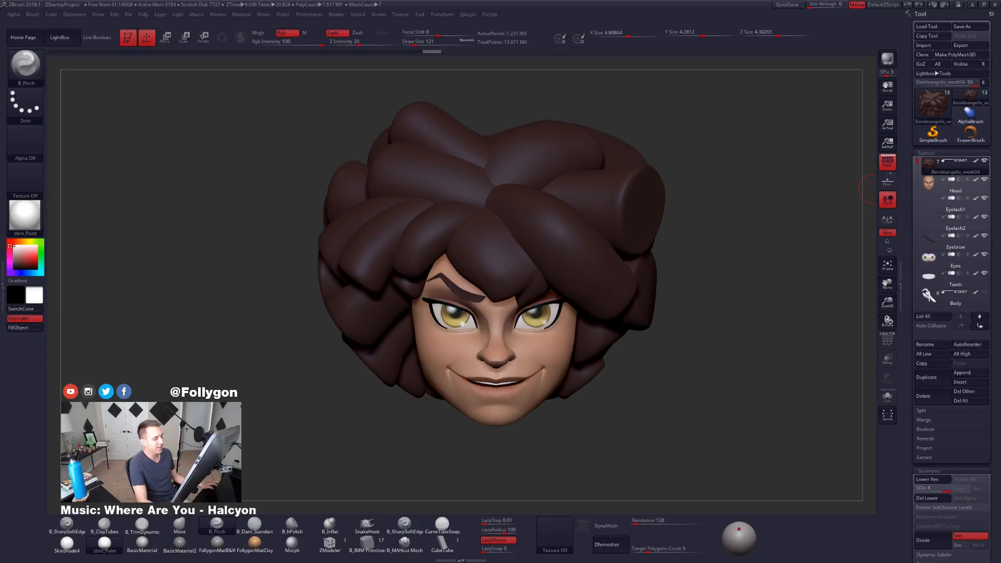
Step: View the Domino reference artwork in the browser, look through its artist's ArtStation portfolio, and return to the artwork
right_click(743, 189)
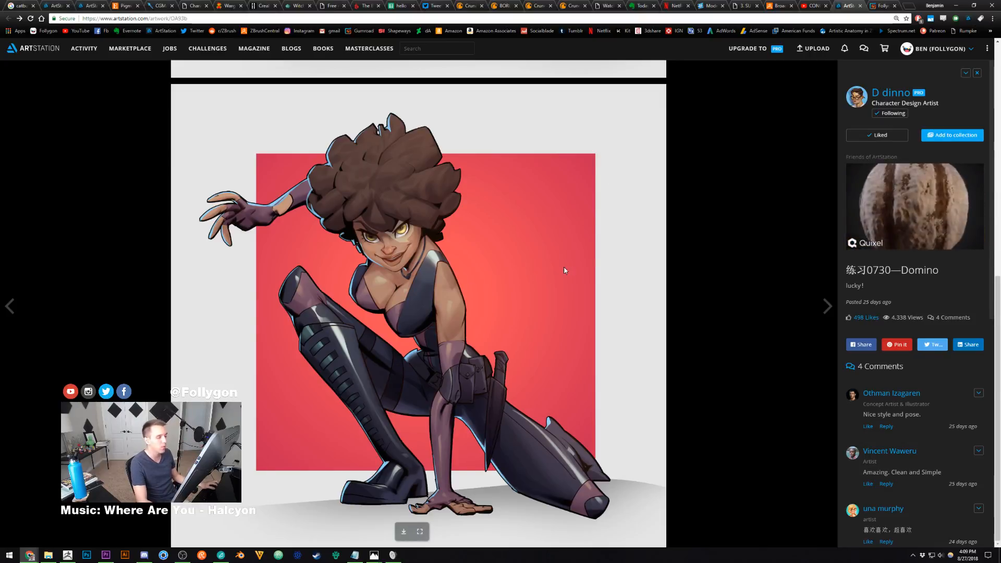
click(907, 93)
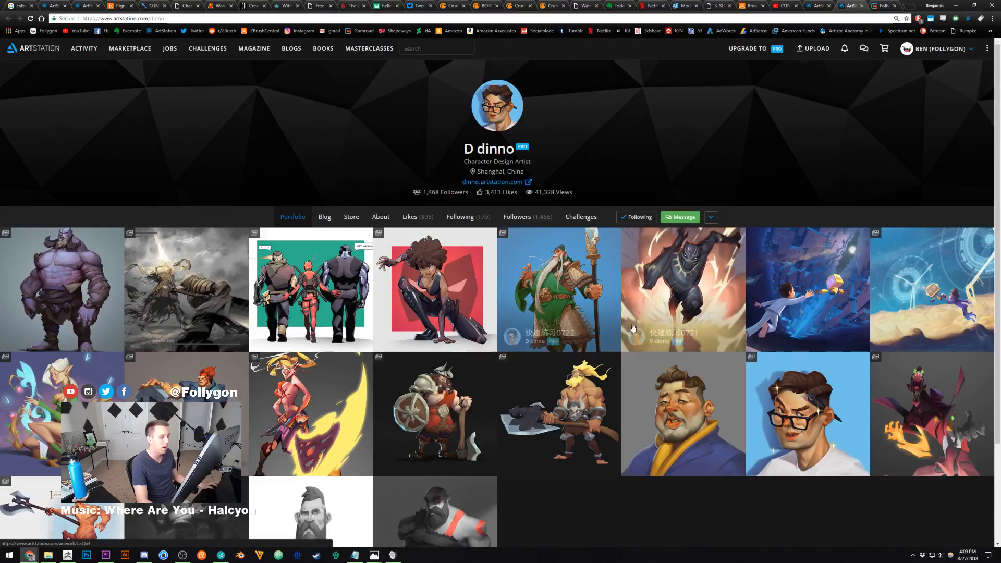
key(alt+Left)
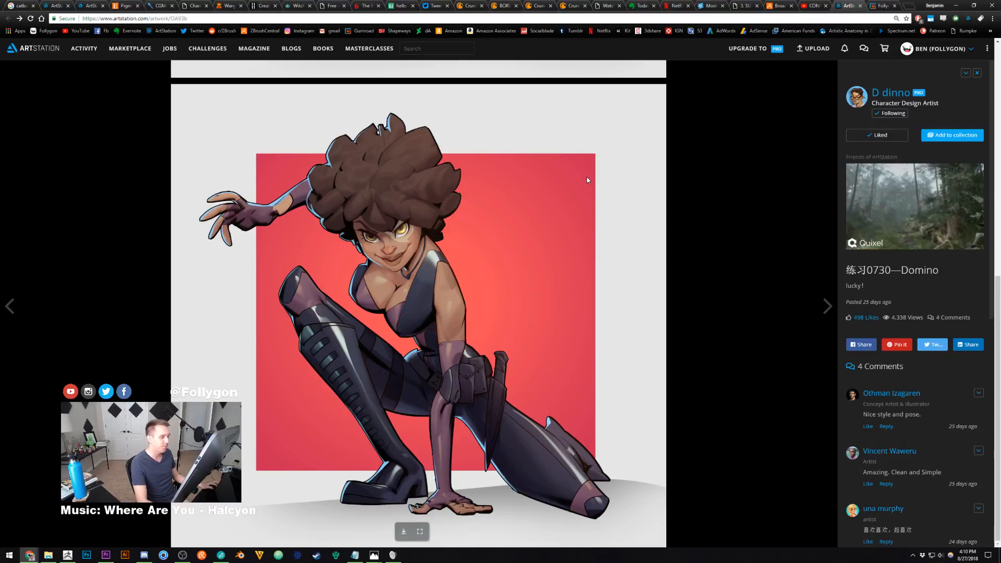
Step: Look over the products on the Follygon Gumroad page and switch back to ZBrush
click(884, 5)
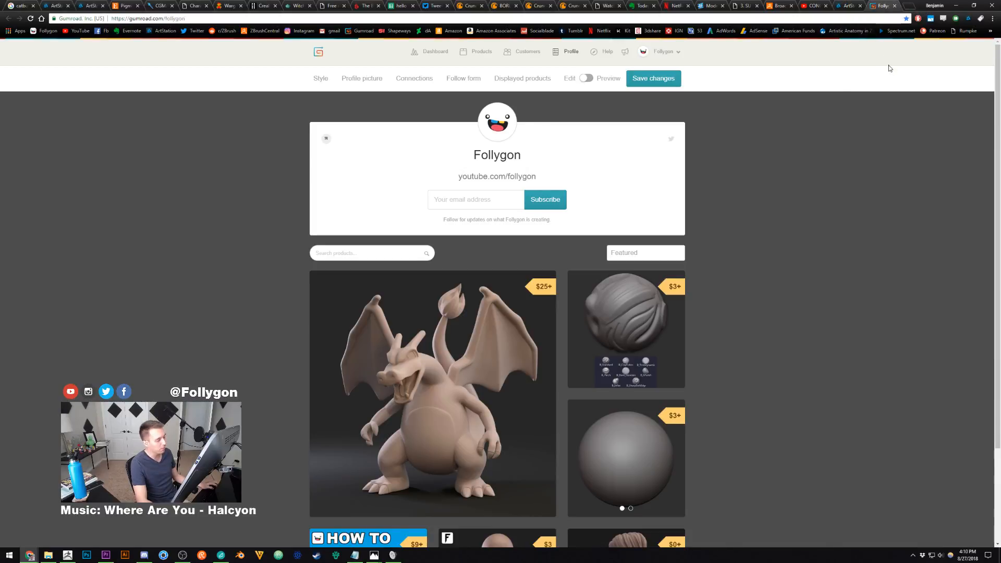
scroll(824, 319, down, 2)
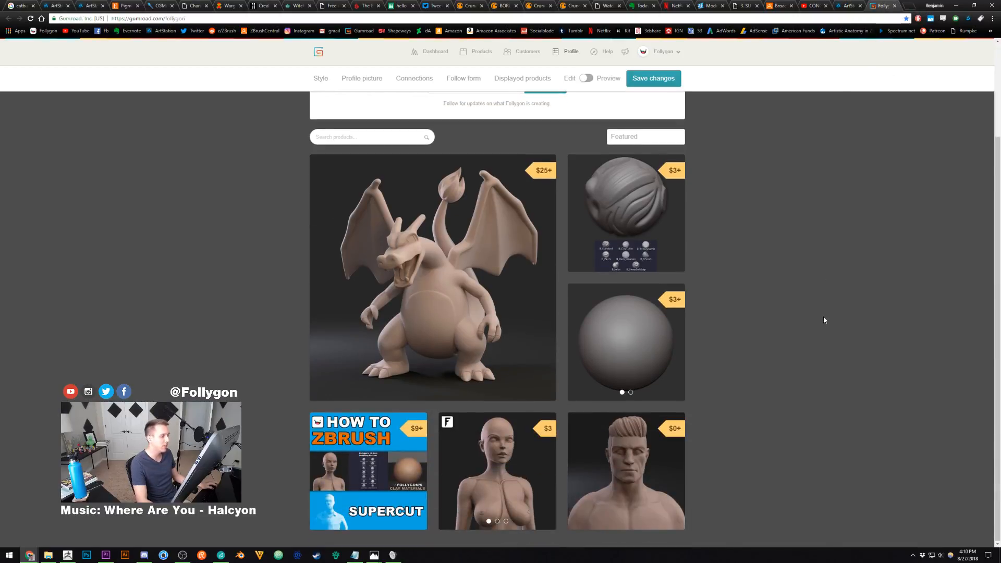
scroll(792, 334, up, 2)
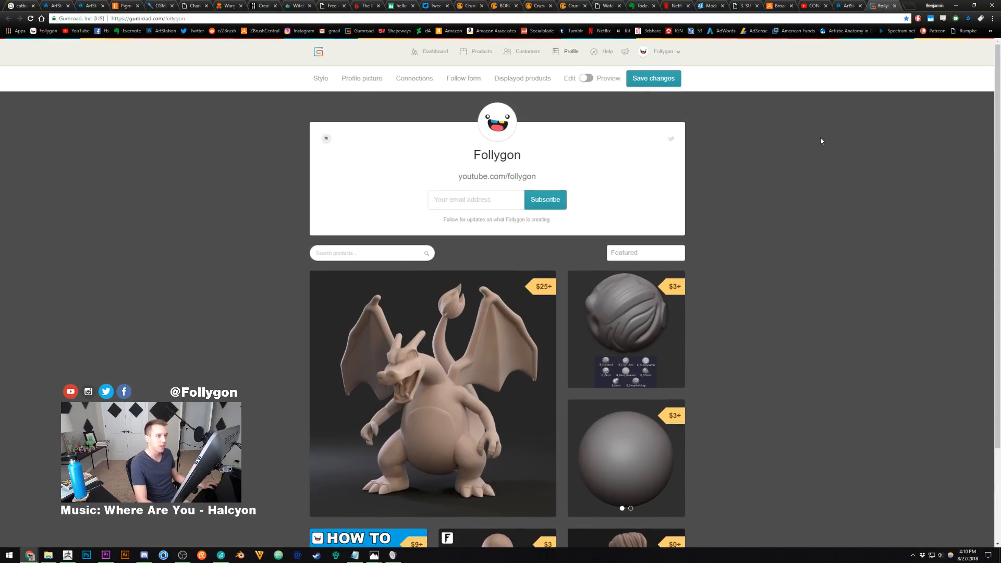
scroll(793, 276, down, 1)
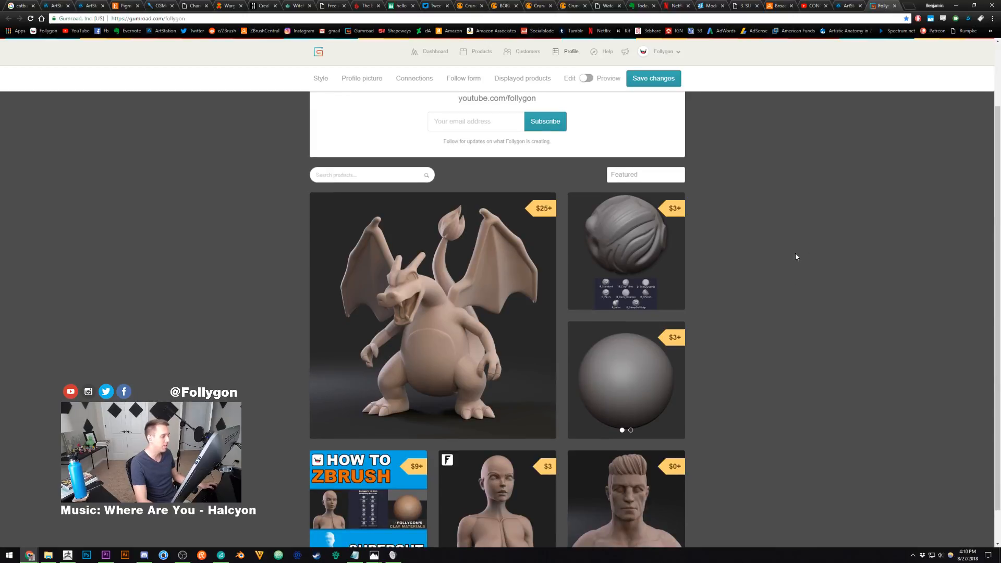
click(953, 4)
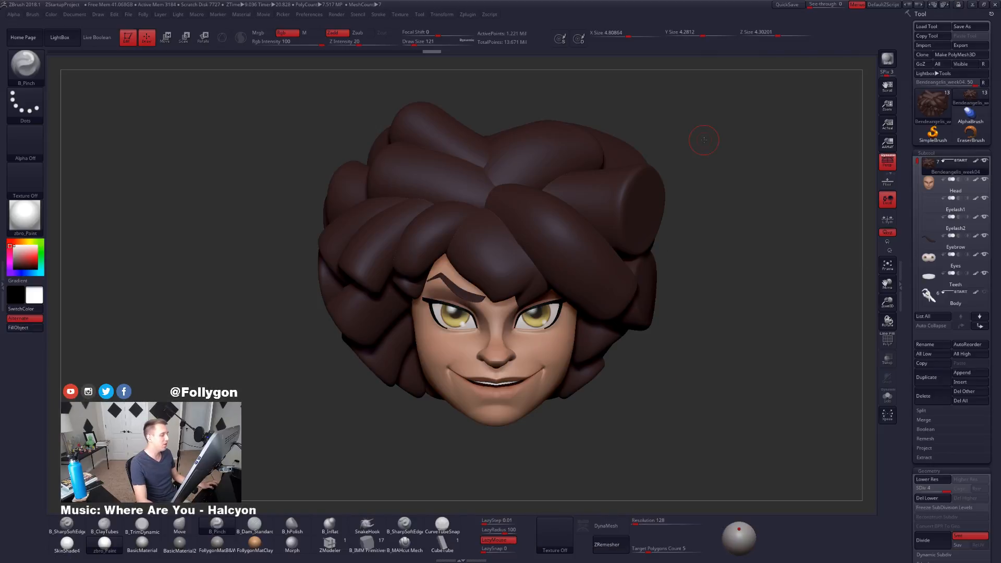
Step: Make the full body visible together with the head and hair
right_click(711, 268)
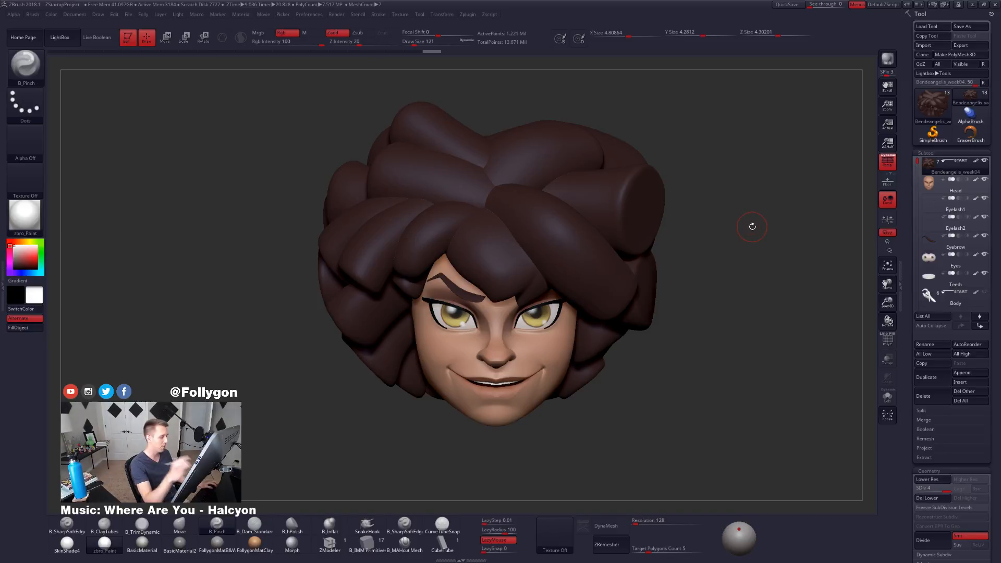
right_click(711, 287)
drag(713, 285, 723, 285)
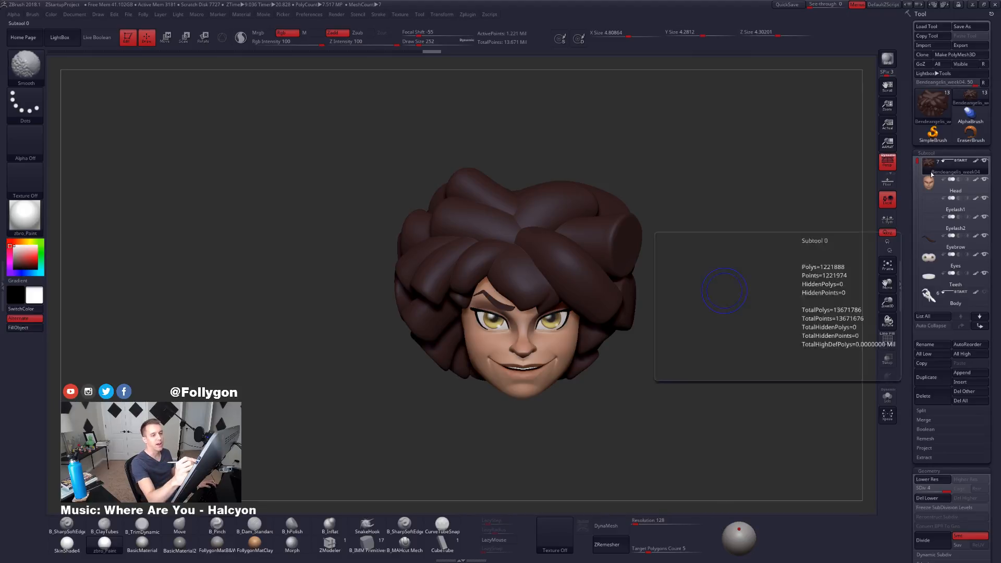
shift+click(984, 160)
shift+click(984, 161)
mouse_move(740, 268)
alt+mouse_down()
mouse_move(754, 284)
mouse_move(751, 263)
alt+mouse_up()
Step: Hide the hair, head and facial subtools and activate the Body subtool so only the body parts are shown
click(933, 180)
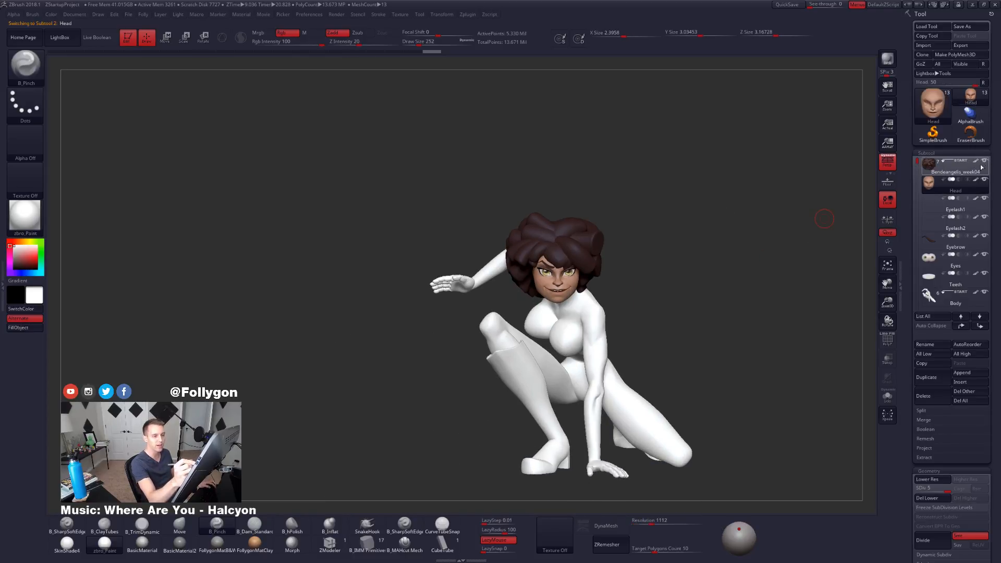
click(984, 161)
click(955, 300)
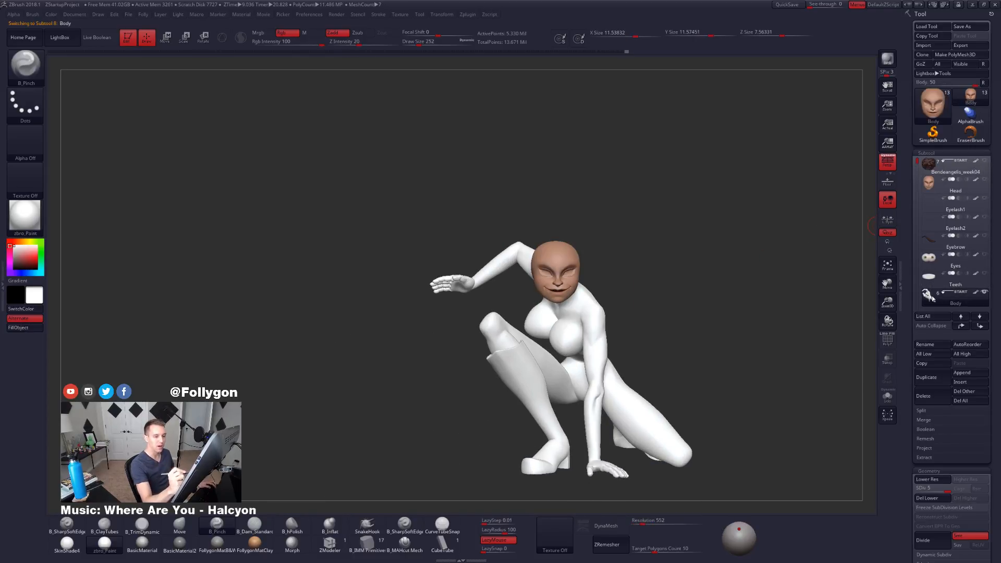
click(984, 179)
drag(672, 412, 678, 376)
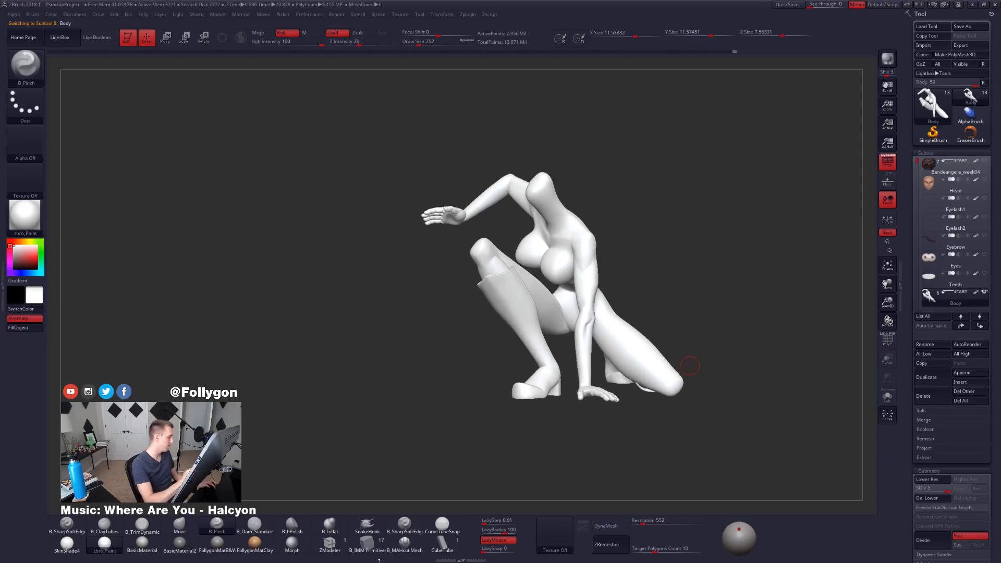
Step: Switch the material to FollygonMatB&W and turn off perspective
click(217, 543)
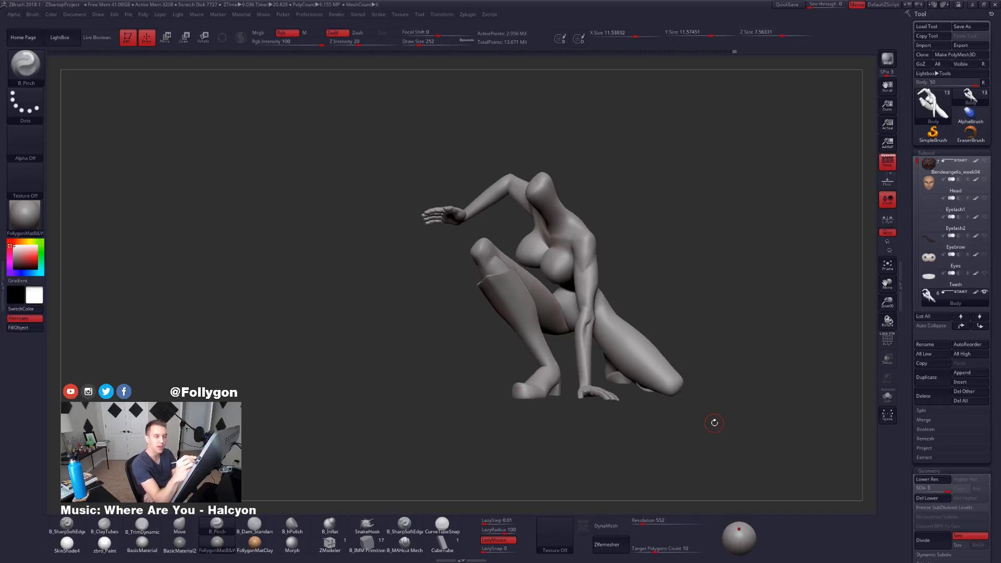
click(886, 163)
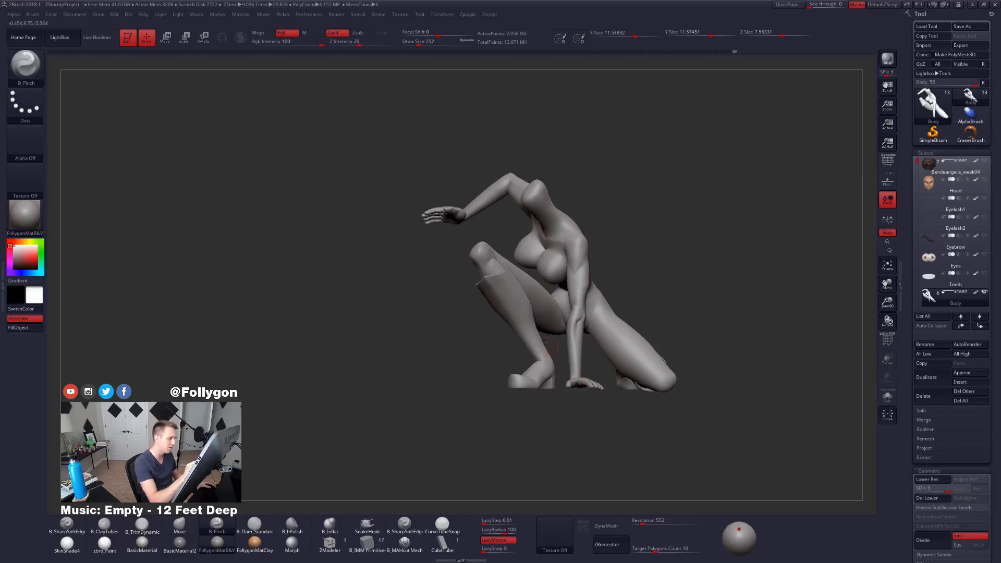
Step: Activate the Hand left subtool and turn off polypaint display on the body's subtools
alt+click(590, 376)
drag(594, 396, 646, 443)
mouse_move(656, 355)
mouse_down()
mouse_move(672, 390)
mouse_move(625, 386)
mouse_move(655, 368)
mouse_move(623, 392)
mouse_move(673, 355)
mouse_move(662, 407)
mouse_move(652, 370)
mouse_up()
key(shift+s)
key(shift+s)
alt+drag(580, 329, 580, 302)
drag(579, 302, 590, 427)
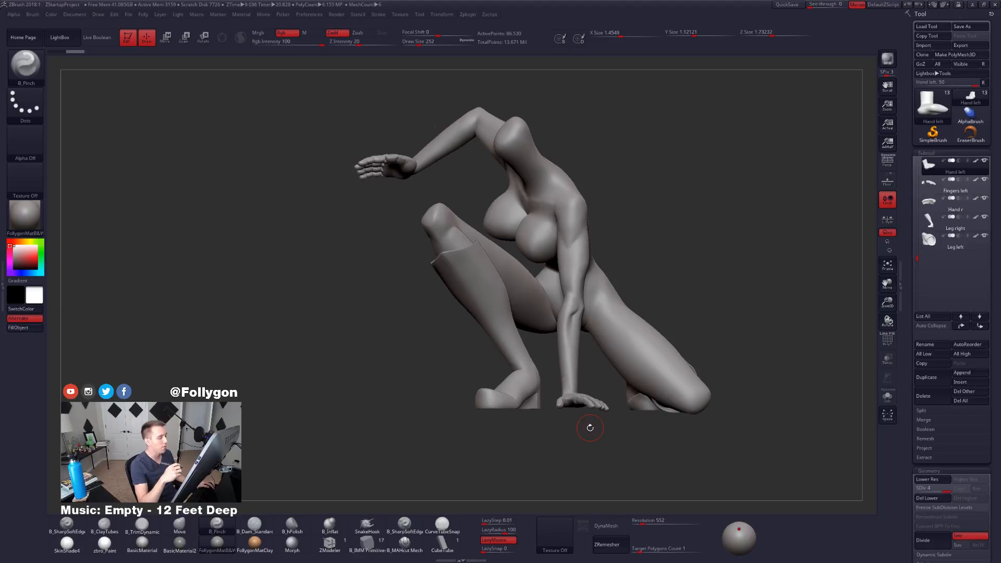
key(ctrl+shift+f)
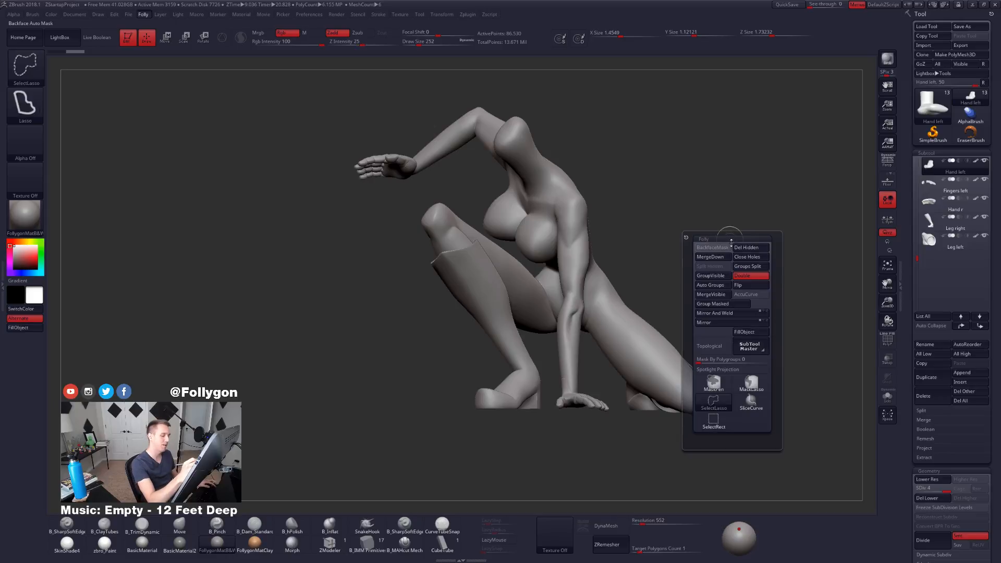
mouse_move(975, 165)
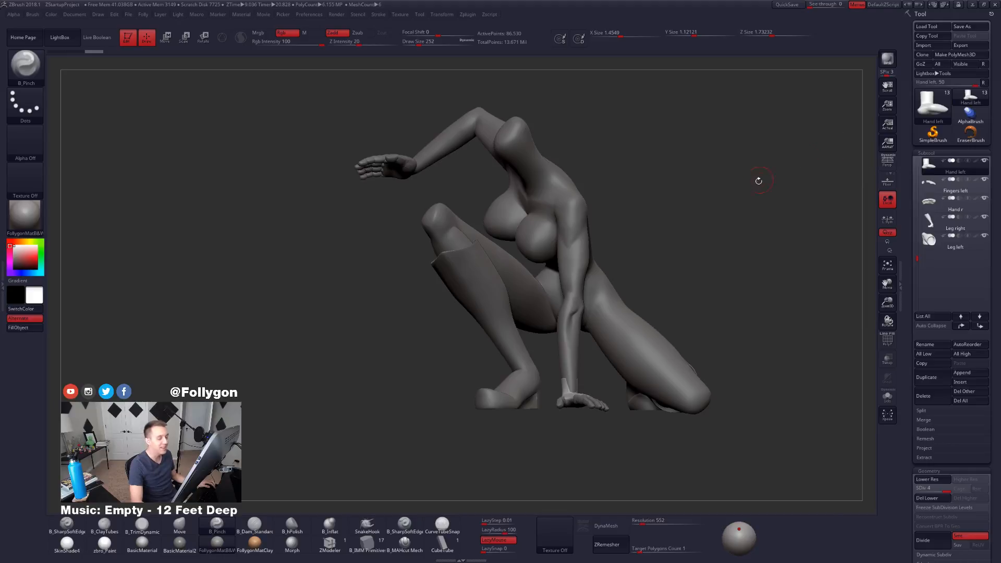
Step: Activate the Body subtool and work the crease between the supporting arm and chest with the B_MAHcut Mech brush at draw size 104
alt+click(588, 261)
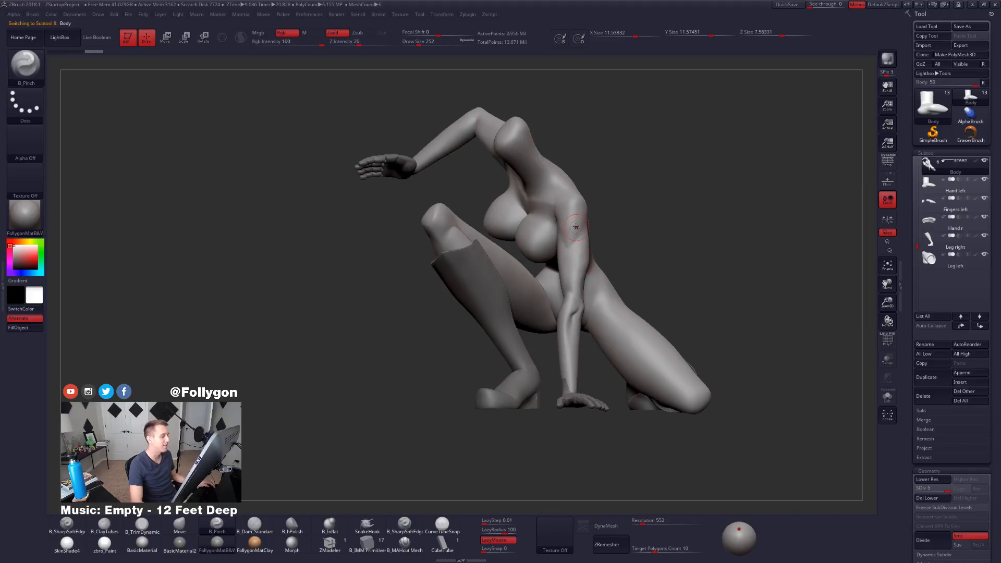
ctrl+right_drag(576, 225, 697, 245)
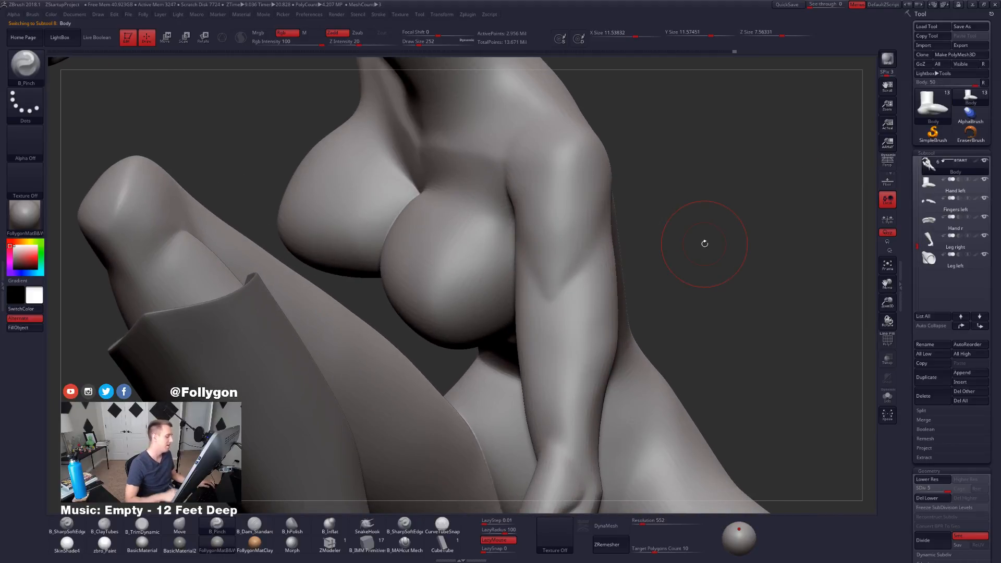
click(408, 540)
key(space)
drag(635, 302, 624, 300)
mouse_move(576, 284)
right_down()
mouse_move(584, 353)
mouse_move(579, 341)
mouse_move(588, 345)
mouse_move(576, 356)
mouse_move(562, 347)
right_up()
key(space)
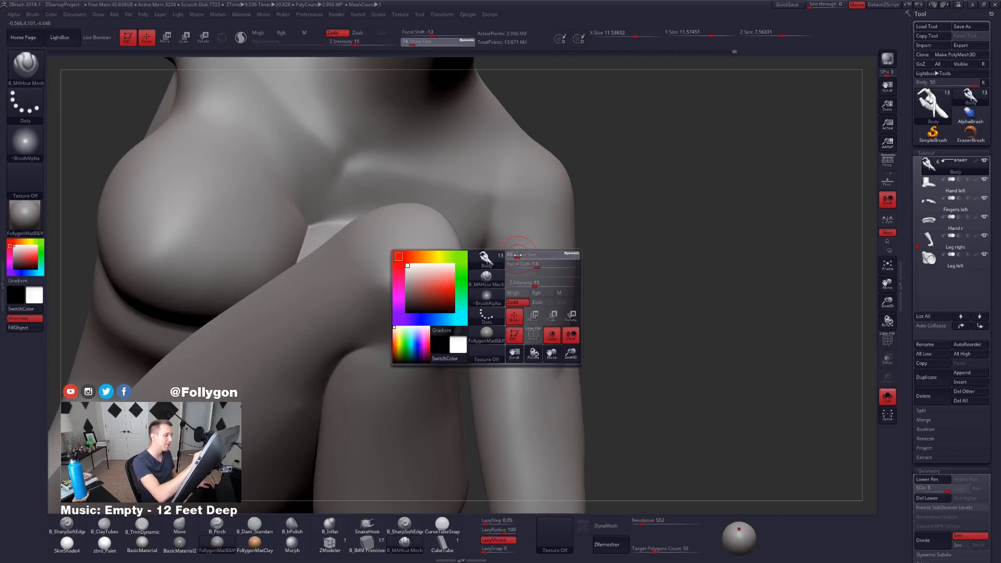
key(shift+f)
key(shift+f)
right_drag(521, 252, 522, 256)
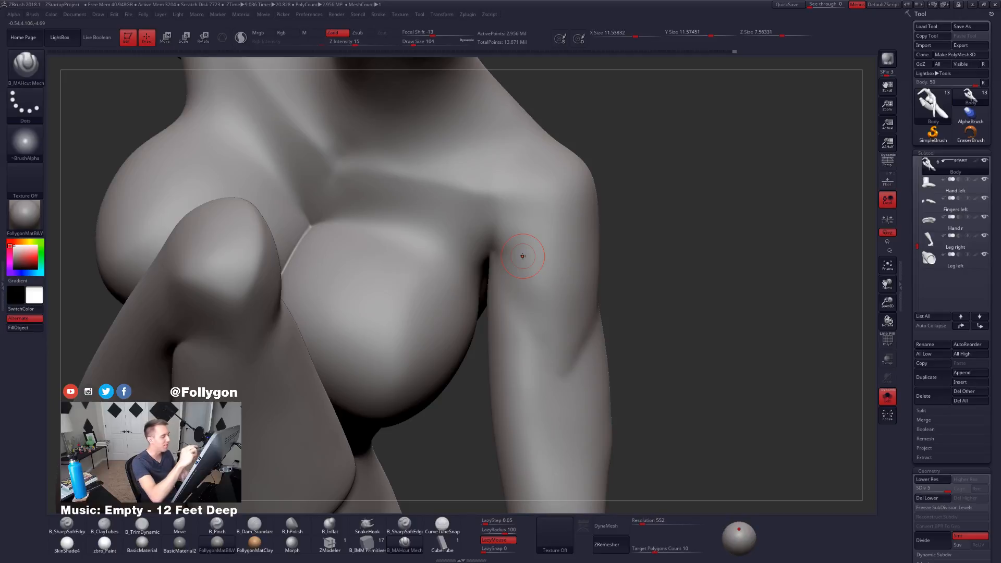
right_drag(514, 251, 512, 250)
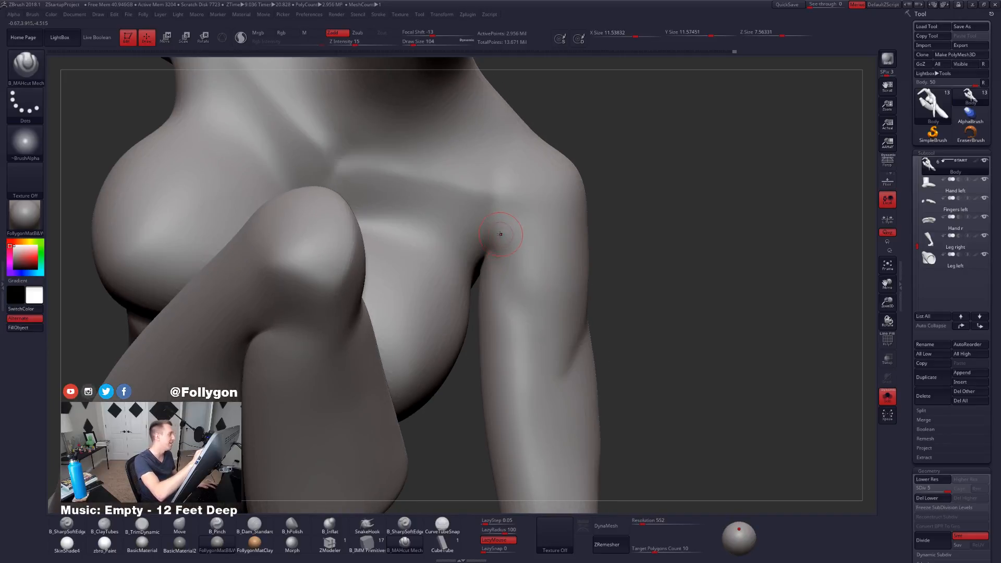
Step: Flatten the front of the supporting arm's shoulder near the armpit with the B_TrimDynamic brush and smooth the area
key(b)
key(t)
key(d)
key(space)
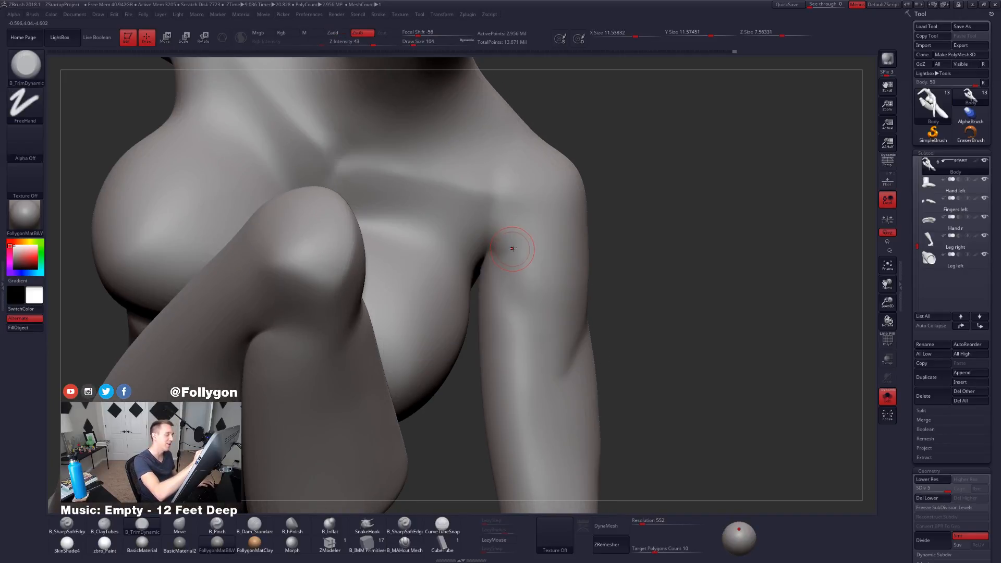
mouse_move(511, 248)
right_down()
mouse_move(516, 264)
mouse_move(504, 248)
right_up()
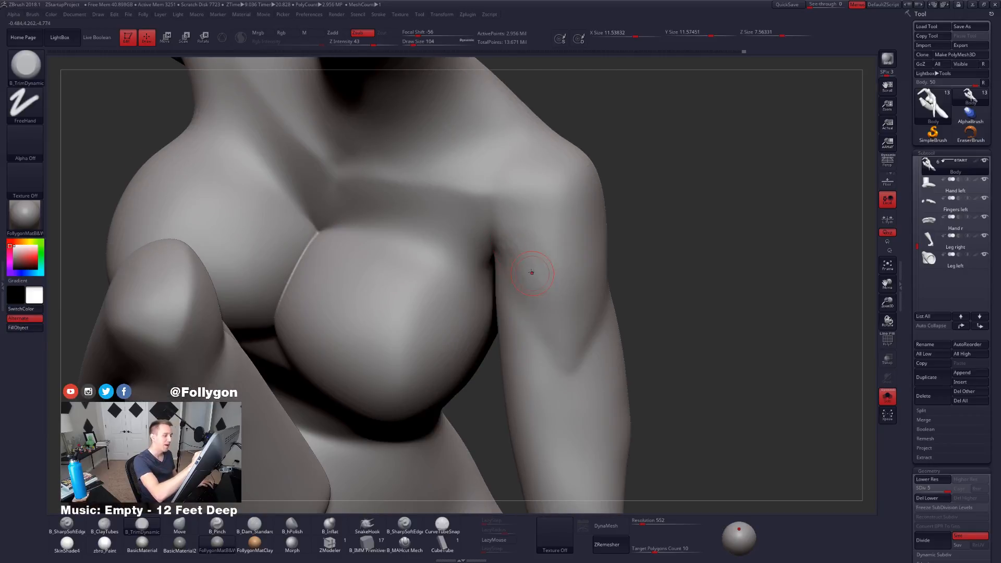
key(shift)
key(shift+f)
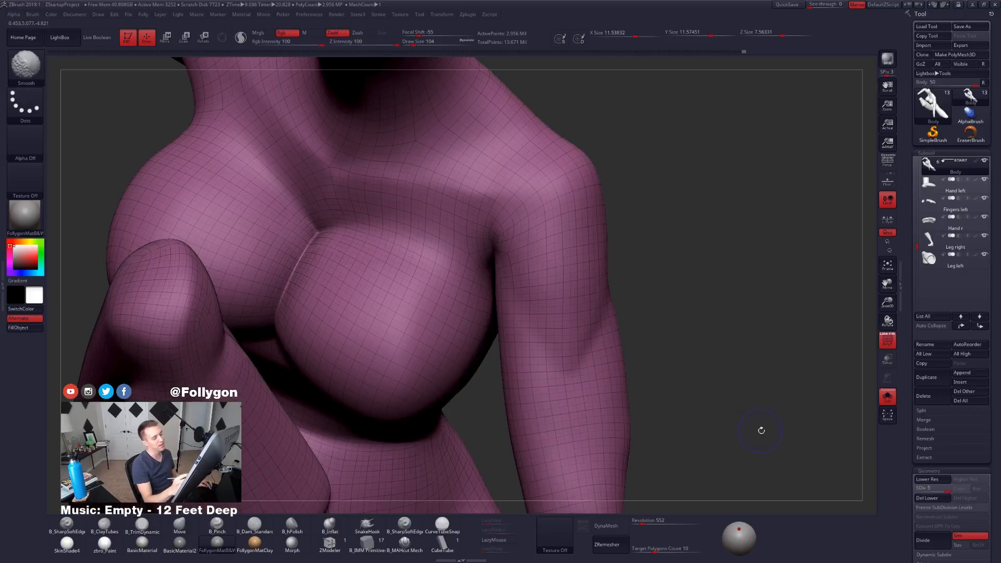
key(shift+f)
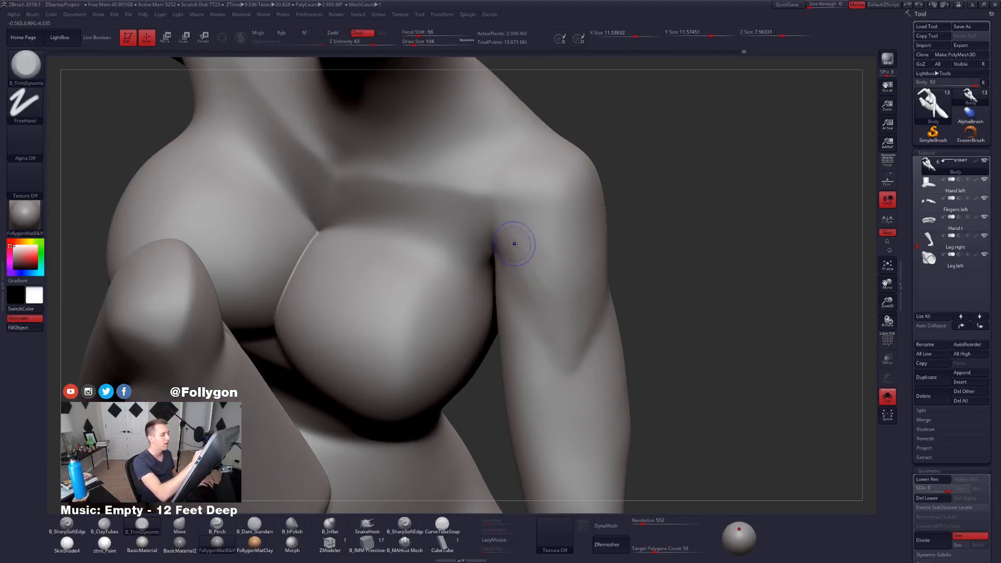
key(shift)
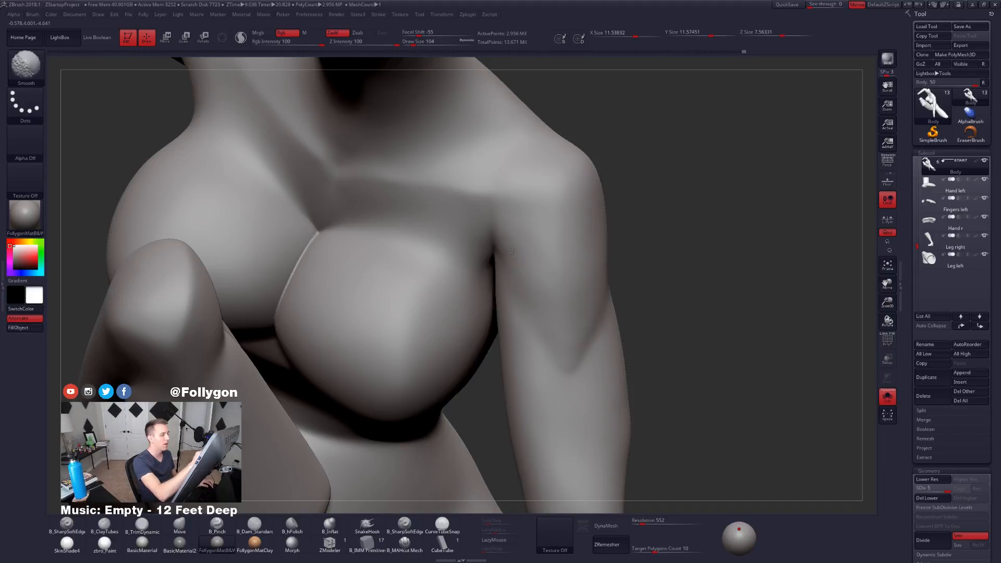
Step: Refine the deltoid and upper arm planes with B_TrimDynamic and smoothing at draw size 121
mouse_move(571, 308)
ctrl+right_down()
mouse_move(600, 318)
mouse_move(569, 288)
ctrl+right_up()
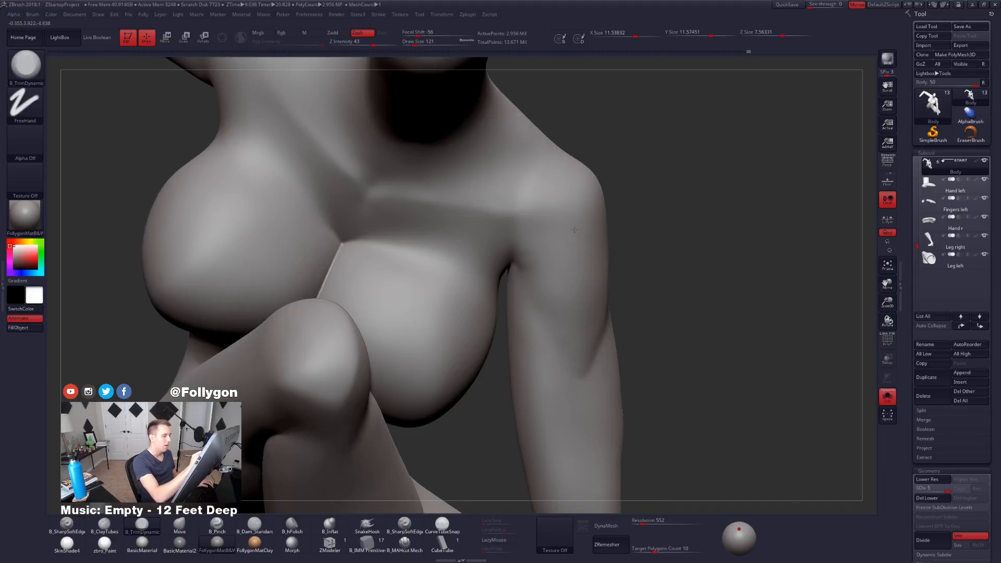
right_drag(574, 230, 550, 262)
right_click(550, 261)
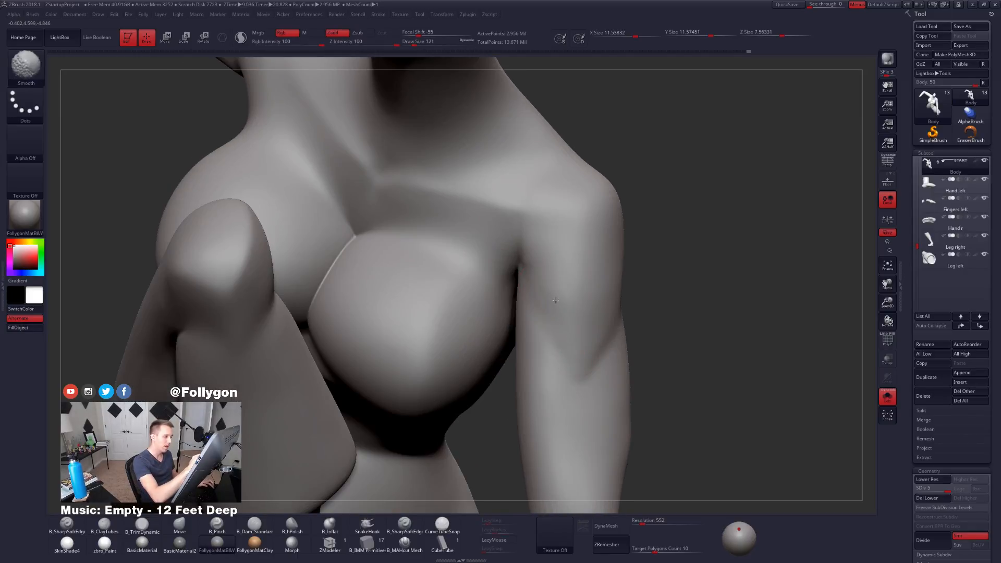
mouse_move(587, 308)
right_down()
mouse_move(777, 417)
mouse_move(719, 443)
mouse_move(632, 413)
mouse_move(572, 342)
mouse_move(599, 409)
mouse_move(593, 456)
right_up()
Step: Check the body's wireframe from behind and lower the Body subtool to subdivision level 3
key(shift+f)
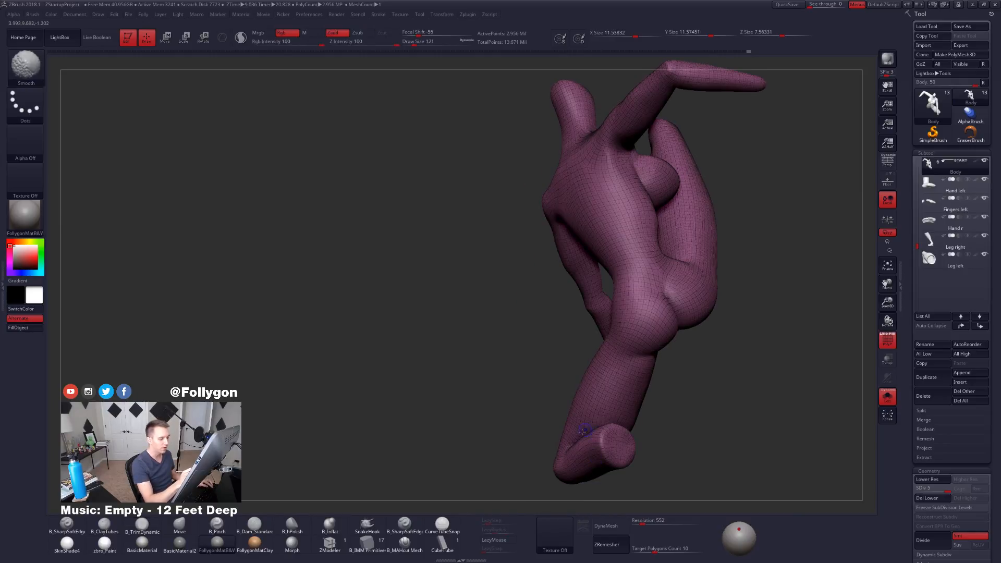
key(shift+f)
mouse_move(599, 362)
right_down()
mouse_move(615, 357)
mouse_move(604, 377)
mouse_move(531, 356)
mouse_move(592, 344)
mouse_move(578, 341)
mouse_move(560, 359)
mouse_move(579, 333)
mouse_move(593, 342)
mouse_move(628, 334)
mouse_move(638, 360)
mouse_move(646, 339)
right_up()
key(alt+s)
key(shift+d)
key(shift+d)
Step: Shape the back of the kneeling leg's thigh with the B_TrimDynamic brush, enlarging its draw size to 279
key(space)
drag(623, 285, 628, 291)
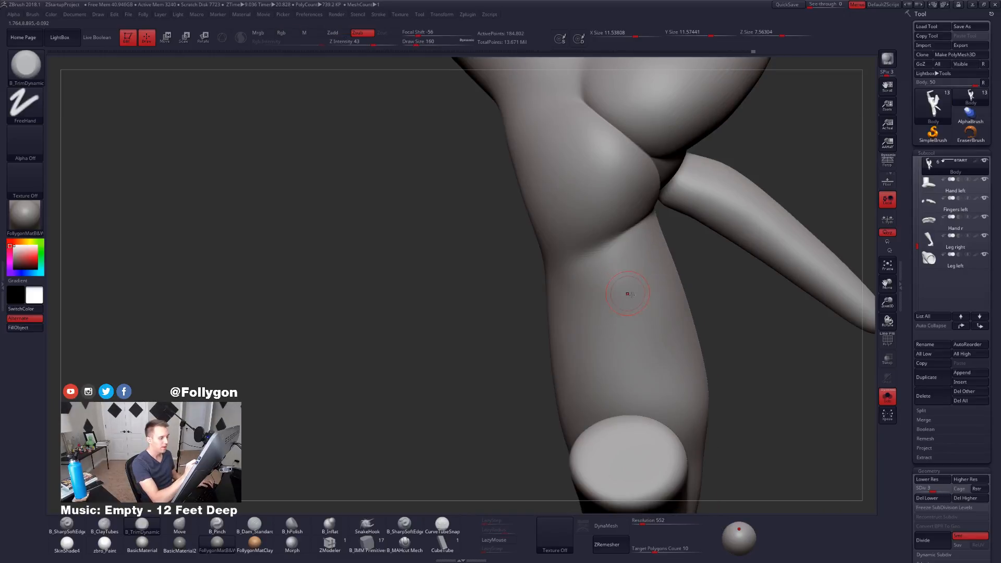
right_drag(627, 292, 624, 289)
key(space)
drag(623, 289, 629, 289)
mouse_move(629, 290)
right_down()
mouse_move(605, 275)
mouse_move(614, 285)
right_up()
key(space)
drag(615, 285, 626, 286)
key(space)
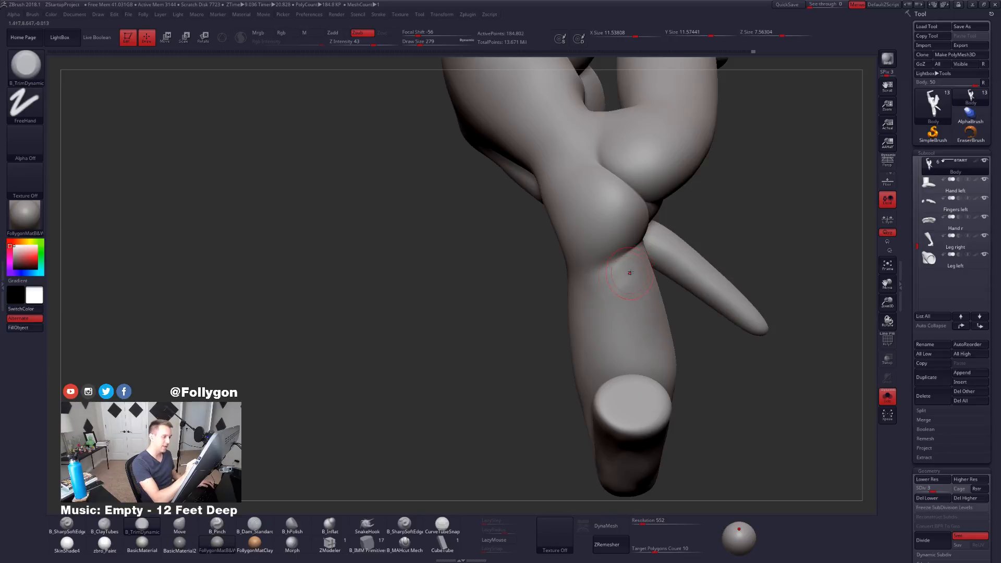
mouse_move(629, 272)
right_down()
mouse_move(625, 322)
mouse_move(649, 314)
mouse_move(613, 306)
right_up()
Step: Smooth the back of the kneeling leg's thigh at subdivision level 2, and return the Body to level 3
key(shift+d)
shift+drag(616, 293, 614, 308)
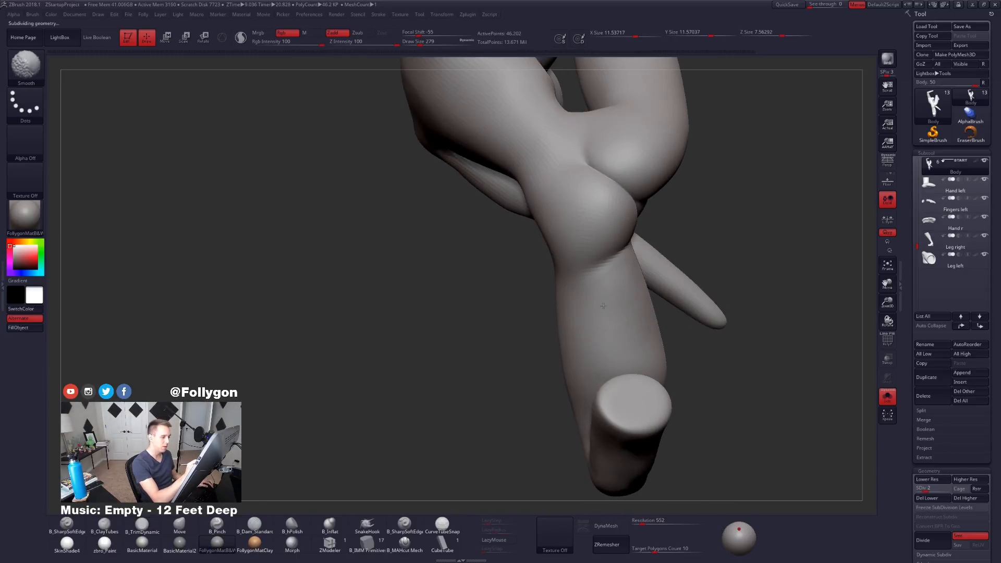
key(d)
right_drag(603, 312, 621, 282)
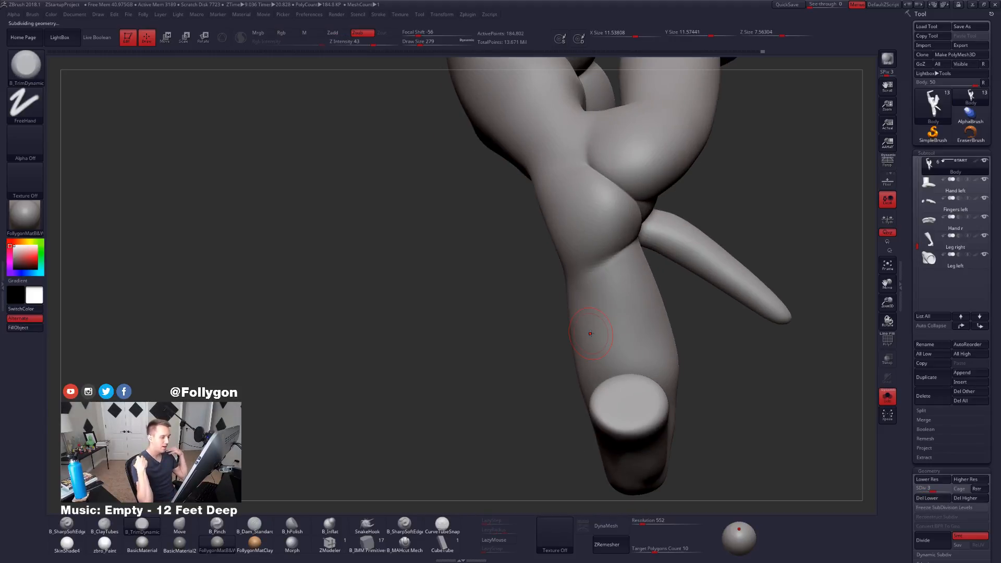
Step: Smooth the back of the kneeling leg's thigh at draw size 215 and raise the Body to subdivision level 5
key(s)
drag(619, 280, 620, 291)
right_drag(599, 302, 616, 296)
key(d)
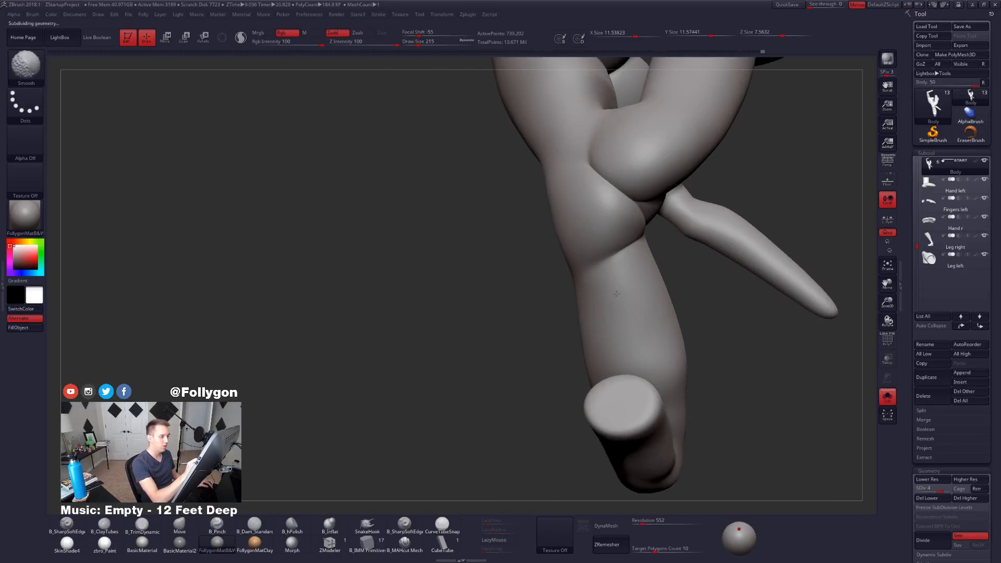
key(d)
Step: Build up the back of the raised arm's shoulder with B_ClayTubes at draw size 227, smoothing it at a lower subdivision level
mouse_move(621, 284)
right_down()
mouse_move(615, 245)
mouse_move(551, 264)
mouse_move(576, 291)
mouse_move(616, 286)
mouse_move(611, 302)
mouse_move(582, 298)
mouse_move(547, 332)
right_up()
key(space)
click(568, 295)
right_drag(568, 292, 576, 268)
key(2)
right_drag(554, 318, 579, 278)
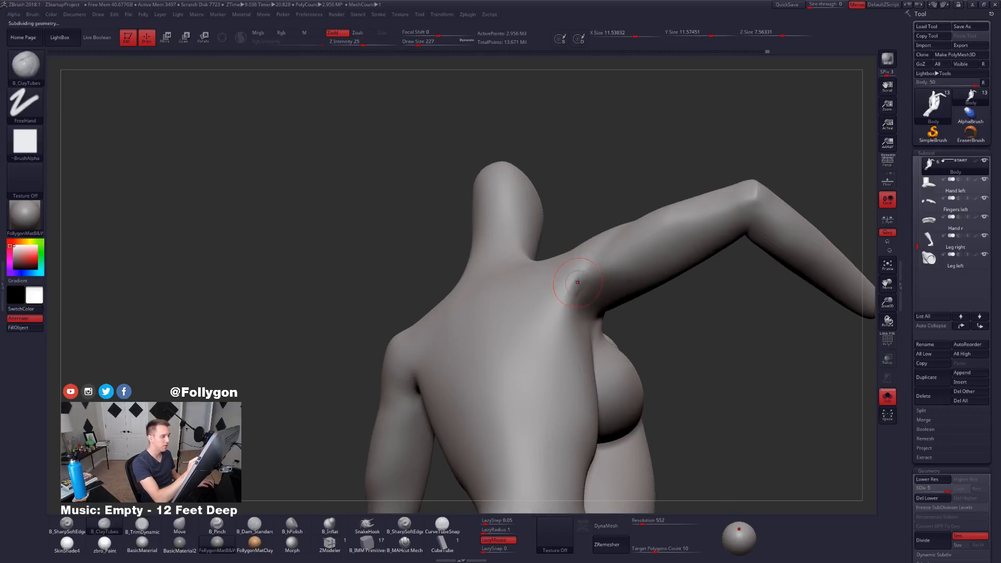
key(shift+d)
key(shift+d)
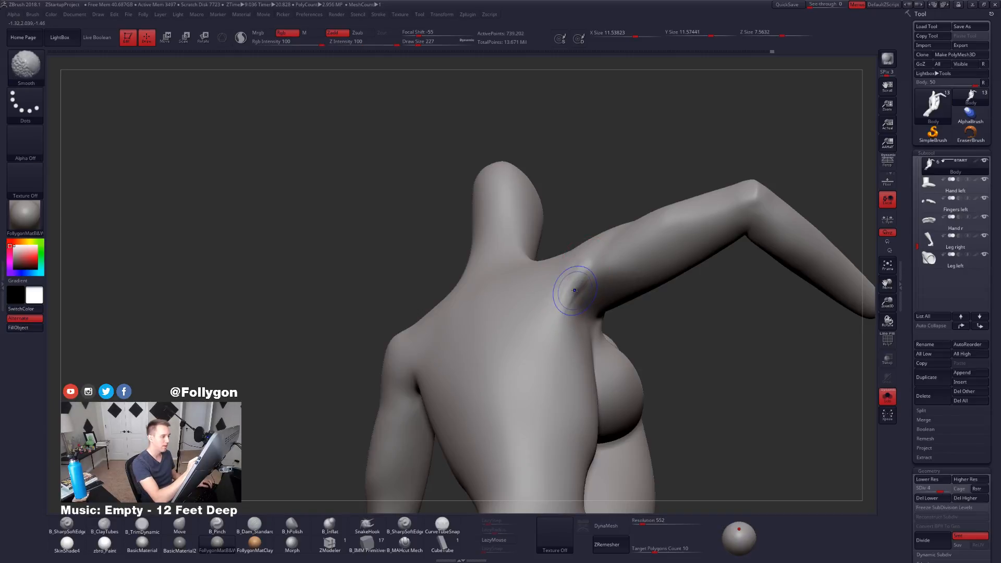
mouse_move(572, 295)
right_down()
mouse_move(564, 297)
mouse_move(592, 305)
mouse_move(542, 302)
mouse_move(588, 293)
mouse_move(612, 372)
mouse_move(522, 292)
mouse_move(532, 288)
right_up()
key(d)
key(d)
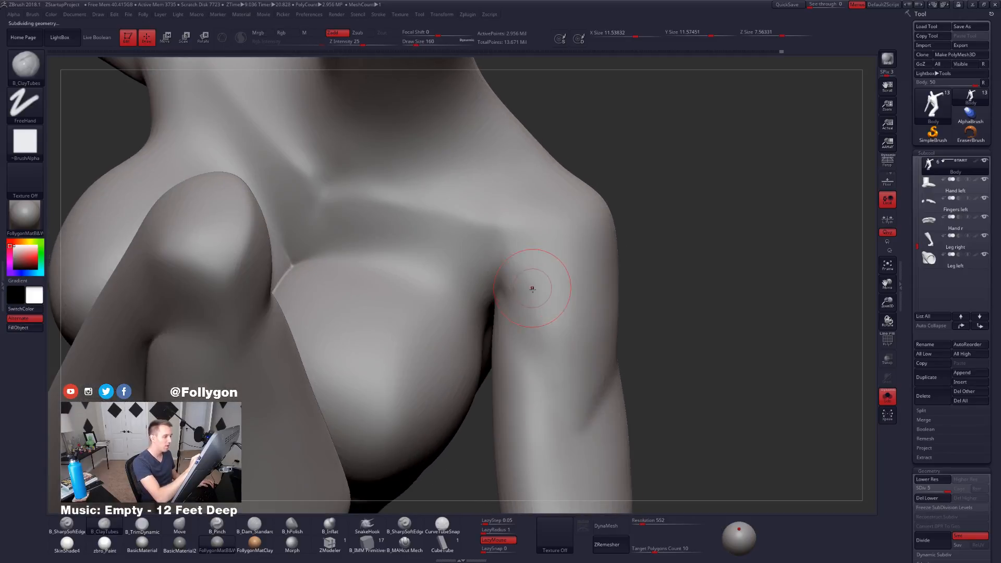
Step: Flatten the front of the supporting arm beside the armpit with B_TrimDynamic at draw size 121, and smooth the strokes
key(space)
drag(531, 288, 519, 288)
key(3)
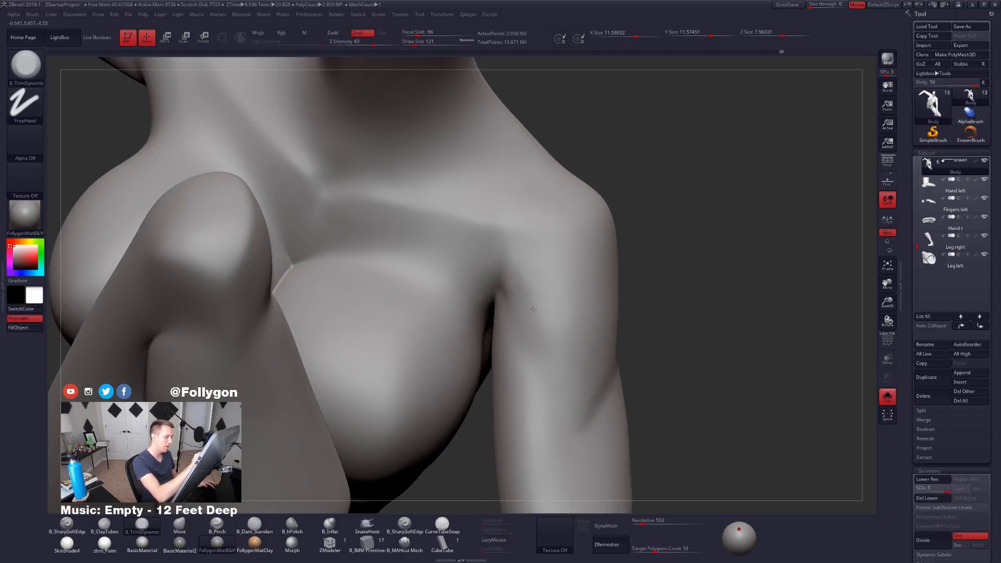
key(shift)
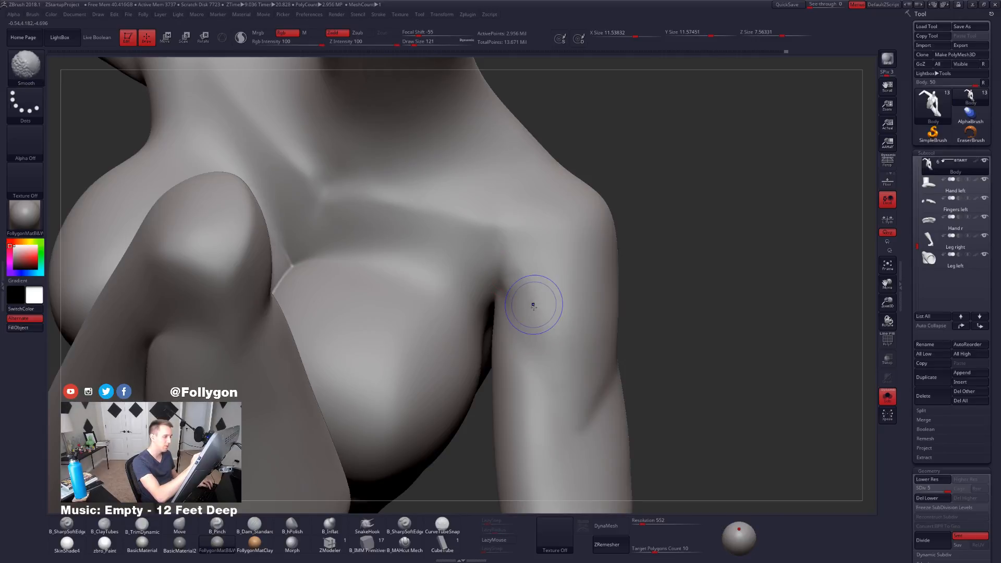
key(shift+d)
key(d)
Step: Adjust the front of the supporting arm's shoulder with the Move brush at draw size 140
right_drag(544, 337, 526, 275)
key(b)
key(m)
key(v)
key(space)
drag(523, 291, 527, 290)
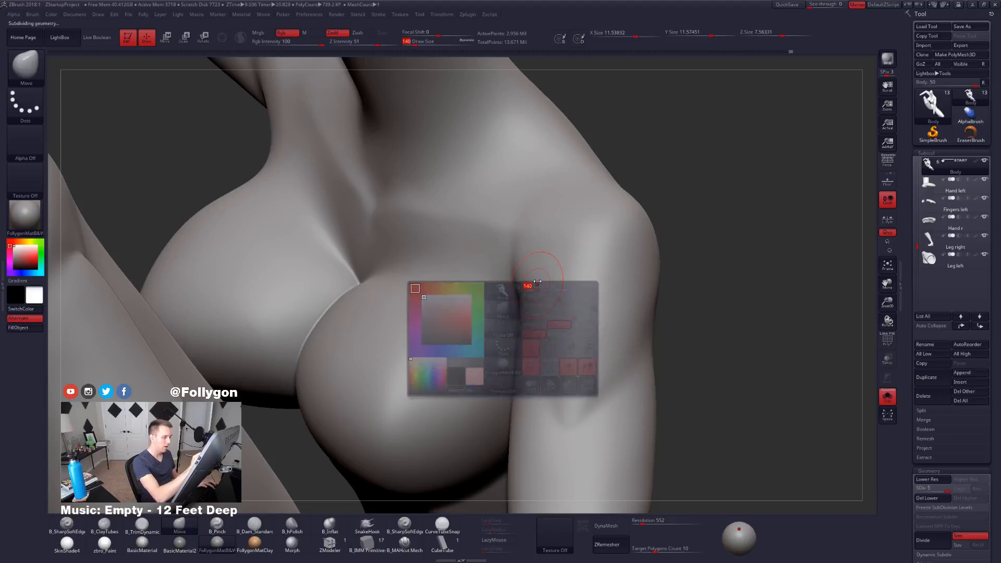
right_drag(540, 297, 607, 397)
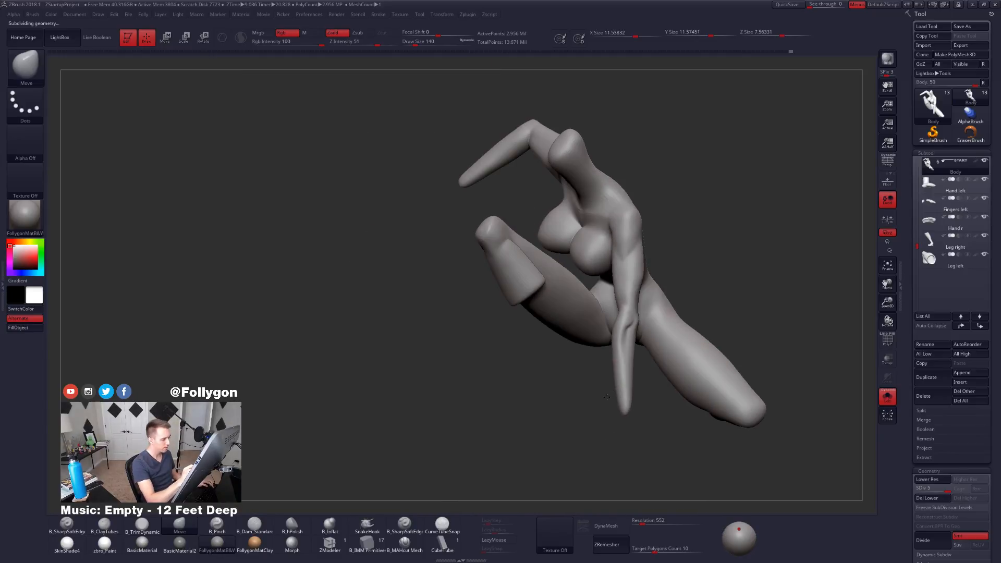
right_drag(565, 320, 607, 460)
Step: Show only the Hand left and Fingers left subtools, make Hand left active, and frame the palm
key(f)
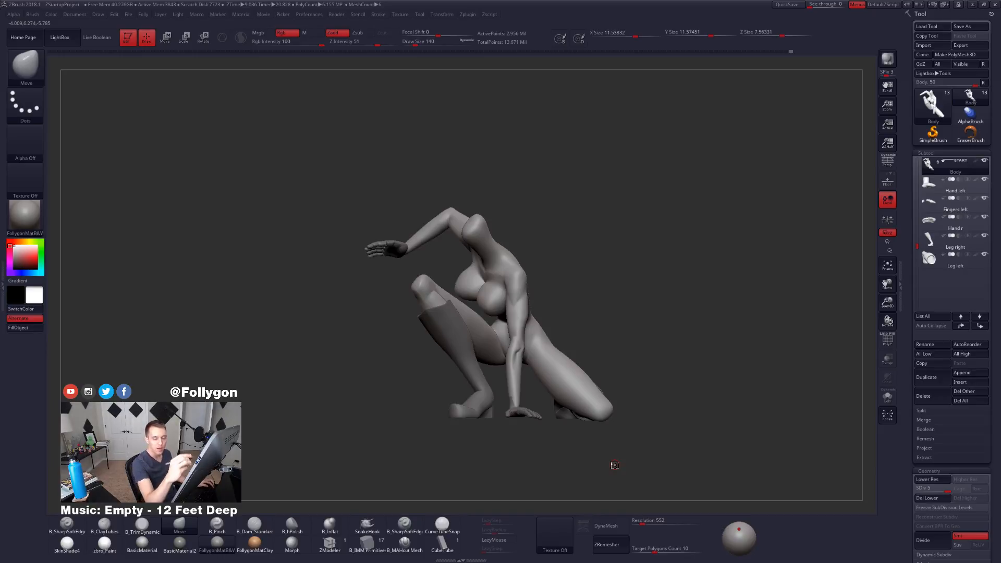
click(929, 173)
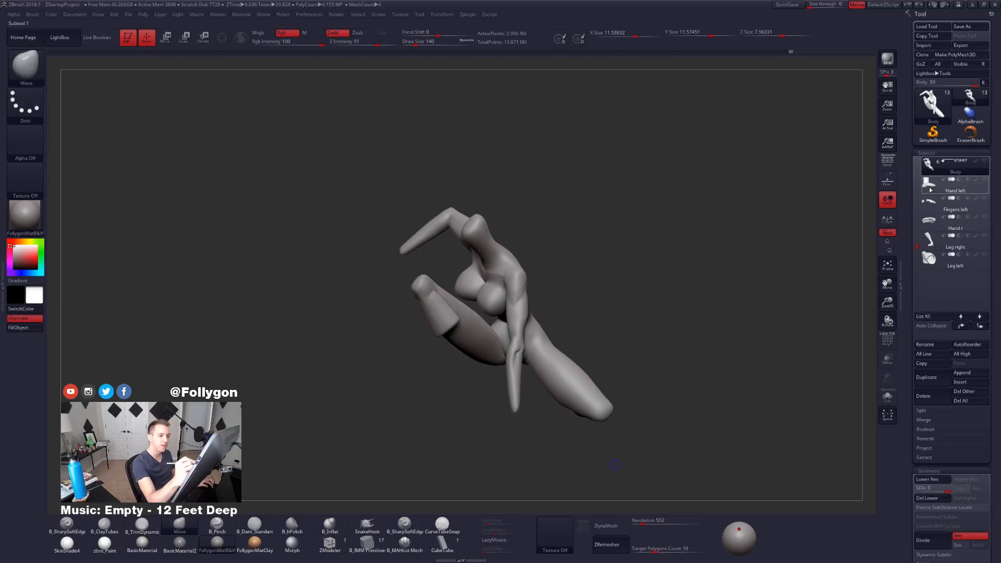
click(930, 187)
click(921, 204)
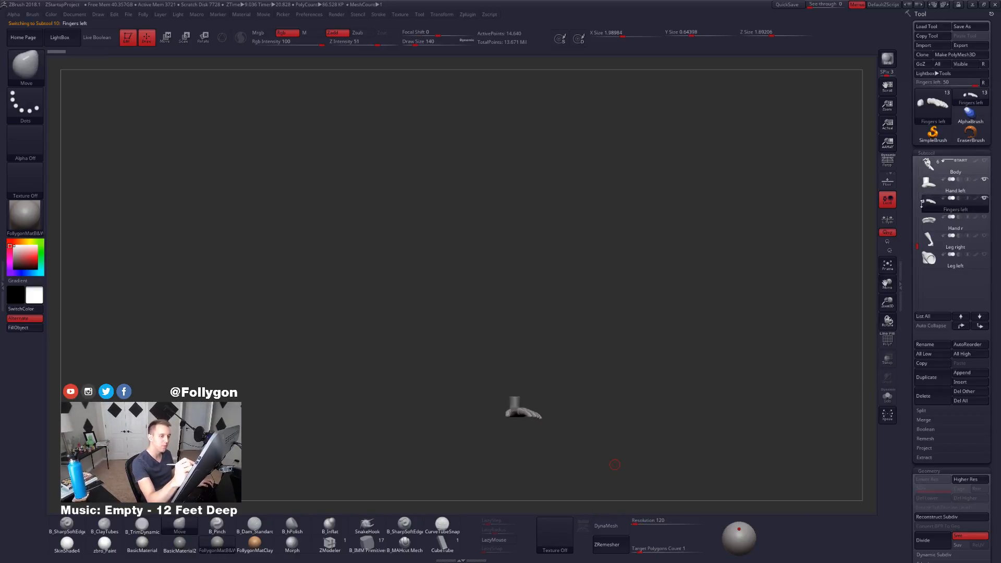
click(931, 183)
alt+drag(543, 390, 549, 463)
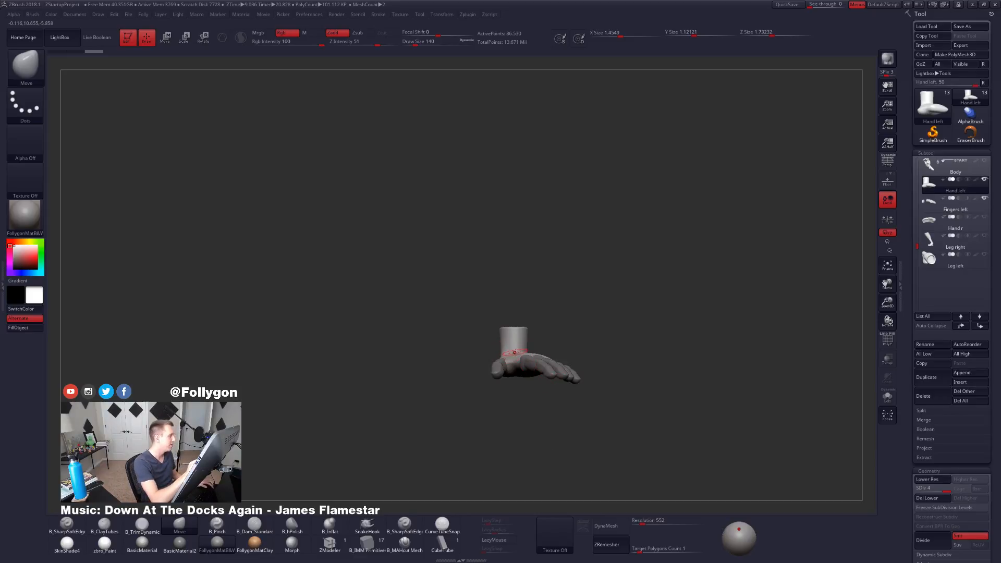
ctrl+right_drag(514, 352, 582, 361)
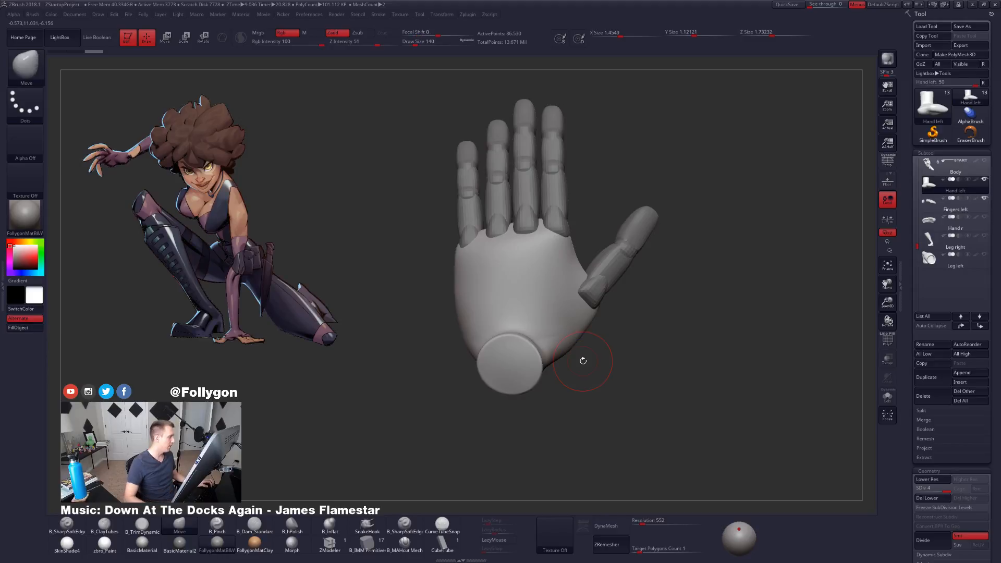
Step: Display the Domino reference artwork in Spotlight beside the left hand and leave Spotlight's edit mode
key(shift+z)
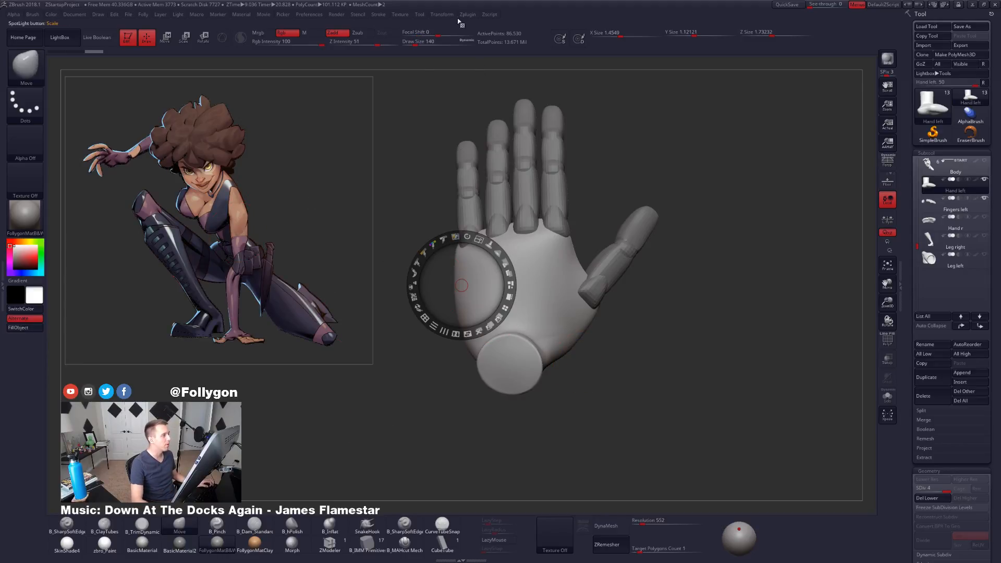
click(399, 16)
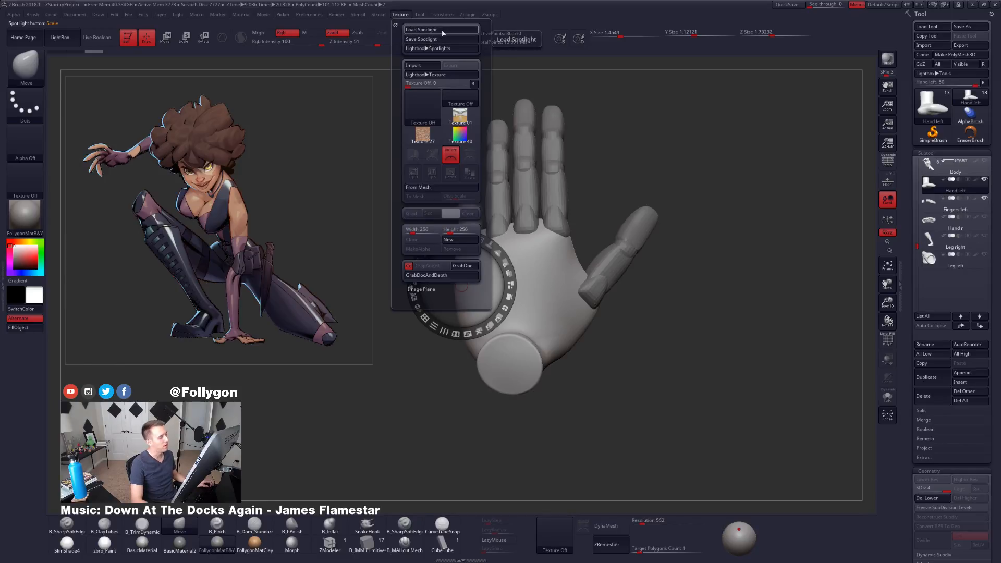
key(shift+z)
key(shift+z)
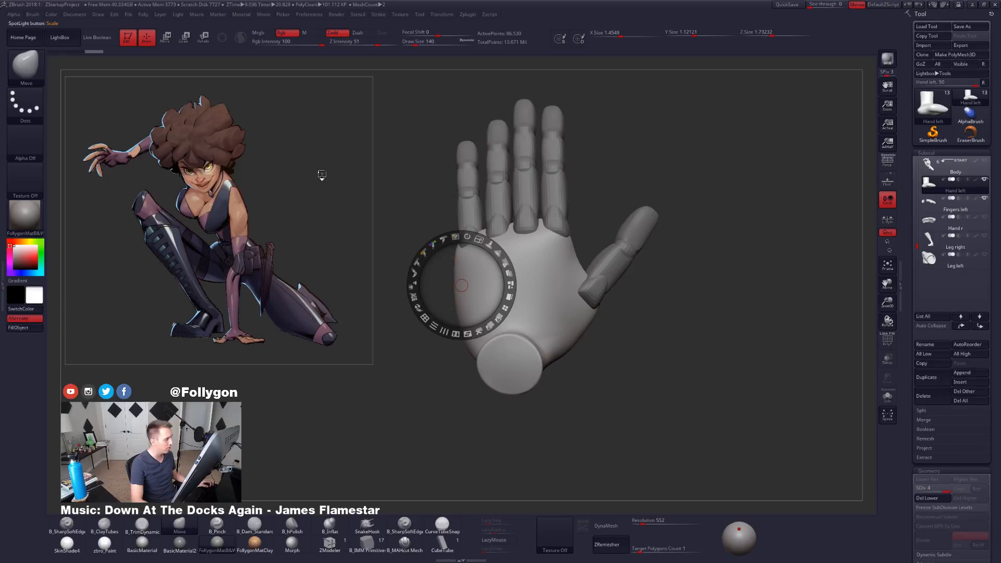
click(322, 175)
key(z)
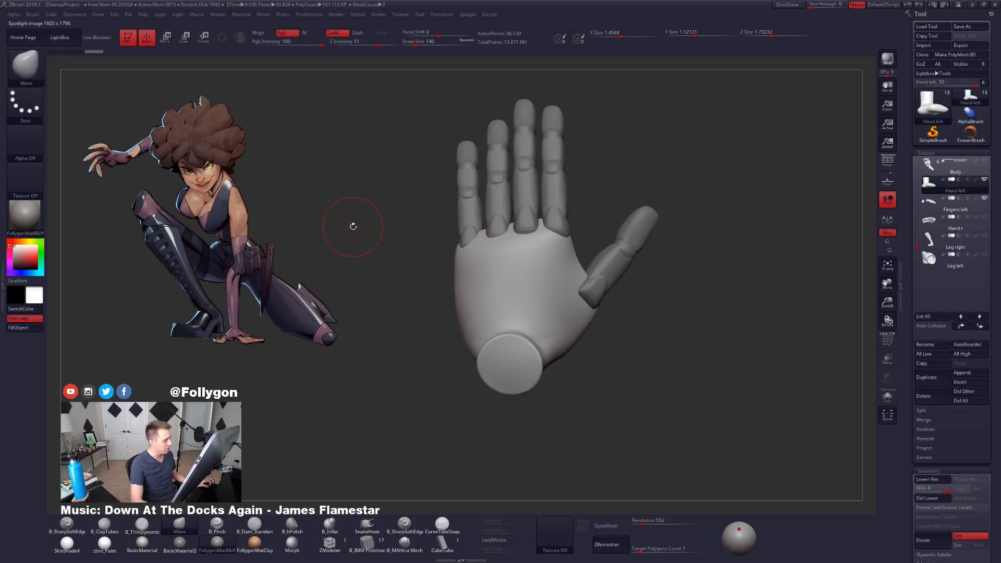
Step: Locate the Spotlight Projection option among the Move brush's Samples settings, and put the brush settings away again
key(ctrl+shift+f)
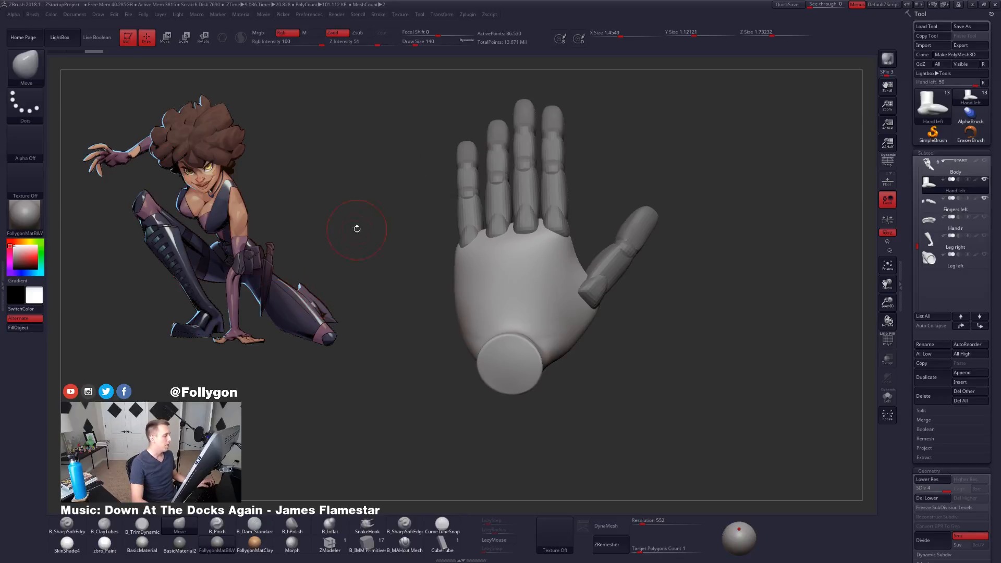
key(space)
ctrl+click(354, 315)
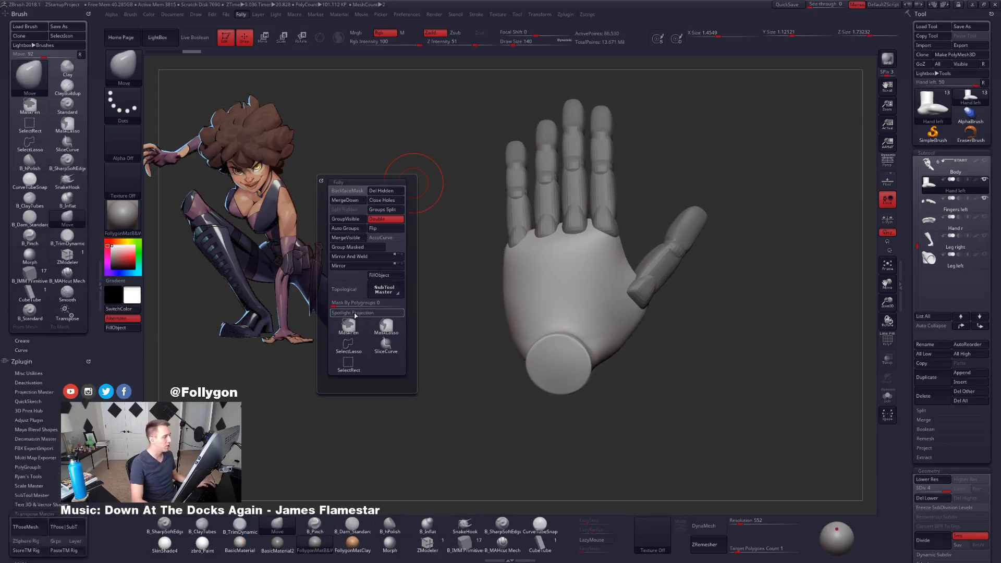
drag(52, 357, 59, 325)
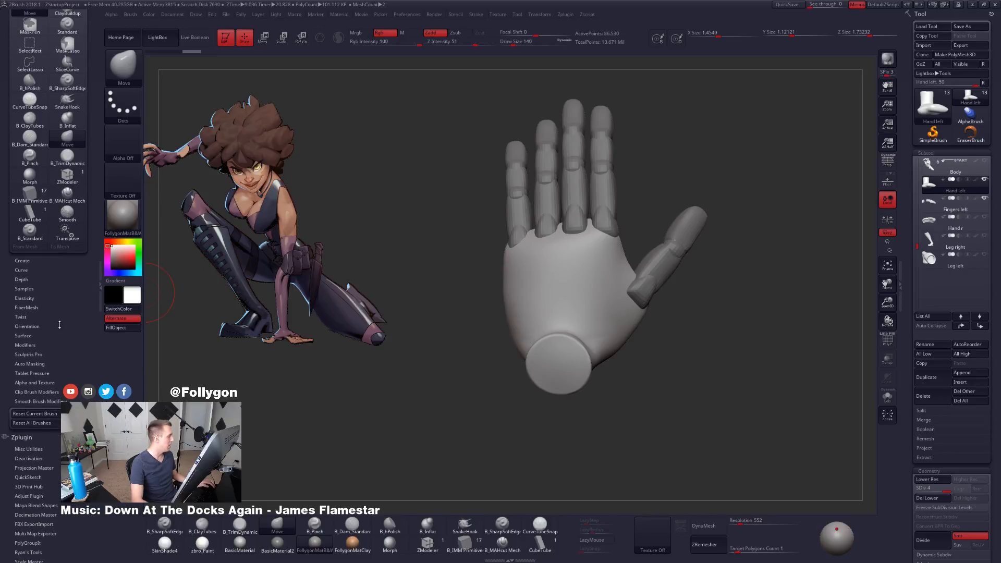
click(38, 289)
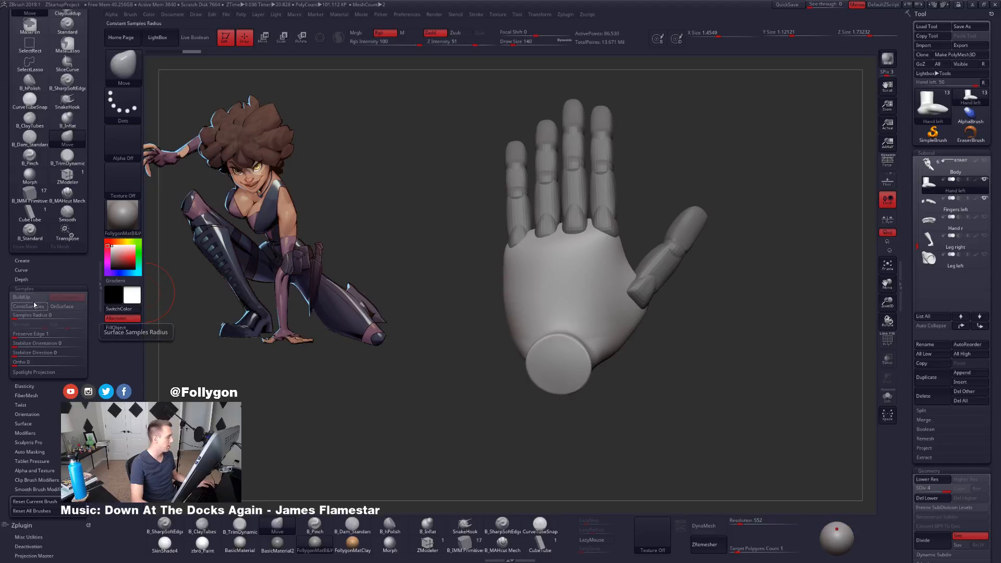
click(24, 288)
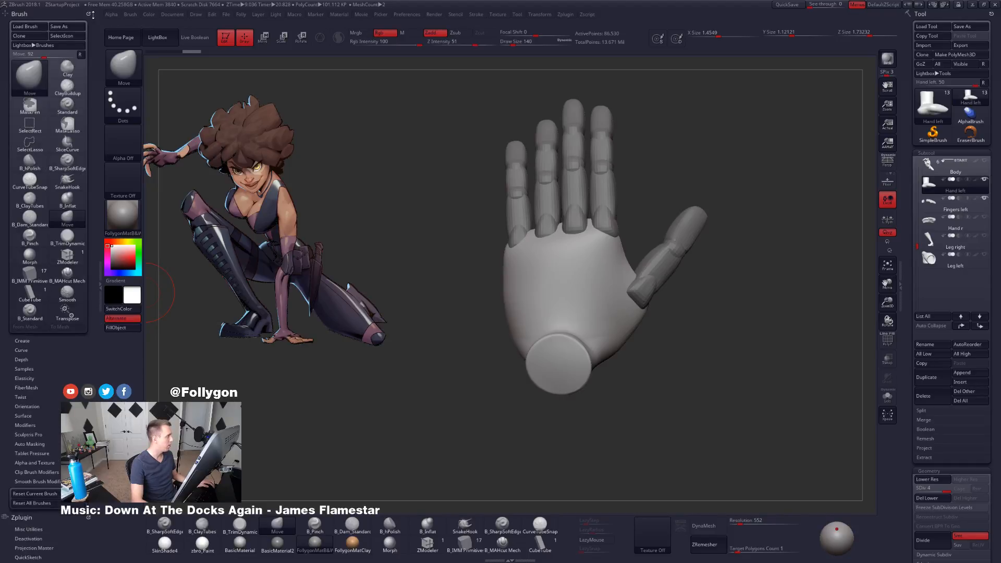
click(88, 14)
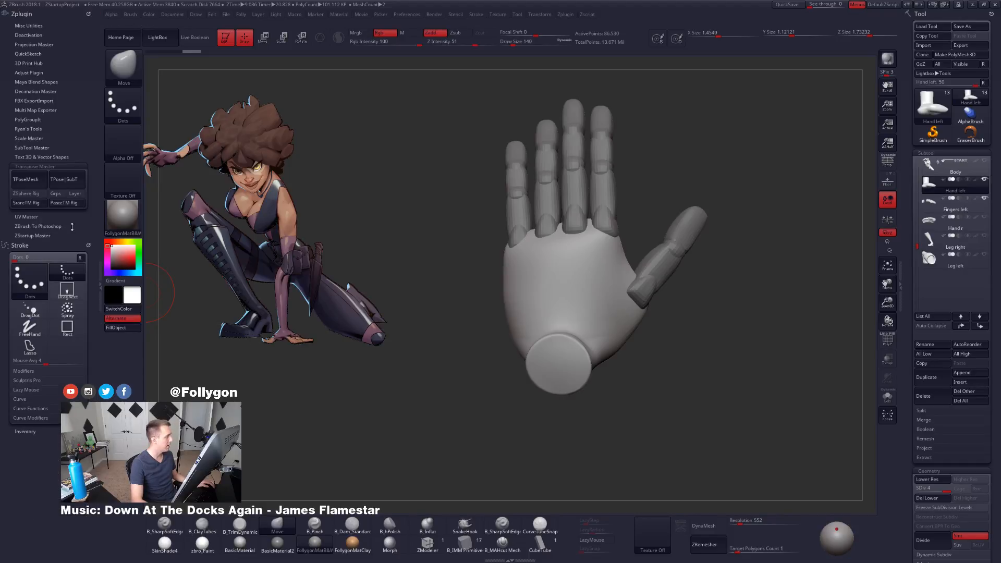
click(100, 284)
Step: Reposition the Spotlight reference image nearer the upper-left corner of the canvas
key(z)
drag(204, 254, 181, 235)
key(z)
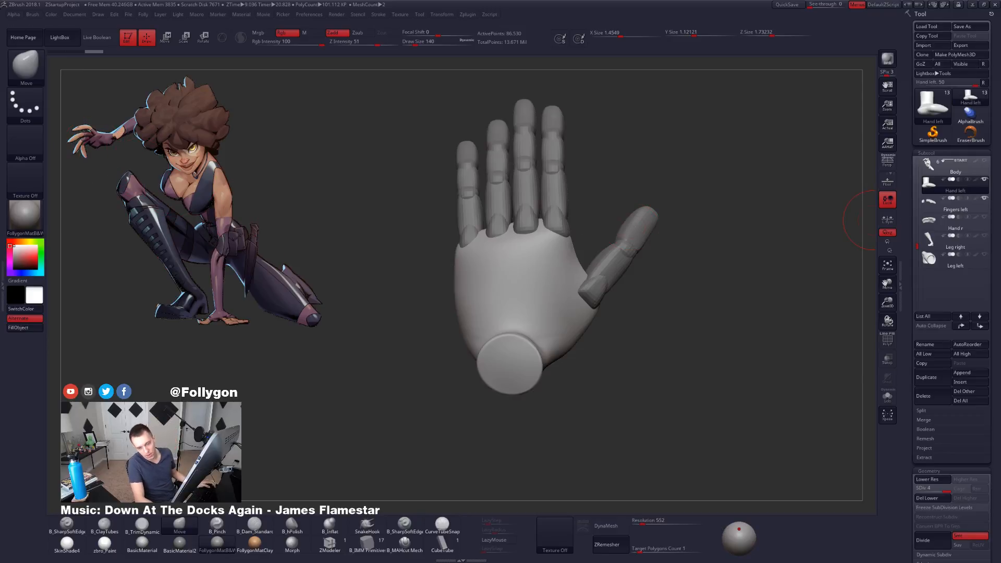
key(alt+Tab)
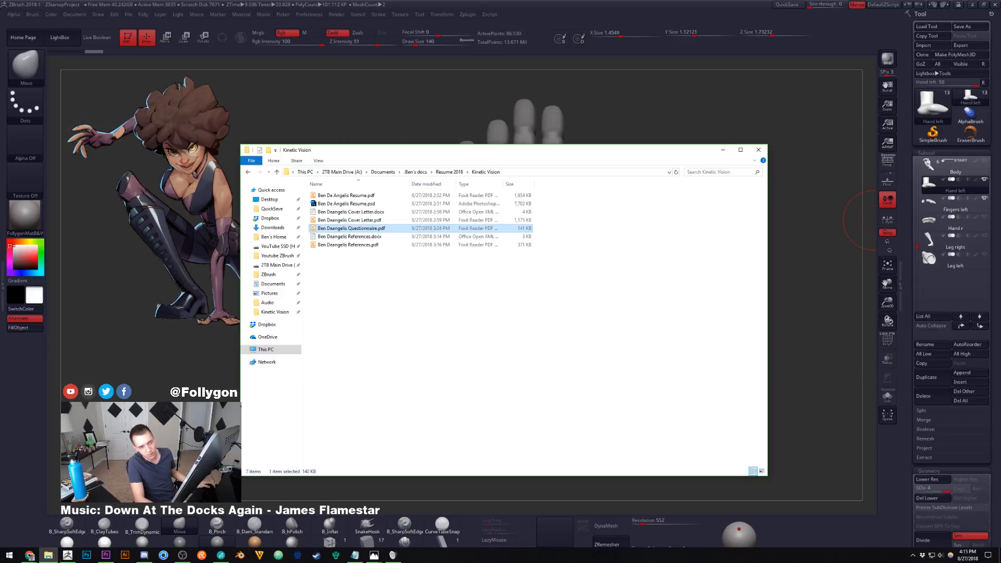
drag(515, 155, 580, 154)
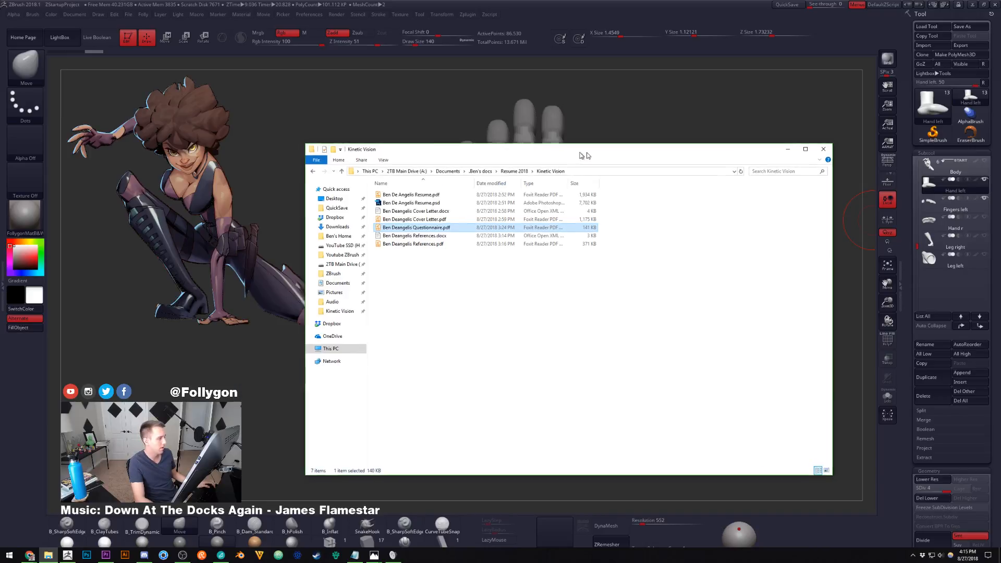
key(alt+Tab)
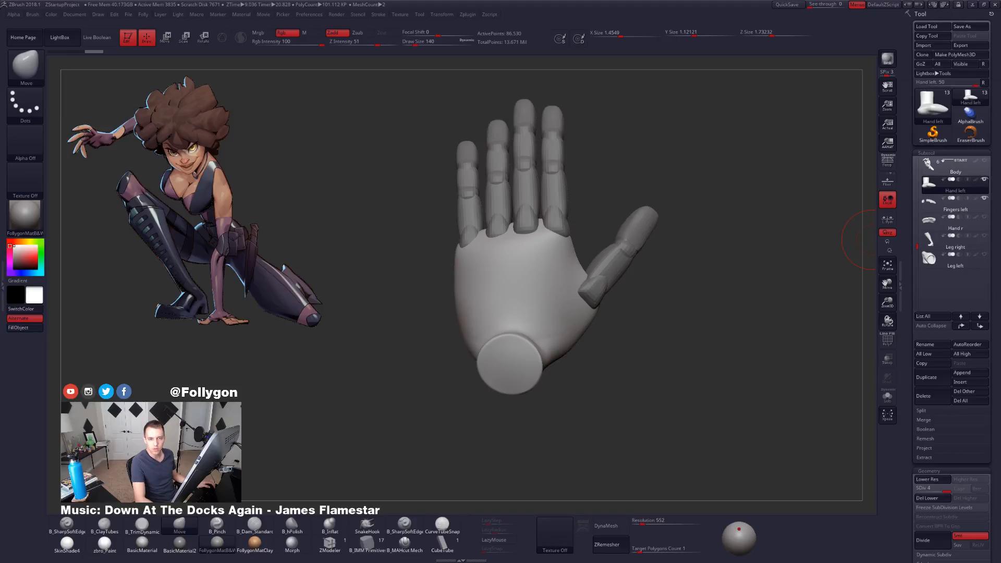
Step: Switch to the Photos app, examine the raised and planted hands in the Domino artwork, and compare them with the left hand sculpt
click(373, 555)
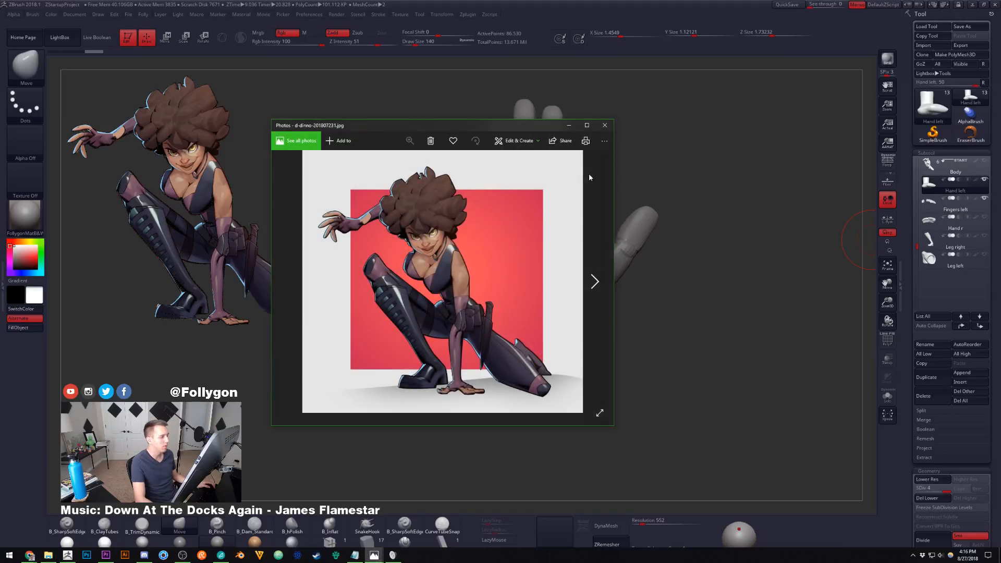
drag(431, 133, 491, 1)
scroll(292, 170, up, 5)
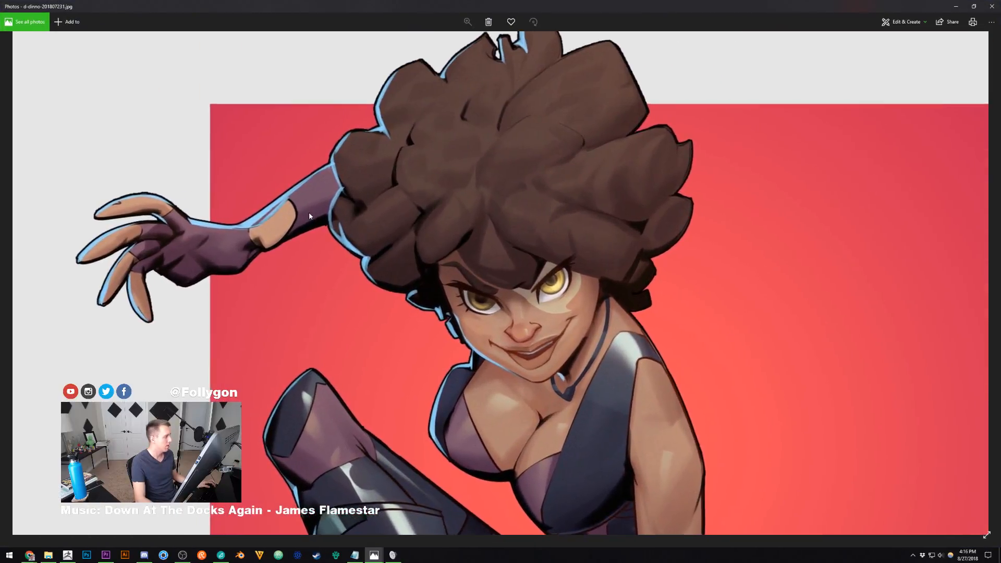
scroll(289, 244, up, 2)
drag(286, 249, 507, 271)
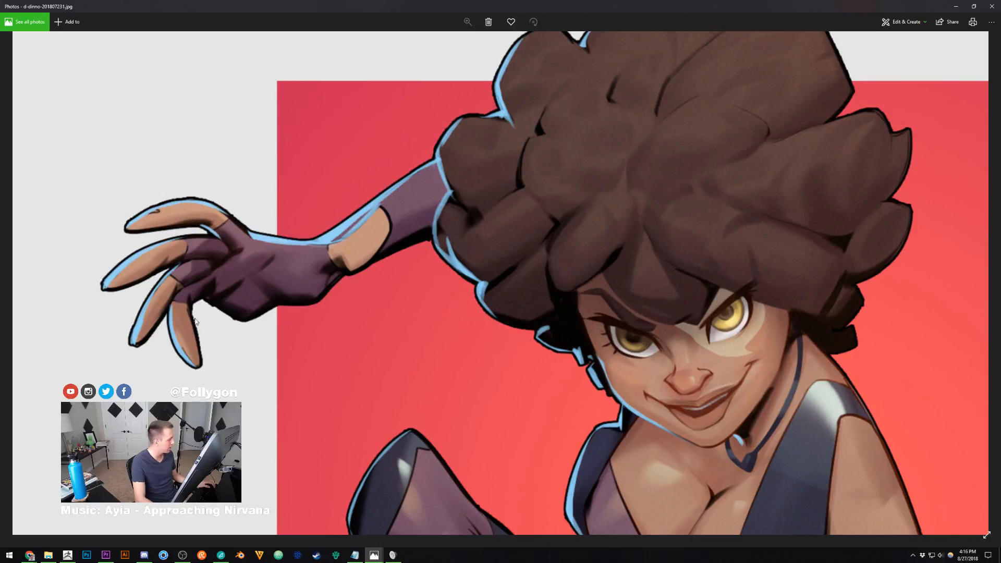
drag(386, 351, 271, 209)
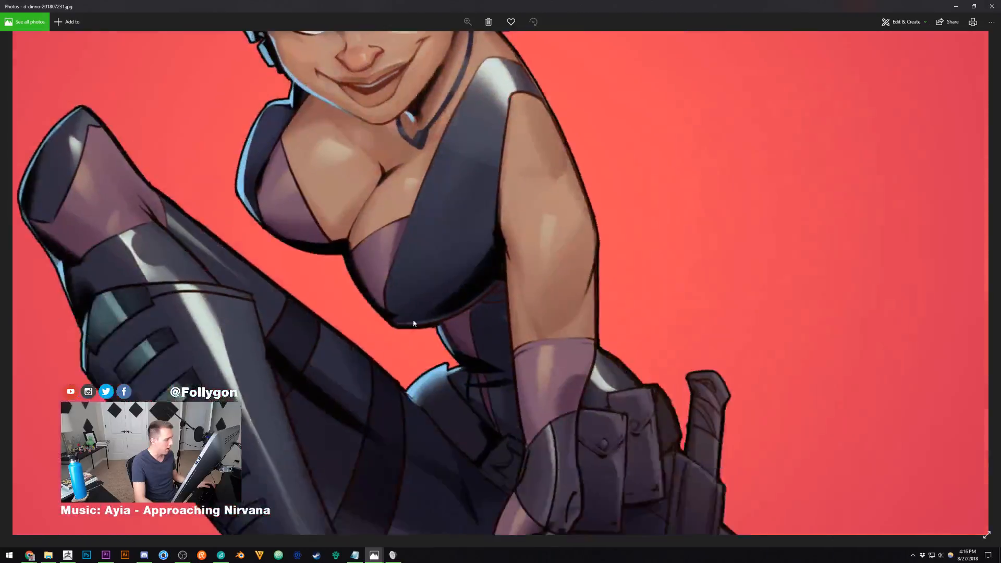
drag(414, 324, 349, 209)
drag(467, 300, 500, 198)
drag(490, 366, 474, 349)
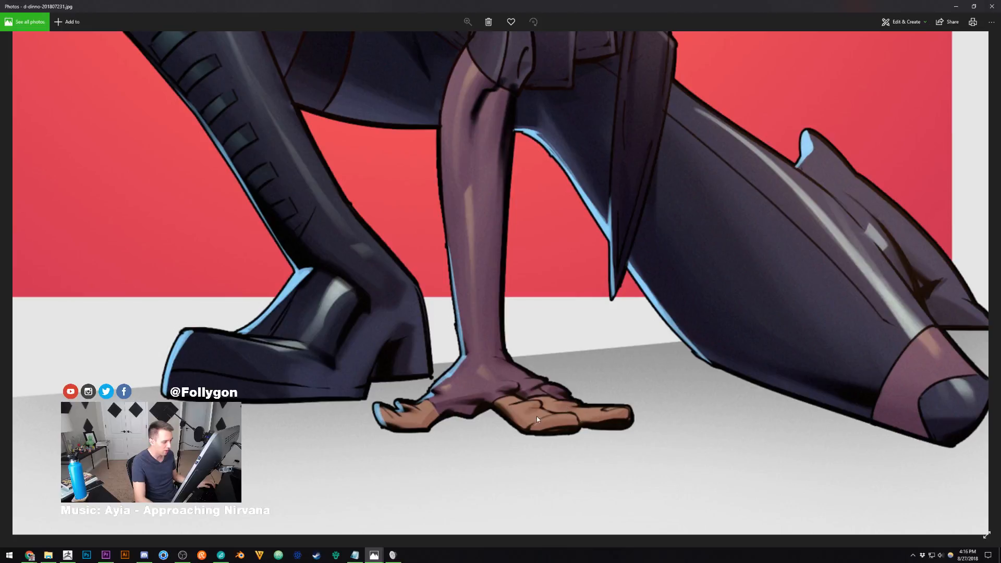
double_click(518, 369)
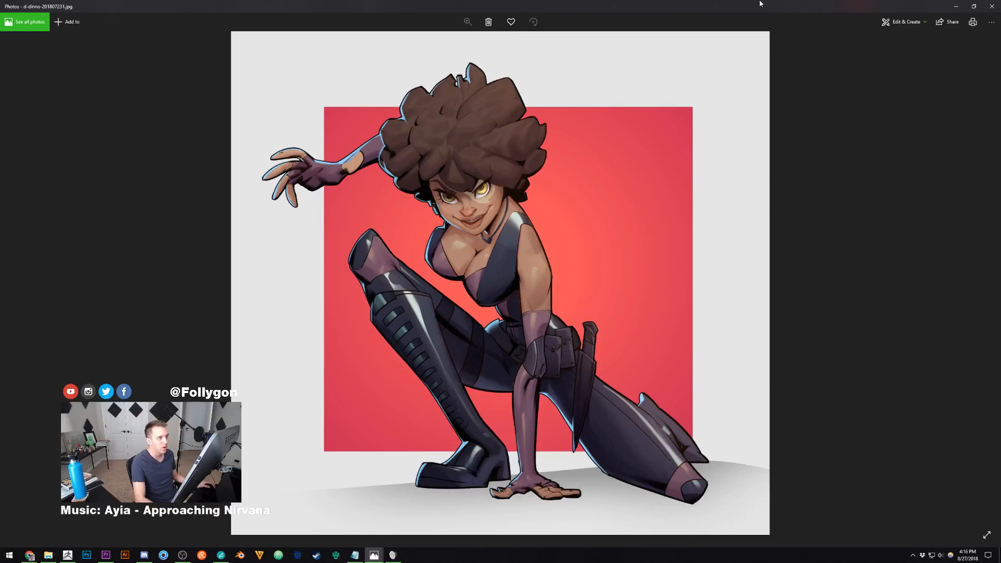
key(super+Down)
key(super+Down)
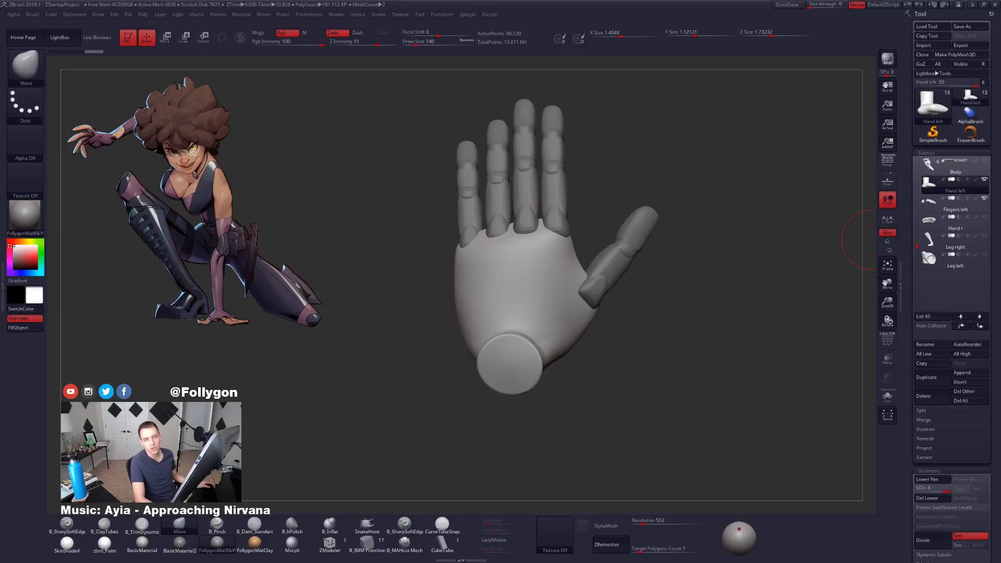
mouse_move(716, 193)
mouse_down()
mouse_move(720, 172)
mouse_move(717, 235)
mouse_move(673, 226)
mouse_up()
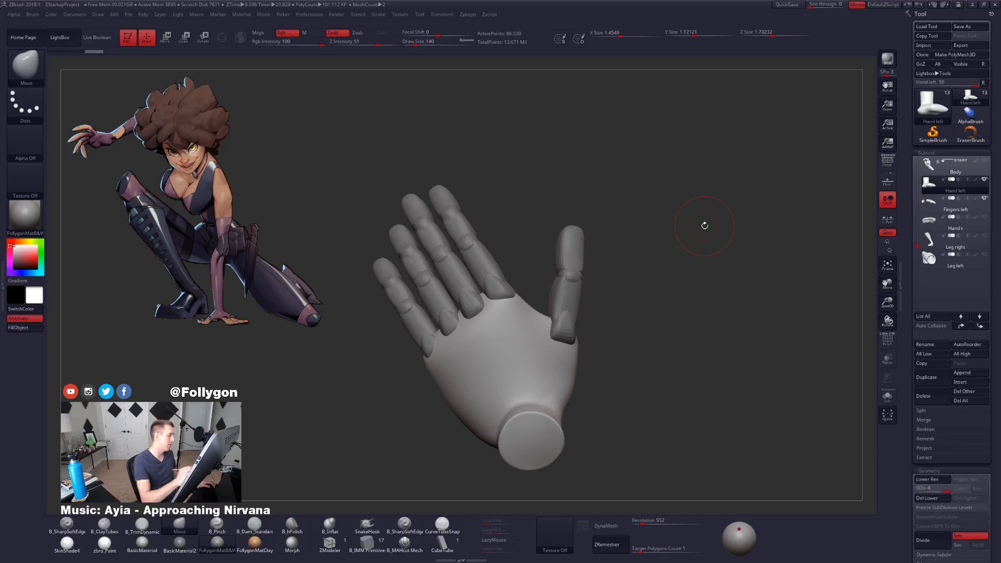
Step: Reduce the brush size and smooth the left hand's palm near the base of the thumb
drag(638, 360, 662, 354)
right_drag(647, 333, 629, 344)
key(space)
drag(632, 363, 630, 364)
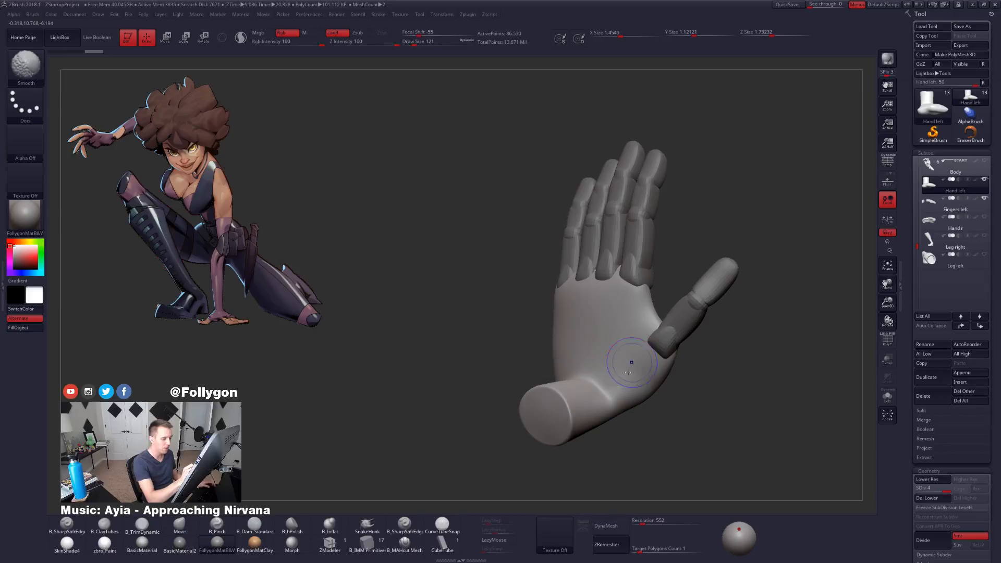
mouse_move(624, 383)
right_down()
mouse_move(601, 370)
mouse_move(688, 335)
right_up()
key(space)
right_drag(693, 370, 608, 424)
key(alt+s)
key(alt+s)
alt+right_drag(633, 328, 628, 298)
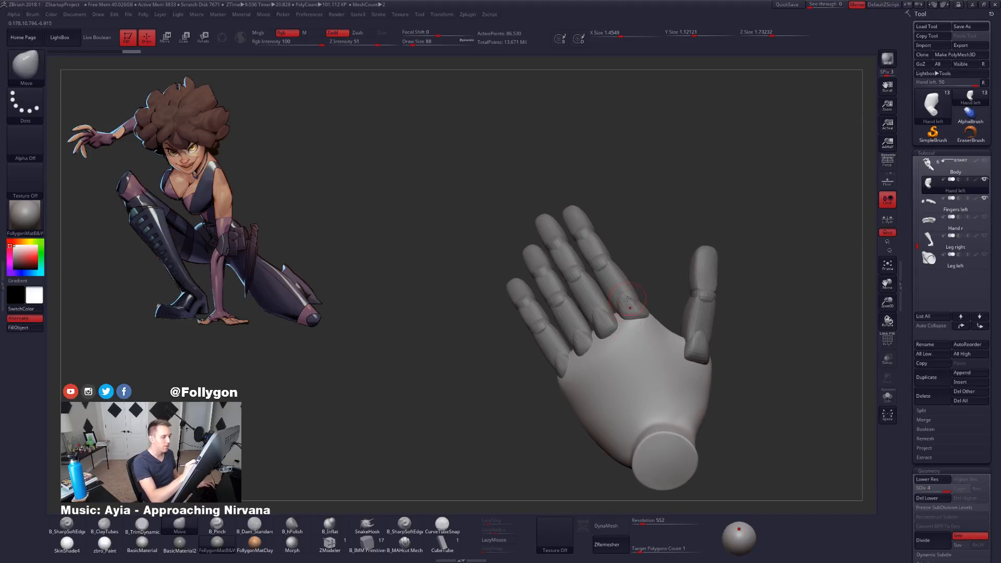
Step: Make the Fingers left subtool active and check its polygroups, one colour group per finger
alt+click(627, 316)
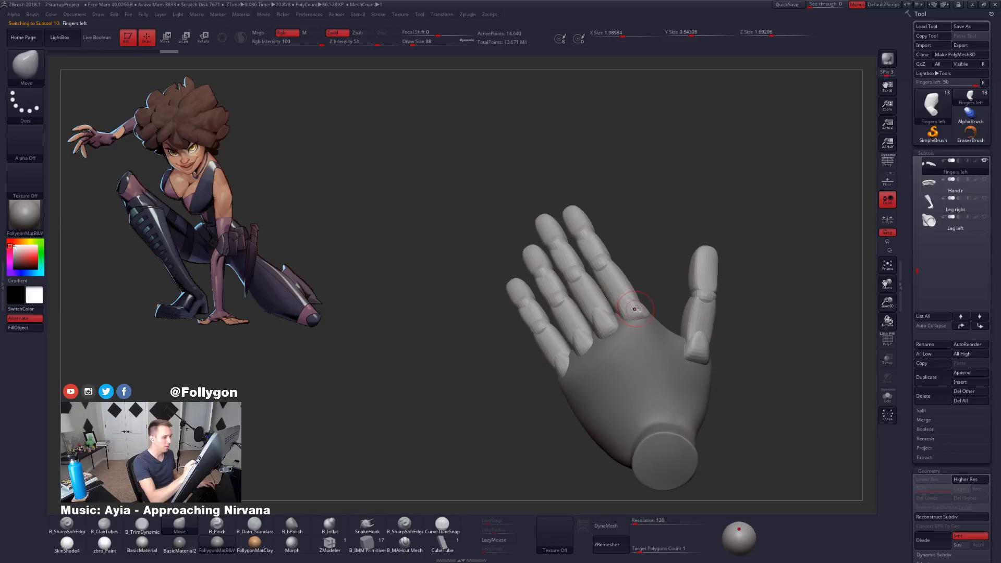
key(shift+f)
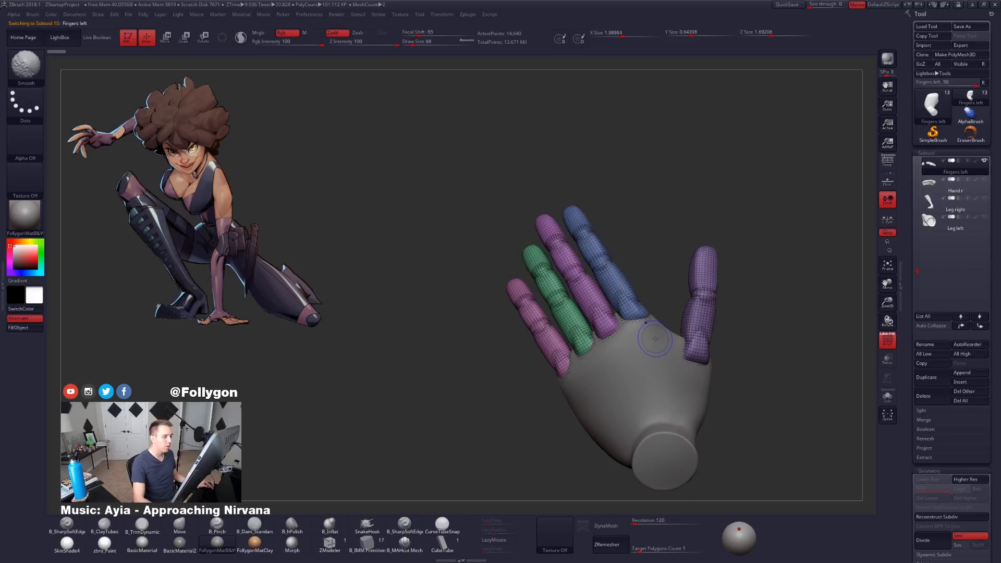
key(shift+f)
right_drag(618, 356, 649, 340)
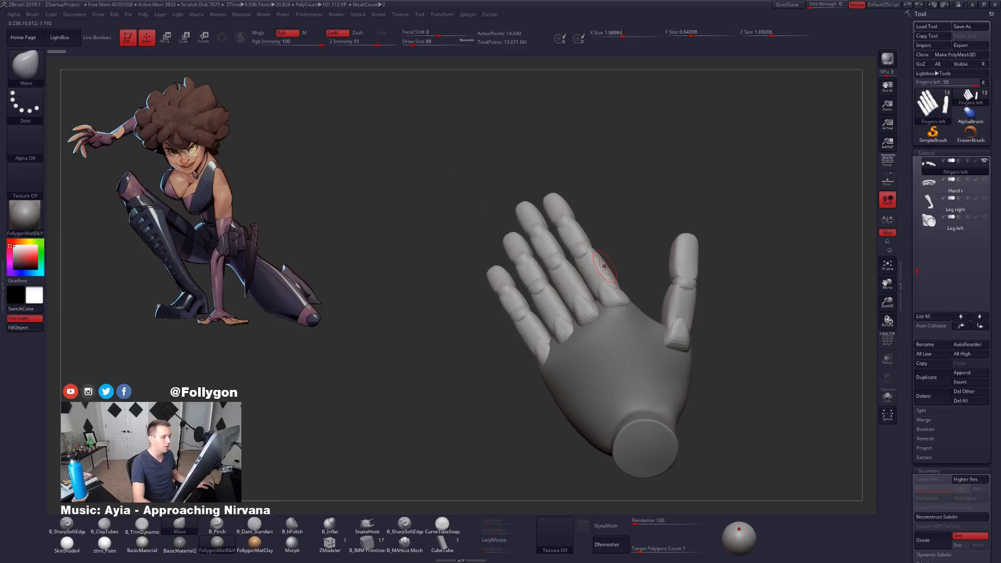
Step: Isolate the index finger by its polygroup and split it into its own subtool
key(ctrl+shift)
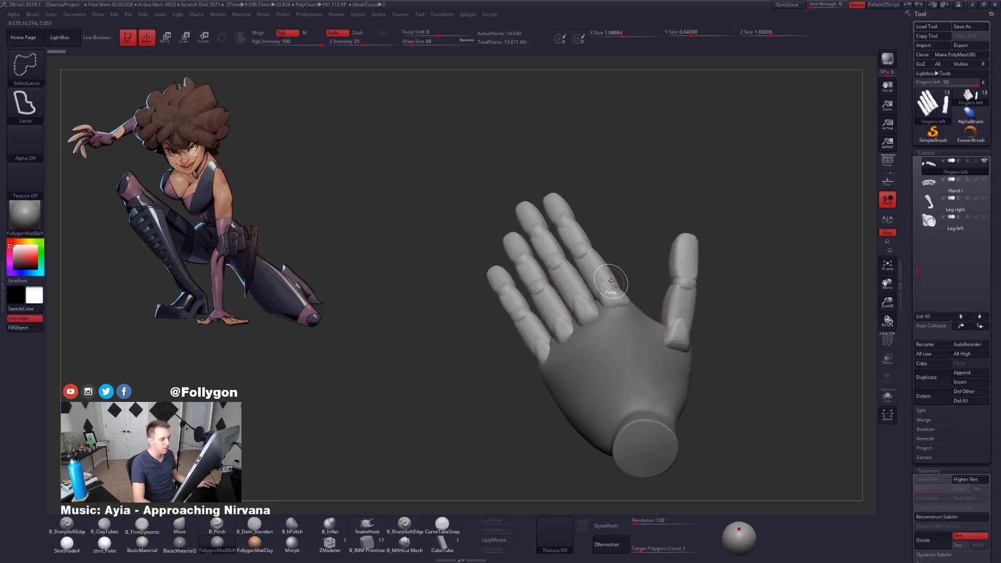
ctrl+shift+click(611, 281)
key(t)
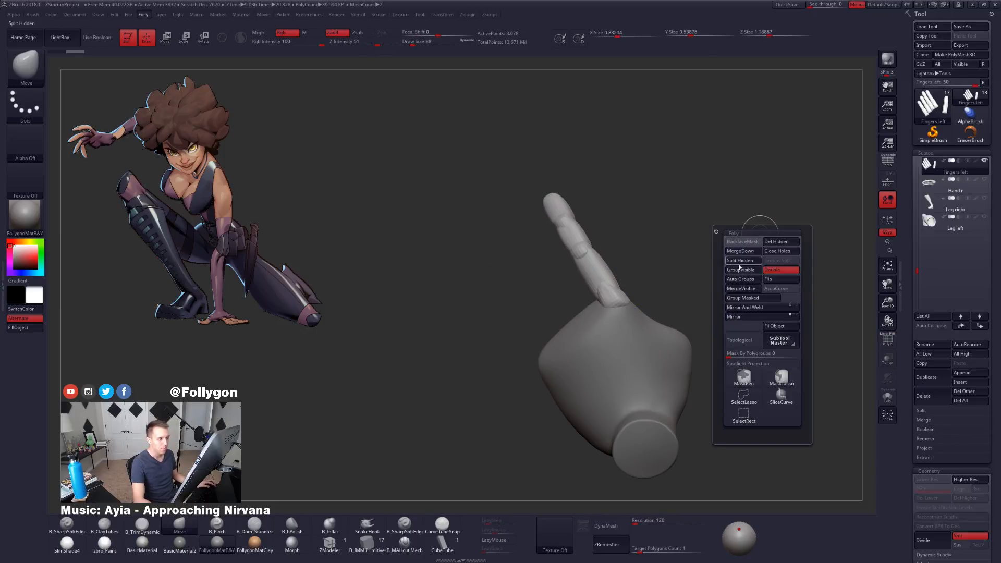
click(747, 265)
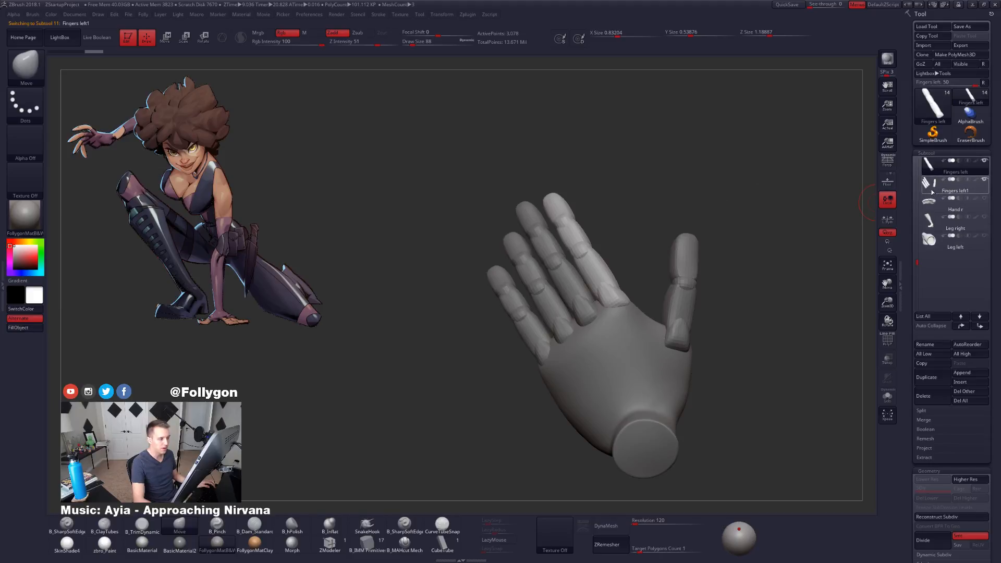
Step: Isolate the thumb in the Fingers left1 subtool and split it from the three remaining fingers
key(alt+s)
ctrl+shift+drag(625, 281, 762, 300)
key(t)
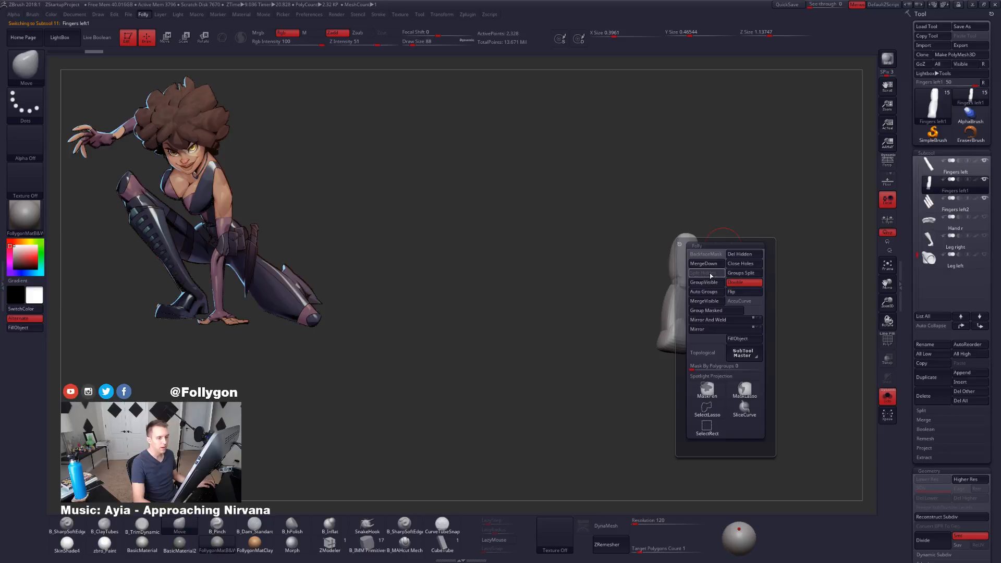
click(725, 273)
click(927, 211)
key(alt+s)
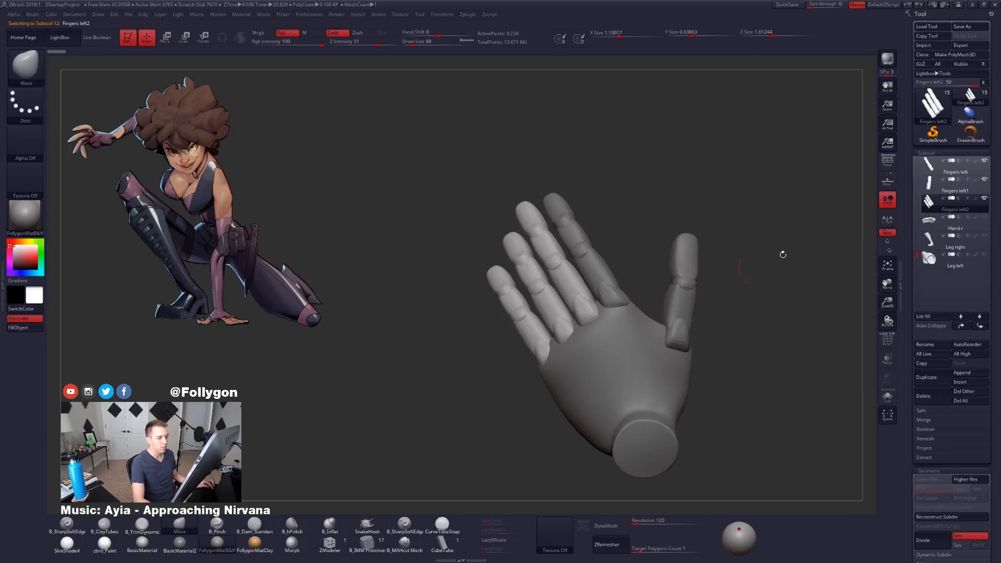
Step: Select the index finger subtool and lay a rotation Transpose line from its knuckle past the fingertip
click(933, 171)
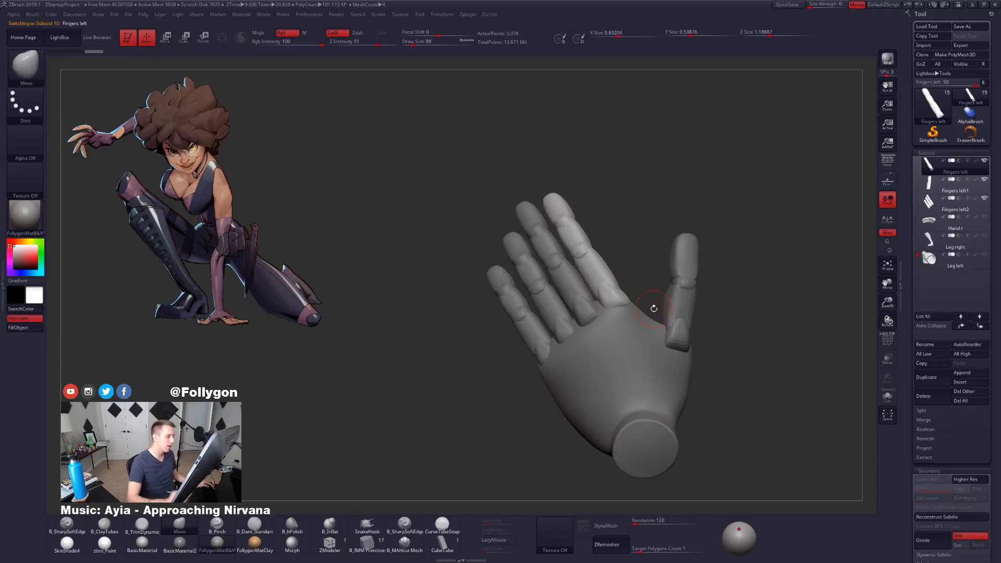
drag(653, 308, 641, 318)
key(r)
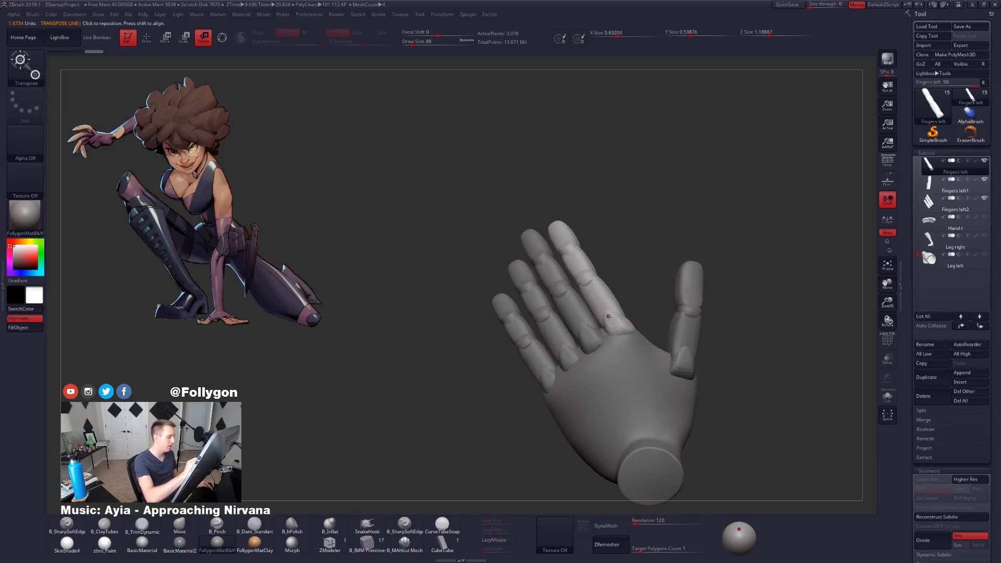
key(f)
key(f)
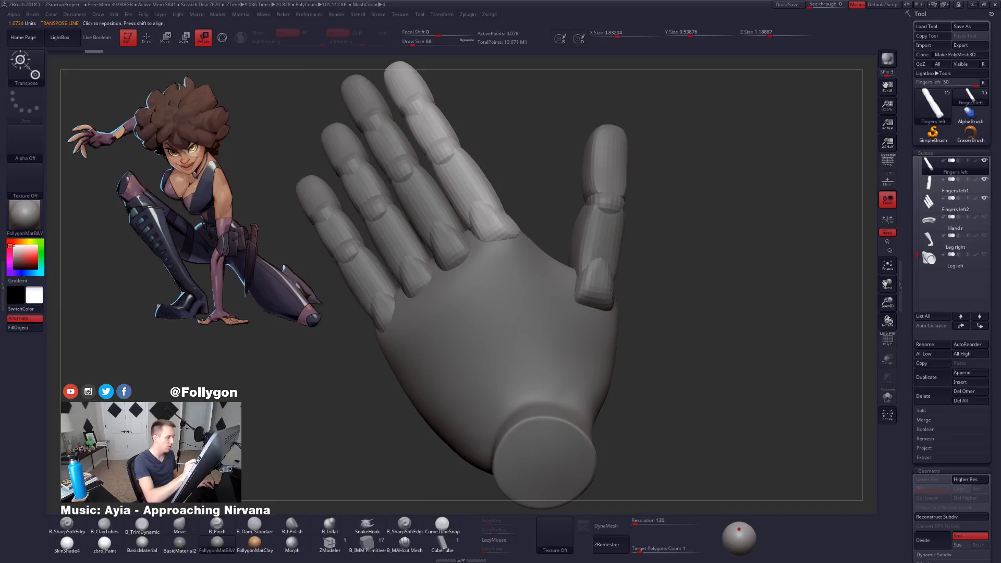
key(f)
key(f)
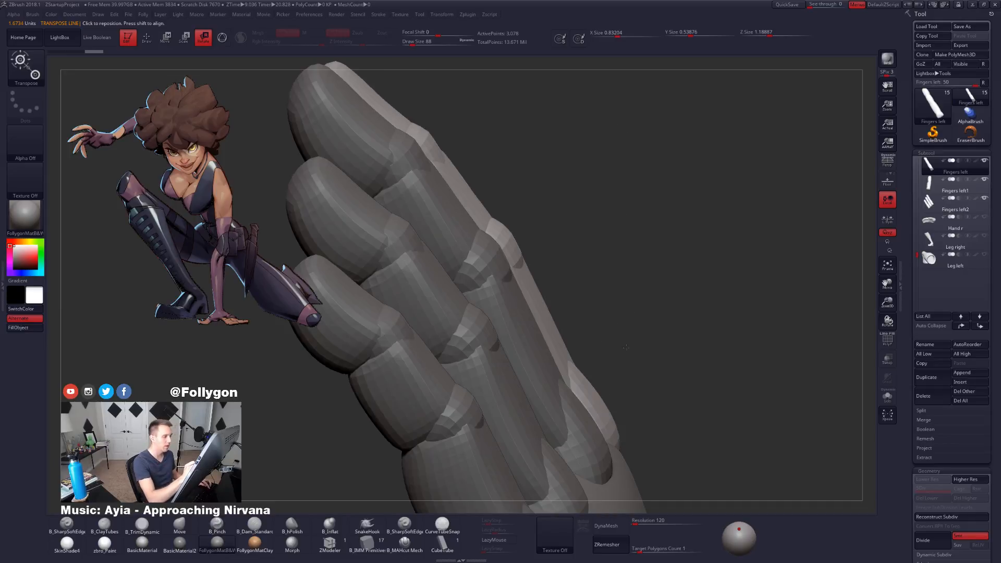
key(f)
key(q)
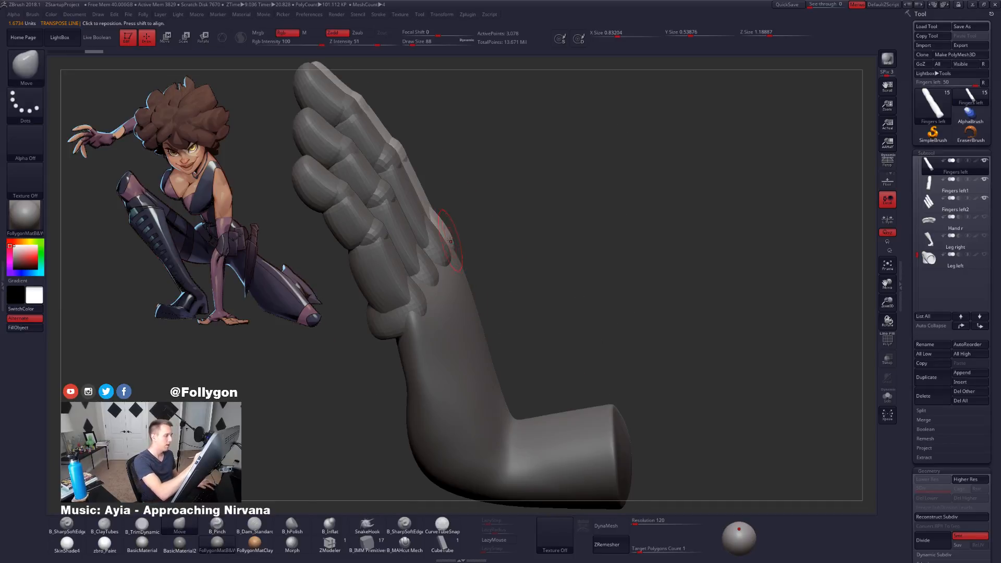
ctrl+right_drag(450, 240, 596, 376)
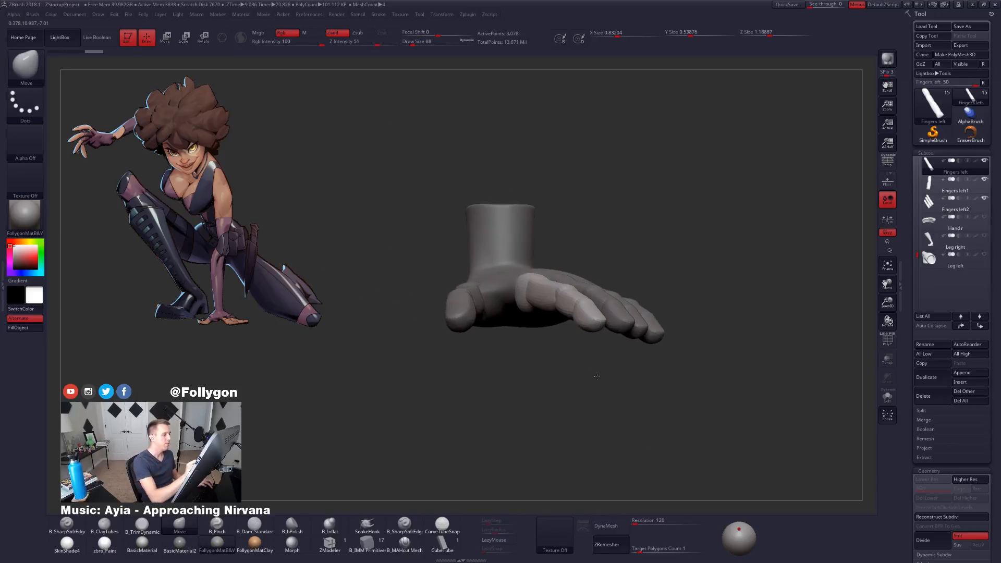
mouse_move(589, 336)
right_down()
mouse_move(569, 383)
mouse_move(589, 401)
right_up()
key(r)
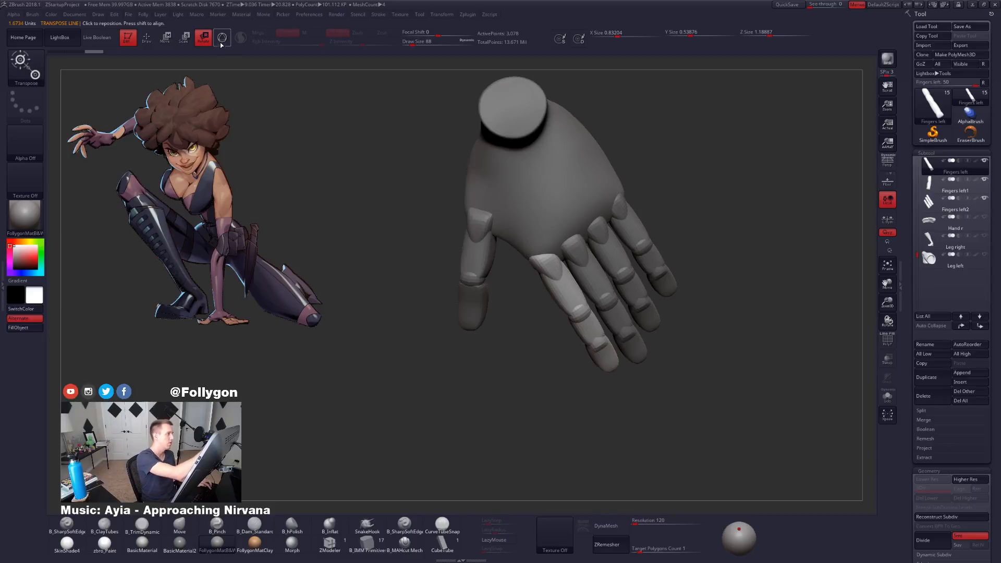
drag(547, 259, 632, 403)
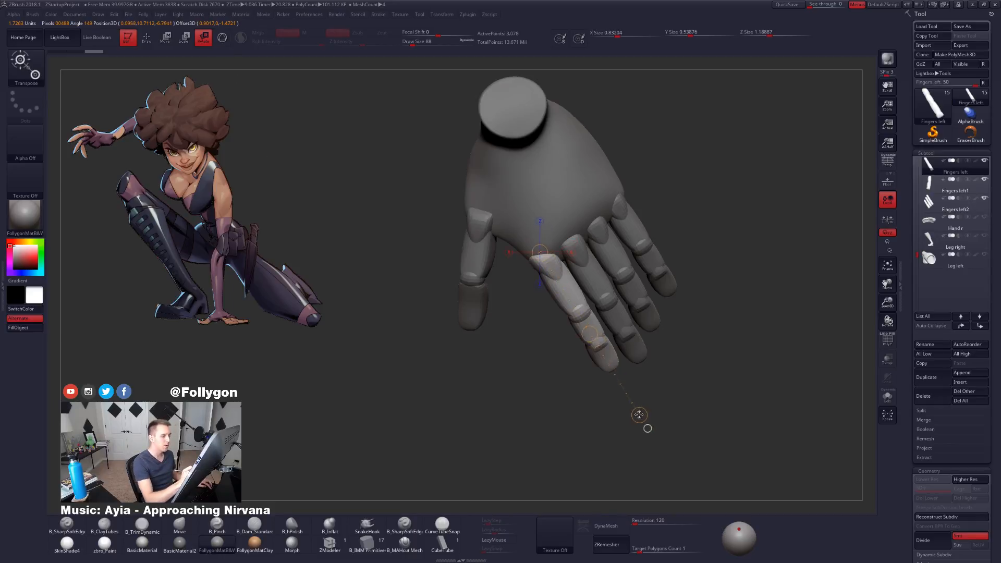
Step: Rotate the index finger about its knuckle, adjusting the Transpose line along the finger from the side
shift+right_drag(641, 412, 633, 348)
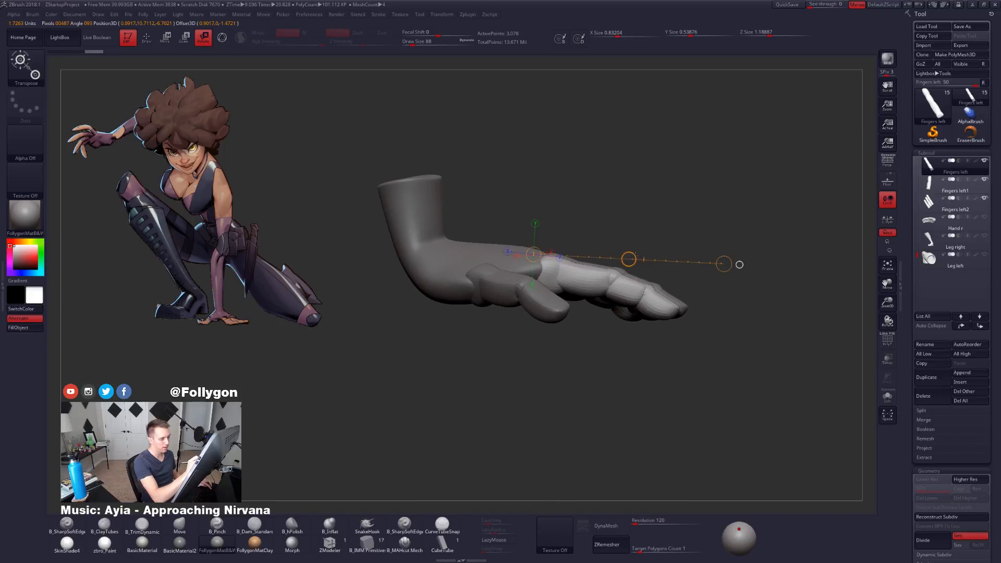
drag(629, 253, 631, 269)
drag(741, 279, 656, 440)
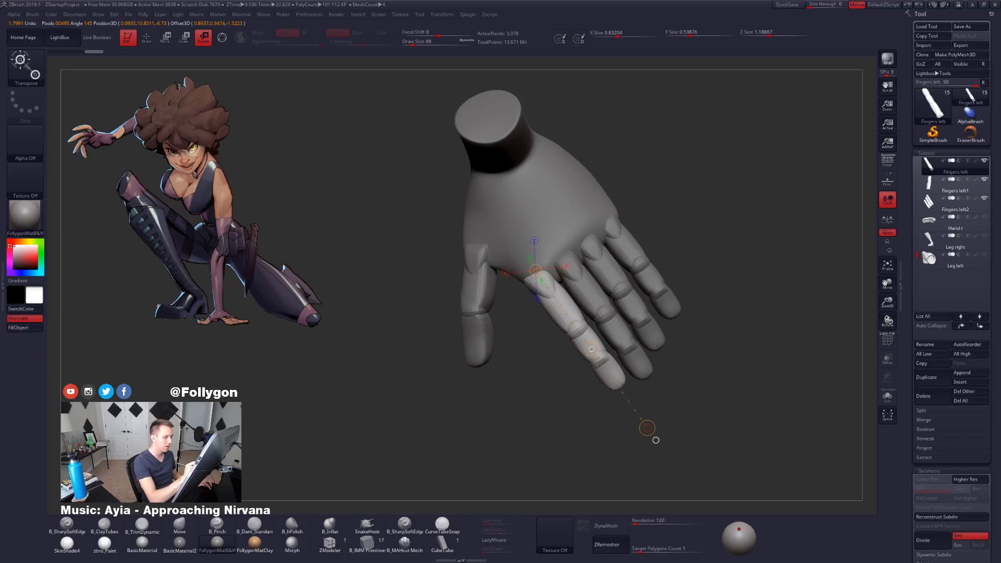
drag(680, 417, 709, 290)
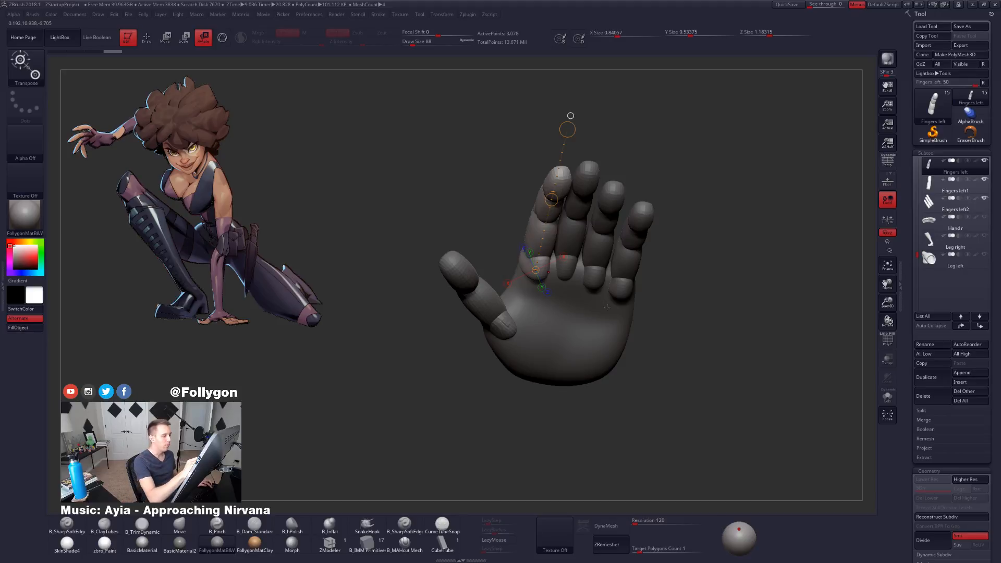
mouse_move(559, 302)
right_down()
mouse_move(553, 239)
mouse_move(570, 298)
right_up()
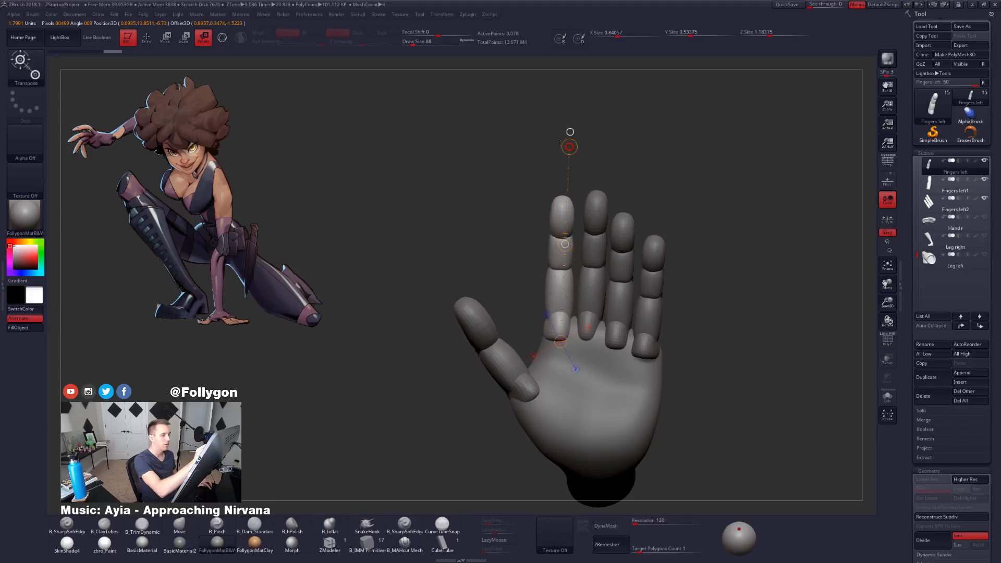
Step: Hide the three remaining fingers and rotate the index finger slightly about its base with a new Transpose line
click(983, 201)
right_drag(479, 307, 606, 333)
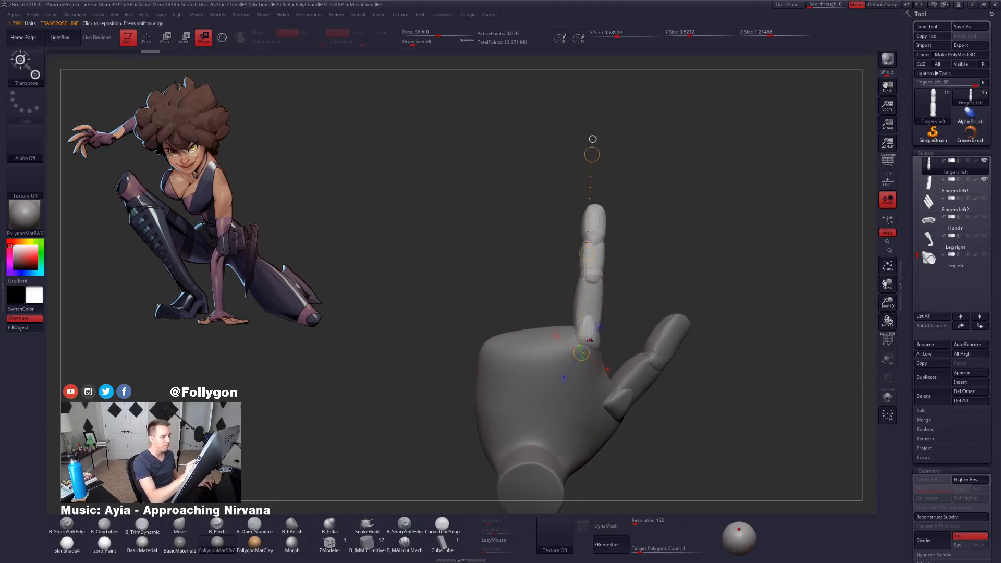
drag(586, 346, 607, 195)
mouse_move(597, 271)
mouse_down()
mouse_move(596, 282)
mouse_move(594, 270)
mouse_up()
key(w)
key(q)
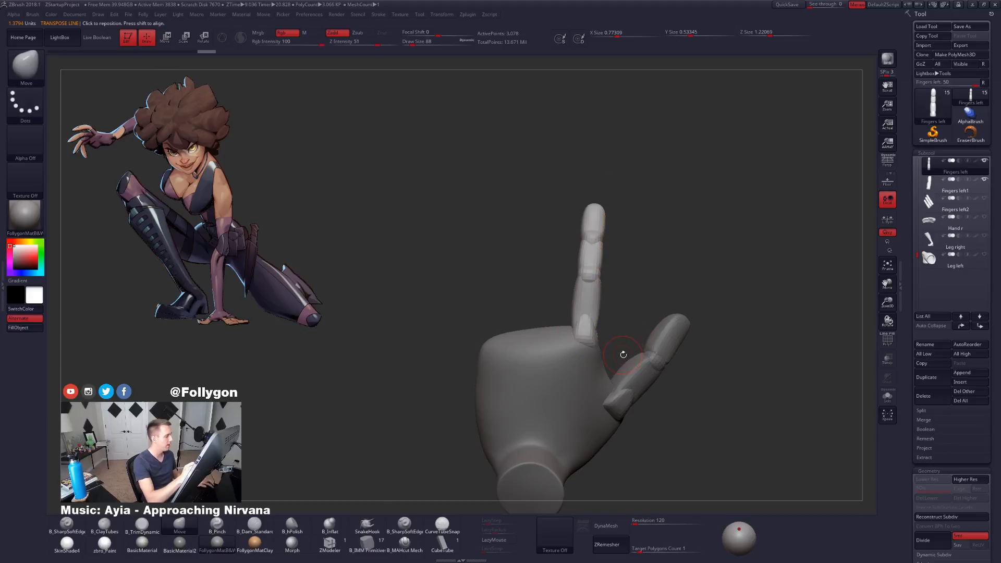
Step: Rotate the index finger sideways at its knuckle from the palm side
right_drag(622, 374, 642, 398)
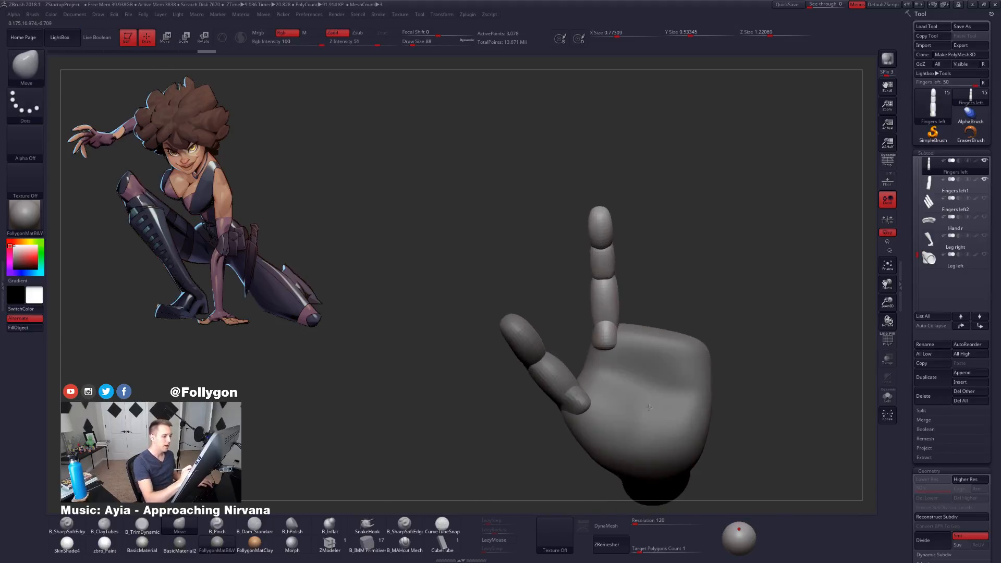
key(r)
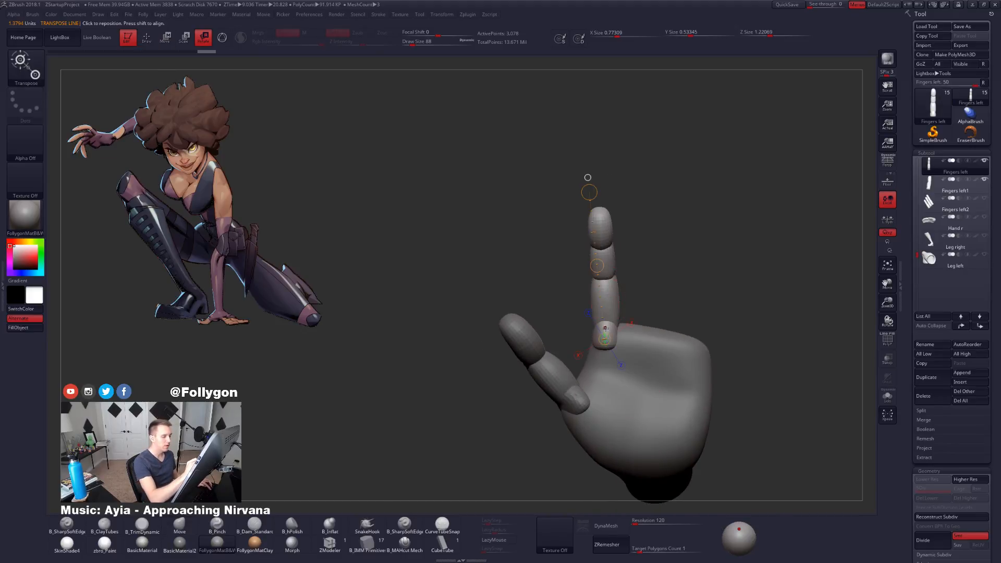
mouse_move(589, 192)
mouse_down()
mouse_move(614, 173)
mouse_move(609, 186)
mouse_up()
drag(603, 342, 608, 182)
key(q)
mouse_move(609, 297)
right_down()
mouse_move(573, 383)
mouse_move(626, 392)
mouse_move(646, 380)
right_up()
Step: Display the index finger's polygroups and regroup it so each finger segment has its own polygroup
key(d)
right_drag(727, 412, 707, 439)
key(shift+d)
key(shift+f)
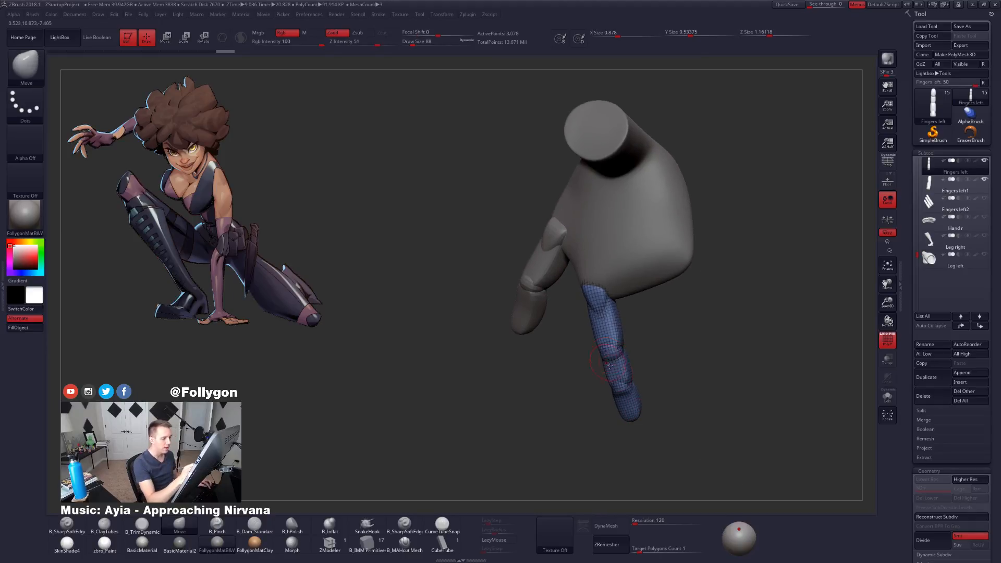
right_drag(639, 416, 661, 312)
key(ctrl+shift+f)
click(698, 348)
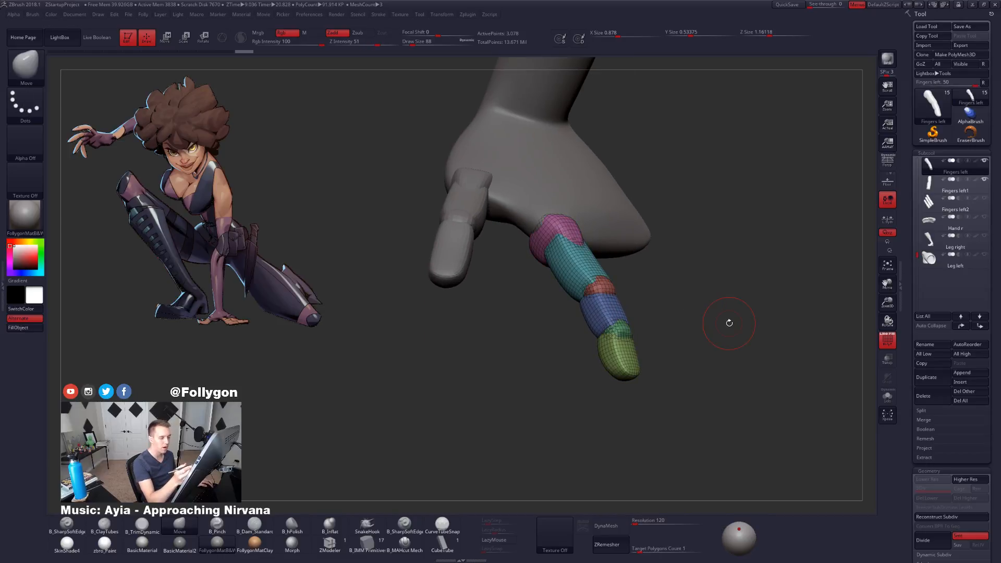
Step: Try isolating single segments of the index finger, show the whole finger again and turn off the polygroup display
right_drag(728, 319, 632, 335)
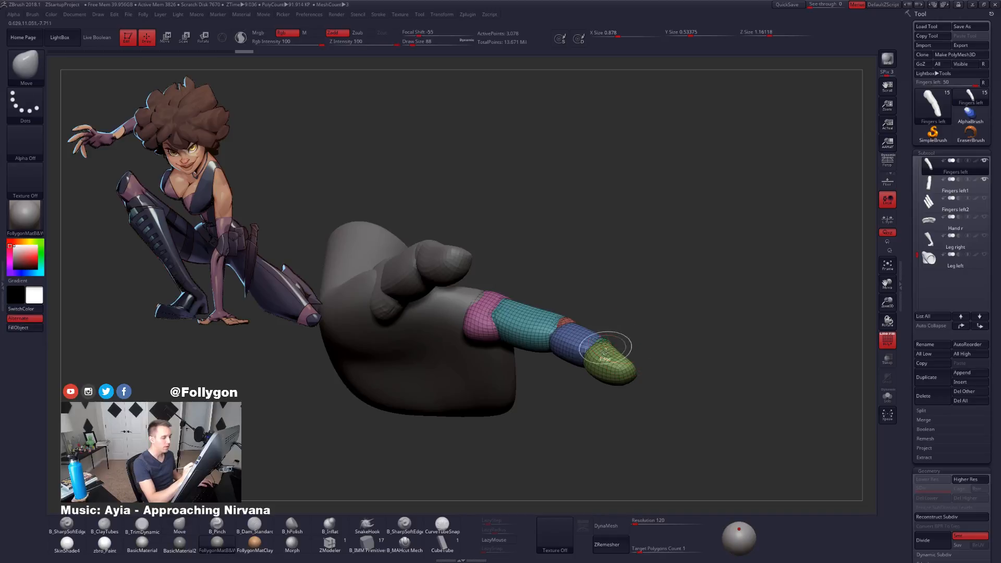
ctrl+shift+click(615, 355)
ctrl+shift+click(648, 319)
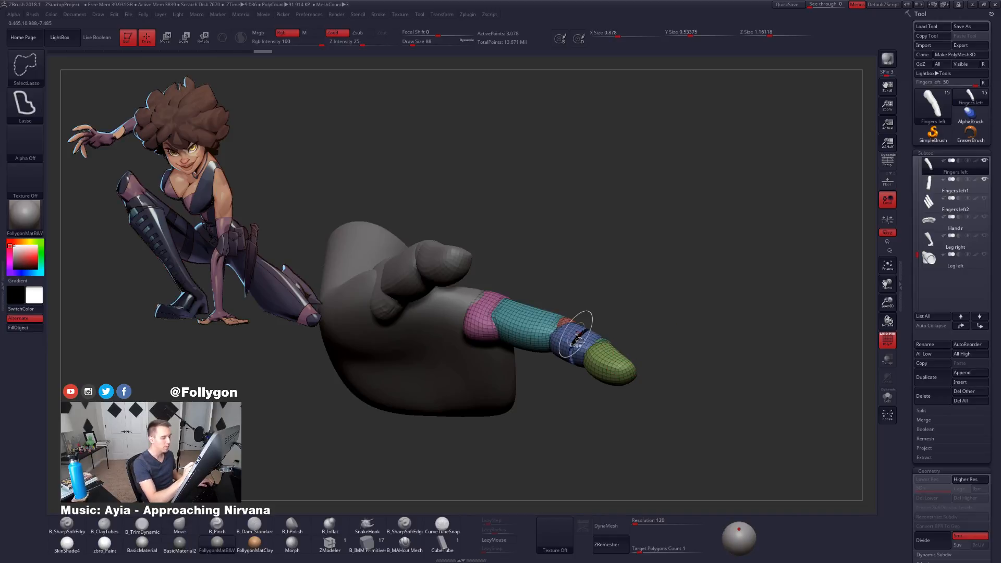
mouse_move(641, 339)
right_down()
mouse_move(612, 402)
mouse_move(644, 399)
mouse_move(628, 393)
right_up()
key(shift+f)
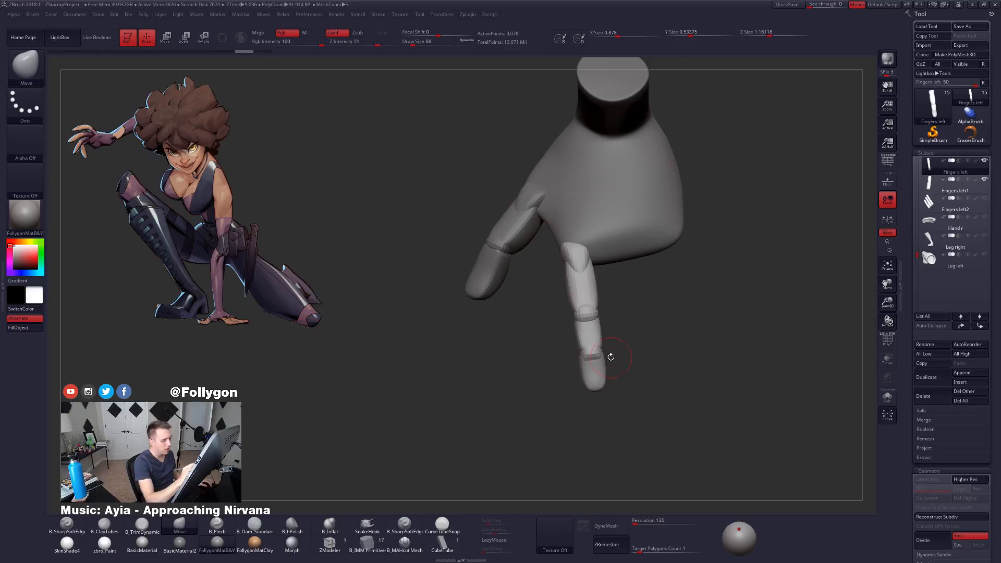
Step: Mask the index finger except for its tip segment and rotate the tip upward at the last joint
drag(610, 357, 630, 383)
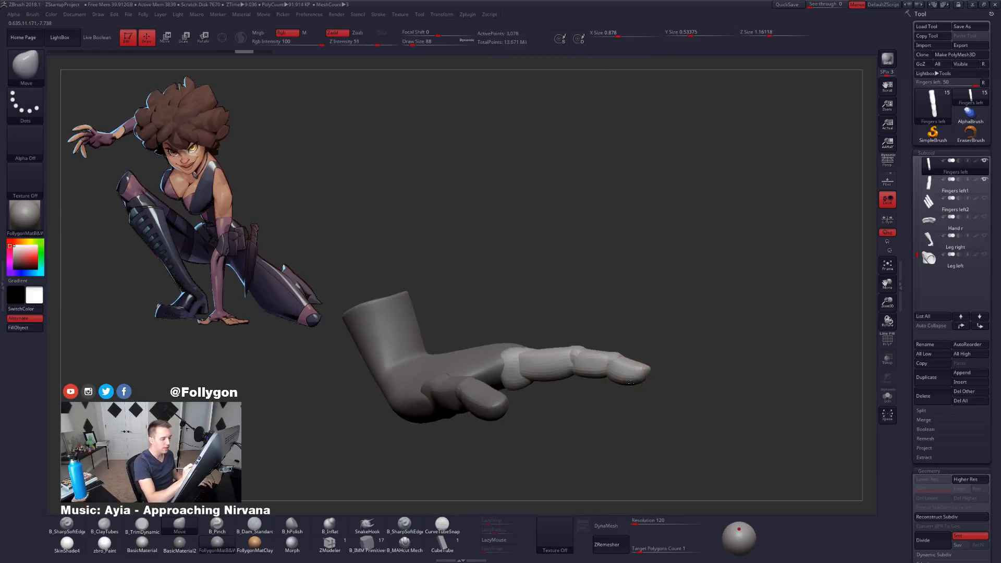
ctrl+right_drag(630, 383, 633, 359)
key(w)
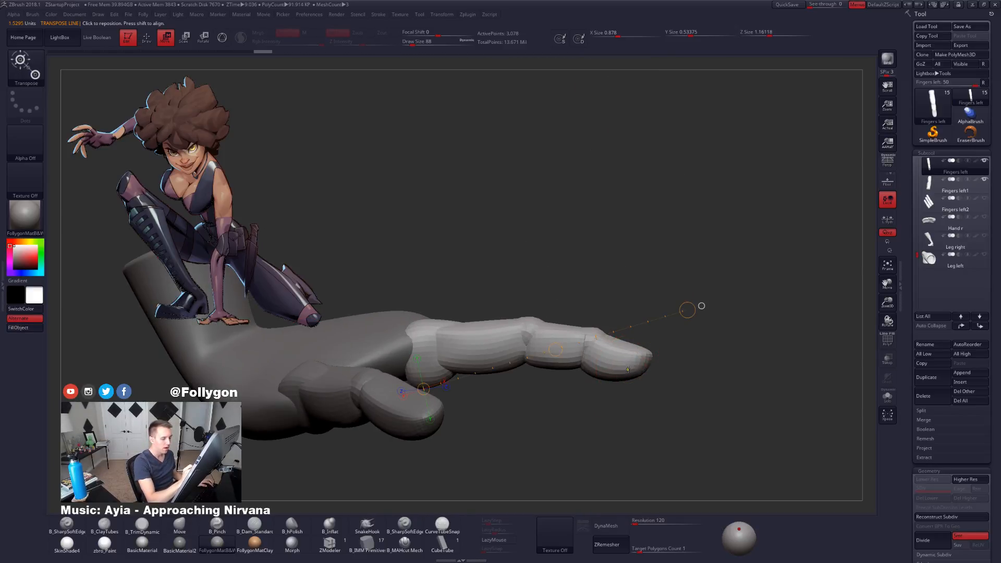
ctrl+drag(630, 370, 636, 408)
key(r)
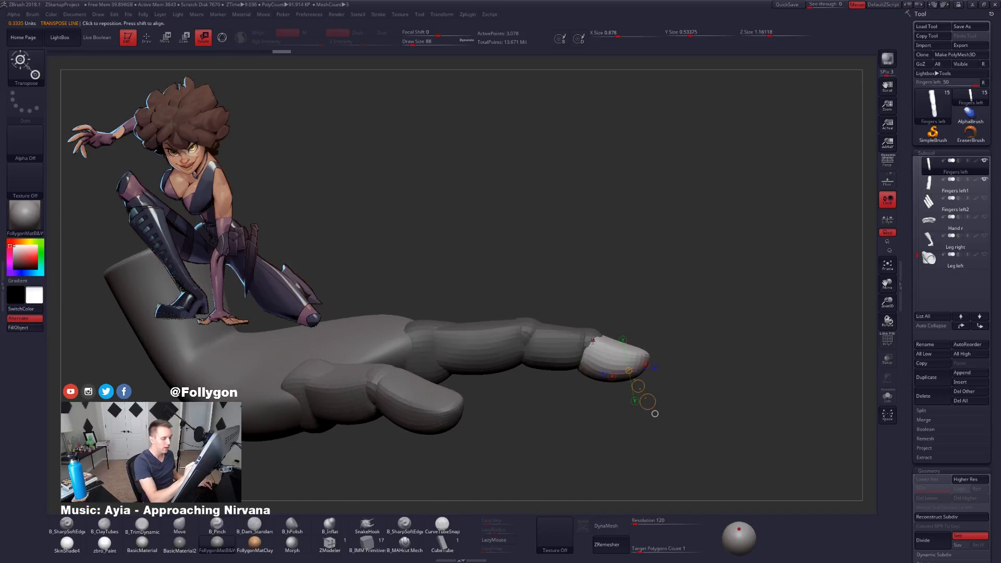
drag(590, 339, 704, 380)
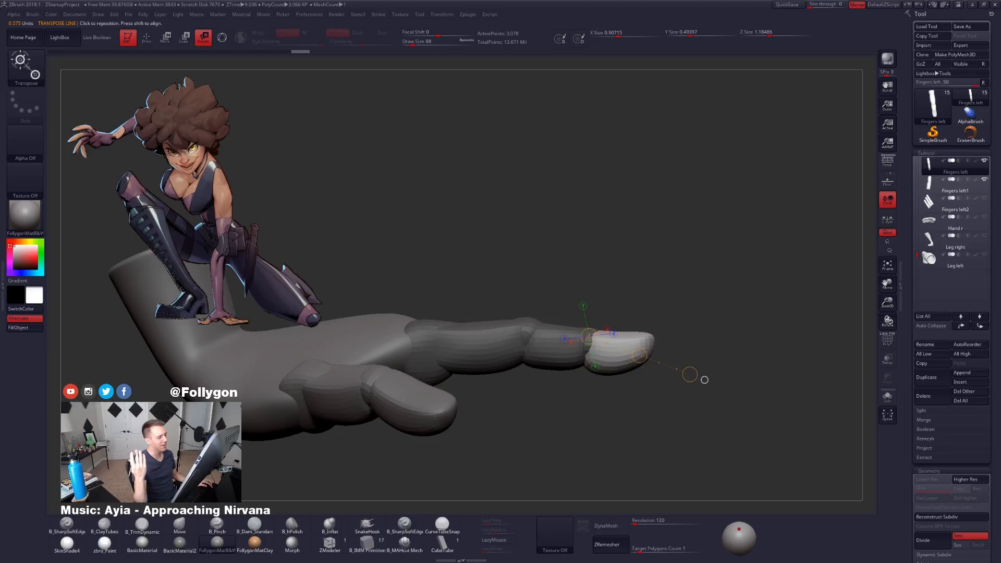
Step: Move the unmasked tip segment of the index finger with a transpose line to adjust its fit at the last joint
key(w)
drag(608, 367, 606, 441)
drag(607, 404, 670, 440)
key(q)
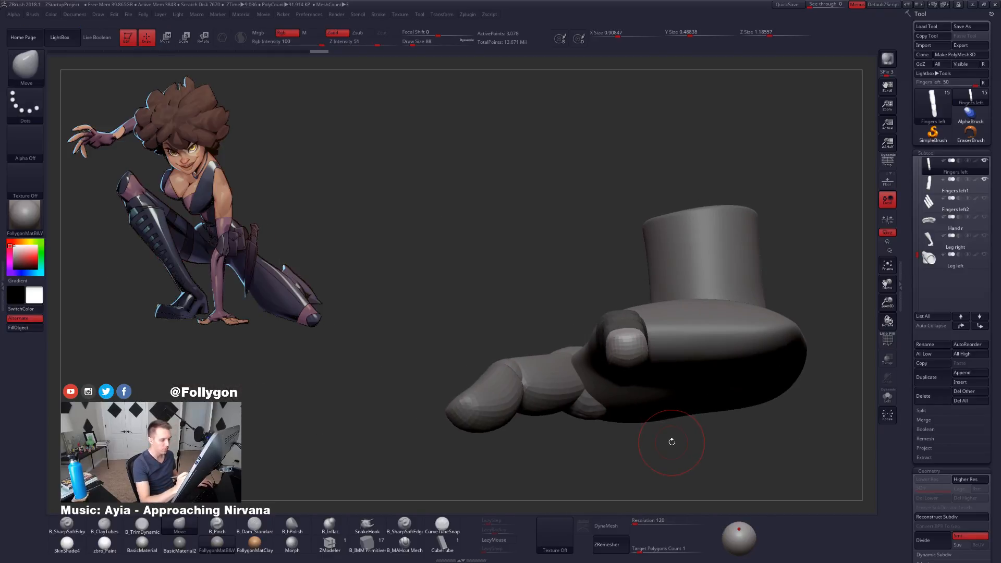
Step: Isolate the index finger, clear its mask and subdivide it to level 4
key(alt+s)
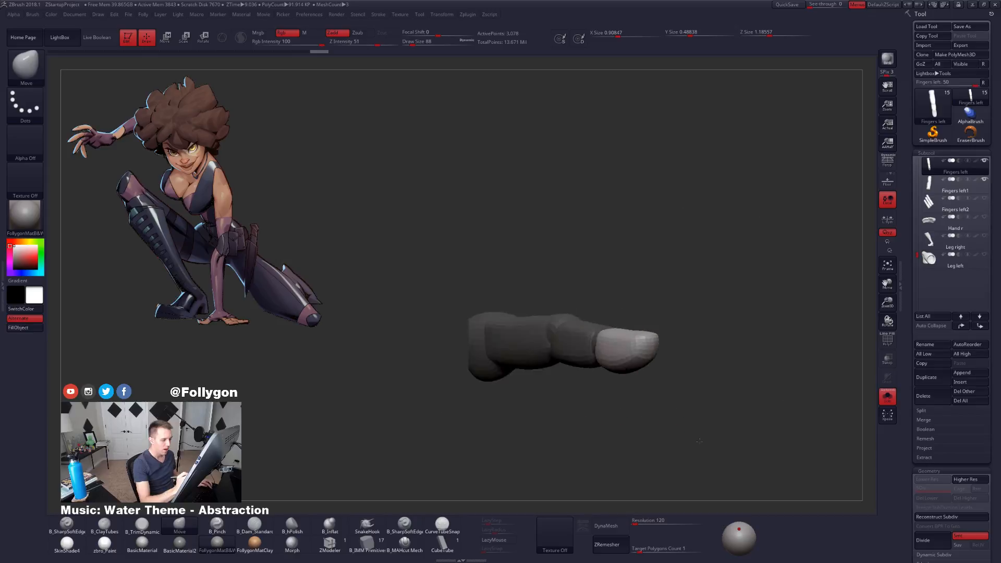
drag(672, 442, 699, 424)
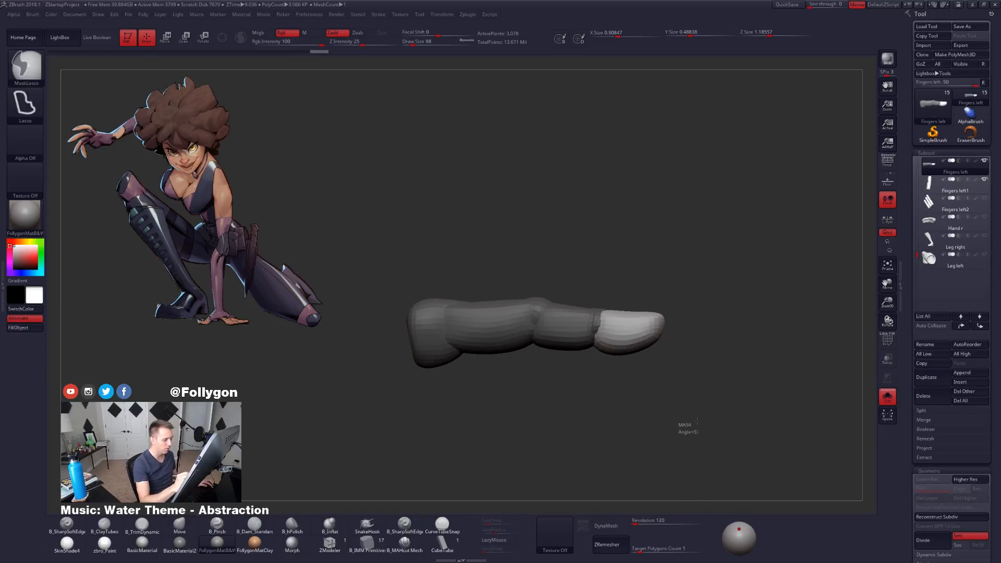
key(ctrl+d)
key(ctrl+d)
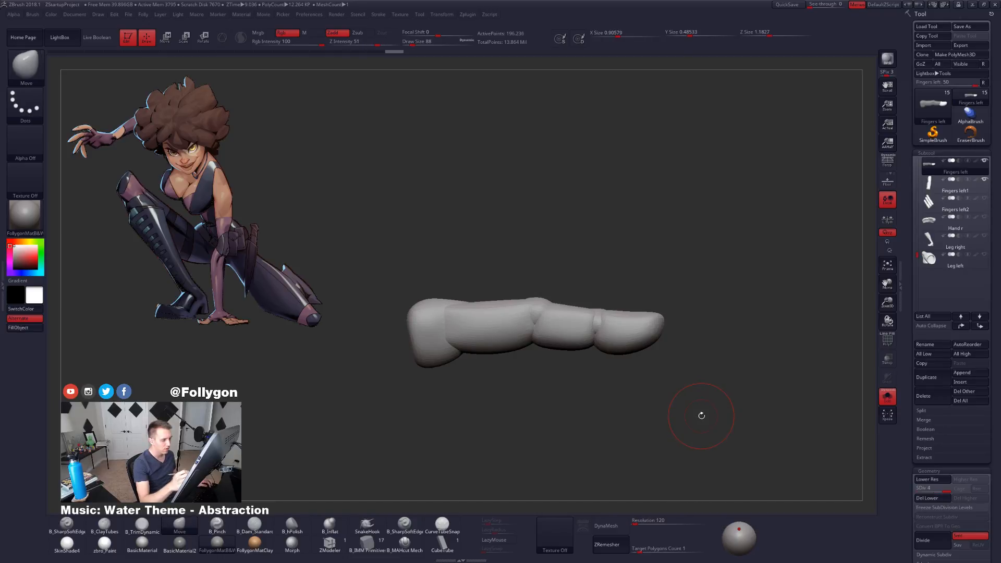
Step: Adjust the shape around the index finger's last joint with the Move brush, using a smaller brush size
mouse_move(608, 329)
mouse_down()
mouse_move(600, 339)
mouse_move(625, 365)
mouse_move(638, 337)
mouse_move(607, 307)
mouse_move(588, 351)
mouse_up()
key(shift+f)
key(shift+f)
key(space)
key(w)
ctrl+click(582, 346)
key(q)
key(space)
right_drag(588, 351, 588, 369)
mouse_move(573, 348)
mouse_down()
mouse_move(559, 349)
mouse_move(593, 346)
mouse_up()
key(space)
right_drag(620, 373, 627, 341)
mouse_move(635, 342)
ctrl+mouse_down()
mouse_move(649, 369)
mouse_move(643, 362)
ctrl+mouse_up()
key(space)
right_drag(643, 362, 610, 344)
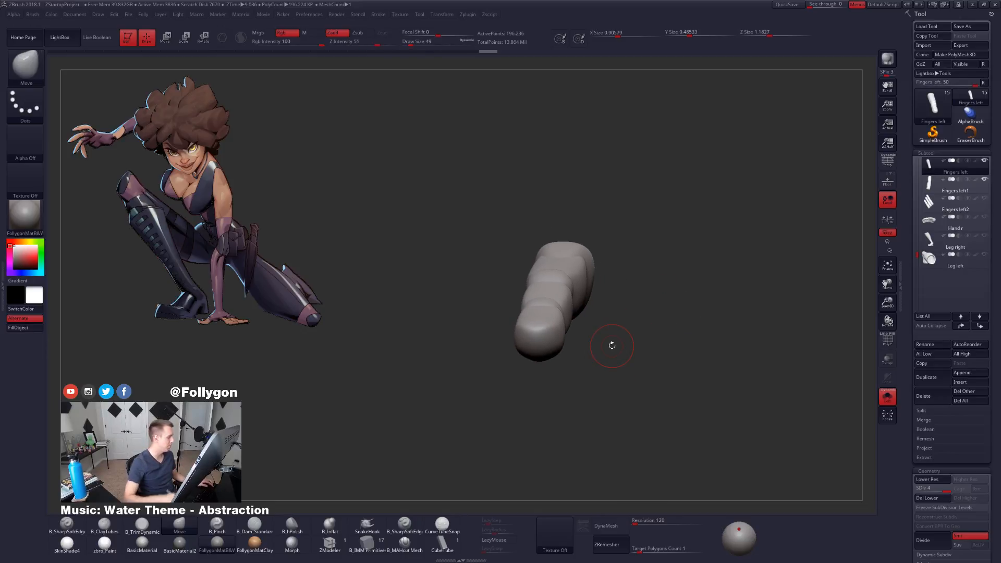
Step: Merge the index finger's polygroups into one and delete its lower subdivision levels
key(shift)
key(shift+f)
key(ctrl+w)
key(shift+f)
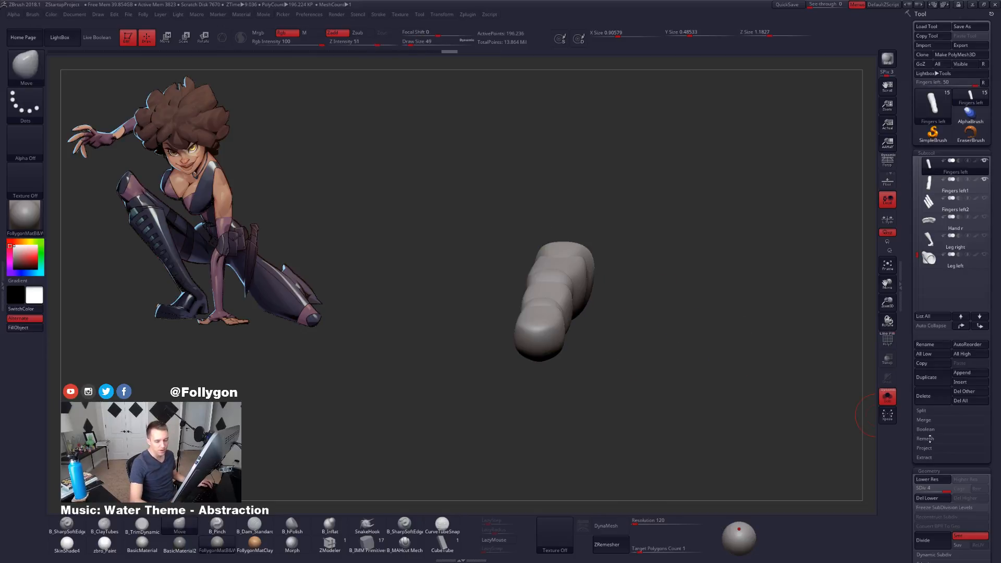
click(940, 507)
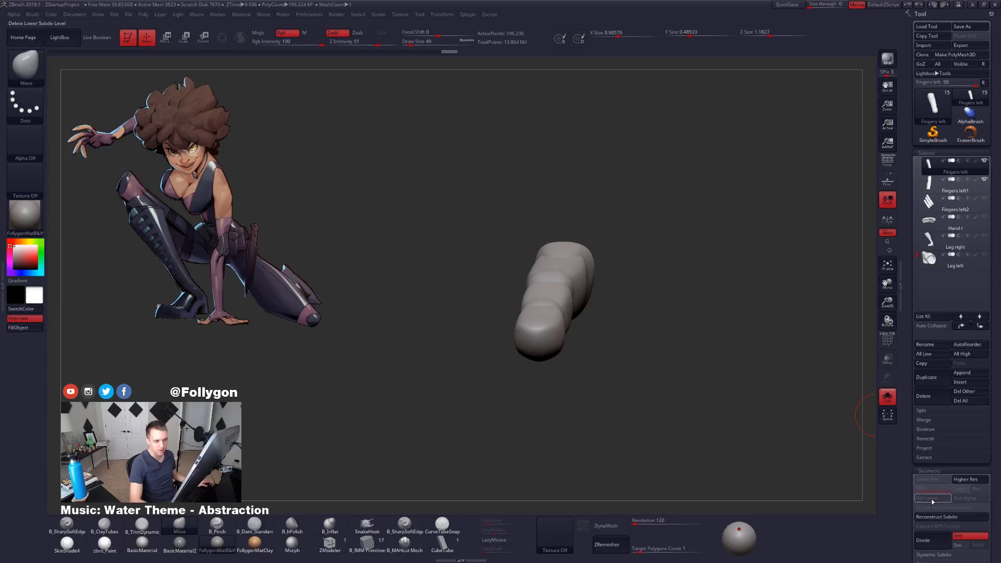
Step: DynaMesh the index finger at resolution 448 and check the mesh density with the polyframe
click(652, 525)
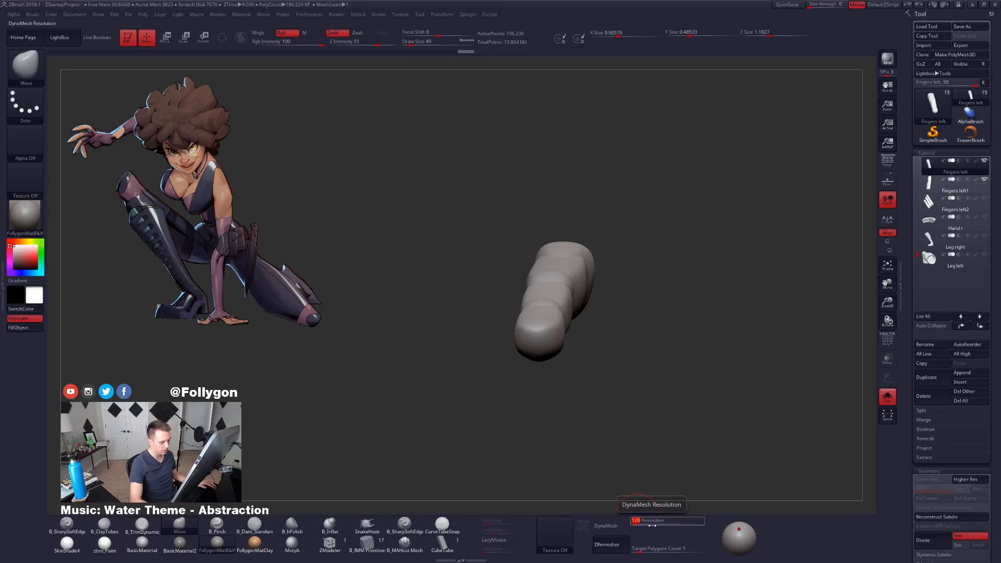
text(448)
key(Return)
click(607, 525)
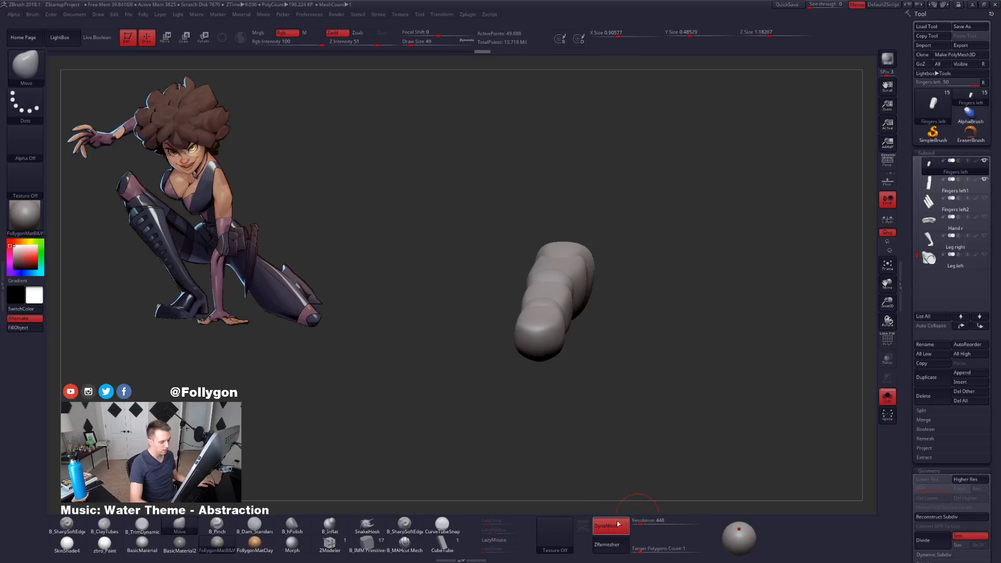
drag(560, 328, 582, 338)
key(shift+f)
key(shift+f)
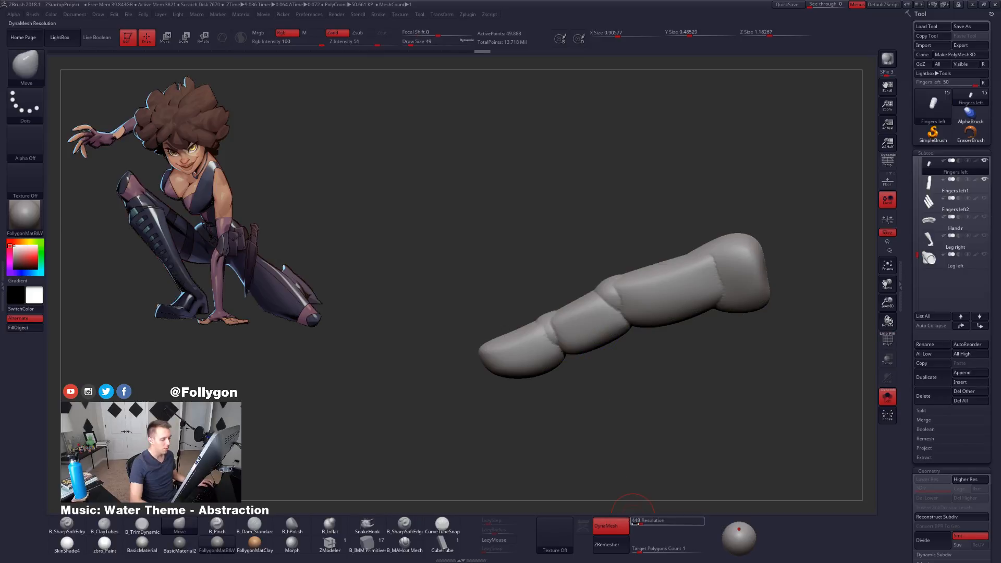
Step: Set the DynaMesh resolution to 336 and remesh the index finger
text(336)
key(Return)
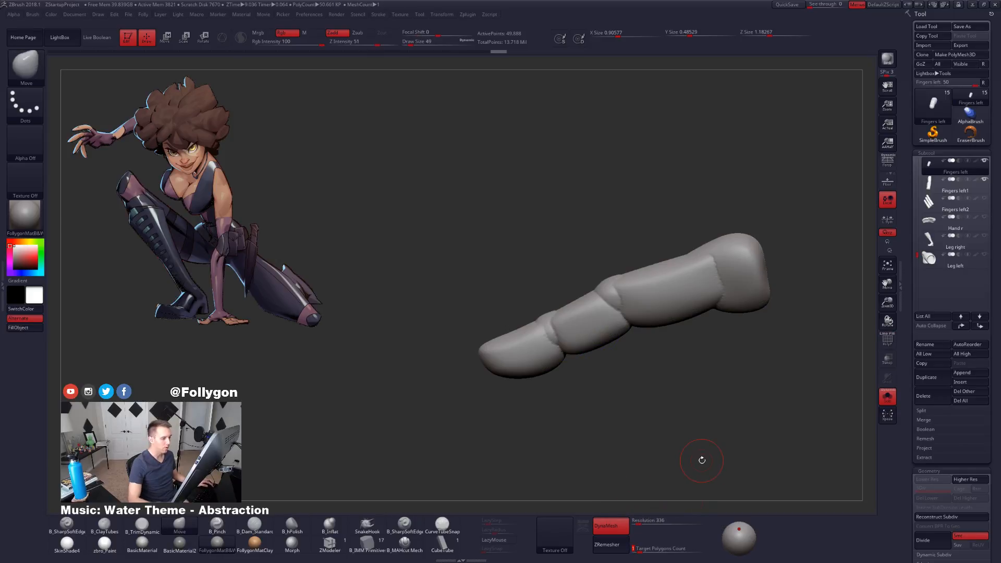
ctrl+drag(715, 292, 714, 313)
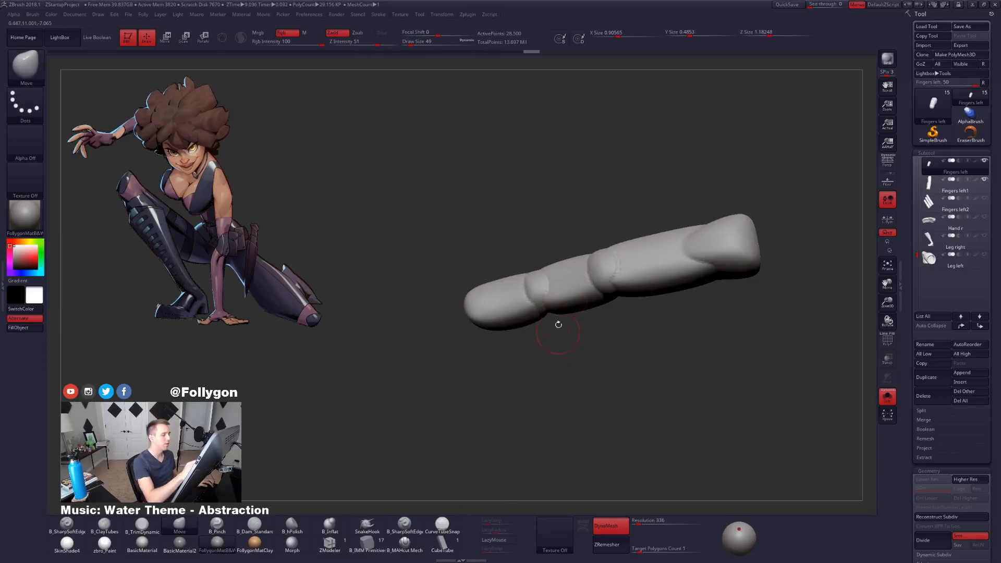
Step: Smooth the seams at the index finger's joints and compare the finger with the whole hand
drag(556, 321, 607, 297)
drag(630, 486, 658, 467)
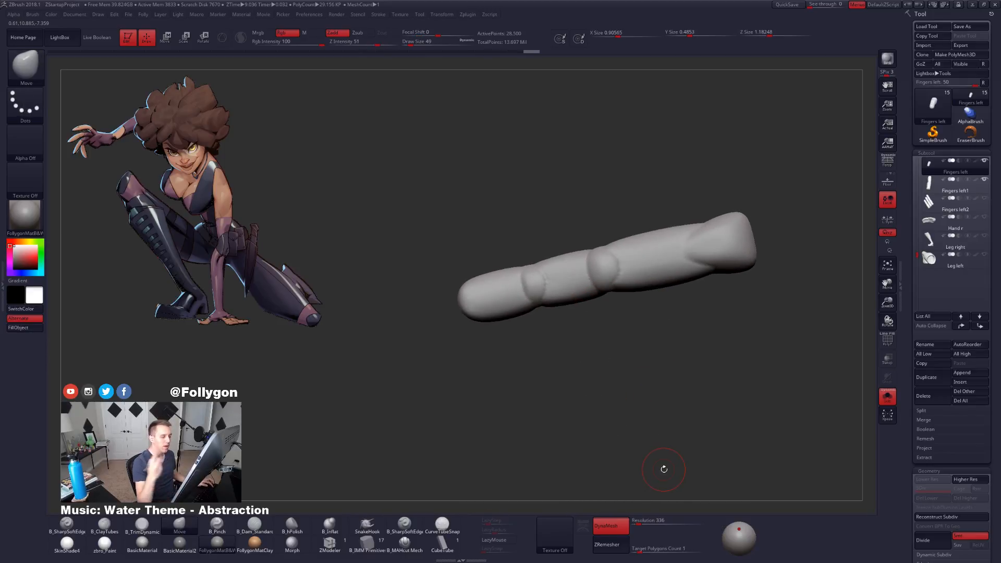
key(shift+s)
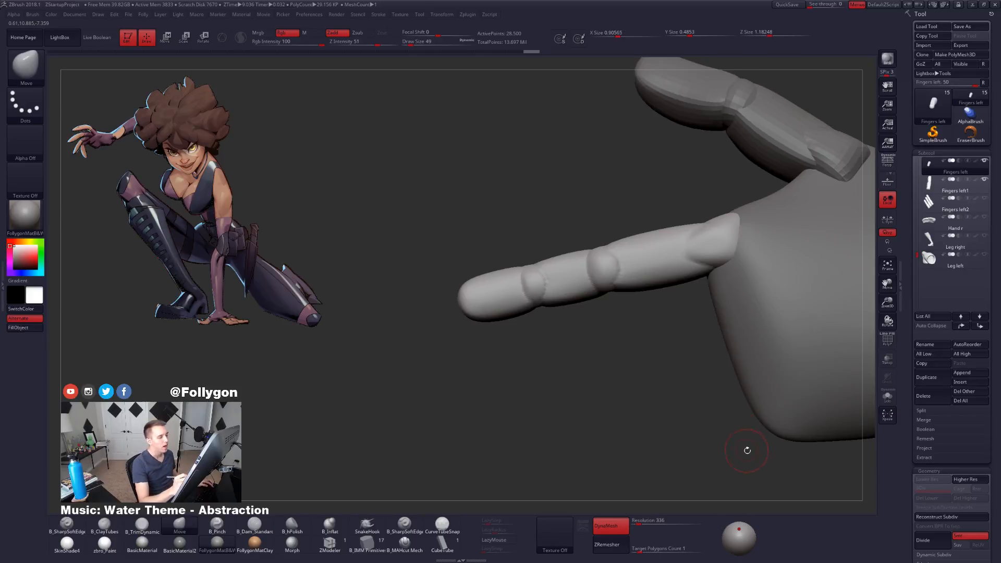
mouse_move(743, 445)
mouse_down()
mouse_move(693, 437)
mouse_move(739, 439)
mouse_up()
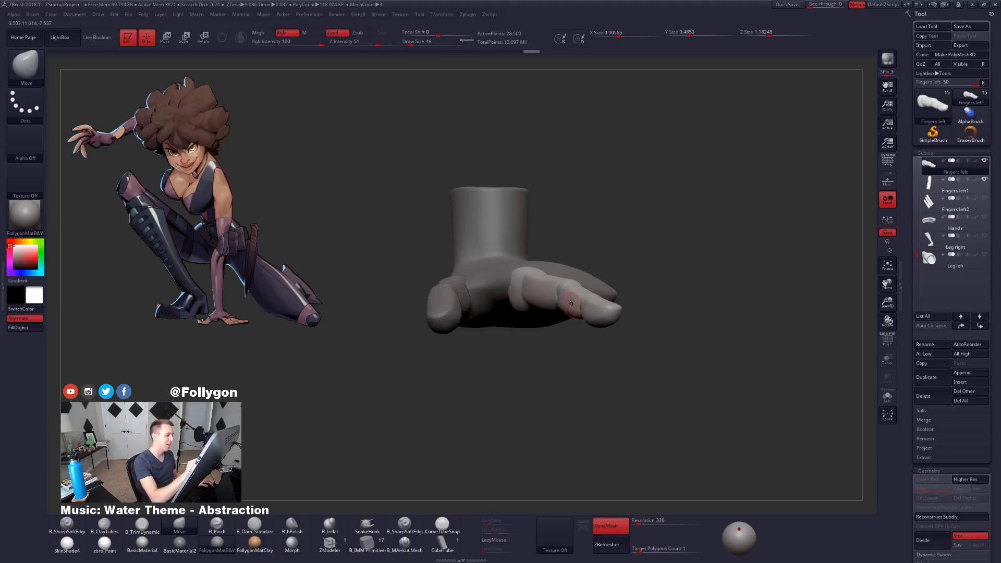
ctrl+right_drag(573, 308, 584, 318)
drag(628, 391, 613, 316)
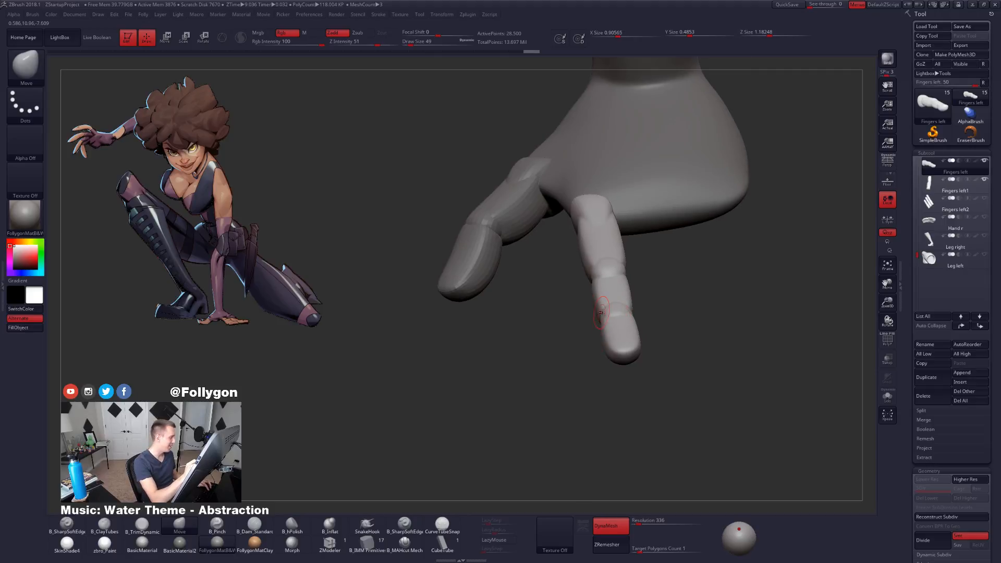
Step: Isolate the index finger, build up its last knuckle with the ClayTubes brush at draw size 38 and smooth it
key(alt+s)
ctrl+right_drag(612, 313, 619, 307)
key(space)
drag(622, 306, 619, 307)
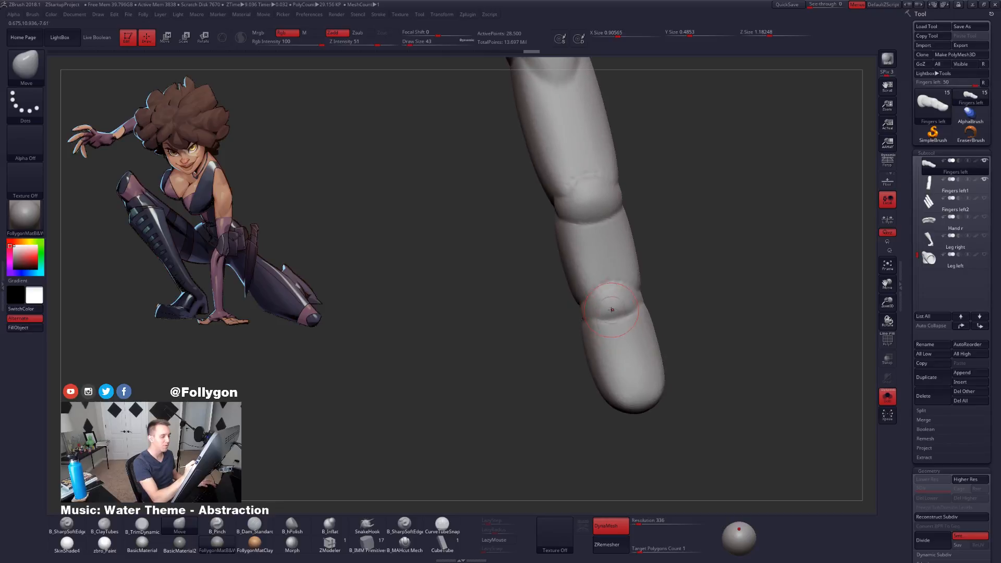
right_drag(609, 306, 616, 305)
key(2)
key(space)
drag(620, 303, 578, 313)
key(shift)
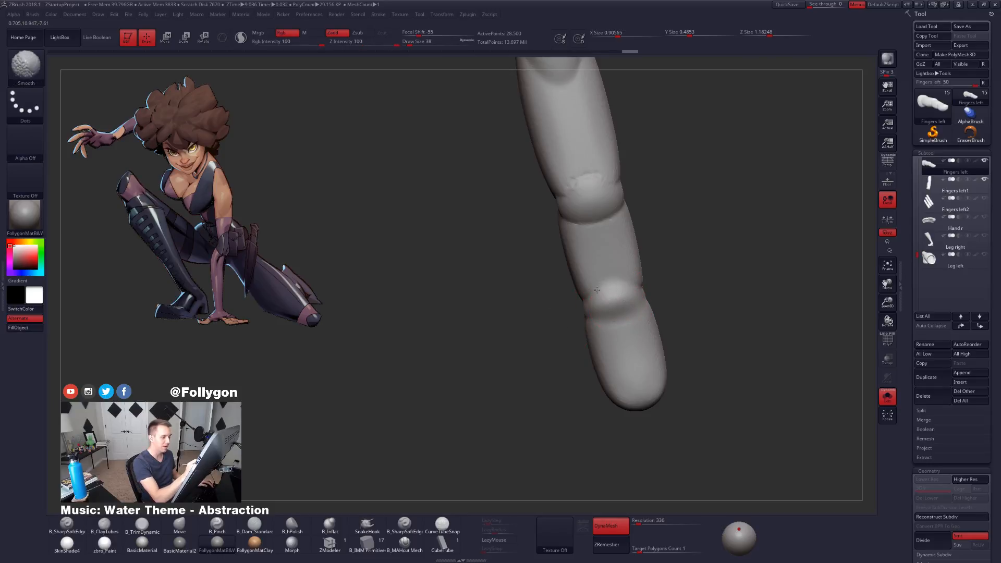
shift+drag(618, 327, 605, 320)
Step: Build up the index finger's middle knuckle with ClayTubes strokes and smooth it into the neighbouring segments
alt+right_drag(590, 211, 591, 263)
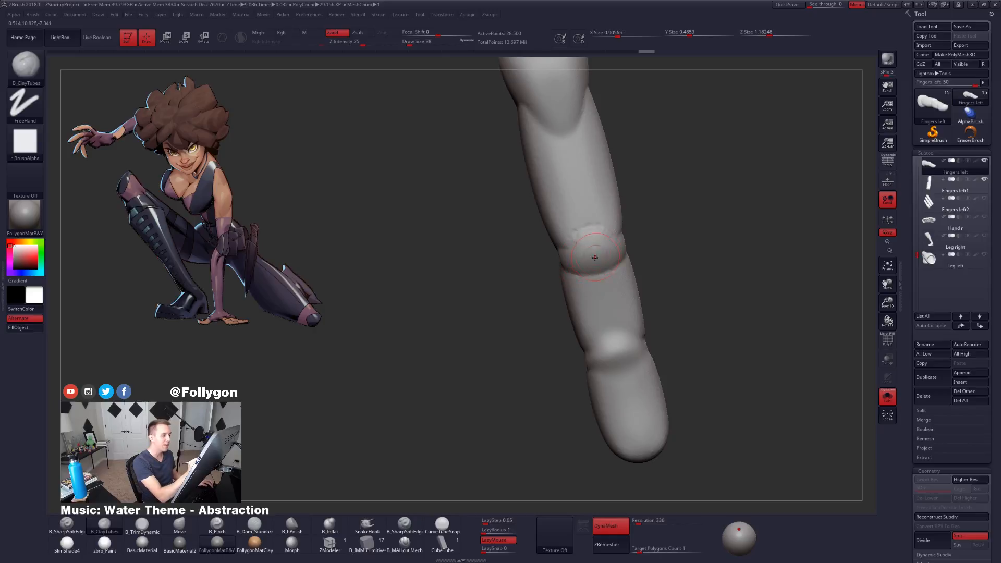
mouse_move(595, 256)
mouse_down()
mouse_move(599, 246)
mouse_move(565, 262)
mouse_up()
mouse_move(617, 245)
mouse_down()
mouse_move(549, 269)
mouse_move(634, 245)
mouse_move(545, 270)
mouse_move(584, 246)
mouse_move(608, 263)
mouse_move(599, 259)
mouse_up()
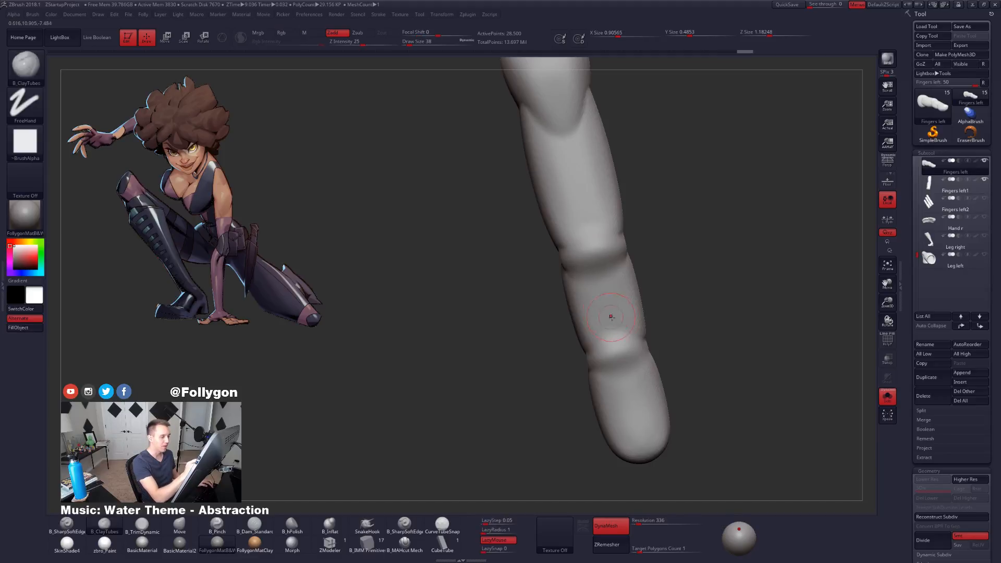
mouse_move(609, 315)
ctrl+right_down()
mouse_move(628, 311)
mouse_move(612, 292)
mouse_move(635, 292)
mouse_move(631, 300)
ctrl+right_up()
shift+drag(652, 304, 658, 312)
Step: Smooth the side and underside seams at the index finger's middle and last joints
right_drag(696, 334, 639, 323)
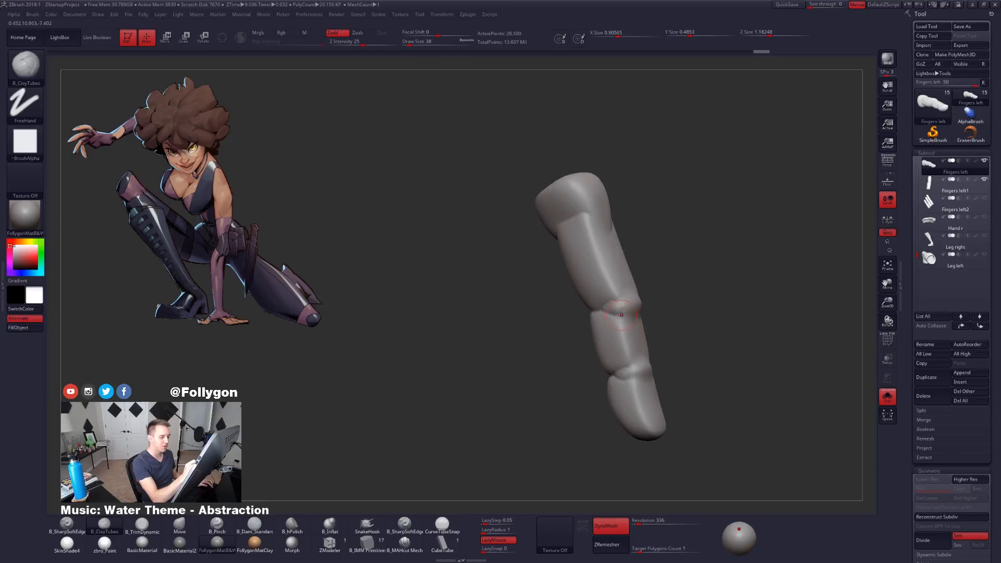
shift+drag(621, 307, 635, 304)
mouse_move(660, 331)
right_down()
mouse_move(685, 334)
mouse_move(618, 320)
right_up()
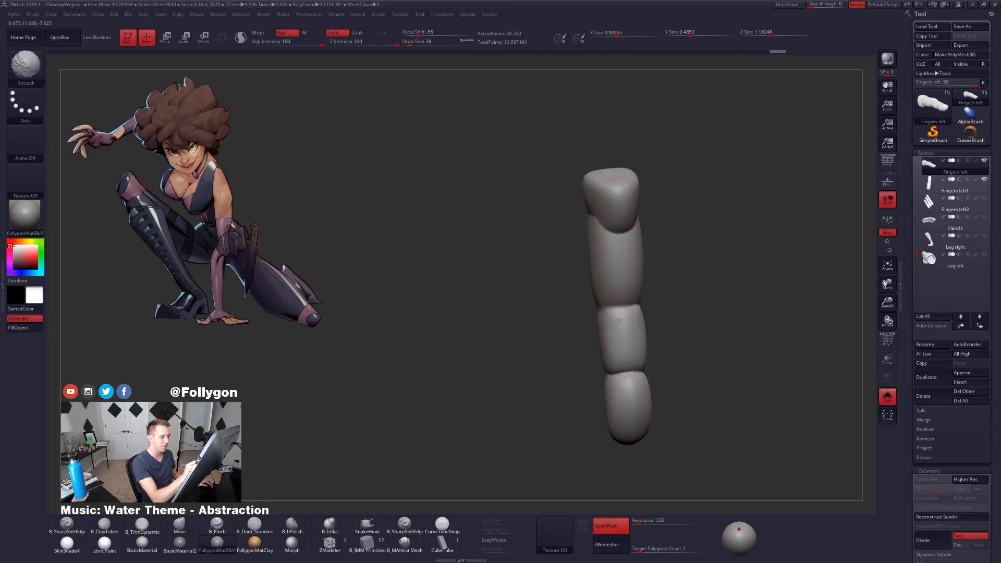
shift+drag(629, 301, 620, 305)
shift+drag(617, 372, 633, 370)
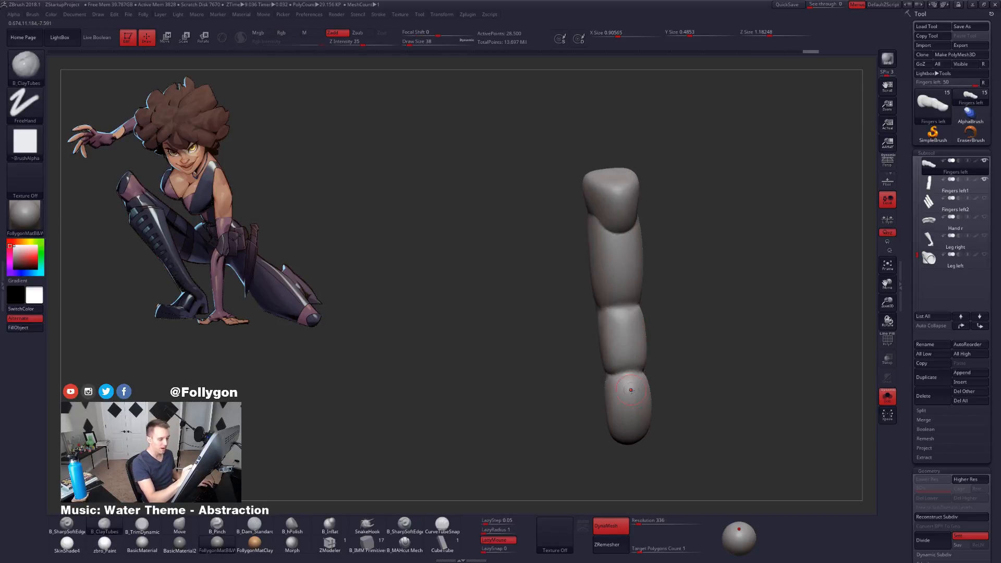
Step: Sharpen the crease across the underside of the index finger's last joint with the Pinch brush
mouse_move(630, 389)
right_down()
mouse_move(598, 396)
mouse_move(589, 377)
mouse_move(589, 389)
mouse_move(619, 365)
mouse_move(620, 350)
right_up()
key(5)
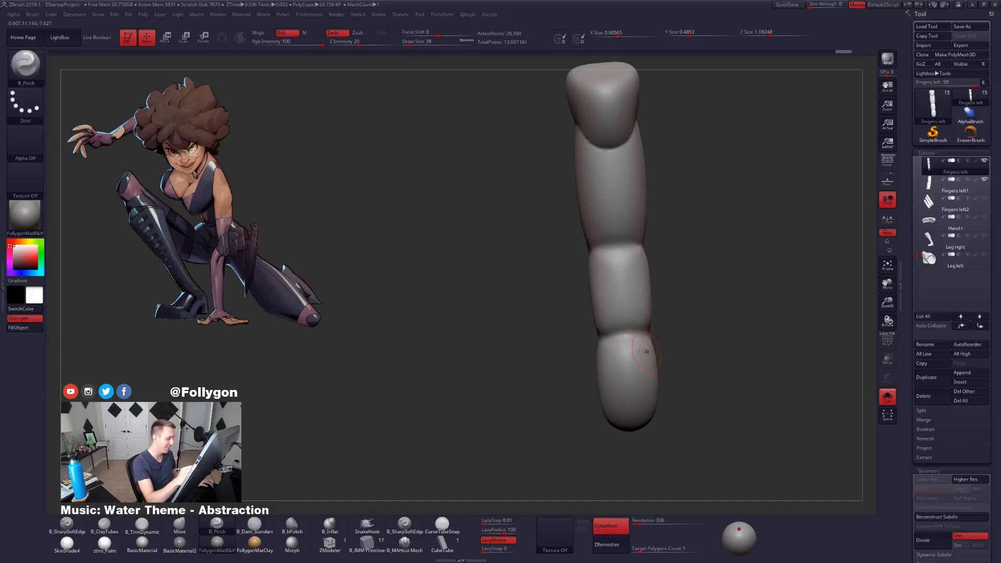
ctrl+right_drag(627, 333, 624, 346)
drag(599, 337, 617, 334)
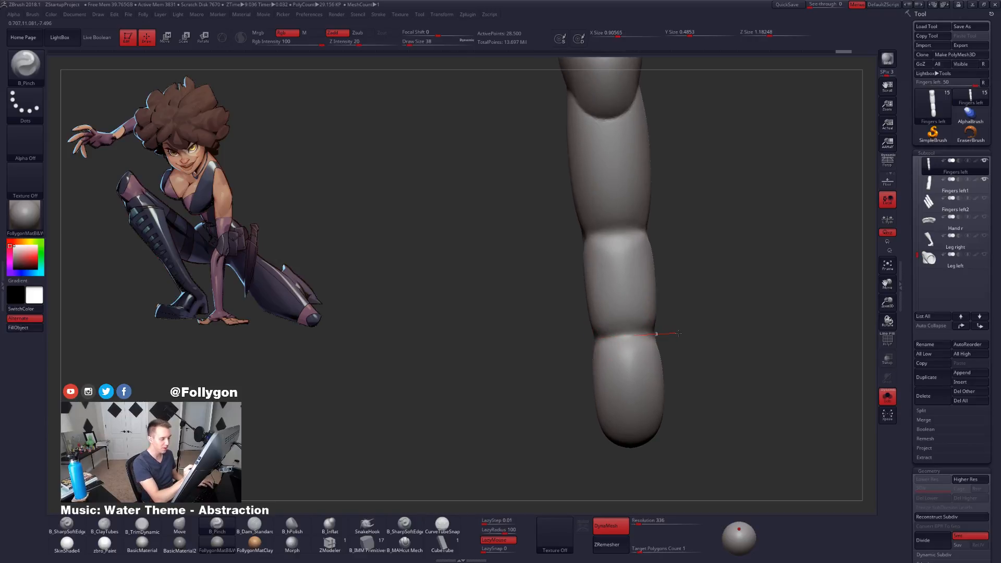
drag(678, 333, 572, 339)
mouse_move(604, 340)
right_down()
mouse_move(643, 344)
mouse_move(611, 341)
right_up()
Step: Sharpen the crease across the underside of the index finger's middle joint with Pinch strokes
mouse_move(607, 265)
alt+right_down()
mouse_move(602, 326)
mouse_move(598, 296)
alt+right_up()
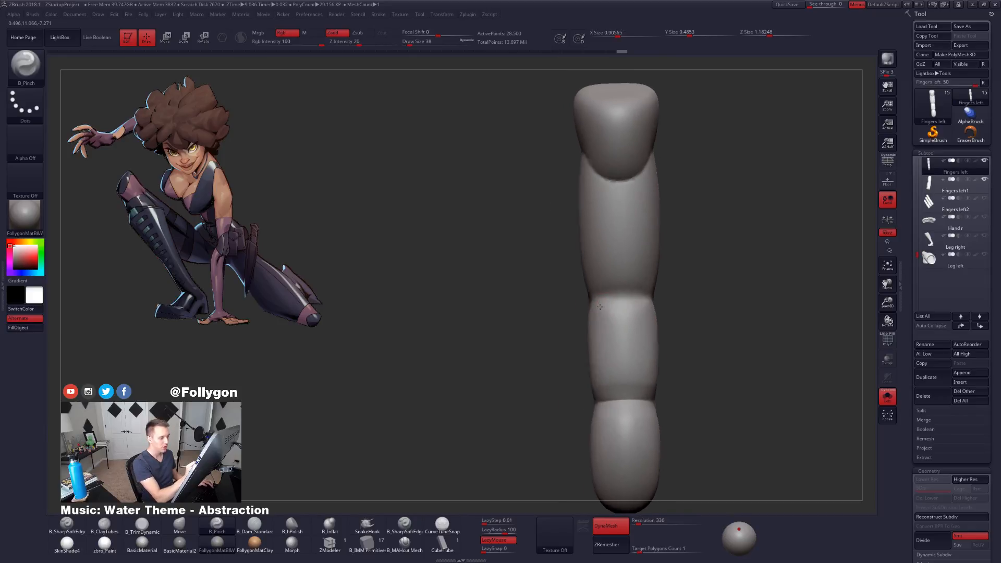
drag(656, 295, 685, 294)
mouse_move(647, 299)
right_down()
mouse_move(630, 300)
mouse_move(644, 297)
right_up()
drag(568, 301, 600, 296)
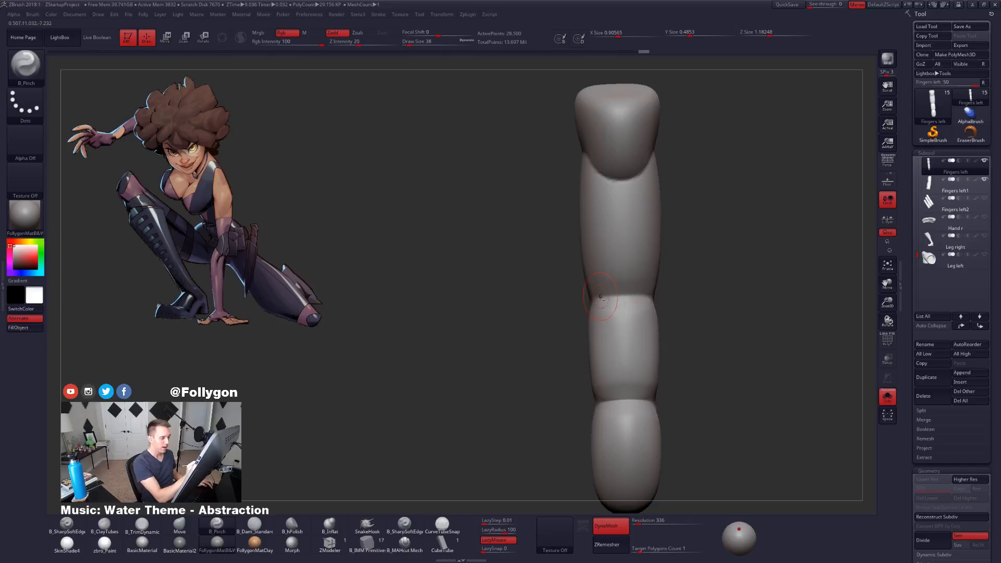
drag(701, 299, 648, 293)
drag(537, 310, 539, 312)
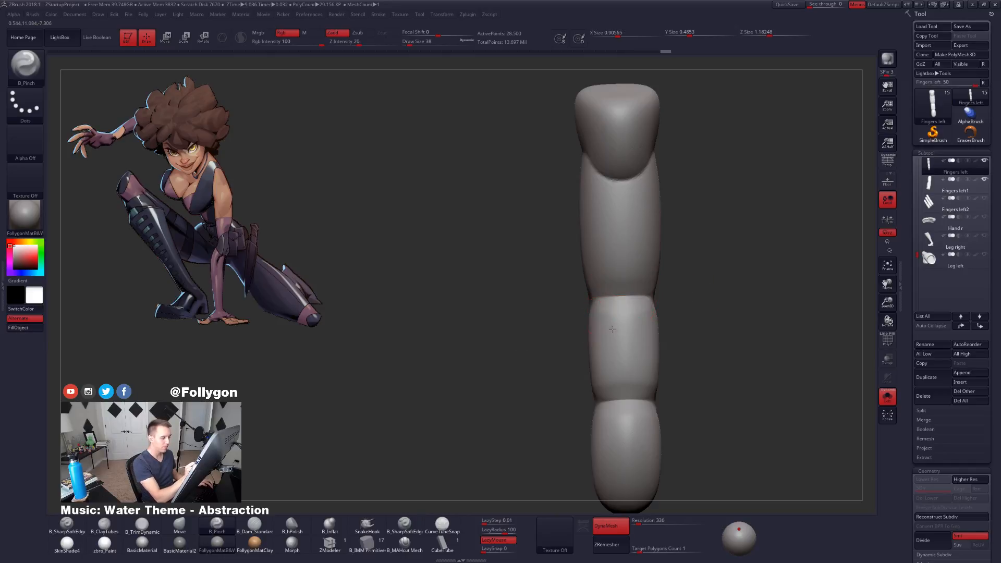
Step: Inspect the index finger from several angles and smooth its middle knuckle from the side
right_drag(616, 332, 583, 333)
mouse_move(584, 334)
ctrl+right_down()
mouse_move(564, 306)
mouse_move(562, 276)
mouse_move(647, 351)
mouse_move(617, 341)
ctrl+right_up()
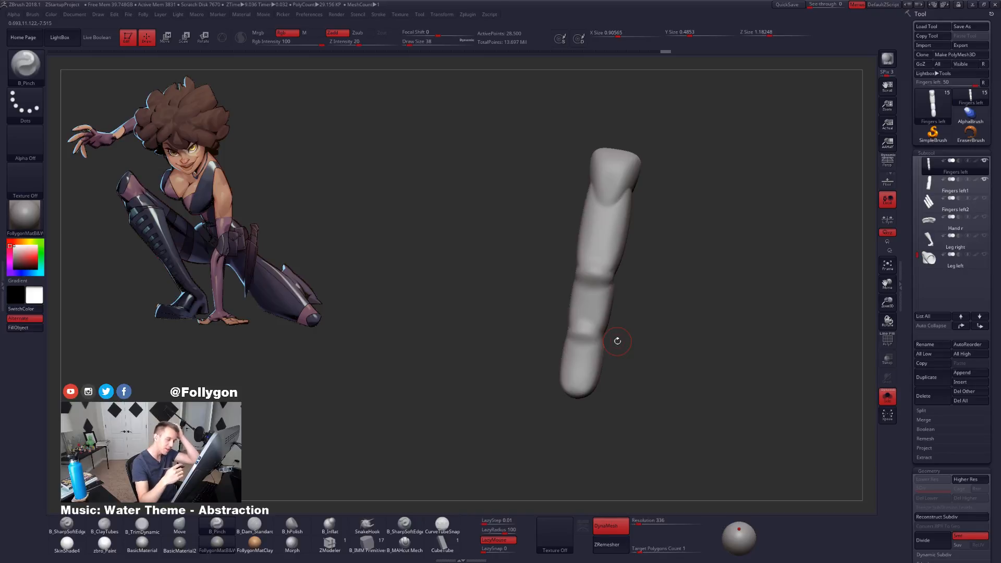
right_drag(581, 321, 582, 342)
key(shift)
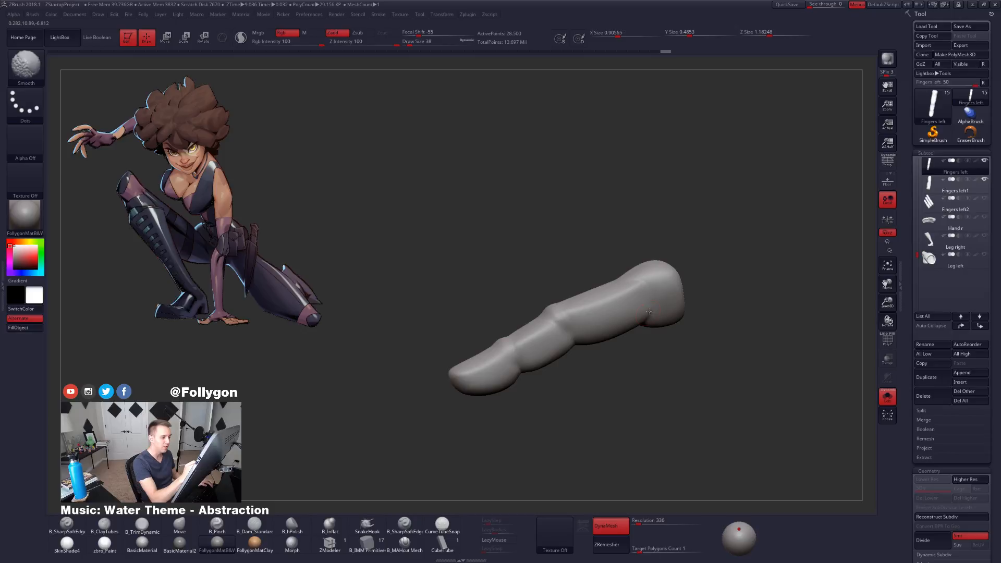
mouse_move(649, 311)
right_down()
mouse_move(684, 331)
mouse_move(603, 358)
mouse_move(628, 375)
mouse_move(614, 417)
mouse_move(633, 397)
mouse_move(586, 371)
mouse_move(623, 386)
mouse_move(621, 367)
right_up()
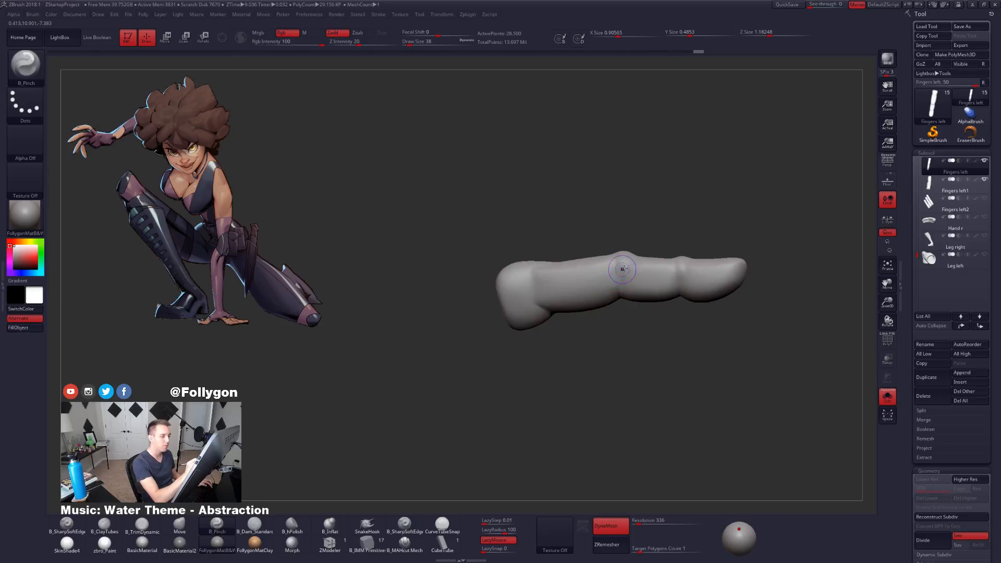
shift+drag(621, 266, 623, 284)
right_drag(632, 305, 631, 307)
ctrl+right_drag(632, 307, 639, 312)
Step: Thin the index finger from top to underside with a transpose line, comparing it against the whole hand
key(alt+s)
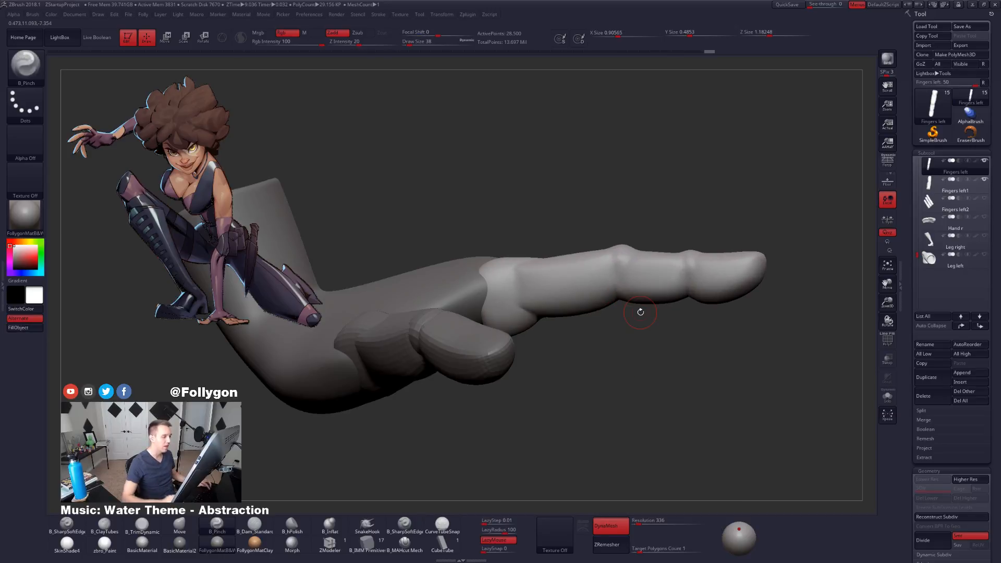
drag(640, 310, 632, 307)
right_drag(632, 307, 647, 303)
key(alt+s)
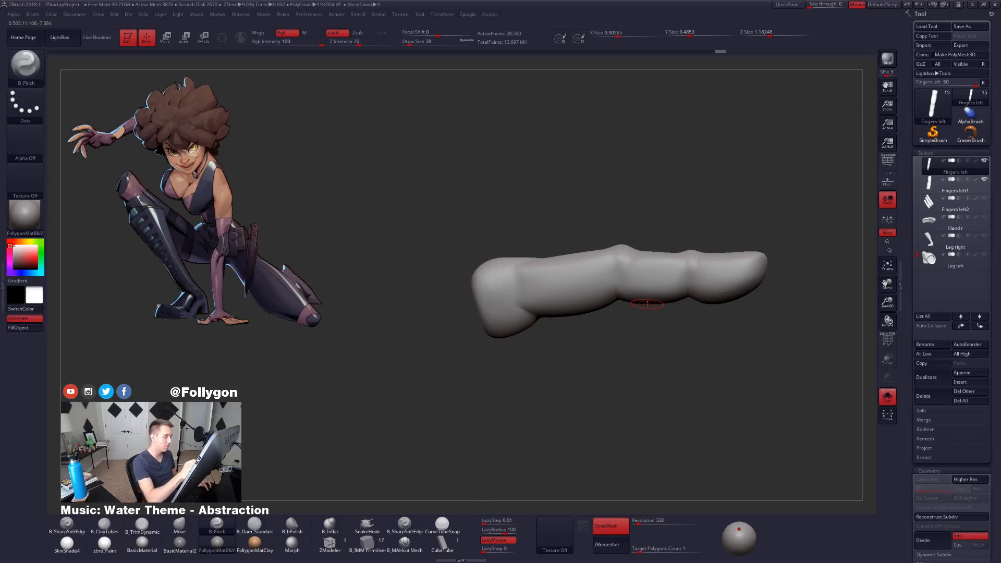
key(alt+s)
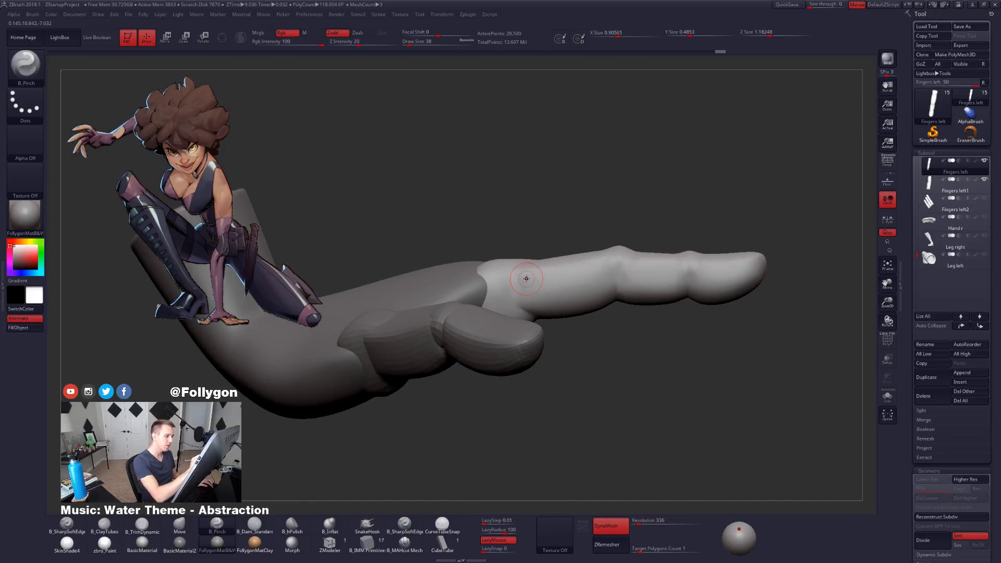
key(w)
mouse_move(505, 260)
mouse_down()
mouse_move(535, 444)
mouse_move(534, 411)
mouse_up()
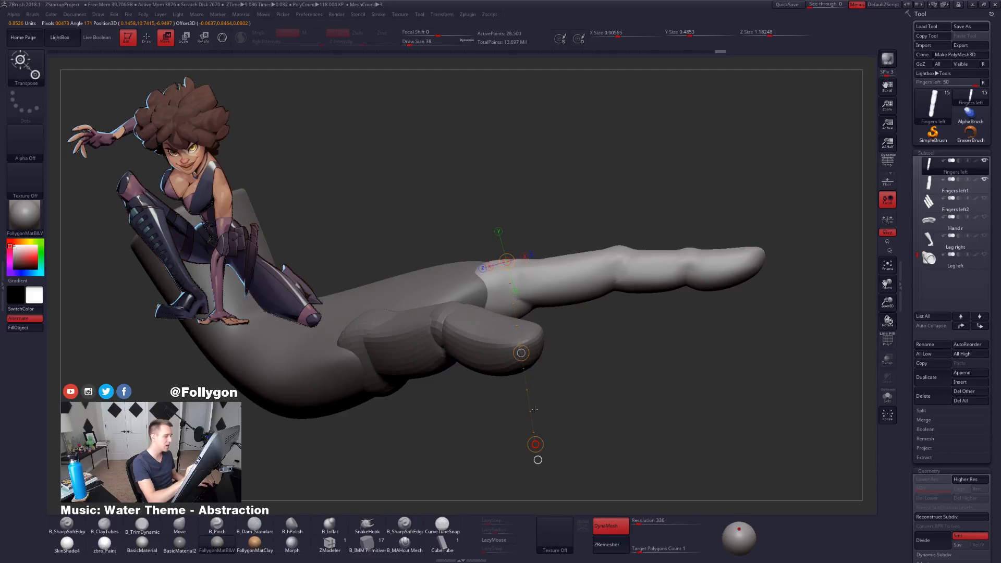
drag(534, 409, 533, 399)
drag(643, 412, 596, 414)
right_drag(590, 414, 607, 334)
mouse_move(594, 396)
ctrl+right_down()
mouse_move(588, 360)
mouse_move(568, 368)
ctrl+right_up()
key(q)
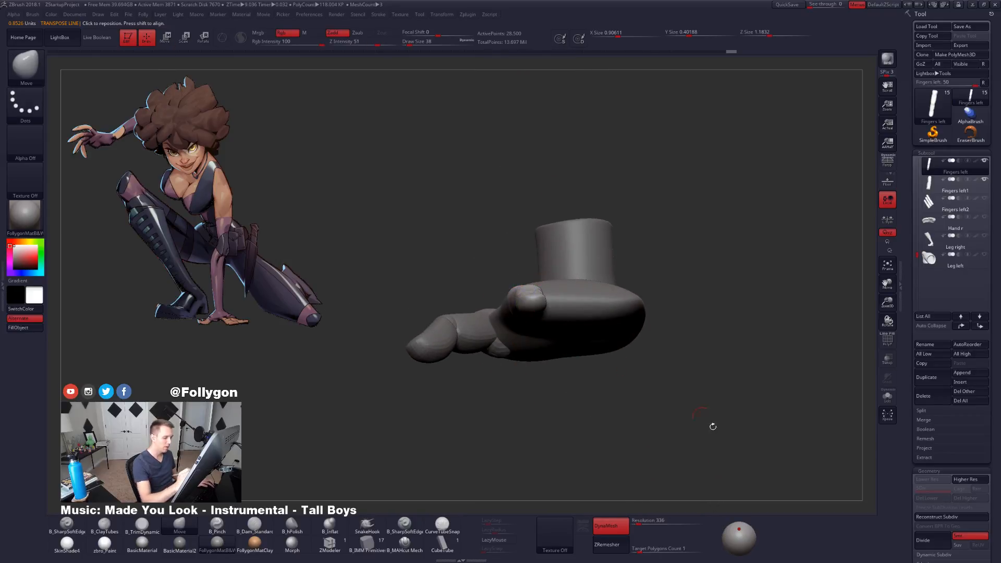
Step: Sharpen the crease across the index finger's middle joint with the Pinch brush at draw size 29
click(740, 535)
right_drag(566, 328, 561, 384)
key(alt+s)
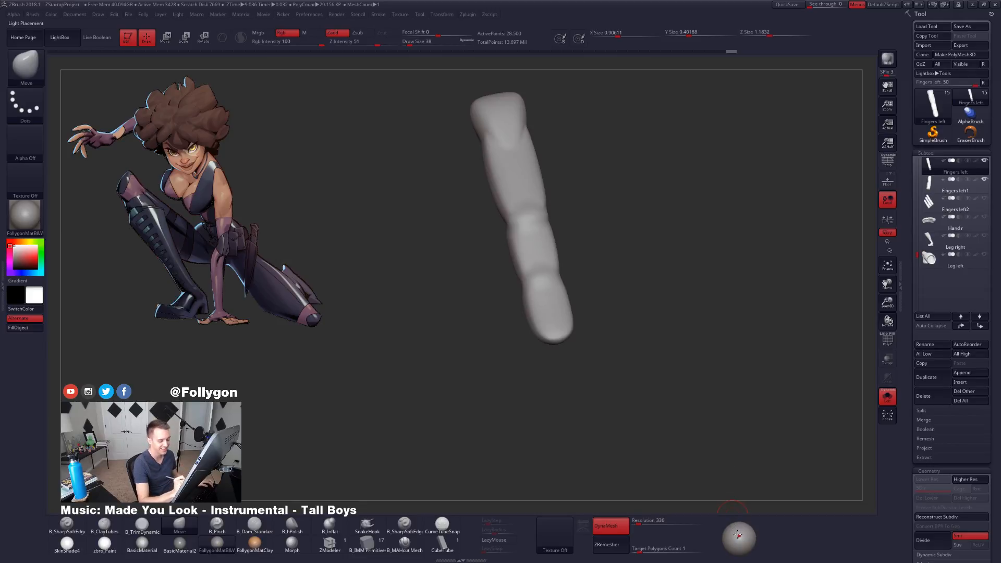
mouse_move(688, 487)
mouse_down()
mouse_move(601, 387)
mouse_move(599, 362)
mouse_up()
key(b)
key(p)
key(i)
key(space)
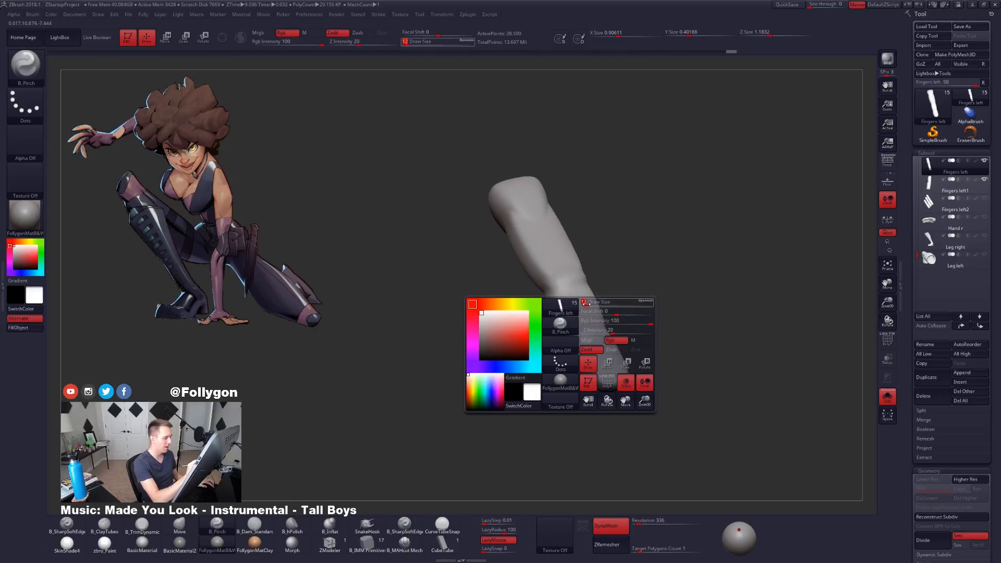
mouse_move(587, 303)
mouse_down()
mouse_move(591, 376)
mouse_move(588, 319)
mouse_up()
key(space)
right_drag(598, 320, 592, 322)
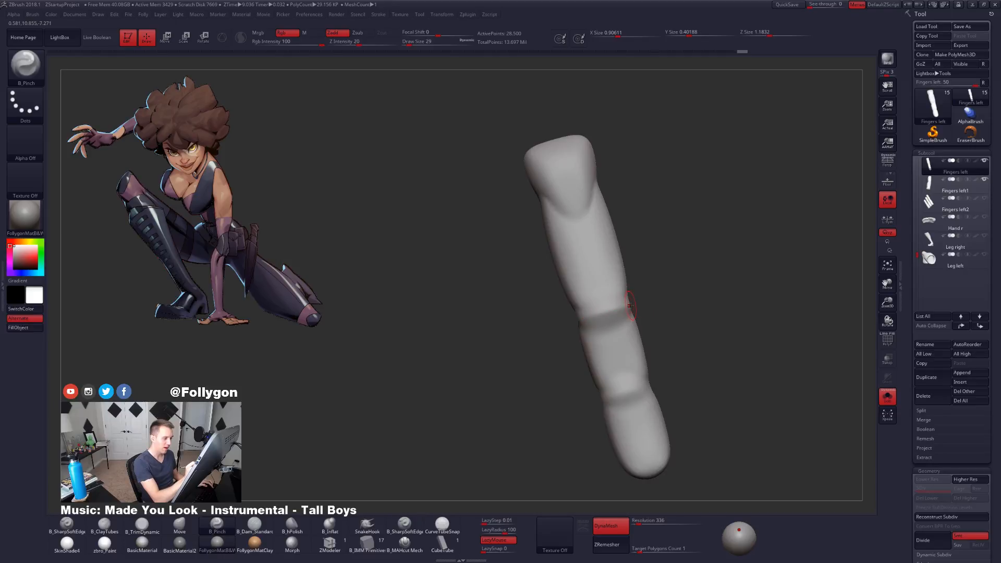
drag(630, 305, 591, 313)
Step: Sharpen the crease across the index finger's last joint with the Pinch brush
alt+right_drag(598, 317, 595, 274)
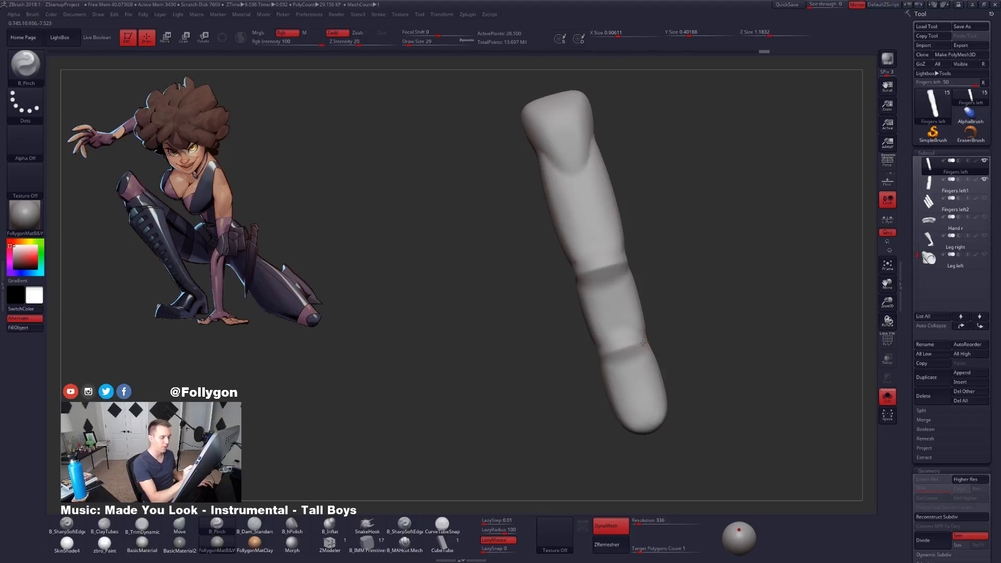
mouse_move(643, 342)
mouse_down()
mouse_move(602, 355)
mouse_move(628, 345)
mouse_up()
alt+right_drag(612, 316, 617, 338)
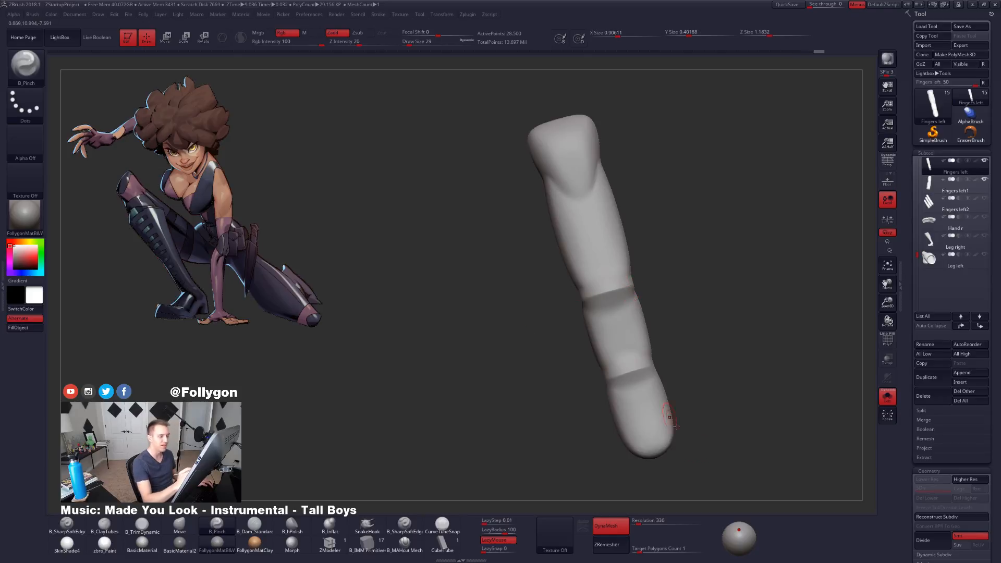
Step: Fill and smooth the transition at the base of the index finger with ClayTubes at draw size 74
mouse_move(716, 436)
mouse_down()
mouse_move(707, 446)
mouse_move(705, 417)
mouse_move(689, 430)
mouse_move(717, 444)
mouse_move(686, 447)
mouse_move(691, 410)
mouse_move(606, 286)
mouse_move(617, 291)
mouse_move(632, 308)
mouse_move(599, 295)
mouse_move(561, 308)
mouse_move(587, 277)
mouse_move(561, 313)
mouse_move(568, 303)
mouse_move(543, 303)
mouse_move(575, 302)
mouse_move(537, 287)
mouse_up()
key(space)
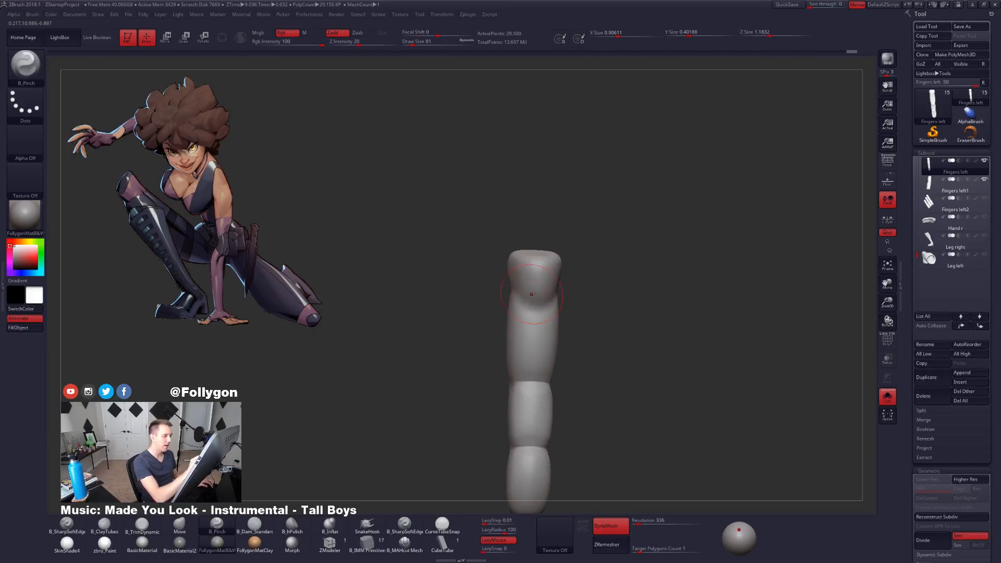
key(b)
key(c)
key(t)
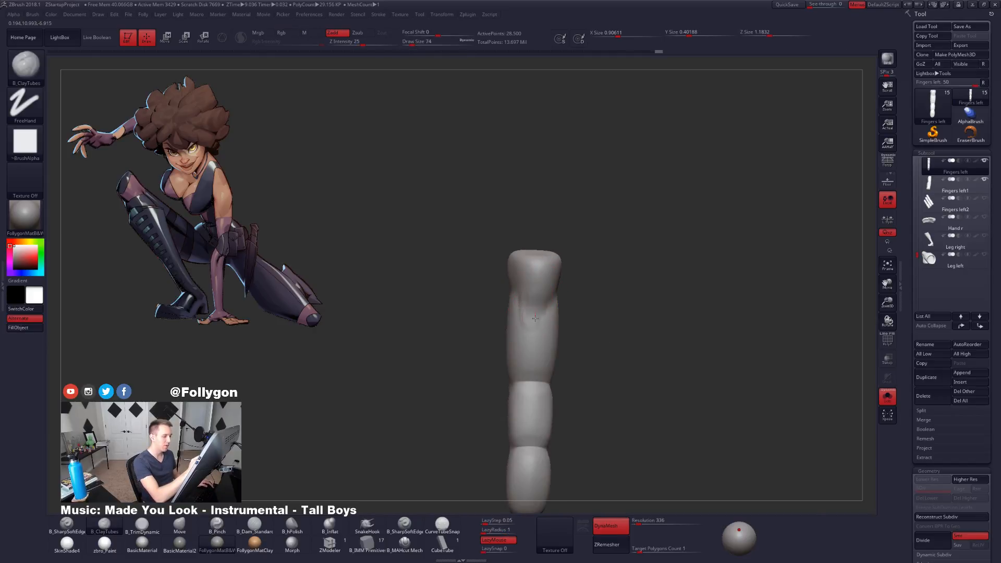
key(shift)
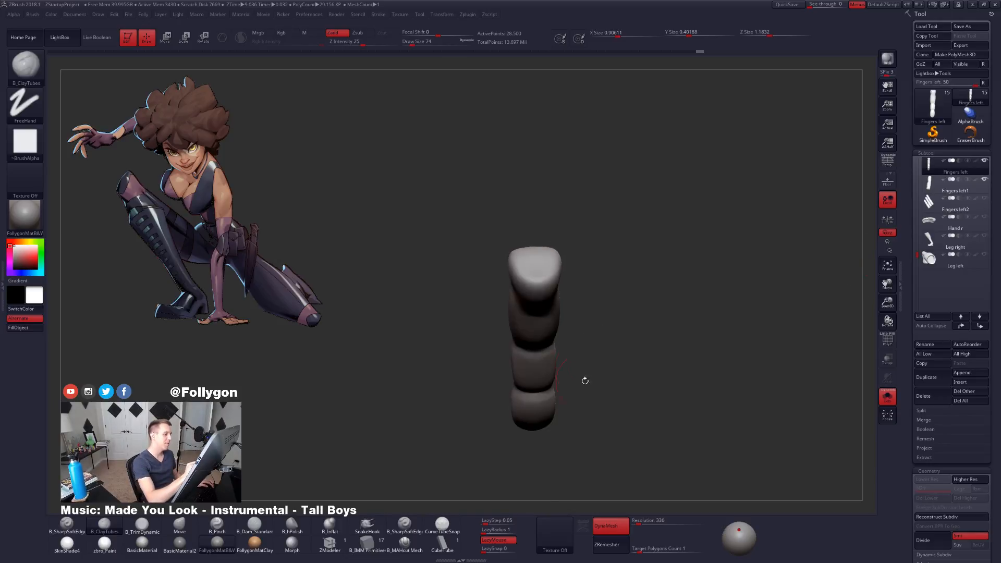
mouse_move(582, 379)
mouse_down()
mouse_move(620, 347)
mouse_move(563, 279)
mouse_move(582, 332)
mouse_move(571, 319)
mouse_up()
key(alt+s)
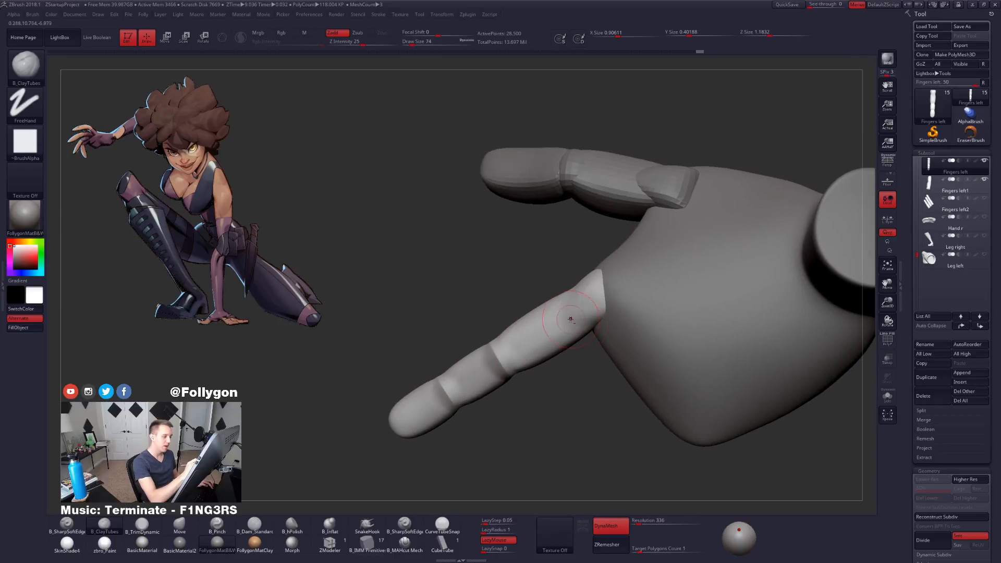
key(alt+s)
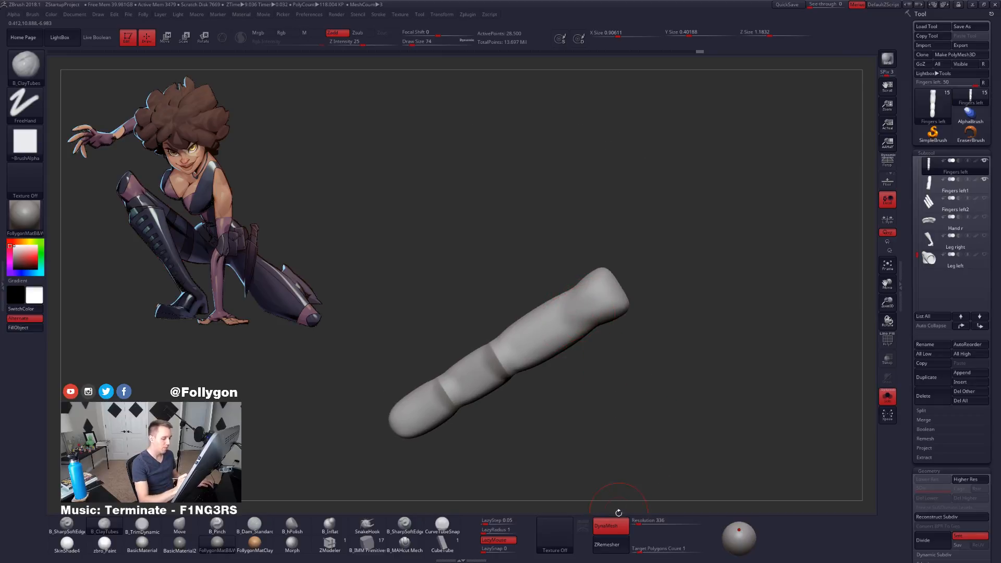
alt+drag(633, 469, 737, 425)
Step: Show the polyframe and group the whole index finger as a single polygroup
key(ctrl+shift+f)
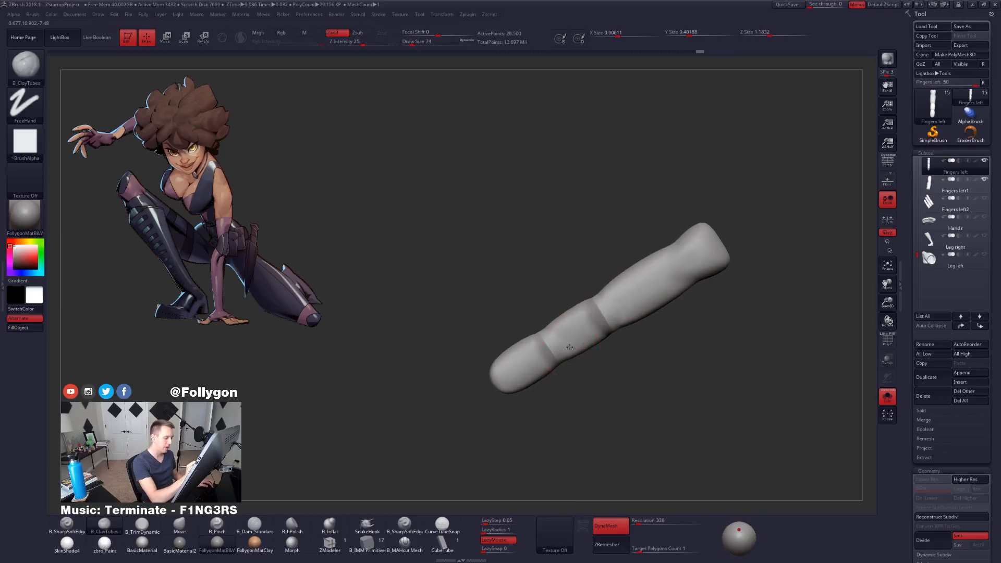
key(shift+f)
ctrl+right_drag(565, 339, 542, 315)
ctrl+shift+drag(524, 315, 593, 414)
ctrl+shift+drag(598, 276, 658, 365)
mouse_move(658, 359)
right_down()
mouse_move(459, 361)
mouse_move(633, 375)
mouse_move(608, 386)
mouse_move(610, 405)
mouse_move(617, 384)
right_up()
key(ctrl+w)
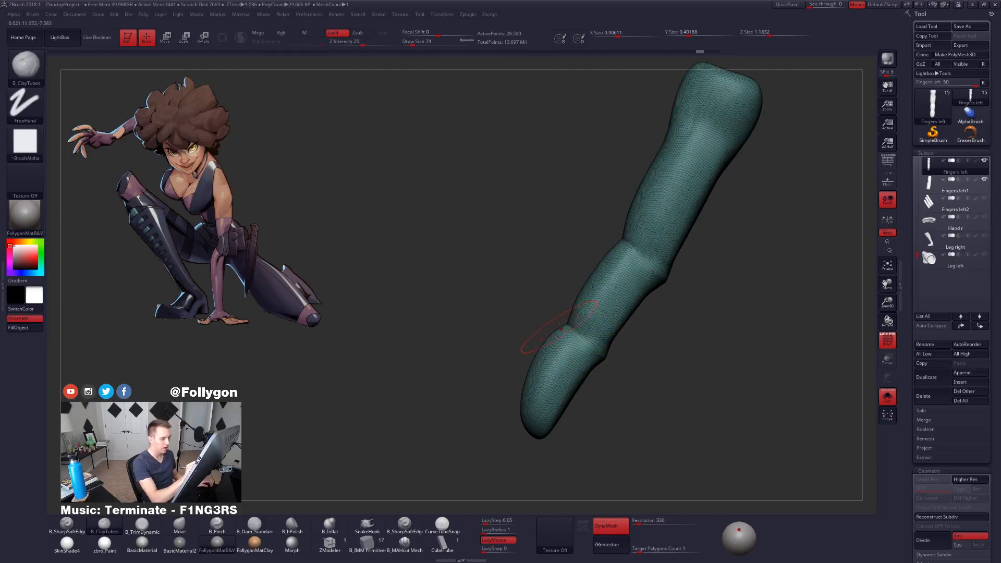
Step: Slice the index finger into three polygroups at its last and middle joints, and hide the polyframe
mouse_move(559, 326)
ctrl+shift+mouse_down()
mouse_move(597, 344)
mouse_move(624, 374)
ctrl+shift+mouse_up()
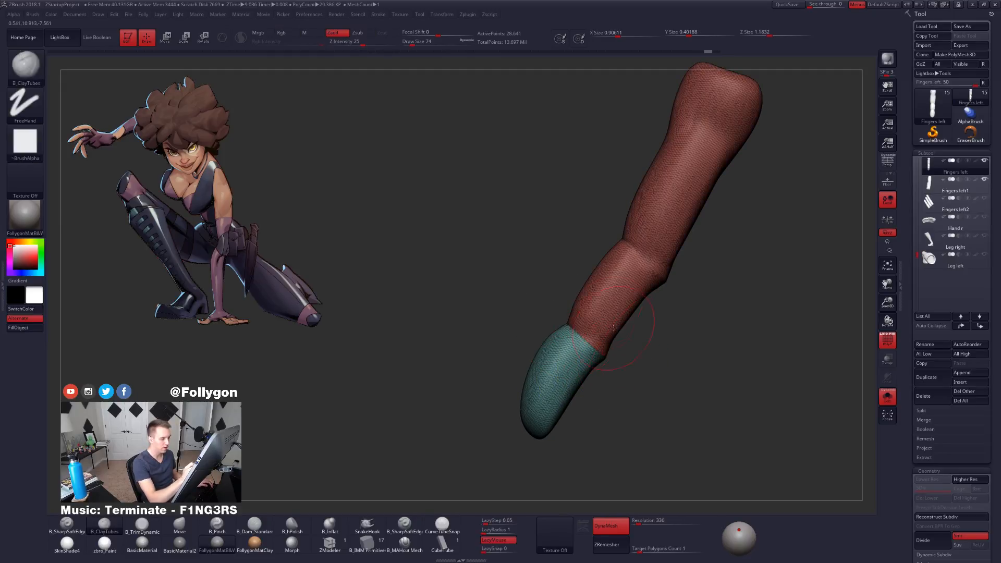
alt+right_drag(624, 290, 601, 333)
mouse_move(594, 282)
ctrl+shift+mouse_down()
mouse_move(653, 316)
mouse_move(656, 333)
ctrl+shift+mouse_up()
mouse_move(644, 334)
right_down()
mouse_move(626, 351)
mouse_move(657, 394)
mouse_move(644, 397)
mouse_move(626, 352)
right_up()
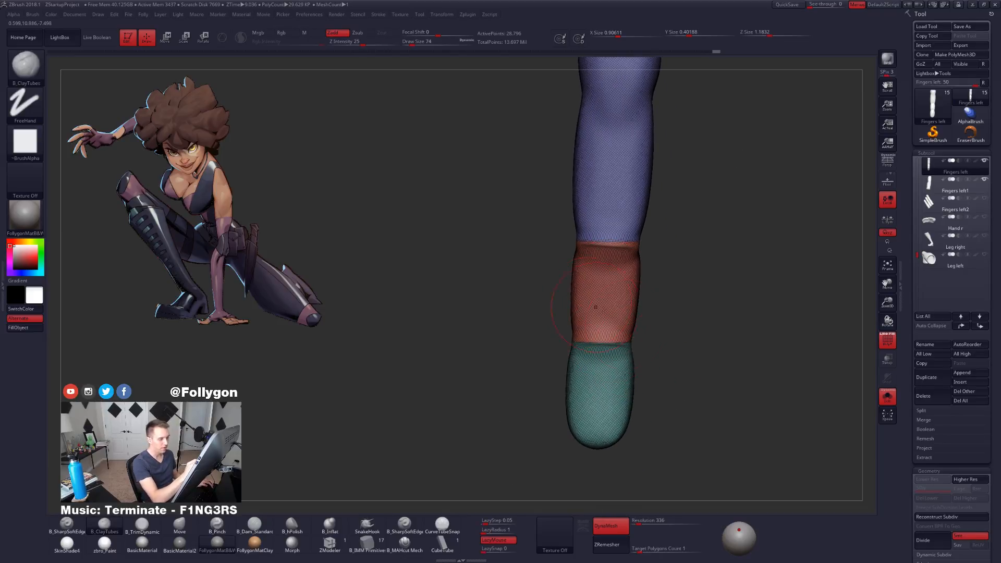
alt+right_drag(645, 418, 616, 391)
key(shift+f)
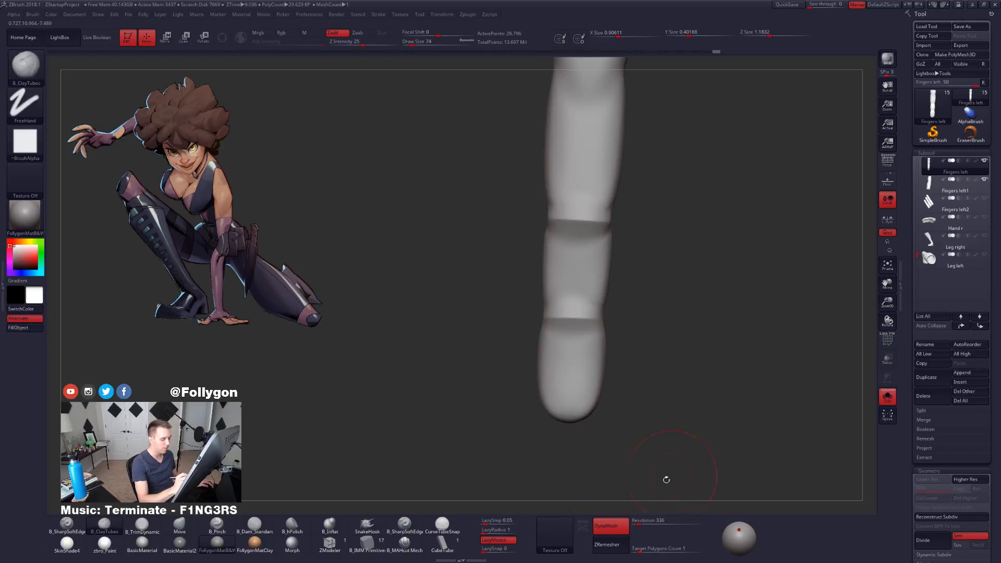
Step: ZRemesh the index finger with a target polygon count of 0.1, keeping its polygroups
click(623, 527)
click(639, 549)
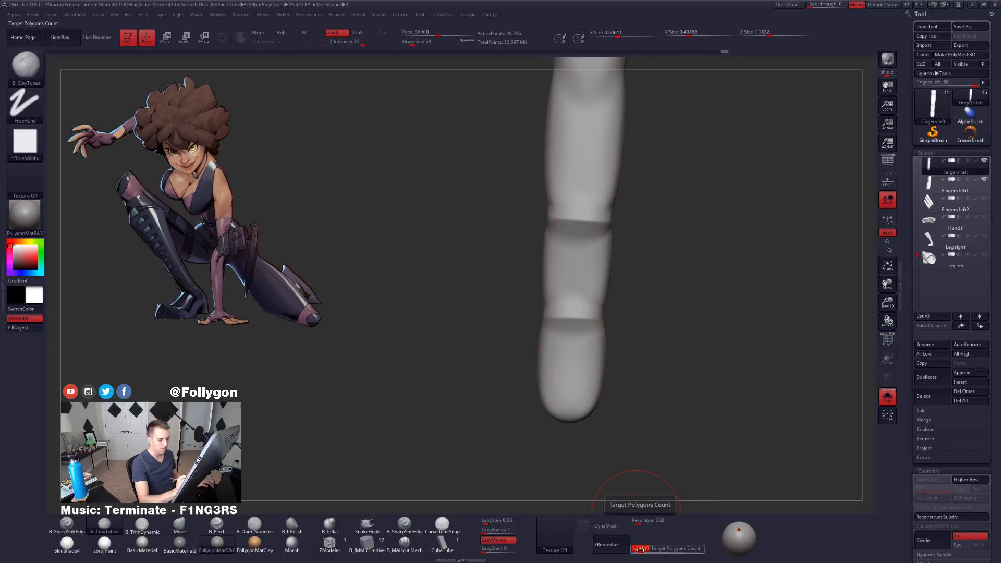
text(0.1)
key(Return)
scroll(925, 363, down, 5)
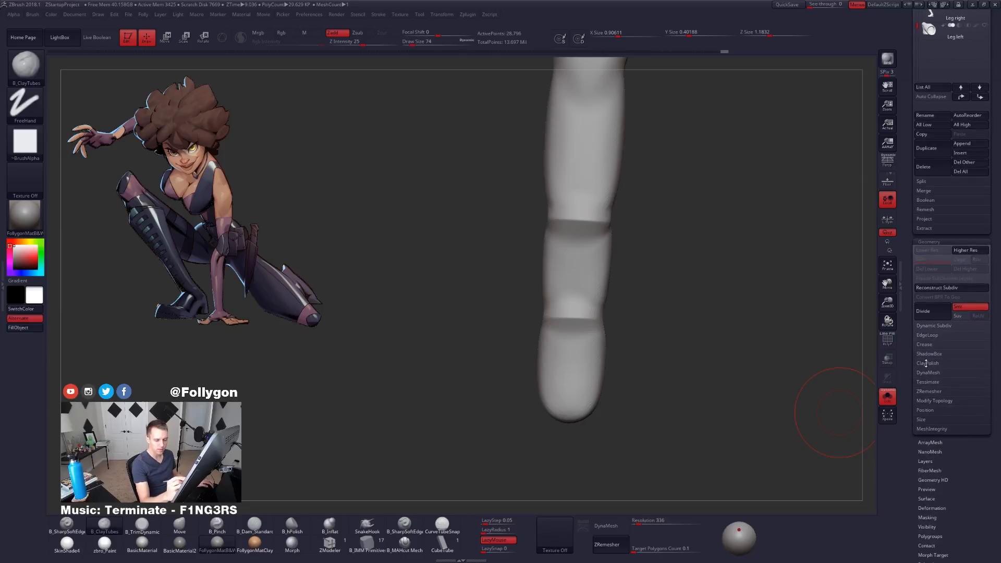
click(940, 394)
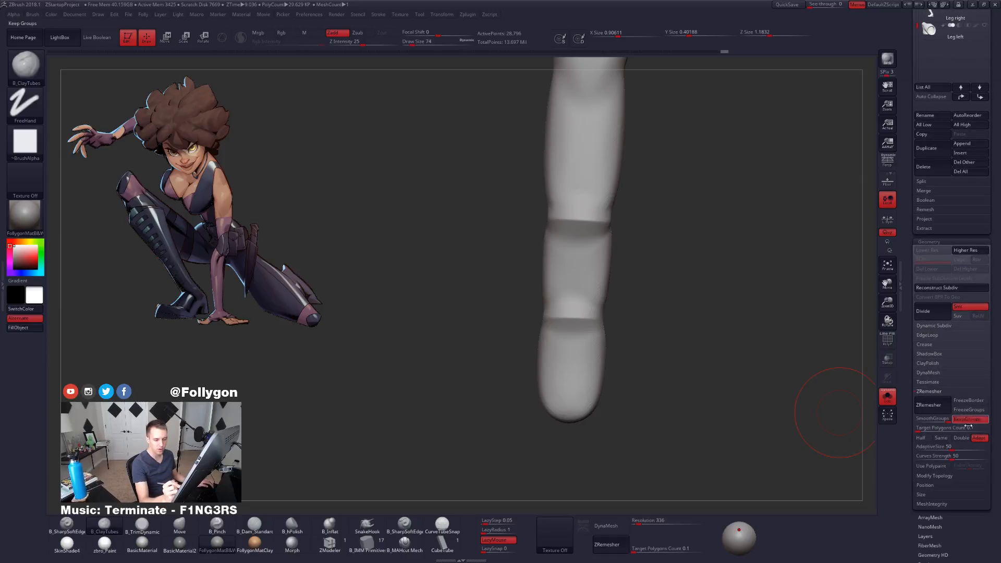
click(935, 410)
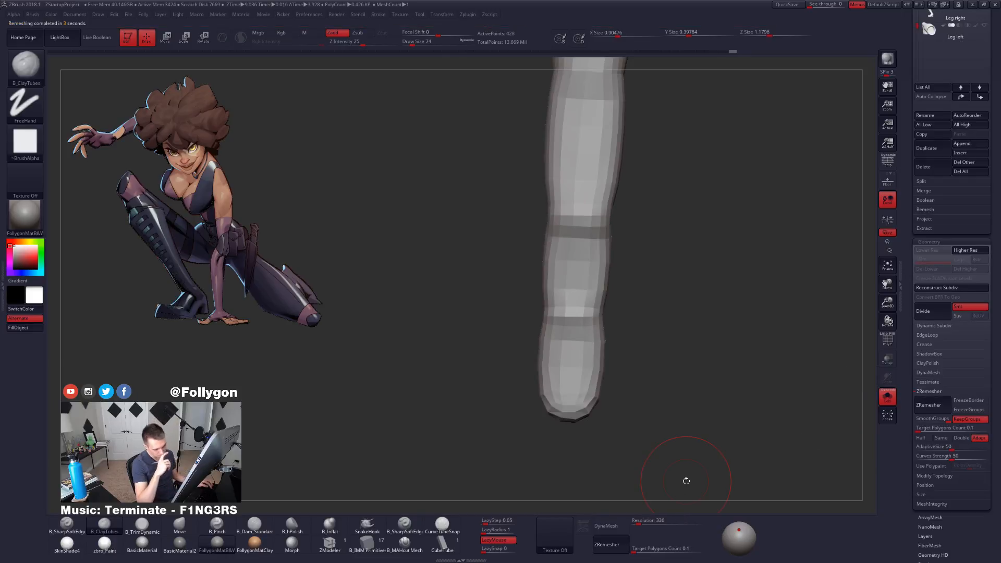
Step: Check the remeshed finger's joint topology with the polyframe shown, and reduce the draw size to 12
key(shift+f)
mouse_move(665, 439)
mouse_down()
mouse_move(665, 408)
mouse_move(590, 333)
mouse_move(597, 285)
mouse_move(591, 373)
mouse_move(634, 260)
mouse_move(577, 263)
mouse_up()
key(ctrl+d)
key(shift+d)
key(ctrl+d)
key(shift+d)
key(space)
click(604, 211)
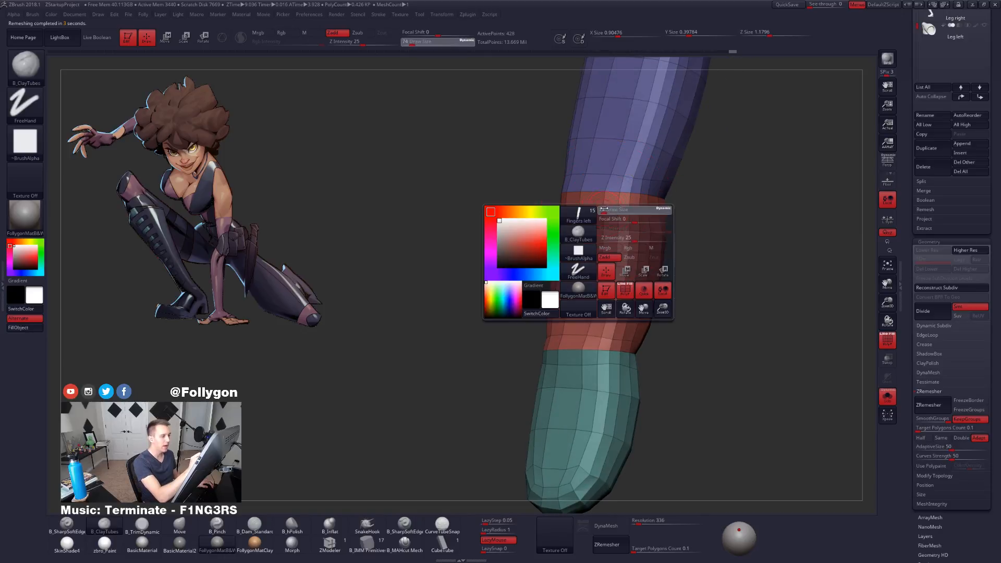
mouse_move(698, 215)
mouse_down()
mouse_move(602, 221)
mouse_move(614, 244)
mouse_up()
mouse_move(631, 368)
mouse_down()
mouse_move(615, 375)
mouse_move(632, 339)
mouse_move(628, 292)
mouse_up()
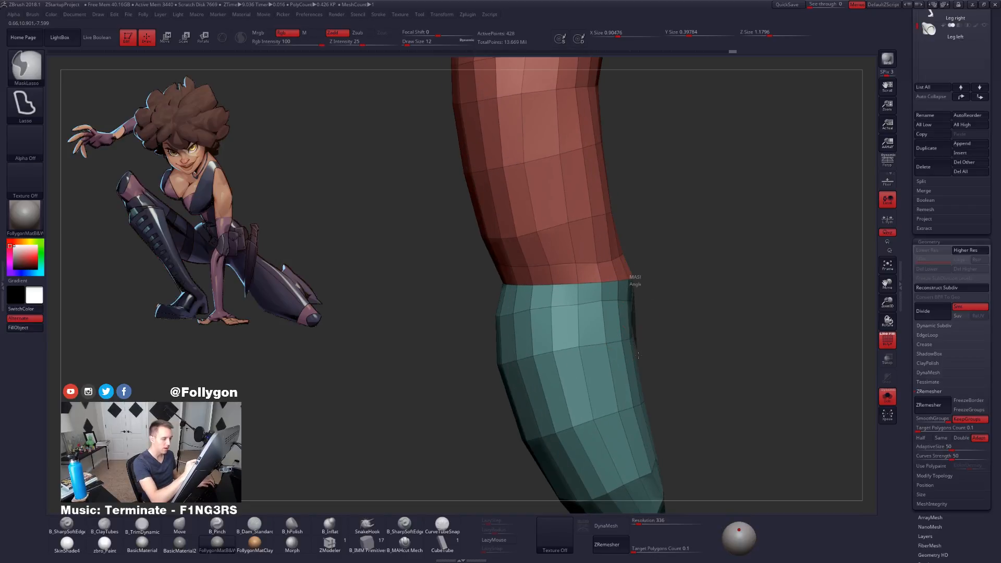
Step: Mask the index finger except for the band of polygons just past the middle joint
mouse_move(638, 355)
ctrl+mouse_down()
mouse_move(730, 404)
mouse_move(617, 232)
mouse_move(649, 425)
ctrl+mouse_up()
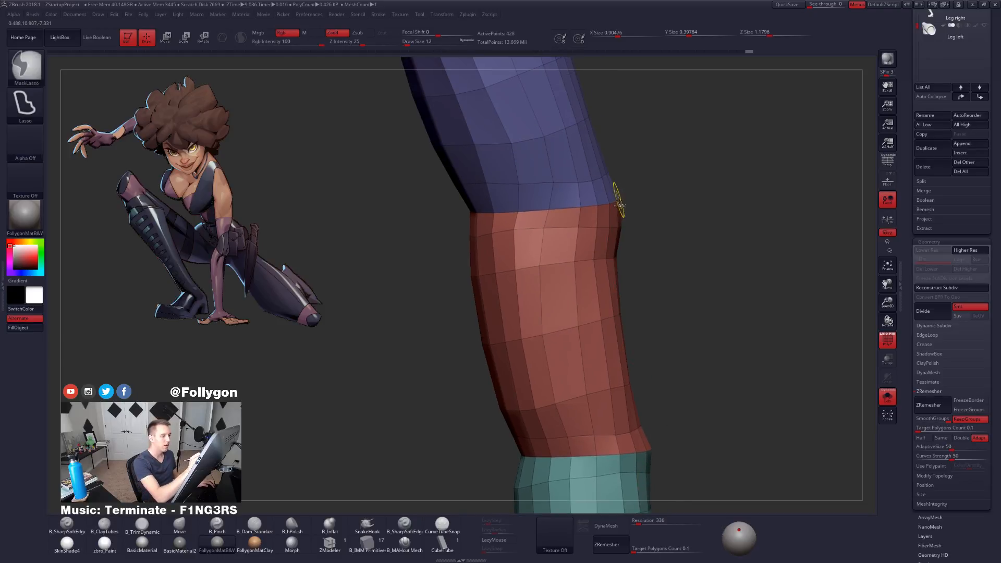
mouse_move(617, 204)
ctrl+mouse_down()
mouse_move(651, 465)
mouse_move(640, 459)
ctrl+mouse_up()
key(ctrl+z)
alt+drag(654, 332, 677, 376)
mouse_move(657, 257)
ctrl+mouse_down()
mouse_move(472, 285)
mouse_move(686, 278)
mouse_move(677, 272)
ctrl+mouse_up()
ctrl+click(678, 273)
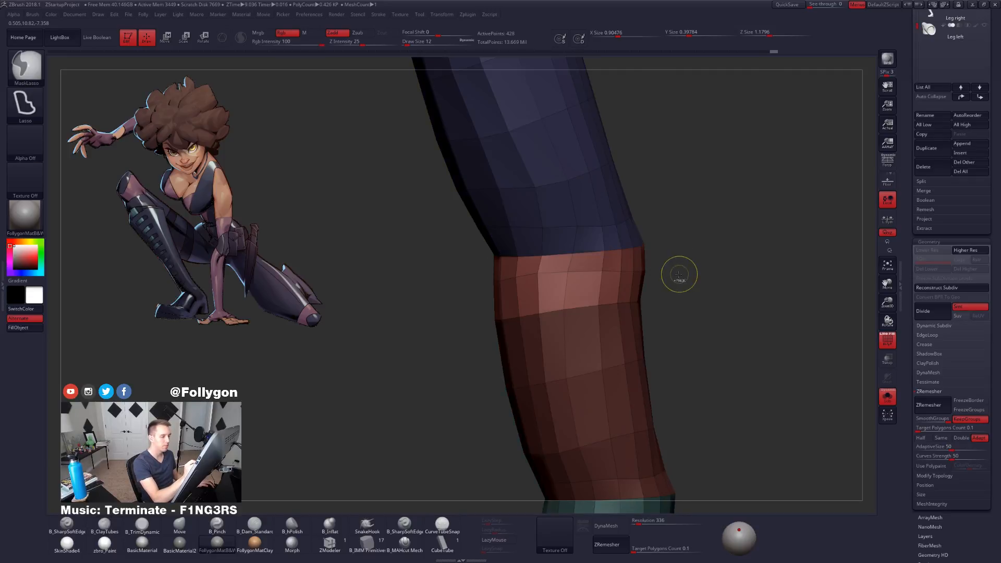
Step: Reshape the unmasked band beside the middle joint using a transpose line and the Move brush at draw size 49
key(space)
key(w)
mouse_move(493, 280)
mouse_down()
mouse_move(670, 264)
mouse_move(687, 271)
mouse_move(544, 300)
mouse_up()
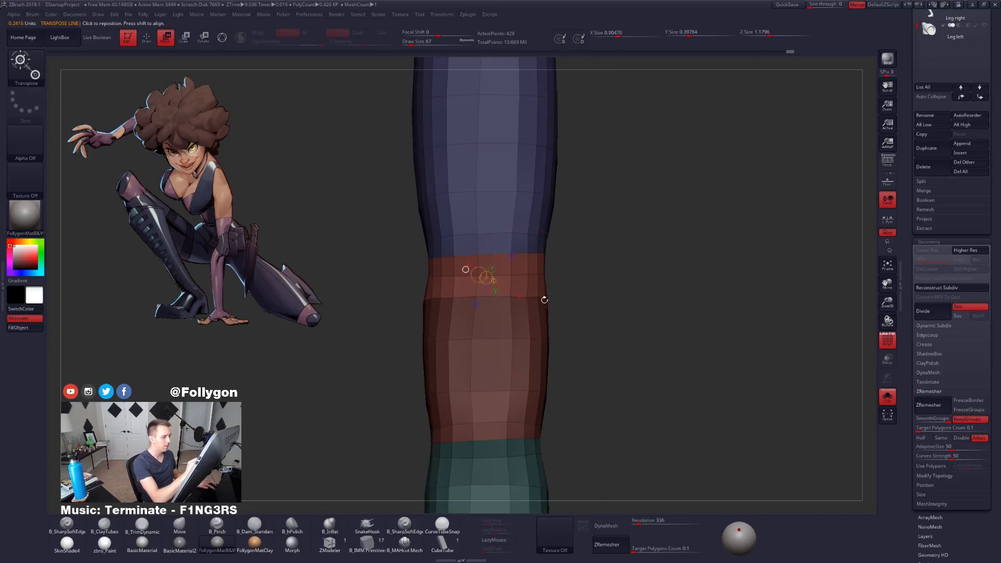
key(q)
key(space)
alt+drag(417, 278, 483, 298)
key(space)
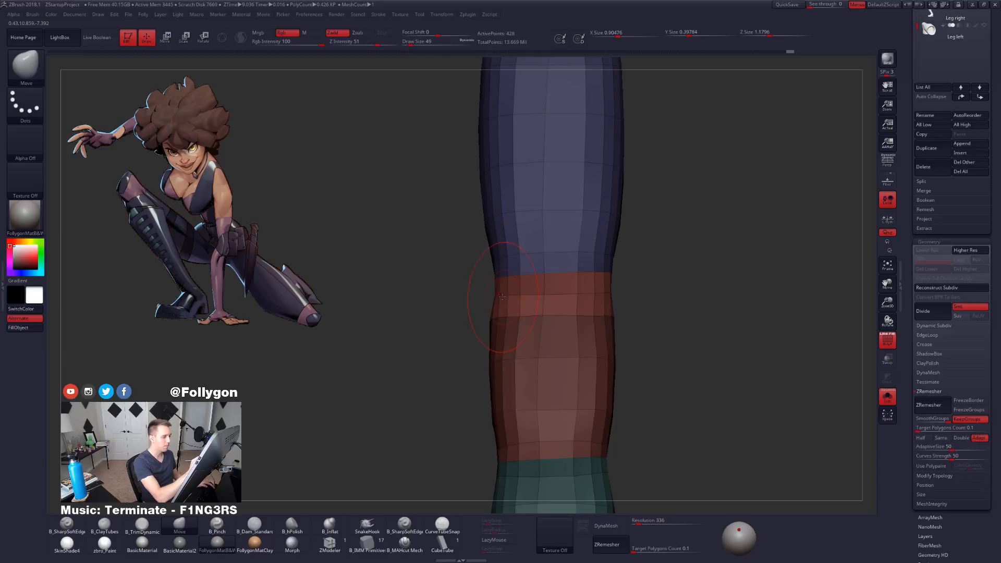
alt+drag(620, 308, 666, 286)
Step: Hide the polyframe and preview the index finger with dynamic subdivision alongside the rest of the hand
key(shift+f)
key(d)
drag(625, 320, 695, 335)
drag(766, 422, 759, 392)
key(alt+s)
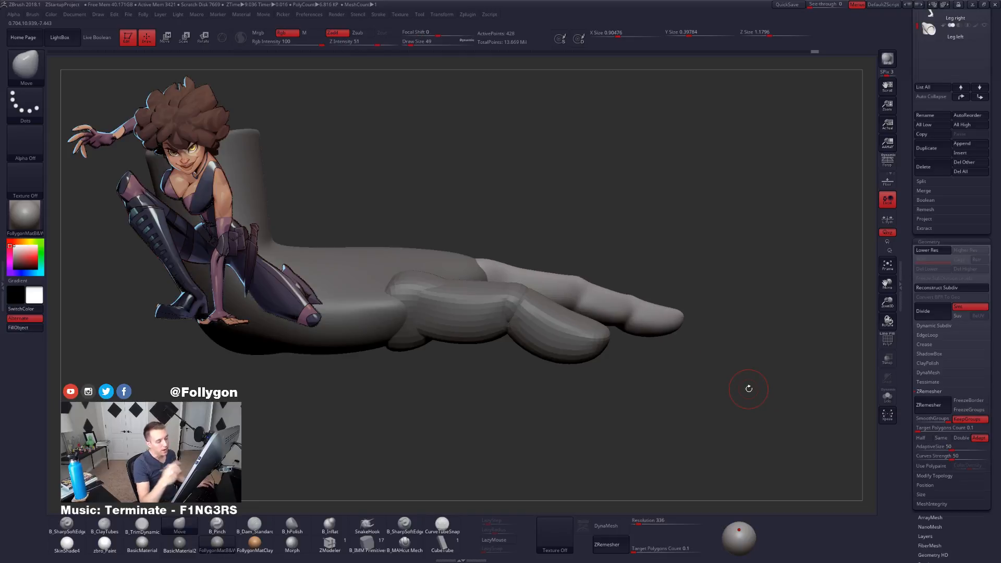
Step: Examine the smoothed index finger's joints and its pose on the hand from the side, front and above
drag(692, 374, 697, 414)
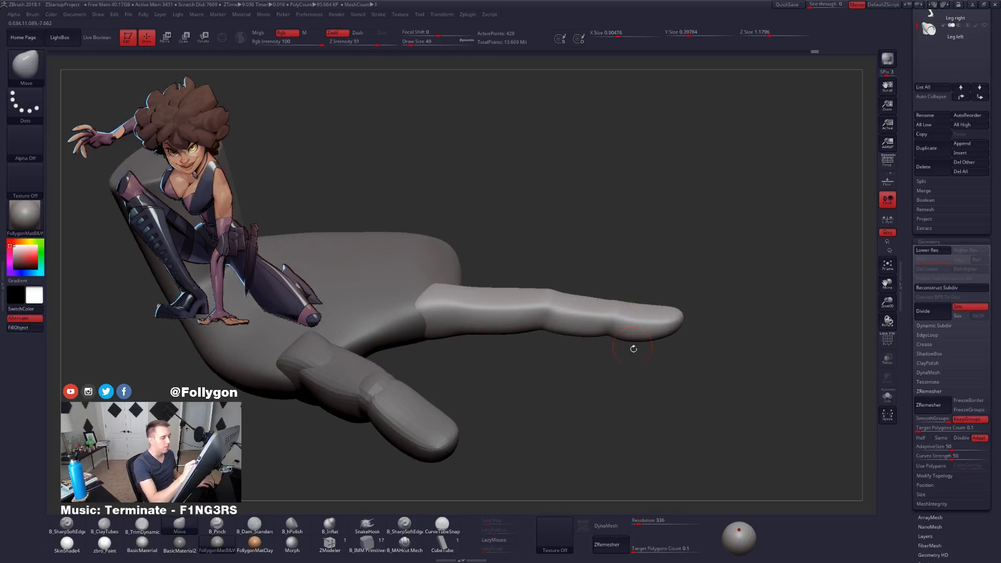
drag(633, 348, 658, 351)
drag(693, 409, 663, 411)
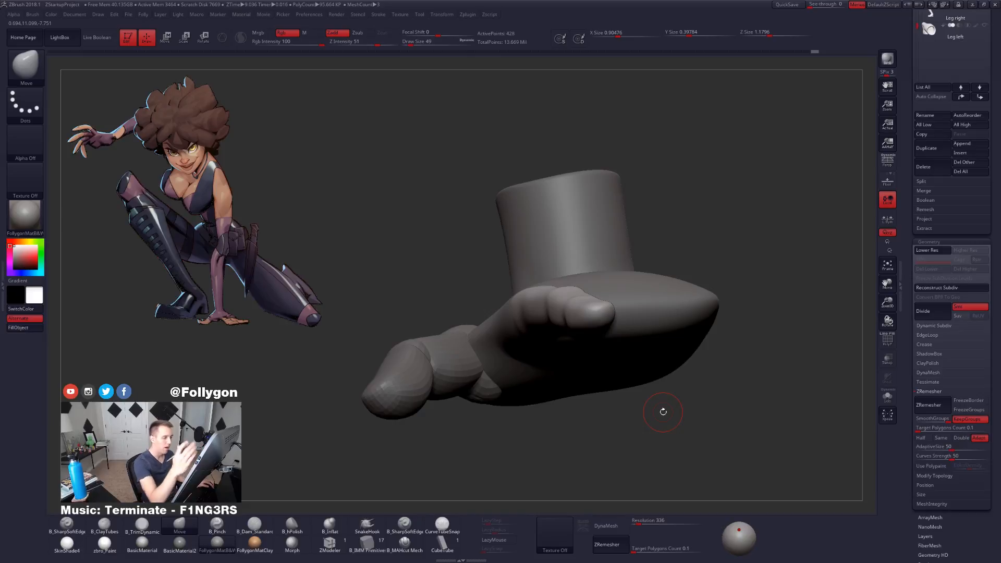
drag(609, 313, 649, 410)
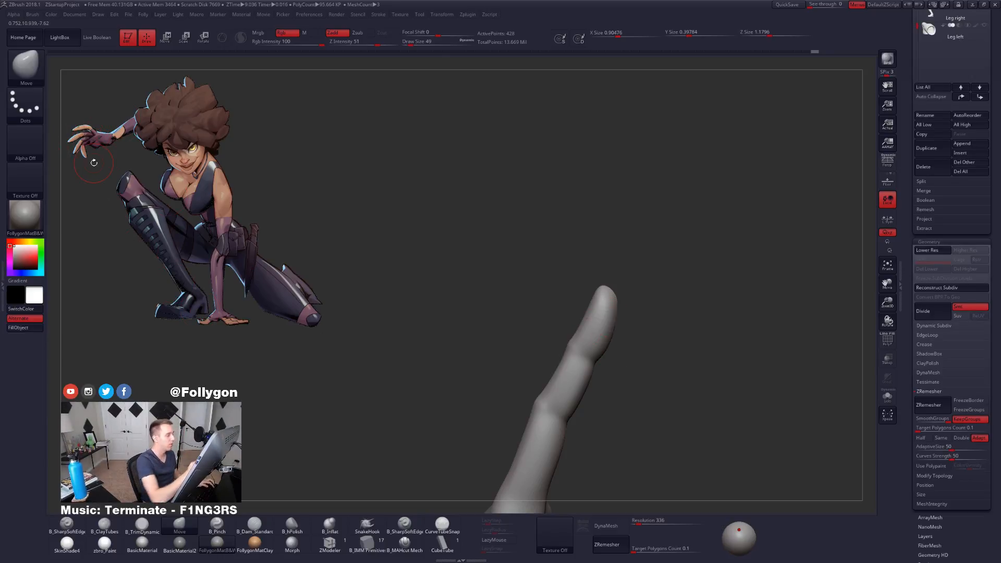
drag(633, 339, 422, 335)
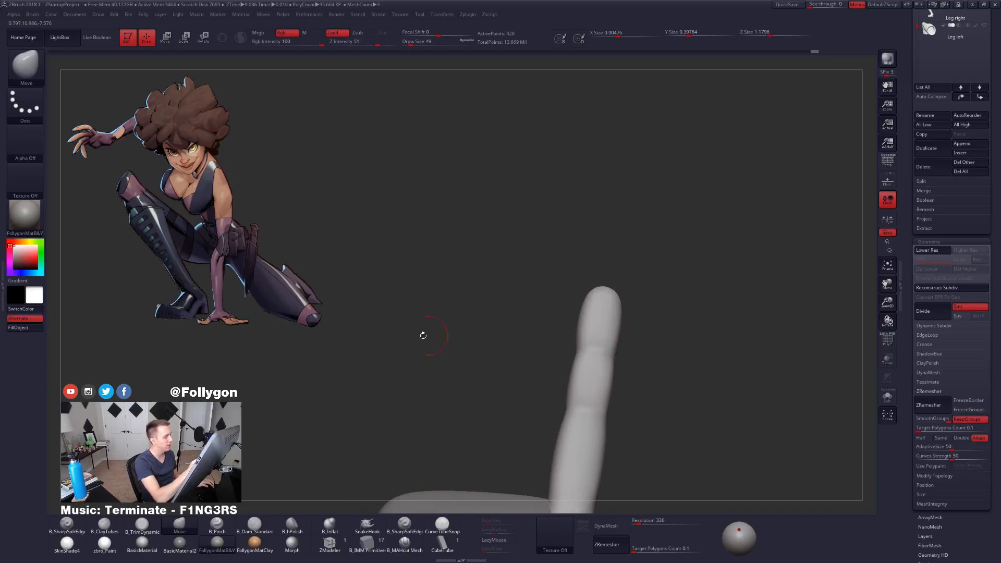
Step: Reshape the index fingertip from the front using the Move brush at draw size 74
ctrl+right_drag(586, 313, 603, 317)
key(space)
mouse_move(586, 294)
mouse_down()
mouse_move(602, 291)
mouse_move(615, 307)
mouse_up()
key(space)
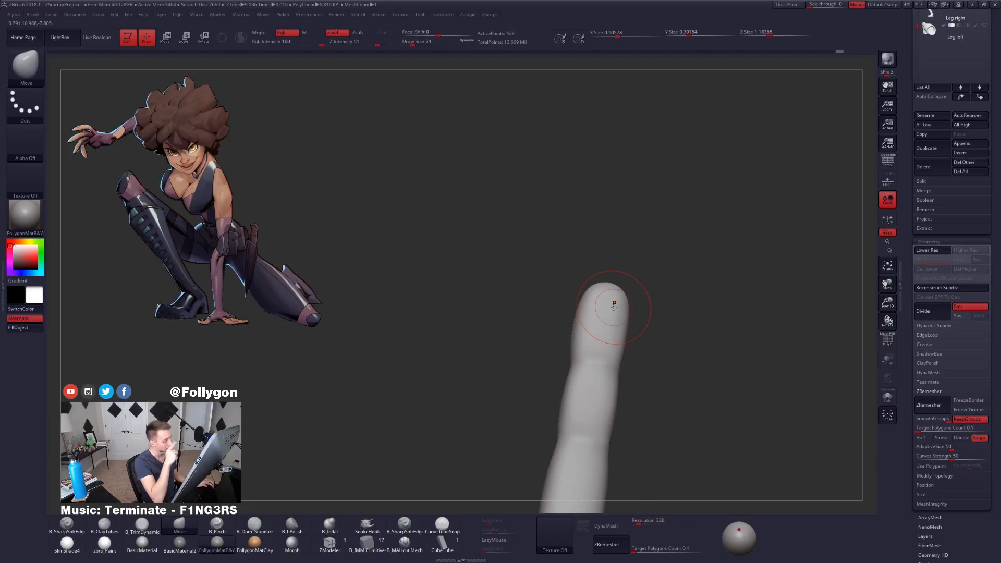
right_drag(601, 313, 611, 330)
drag(609, 283, 606, 292)
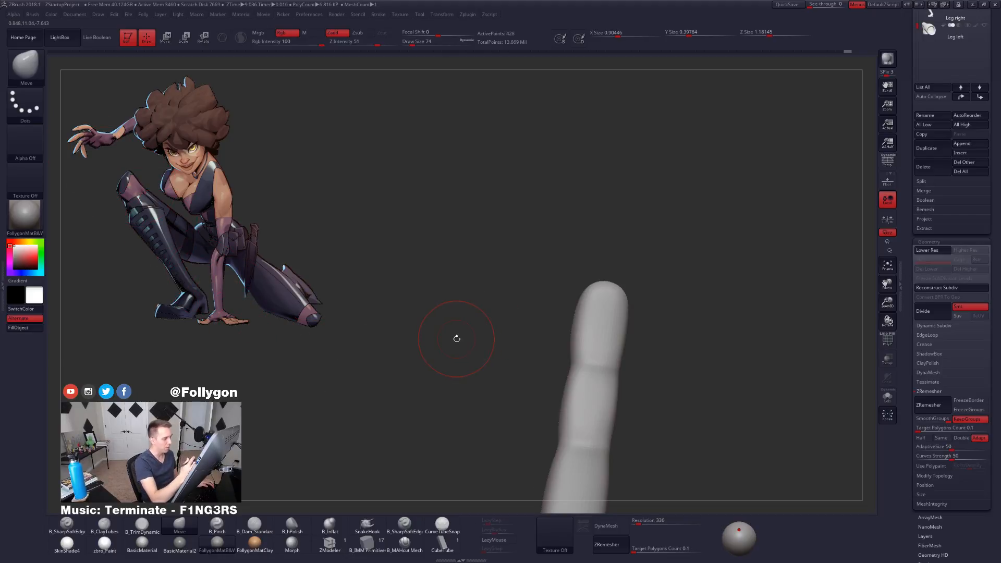
Step: Refine the fingertip's rounded outline from several angles with a slightly smaller Move brush at draw sizes 68 and 67
key(space)
drag(602, 294, 605, 294)
mouse_move(614, 300)
right_down()
mouse_move(603, 297)
mouse_move(609, 288)
right_up()
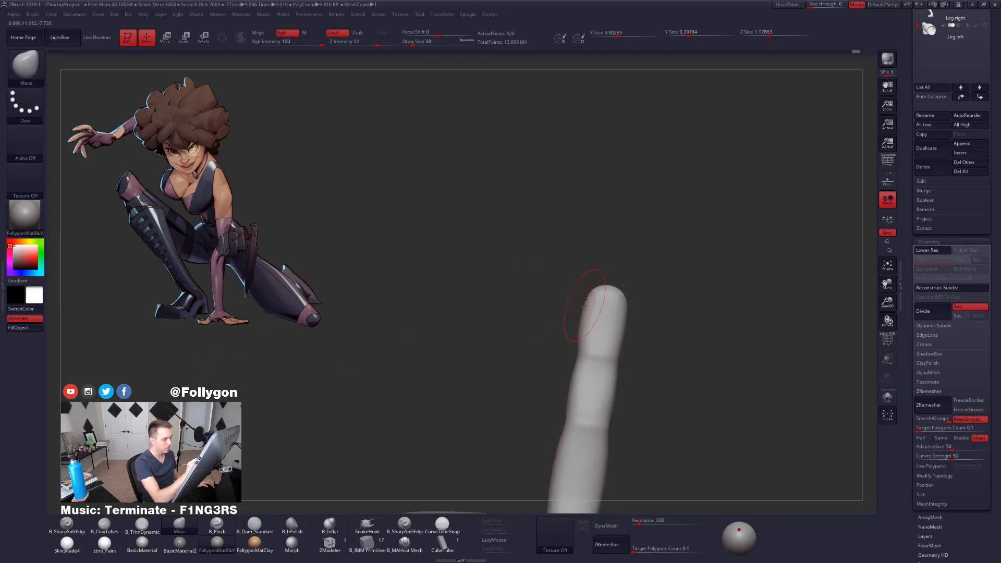
right_drag(585, 305, 567, 297)
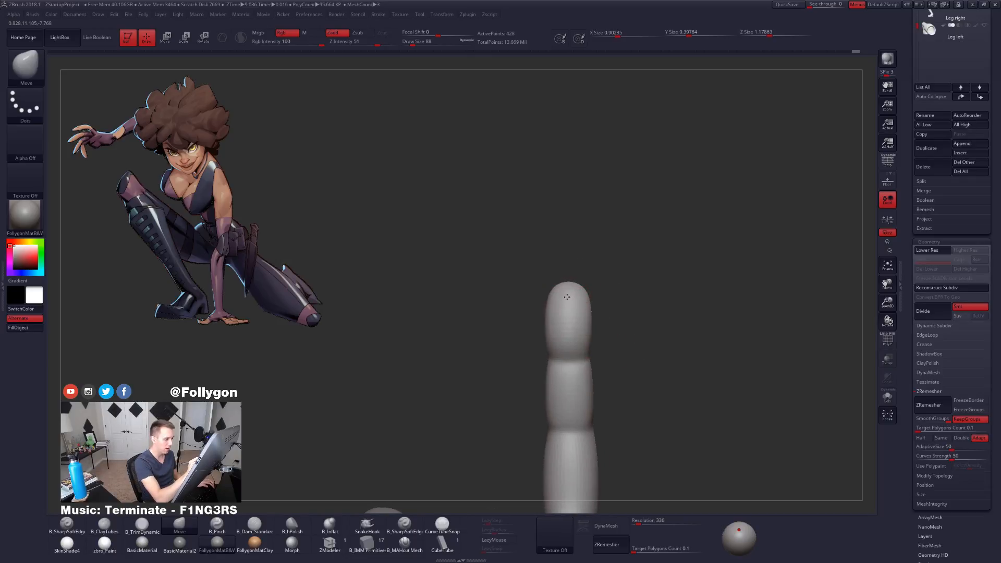
key(space)
drag(571, 294, 574, 296)
key(space)
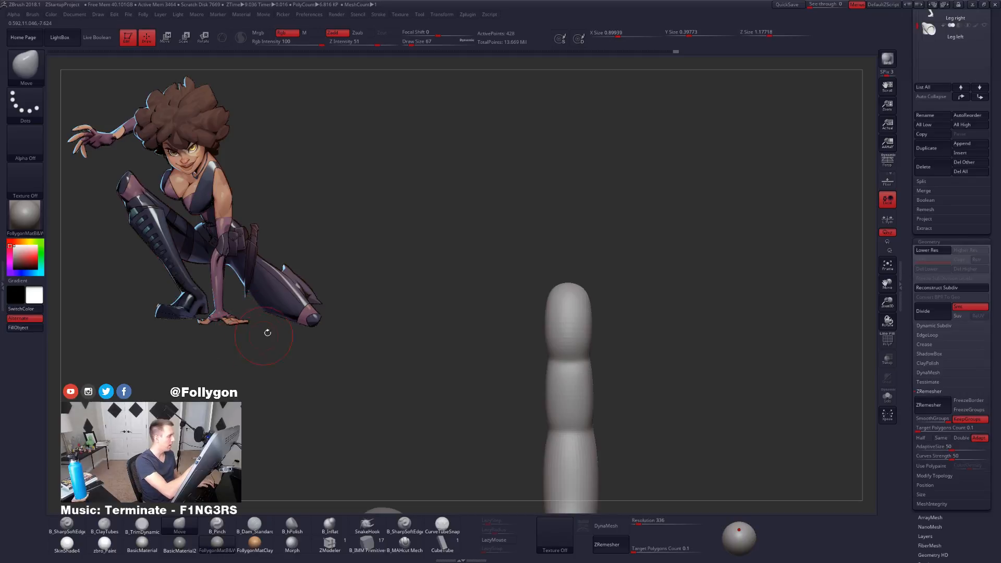
Step: Examine the index finger in isolation and alongside the whole hand from the front, above and side
drag(695, 365, 741, 472)
key(alt+s)
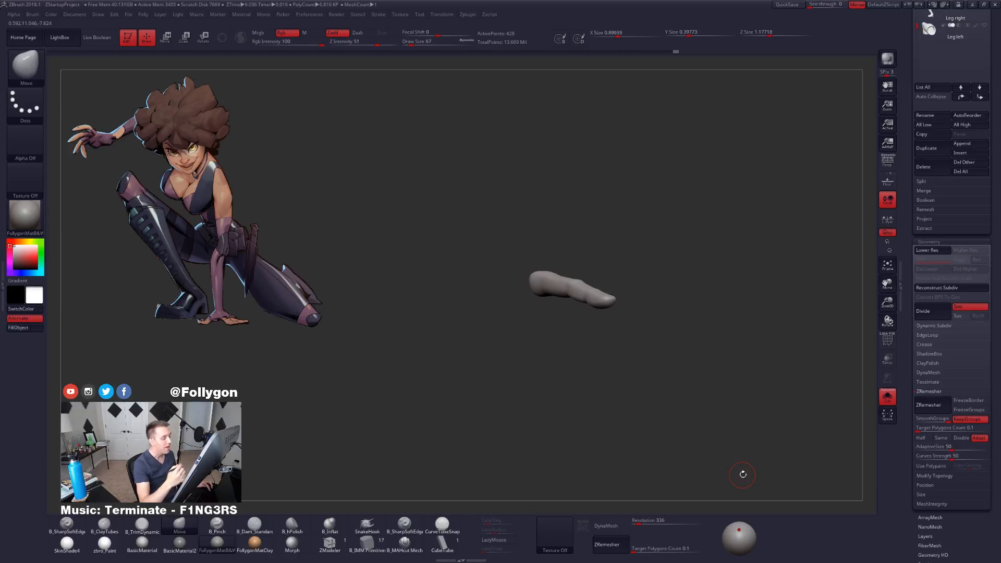
key(alt+s)
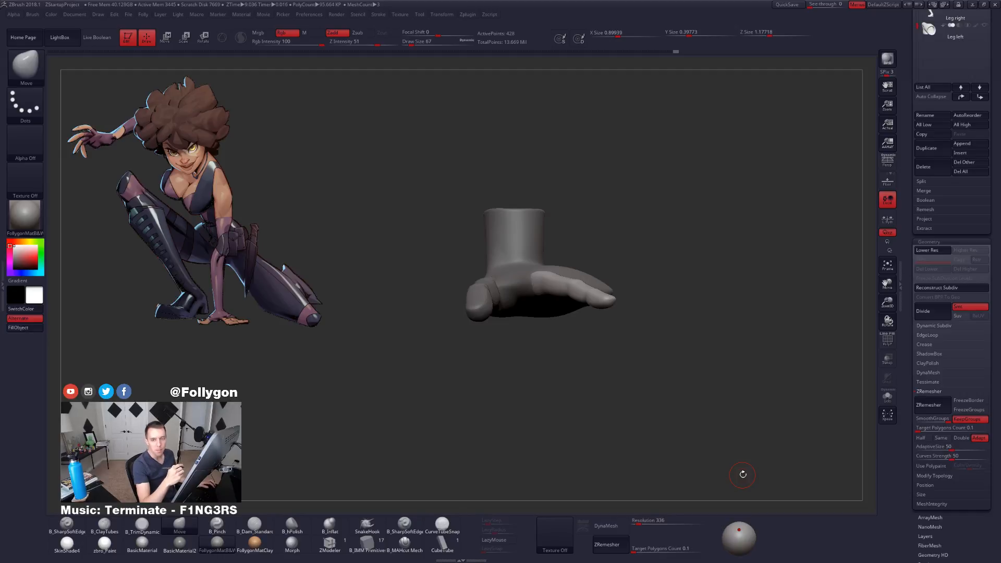
right_drag(585, 282, 587, 320)
key(space)
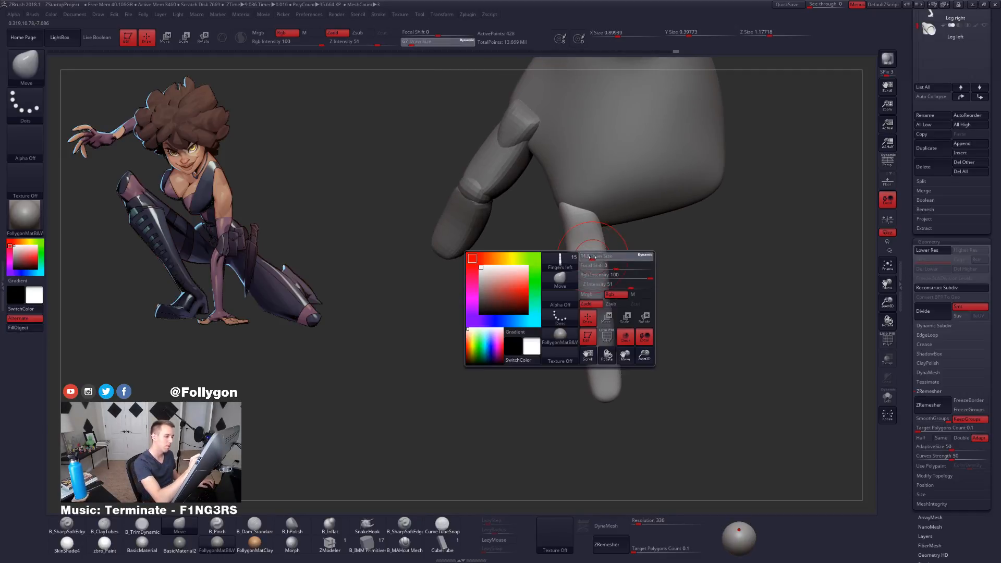
key(space)
mouse_move(599, 250)
right_down()
mouse_move(605, 237)
mouse_move(589, 246)
mouse_move(596, 365)
mouse_move(592, 299)
right_up()
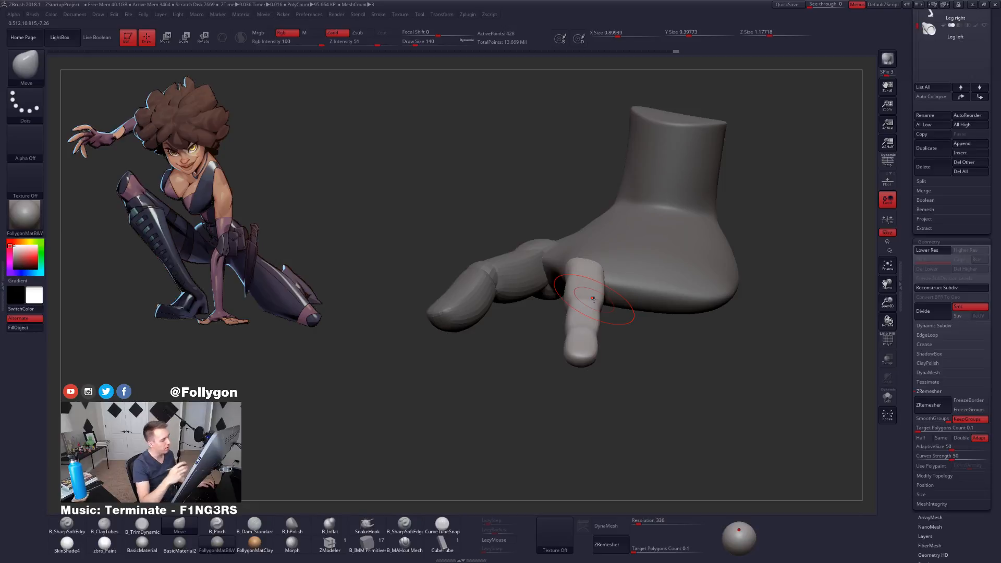
scroll(900, 431, up, 5)
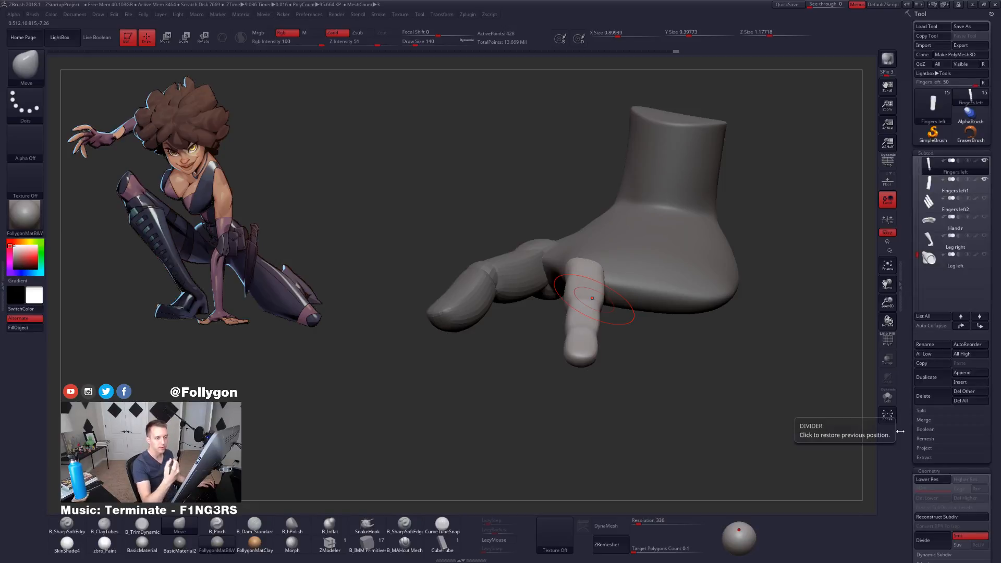
right_drag(589, 313, 585, 340)
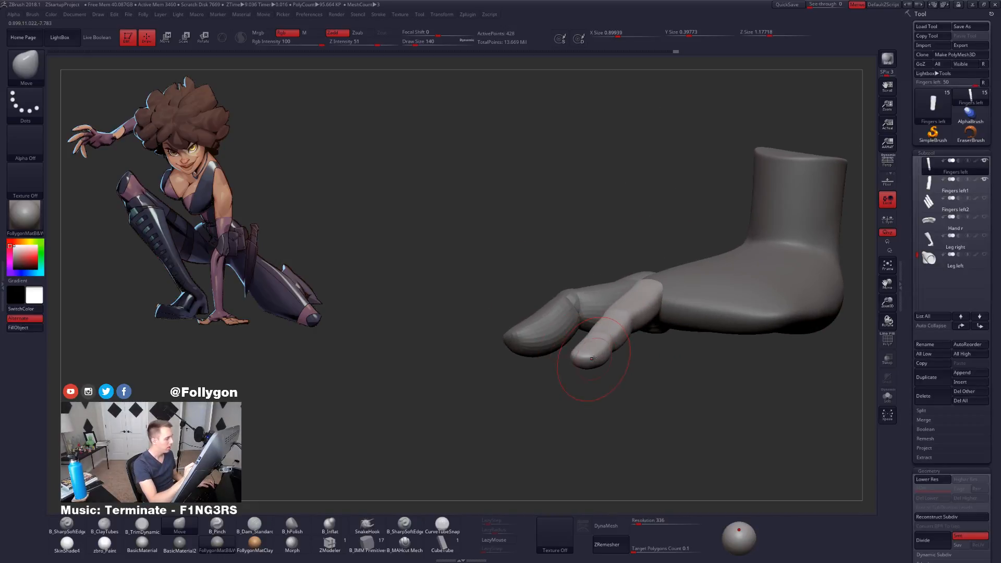
right_click(601, 346)
drag(600, 345, 593, 345)
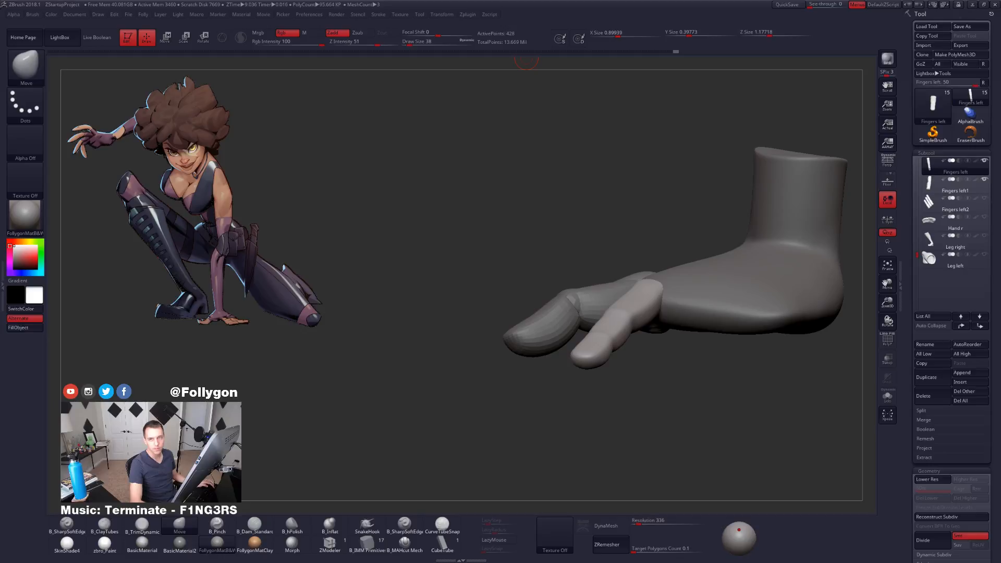
Step: Switch to the Photos app and examine the thumb and fingers of the planted hand in the reference illustration
key(alt+Tab)
double_click(788, 107)
scroll(513, 455, up, 5)
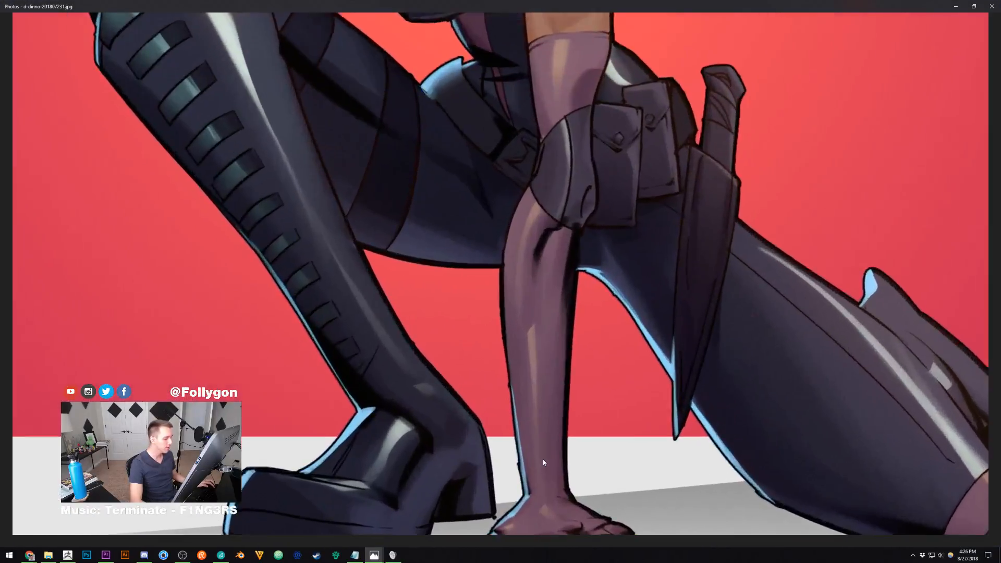
scroll(548, 464, up, 3)
drag(554, 469, 532, 189)
drag(643, 359, 612, 305)
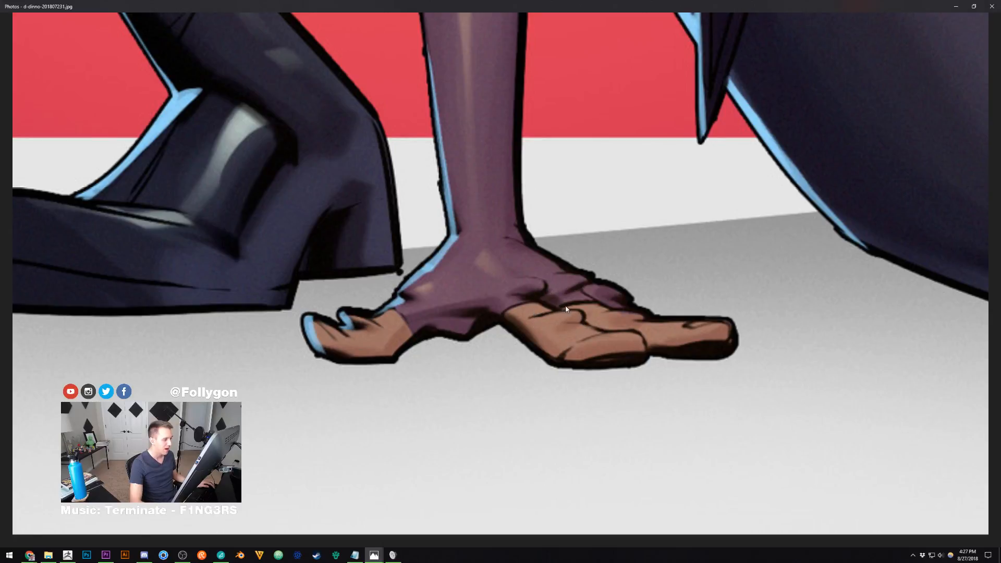
scroll(517, 318, down, 5)
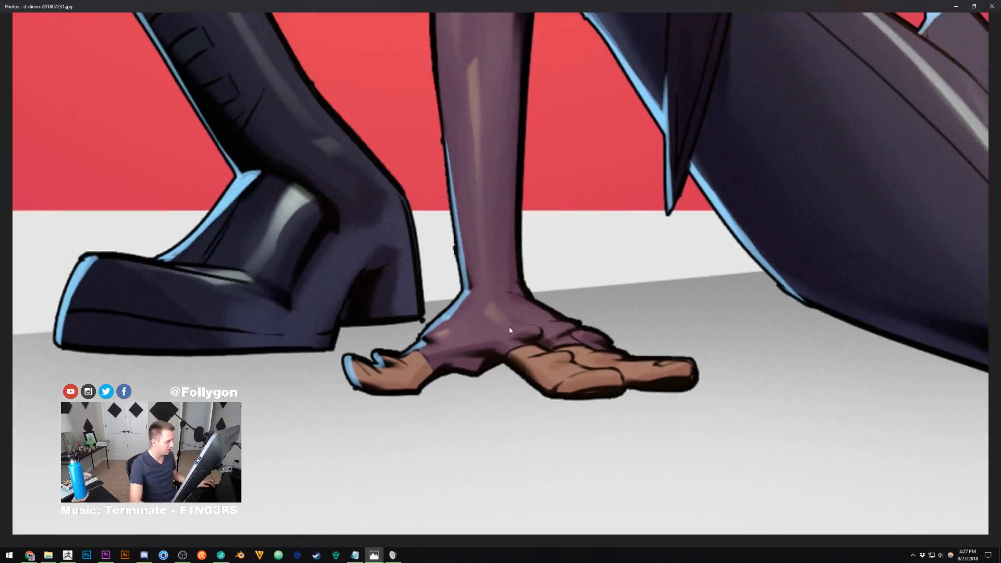
Step: Compare the raised hand and overall pose with the planted hand in the reference, and return to ZBrush
scroll(502, 377, down, 2)
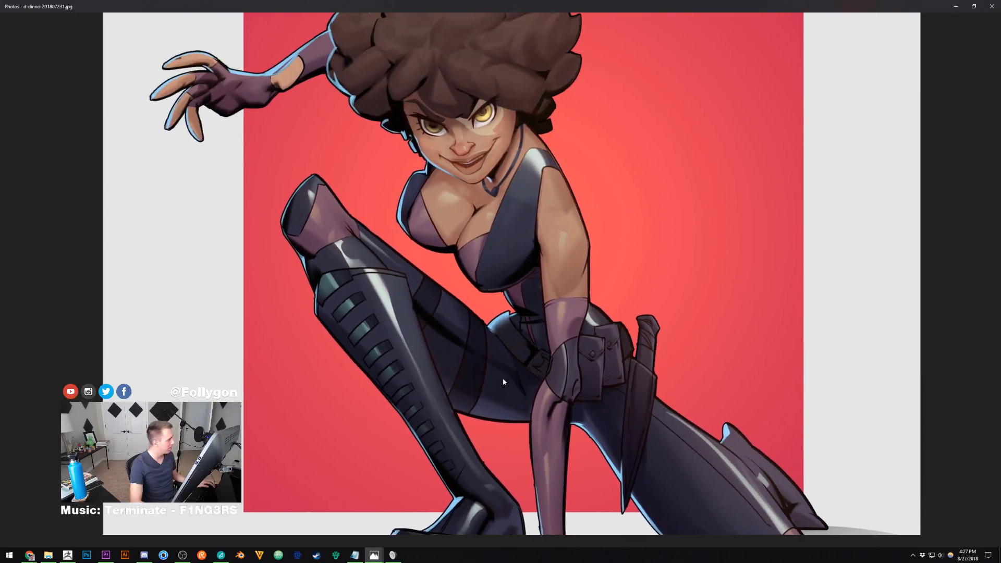
scroll(365, 264, up, 2)
scroll(176, 96, up, 4)
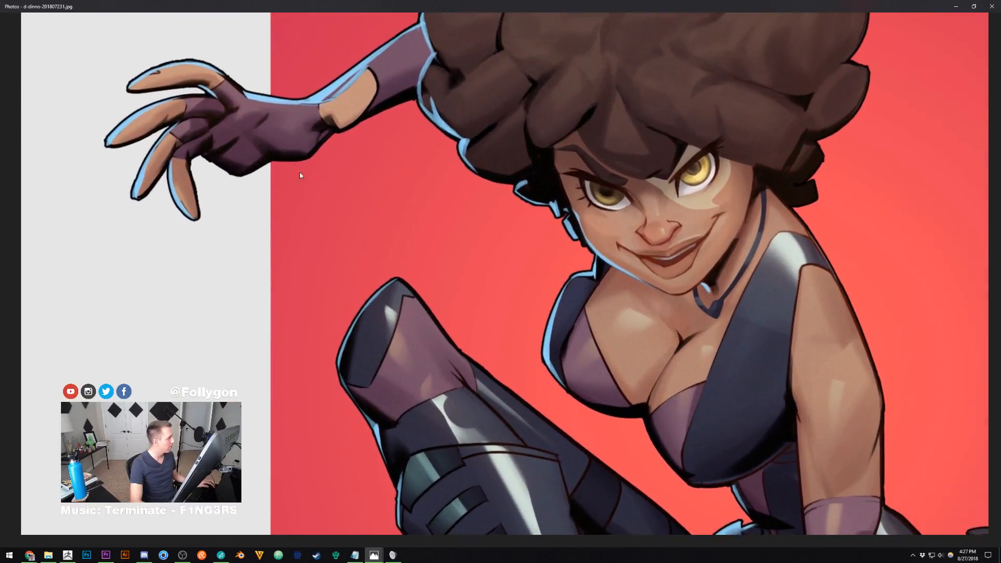
scroll(398, 321, down, 3)
scroll(514, 272, up, 3)
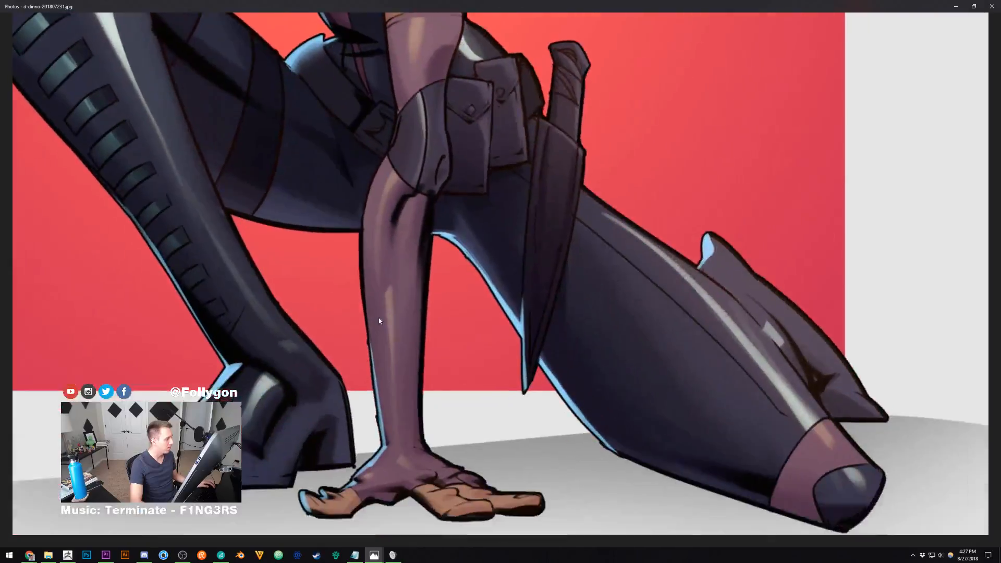
scroll(487, 417, up, 3)
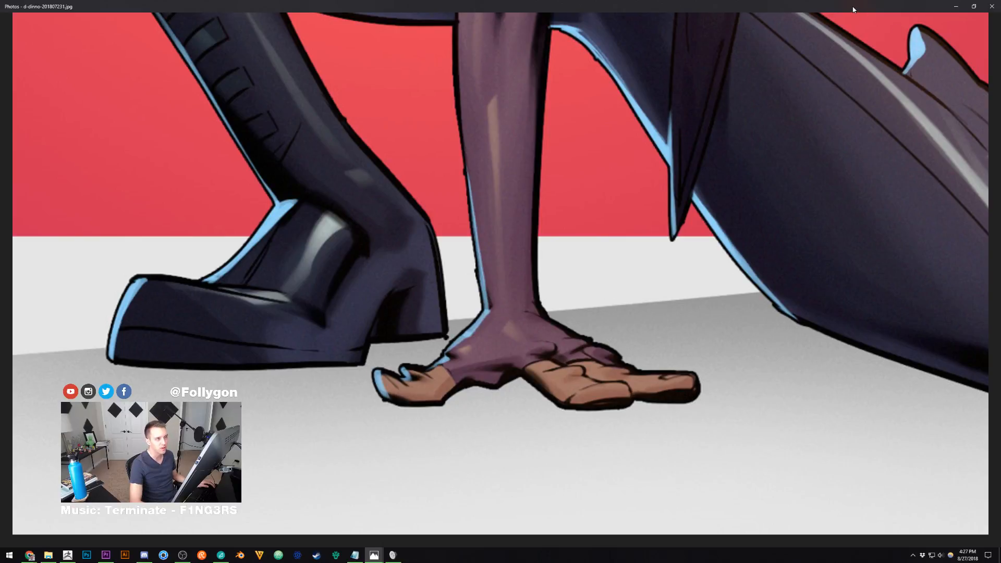
click(955, 7)
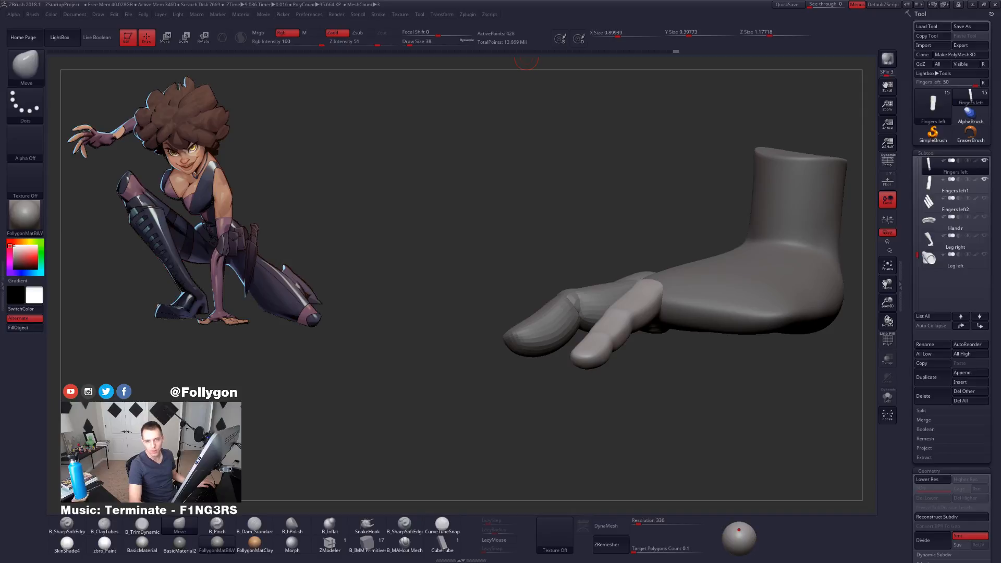
Step: Select the thumb subtool and mask its base and middle segments, leaving the tip segment free
drag(670, 206, 721, 197)
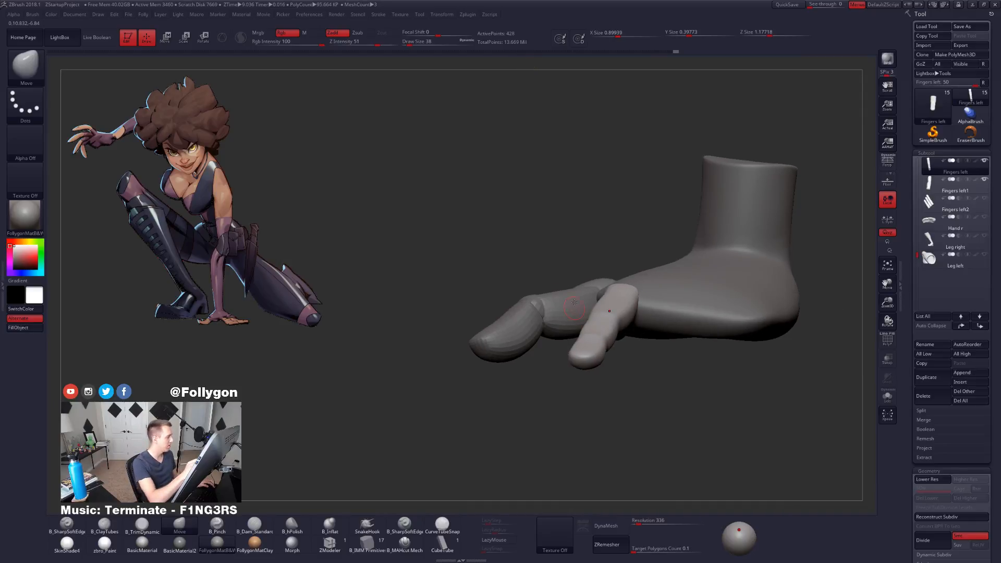
drag(544, 271, 604, 363)
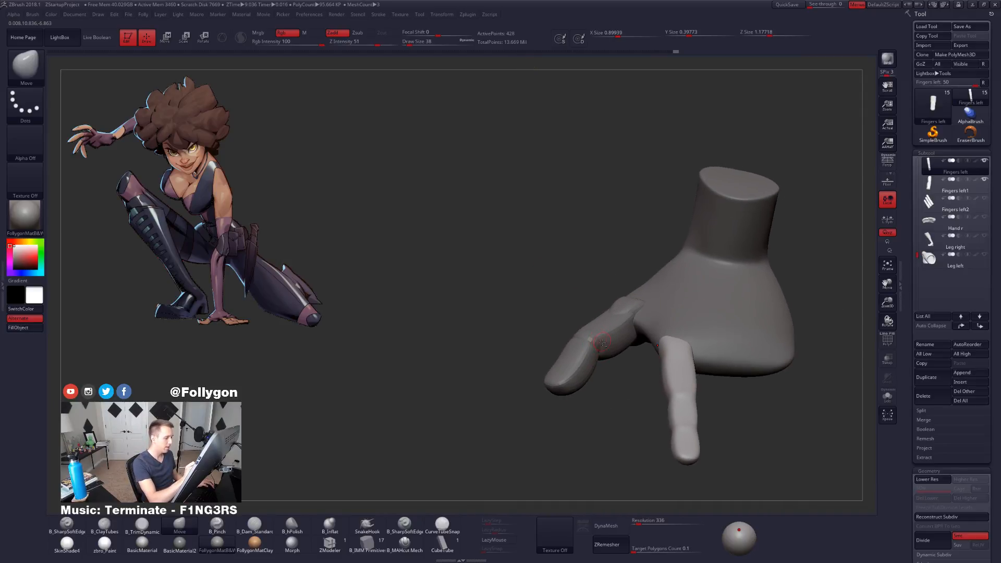
alt+click(602, 342)
drag(542, 360, 643, 391)
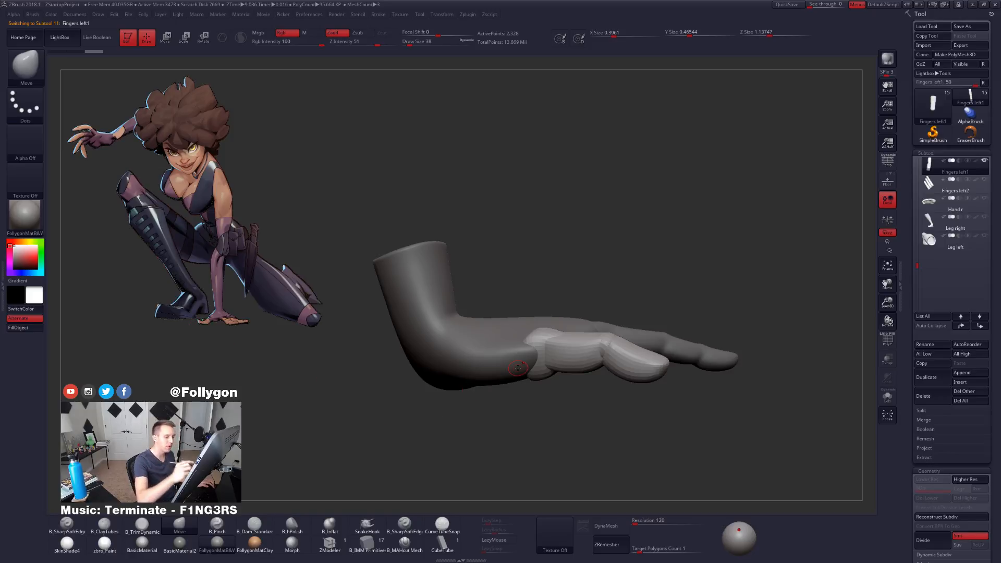
mouse_move(532, 423)
mouse_down()
mouse_move(566, 417)
mouse_move(586, 399)
mouse_move(599, 428)
mouse_up()
key(w)
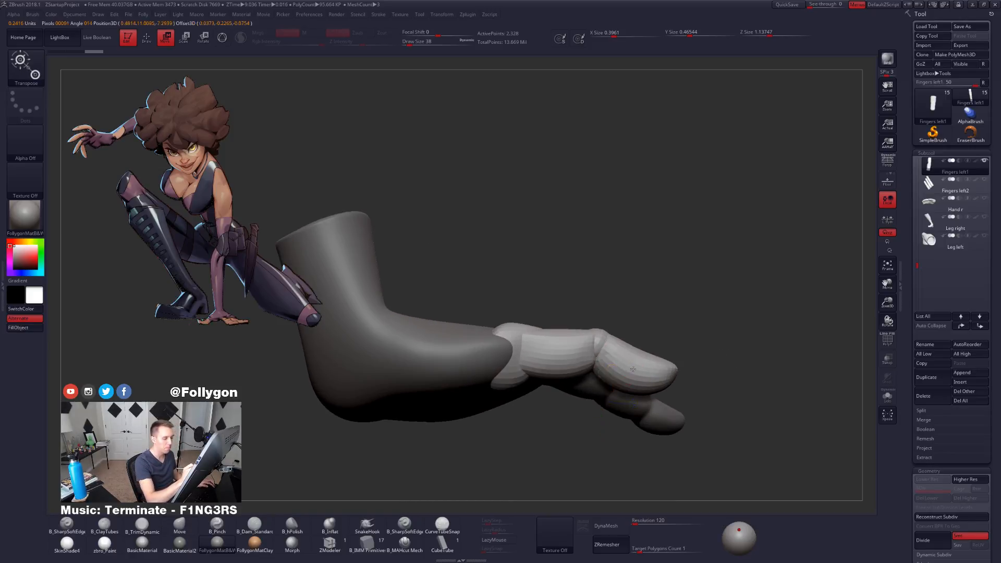
ctrl+drag(646, 367, 544, 355)
right_drag(544, 355, 606, 350)
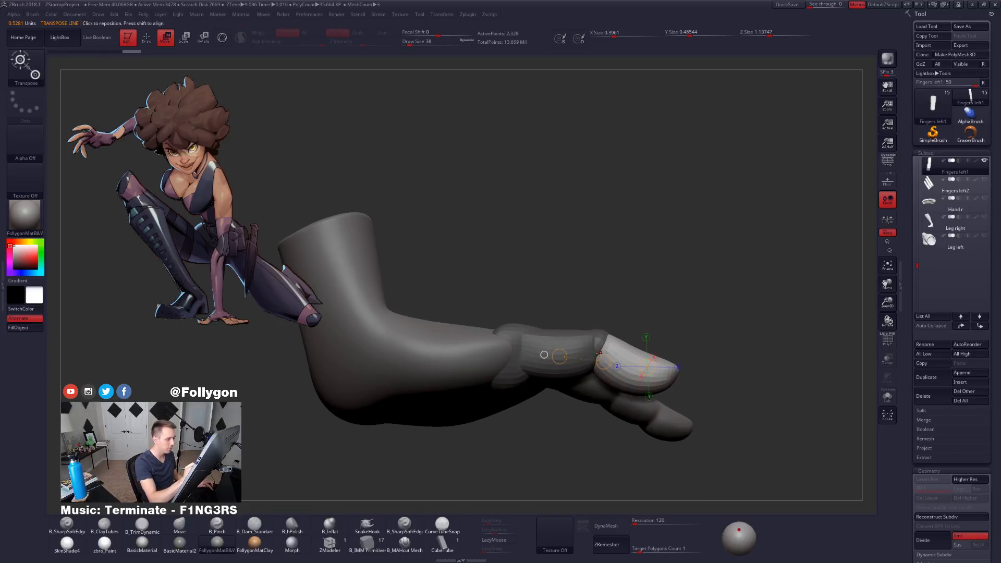
Step: Rotate the thumb segments in the side view so the middle slopes downward and the tip bends back upward
ctrl+drag(645, 297, 664, 312)
key(r)
mouse_move(507, 344)
mouse_down()
mouse_move(738, 383)
mouse_move(613, 395)
mouse_move(567, 372)
mouse_move(689, 442)
mouse_move(730, 390)
mouse_move(733, 357)
mouse_up()
key(q)
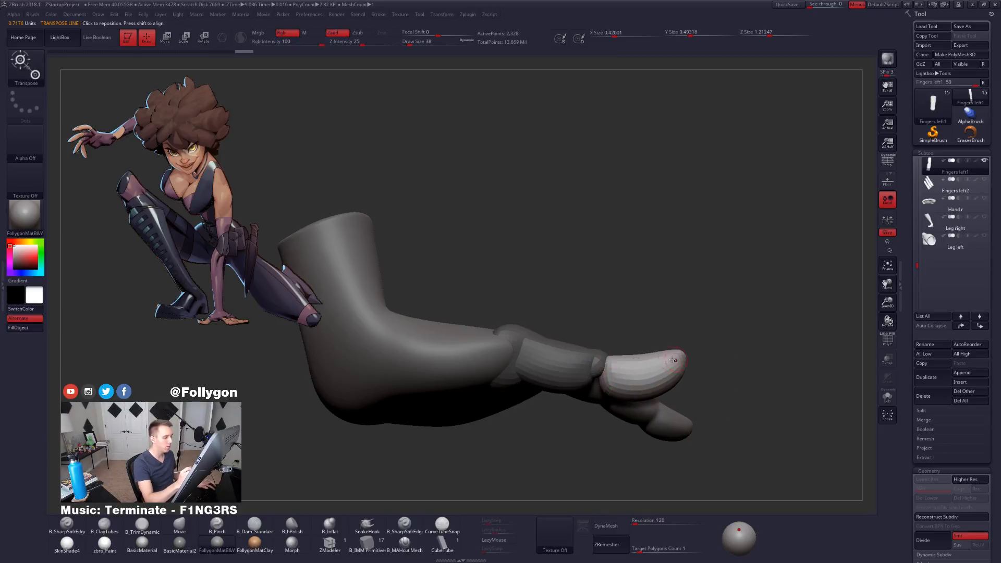
right_drag(673, 360, 658, 373)
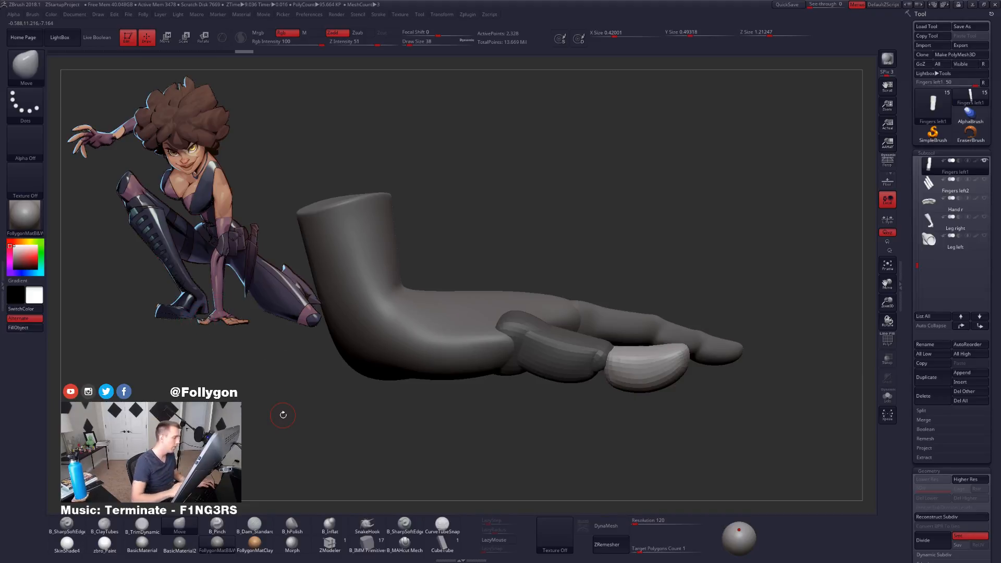
Step: Rotate the thumb outward from the palm around its base in the front view
right_drag(522, 402, 482, 389)
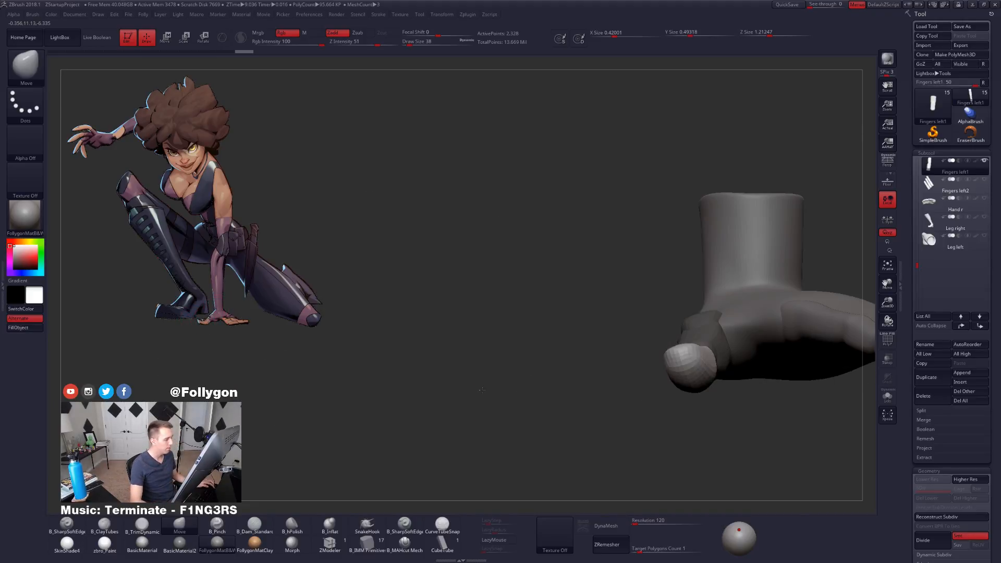
alt+right_drag(648, 396, 384, 374)
mouse_move(469, 359)
ctrl+right_down()
mouse_move(451, 311)
mouse_move(623, 285)
mouse_move(503, 401)
ctrl+right_up()
key(r)
mouse_move(533, 301)
shift+mouse_down()
mouse_move(534, 425)
mouse_move(478, 417)
shift+mouse_up()
shift+right_drag(576, 412, 584, 344)
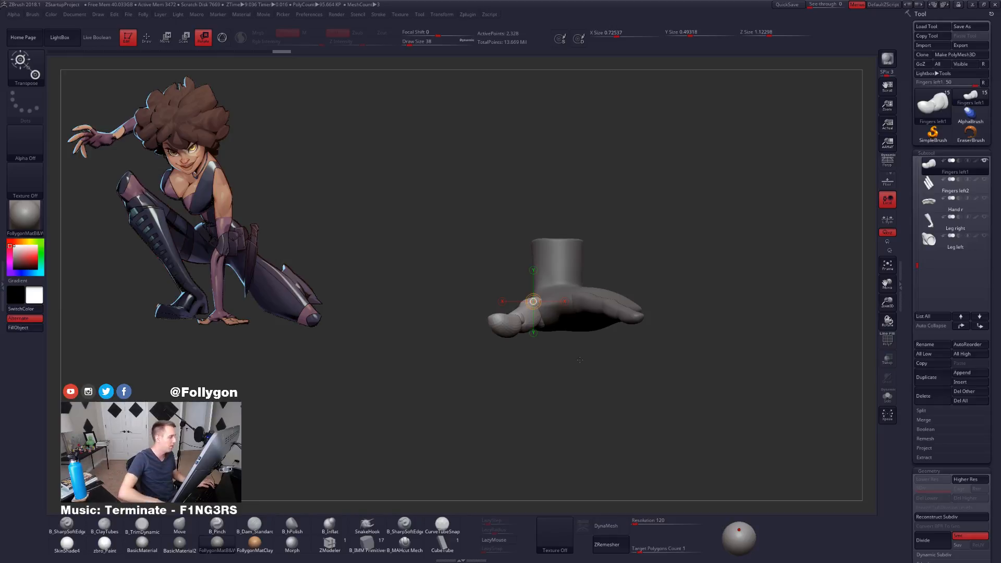
Step: Adjust the thumb's outward angle around its base from above using a transpose line
shift+drag(579, 359, 525, 468)
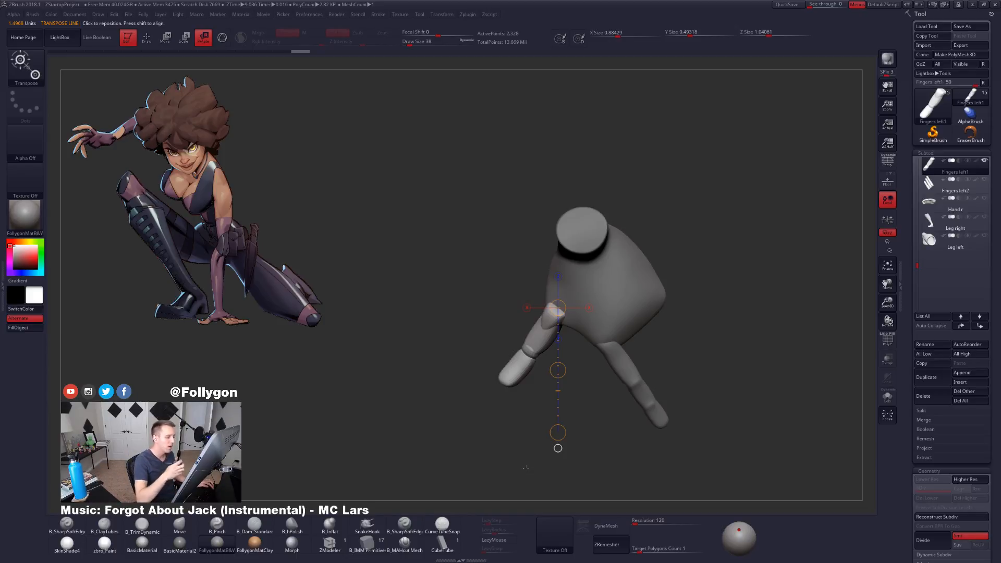
click(558, 432)
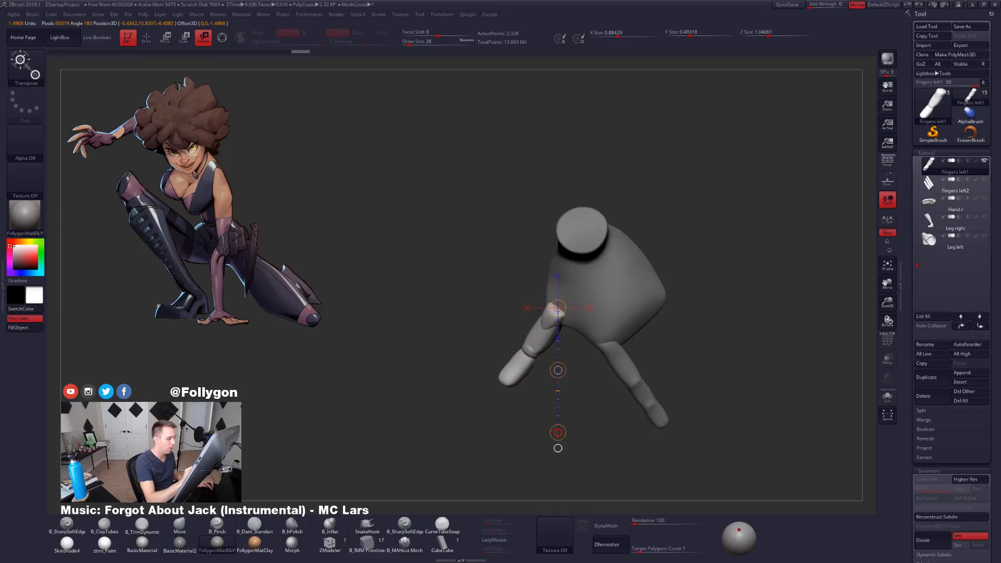
mouse_move(514, 370)
right_down()
mouse_move(544, 371)
mouse_move(529, 369)
mouse_move(592, 342)
mouse_move(597, 313)
right_up()
key(q)
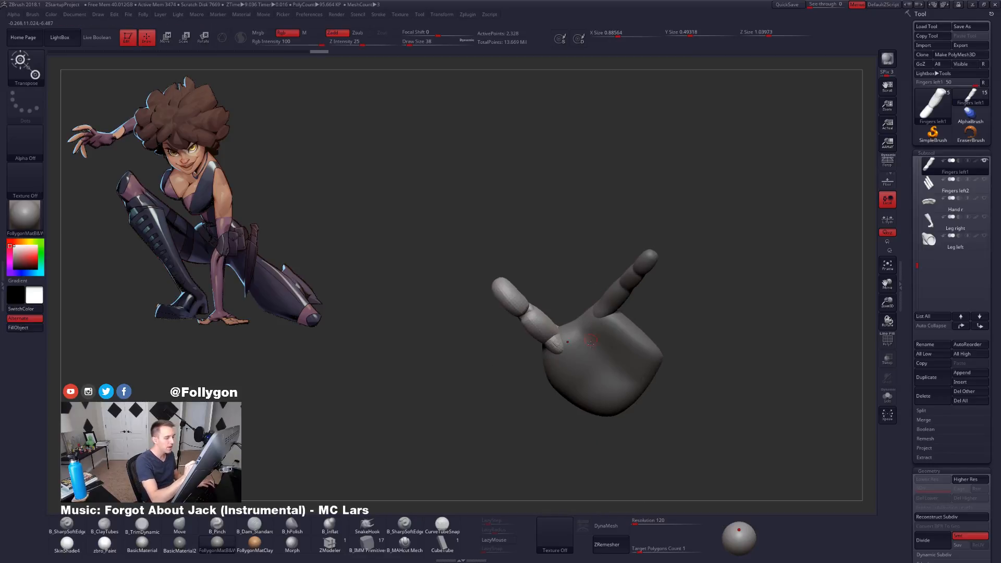
Step: Select the palm subtool and reshape its thumb side with the Move brush at draw size 292
alt+click(596, 362)
right_drag(596, 362, 570, 391)
key(w)
key(space)
drag(605, 340, 565, 345)
key(q)
key(space)
key(space)
right_drag(572, 354, 610, 340)
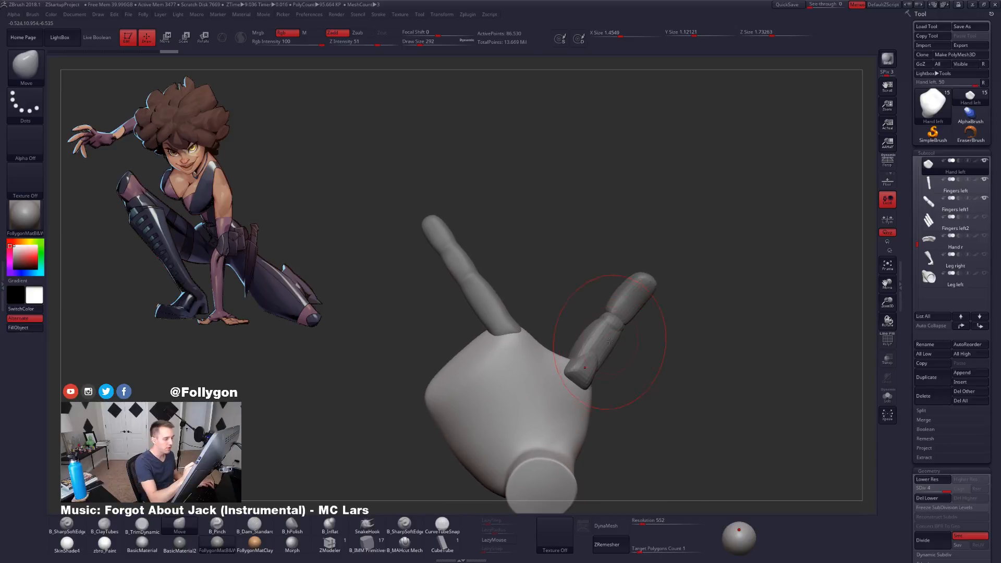
Step: Select the thumb subtool, apply Auto Groups to its segments and check the polygroups with the polyframe
alt+click(609, 337)
key(ctrl+space)
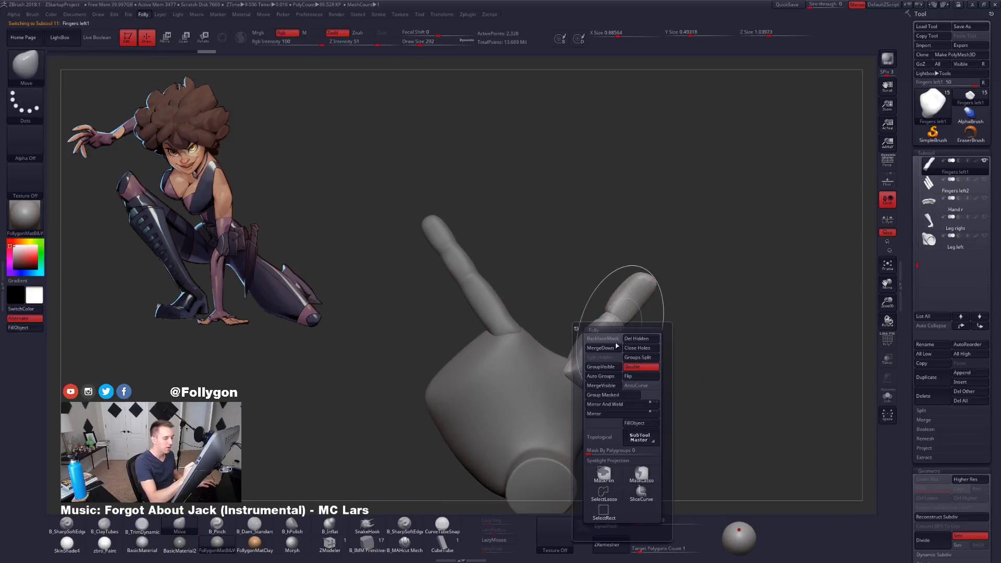
click(605, 373)
key(shift+f)
key(shift+f)
Step: Reshape the thumb base where it meets the palm using a smaller Move brush
right_drag(547, 366, 584, 352)
key(space)
drag(584, 352, 580, 352)
mouse_move(579, 344)
right_down()
mouse_move(602, 327)
mouse_move(567, 321)
right_up()
Step: Isolate a thumb segment by masking, reshape the thumb with the Move brush down to draw size 104, and clear the mask
key(w)
ctrl+click(563, 288)
key(q)
key(space)
drag(565, 321, 570, 322)
mouse_move(571, 321)
right_down()
mouse_move(603, 320)
mouse_move(563, 323)
mouse_move(589, 330)
mouse_move(579, 320)
mouse_move(589, 333)
mouse_move(587, 381)
right_up()
key(space)
drag(627, 329, 623, 329)
ctrl+click(673, 364)
Step: Set the DynaMesh resolution to 448, subdivide the thumb three times, and DynaMesh it without freezing subdivision levels
click(645, 522)
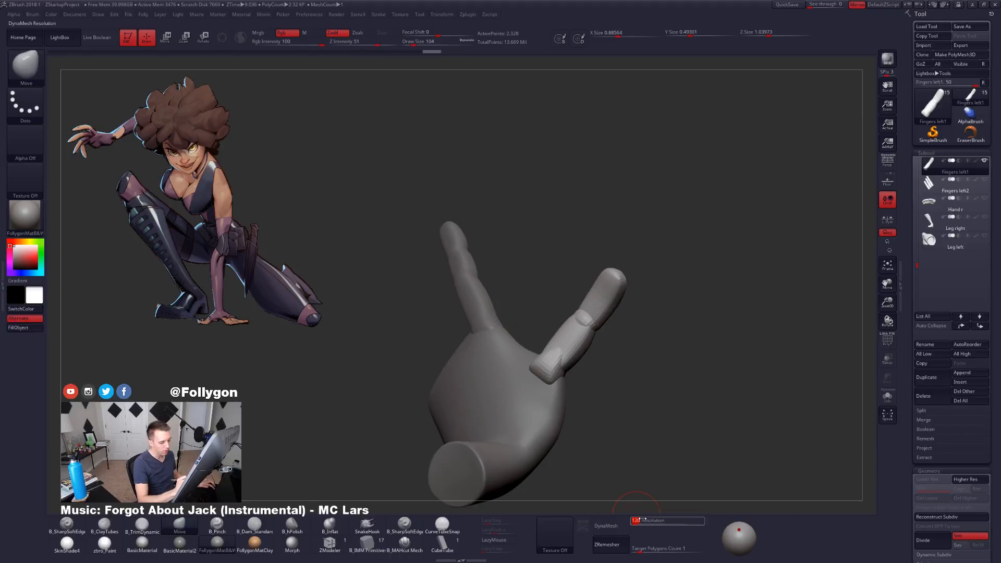
text(448)
key(Tab)
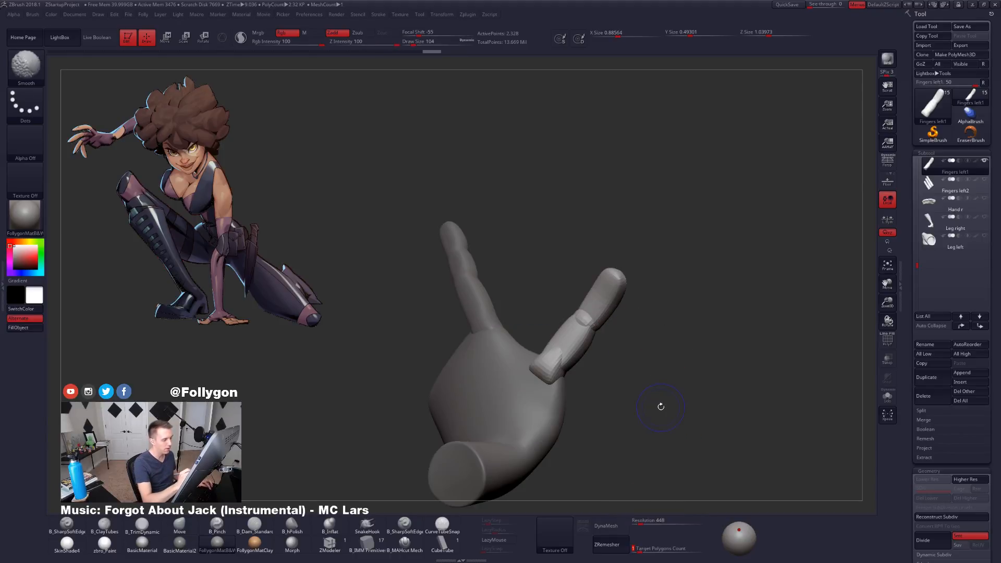
key(ctrl+d)
key(ctrl+d)
key(ctrl+d)
click(614, 525)
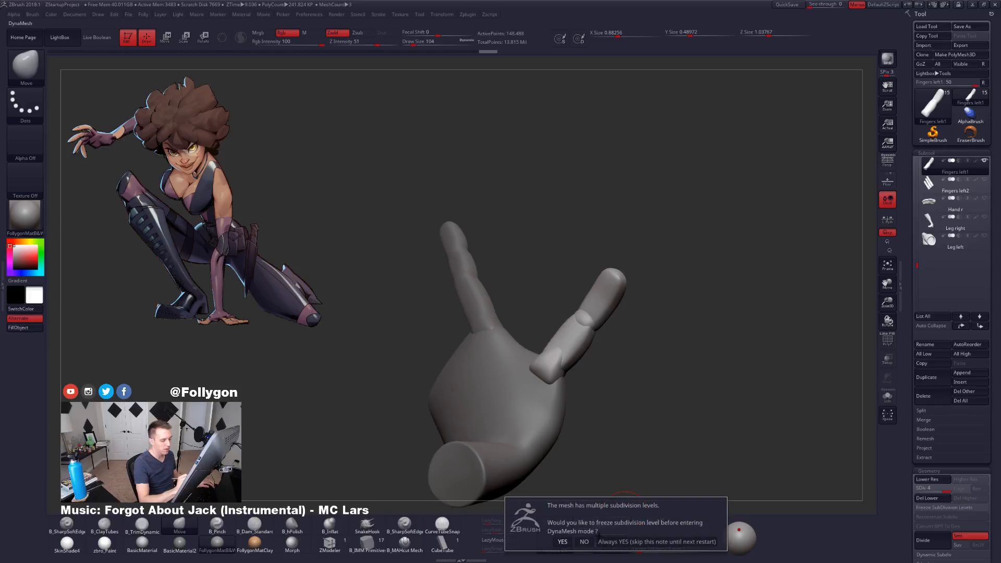
click(587, 540)
click(612, 525)
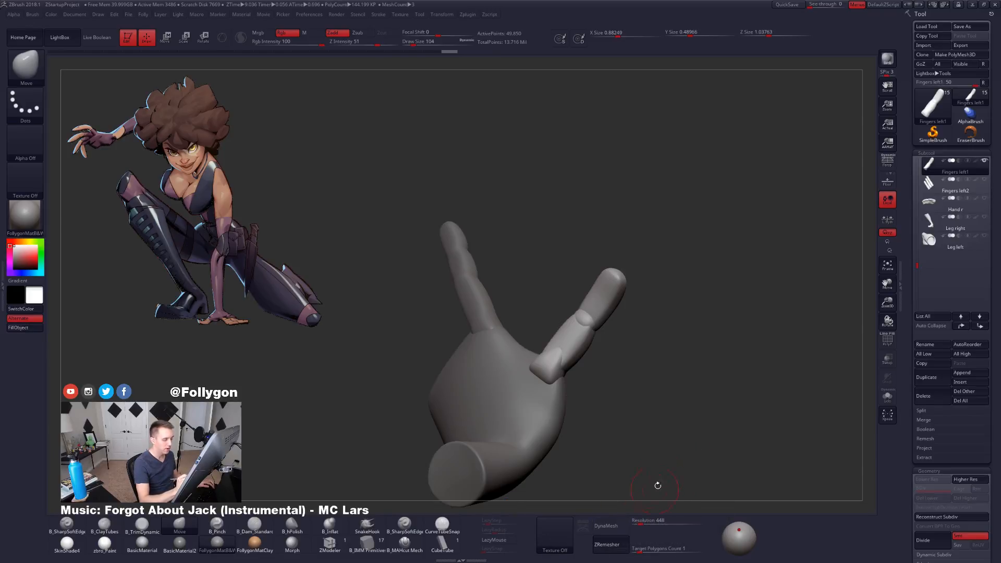
Step: Check the thumb's polyframe and smooth its middle joint and base with the Smooth brush
ctrl+right_drag(593, 338, 603, 353)
key(shift+f)
key(shift+f)
shift+drag(575, 323, 584, 312)
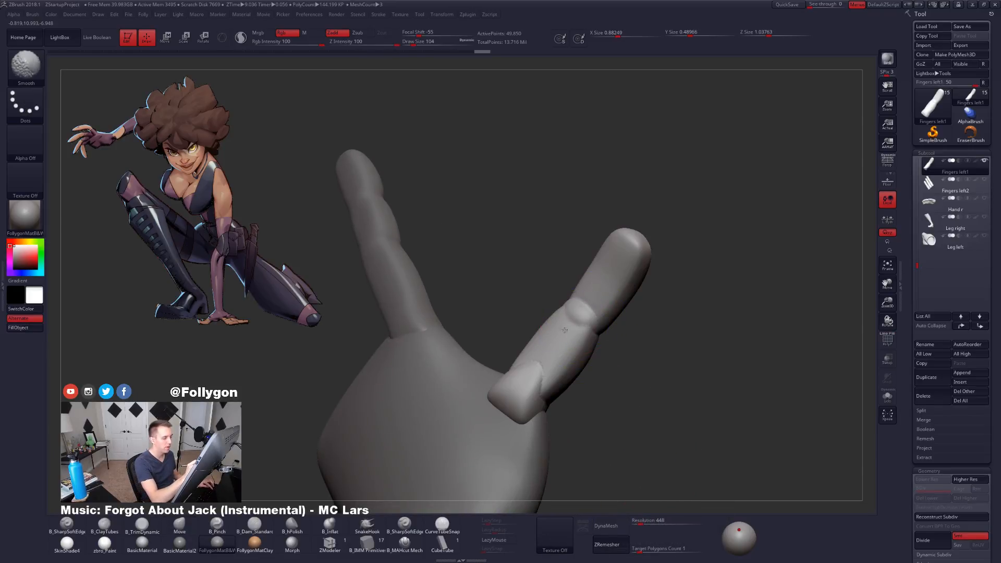
shift+drag(537, 368, 545, 385)
mouse_move(579, 343)
right_down()
mouse_move(550, 380)
mouse_move(556, 391)
right_up()
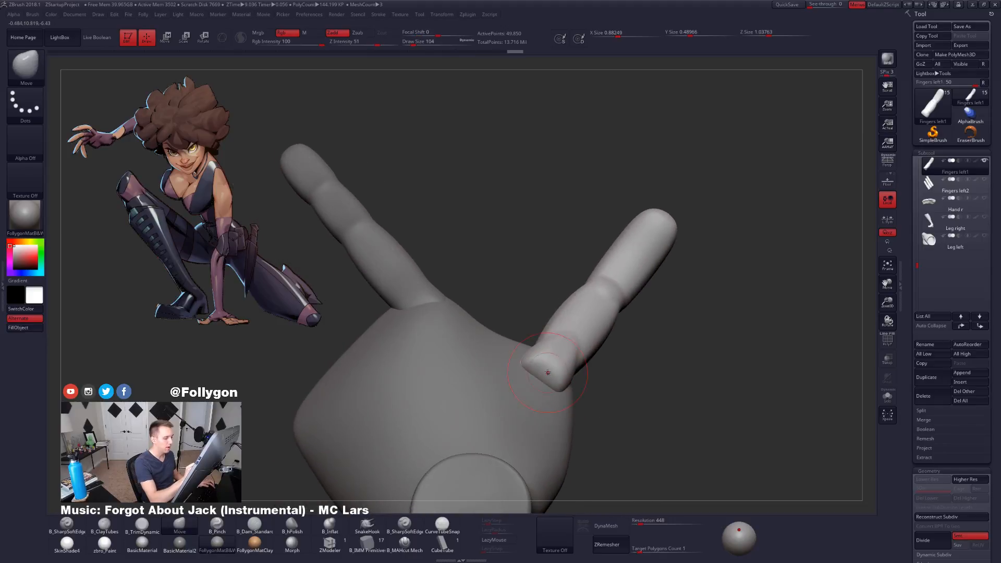
Step: Isolate the thumb subtool and flatten its base with the TrimDynamic brush at draw sizes 61 and 88
key(3)
key(space)
drag(580, 355, 575, 355)
right_drag(554, 368, 589, 373)
key(alt+s)
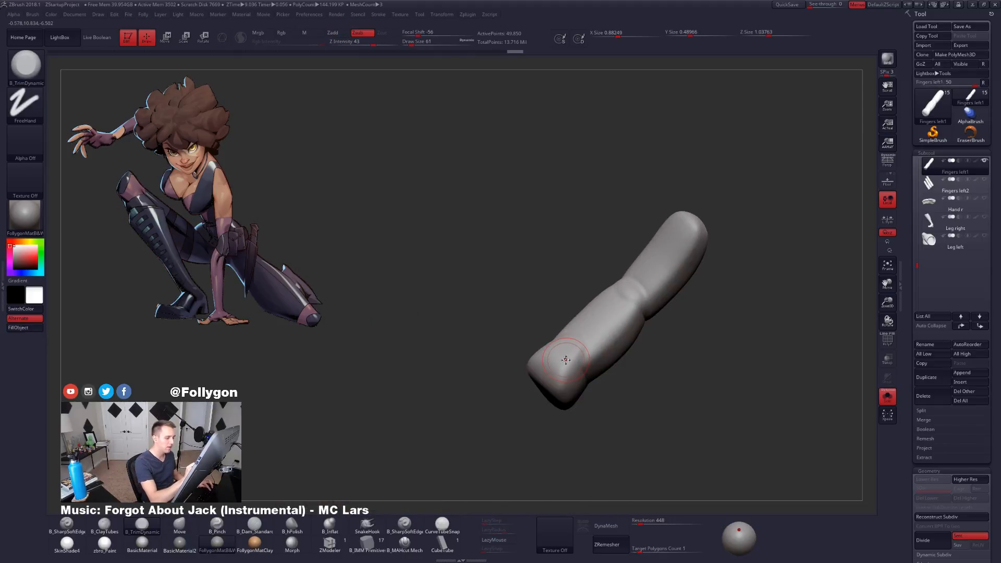
key(space)
drag(567, 356, 563, 371)
drag(560, 379, 557, 385)
mouse_move(558, 385)
right_down()
mouse_move(549, 341)
mouse_move(577, 339)
mouse_move(519, 399)
mouse_move(565, 358)
right_up()
right_drag(528, 408, 542, 408)
key(s)
key(shift+f)
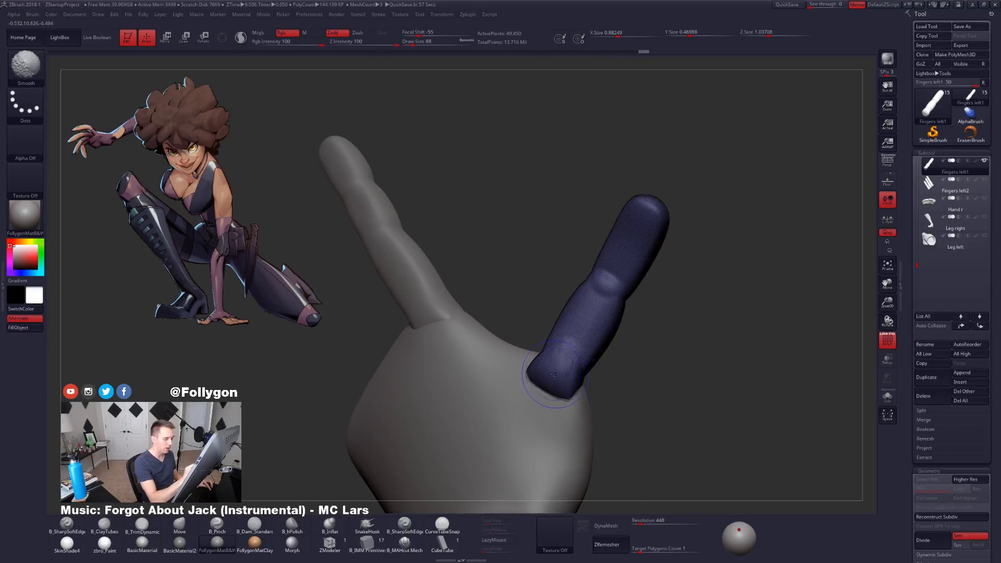
key(shift+f)
right_drag(556, 365, 527, 364)
key(s)
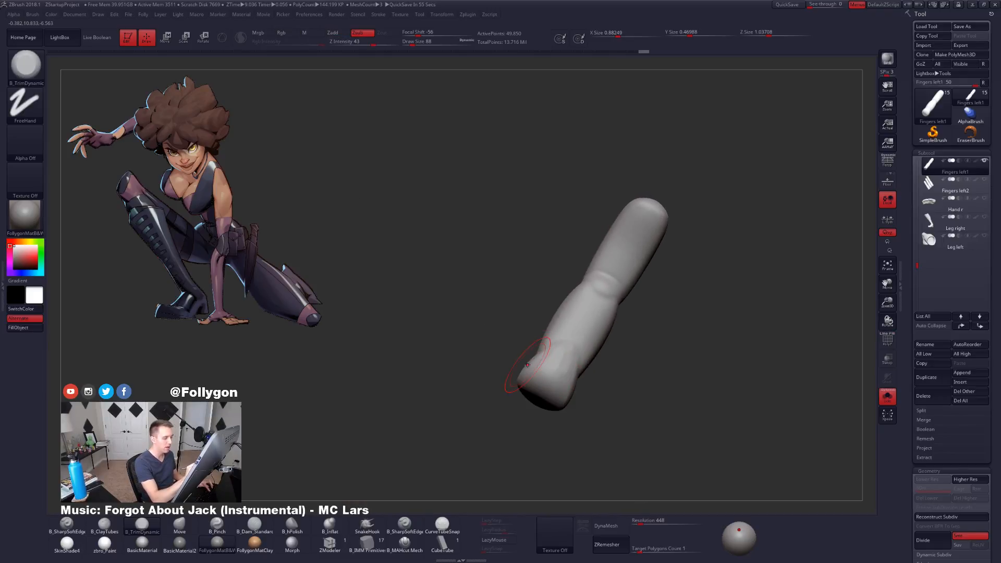
Step: Reshape the thumb base against the palm with the Move brush at draw size 150 and smaller
key(space)
key(b)
key(m)
key(v)
key(s)
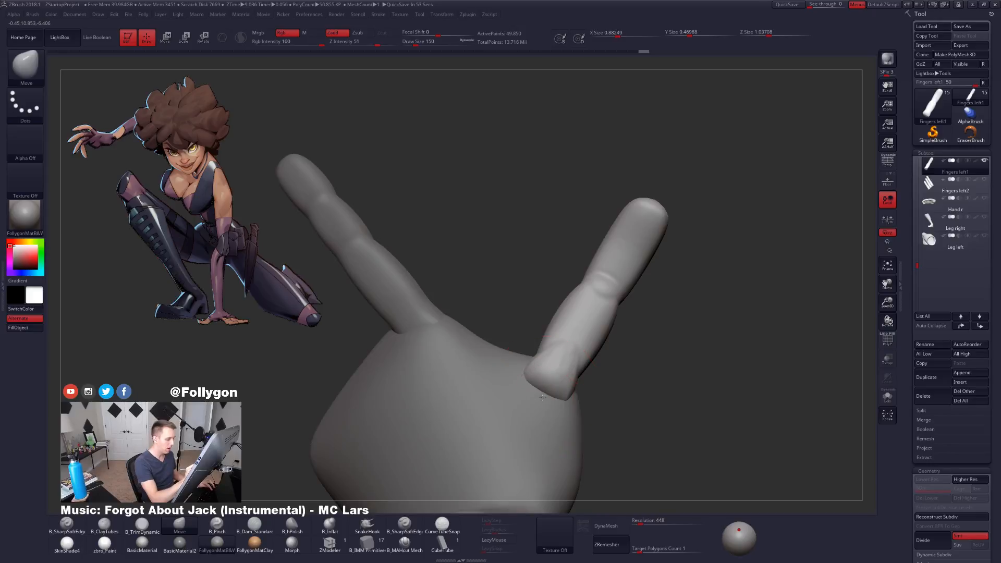
mouse_move(546, 405)
right_down()
mouse_move(558, 382)
mouse_move(599, 398)
mouse_move(615, 385)
mouse_move(648, 395)
mouse_move(615, 386)
mouse_move(588, 359)
right_up()
key(bracketleft)
key(bracketleft)
key(s)
Step: Flatten the planes of the thumb's base segment with the TrimDynamic brush at draw size 96
key(b)
key(t)
key(d)
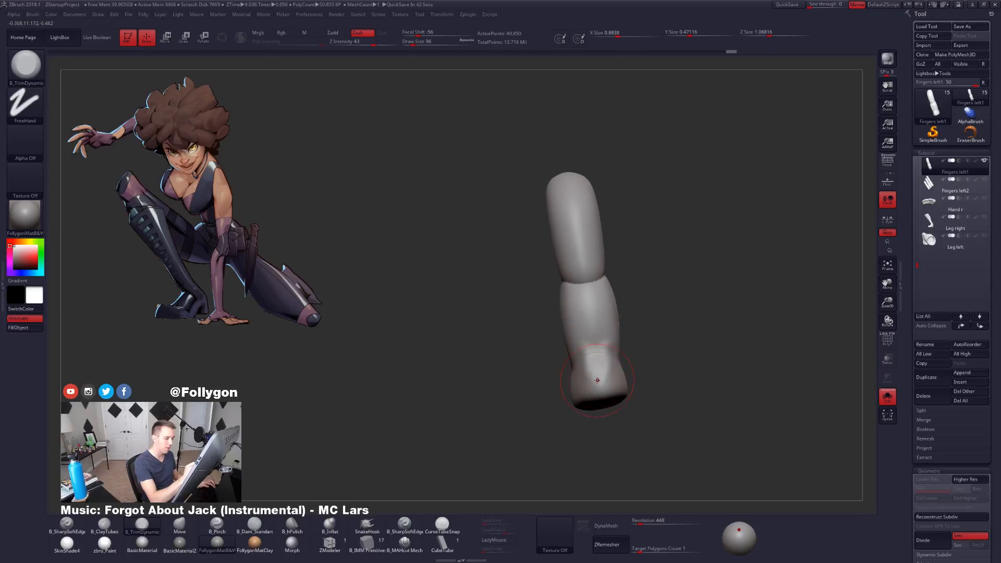
key(shift)
right_drag(579, 376, 597, 386)
Step: Adjust the thumb base where it overlaps the palm using the Move brush at draw size 170
key(s)
key(space)
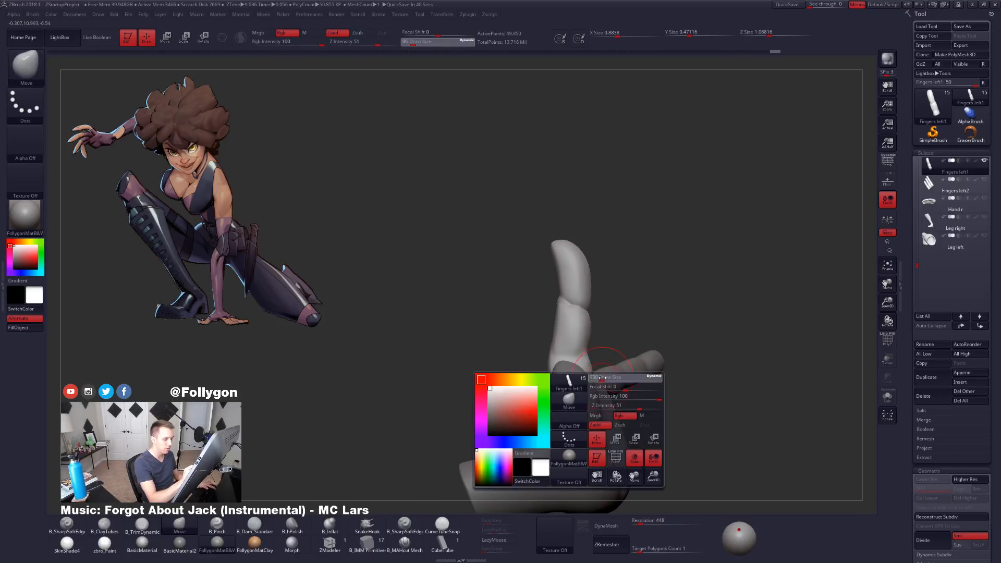
key(shift+f)
key(shift+f)
key(b)
key(m)
key(v)
mouse_move(576, 337)
ctrl+right_down()
mouse_move(608, 398)
mouse_move(620, 365)
ctrl+right_up()
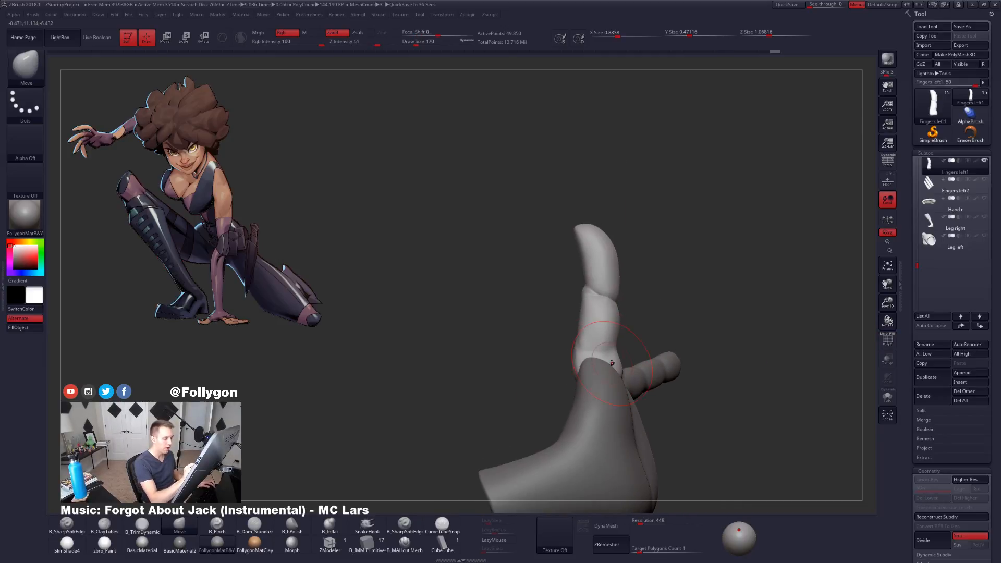
Step: Shift the whole thumb slightly on the palm with a Transpose Move line from its base
key(w)
drag(596, 349, 596, 439)
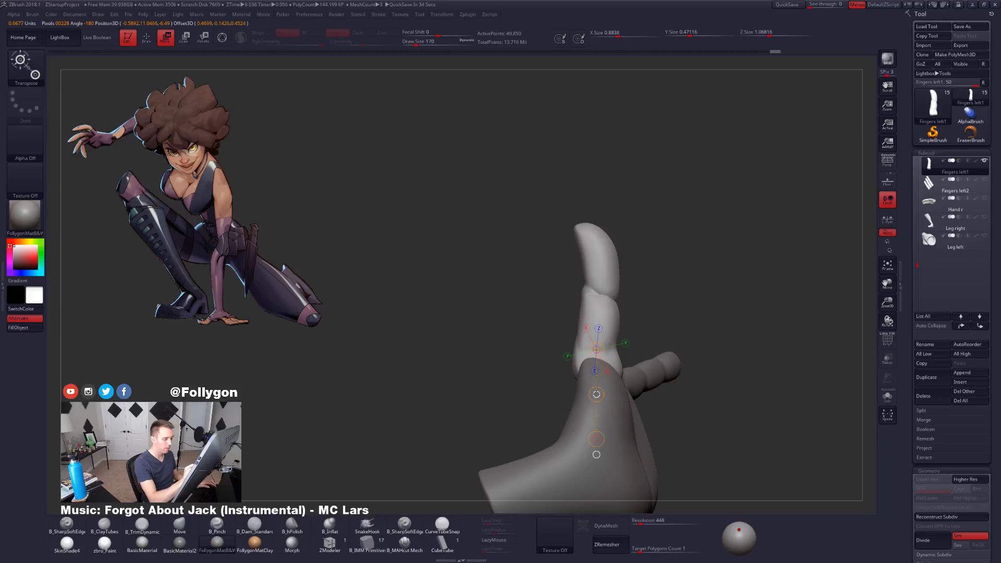
drag(596, 394, 599, 392)
key(q)
mouse_move(599, 392)
right_down()
mouse_move(613, 374)
mouse_move(669, 382)
right_up()
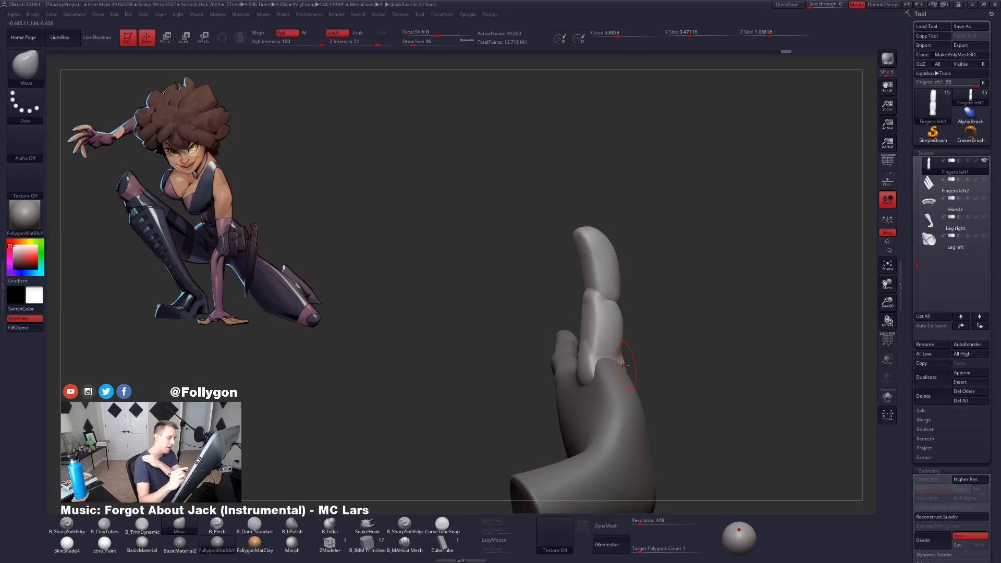
Step: Smooth both ends of the crease at the thumb's middle joint with the Smooth brush at draw size 61
right_drag(599, 330, 620, 304)
key(space)
shift+drag(604, 293, 632, 292)
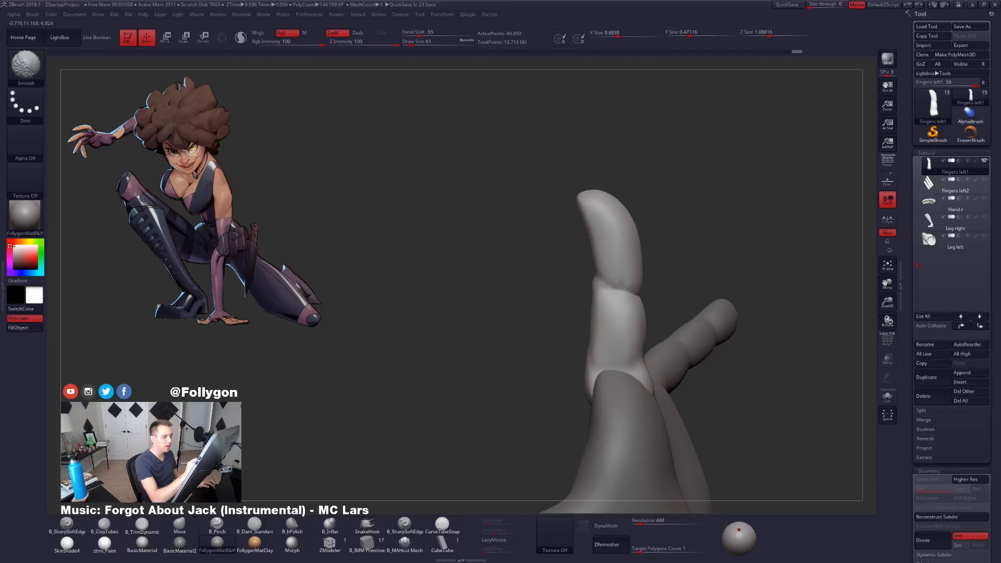
right_drag(589, 305, 623, 308)
shift+drag(647, 293, 666, 293)
mouse_move(638, 290)
right_down()
mouse_move(680, 287)
mouse_move(639, 366)
mouse_move(611, 352)
mouse_move(631, 344)
right_up()
Step: Slice the thumb across its middle joint with SliceCurve to split it into two polygroups
key(space)
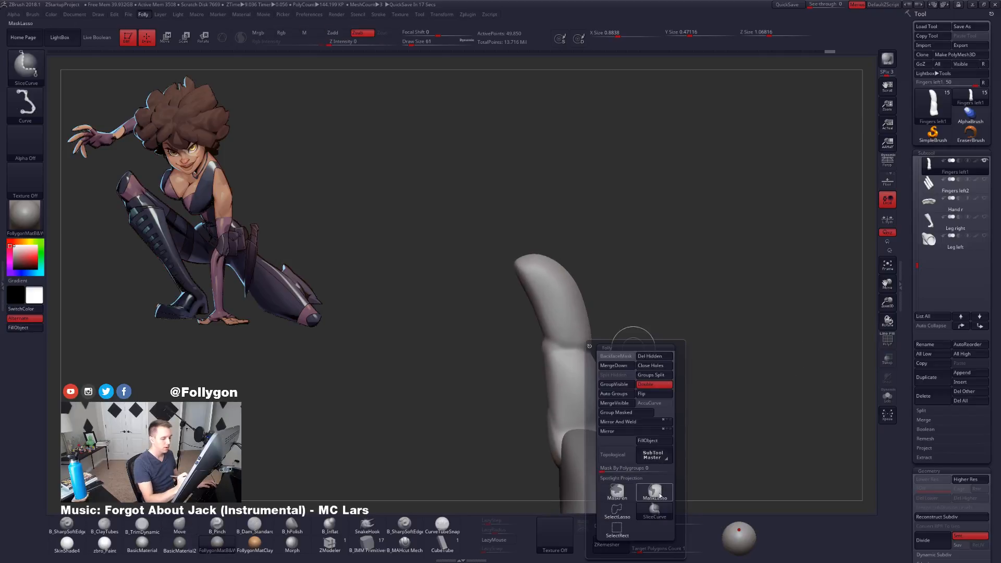
ctrl+shift+drag(513, 342, 644, 358)
mouse_move(645, 358)
right_down()
mouse_move(597, 415)
mouse_move(582, 389)
right_up()
key(shift+f)
Step: ZRemesh the thumb at a target polygon count of 0.1 with KeepGroups enabled, and inspect the topology with the polyframe
drag(640, 551, 631, 550)
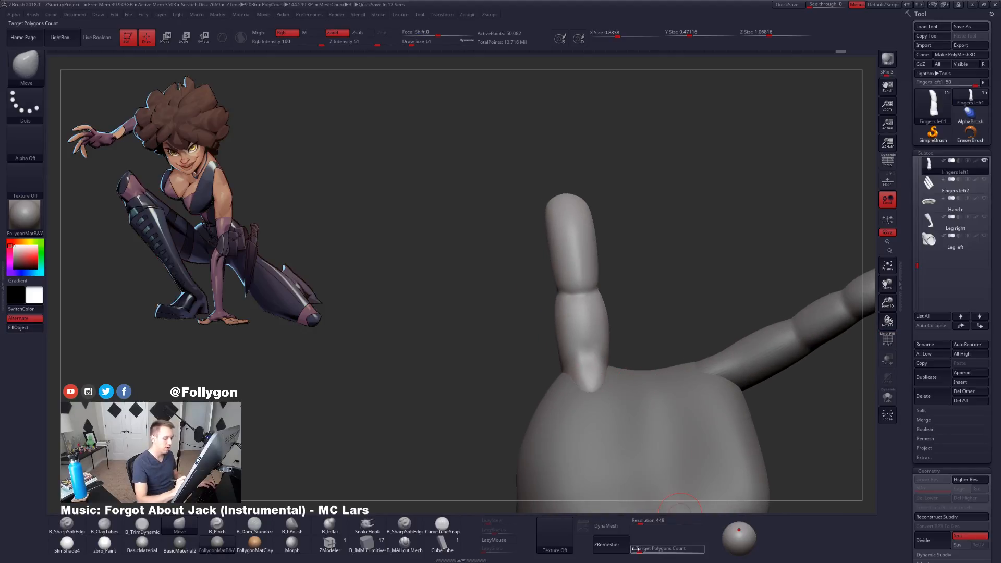
drag(915, 397, 918, 311)
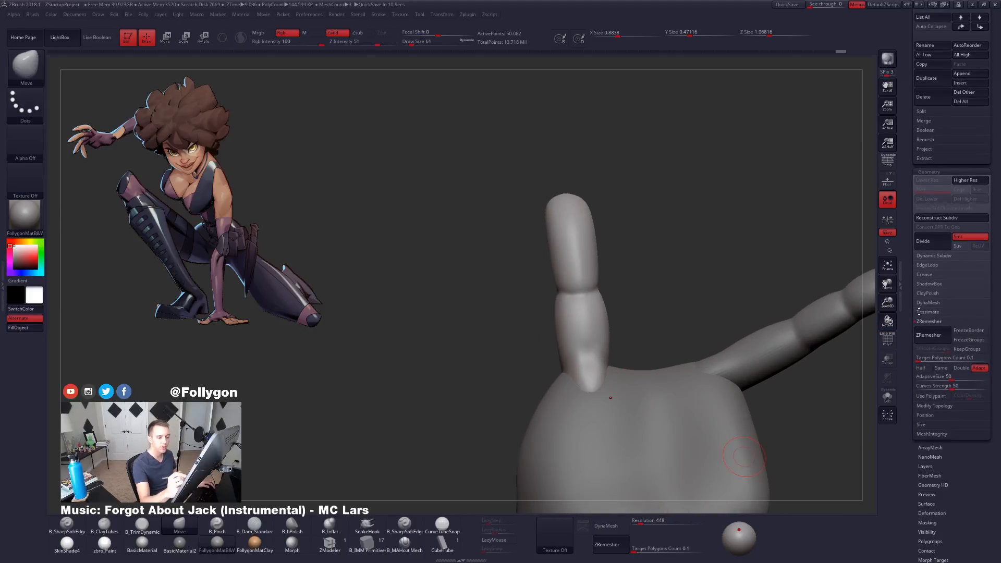
click(973, 348)
click(935, 338)
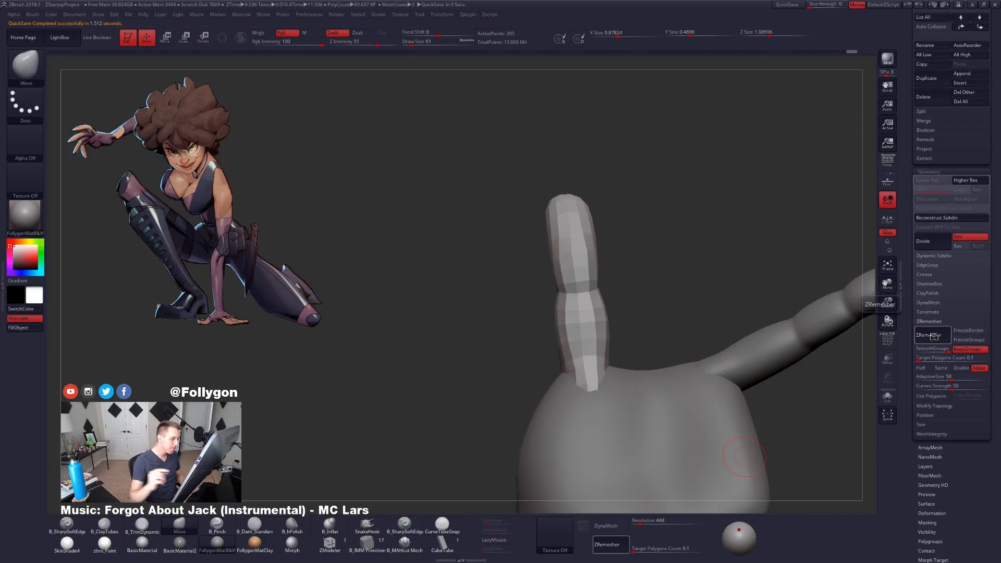
drag(920, 341, 919, 387)
key(shift+f)
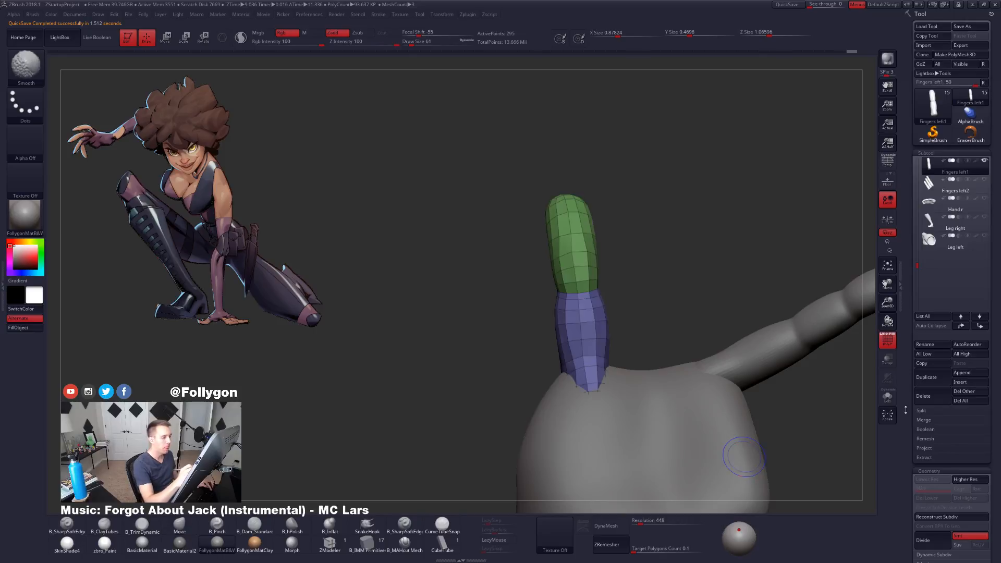
drag(730, 365, 642, 316)
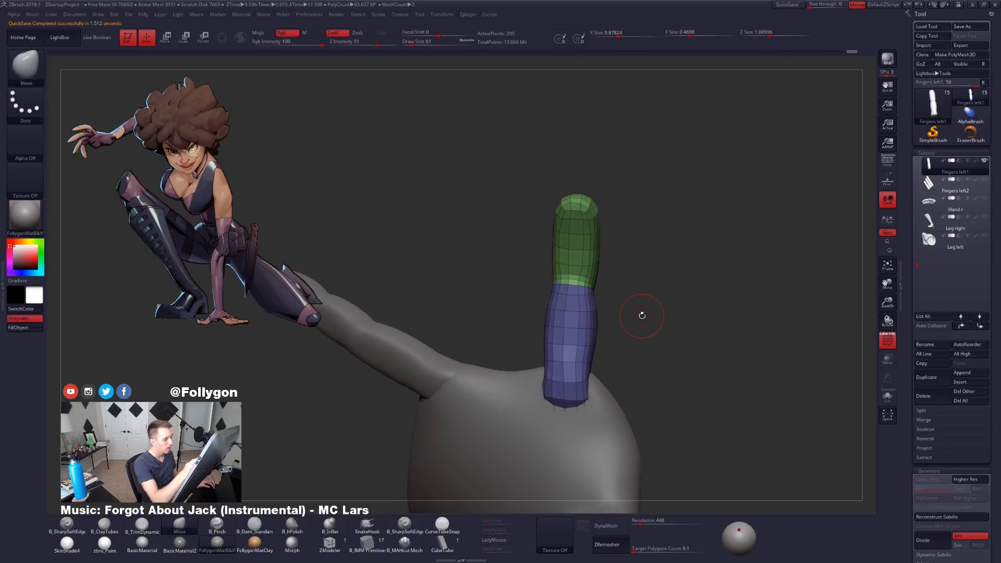
mouse_move(686, 433)
mouse_down()
mouse_move(661, 451)
mouse_move(665, 426)
mouse_up()
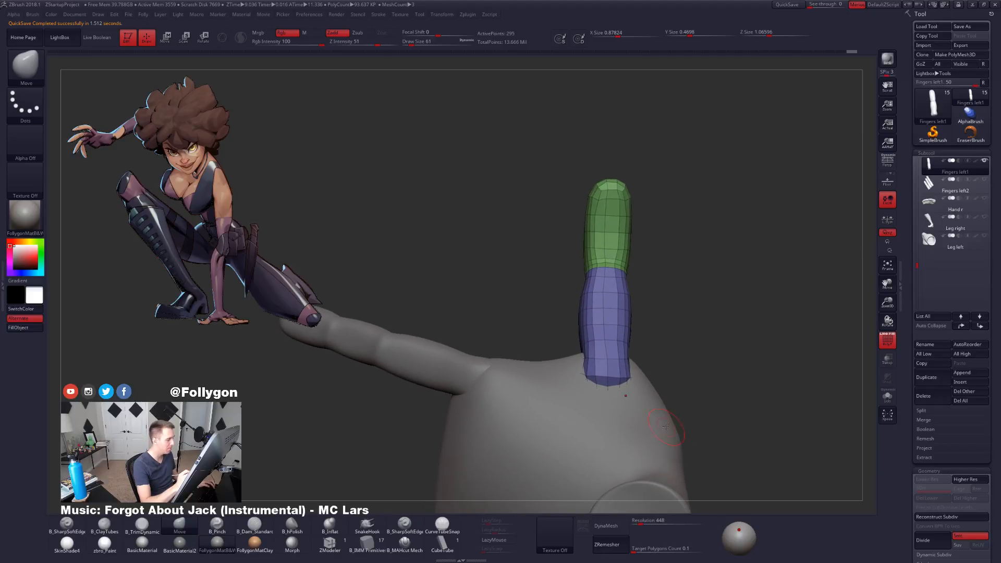
Step: Reshape the low-poly thumb's base with the Move brush at draw sizes 121 and 96, and isolate the thumb
key(space)
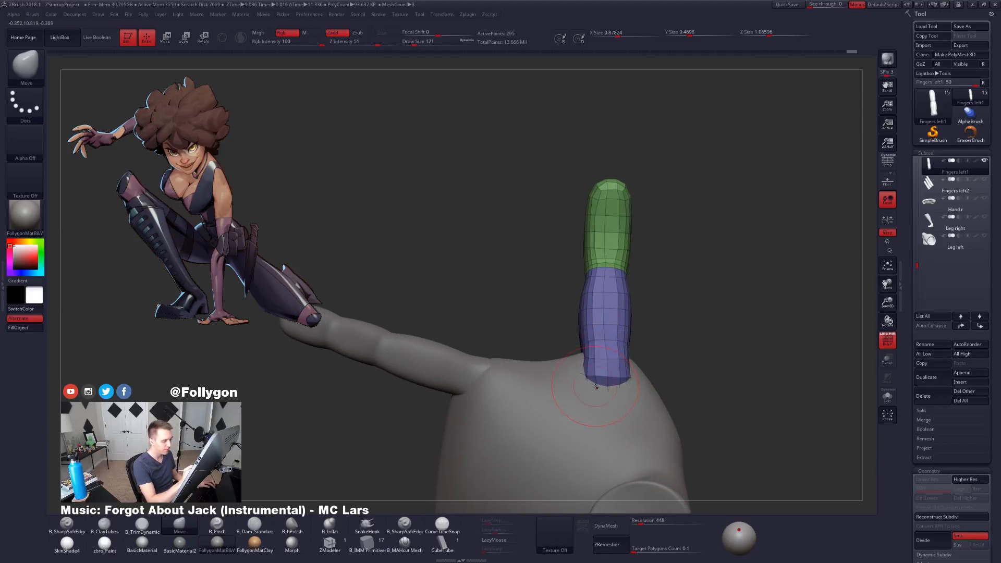
drag(615, 383, 617, 402)
key(shift+f)
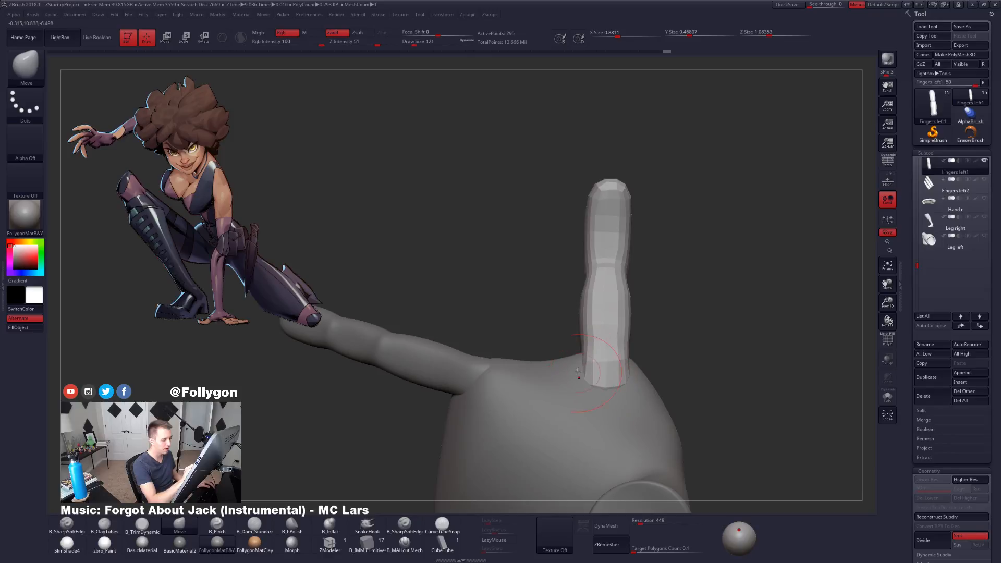
mouse_move(745, 373)
mouse_down()
mouse_move(608, 390)
mouse_move(660, 385)
mouse_up()
key(space)
drag(579, 383, 643, 375)
key(alt+s)
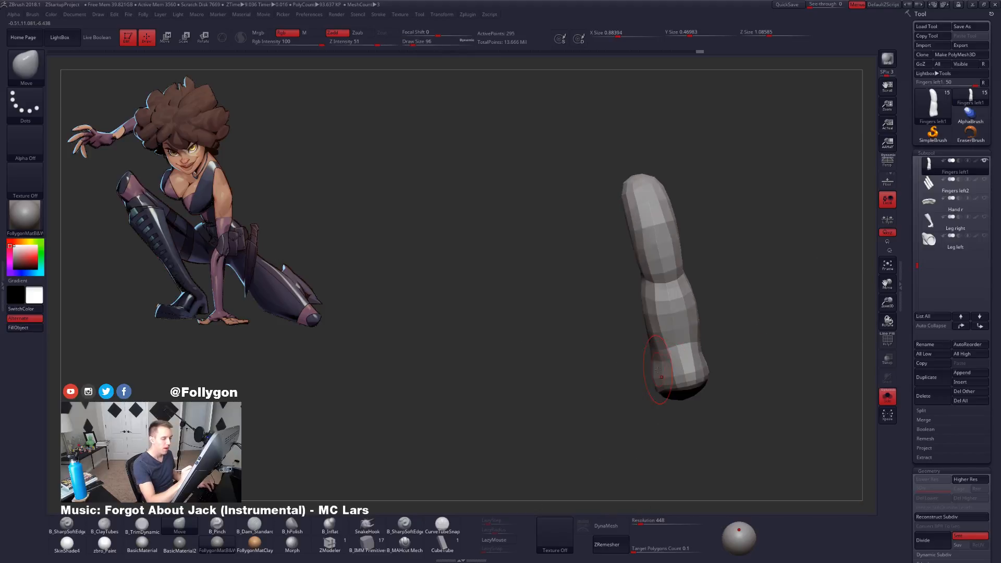
Step: Subdivide the remeshed thumb three times
drag(735, 370, 686, 360)
key(ctrl+d)
key(ctrl+d)
key(ctrl+d)
mouse_move(594, 367)
mouse_down()
mouse_move(646, 378)
mouse_move(639, 367)
mouse_up()
Step: Build up volume on the thumb's lower segment with the ClayTubes brush at draw size 96
key(2)
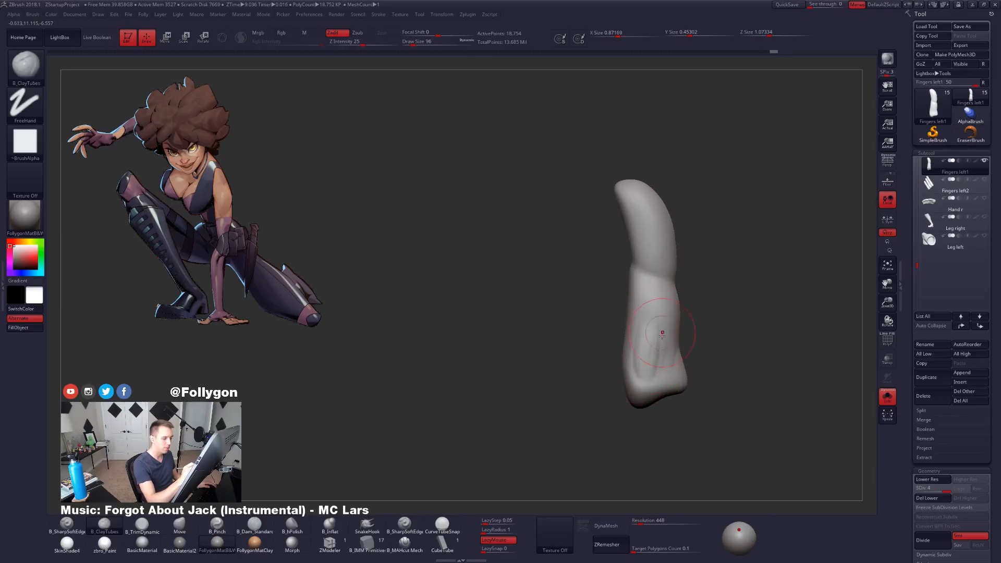
drag(662, 334, 640, 392)
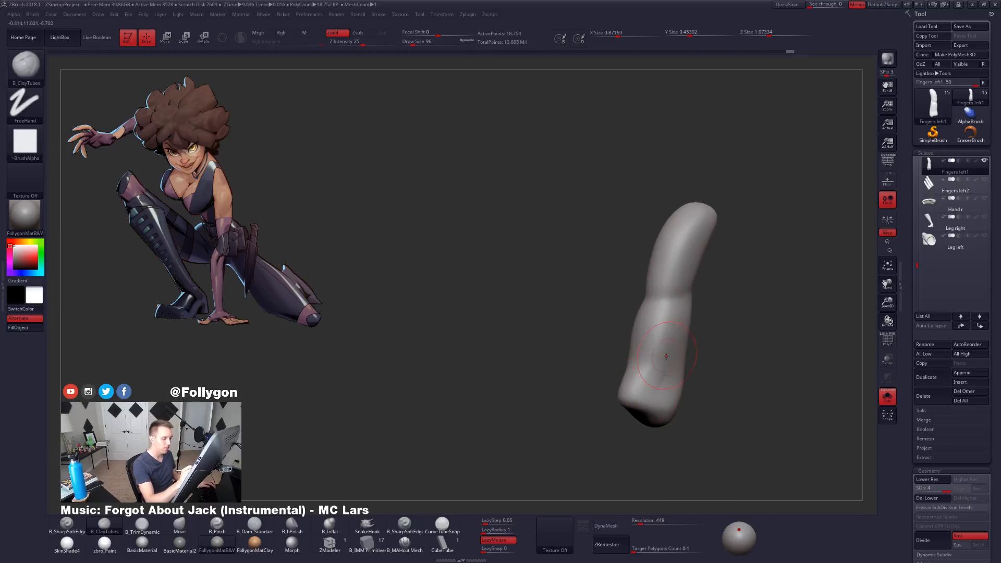
drag(665, 356, 663, 388)
Step: Flatten the built-up planes on the thumb's lower segment with the TrimDynamic brush at draw sizes 67 and 74
key(b)
key(t)
key(d)
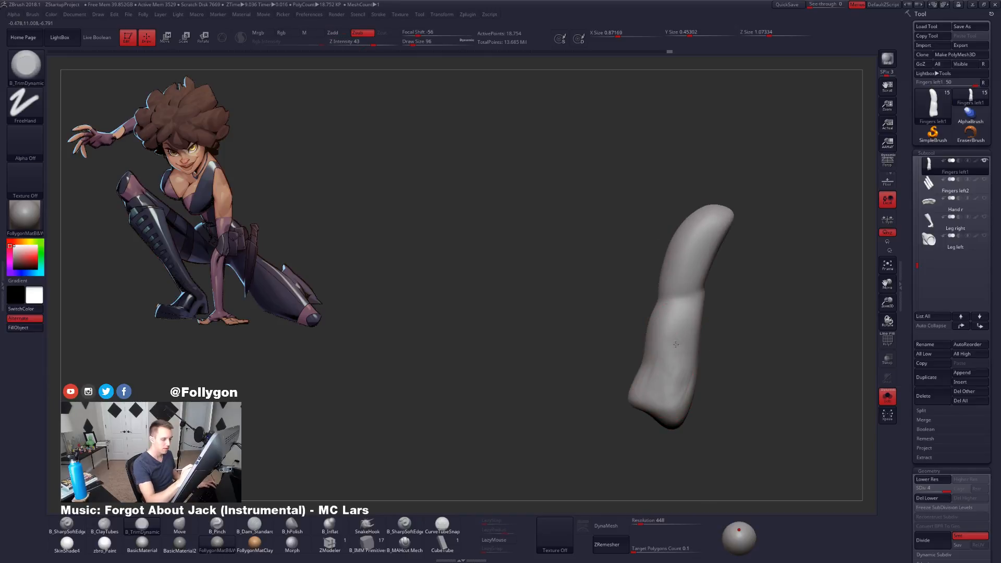
right_drag(675, 344, 683, 348)
key(space)
drag(672, 395, 670, 395)
right_drag(674, 400, 648, 398)
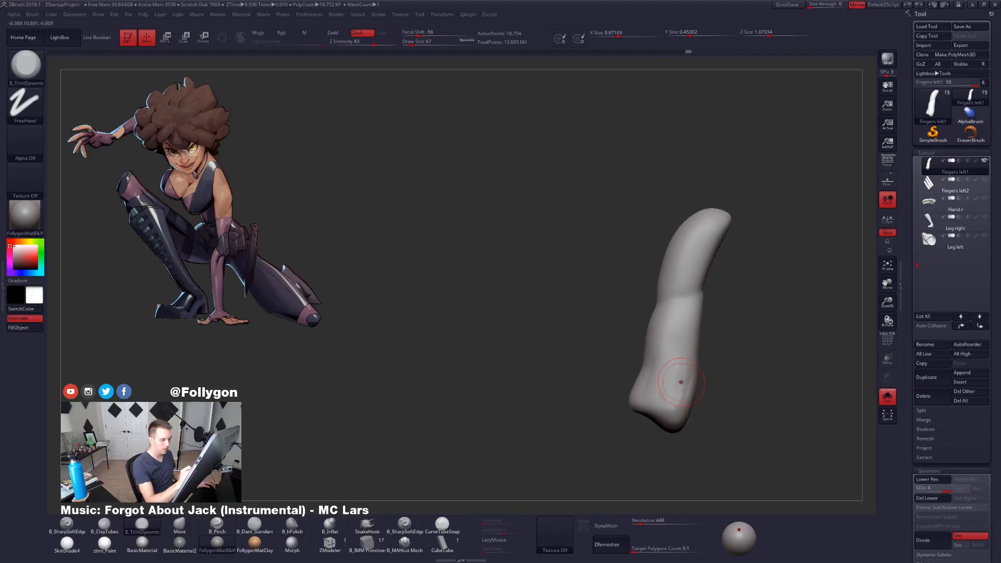
key(space)
drag(675, 379, 678, 379)
mouse_move(669, 397)
right_down()
mouse_move(680, 347)
mouse_move(651, 396)
right_up()
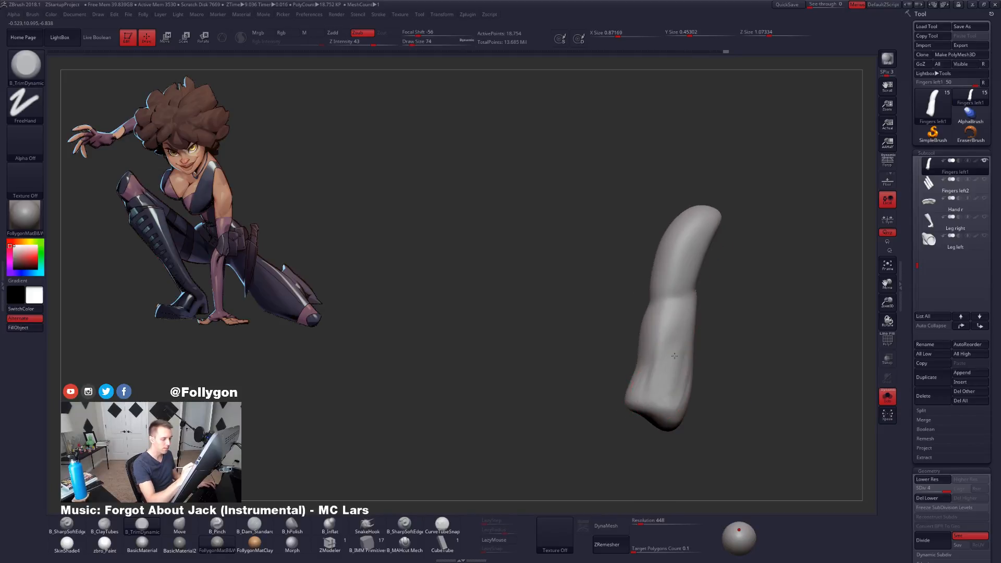
Step: Smooth the thumb's lower segment up toward the middle joint
mouse_move(674, 355)
right_down()
mouse_move(722, 401)
mouse_move(607, 378)
mouse_move(622, 364)
mouse_move(655, 369)
mouse_move(627, 378)
mouse_move(601, 364)
right_up()
key(shift)
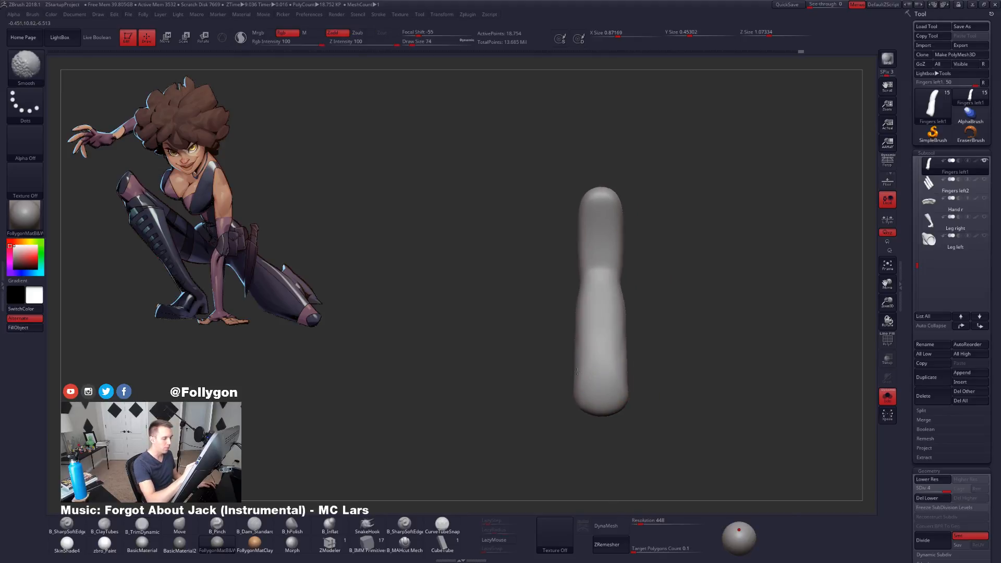
shift+drag(615, 366, 603, 333)
alt+right_drag(630, 399, 643, 432)
Step: Try to reshape the side of the thumb's middle joint with the Move brush at draw size 67
key(b)
key(m)
key(v)
key(space)
drag(606, 310, 589, 315)
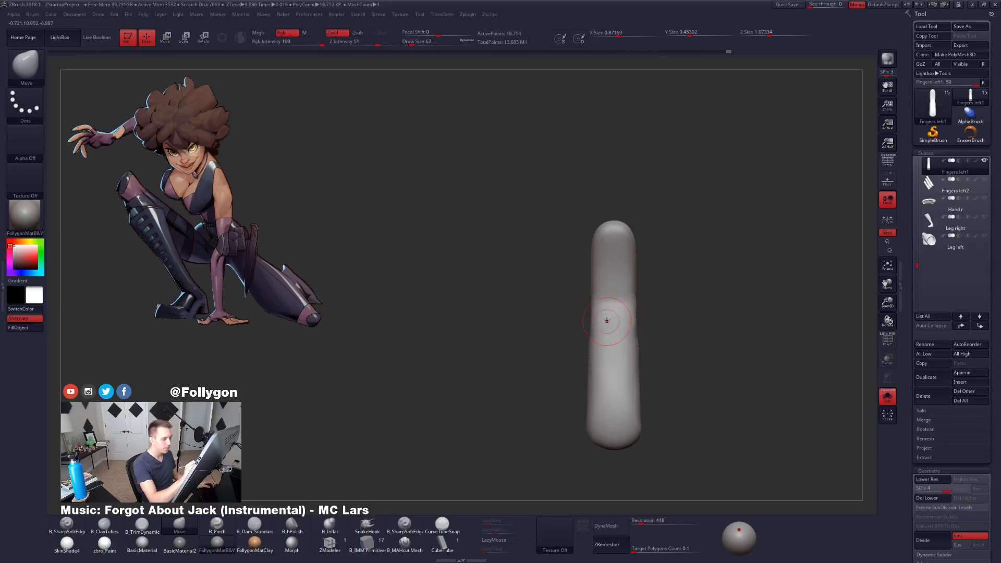
key(ctrl+z)
key(ctrl+z)
Step: Enable AccuCurve and pull the sides of the thumb's middle joint into sharper points with the Move brush at draw size 96
key(space)
drag(641, 322, 646, 321)
key(ctrl+shift+f)
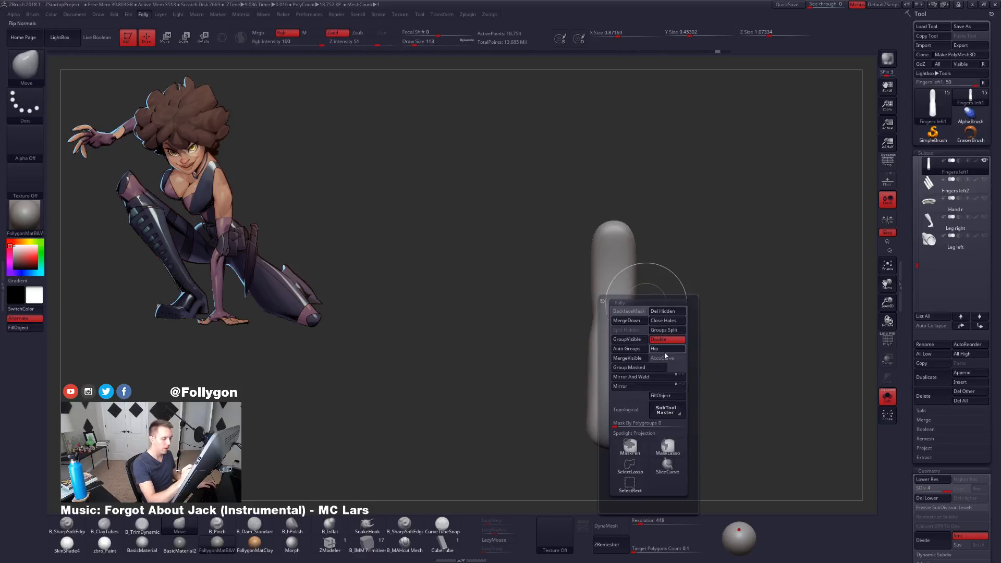
alt+drag(729, 277, 735, 313)
key(space)
drag(596, 315, 590, 315)
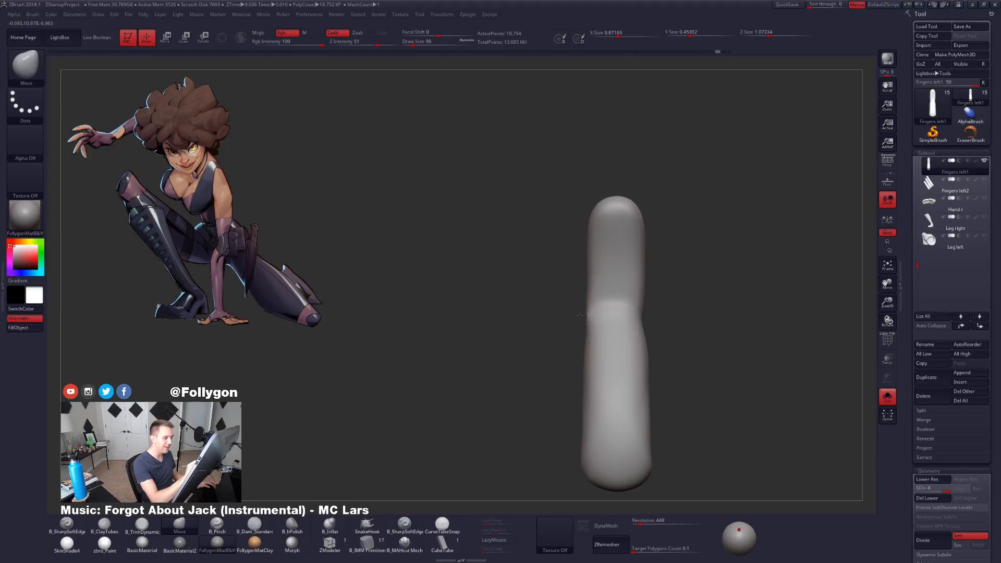
shift+drag(637, 316, 653, 315)
Step: Turn off AccuCurve and reshape the thumb's middle joint with the Move brush at draw size 113
key(ctrl+space)
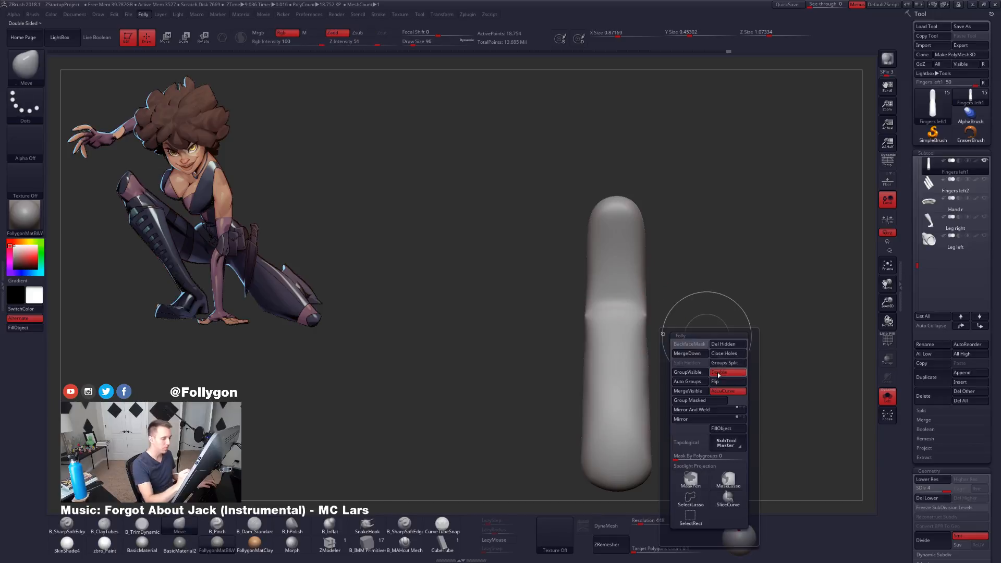
click(722, 390)
key(space)
drag(632, 317, 624, 317)
mouse_move(690, 342)
mouse_down()
mouse_move(635, 345)
mouse_move(652, 338)
mouse_move(627, 329)
mouse_up()
key(space)
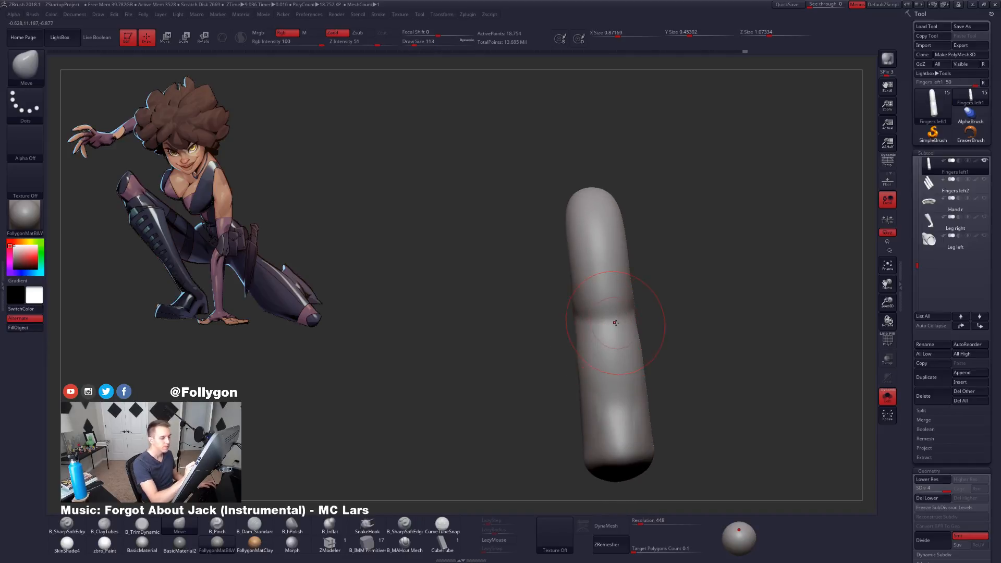
key(space)
drag(616, 320, 611, 320)
alt+drag(671, 425, 676, 375)
Step: Raise the thumb to subdivision level 5 and build up volume at its base end with the ClayTubes brush at draw size 81
key(d)
key(shift)
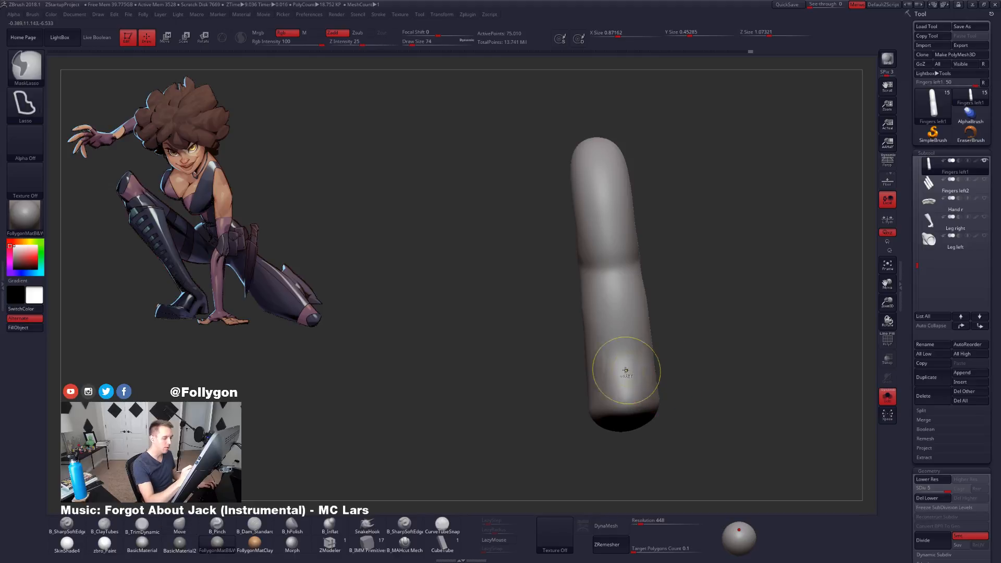
key(b)
key(m)
key(v)
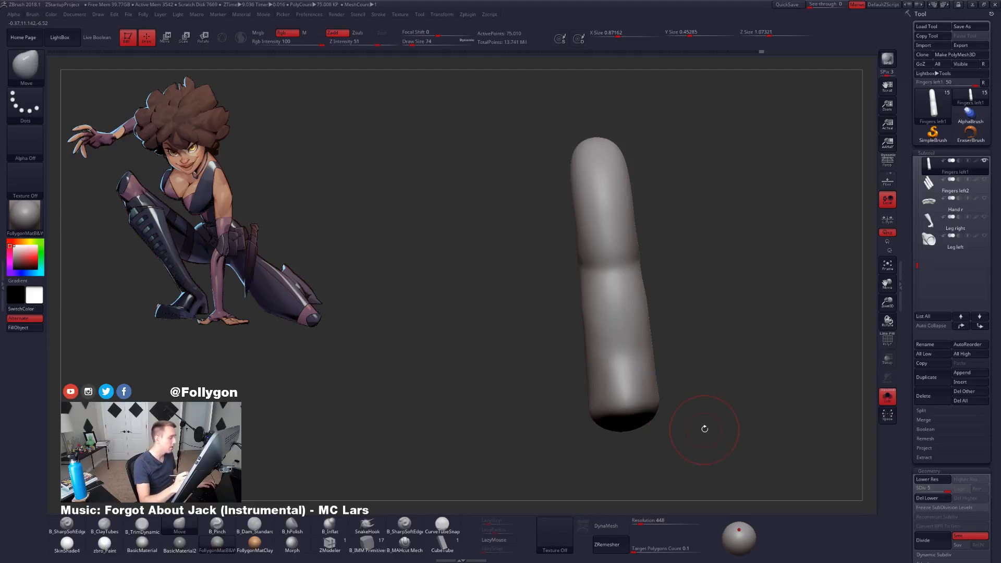
mouse_move(704, 426)
mouse_down()
mouse_move(667, 447)
mouse_move(630, 419)
mouse_move(626, 342)
mouse_move(612, 373)
mouse_up()
key(b)
key(c)
key(t)
drag(688, 378, 668, 379)
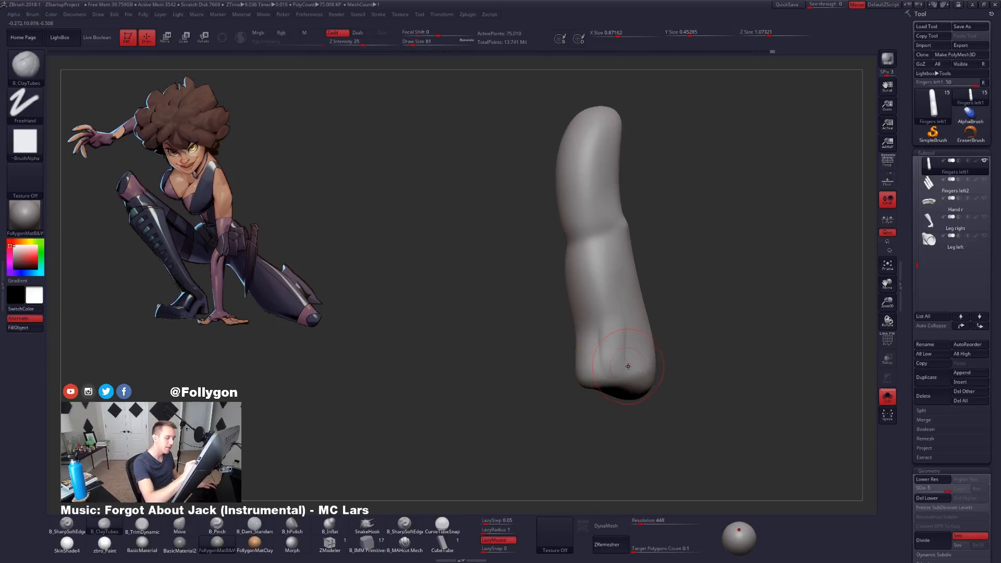
Step: Flatten the thumb's lower segment with the TrimDynamic brush at draw size 81 and smooth the trimmed area
key(b)
key(t)
key(d)
drag(617, 305, 634, 360)
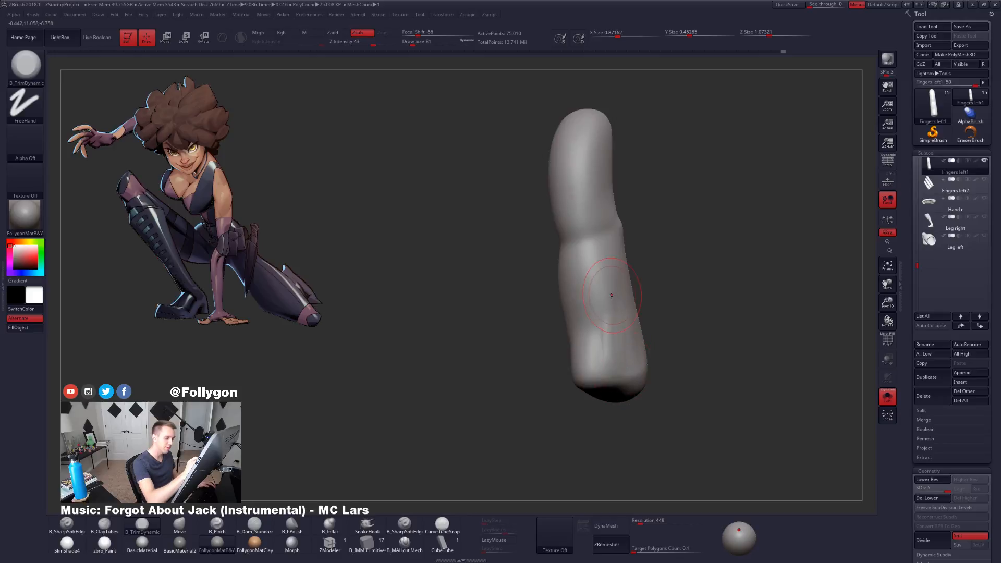
shift+drag(611, 295, 607, 351)
mouse_move(670, 346)
mouse_down()
mouse_move(641, 345)
mouse_move(677, 348)
mouse_up()
mouse_move(604, 360)
shift+mouse_down()
mouse_move(609, 339)
mouse_move(596, 342)
shift+mouse_up()
mouse_move(596, 342)
right_down()
mouse_move(614, 331)
mouse_move(594, 357)
mouse_move(625, 355)
mouse_move(612, 382)
mouse_move(547, 353)
right_up()
Step: Show the whole hand, lower the thumb to subdivision level 3 and reshape its base against the palm with the Move brush at draw size 161
key(alt+s)
key(shift+d)
key(shift+d)
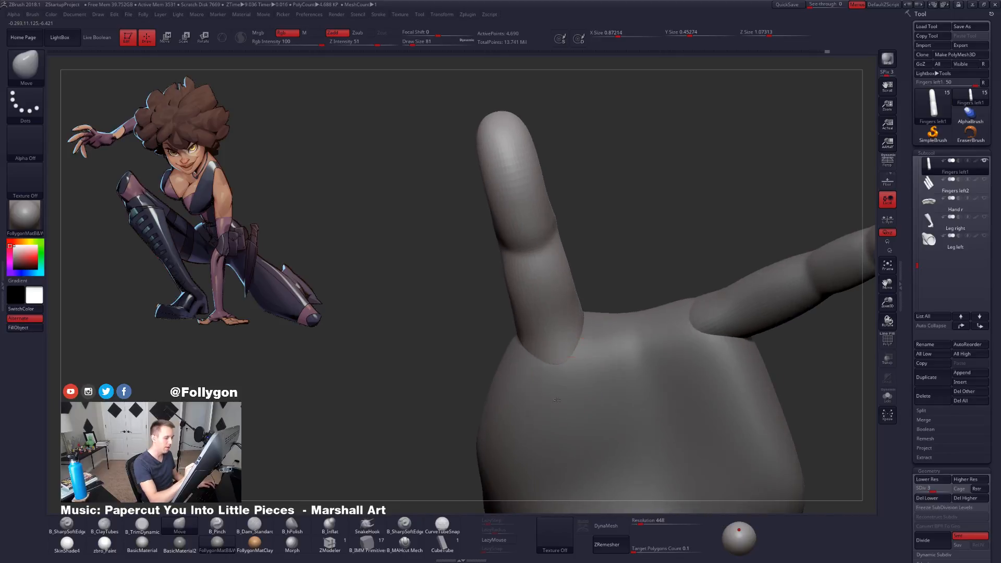
mouse_move(550, 308)
right_down()
mouse_move(613, 333)
mouse_move(574, 355)
mouse_move(561, 383)
right_up()
key(space)
drag(582, 365, 587, 364)
right_drag(587, 361, 578, 362)
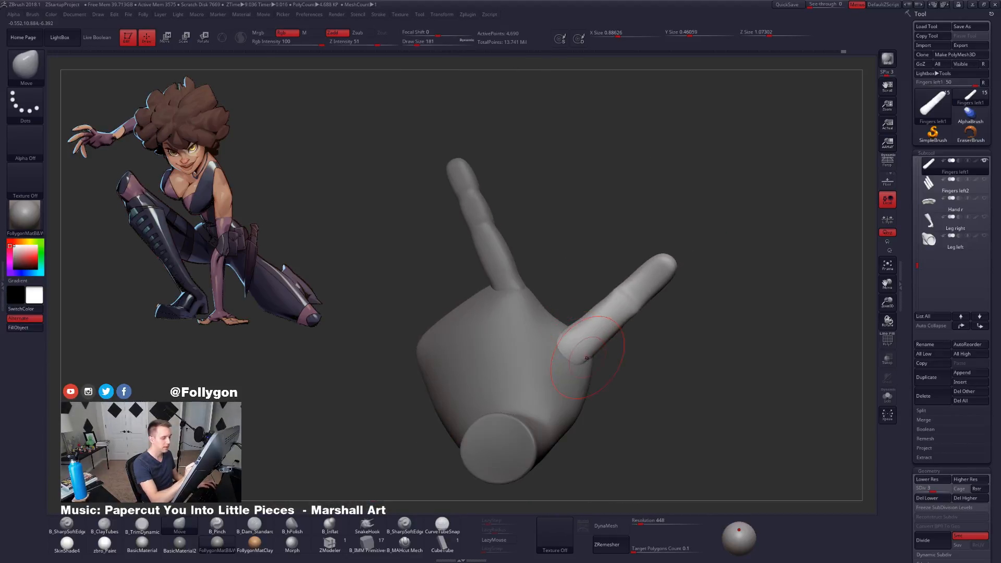
Step: Refine the thumb's base segment with the Move brush at draw size 150 and preview the form at subdivision level 5
key(space)
drag(582, 325, 588, 325)
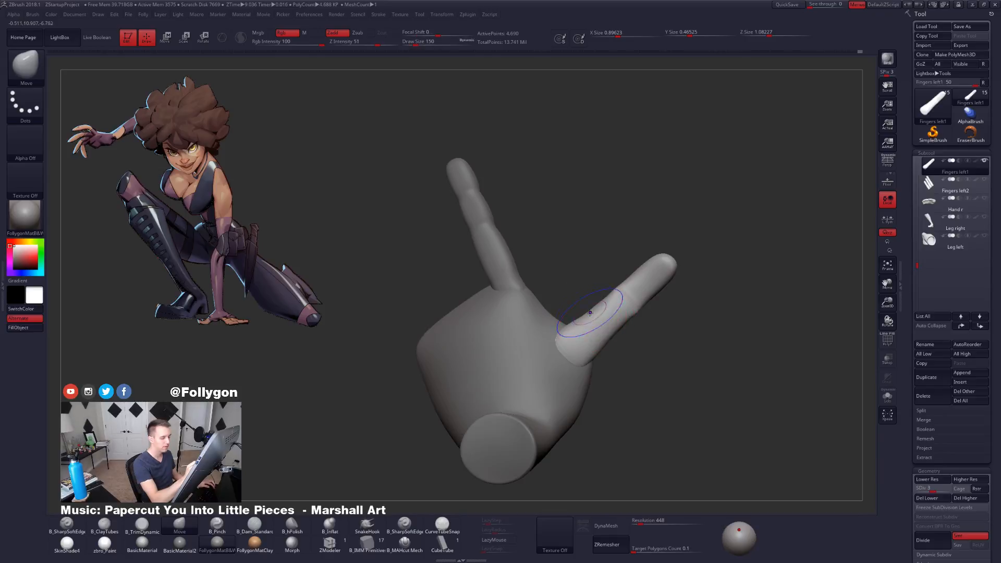
key(shift+d)
mouse_move(593, 322)
right_down()
mouse_move(604, 335)
mouse_move(595, 360)
mouse_move(610, 362)
mouse_move(591, 415)
mouse_move(615, 420)
mouse_move(623, 402)
right_up()
key(d)
key(d)
key(d)
Step: Lower the thumb to subdivision level 1, isolate it and mask its base segment with a blurred mask edge
key(shift+d)
key(shift+d)
key(shift+d)
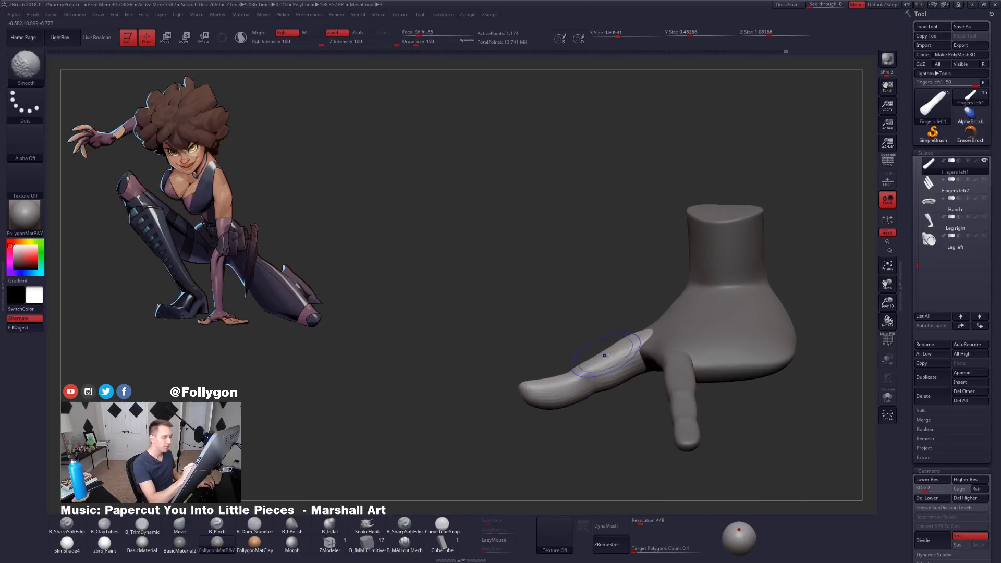
key(shift+d)
right_drag(607, 356, 619, 409)
ctrl+drag(630, 386, 776, 319)
key(alt+s)
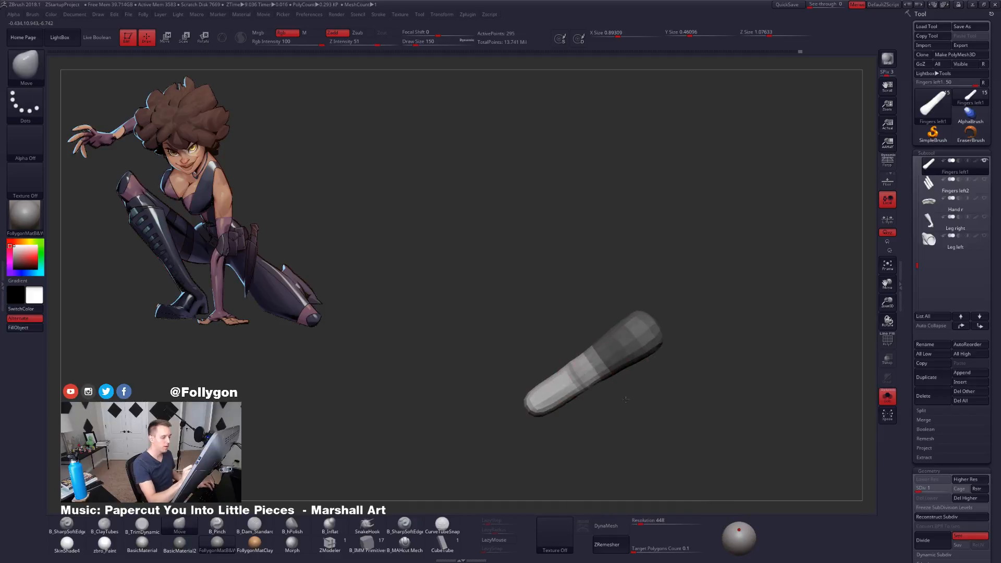
ctrl+click(626, 397)
ctrl+click(636, 360)
ctrl+click(635, 360)
ctrl+click(628, 386)
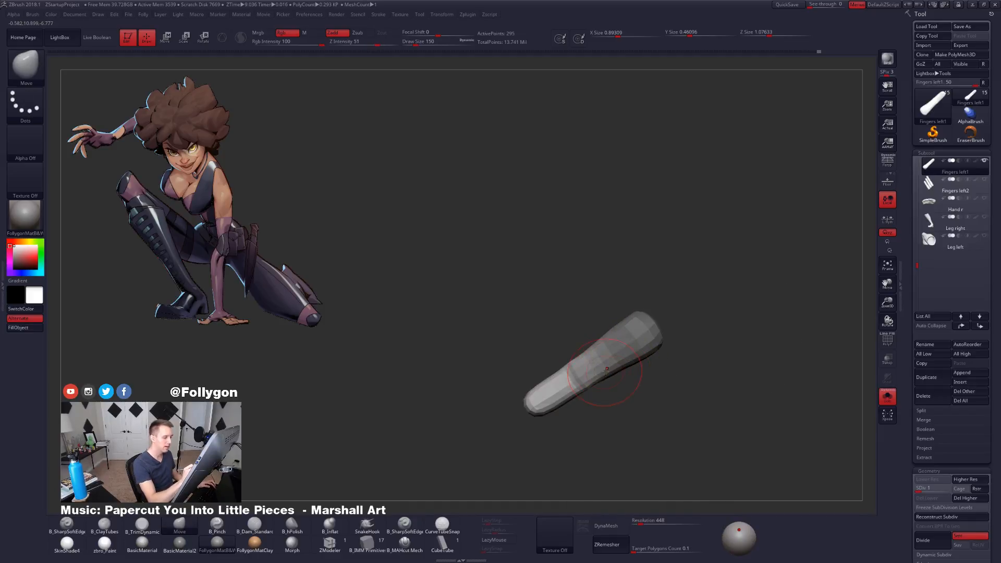
Step: Shift the unmasked tip segment toward the thumb's base with a transpose line, showing the whole hand again
key(w)
drag(614, 332, 689, 297)
drag(647, 329, 500, 423)
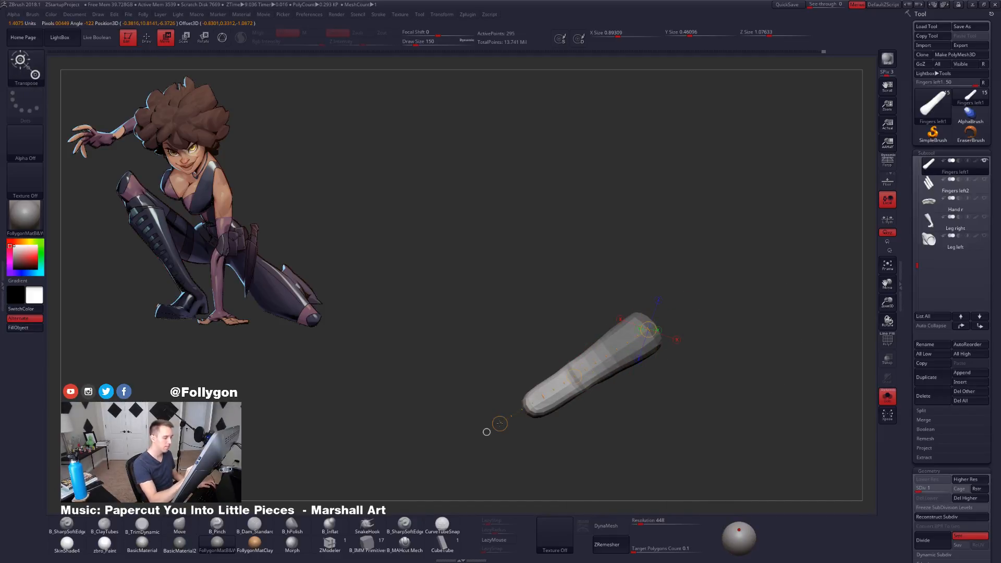
key(alt+s)
drag(574, 376, 585, 370)
key(q)
Step: Adjust the thumb's overall shape beside the palm with the Move brush at draw size 150
drag(574, 454, 576, 396)
drag(647, 333, 640, 364)
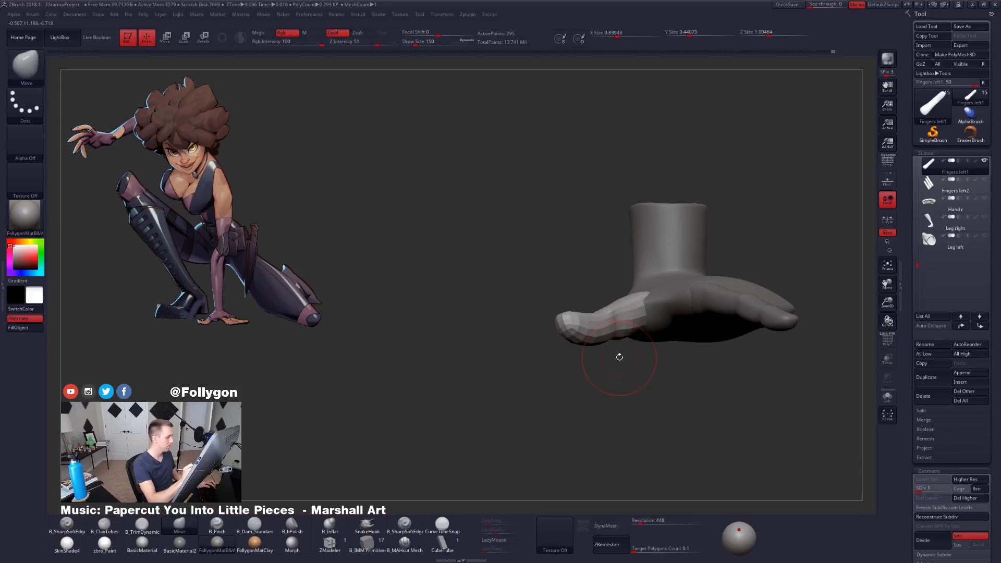
mouse_move(619, 357)
mouse_down()
mouse_move(636, 321)
mouse_move(615, 345)
mouse_move(638, 432)
mouse_up()
key(r)
key(q)
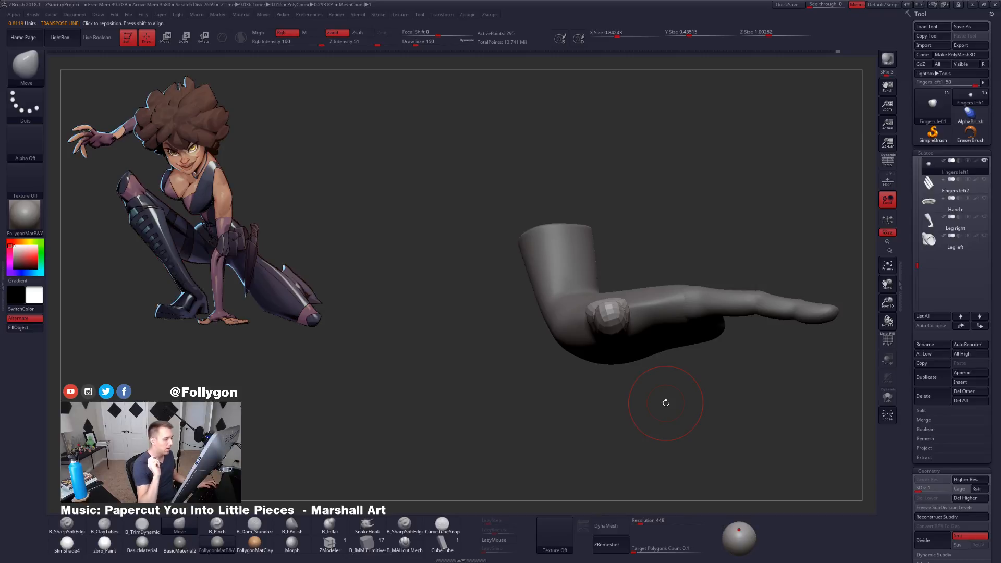
Step: Raise the thumb to subdivision level 5 and refine its rounded form with the Move brush at draw size 88
key(d)
key(d)
key(d)
key(d)
ctrl+right_drag(610, 317, 619, 301)
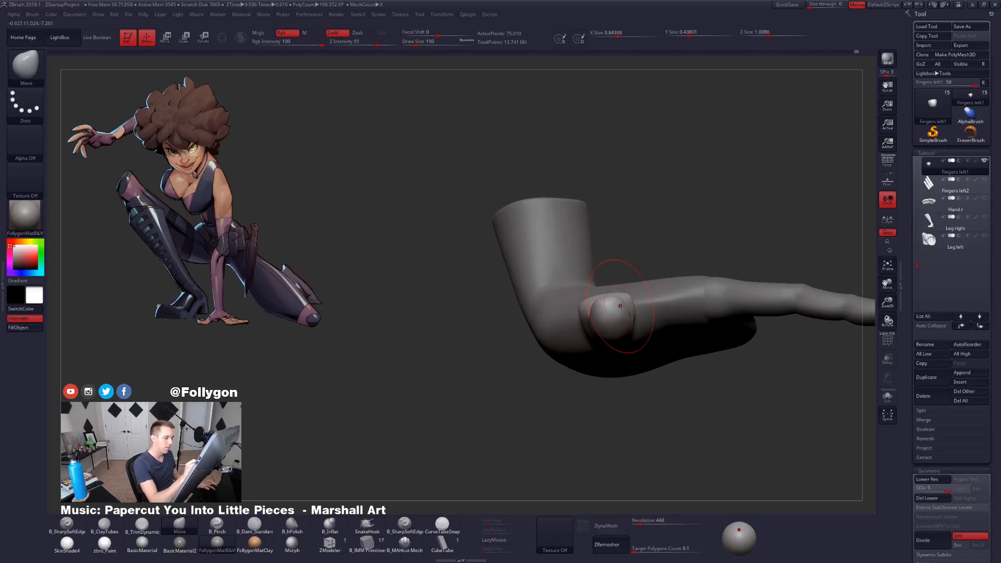
key(space)
drag(633, 310, 620, 308)
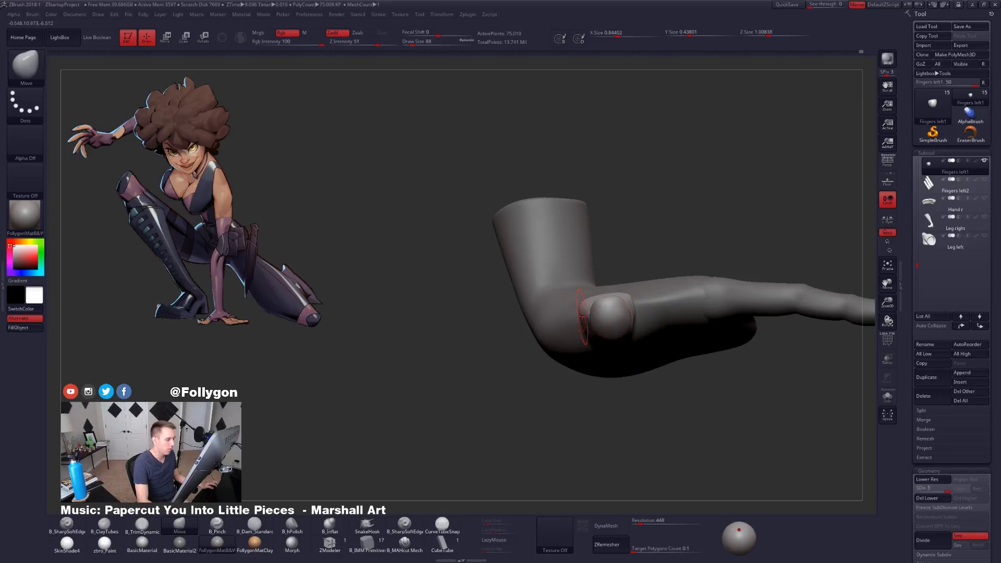
mouse_move(608, 332)
right_down()
mouse_move(627, 341)
mouse_move(595, 330)
mouse_move(605, 335)
right_up()
Step: Tighten the crease at the thumb's middle joint with the Pinch brush at draw size 67
key(5)
drag(614, 344, 627, 316)
key(space)
click(628, 314)
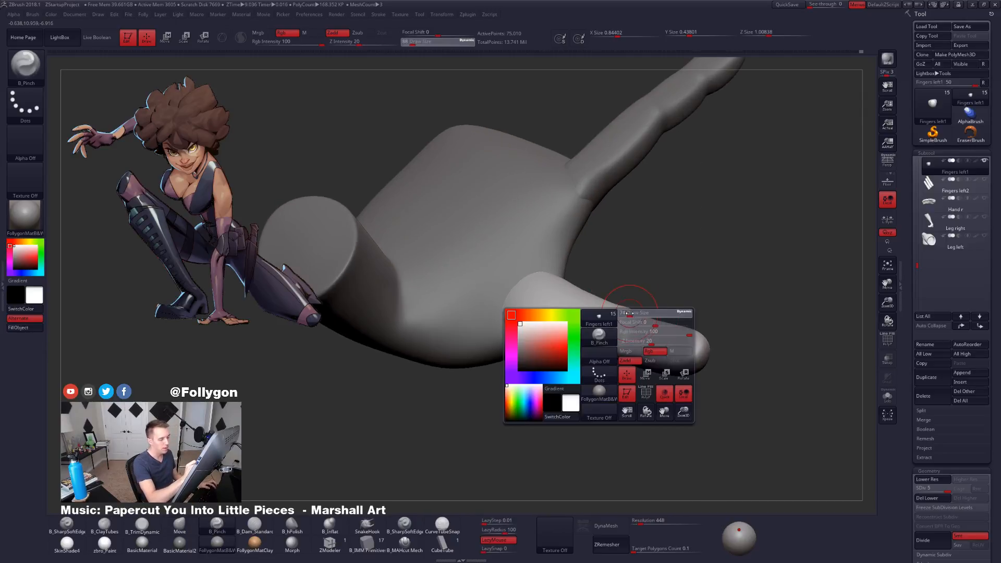
mouse_move(628, 317)
right_down()
mouse_move(628, 359)
mouse_move(622, 343)
right_up()
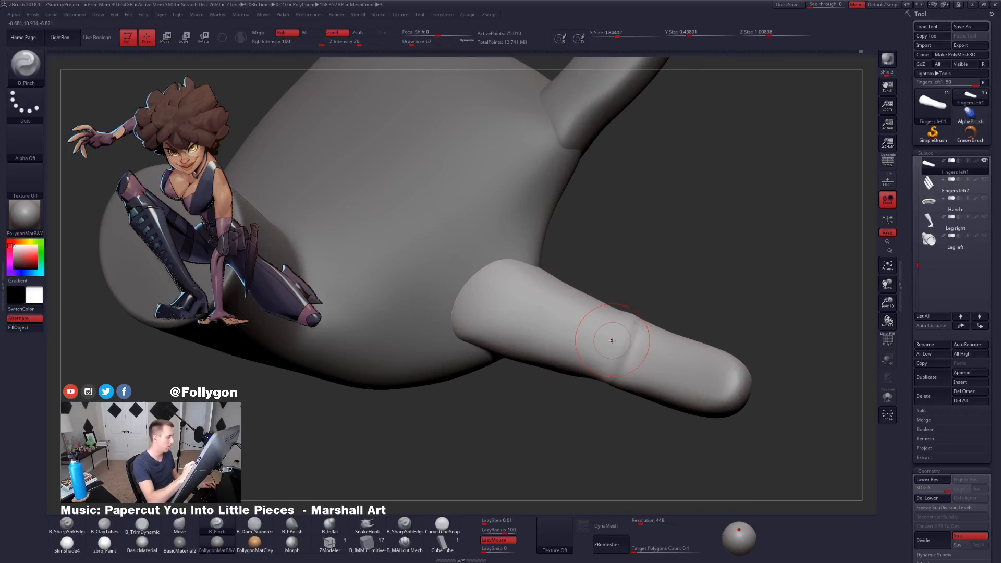
Step: Isolate the thumb and sculpt a raised fold along the middle joint crease with the ClayTubes brush at draw size 38
key(alt+s)
key(space)
click(627, 342)
key(2)
right_drag(620, 341, 628, 345)
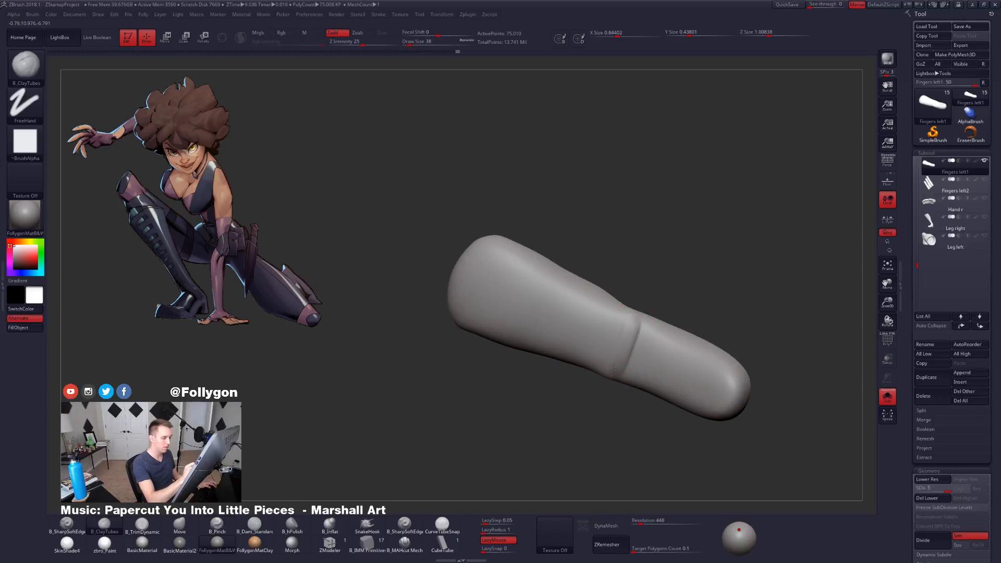
right_drag(623, 345, 613, 369)
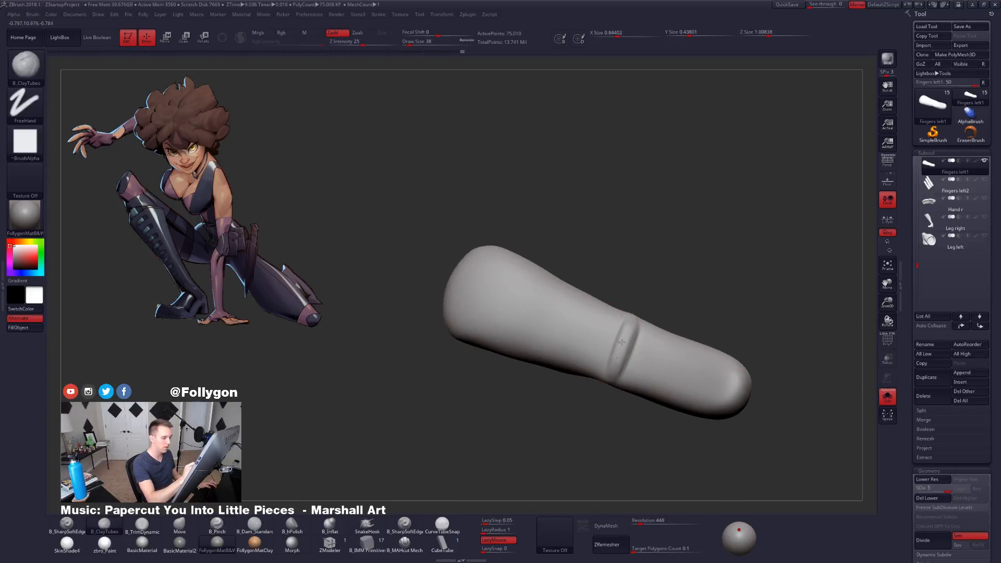
Step: Sharpen the fold at the thumb's middle joint with the Pinch brush at draw size 38 and smooth around it
key(b)
key(p)
key(i)
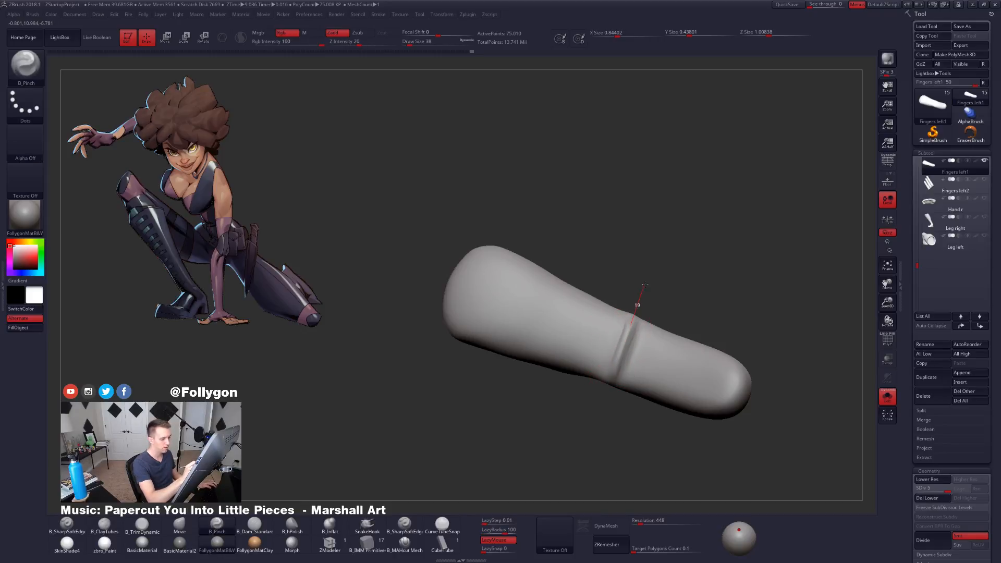
drag(645, 285, 633, 313)
key(shift)
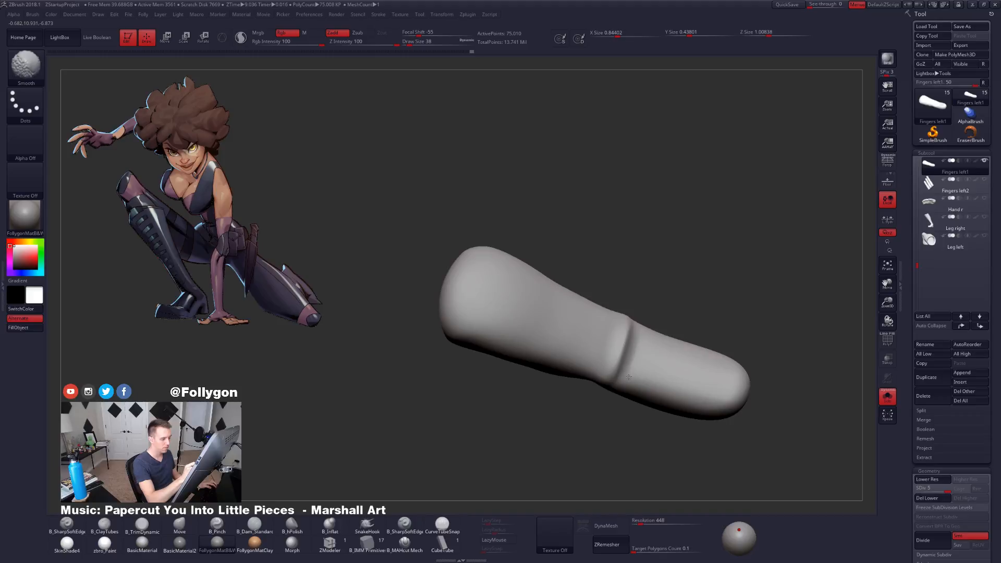
mouse_move(628, 376)
right_down()
mouse_move(661, 336)
mouse_move(686, 336)
mouse_move(674, 357)
right_up()
Step: Adjust the thumb's outline beside the middle joint fold with the Move brush at draw size 54
key(b)
key(m)
key(v)
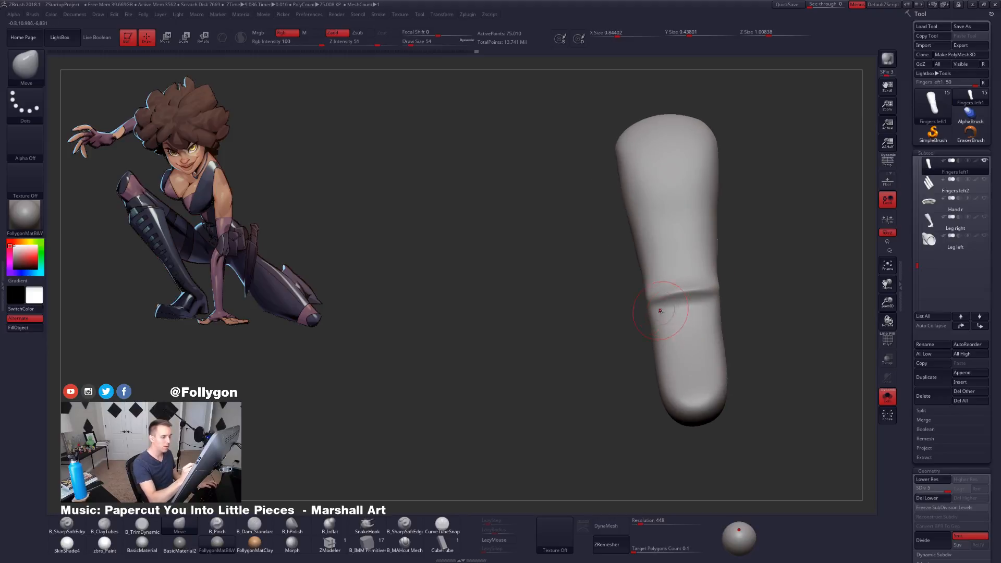
Step: Flatten the side of the thumb around the joint fold with the TrimDynamic brush at draw size 54 and smooth it
key(b)
key(t)
key(d)
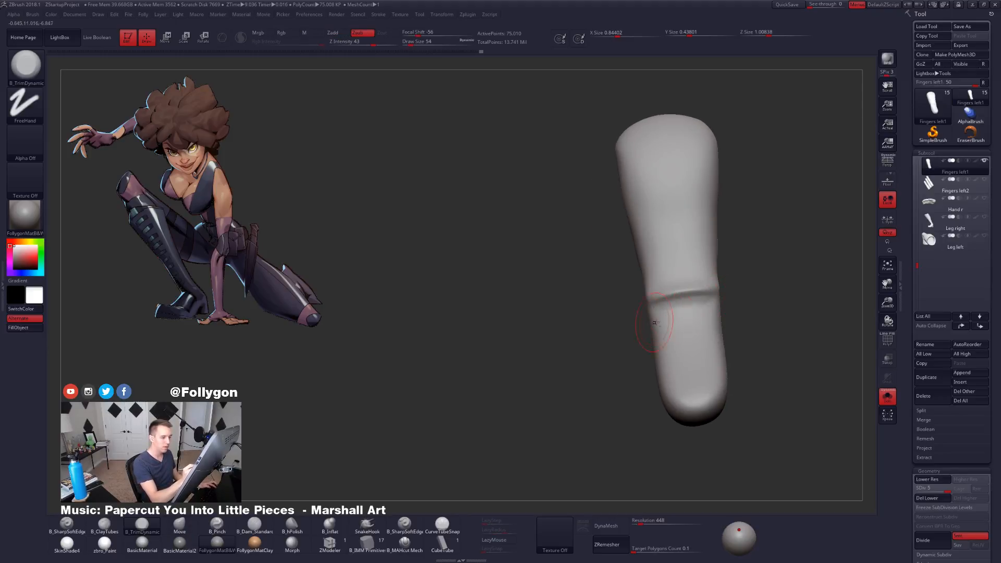
mouse_move(655, 323)
alt+right_down()
mouse_move(611, 327)
mouse_move(638, 319)
mouse_move(661, 353)
mouse_move(609, 296)
alt+right_up()
key(shift+d)
key(d)
key(shift)
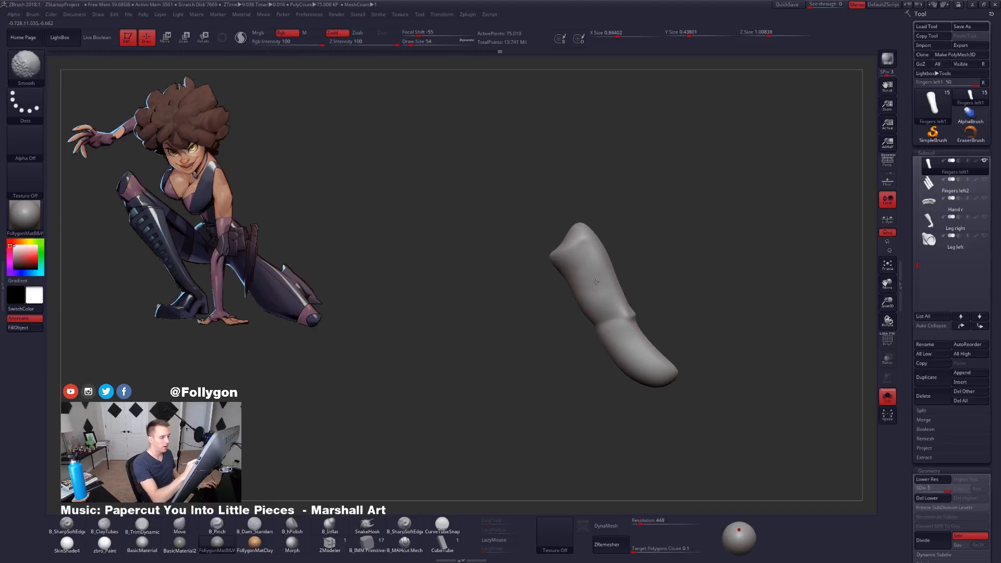
Step: Show the whole hand and flatten the thumb's tip segment with the TrimDynamic brush at draw size 74
key(space)
key(shift+s)
right_drag(655, 331, 648, 415)
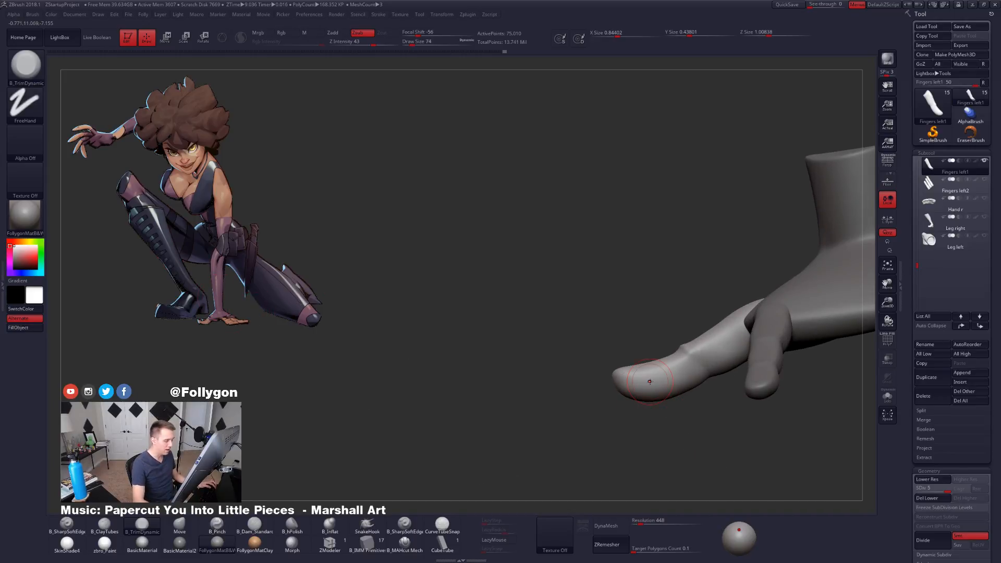
shift+right_drag(649, 381, 701, 379)
right_drag(770, 375, 757, 345)
Step: Isolate the thumb, lower it to subdivision level 1 and reshape its profile with the Move brush at draw size 192
key(alt+s)
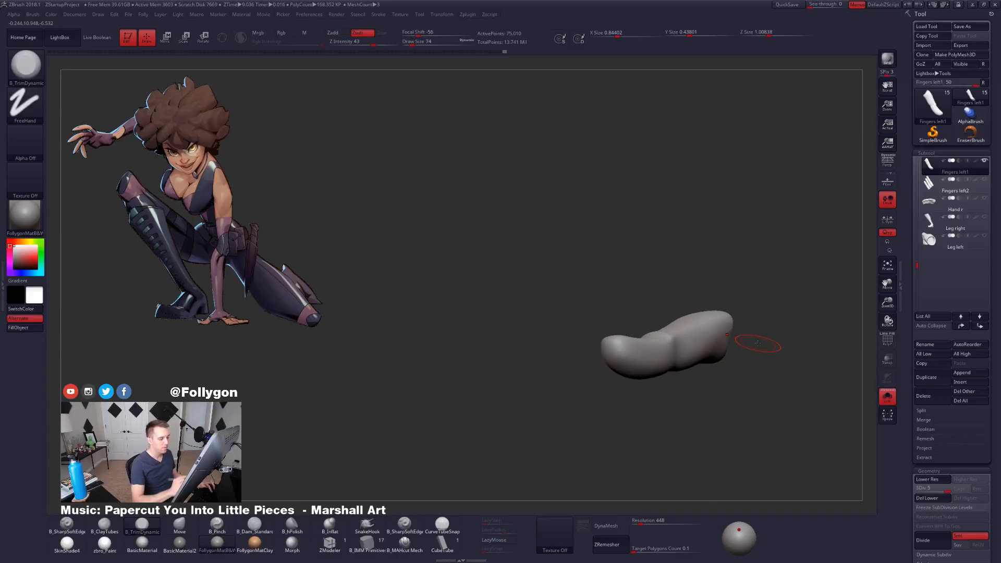
right_drag(699, 367, 688, 373)
key(b)
key(m)
key(v)
key(space)
key(shift+d)
key(shift+d)
key(shift+d)
key(shift+d)
key(space)
drag(705, 358, 699, 356)
key(space)
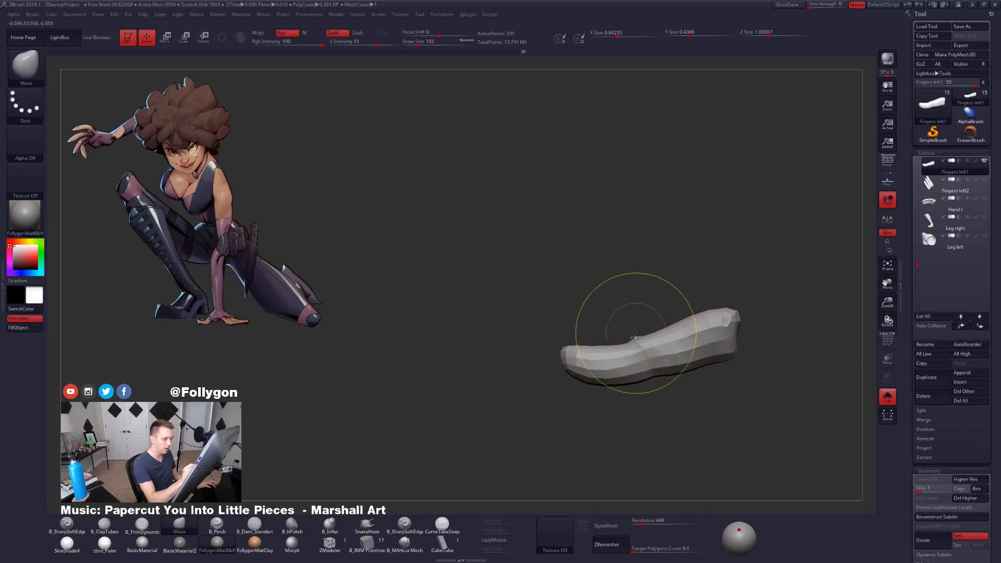
Step: Mask the thumb's base segment and rotate the tip segment at the middle joint with a transpose line
mouse_move(636, 333)
ctrl+mouse_down()
mouse_move(640, 422)
mouse_move(630, 407)
ctrl+mouse_up()
key(r)
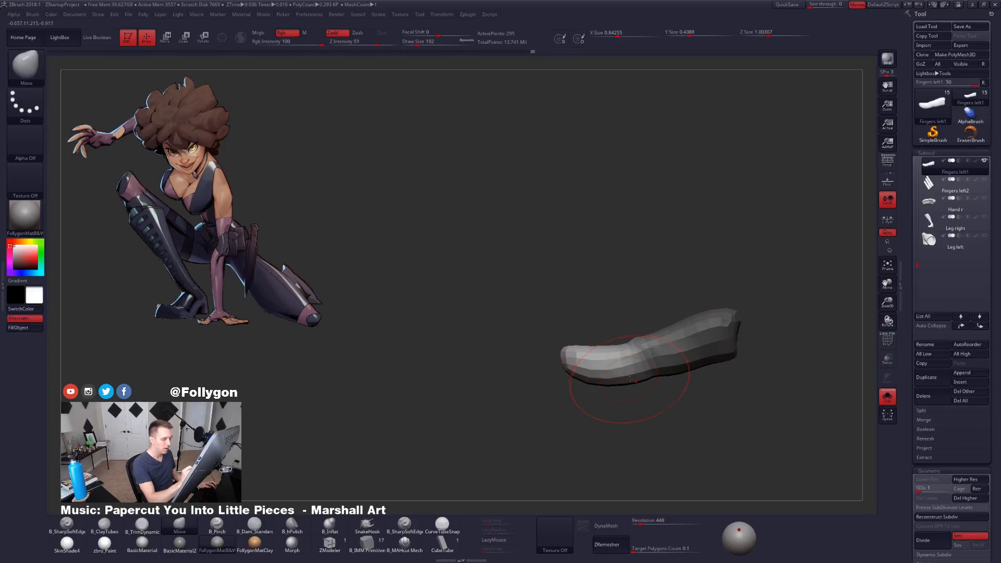
drag(568, 369, 596, 492)
mouse_move(647, 359)
mouse_down()
mouse_move(563, 416)
mouse_move(568, 402)
mouse_move(652, 407)
mouse_move(651, 340)
mouse_up()
key(alt+s)
key(w)
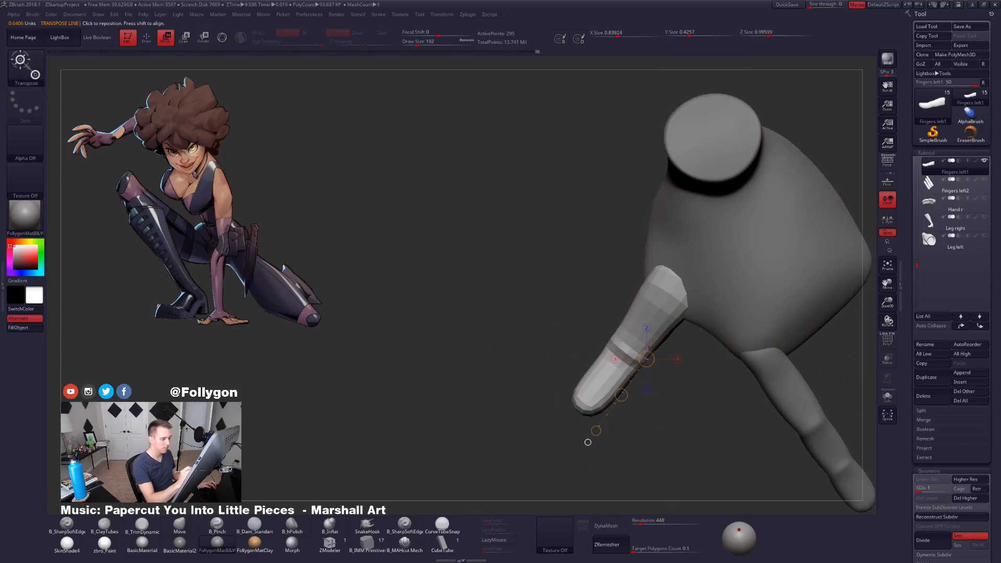
key(r)
mouse_move(668, 294)
mouse_down()
mouse_move(551, 454)
mouse_move(650, 346)
mouse_move(609, 341)
mouse_up()
key(q)
Step: Raise the thumb to subdivision level 5, adjust its base with the Move brush at draw size 130, and select the Hand left subtool
key(d)
key(d)
key(d)
key(d)
key(space)
mouse_move(604, 377)
mouse_down()
mouse_move(617, 322)
mouse_move(624, 364)
mouse_up()
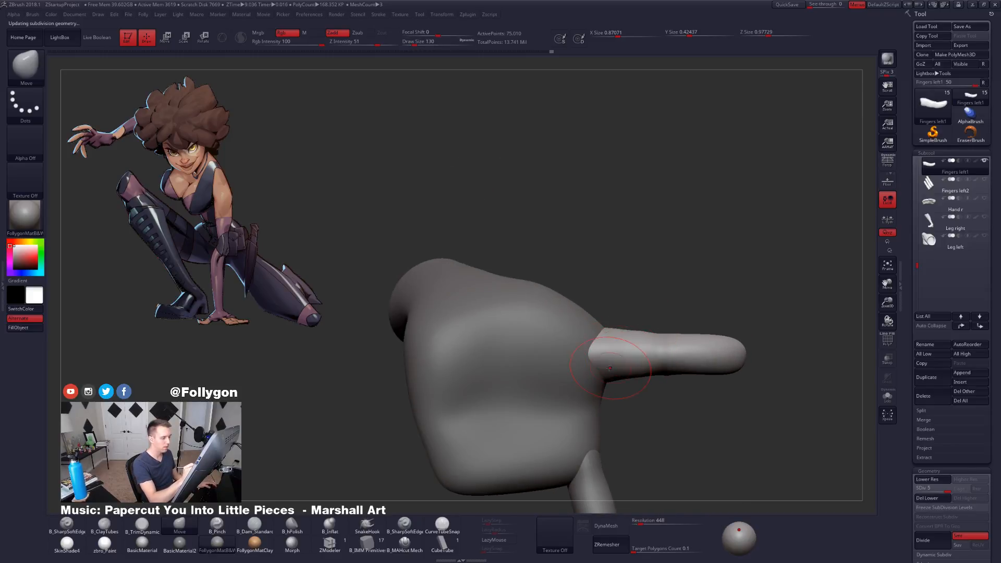
alt+click(600, 330)
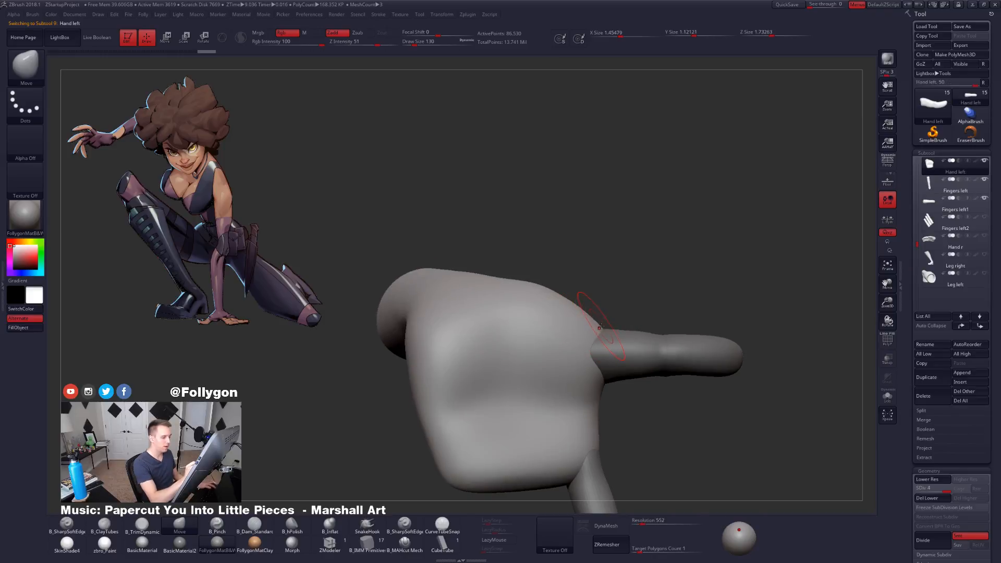
Step: Reshape the Hand left palm around the thumb's base at subdivision level 1 with the Move brush at draw size 192, and raise it to level 4
key(shift+d)
key(shift+d)
key(shift+d)
key(])
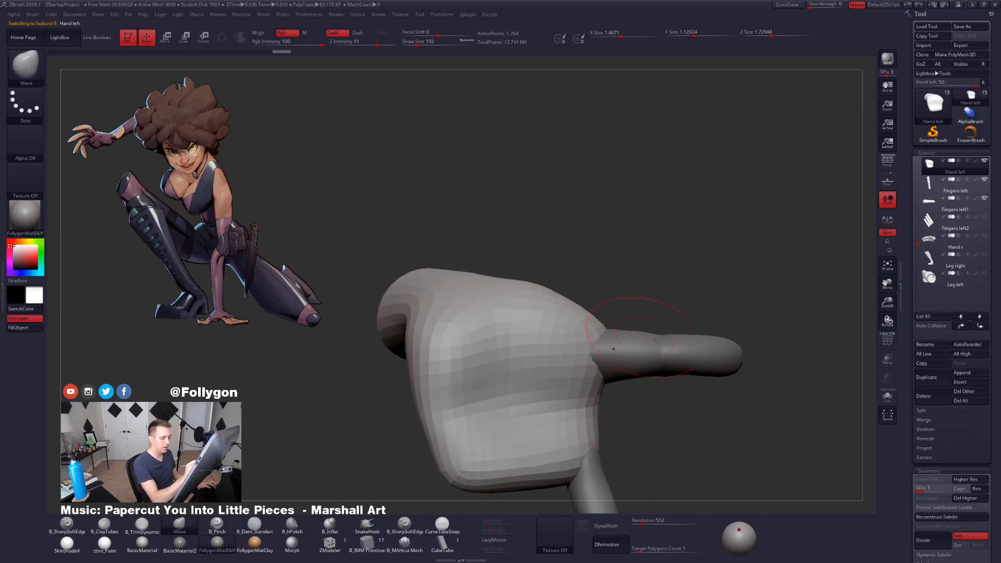
drag(654, 339, 607, 356)
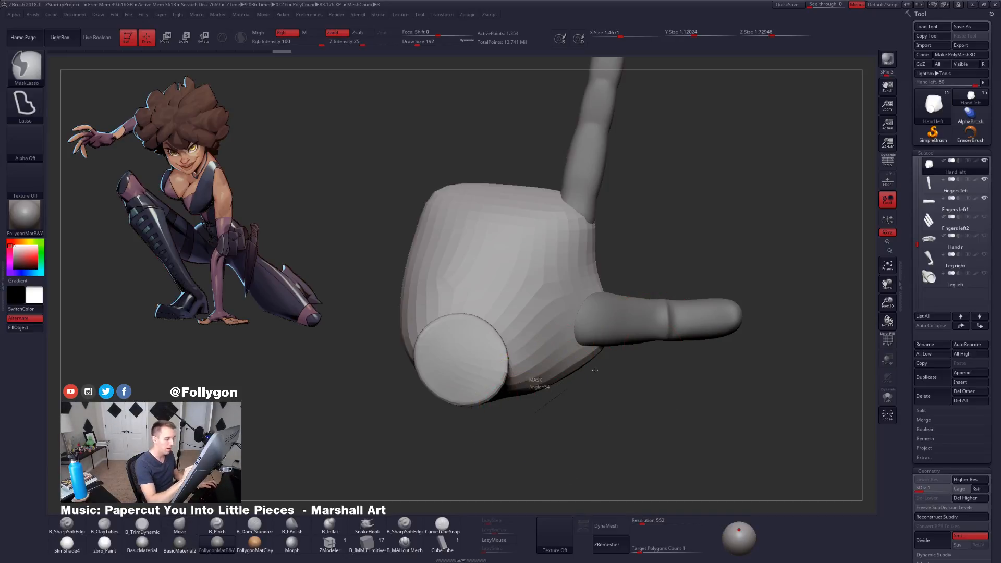
mouse_move(532, 415)
ctrl+mouse_down()
mouse_move(623, 356)
mouse_move(796, 415)
ctrl+mouse_up()
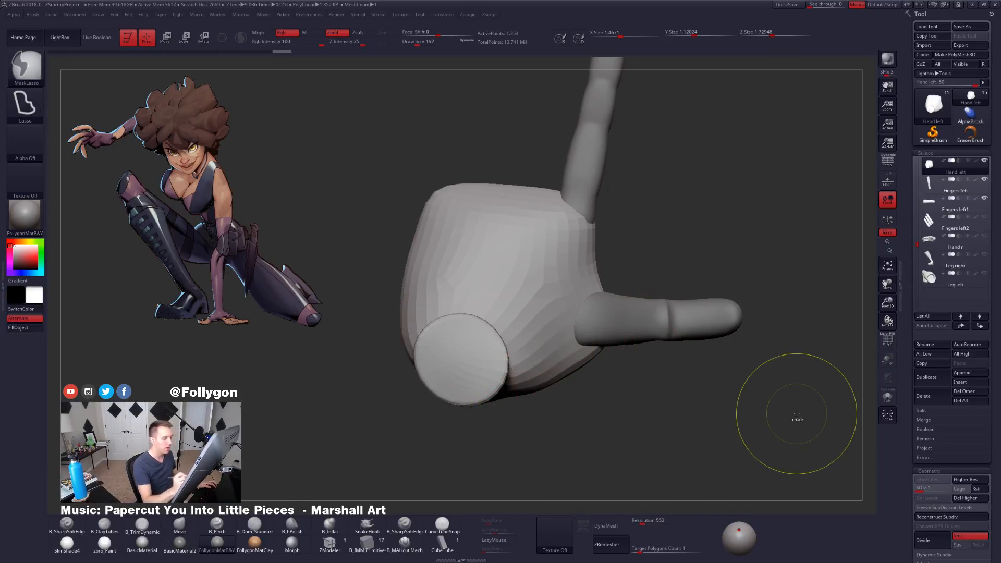
key(d)
key(d)
key(d)
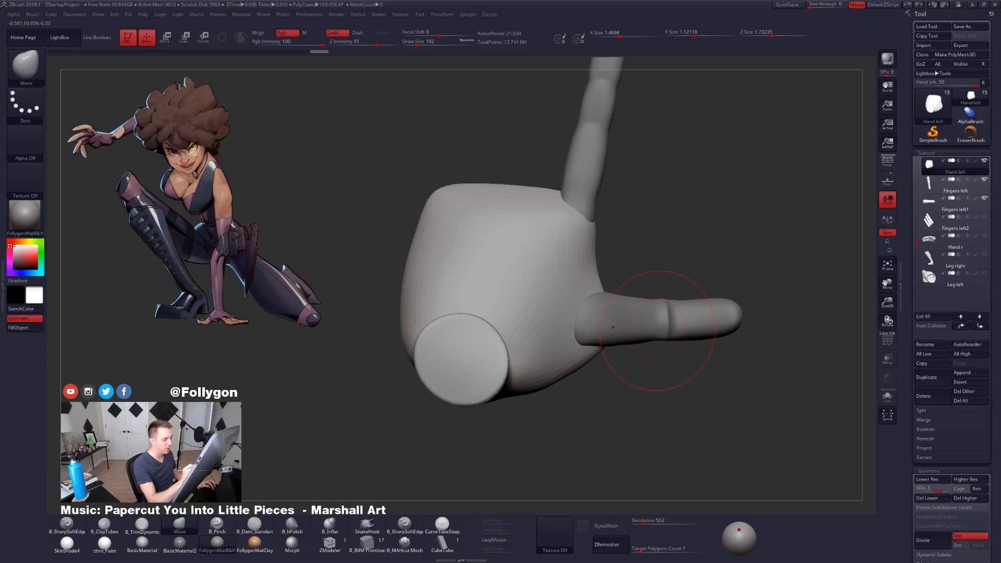
Step: Lower the Hand left palm to subdivision level 1 again and adjust its thumb-side edge with the Move brush at draw size 252
alt+click(666, 329)
alt+right_drag(671, 333, 658, 370)
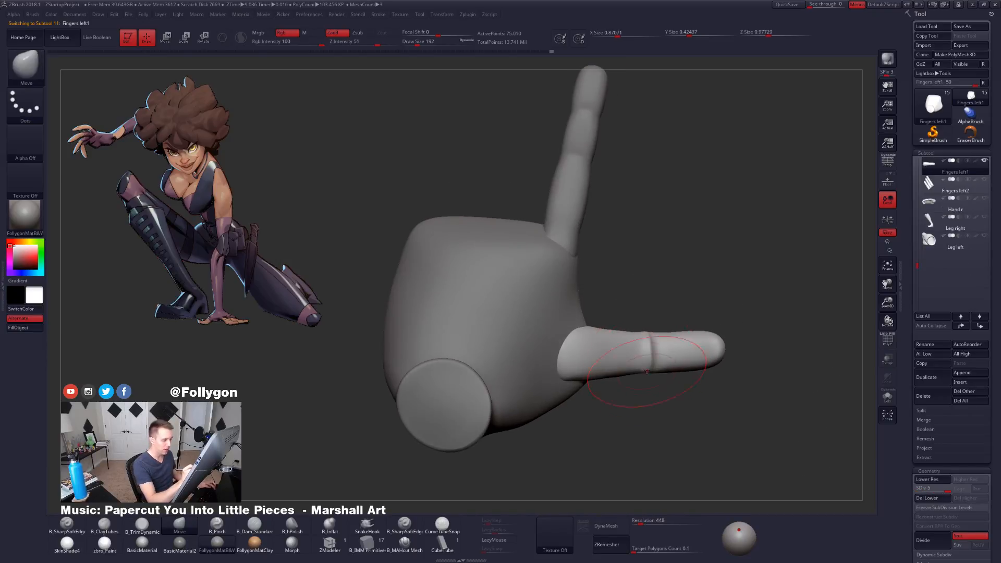
alt+click(571, 386)
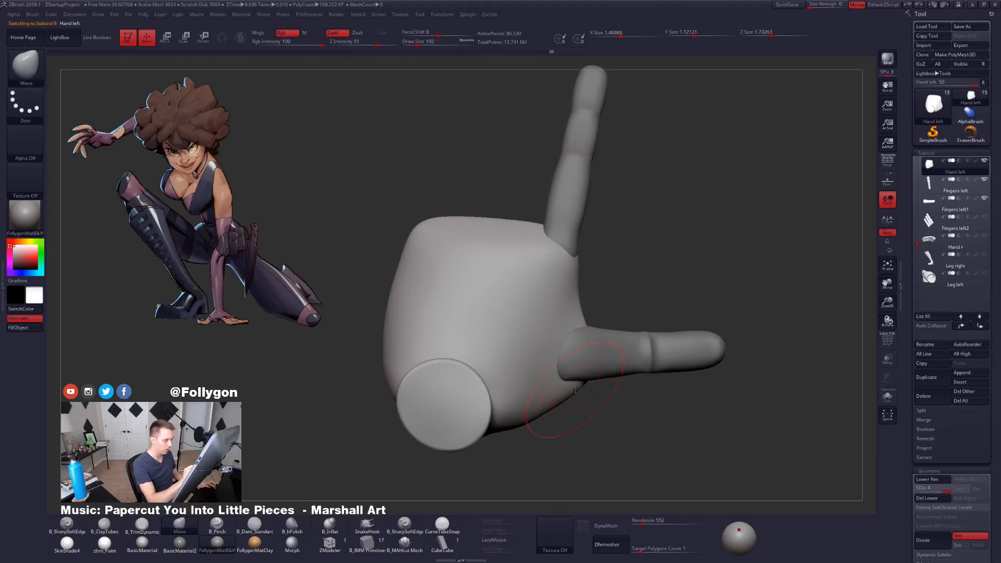
key(shift+d)
key(shift+d)
key(shift+d)
key(space)
drag(535, 405, 539, 405)
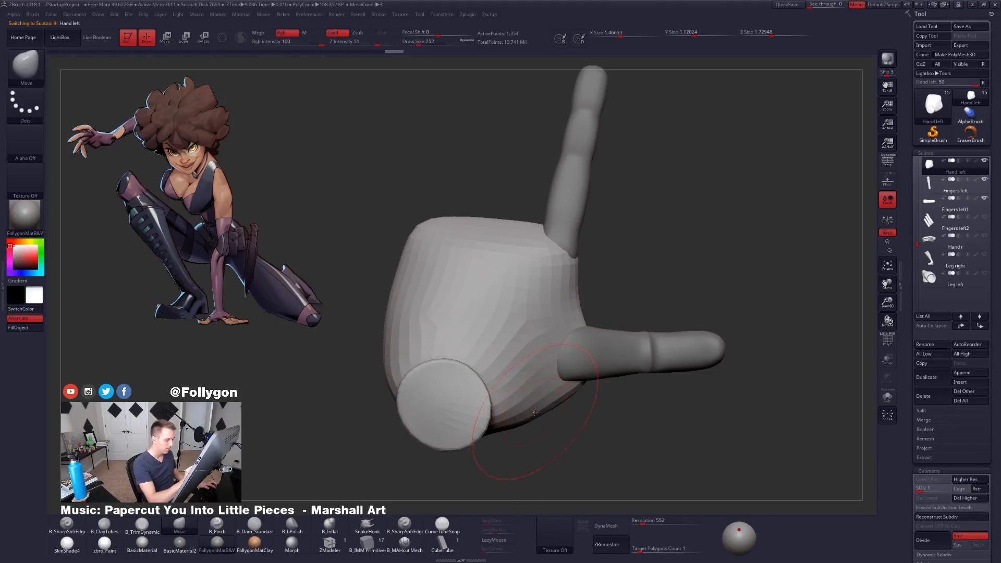
right_drag(531, 415, 515, 432)
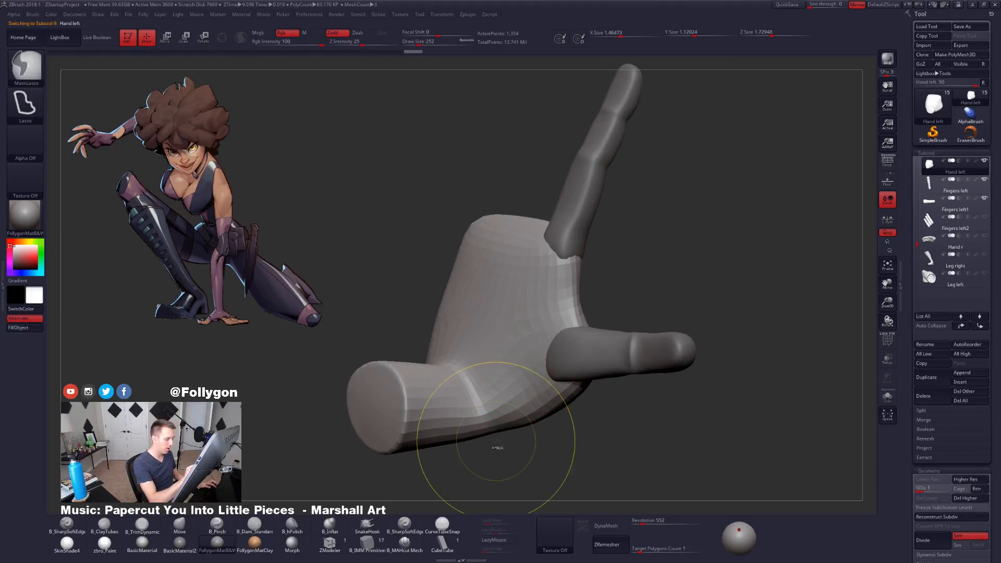
Step: Mask off the wrist with a softened mask and reshape the palm below the thumb with the Move brush at draw size 279
mouse_move(496, 441)
ctrl+mouse_down()
mouse_move(436, 331)
mouse_move(656, 405)
ctrl+mouse_up()
ctrl+click(569, 389)
ctrl+click(570, 391)
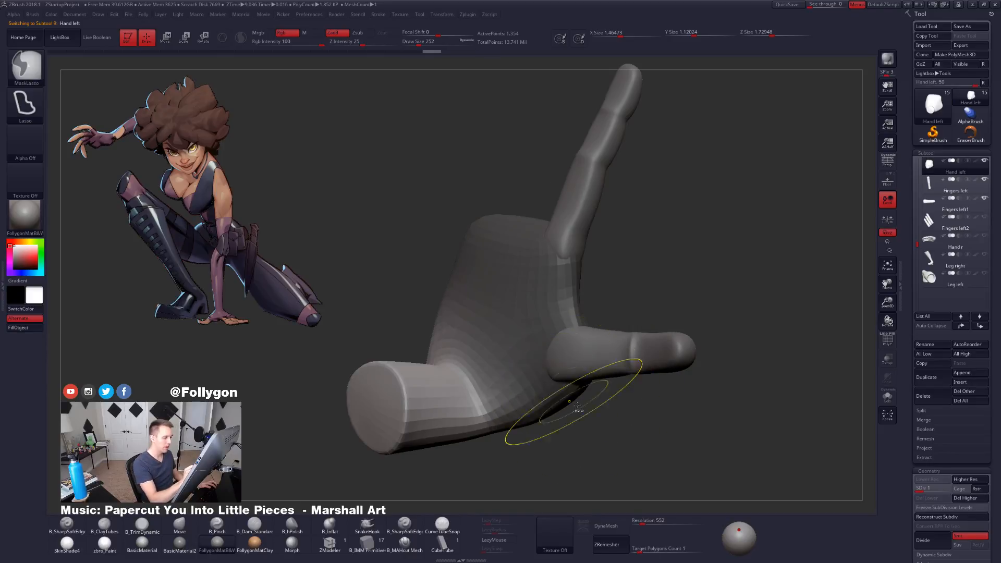
ctrl+click(573, 409)
mouse_move(569, 401)
right_down()
mouse_move(586, 404)
mouse_move(569, 400)
right_up()
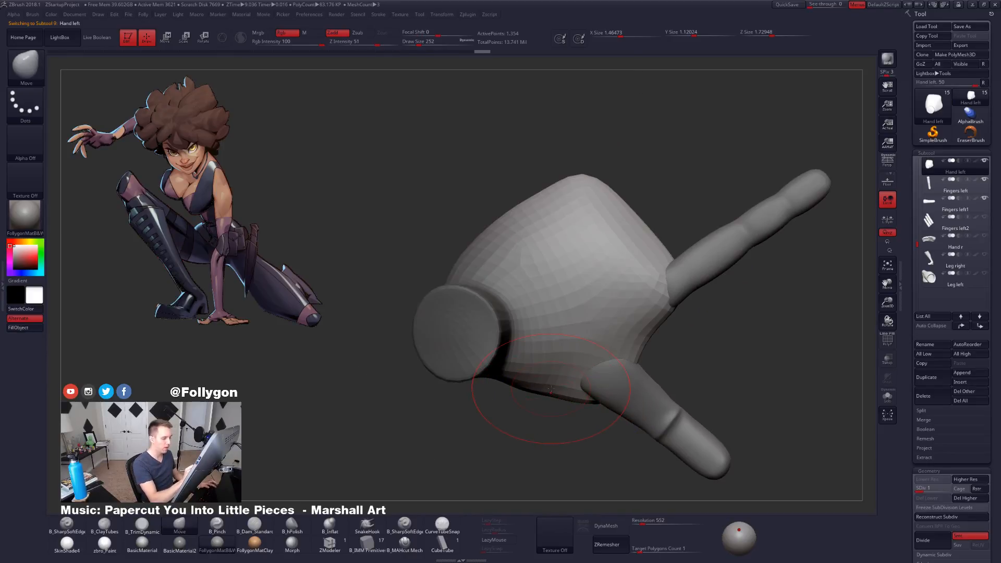
key(space)
drag(551, 390, 557, 394)
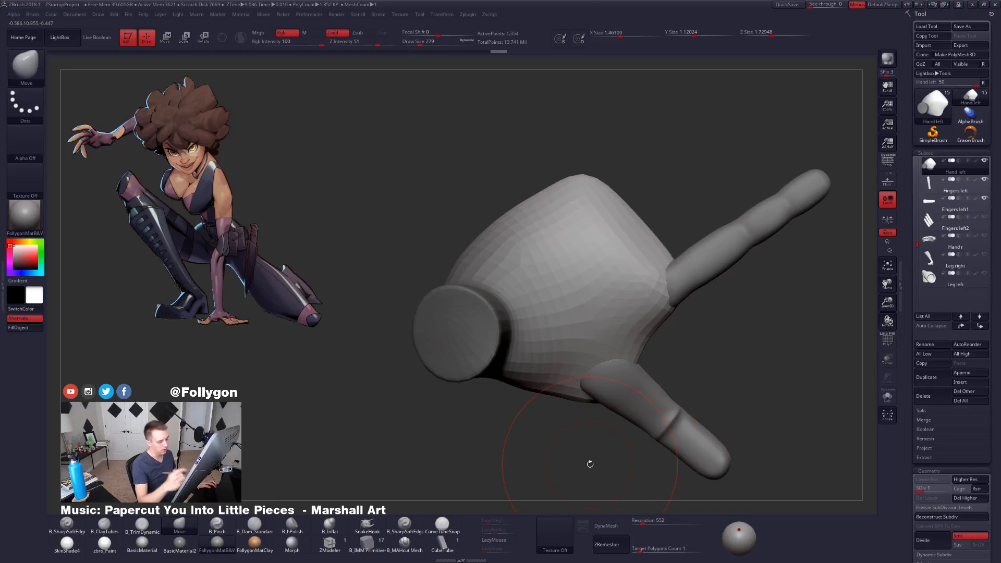
Step: Lay a transpose line from the wrist to the thumb's tip to compare the lengths along the hand's thumb side
key(w)
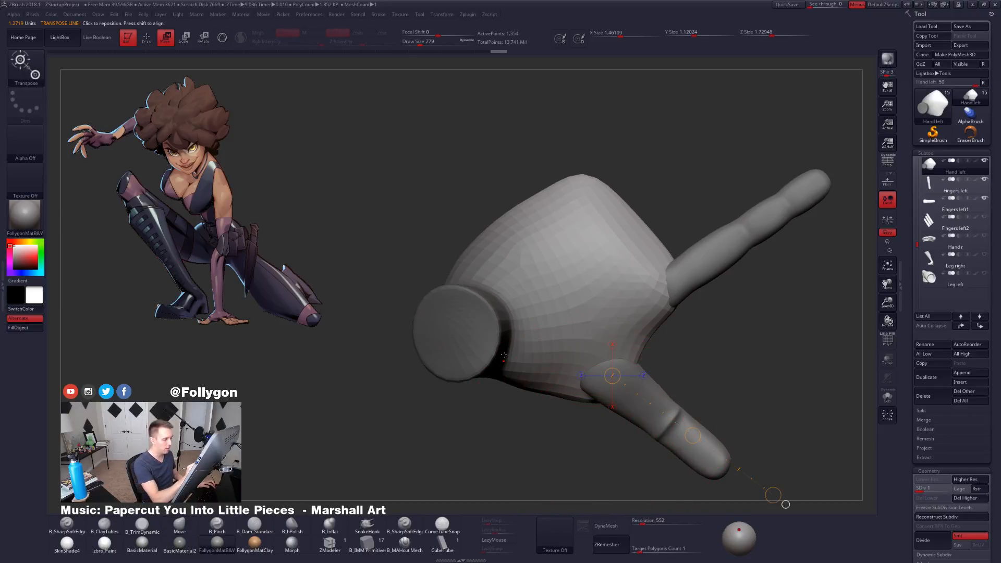
drag(499, 353, 720, 466)
alt+drag(777, 485, 745, 427)
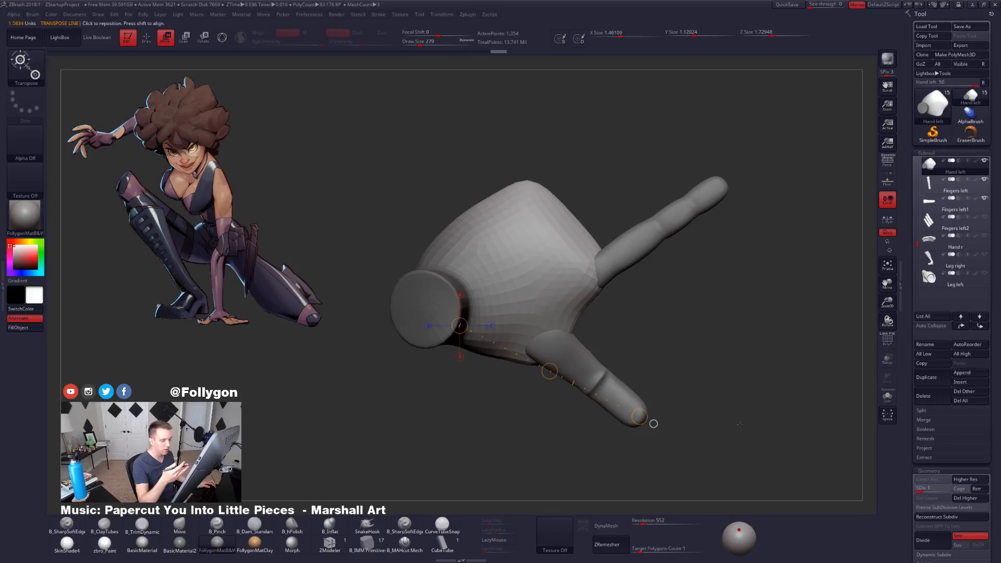
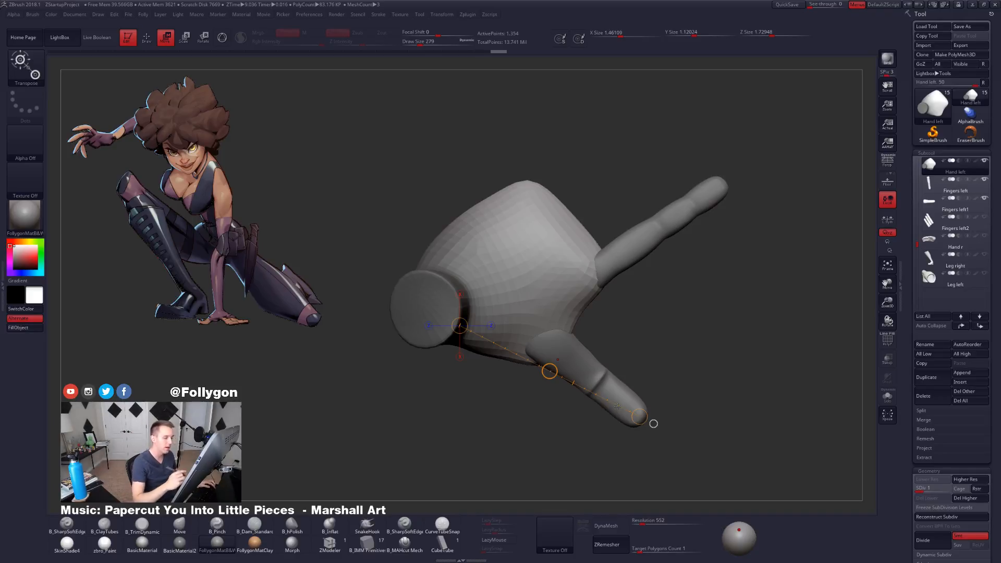
Step: Select the Fingers left1 thumb and rotate it about its base toward the index finger with a transpose line
key(q)
key(space)
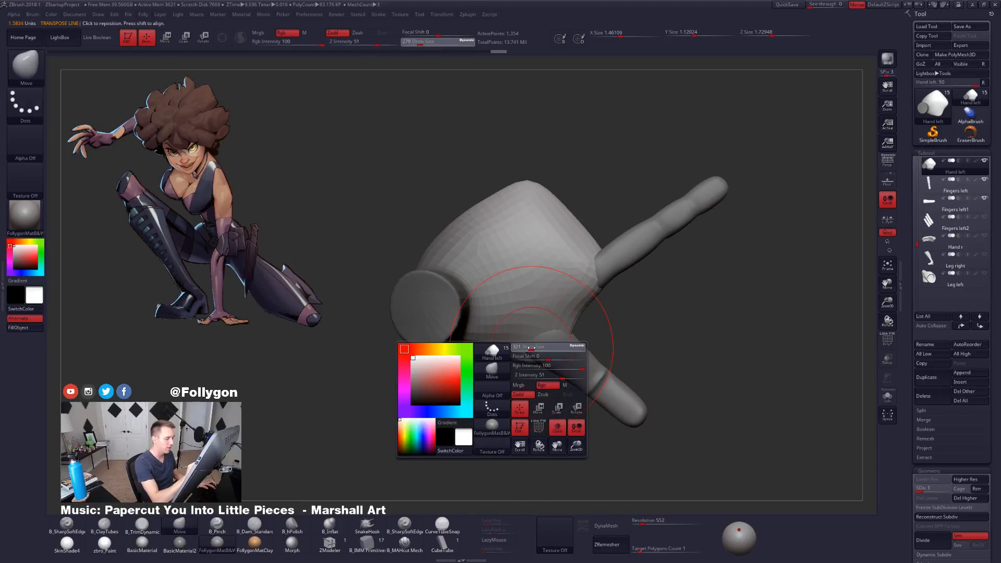
click(531, 349)
alt+click(561, 367)
key(r)
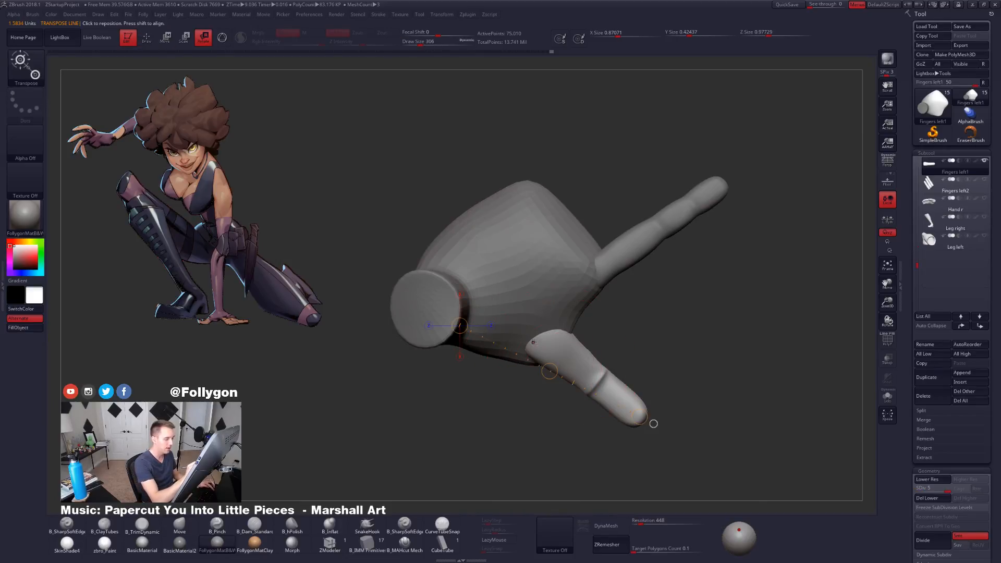
mouse_move(536, 338)
mouse_down()
mouse_move(627, 419)
mouse_move(667, 431)
mouse_move(697, 373)
mouse_up()
key(w)
shift+drag(605, 363, 597, 398)
key(q)
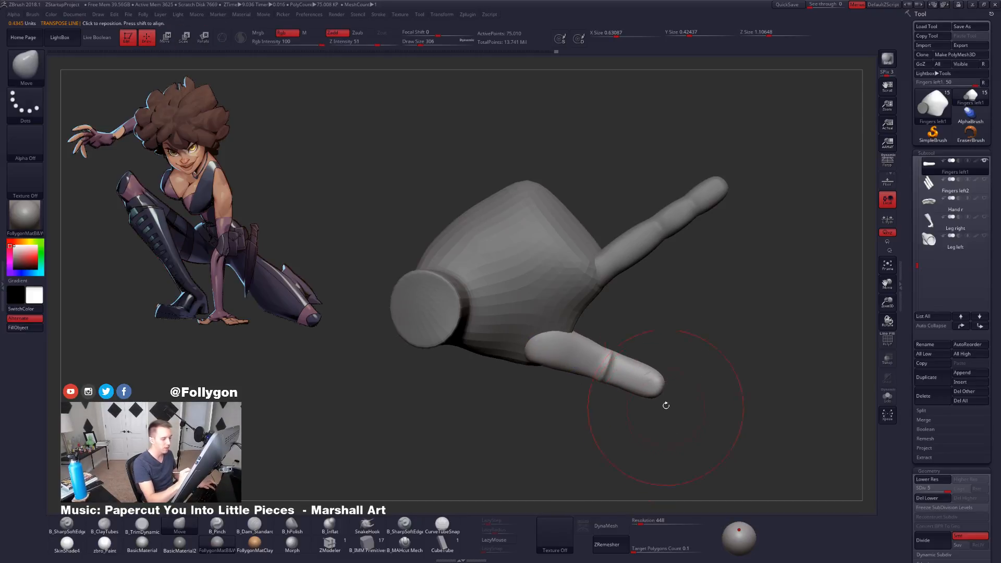
Step: Refine the thumb's profile and its fit to the palm with the Move brush at draw sizes 203 and 121
mouse_move(663, 401)
mouse_down()
mouse_move(728, 335)
mouse_move(677, 351)
mouse_move(625, 343)
mouse_move(630, 370)
mouse_up()
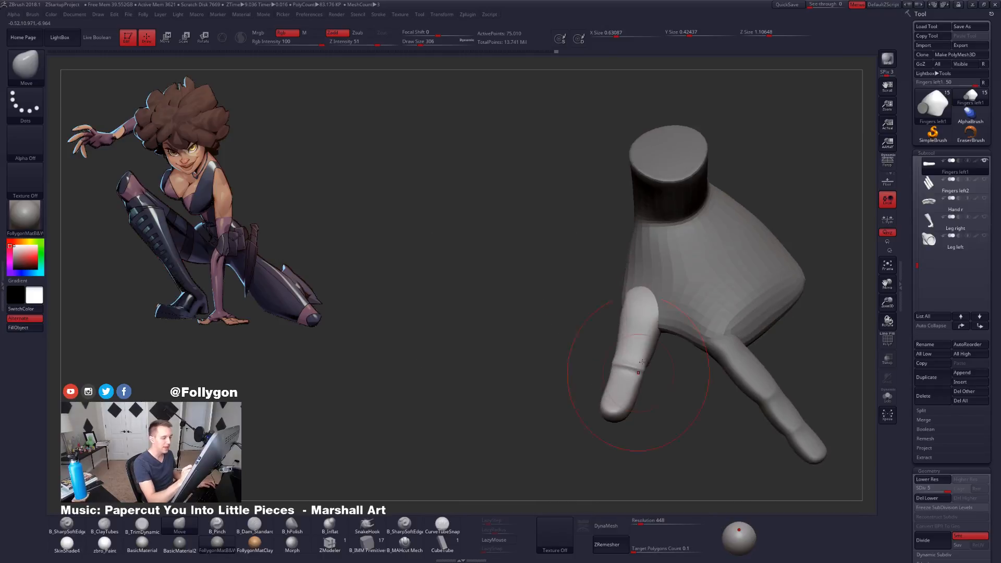
key(space)
drag(666, 313, 660, 313)
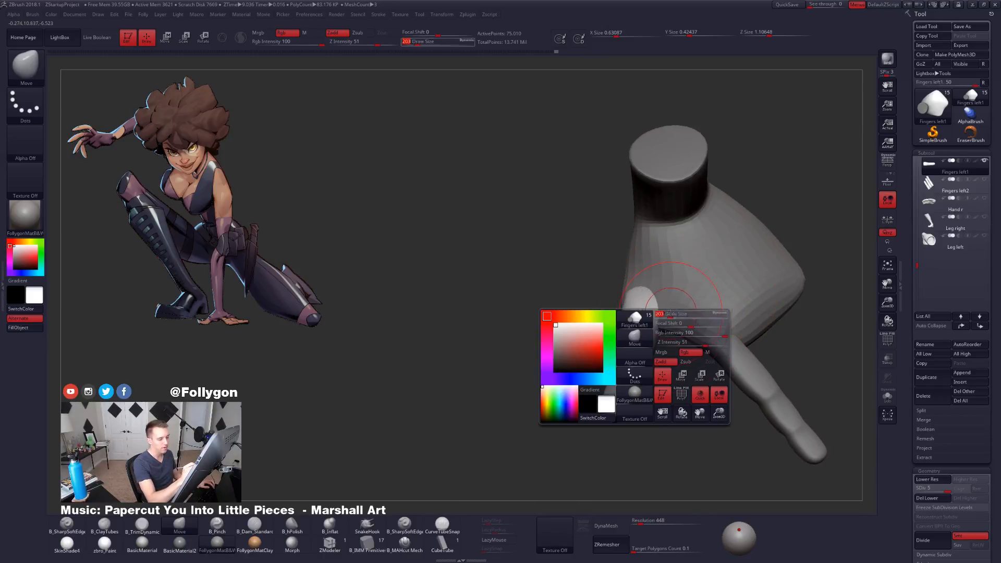
drag(676, 373, 648, 342)
key(space)
drag(640, 298, 631, 284)
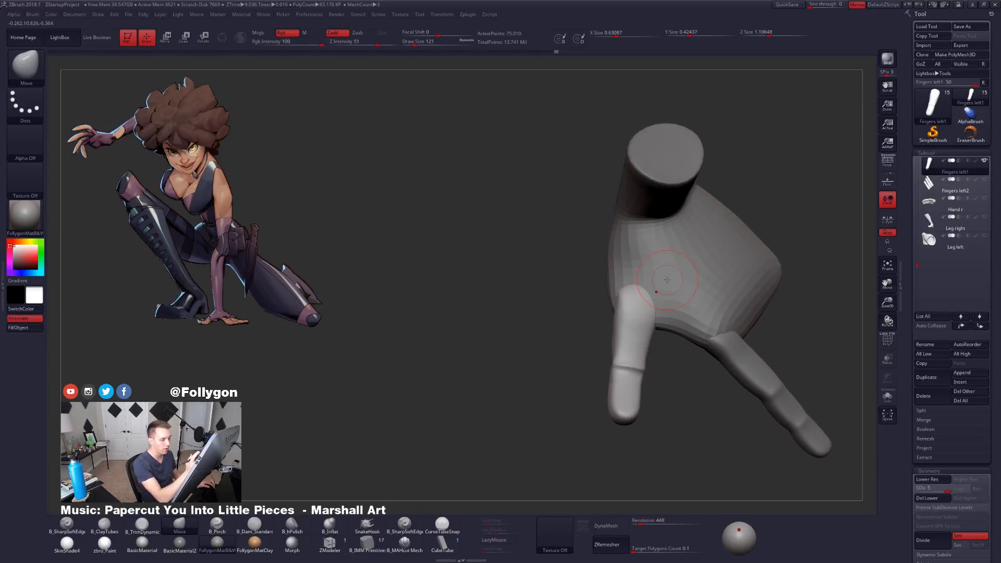
drag(611, 302, 609, 320)
Step: Try to rotate the thumb from the wrist with a transpose line
key(r)
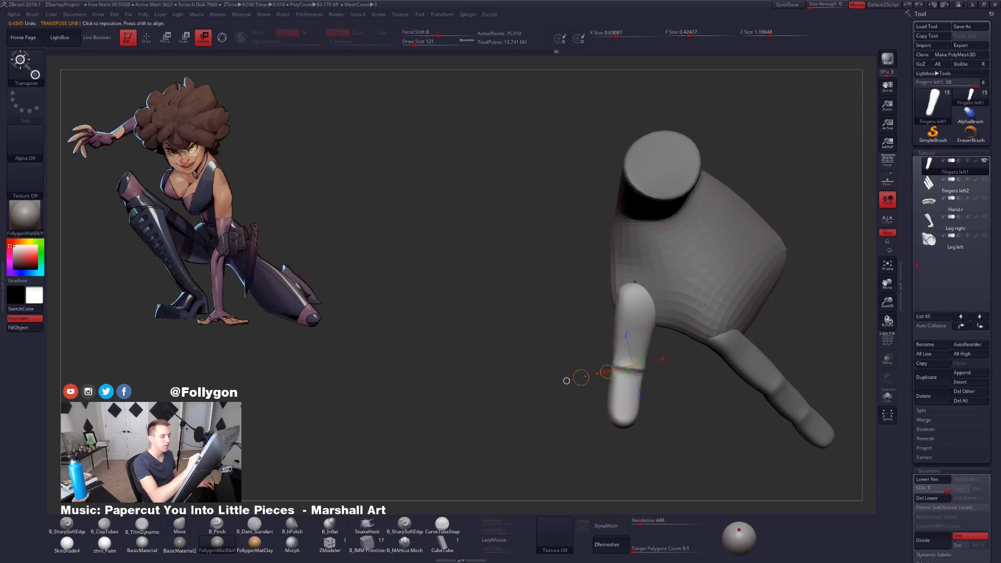
mouse_move(631, 223)
mouse_down()
mouse_move(621, 415)
mouse_move(578, 375)
mouse_up()
shift+drag(663, 374, 623, 432)
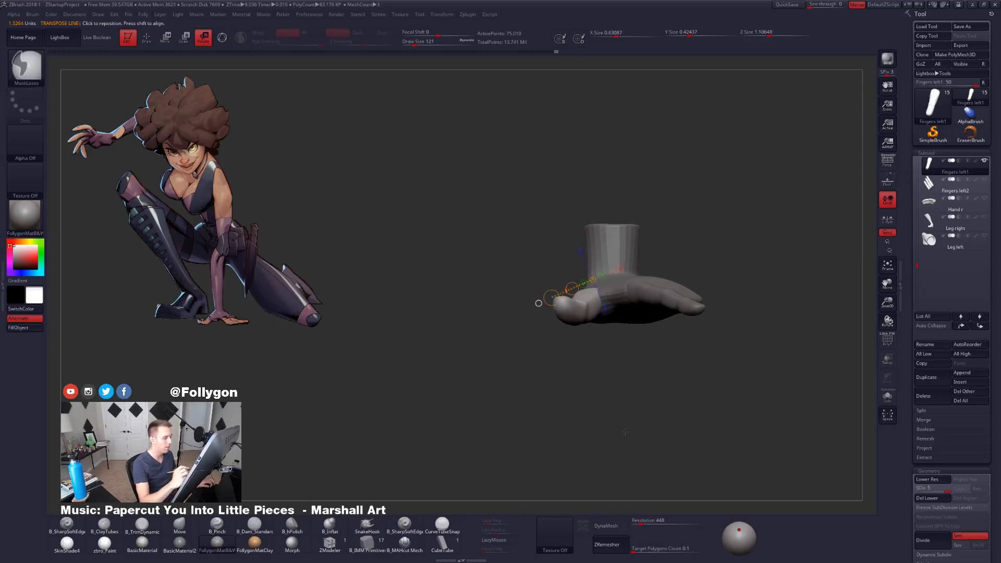
key(ctrl+z)
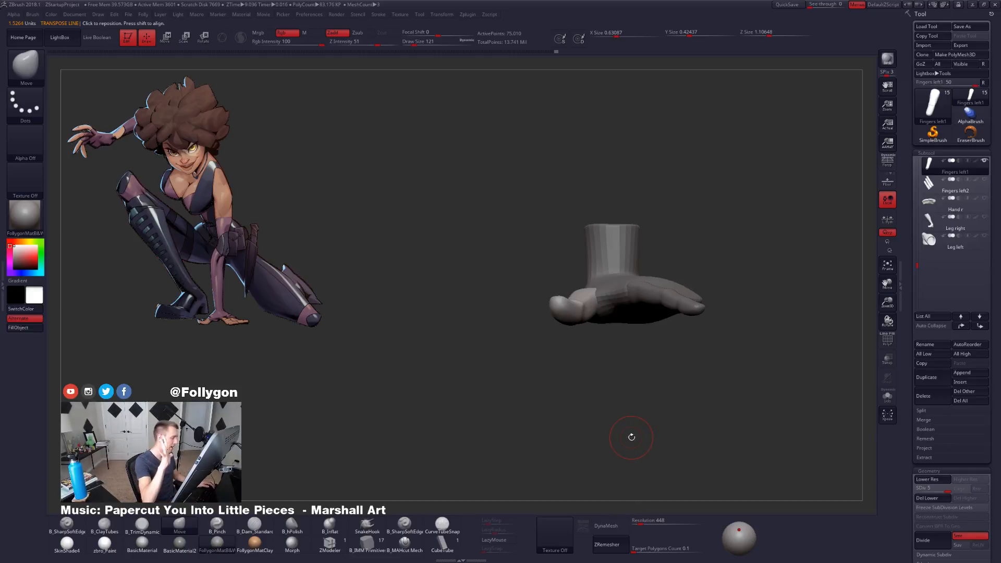
Step: Reduce the Move brush's draw size to 81, raise the Hand left palm to subdivision level 4, and select the index finger
drag(631, 437, 629, 339)
alt+click(618, 285)
mouse_move(637, 281)
alt+mouse_down()
mouse_move(636, 319)
mouse_move(600, 294)
alt+mouse_up()
key(space)
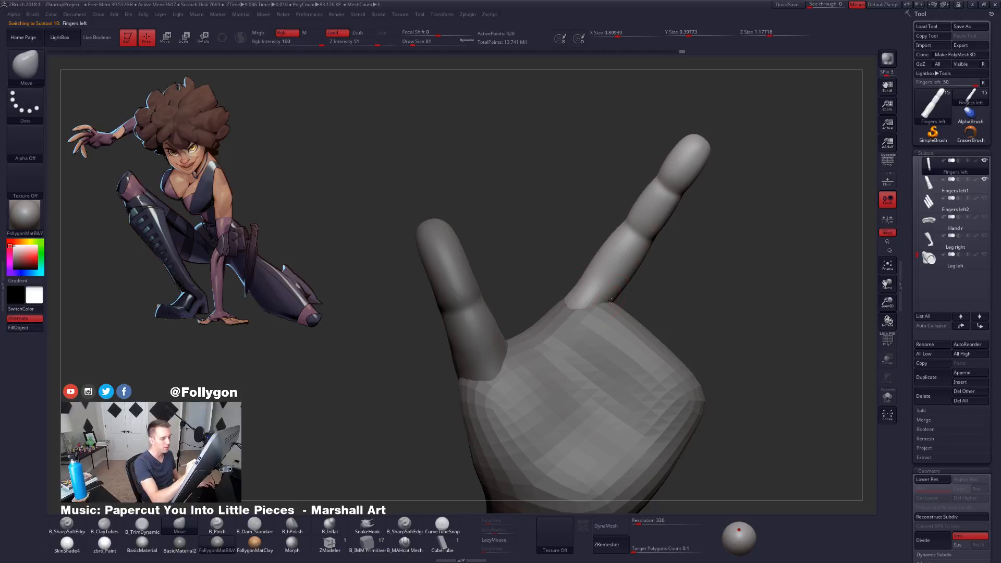
alt+click(599, 318)
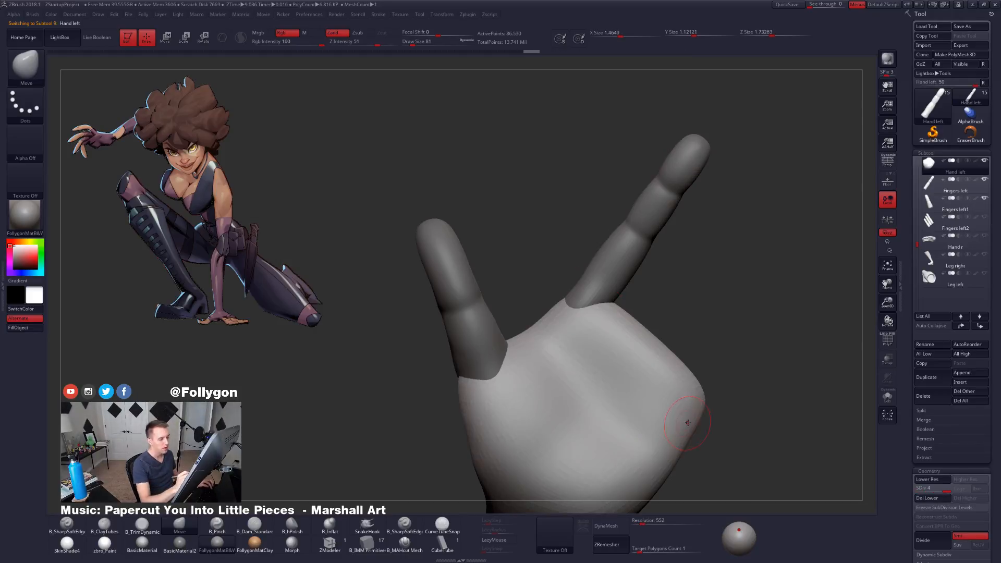
alt+click(615, 279)
drag(592, 289, 600, 396)
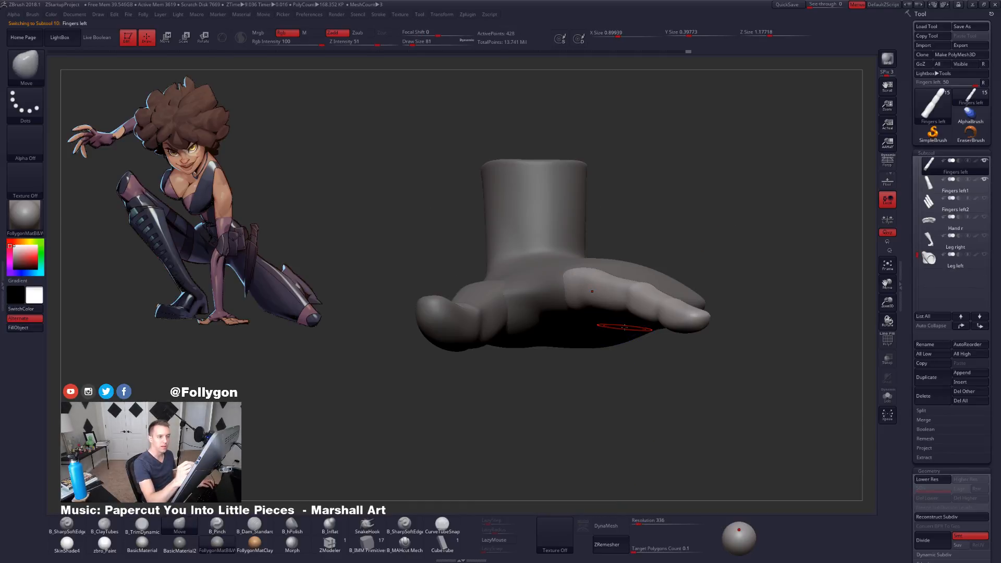
Step: Show the old Fingers left2 subtool over the hand and delete it
click(932, 210)
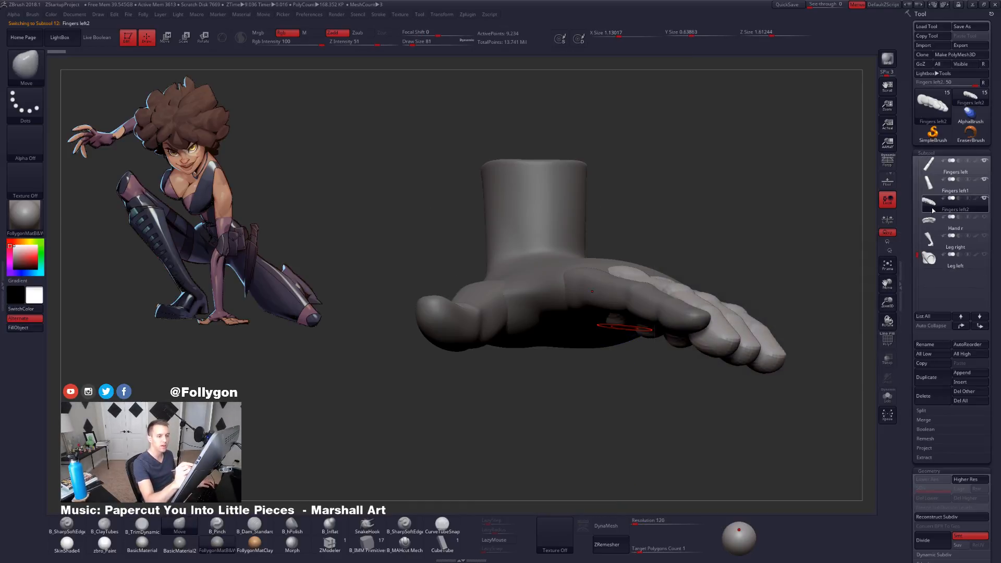
drag(813, 428, 665, 440)
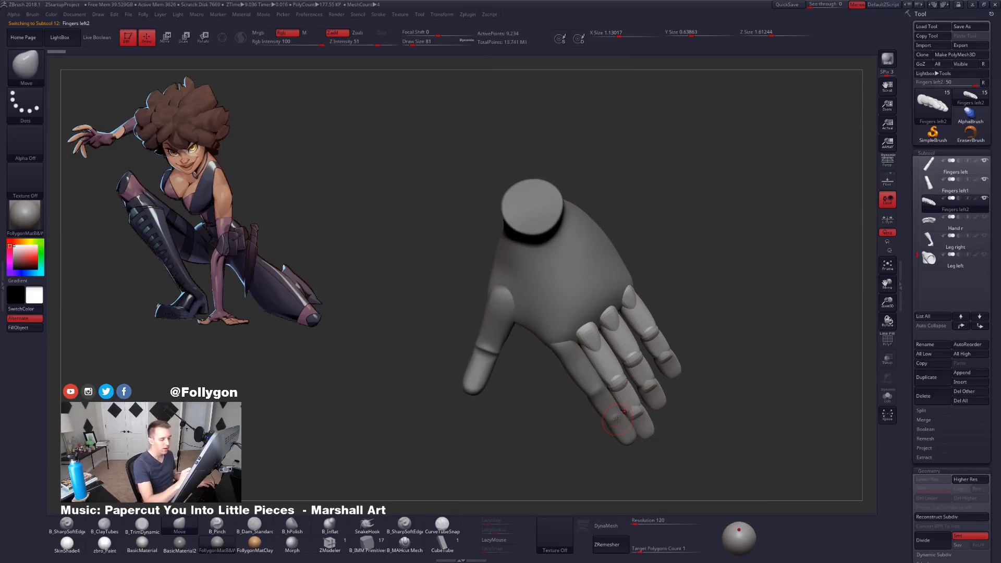
click(925, 396)
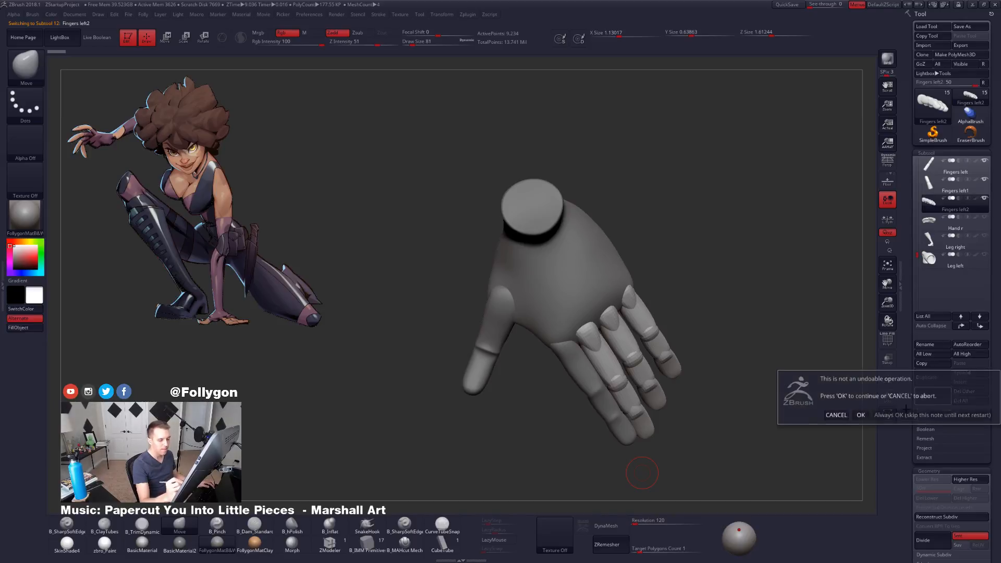
click(850, 414)
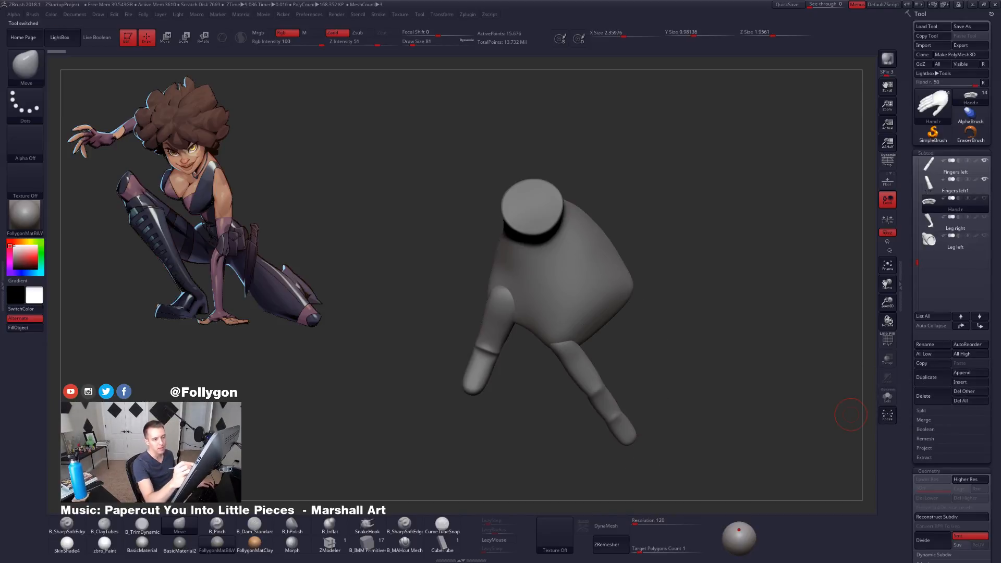
Step: Select the Fingers left index finger and lay a transpose line from the palm's thumb-side heel to the finger's base to check its alignment
alt+click(617, 417)
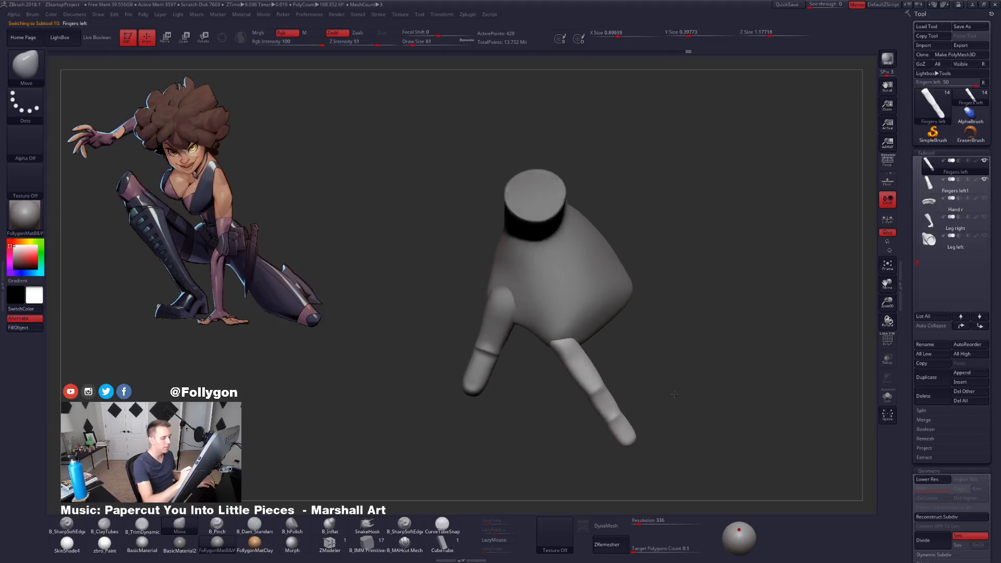
drag(673, 394, 589, 360)
key(w)
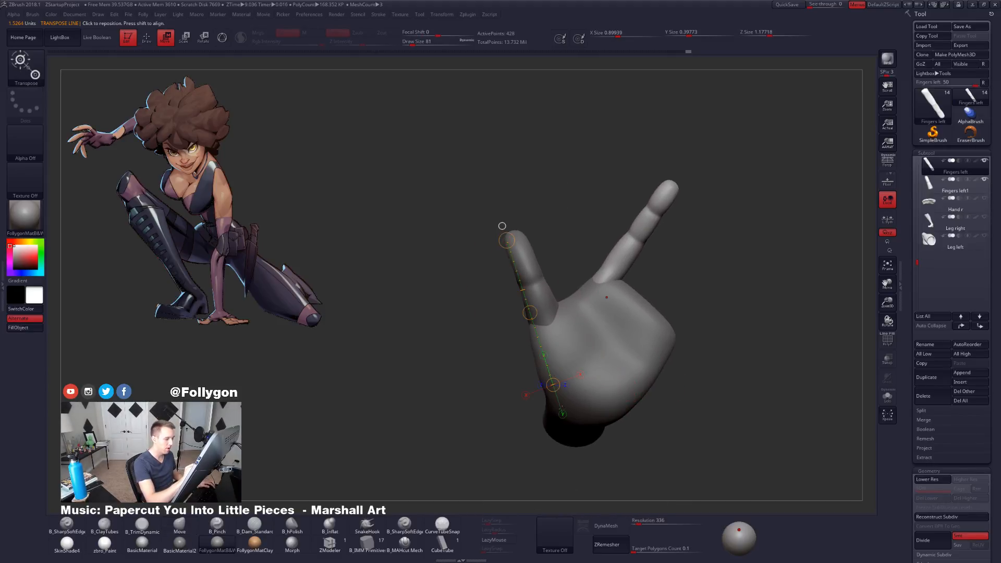
mouse_move(565, 405)
mouse_down()
mouse_move(645, 302)
mouse_move(689, 170)
mouse_move(646, 285)
mouse_move(682, 179)
mouse_move(689, 197)
mouse_move(683, 170)
mouse_move(616, 267)
mouse_move(618, 280)
mouse_up()
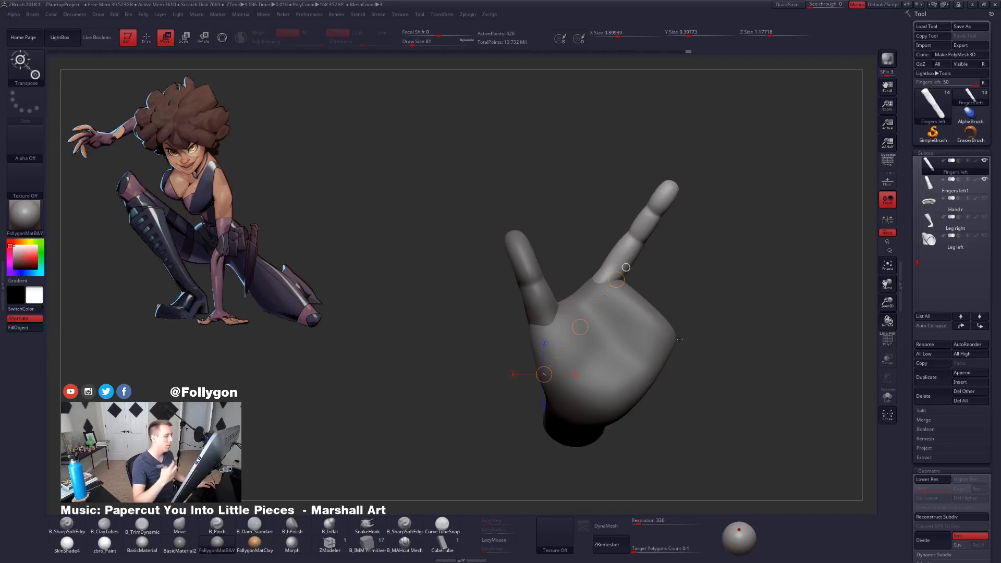
drag(680, 340, 691, 412)
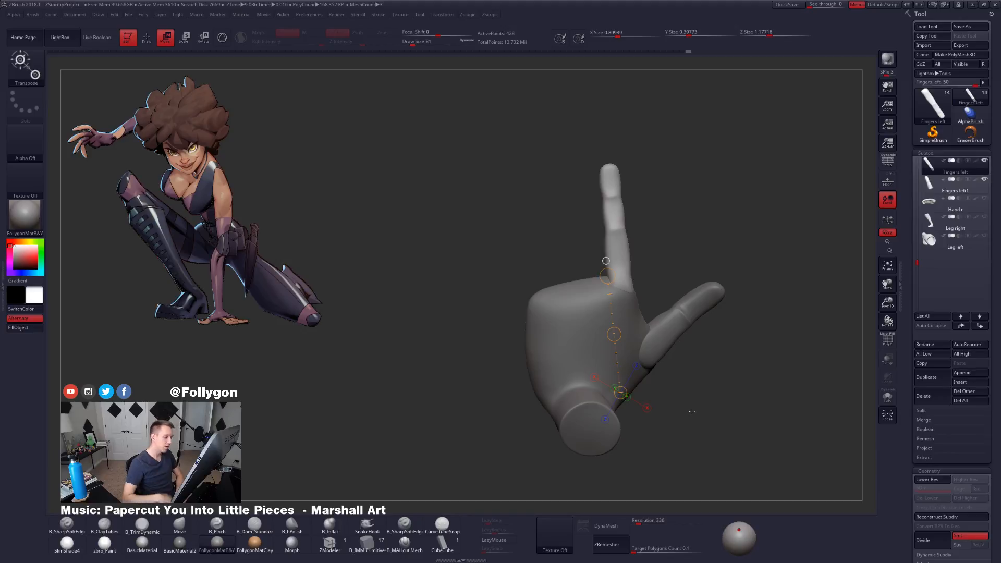
drag(691, 411, 678, 411)
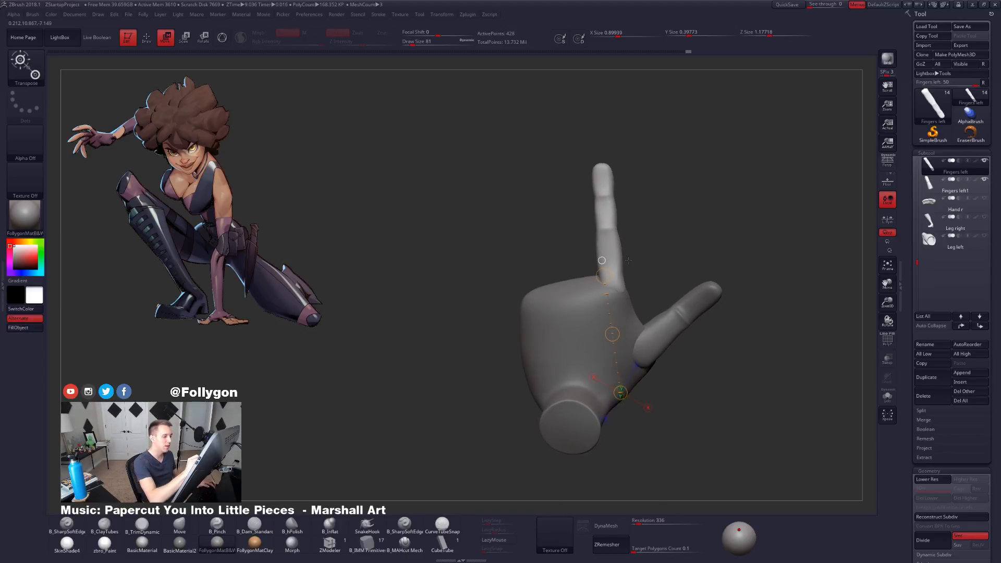
Step: Shift the index finger slightly sideways with the transpose line, then pull its base into the palm with the Move brush
drag(610, 334, 603, 334)
key(q)
drag(693, 406, 691, 443)
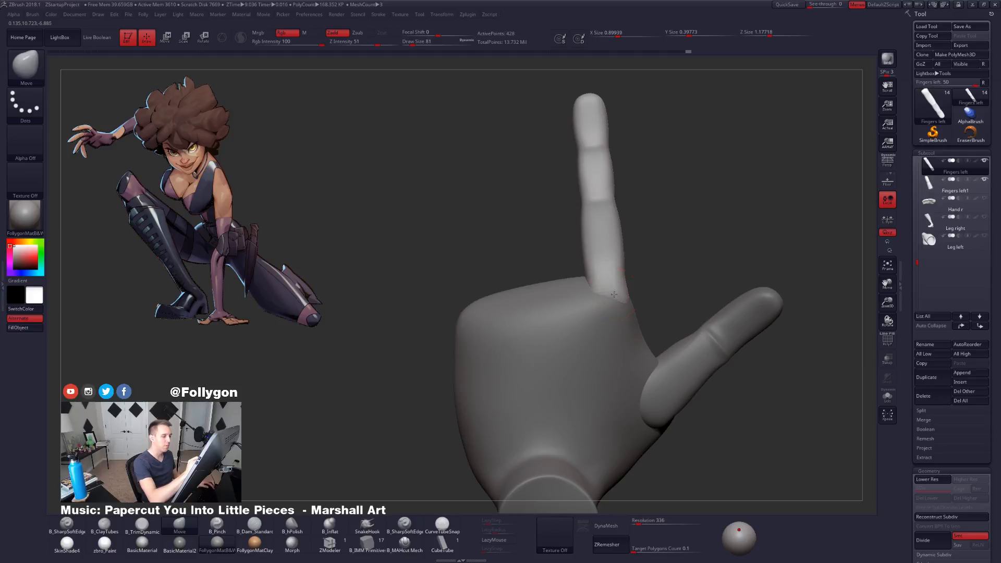
key(space)
drag(615, 292, 607, 313)
drag(607, 311, 608, 314)
Step: Reduce the Move brush's draw size to 67 and adjust the index finger's contour above the palm
alt+drag(641, 230, 643, 289)
key(space)
drag(602, 257, 600, 256)
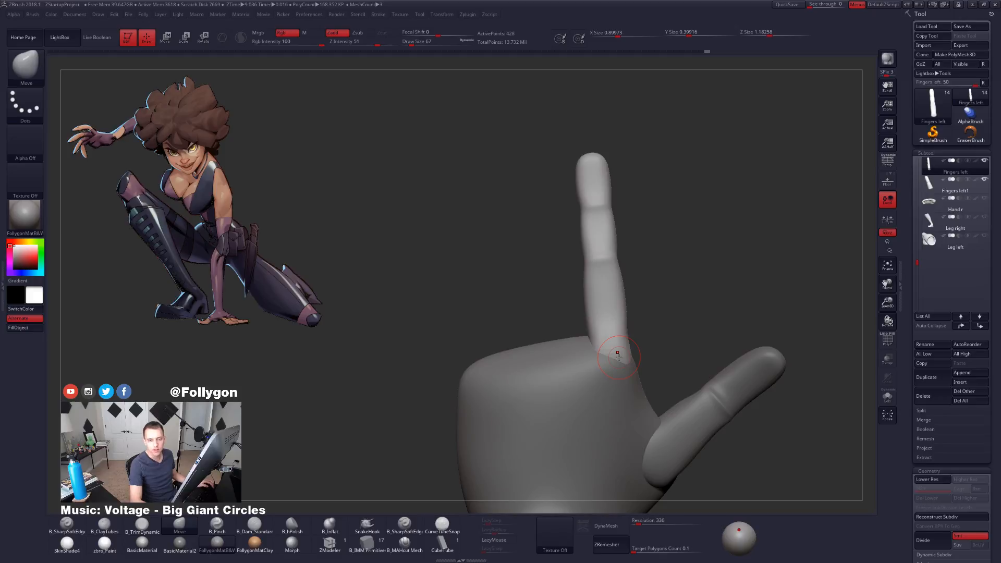
drag(671, 292, 688, 289)
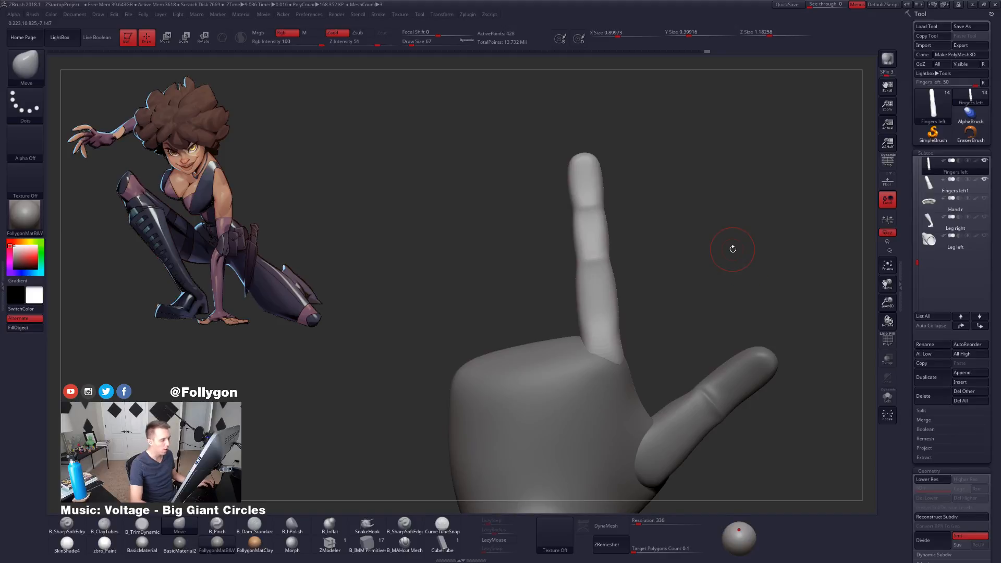
drag(705, 241, 680, 296)
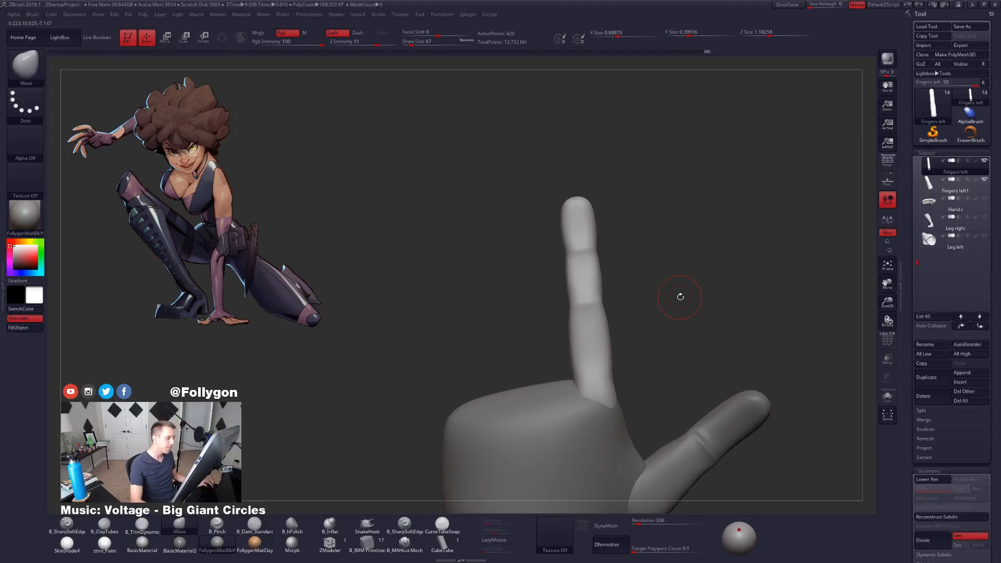
mouse_move(585, 336)
mouse_down()
mouse_move(632, 342)
mouse_move(608, 386)
mouse_move(618, 318)
mouse_move(614, 329)
mouse_move(647, 324)
mouse_move(626, 334)
mouse_move(611, 316)
mouse_up()
Step: Tighten the index finger's joint creases at subdivision level 2 using the B_Pinch brush at draw size 29, and enlarge the brush to 88
key(space)
key(5)
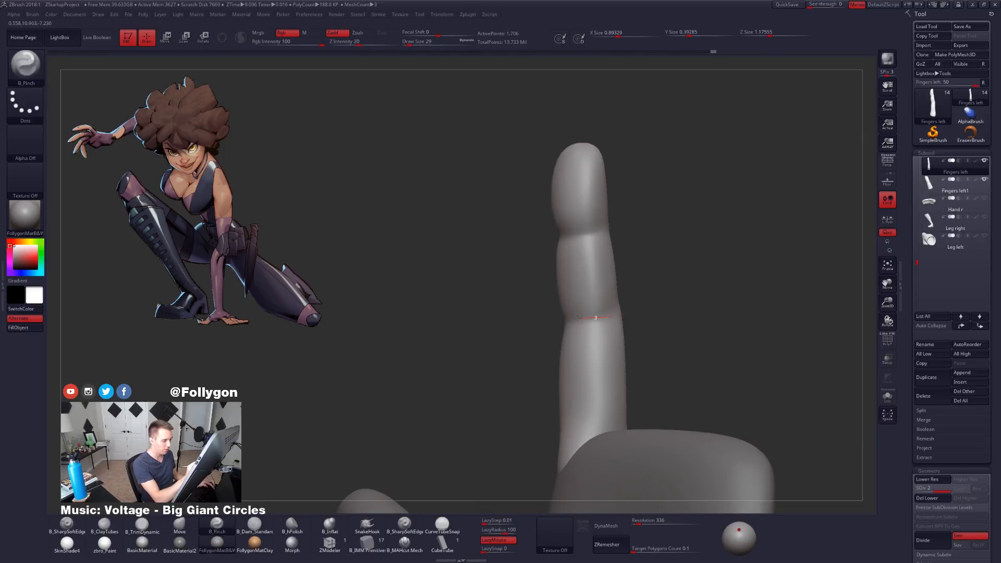
mouse_move(549, 321)
mouse_down()
mouse_move(526, 324)
mouse_move(590, 314)
mouse_move(585, 339)
mouse_move(569, 293)
mouse_move(601, 295)
mouse_move(526, 299)
mouse_move(553, 310)
mouse_up()
key(space)
drag(586, 293, 595, 294)
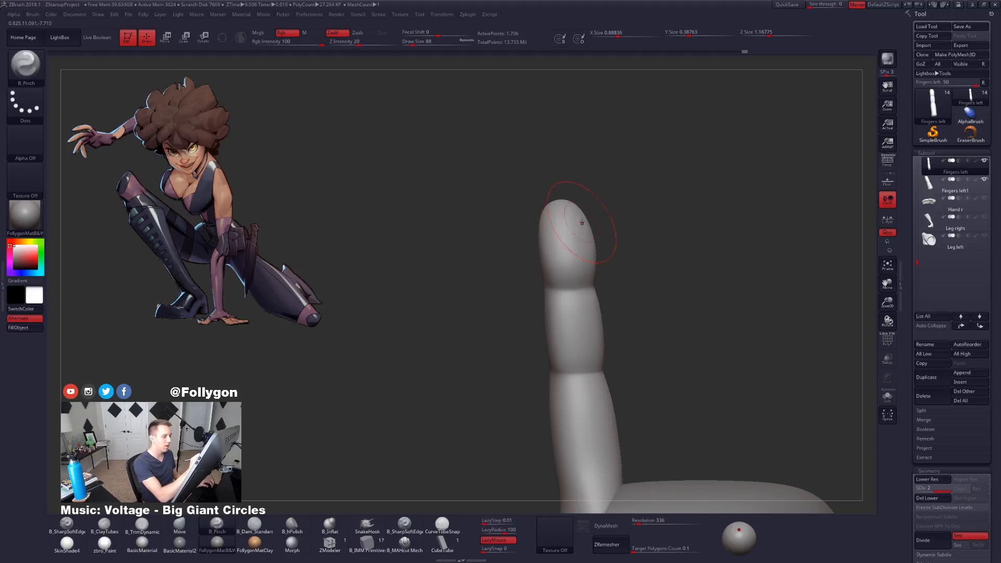
Step: Turn off Dynamic Subdiv on the index finger and divide its mesh up to subdivision level 5
key(shift+d)
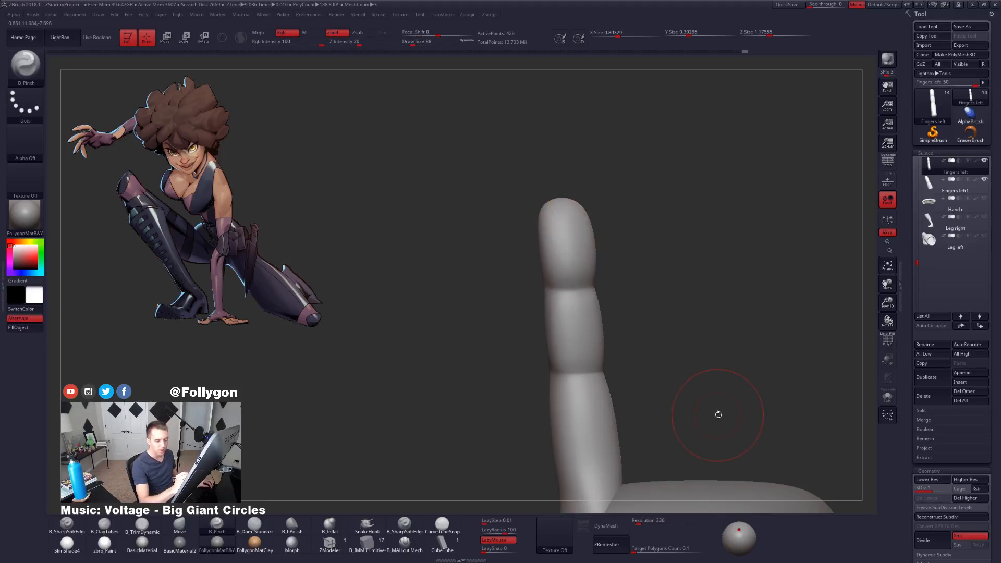
key(d)
scroll(935, 345, down, 5)
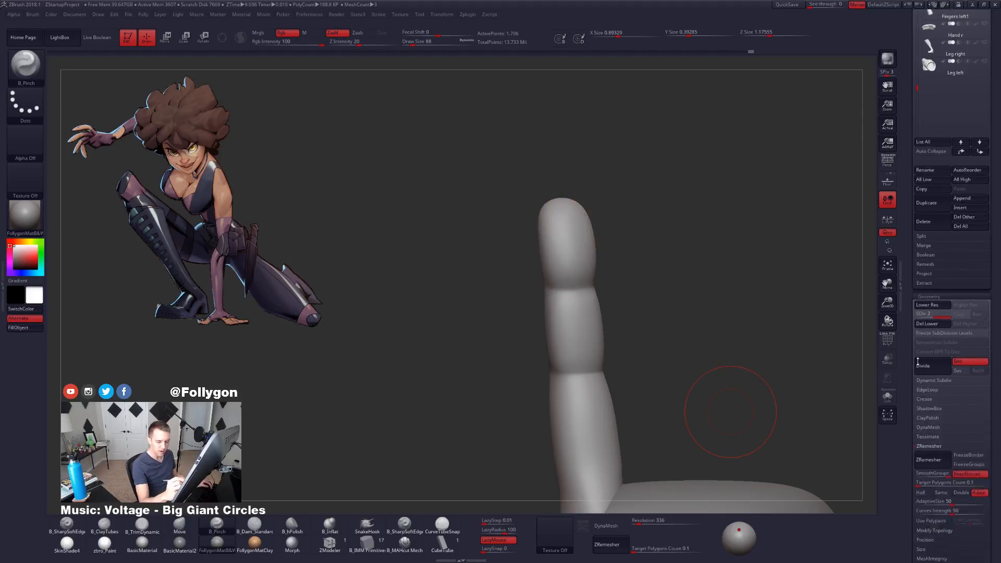
click(933, 316)
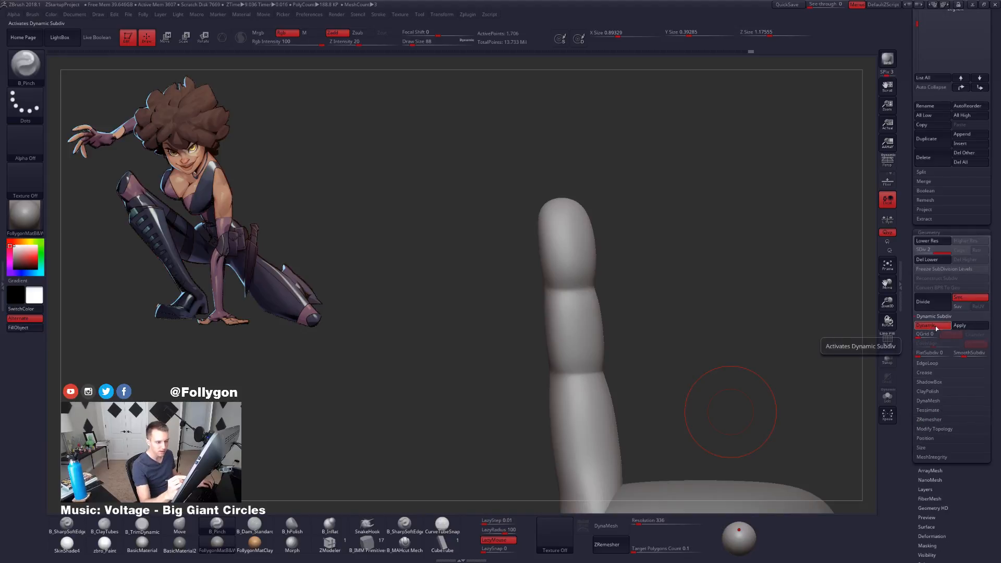
scroll(937, 316, up, 5)
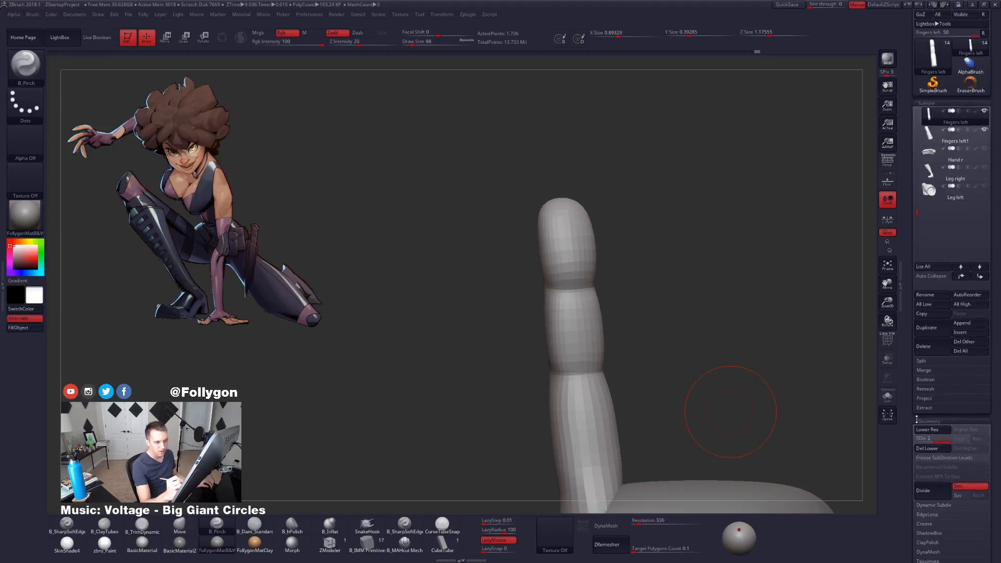
key(ctrl+d)
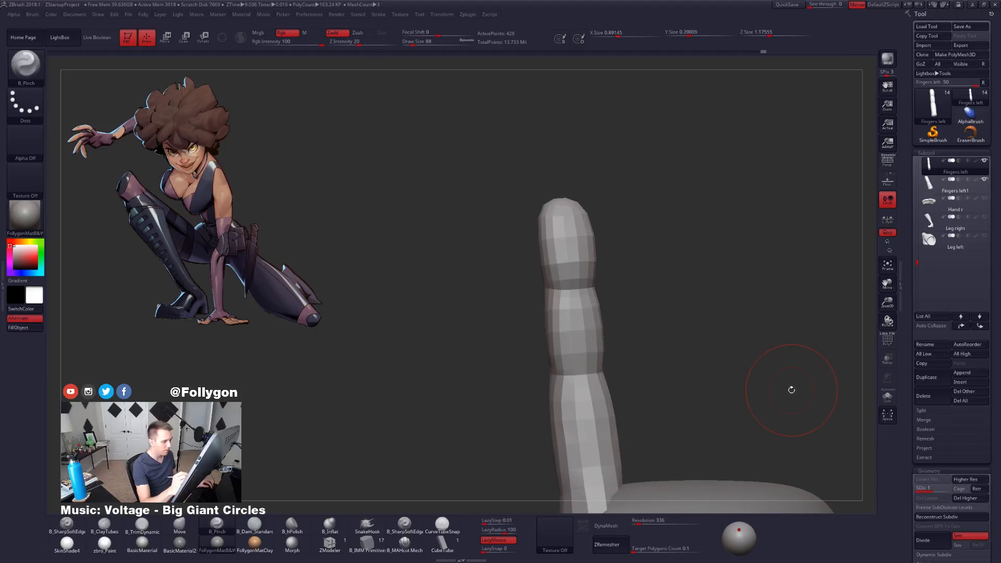
key(ctrl+d)
key(ctrl+d)
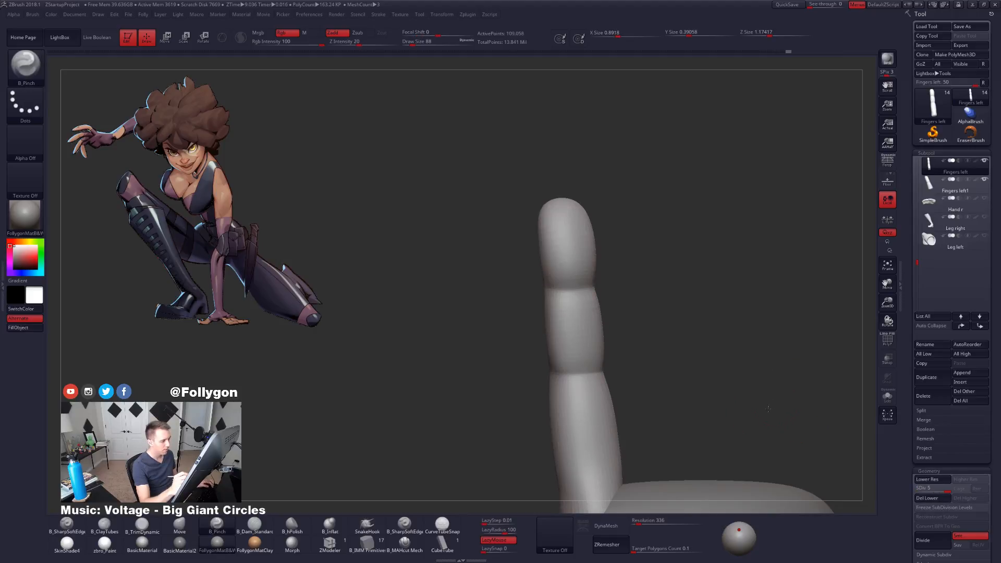
Step: Examine the index finger's Dynamic Subdiv setting and its polygroup wireframe from the side
drag(789, 392, 750, 420)
scroll(926, 430, down, 3)
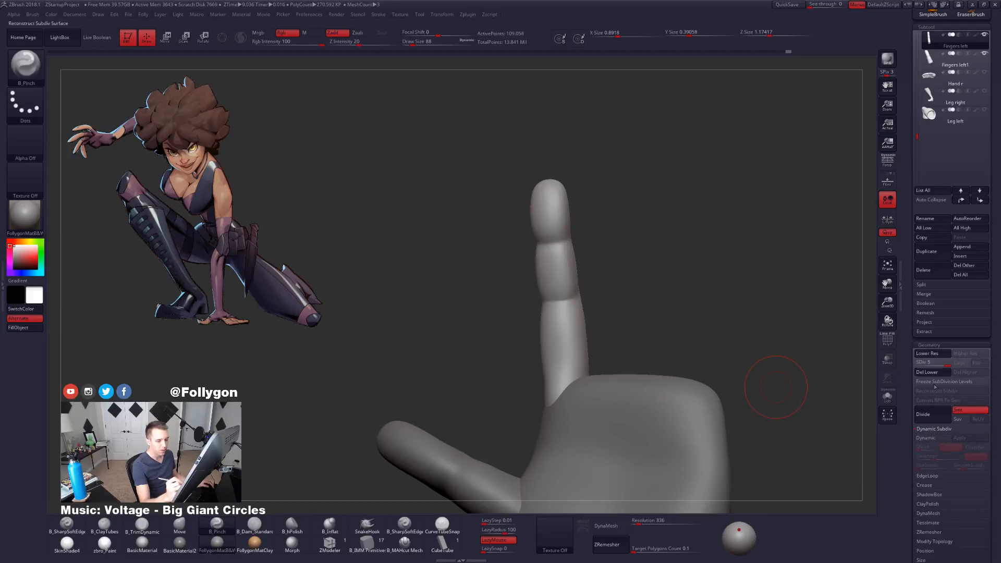
click(932, 439)
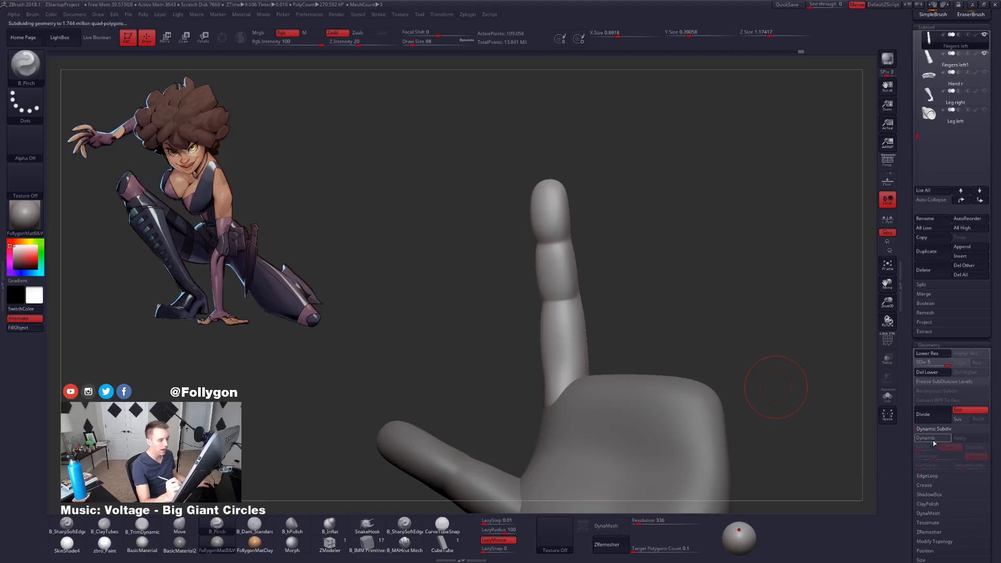
scroll(910, 497, up, 3)
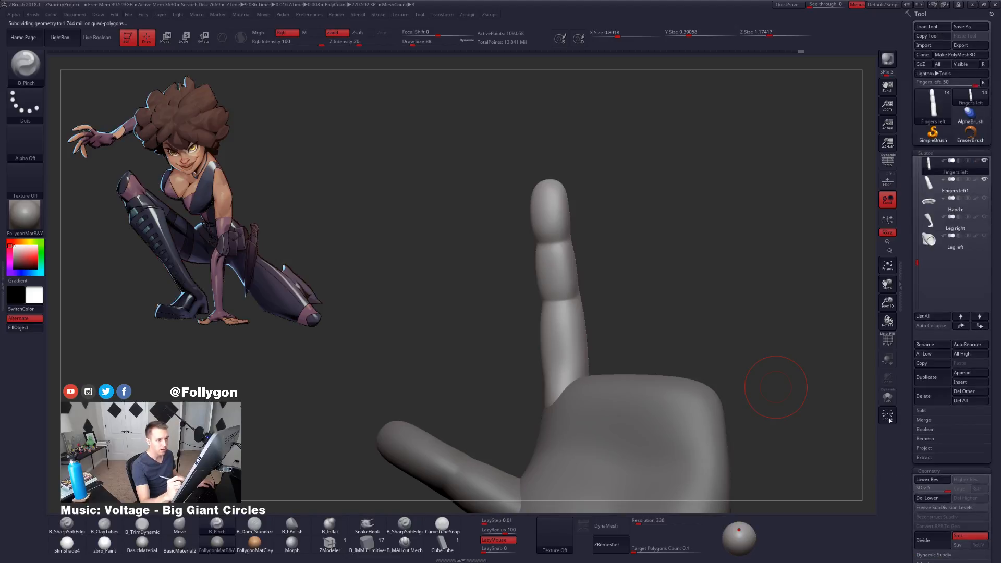
mouse_move(668, 355)
mouse_down()
mouse_move(603, 337)
mouse_move(649, 437)
mouse_up()
key(space)
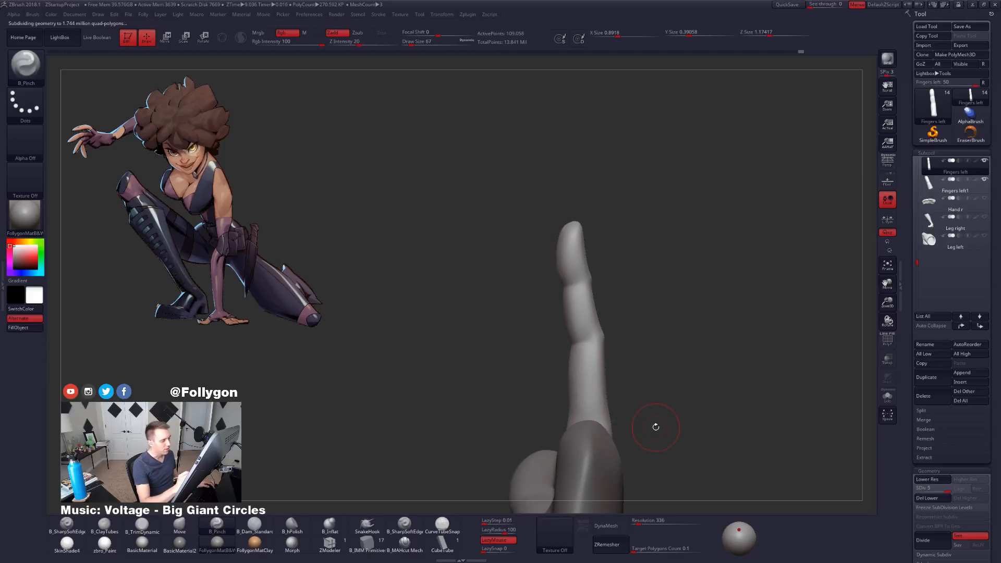
key(shift+f)
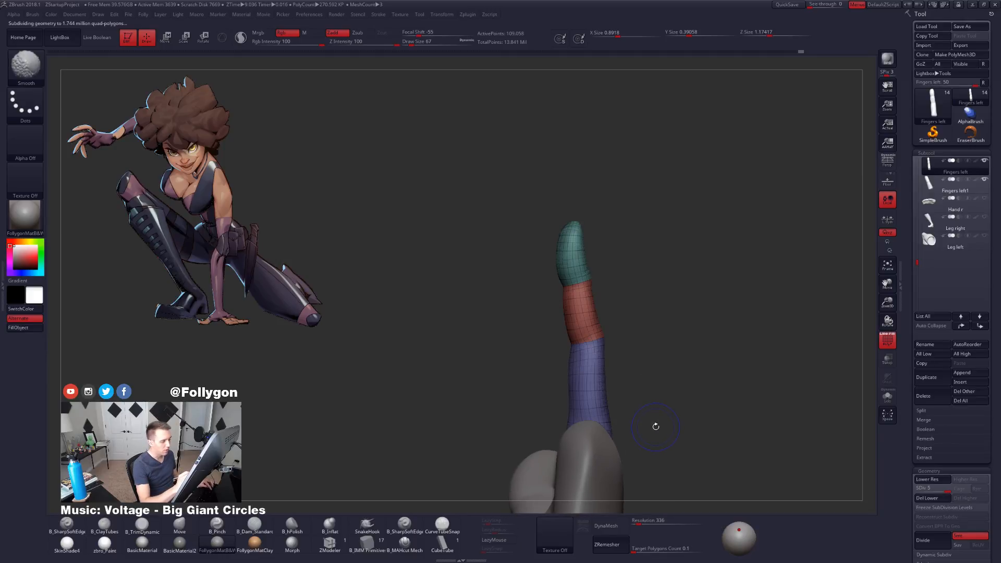
key(shift+f)
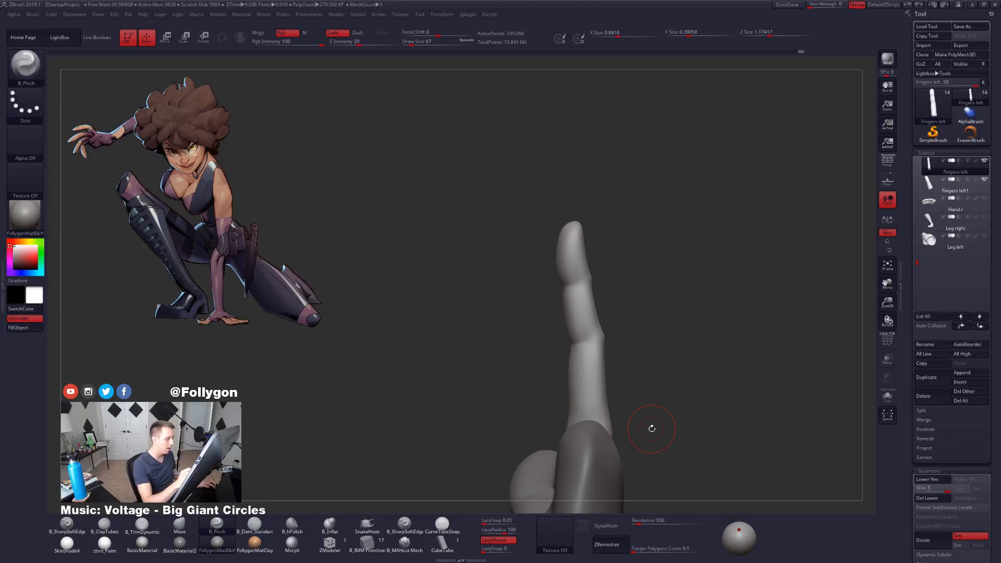
Step: Reshape the side of the finger's base segment at subdivision level 1 with the Move brush at draw size 96, and return to level 5
key(b)
key(m)
key(v)
key(space)
drag(586, 376, 593, 375)
key(shift+d)
key(shift+d)
key(shift+d)
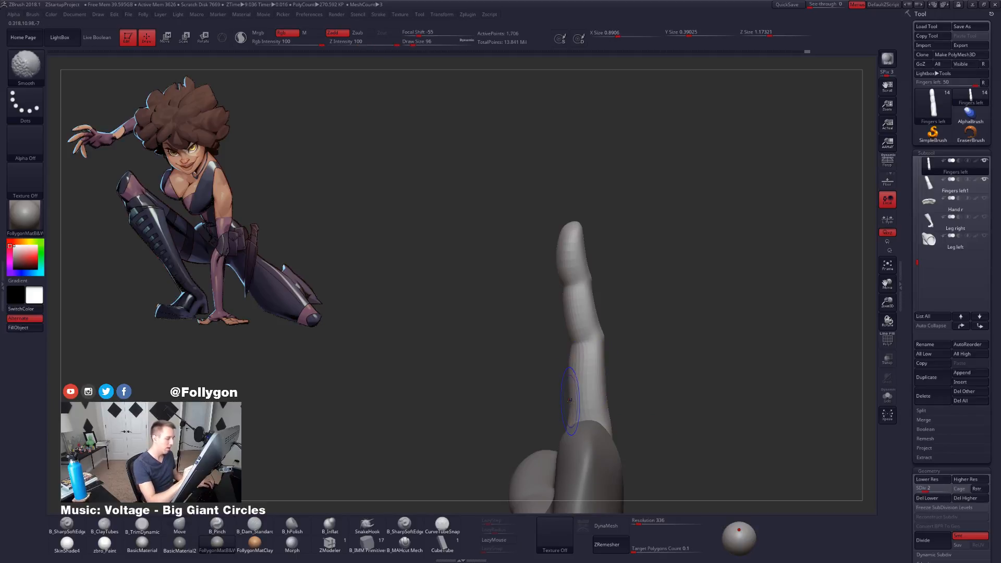
key(shift+d)
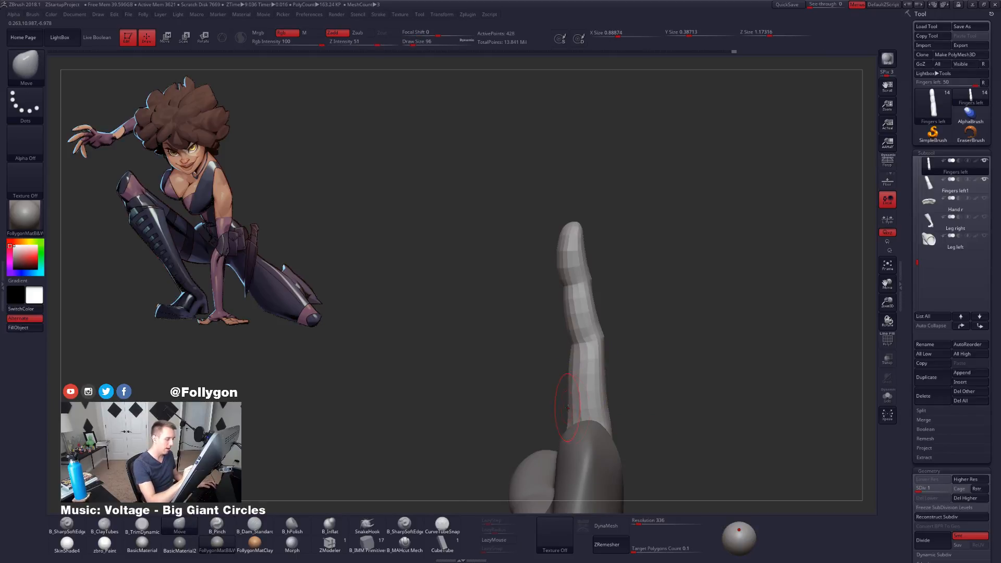
drag(568, 407, 571, 354)
key(d)
key(d)
key(d)
key(d)
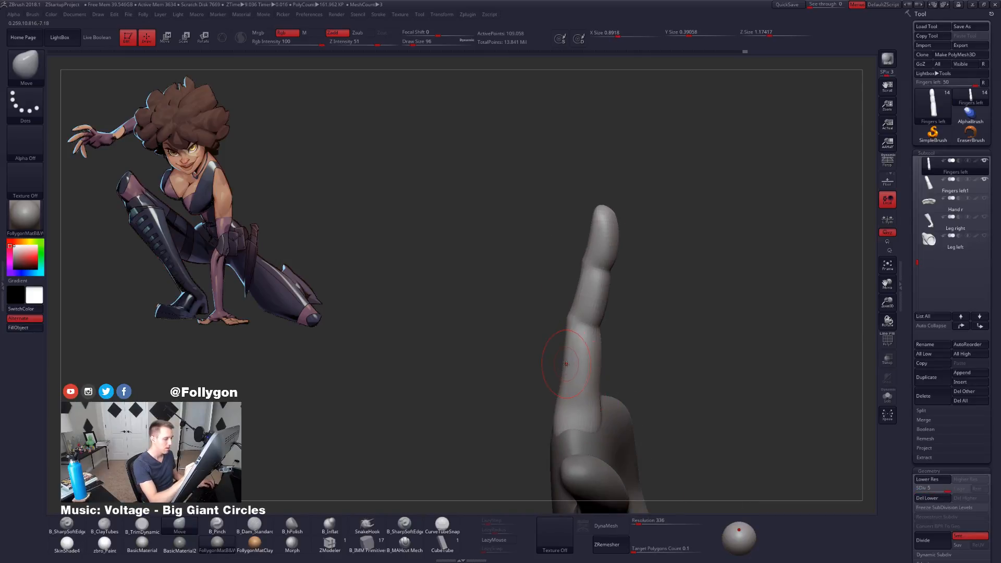
Step: Adjust the Move brush's draw size over the index finger and toggle its AccuCurve mode
right_drag(566, 364, 593, 361)
key(space)
drag(594, 361, 590, 361)
right_drag(572, 362, 589, 362)
mouse_move(539, 337)
alt+right_down()
mouse_move(589, 361)
mouse_move(588, 337)
alt+right_up()
key(space)
drag(594, 338, 596, 338)
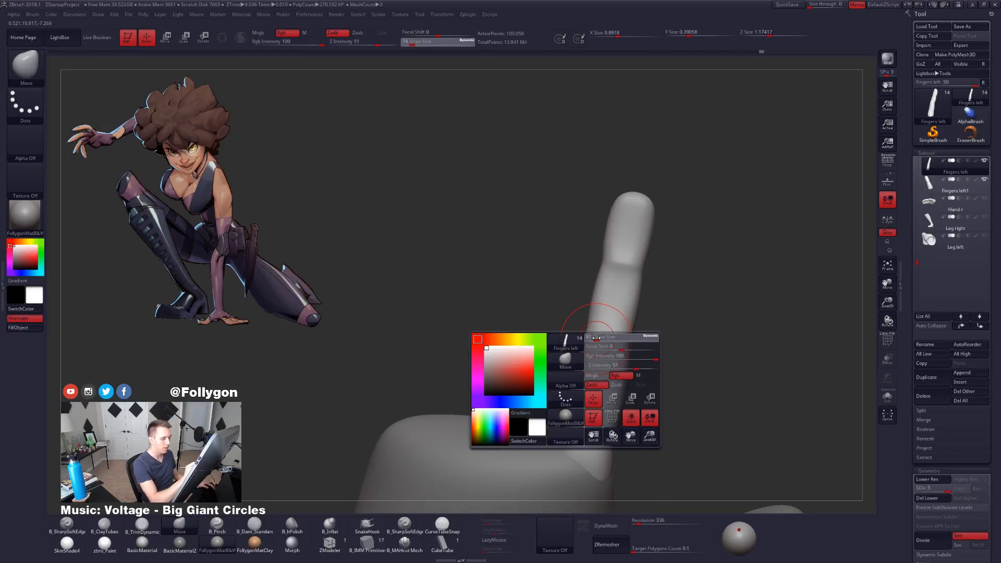
key(ctrl+shift+f)
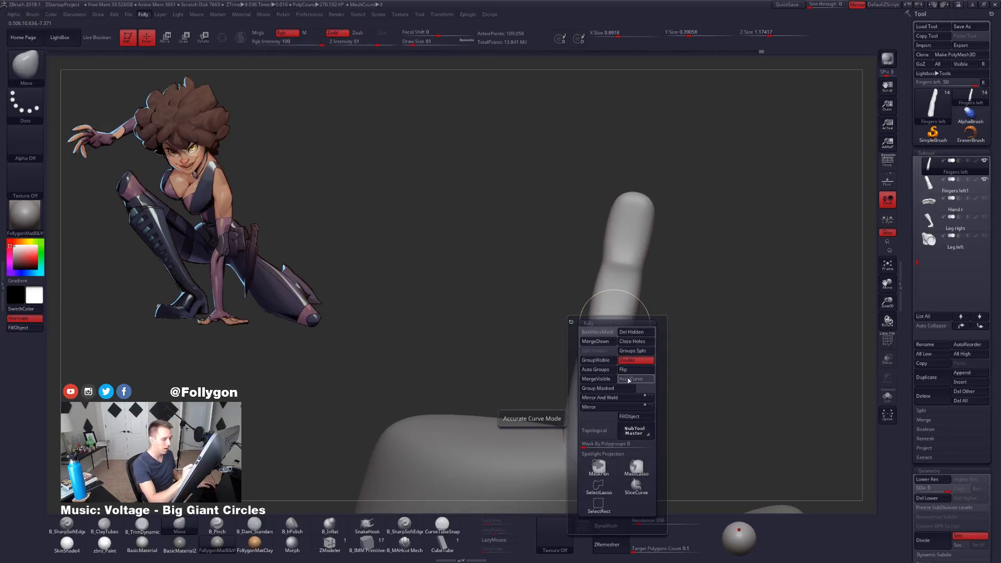
click(629, 381)
Step: Lower the index finger to subdivision level 1, adjust its edge near the lower joint, and set the Move brush's draw size to 67
key(shift+d)
key(shift+d)
key(shift+d)
key(shift+d)
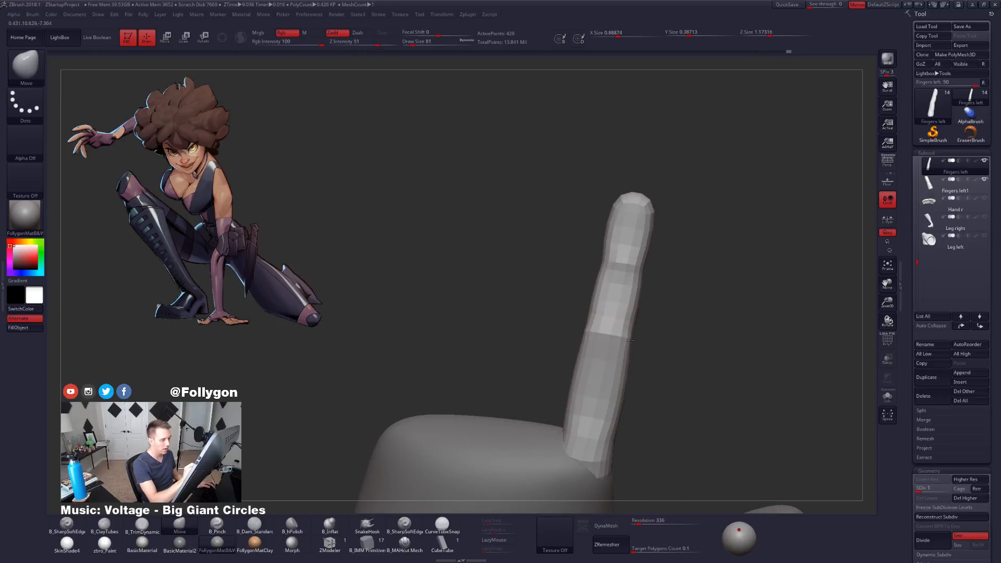
drag(633, 341, 631, 342)
alt+right_drag(610, 343, 612, 409)
key(space)
drag(619, 338, 614, 339)
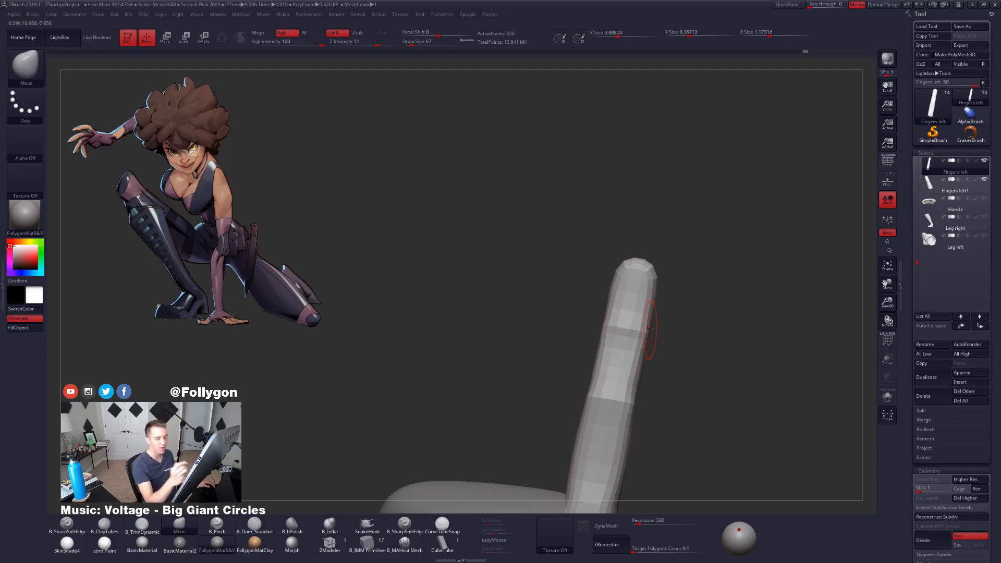
Step: Check the index finger's polygroup wireframe, hide it again, and raise the finger to subdivision level 5
key(ctrl+d)
key(shift+d)
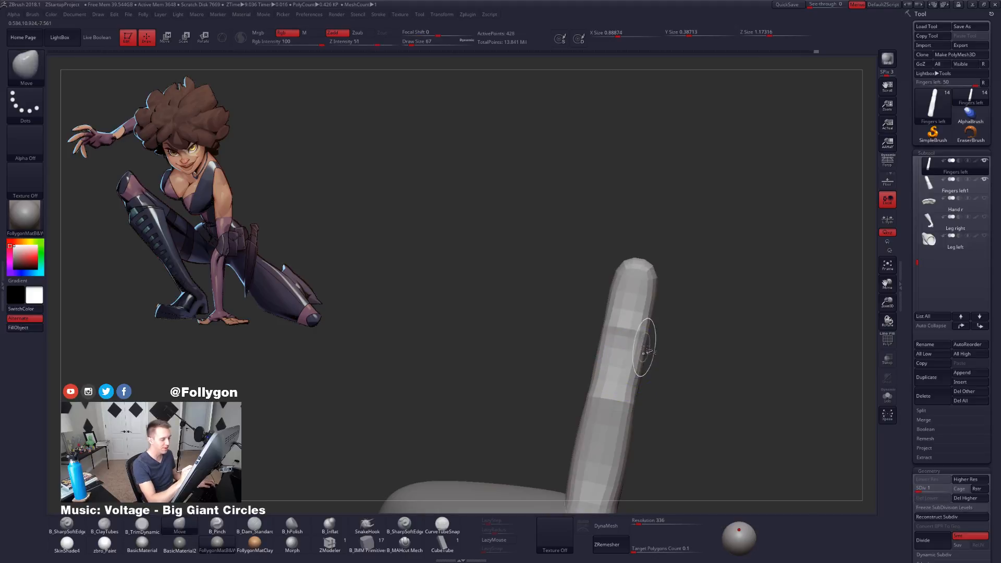
key(space)
key(shift+f)
ctrl+right_drag(638, 309, 630, 340)
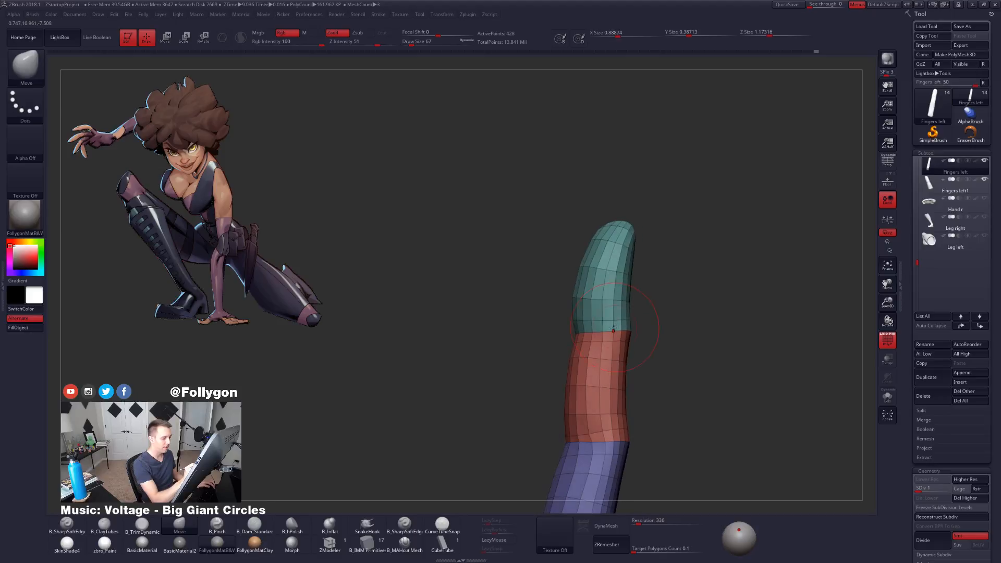
key(d)
key(d)
key(d)
key(d)
key(shift+f)
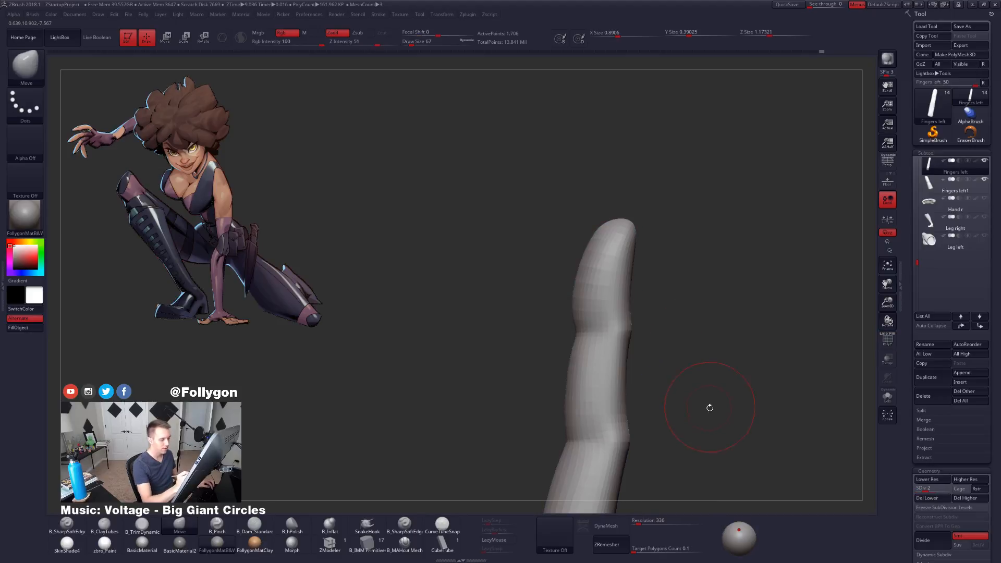
Step: Try to slice across the index finger's middle segment with SliceCurve
mouse_move(686, 431)
right_down()
mouse_move(693, 442)
mouse_move(683, 427)
mouse_move(706, 391)
mouse_move(623, 369)
mouse_move(637, 437)
right_up()
ctrl+shift+drag(645, 364, 559, 375)
ctrl+shift+drag(531, 454, 476, 409)
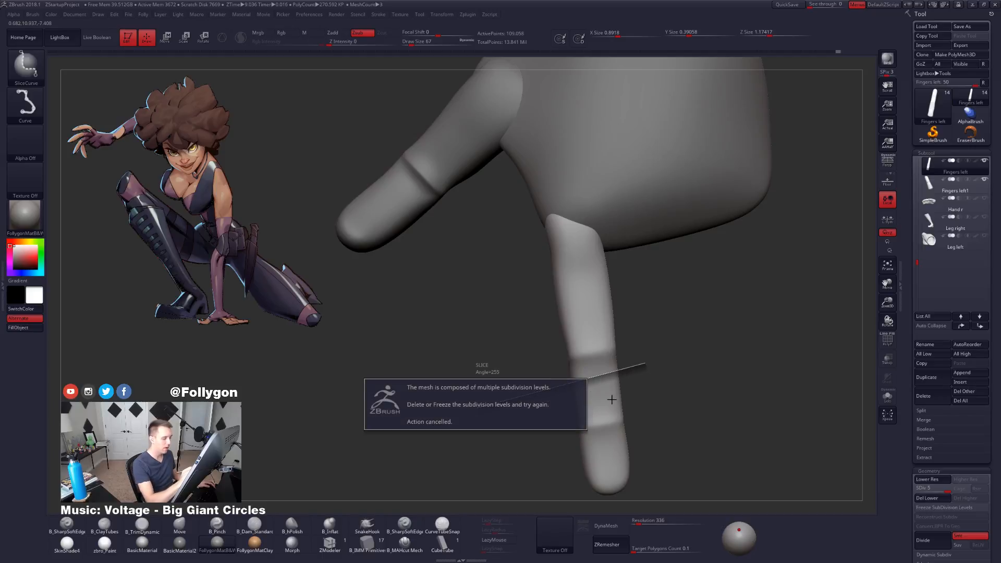
Step: Hide the index finger's outer part with SelectLasso to view its open cross-section, then show the whole finger again
key(space)
click(630, 522)
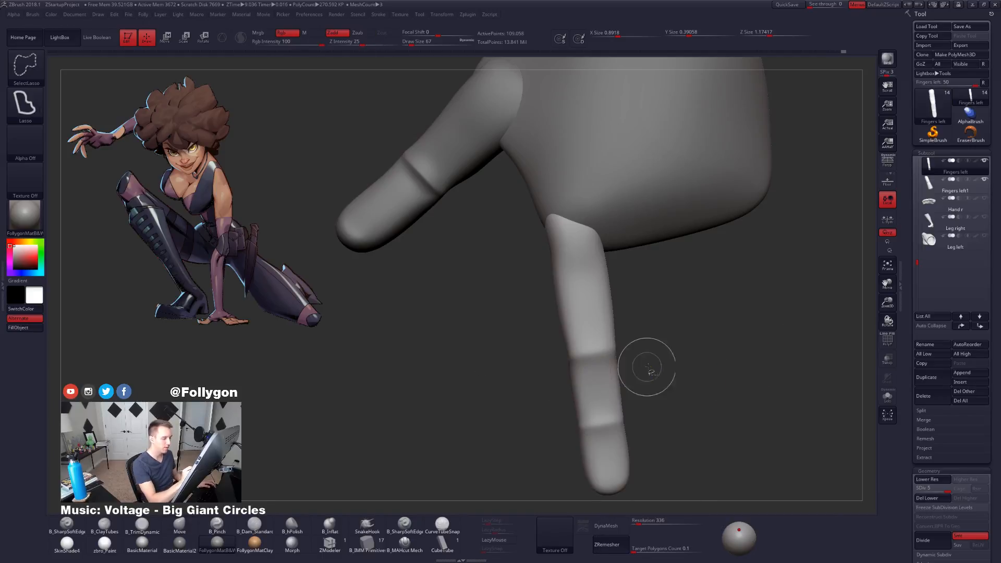
mouse_move(654, 373)
ctrl+alt+shift+mouse_down()
mouse_move(482, 472)
mouse_move(626, 370)
mouse_move(596, 341)
mouse_move(603, 366)
ctrl+alt+shift+mouse_up()
key(b)
key(m)
key(v)
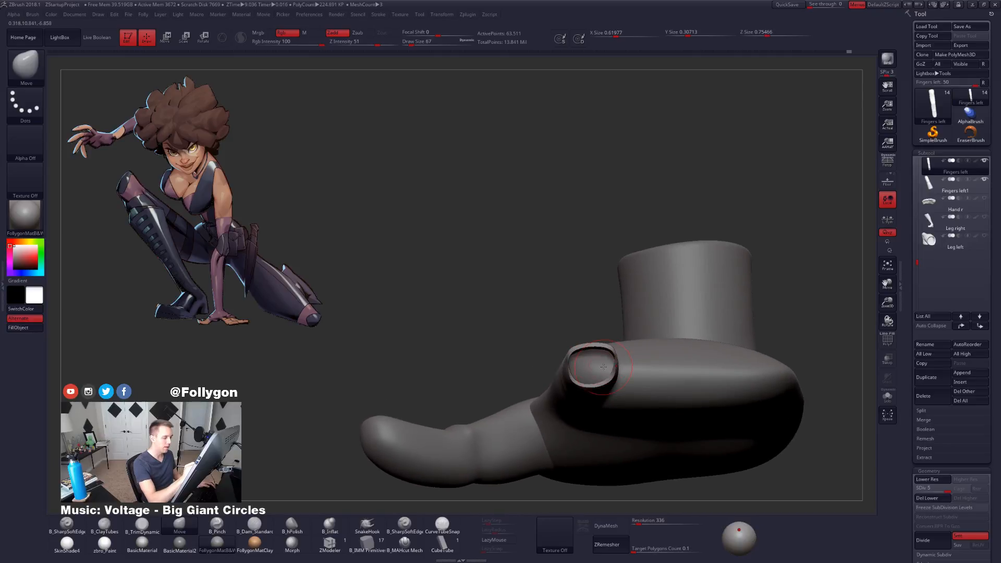
ctrl+shift+click(601, 325)
Step: Isolate the index finger in Solo mode and lower it to subdivision level 1
right_drag(648, 365, 659, 435)
key(alt+s)
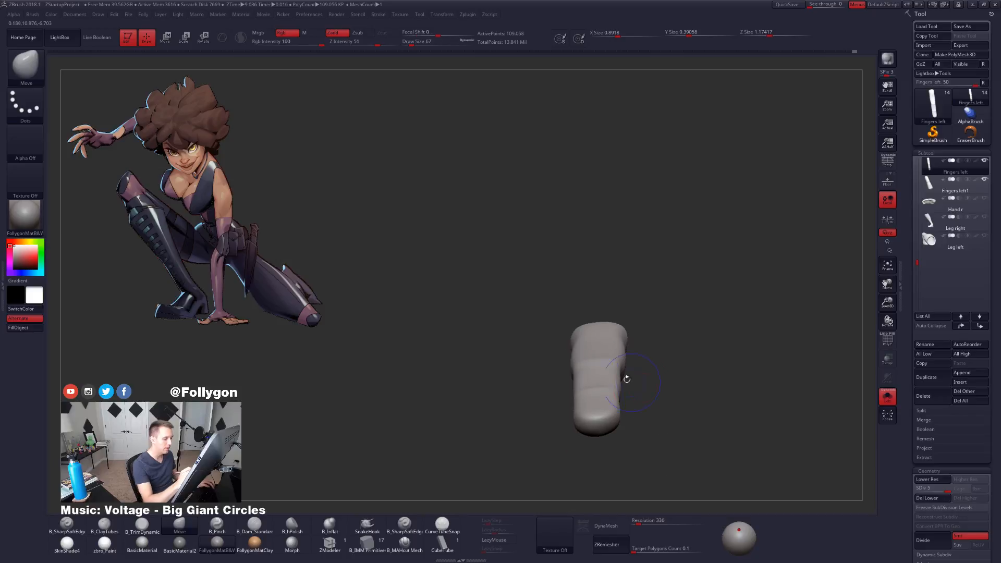
key(shift+d)
key(shift+d)
key(shift+d)
key(shift+d)
Step: Resize the Move brush and reshape the side of the isolated index finger's base segment
right_drag(597, 392, 592, 399)
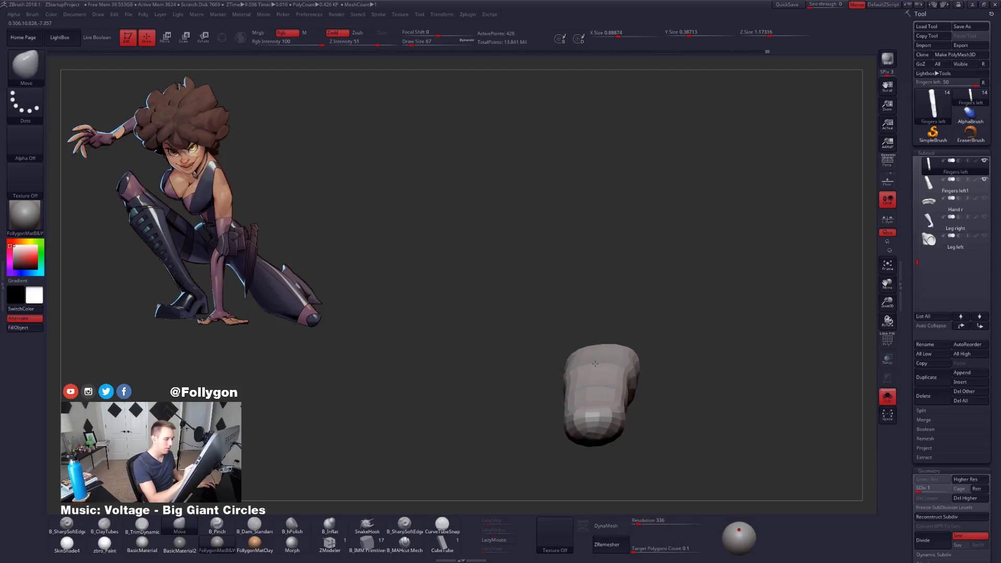
key(space)
mouse_move(594, 363)
right_down()
mouse_move(600, 346)
mouse_move(599, 409)
mouse_move(582, 353)
right_up()
key(shift+f)
key(shift+f)
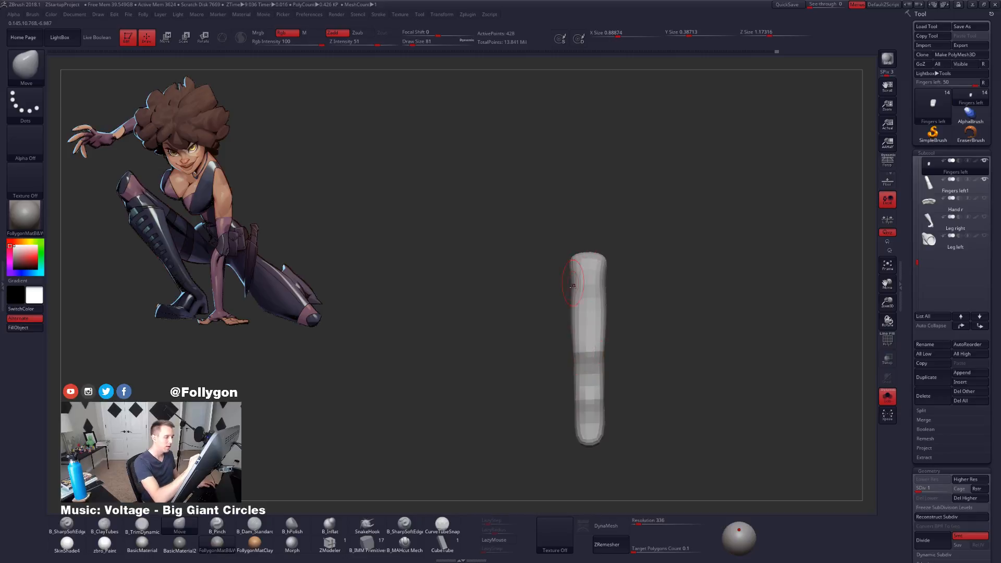
drag(573, 285, 571, 357)
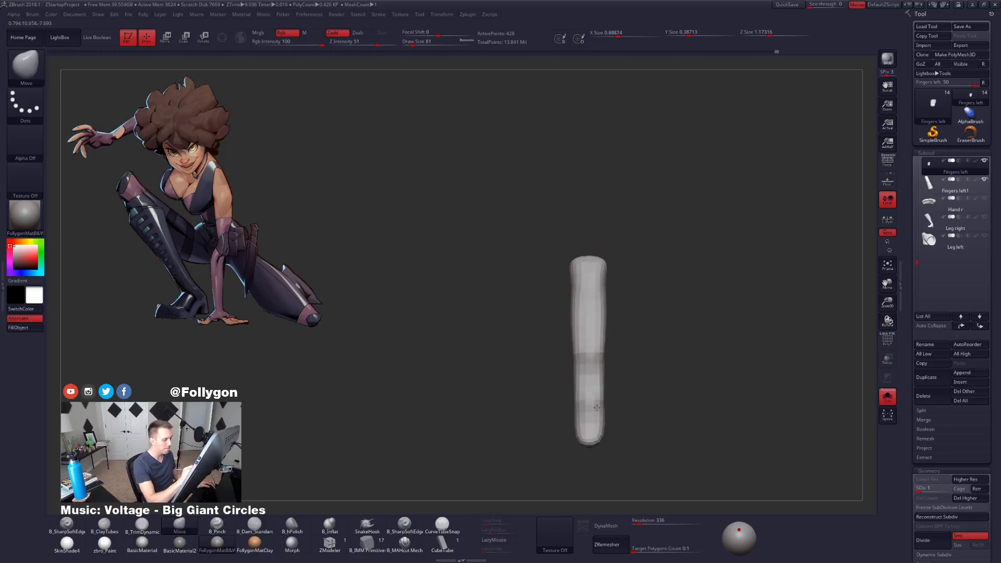
Step: Hide the outer polygons of the isolated index finger with SelectLasso, keeping only a lengthwise strip with its polygroup wireframe displayed
mouse_move(573, 360)
right_down()
mouse_move(627, 431)
mouse_move(661, 373)
mouse_move(728, 332)
right_up()
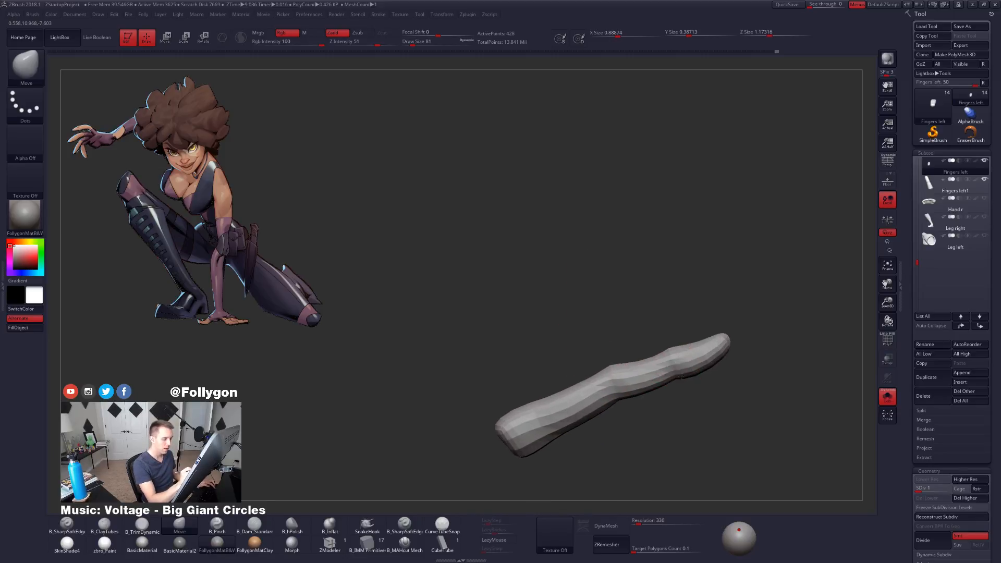
ctrl+alt+shift+drag(727, 331, 469, 423)
mouse_move(693, 331)
right_down()
mouse_move(670, 435)
mouse_move(648, 389)
right_up()
key(shift+f)
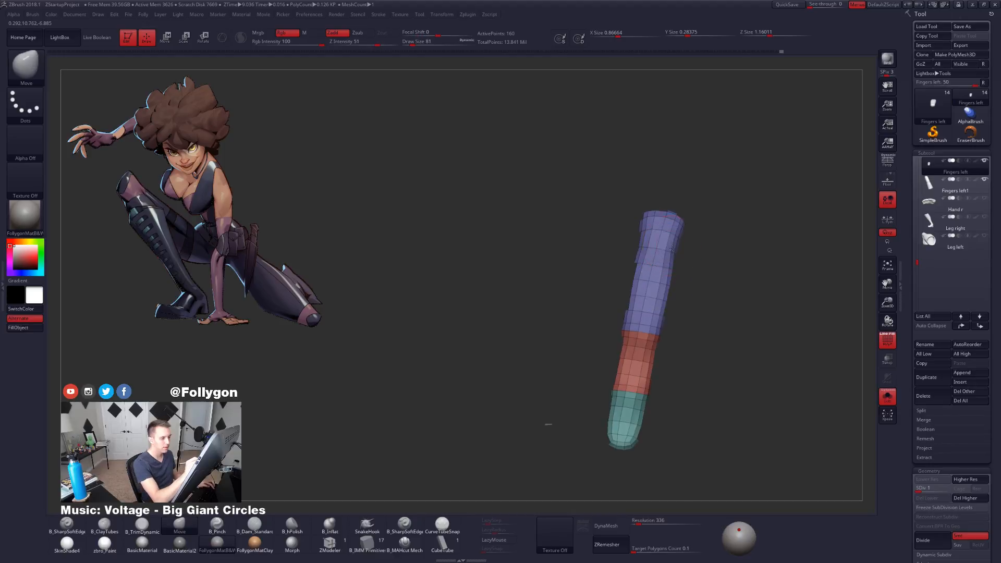
mouse_move(667, 209)
ctrl+alt+shift+mouse_down()
mouse_move(704, 205)
mouse_move(721, 357)
mouse_move(630, 483)
ctrl+alt+shift+mouse_up()
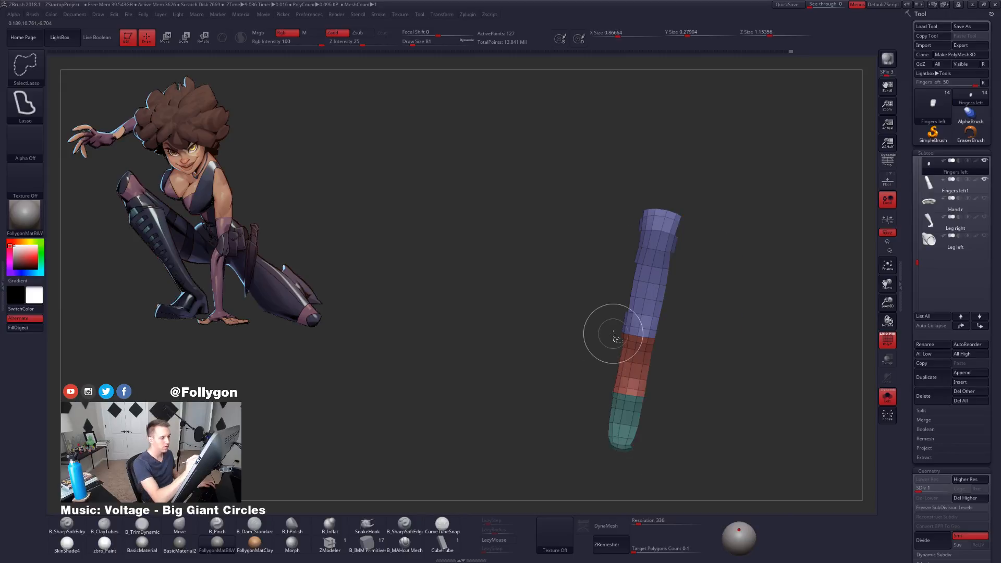
ctrl+alt+shift+drag(646, 205, 597, 468)
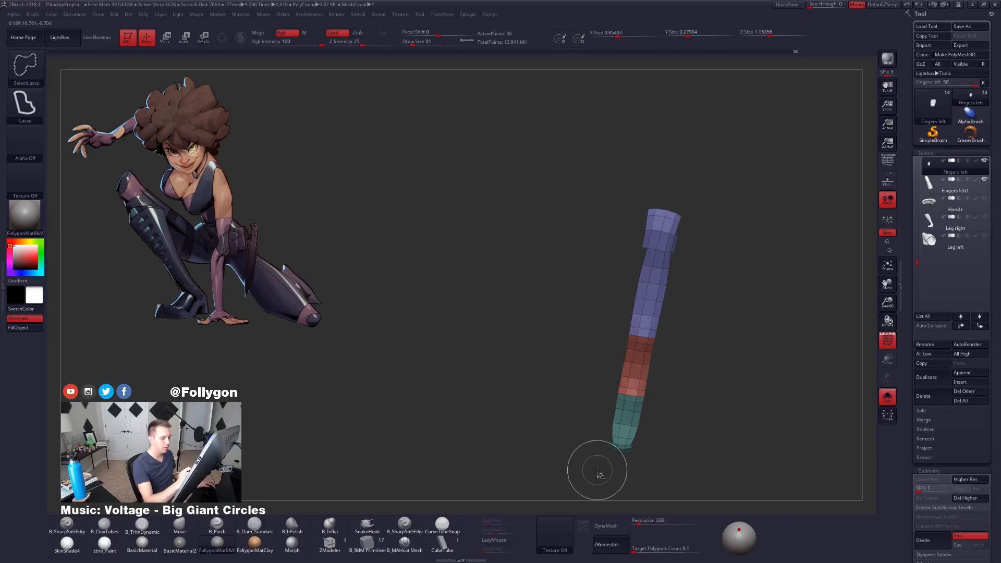
mouse_move(649, 245)
ctrl+alt+shift+mouse_down()
mouse_move(633, 209)
mouse_move(649, 204)
mouse_move(679, 271)
ctrl+alt+shift+mouse_up()
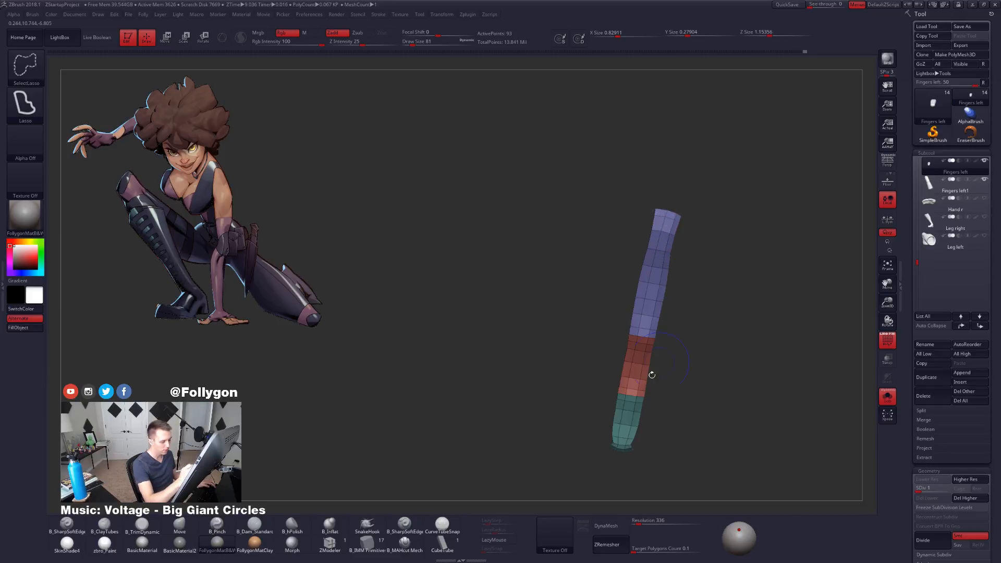
Step: Mask the visible lengthwise strip of the index finger, then show the whole finger again without the wireframe
mouse_move(651, 372)
alt+mouse_down()
mouse_move(637, 431)
mouse_move(633, 413)
mouse_move(639, 399)
mouse_move(648, 430)
mouse_move(608, 414)
mouse_move(666, 368)
mouse_move(639, 401)
alt+mouse_up()
ctrl+click(713, 418)
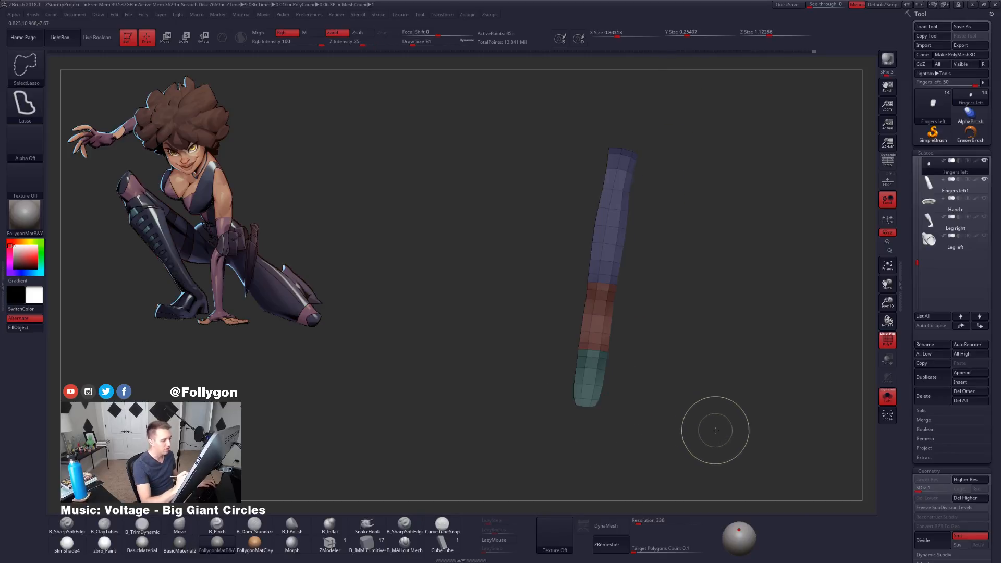
ctrl+shift+click(709, 425)
key(shift+f)
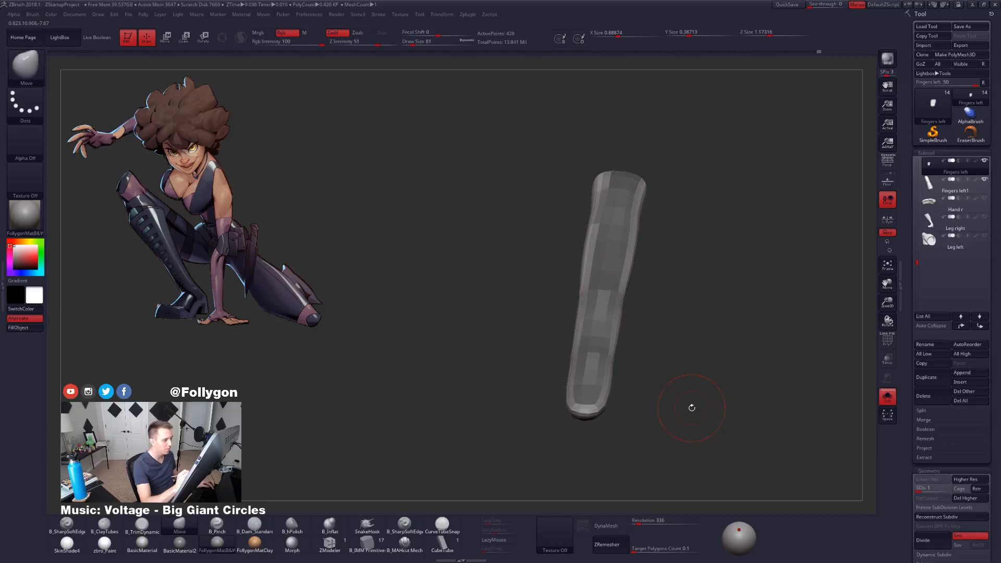
Step: Soften the index finger's mask in stages while raising the finger to subdivision level 5
key(ctrl+d)
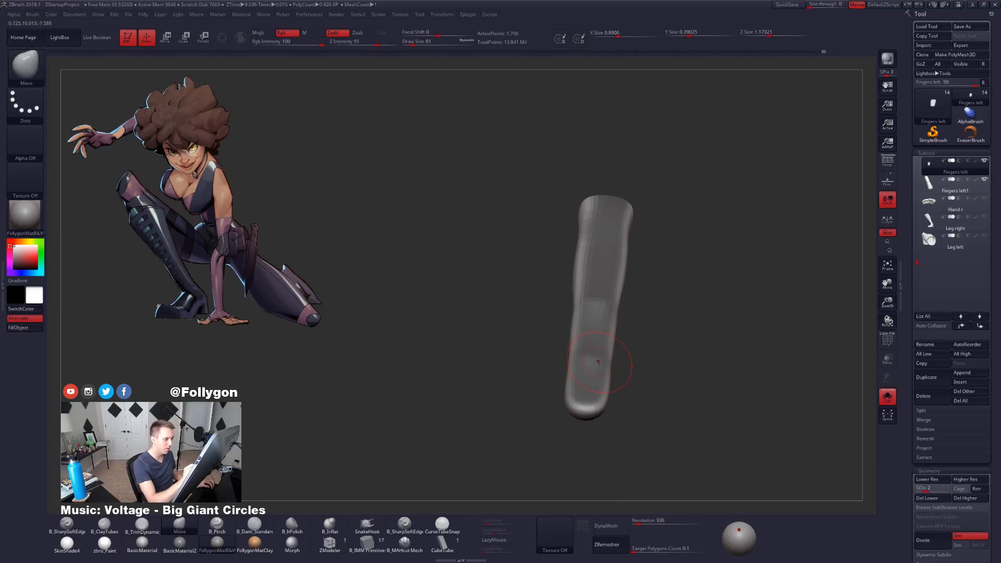
ctrl+click(598, 363)
ctrl+click(633, 365)
ctrl+click(619, 365)
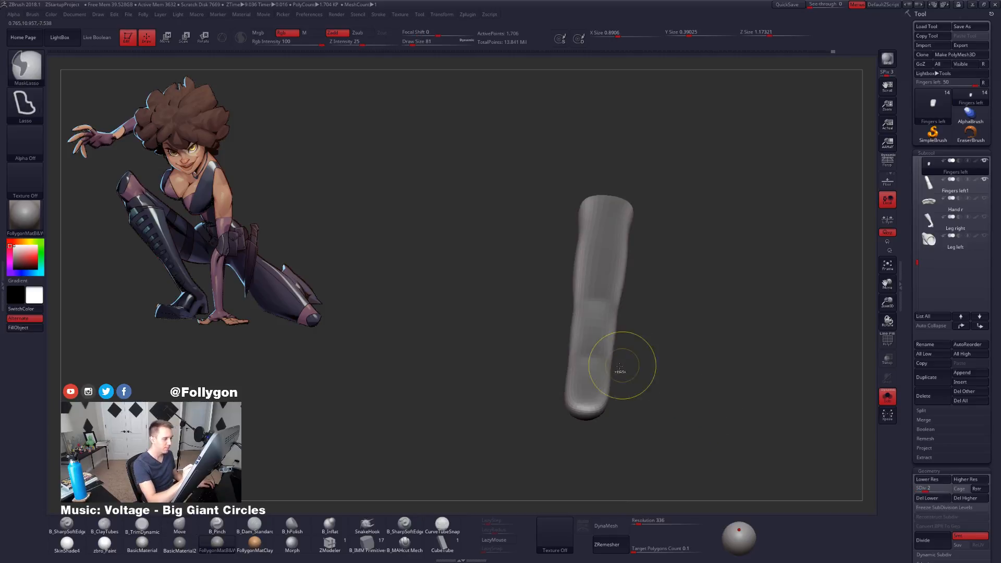
key(shift+d)
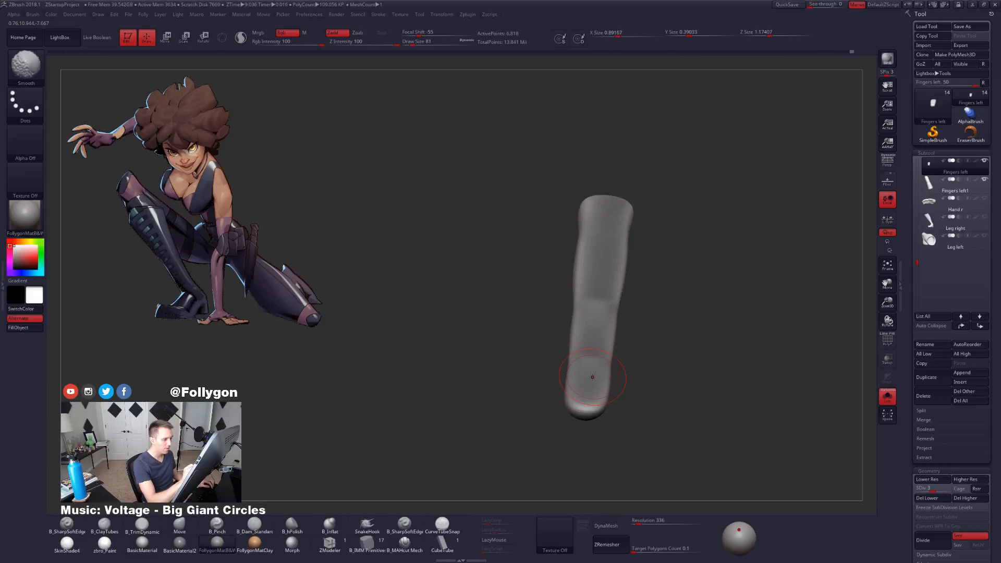
ctrl+click(633, 384)
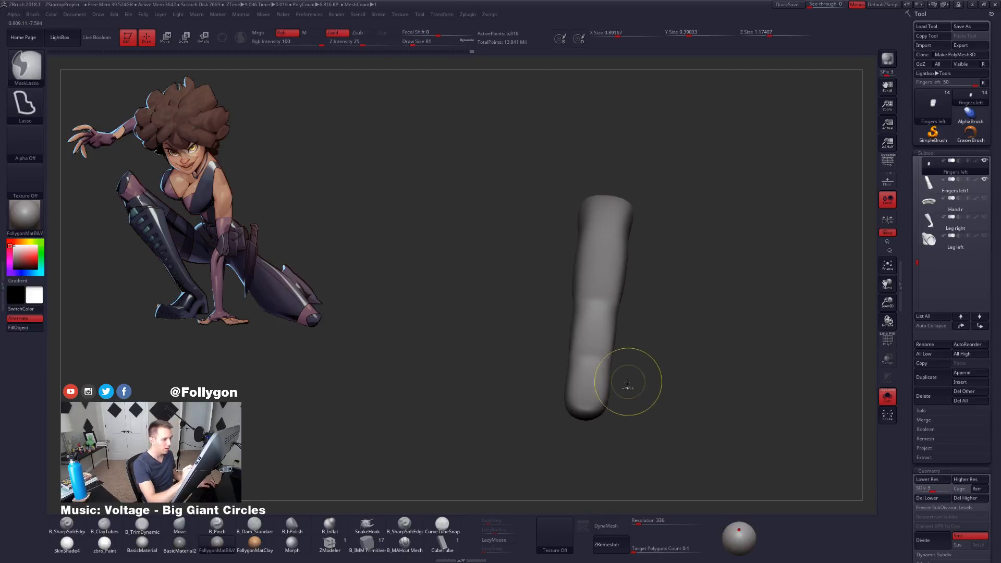
mouse_move(608, 391)
shift+mouse_down()
mouse_move(607, 367)
mouse_move(638, 404)
shift+mouse_up()
key(d)
key(d)
right_drag(638, 404, 597, 377)
Step: Adjust the finger's thickness slightly with a Transpose Move line at the fingertip, comparing the shape through undo and redo
key(w)
drag(594, 368, 599, 225)
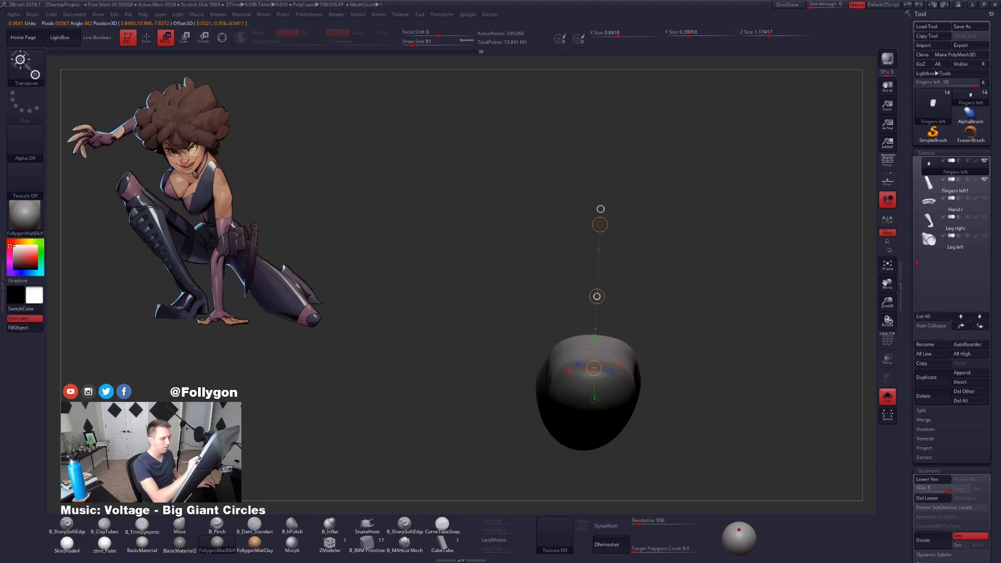
right_drag(599, 412, 654, 428)
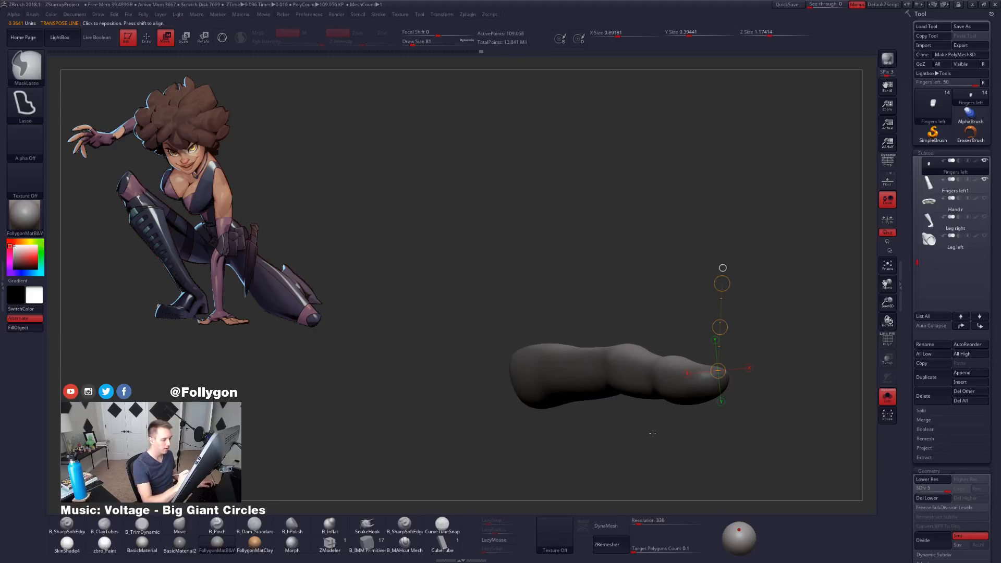
key(ctrl+z)
key(ctrl+shift+z)
key(q)
drag(636, 408, 628, 432)
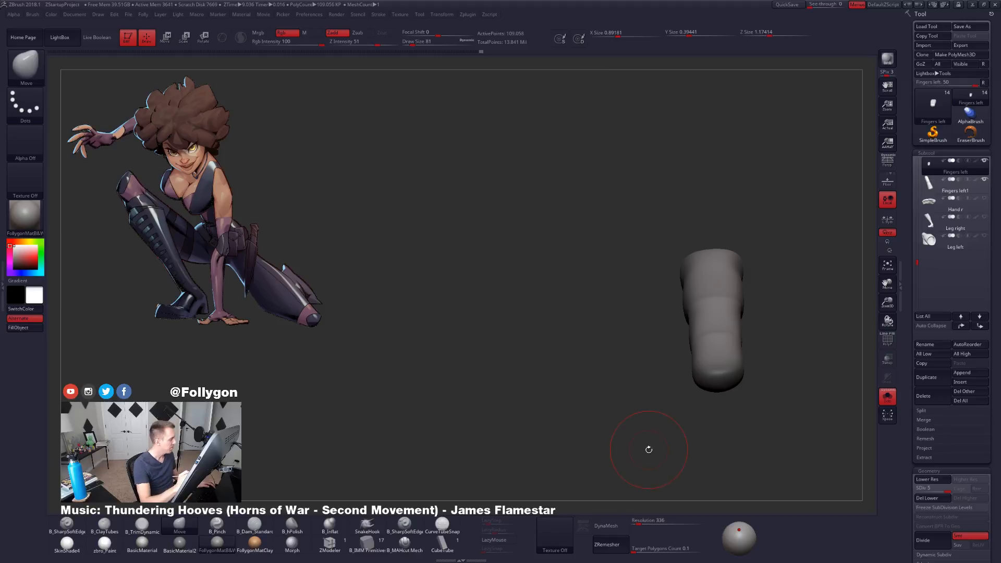
Step: Turn off Solo mode and adjust the index finger vertically with a Transpose Move line drawn upward from its middle joint
mouse_move(660, 442)
right_down()
mouse_move(643, 458)
mouse_move(686, 436)
mouse_move(691, 444)
mouse_move(612, 396)
right_up()
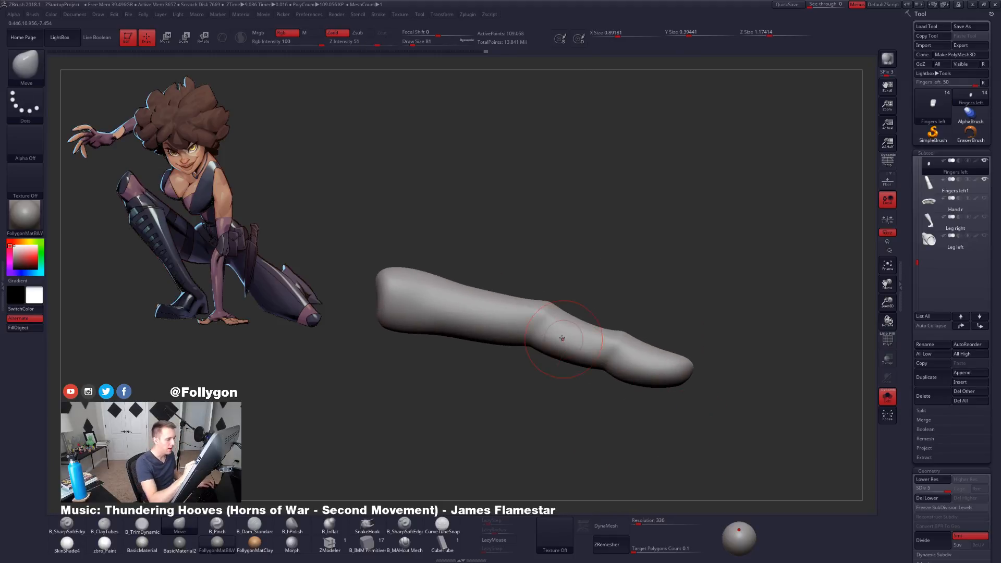
key(w)
drag(540, 326, 568, 208)
key(alt+s)
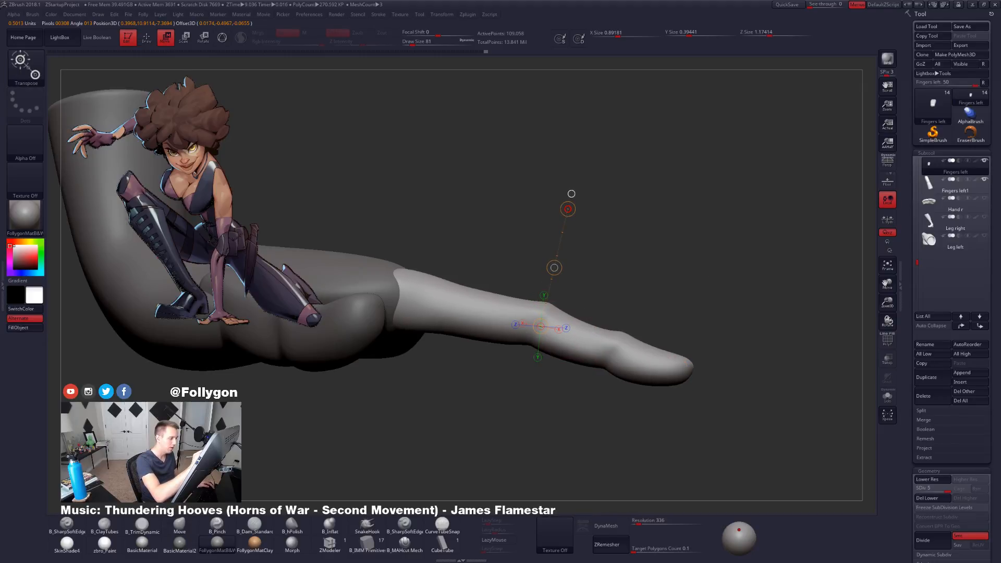
drag(567, 219, 566, 223)
drag(730, 324, 443, 407)
mouse_move(356, 404)
alt+mouse_down()
mouse_move(485, 361)
mouse_move(549, 442)
mouse_move(569, 331)
alt+mouse_up()
key(q)
Step: Enlarge the Move brush to a draw size of 203 and lower the index finger to subdivision level 1
mouse_move(526, 417)
alt+mouse_down()
mouse_move(511, 388)
mouse_move(581, 375)
alt+mouse_up()
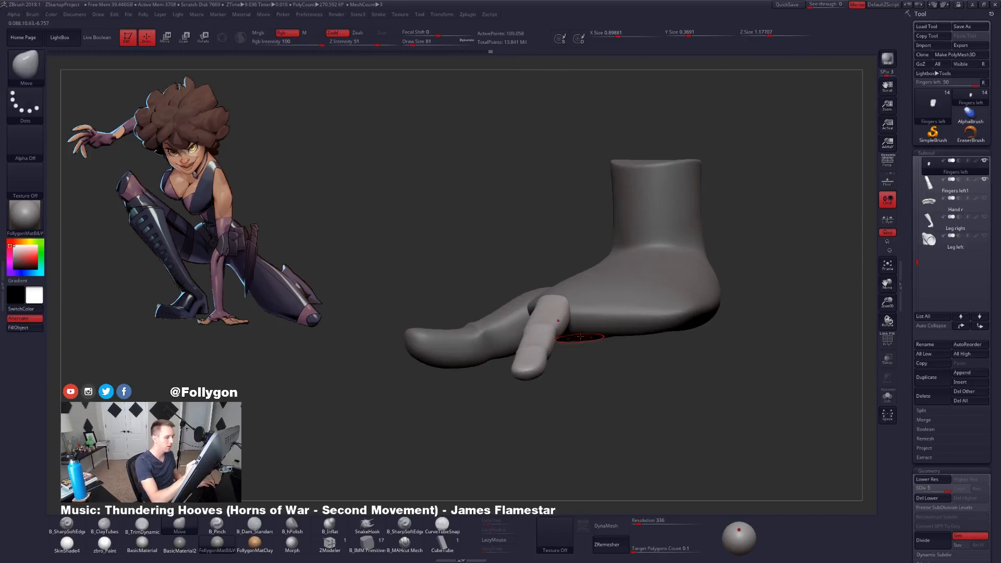
drag(580, 337, 611, 396)
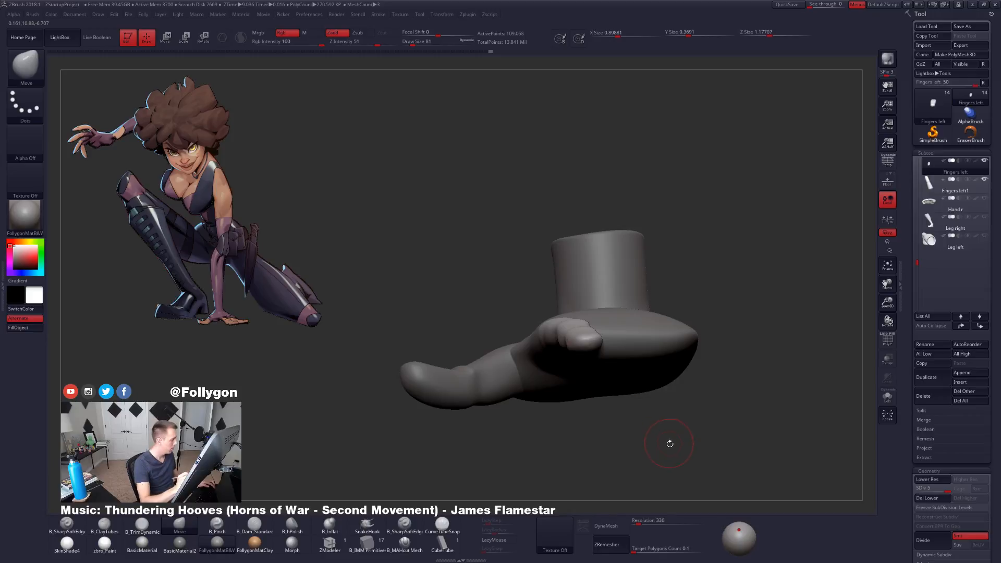
drag(670, 443, 670, 454)
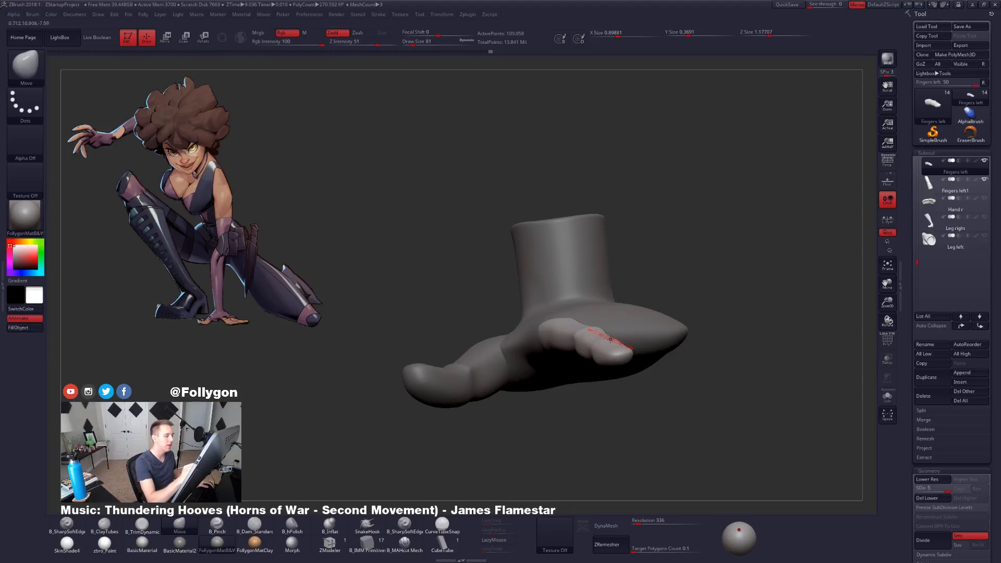
drag(598, 392, 605, 428)
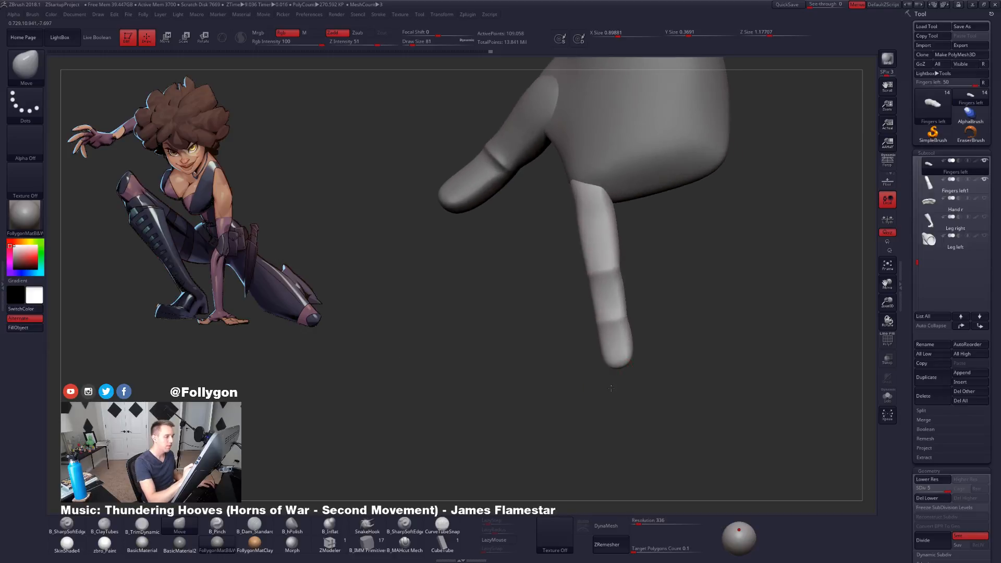
key(space)
drag(613, 320, 619, 320)
right_drag(622, 324, 628, 343)
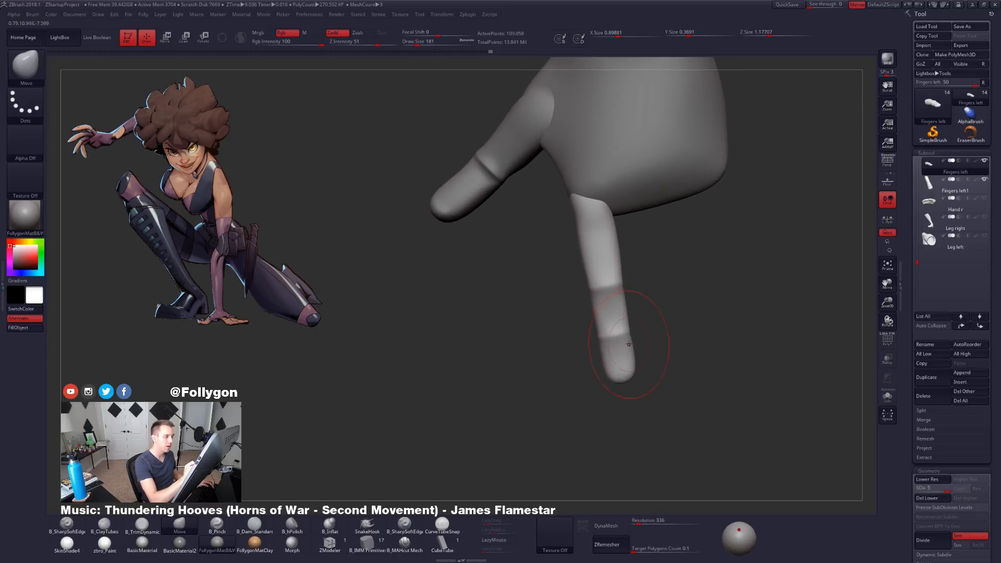
key(shift+d)
key(shift+d)
key(shift+d)
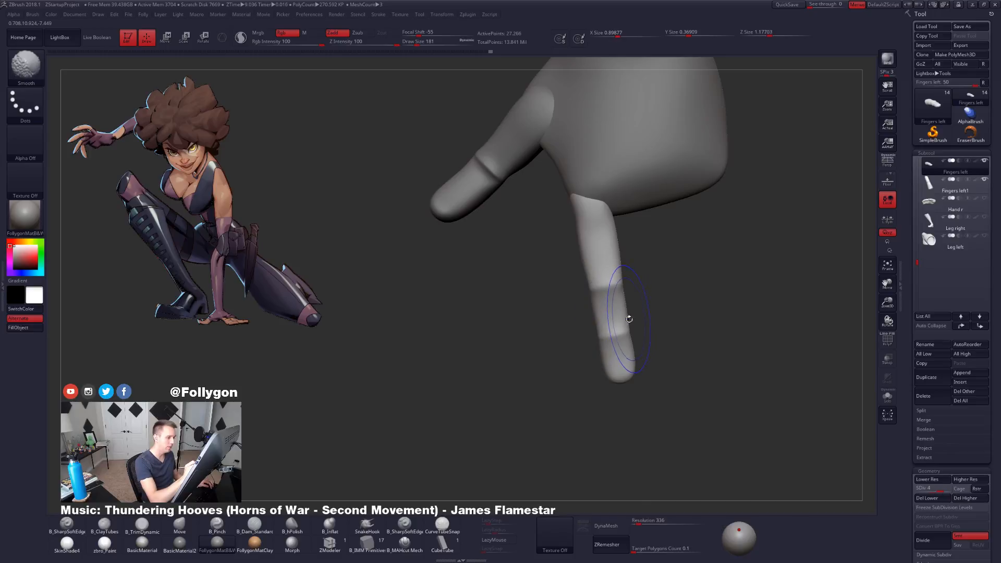
key(shift+d)
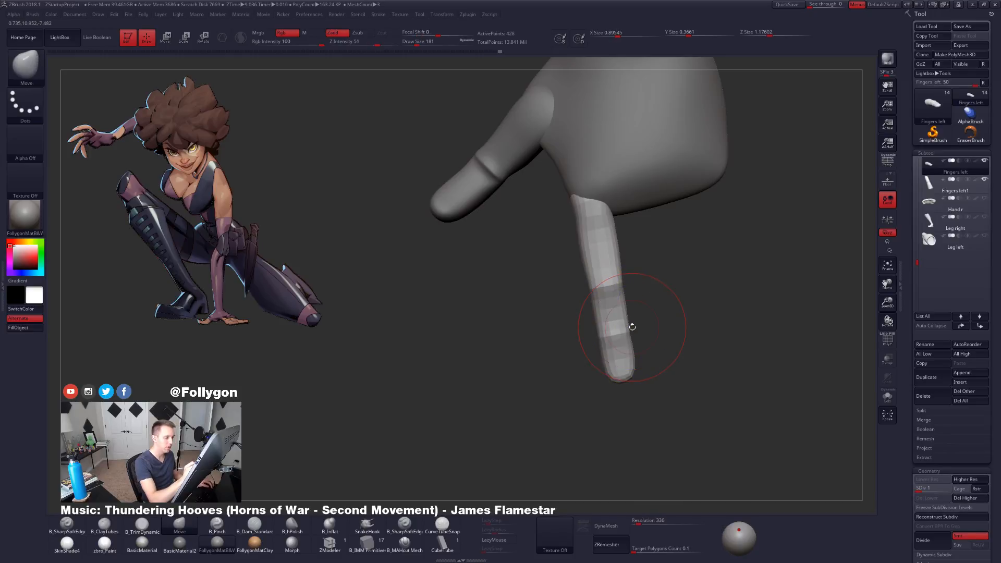
key(space)
drag(631, 342, 632, 343)
Step: Mask the index finger lengthwise in Solo mode and blur the mask while raising the finger to subdivision level 5
key(alt+s)
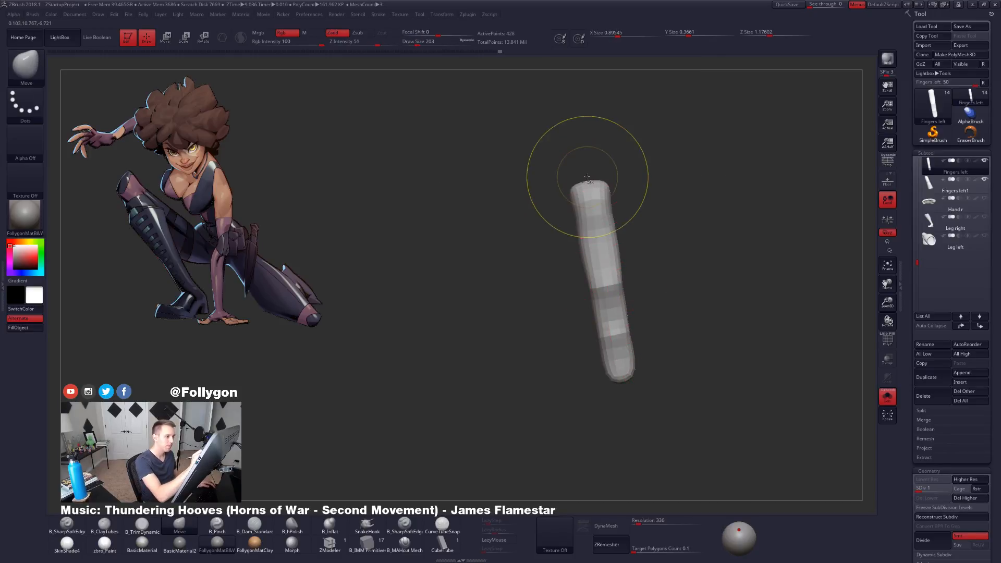
mouse_move(586, 179)
ctrl+mouse_down()
mouse_move(676, 237)
mouse_move(643, 433)
mouse_move(627, 444)
ctrl+mouse_up()
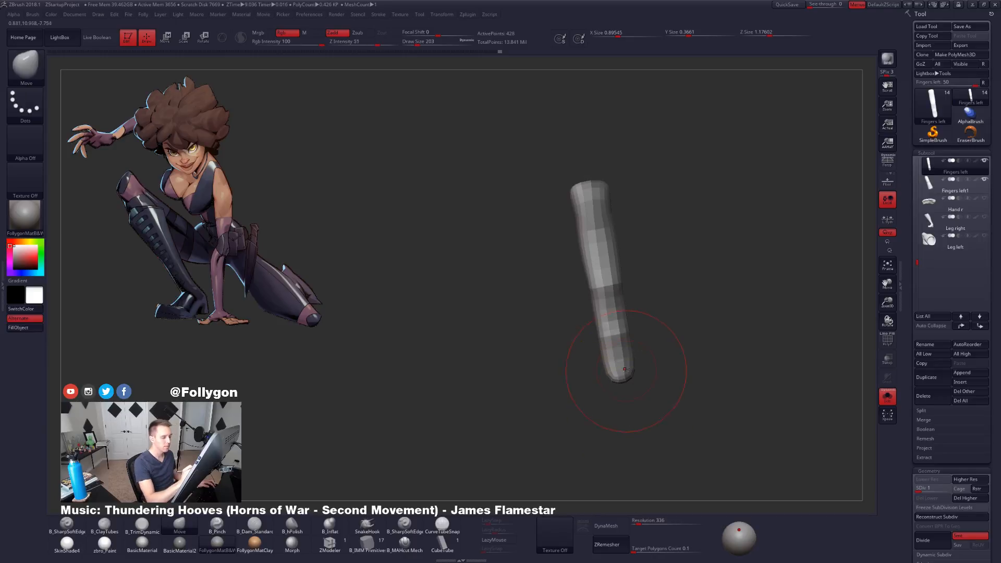
key(d)
ctrl+click(646, 367)
ctrl+click(626, 372)
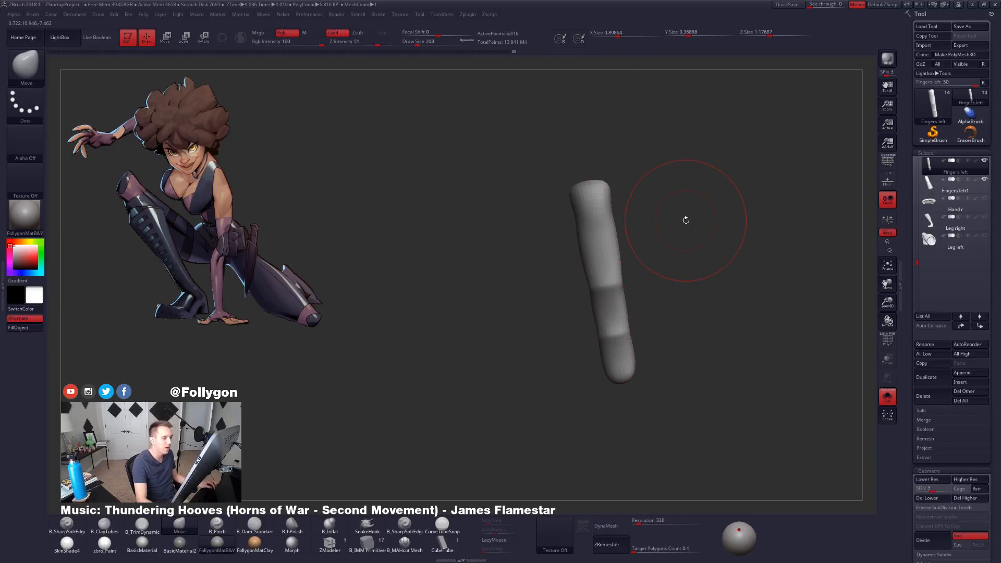
key(d)
key(d)
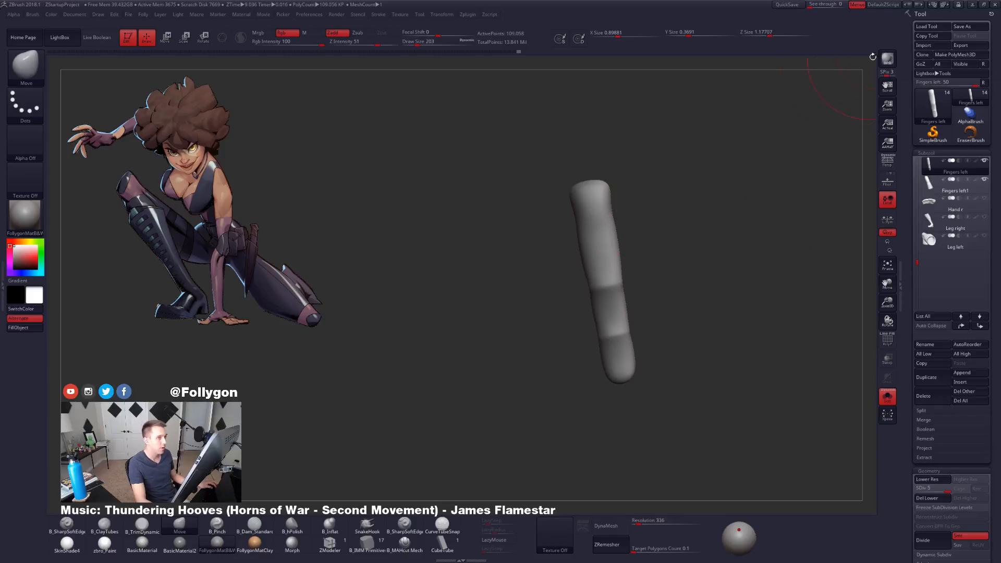
Step: Minimize the Premiere Pro window behind ZBrush and return ZBrush to full size
click(983, 6)
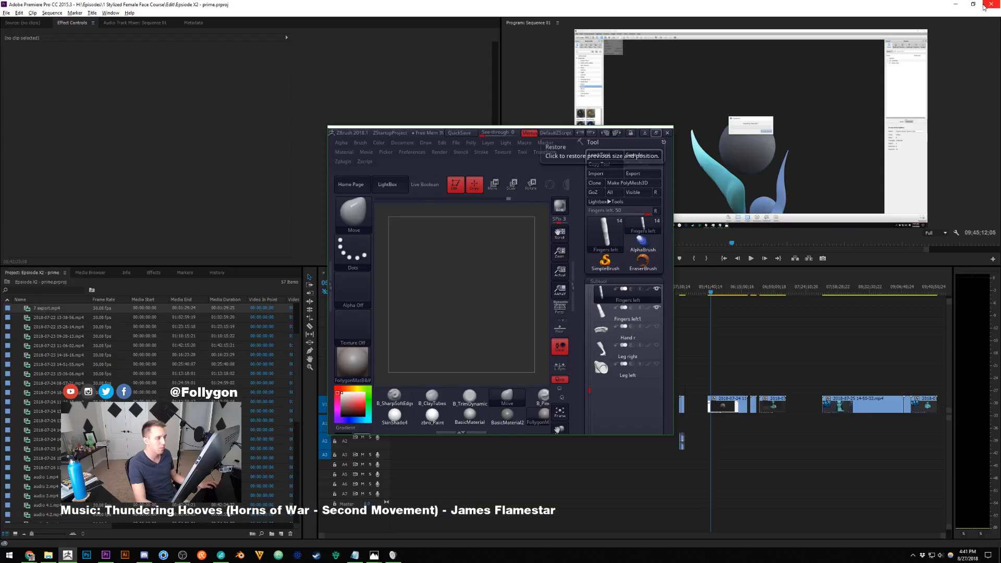
click(954, 4)
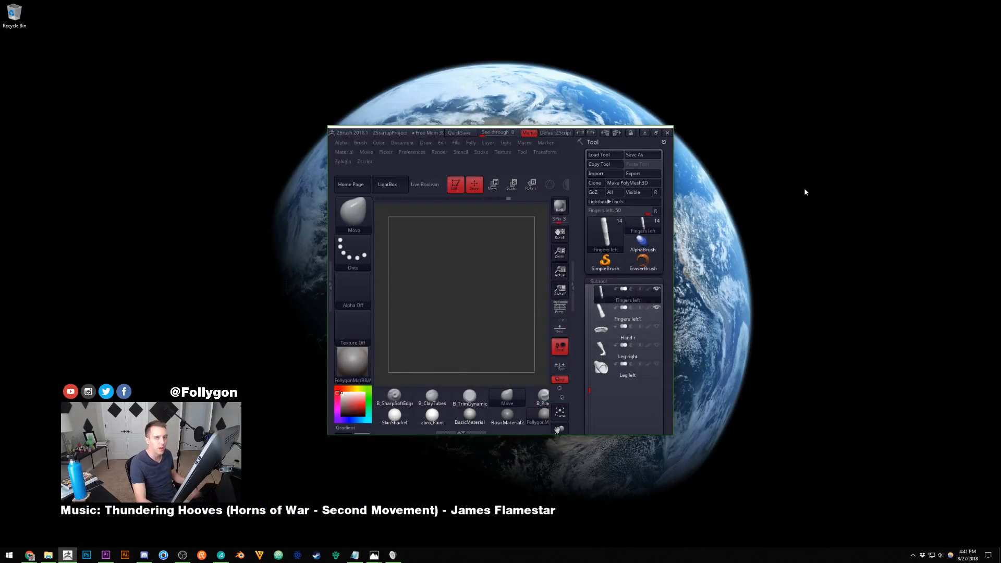
click(656, 133)
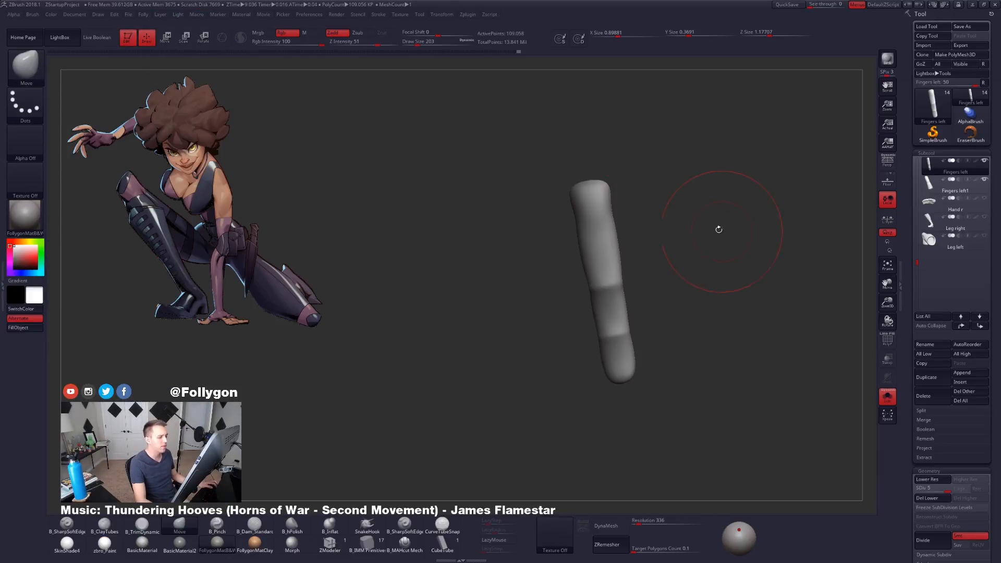
Step: Rotate the index finger away from the thumb about its base with a Transpose line, showing the hand again
drag(718, 229, 721, 252)
key(space)
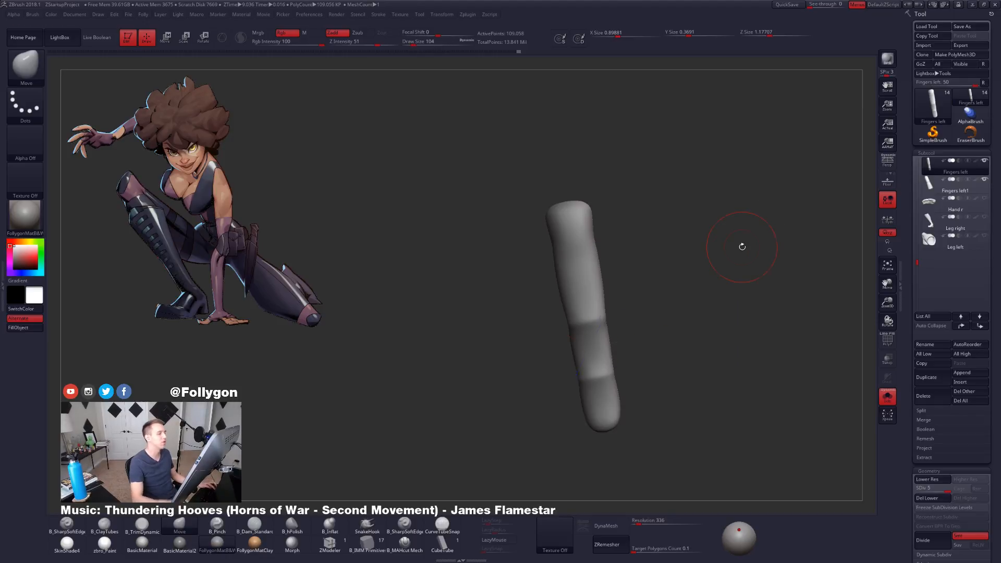
key(r)
mouse_move(564, 203)
mouse_down()
mouse_move(614, 477)
mouse_move(659, 442)
mouse_move(657, 413)
mouse_up()
key(q)
mouse_move(635, 318)
mouse_down()
mouse_move(634, 368)
mouse_move(615, 380)
mouse_move(629, 408)
mouse_up()
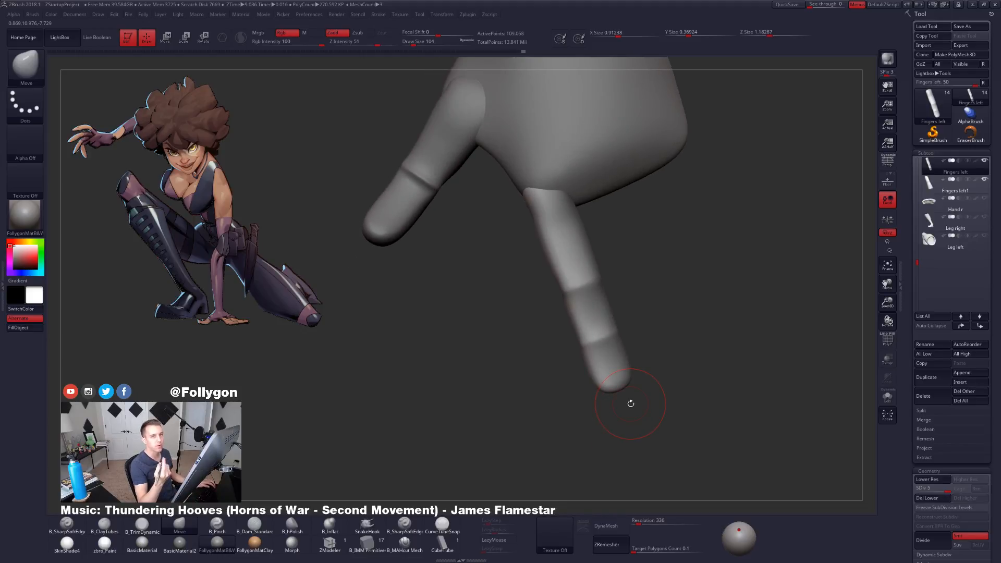
Step: Set the Move brush to a draw size of 113 and lower the index finger to subdivision level 1
drag(667, 454, 630, 407)
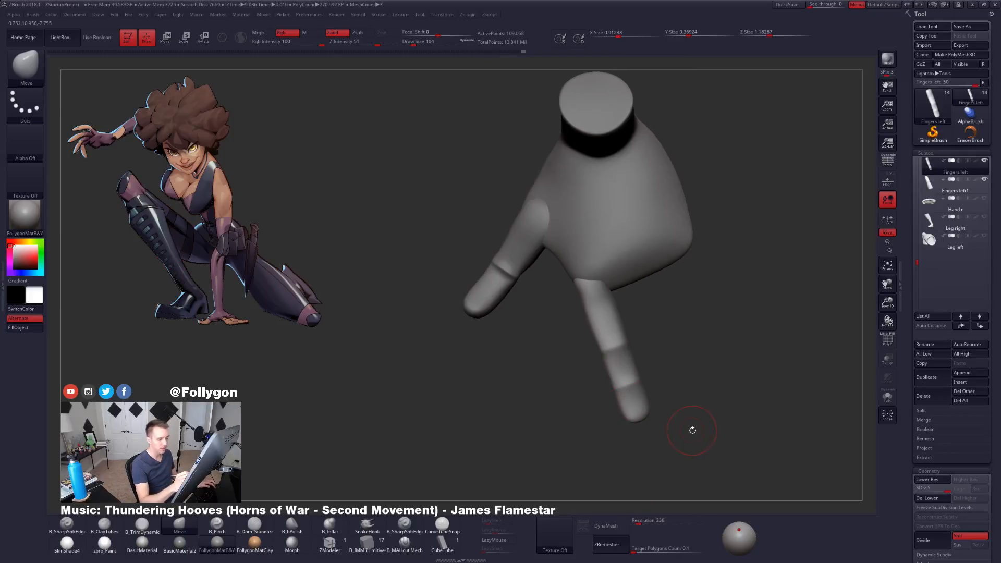
mouse_move(692, 445)
mouse_down()
mouse_move(699, 402)
mouse_move(706, 429)
mouse_move(685, 353)
mouse_move(637, 381)
mouse_move(639, 355)
mouse_up()
key(space)
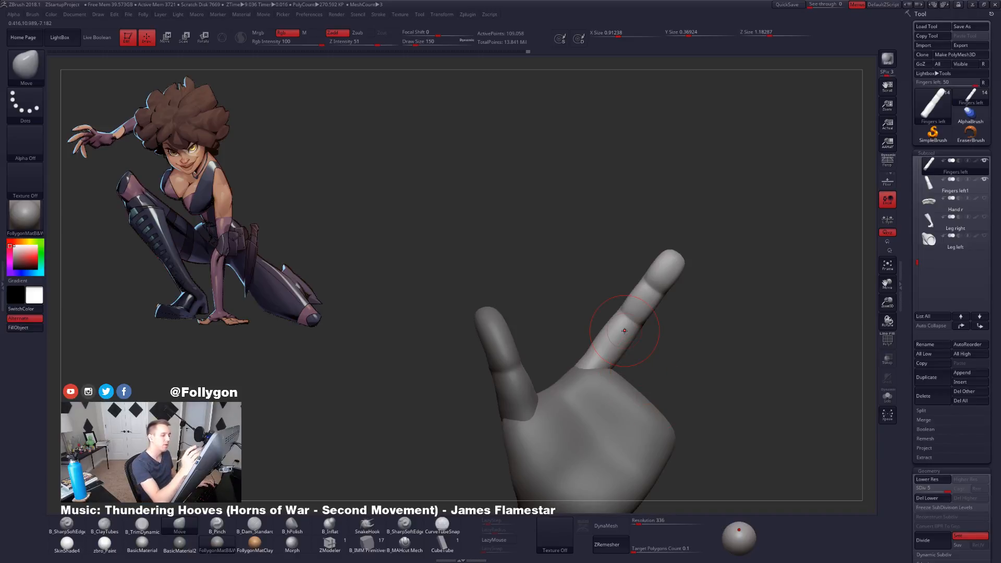
ctrl+right_drag(624, 330, 591, 369)
key(space)
drag(637, 342, 628, 342)
alt+right_drag(640, 479, 639, 432)
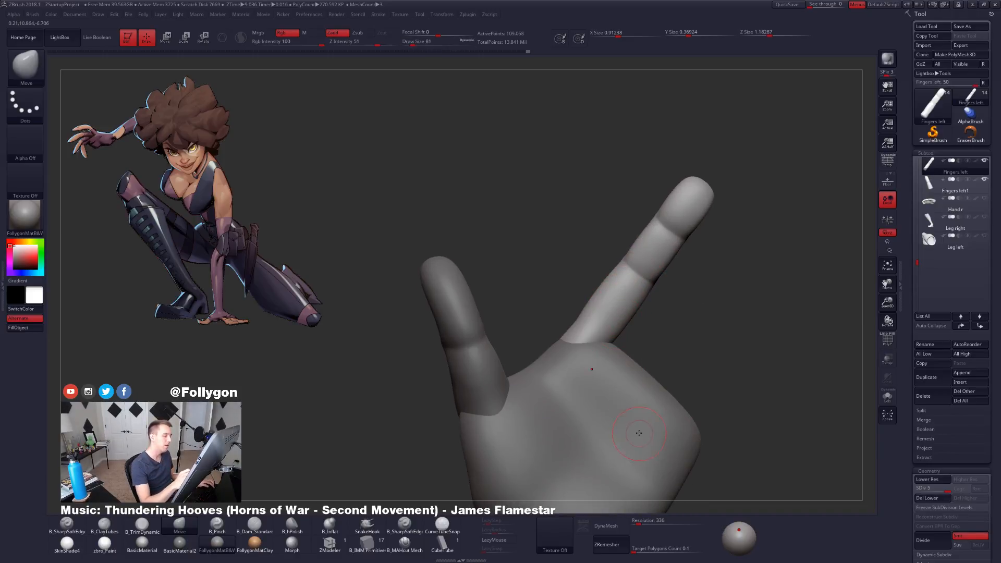
key(space)
drag(576, 323, 589, 323)
key(shift+d)
key(shift+d)
key(shift+d)
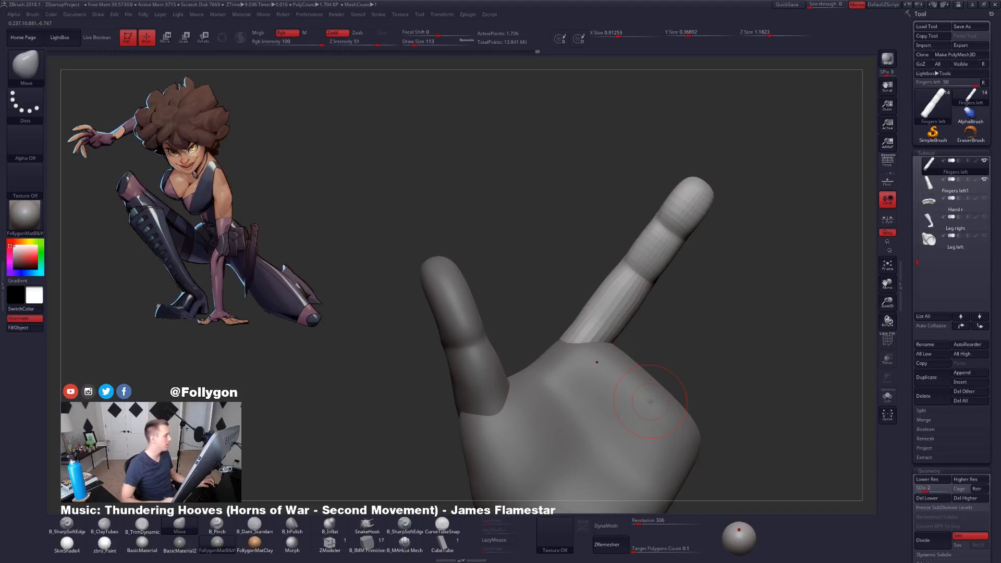
key(shift+d)
alt+right_drag(683, 312, 672, 288)
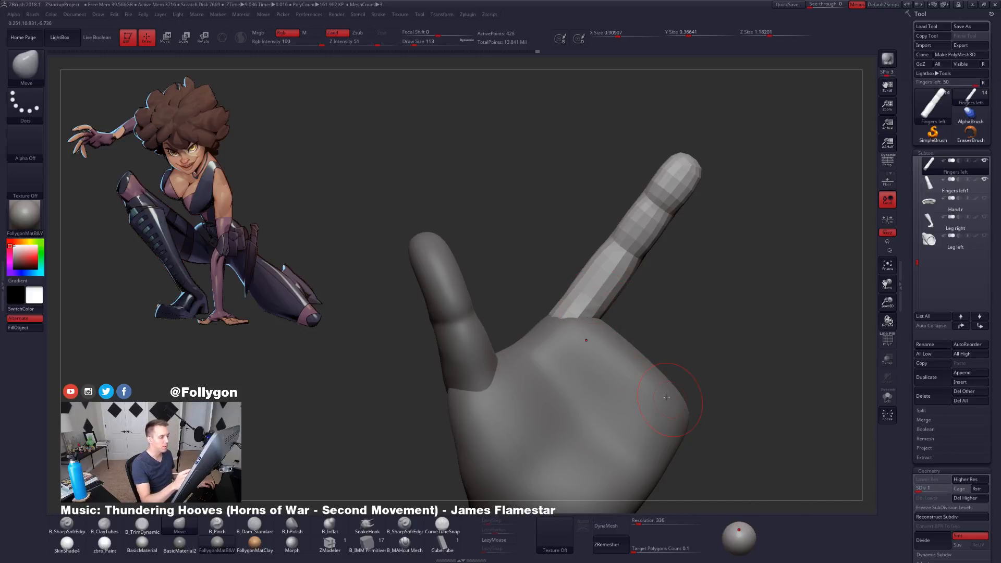
Step: Finish the index finger's low-resolution adjustment and raise it back to subdivision level 5
key(d)
key(d)
key(d)
key(d)
Step: Move the index finger down along its length, slightly deeper into the palm, using a Transpose line in side view
right_drag(600, 306, 641, 368)
key(w)
drag(631, 359, 663, 136)
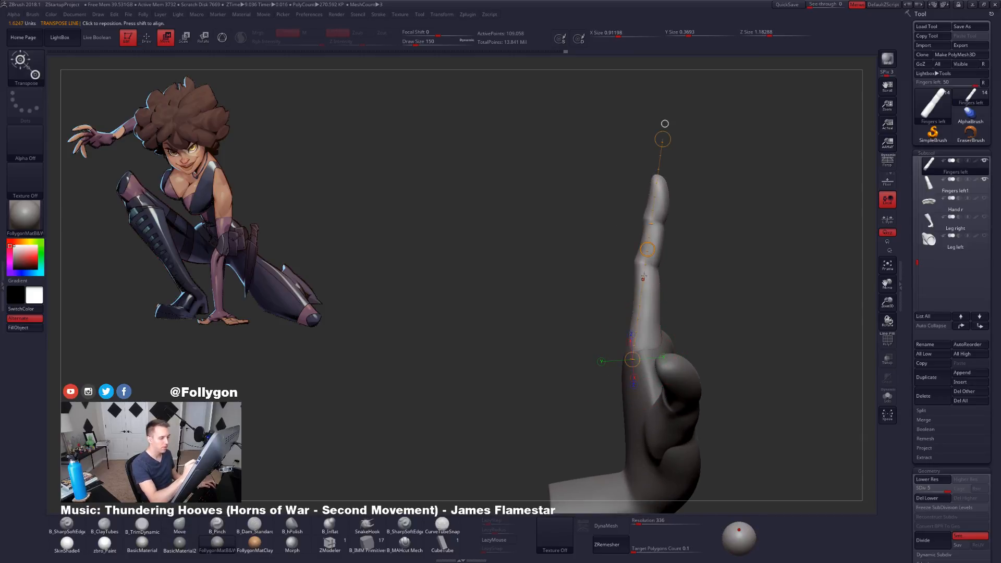
drag(648, 263, 641, 371)
drag(645, 318, 646, 324)
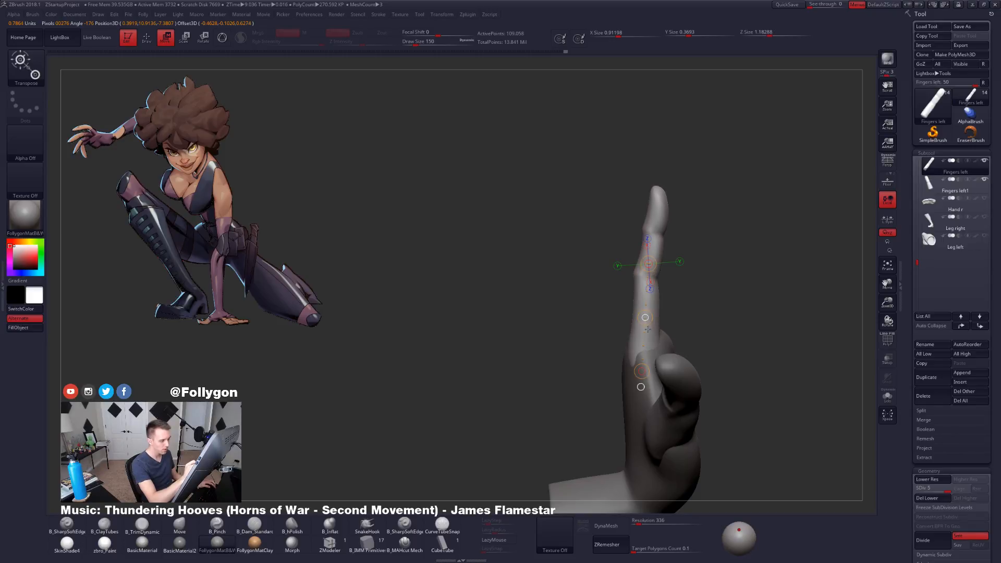
key(q)
mouse_move(558, 396)
mouse_down()
mouse_move(746, 424)
mouse_move(735, 427)
mouse_up()
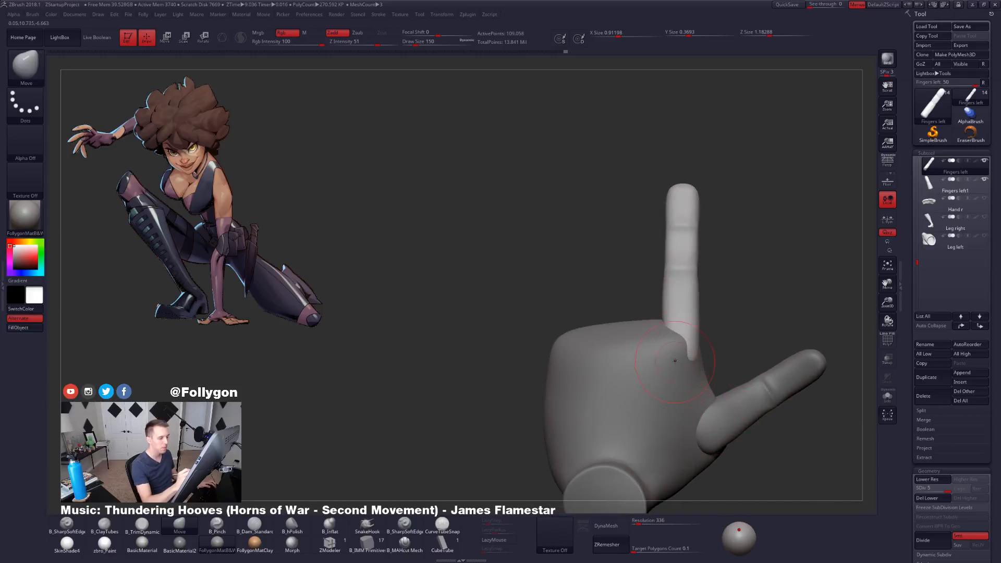
Step: Fine-tune how the index finger sits on the knuckle with Transpose lines across its base and along its length
key(w)
drag(677, 336, 733, 335)
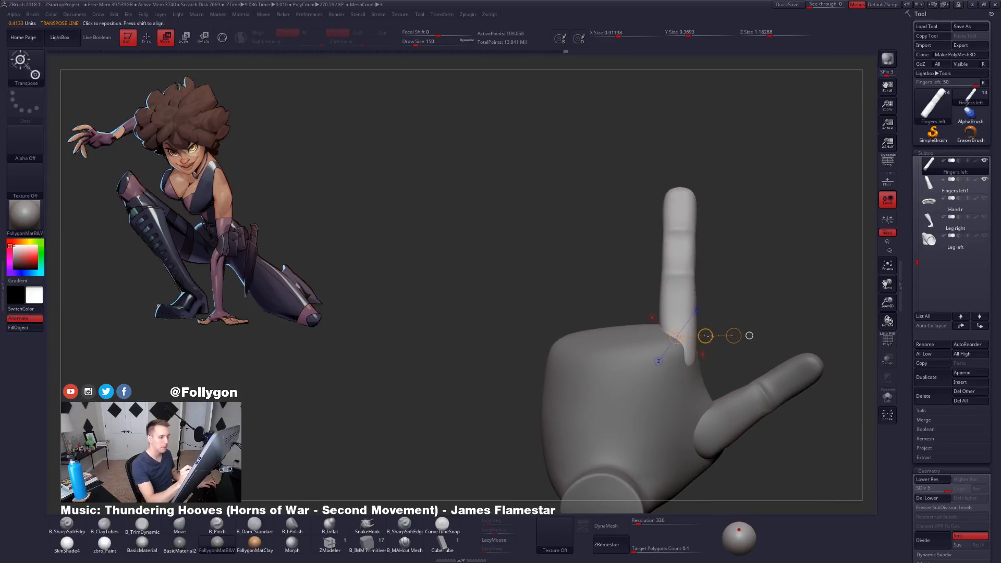
mouse_move(685, 316)
right_down()
mouse_move(681, 308)
mouse_move(676, 317)
right_up()
drag(678, 184, 678, 365)
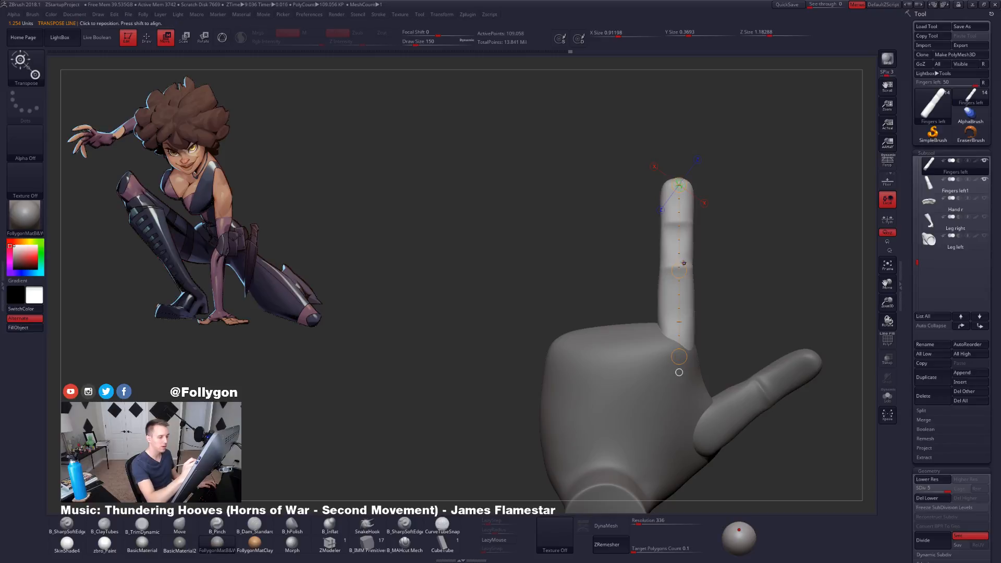
key(q)
Step: Select the Hand left subtool, isolate it in Solo mode and lower it to subdivision level 2
mouse_move(632, 369)
right_down()
mouse_move(672, 372)
mouse_move(616, 371)
mouse_move(676, 416)
mouse_move(730, 349)
right_up()
alt+click(664, 375)
ctrl+drag(737, 341, 540, 443)
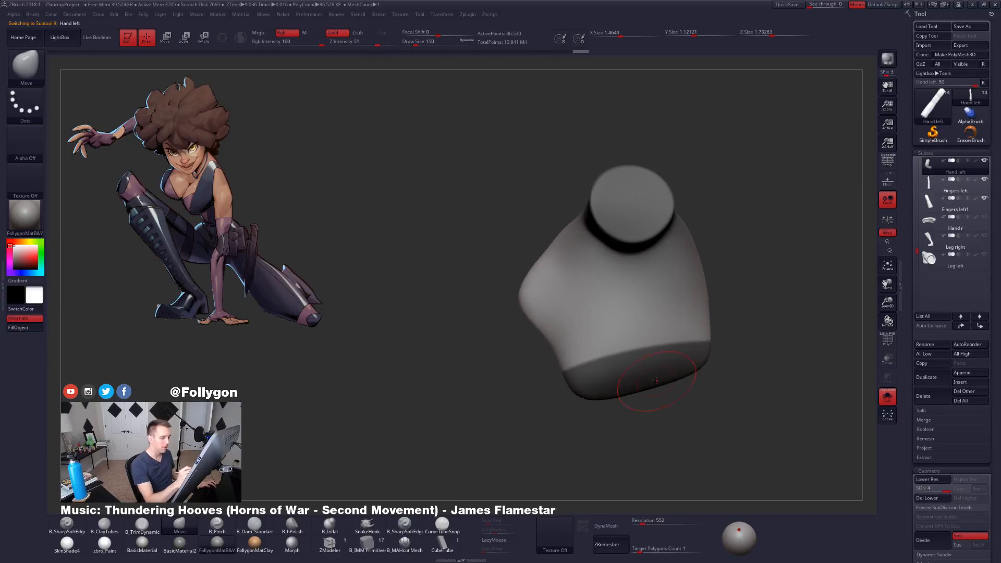
right_drag(641, 375, 660, 364)
key(shift+d)
key(shift+d)
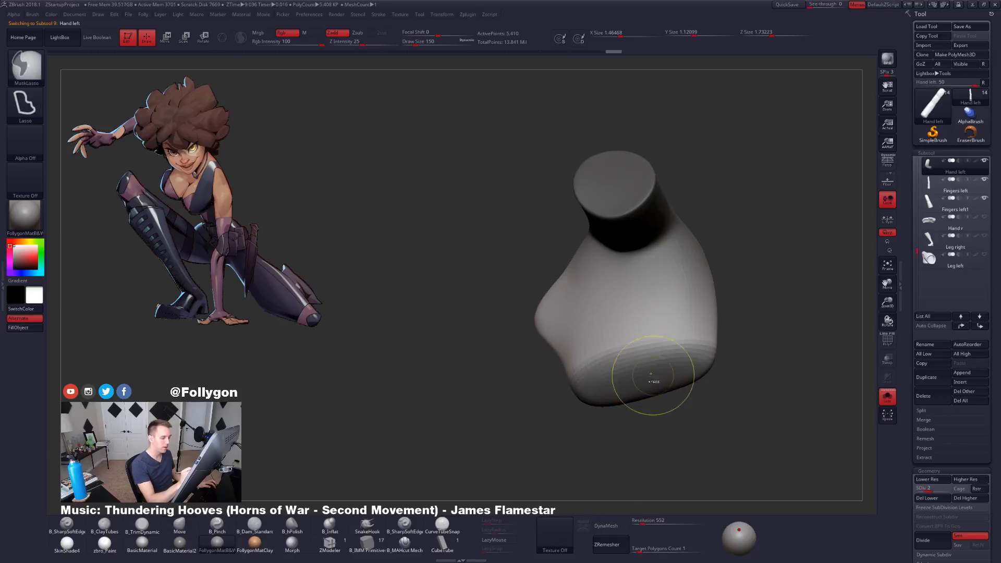
Step: Reshape the knuckle edge of the left hand with the Move brush at a draw size of 160
mouse_move(665, 376)
right_down()
mouse_move(737, 340)
mouse_move(683, 398)
mouse_move(692, 386)
mouse_move(684, 373)
mouse_move(650, 396)
right_up()
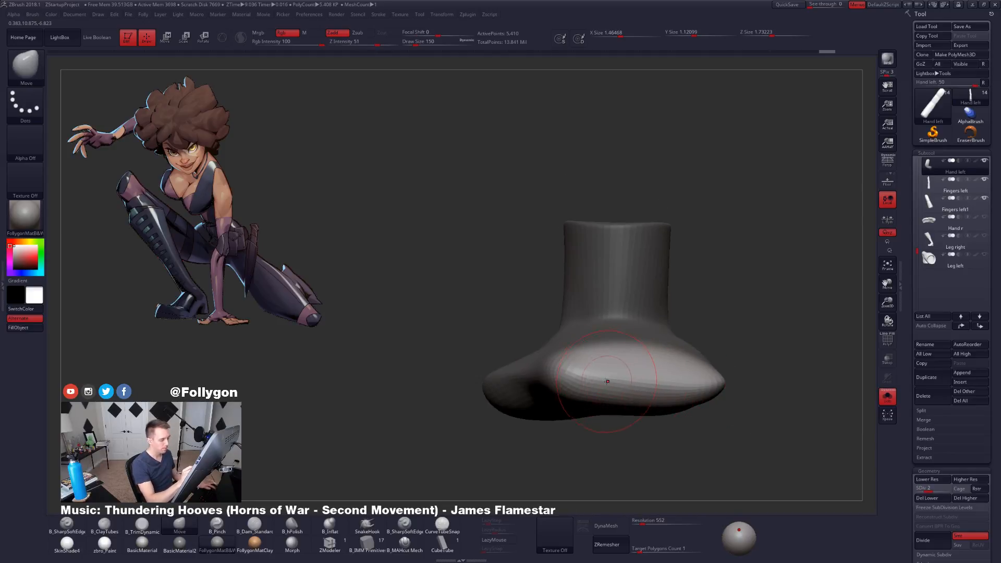
right_drag(596, 380, 596, 380)
key(space)
drag(596, 380, 597, 380)
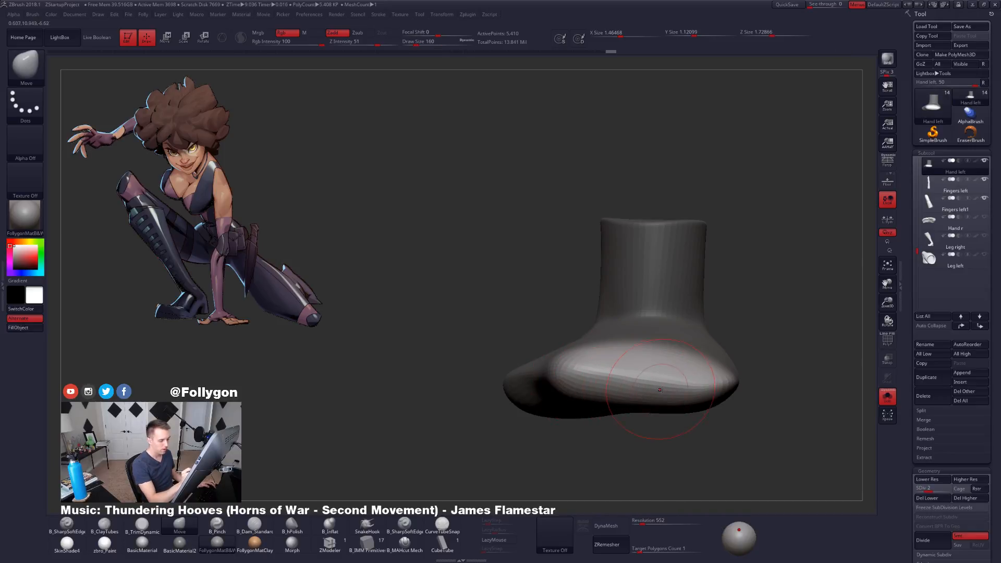
Step: Refine the palm's knuckle edge with the Move brush at draw size 96 and raise the hand to subdivision level 4
mouse_move(702, 389)
right_down()
mouse_move(748, 335)
mouse_move(670, 365)
mouse_move(684, 333)
right_up()
key(space)
drag(684, 333, 680, 333)
right_drag(681, 334, 696, 325)
key(d)
key(d)
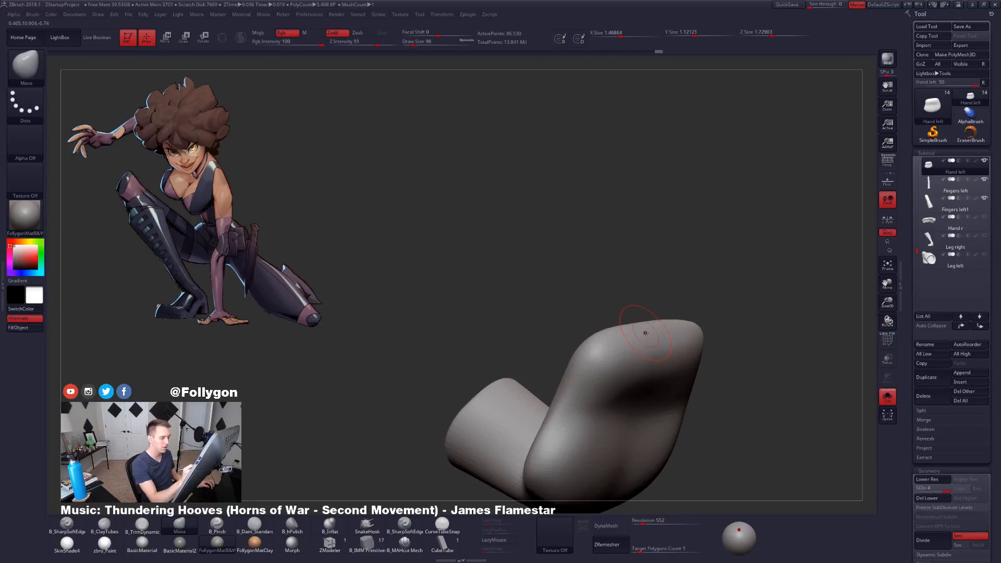
Step: Switch to the TrimDynamic brush for work on the left hand's knuckle edge
right_drag(657, 352, 612, 342)
key(3)
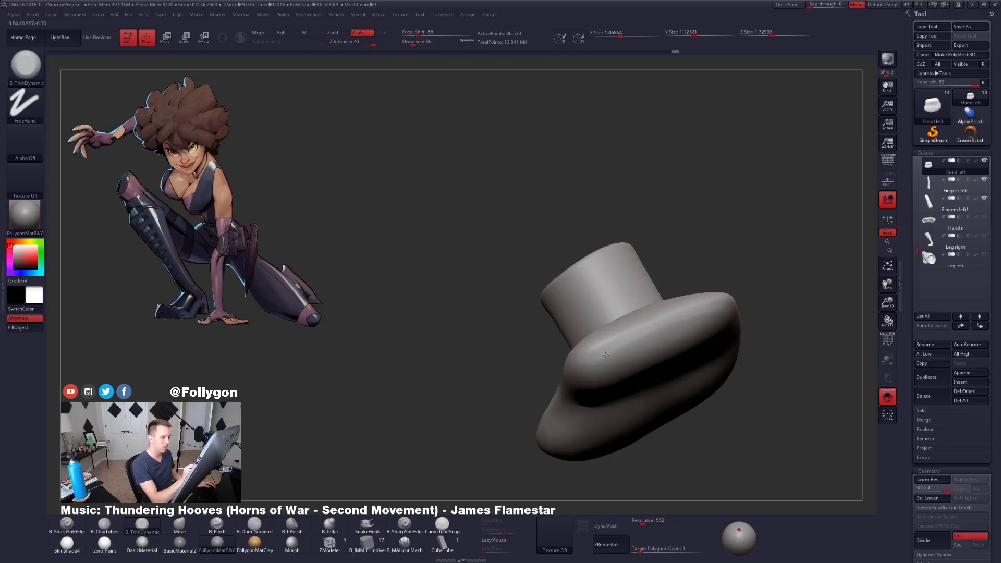
Step: Drop the isolated hand to subdivision level 1 and nudge its front knuckle edge with the Move brush at draw size 113
right_drag(605, 354, 683, 322)
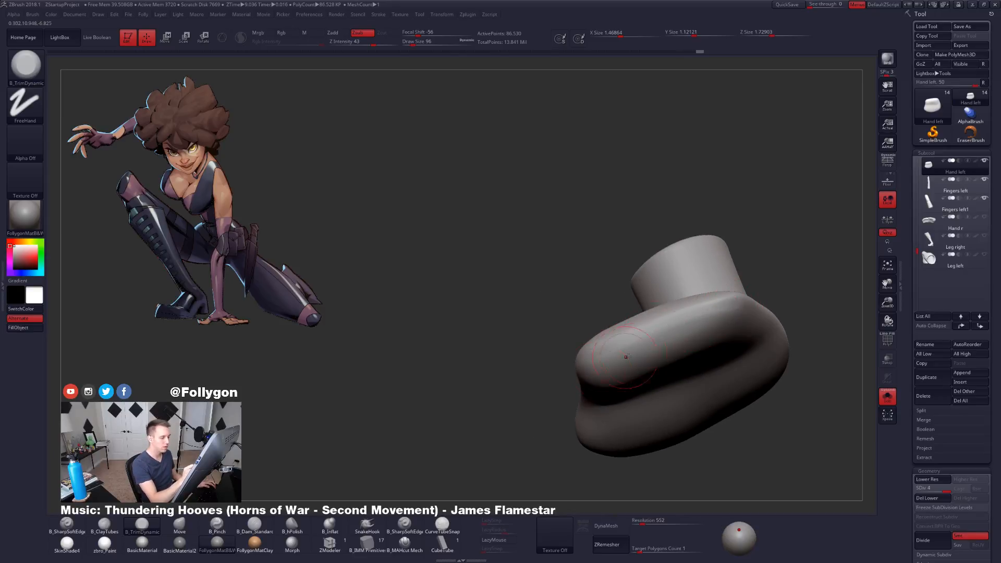
mouse_move(625, 356)
right_down()
mouse_move(607, 348)
mouse_move(606, 365)
right_up()
key(shift+d)
key(shift+d)
key(1)
key(space)
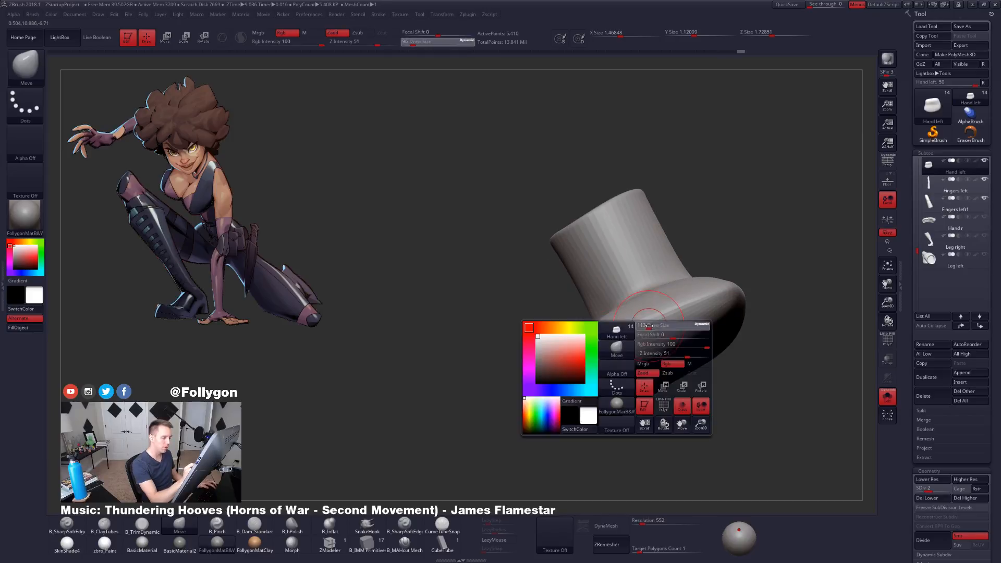
key(shift+d)
right_drag(638, 324, 679, 316)
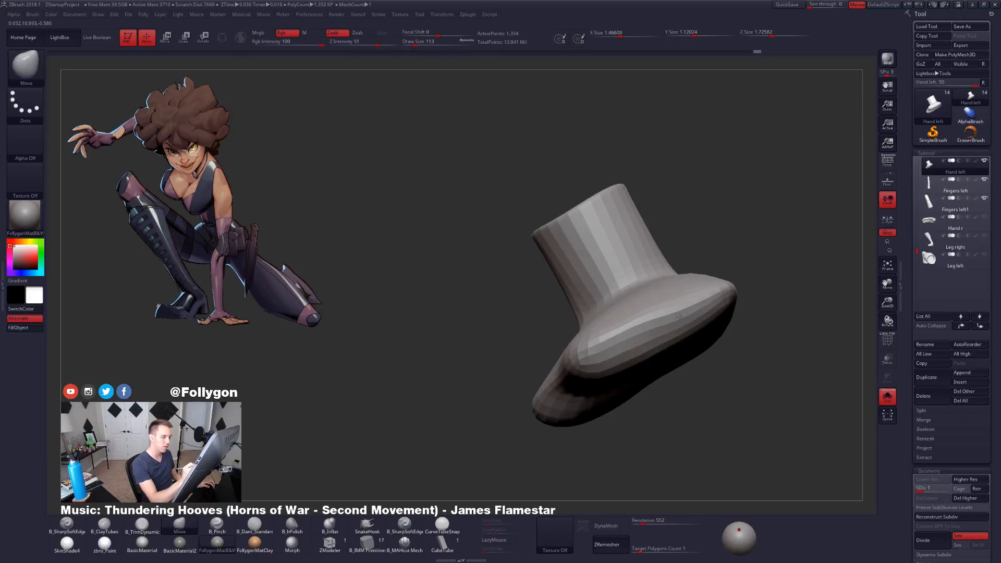
drag(688, 307, 704, 300)
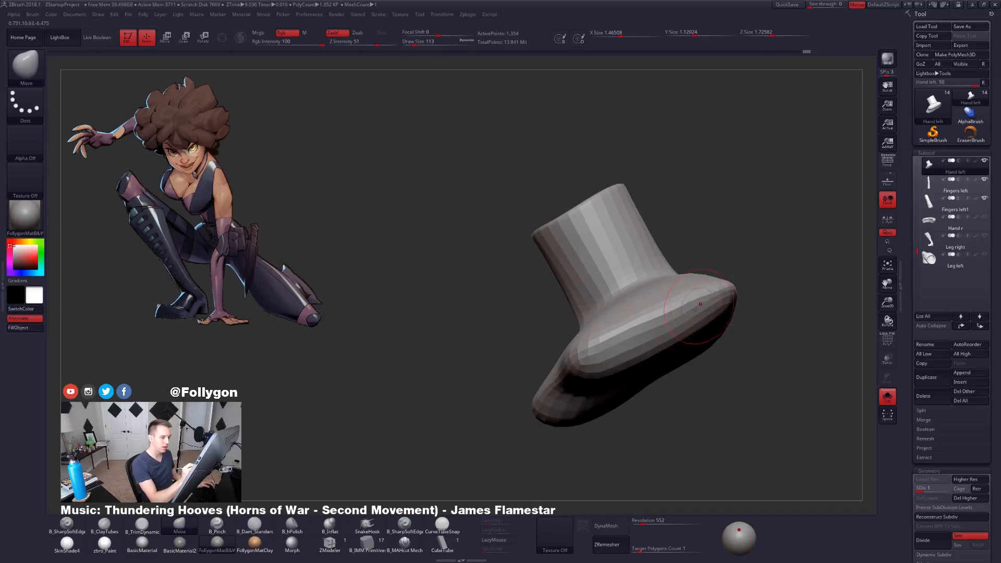
Step: Mask the whole hand except the front knuckle edge of the palm
mouse_move(599, 343)
right_down()
mouse_move(648, 339)
mouse_move(633, 335)
right_up()
key(ctrl)
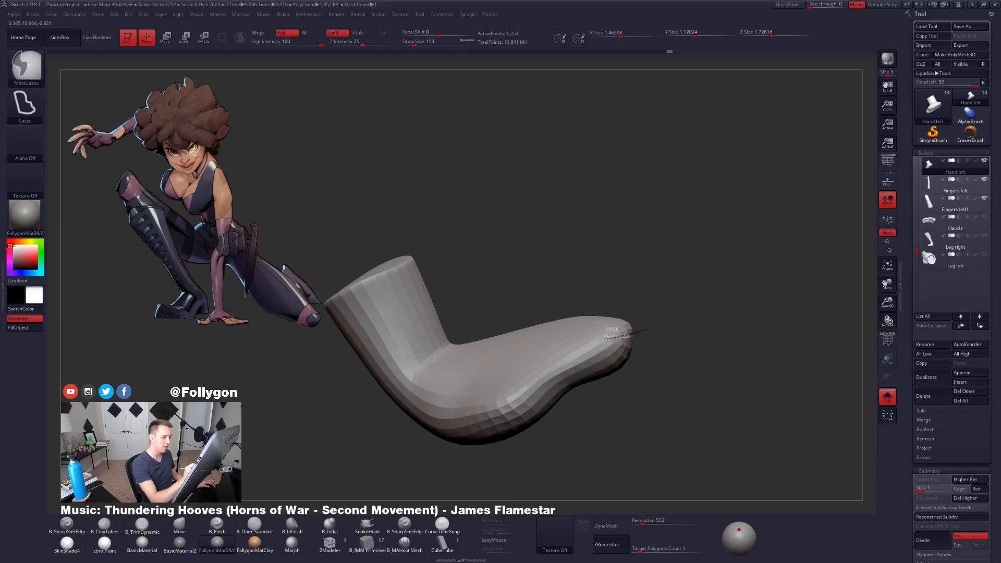
ctrl+drag(586, 318, 662, 294)
right_drag(639, 312, 568, 319)
ctrl+click(665, 331)
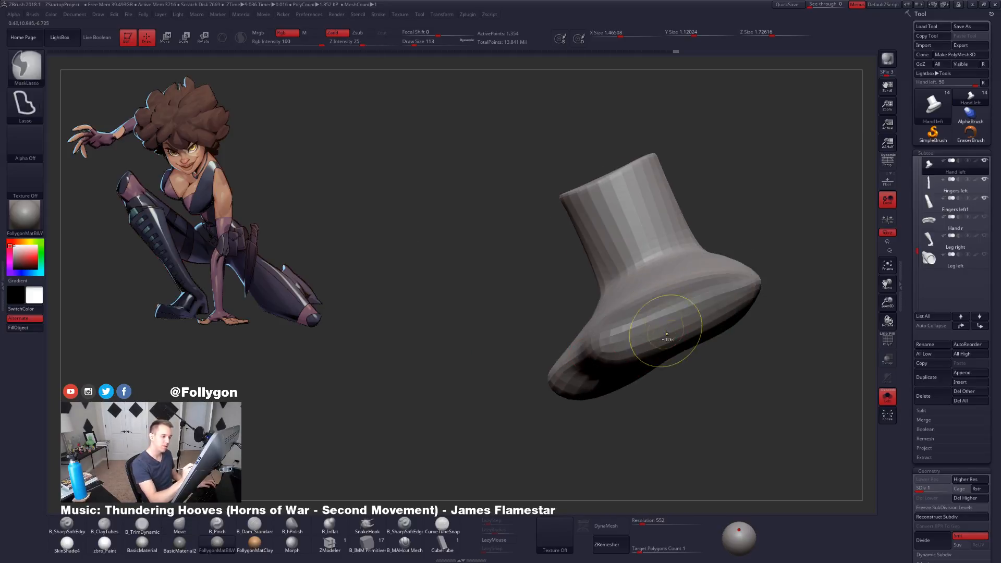
ctrl+click(698, 373)
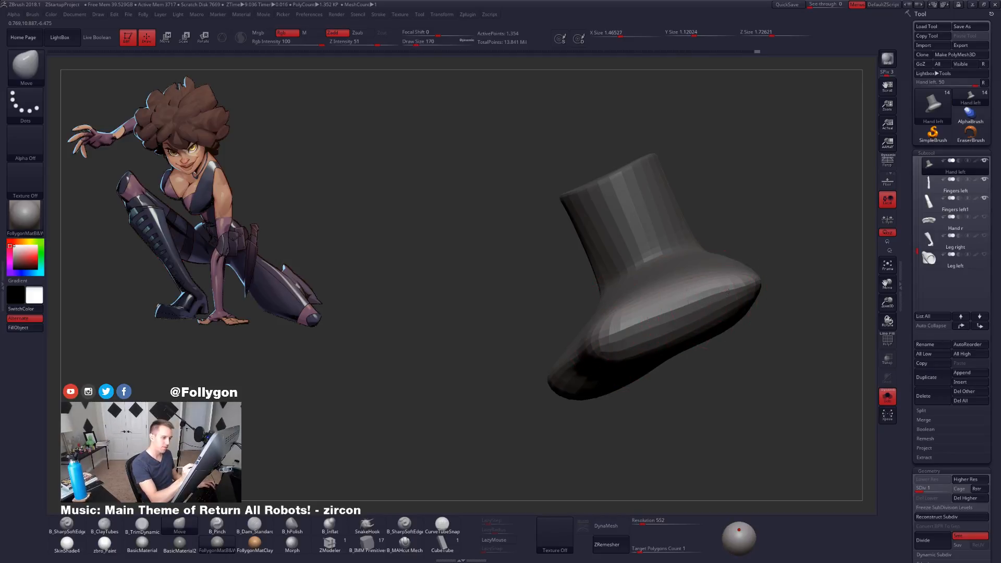
Step: Adjust the unmasked front edge with the Move brush at draw size 160 and clear the mask
key(space)
drag(761, 302, 759, 303)
alt+right_drag(762, 302, 724, 333)
ctrl+drag(750, 360, 766, 375)
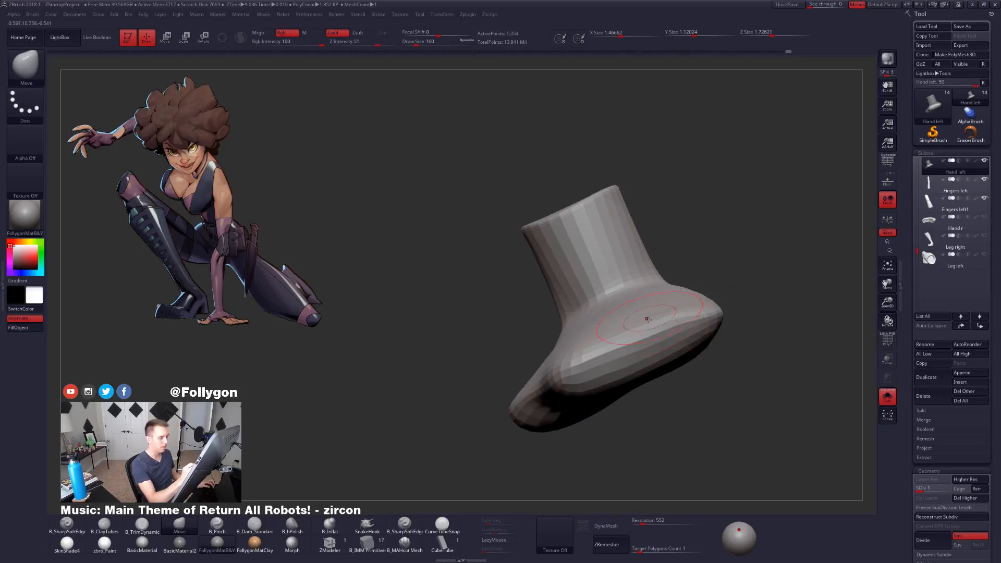
Step: Show the fingers together with the hand again and return the hand to subdivision level 4
key(alt+s)
mouse_move(648, 318)
right_down()
mouse_move(636, 354)
mouse_move(617, 327)
right_up()
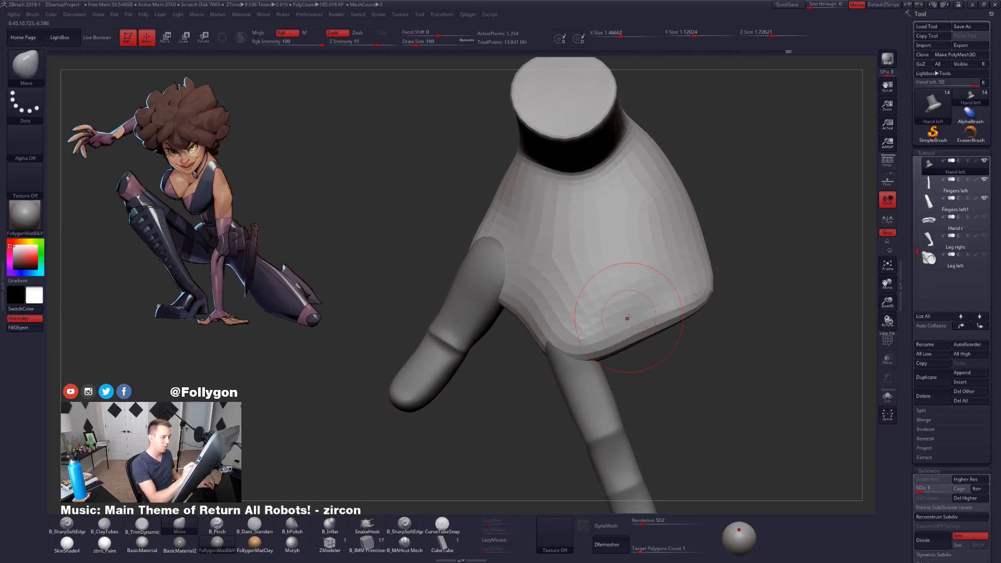
key(d)
key(d)
key(d)
Step: Set the draw size to 130, switch to the TrimDynamic brush, and check the palm's front edge with and without the fingers
key(space)
drag(640, 329, 637, 329)
mouse_move(641, 329)
right_down()
mouse_move(654, 349)
mouse_move(656, 323)
right_up()
key(alt+s)
key(3)
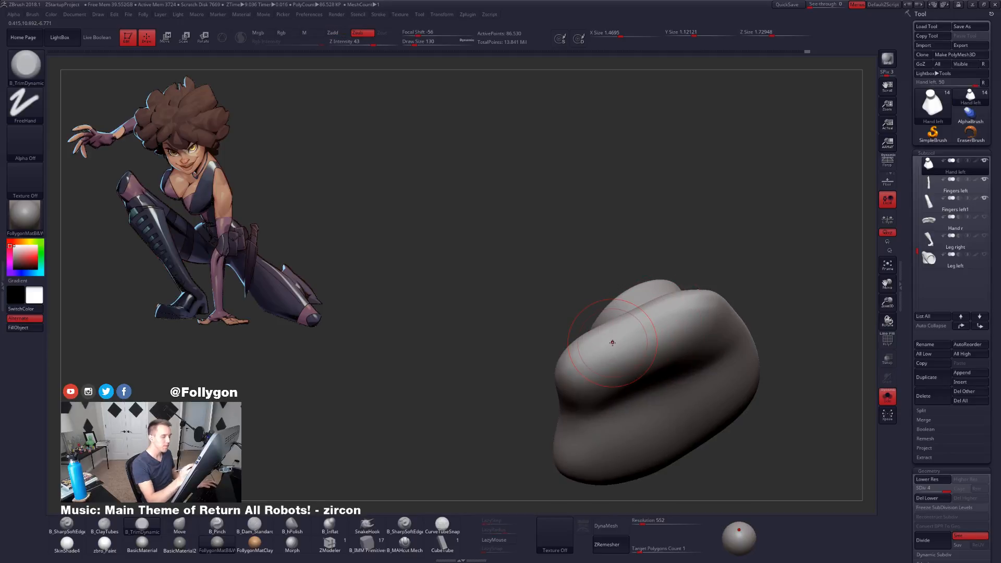
right_drag(670, 359, 652, 377)
key(alt+s)
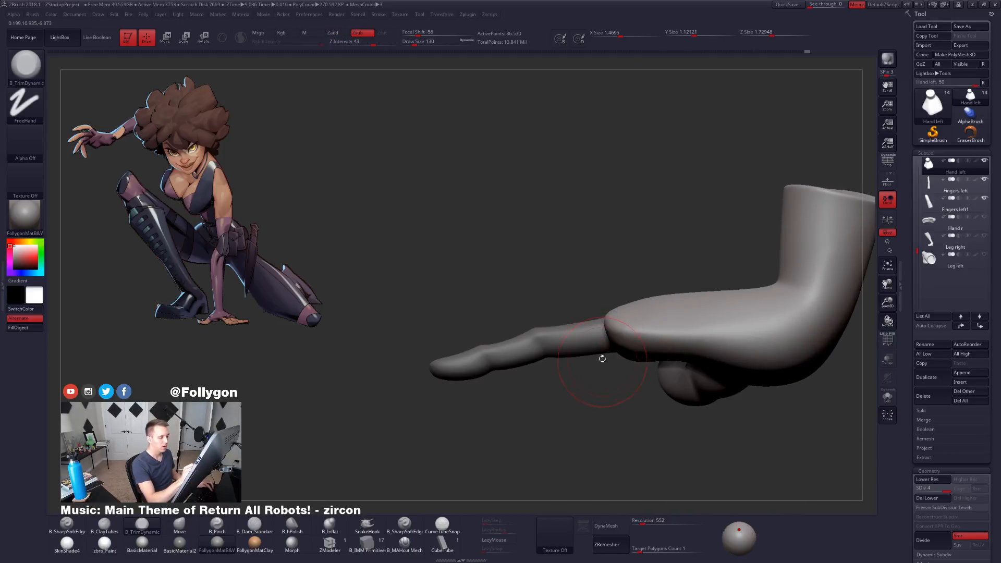
Step: Lasso-mask the palm's front edge beside the finger, clear the mask, and refine the isolated knuckle edge with TrimDynamic
ctrl+drag(600, 313, 618, 348)
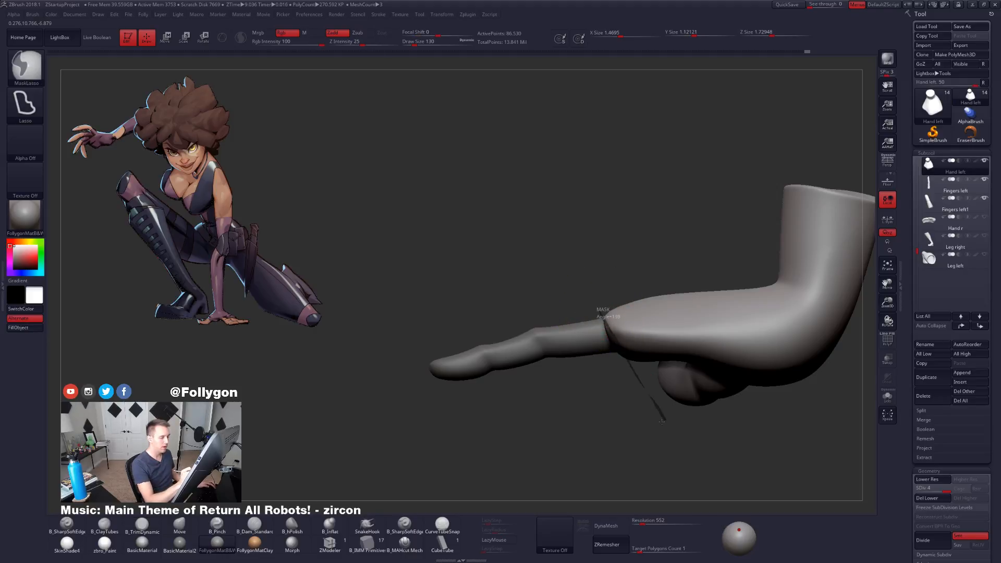
ctrl+drag(661, 421, 549, 431)
ctrl+drag(610, 383, 621, 392)
key(alt+s)
mouse_move(633, 360)
right_down()
mouse_move(613, 336)
mouse_move(593, 345)
right_up()
right_drag(514, 384, 650, 316)
right_drag(564, 379, 585, 346)
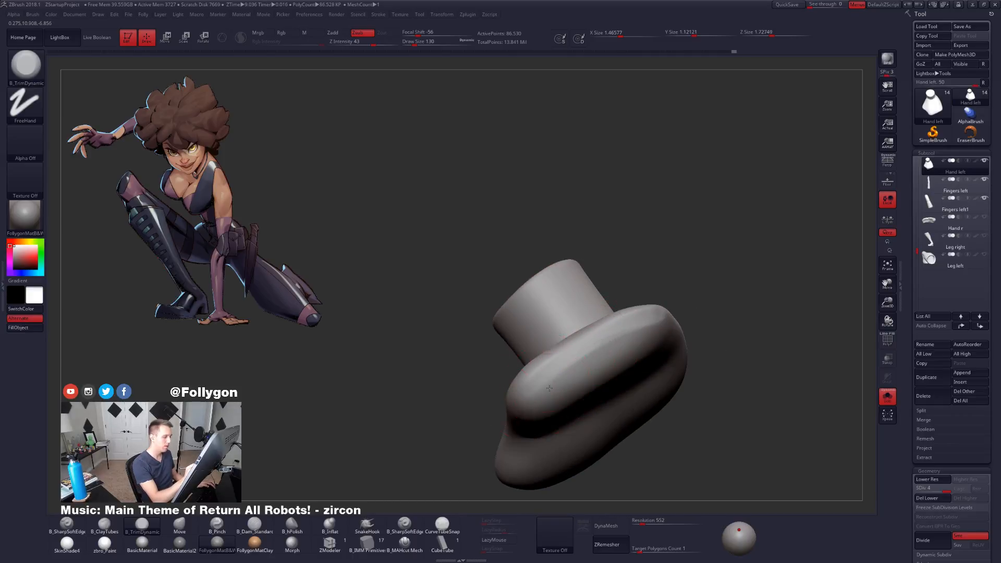
right_drag(548, 388, 538, 377)
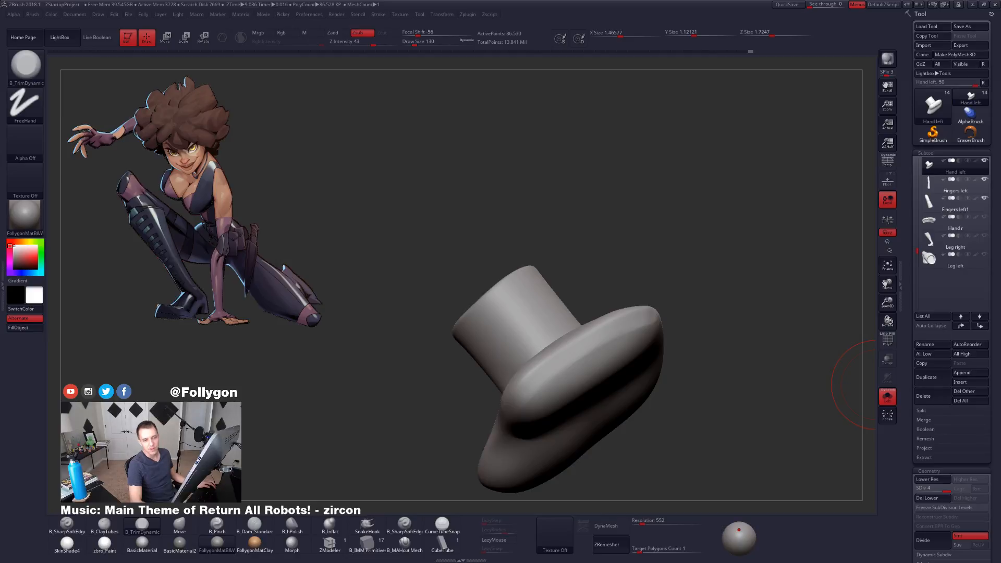
Step: Reshape the side of the palm behind the knuckles with the Move brush at draw size 96
right_drag(579, 333, 542, 404)
key(space)
drag(577, 359, 573, 360)
mouse_move(583, 318)
right_down()
mouse_move(610, 371)
mouse_move(602, 313)
mouse_move(628, 324)
mouse_move(589, 340)
right_up()
key(b)
key(m)
key(v)
key(space)
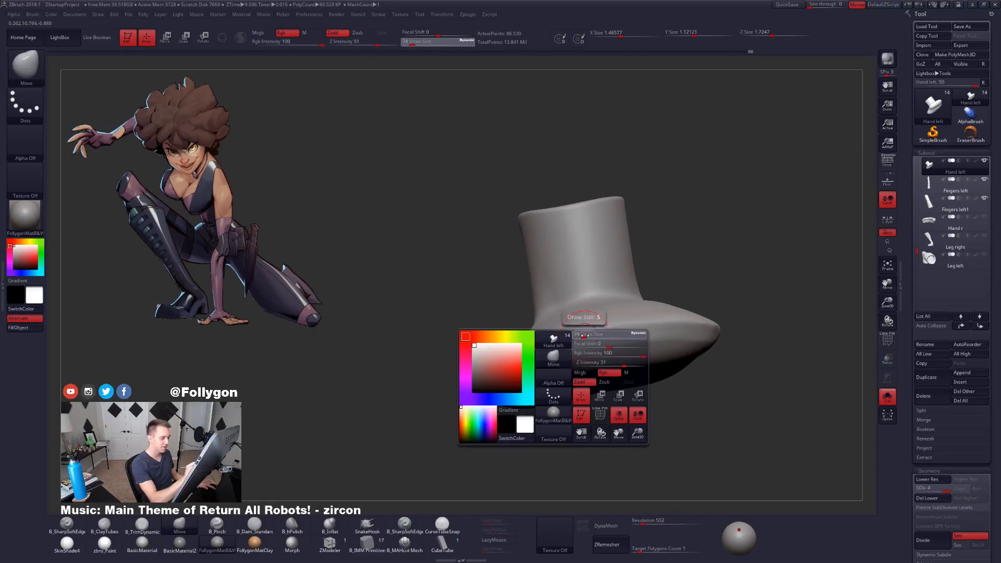
drag(587, 342, 575, 337)
mouse_move(570, 344)
right_down()
mouse_move(521, 378)
mouse_move(540, 353)
right_up()
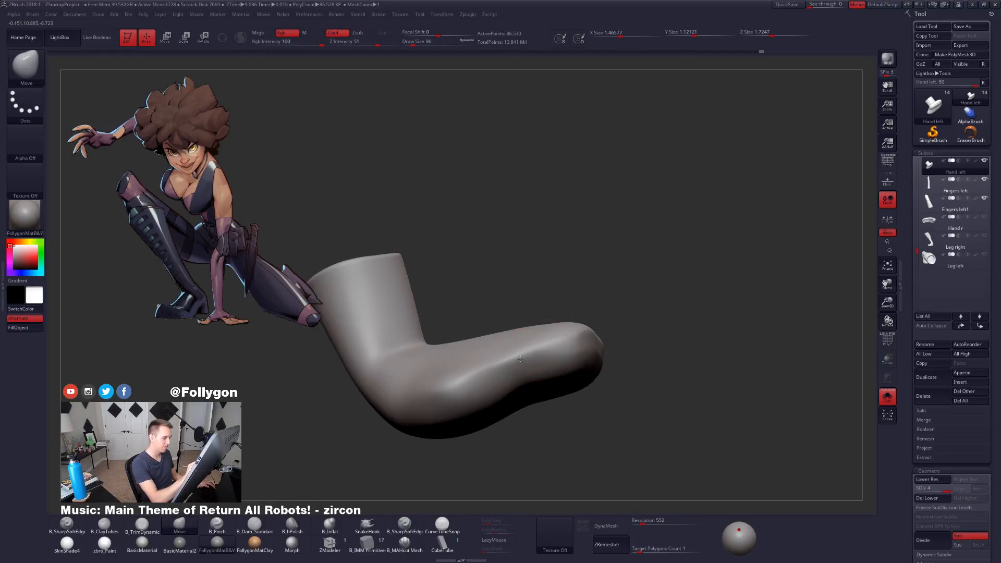
drag(517, 351, 523, 358)
mouse_move(526, 360)
right_down()
mouse_move(513, 352)
mouse_move(583, 353)
mouse_move(528, 384)
mouse_move(544, 365)
mouse_move(550, 375)
mouse_move(550, 364)
right_up()
Step: Flatten the side edge of the palm near the knuckles with the TrimDynamic brush at draw size 96
key(b)
key(t)
key(d)
right_drag(650, 306, 598, 360)
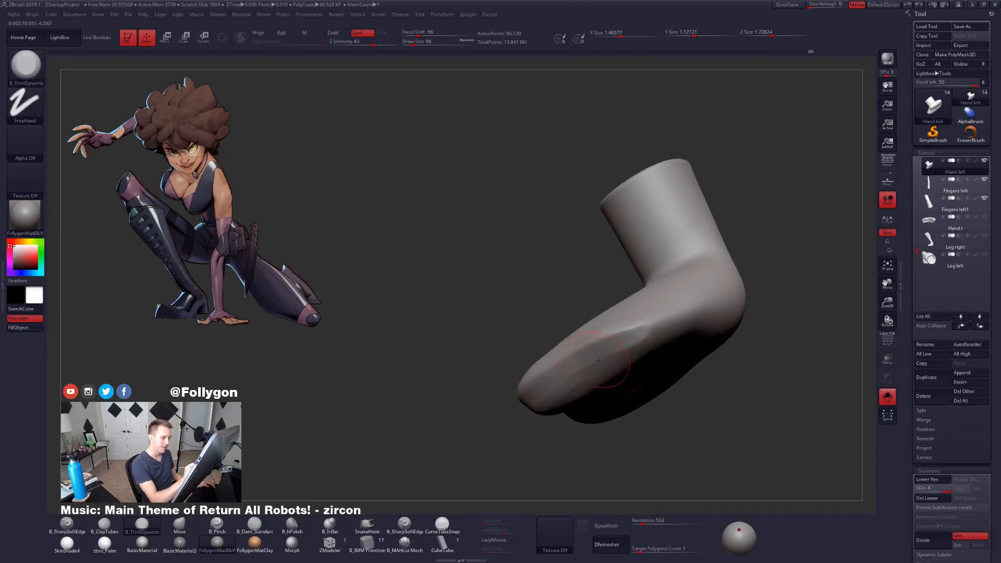
right_drag(679, 318, 673, 407)
key(w)
drag(489, 453, 518, 420)
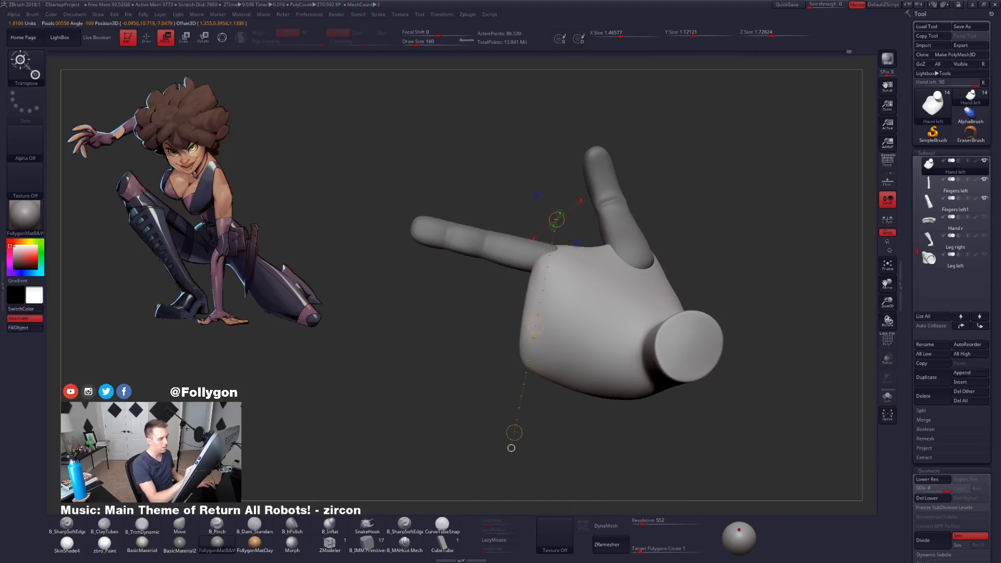
key(q)
Step: Mask the knuckle end of the palm and drop the hand to subdivision level 1
key(space)
drag(543, 343, 549, 343)
mouse_move(553, 325)
right_down()
mouse_move(543, 342)
mouse_move(595, 320)
mouse_move(557, 320)
right_up()
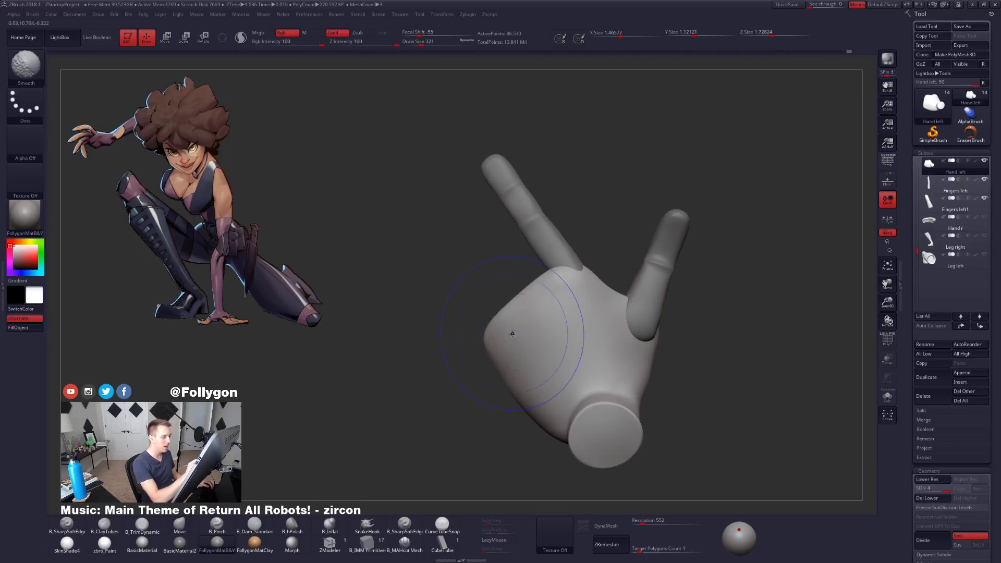
mouse_move(603, 258)
ctrl+mouse_down()
mouse_move(578, 277)
mouse_move(568, 224)
ctrl+mouse_up()
key(shift+d)
key(shift+d)
key(shift+d)
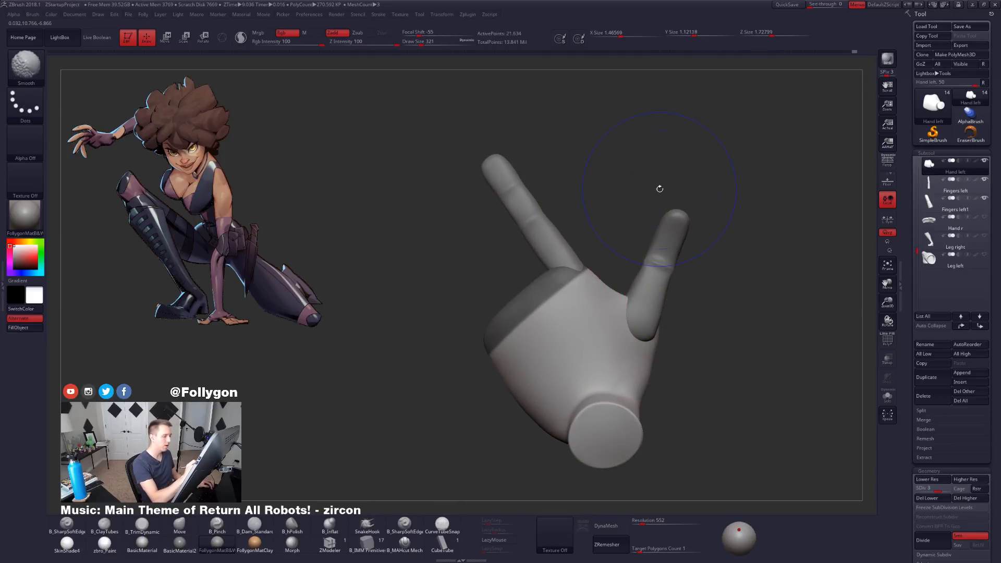
Step: Scale the knuckle end of the palm with the Transpose line and return the hand to subdivision level 4
key(r)
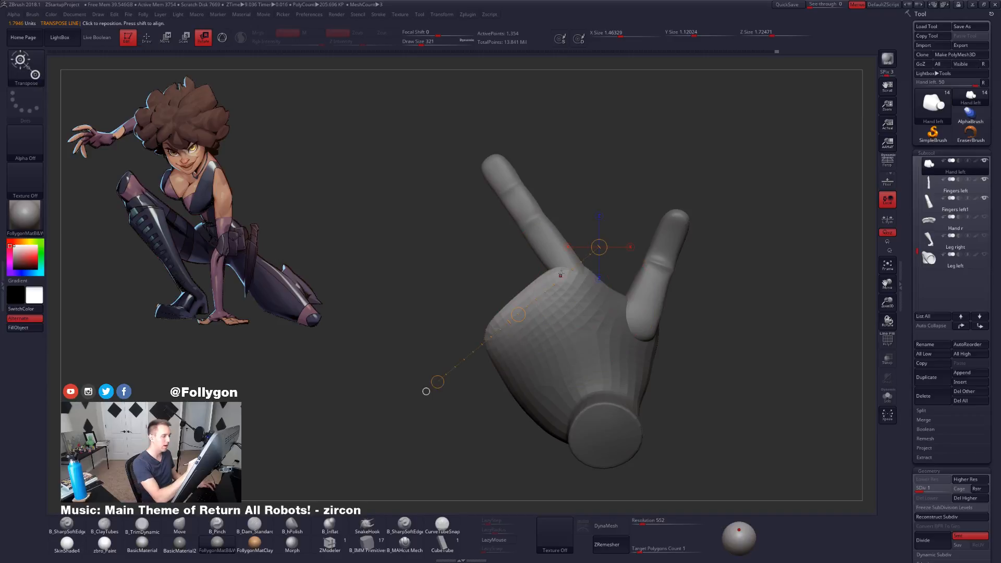
mouse_move(572, 262)
mouse_down()
mouse_move(430, 405)
mouse_move(420, 387)
mouse_move(427, 396)
mouse_move(469, 373)
mouse_up()
key(q)
mouse_move(475, 336)
mouse_down()
mouse_move(579, 317)
mouse_move(552, 333)
mouse_move(560, 375)
mouse_move(529, 343)
mouse_move(526, 381)
mouse_up()
key(d)
key(d)
key(d)
Step: Flatten the outer side of the palm below the knuckles with the TrimDynamic brush at draw size 96
key(space)
key(3)
key(space)
mouse_move(578, 329)
mouse_down()
mouse_move(535, 324)
mouse_move(526, 391)
mouse_up()
drag(576, 349, 612, 344)
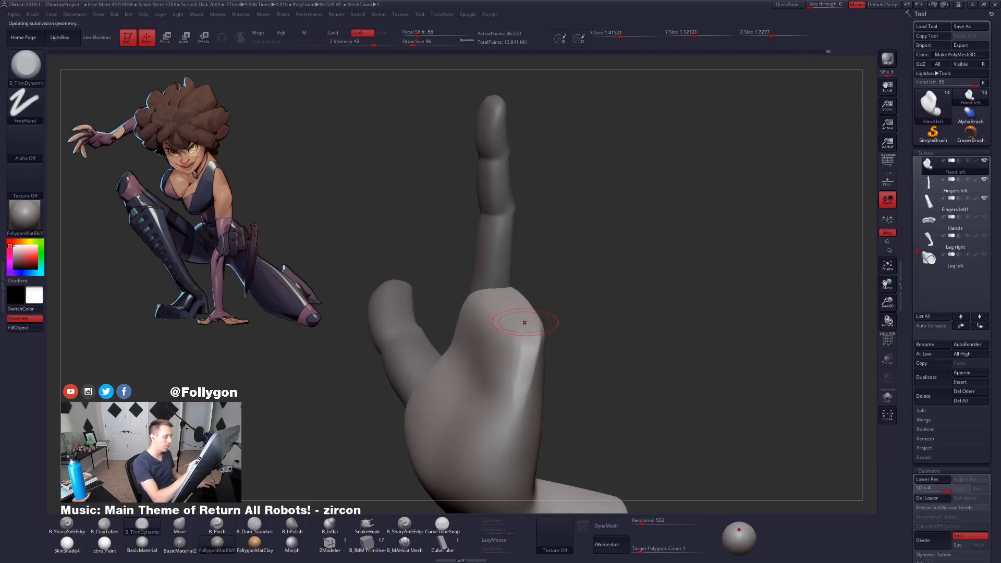
Step: Sharpen a ridge down the outer side of the palm using the Pinch brush at draw size 61
right_drag(509, 400, 543, 308)
key(b)
key(p)
key(i)
key(space)
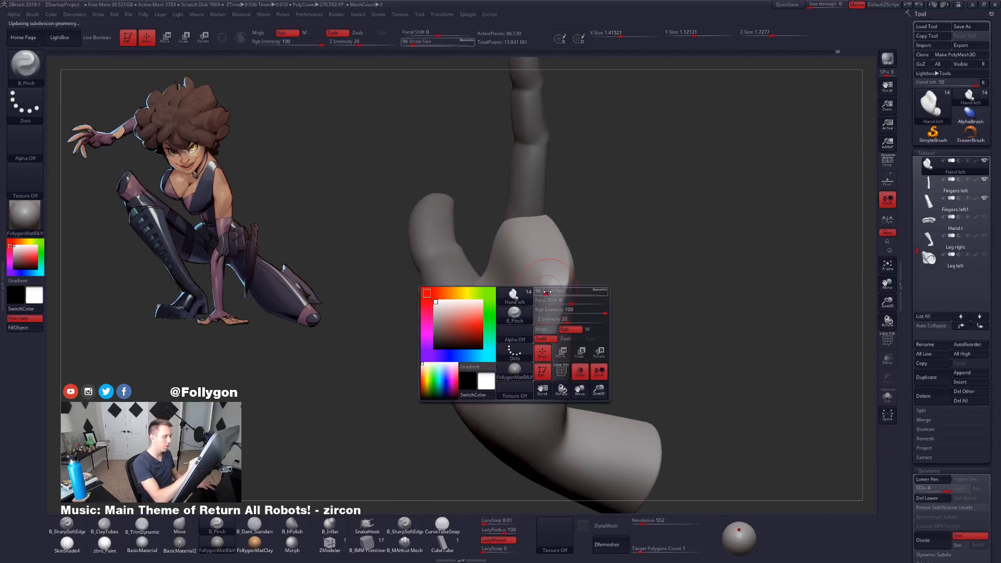
drag(547, 292, 541, 338)
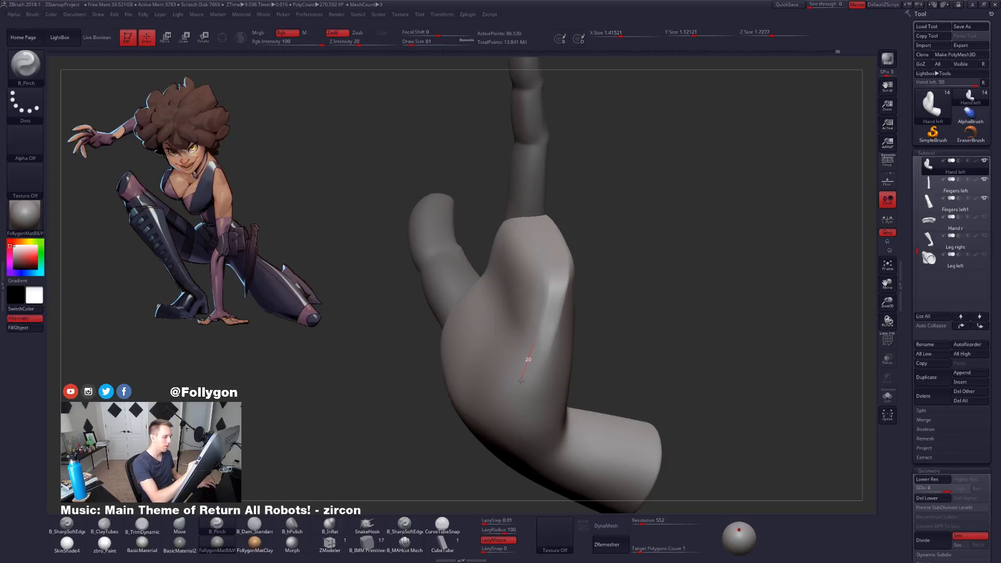
drag(521, 380, 519, 383)
right_drag(512, 368, 528, 324)
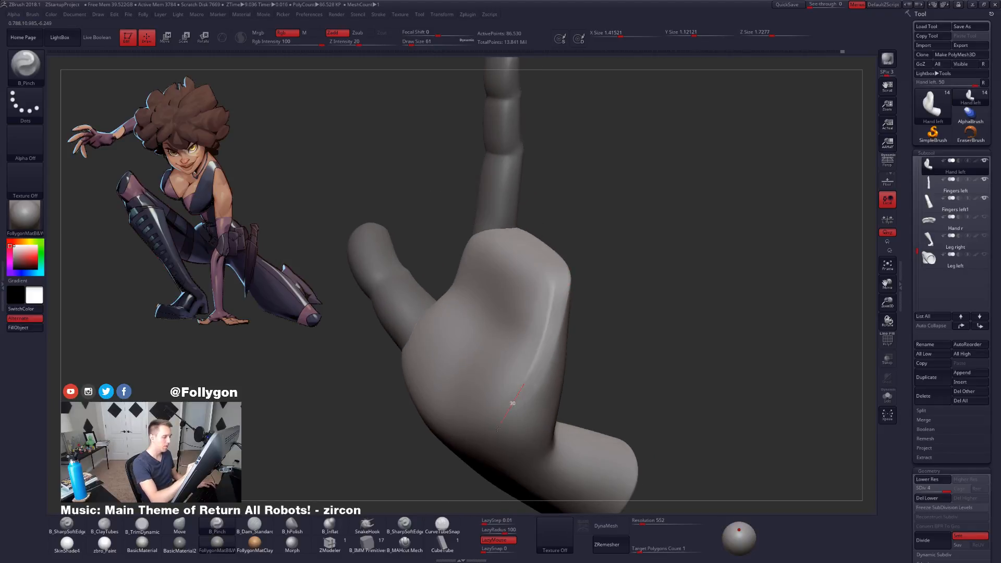
drag(497, 428, 494, 433)
Step: Push the outer contour of the palm inward with the Move brush at draw size 227, then reduce the brush to 121
right_drag(495, 425, 532, 405)
mouse_move(532, 405)
alt+right_down()
mouse_move(584, 383)
mouse_move(576, 387)
mouse_move(568, 360)
alt+right_up()
key(space)
drag(568, 356, 577, 354)
right_drag(574, 354, 588, 338)
key(b)
key(m)
key(v)
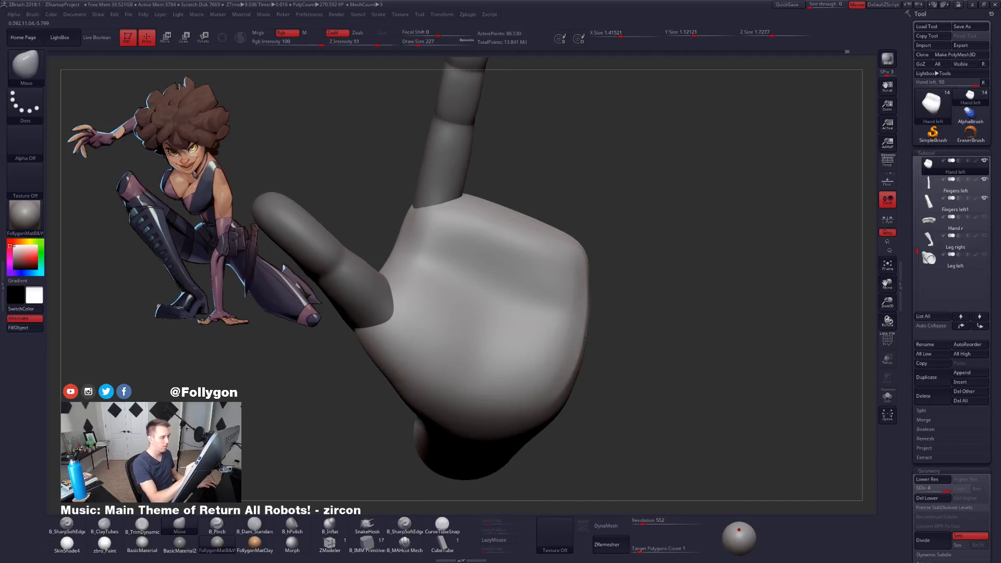
drag(586, 337, 579, 341)
key(space)
right_drag(587, 339, 572, 341)
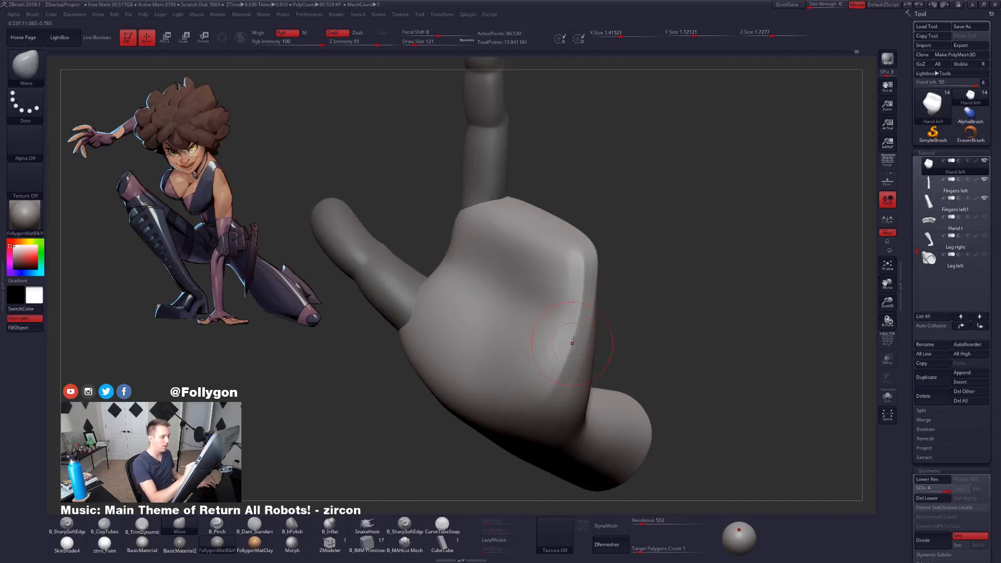
Step: Tighten the outer palm ridge from the knuckle downward with the Pinch brush at draw size 40
key(space)
drag(572, 342, 578, 312)
right_drag(579, 314, 564, 314)
key(b)
key(p)
key(i)
drag(586, 262, 585, 289)
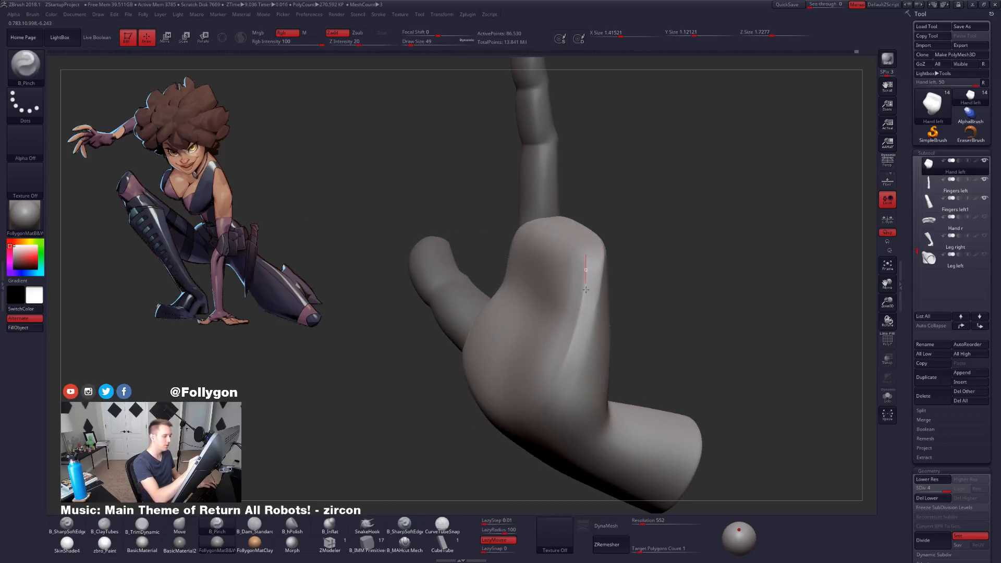
drag(546, 470, 545, 473)
Step: Extend the pinched ridge along the side of the hand toward the wrist
right_drag(546, 466, 554, 388)
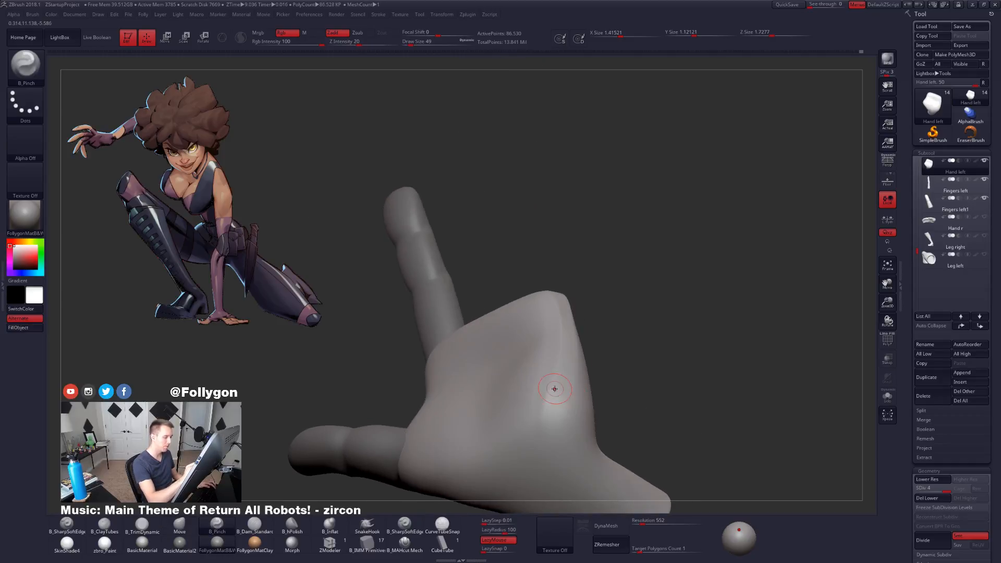
drag(579, 424, 583, 431)
mouse_move(583, 432)
right_down()
mouse_move(585, 411)
mouse_move(587, 445)
mouse_move(584, 427)
mouse_move(683, 374)
mouse_move(673, 391)
right_up()
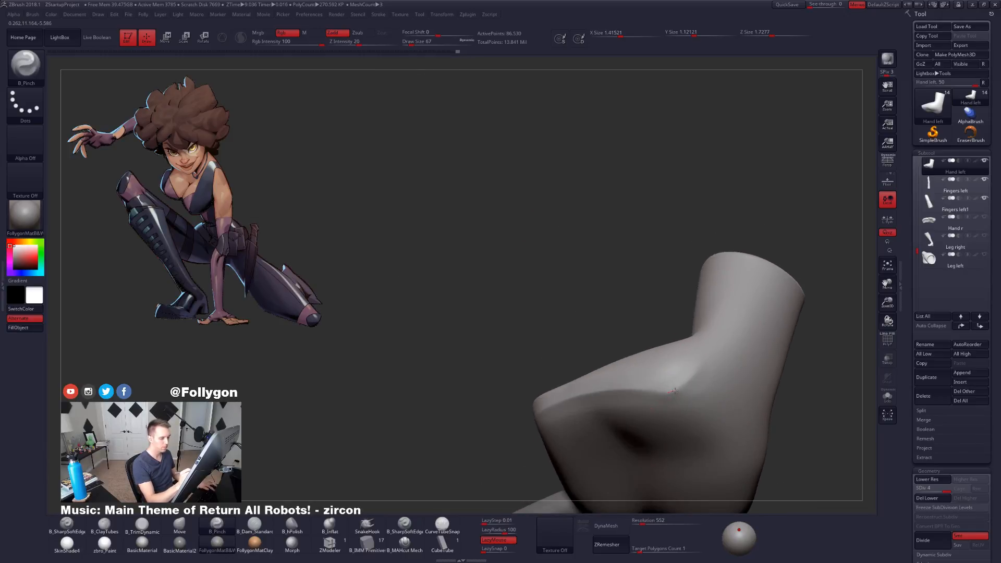
right_drag(708, 308, 676, 375)
drag(677, 375, 683, 373)
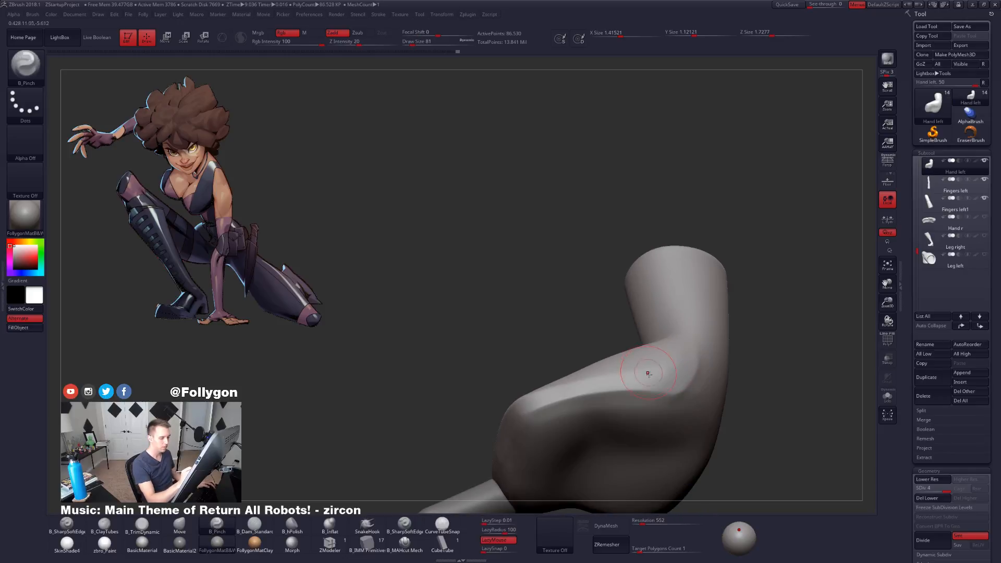
Step: Flatten the planes along the outer side of the hand up to the wrist with the TrimDynamic brush at draw size 61
right_drag(648, 370, 558, 398)
key(3)
drag(610, 380, 664, 338)
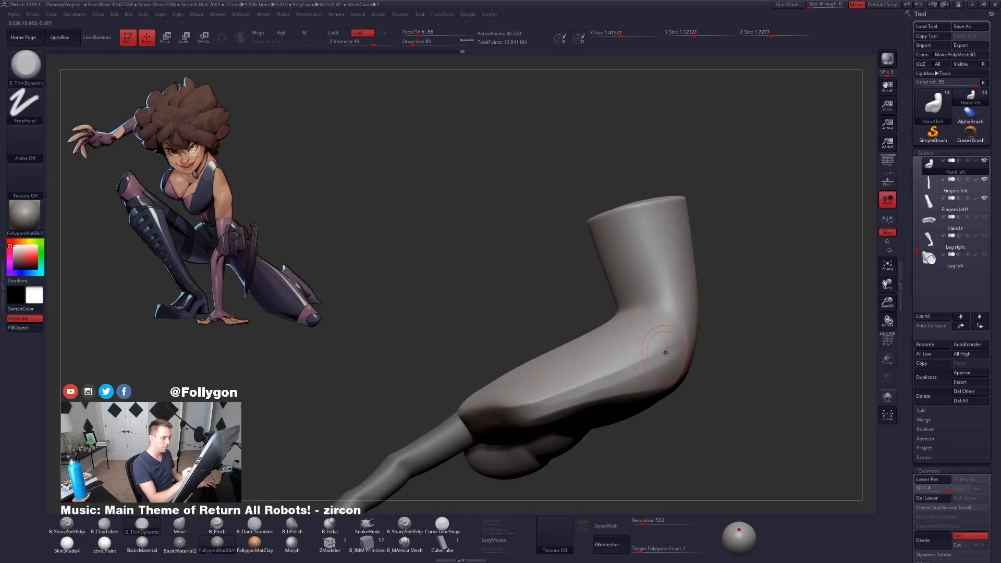
right_drag(665, 346, 564, 399)
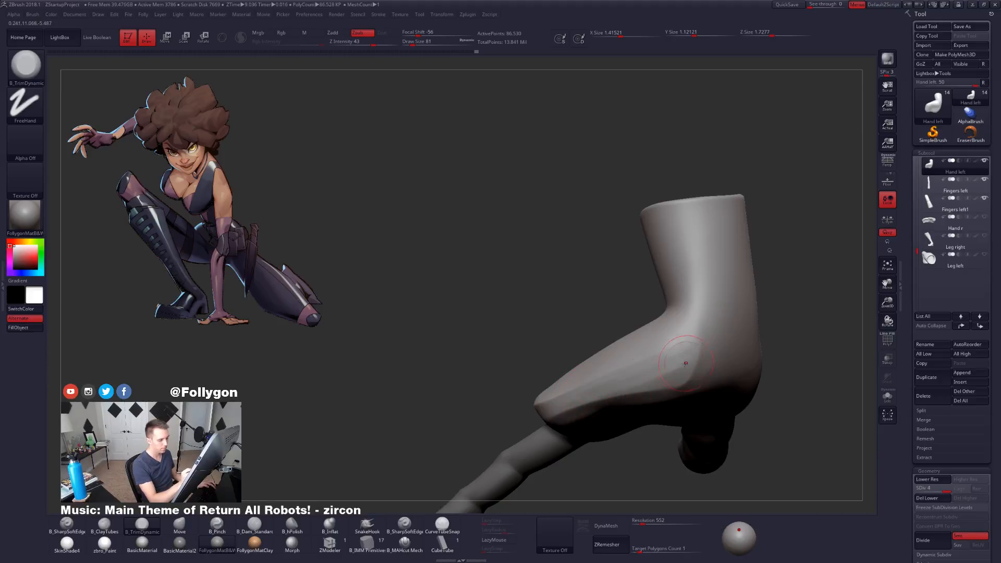
right_drag(685, 363, 638, 434)
right_drag(637, 382, 620, 333)
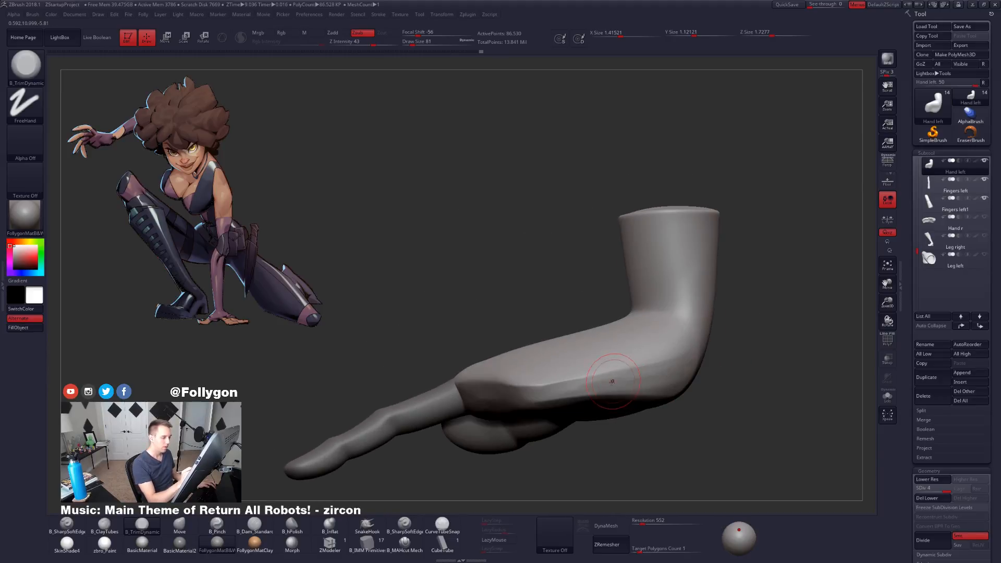
drag(614, 380, 591, 384)
mouse_move(587, 397)
right_down()
mouse_move(555, 389)
mouse_move(605, 378)
right_up()
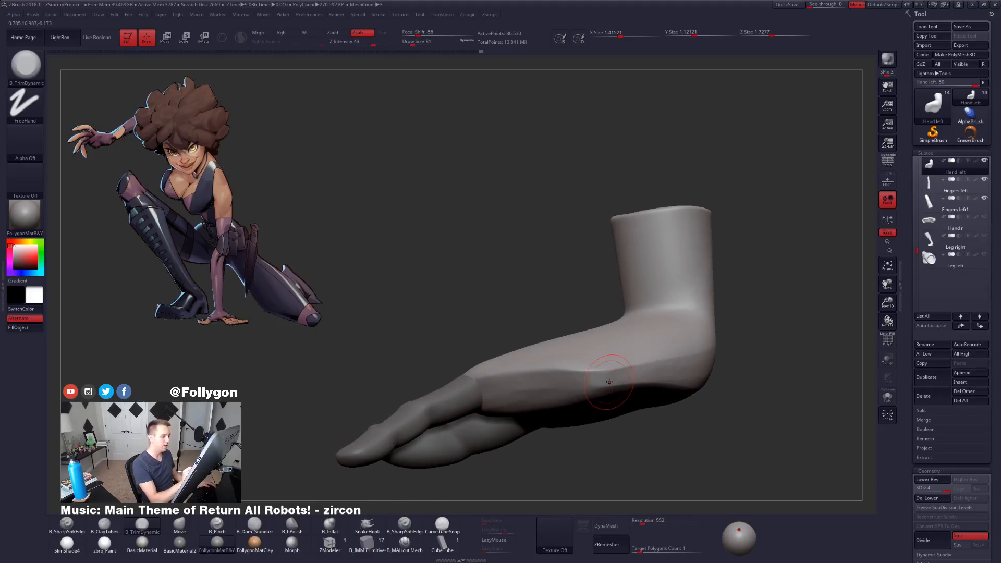
Step: Adjust the outer side of the hand near the knuckle with the Move brush at draw size 88 and isolate the hand subtool
key(space)
drag(599, 380, 605, 381)
right_drag(612, 376, 574, 370)
mouse_move(573, 370)
alt+right_down()
mouse_move(658, 365)
mouse_move(649, 363)
alt+right_up()
key(b)
key(m)
key(v)
key(space)
drag(650, 362, 642, 362)
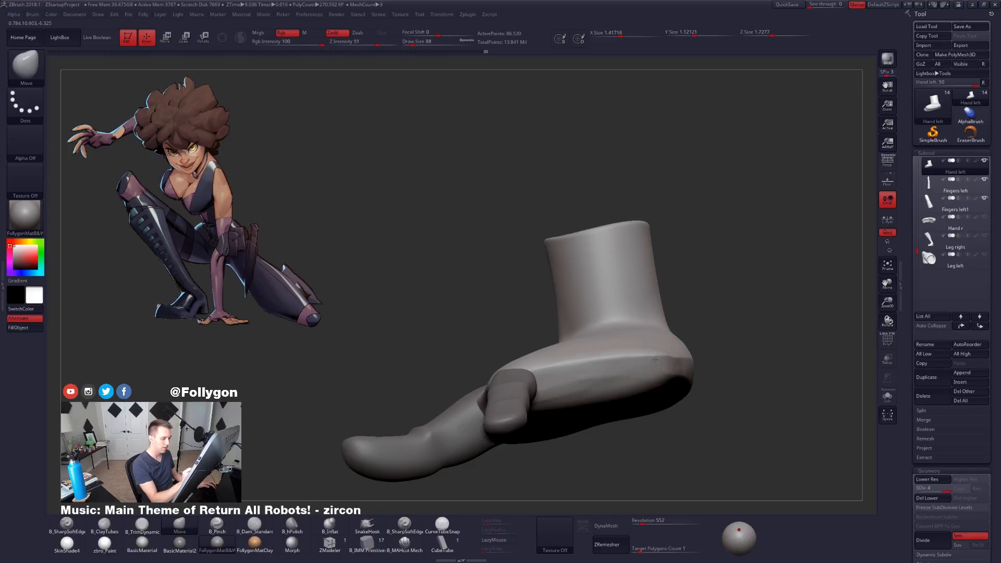
right_drag(654, 360, 610, 361)
key(shift+s)
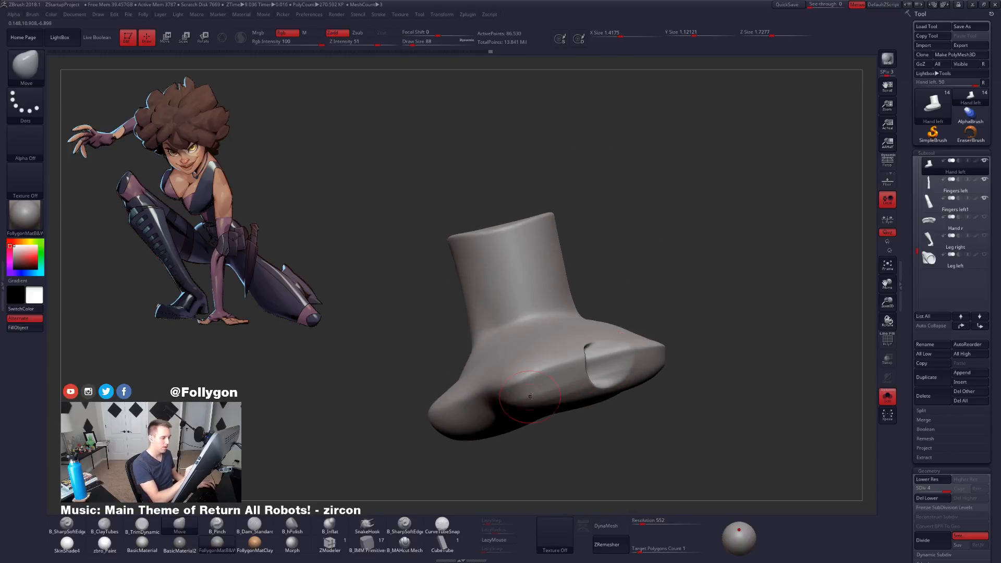
Step: Flatten the knuckle face and underside of the hand with the TrimDynamic brush at draw size 88
key(b)
key(t)
key(d)
right_drag(516, 402, 555, 375)
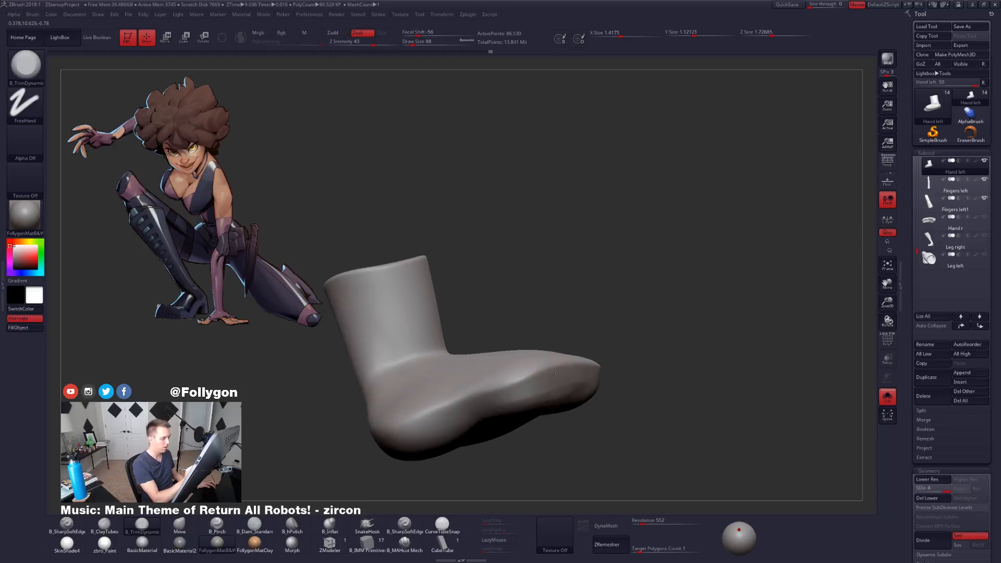
mouse_move(507, 407)
right_down()
mouse_move(468, 401)
mouse_move(586, 415)
mouse_move(636, 316)
right_up()
right_drag(566, 406, 588, 348)
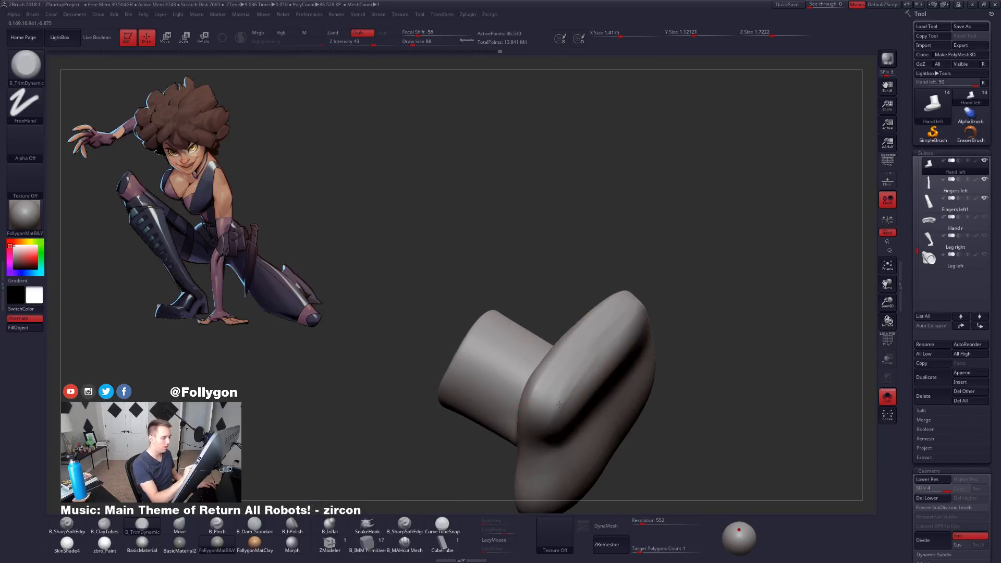
Step: Tighten the palm-side edge of the knuckle face from end to end with the Pinch brush at draw size 61
key(b)
key(p)
key(i)
right_drag(559, 404, 605, 351)
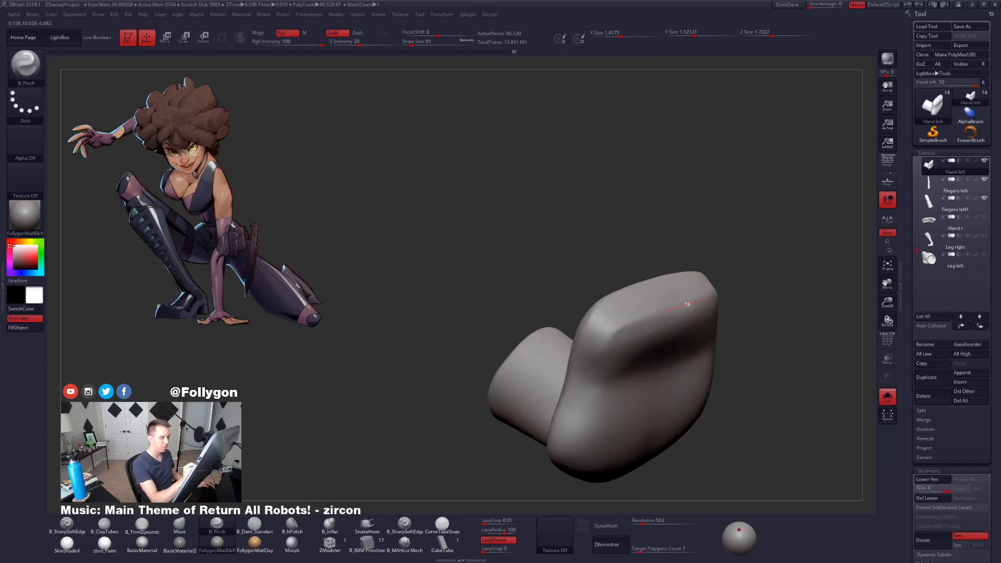
right_drag(712, 298, 688, 304)
mouse_move(766, 279)
right_down()
mouse_move(632, 362)
mouse_move(568, 369)
right_up()
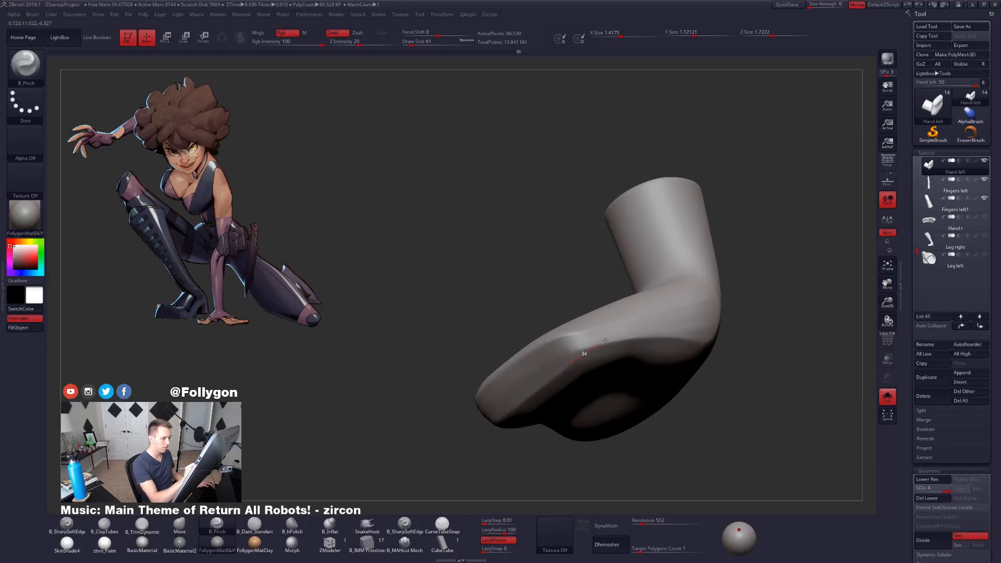
right_drag(605, 340, 607, 350)
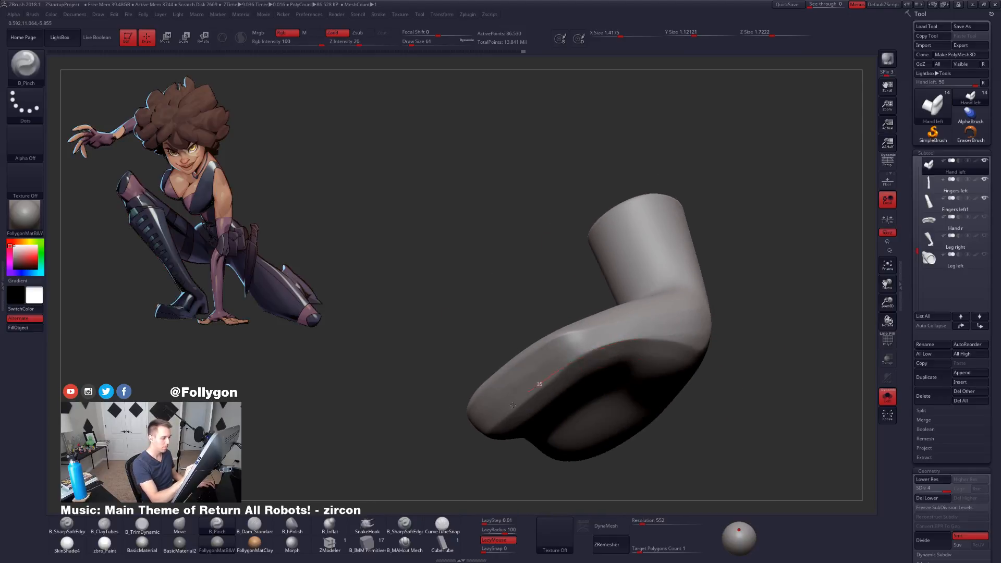
drag(513, 405, 499, 416)
mouse_move(542, 386)
right_down()
mouse_move(567, 358)
mouse_move(557, 360)
right_up()
Step: Reshape the palm's lower contour behind the knuckles with the Move brush at draw size 104, undoing unwanted changes
key(3)
key(4)
right_drag(604, 339, 569, 350)
key(ctrl)
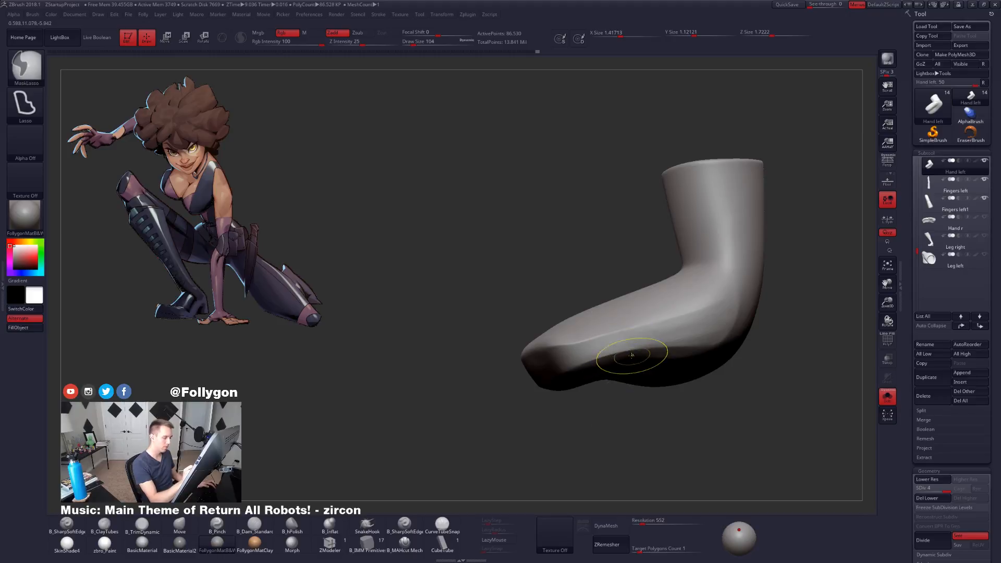
ctrl+click(606, 386)
key(ctrl+z)
key(ctrl+z)
key(space)
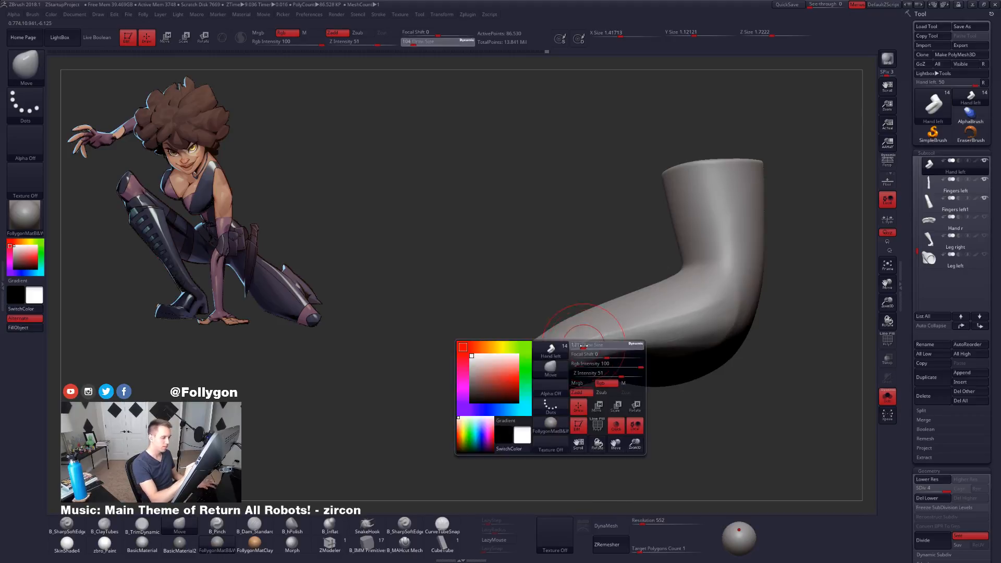
drag(613, 346, 630, 339)
key(space)
click(597, 346)
key(ctrl+shift+z)
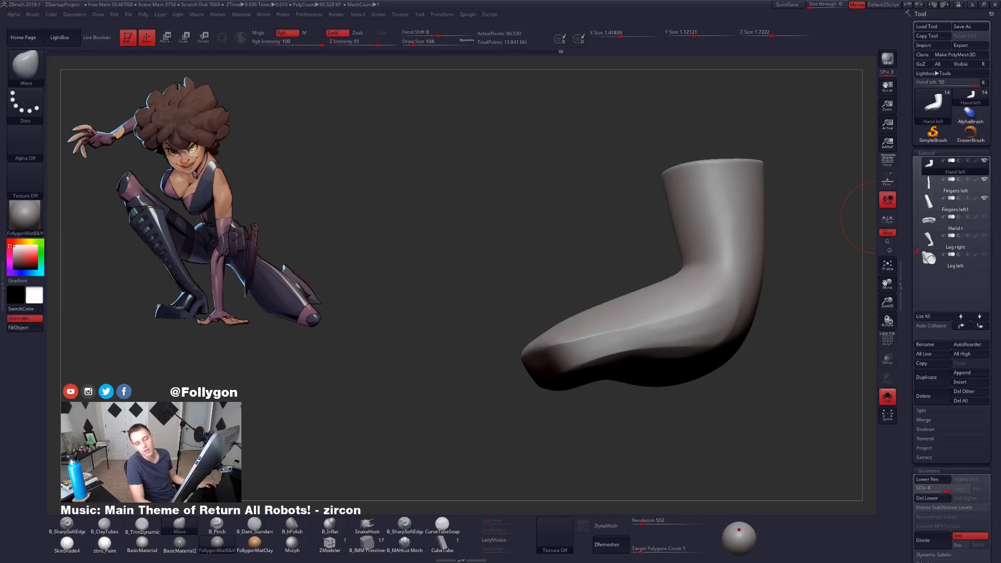
key(alt+Tab)
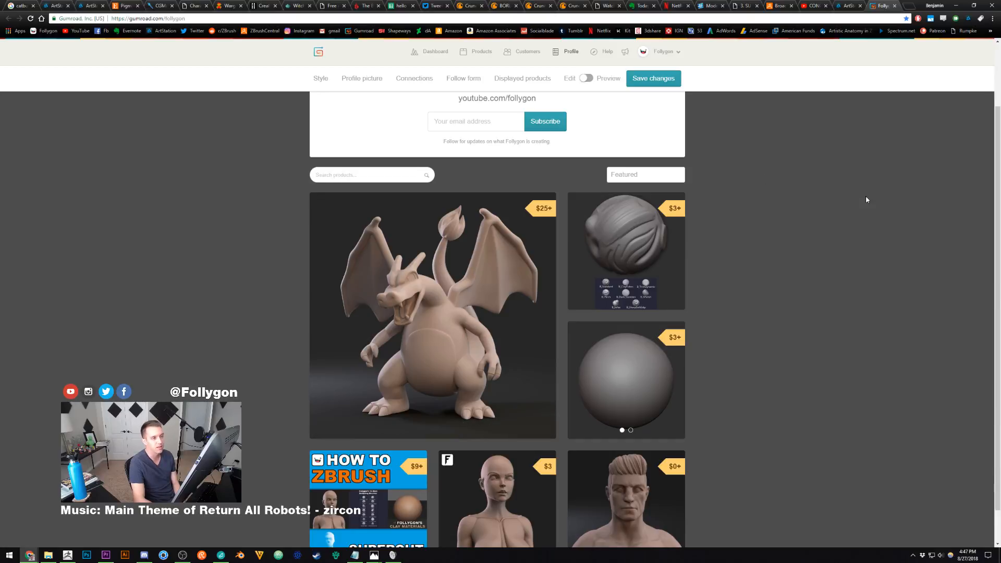
click(951, 7)
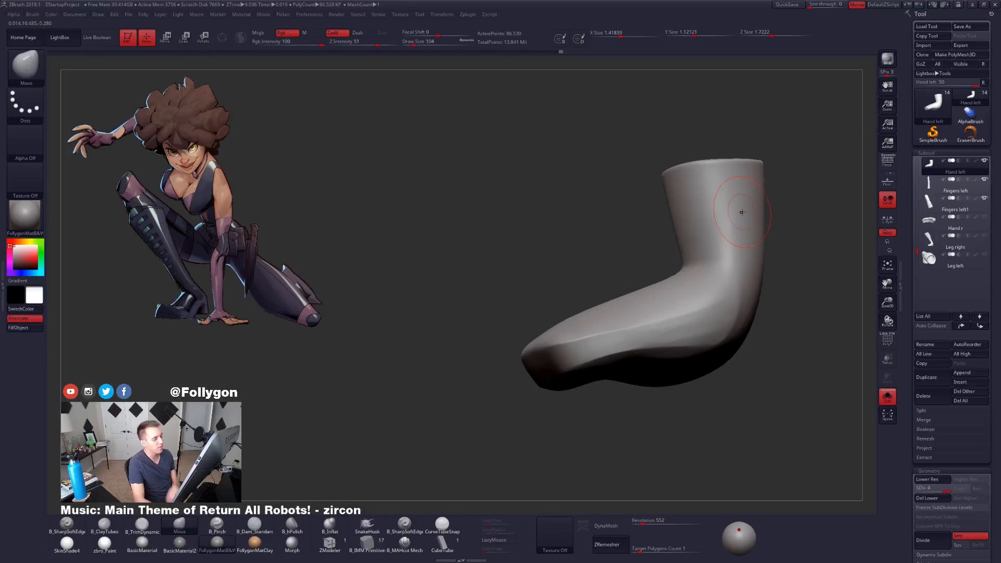
Step: Refine the palm's lower contour with the Move brush and flatten the outer side of the hand with the TrimDynamic brush
right_drag(741, 210, 760, 214)
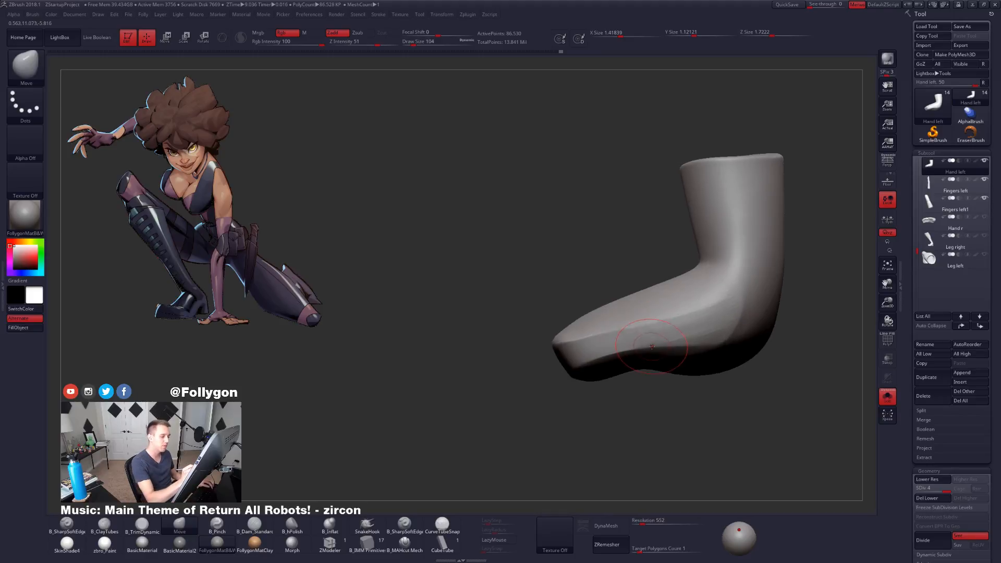
right_drag(673, 338, 652, 334)
key(3)
right_click(638, 332)
right_click(641, 338)
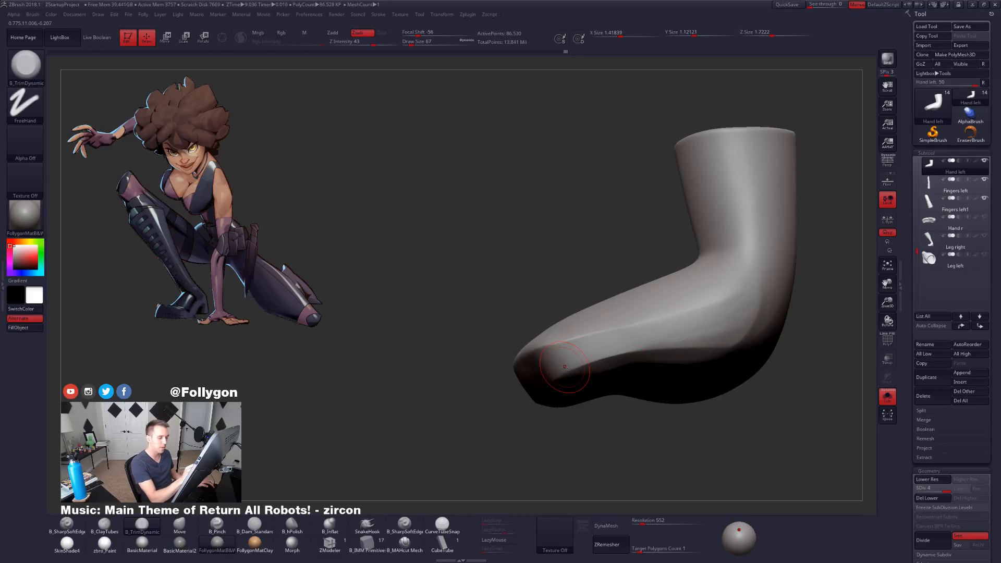
key(space)
drag(668, 334, 672, 334)
drag(704, 328, 673, 335)
right_drag(600, 339, 595, 357)
right_drag(688, 322, 650, 337)
Step: Subdivide the hand to level 5 and sharpen the outer ridge behind the knuckle with the Pinch brush at draw size 33
key(ctrl+d)
key(5)
key(space)
drag(607, 336, 603, 335)
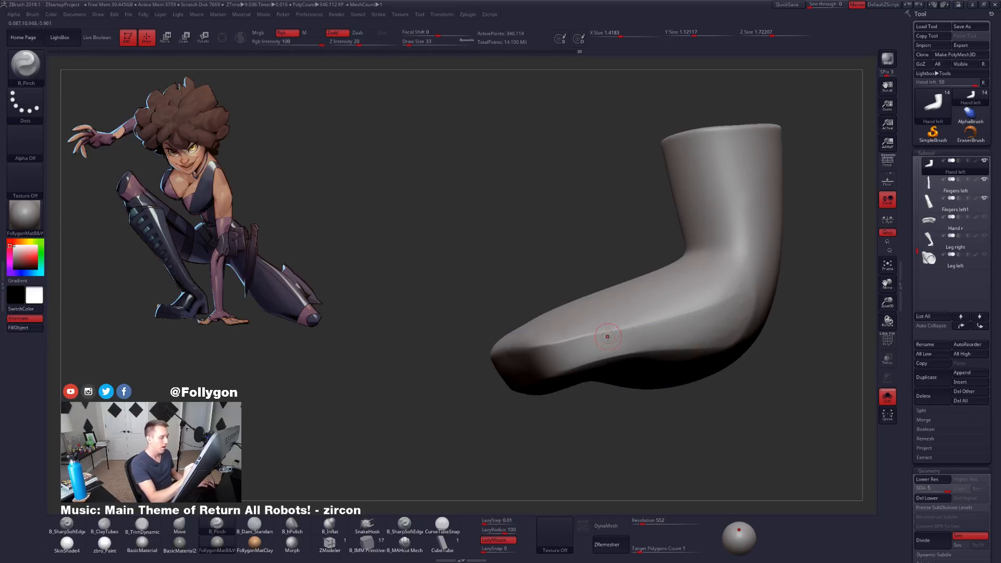
right_drag(607, 334, 541, 344)
key(space)
drag(541, 344, 537, 344)
right_drag(540, 344, 524, 348)
drag(524, 346, 594, 337)
right_drag(599, 337, 566, 342)
Step: Pinch the outer ridge from the knuckle corner toward the middle of the hand at draw size 61
key(space)
drag(495, 347, 498, 348)
right_drag(472, 348, 521, 353)
drag(487, 343, 543, 338)
drag(628, 334, 635, 334)
right_drag(634, 334, 579, 337)
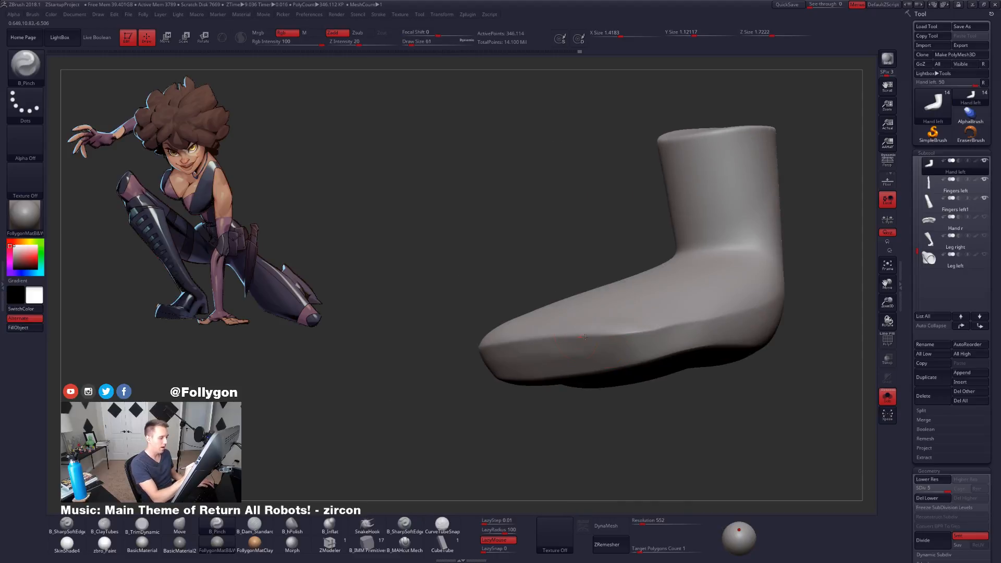
Step: Extend the pinched outer ridge toward the heel of the hand and smooth the area where it ends
drag(741, 316, 744, 316)
right_drag(744, 316, 593, 354)
drag(716, 324, 717, 324)
right_drag(717, 324, 614, 355)
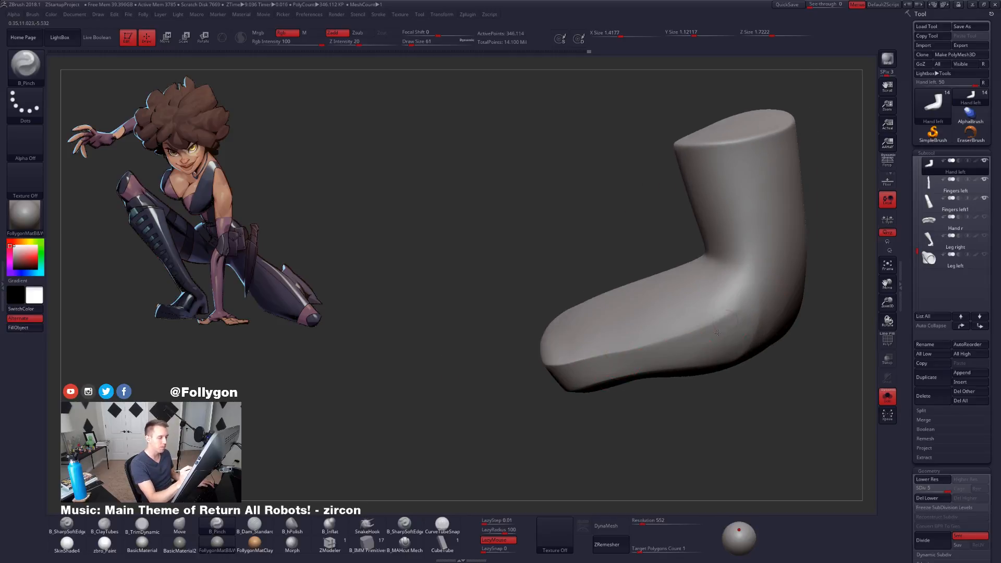
right_drag(717, 334, 724, 321)
right_click(724, 321)
shift+drag(713, 341, 707, 345)
mouse_move(670, 359)
right_down()
mouse_move(652, 352)
mouse_move(587, 373)
mouse_move(593, 361)
right_up()
Step: Flatten the planes on the side and back of the hand with the TrimDynamic brush at draw size 96
key(3)
key(s)
drag(593, 360, 596, 359)
mouse_move(604, 360)
alt+right_down()
mouse_move(633, 349)
mouse_move(600, 356)
mouse_move(614, 350)
alt+right_up()
right_drag(526, 388, 515, 389)
mouse_move(585, 357)
right_down()
mouse_move(560, 384)
mouse_move(584, 370)
right_up()
right_drag(756, 343, 609, 379)
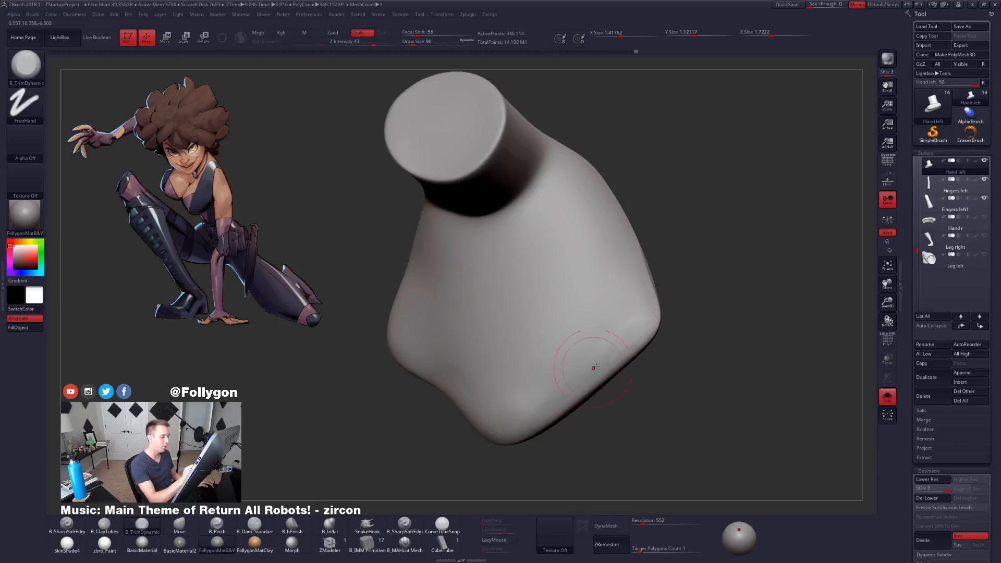
Step: Flatten the back of the hand along the knuckle edge with the TrimDynamic brush at draw size 40
alt+right_drag(565, 390, 608, 355)
key(space)
drag(604, 356, 598, 355)
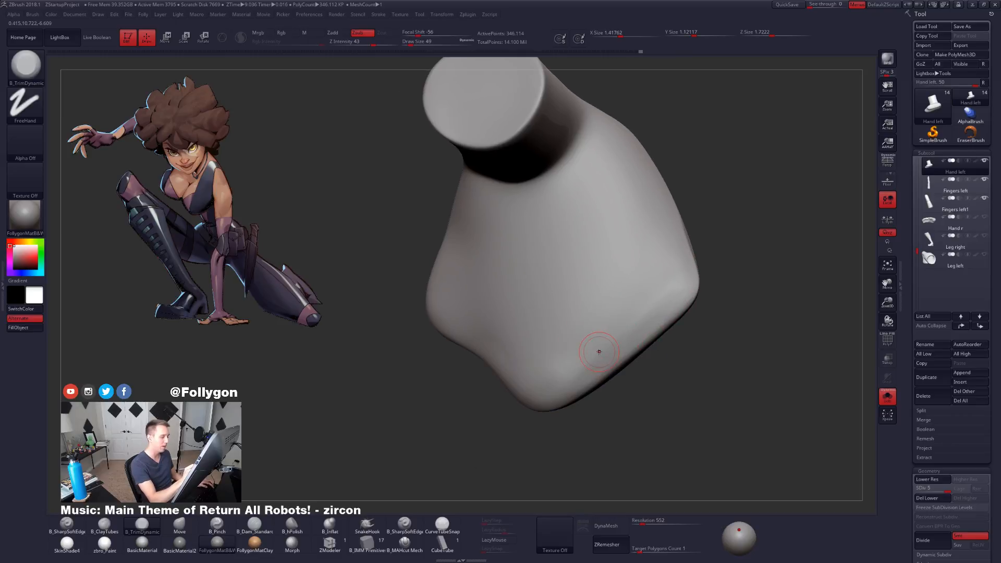
right_drag(620, 344, 634, 335)
drag(634, 335, 650, 321)
right_drag(650, 322, 626, 332)
Step: Pinch the upper knuckle edge on the back of the hand, reducing the Pinch brush to draw size 43
key(b)
key(p)
key(i)
key(space)
drag(618, 353, 615, 353)
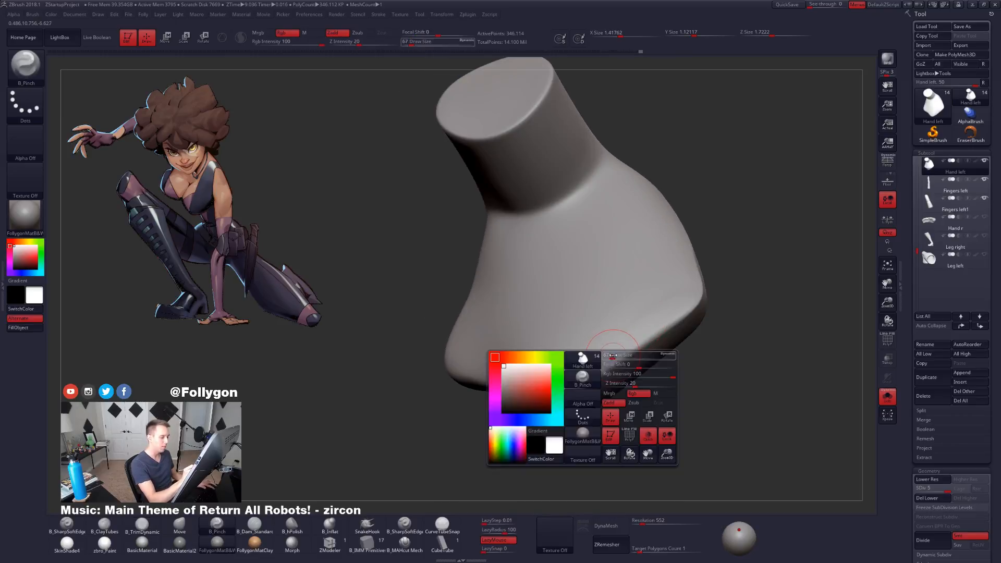
right_drag(615, 353, 608, 348)
right_drag(565, 381, 579, 355)
Step: Sharpen the upper knuckle edge across to its outer corner at draw size 61, then enlarge the Pinch brush to 74
key(space)
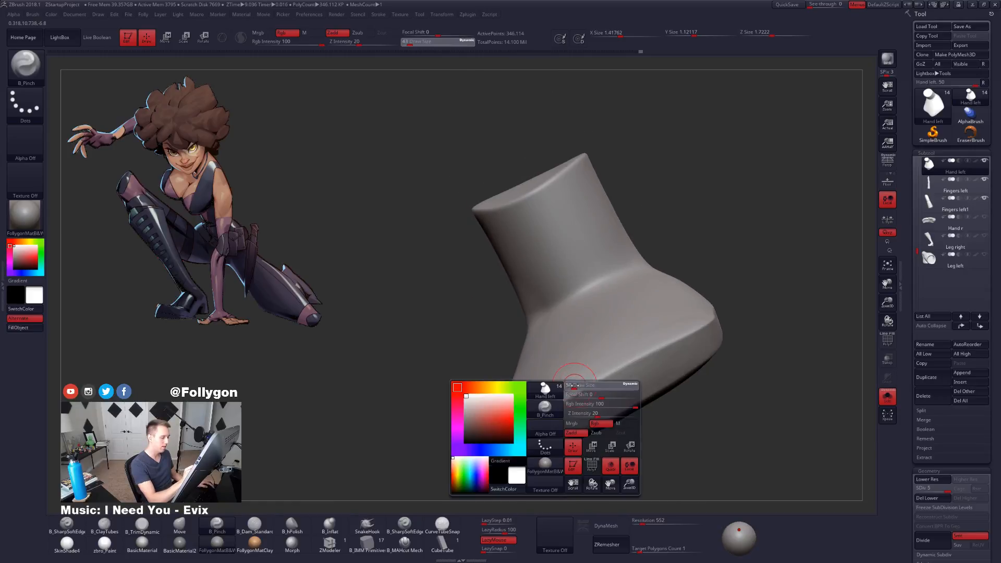
drag(579, 376, 587, 375)
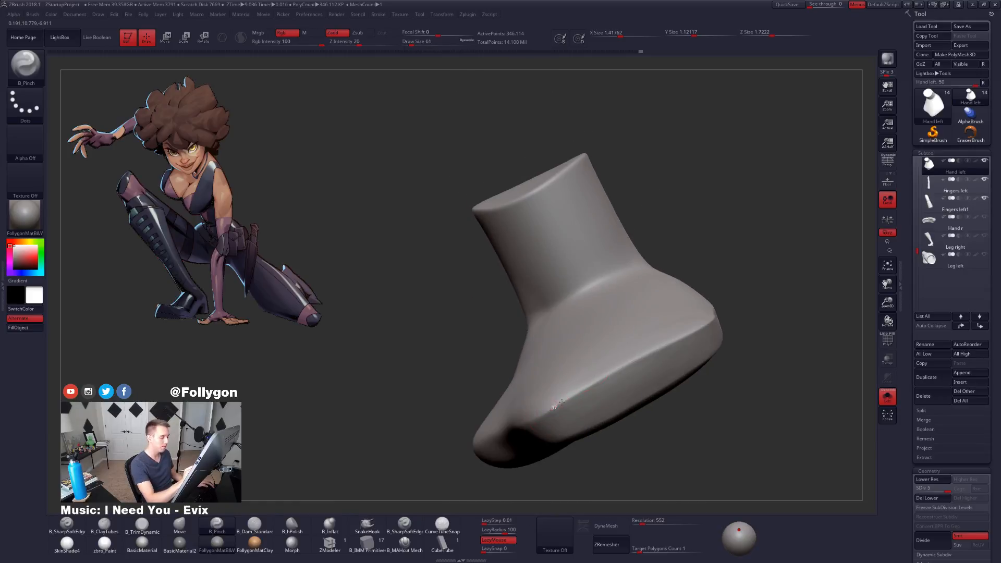
drag(643, 358, 682, 338)
right_drag(739, 302, 649, 359)
key(space)
drag(641, 378, 646, 378)
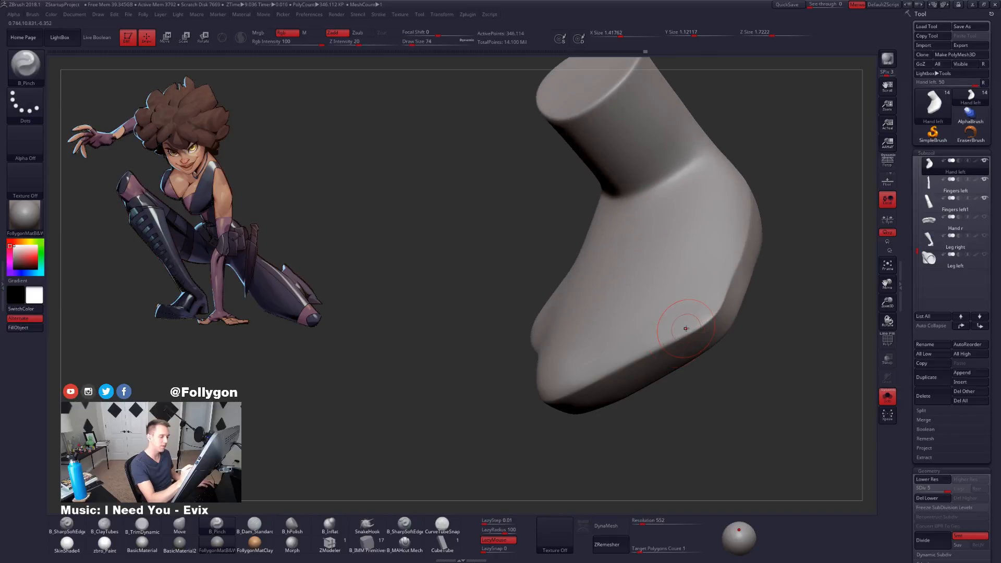
Step: Flatten the index knuckle corner and its thumb-side edge with the TrimDynamic brush at draw size 74
key(3)
mouse_move(686, 328)
right_down()
mouse_move(654, 346)
mouse_move(608, 331)
right_up()
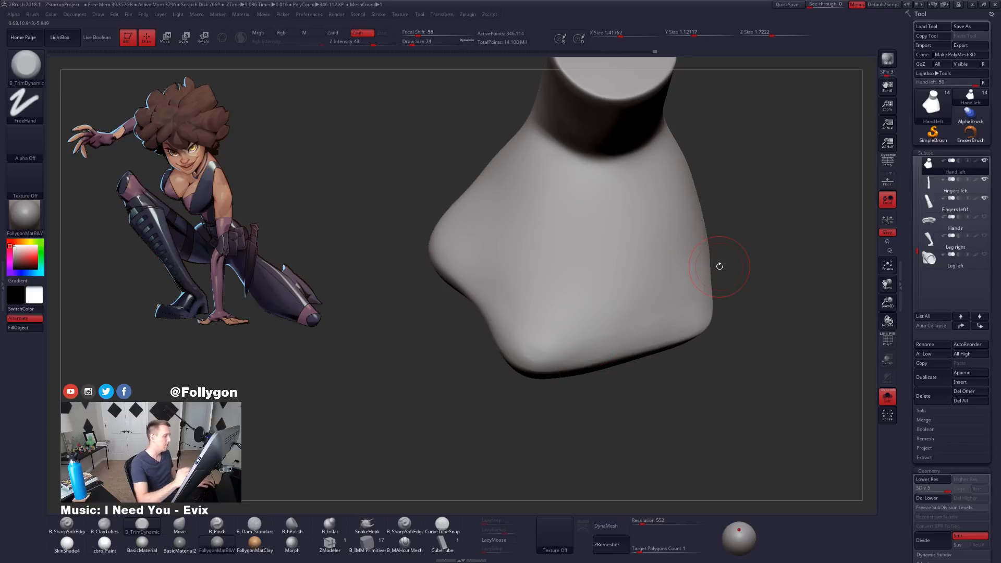
right_drag(553, 357, 525, 330)
drag(526, 334, 541, 352)
mouse_move(540, 349)
right_down()
mouse_move(518, 346)
mouse_move(559, 412)
mouse_move(613, 356)
mouse_move(616, 367)
right_up()
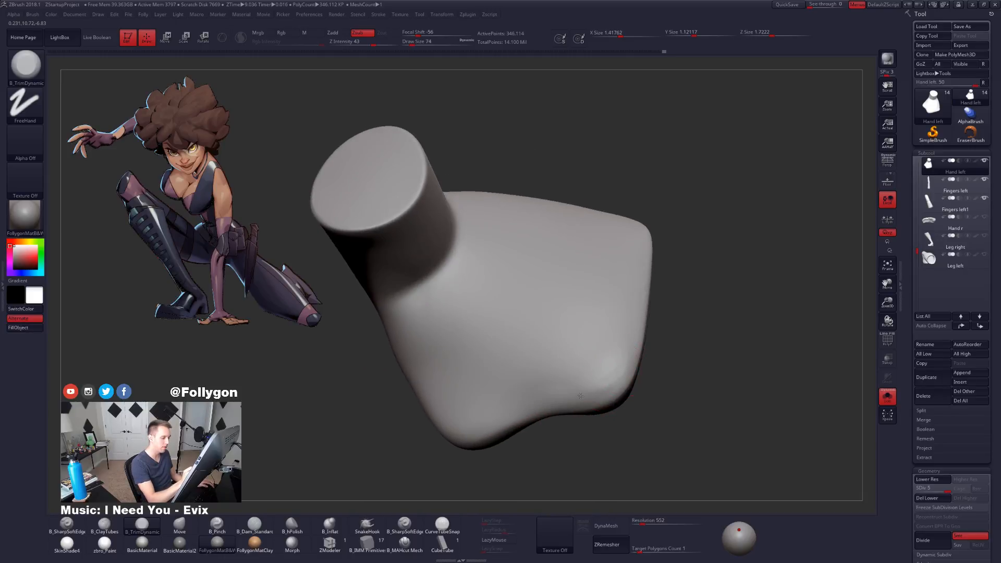
drag(615, 377, 609, 381)
right_drag(610, 373, 611, 382)
drag(620, 360, 613, 377)
right_drag(613, 376, 632, 367)
drag(620, 363, 614, 376)
mouse_move(614, 377)
right_down()
mouse_move(543, 406)
mouse_move(566, 379)
mouse_move(572, 391)
mouse_move(619, 370)
right_up()
Step: Tighten the ridge running from the index knuckle to the thumb base with the Pinch brush at draw size 40
key(5)
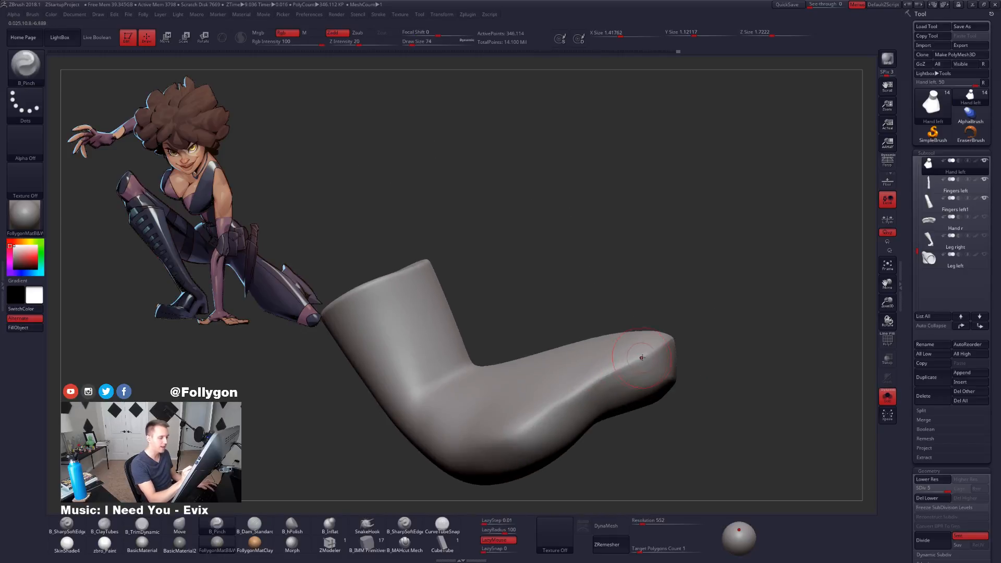
key(space)
drag(643, 359, 639, 359)
right_drag(648, 352, 665, 341)
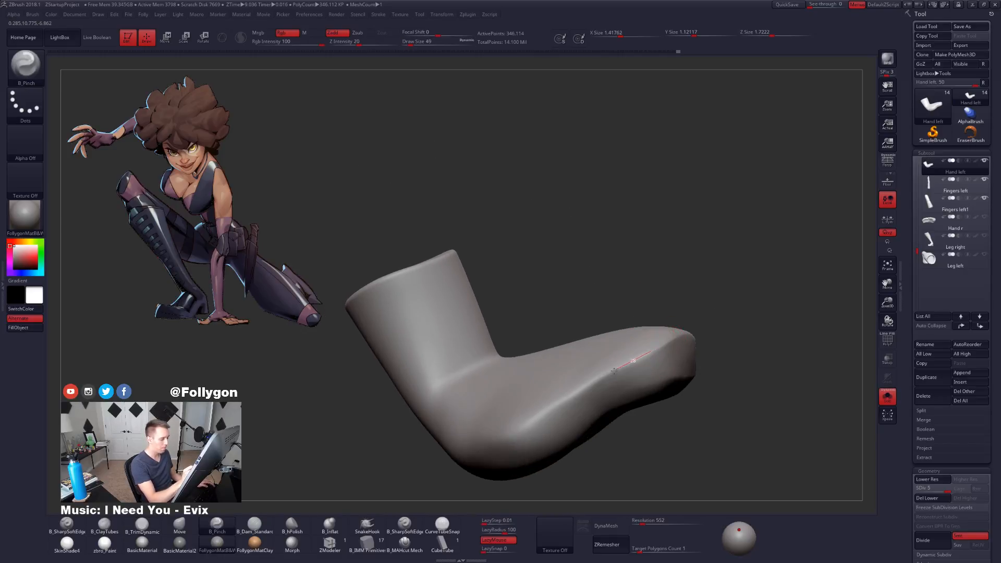
drag(536, 416, 513, 430)
right_drag(579, 419, 559, 439)
key(space)
drag(607, 418, 610, 418)
Step: Flatten the thumb-side planes around the pinched ridge with the TrimDynamic brush at draw size 96
key(3)
mouse_move(569, 413)
right_down()
mouse_move(647, 378)
mouse_move(639, 399)
right_up()
key(space)
drag(666, 358, 671, 358)
mouse_move(661, 353)
right_down()
mouse_move(679, 344)
mouse_move(614, 359)
right_up()
key(alt+s)
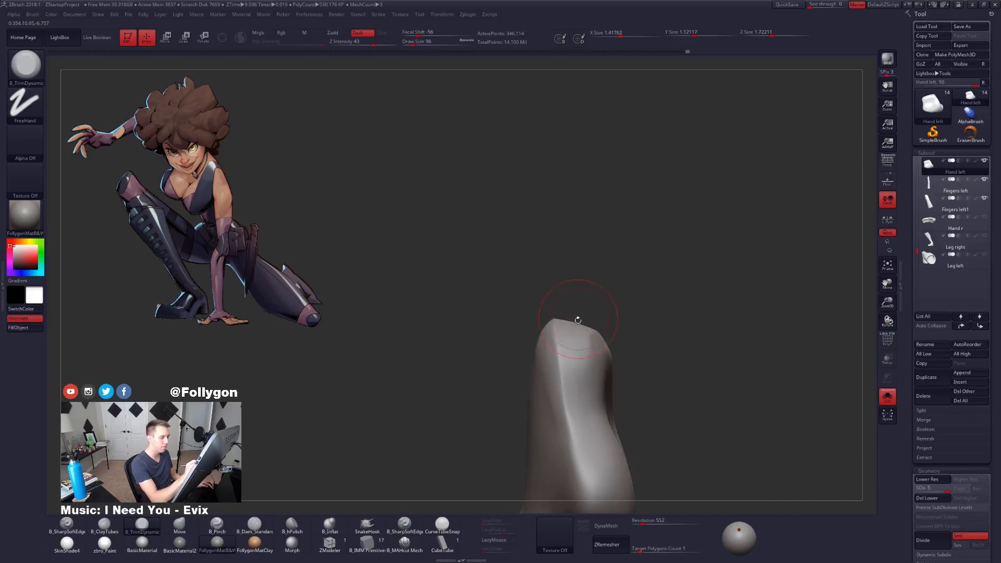
Step: Trim beside the index knuckle ridge at draw size 61 and smooth the surface leading down to the thumb
key(space)
drag(537, 357, 531, 357)
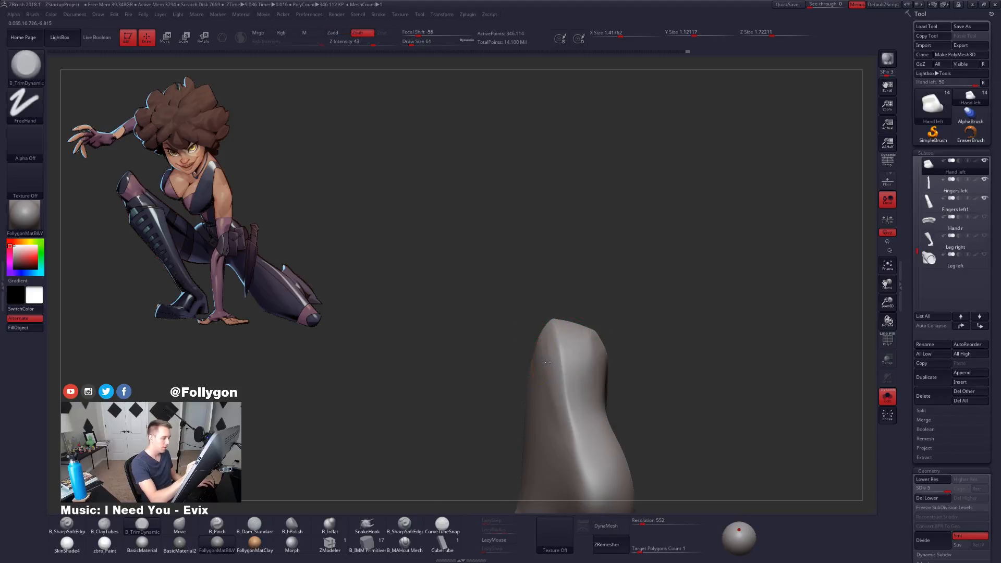
right_drag(542, 352, 563, 354)
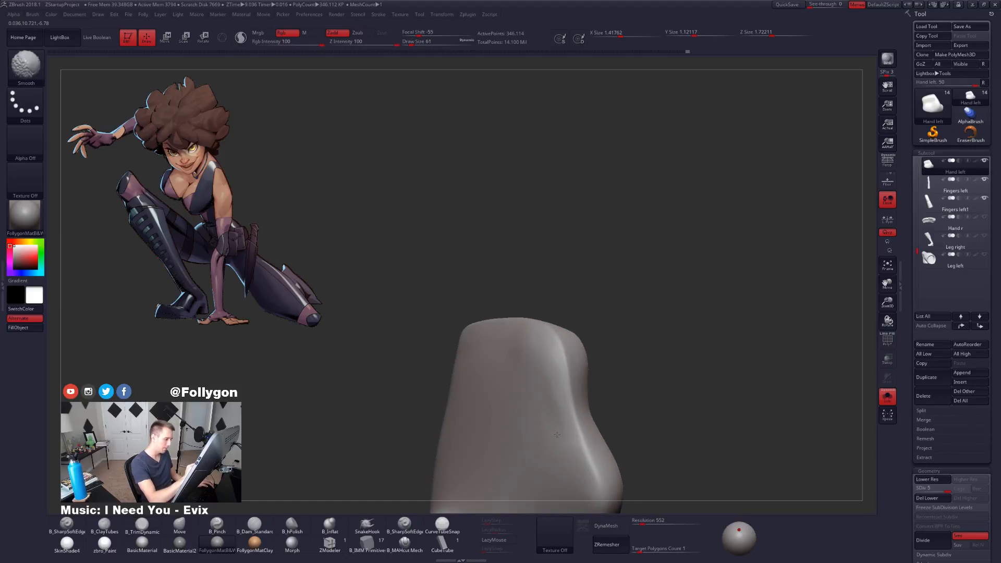
shift+drag(556, 430, 561, 406)
right_drag(526, 424, 542, 423)
Step: Soften the index knuckle and the web toward the thumb with the TrimDynamic brush at draw size 81
key(space)
drag(544, 421, 548, 421)
drag(550, 360, 544, 351)
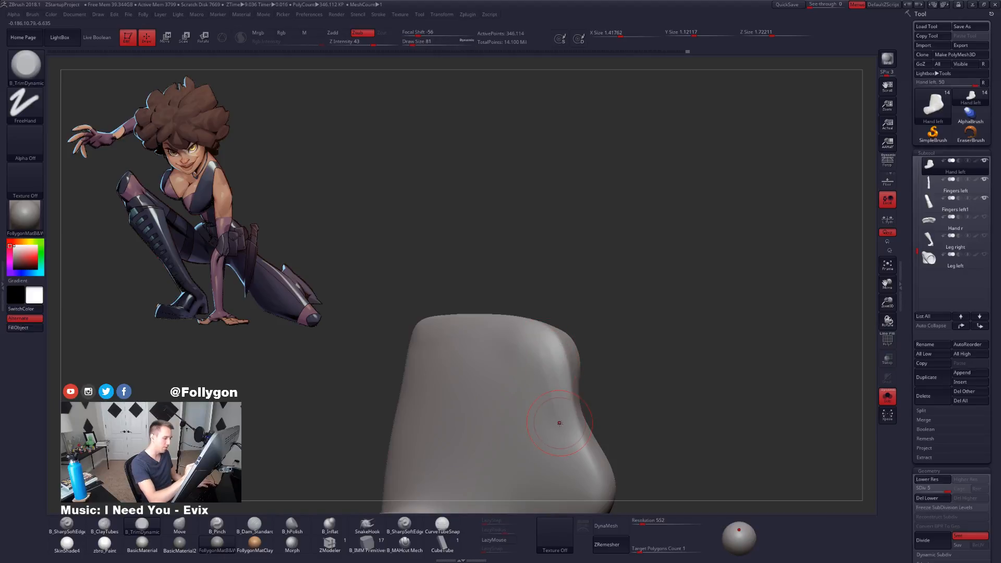
drag(558, 402, 559, 409)
right_drag(532, 354, 542, 350)
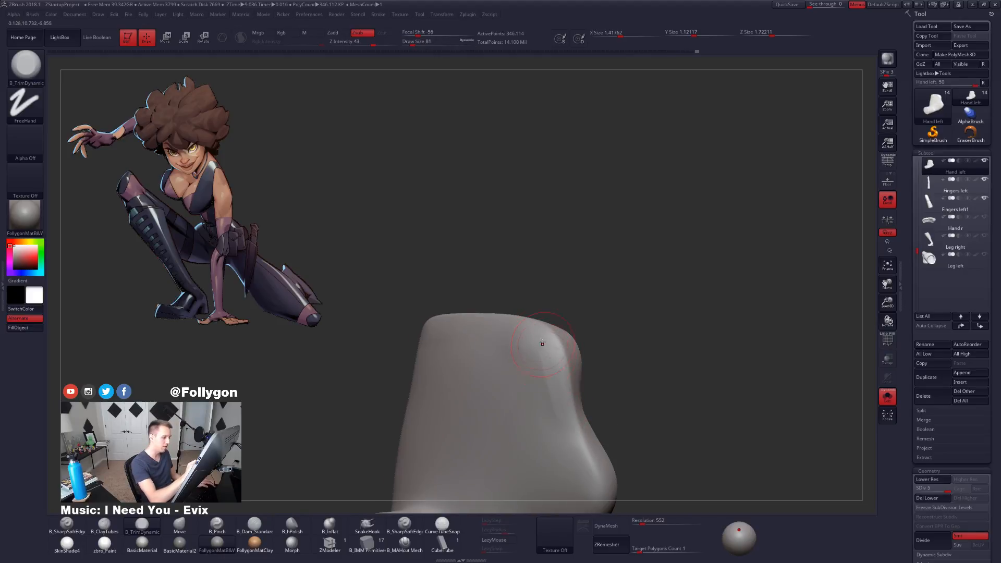
drag(554, 425, 556, 412)
right_drag(559, 412, 552, 414)
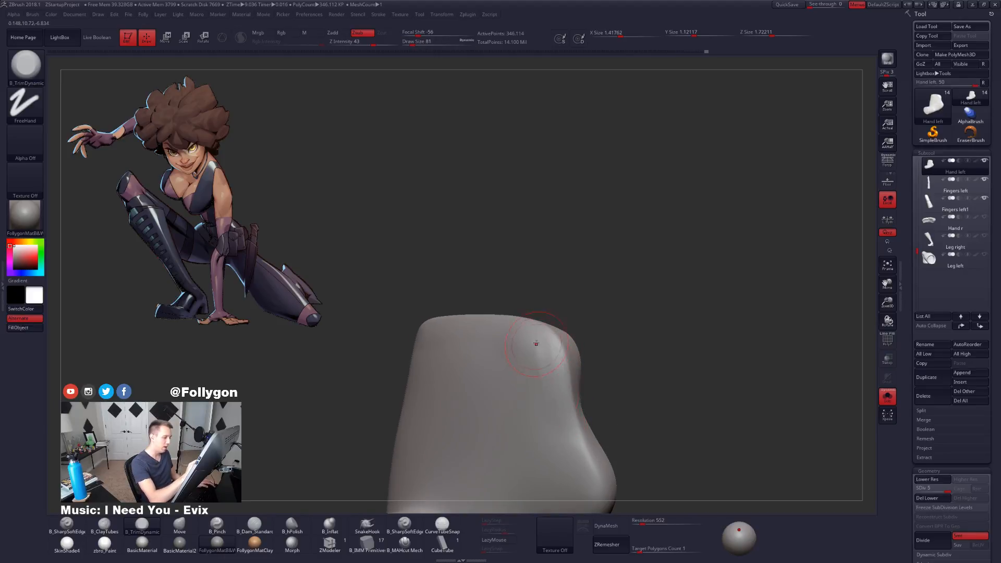
drag(533, 346, 539, 354)
Step: Flatten the outer corner of the knuckle edge on the back of the hand with a smaller TrimDynamic brush
mouse_move(539, 355)
right_down()
mouse_move(566, 351)
mouse_move(520, 343)
mouse_move(552, 331)
mouse_move(515, 401)
mouse_move(577, 305)
right_up()
right_drag(510, 447, 564, 332)
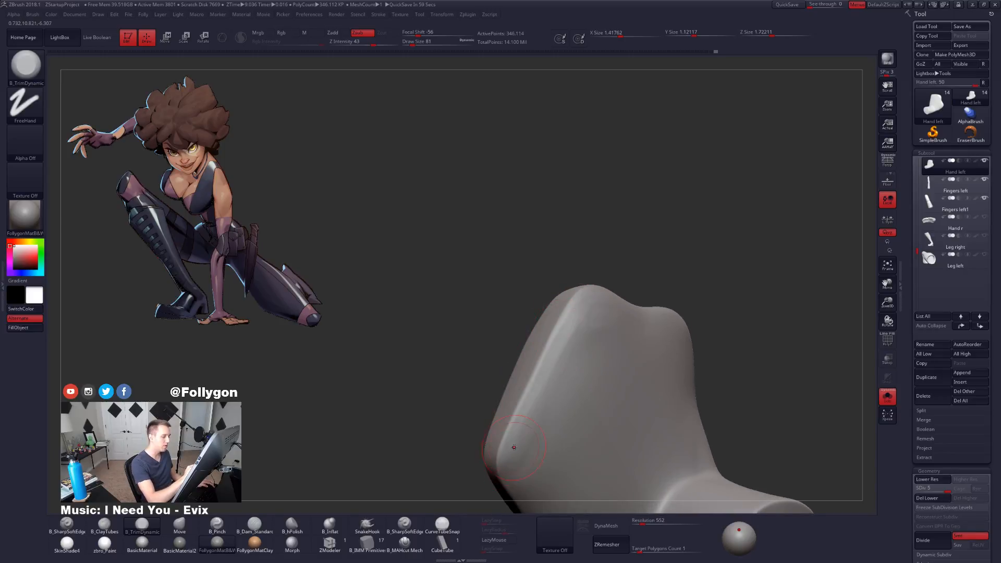
right_drag(512, 451, 535, 394)
alt+right_drag(518, 443, 533, 384)
key(space)
drag(539, 433, 536, 433)
mouse_move(526, 438)
right_down()
mouse_move(552, 425)
mouse_move(532, 400)
right_up()
right_drag(551, 468, 535, 378)
Step: Reshape the outer corner of the hand's knuckle edge with the Move brush at draw sizes 104 and 88
key(b)
key(m)
key(v)
key(space)
drag(532, 378, 538, 378)
right_drag(535, 378, 526, 380)
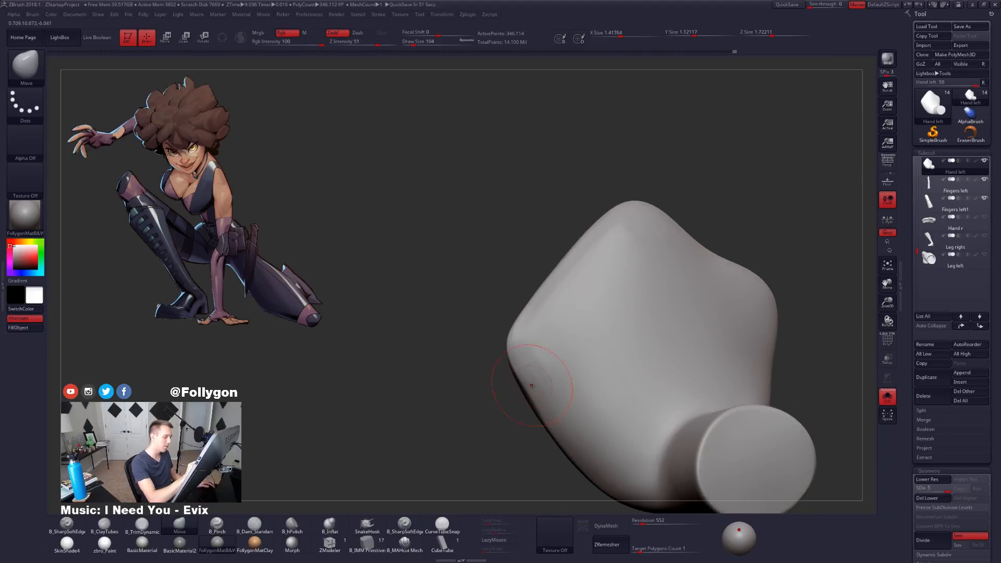
drag(532, 386, 533, 384)
key(space)
drag(547, 343, 542, 344)
alt+right_drag(540, 317, 529, 377)
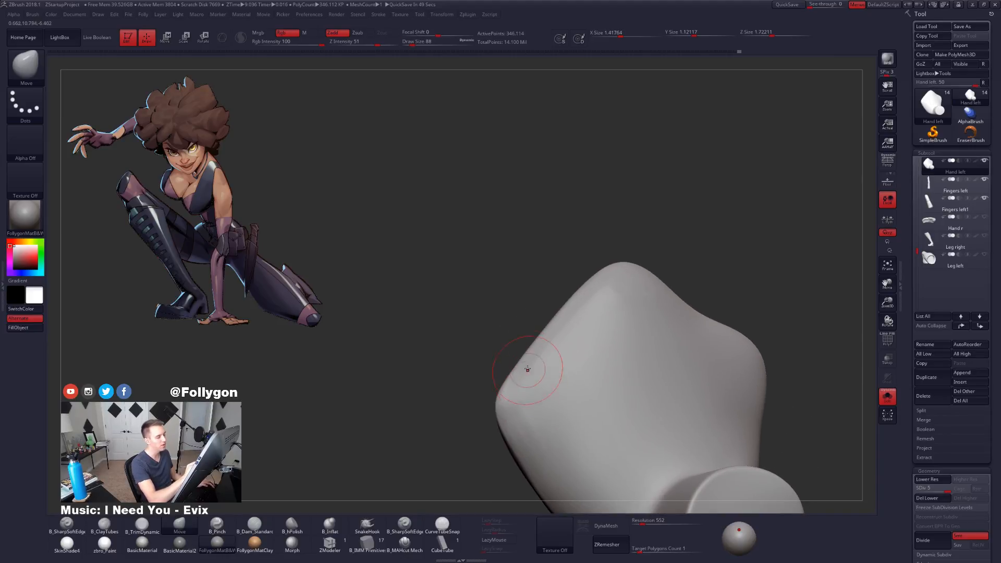
Step: Flatten the back of the hand beside the knuckle ridge with the TrimDynamic brush at draw sizes 113 and 88
key(b)
key(t)
key(d)
key(space)
drag(540, 351, 545, 351)
right_drag(543, 353, 554, 383)
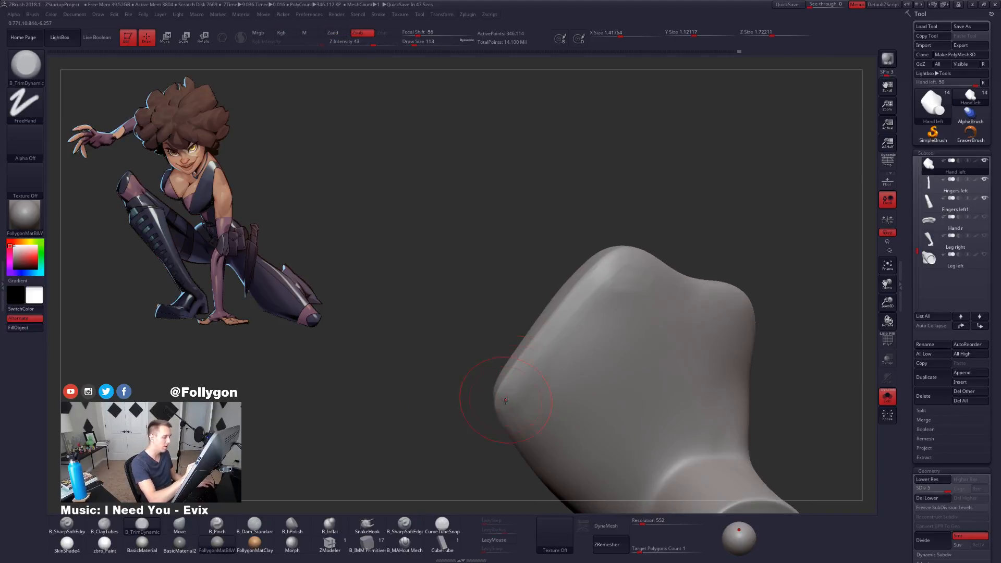
drag(511, 398, 512, 393)
drag(597, 295, 610, 276)
drag(513, 395, 521, 407)
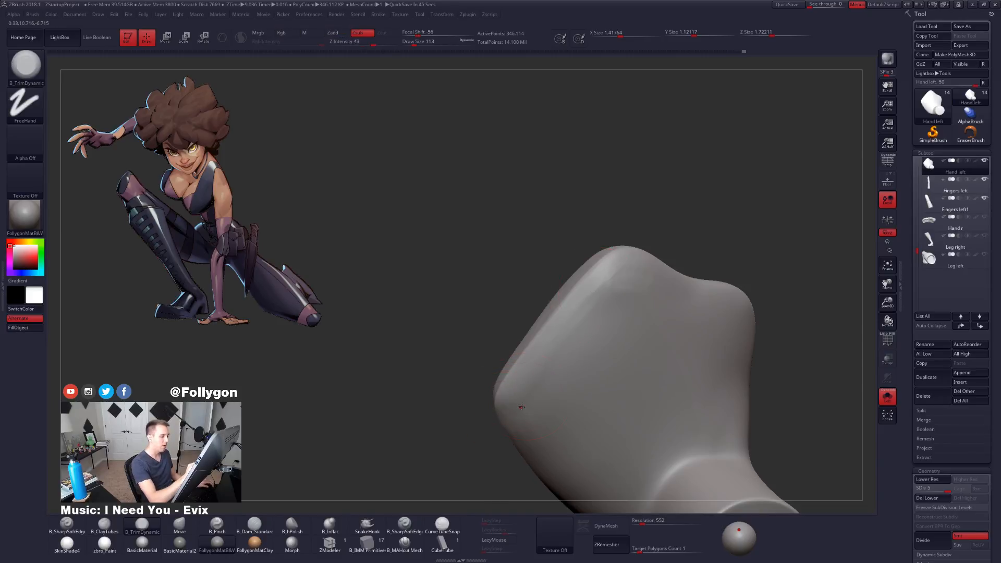
mouse_move(589, 311)
mouse_down()
mouse_move(590, 300)
mouse_move(582, 325)
mouse_up()
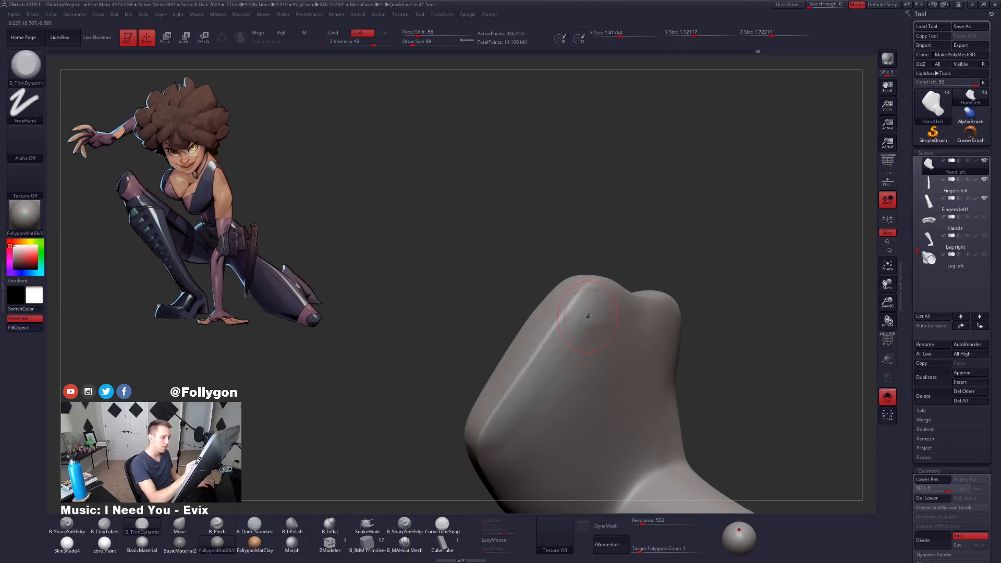
drag(602, 288, 549, 362)
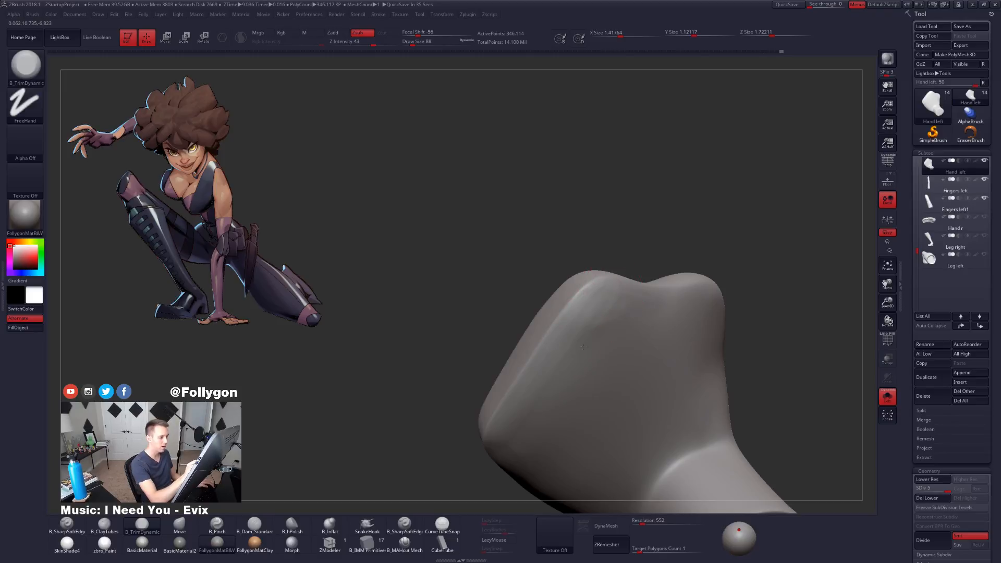
Step: Smooth the knuckle ridge and back of the hand at subdivision level 3, and return to level 5
right_drag(581, 353, 625, 332)
key(shift+d)
key(shift+d)
key(shift)
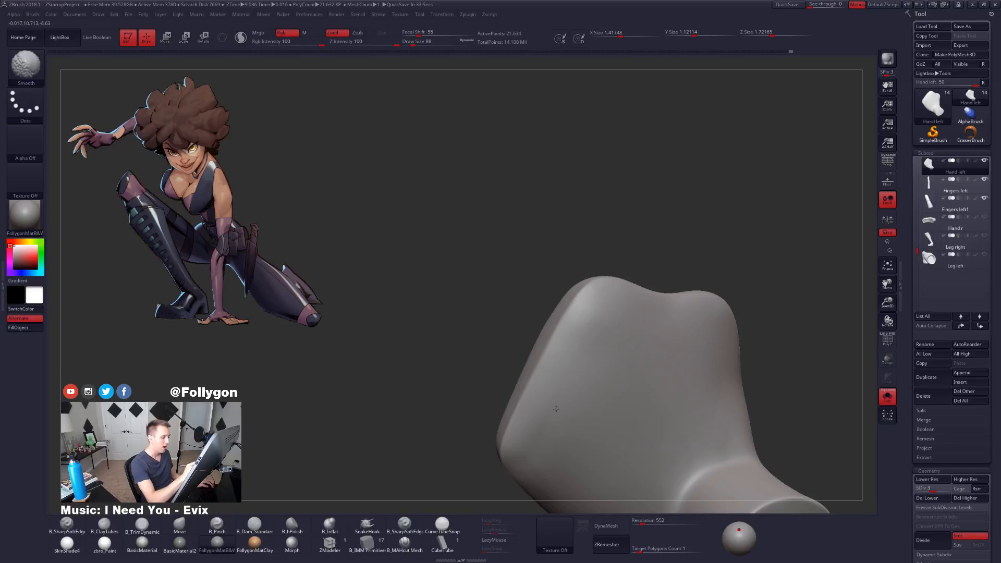
key(d)
right_drag(569, 379, 559, 412)
key(shift)
mouse_move(608, 275)
shift+right_down()
mouse_move(636, 255)
mouse_move(585, 317)
mouse_move(584, 352)
mouse_move(581, 292)
shift+right_up()
key(d)
Step: Examine the hand's knuckle edge, side profile and wrist connection from several angles
key(ctrl+shift)
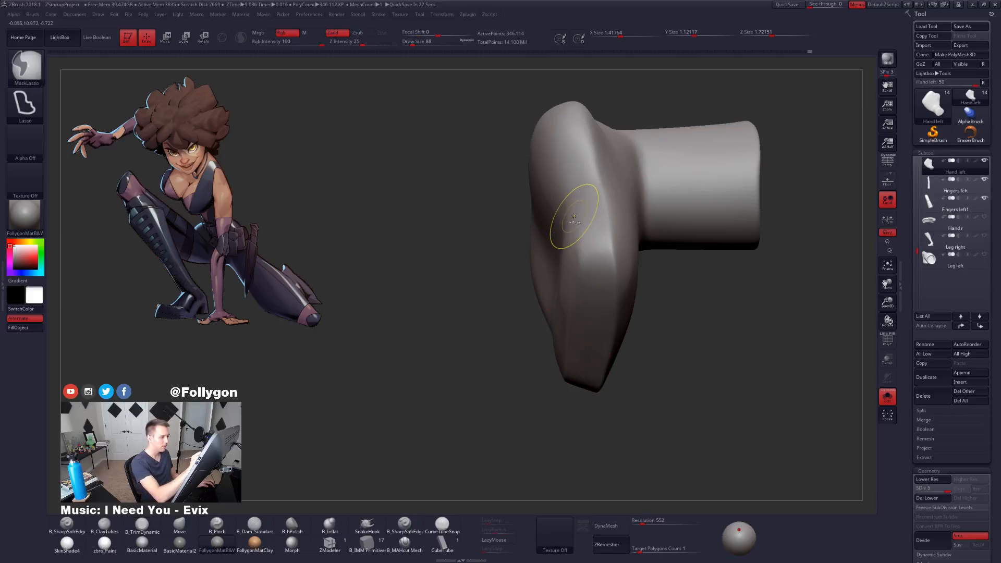
mouse_move(566, 375)
ctrl+mouse_down()
mouse_move(444, 448)
mouse_move(509, 398)
ctrl+mouse_up()
mouse_move(509, 398)
right_down()
mouse_move(596, 359)
mouse_move(685, 427)
right_up()
right_drag(624, 385, 608, 292)
key(ctrl)
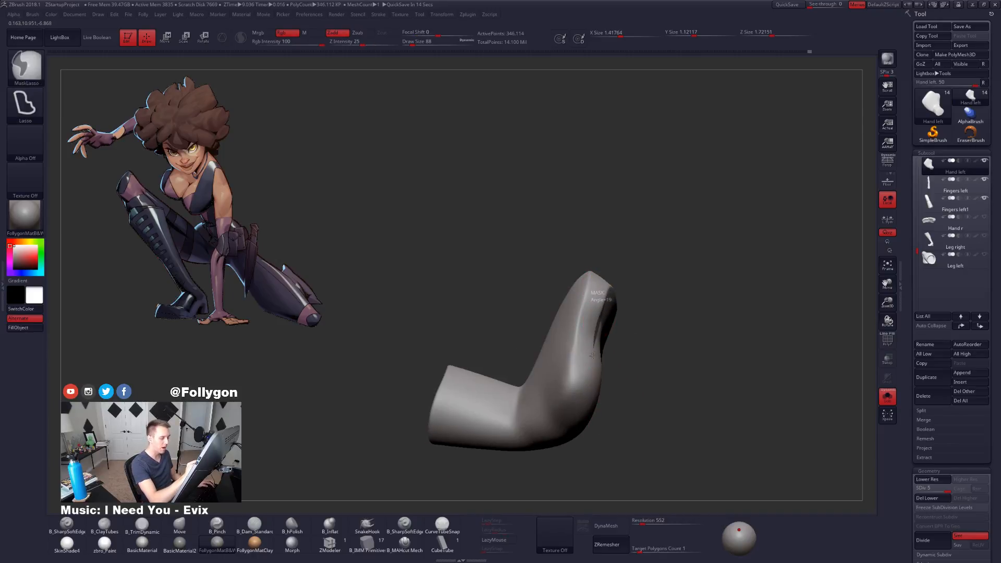
right_drag(659, 409, 633, 358)
mouse_move(653, 307)
right_down()
mouse_move(617, 370)
mouse_move(584, 395)
right_up()
key(ctrl)
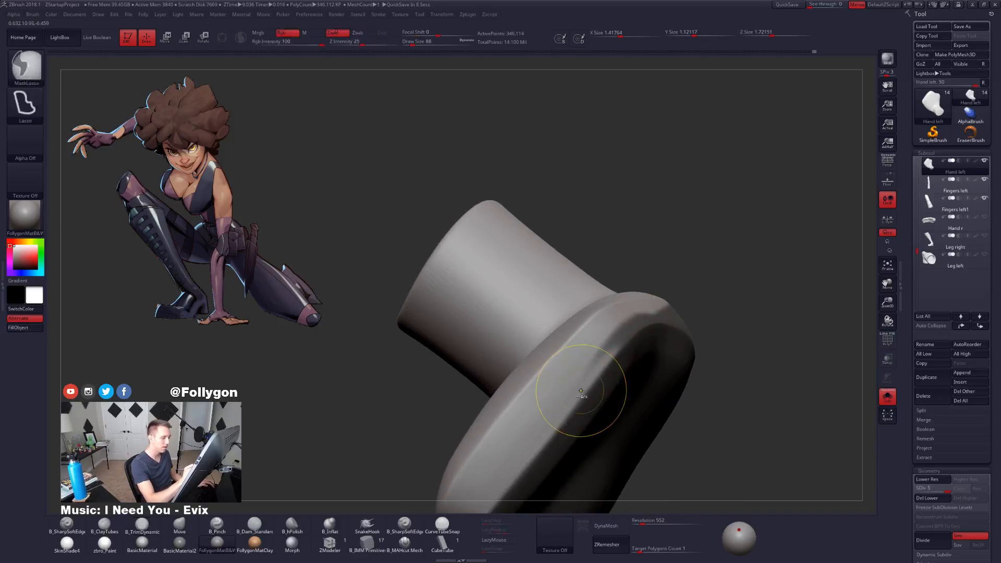
mouse_move(627, 340)
ctrl+mouse_down()
mouse_move(720, 284)
mouse_move(563, 302)
ctrl+mouse_up()
alt+right_drag(570, 405, 616, 363)
Step: Lower the hand to subdivision level 3 and work the palm below the knuckles with the TrimDynamic brush at draw size 130
key(shift+d)
key(shift+d)
key(ctrl)
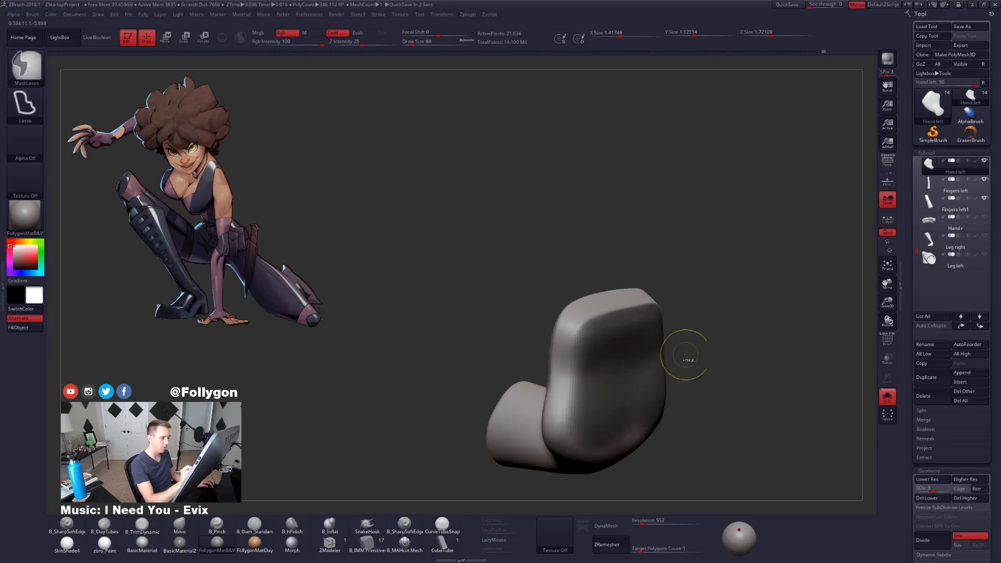
ctrl+click(713, 349)
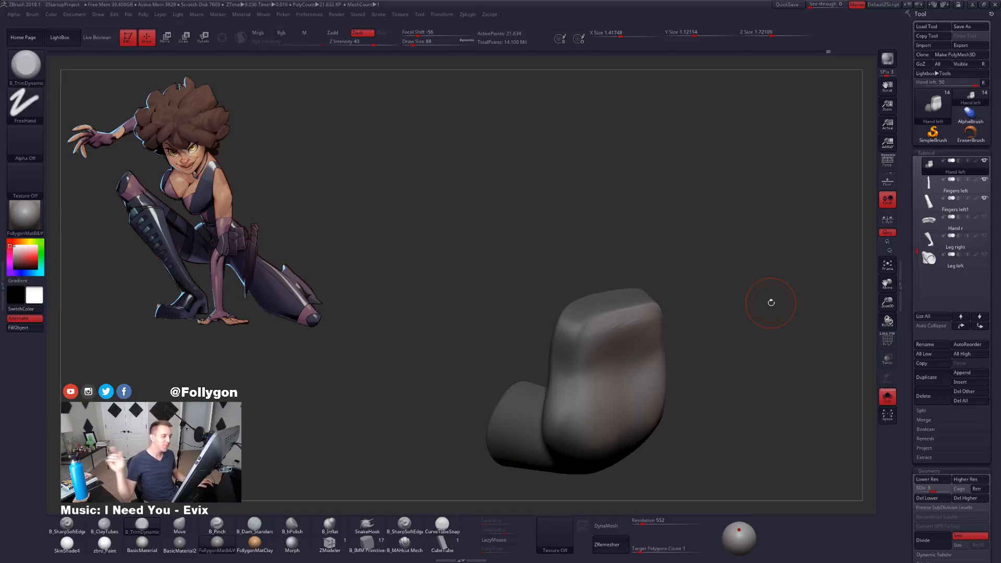
mouse_move(646, 356)
right_down()
mouse_move(589, 375)
mouse_move(595, 341)
mouse_move(665, 342)
mouse_move(576, 325)
right_up()
right_click(583, 396)
key(shift)
key(space)
drag(629, 305, 646, 306)
key(shift)
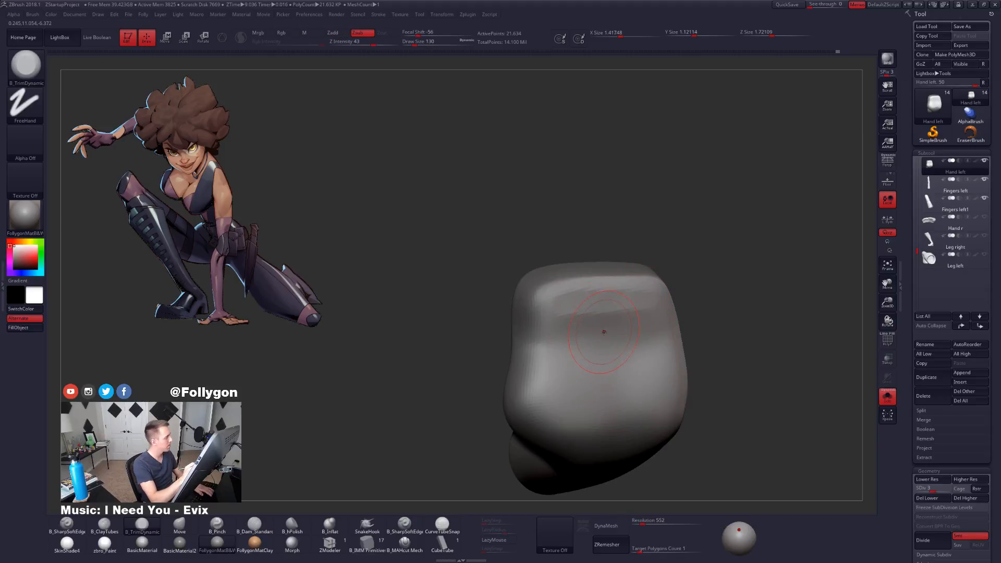
key(XF86AudioLowerVolume)
mouse_move(610, 350)
right_down()
mouse_move(594, 325)
mouse_move(699, 302)
mouse_move(630, 331)
mouse_move(604, 324)
mouse_move(669, 386)
right_up()
Step: Try masking the side of the palm with the MaskLasso brush
key(space)
drag(697, 344, 691, 342)
mouse_move(691, 342)
right_down()
mouse_move(678, 338)
mouse_move(692, 338)
right_up()
mouse_move(746, 225)
ctrl+alt+mouse_down()
mouse_move(695, 361)
mouse_move(574, 418)
mouse_move(672, 198)
ctrl+alt+mouse_up()
ctrl+drag(695, 308, 694, 315)
ctrl+drag(766, 334, 773, 341)
key(ctrl+z)
ctrl+click(768, 333)
ctrl+click(736, 350)
ctrl+click(774, 346)
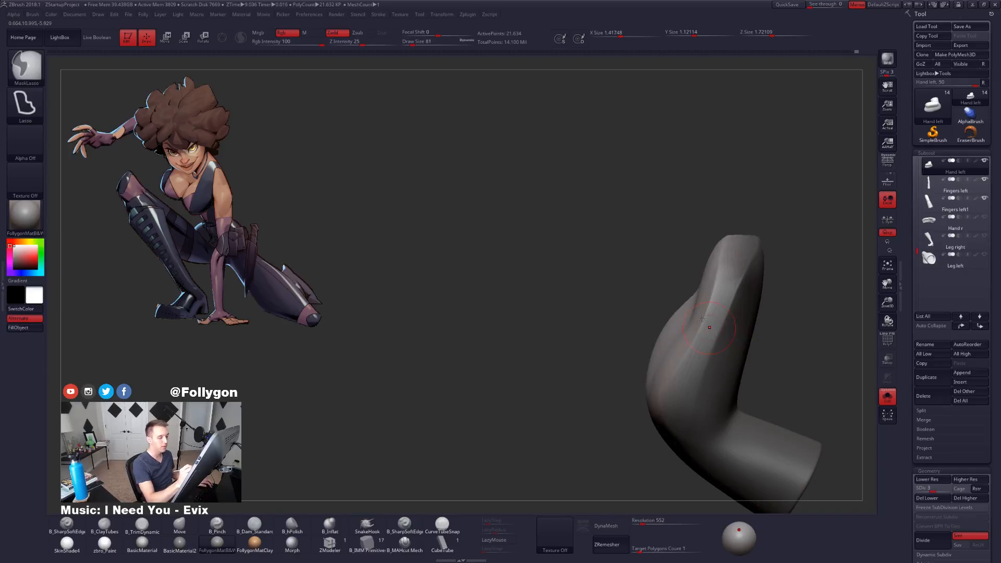
Step: Reshape the side contour of the palm with the Move brush at draw size 160
key(space)
right_drag(716, 315, 699, 339)
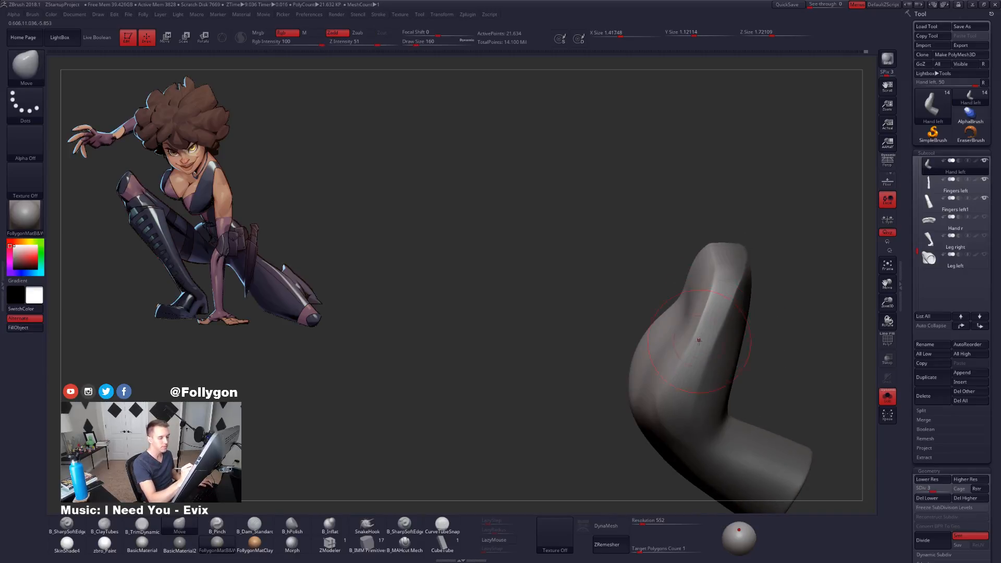
key(space)
ctrl+drag(630, 312, 648, 315)
right_drag(639, 327, 696, 329)
Step: Trim the ridge along the side of the palm with the TrimDynamic brush, reducing the draw size to 67
key(3)
key(space)
drag(732, 332, 722, 332)
right_drag(721, 331, 703, 329)
key(space)
drag(706, 329, 702, 328)
right_drag(704, 328, 698, 314)
key(space)
drag(716, 309, 722, 308)
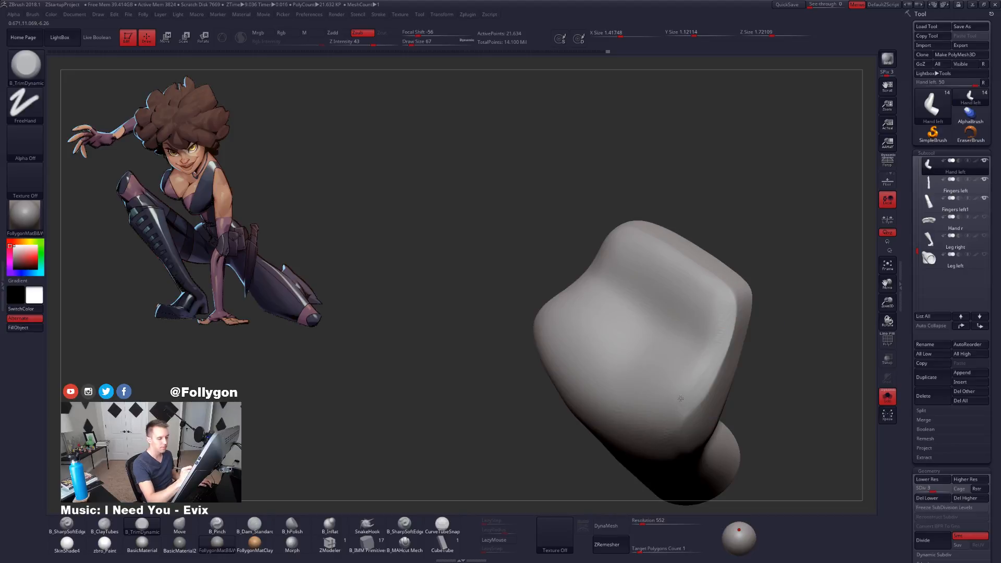
Step: Raise the hand to subdivision level 4 and smooth the ridge between the palm and its side plane
key(shift)
key(ctrl+d)
key(shift)
right_drag(678, 413, 748, 301)
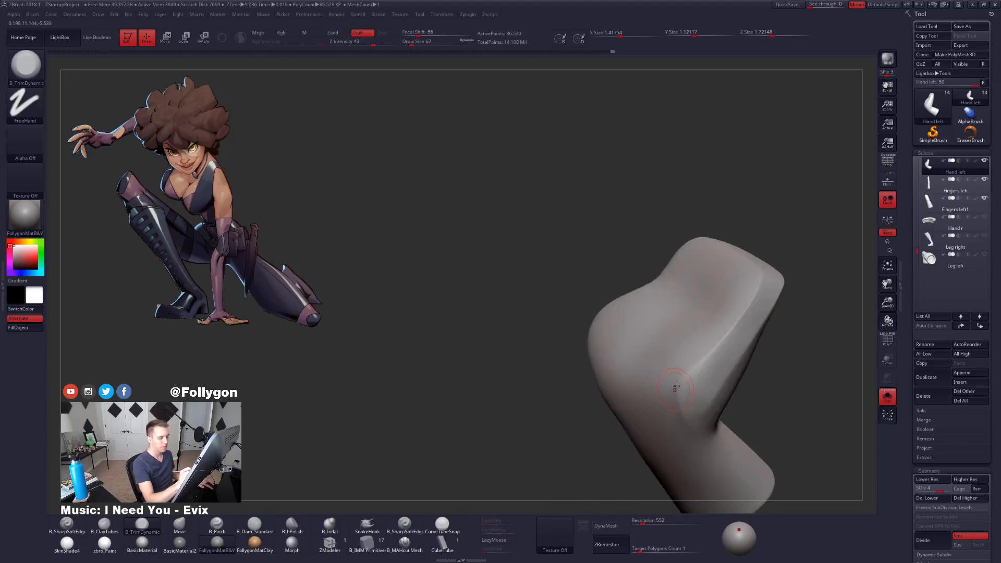
key(shift)
mouse_move(674, 414)
right_down()
mouse_move(698, 386)
mouse_move(708, 407)
mouse_move(701, 276)
right_up()
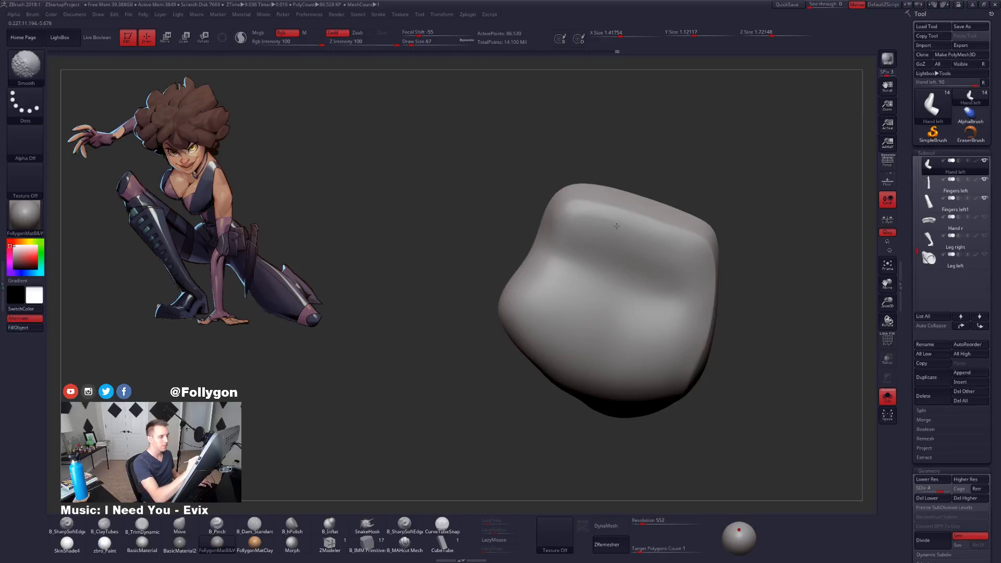
mouse_move(583, 285)
right_down()
mouse_move(599, 253)
mouse_move(594, 310)
right_up()
Step: Raise the hand to subdivision level 5 and trim the palm-side knuckle edge with the TrimDynamic brush at draw size 88
key(d)
key(shift)
click(887, 397)
mouse_move(721, 362)
ctrl+right_down()
mouse_move(751, 393)
mouse_move(744, 427)
mouse_move(714, 364)
ctrl+right_up()
click(887, 397)
right_click(597, 330)
mouse_move(597, 331)
right_down()
mouse_move(616, 322)
mouse_move(628, 244)
right_up()
key(3)
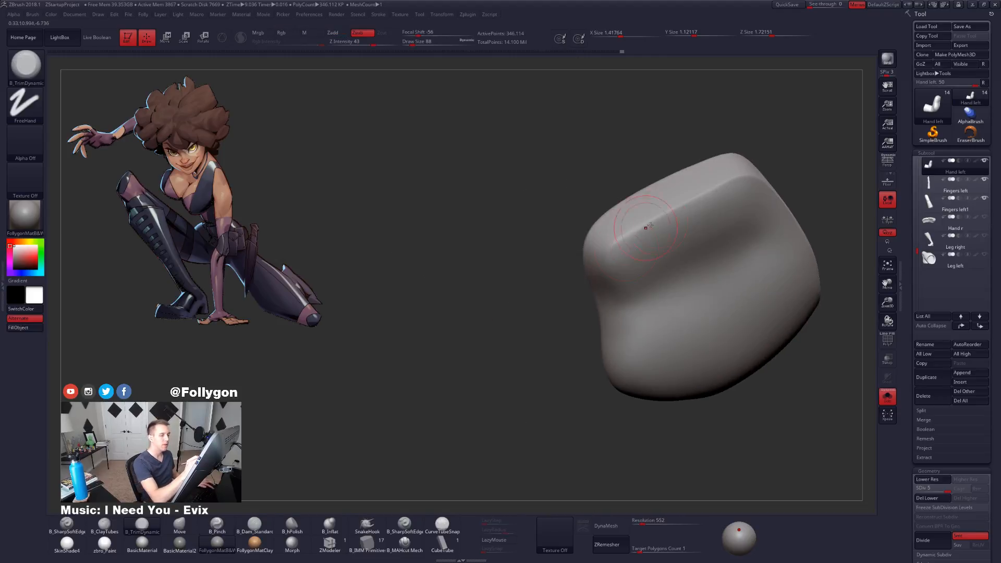
mouse_move(744, 187)
right_down()
mouse_move(753, 231)
mouse_move(625, 270)
mouse_move(624, 298)
mouse_move(636, 263)
right_up()
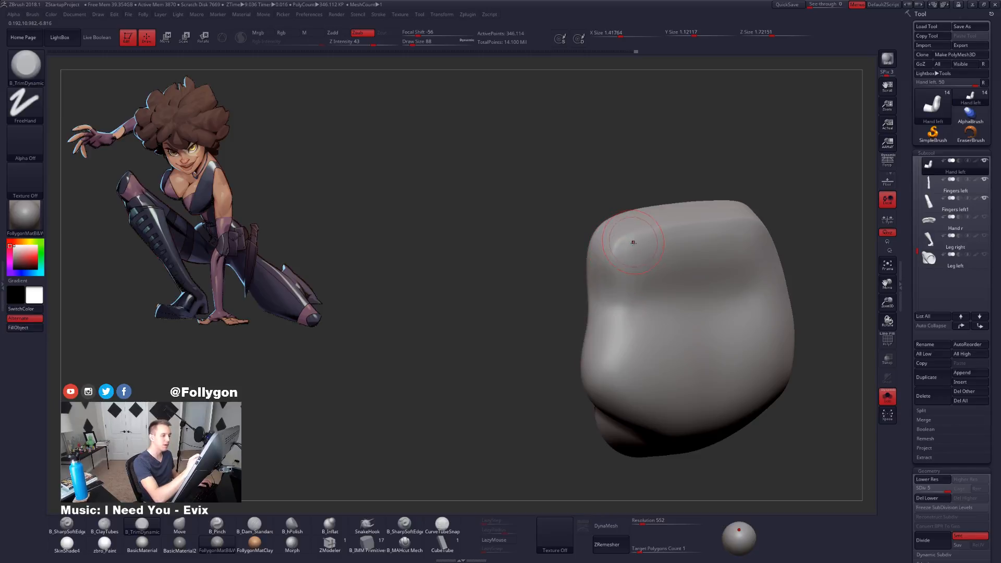
Step: Sharpen the corner and side ridge of the palm with the Pinch brush
right_click(629, 262)
mouse_move(628, 263)
right_down()
mouse_move(672, 267)
mouse_move(623, 239)
right_up()
key(5)
mouse_move(619, 376)
right_down()
mouse_move(605, 357)
mouse_move(735, 418)
mouse_move(678, 413)
mouse_move(685, 403)
mouse_move(625, 391)
right_up()
right_drag(625, 339, 647, 438)
Step: Adjust the hand's form around the finger and thumb bases with the Move brush at draw sizes 130 and 88
key(b)
key(m)
key(v)
key(space)
drag(604, 320, 600, 312)
key(space)
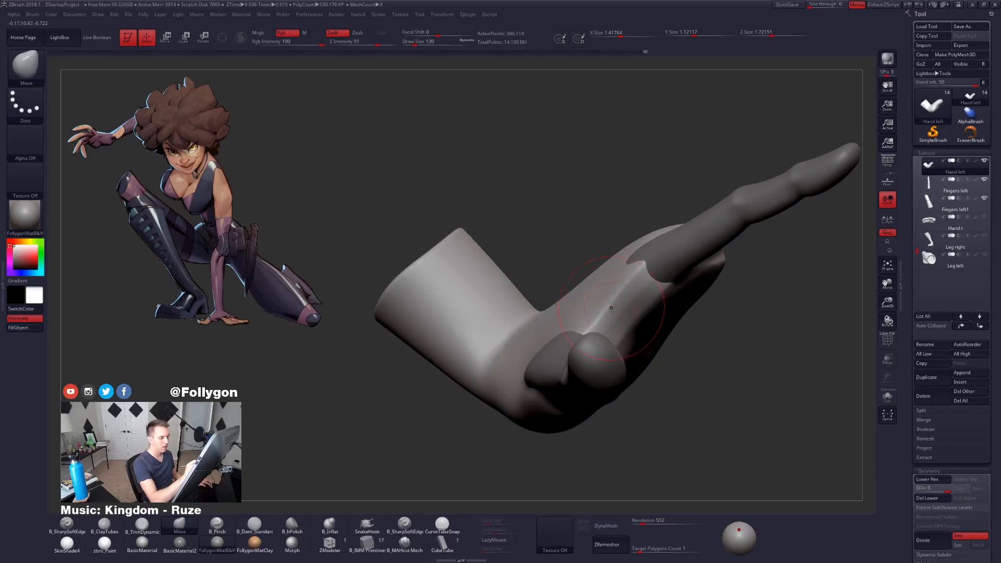
right_drag(608, 303, 605, 315)
key(space)
drag(604, 313, 602, 312)
right_drag(605, 310, 622, 268)
mouse_move(658, 225)
ctrl+mouse_down()
mouse_move(589, 326)
mouse_move(704, 443)
mouse_move(730, 386)
ctrl+mouse_up()
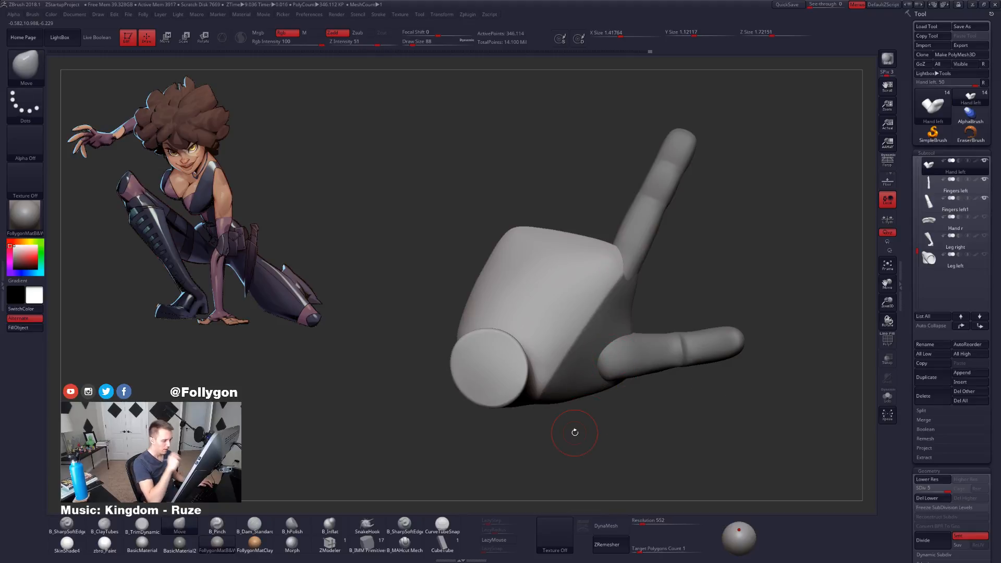
ctrl+drag(652, 311, 646, 309)
Step: Isolate the hand, pinch the ridge from the index knuckle to the wrist, and show the fingers again
key(5)
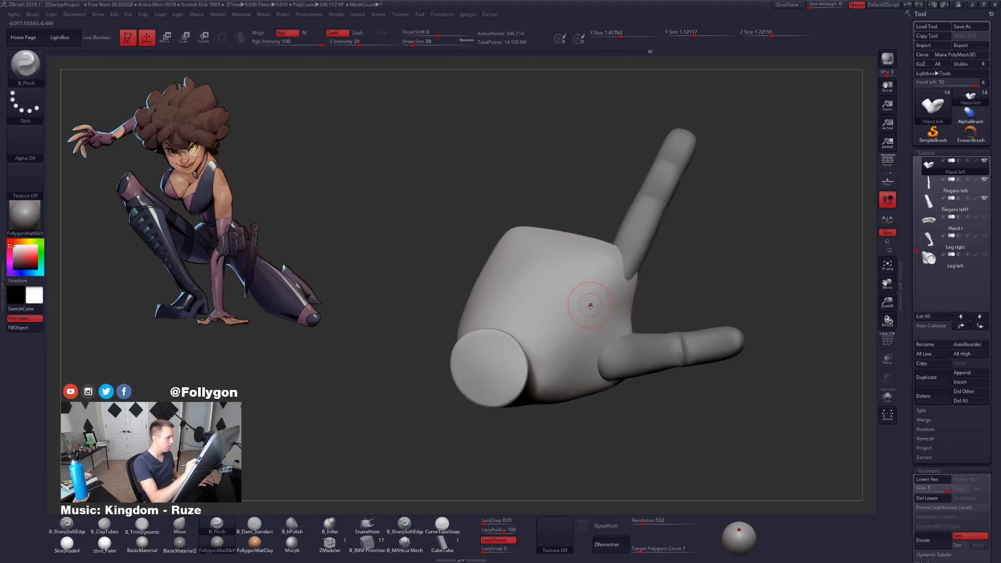
key(alt+s)
right_drag(594, 314, 625, 265)
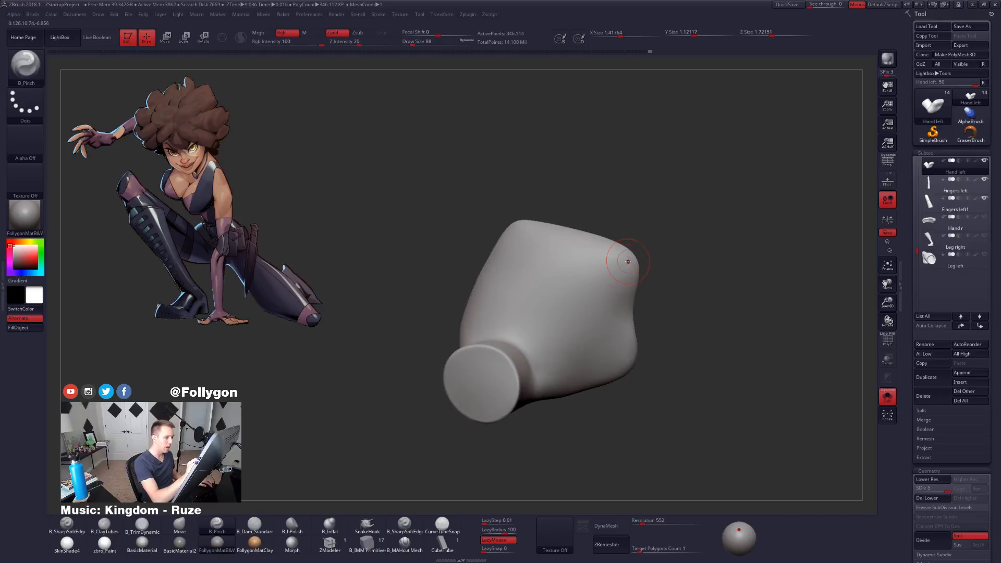
mouse_move(542, 383)
right_down()
mouse_move(610, 411)
mouse_move(577, 380)
mouse_move(555, 389)
right_up()
key(alt+s)
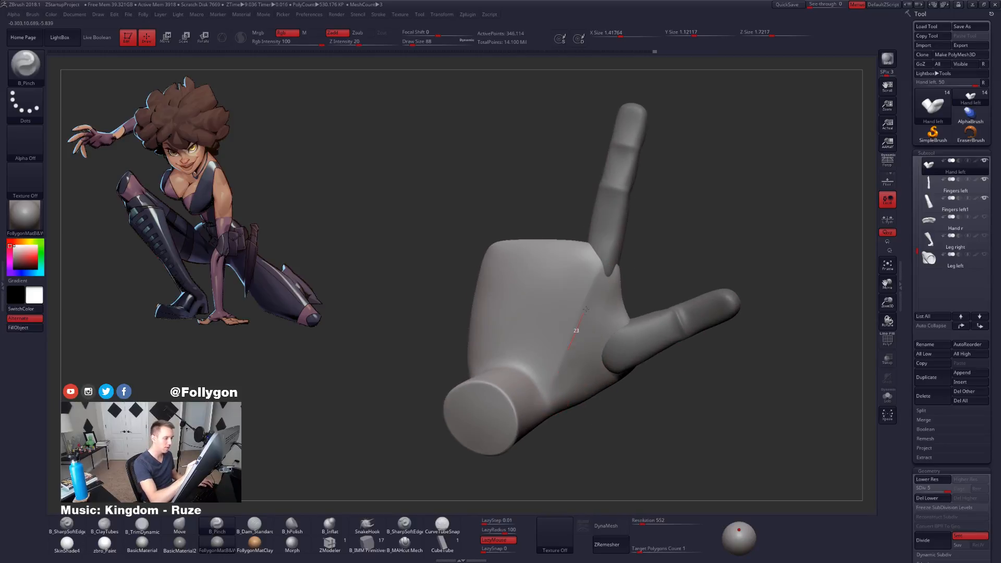
mouse_move(595, 322)
right_down()
mouse_move(619, 324)
mouse_move(591, 339)
right_up()
Step: Show the body with its limbs, turn on perspective, and examine the full pose from several angles
right_drag(609, 432, 698, 299)
drag(917, 241, 917, 215)
mouse_move(936, 204)
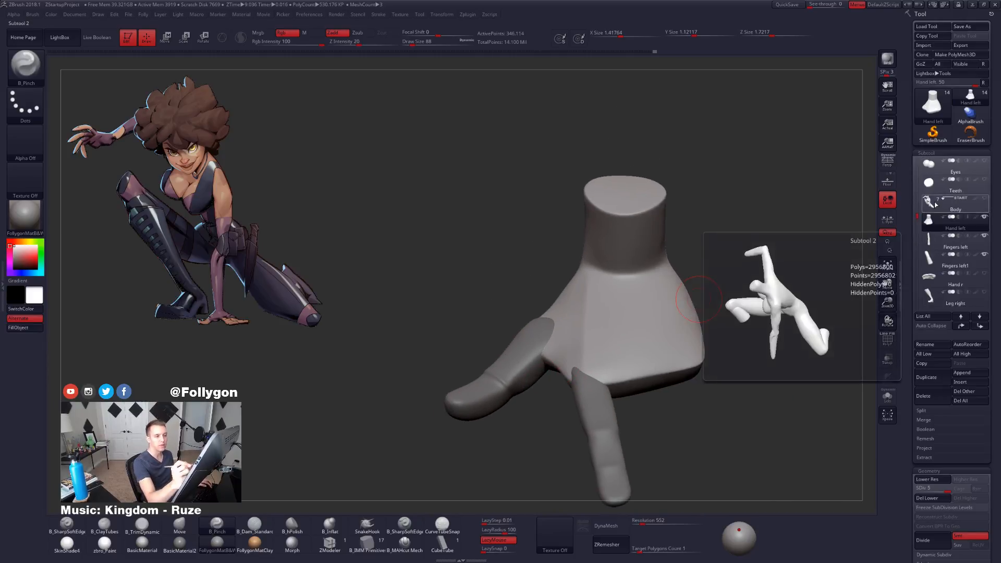
click(983, 199)
ctrl+right_drag(797, 306, 683, 317)
right_drag(757, 323, 719, 311)
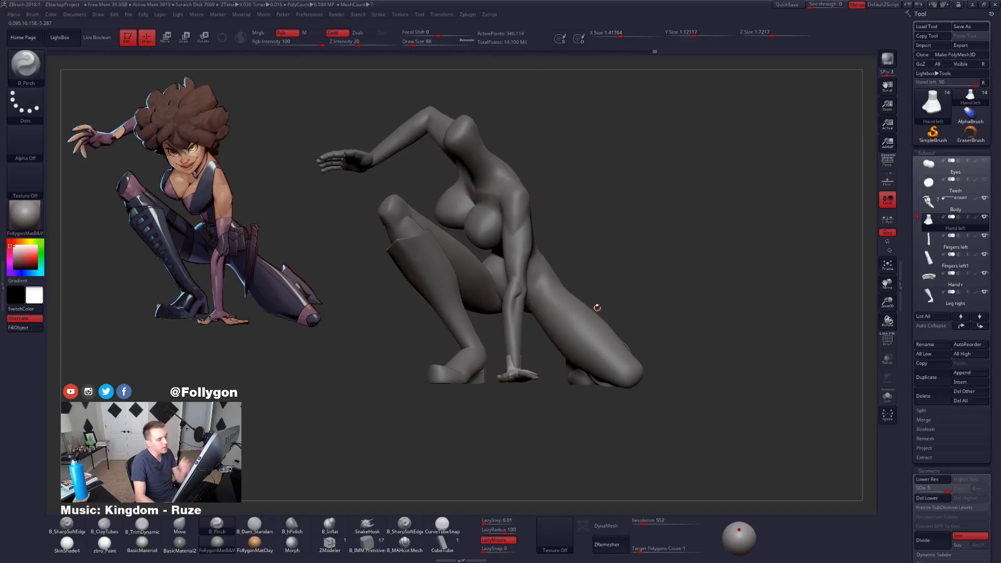
right_drag(652, 292, 620, 276)
right_drag(620, 276, 448, 271)
click(893, 163)
right_drag(650, 197, 577, 285)
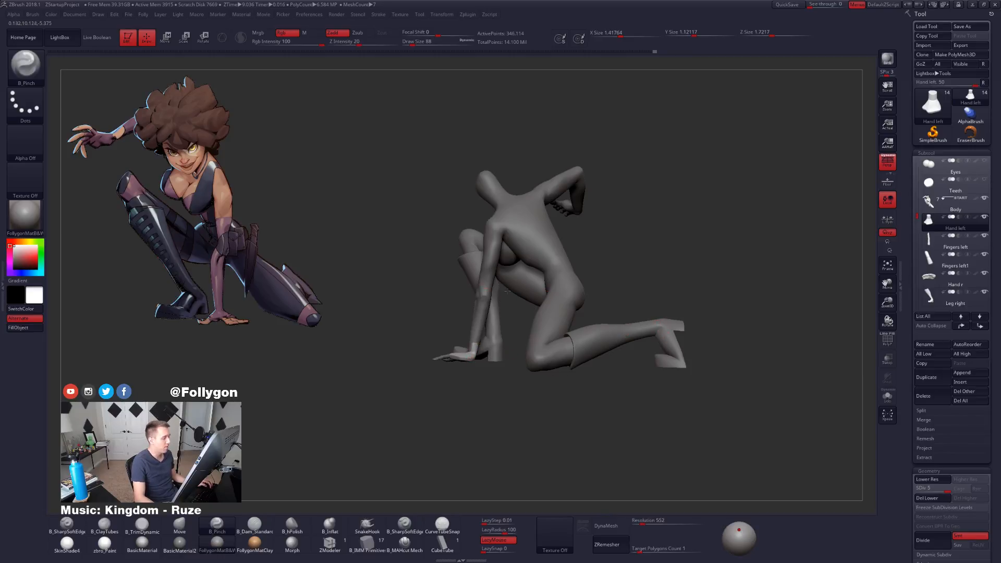
right_drag(497, 288, 625, 282)
Step: Hide the body parts, show the hair and head subtools, and apply the zbro_Paint material to view the face
shift+click(984, 217)
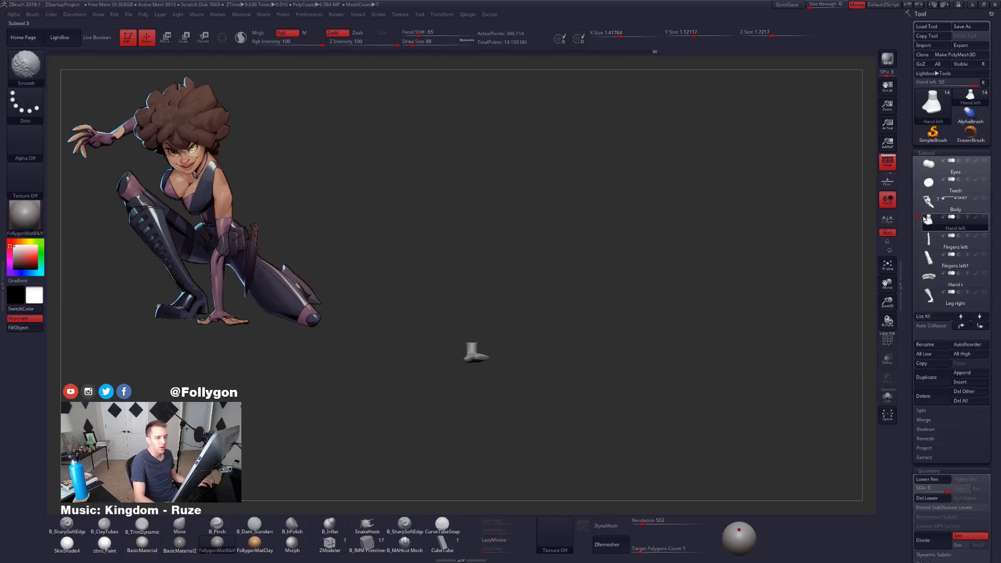
drag(916, 201, 917, 163)
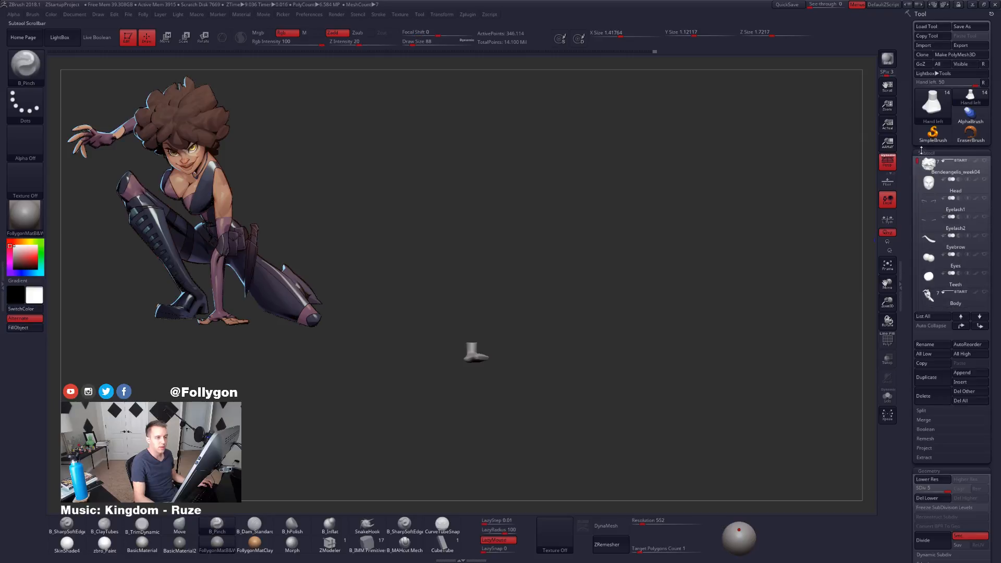
click(984, 161)
key(shift)
shift+click(974, 162)
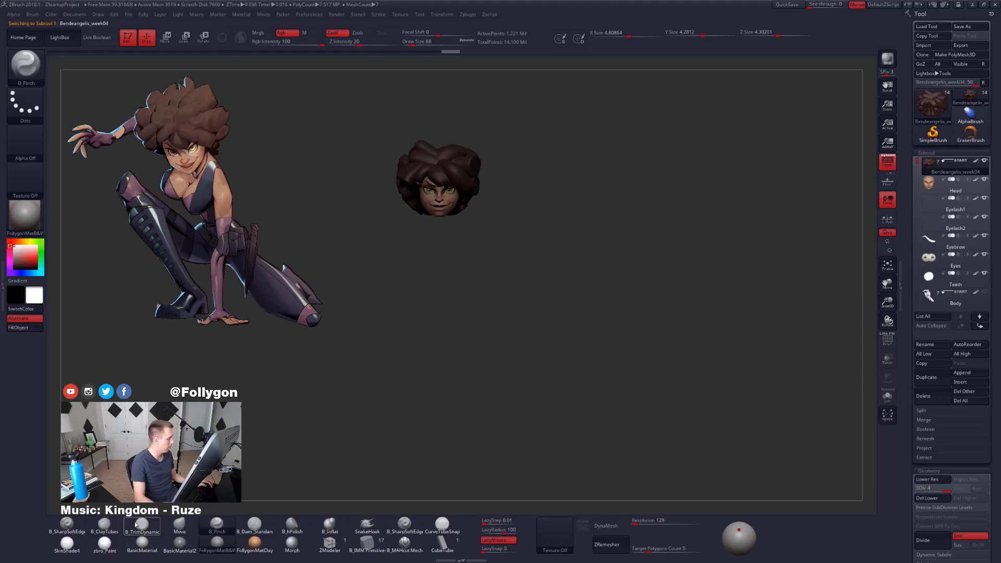
click(104, 543)
mouse_move(504, 351)
alt+mouse_down()
mouse_move(578, 414)
mouse_move(572, 320)
alt+mouse_up()
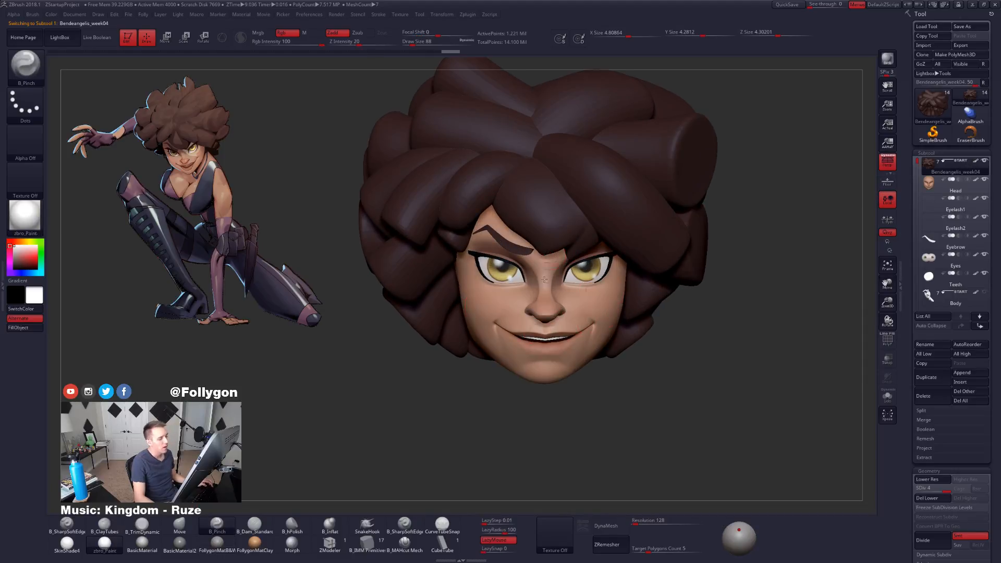
drag(428, 422, 562, 384)
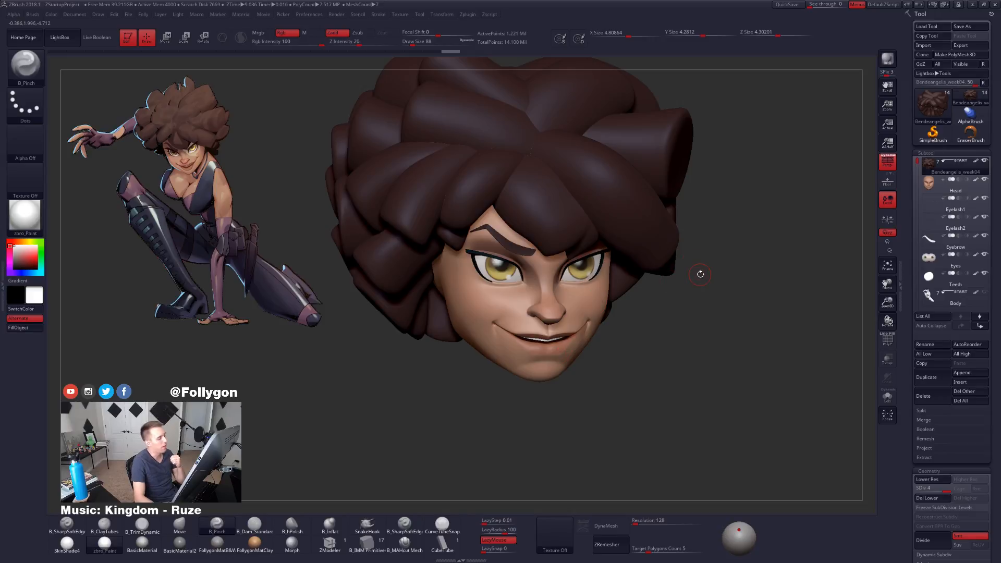
Step: Hide the hair and head subtools and select the Hand left subtool, framed together with its finger and thumb
mouse_move(950, 188)
click(984, 161)
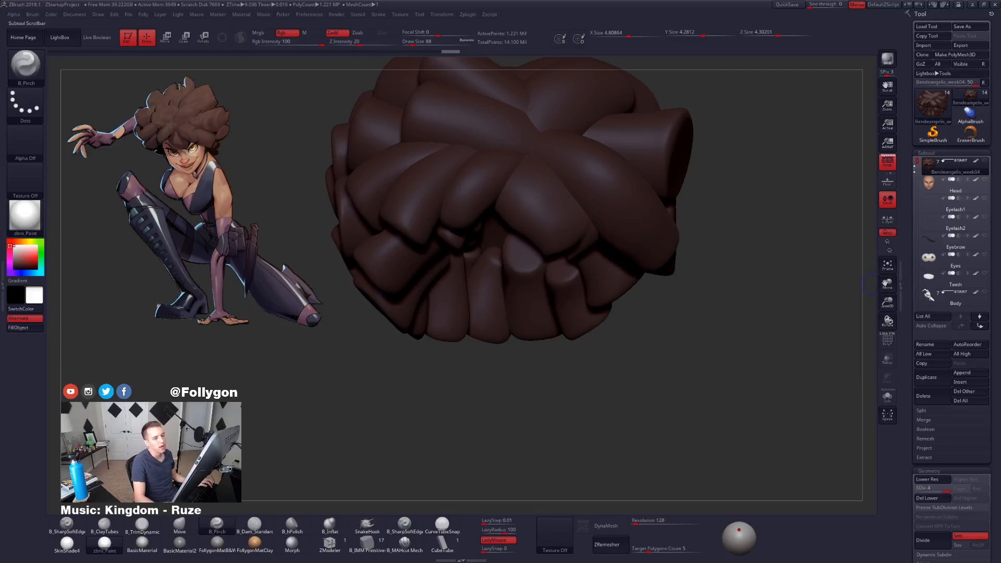
drag(917, 167, 916, 242)
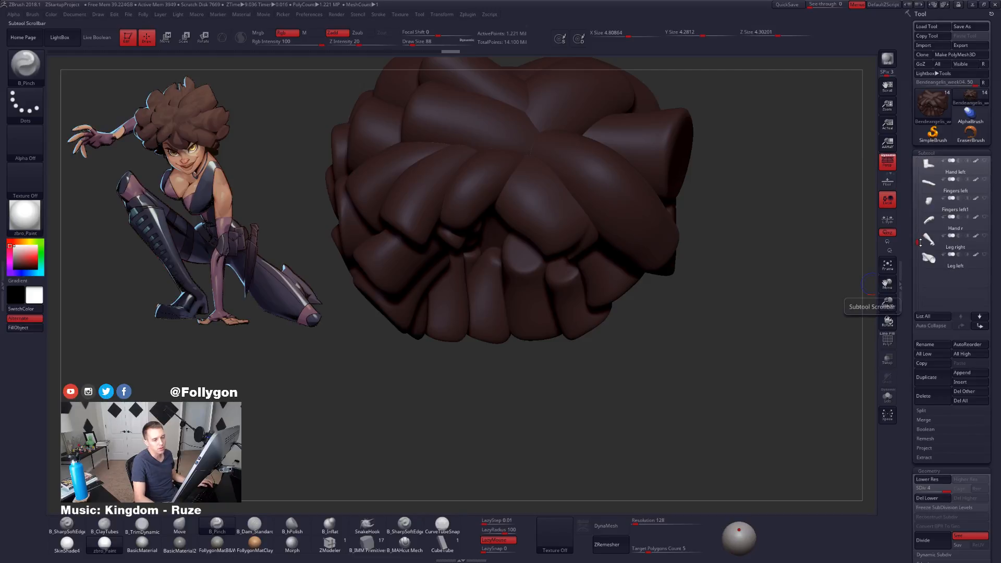
mouse_move(932, 225)
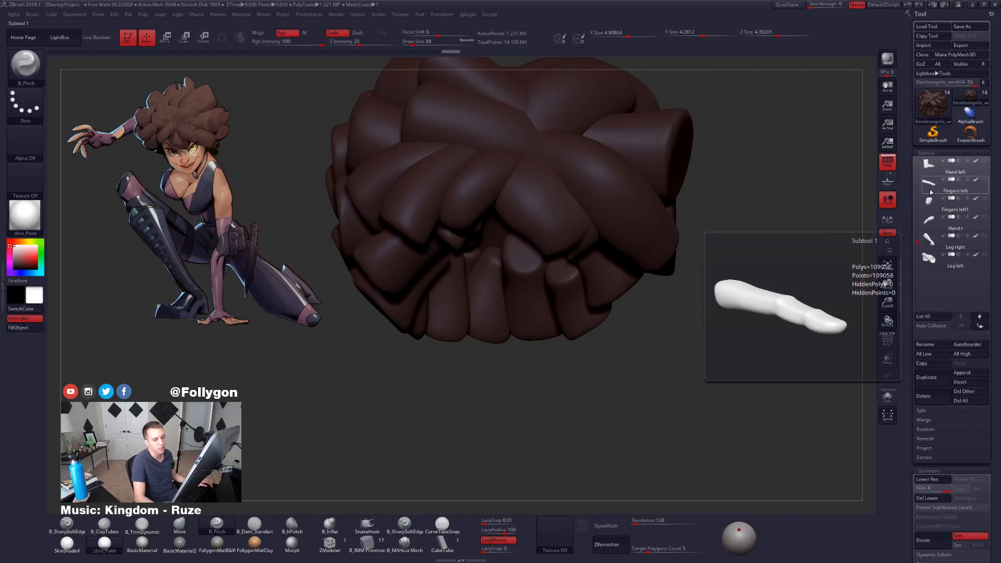
click(938, 166)
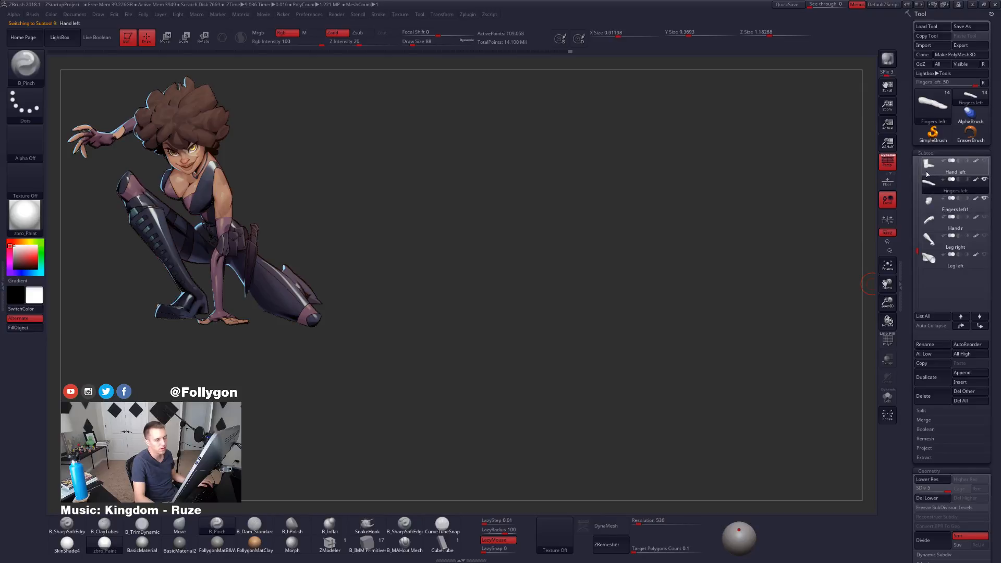
key(alt+shift+s)
key(f)
Step: Apply the grey Follygon material in place of zbro_Paint and face the back of the hand
ctrl+right_drag(620, 340, 498, 281)
key(alt+shift+s)
click(217, 542)
right_drag(589, 313, 597, 273)
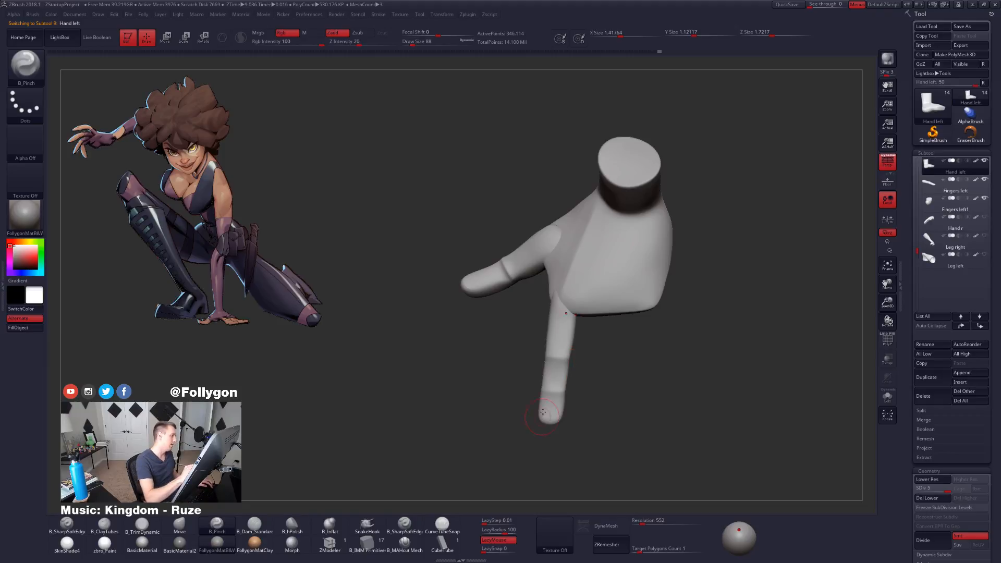
Step: Select the index finger subtool and lower it to subdivision level 2
ctrl+right_drag(543, 391, 560, 410)
alt+click(561, 410)
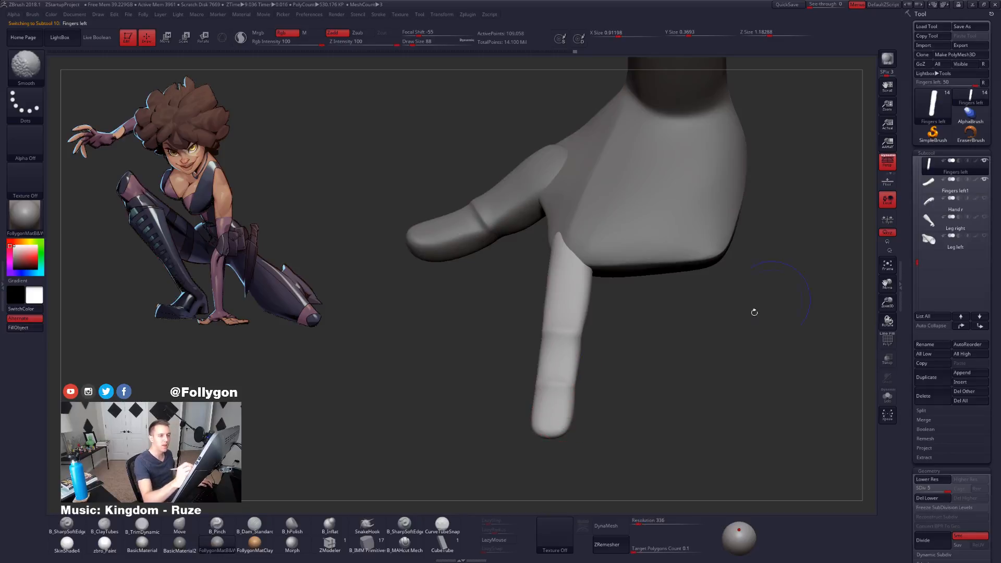
mouse_move(683, 438)
alt+right_down()
mouse_move(630, 310)
mouse_move(543, 321)
mouse_move(545, 334)
alt+right_up()
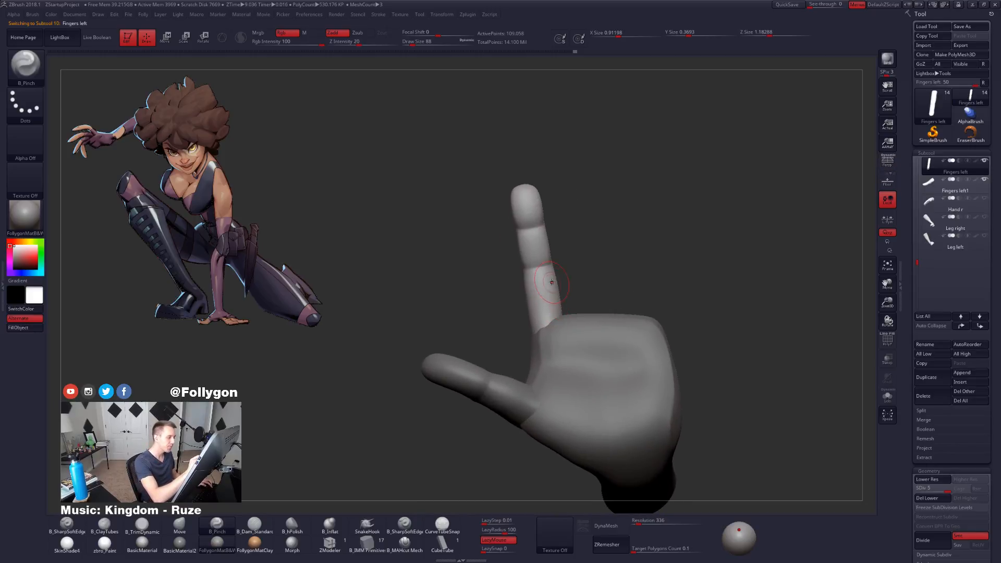
key(shift+d)
key(shift+d)
key(shift+d)
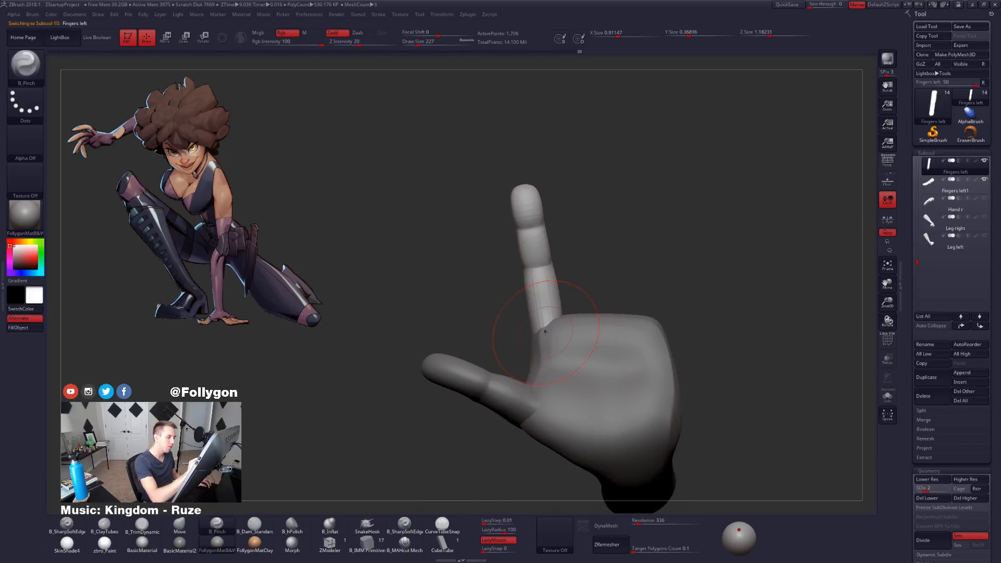
right_drag(550, 327, 580, 342)
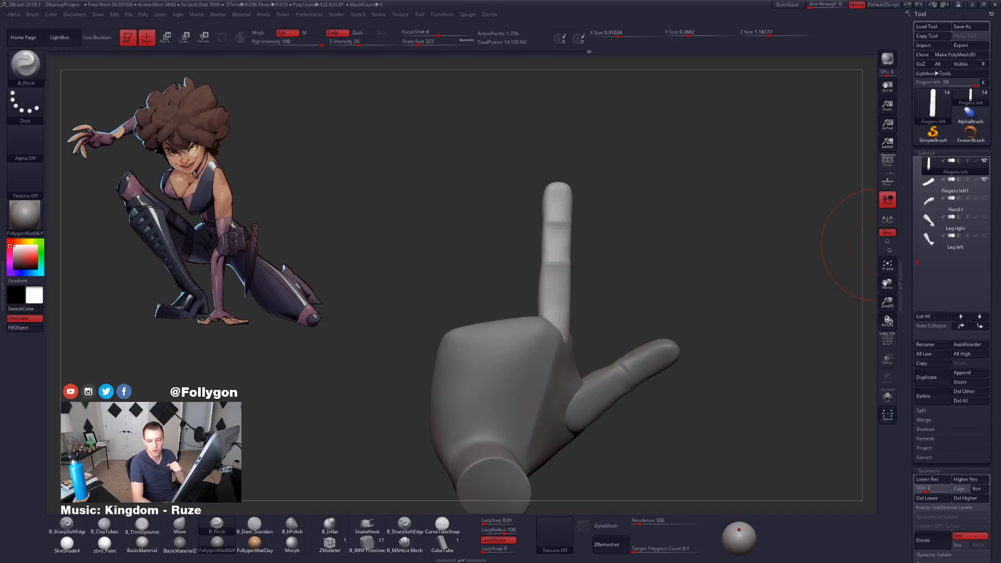
Step: Switch to the reference picture in Photos, examine the character's planted hand up close, and return to ZBrush
key(alt+Tab)
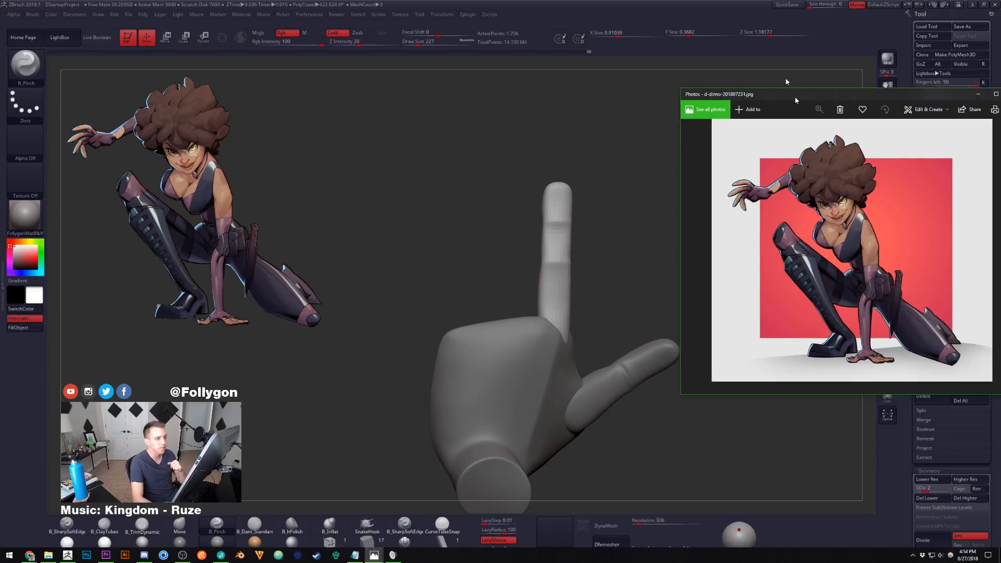
double_click(823, 116)
scroll(513, 452, up, 5)
drag(524, 322, 536, 370)
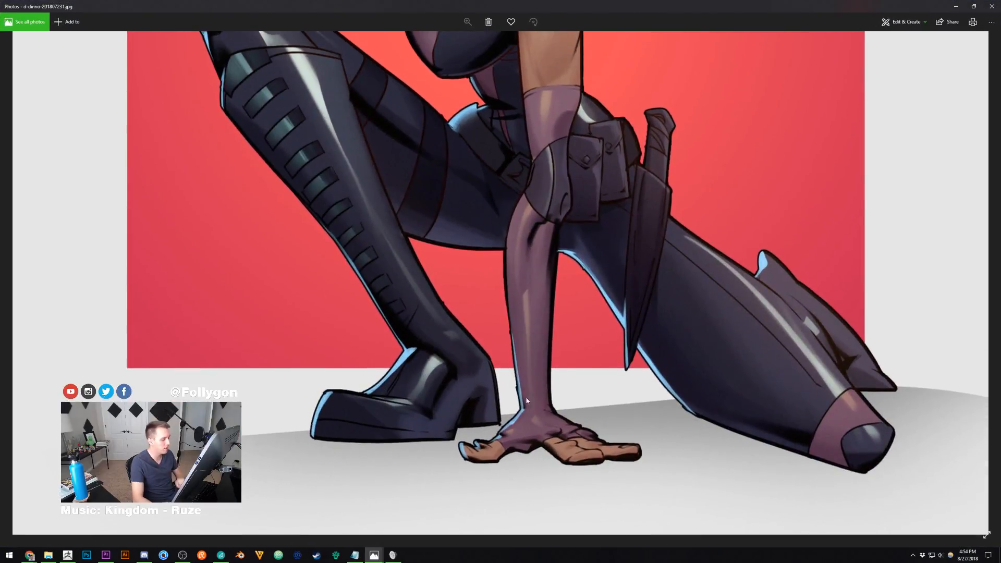
scroll(584, 477, up, 3)
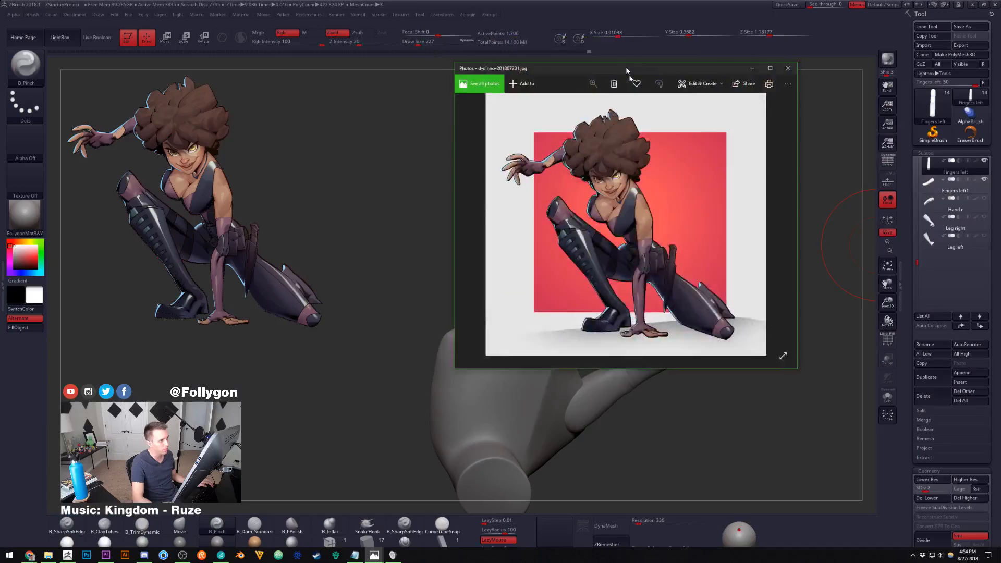
click(876, 245)
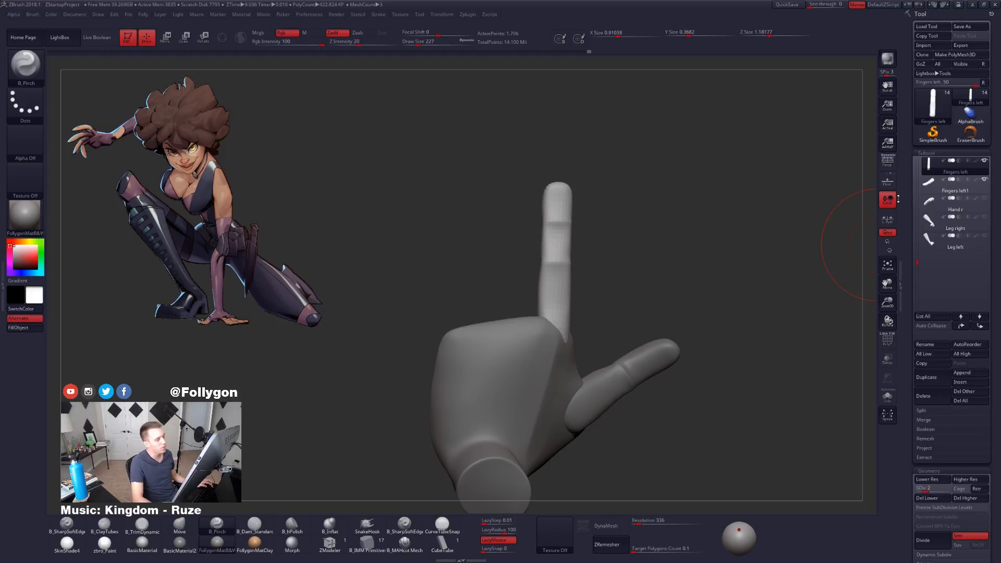
Step: Raise the index finger back to subdivision level 5 and duplicate its subtool
drag(673, 270, 592, 289)
key(d)
key(d)
key(d)
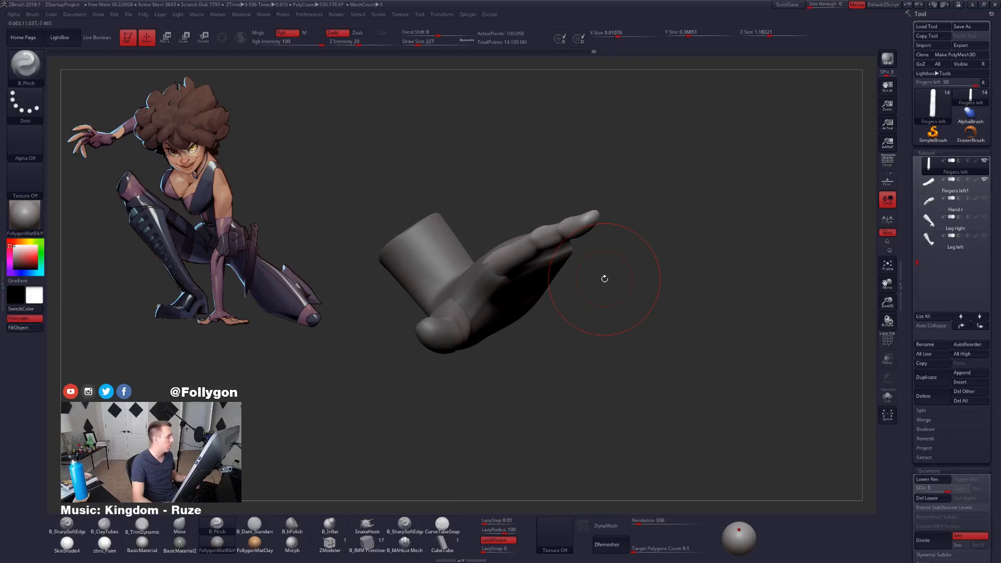
mouse_move(570, 286)
mouse_down()
mouse_move(536, 306)
mouse_move(591, 293)
mouse_up()
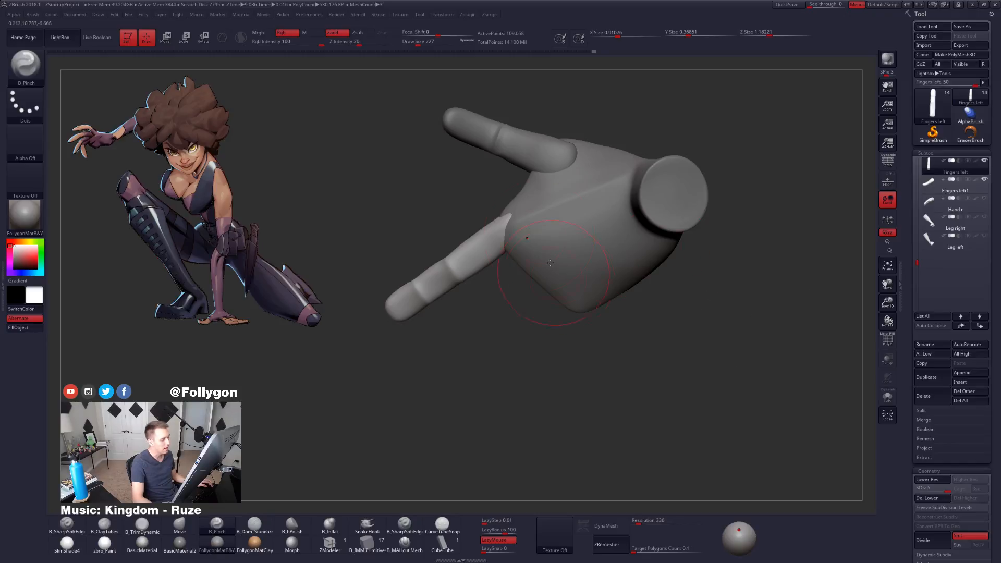
click(938, 383)
drag(710, 325, 592, 290)
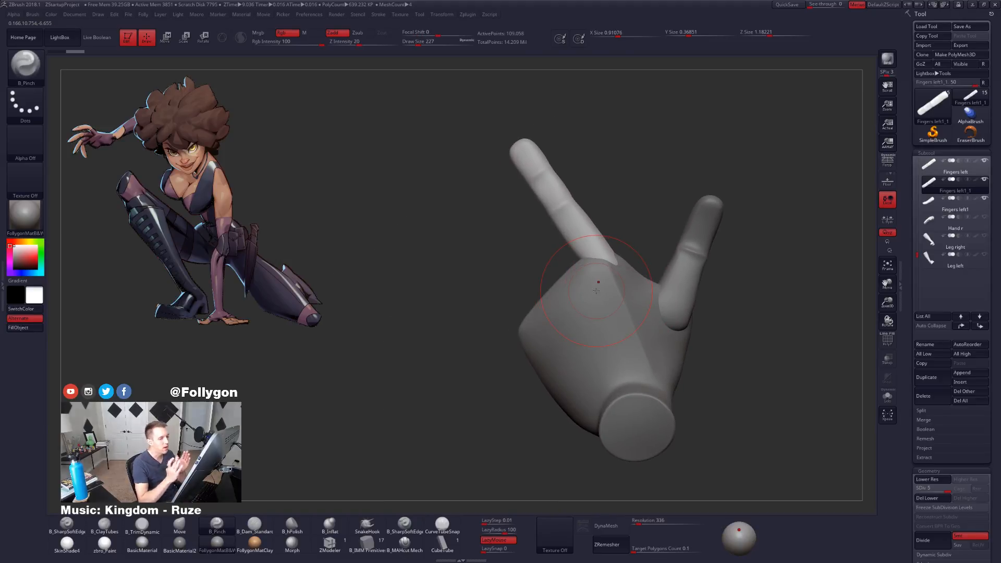
Step: Set the draw size to 130 and move the duplicated finger beside the index finger as the middle finger
click(932, 205)
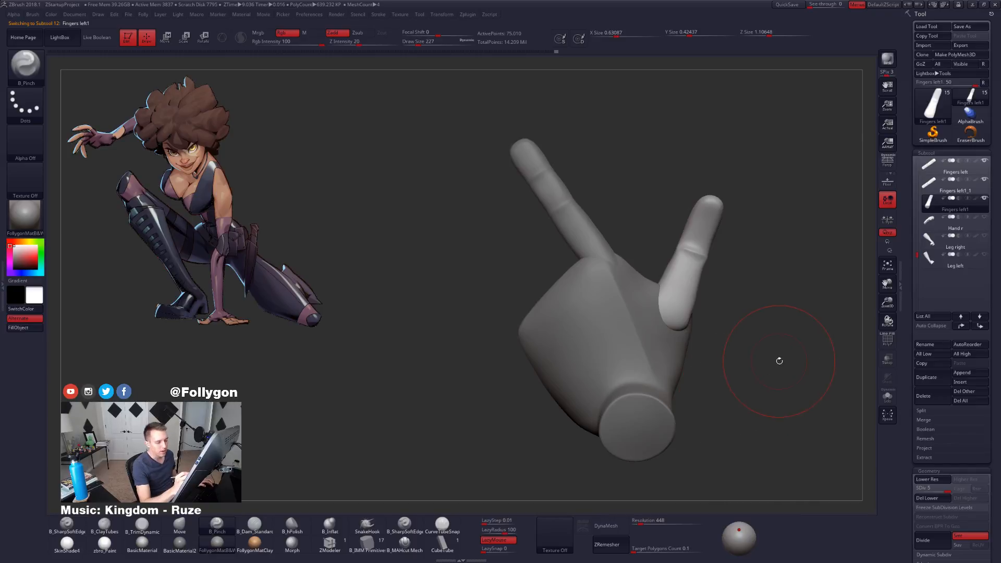
key(space)
drag(779, 359, 777, 360)
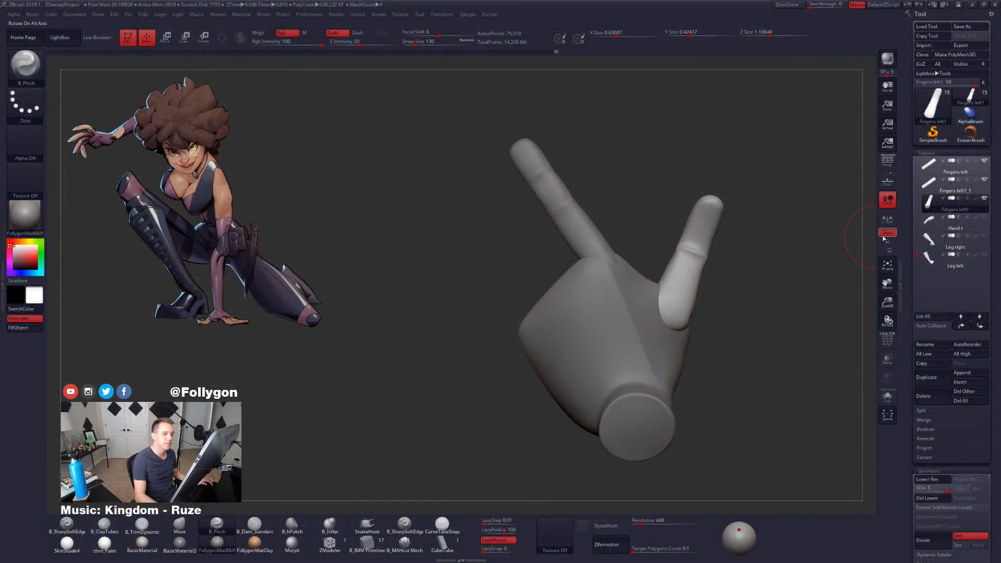
key(shift+f)
key(shift+f)
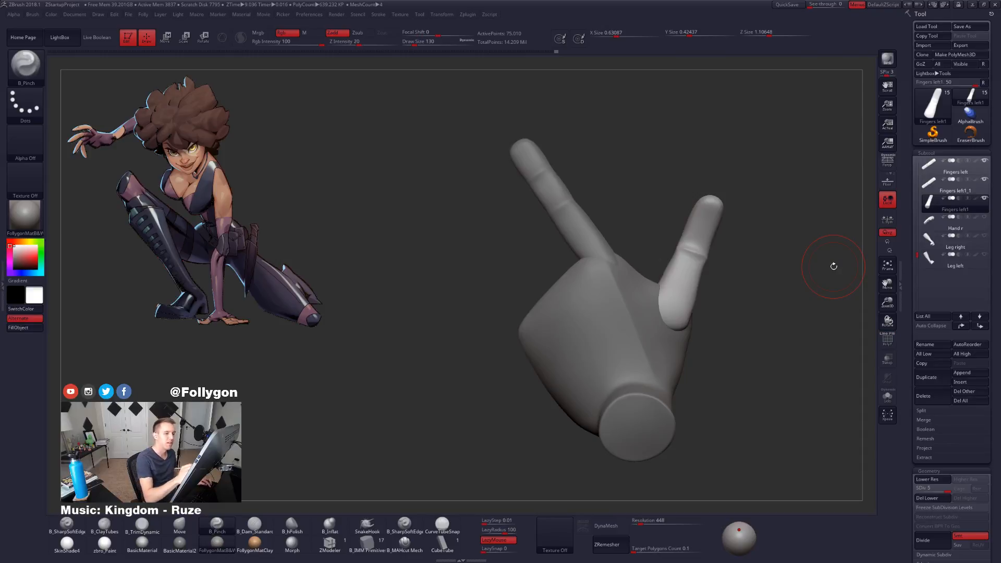
click(951, 186)
key(w)
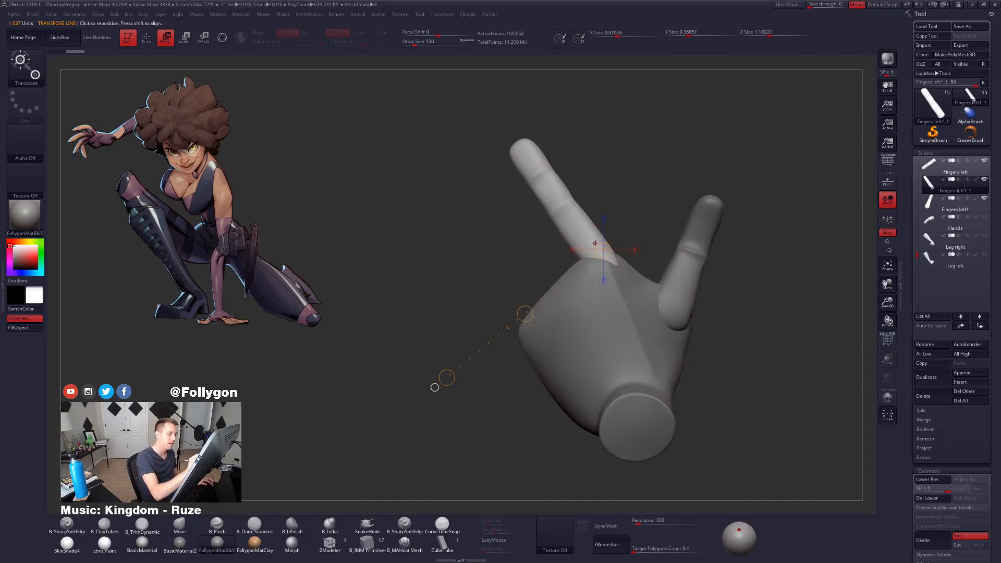
drag(600, 238, 493, 361)
drag(546, 300, 528, 329)
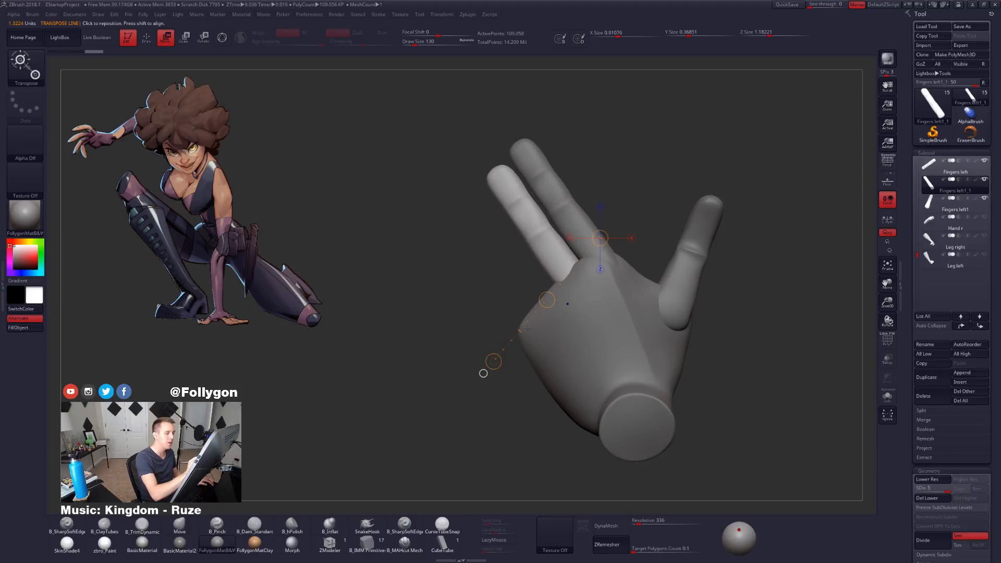
Step: Rotate the middle finger upright with the transpose line and shift it outward so its tip extends past the index finger
mouse_move(724, 449)
mouse_down()
mouse_move(658, 444)
mouse_move(699, 441)
mouse_move(579, 327)
mouse_move(577, 140)
mouse_up()
key(r)
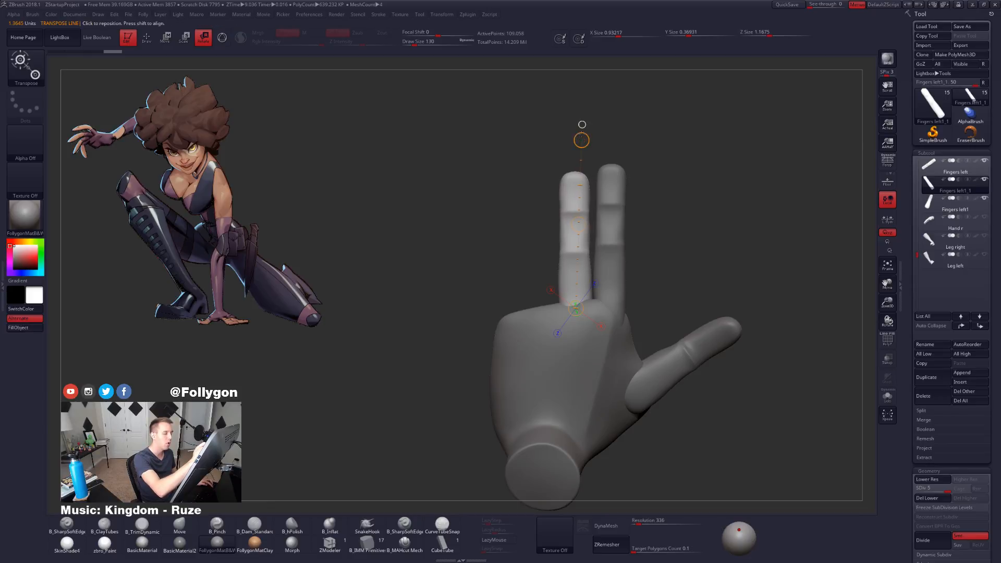
key(w)
drag(579, 225, 582, 207)
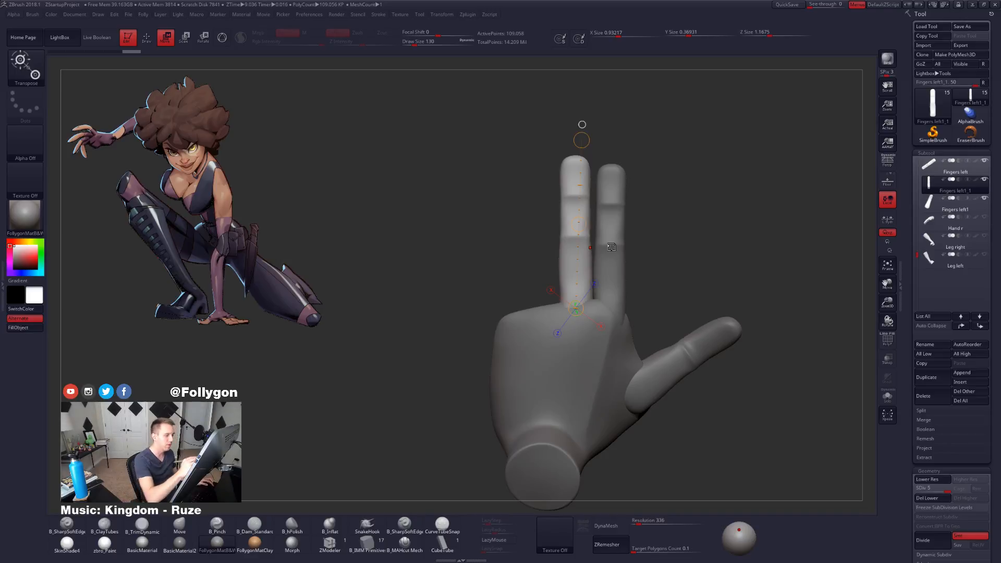
drag(578, 225, 579, 223)
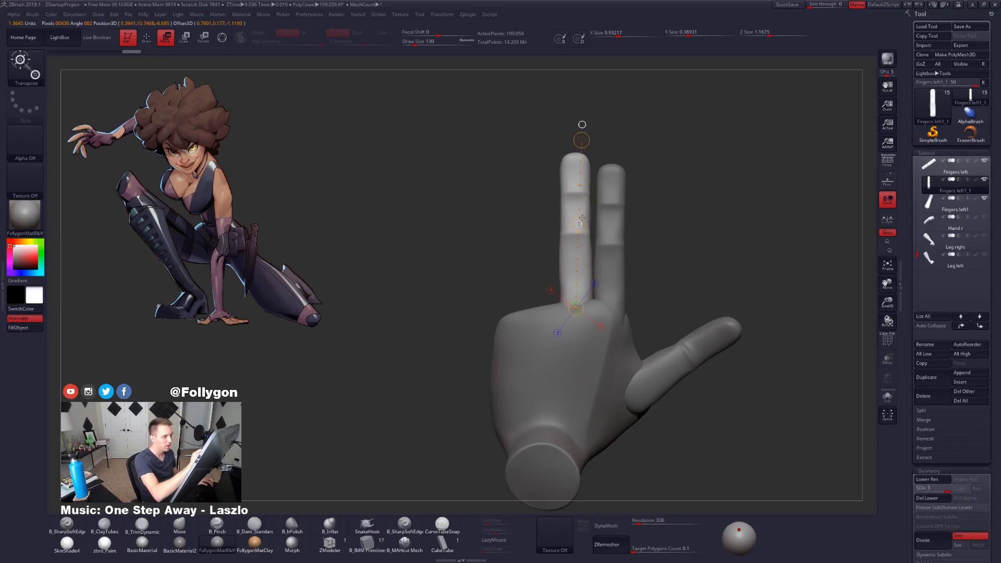
key(ctrl+z)
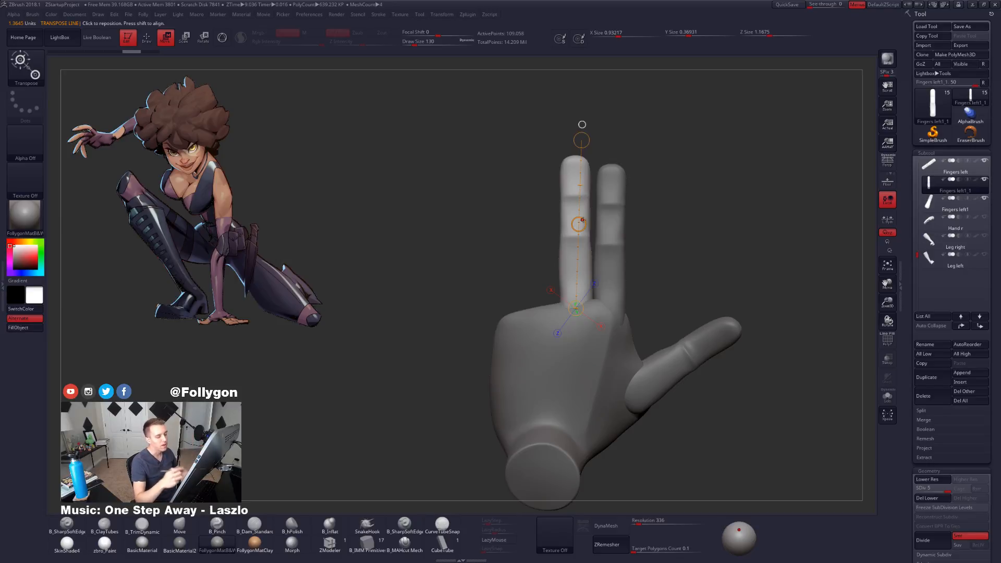
Step: Duplicate the middle finger, then rotate and move the copy beside it as a shorter-reaching ring finger
alt+drag(739, 422, 723, 400)
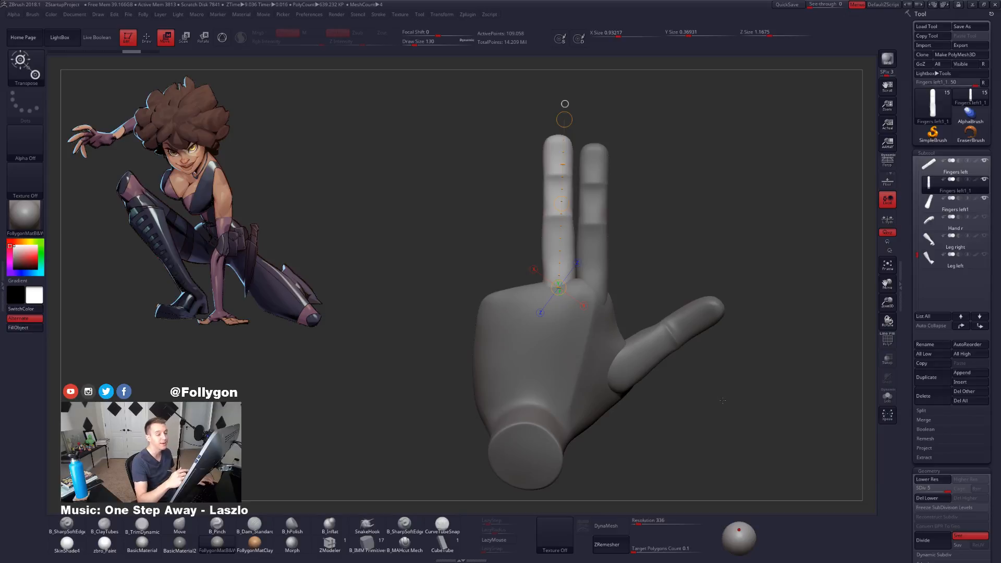
alt+drag(722, 400, 744, 413)
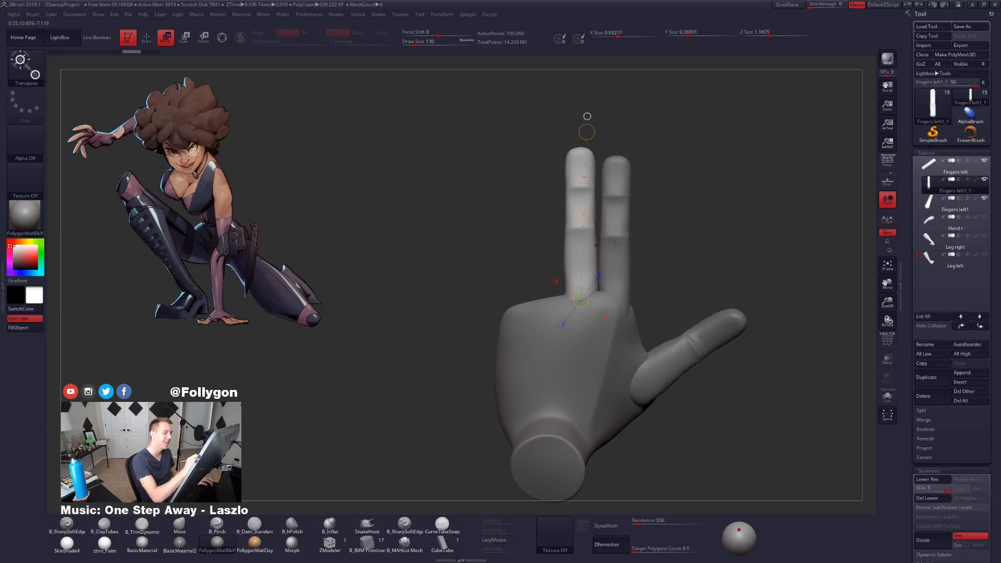
alt+right_drag(612, 241, 629, 258)
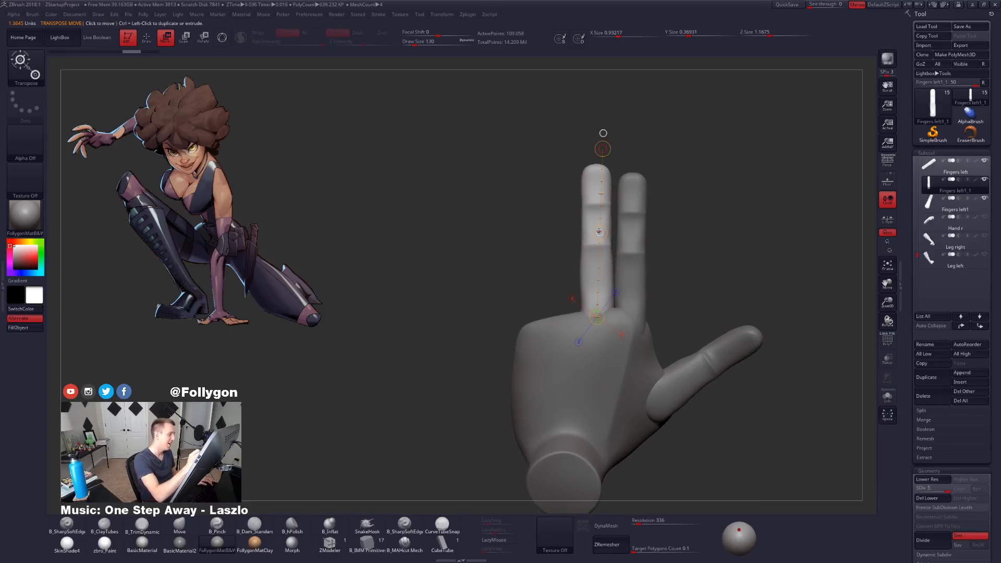
drag(602, 149, 597, 146)
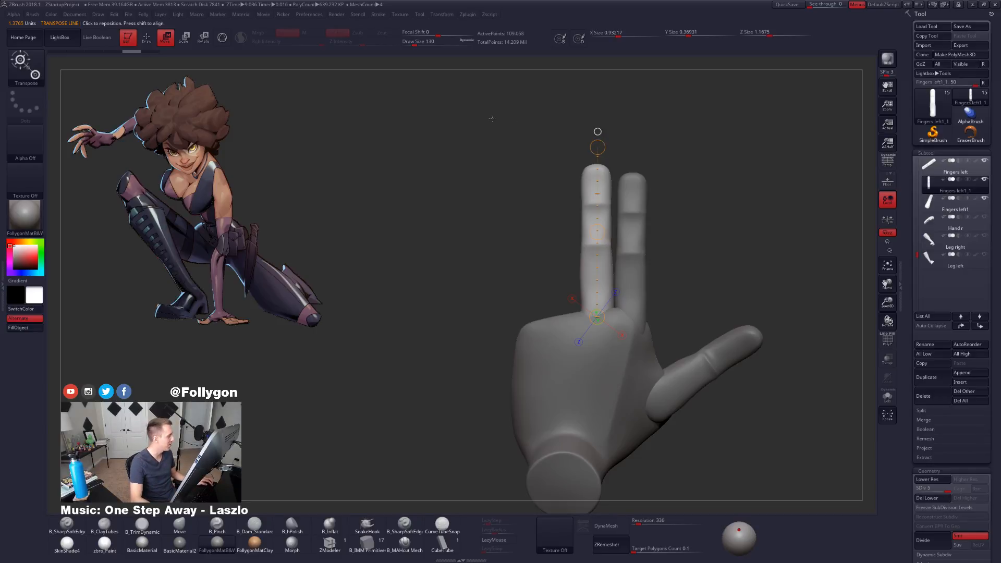
click(926, 377)
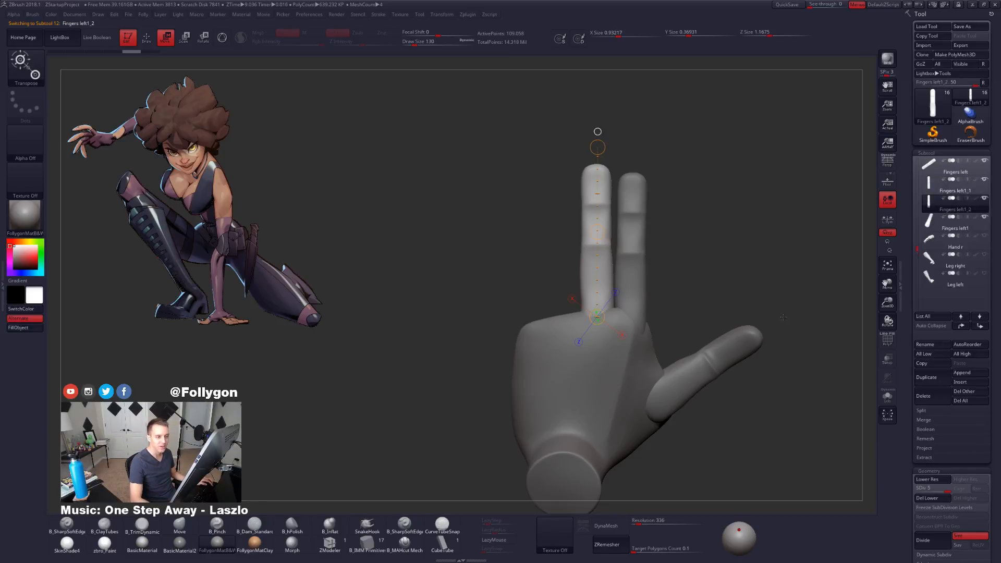
mouse_move(588, 305)
mouse_down()
mouse_move(699, 297)
mouse_move(566, 319)
mouse_move(566, 134)
mouse_move(556, 134)
mouse_up()
key(r)
key(w)
drag(566, 227, 573, 244)
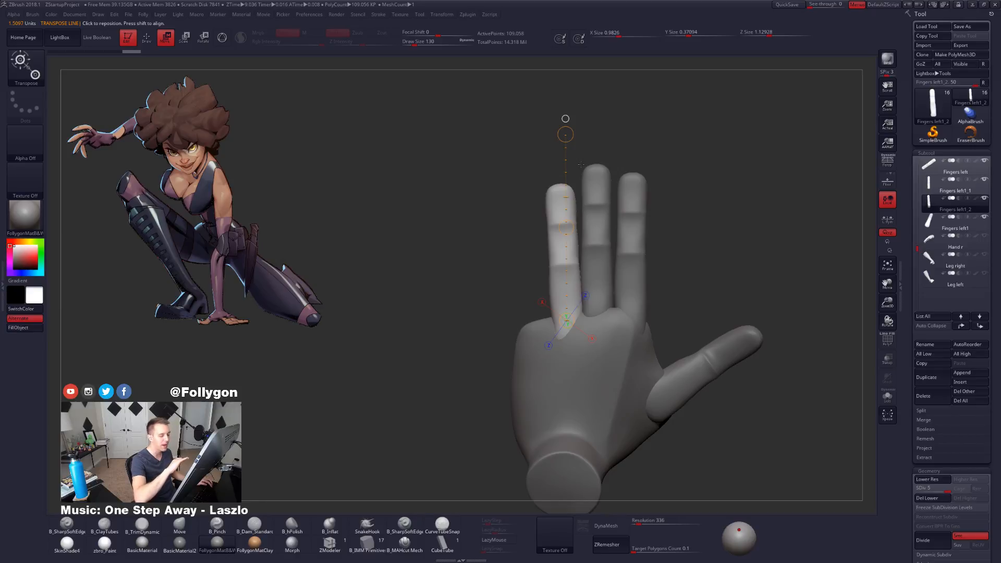
Step: Scale the ring finger down slightly and nudge it into place at the knuckle edge of the palm
drag(564, 269, 675, 120)
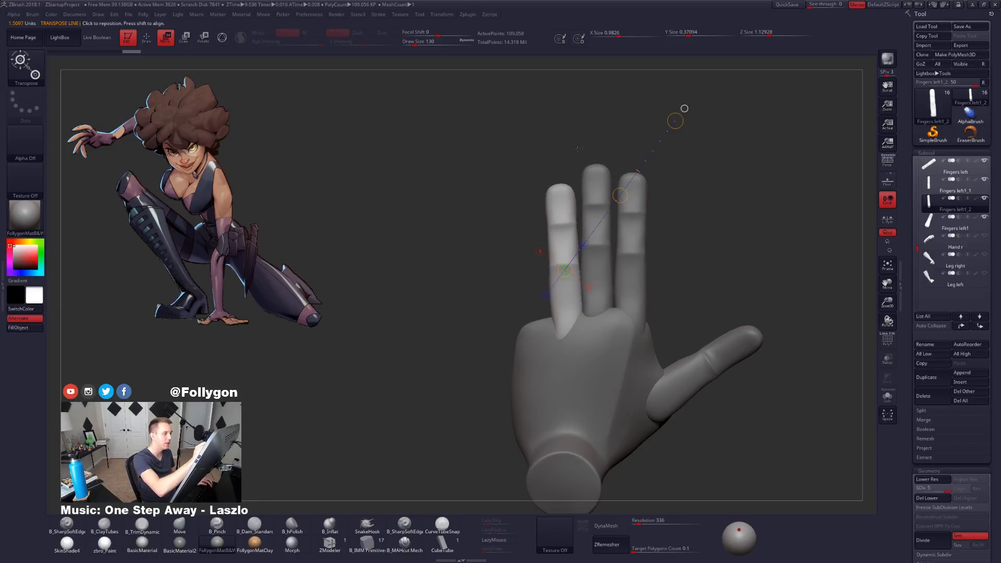
key(e)
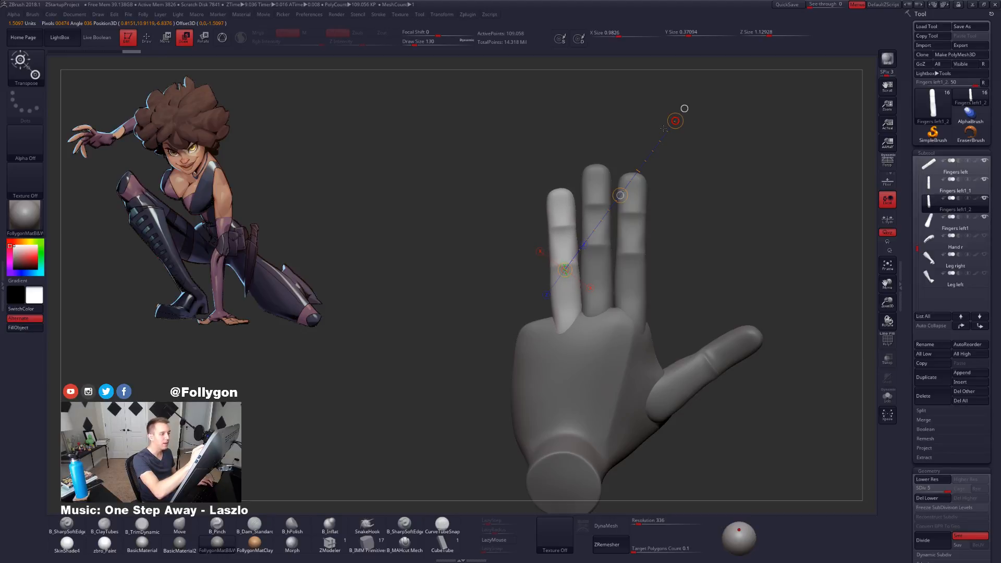
key(ctrl)
key(ctrl+z)
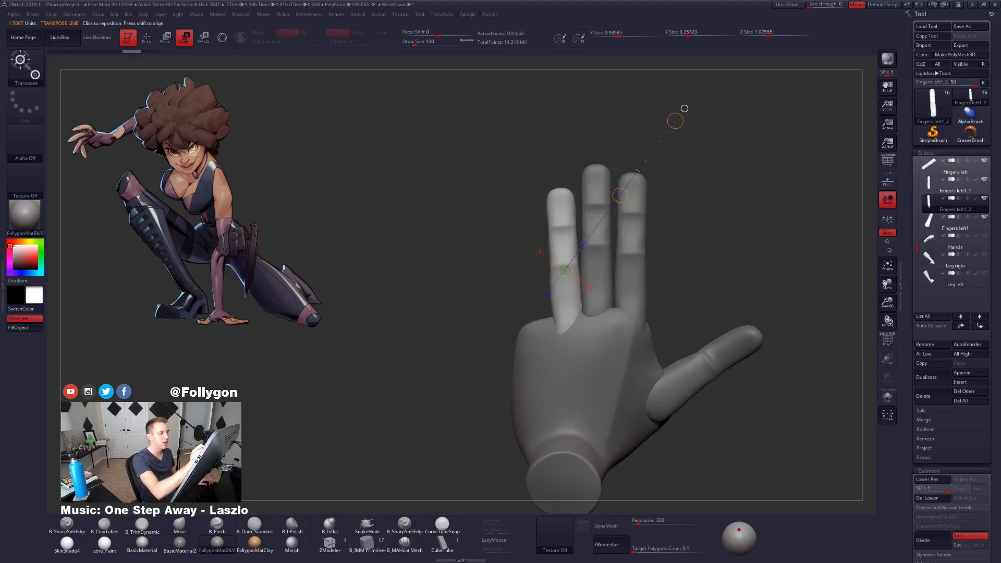
key(w)
drag(566, 302, 712, 294)
drag(638, 298, 638, 303)
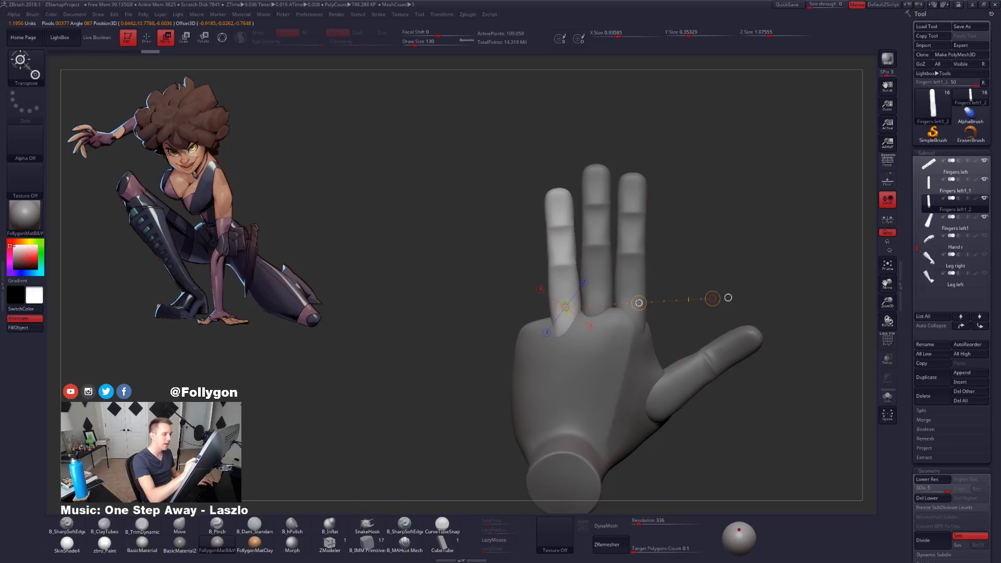
Step: Duplicate the ring finger, move the copy to the outer edge of the palm as the pinky, and adjust its rotation
ctrl+click(638, 302)
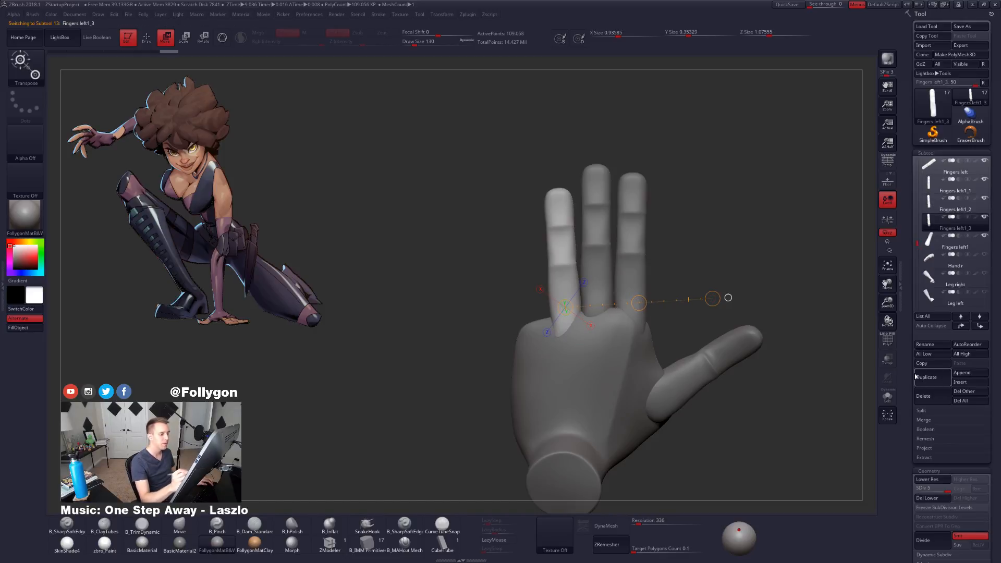
drag(636, 308, 605, 327)
key(r)
shift+drag(536, 327, 542, 416)
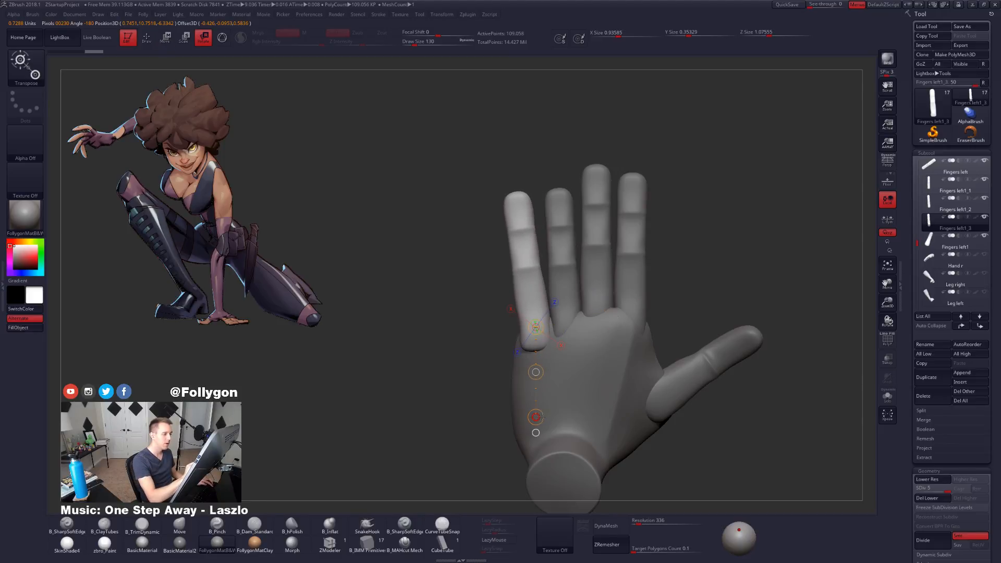
shift+drag(536, 343, 535, 402)
Step: Scale the pinky finger down and shift it lower along its length toward the outer edge of the palm
key(e)
drag(527, 273, 574, 208)
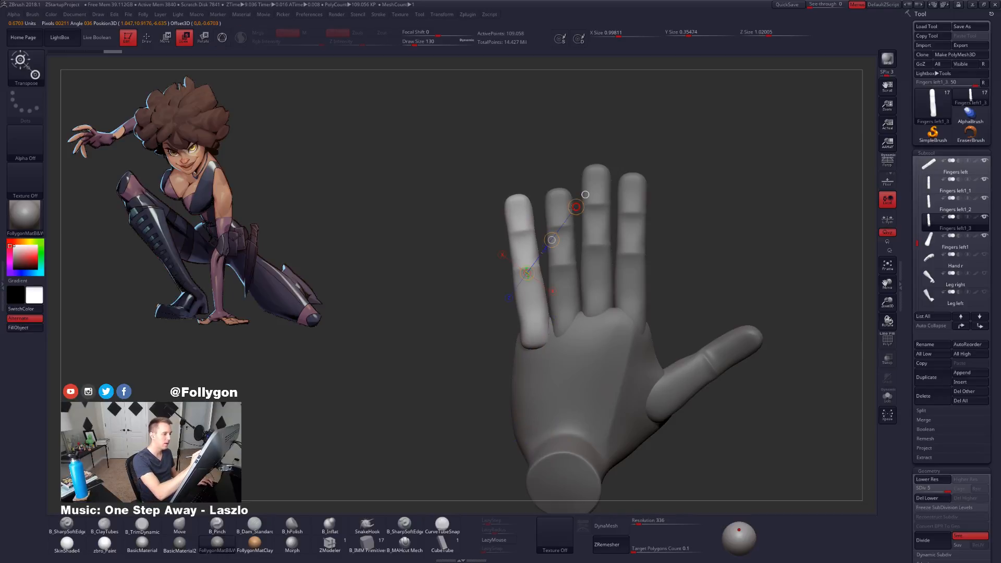
key(w)
drag(515, 198, 538, 363)
drag(527, 282, 532, 298)
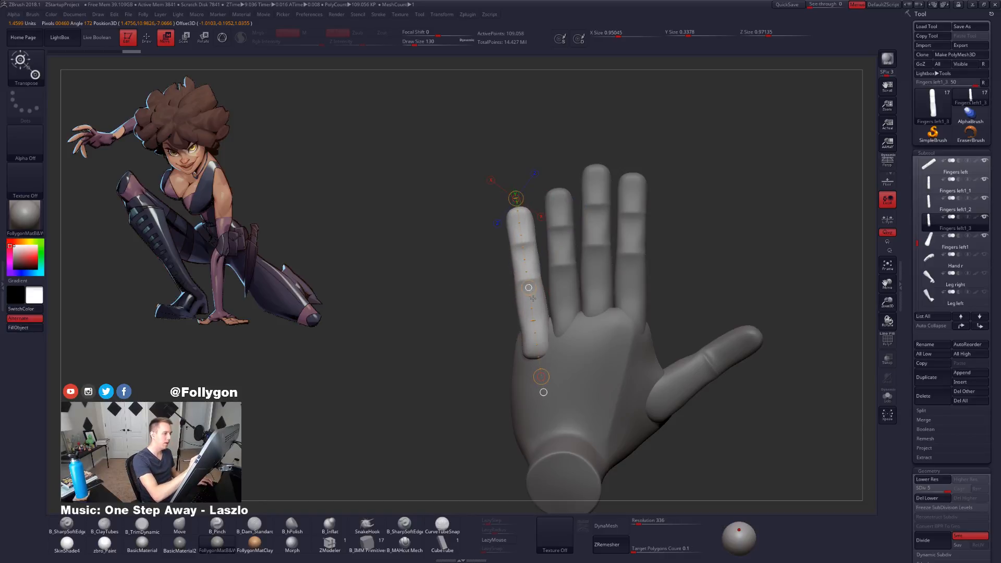
Step: Isolate the left palm and examine its underside and thickness from low side angles
right_drag(630, 317, 657, 341)
mouse_move(572, 333)
right_down()
mouse_move(566, 404)
mouse_move(644, 226)
mouse_move(640, 238)
right_up()
key(q)
alt+click(640, 238)
key(ctrl+shift+s)
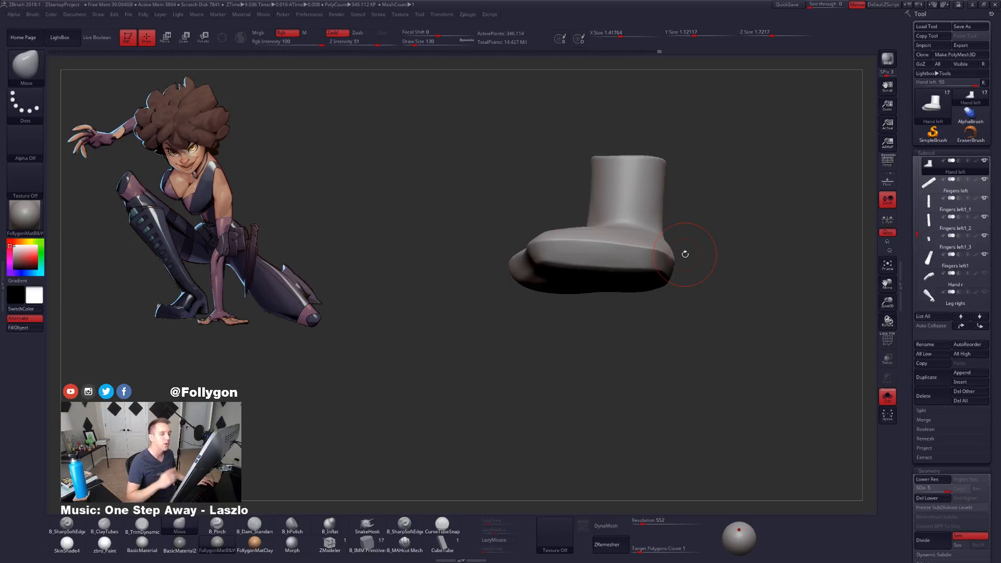
drag(697, 414, 704, 436)
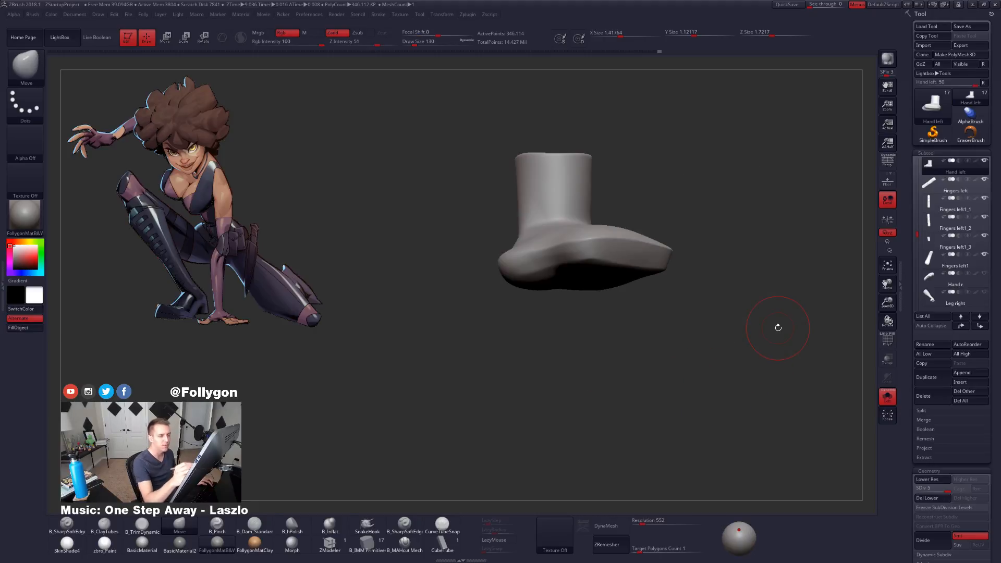
mouse_move(735, 353)
mouse_down()
mouse_move(753, 409)
mouse_move(718, 419)
mouse_move(735, 407)
mouse_move(696, 436)
mouse_up()
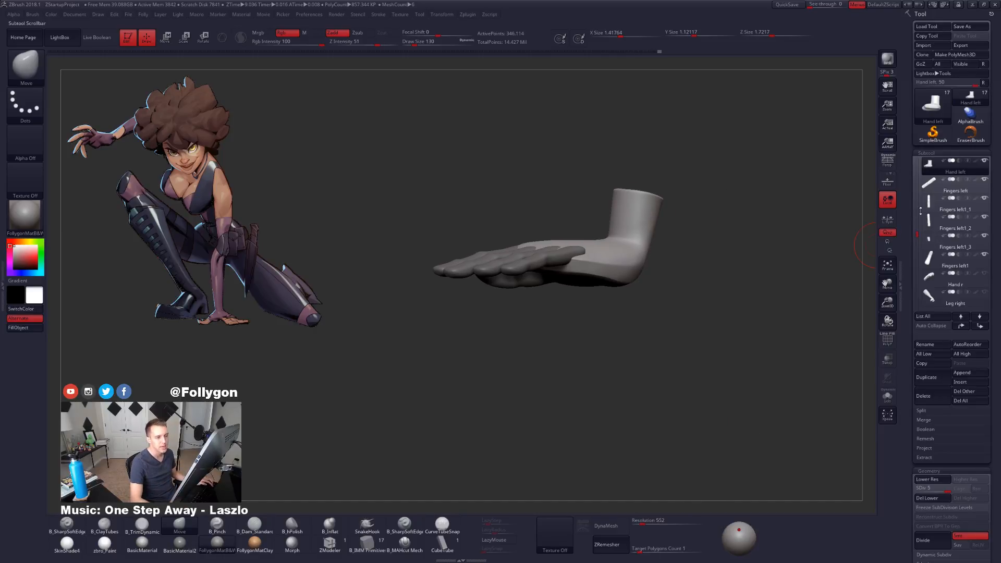
Step: Lay a horizontal transpose line along the underside of the hand and check from both sides how flat the palm and fingers sit
mouse_move(922, 217)
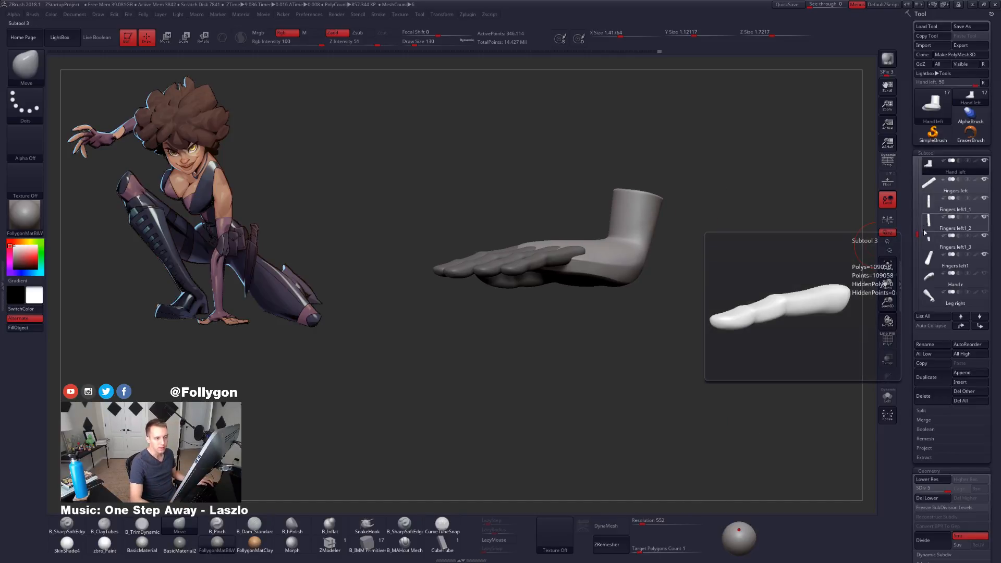
key(w)
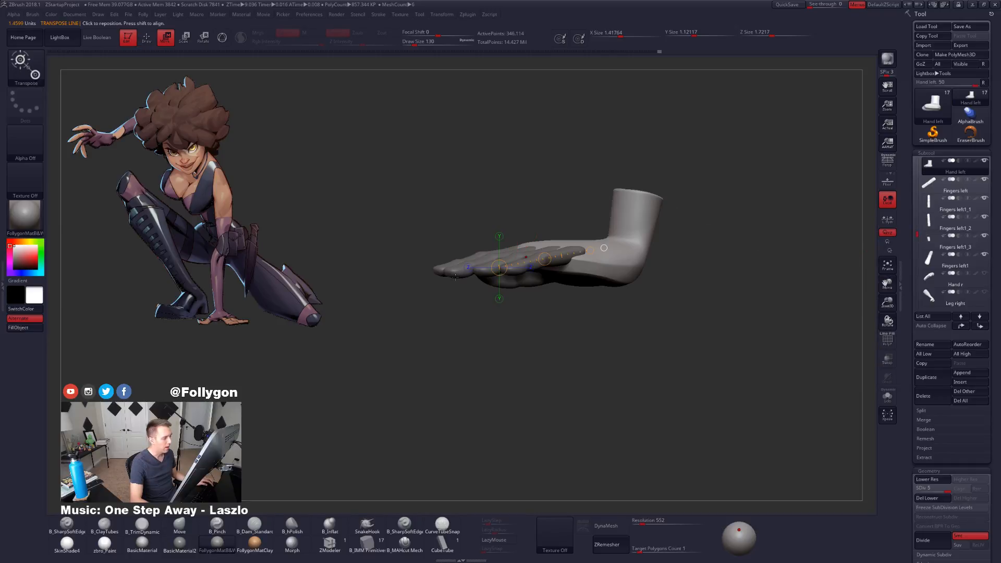
mouse_move(455, 277)
shift+mouse_down()
mouse_move(739, 277)
mouse_move(637, 269)
mouse_move(716, 274)
shift+mouse_up()
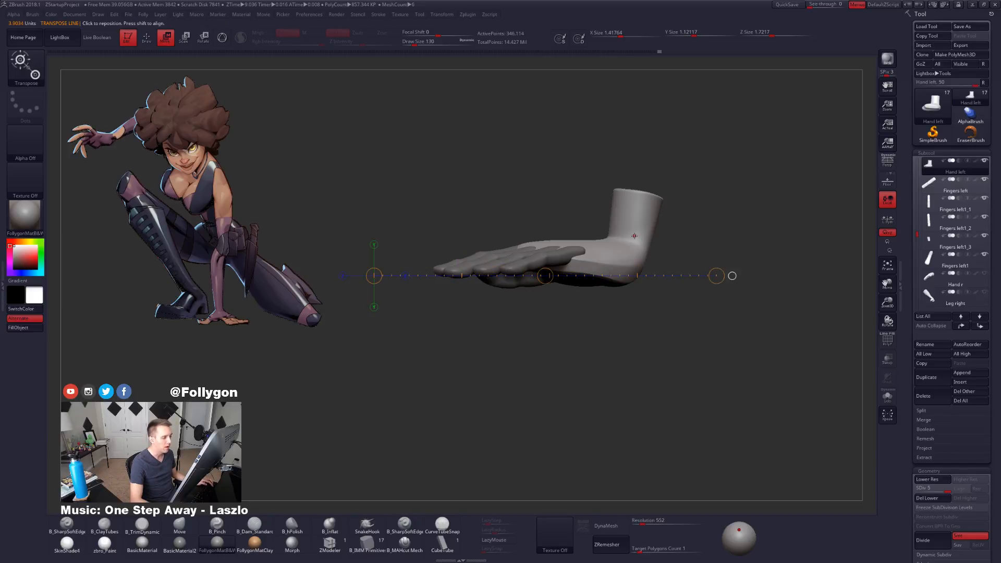
key(q)
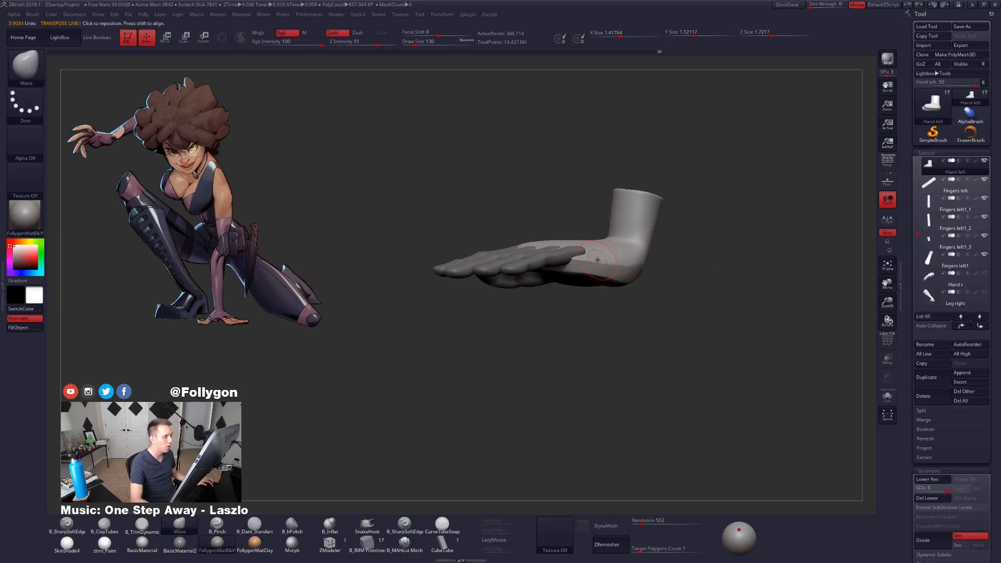
right_drag(574, 265, 631, 267)
right_drag(521, 268, 562, 271)
key(shift)
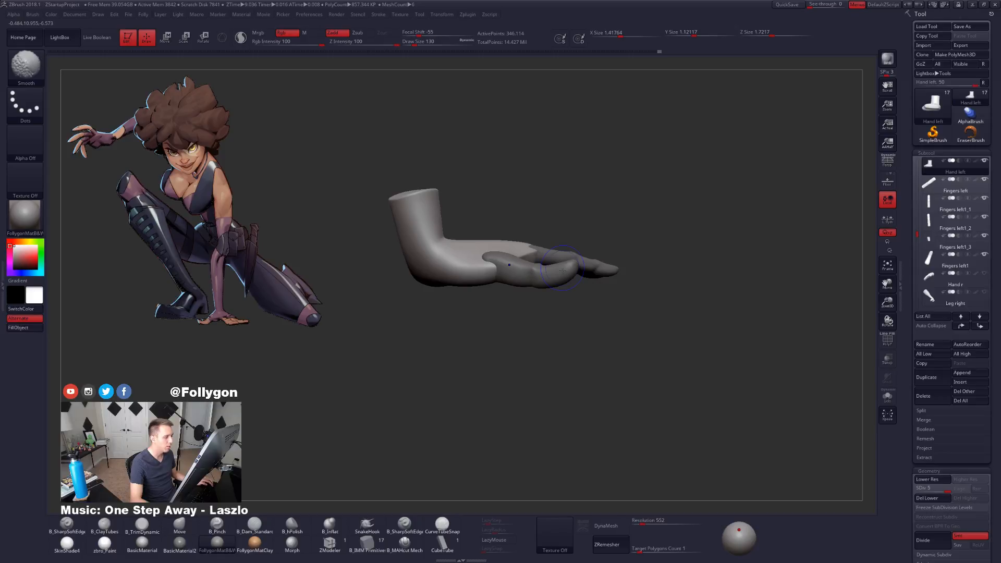
alt+right_drag(593, 255, 614, 283)
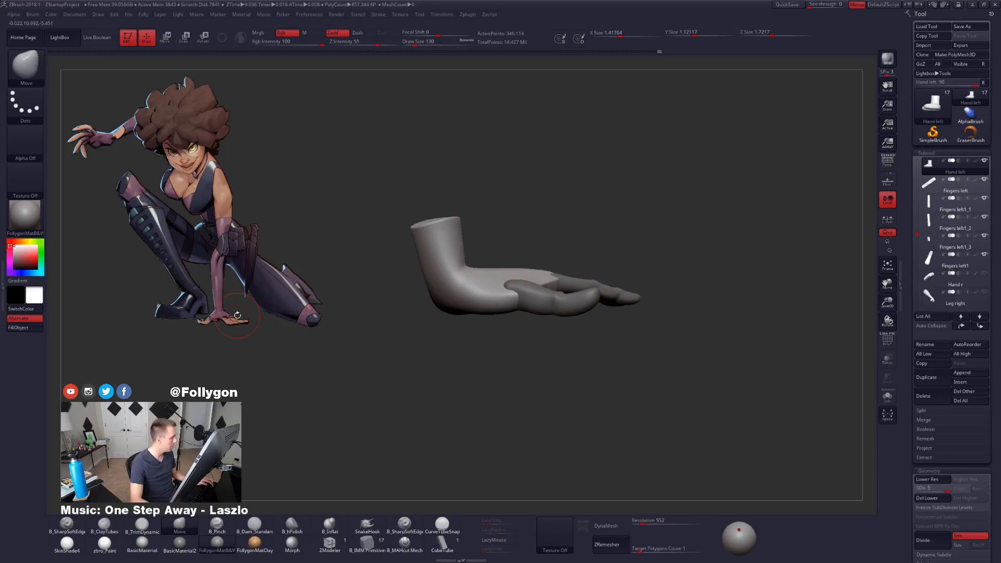
right_drag(629, 288, 617, 328)
Step: Merge the index, middle and ring finger subtools down into one Fingers left subtool, starting from the index finger
alt+click(617, 295)
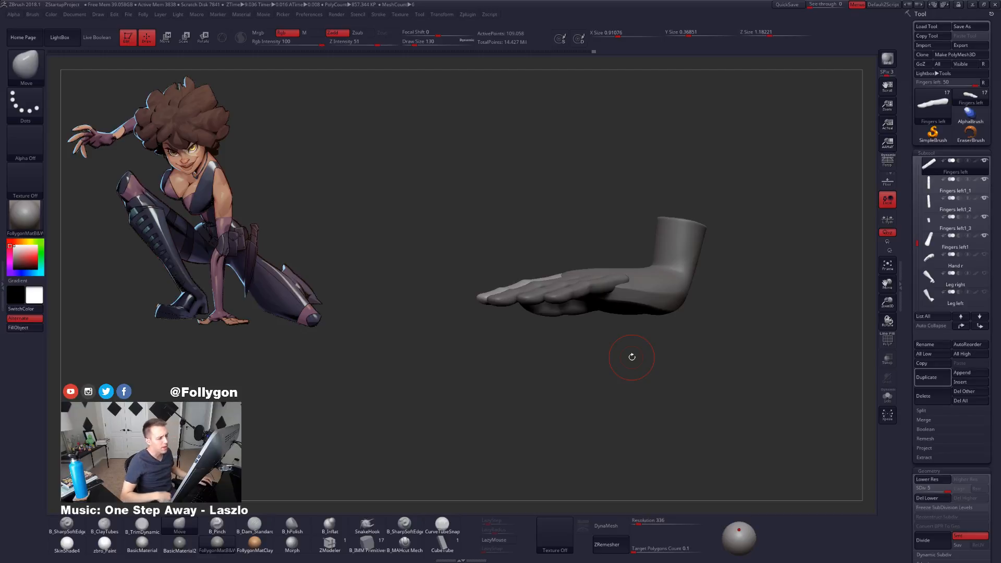
key(ctrl+shift+m)
click(730, 302)
click(702, 331)
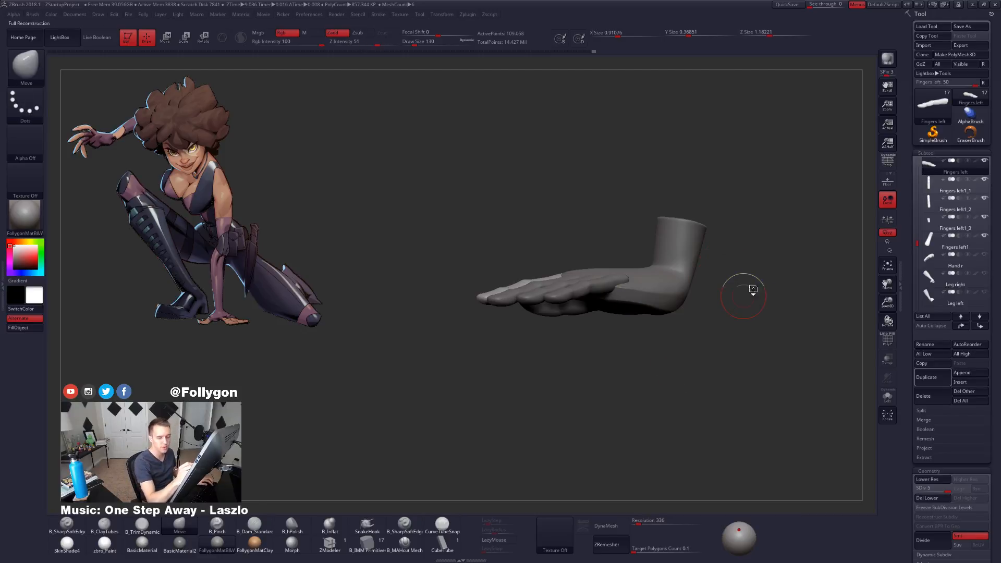
key(ctrl+shift+m)
click(720, 305)
click(702, 331)
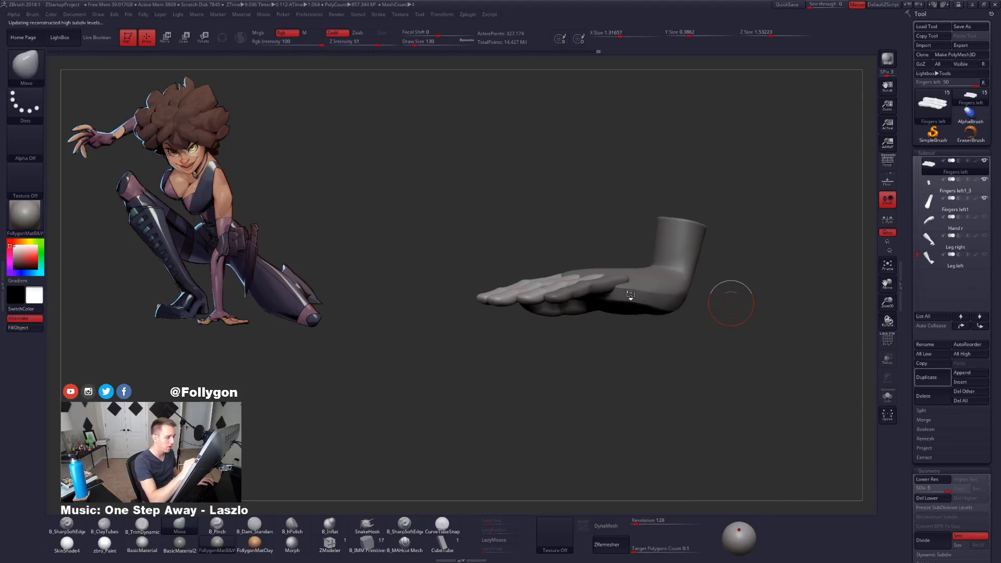
Step: Finish merging the pinky and apply Auto Groups so each finger is one polygroup, comparing the result with the earlier per-segment groups
key(shift+f)
key(ctrl+shift+m)
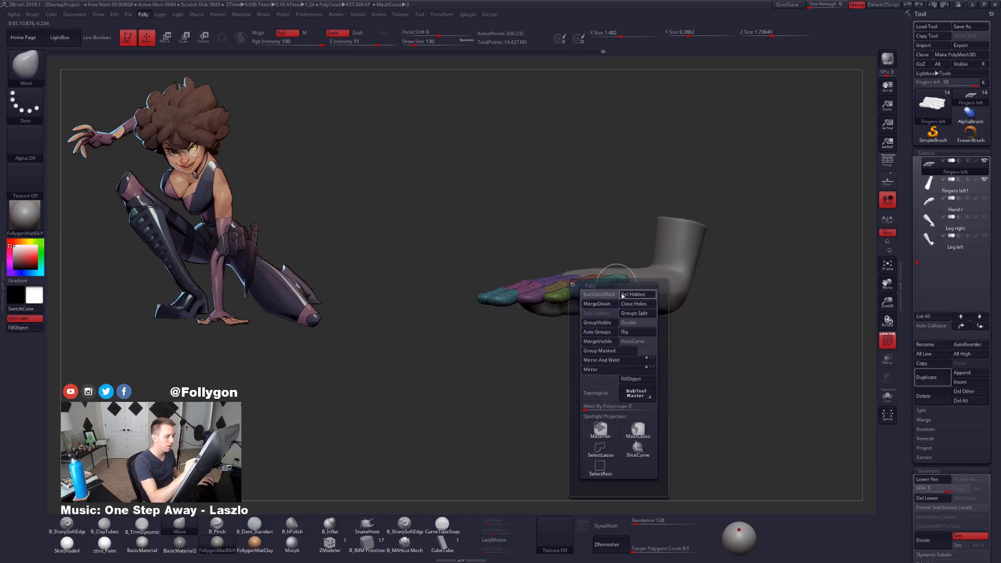
click(605, 333)
drag(719, 253, 607, 324)
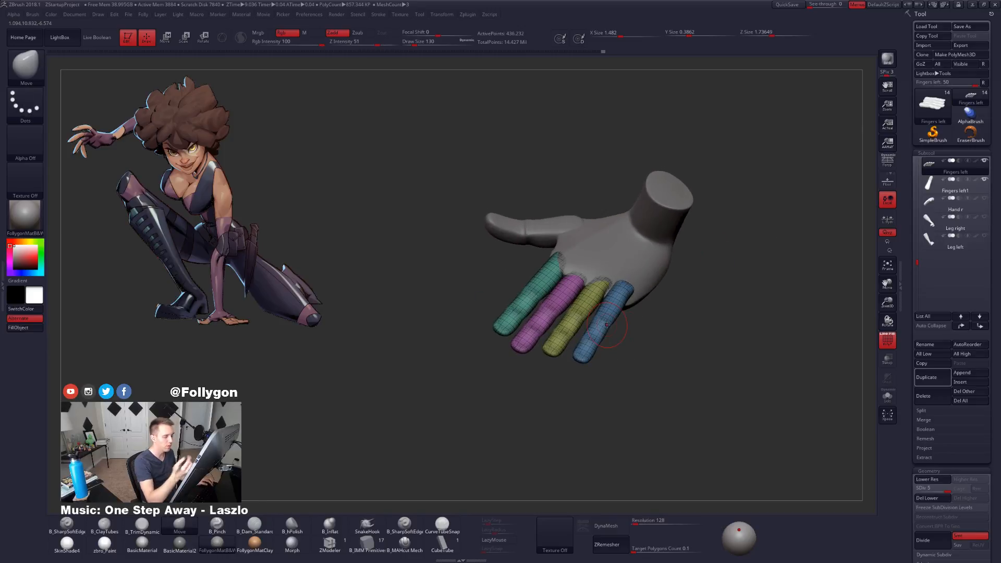
key(ctrl+z)
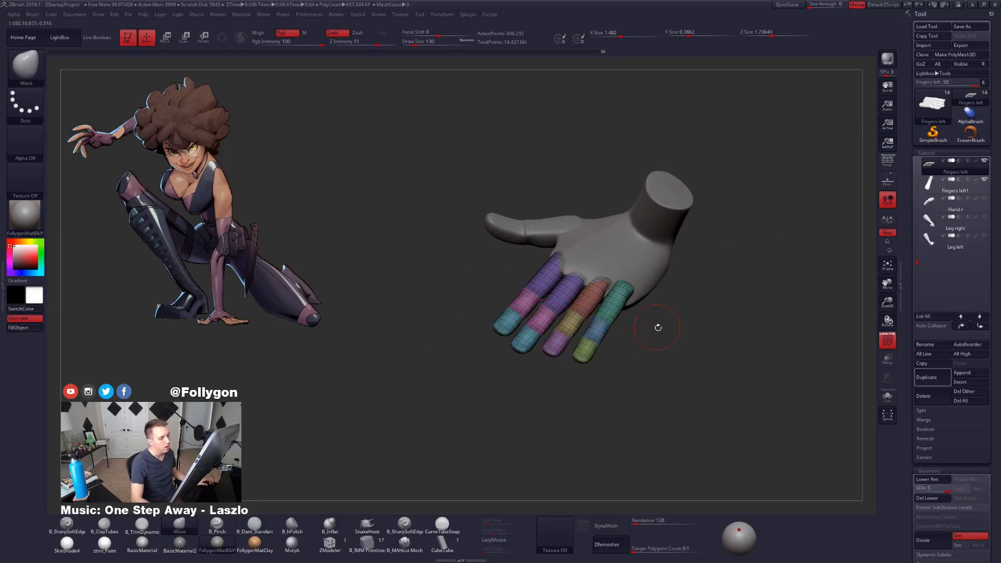
key(ctrl+shift+z)
drag(566, 393, 634, 393)
key(ctrl+z)
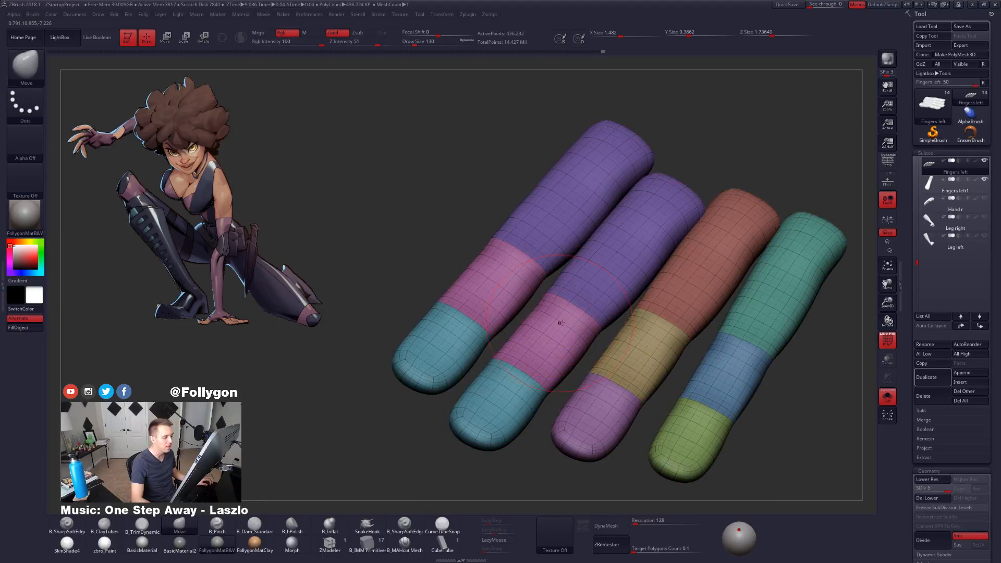
alt+drag(682, 334, 589, 292)
key(ctrl+shift+z)
key(shift+f)
key(alt+s)
Step: Show the Body subtool, hide everything on it except the left forearm, and reselect the left hand
right_drag(601, 311, 633, 327)
alt+right_drag(692, 334, 577, 322)
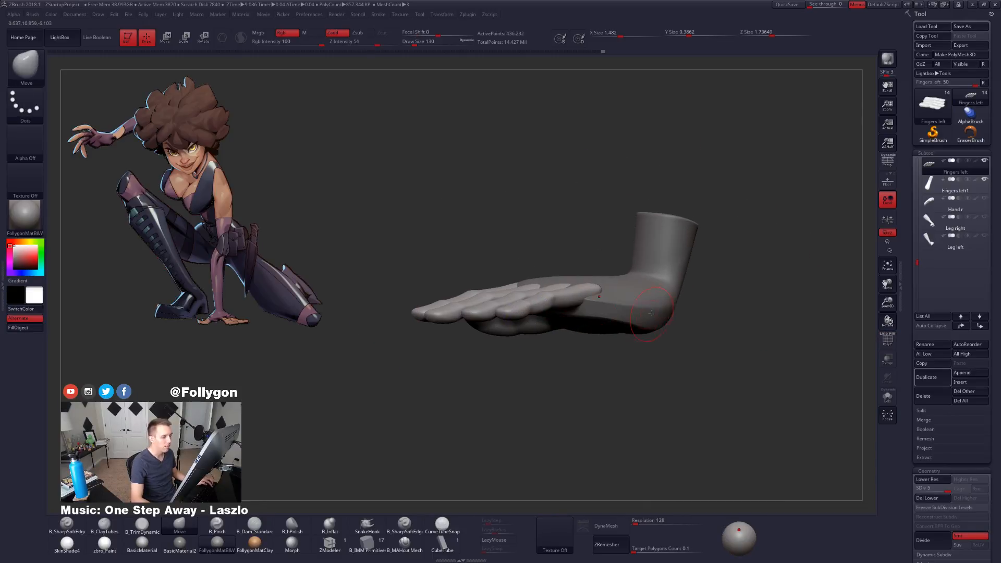
alt+click(656, 313)
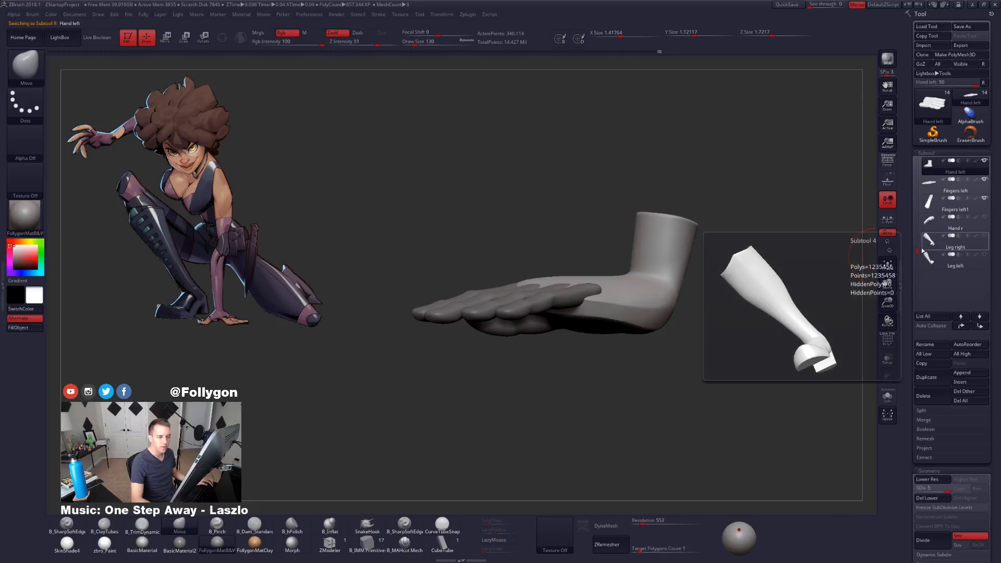
drag(918, 251, 922, 226)
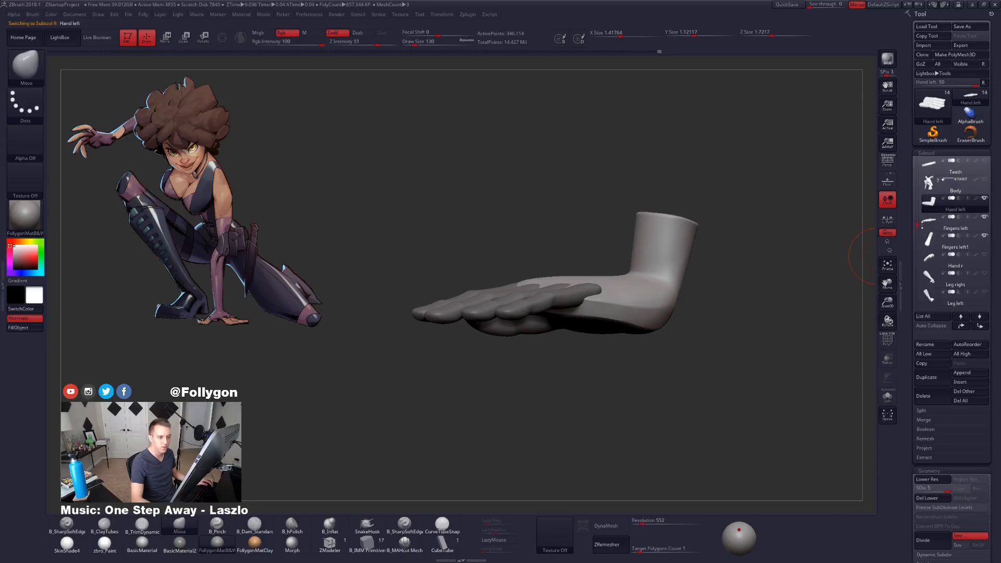
click(932, 185)
mouse_move(615, 237)
ctrl+right_down()
mouse_move(604, 202)
mouse_move(605, 239)
ctrl+right_up()
mouse_move(591, 202)
ctrl+shift+mouse_down()
mouse_move(743, 398)
mouse_move(450, 446)
ctrl+shift+mouse_up()
alt+click(636, 315)
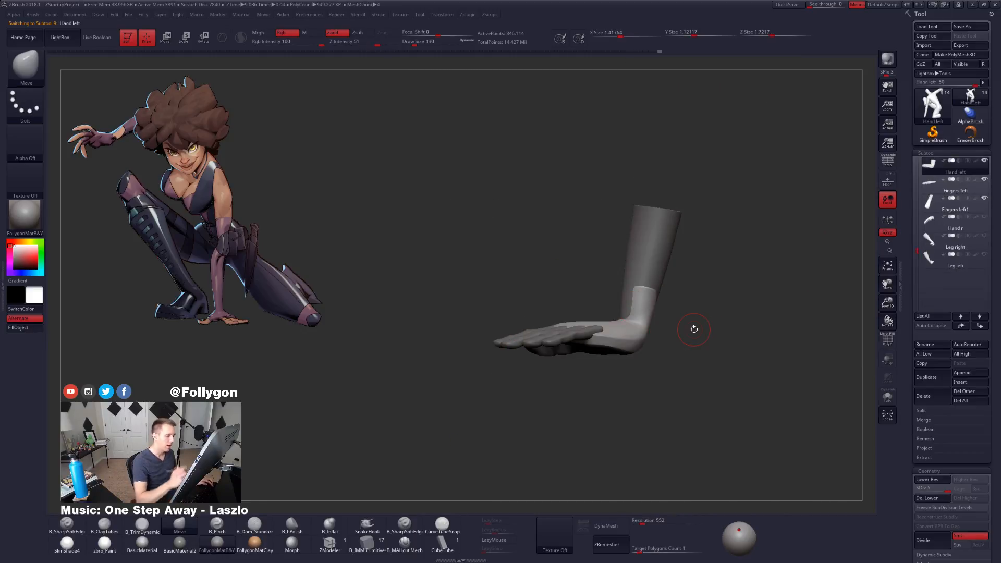
Step: Isolate the left hand, lower it to subdivision level 1, and enlarge the brush for broad shaping
ctrl+right_drag(627, 326, 629, 332)
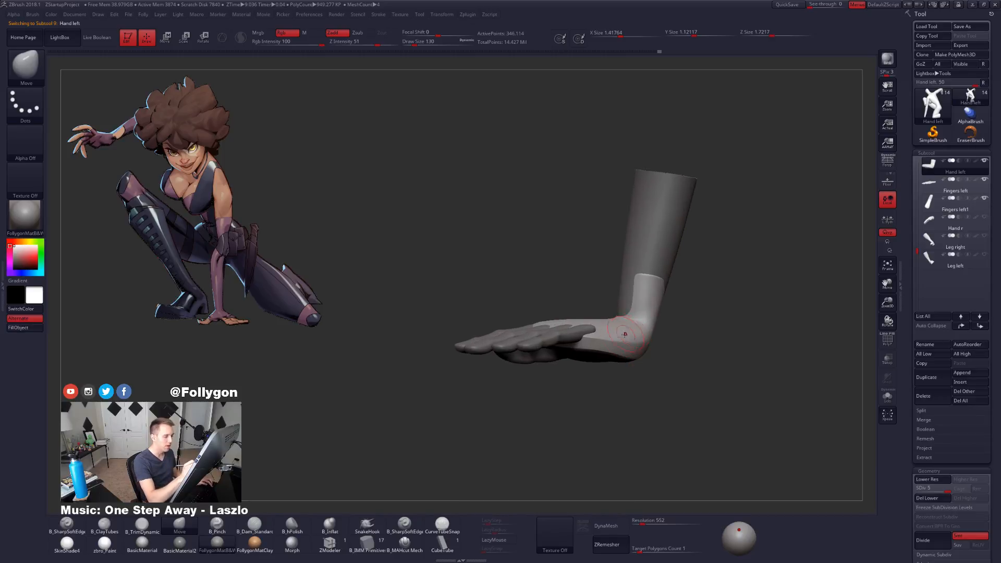
key(alt+s)
key(shift+d)
key(shift+d)
key(shift+d)
key(shift+d)
key(s)
drag(618, 348, 621, 348)
Step: Set the draw size to 537, then move and smooth the heel of the palm to flatten its underside
right_drag(620, 348, 617, 385)
mouse_move(609, 394)
ctrl+mouse_down()
mouse_move(588, 359)
mouse_move(521, 419)
mouse_move(600, 409)
ctrl+mouse_up()
ctrl+click(609, 418)
ctrl+click(600, 373)
ctrl+click(630, 404)
right_drag(632, 406, 631, 368)
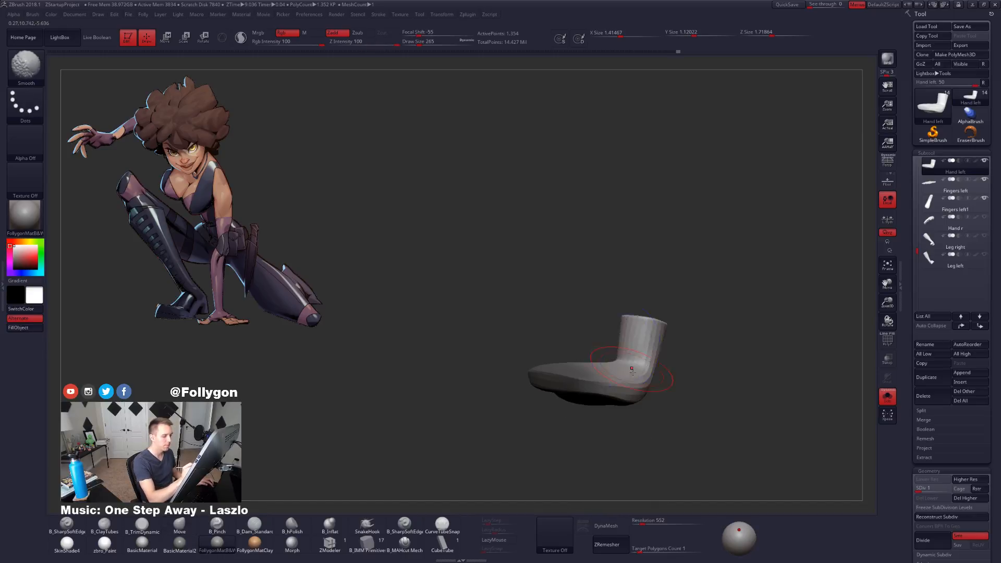
key(space)
drag(632, 380, 640, 380)
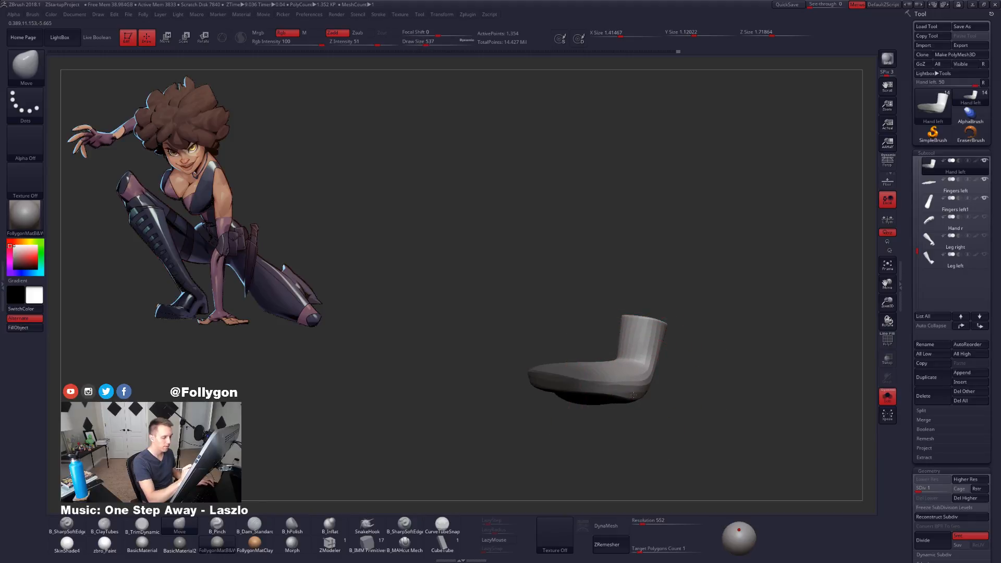
drag(657, 389, 648, 355)
mouse_move(625, 393)
shift+mouse_down()
mouse_move(633, 345)
mouse_move(648, 347)
mouse_move(610, 336)
mouse_move(657, 355)
mouse_move(676, 353)
mouse_move(673, 345)
shift+mouse_up()
Step: Flatten the underside of the palm further from several side angles using the Move brush, starting at draw size 636
key(space)
key(ctrl)
key(alt+shift+s)
key(s)
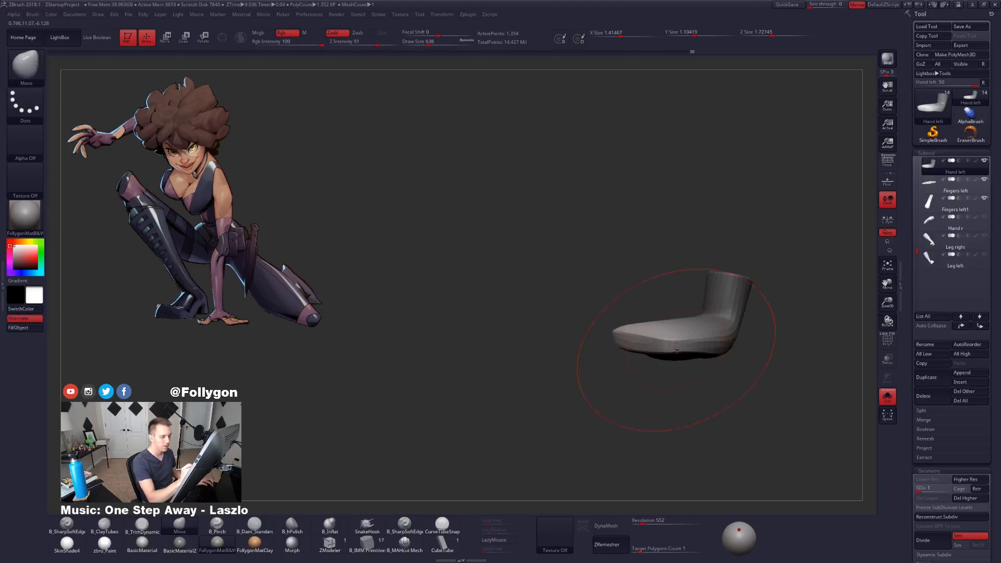
right_drag(677, 345, 674, 344)
key(shift)
right_click(651, 346)
right_click(636, 353)
right_drag(636, 353, 651, 343)
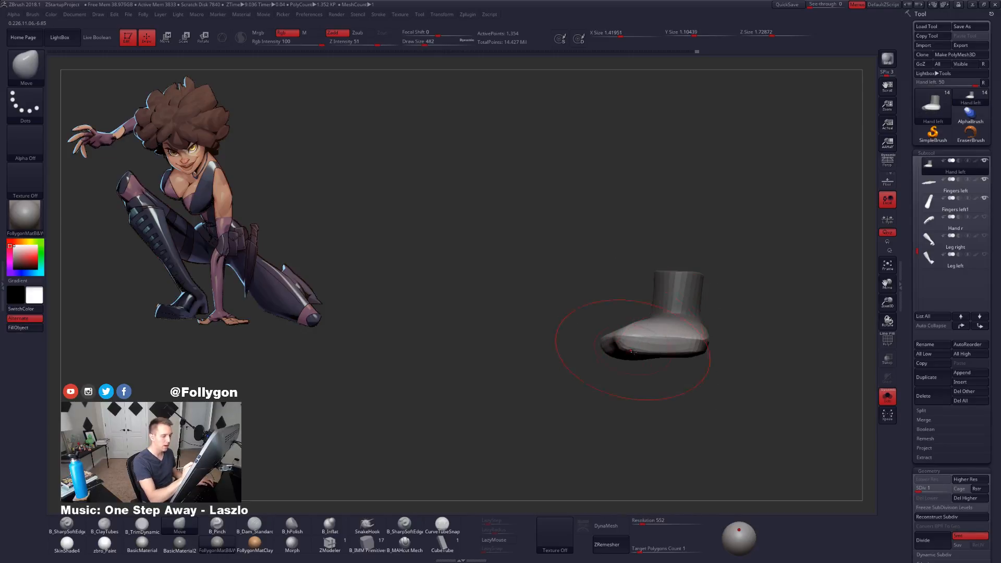
right_drag(632, 348, 658, 354)
key(ctrl)
mouse_move(657, 354)
ctrl+mouse_down()
mouse_move(563, 386)
mouse_move(594, 354)
ctrl+mouse_up()
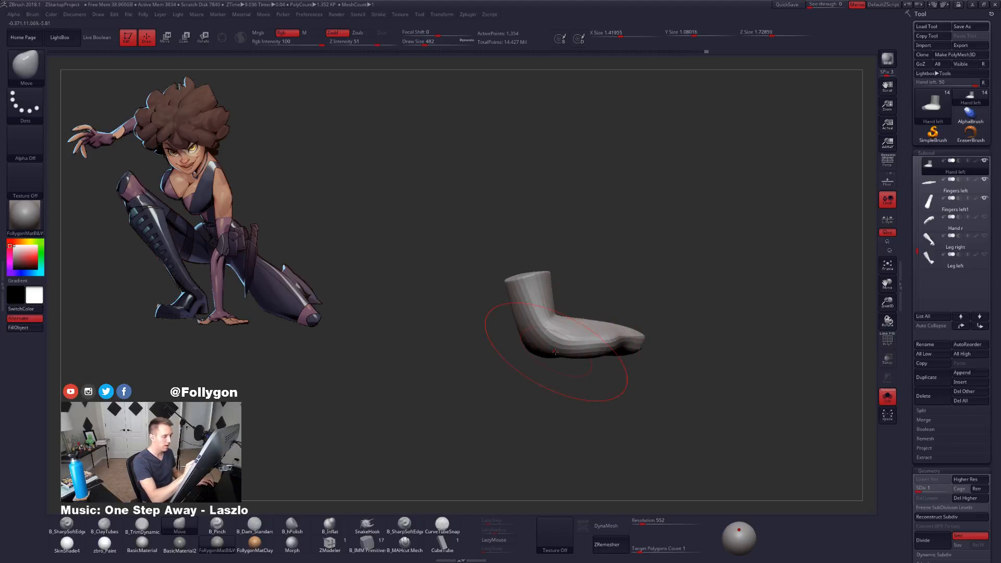
Step: Set the draw size to 430 and refine the heel of the palm, checking it against the fingers and forearm
right_drag(557, 348, 629, 342)
key(alt+shift+s)
key(space)
mouse_move(655, 340)
mouse_down()
mouse_move(630, 341)
mouse_move(649, 341)
mouse_up()
key(space)
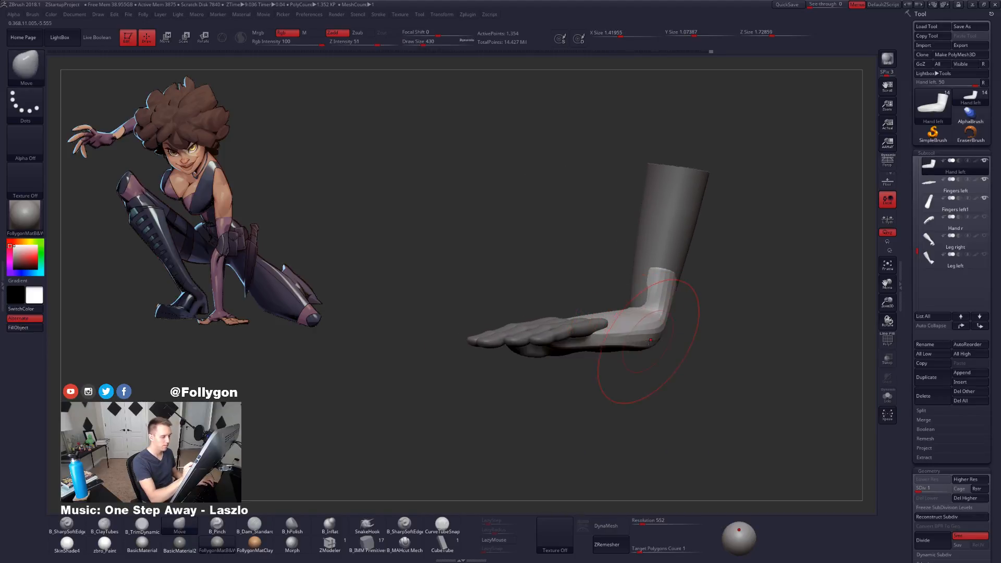
key(alt+shift+s)
right_drag(620, 344, 670, 373)
Step: Duplicate the left hand subtool, briefly show the floor grid to check the hand's position against it, and hide the grid again
click(926, 377)
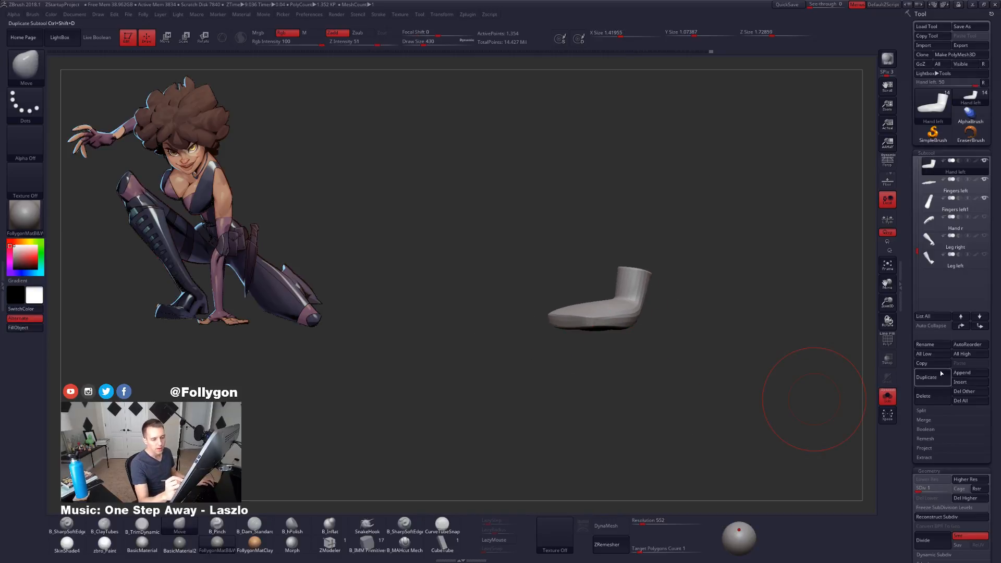
click(928, 471)
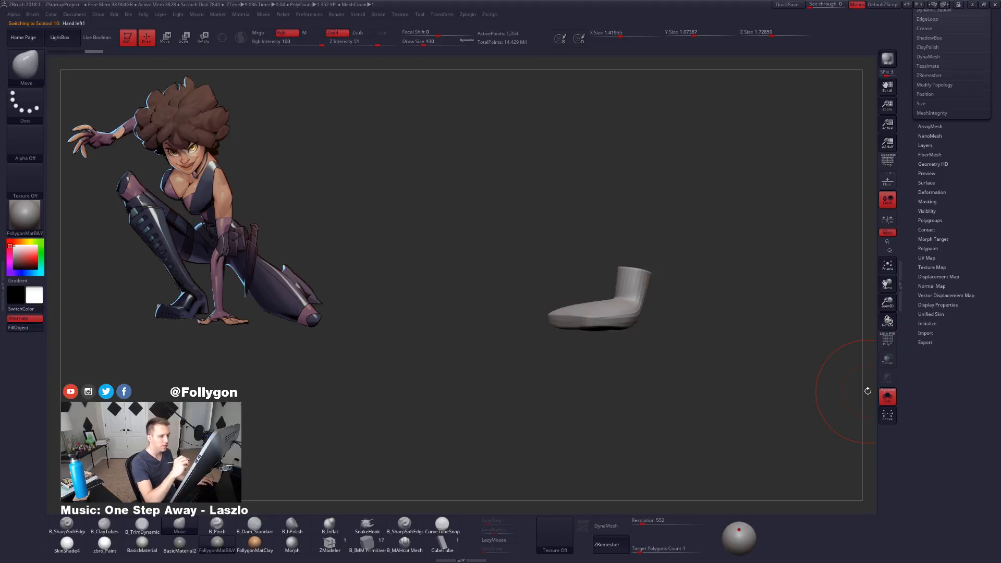
click(889, 181)
drag(857, 192, 750, 372)
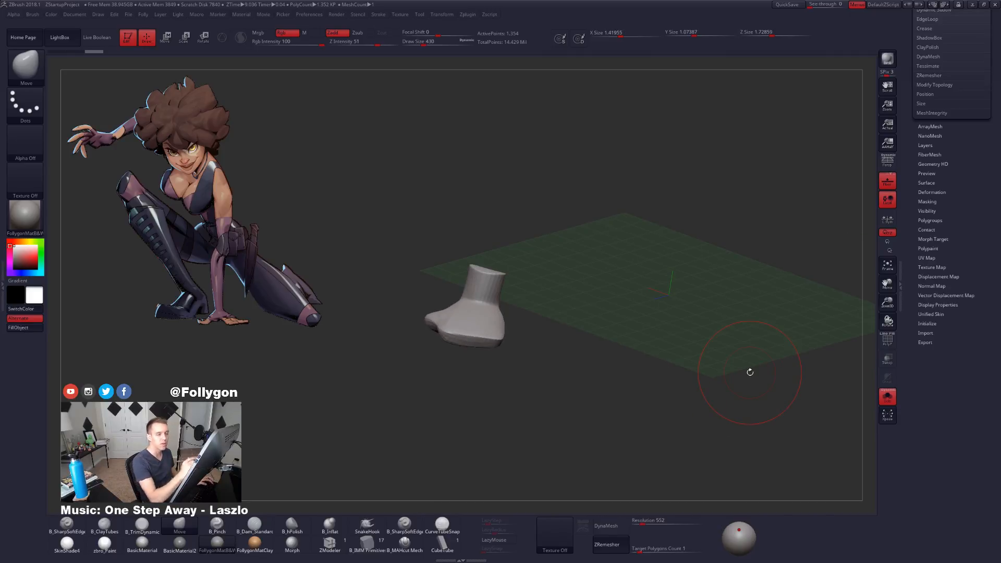
click(887, 181)
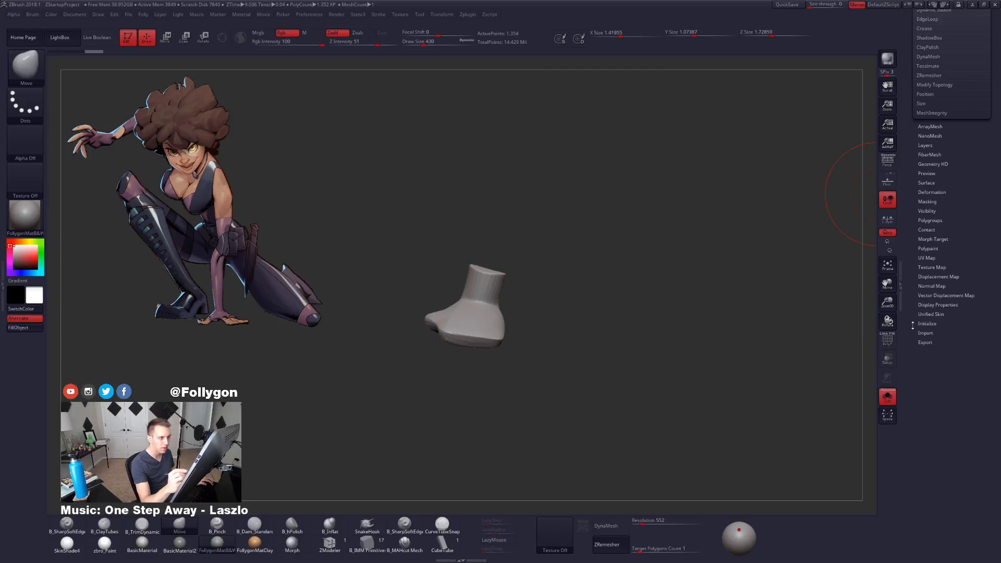
Step: Replace the duplicated hand mesh with a QCube primitive and show the other hand parts around it
click(927, 323)
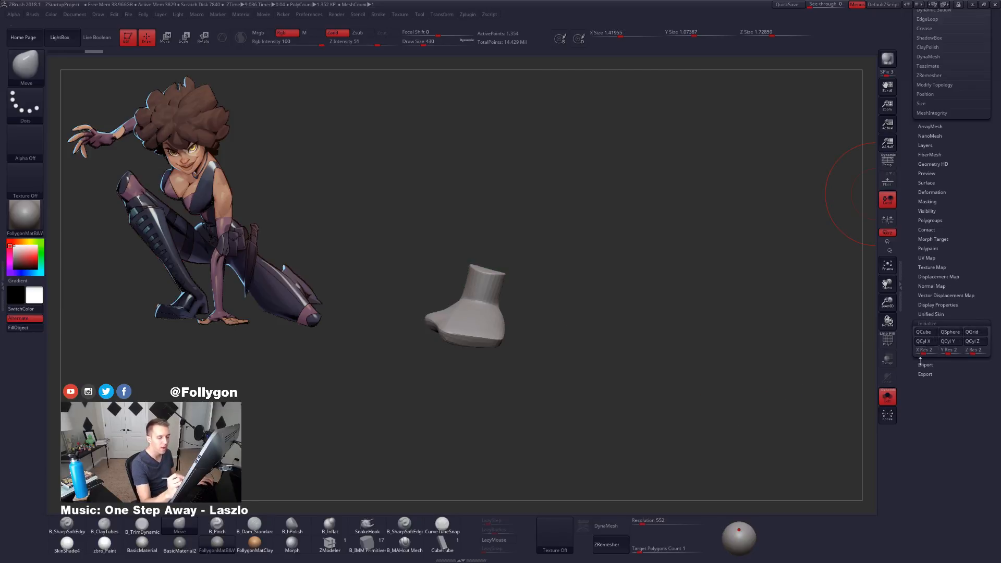
click(923, 332)
click(928, 323)
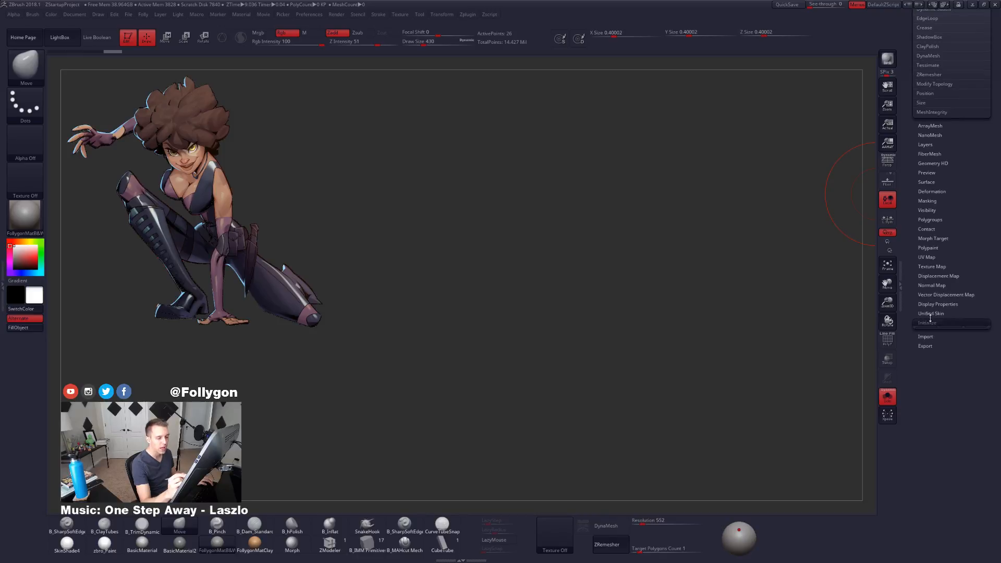
scroll(929, 318, up, 15)
key(alt+s)
Step: Move the cube beneath the left hand and scale it up evenly to about 2.5 units per side
shift+drag(697, 393, 651, 338)
alt+drag(611, 305, 697, 328)
key(w)
drag(572, 121, 572, 182)
mouse_move(592, 386)
shift+mouse_down()
mouse_move(552, 404)
mouse_move(679, 366)
shift+mouse_up()
mouse_move(703, 333)
shift+mouse_down()
mouse_move(703, 366)
mouse_move(562, 350)
mouse_move(565, 416)
shift+mouse_up()
alt+drag(559, 360, 817, 344)
key(e)
shift+drag(619, 307, 660, 306)
mouse_move(660, 307)
mouse_down()
mouse_move(876, 317)
mouse_move(727, 310)
mouse_move(840, 315)
mouse_up()
Step: Reshape the cube into a thin floor slab about 4.4 × 0.14 × 3.7 units and raise it against the palm's underside
key(w)
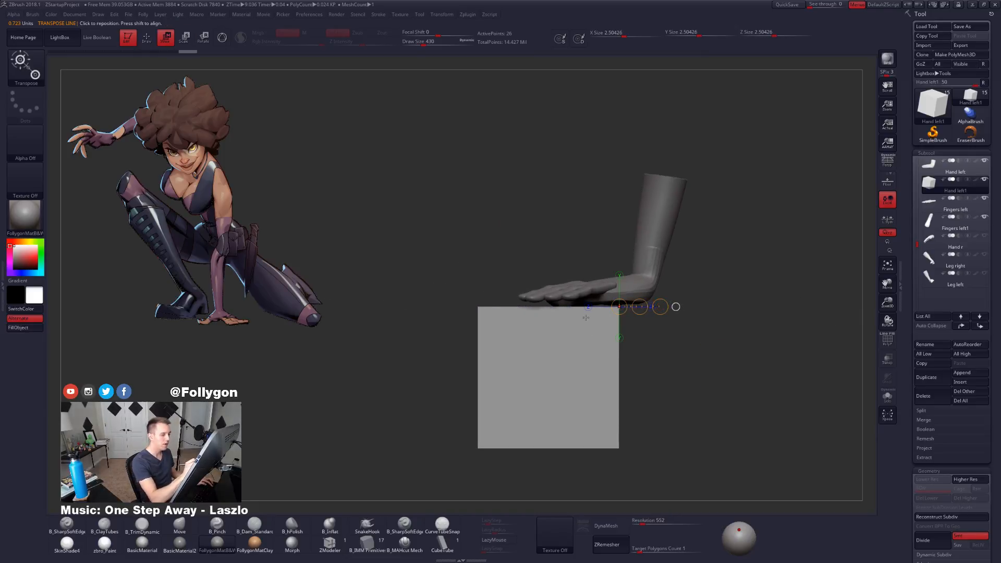
mouse_move(619, 307)
shift+mouse_down()
mouse_move(619, 442)
mouse_move(600, 344)
mouse_move(553, 318)
mouse_move(482, 311)
mouse_move(661, 311)
shift+mouse_up()
drag(721, 319, 691, 354)
mouse_move(489, 312)
mouse_down()
mouse_move(686, 312)
mouse_move(827, 337)
mouse_up()
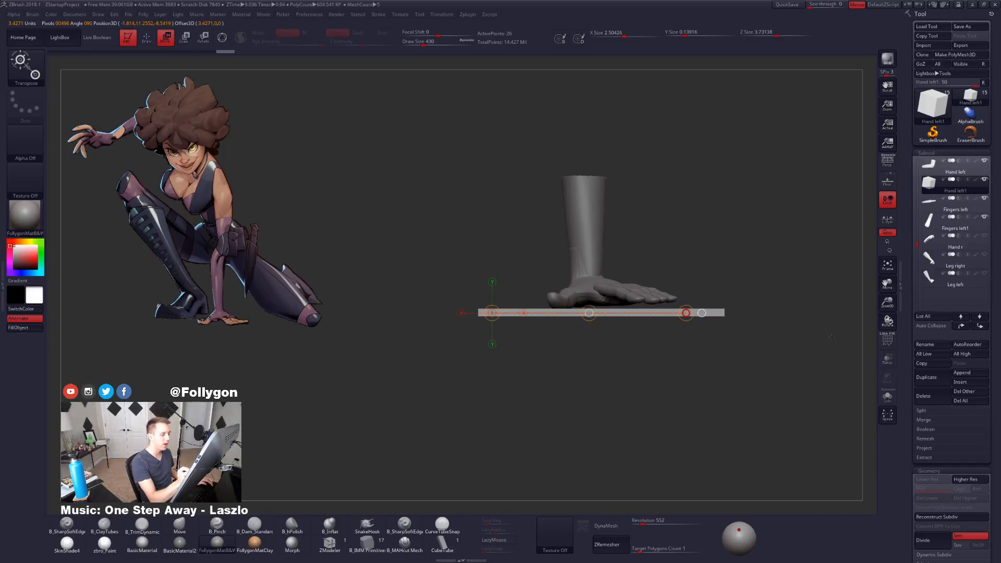
drag(627, 316, 627, 398)
drag(627, 350, 627, 348)
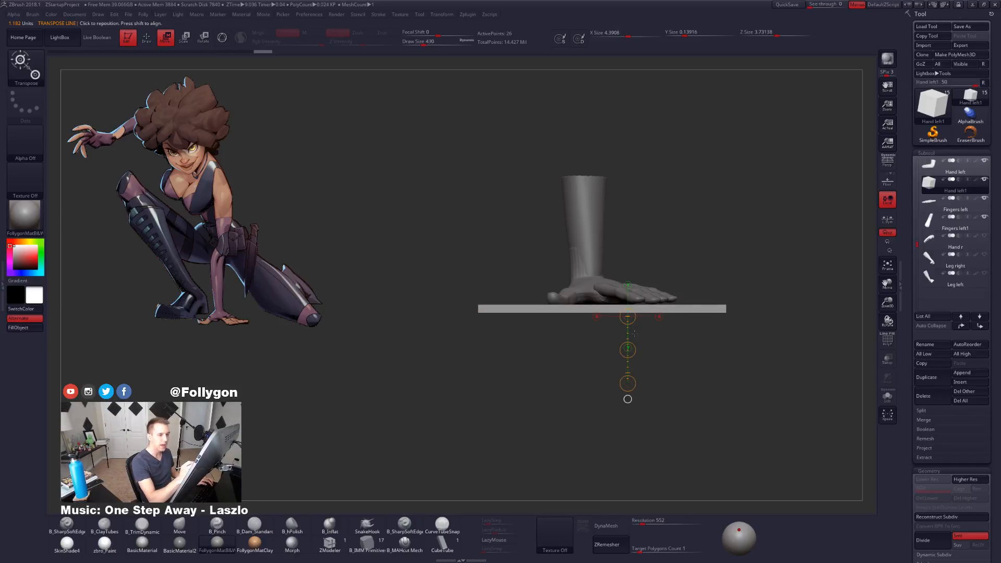
Step: Select the left fingers subtool and shift the fingers down onto the floor slab
drag(865, 247, 597, 392)
alt+click(587, 342)
mouse_move(524, 383)
mouse_down()
mouse_move(601, 354)
mouse_move(586, 332)
mouse_move(590, 405)
mouse_up()
drag(590, 370, 592, 380)
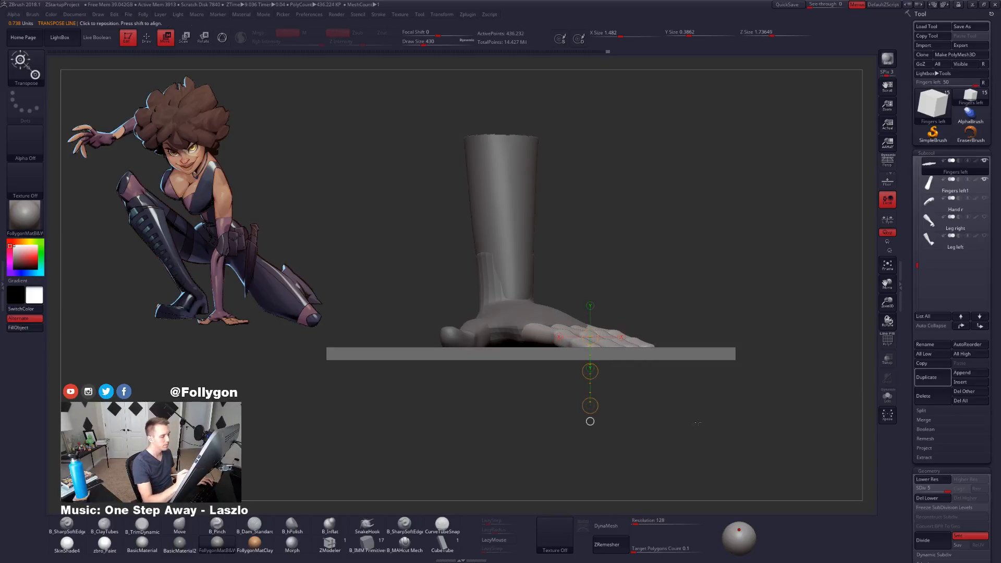
key(q)
mouse_move(663, 448)
alt+mouse_down()
mouse_move(708, 409)
mouse_move(671, 441)
mouse_move(750, 424)
mouse_move(616, 408)
alt+mouse_up()
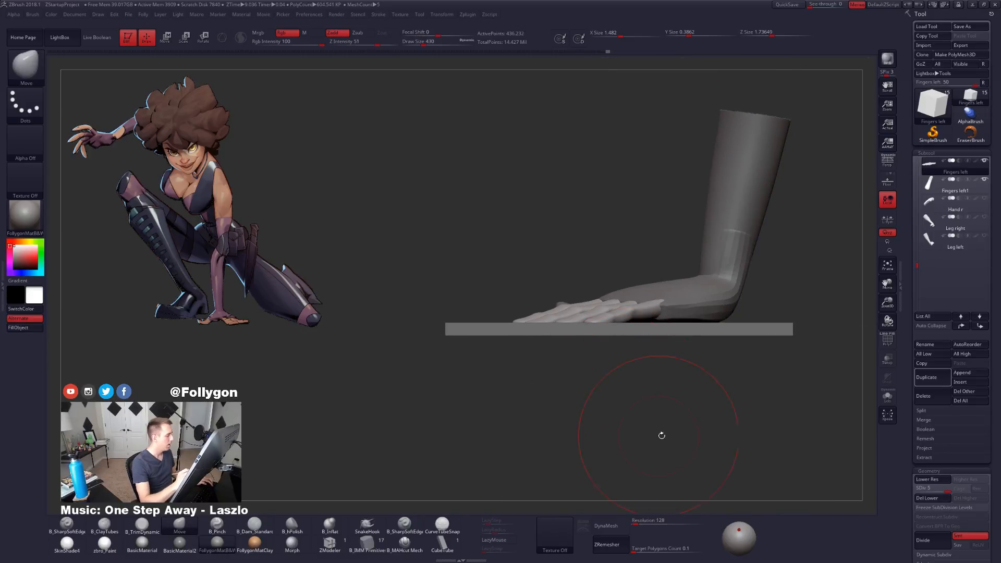
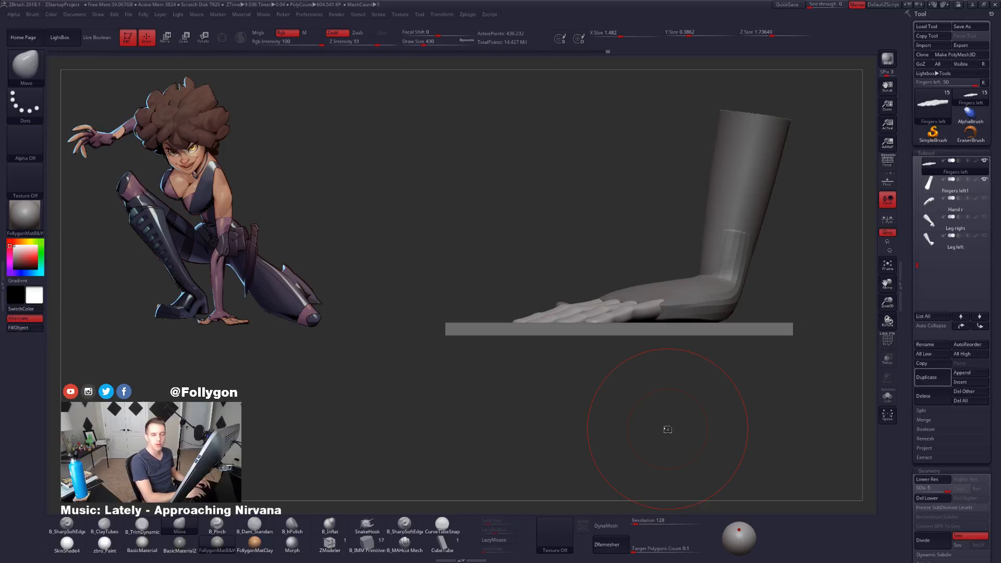
Step: Select the Polish brush with a draw size of 61 and inspect the isolated left fingers, then show the hand and slab again
key(b)
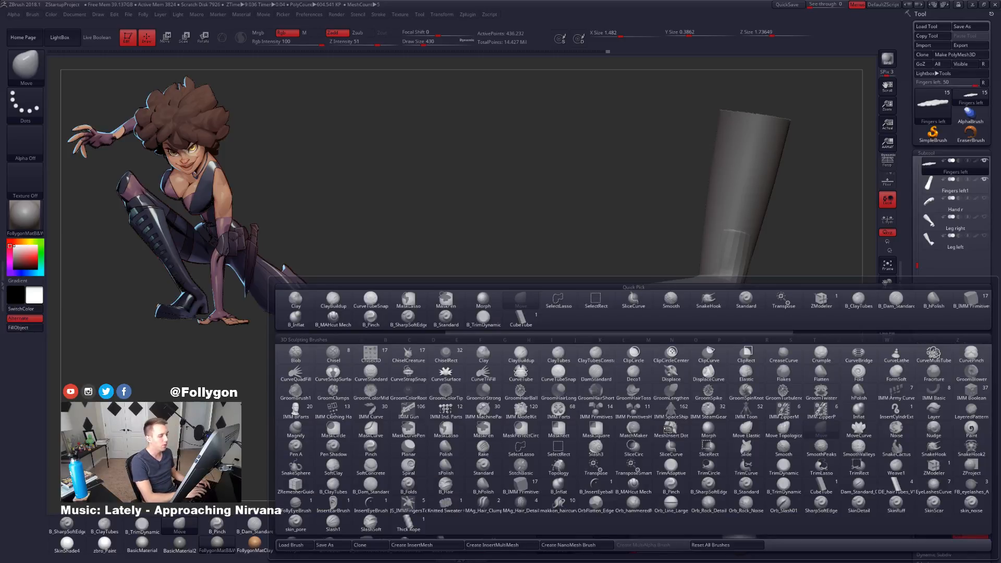
key(p)
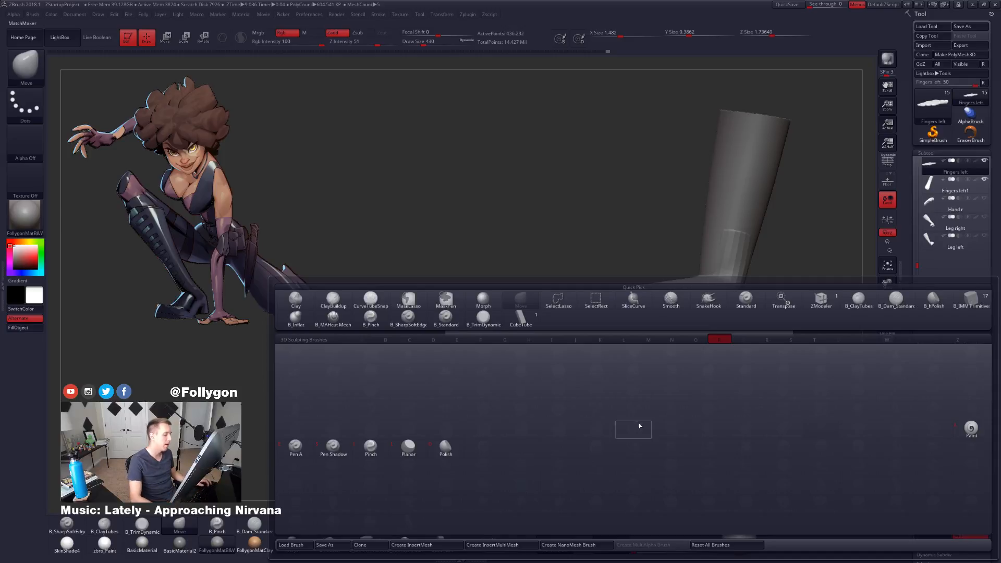
click(445, 447)
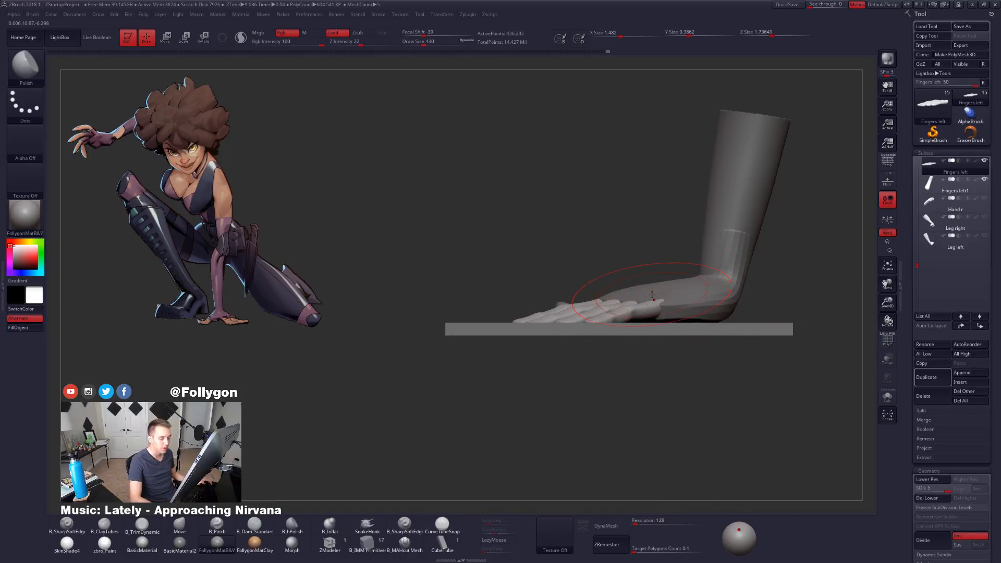
key(space)
drag(651, 295, 637, 295)
key(alt+s)
ctrl+right_drag(615, 300, 652, 358)
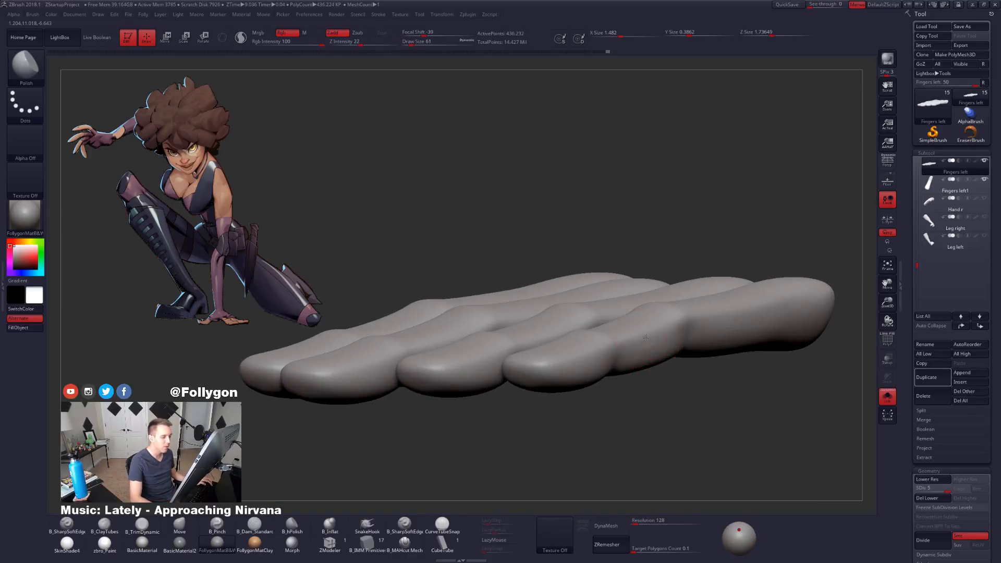
mouse_move(657, 339)
shift+mouse_down()
mouse_move(638, 355)
mouse_move(663, 333)
shift+mouse_up()
ctrl+right_drag(662, 334, 621, 291)
key(alt+s)
alt+right_drag(631, 335, 714, 294)
key(alt+s)
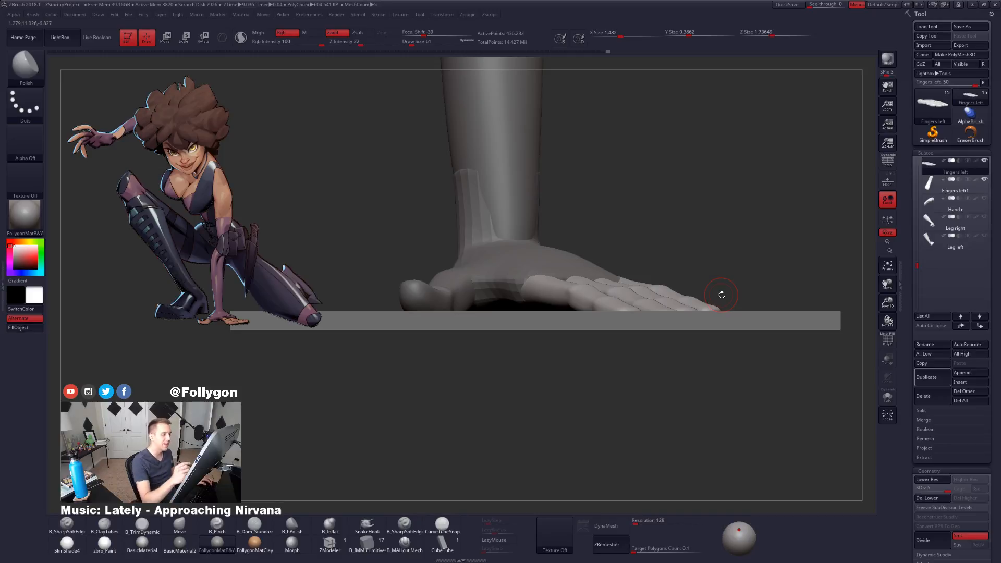
Step: Raise the left fingers slightly so their undersides sit on top of the slab instead of sinking into it
ctrl+right_drag(650, 303, 649, 342)
right_drag(740, 336, 643, 357)
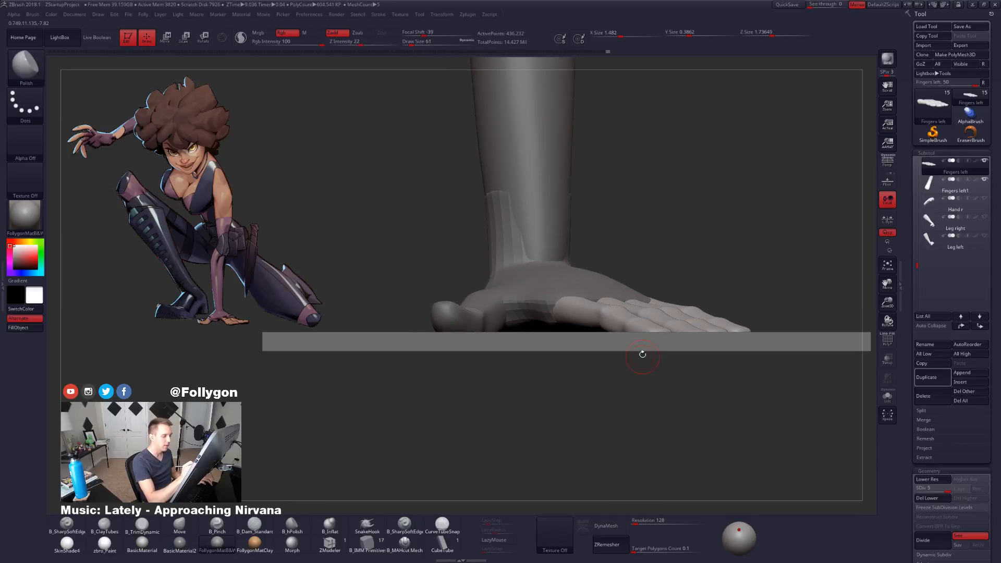
key(w)
drag(648, 332, 648, 405)
drag(648, 368, 649, 359)
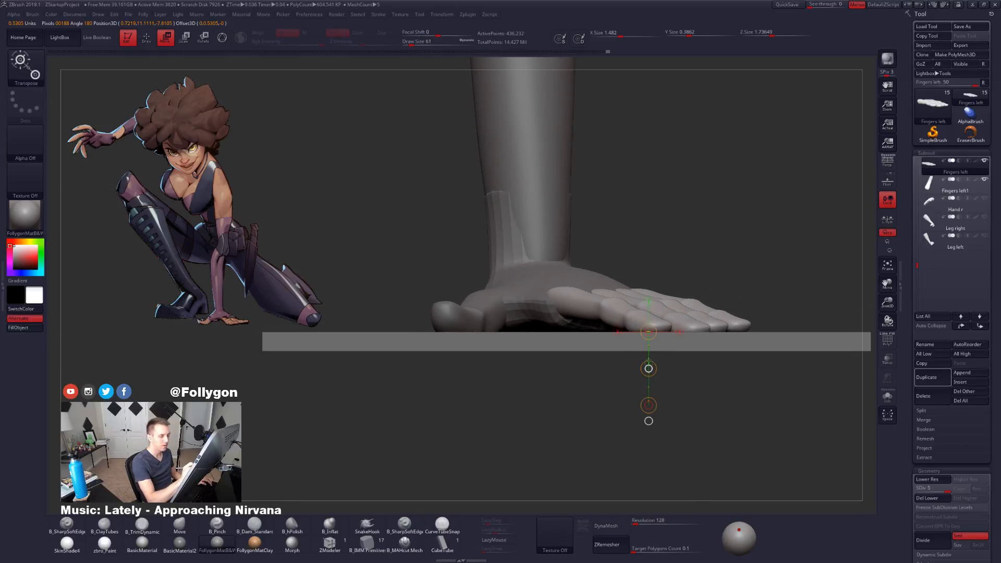
Step: Isolate the left fingers, examine their undersides, and drop them to subdivision level 1 with the polyframe displayed
right_drag(677, 386, 753, 416)
key(alt+s)
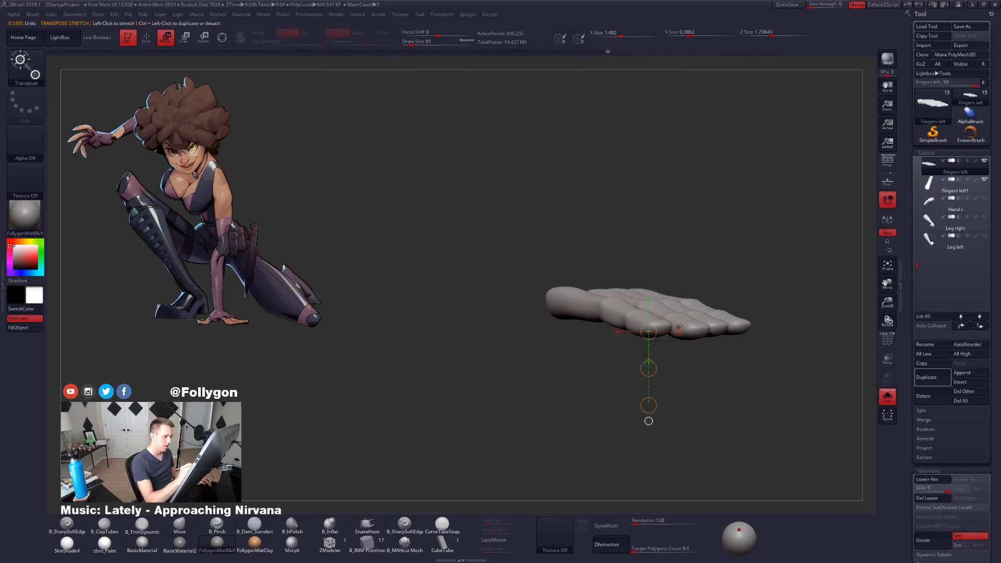
key(q)
right_drag(683, 359, 649, 465)
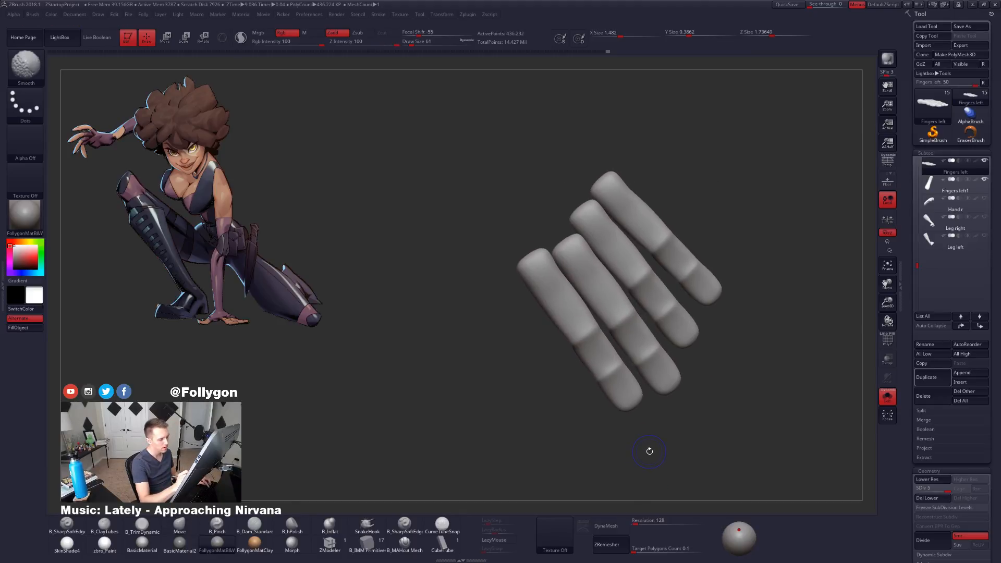
mouse_move(549, 364)
ctrl+mouse_down()
mouse_move(639, 293)
mouse_move(676, 192)
mouse_move(446, 300)
mouse_move(459, 328)
ctrl+mouse_up()
mouse_move(704, 414)
ctrl+mouse_down()
mouse_move(693, 472)
mouse_move(703, 439)
mouse_move(692, 436)
ctrl+mouse_up()
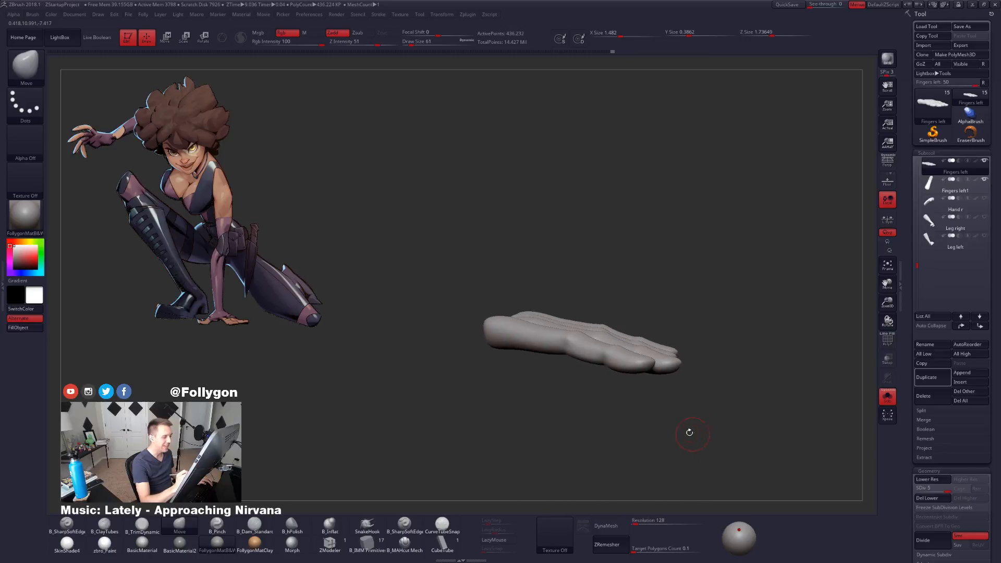
key(shift+f)
key(shift+d)
key(shift+d)
key(shift+d)
key(shift+d)
drag(600, 388, 592, 418)
Step: Isolate the index finger, mask its base segment, restore the other fingers, and invert the mask to leave only that segment editable
ctrl+shift+click(595, 346)
alt+drag(592, 359, 590, 393)
right_drag(563, 312, 560, 321)
mouse_move(581, 286)
ctrl+mouse_down()
mouse_move(539, 354)
mouse_move(411, 150)
mouse_move(601, 299)
ctrl+mouse_up()
right_drag(600, 299, 625, 304)
ctrl+shift+click(646, 304)
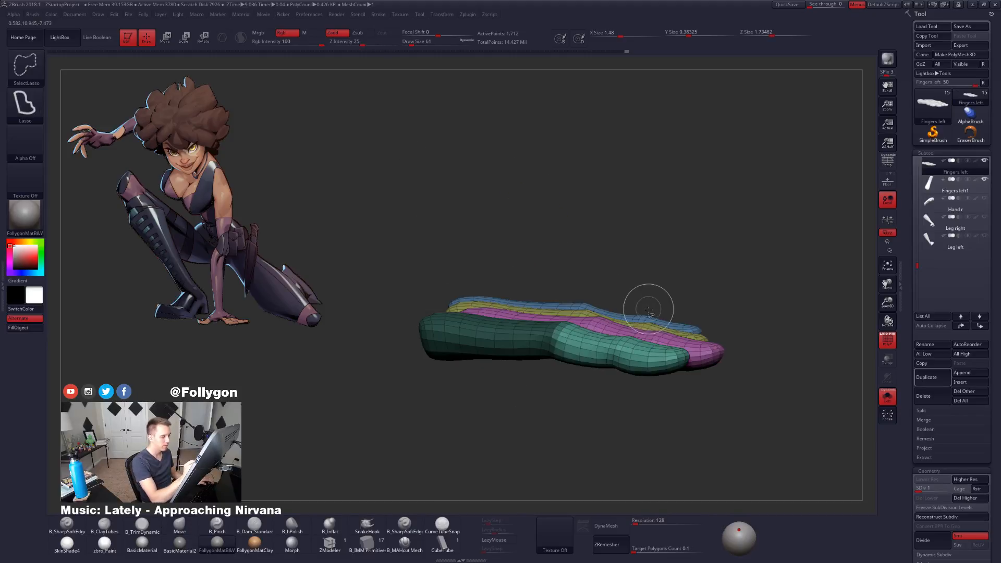
ctrl+click(684, 297)
key(shift+f)
Step: Rotate the index finger's base segment about its knuckle to angle the finger relative to the slab, and clear the mask
mouse_move(617, 357)
right_down()
mouse_move(599, 350)
mouse_move(635, 316)
mouse_move(605, 326)
right_up()
key(r)
mouse_move(586, 314)
mouse_down()
mouse_move(759, 333)
mouse_move(752, 354)
mouse_up()
key(alt+s)
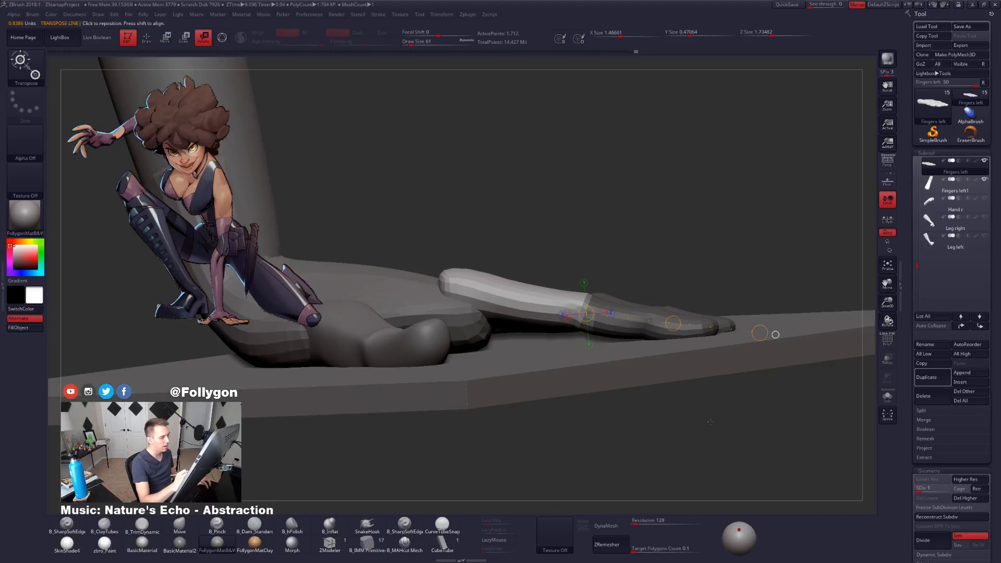
key(alt+s)
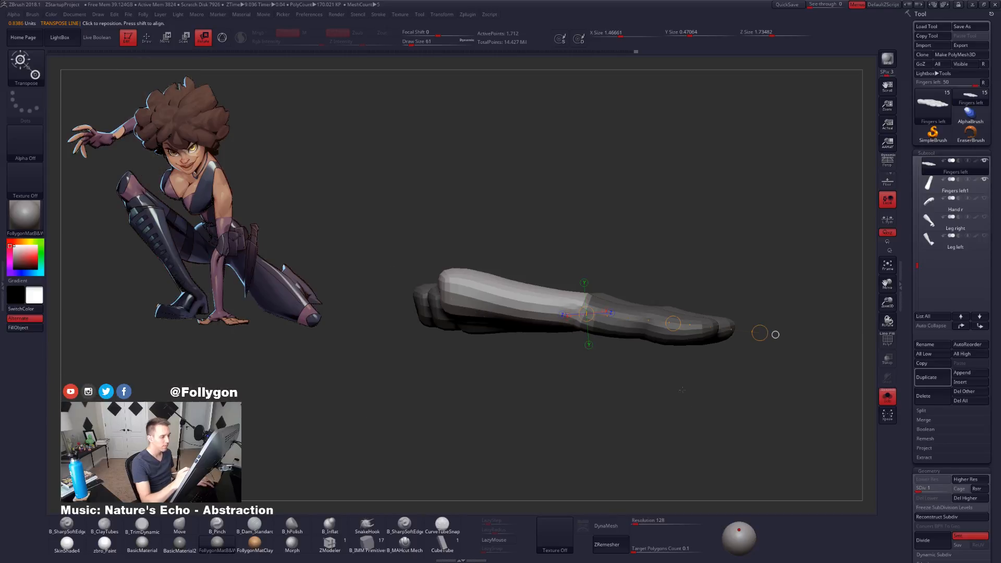
key(q)
key(ctrl+shift+a)
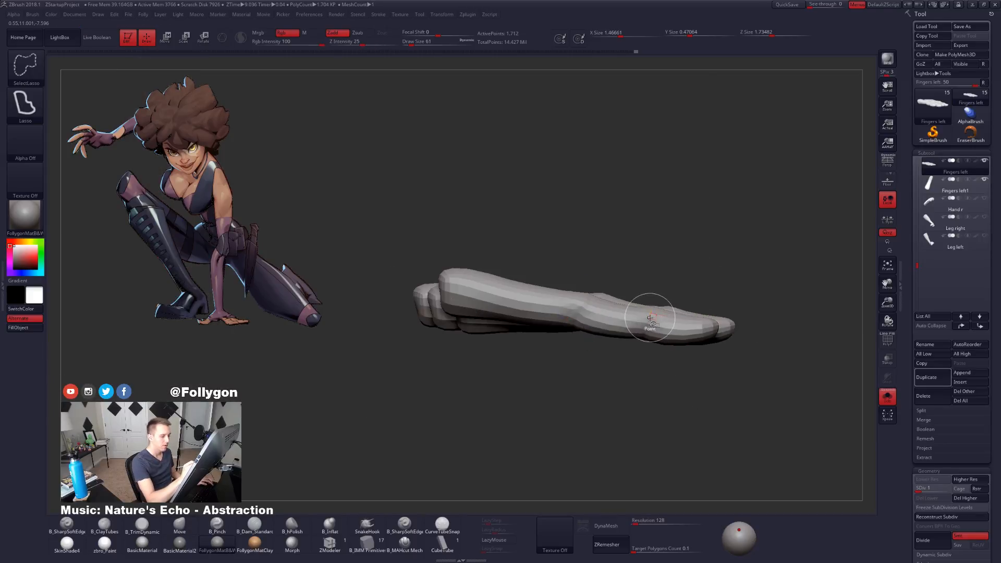
Step: Isolate the index finger, mask it at the last joint, and rotate it there so the fingertip bends toward the floor
ctrl+shift+click(655, 320)
key(shift+f)
mouse_move(650, 294)
alt+mouse_down()
mouse_move(657, 321)
mouse_move(638, 366)
mouse_move(710, 421)
mouse_move(801, 295)
alt+mouse_up()
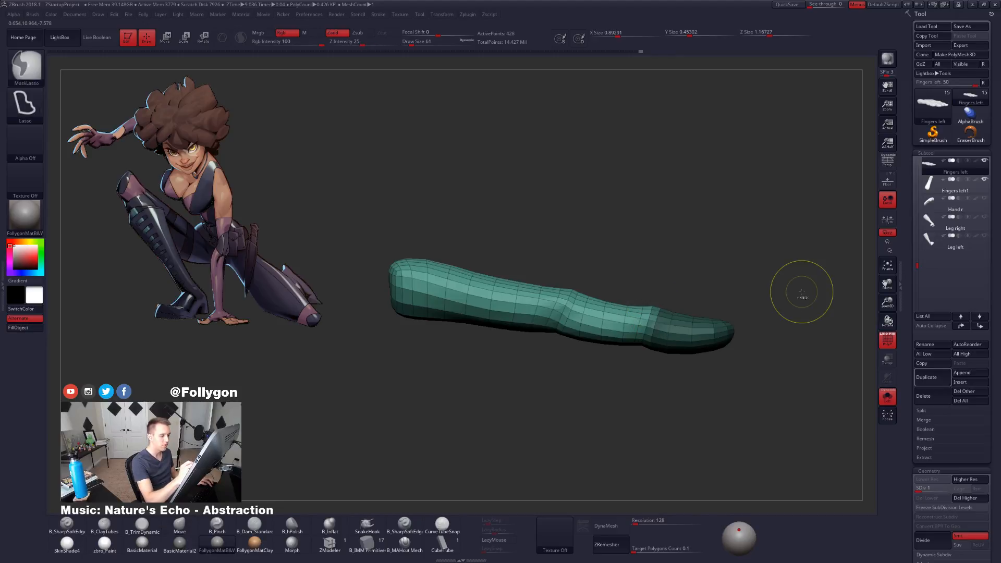
ctrl+click(653, 357)
key(r)
drag(731, 355, 750, 365)
key(q)
mouse_move(675, 390)
alt+mouse_down()
mouse_move(659, 375)
mouse_move(686, 389)
mouse_move(677, 377)
mouse_move(654, 375)
alt+mouse_up()
Step: Set the draw size to 170, show the hand and slab, and adjust the index finger's contact with the floor using the Move brush
key(space)
key(alt+s)
key(d)
key(shift+d)
mouse_move(678, 282)
mouse_down()
mouse_move(602, 356)
mouse_move(633, 331)
mouse_up()
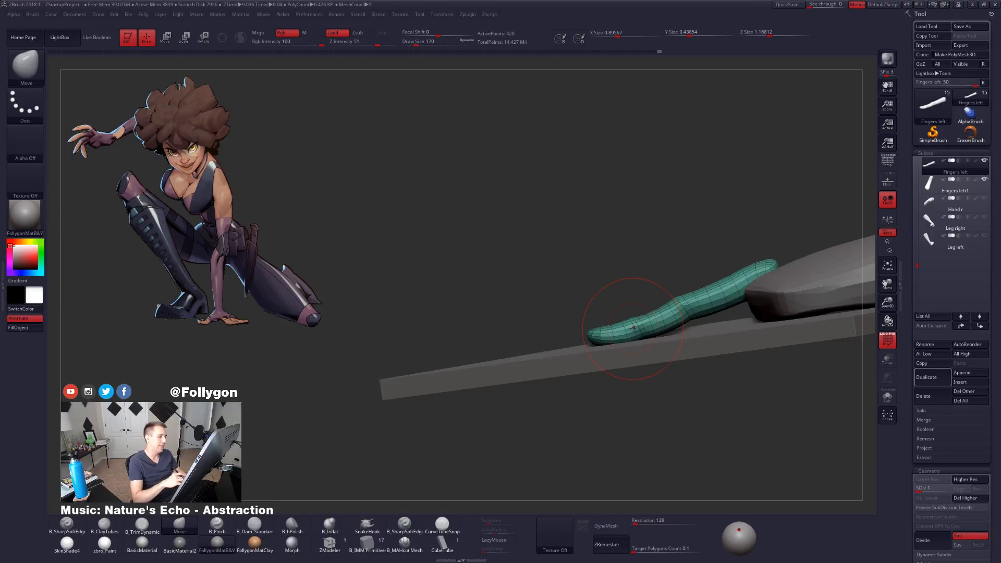
right_drag(633, 327, 649, 355)
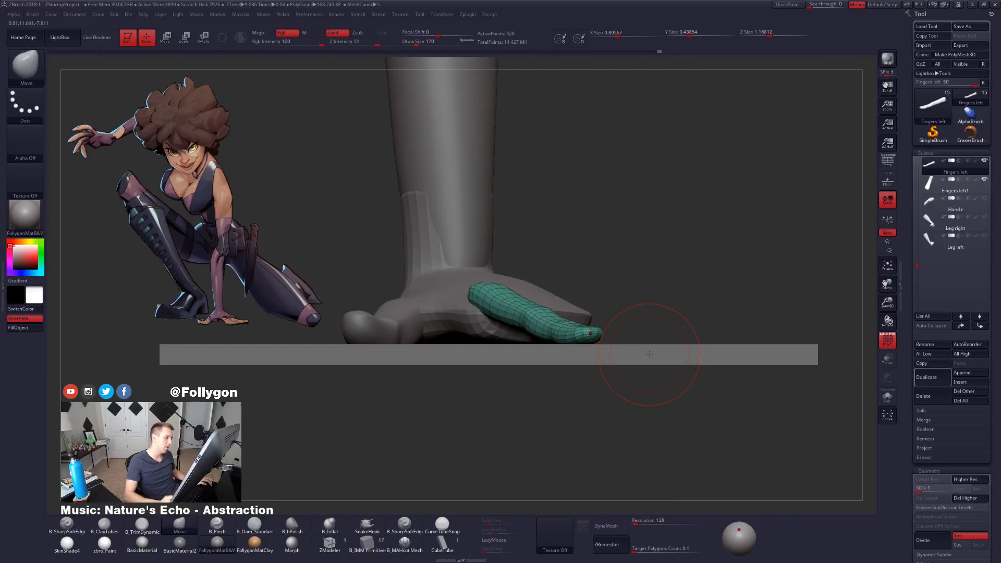
alt+right_drag(590, 330, 670, 324)
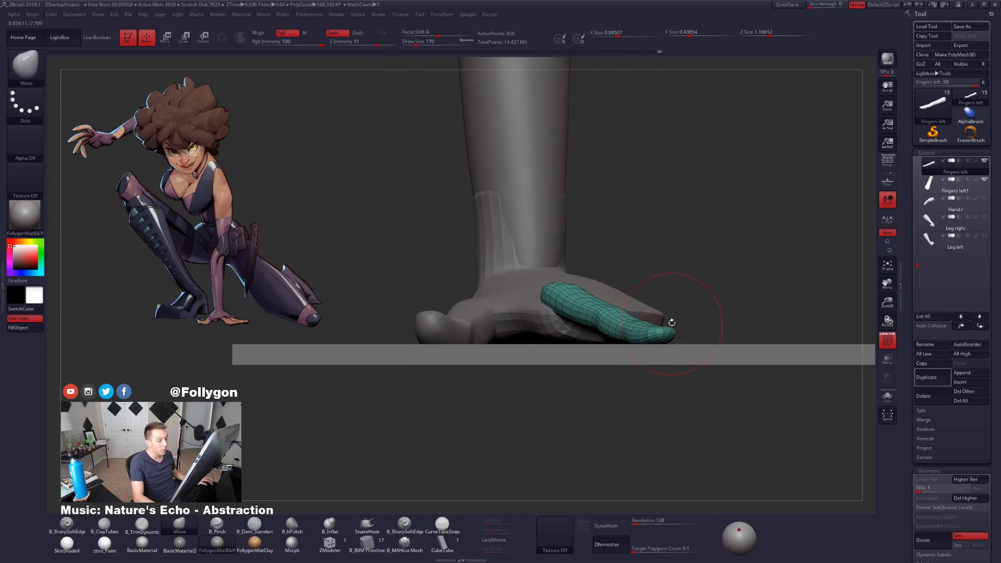
Step: Select the left hand subtool, move the palm up off the slab with Transpose Move, and hide the polyframe
alt+click(639, 312)
ctrl+right_drag(639, 312, 625, 329)
key(shift)
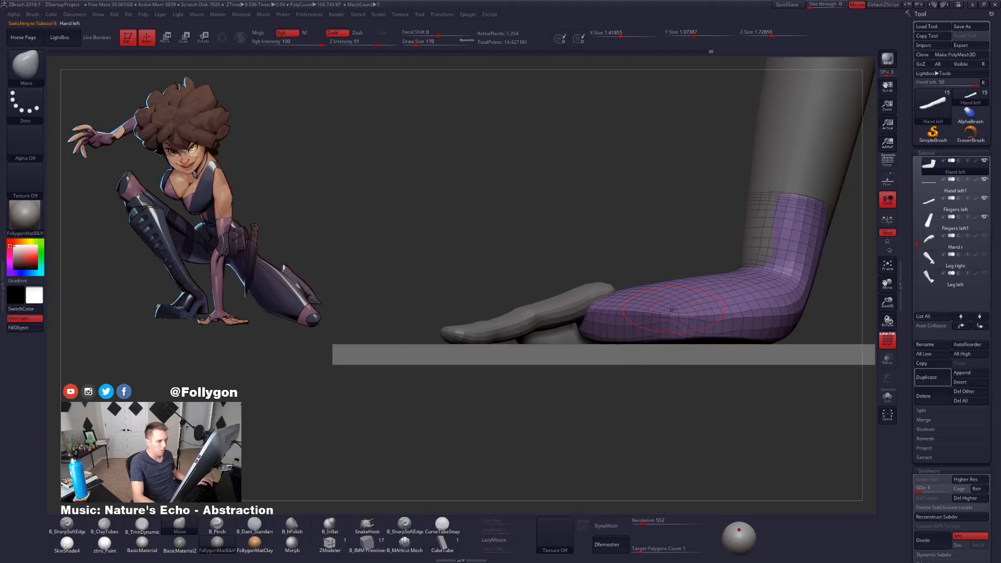
right_drag(673, 310, 700, 309)
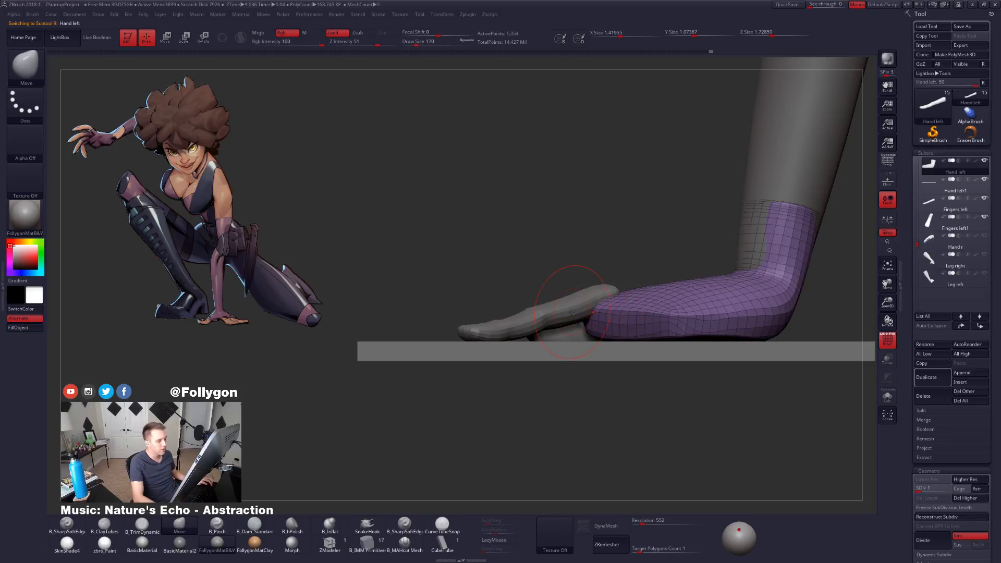
right_drag(651, 314, 652, 443)
key(alt+s)
key(w)
click(736, 265)
right_drag(745, 378, 699, 321)
key(alt+s)
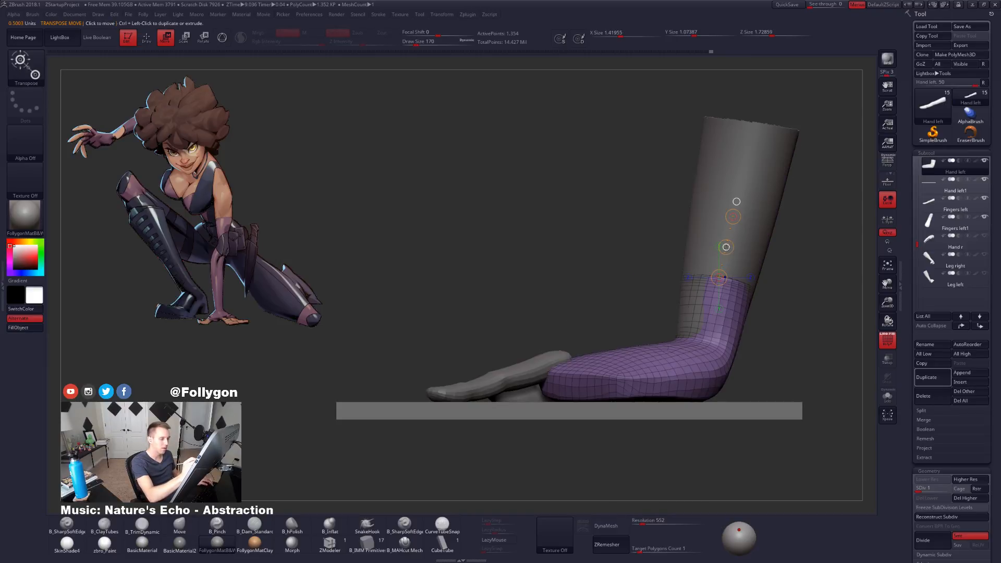
drag(732, 240, 735, 228)
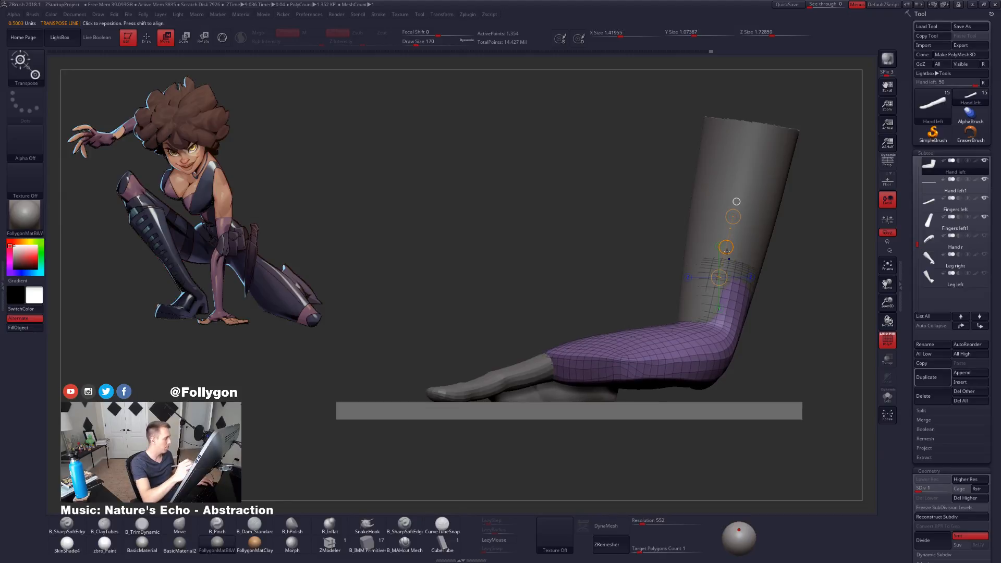
right_drag(724, 424, 706, 444)
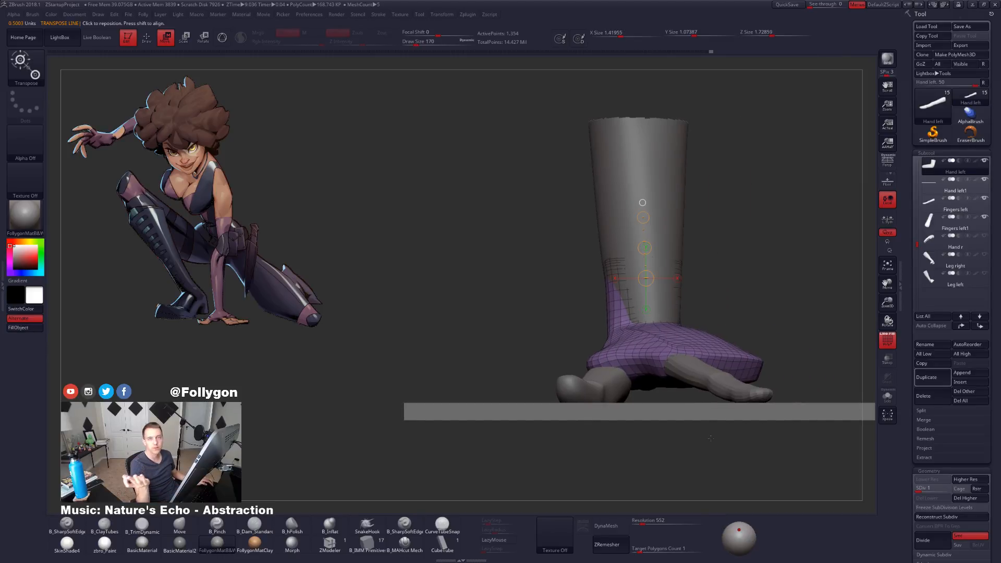
key(shift+f)
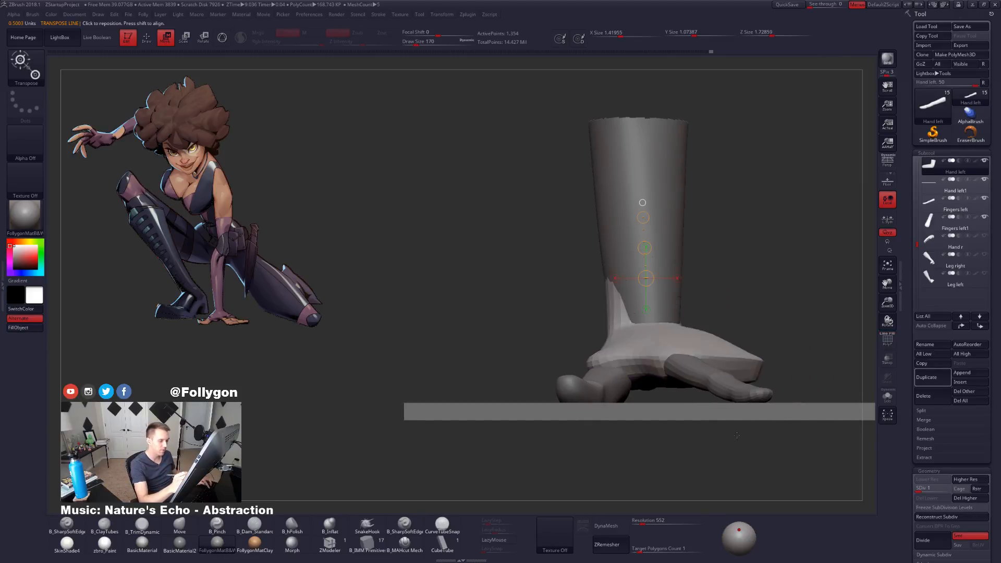
key(q)
Step: Select and isolate the left thumb, rotate it to match the raised palm, and show the other parts again
right_drag(738, 419, 732, 413)
alt+click(732, 413)
key(alt+s)
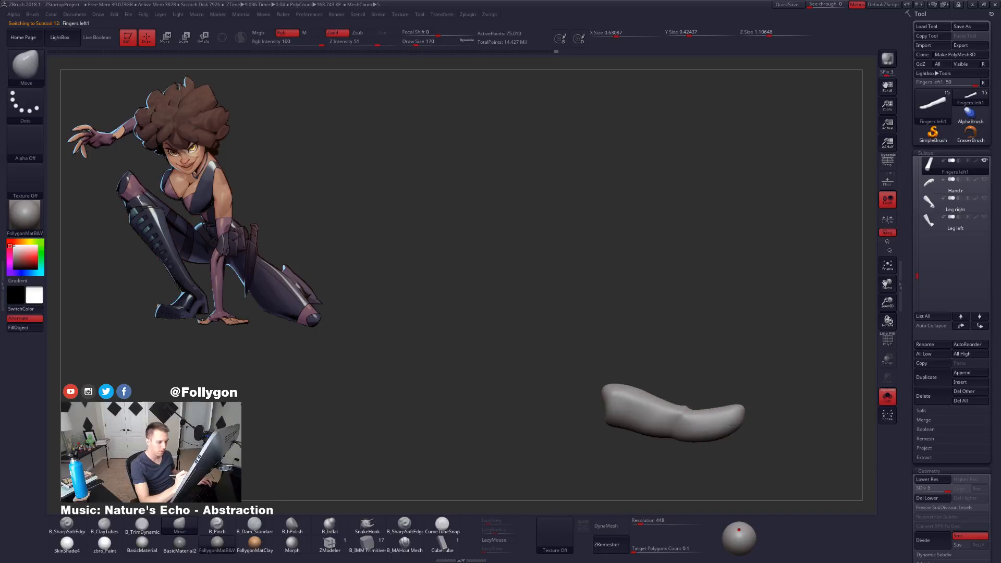
key(r)
mouse_move(704, 415)
mouse_down()
mouse_move(788, 386)
mouse_move(795, 401)
mouse_move(758, 411)
mouse_move(719, 400)
mouse_move(682, 423)
mouse_move(625, 402)
mouse_move(508, 414)
mouse_up()
key(alt+s)
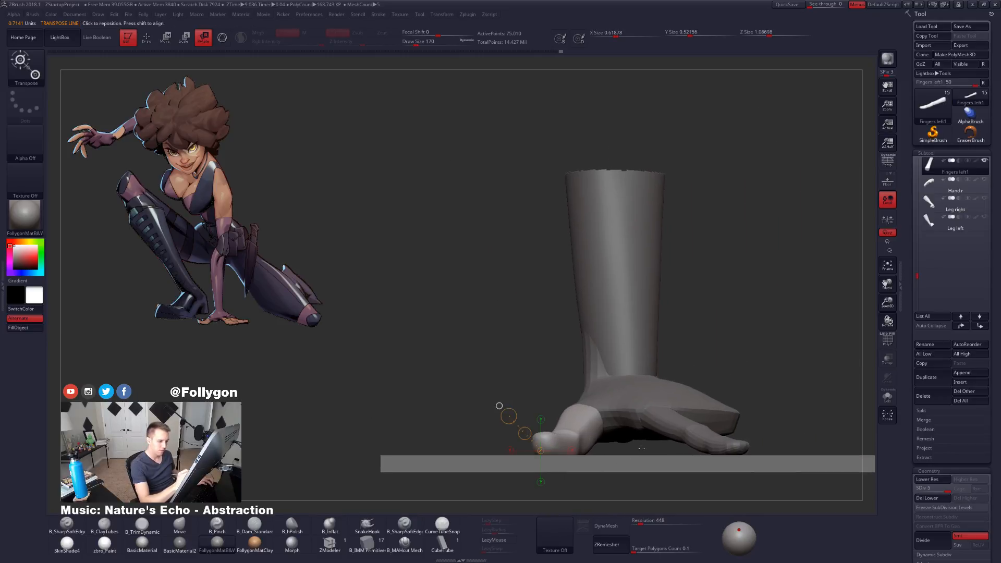
Step: Switch to the Move brush and select the index finger subtool over the floor slab
key(q)
key(b)
key(m)
key(v)
alt+drag(741, 420, 731, 399)
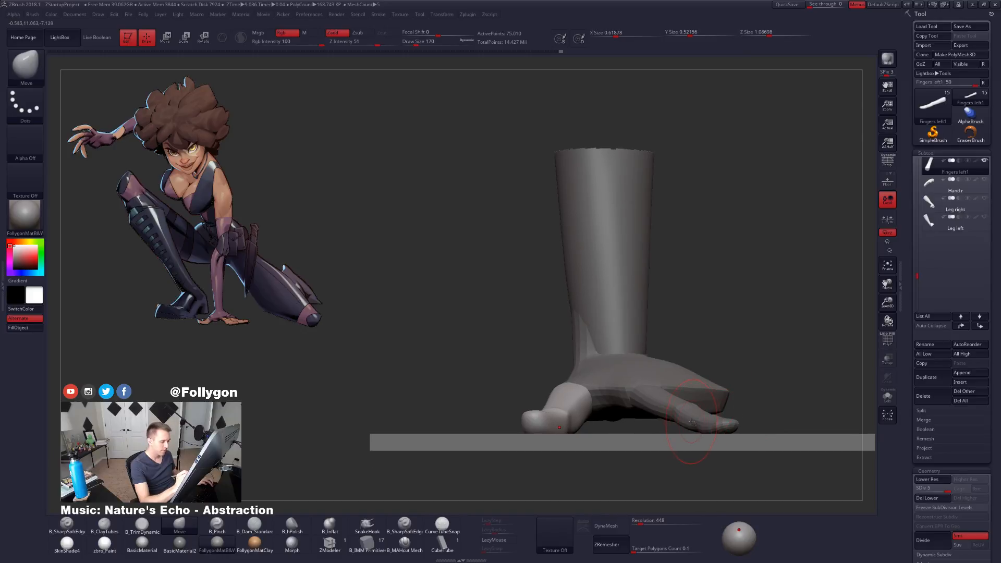
alt+click(690, 421)
drag(782, 323, 735, 411)
key(space)
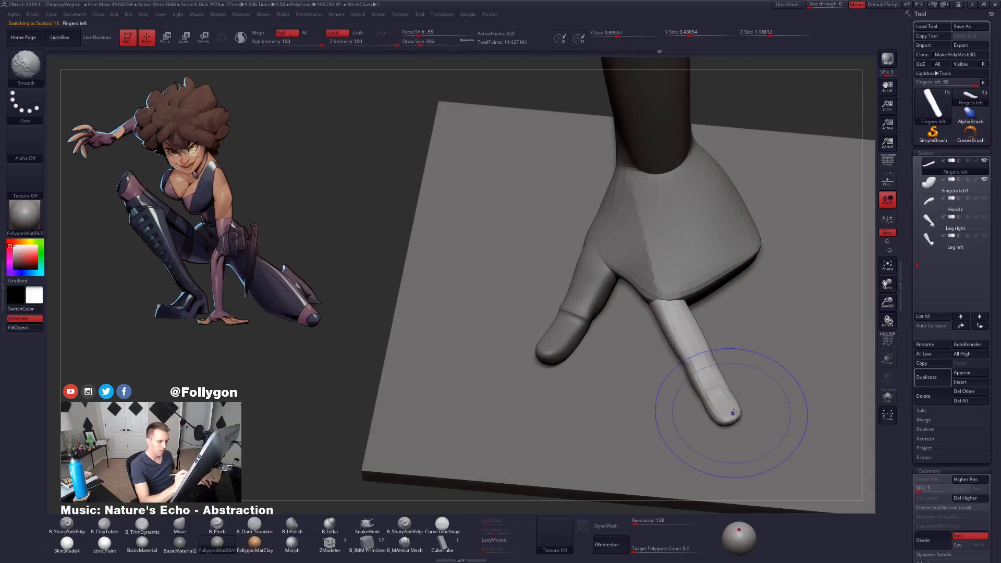
Step: Show the polyframe, raise the finger subtool to subdivision level 5 and isolate only the index finger's polygroup
key(shift+f)
key(d)
key(d)
key(d)
key(d)
key(shift+s)
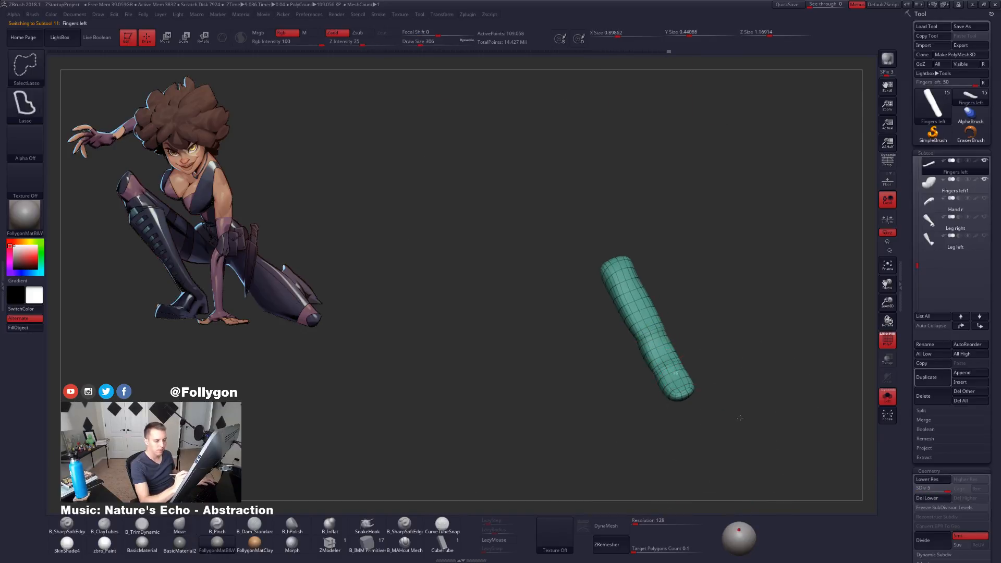
ctrl+shift+click(741, 421)
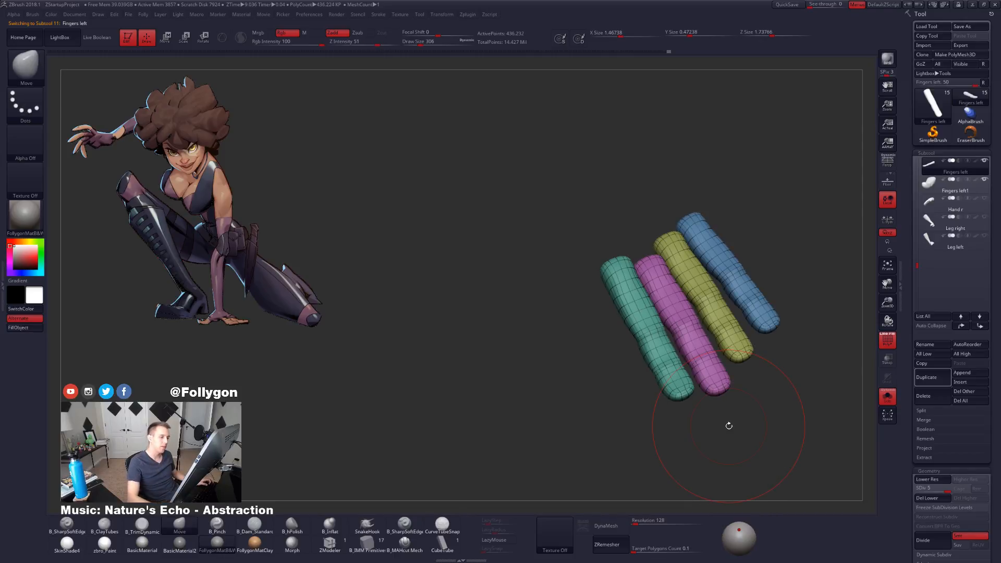
ctrl+shift+click(728, 425)
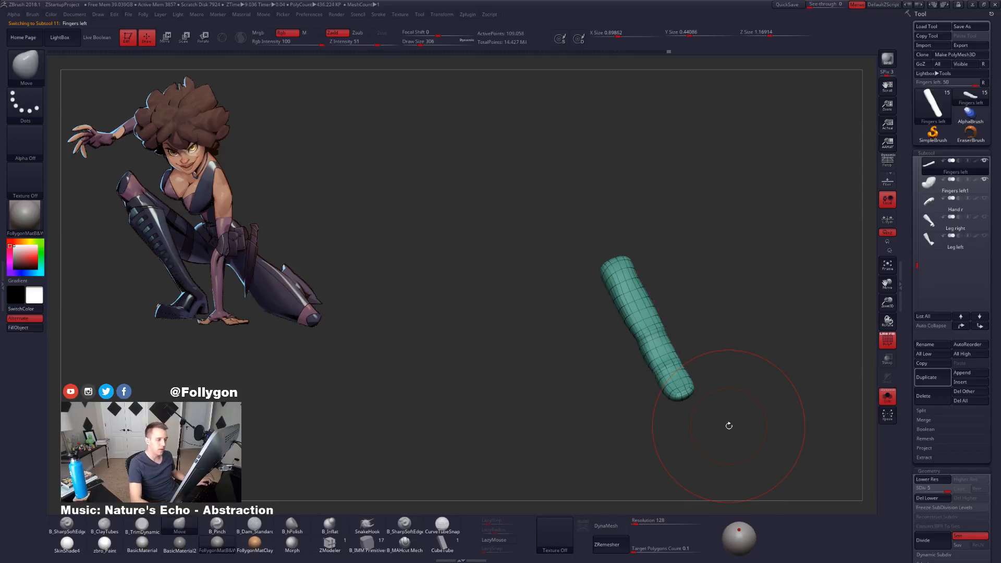
Step: Delete the finger's lower subdivision levels and the three hidden fingers, reconstruct the subdivision levels, and show the whole hand without polyframe
click(935, 498)
key(ctrl+f)
click(774, 326)
key(space)
drag(730, 307, 722, 307)
click(941, 517)
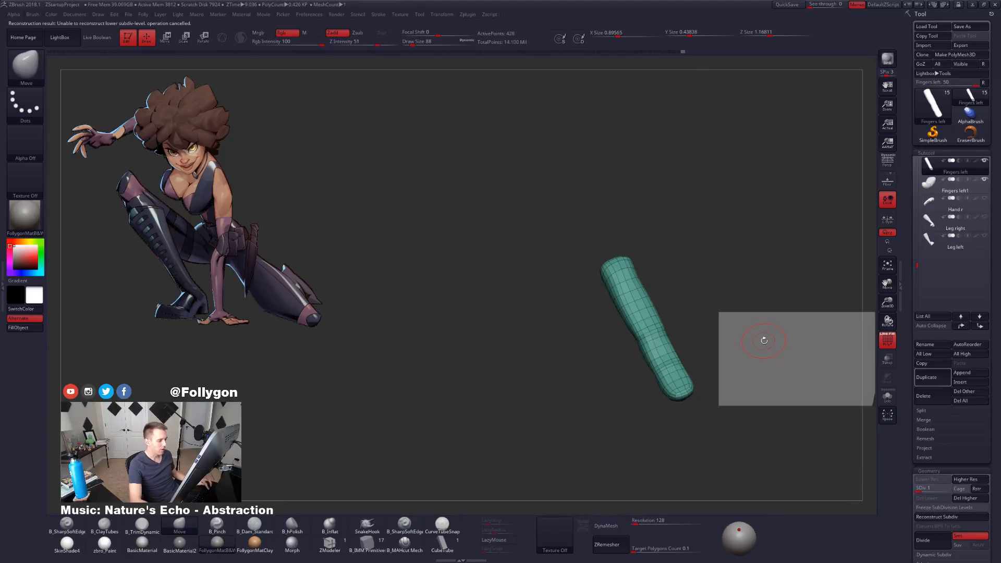
key(alt+s)
key(shift+f)
shift+drag(707, 376, 721, 411)
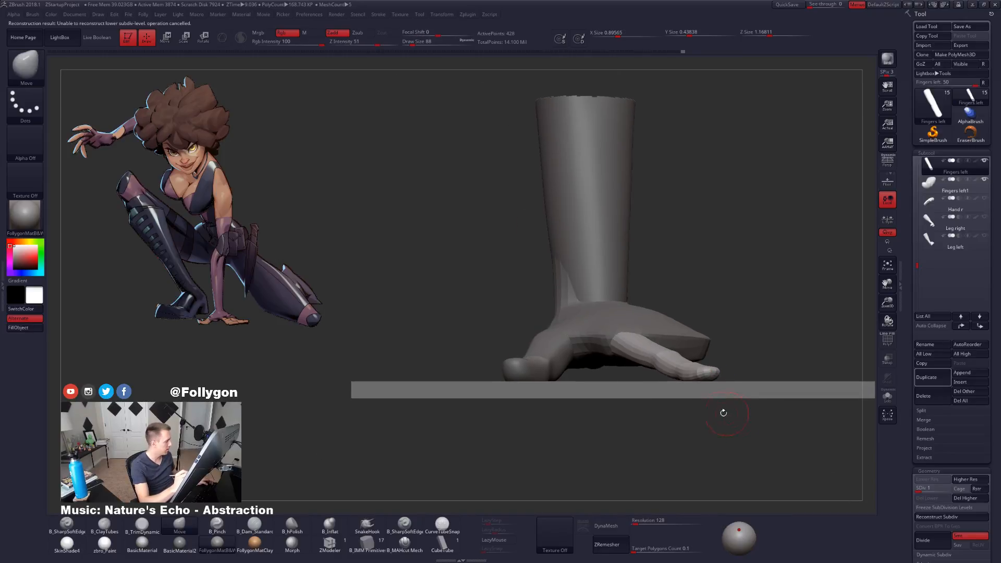
Step: Select the left hand subtool and reshape the palm between the thumb and index finger with the Move brush
alt+click(663, 324)
key(space)
drag(664, 325, 677, 326)
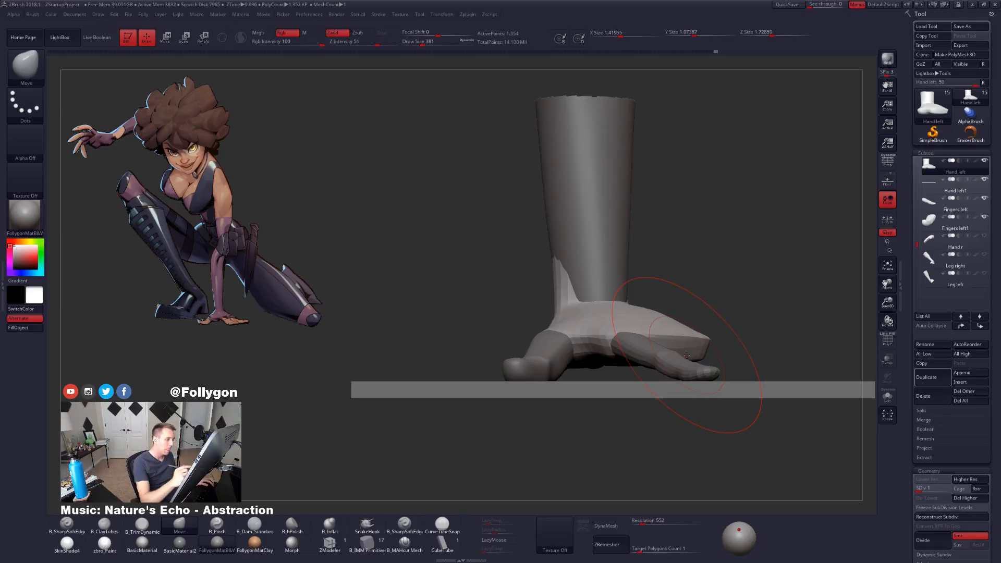
key(space)
drag(618, 341, 623, 341)
mouse_move(604, 344)
right_down()
mouse_move(681, 360)
mouse_move(594, 339)
right_up()
key(space)
drag(618, 331, 627, 354)
key(space)
Step: Adjust the outer side of the palm with the Move brush from other angles
shift+right_drag(699, 351, 661, 350)
right_drag(745, 351, 709, 349)
drag(709, 349, 710, 356)
mouse_move(711, 356)
right_down()
mouse_move(746, 373)
mouse_move(708, 375)
mouse_move(720, 376)
right_up()
key(space)
drag(737, 374, 701, 374)
shift+right_drag(700, 374, 755, 410)
Step: Isolate the hand subtool and refine the lower edge of the palm using a smaller Move brush
key(alt+s)
key(space)
drag(659, 392, 646, 390)
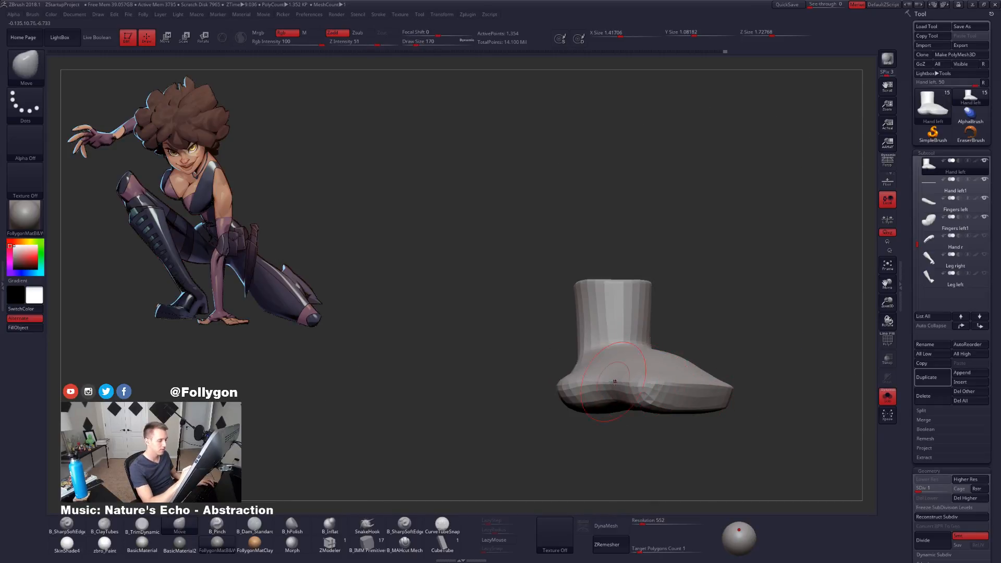
right_drag(658, 390, 680, 395)
key(space)
drag(684, 391, 680, 390)
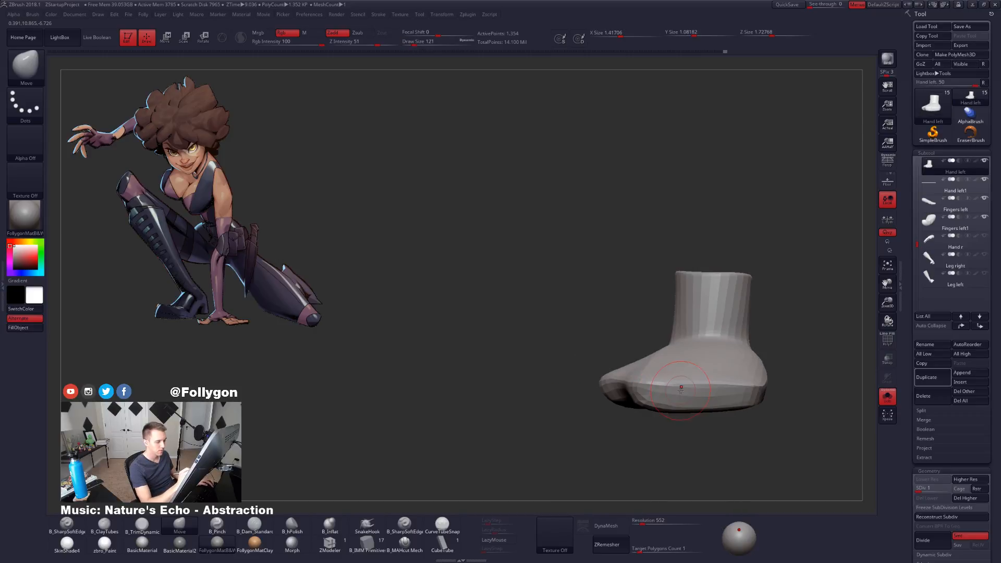
mouse_move(678, 393)
right_down()
mouse_move(735, 371)
mouse_move(720, 371)
mouse_move(759, 391)
mouse_move(722, 404)
mouse_move(710, 381)
mouse_move(705, 390)
right_up()
Step: Raise the hand to subdivision level 5, then flatten and smooth the palm's underside with the TrimDynamic brush
key(alt+s)
key(d)
key(d)
key(d)
key(d)
key(alt+shift+s)
key(3)
drag(667, 405, 634, 423)
right_drag(693, 407, 672, 403)
drag(659, 409, 605, 433)
right_drag(646, 417, 623, 418)
shift+drag(623, 418, 651, 405)
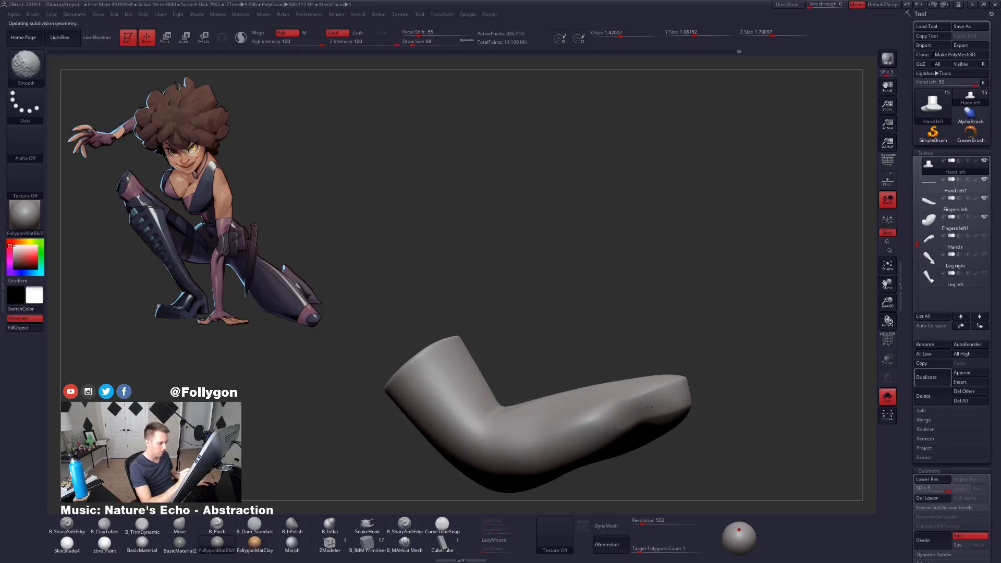
right_drag(671, 398, 597, 472)
key(shift+s)
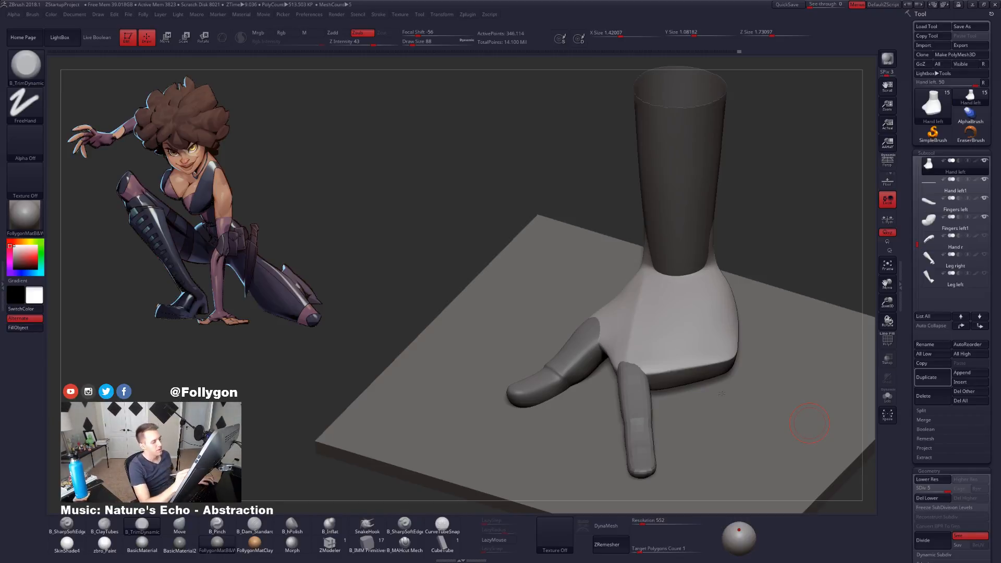
Step: Reorder the thumb subtool directly below the left hand and merge the two into one subtool
right_drag(696, 384, 705, 417)
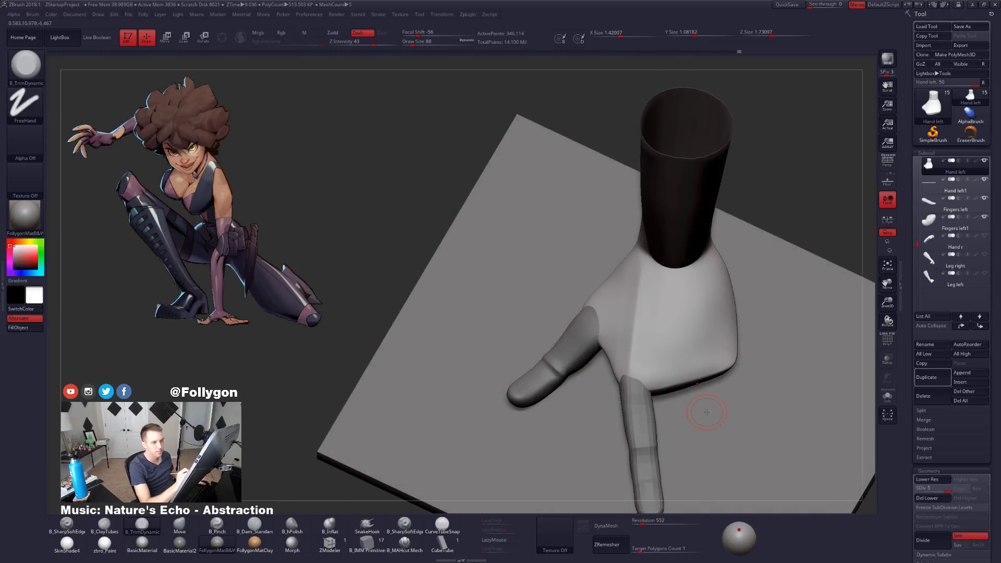
click(932, 221)
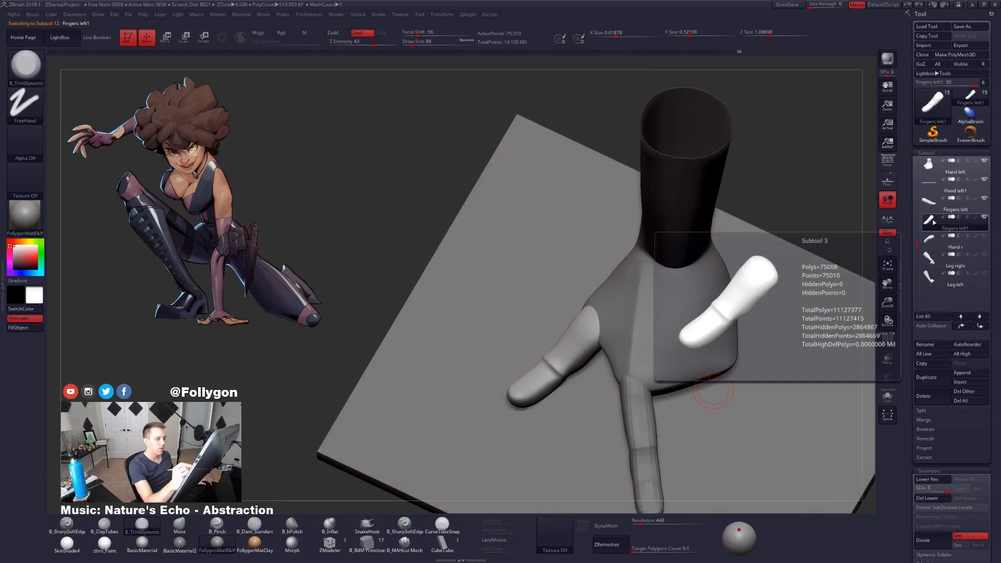
click(961, 325)
click(961, 325)
click(931, 167)
key(ctrl+shift+f)
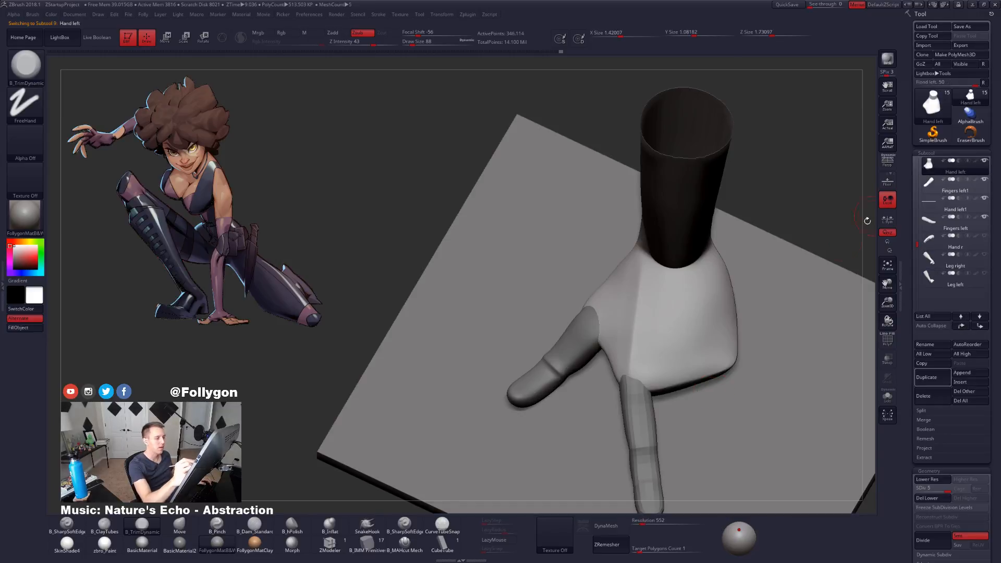
click(775, 284)
click(792, 272)
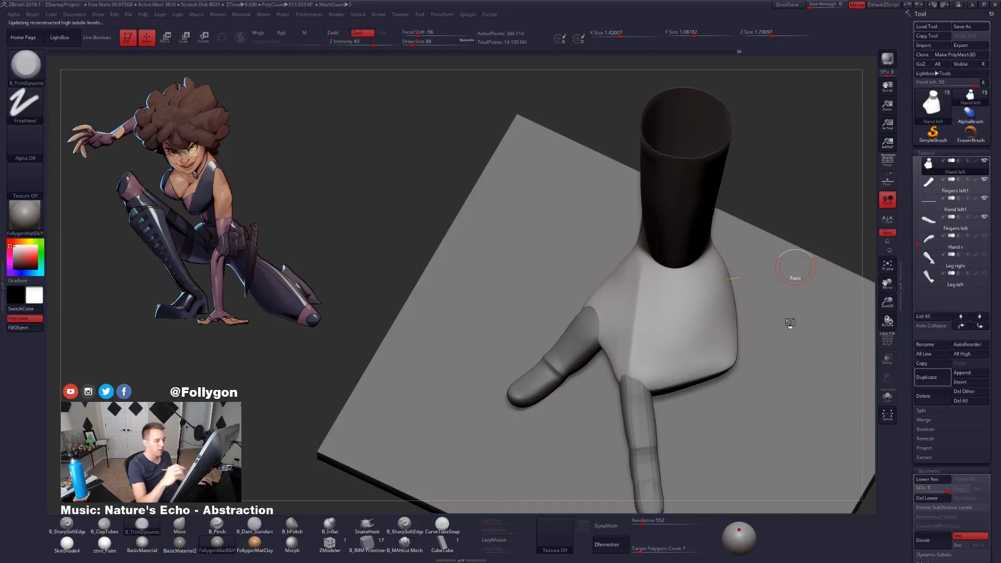
Step: Isolate the merged hand, mask it by polygroup, and reshape the thumb's base where it meets the palm with the Move brush
drag(789, 321, 689, 419)
key(w)
ctrl+click(607, 333)
key(q)
key(b)
key(m)
key(v)
key(space)
drag(584, 407, 596, 415)
mouse_move(628, 376)
mouse_down()
mouse_move(607, 440)
mouse_move(607, 386)
mouse_move(584, 365)
mouse_move(598, 348)
mouse_up()
key(space)
Step: Lower the hand by three subdivision levels, mask it by polygroup at the thumb and invert the mask
key(shift+d)
key(shift+d)
key(shift+d)
mouse_move(594, 357)
right_down()
mouse_move(598, 336)
mouse_move(625, 331)
mouse_move(604, 359)
mouse_move(632, 373)
mouse_move(594, 367)
mouse_move(610, 359)
mouse_move(603, 372)
mouse_move(615, 390)
mouse_move(605, 389)
mouse_move(611, 369)
mouse_move(655, 339)
right_up()
key(w)
ctrl+click(598, 336)
key(q)
key(ctrl+i)
Step: Remask the thumb area by polygroup, return the hand to subdivision level 5 and clear the mask
key(space)
ctrl+click(618, 340)
key(w)
ctrl+click(611, 363)
key(q)
key(d)
key(d)
key(d)
ctrl+click(666, 330)
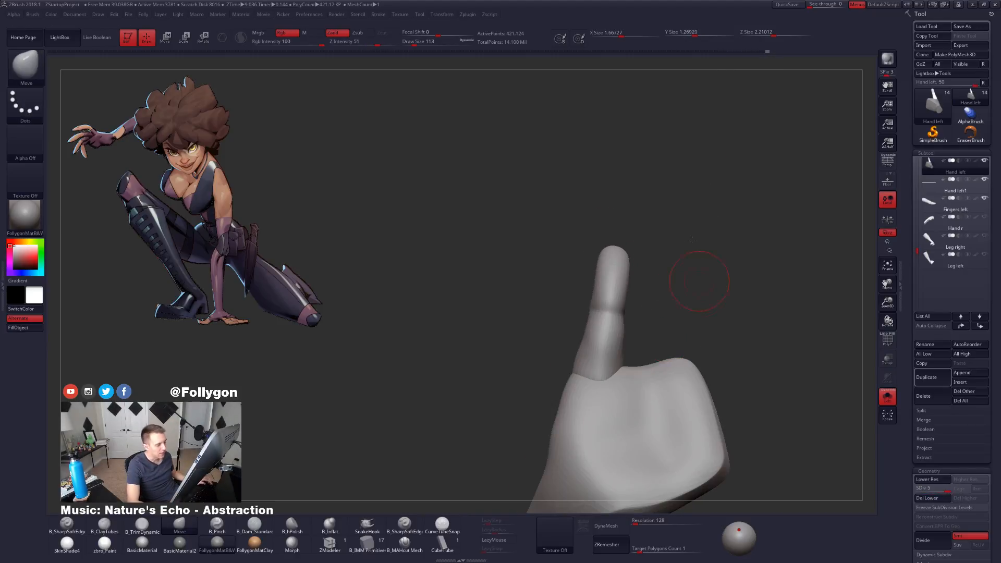
Step: DynaMesh the merged hand and thumb at resolution 552 and hide the polyframe
right_drag(673, 282, 733, 310)
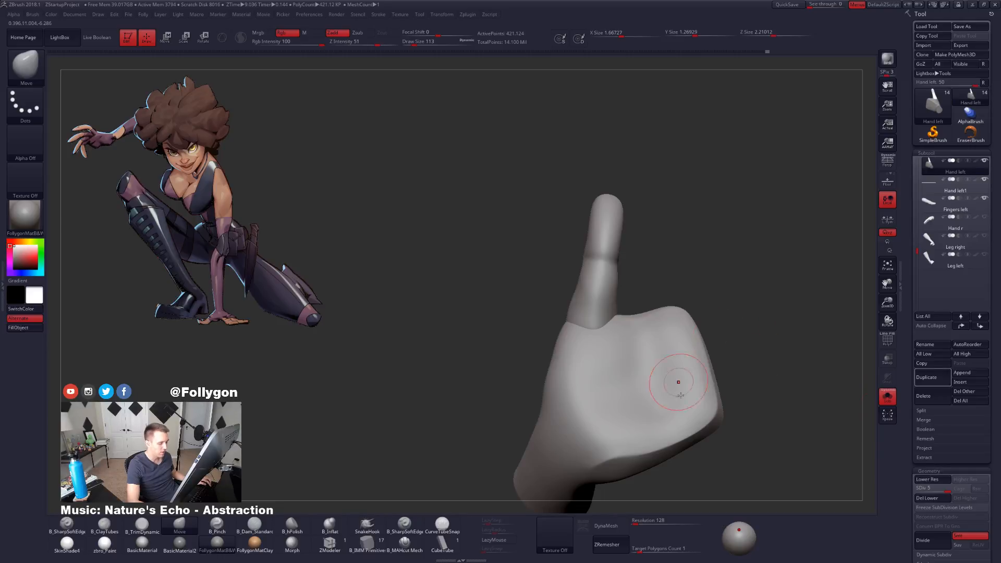
drag(660, 522, 658, 521)
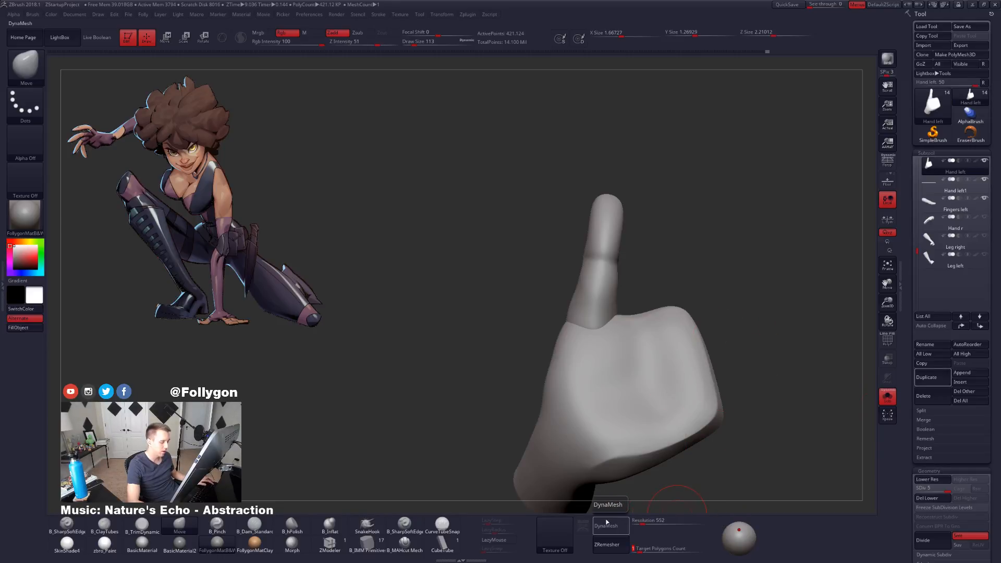
click(610, 526)
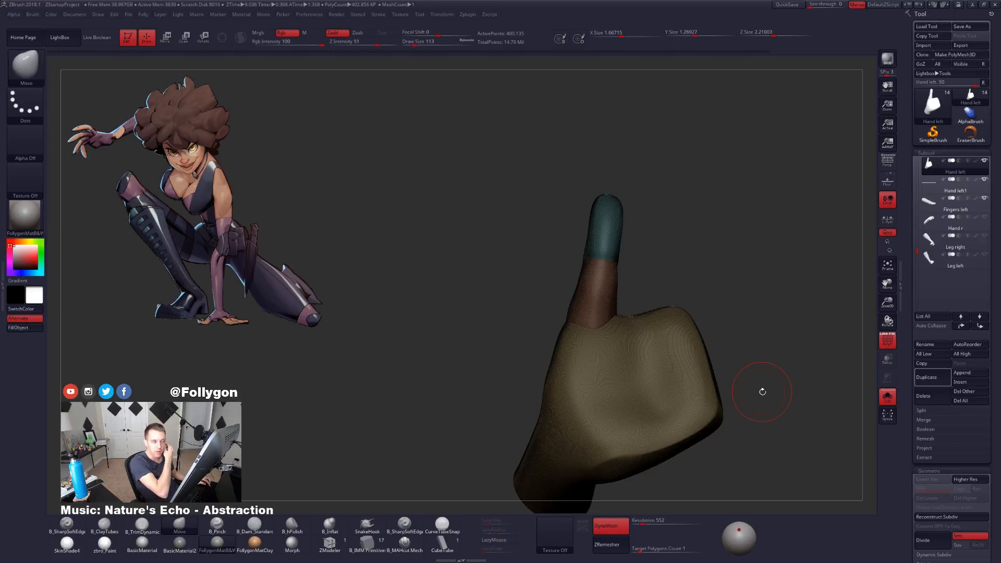
key(shift+f)
Step: Blend the seam between the thumb and palm on all sides with the TrimDynamic brush at draw size 74 and smoothing
right_drag(583, 337, 555, 381)
key(space)
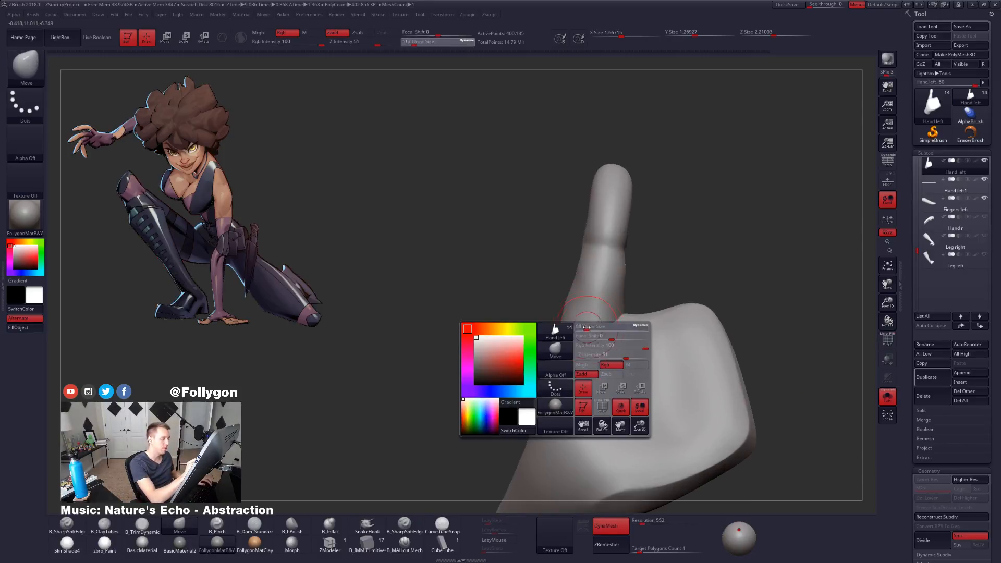
click(590, 339)
key(3)
mouse_move(589, 339)
right_down()
mouse_move(580, 331)
mouse_move(622, 311)
right_up()
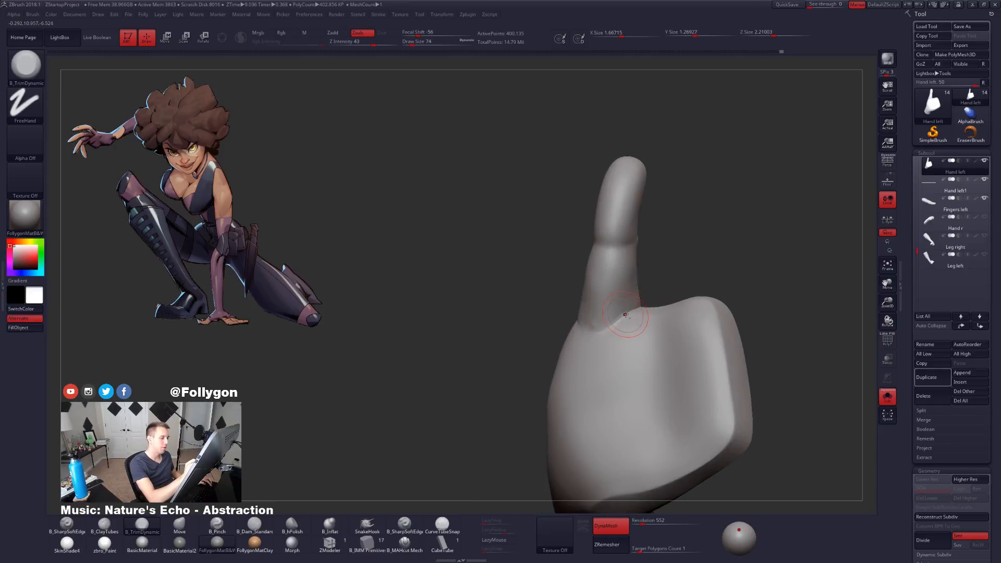
key(shift)
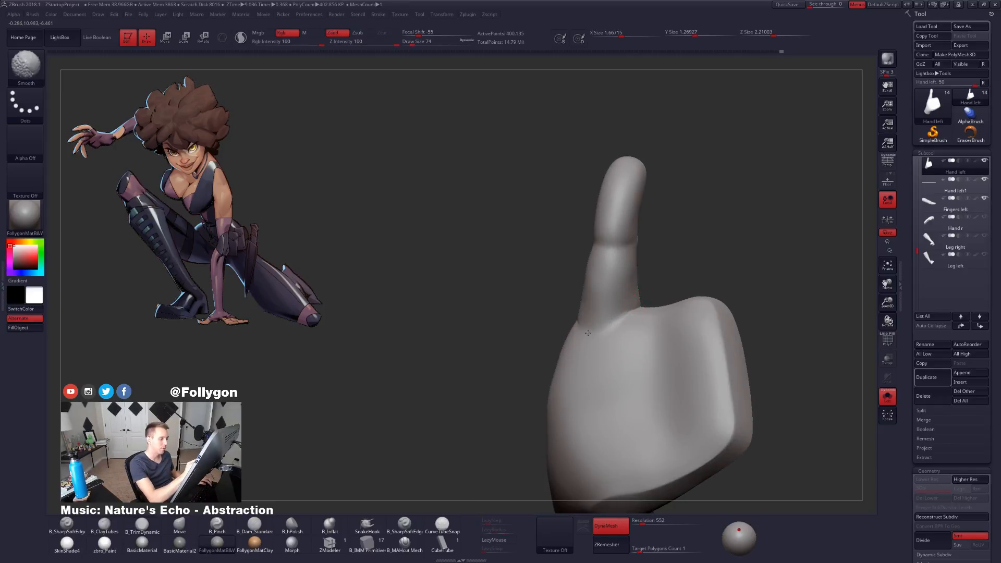
mouse_move(615, 327)
right_down()
mouse_move(653, 301)
mouse_move(693, 349)
mouse_move(690, 426)
mouse_move(654, 372)
right_up()
key(shift)
key(shift)
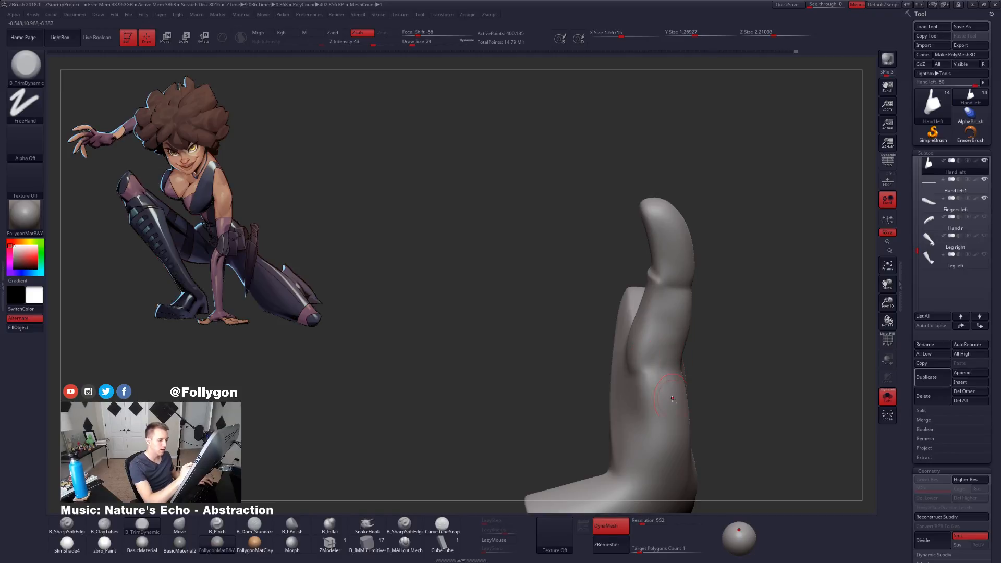
right_drag(663, 386, 659, 352)
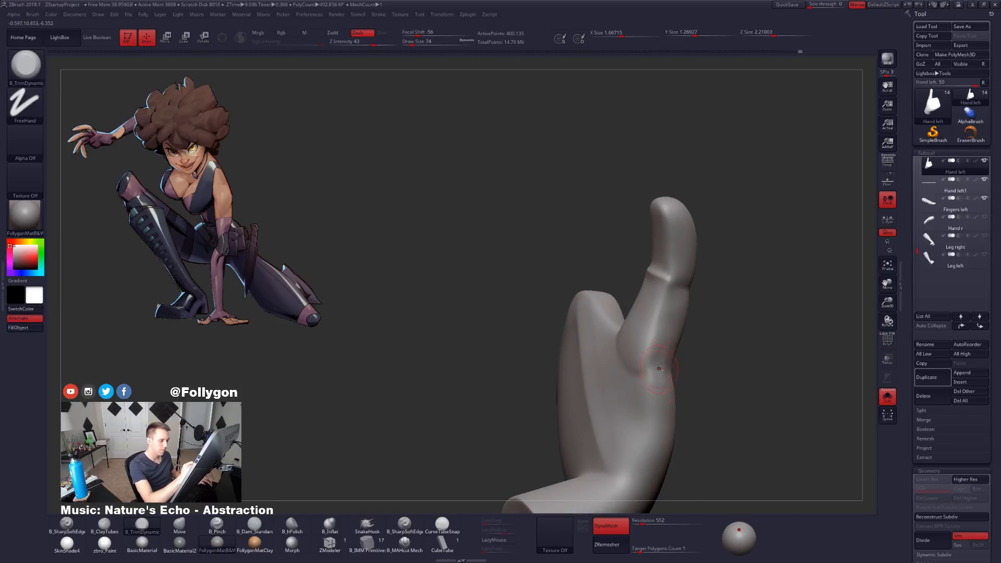
mouse_move(663, 390)
right_down()
mouse_move(669, 355)
mouse_move(669, 371)
mouse_move(657, 373)
mouse_move(667, 369)
right_up()
Step: Adjust the outer contour at the thumb's base using the Move brush at draw size 113
key(space)
key(b)
key(m)
key(v)
key(space)
drag(667, 369, 662, 362)
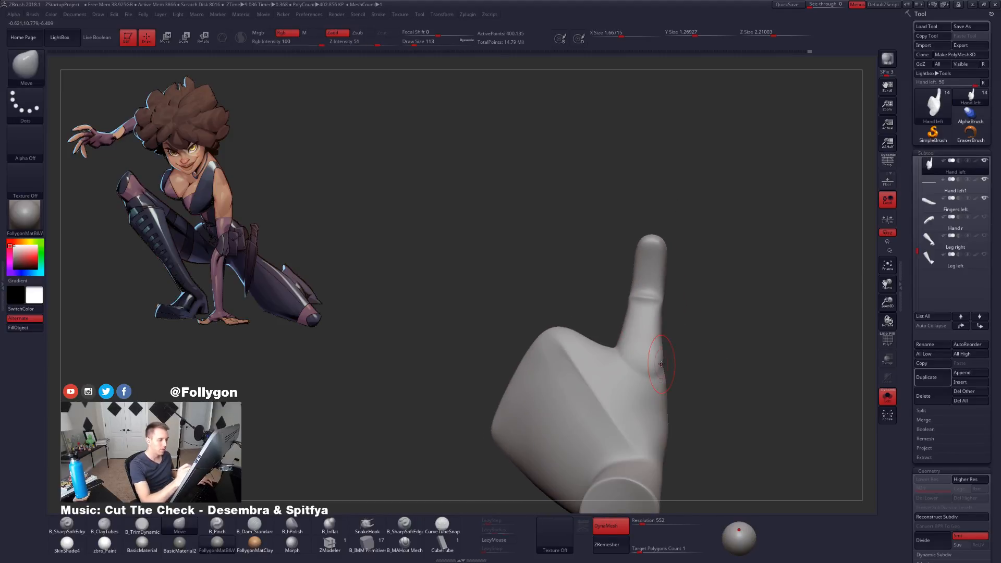
key(XF86AudioLowerVolume)
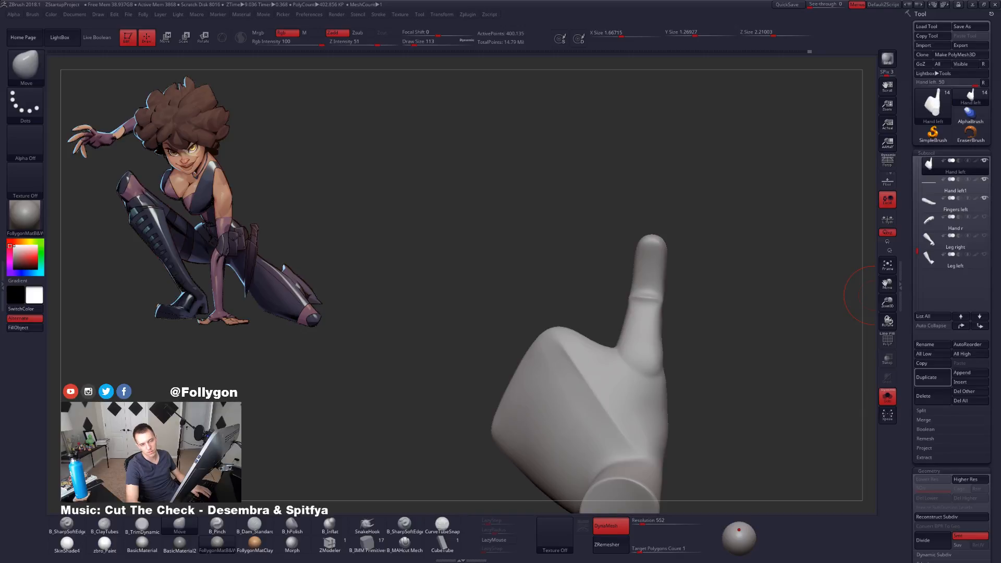
key(XF86AudioRaiseVolume)
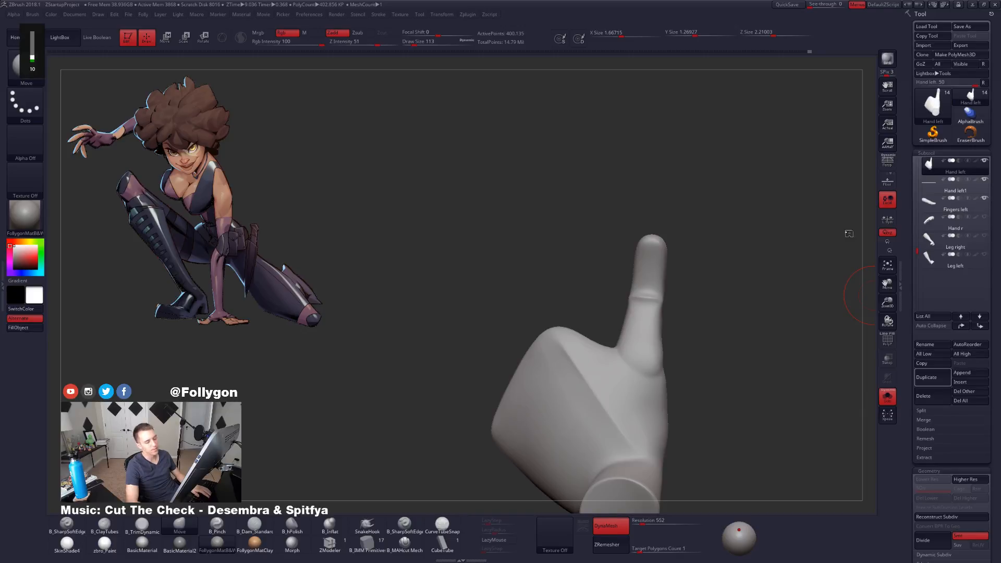
key(XF86AudioRaiseVolume)
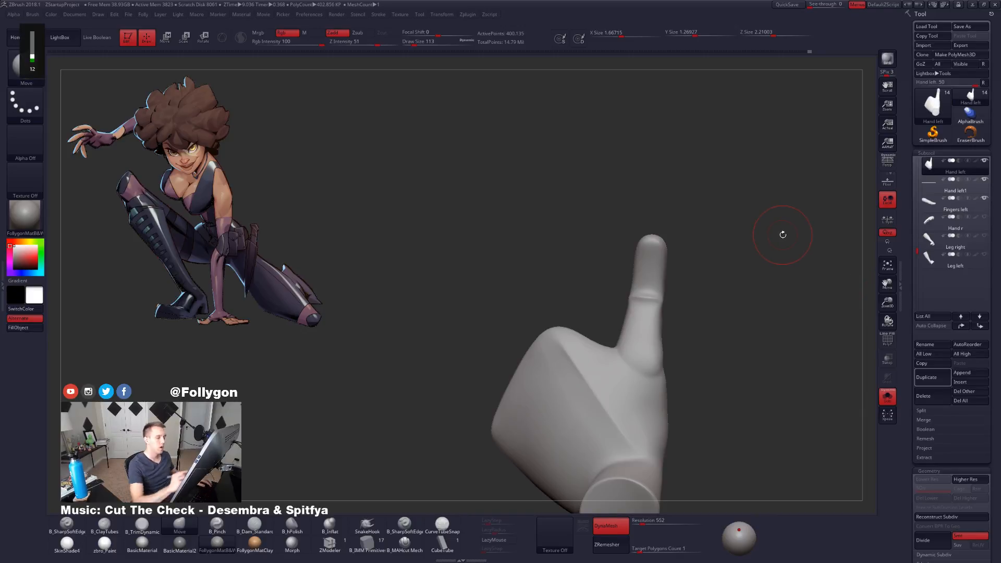
key(w)
mouse_move(662, 301)
mouse_down()
mouse_move(722, 353)
mouse_move(666, 455)
mouse_up()
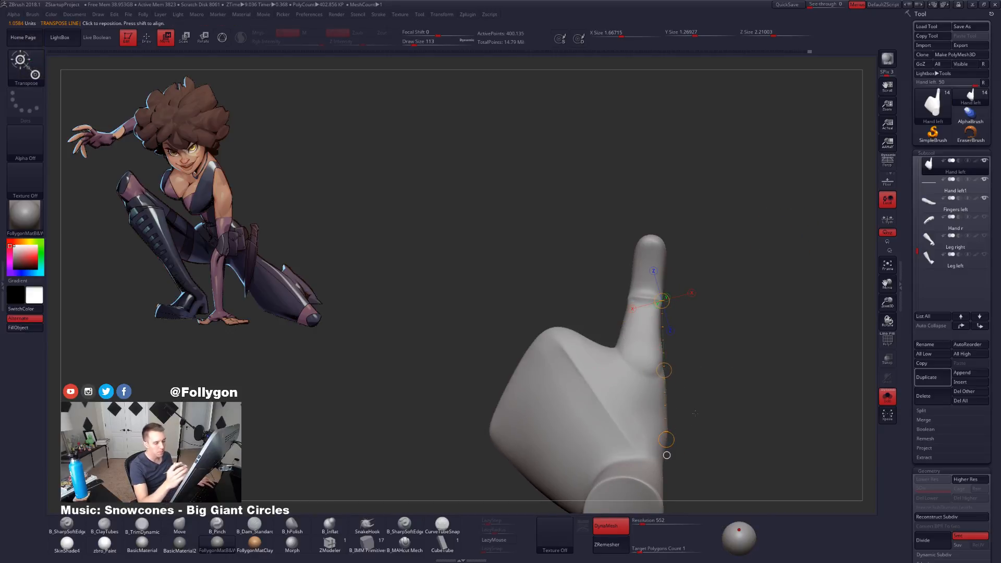
key(q)
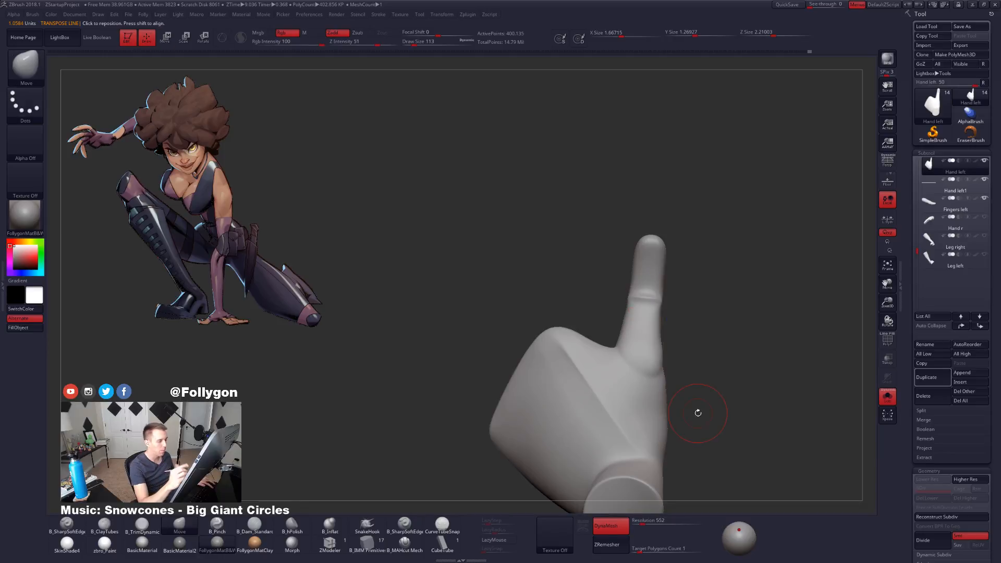
Step: Duplicate the left hand subtool as a backup and ZRemesh the hand with a target polygon count of 1
drag(676, 420, 798, 362)
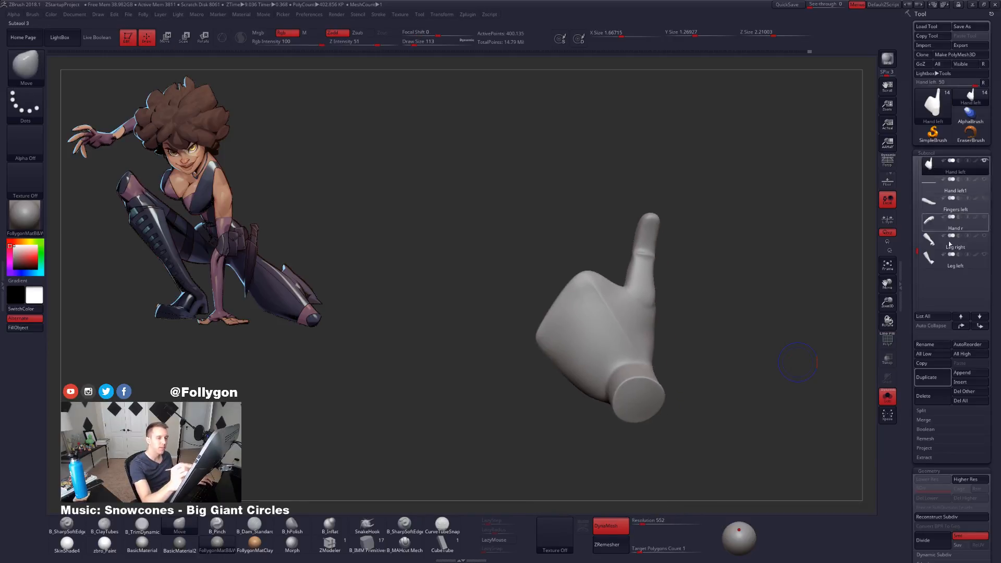
click(926, 376)
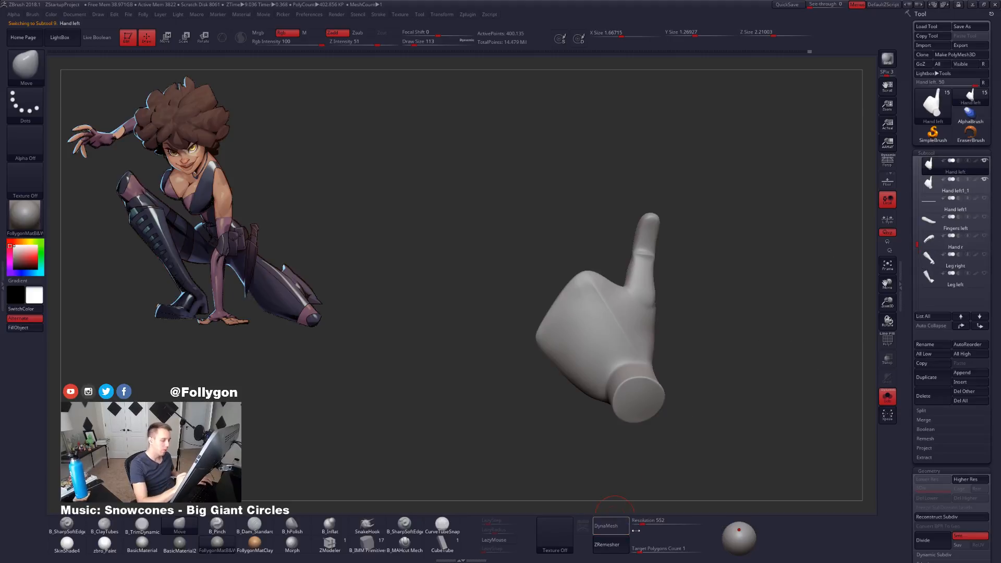
click(606, 544)
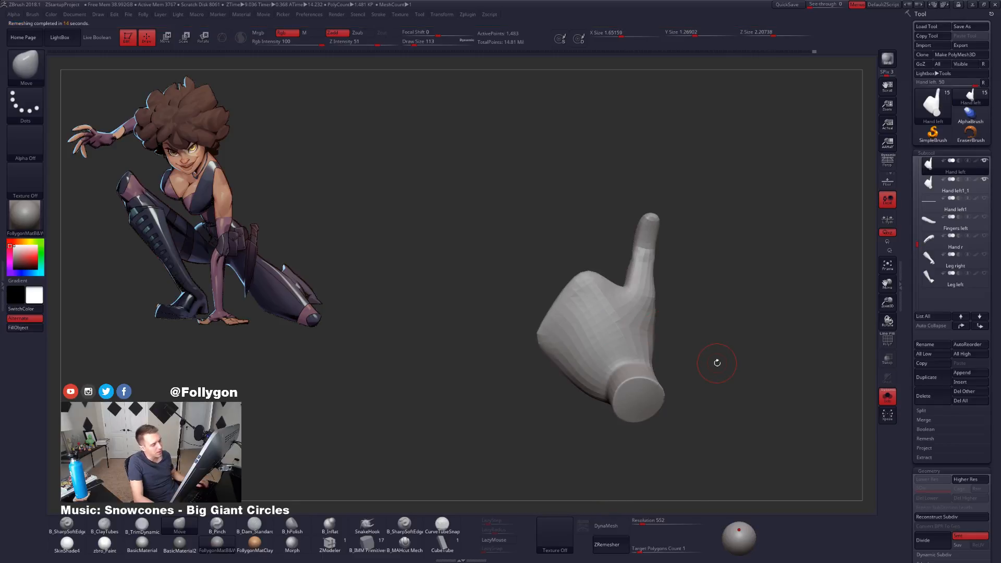
Step: Subdivide the remeshed left hand up to subdivision level 4, projecting the backup's detail onto it with ProjectAll between levels
key(d)
key(d)
drag(716, 362, 609, 342)
key(ctrl+d)
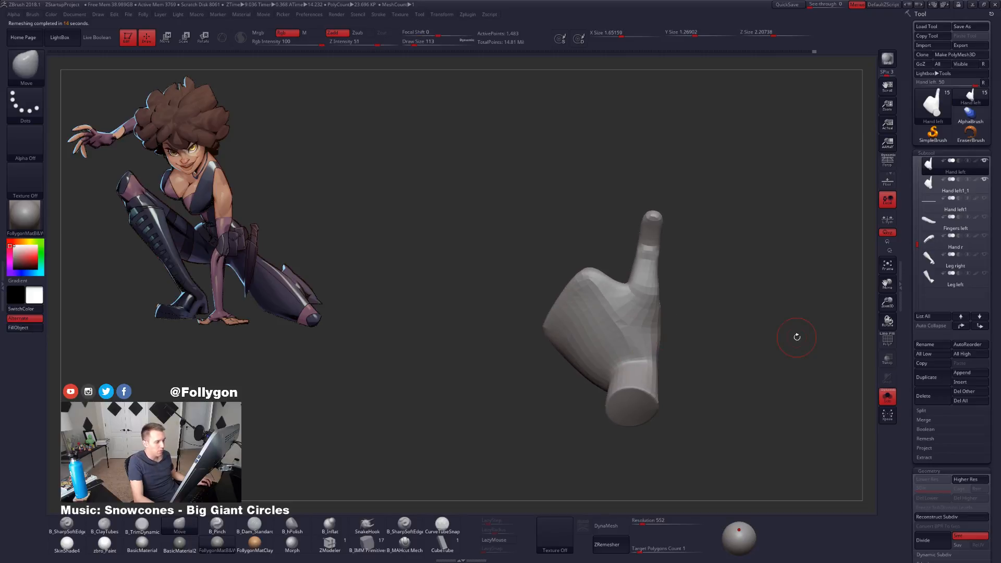
click(930, 446)
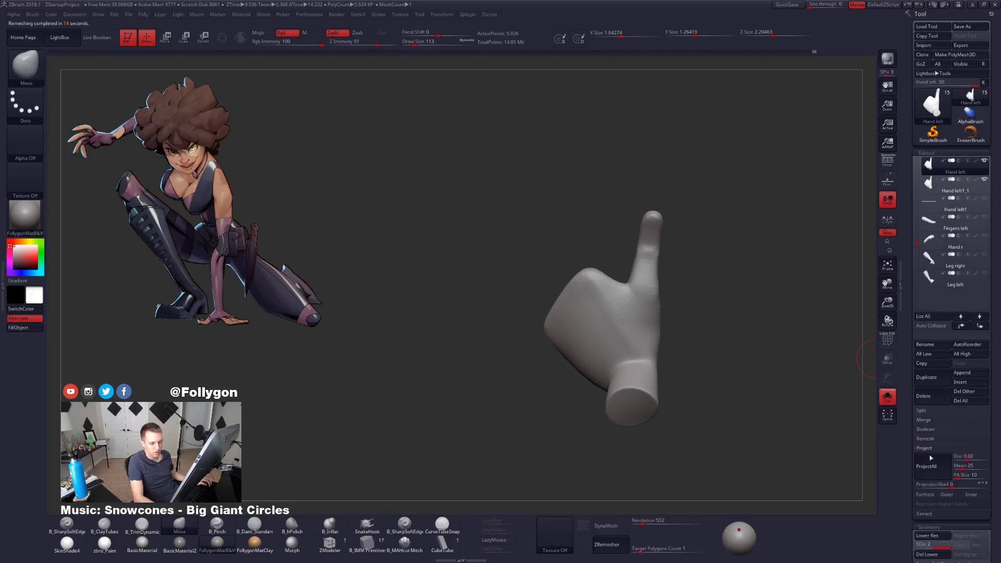
drag(544, 303, 649, 332)
key(ctrl+d)
click(922, 466)
key(ctrl+d)
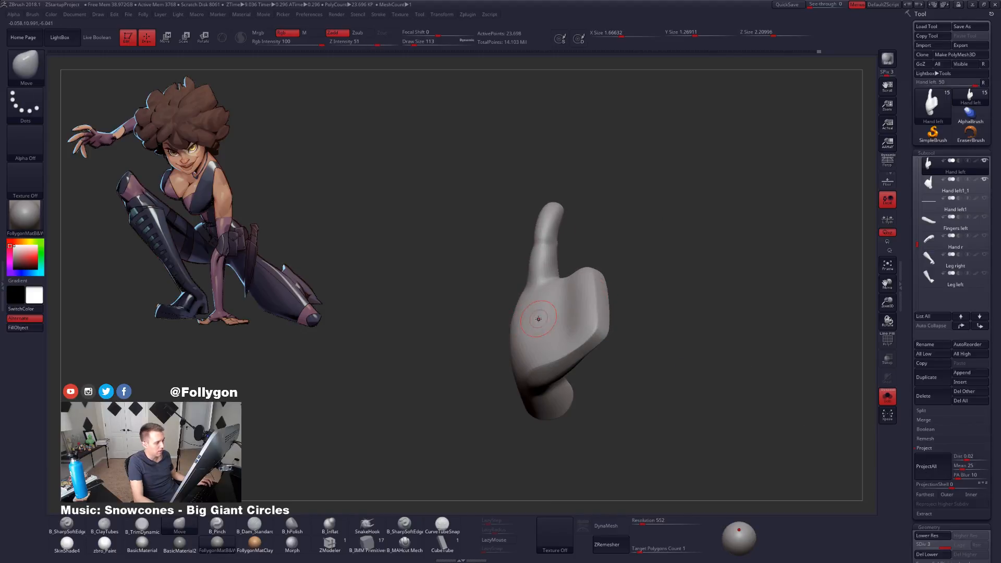
click(922, 468)
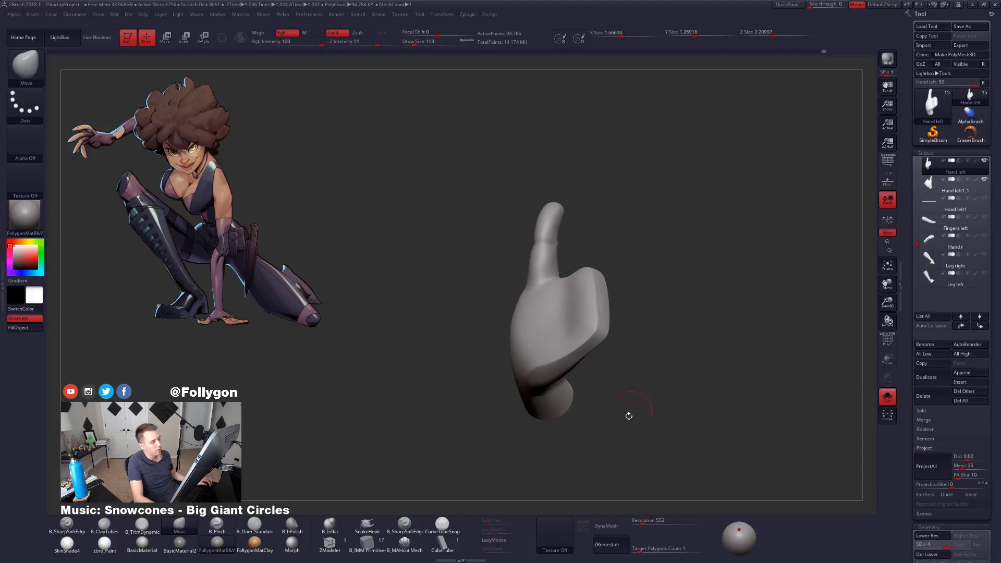
Step: Delete the backup hand subtool and make the left hand the active subtool again
mouse_move(943, 189)
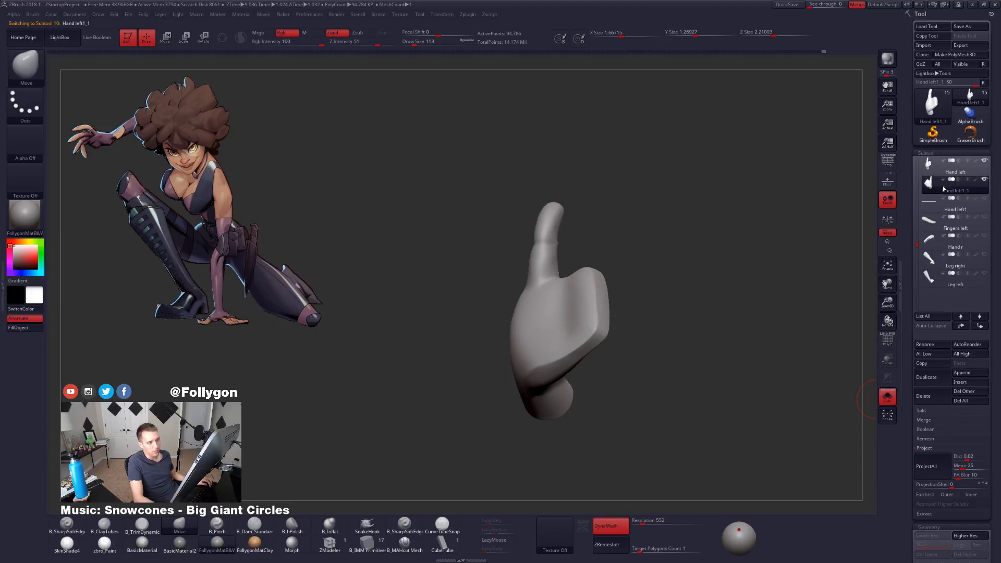
click(922, 396)
click(836, 411)
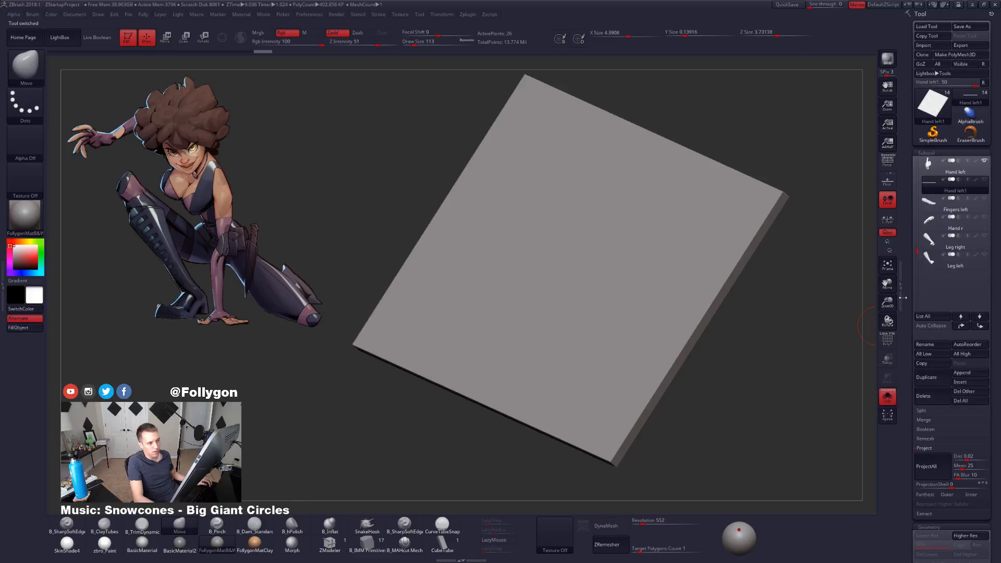
key(Up)
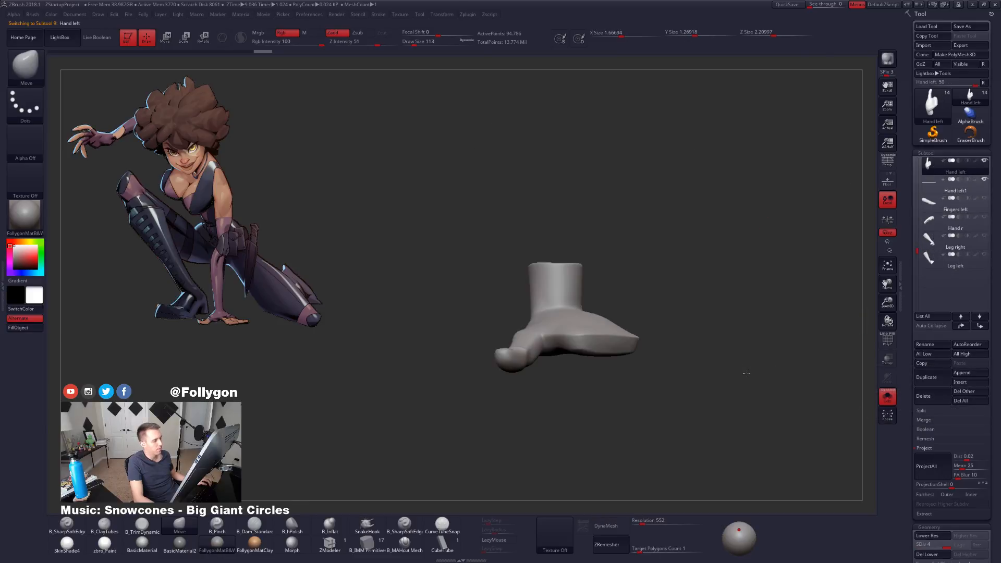
Step: Show the floor slab to check the hand's contact with it, and lower the hand to subdivision level 2
key(shift+s)
alt+drag(686, 356, 730, 399)
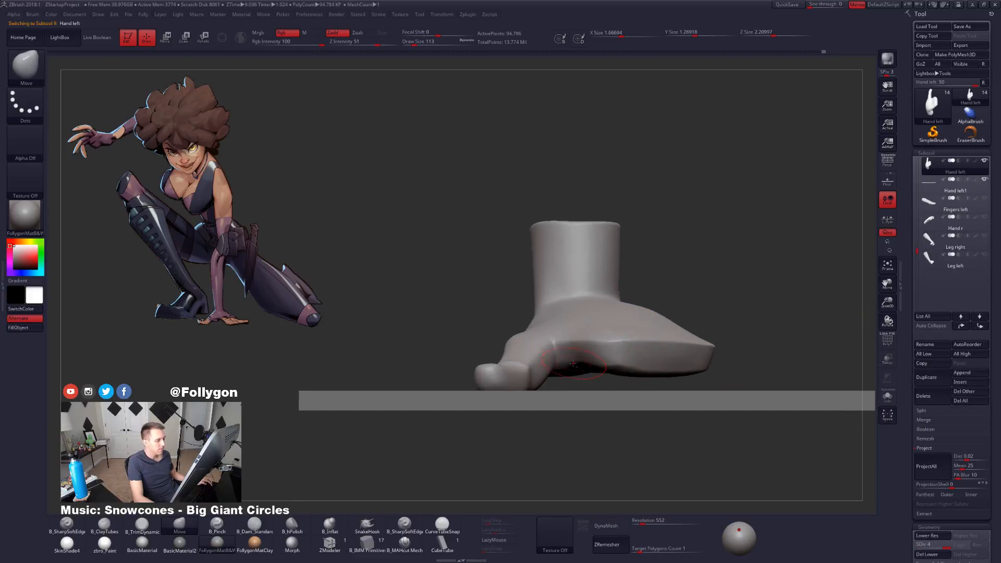
alt+right_drag(578, 363, 657, 369)
right_drag(649, 328, 688, 393)
key(shift+d)
key(shift+d)
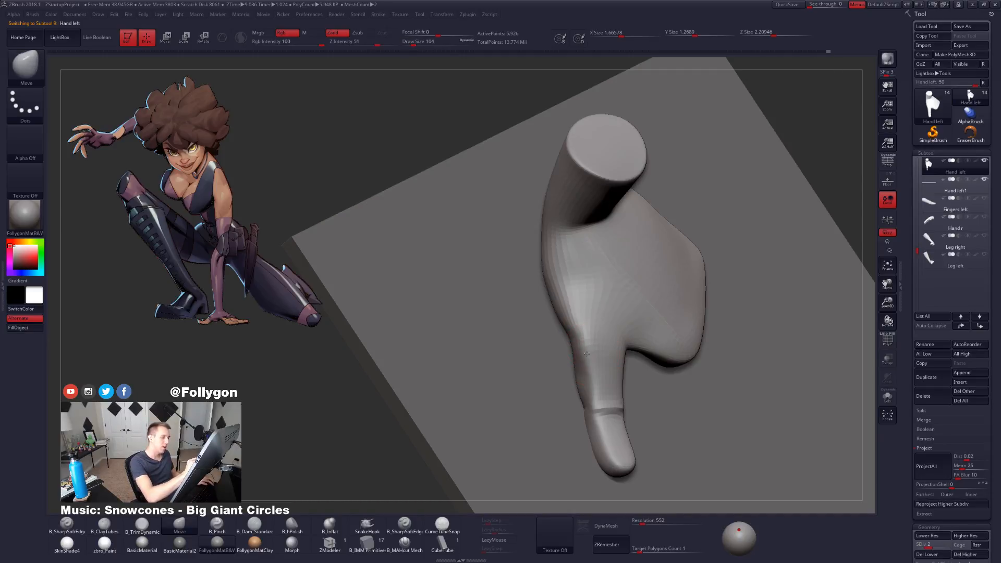
key(shift+s)
Step: Rework the thumb's form using the ClayTubes and Move brushes
mouse_move(587, 353)
right_down()
mouse_move(571, 354)
mouse_move(583, 336)
mouse_move(613, 359)
mouse_move(611, 344)
mouse_move(621, 398)
mouse_move(583, 313)
right_up()
key(b)
key(c)
key(t)
key(b)
key(m)
key(v)
key(2)
mouse_move(583, 253)
right_down()
mouse_move(615, 306)
mouse_move(604, 271)
mouse_move(616, 290)
mouse_move(618, 272)
mouse_move(628, 290)
mouse_move(626, 269)
mouse_move(651, 271)
right_up()
key(1)
Step: Sculpt the thumb's middle joint from several sides with the ClayTubes brush at draw size 49 on subdivision level 4
key(b)
key(c)
key(t)
ctrl+right_drag(652, 271, 656, 241)
key(s)
drag(656, 241, 643, 241)
key(d)
right_drag(650, 232, 620, 237)
drag(615, 233, 663, 229)
mouse_move(638, 253)
right_down()
mouse_move(631, 276)
mouse_move(593, 261)
right_up()
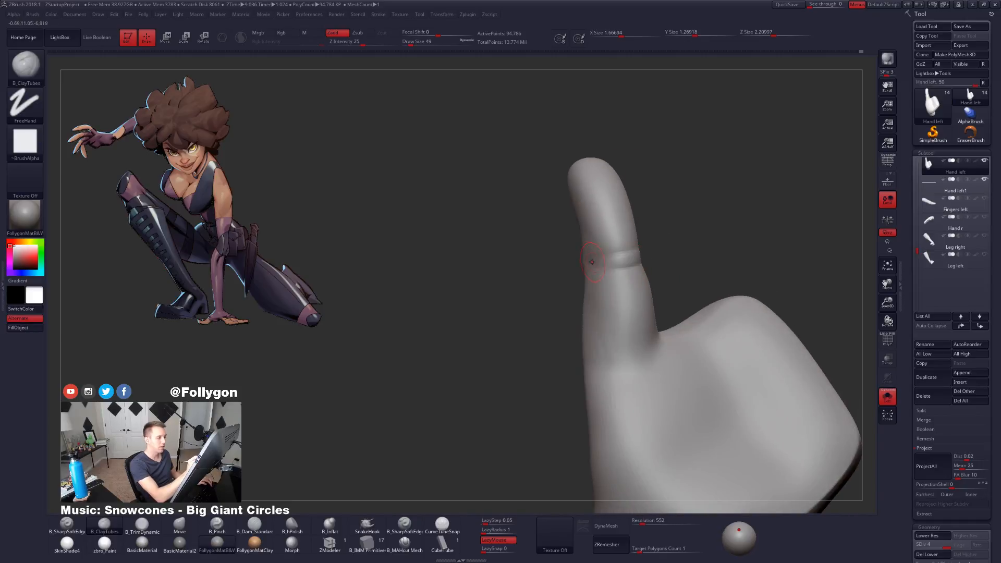
Step: Tighten the crease across the thumb's middle joint with the Pinch brush
right_click(617, 304)
right_drag(621, 300, 657, 268)
key(5)
right_drag(591, 262, 646, 258)
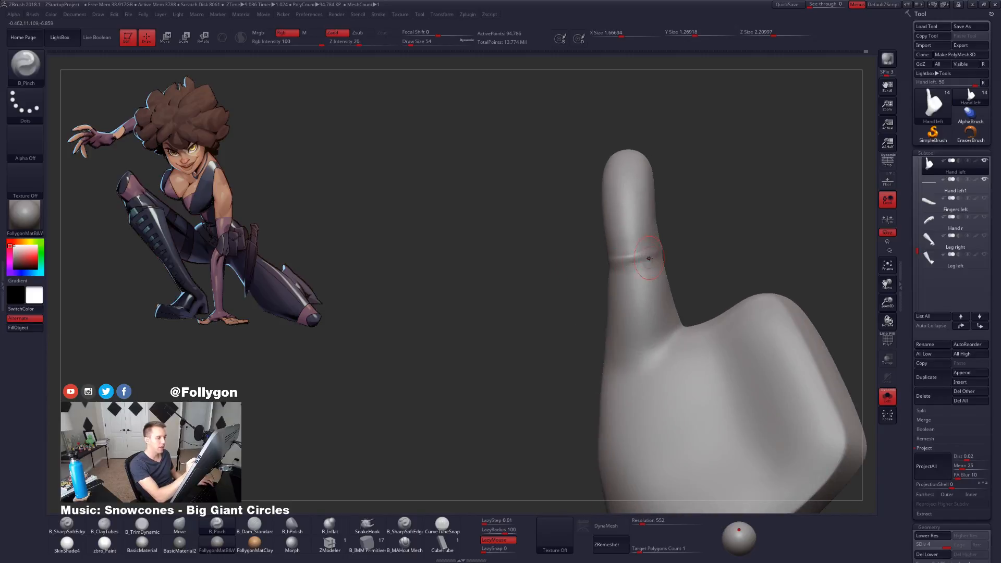
mouse_move(584, 260)
right_down()
mouse_move(655, 259)
mouse_move(576, 254)
right_up()
key(space)
drag(640, 260, 648, 260)
Step: Soften the thumb's middle joint using ClayTubes at draw size 88 and subdivision level 3
mouse_move(627, 260)
right_down()
mouse_move(602, 272)
mouse_move(639, 277)
right_up()
key(space)
drag(640, 279, 638, 265)
key(shift+d)
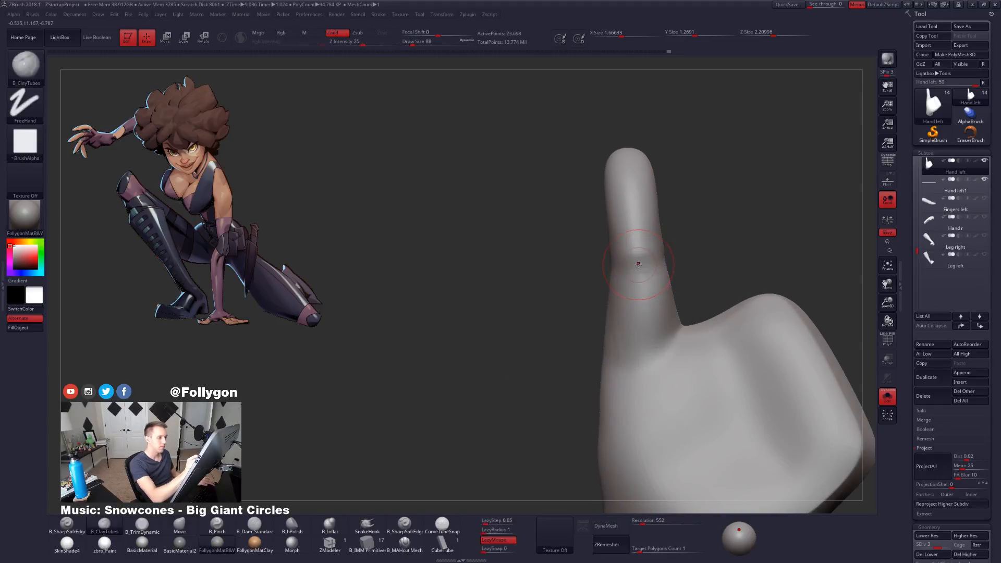
Step: Refine the contour and crease of the thumb's joint with the Move and Pinch brushes, comparing via undo and redo
mouse_move(639, 306)
right_down()
mouse_move(654, 281)
mouse_move(613, 268)
mouse_move(633, 290)
mouse_move(619, 283)
mouse_move(610, 257)
right_up()
key(b)
key(m)
key(v)
key(d)
key(b)
key(p)
key(i)
key(ctrl+z)
key(ctrl+z)
right_click(608, 312)
key(ctrl+shift+z)
Step: Build up the thumb below its middle joint with ClayTubes at draw size 74 and smooth the strokes
right_drag(696, 249, 599, 282)
key(space)
drag(627, 278, 634, 278)
key(2)
mouse_move(634, 279)
right_down()
mouse_move(642, 265)
mouse_move(627, 268)
right_up()
right_drag(579, 288, 624, 282)
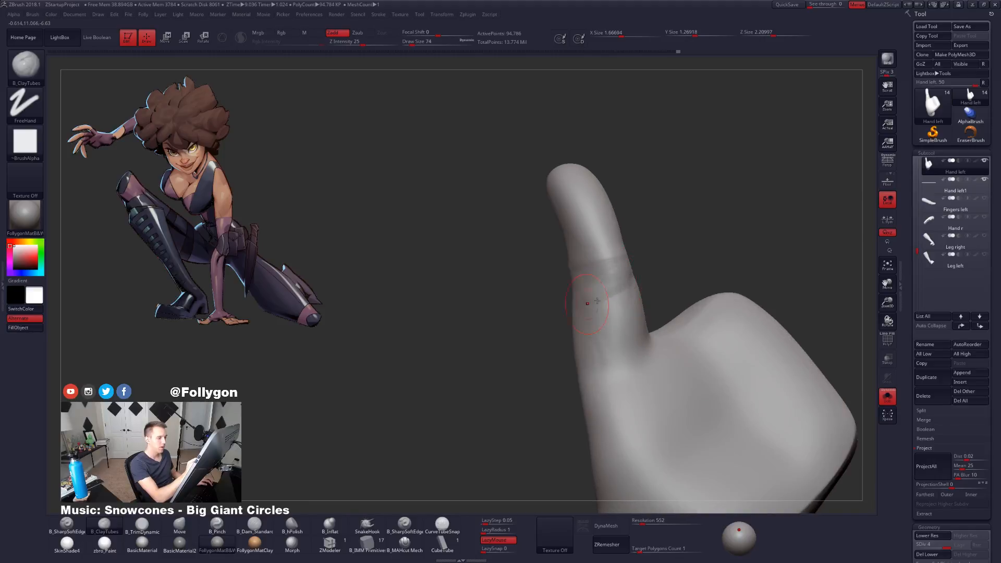
shift+drag(584, 304, 617, 295)
Step: Adjust the thumb's side profile around the middle joint with the Move brush at draw size 104
mouse_move(592, 290)
right_down()
mouse_move(599, 279)
mouse_move(617, 286)
right_up()
key(b)
key(m)
key(v)
key(space)
drag(617, 291, 622, 288)
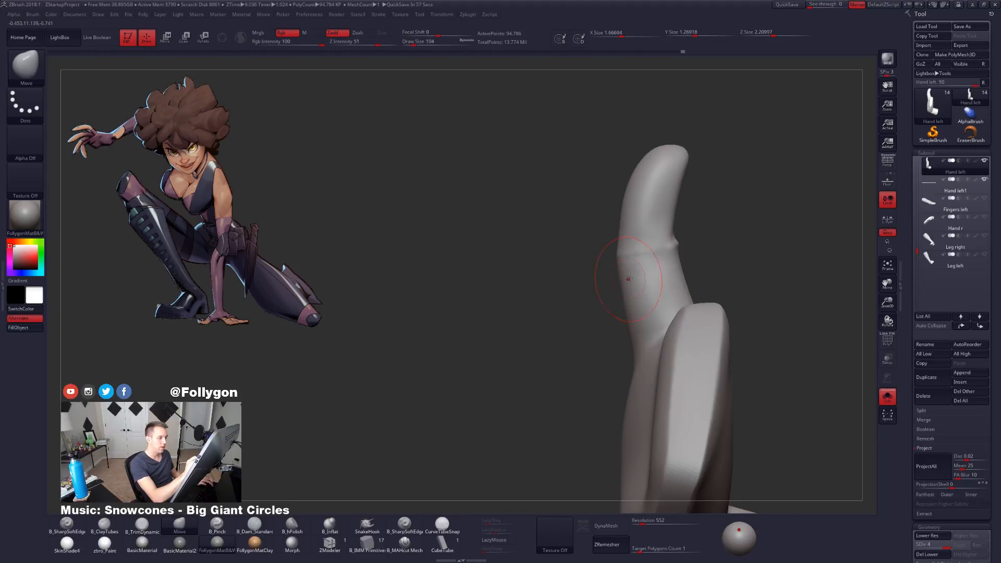
right_drag(613, 271, 643, 277)
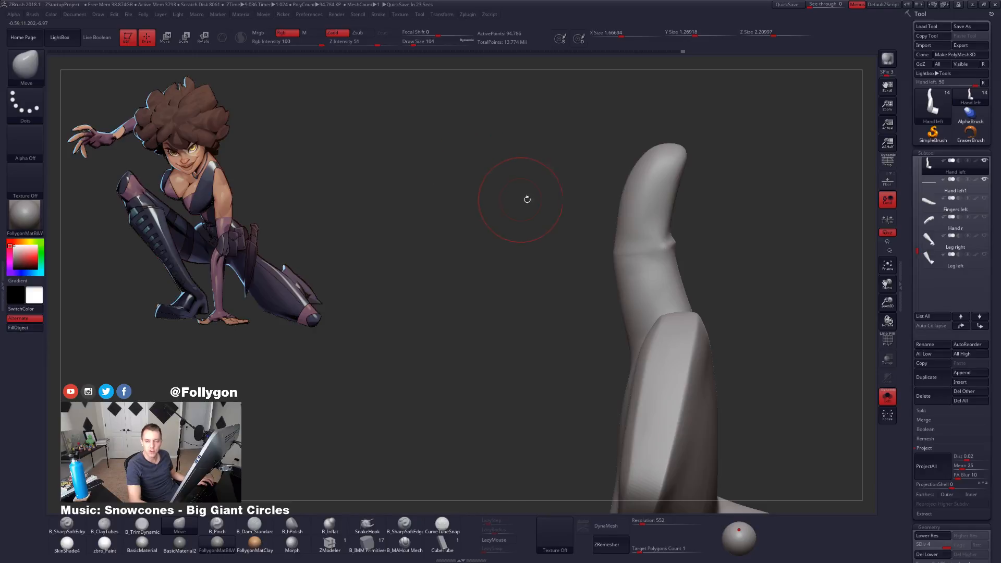
drag(578, 204, 620, 257)
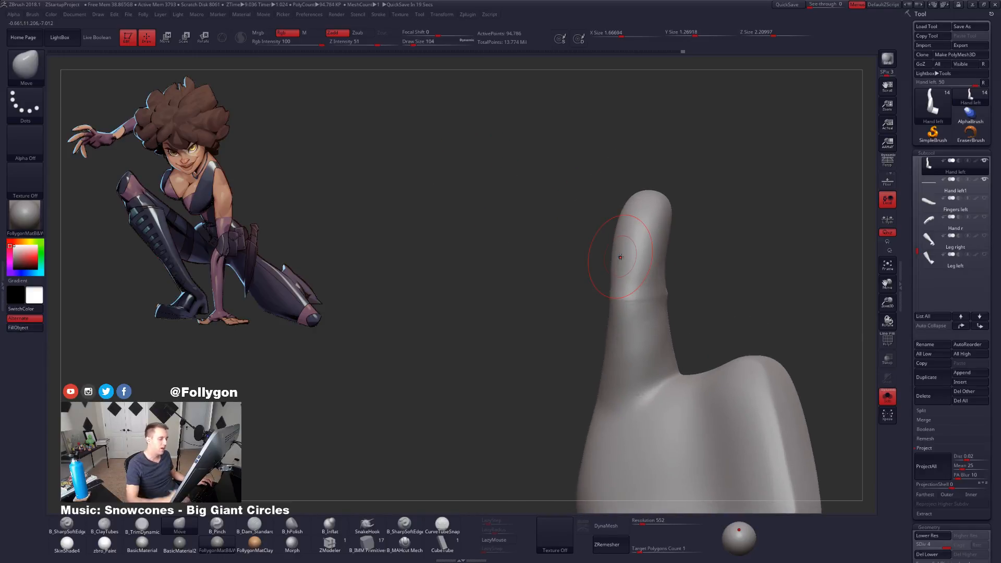
Step: Smooth the lower thumb segment at draw size 74 on subdivision level 3
key(shift+d)
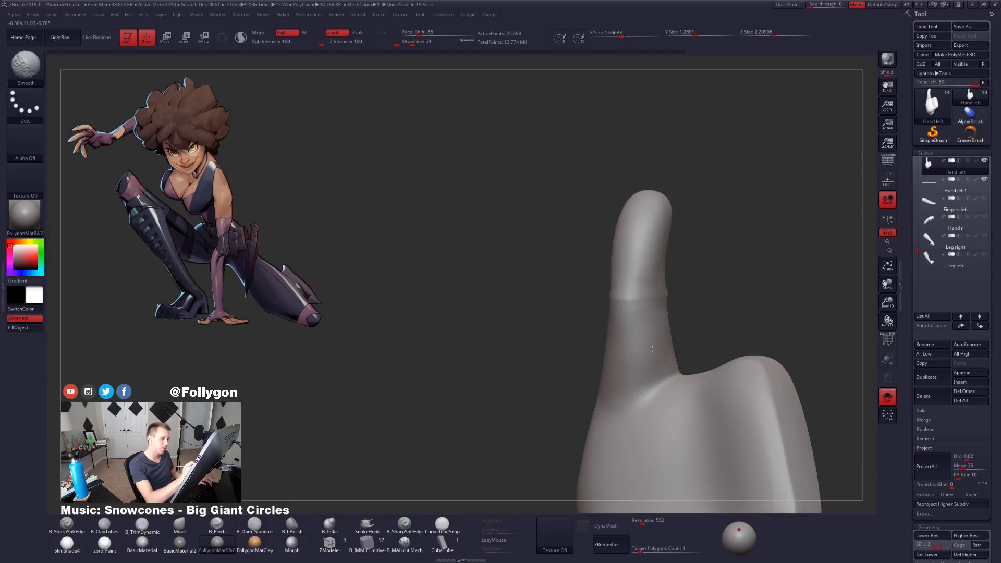
mouse_move(649, 373)
right_down()
mouse_move(637, 368)
mouse_move(661, 358)
right_up()
key(space)
drag(659, 349, 662, 349)
mouse_move(662, 352)
right_down()
mouse_move(675, 359)
mouse_move(644, 343)
mouse_move(666, 332)
right_up()
Step: Flatten the lower thumb segment with TrimDynamic at draw size 104 and sharpen its edge with Pinch at draw size 88
key(d)
key(3)
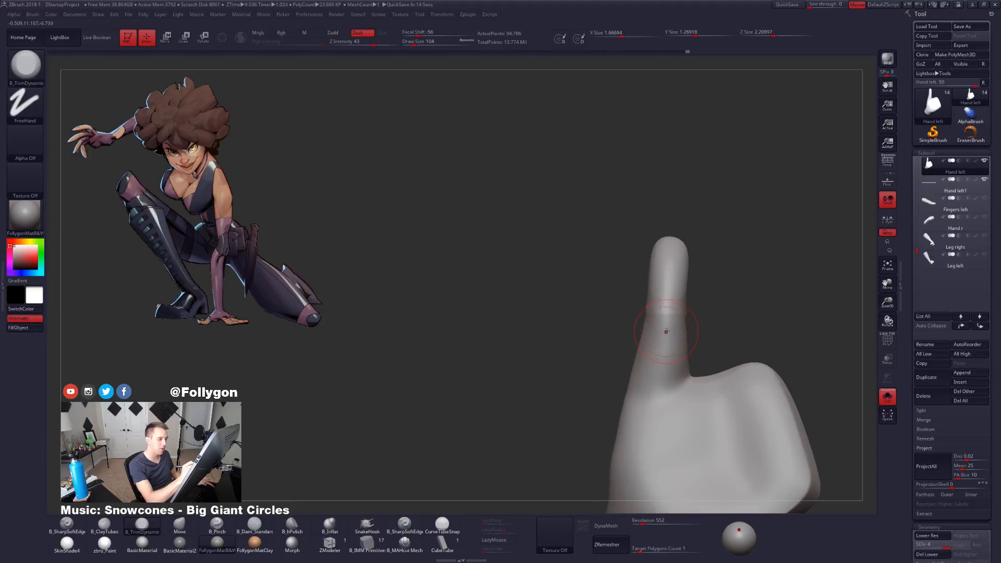
drag(665, 328, 662, 360)
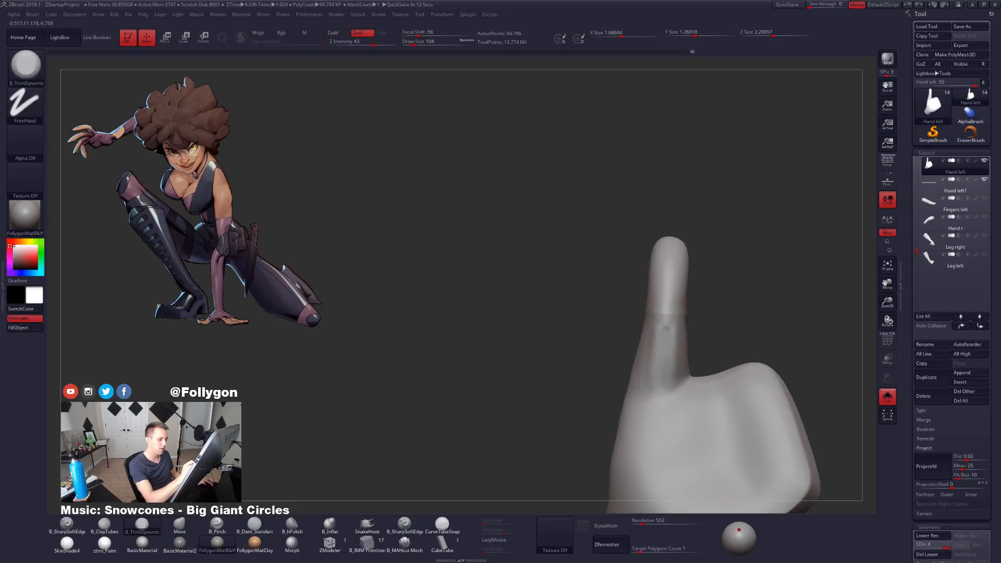
mouse_move(665, 370)
right_down()
mouse_move(672, 338)
mouse_move(643, 350)
mouse_move(644, 330)
right_up()
key(5)
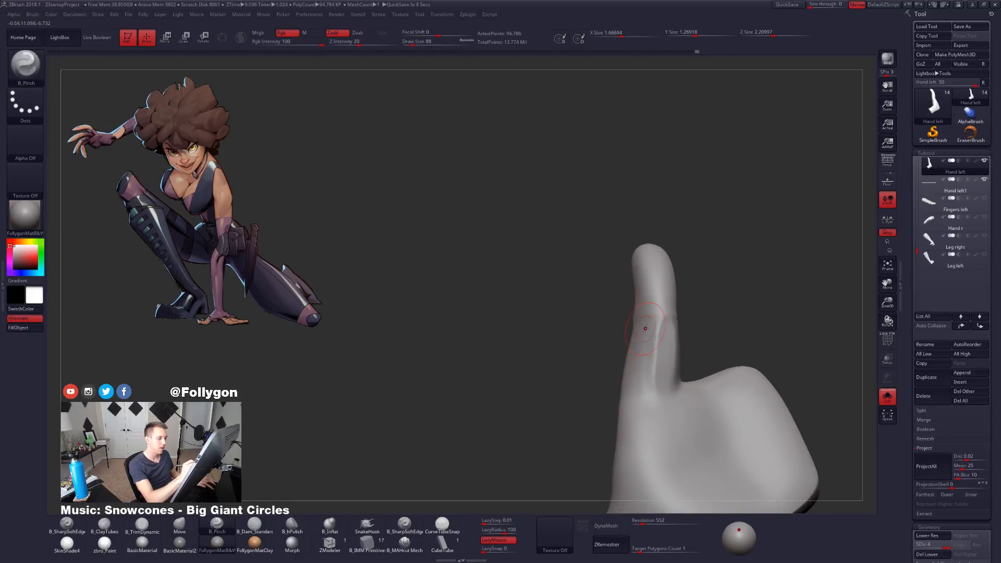
Step: Adjust the lower thumb's shape with the Move brush on subdivision levels 1 and 2, reducing the draw size to 88
key(shift+d)
key(shift+d)
key(shift+d)
key(1)
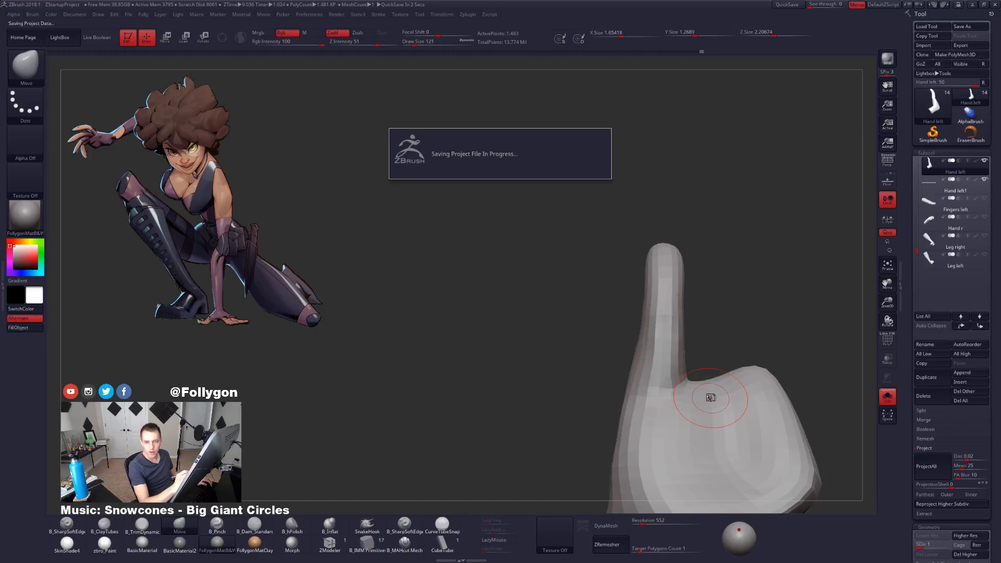
key(d)
key(bracketleft)
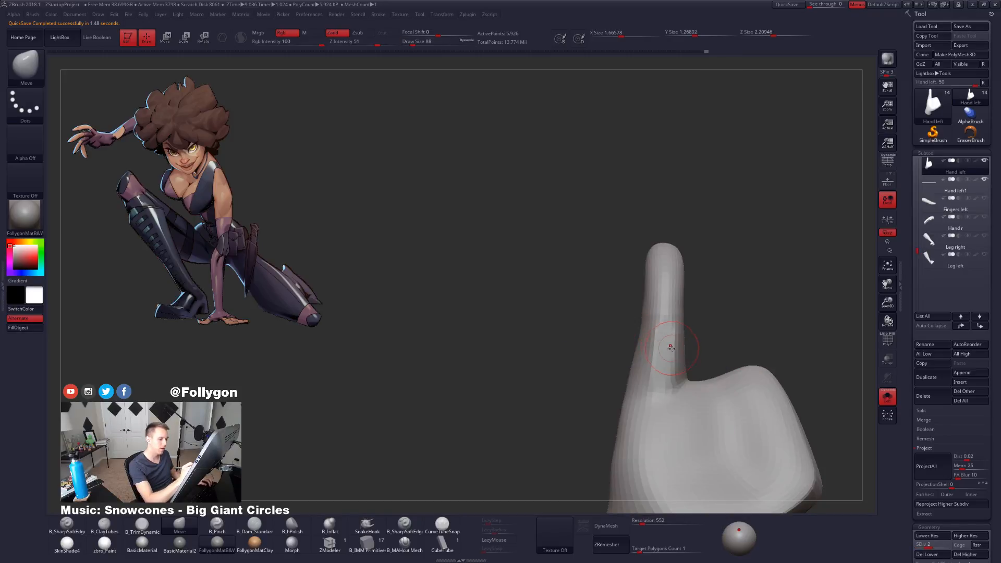
Step: Return to subdivision level 4 and smooth the flattened plane on the lower thumb segment
key(d)
key(d)
key(shift)
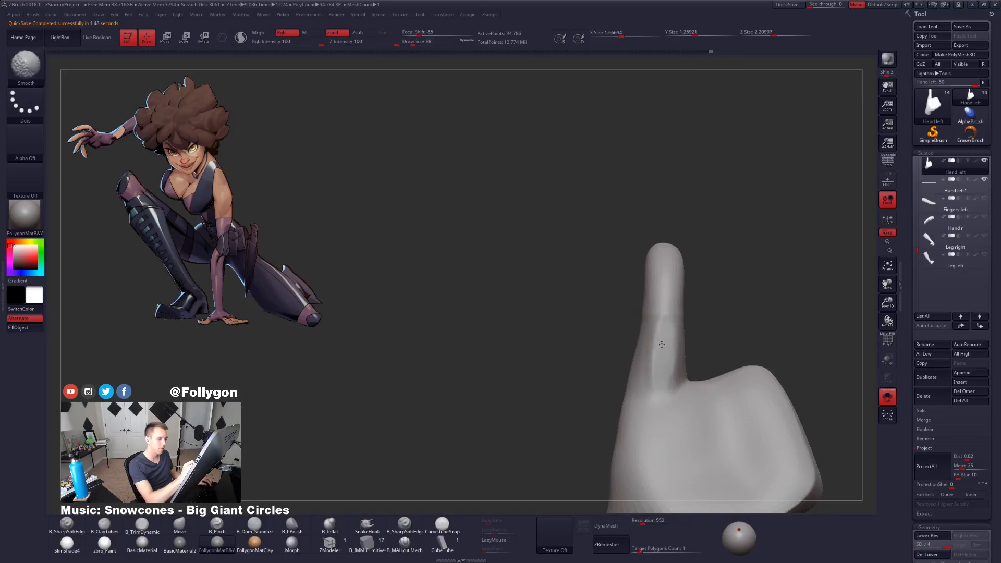
shift+drag(651, 358, 663, 334)
Step: Pinch the edges along the side of the lower thumb at draw size 88
drag(730, 302, 802, 302)
key(5)
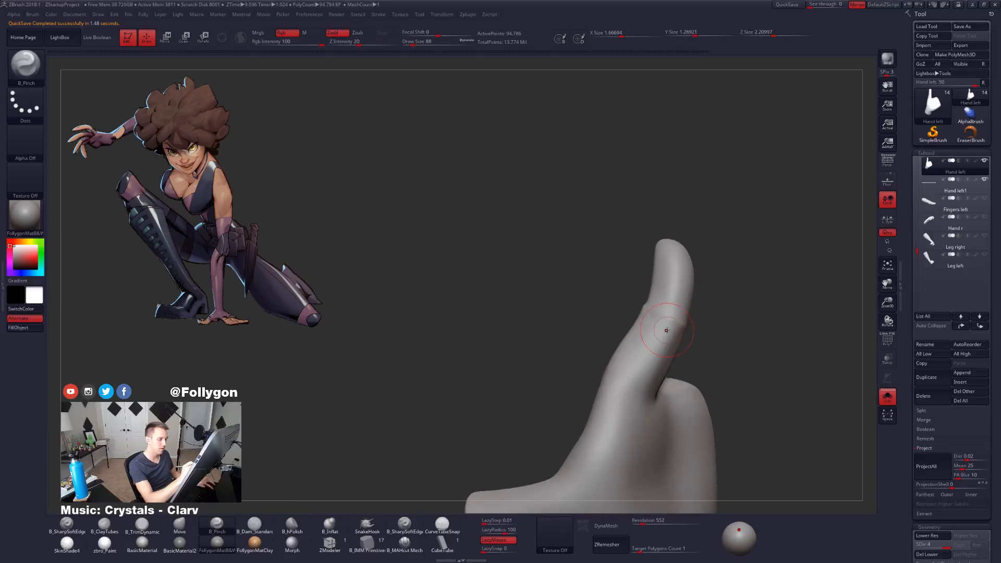
drag(658, 341, 616, 401)
drag(578, 355, 667, 352)
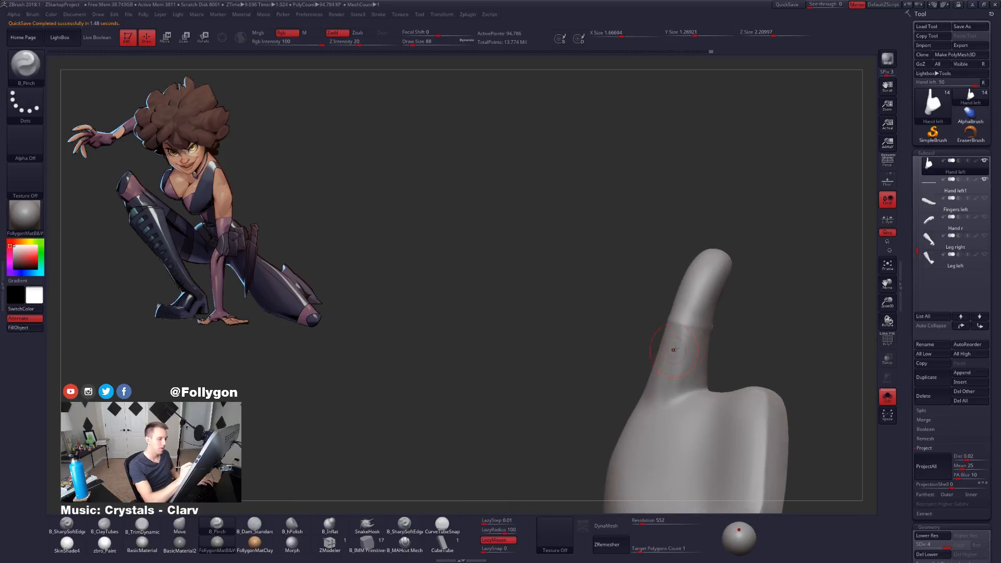
right_drag(661, 407, 678, 357)
Step: Isolate part of the hand mesh to inspect it, and show the whole hand again
key(b)
key(m)
key(v)
mouse_move(666, 396)
right_down()
mouse_move(682, 339)
mouse_move(674, 401)
mouse_move(700, 410)
right_up()
mouse_move(711, 395)
ctrl+shift+mouse_down()
mouse_move(603, 458)
mouse_move(730, 454)
ctrl+shift+mouse_up()
right_drag(690, 423, 687, 445)
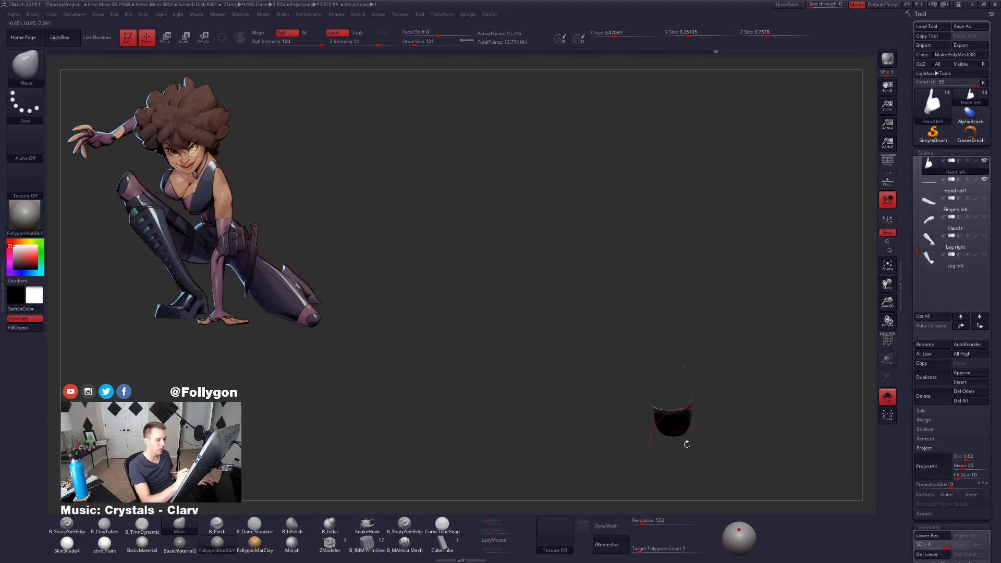
key(space)
click(738, 395)
mouse_move(688, 387)
right_down()
mouse_move(698, 376)
mouse_move(662, 388)
mouse_move(688, 353)
right_up()
ctrl+shift+click(704, 352)
Step: Adjust the transition between thumb and palm with the Move brush on lower subdivision levels
key(space)
drag(700, 417, 696, 417)
mouse_move(700, 383)
right_down()
mouse_move(687, 380)
mouse_move(670, 426)
mouse_move(675, 412)
mouse_move(688, 460)
mouse_move(680, 399)
mouse_move(675, 425)
right_up()
key(shift+d)
key(shift+d)
key(d)
Step: Build up the palm around the thumb's base with ClayTubes at draw size 130 and smooth the surface
key(space)
drag(693, 409, 697, 409)
key(2)
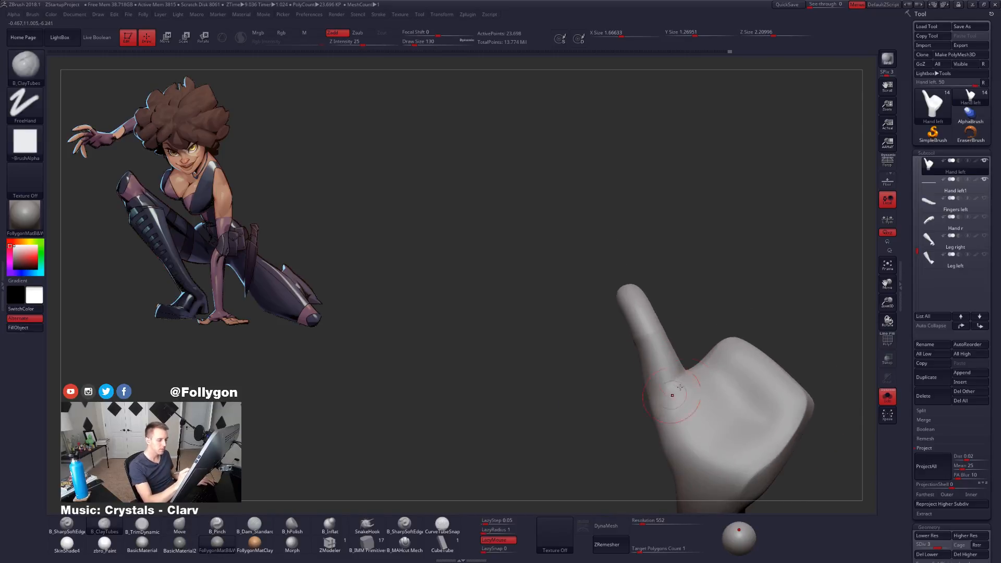
key(shift)
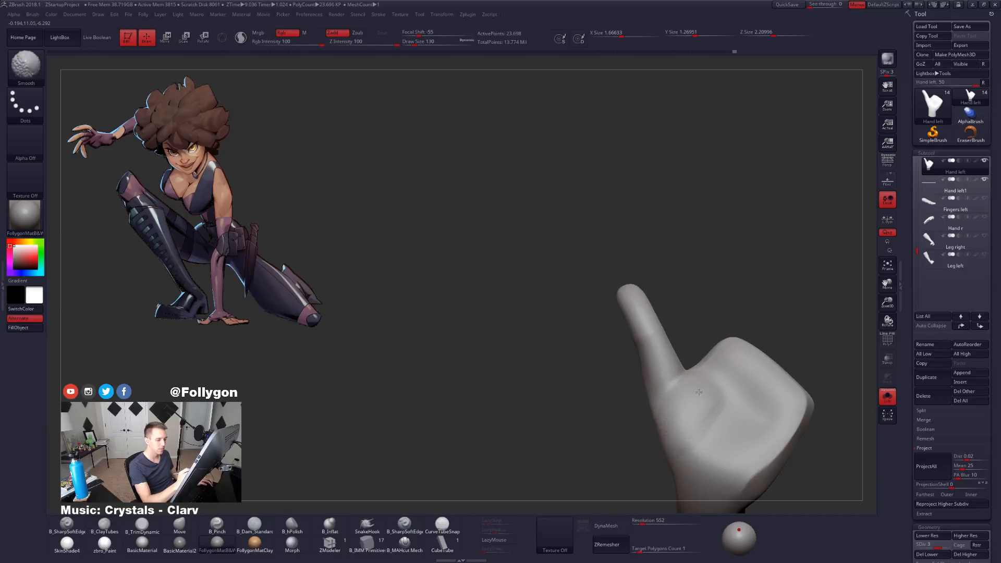
key(shift+d)
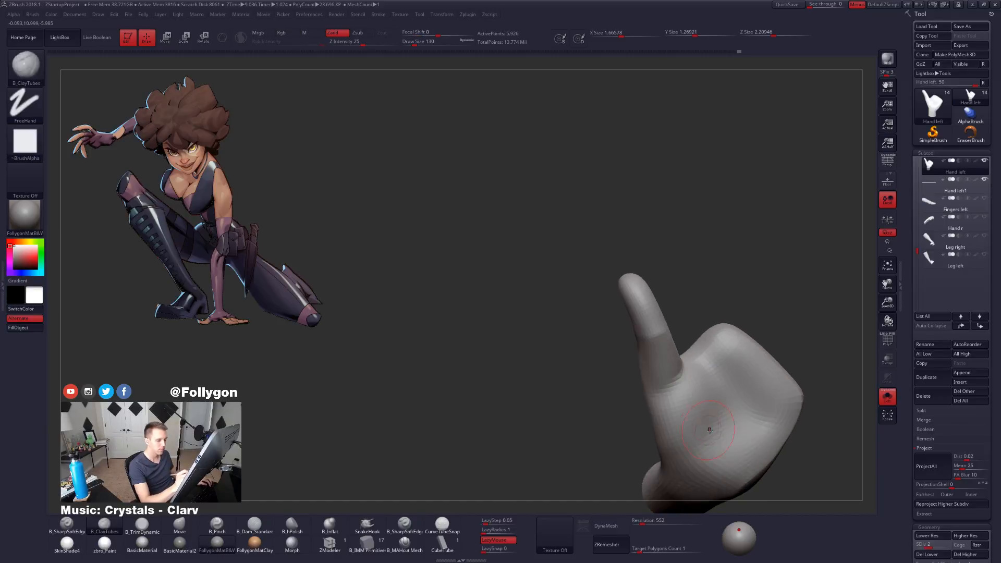
shift+drag(714, 417, 705, 446)
key(d)
mouse_move(706, 446)
right_down()
mouse_move(701, 415)
mouse_move(700, 428)
right_up()
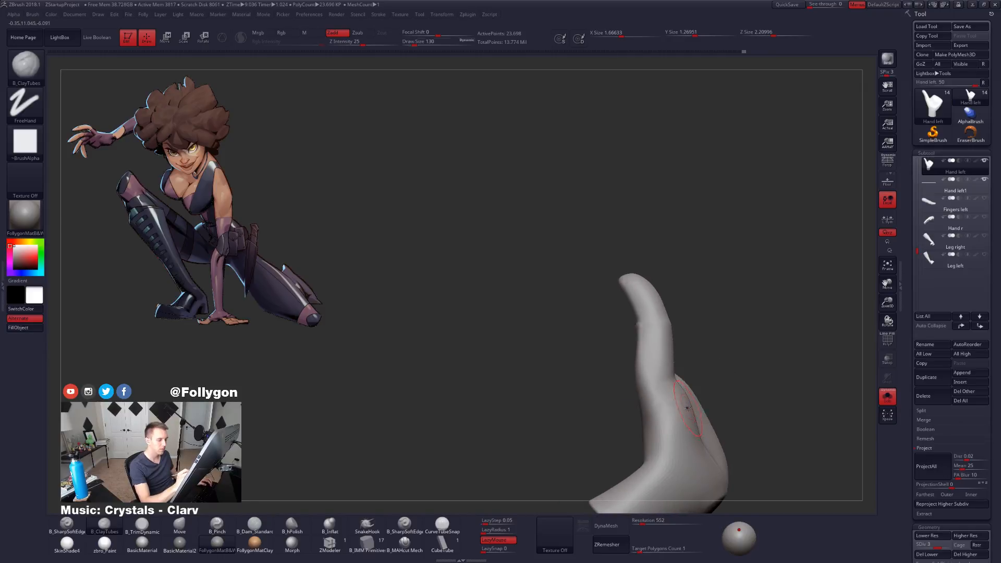
Step: Reshape the thumb's base with the Move brush at draw size 150 on subdivision level 1
key(s)
drag(687, 408, 690, 409)
key(shift+d)
key(shift+d)
key(b)
key(m)
key(v)
key(s)
drag(640, 376, 645, 371)
key(s)
mouse_move(652, 371)
right_down()
mouse_move(714, 401)
mouse_move(729, 431)
mouse_move(742, 402)
right_up()
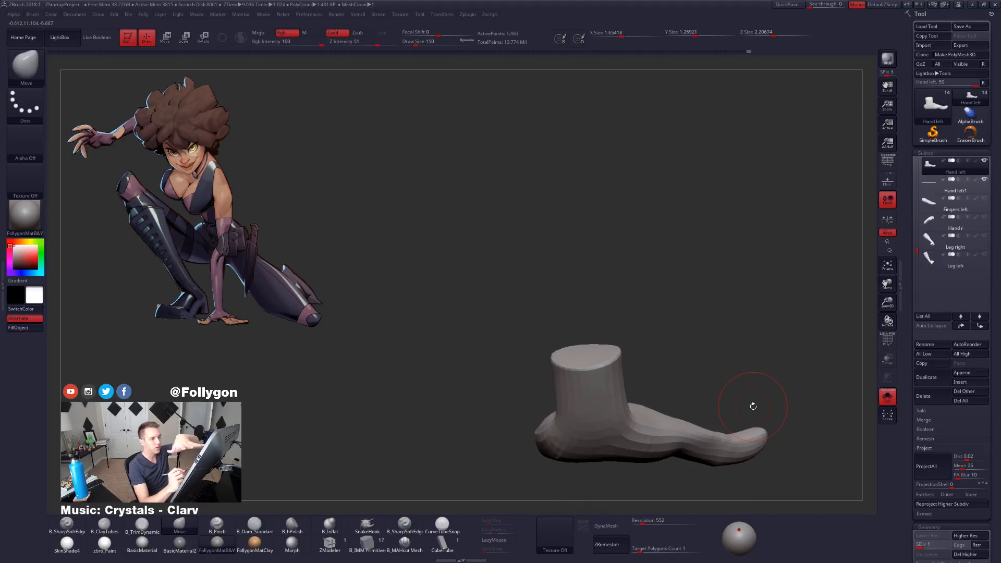
Step: Mask the palm and wrist, leaving the thumb free, and blur the mask edge at the thumb's base
mouse_move(712, 419)
right_down()
mouse_move(696, 459)
mouse_move(701, 375)
right_up()
mouse_move(666, 272)
ctrl+mouse_down()
mouse_move(634, 359)
mouse_move(718, 464)
mouse_move(739, 250)
ctrl+mouse_up()
ctrl+click(674, 399)
ctrl+click(685, 420)
ctrl+click(685, 390)
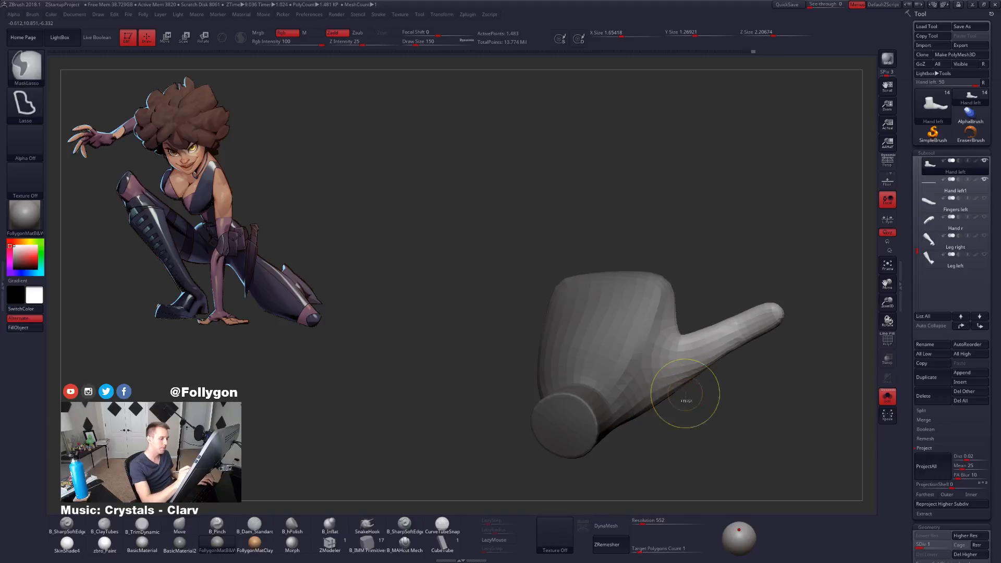
ctrl+click(685, 390)
Step: Rotate the unmasked thumb downward from its base with a transpose line and clear the mask
key(r)
drag(643, 360, 757, 391)
right_drag(734, 404, 723, 275)
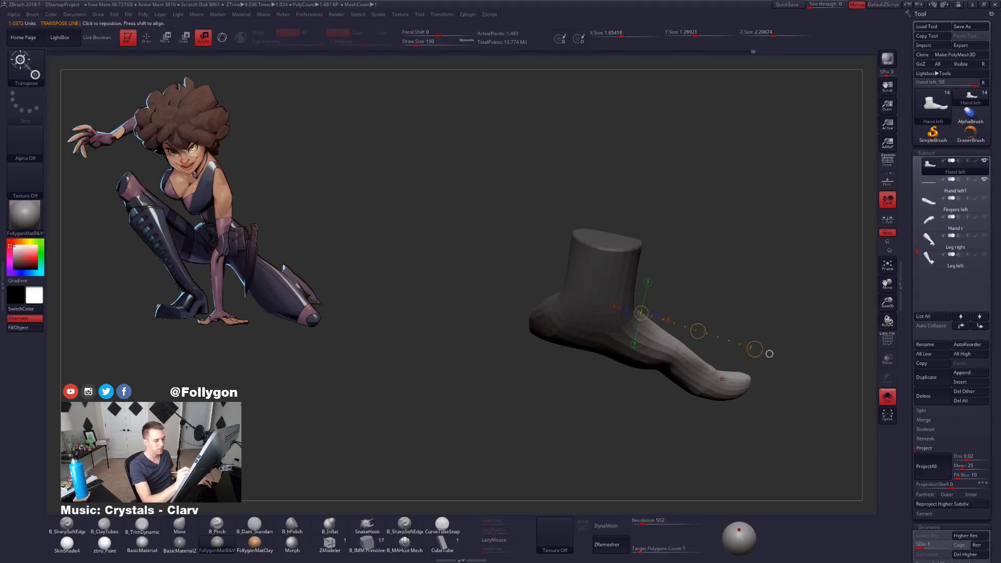
right_drag(755, 352, 749, 344)
drag(749, 343, 740, 377)
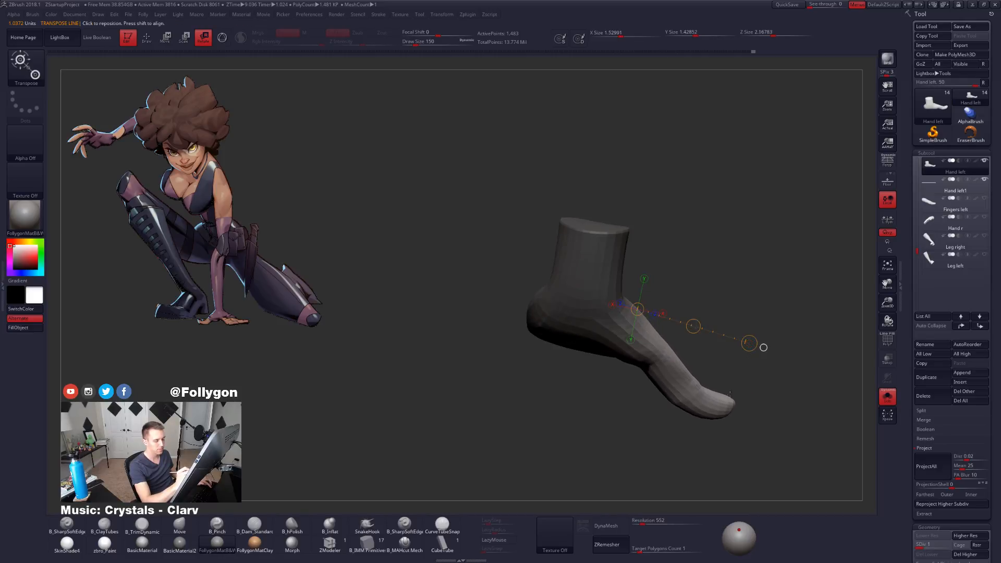
right_drag(741, 389, 651, 413)
mouse_move(771, 400)
right_down()
mouse_move(666, 406)
mouse_move(690, 408)
right_up()
key(q)
ctrl+drag(692, 409, 700, 417)
right_drag(681, 371, 685, 354)
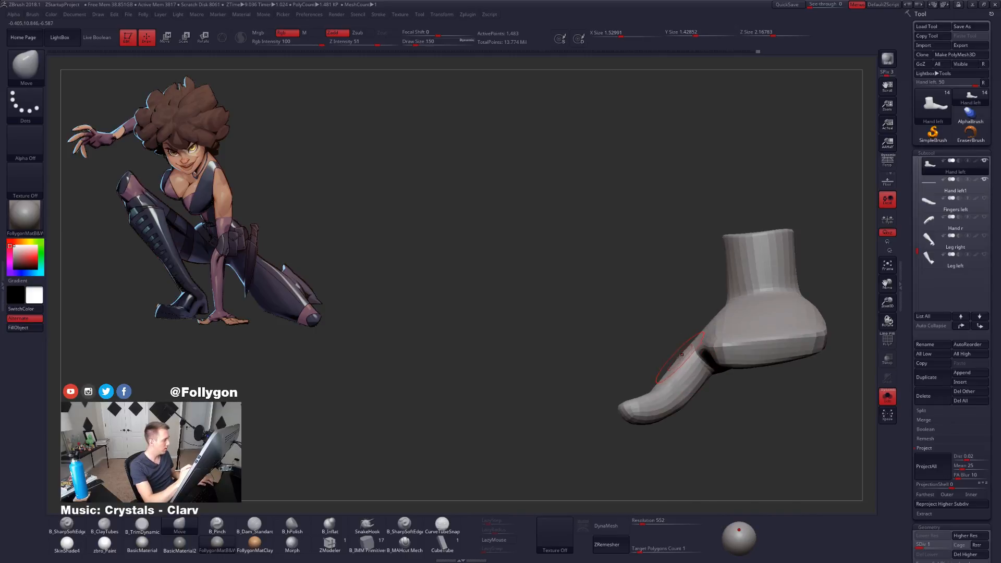
Step: Enlarge the Move brush to draw size 161 and lay a transpose line from the wrist down the thumb, masking around the thumb
key(s)
drag(681, 356, 687, 357)
mouse_move(685, 360)
right_down()
mouse_move(687, 371)
mouse_move(677, 371)
mouse_move(674, 354)
right_up()
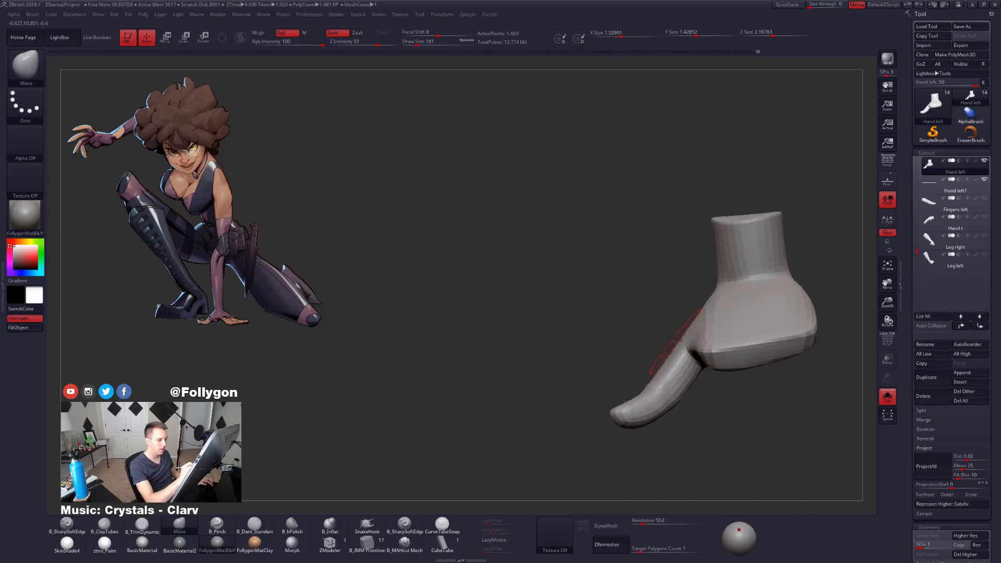
key(w)
drag(717, 289, 637, 403)
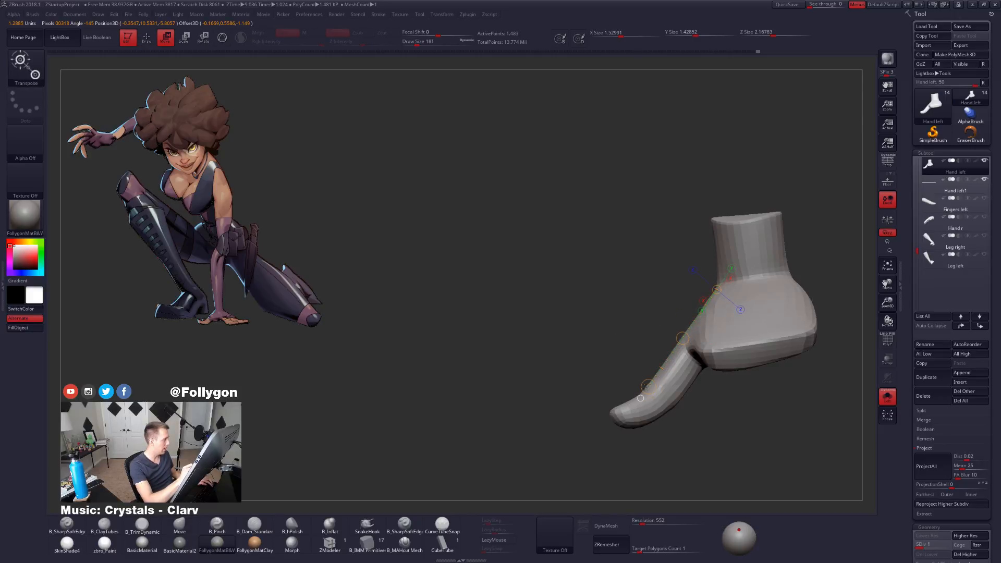
mouse_move(709, 261)
ctrl+mouse_down()
mouse_move(547, 424)
mouse_move(514, 433)
ctrl+mouse_up()
mouse_move(636, 353)
mouse_down()
mouse_move(700, 356)
mouse_move(730, 339)
mouse_move(780, 354)
mouse_up()
Step: Reshape the palm and the thumb's base with the Move brush on subdivision level 1
key(space)
drag(717, 405, 728, 414)
key(space)
drag(777, 375, 770, 375)
drag(703, 404, 723, 401)
drag(757, 360, 730, 442)
Step: Raise the hand to subdivision level 2, smooth it and build up its form with ClayTubes at draw size 104
key(d)
key(space)
mouse_move(771, 404)
mouse_down()
mouse_move(761, 404)
mouse_move(787, 393)
mouse_up()
mouse_move(748, 346)
shift+mouse_down()
mouse_move(748, 356)
mouse_move(729, 361)
shift+mouse_up()
key(2)
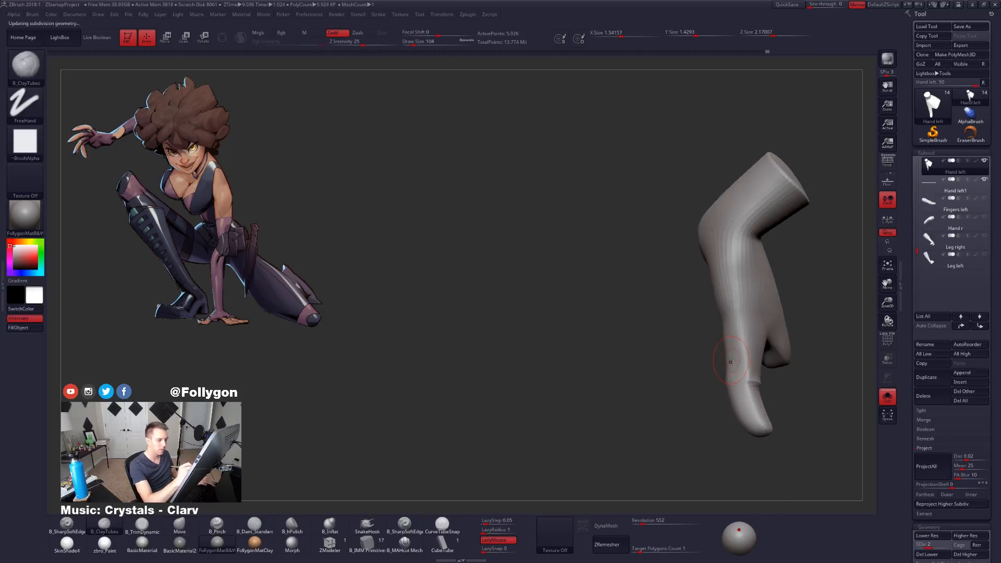
mouse_move(672, 317)
mouse_down()
mouse_move(740, 333)
mouse_move(730, 302)
mouse_up()
drag(672, 349, 785, 317)
key(space)
key(space)
mouse_move(785, 317)
mouse_down()
mouse_move(800, 318)
mouse_move(782, 313)
mouse_move(777, 338)
mouse_move(729, 346)
mouse_move(754, 354)
mouse_move(726, 346)
mouse_move(747, 308)
mouse_move(736, 316)
mouse_move(753, 339)
mouse_move(734, 329)
mouse_up()
Step: Adjust the hand's silhouette with the Move brush at draw size 150 and raise it to subdivision level 4
key(1)
key(space)
key(space)
key(d)
key(d)
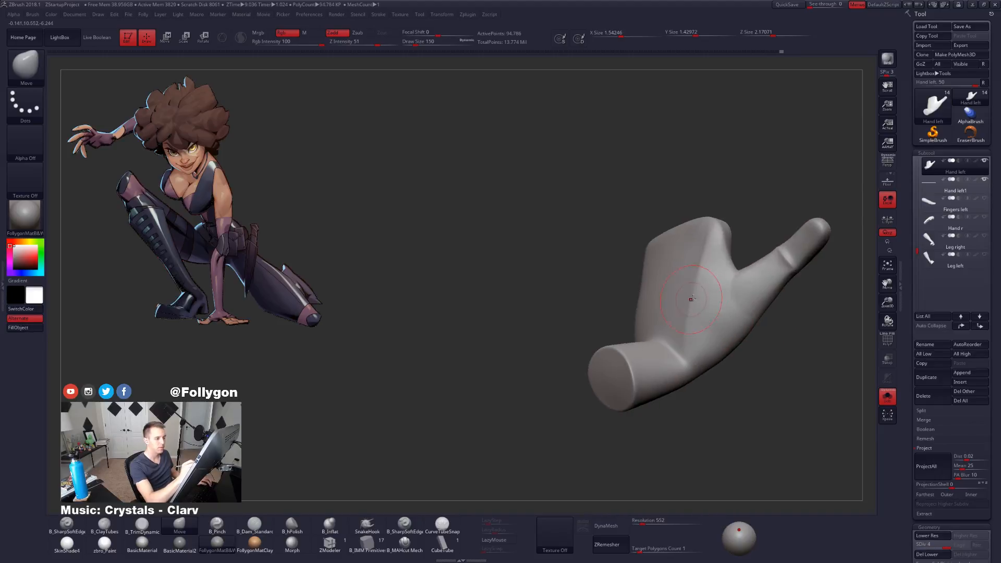
Step: Work the thumb-side edge of the hand's back with the Pinch brush at draw size 121 and smooth its upper corner
key(b)
key(p)
key(i)
key(space)
drag(711, 266, 710, 266)
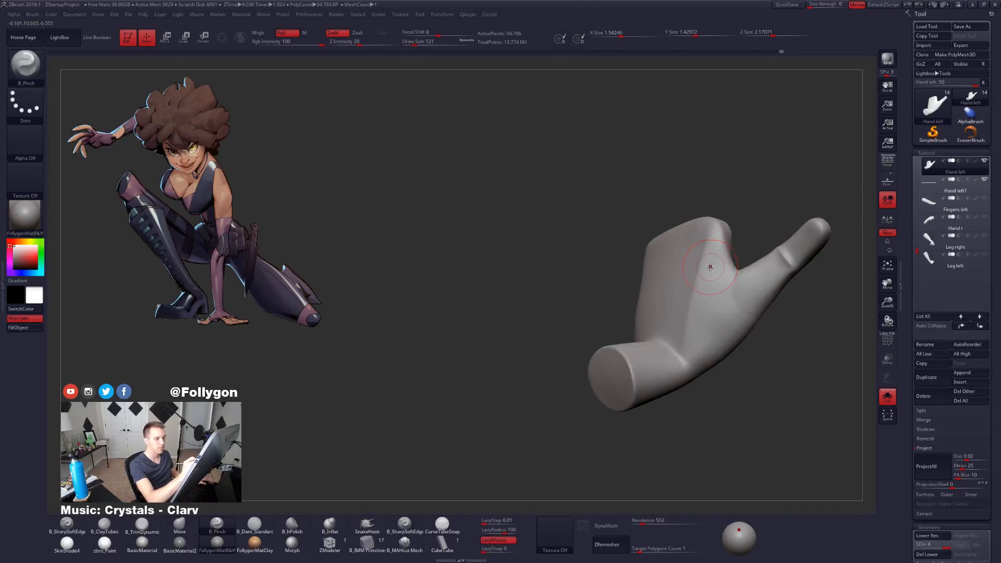
right_drag(710, 263, 741, 260)
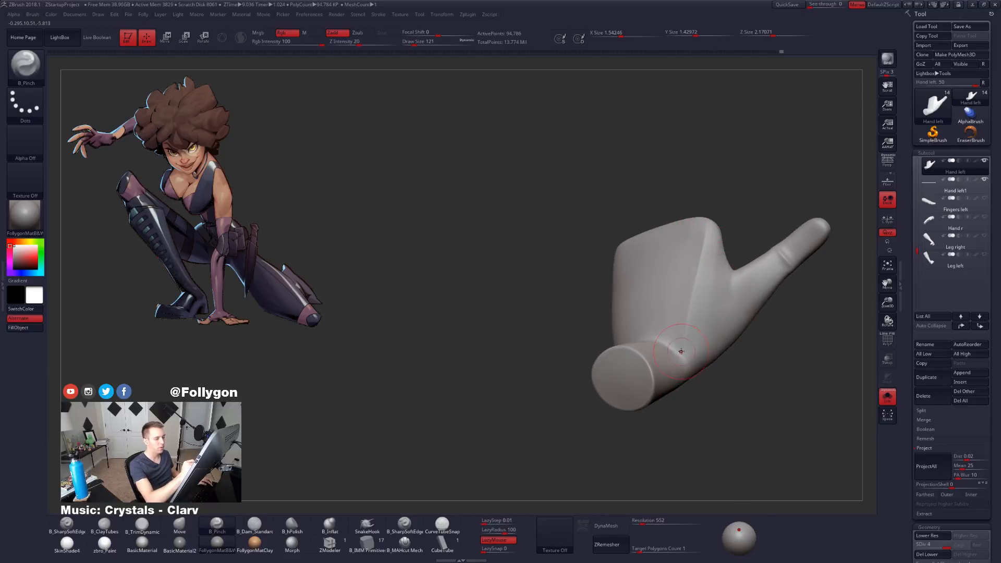
right_drag(680, 352, 693, 333)
shift+drag(715, 257, 701, 253)
right_drag(702, 253, 690, 295)
Step: Sharpen the ridge running from the index knuckle down the back of the hand with the Pinch brush
key(4)
key(5)
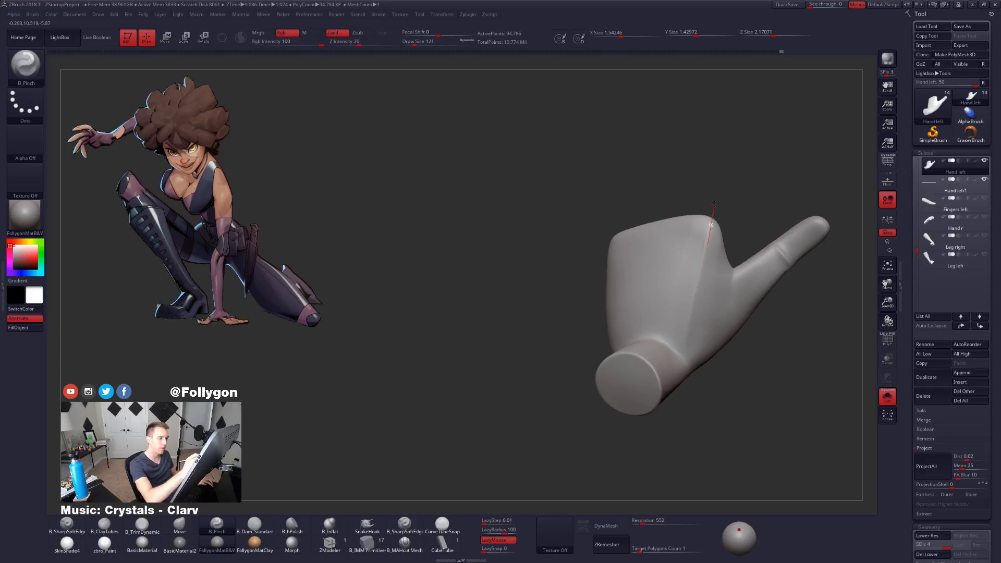
right_drag(707, 241, 719, 232)
drag(714, 219, 693, 290)
mouse_move(692, 290)
right_down()
mouse_move(717, 280)
mouse_move(740, 287)
right_up()
Step: Flatten the plane beside the ridge on the hand's back with TrimDynamic and smooth it one subdivision level lower
key(3)
drag(707, 244, 687, 295)
mouse_move(703, 292)
right_down()
mouse_move(679, 286)
mouse_move(677, 302)
right_up()
key(space)
drag(717, 315, 714, 314)
key(shift+d)
mouse_move(714, 313)
right_down()
mouse_move(710, 344)
mouse_move(742, 313)
right_up()
shift+drag(745, 311, 772, 300)
Step: Return to the higher subdivision level, pinch the index-knuckle corner and thumb web at draw size 74, and smooth the knuckle
mouse_move(777, 302)
alt+right_down()
mouse_move(729, 380)
mouse_move(734, 400)
mouse_move(714, 394)
mouse_move(708, 424)
alt+right_up()
key(d)
right_drag(675, 303, 664, 281)
key(5)
key(space)
drag(663, 282, 658, 276)
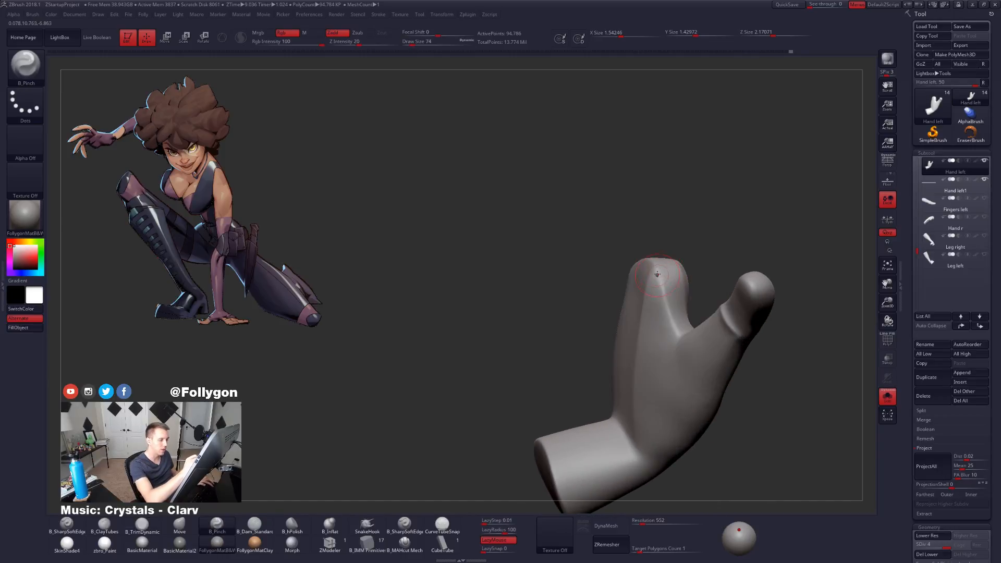
right_drag(659, 276, 668, 460)
drag(657, 267, 660, 282)
drag(676, 337, 678, 339)
right_drag(677, 339, 730, 323)
shift+drag(664, 274, 661, 287)
right_drag(599, 287, 631, 279)
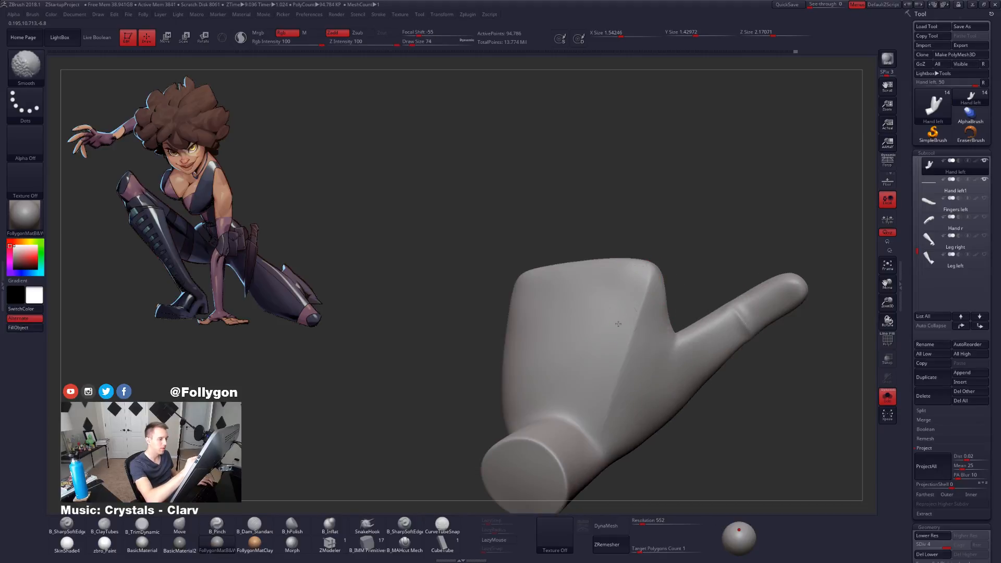
Step: Refine the shape of the thumb and its base with the Move brush at draw size 130
mouse_move(752, 317)
right_down()
mouse_move(758, 373)
mouse_move(743, 388)
mouse_move(722, 383)
mouse_move(712, 404)
right_up()
key(space)
drag(744, 383, 749, 383)
key(b)
key(m)
key(v)
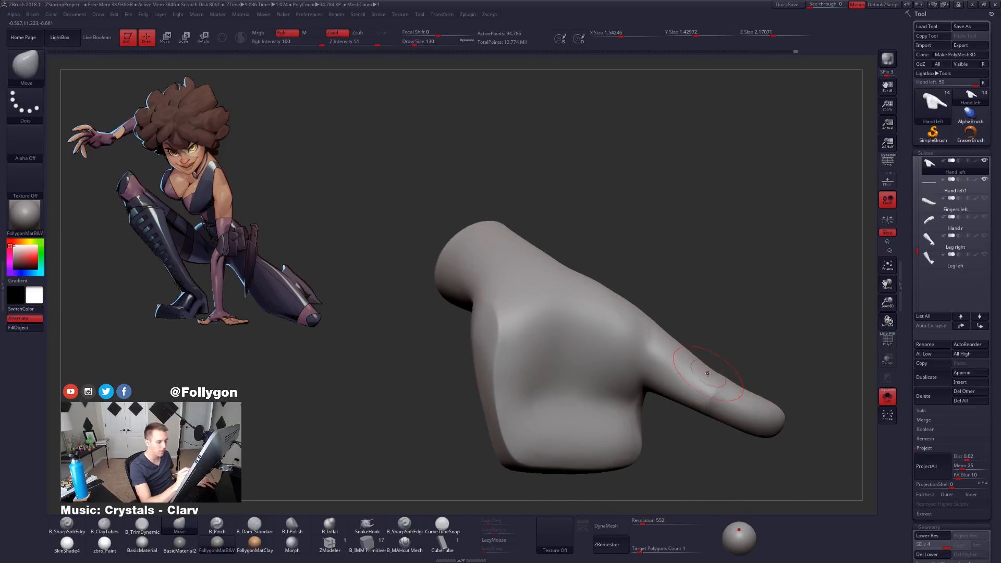
right_drag(706, 383, 681, 385)
right_drag(657, 337, 637, 383)
key(space)
drag(670, 380, 665, 380)
Step: Tighten the palm's edge below the thumb with the Pinch brush and smooth it
mouse_move(672, 365)
right_down()
mouse_move(663, 335)
mouse_move(642, 380)
mouse_move(647, 352)
right_up()
key(b)
key(p)
key(i)
right_drag(642, 388, 621, 403)
key(shift)
mouse_move(608, 442)
right_down()
mouse_move(677, 420)
mouse_move(652, 411)
mouse_move(680, 360)
right_up()
Step: Flatten the palm's pad along the finger edge into a clean plane with TrimDynamic at draw size 113
key(3)
key(space)
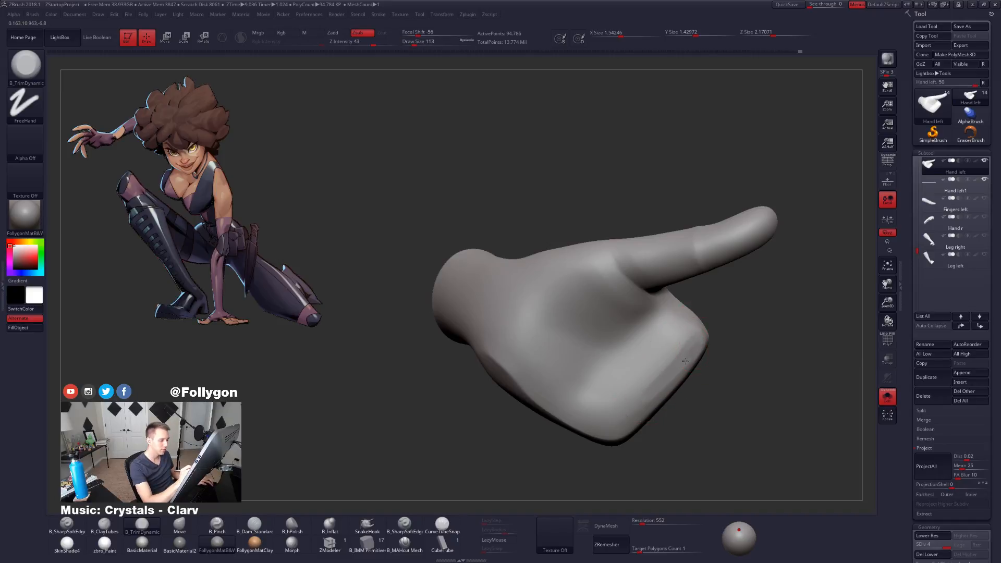
drag(675, 367, 614, 426)
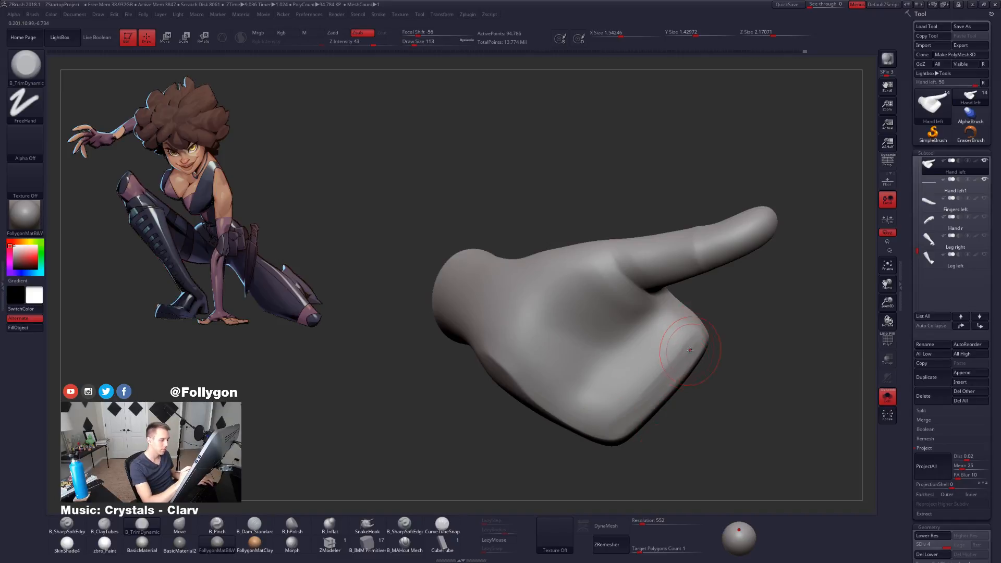
drag(668, 364, 607, 412)
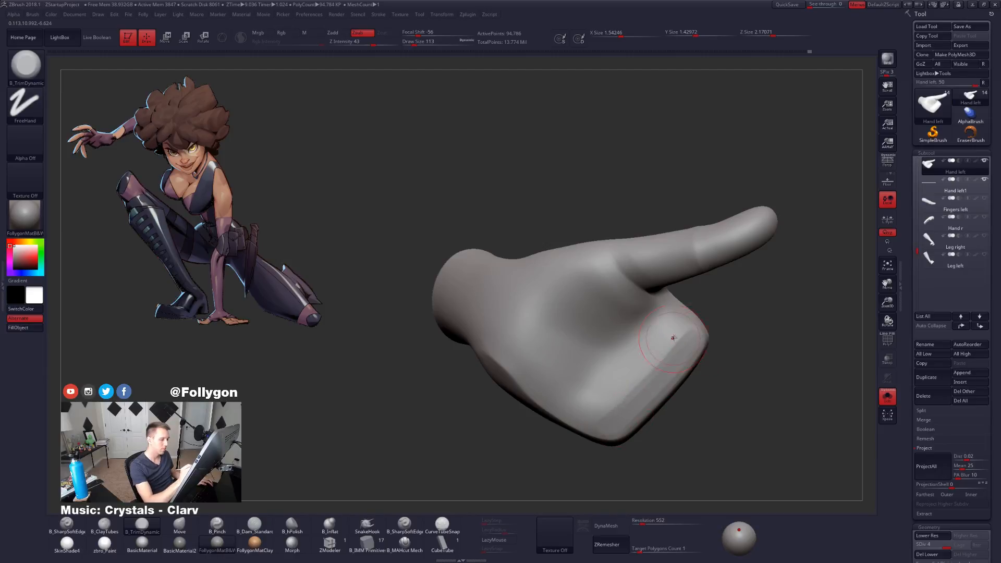
drag(670, 357, 592, 423)
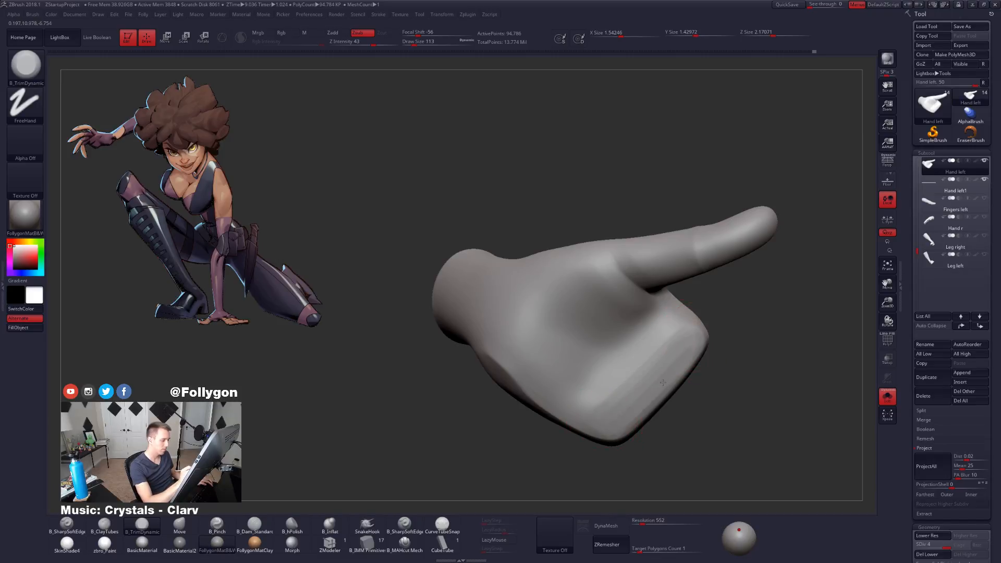
drag(616, 423, 669, 339)
drag(633, 424, 666, 334)
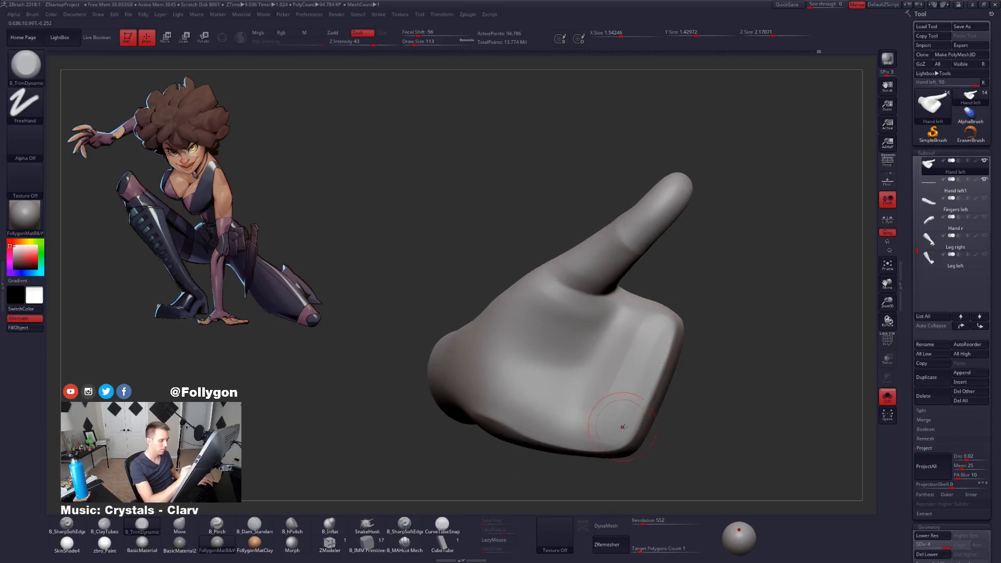
drag(620, 429, 642, 339)
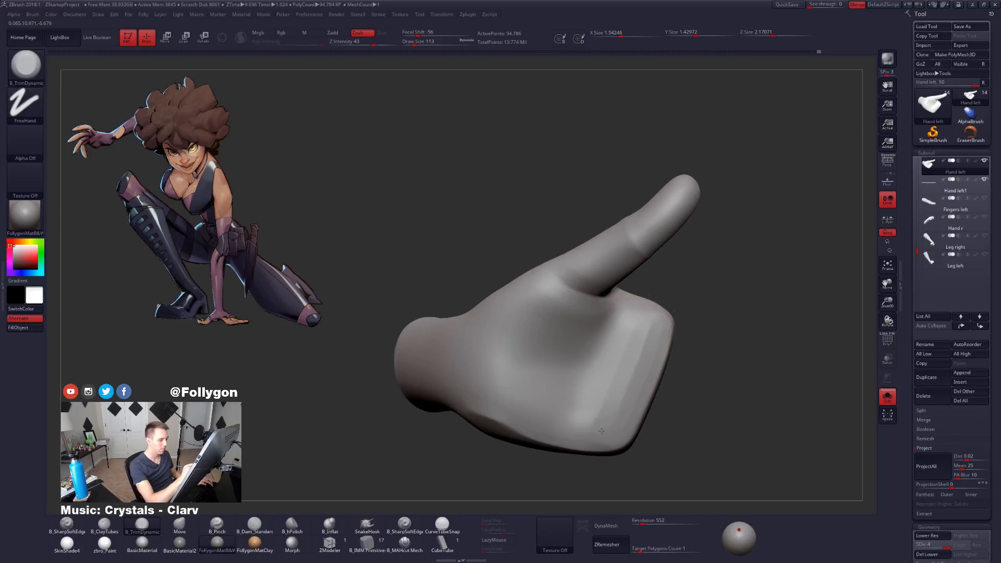
drag(604, 425, 636, 361)
drag(611, 417, 649, 343)
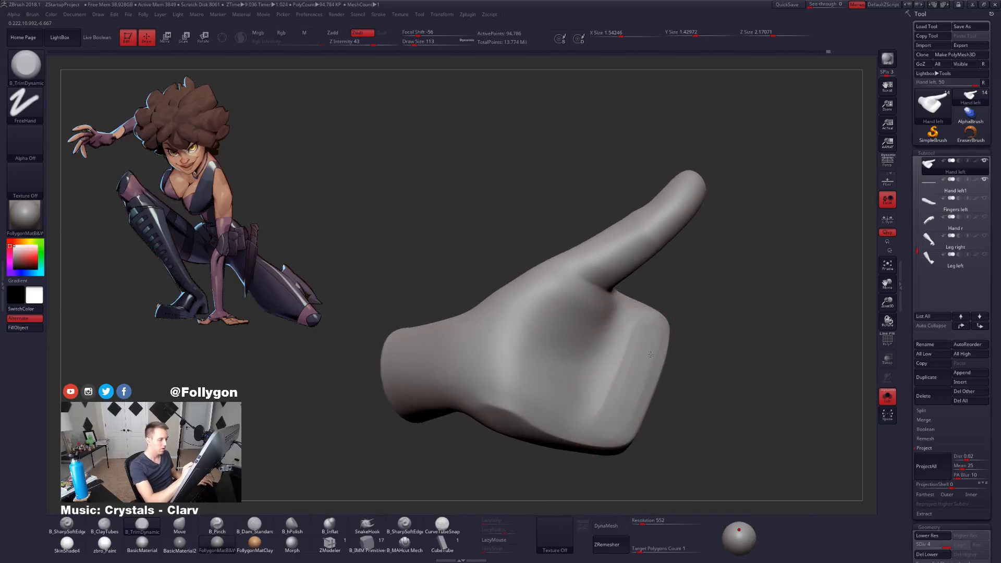
mouse_move(609, 436)
mouse_down()
mouse_move(697, 408)
mouse_move(672, 438)
mouse_move(698, 391)
mouse_up()
Step: Trim the thumb-side end of the palm's pad with TrimDynamic at draw size 104
key(b)
key(m)
key(v)
key(b)
key(t)
key(d)
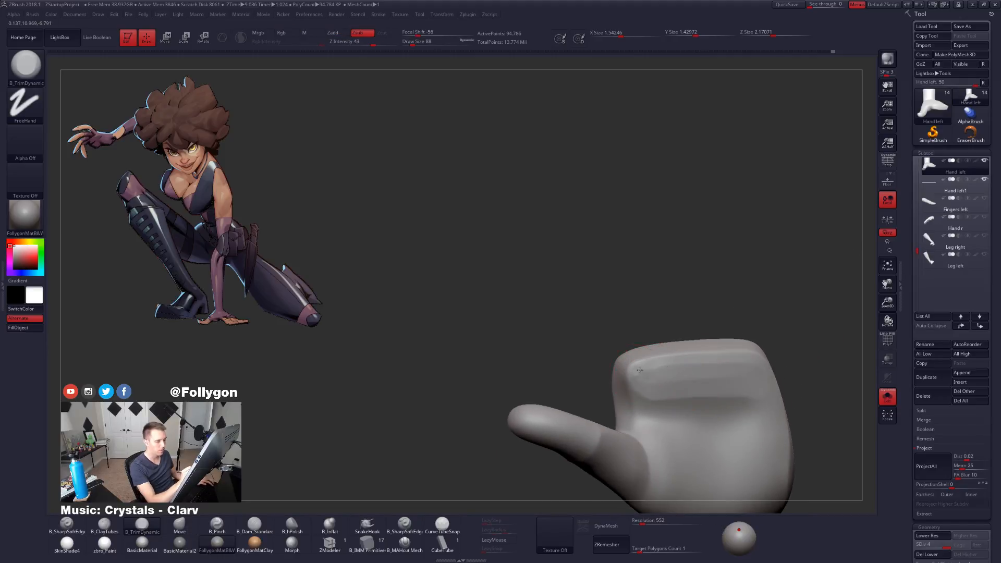
key(space)
drag(643, 372, 676, 390)
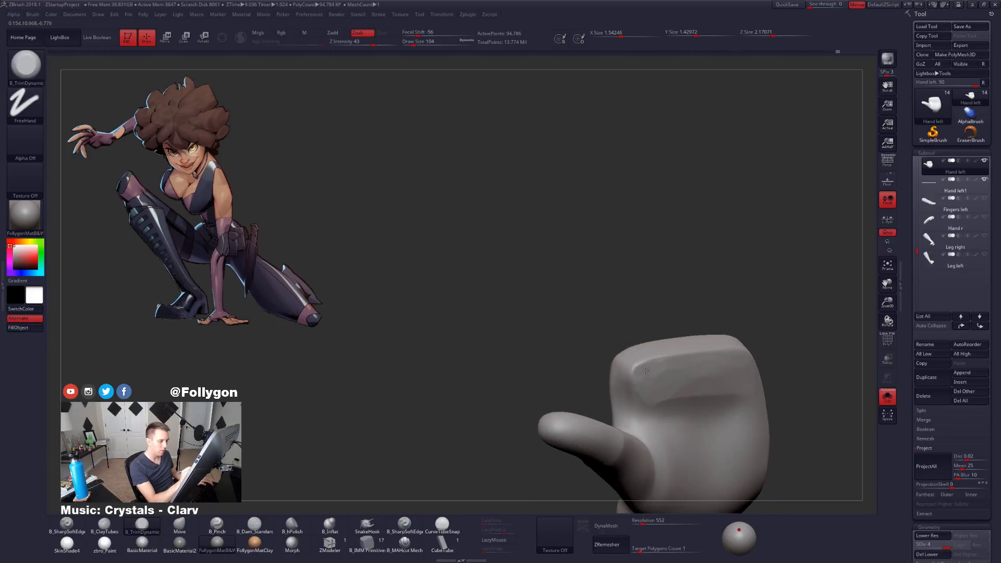
drag(721, 362, 646, 373)
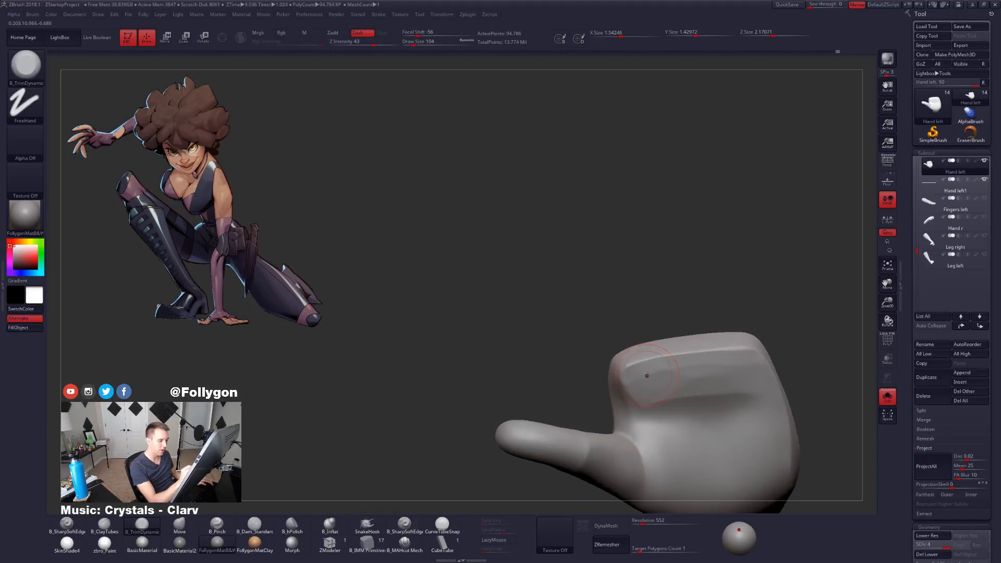
Step: Polish the plane on the palm's pad with hPolish at draw size 104 and smooth its lower edge
click(307, 526)
drag(659, 373, 736, 365)
mouse_move(666, 383)
right_down()
mouse_move(697, 390)
mouse_move(628, 381)
right_up()
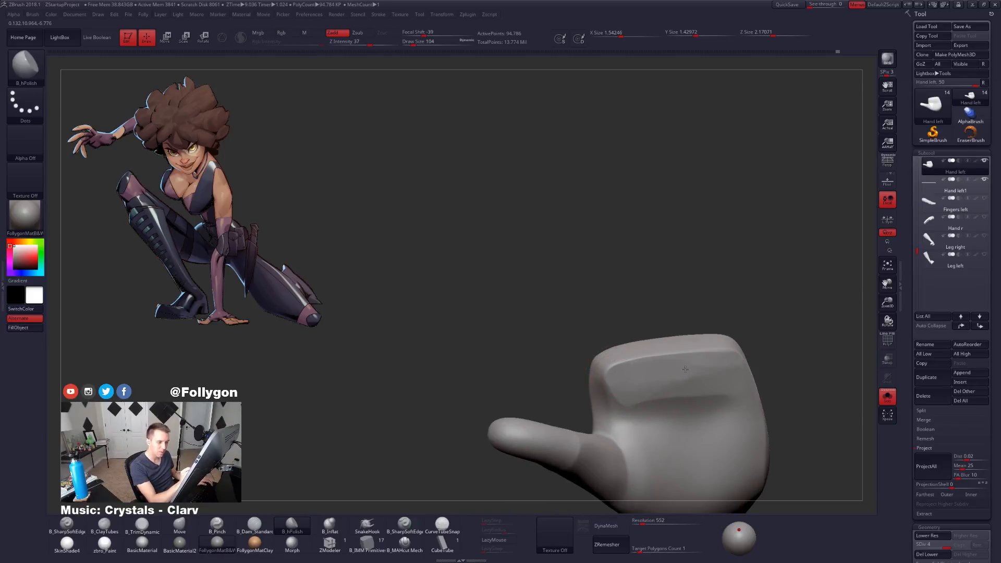
right_drag(624, 375, 627, 408)
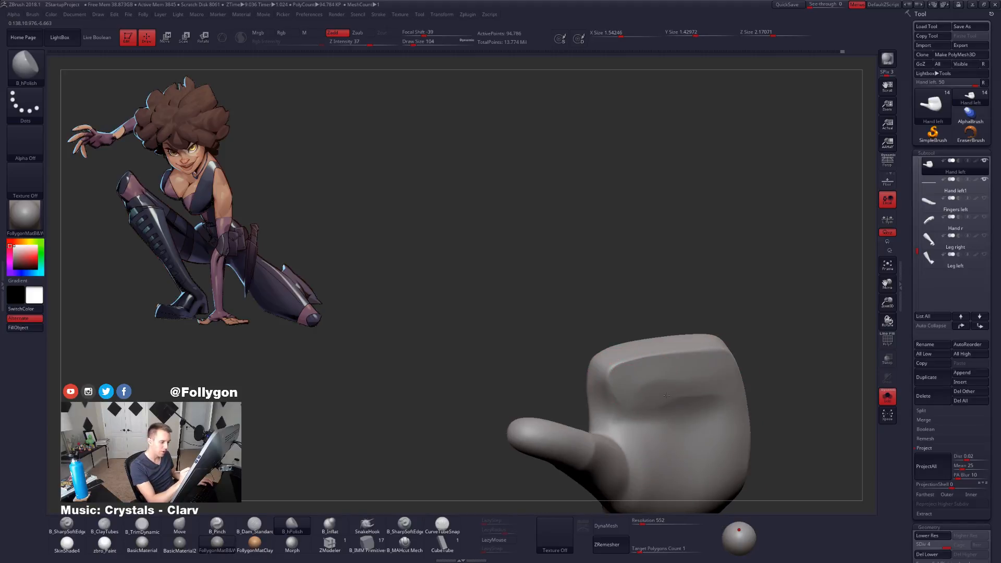
key(3)
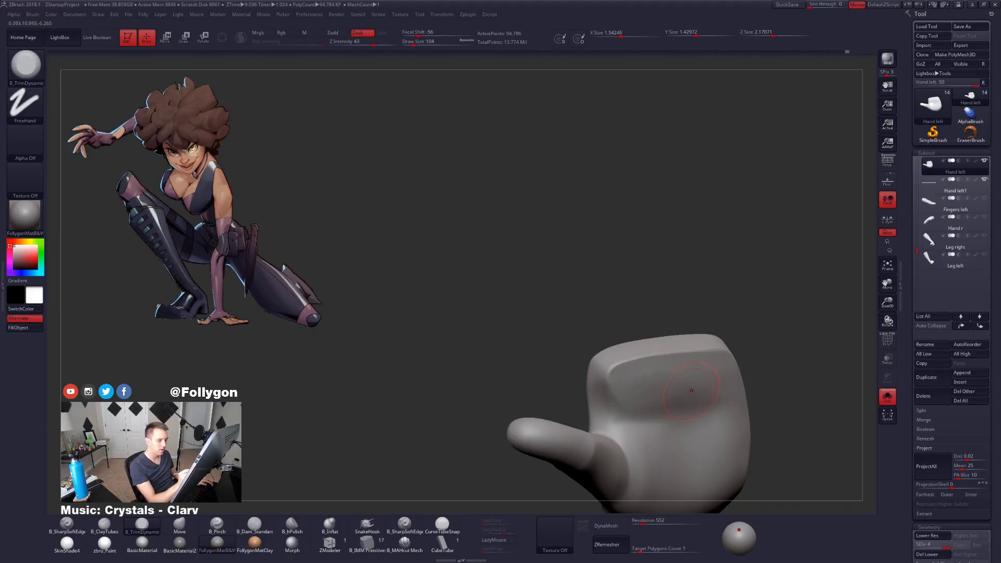
key(shift)
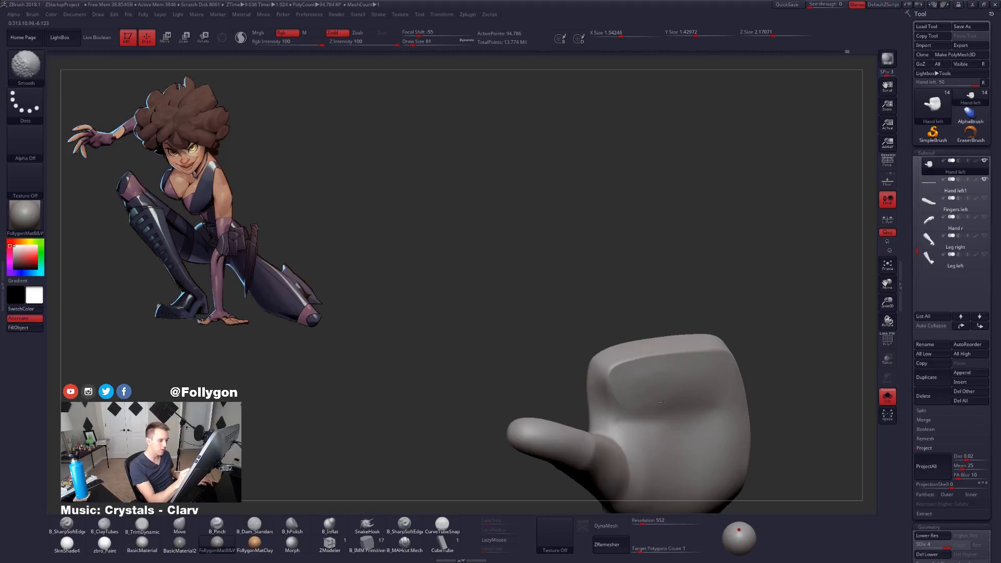
Step: Reshape the palm's side with the Move brush at draw size 81 on subdivision level 3, then smooth it one level higher
key(shift+d)
drag(771, 323, 690, 476)
alt+right_drag(690, 476, 732, 424)
key(b)
key(m)
key(v)
key(space)
drag(699, 367, 701, 368)
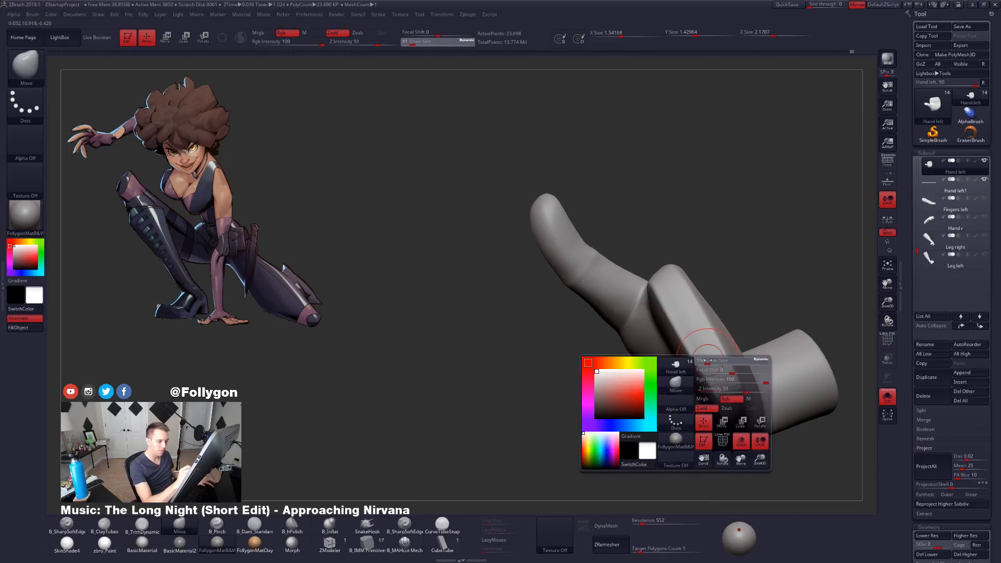
mouse_move(709, 375)
right_down()
mouse_move(730, 349)
mouse_move(636, 310)
right_up()
key(d)
shift+drag(635, 310, 666, 348)
mouse_move(666, 348)
shift+right_down()
mouse_move(647, 414)
mouse_move(627, 391)
shift+right_up()
Step: Define the palm's form beside the thumb's base with the Pinch brush at draw size 81
key(b)
key(p)
key(i)
key(space)
drag(627, 342, 624, 342)
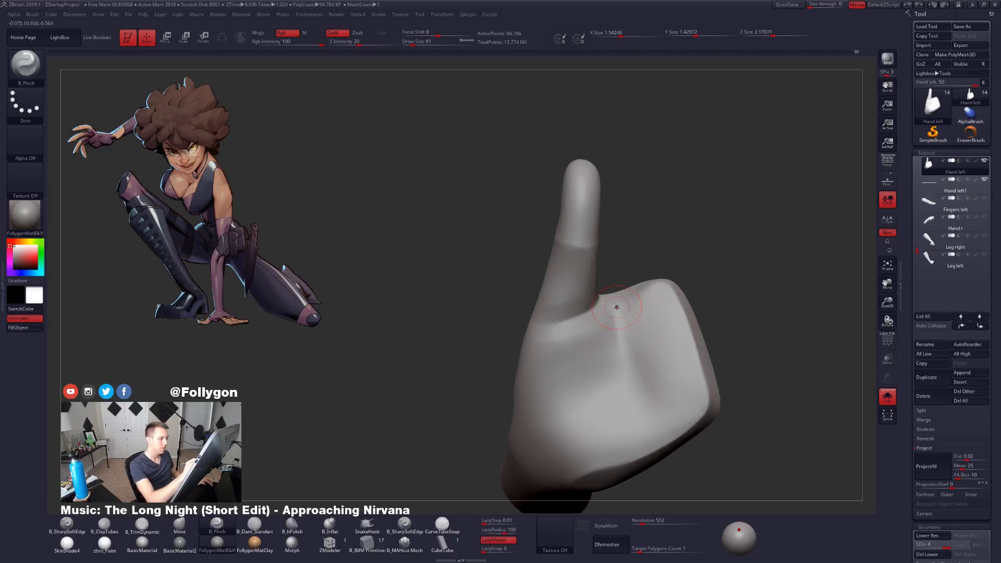
right_drag(633, 387, 658, 396)
mouse_move(712, 455)
right_down()
mouse_move(690, 449)
mouse_move(746, 422)
mouse_move(742, 450)
right_up()
Step: Adjust the palm's underside with the Move brush at draw size 121, checking it against the floor slab
key(b)
key(m)
key(v)
key(space)
drag(680, 386, 682, 384)
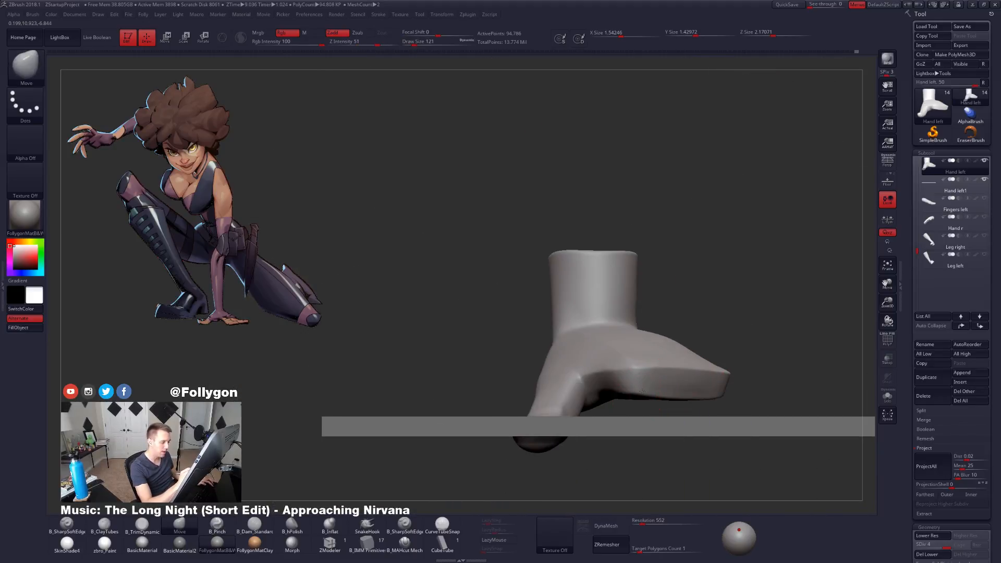
right_drag(641, 387, 682, 372)
Step: Tighten the finger-side edge of the palm with the Pinch brush at draw size 74
key(b)
key(p)
key(i)
key(space)
drag(680, 359, 684, 358)
right_drag(682, 356, 685, 357)
mouse_move(636, 406)
right_down()
mouse_move(653, 388)
mouse_move(651, 409)
mouse_move(792, 442)
mouse_move(716, 417)
mouse_move(693, 396)
mouse_move(756, 357)
right_up()
Step: Activate the Fingers left subtool, showing it with the hand, and raise its subdivision level
click(928, 208)
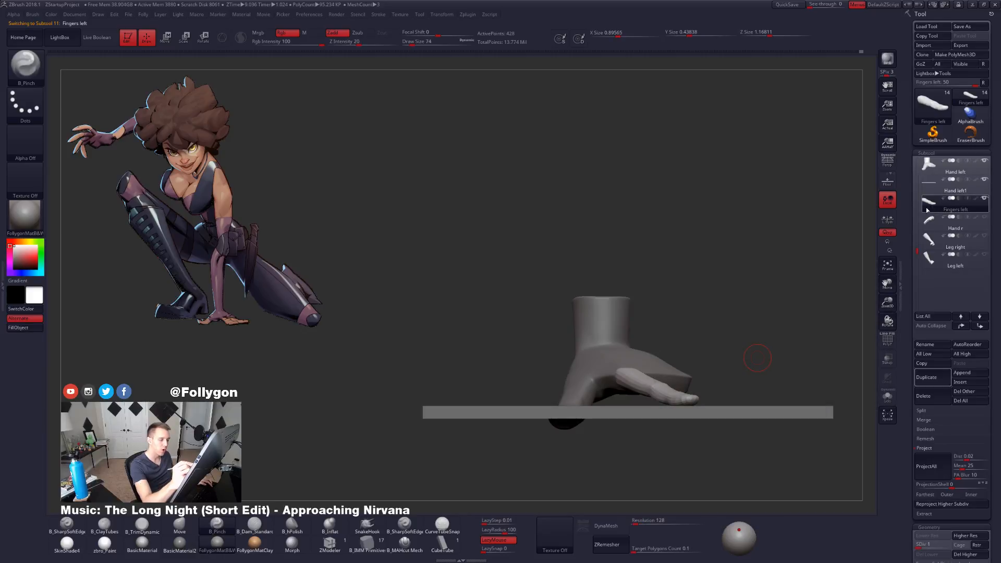
key(d)
key(d)
key(d)
key(d)
mouse_move(700, 402)
right_down()
mouse_move(702, 422)
mouse_move(693, 415)
mouse_move(679, 435)
mouse_move(679, 474)
mouse_move(689, 445)
mouse_move(677, 443)
mouse_move(678, 417)
mouse_move(691, 391)
mouse_move(694, 417)
mouse_move(708, 427)
right_up()
Step: Try to raise the left hand above the floor slab with a vertical transpose line
alt+click(691, 391)
key(w)
mouse_move(715, 396)
mouse_down()
mouse_move(715, 454)
mouse_move(717, 405)
mouse_up()
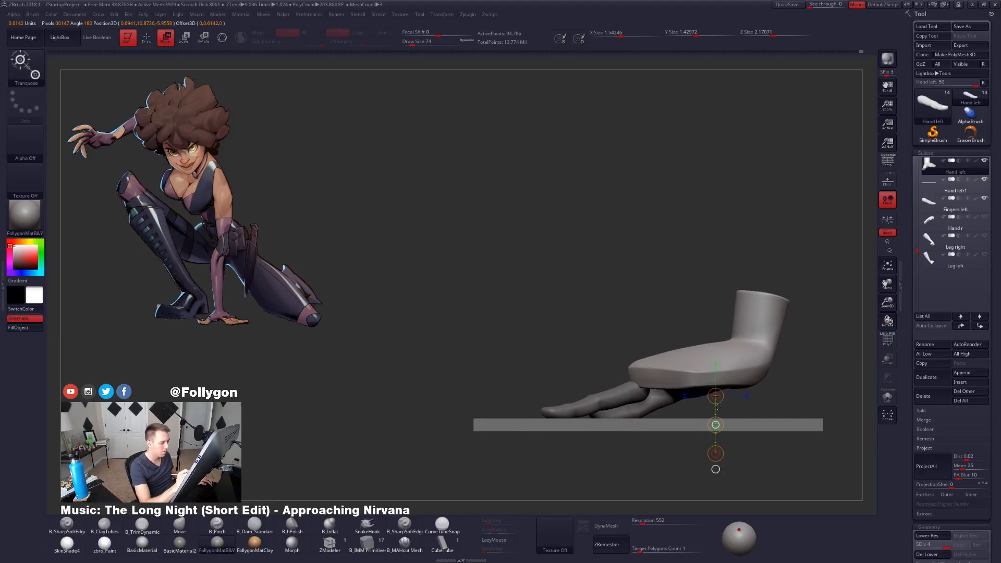
shift+right_drag(646, 449, 674, 449)
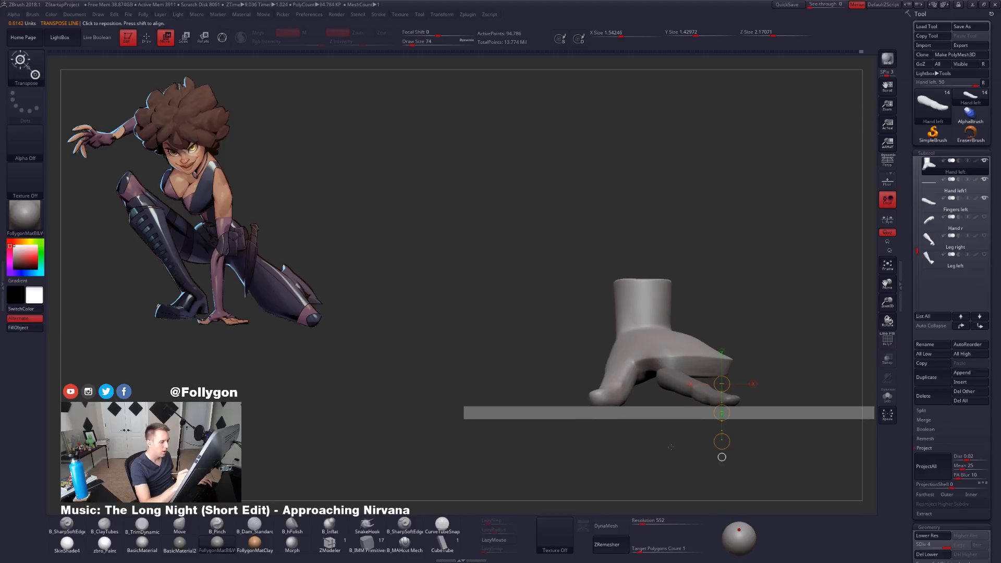
key(ctrl)
key(ctrl+z)
Step: Isolate the left hand, mask everything except the thumb at the lowest subdivision level and soften the mask edge
key(alt+s)
right_drag(673, 430, 667, 380)
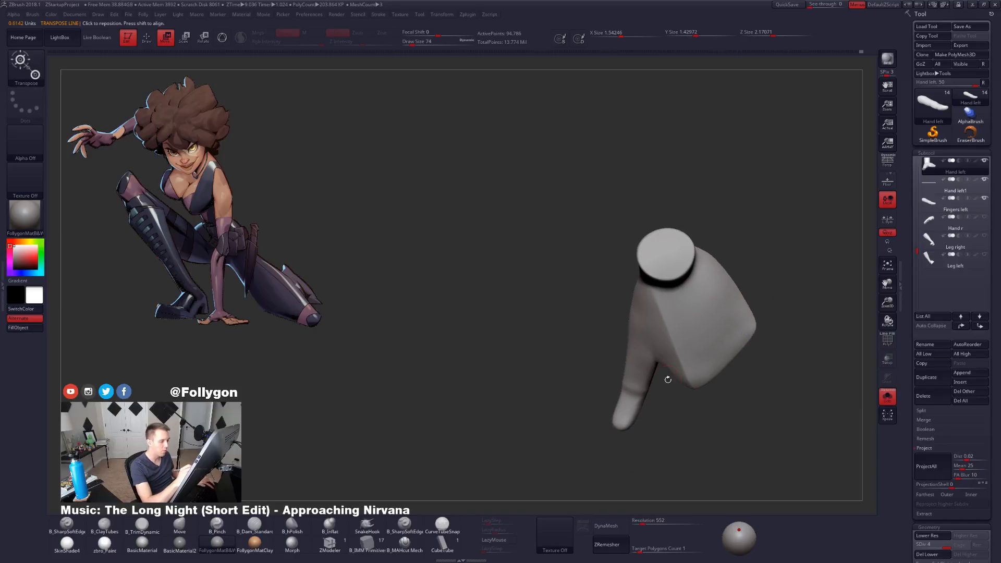
key(q)
ctrl+drag(633, 274, 658, 303)
mouse_move(675, 353)
ctrl+mouse_down()
mouse_move(631, 472)
mouse_move(485, 441)
ctrl+mouse_up()
key(shift+d)
key(shift+d)
key(shift+d)
ctrl+click(636, 418)
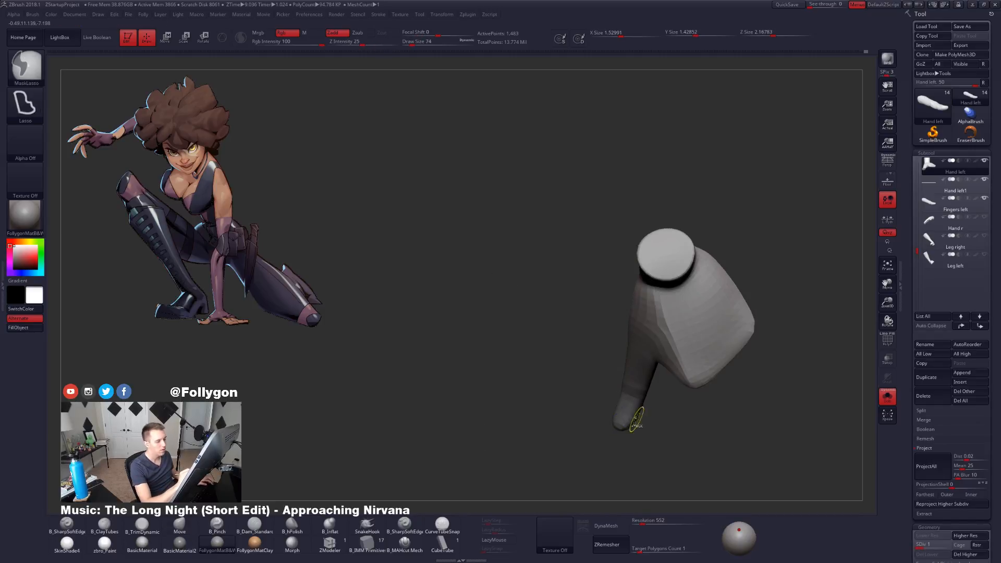
ctrl+click(656, 426)
Step: Rotate the unmasked thumb outward from the palm with a transpose line, and clear the mask
key(r)
mouse_move(642, 282)
mouse_down()
mouse_move(610, 467)
mouse_move(591, 463)
mouse_up()
mouse_move(656, 442)
mouse_down()
mouse_move(657, 401)
mouse_move(614, 396)
mouse_move(688, 402)
mouse_up()
mouse_move(623, 301)
mouse_down()
mouse_move(671, 334)
mouse_move(796, 378)
mouse_move(787, 356)
mouse_up()
shift+drag(753, 413, 651, 428)
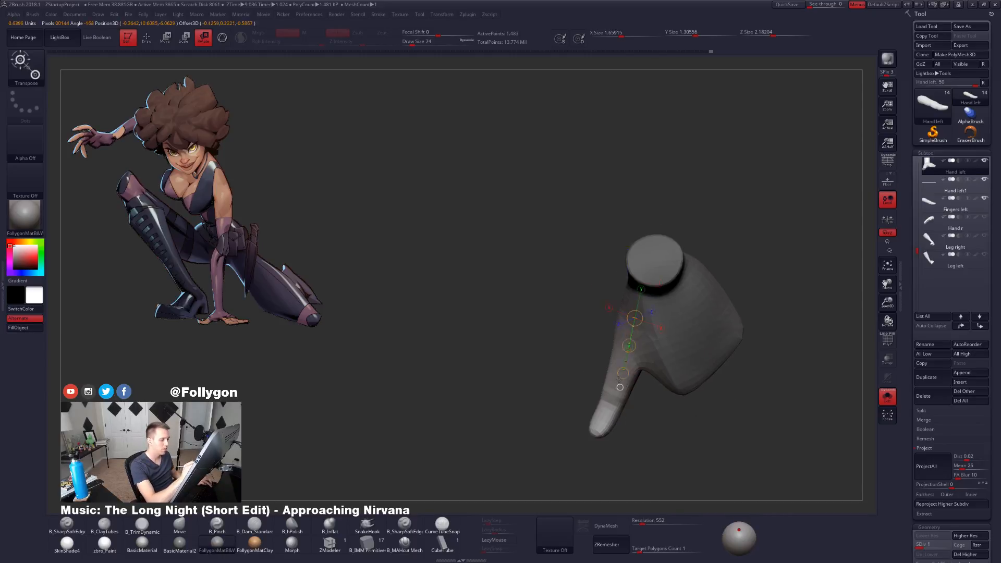
drag(576, 503, 569, 502)
ctrl+drag(661, 425, 673, 439)
key(q)
Step: Raise the hand to subdivision level 4, mask up to the thumb joint and bend the thumb tip upward with a transpose line
mouse_move(693, 436)
mouse_down()
mouse_move(688, 417)
mouse_move(705, 408)
mouse_move(651, 417)
mouse_move(584, 400)
mouse_move(635, 436)
mouse_move(625, 417)
mouse_up()
key(d)
key(d)
key(d)
mouse_move(605, 371)
ctrl+mouse_down()
mouse_move(659, 426)
mouse_move(566, 383)
ctrl+mouse_up()
ctrl+click(607, 448)
mouse_move(608, 447)
mouse_down()
mouse_move(637, 403)
mouse_move(662, 406)
mouse_up()
key(r)
mouse_move(671, 371)
shift+mouse_down()
mouse_move(664, 452)
mouse_move(704, 452)
shift+mouse_up()
key(q)
key(b)
key(m)
key(v)
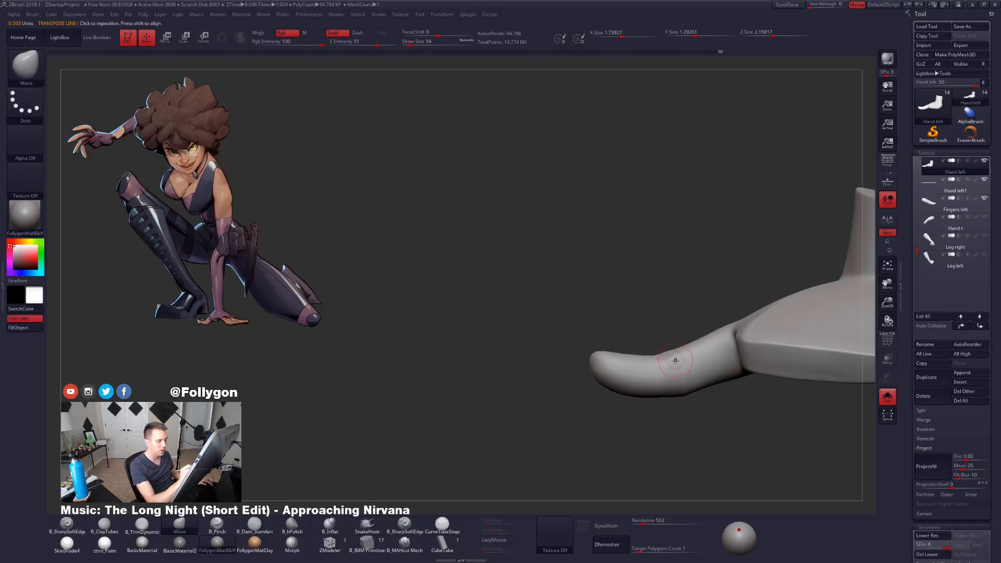
Step: Cut a crease across the thumb joint with the MAHcut Mech brush and subdivide the hand to level 5
key(ctrl)
mouse_move(675, 352)
ctrl+mouse_down()
mouse_move(752, 308)
mouse_move(654, 226)
mouse_move(656, 235)
ctrl+mouse_up()
right_drag(704, 388, 683, 395)
ctrl+right_drag(653, 335, 654, 343)
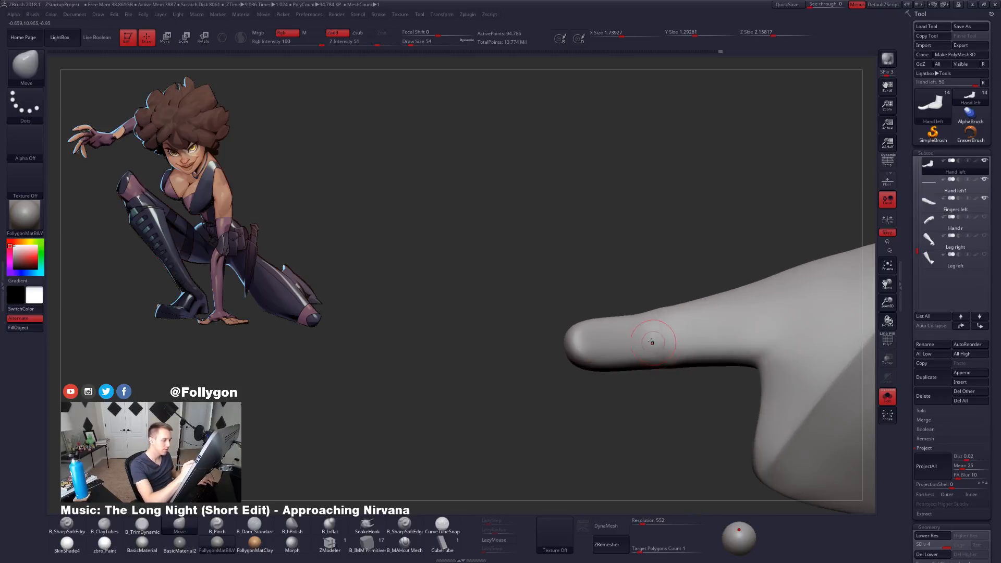
key(b)
key(c)
key(t)
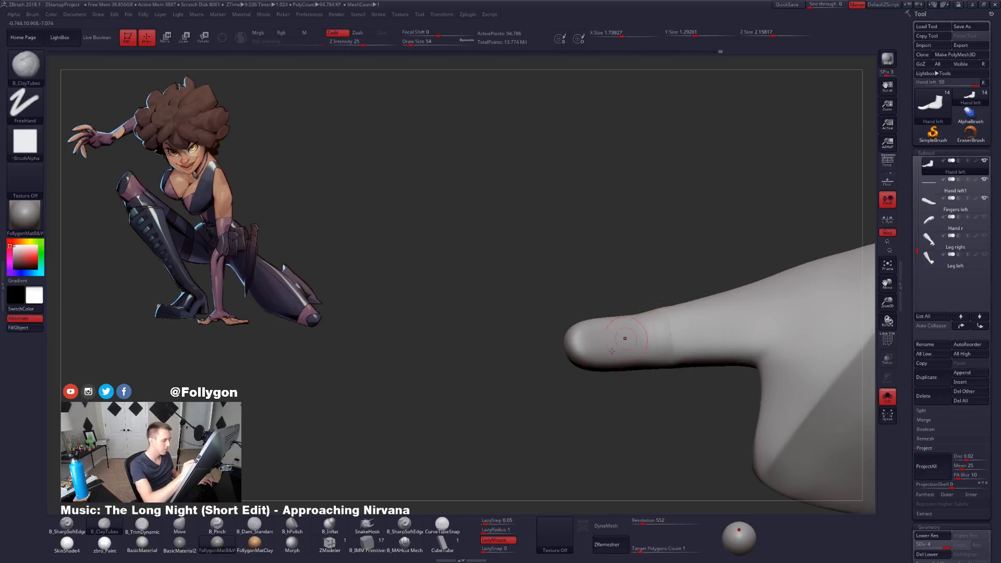
click(412, 549)
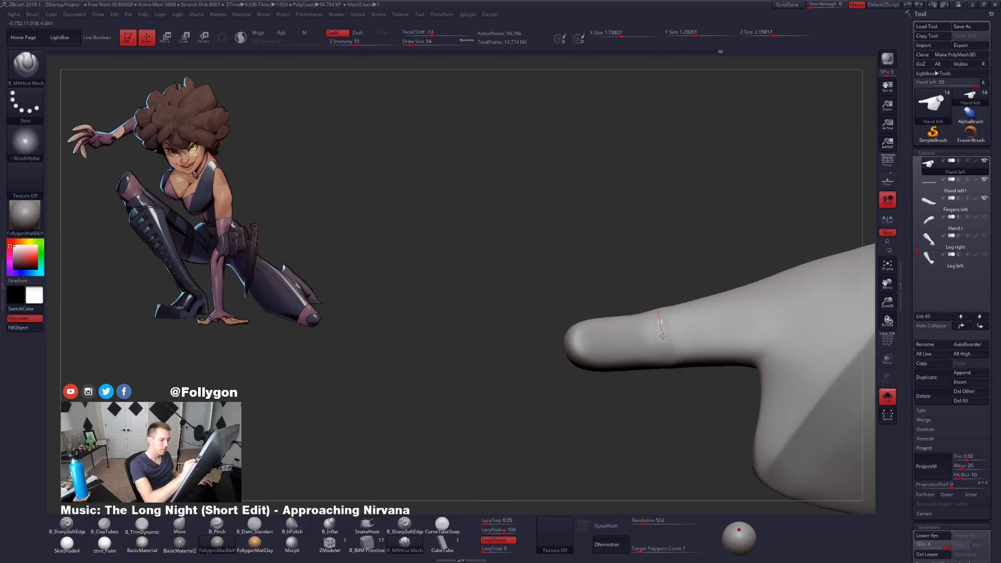
drag(671, 390, 673, 408)
right_drag(676, 404, 678, 383)
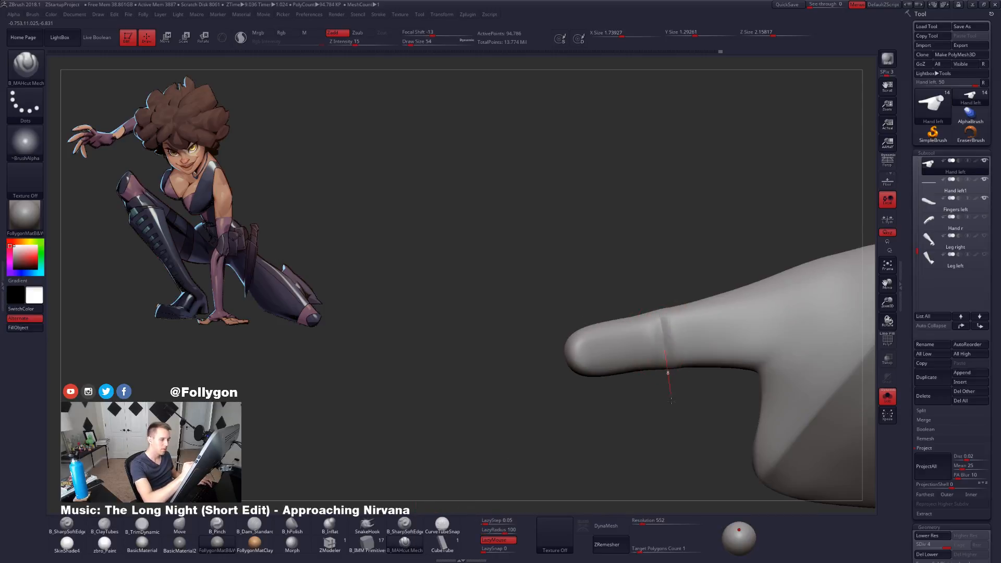
key(ctrl+d)
right_drag(667, 343, 668, 322)
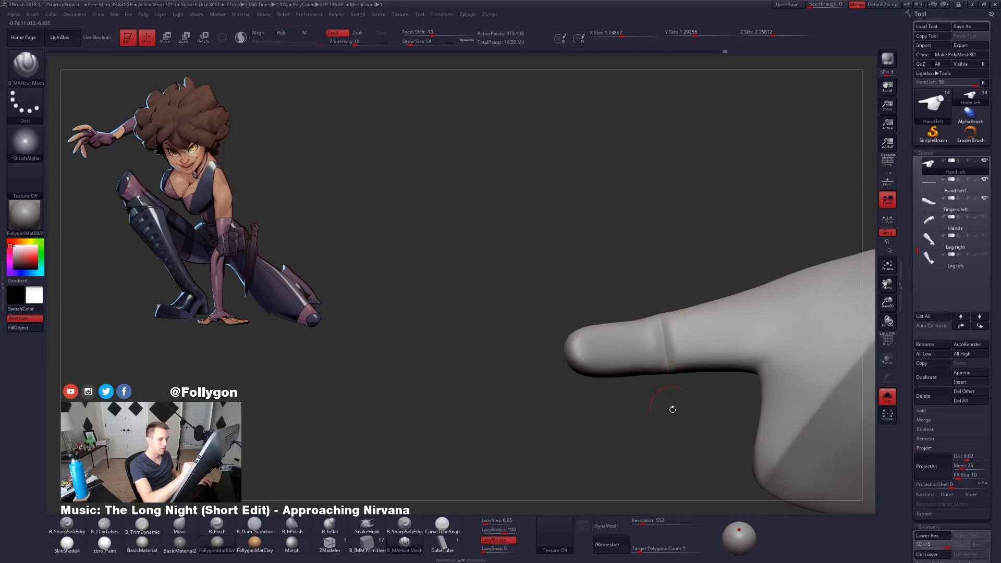
Step: Mask the thumb tip up to the joint crease and lower the hand to subdivision level 3
right_drag(660, 364, 681, 306)
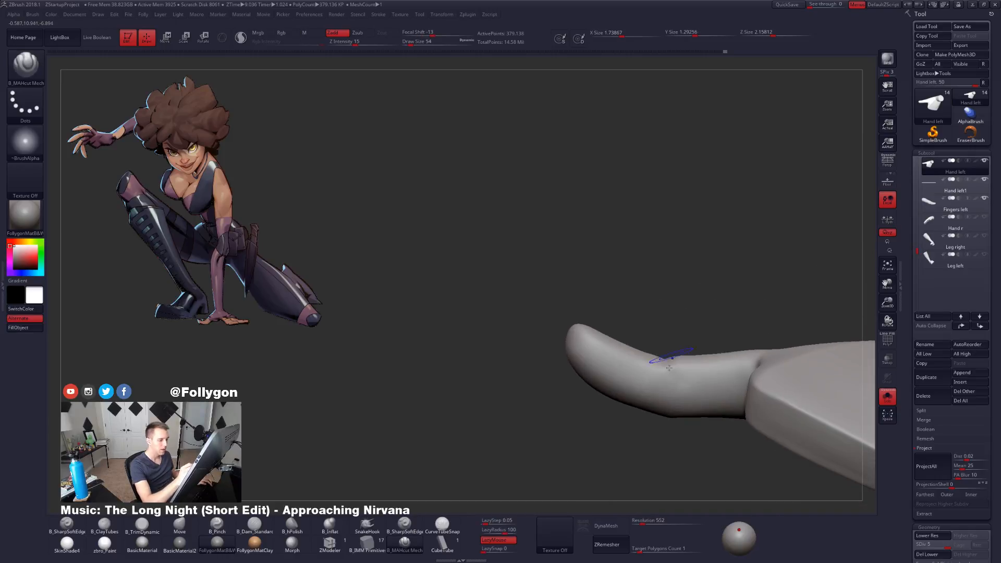
right_drag(683, 387, 665, 393)
key(shift+f)
key(shift+f)
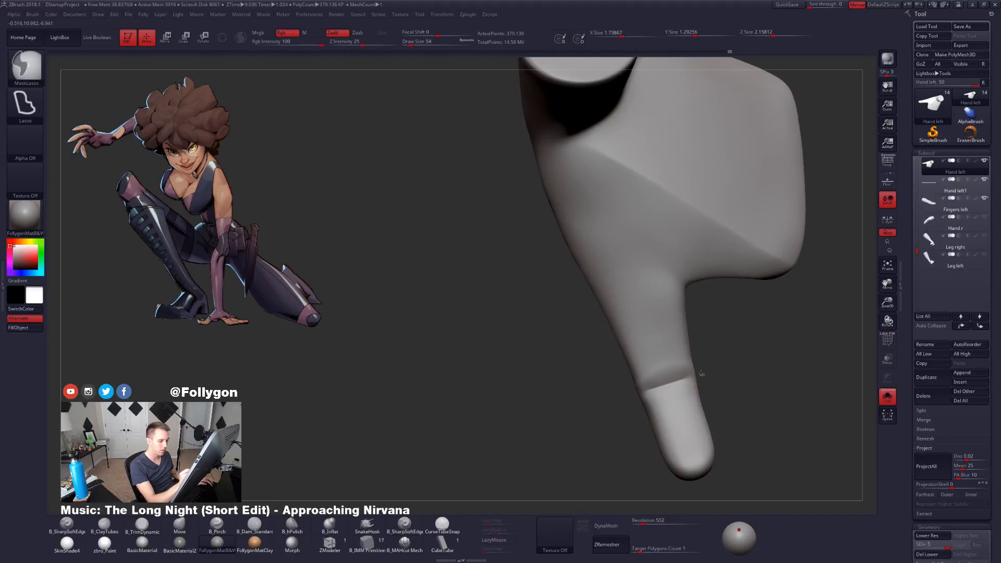
mouse_move(655, 386)
ctrl+mouse_down()
mouse_move(672, 502)
mouse_move(758, 469)
ctrl+mouse_up()
key(shift+d)
key(shift+d)
Step: Smooth the thumb behind the crease, invert the mask, and smooth the thumb tip
key(space)
key(shift)
key(shift)
shift+drag(664, 360, 669, 371)
ctrl+click(703, 349)
mouse_move(683, 411)
shift+mouse_down()
mouse_move(670, 402)
mouse_move(673, 422)
mouse_move(684, 390)
shift+mouse_up()
Step: Flatten the thumb tip with the TrimDynamic brush at draw size 74, clear the mask and return to subdivision level 5
key(3)
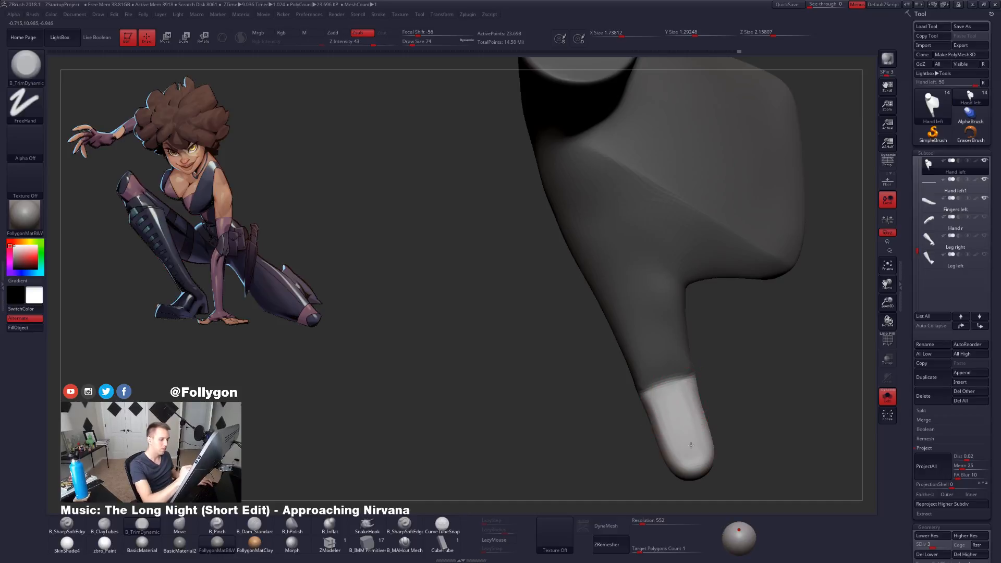
drag(681, 440, 682, 429)
shift+drag(682, 429, 684, 437)
mouse_move(751, 469)
mouse_down()
mouse_move(712, 414)
mouse_move(733, 434)
mouse_move(726, 395)
mouse_move(578, 385)
mouse_move(584, 344)
mouse_up()
key(d)
mouse_move(724, 404)
ctrl+mouse_down()
mouse_move(748, 411)
mouse_move(739, 466)
ctrl+mouse_up()
key(d)
Step: Sharpen the crease across the thumb joint with the Pinch brush at draw size 33
key(b)
key(p)
key(i)
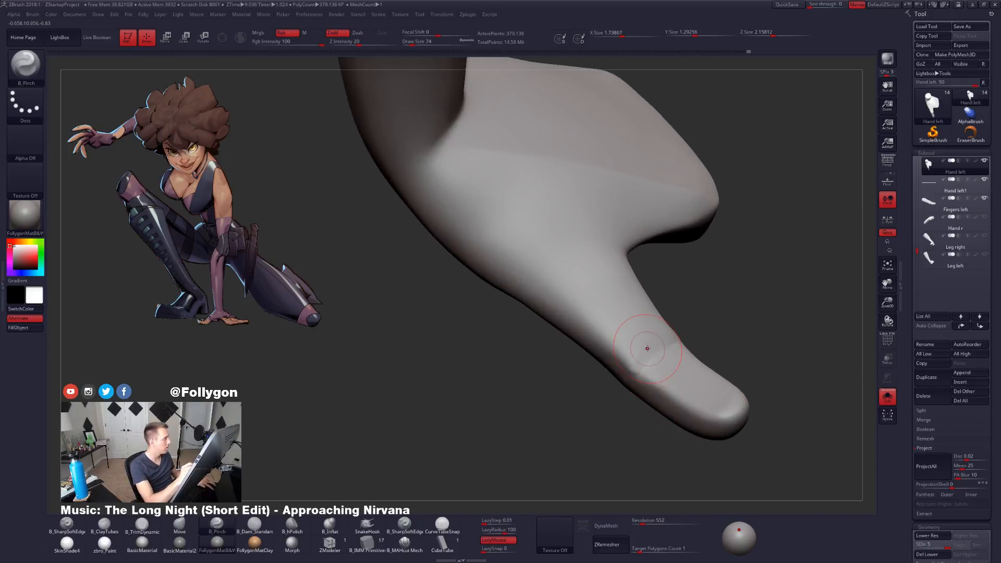
key(space)
drag(689, 344, 682, 344)
drag(761, 323, 761, 373)
key(space)
drag(699, 347, 691, 347)
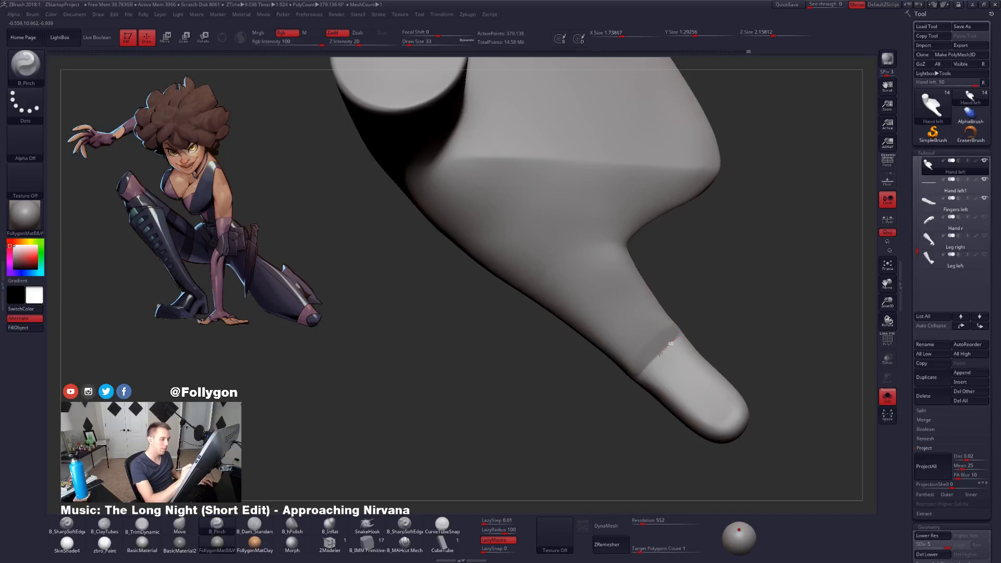
Step: Smooth the thumb surface beside the joint crease
key(b)
key(t)
key(d)
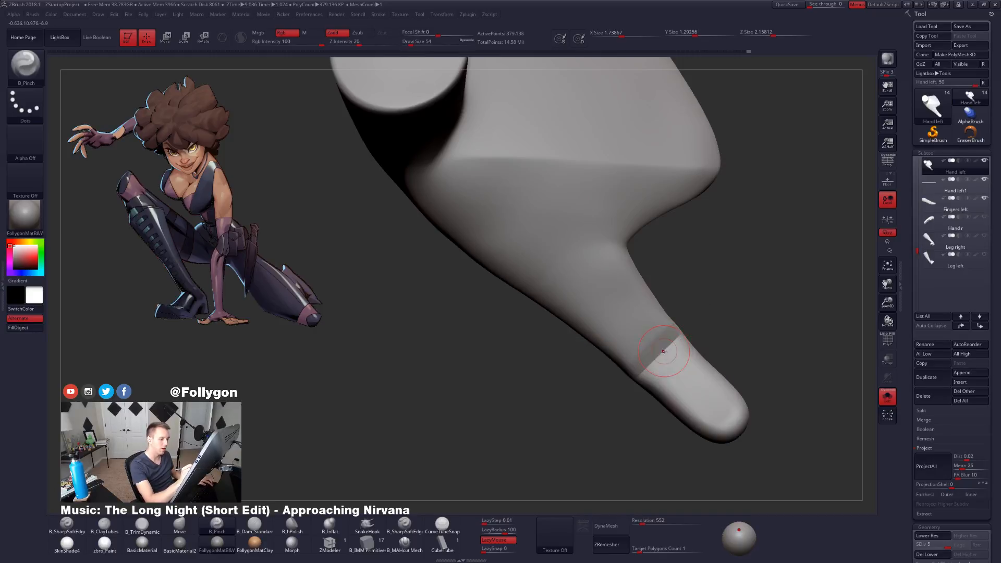
shift+drag(641, 350, 652, 346)
Step: Reshape the thumb joint with the Move brush at draw size 74 on subdivision level 2, smooth it and restore level 5
mouse_move(652, 453)
mouse_down()
mouse_move(664, 359)
mouse_move(686, 388)
mouse_move(622, 389)
mouse_up()
mouse_move(625, 452)
mouse_down()
mouse_move(636, 385)
mouse_move(612, 363)
mouse_up()
key(shift+d)
key(shift+d)
key(shift+d)
key(b)
key(m)
key(v)
key(space)
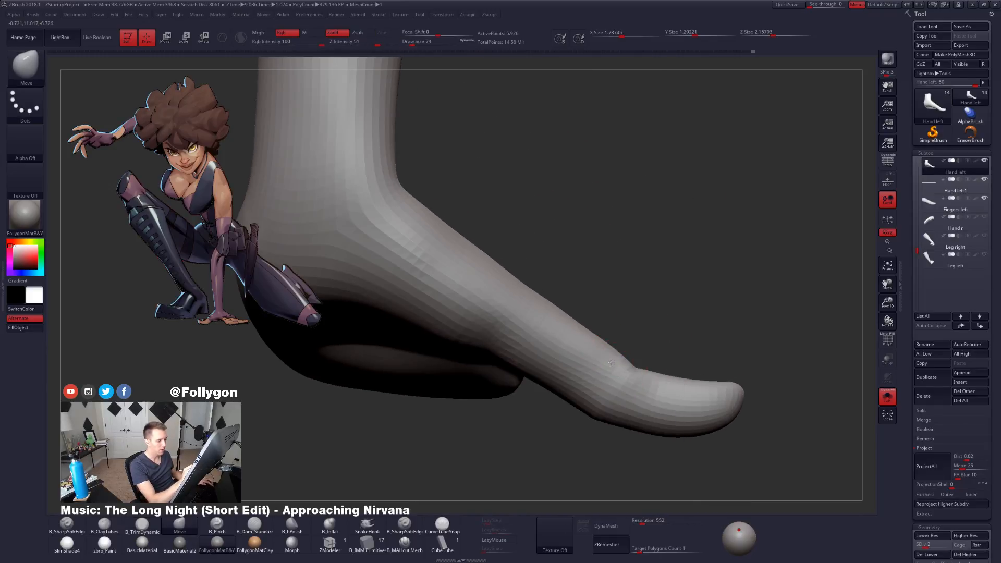
drag(611, 456, 727, 452)
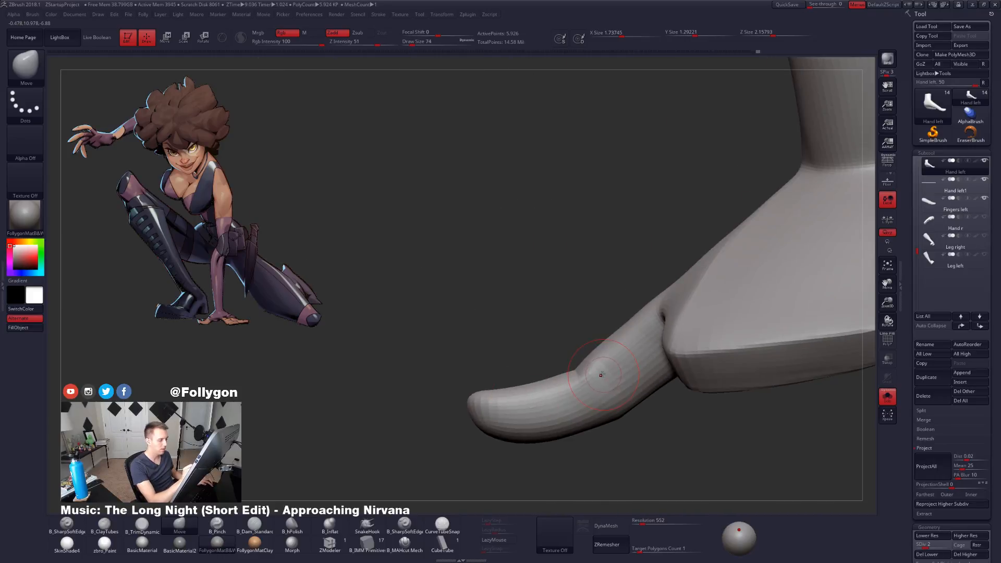
drag(609, 450, 608, 485)
shift+drag(594, 335, 551, 361)
key(d)
key(d)
key(d)
Step: Plane the thumb segment between palm and joint with the TrimDynamic brush, working down to subdivision level 3
key(shift)
drag(613, 433, 614, 346)
mouse_move(638, 449)
alt+mouse_down()
mouse_move(658, 397)
mouse_move(746, 411)
mouse_move(658, 436)
alt+mouse_up()
key(3)
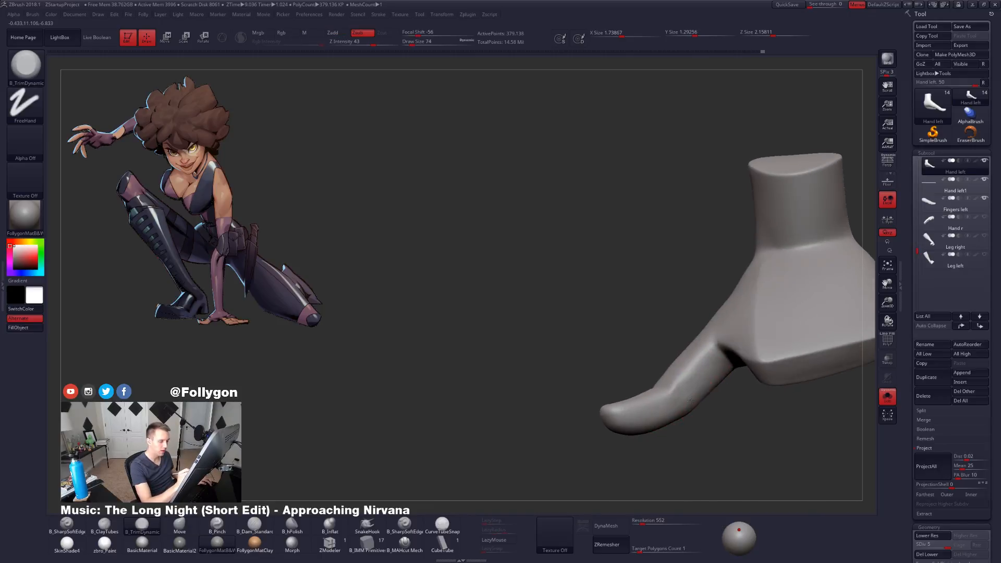
key(shift+d)
shift+drag(674, 395, 680, 392)
right_drag(676, 354, 671, 389)
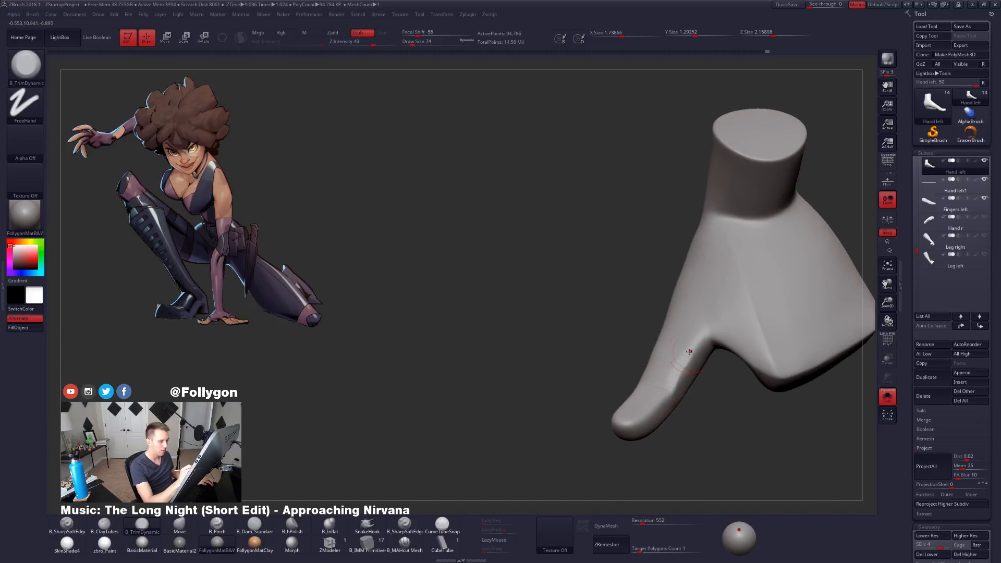
right_drag(690, 352, 682, 385)
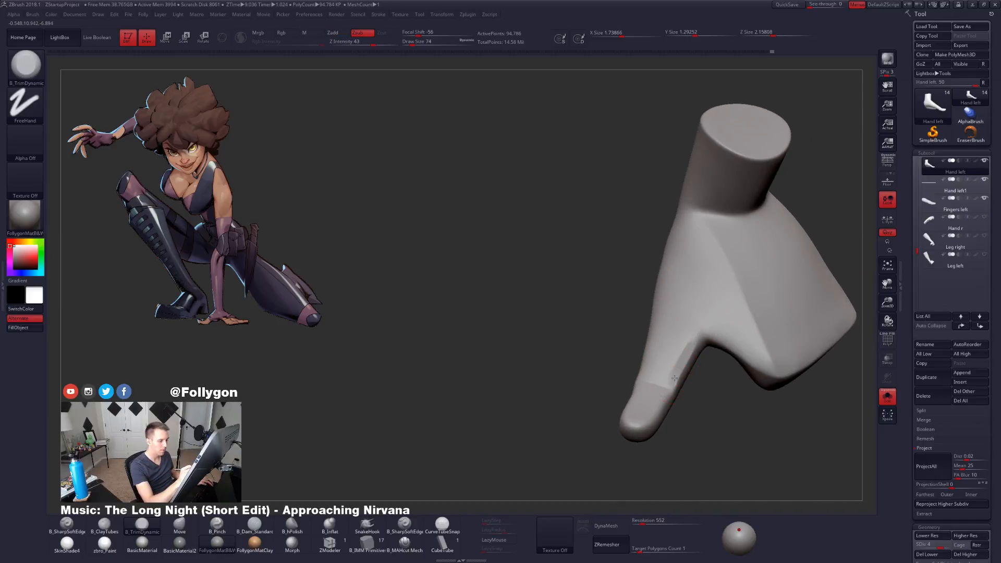
key(shift+d)
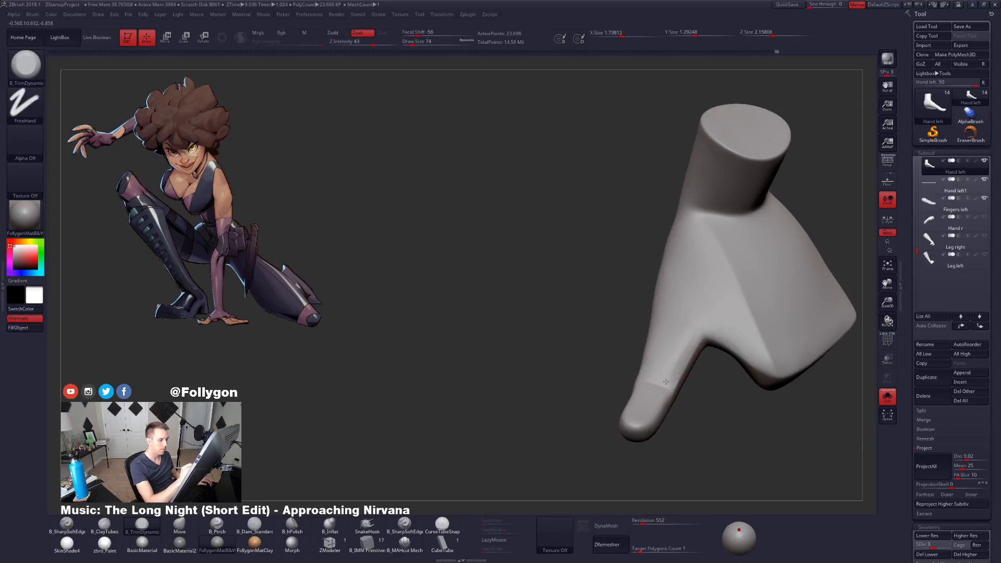
mouse_move(670, 377)
right_down()
mouse_move(686, 342)
mouse_move(674, 402)
mouse_move(643, 407)
right_up()
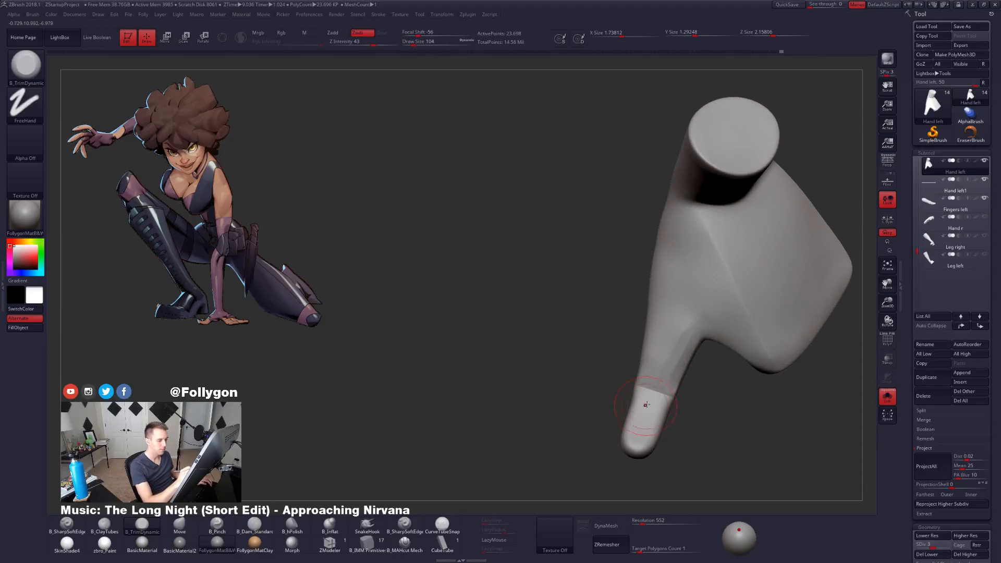
Step: Adjust the thumb's outer contour near the joint with the Move brush at draw size 130
key(b)
key(m)
key(v)
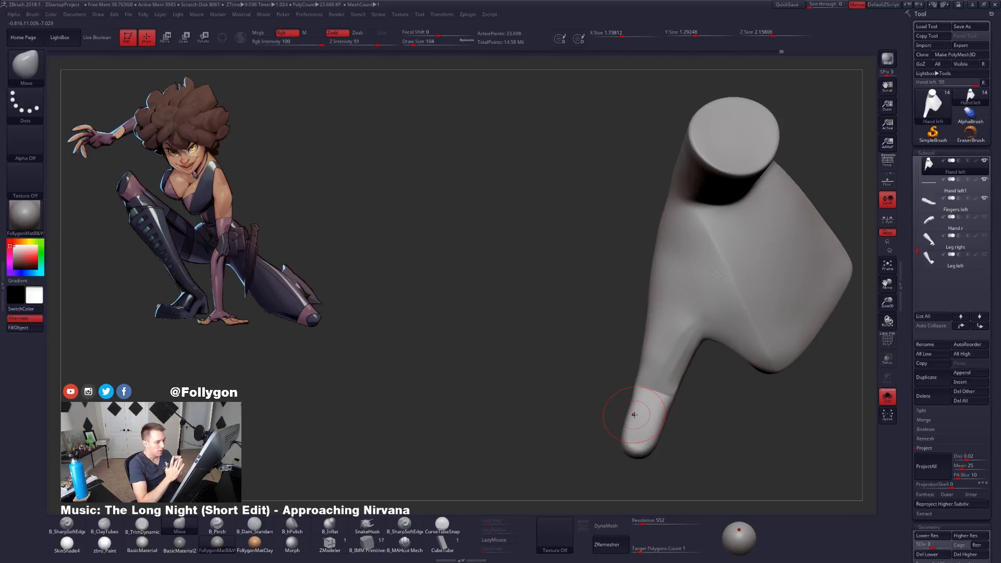
key(space)
drag(640, 370, 643, 358)
key(space)
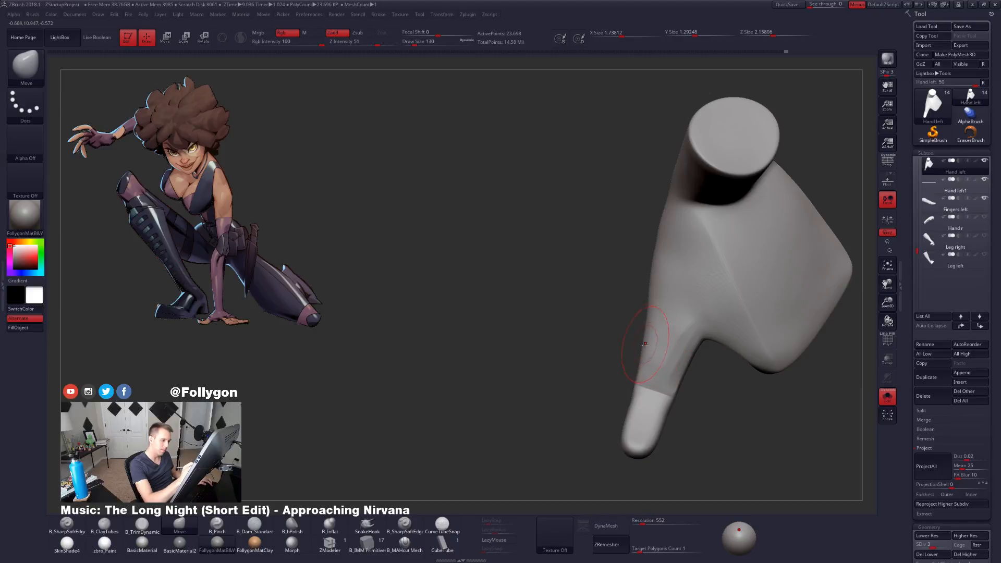
Step: Flatten the thumb's lower segment with the TrimDynamic brush at draw size 96, and smooth it at subdivision level 3
key(space)
key(b)
key(t)
key(d)
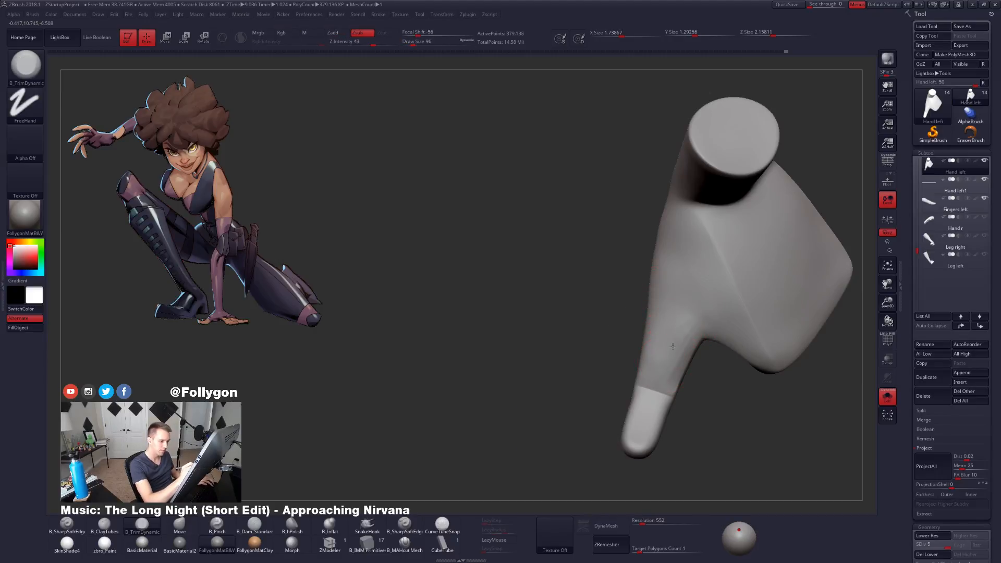
key(d)
drag(687, 329, 657, 396)
drag(730, 412, 760, 391)
key(shift+d)
key(shift+d)
shift+drag(686, 377, 682, 355)
mouse_move(740, 399)
mouse_down()
mouse_move(709, 398)
mouse_move(674, 351)
mouse_move(672, 401)
mouse_move(693, 394)
mouse_move(639, 408)
mouse_move(645, 415)
mouse_move(686, 406)
mouse_up()
Step: Adjust the thumb's overall curve with the Move brush at draw size 192 on the lowest subdivision level, and restore level 5
key(b)
key(m)
key(v)
key(space)
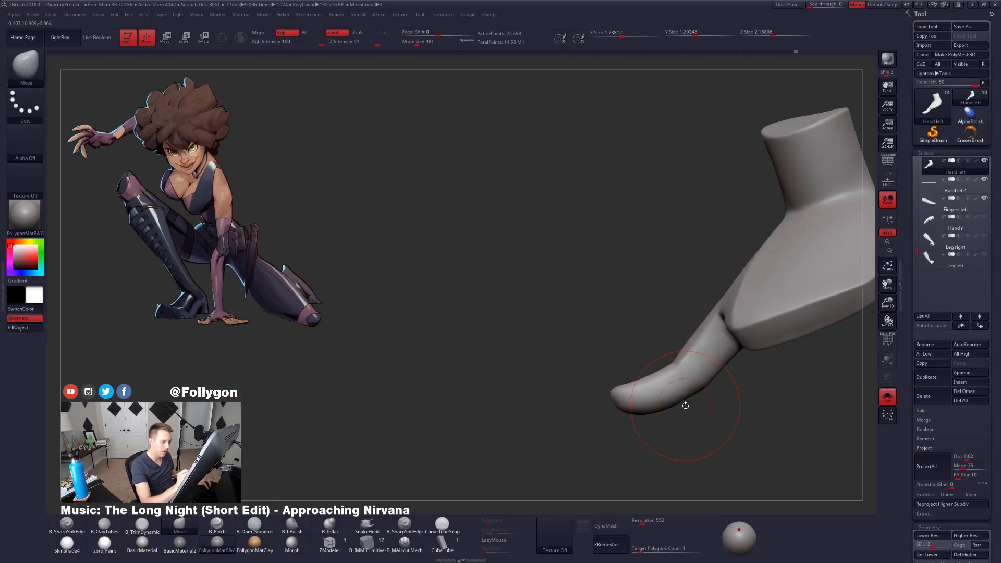
key(shift+d)
key(shift+d)
ctrl+click(684, 399)
key(space)
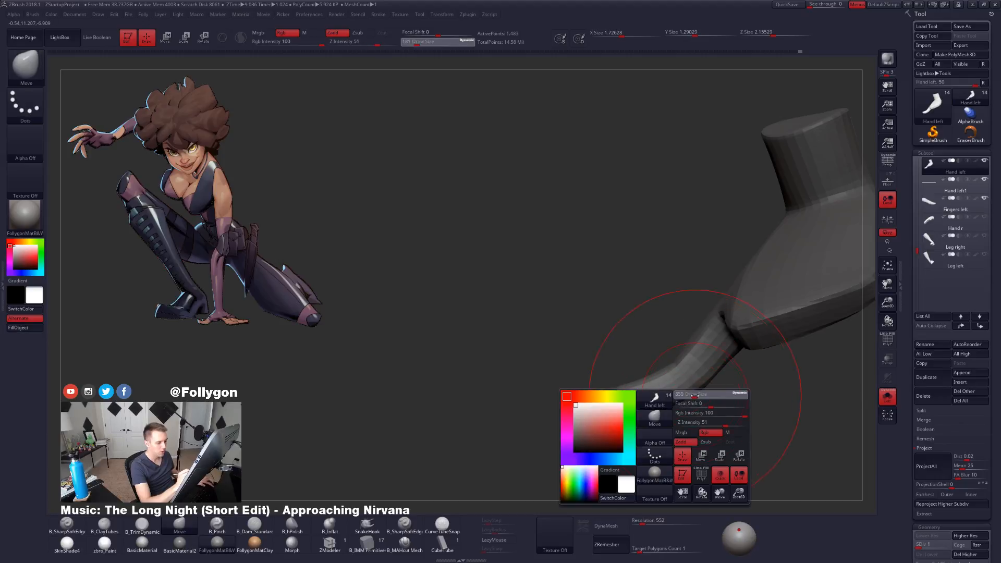
key(space)
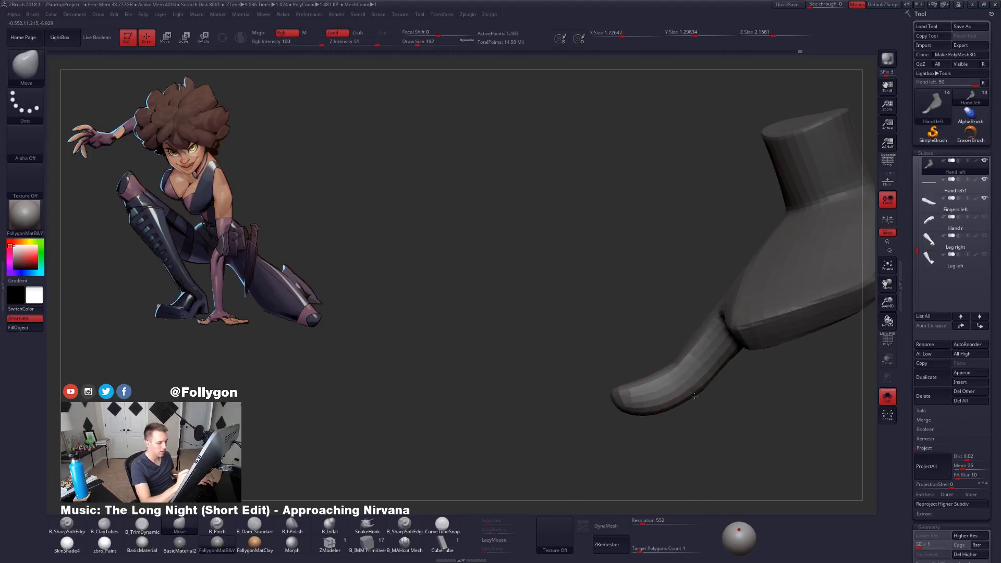
mouse_move(683, 415)
mouse_down()
mouse_move(675, 401)
mouse_move(693, 407)
mouse_move(759, 350)
mouse_up()
key(d)
key(d)
key(d)
key(d)
Step: Pinch the joint crease tighter around the underside of the thumb with the Pinch brush
key(b)
key(p)
key(i)
alt+right_drag(652, 369, 655, 354)
key(space)
drag(657, 354, 647, 356)
drag(708, 344, 711, 343)
drag(734, 344, 709, 344)
key(space)
mouse_move(661, 366)
mouse_down()
mouse_move(697, 355)
mouse_move(690, 336)
mouse_up()
key(alt+s)
Step: Refine the thumb's underside contour around the joint with the Move brush at draw size 96, and smooth the crease
key(b)
key(m)
key(v)
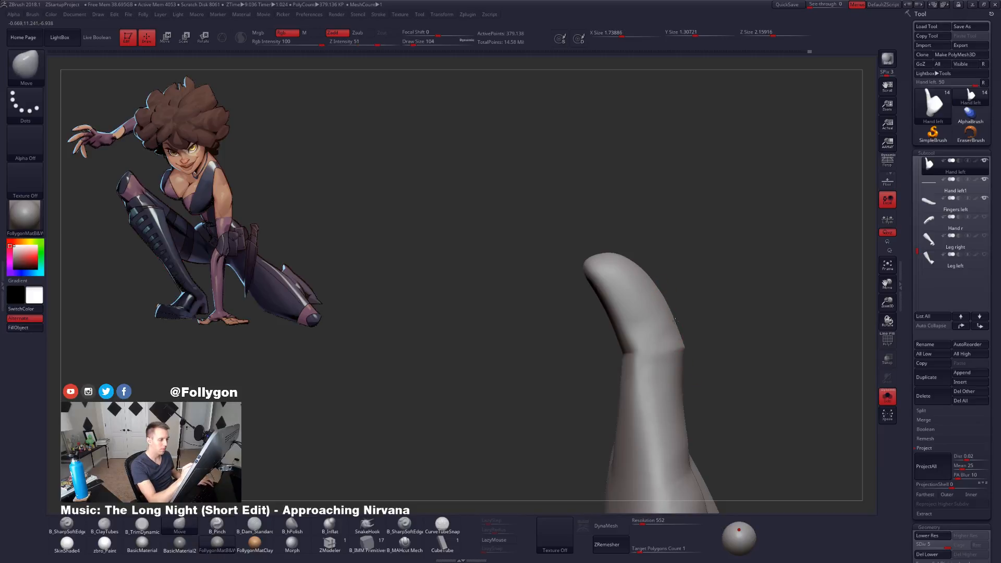
mouse_move(678, 327)
mouse_down()
mouse_move(717, 357)
mouse_move(656, 371)
mouse_move(667, 339)
mouse_move(700, 336)
mouse_move(693, 364)
mouse_up()
key(space)
click(677, 380)
key(space)
drag(656, 367, 714, 364)
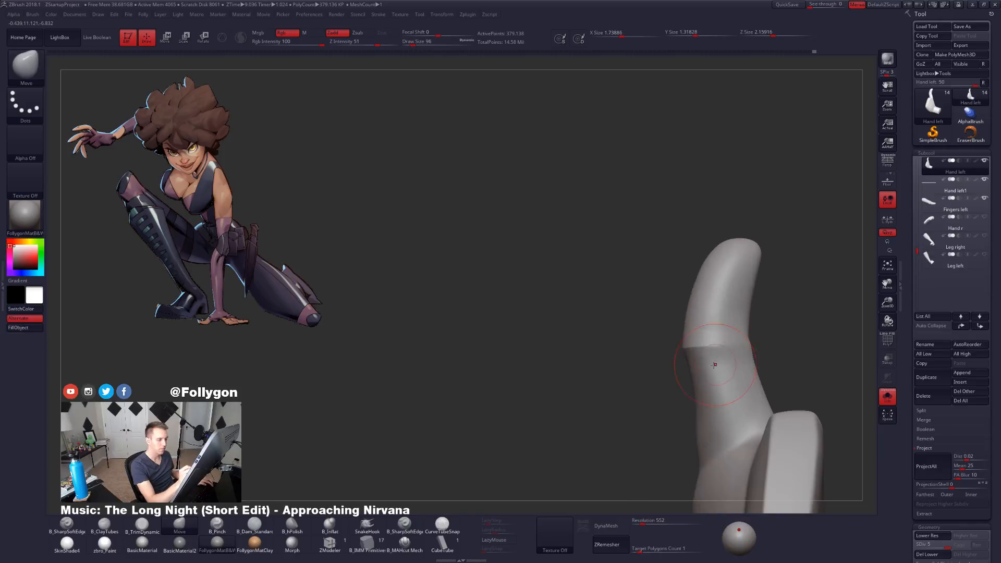
shift+drag(693, 396, 698, 329)
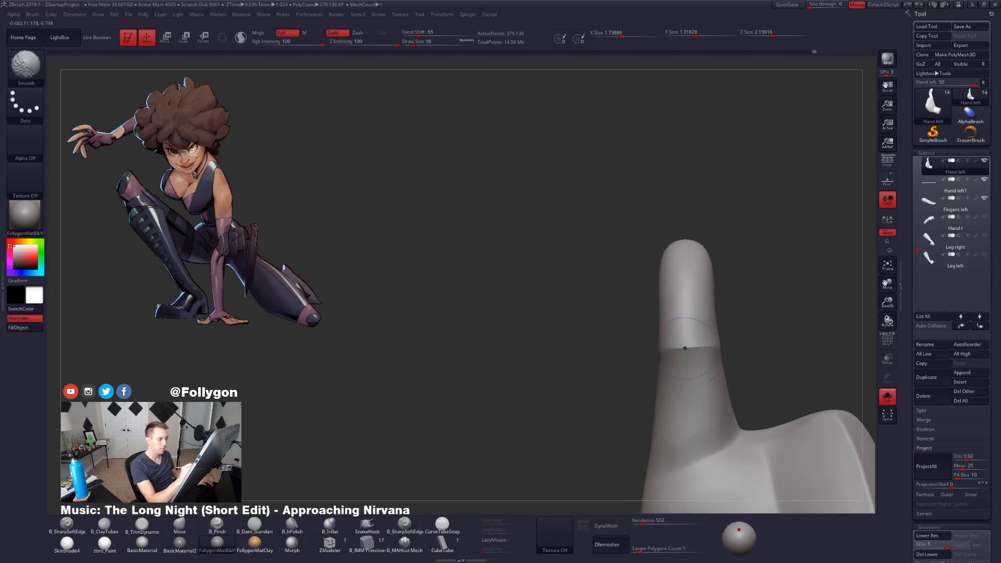
Step: Mask the thumb's tip segment above the joint crease
mouse_move(732, 368)
mouse_down()
mouse_move(681, 369)
mouse_move(717, 372)
mouse_up()
mouse_move(645, 349)
ctrl+mouse_down()
mouse_move(740, 271)
mouse_move(756, 344)
mouse_move(720, 347)
ctrl+mouse_up()
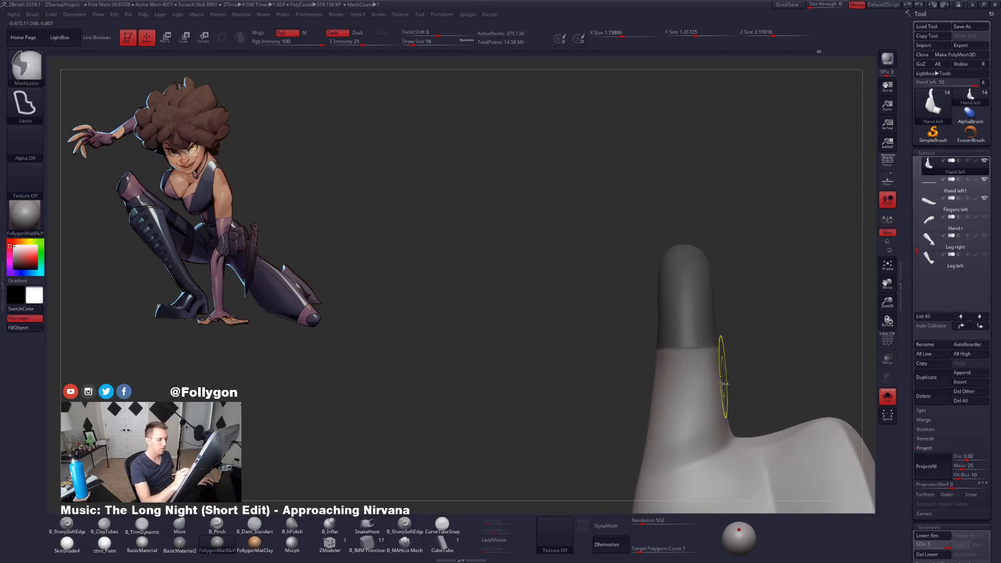
ctrl+click(736, 390)
ctrl+click(745, 383)
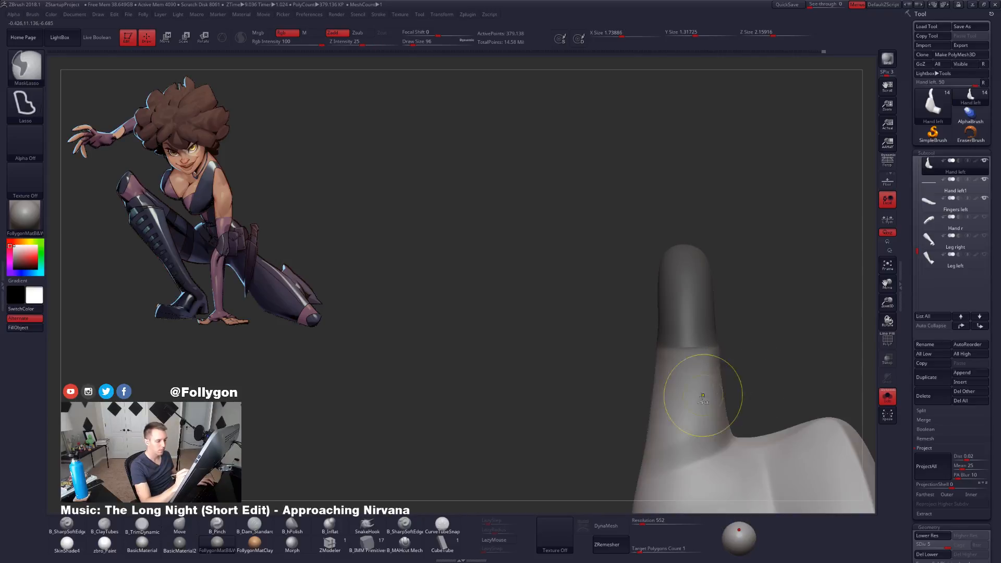
Step: Reshape the unmasked thumb segment below the joint with the Move brush at draw size 104 on a low subdivision level
right_drag(714, 391, 743, 400)
key(shift+d)
key(shift+d)
key(shift+d)
key(shift+d)
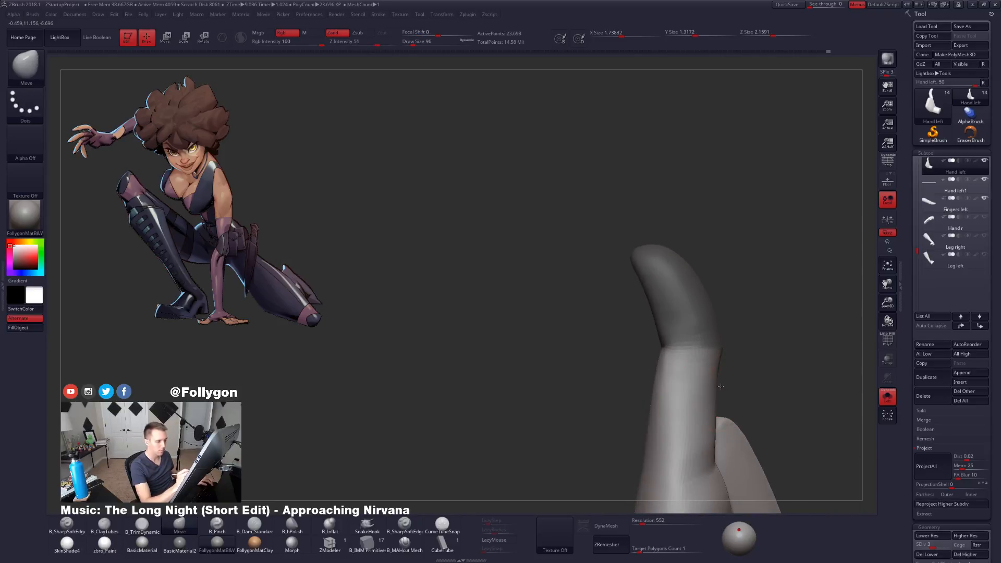
key(space)
drag(724, 375, 718, 394)
key(space)
drag(800, 398, 685, 404)
key(d)
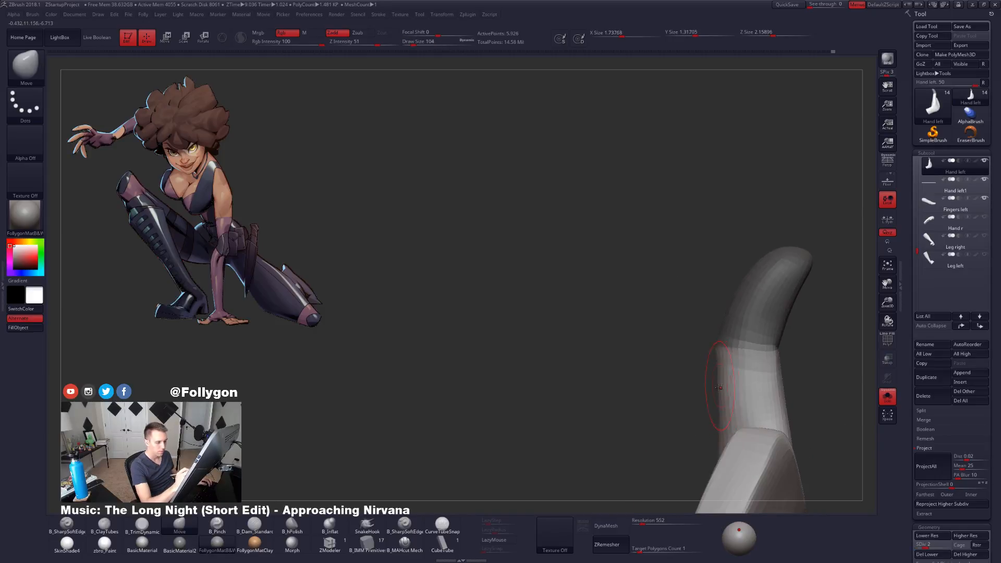
Step: Adjust the contour of the lower thumb segment next to the crease with the Move brush, and restore subdivision level 5
key(space)
drag(724, 378, 713, 411)
key(space)
drag(649, 412, 729, 411)
key(d)
key(d)
key(d)
Step: Clear the mask on the thumb tip and smooth the joint area at draw size 67 on subdivision level 4
key(space)
mouse_move(731, 377)
mouse_down()
mouse_move(722, 377)
mouse_move(755, 375)
mouse_move(733, 417)
mouse_move(709, 413)
mouse_move(740, 414)
mouse_move(731, 415)
mouse_up()
alt+drag(730, 415, 732, 438)
key(shift+d)
key(shift+d)
mouse_move(670, 250)
mouse_down()
mouse_move(672, 320)
mouse_move(667, 299)
mouse_move(705, 321)
mouse_up()
key(shift)
key(d)
drag(686, 404, 695, 376)
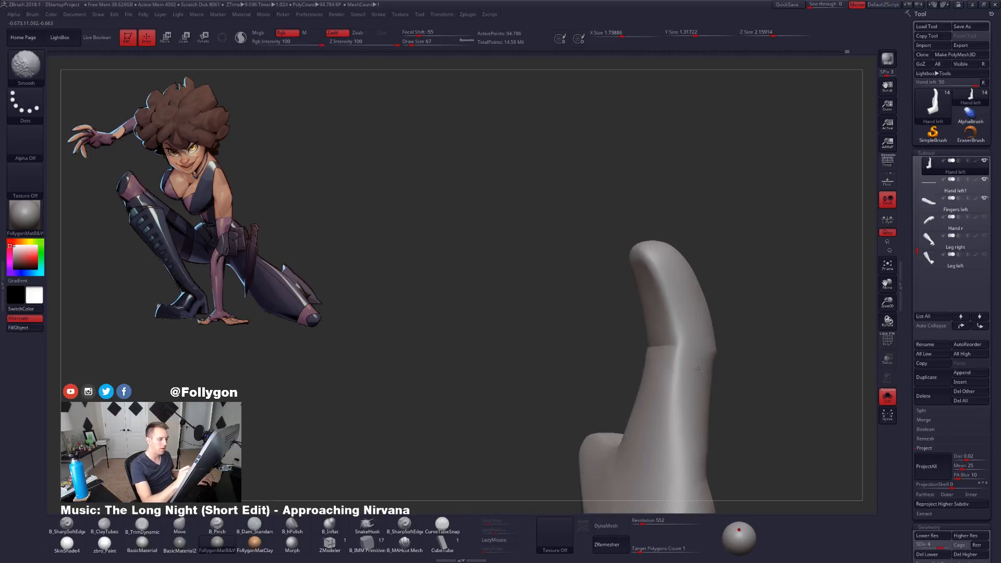
Step: Refine the thumb joint from the opposite side, restore subdivision level 5, and show the fingers and floor slab again
right_drag(695, 376, 640, 386)
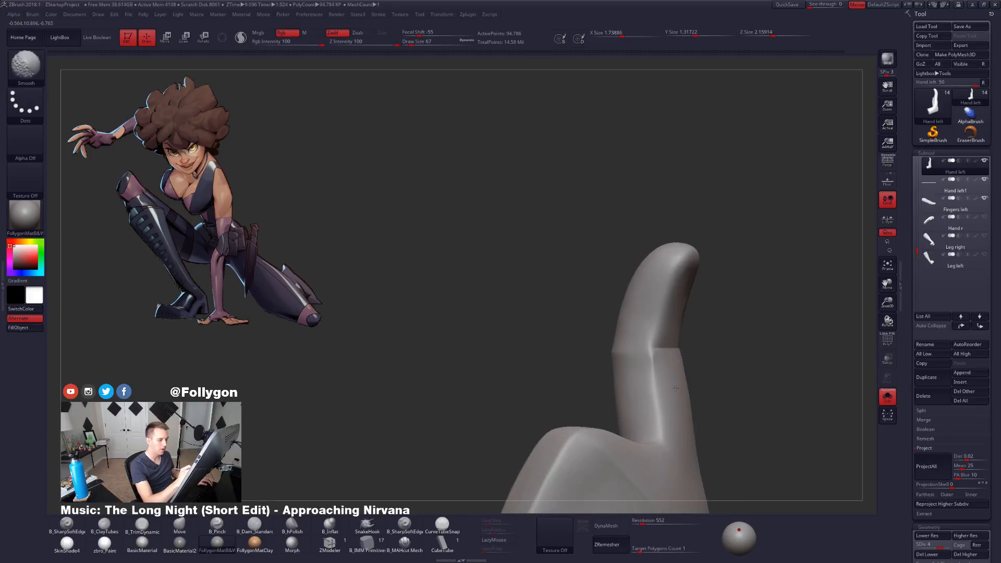
right_drag(666, 445, 612, 380)
right_drag(659, 319, 635, 361)
key(space)
mouse_move(664, 309)
mouse_down()
mouse_move(666, 273)
mouse_move(661, 281)
mouse_up()
key(ctrl+d)
right_drag(735, 374, 683, 394)
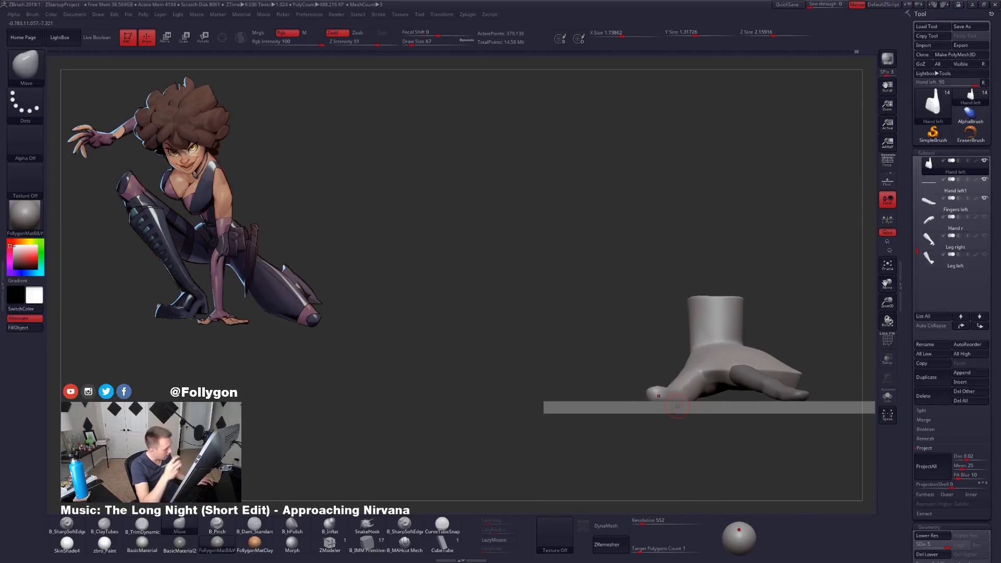
Step: Adjust how the thumb tip rests on the floor slab with the Move brush
mouse_move(677, 406)
right_down()
mouse_move(658, 393)
mouse_move(670, 401)
mouse_move(661, 409)
right_up()
key(space)
drag(662, 394, 649, 393)
right_drag(667, 413, 667, 438)
key(space)
key(space)
drag(670, 425, 665, 424)
mouse_move(666, 428)
right_down()
mouse_move(661, 406)
mouse_move(652, 424)
mouse_move(655, 401)
right_up()
Step: Sharpen the ridge along the thumb's tip segment with the Pinch brush at draw size 54
key(5)
key(space)
drag(671, 345, 668, 345)
right_drag(656, 386, 605, 328)
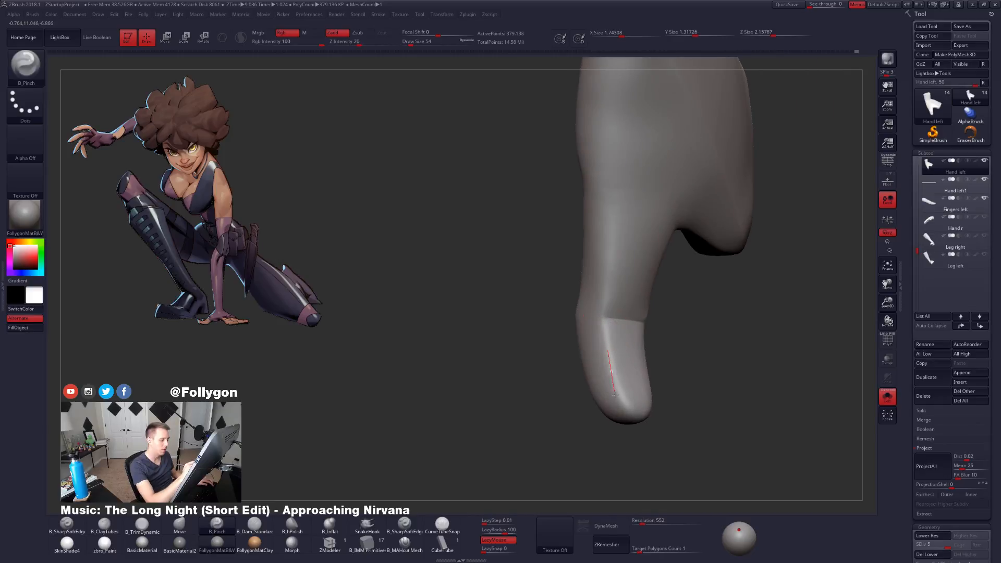
right_drag(648, 434, 603, 388)
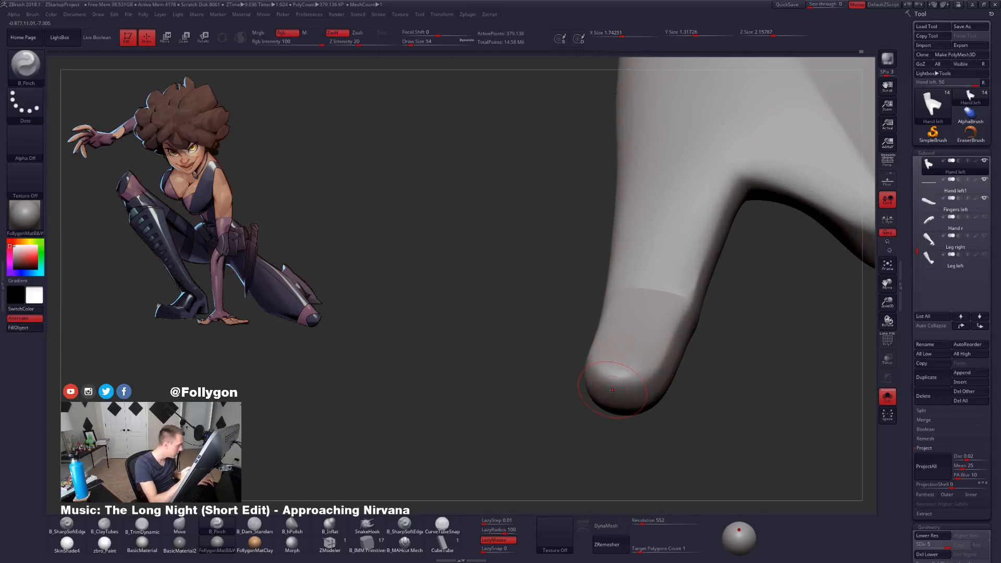
Step: Tighten the thumb's joint crease and its side edge with the Pinch brush at draw size 61
mouse_move(618, 389)
right_down()
mouse_move(582, 361)
mouse_move(602, 376)
mouse_move(650, 382)
mouse_move(637, 429)
mouse_move(627, 371)
right_up()
key(shift+d)
key(d)
ctrl+drag(704, 334, 722, 351)
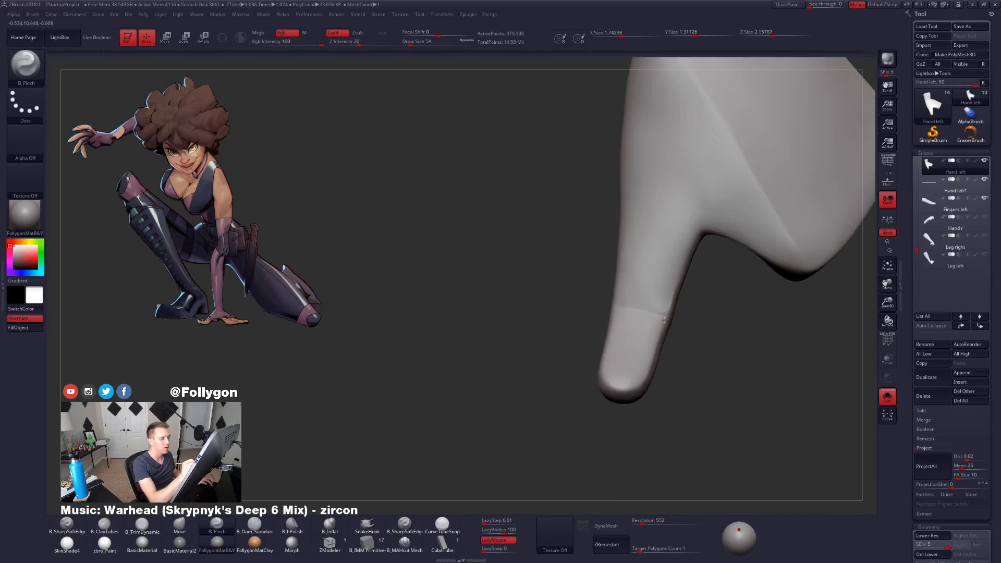
alt+right_drag(639, 333, 644, 336)
key(space)
drag(678, 294, 664, 294)
right_drag(657, 302, 641, 323)
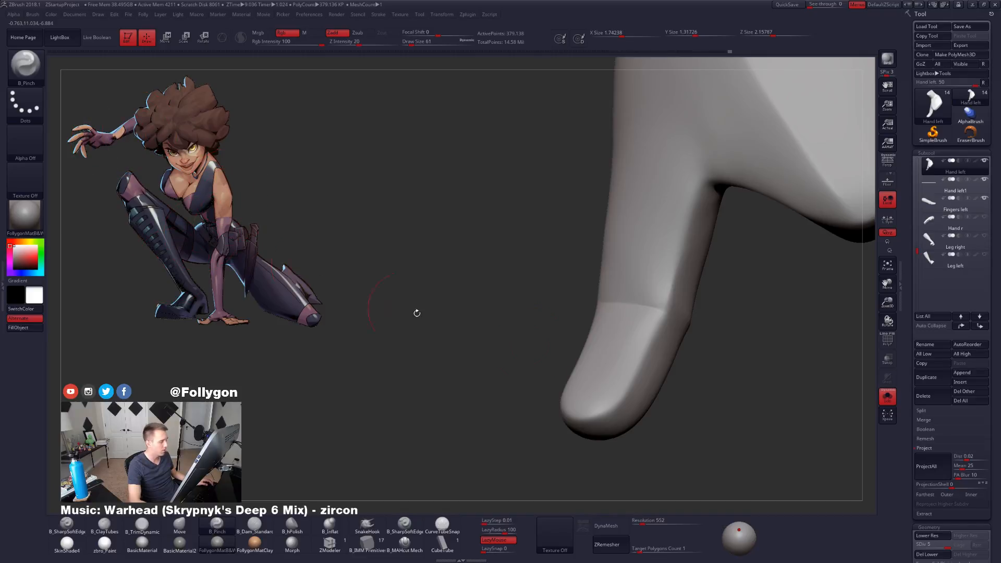
mouse_move(635, 363)
right_down()
mouse_move(655, 391)
mouse_move(628, 394)
mouse_move(565, 372)
mouse_move(507, 402)
mouse_move(570, 389)
right_up()
key(shift)
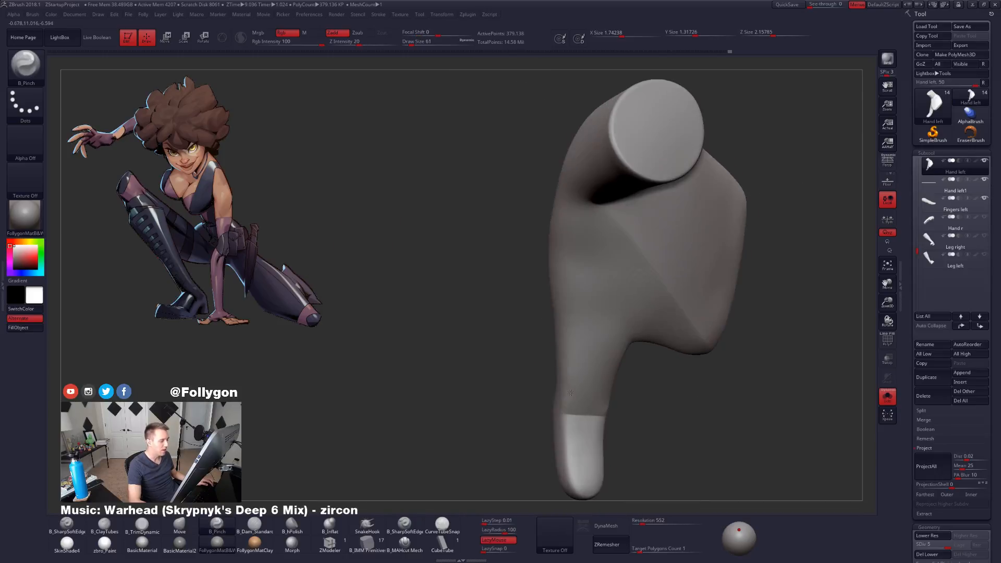
Step: Reshape the outer silhouette of the thumb's base with the Move brush at draw size 130 on subdivision level 3, and restore level 5
key(b)
key(m)
key(v)
key(space)
drag(570, 333, 577, 335)
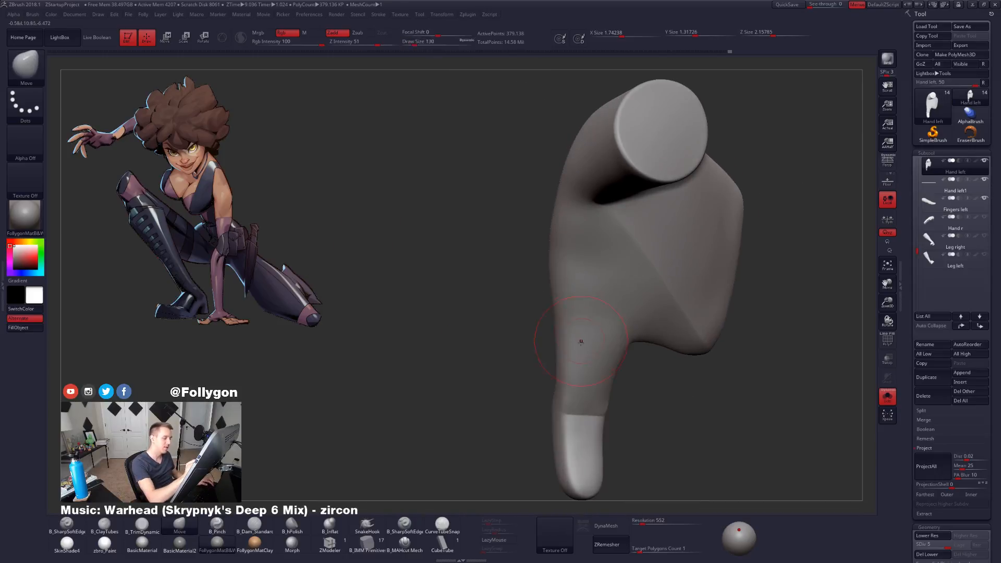
right_drag(581, 338, 574, 339)
key(shift+d)
key(shift+d)
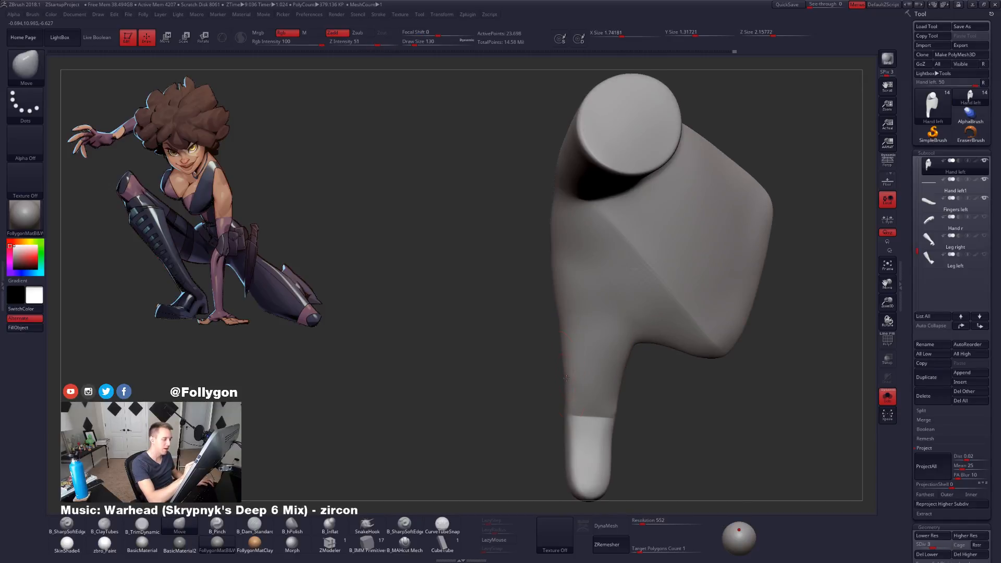
right_drag(659, 441, 655, 415)
key(space)
drag(578, 400, 575, 401)
key(d)
key(d)
Step: Flatten the upper plane of the thumb's base with the TrimDynamic brush at draw sizes 96 and 113
ctrl+right_drag(580, 383, 573, 373)
key(b)
key(t)
key(d)
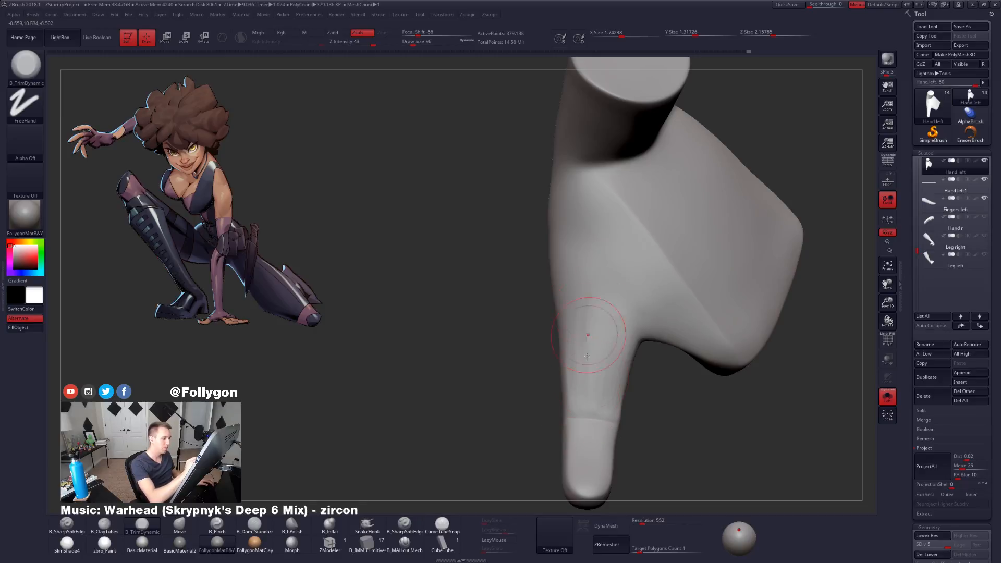
mouse_move(652, 438)
mouse_down()
mouse_move(728, 411)
mouse_move(723, 428)
mouse_move(735, 417)
mouse_move(710, 409)
mouse_move(724, 424)
mouse_move(709, 482)
mouse_up()
drag(622, 423, 633, 461)
key(s)
drag(573, 380, 576, 379)
mouse_move(586, 319)
right_down()
mouse_move(563, 314)
mouse_move(600, 318)
mouse_move(601, 296)
right_up()
drag(605, 292, 576, 344)
mouse_move(581, 325)
right_down()
mouse_move(633, 338)
mouse_move(623, 361)
right_up()
mouse_move(603, 353)
ctrl+mouse_down()
mouse_move(486, 464)
mouse_move(689, 452)
mouse_move(691, 441)
ctrl+mouse_up()
mouse_move(686, 469)
mouse_down()
mouse_move(683, 422)
mouse_move(659, 411)
mouse_move(726, 415)
mouse_move(676, 411)
mouse_up()
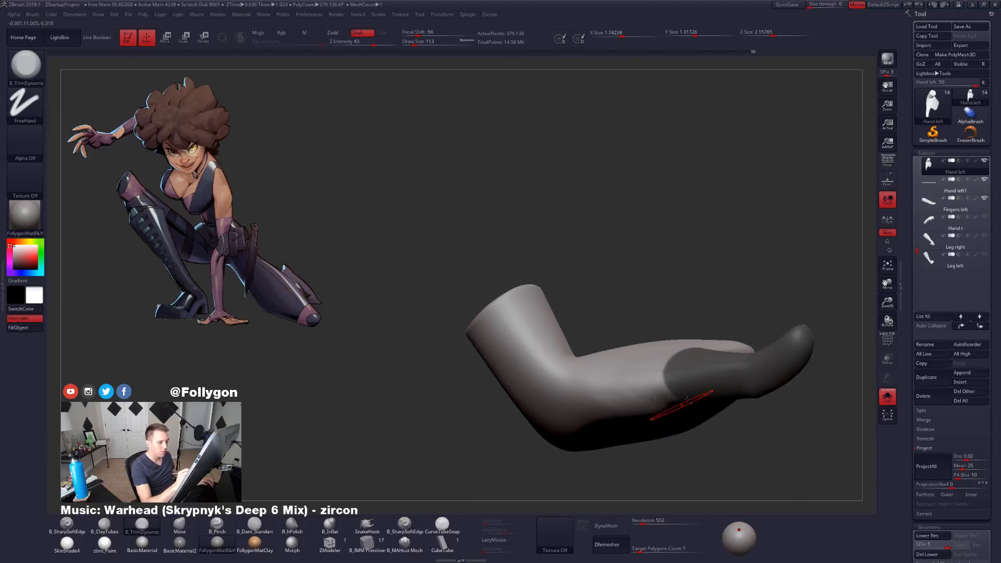
ctrl+drag(759, 318, 769, 305)
drag(729, 297, 687, 416)
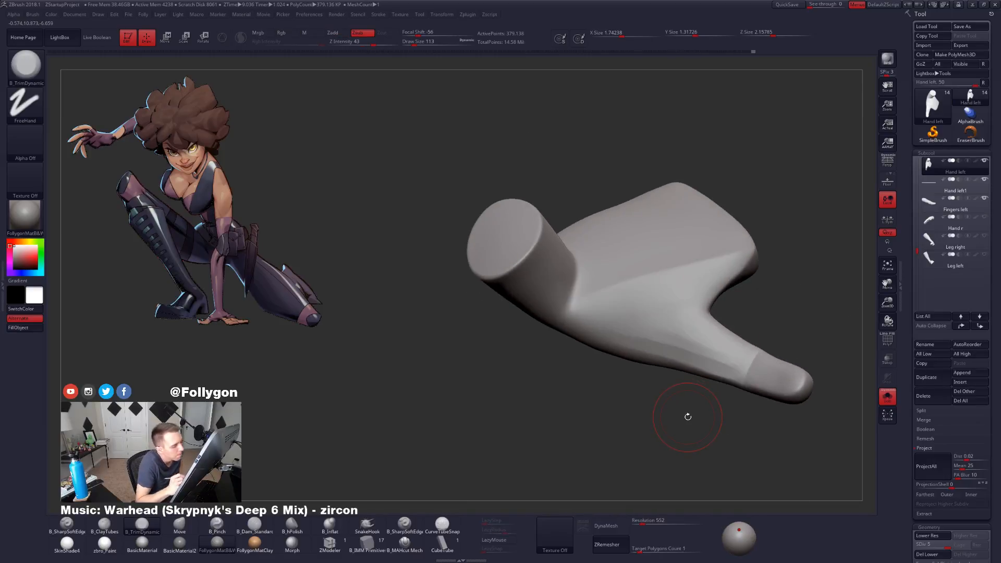
Step: Soften the planes at the thumb's base, smoothing at draw size 88 on subdivision levels 3 and 4
right_drag(694, 285, 715, 273)
right_drag(681, 317, 675, 336)
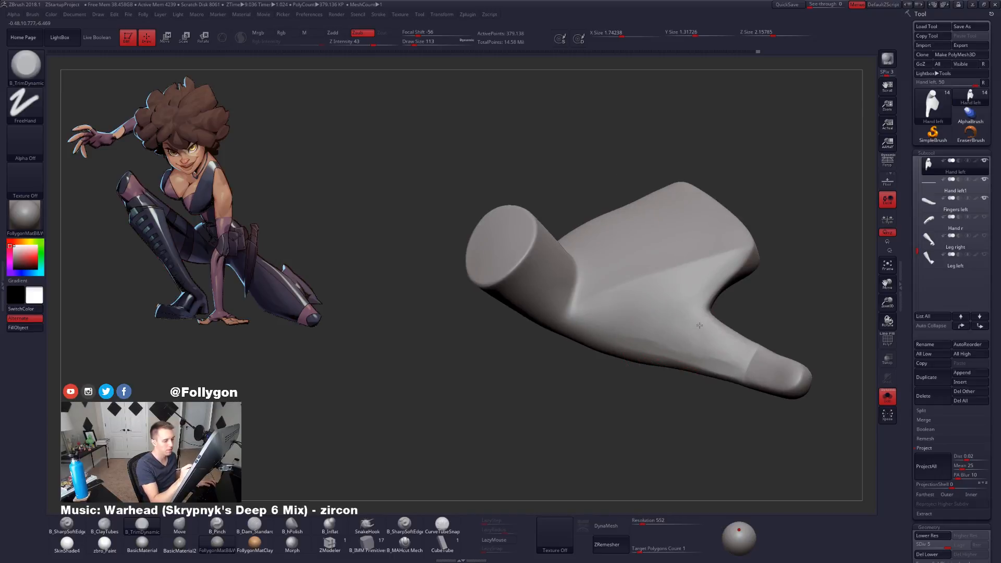
mouse_move(684, 350)
right_down()
mouse_move(655, 335)
mouse_move(643, 352)
mouse_move(707, 379)
mouse_move(648, 346)
mouse_move(714, 324)
right_up()
key(shift+d)
key(shift+d)
key(space)
key(shift)
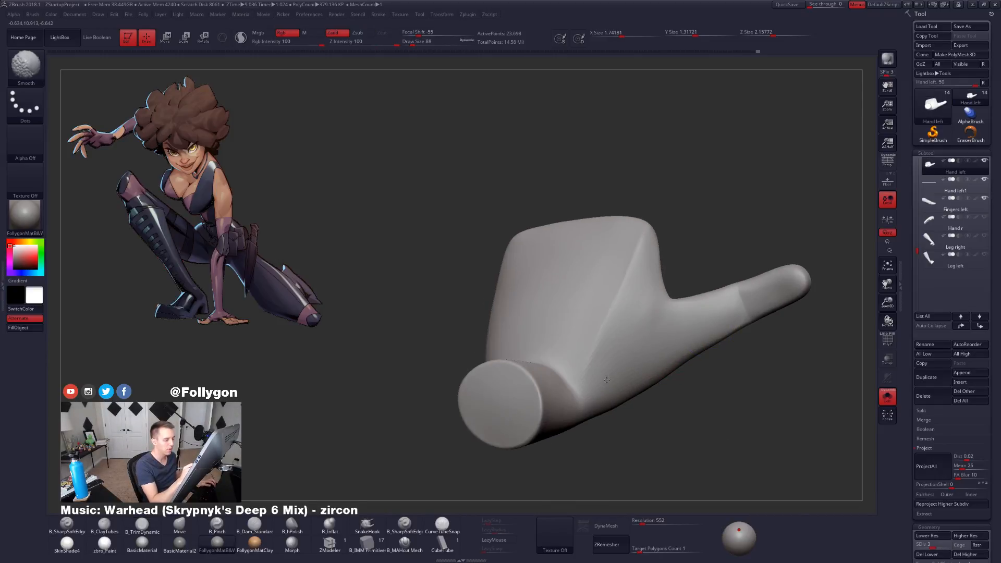
key(d)
right_drag(611, 374, 608, 364)
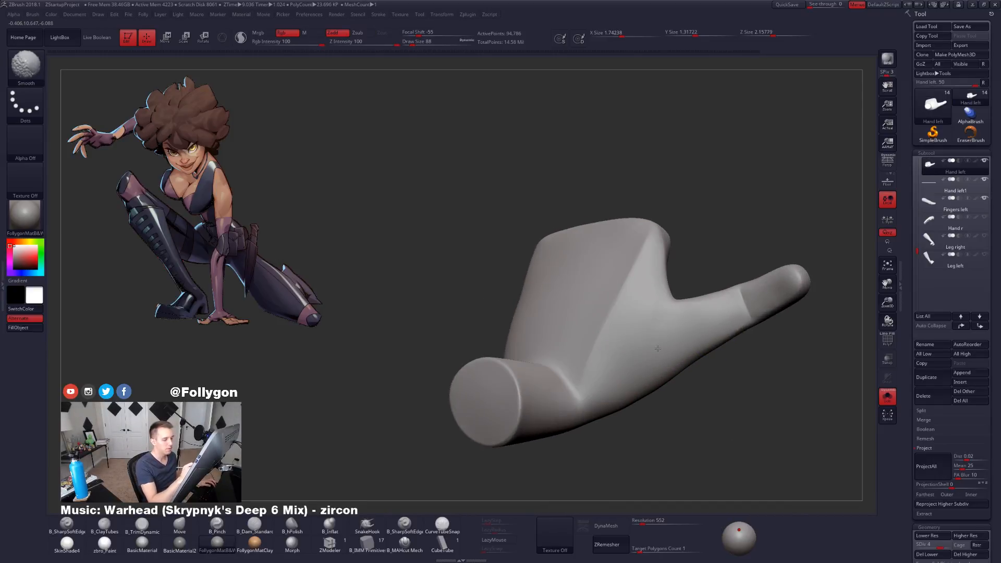
Step: Flatten the thumb's top plane with the TrimDynamic brush on subdivision level 4, smooth it, and return to level 5
right_drag(712, 319, 708, 304)
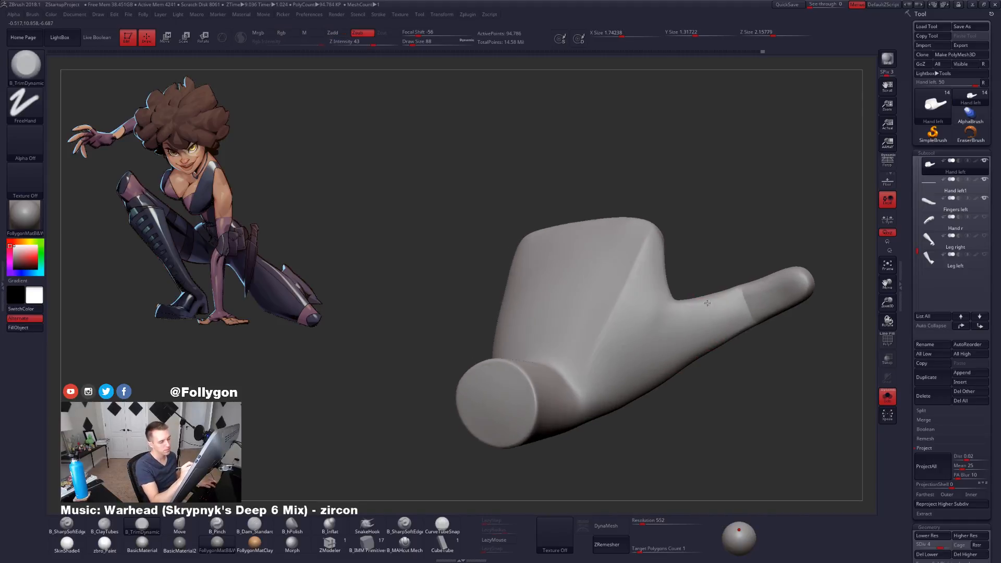
key(shift)
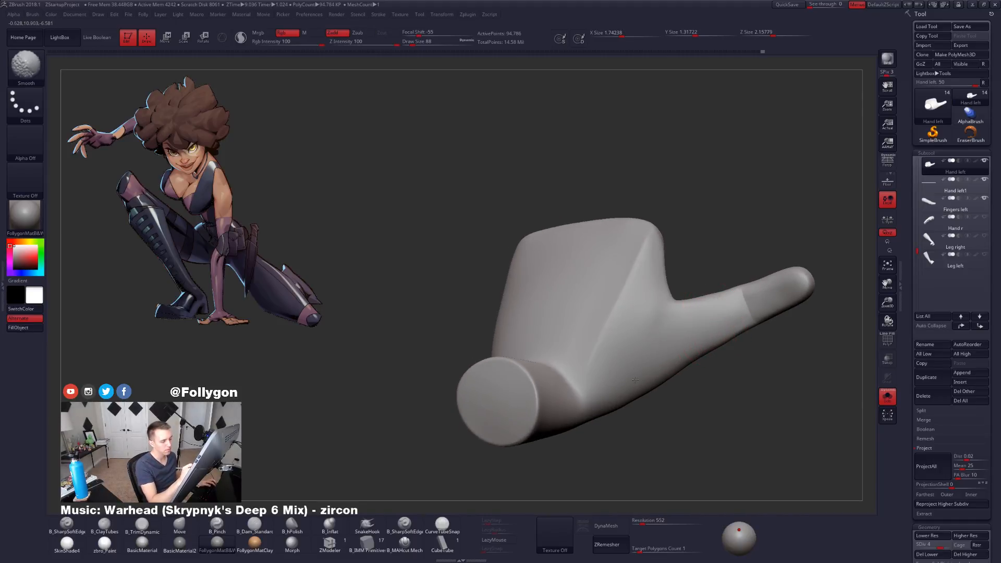
mouse_move(649, 319)
right_down()
mouse_move(636, 341)
mouse_move(620, 322)
mouse_move(654, 310)
right_up()
key(shift)
key(d)
key(shift)
Step: Smooth the transition from the thumb into the palm and wrist on subdivision level 5
right_drag(626, 360, 679, 344)
shift+drag(679, 344, 649, 336)
right_drag(756, 334, 718, 324)
key(shift)
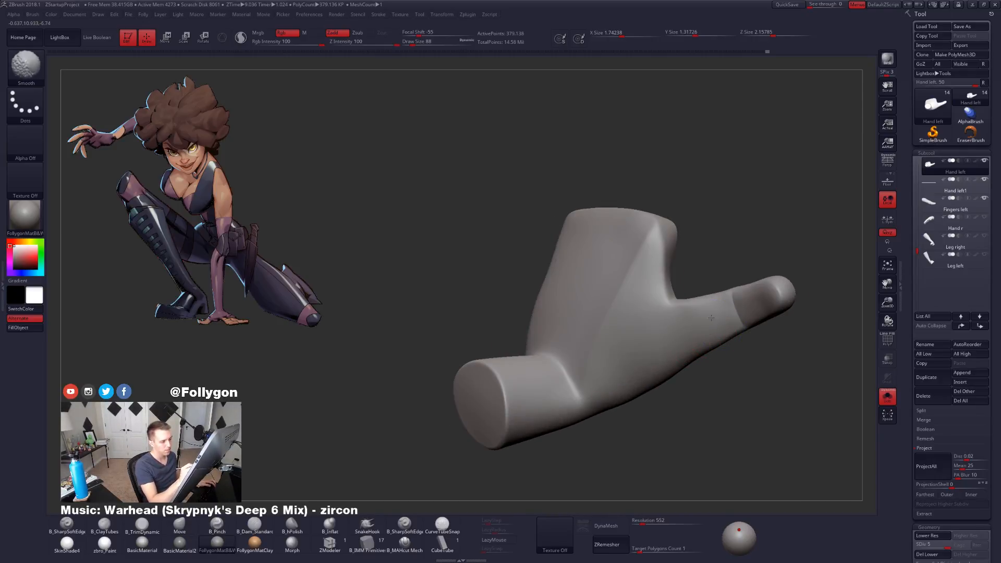
mouse_move(627, 388)
right_down()
mouse_move(690, 360)
mouse_move(683, 368)
right_up()
Step: Adjust the thumb's outer contour near the joint with the Move brush at draw size 192 on subdivision level 3
key(ctrl)
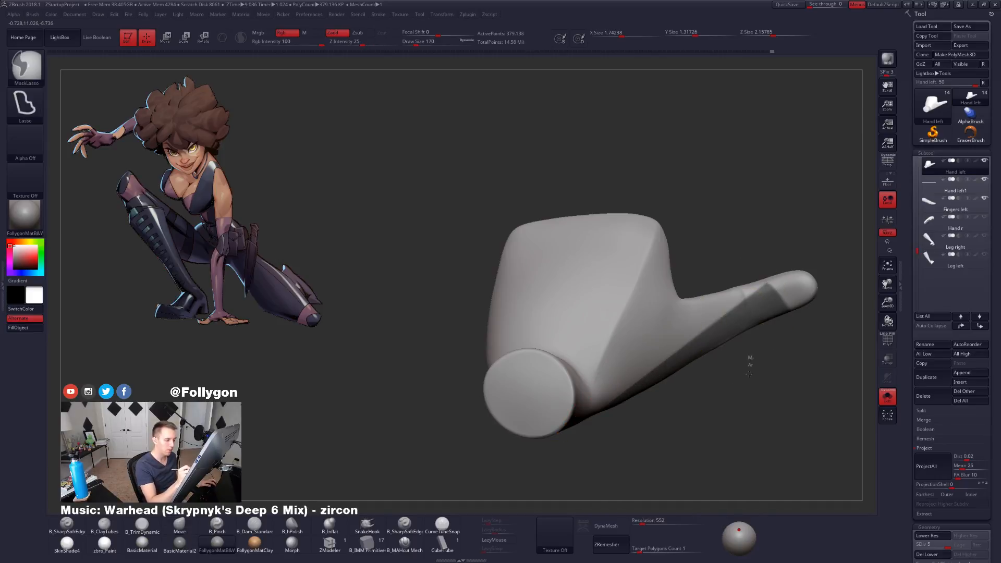
key(shift+d)
key(shift+d)
key(space)
drag(700, 357, 704, 357)
right_drag(699, 357, 701, 357)
drag(701, 358, 705, 361)
Step: Refine the contour between the thumb and wrist with the Move brush at draw size 150 on subdivision level 4
key(space)
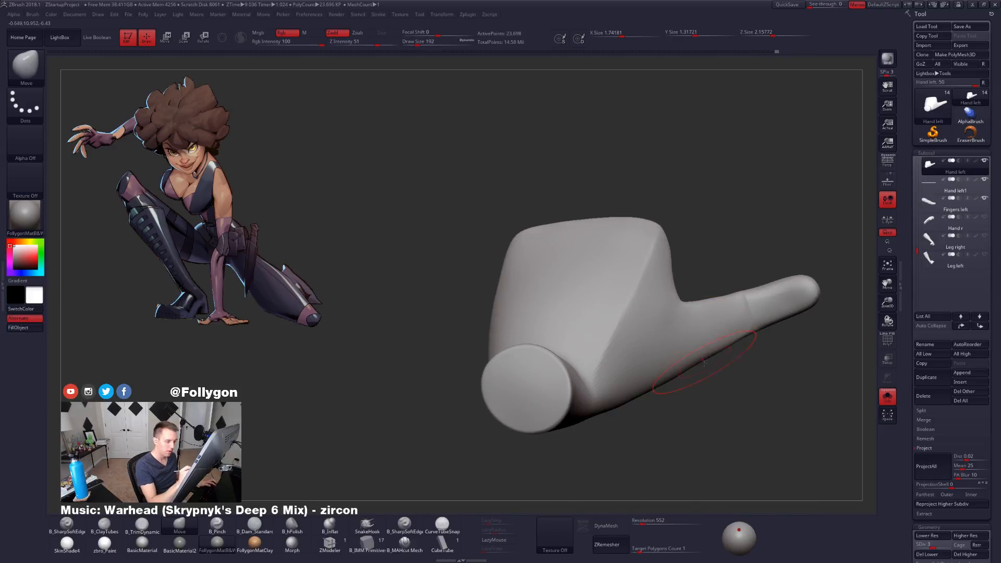
right_drag(704, 362, 702, 368)
right_drag(635, 403, 659, 386)
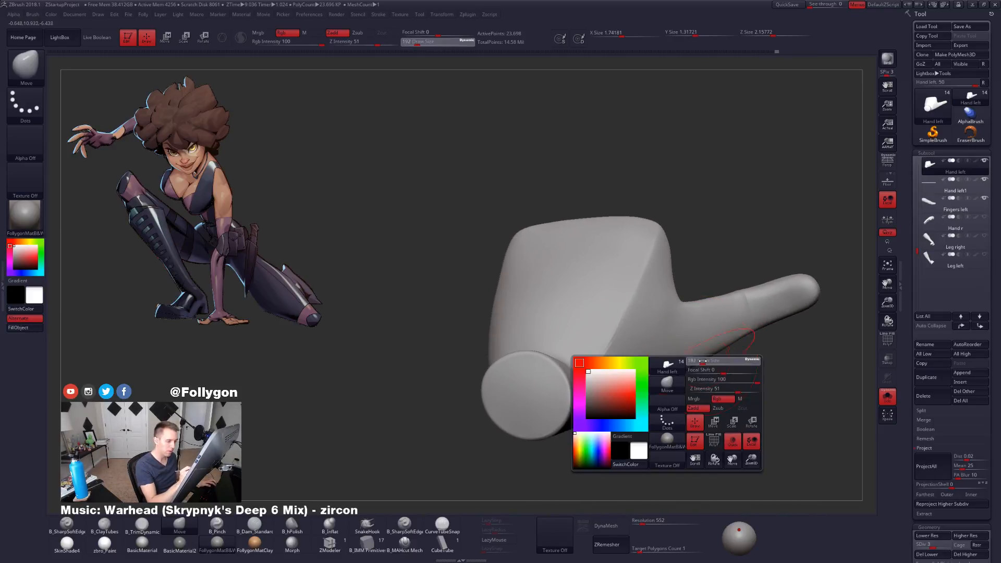
key(shift)
key(d)
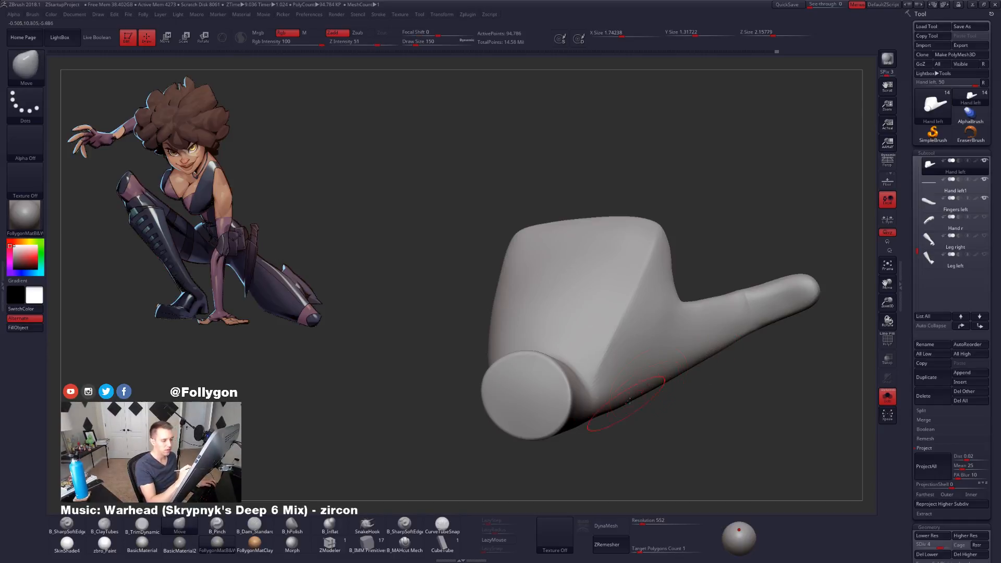
key(space)
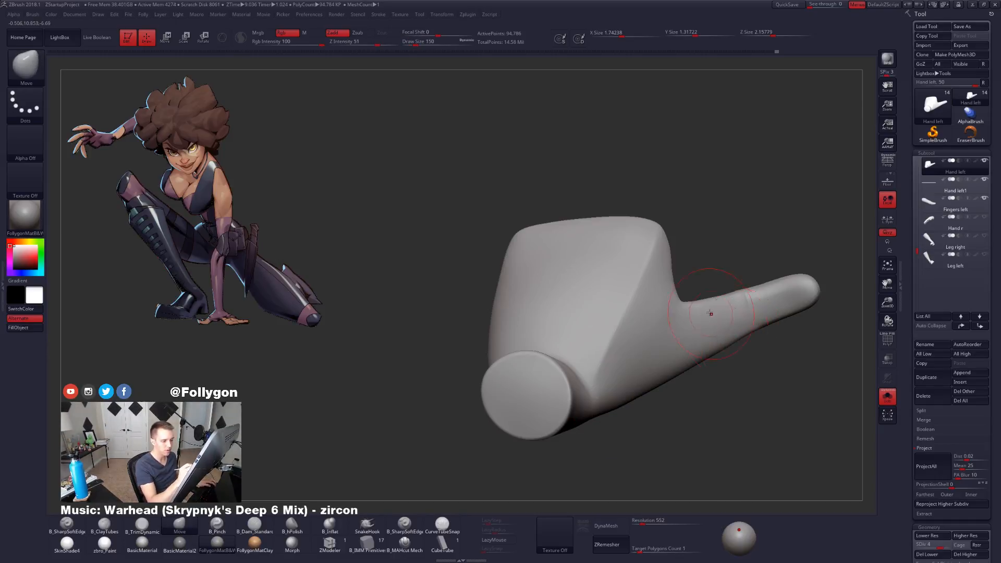
key(space)
drag(723, 299, 740, 301)
Step: Show the fingers and floor slab again, and examine the hand's pose on the slab from the side
mouse_move(710, 329)
right_down()
mouse_move(764, 292)
mouse_move(743, 384)
mouse_move(683, 390)
mouse_move(686, 380)
mouse_move(715, 398)
mouse_move(663, 421)
right_up()
key(ctrl+d)
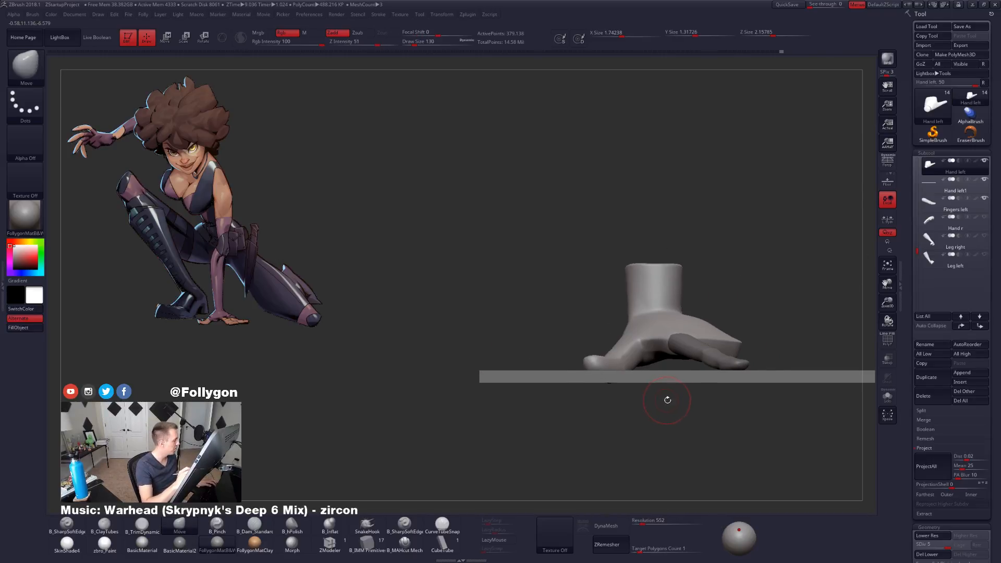
alt+click(724, 365)
right_drag(724, 365, 723, 393)
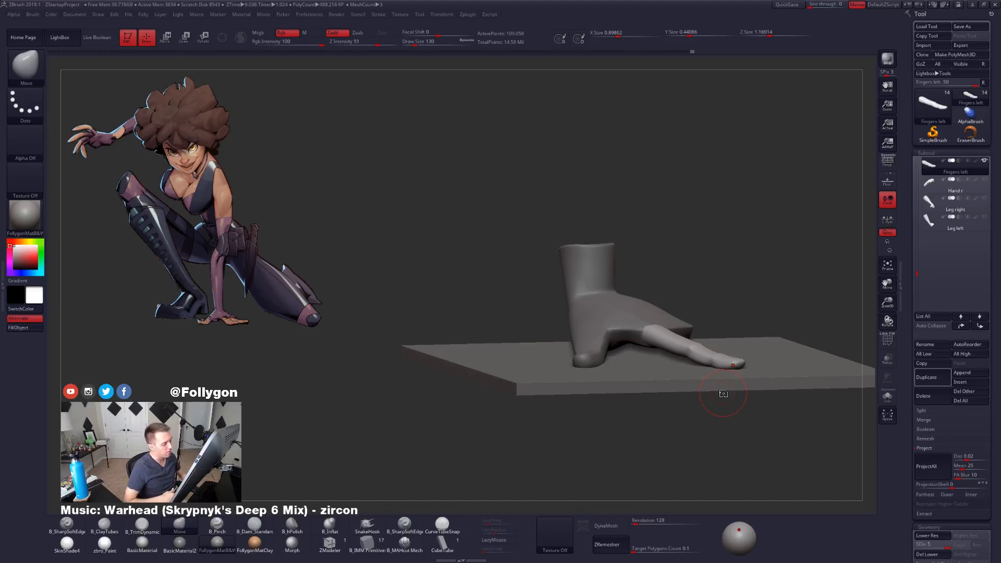
mouse_move(578, 433)
mouse_down()
mouse_move(547, 458)
mouse_move(578, 469)
mouse_up()
Step: Isolate the left hand, smooth the thumb's tip segment at draw size 43, and show the fingers and floor slab again
click(887, 396)
key(space)
drag(612, 400, 570, 443)
key(space)
drag(573, 389, 540, 390)
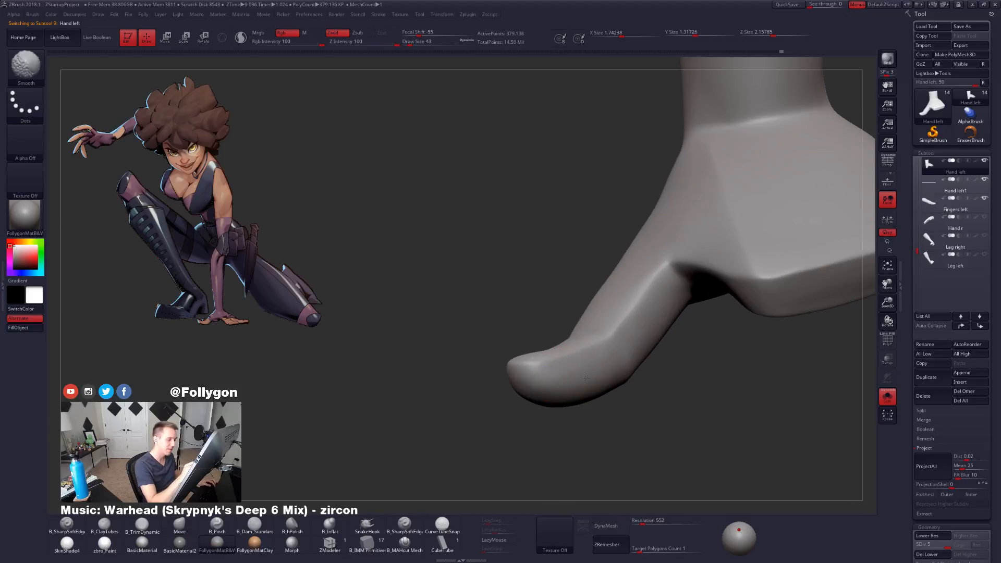
drag(638, 411, 654, 379)
click(887, 396)
drag(710, 427, 726, 391)
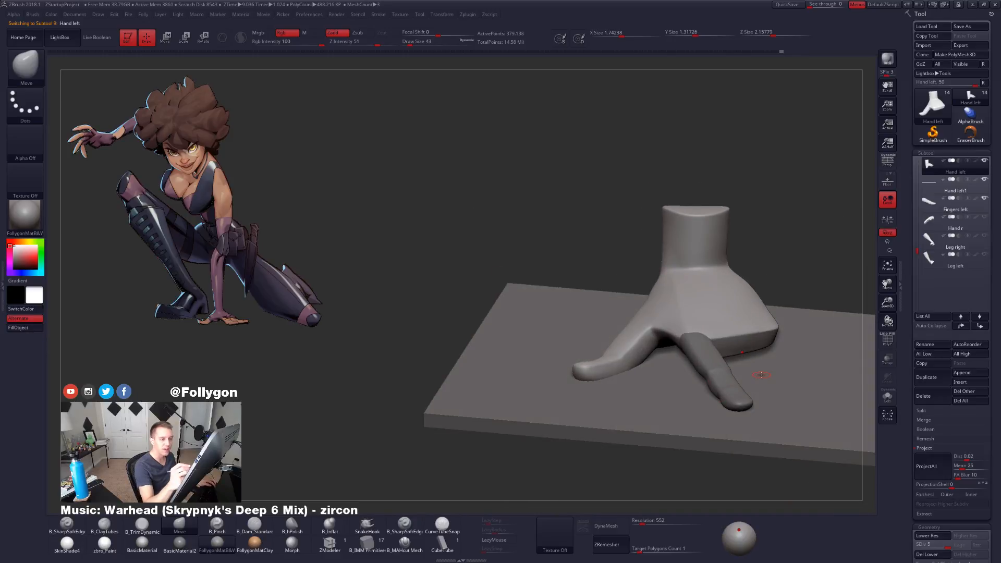
Step: Hide the floor slab and move the Fingers left subtool directly below Hand left in the subtool order
click(984, 179)
click(953, 206)
click(961, 315)
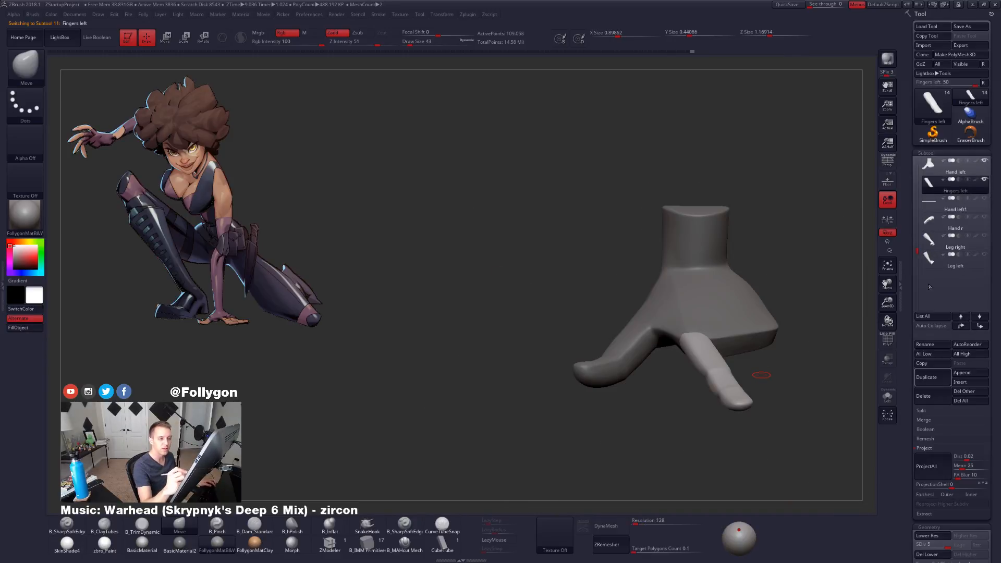
Step: Step the finger down through its subdivision levels and back up to level 5, and isolate it
drag(775, 358, 710, 393)
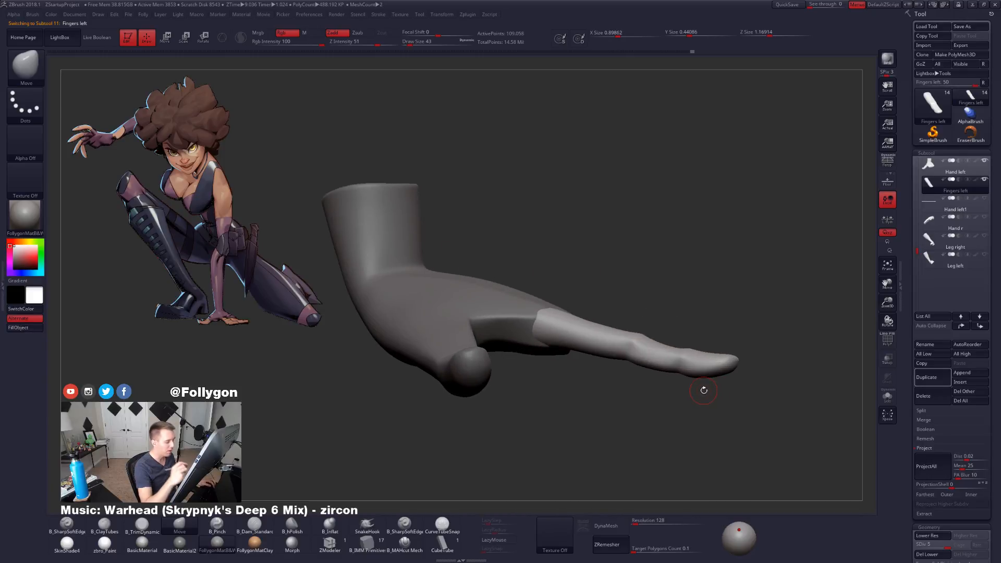
key(shift+d)
key(shift+d)
key(shift+d)
key(shift+d)
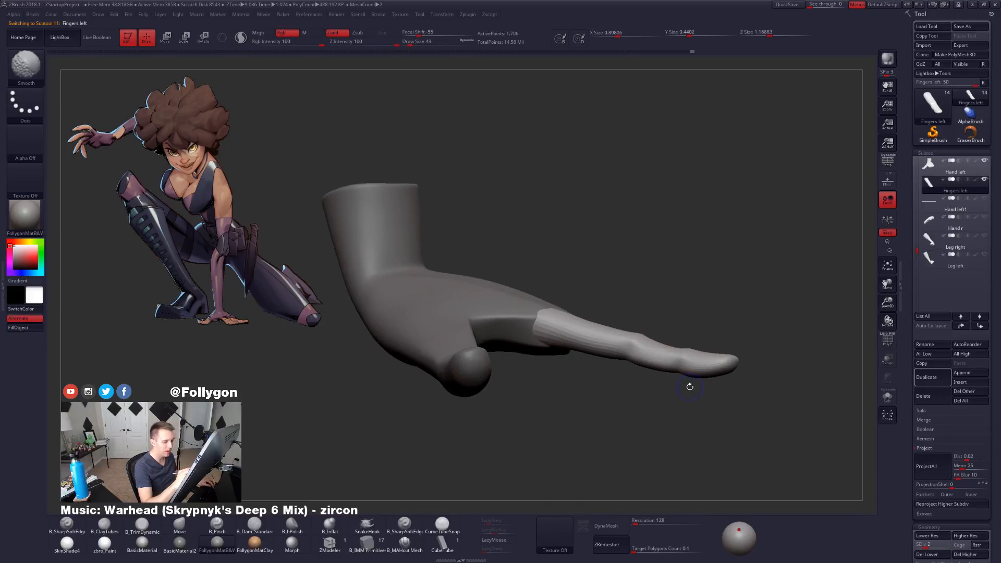
key(d)
key(d)
key(d)
key(d)
drag(684, 390, 681, 359)
key(alt+s)
mouse_move(678, 375)
right_down()
mouse_move(693, 395)
mouse_move(679, 355)
right_up()
Step: Pinch the crease at the finger's tip joint with the Pinch brush, and set the draw size to 61
key(2)
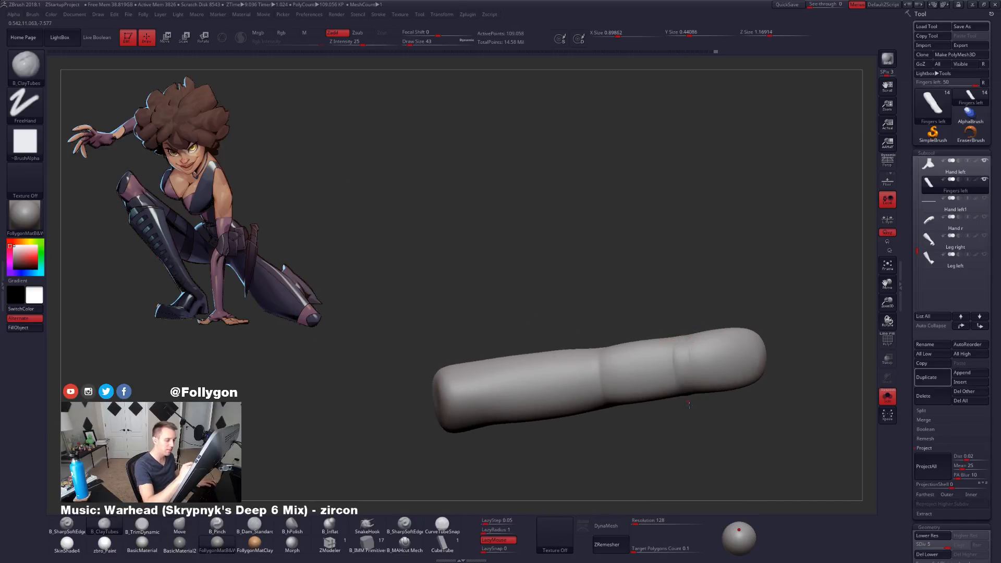
key(5)
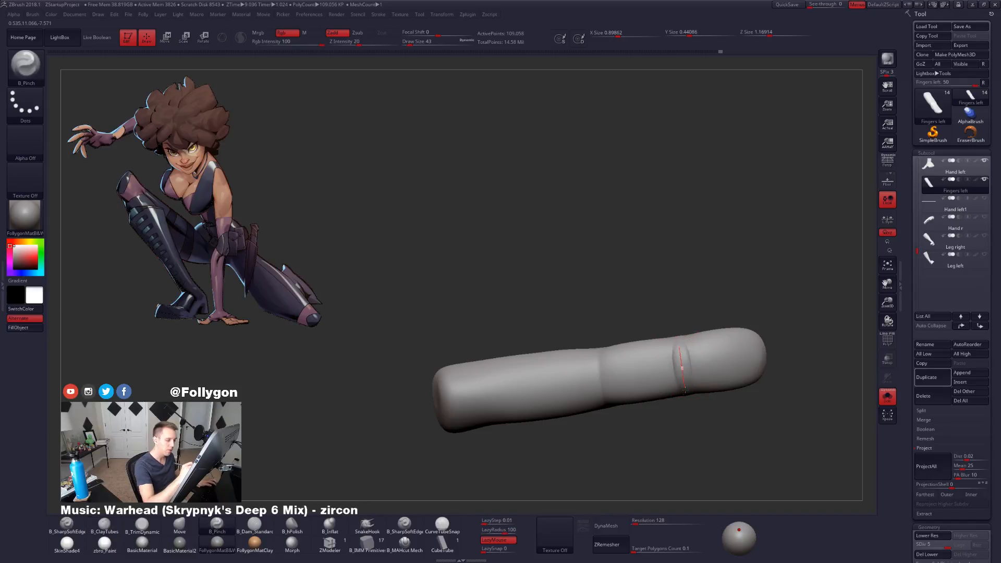
mouse_move(691, 434)
right_down()
mouse_move(681, 365)
mouse_move(667, 352)
mouse_move(692, 368)
right_up()
key(4)
key(space)
drag(702, 383, 711, 383)
right_drag(703, 371, 710, 354)
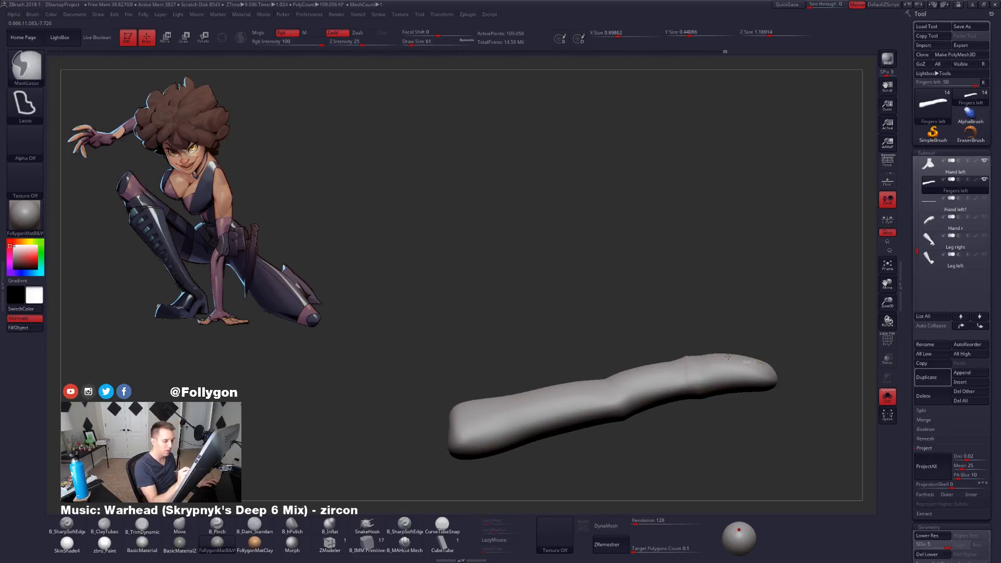
mouse_move(684, 355)
ctrl+mouse_down()
mouse_move(384, 437)
mouse_move(462, 455)
mouse_move(684, 425)
ctrl+mouse_up()
key(ctrl+z)
key(w)
mouse_move(686, 355)
mouse_down()
mouse_move(803, 362)
mouse_move(785, 367)
mouse_move(771, 348)
mouse_move(726, 342)
mouse_move(534, 331)
mouse_move(495, 314)
mouse_move(472, 385)
mouse_move(714, 450)
mouse_move(776, 449)
mouse_move(785, 371)
mouse_move(668, 350)
mouse_up()
key(q)
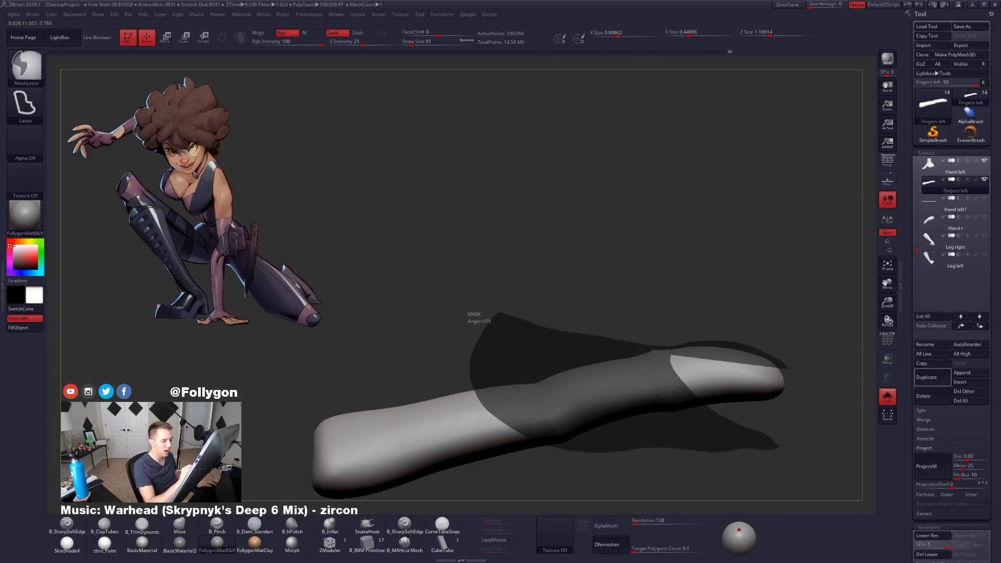
ctrl+drag(786, 384, 784, 385)
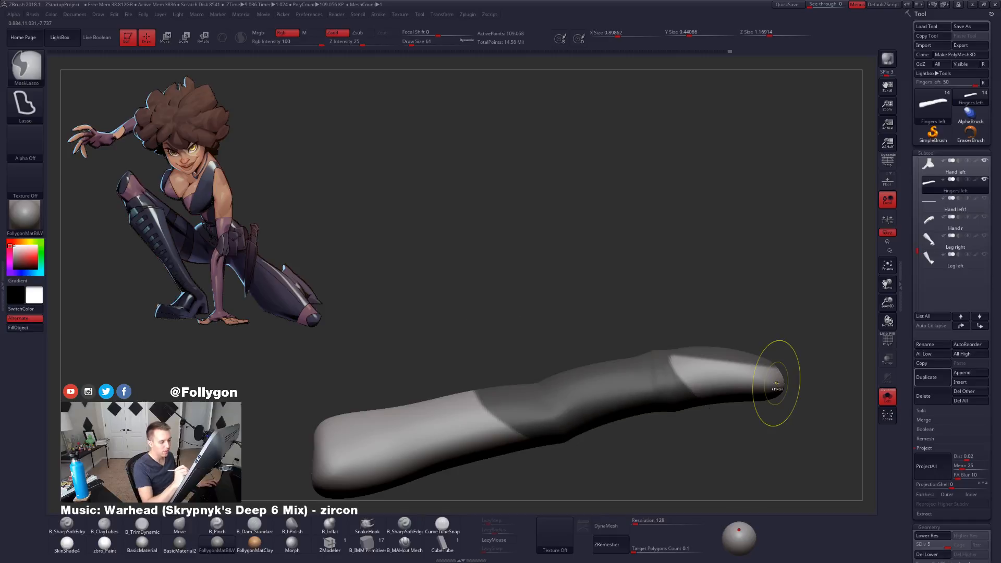
key(ctrl+z)
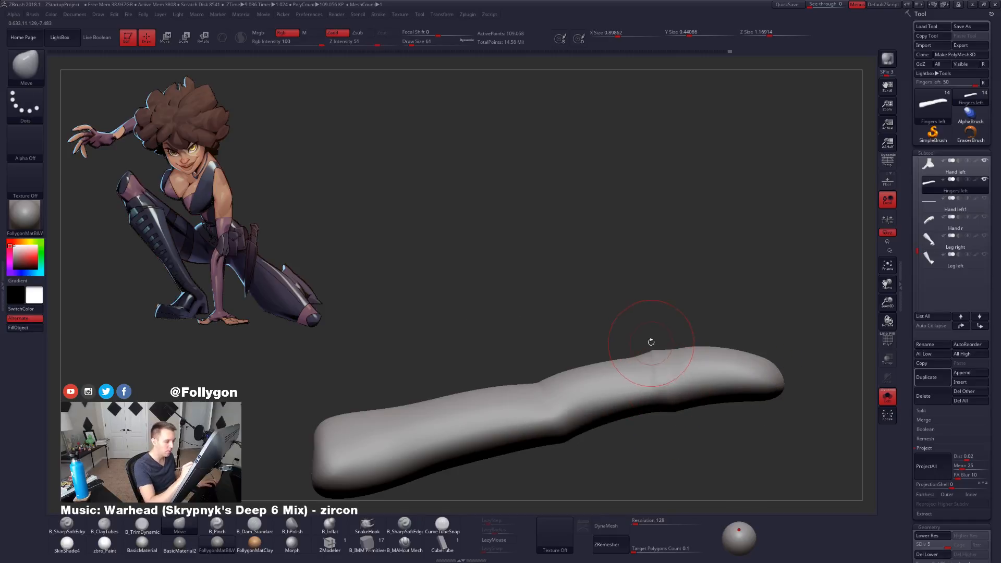
Step: Mask the finger behind the tip joint, and shape the exposed tip segment with Move and ClayTubes at draw size 61
mouse_move(650, 346)
ctrl+mouse_down()
mouse_move(753, 437)
mouse_move(658, 404)
ctrl+mouse_up()
key(space)
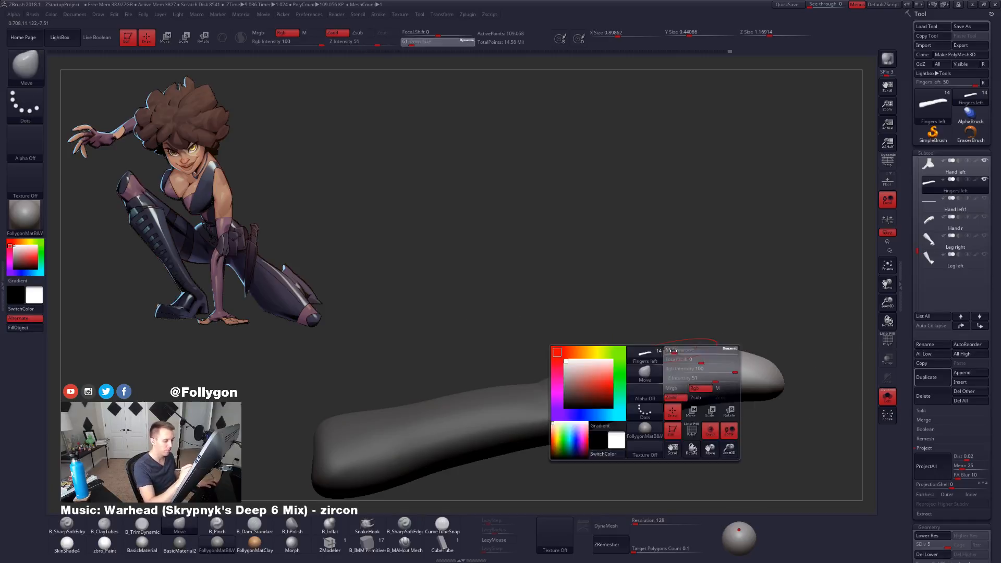
key(space)
drag(668, 350, 672, 349)
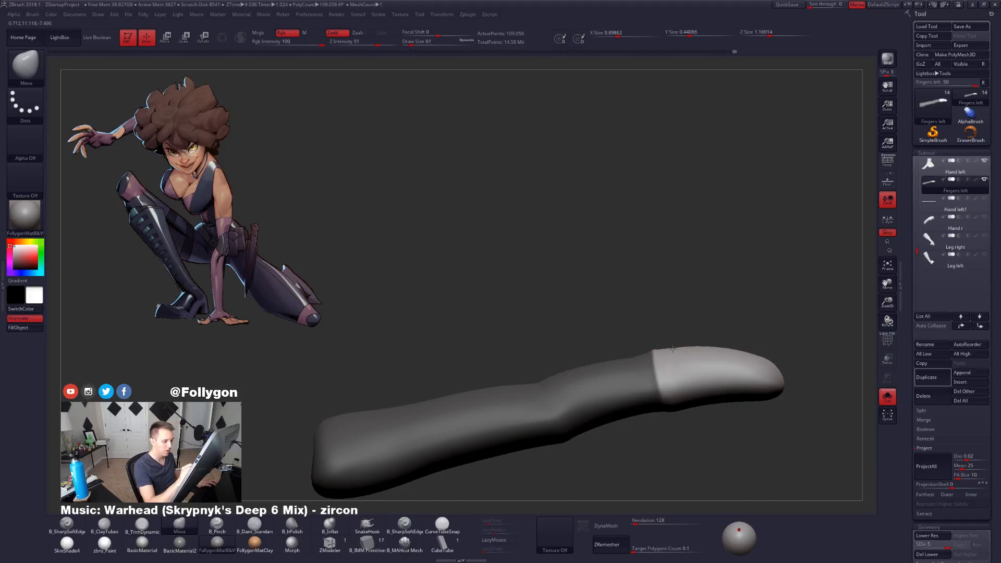
mouse_move(679, 425)
mouse_down()
mouse_move(677, 461)
mouse_move(675, 435)
mouse_up()
key(2)
drag(661, 291, 671, 364)
drag(672, 409, 674, 422)
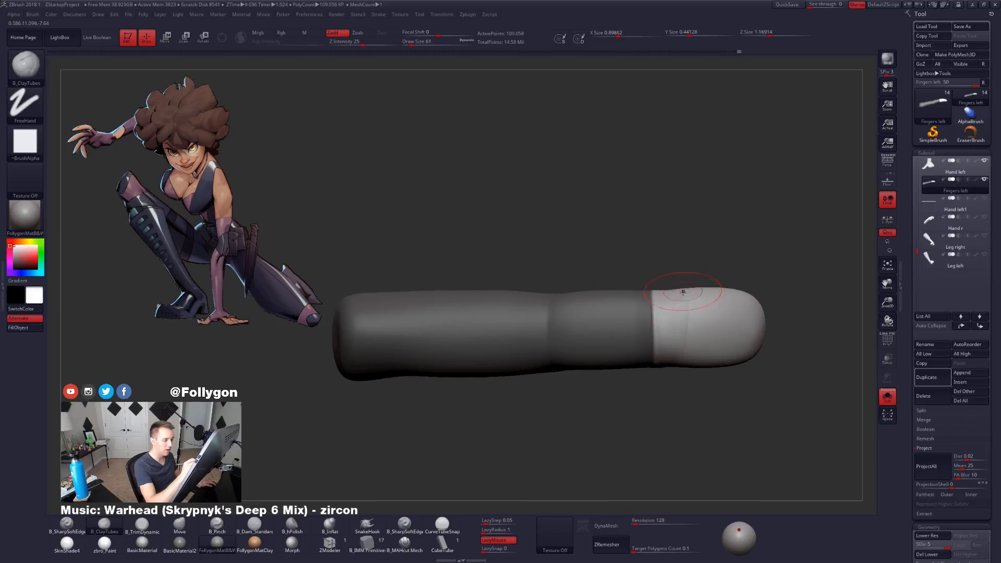
Step: Smooth the tip segment on subdivision level 4 and refine its contour with the Move brush at draw size 38
key(shift+d)
key(shift+d)
drag(676, 383, 696, 358)
key(d)
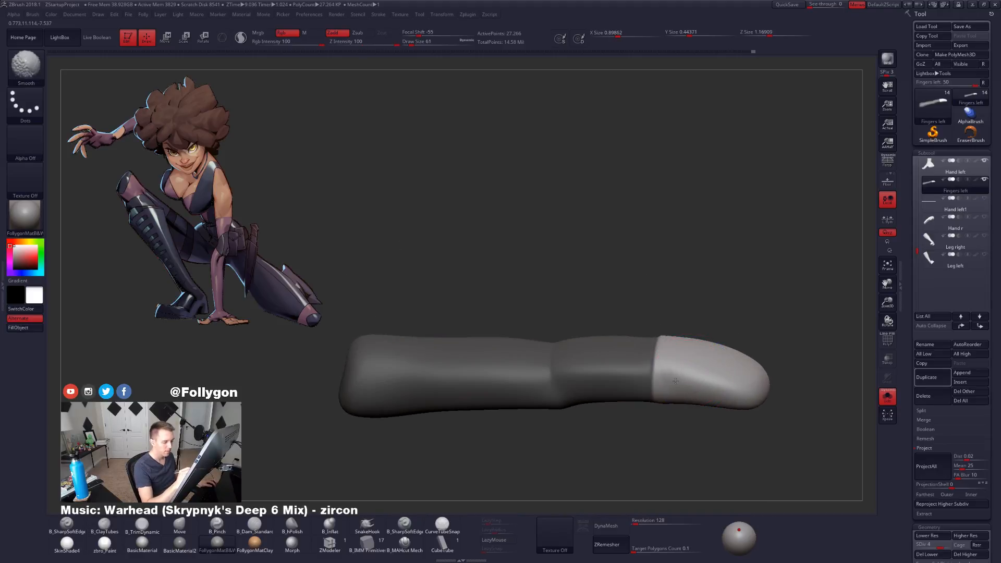
mouse_move(698, 373)
right_down()
mouse_move(709, 381)
mouse_move(711, 366)
right_up()
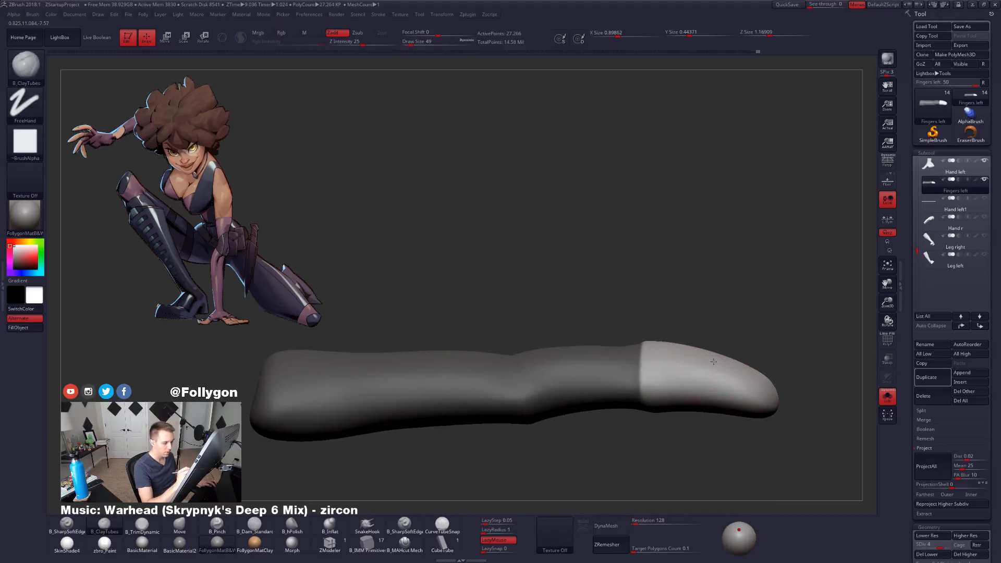
key(b)
key(m)
key(v)
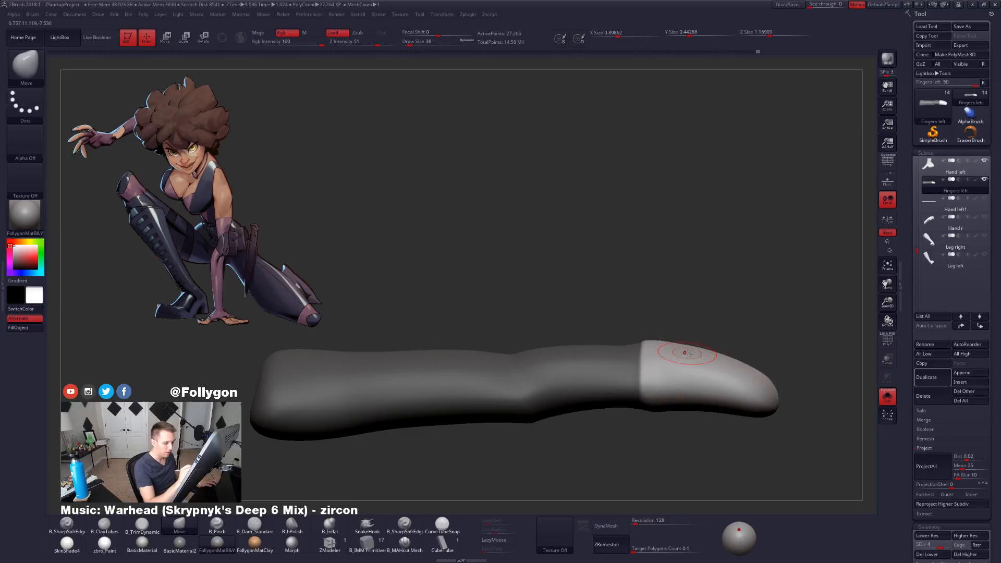
mouse_move(736, 379)
alt+right_down()
mouse_move(734, 359)
mouse_move(690, 419)
mouse_move(710, 415)
mouse_move(683, 406)
alt+right_up()
Step: Invert the mask to protect the tip segment, and build up the finger's middle segment beside the tip joint with ClayTubes
key(ctrl)
ctrl+click(733, 353)
right_drag(734, 353, 719, 313)
key(b)
key(c)
key(t)
mouse_move(620, 352)
mouse_down()
mouse_move(643, 294)
mouse_move(614, 335)
mouse_up()
mouse_move(626, 279)
mouse_down()
mouse_move(605, 336)
mouse_move(591, 344)
mouse_up()
drag(642, 291, 625, 346)
mouse_move(633, 302)
right_down()
mouse_move(641, 282)
mouse_move(630, 304)
mouse_move(645, 346)
right_up()
Step: Reshape and smooth the top of the finger's middle segment with the Move brush at draw size 67 on subdivision level 3
key(space)
key(b)
key(m)
key(v)
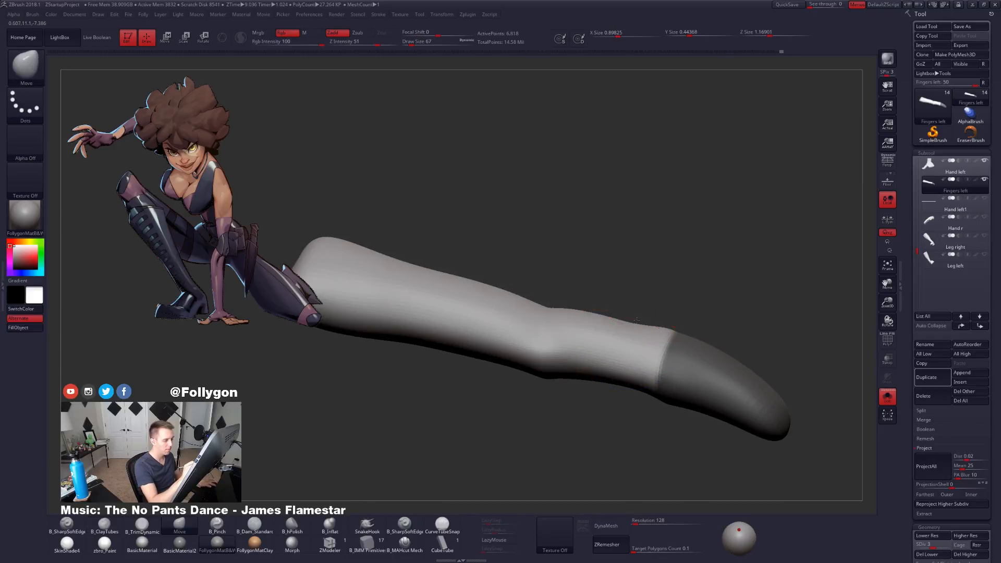
key(space)
click(635, 319)
shift+drag(648, 324, 650, 330)
right_drag(650, 330, 719, 307)
Step: Clear the mask, return to subdivision level 5, and carve and soften creases at the tip joint with Dam Standard
ctrl+drag(719, 306, 697, 308)
key(d)
key(d)
right_drag(683, 326, 699, 292)
key(b)
key(d)
key(s)
mouse_move(726, 279)
mouse_down()
mouse_move(687, 315)
mouse_move(708, 326)
mouse_up()
drag(761, 326, 734, 349)
shift+drag(725, 277, 705, 288)
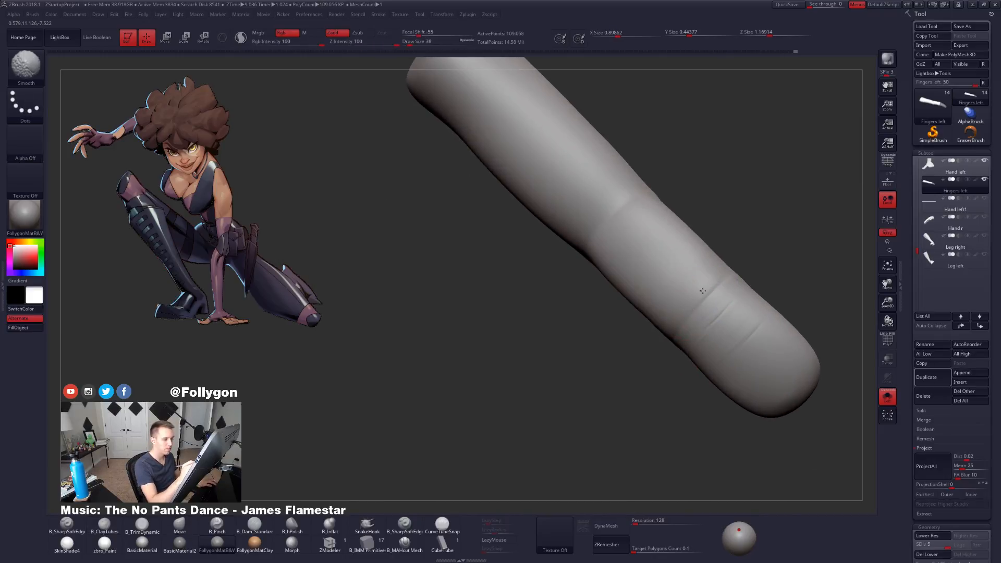
Step: Tighten the crease across the finger's tip joint with the Pinch brush at draw size 38
key(b)
key(p)
key(i)
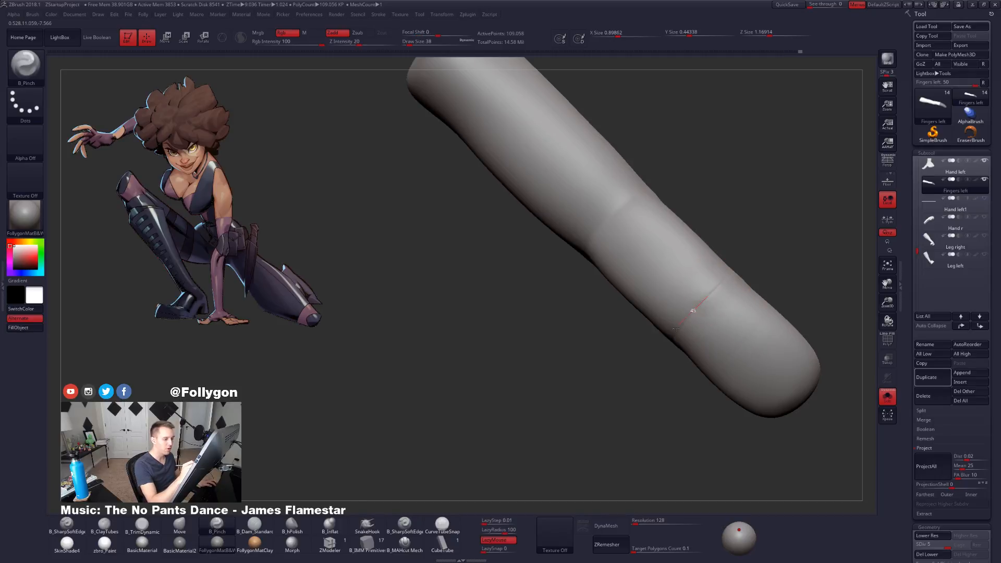
drag(683, 316, 654, 354)
right_drag(654, 353, 701, 310)
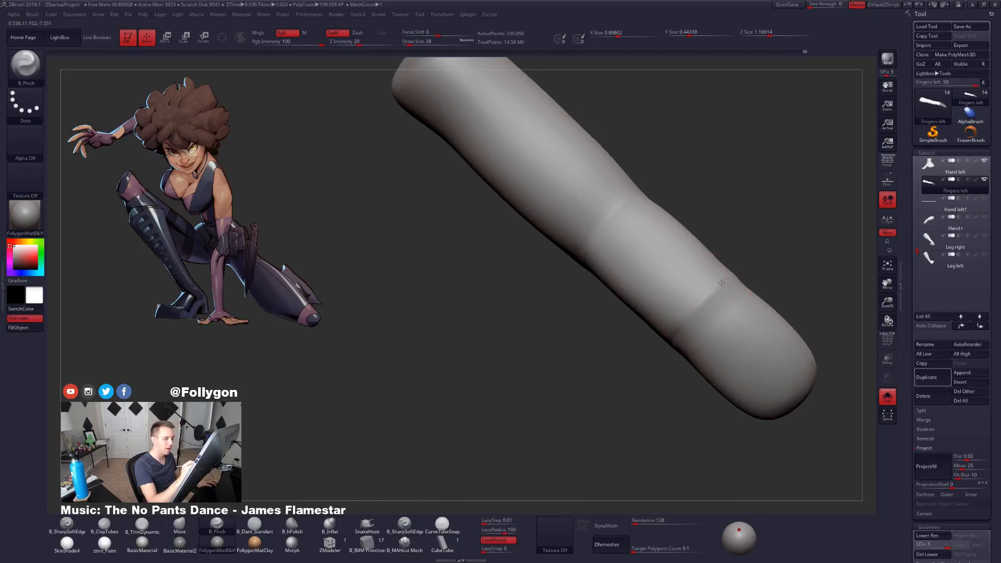
right_drag(668, 343, 668, 344)
drag(736, 271, 743, 265)
Step: Check the finger's polyframe from several angles and delete its lower subdivision levels
mouse_move(701, 333)
right_down()
mouse_move(695, 342)
mouse_move(704, 281)
right_up()
key(shift+f)
mouse_move(717, 375)
right_down()
mouse_move(731, 389)
mouse_move(709, 375)
mouse_move(687, 449)
mouse_move(725, 405)
right_up()
key(shift+f)
key(shift+f)
key(shift+f)
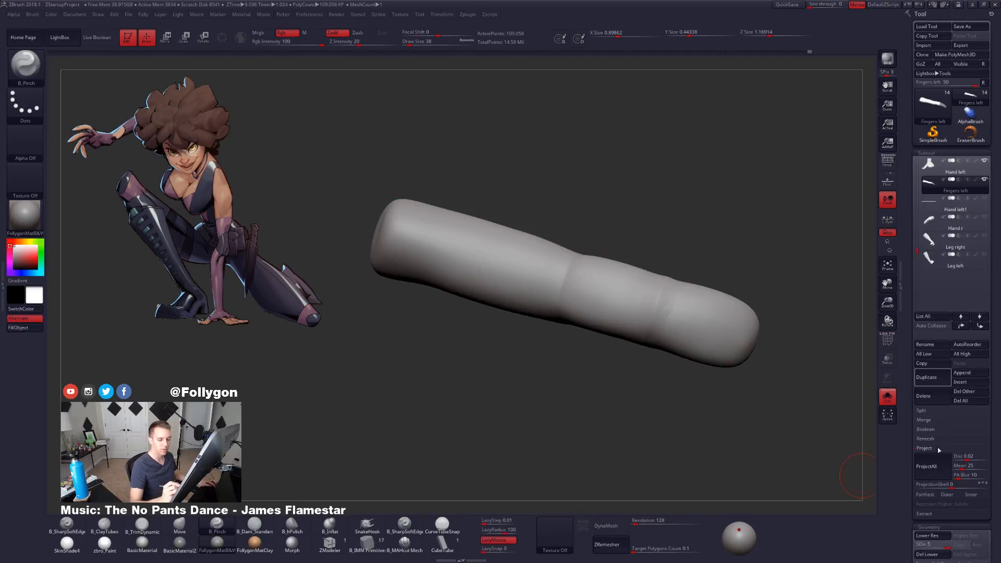
click(937, 447)
right_drag(685, 331, 685, 340)
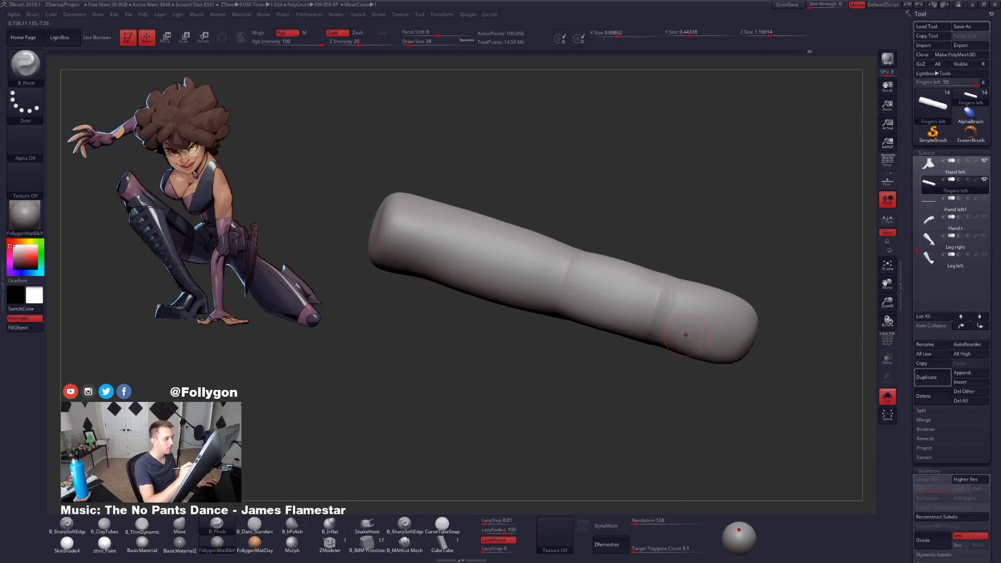
Step: Slice the finger's mesh across the tip joint and check the cut in the polyframe
key(ctrl+shift+space)
click(669, 487)
mouse_move(670, 270)
ctrl+shift+mouse_down()
mouse_move(636, 384)
mouse_move(691, 394)
mouse_move(694, 362)
ctrl+shift+mouse_up()
key(shift+f)
key(shift+f)
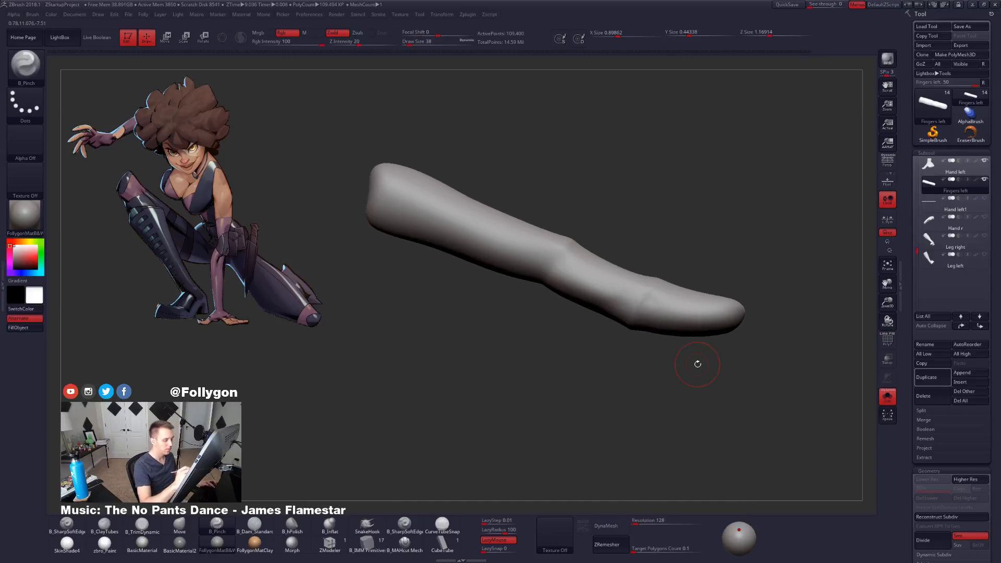
scroll(948, 365, down, 5)
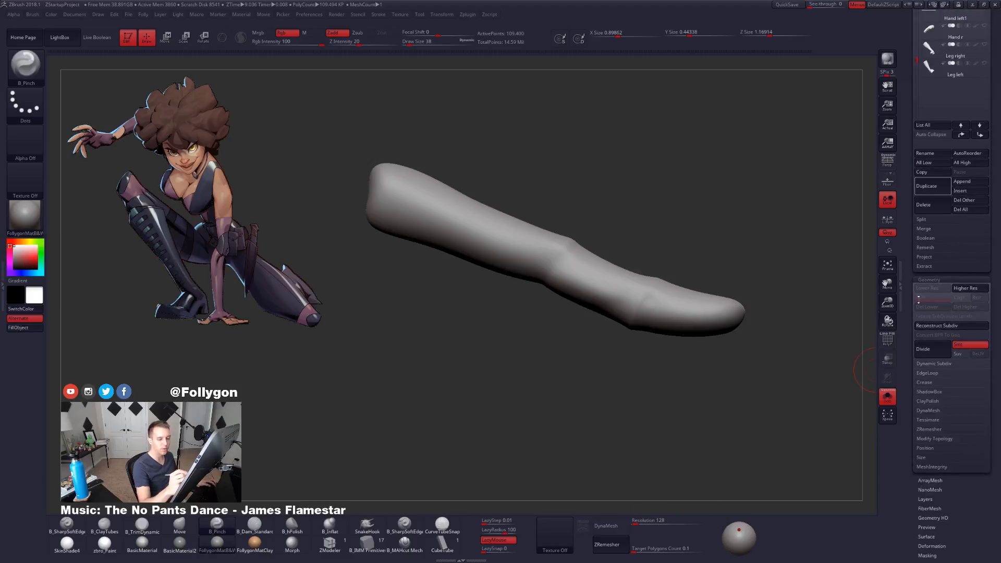
Step: Remesh the finger with ZRemesher at a target polygon count of 0.1 and display its polygroup wireframe with a smooth subdivision preview
click(933, 423)
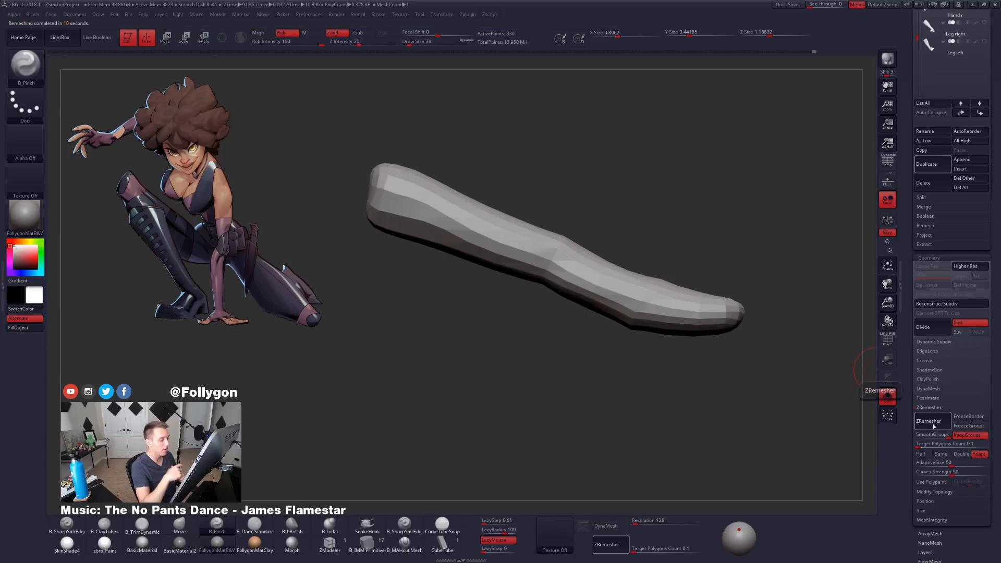
mouse_move(781, 376)
mouse_down()
mouse_move(705, 374)
mouse_move(670, 417)
mouse_move(696, 424)
mouse_move(714, 409)
mouse_move(711, 395)
mouse_move(718, 419)
mouse_move(729, 371)
mouse_move(742, 384)
mouse_move(727, 389)
mouse_up()
key(shift+f)
key(ctrl+d)
key(ctrl+d)
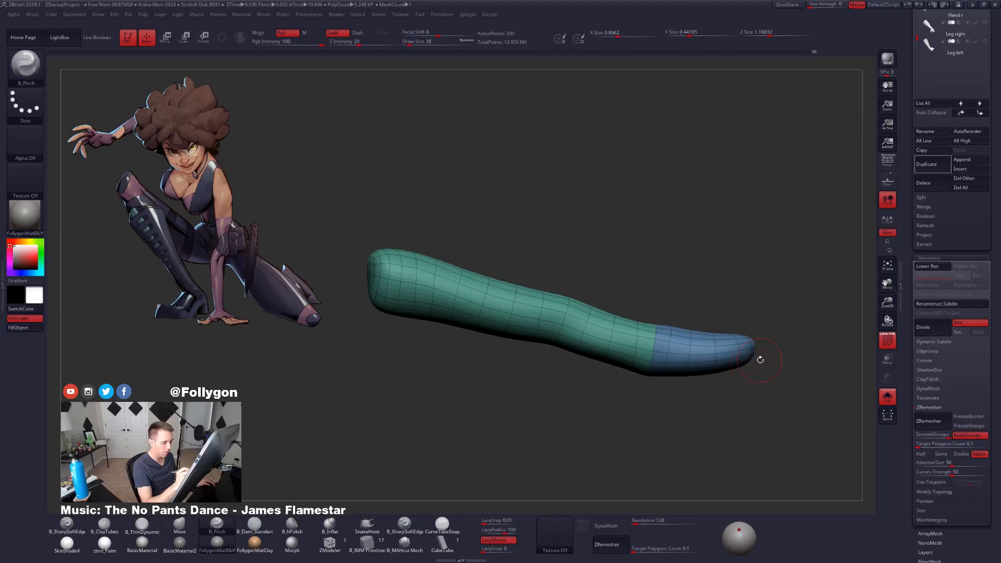
Step: Turn off the smooth preview and adjust the brush size for working on the low-poly finger's middle knuckle
key(space)
click(550, 354)
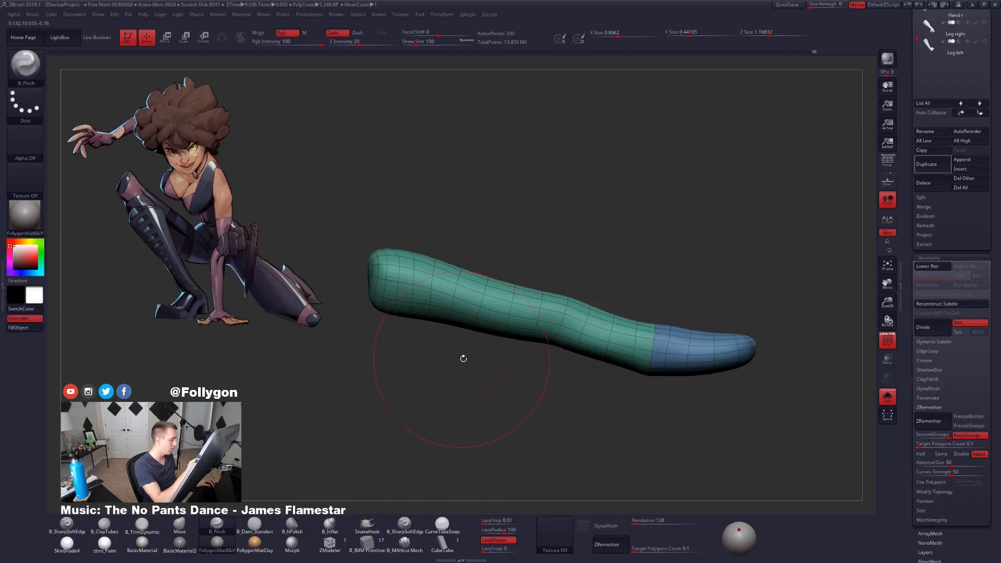
key(shift+d)
key(space)
drag(569, 294, 557, 295)
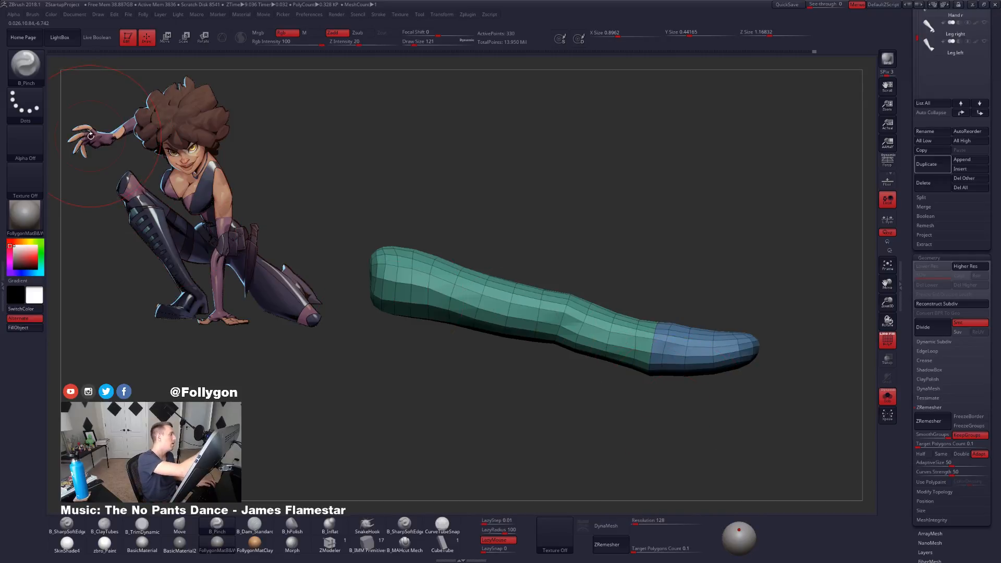
Step: Mask the finger except for a band around the middle knuckle, then clear the mask and restore the smooth preview
key(space)
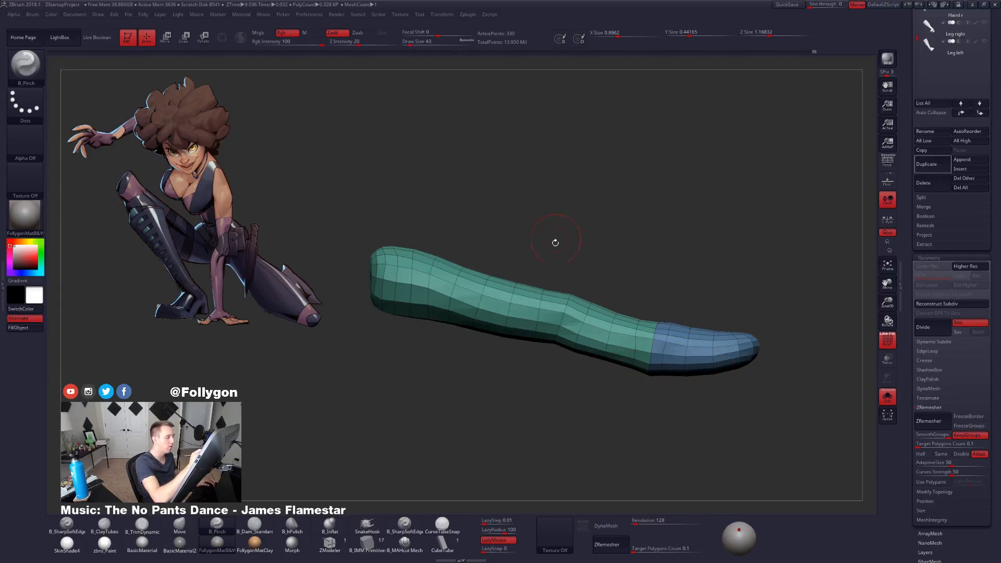
ctrl+drag(561, 284, 547, 372)
key(w)
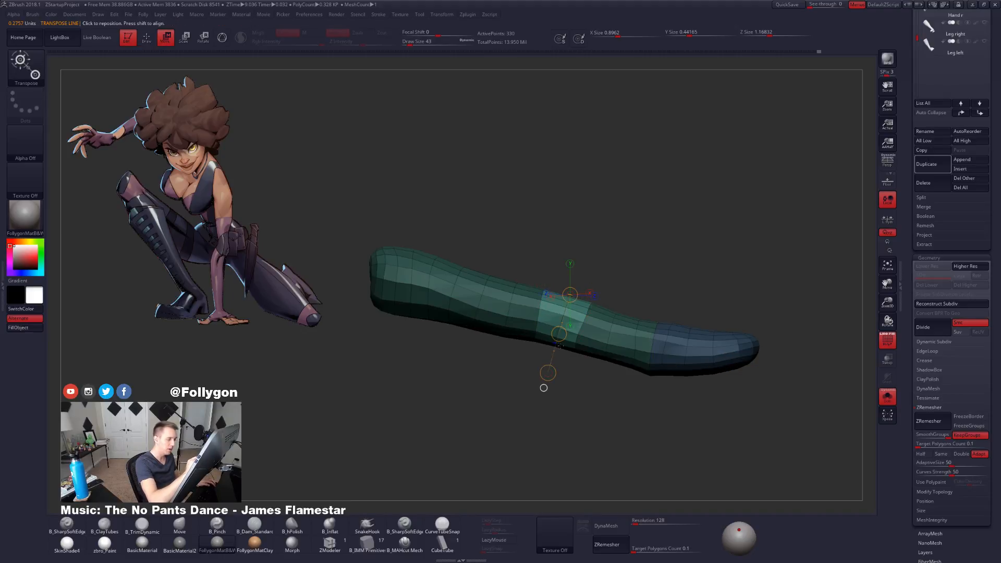
ctrl+click(614, 409)
key(ctrl+d)
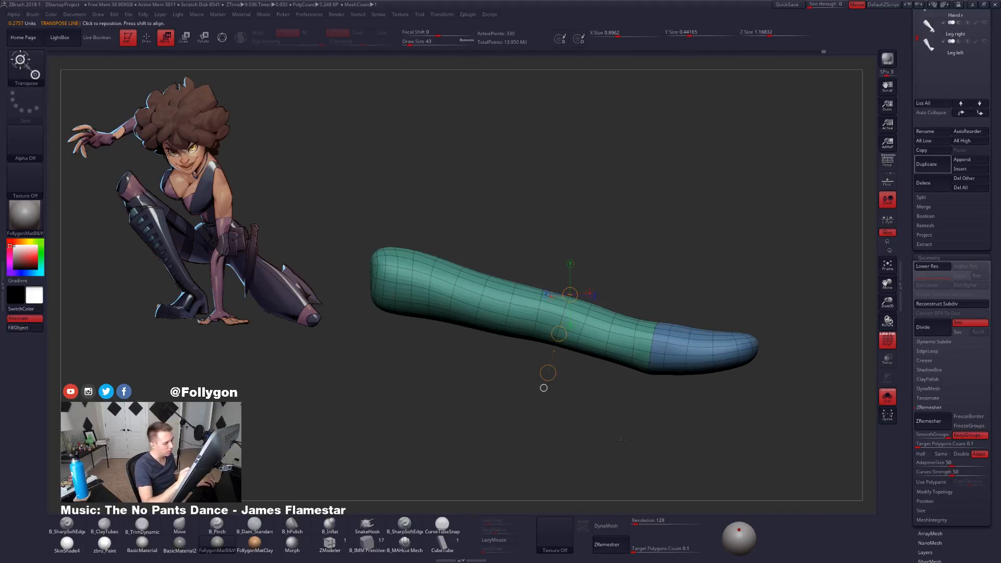
key(q)
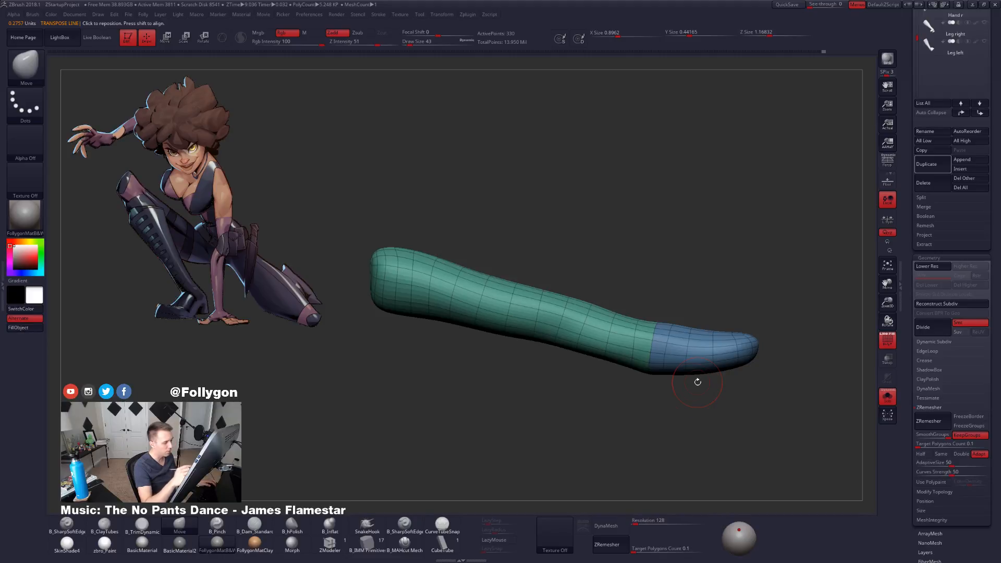
Step: Refine the low-poly finger's shape from several sides with the Move brush at draw size 96
drag(717, 368, 658, 415)
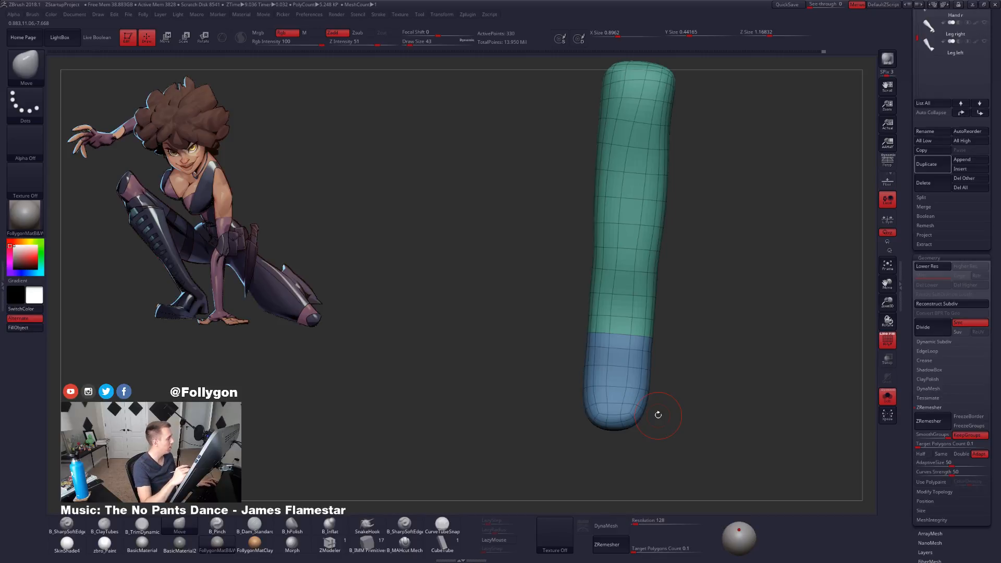
drag(684, 442, 757, 386)
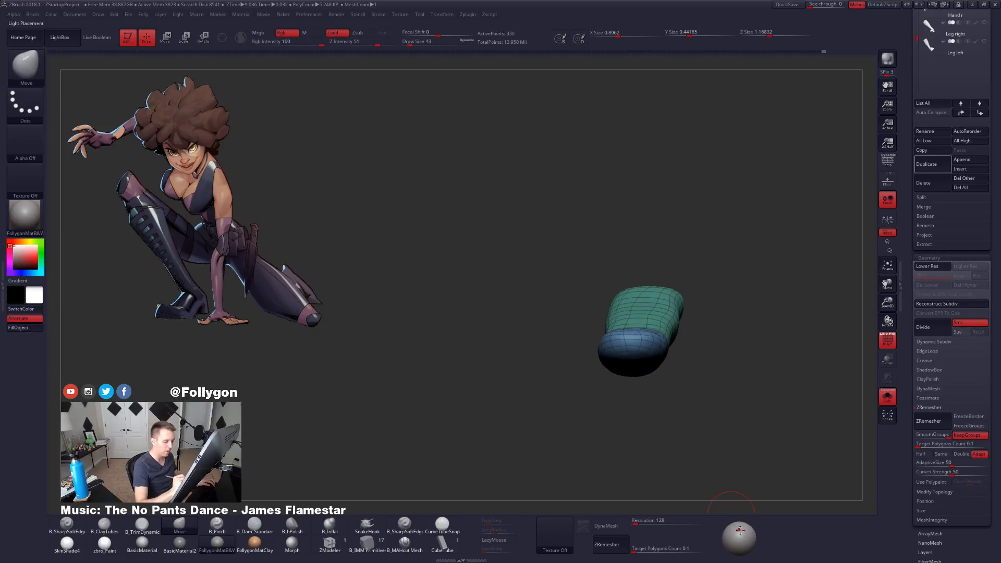
mouse_move(731, 500)
mouse_down()
mouse_move(727, 454)
mouse_move(671, 447)
mouse_move(655, 362)
mouse_move(628, 341)
mouse_up()
key(space)
key(shift+d)
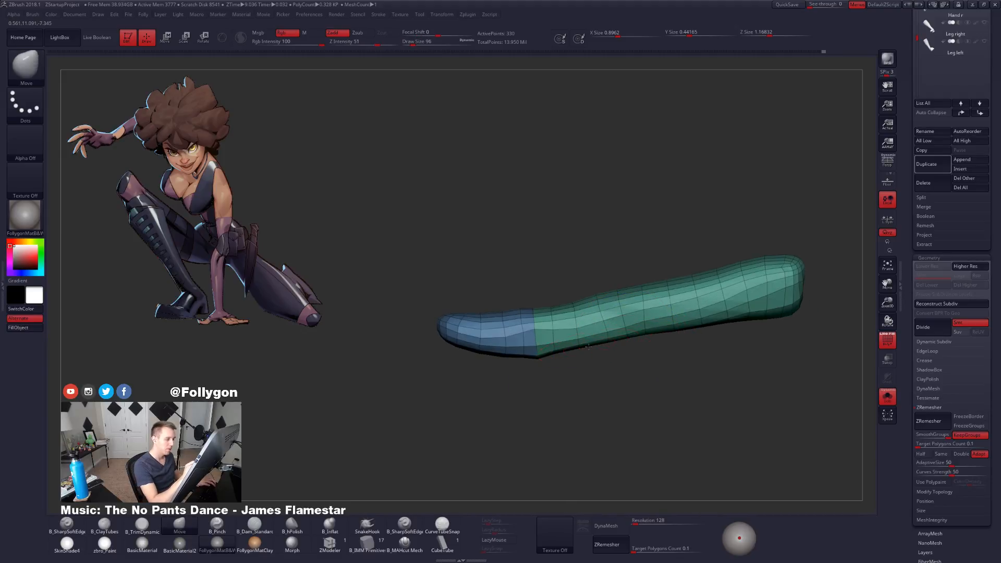
alt+drag(690, 330, 634, 354)
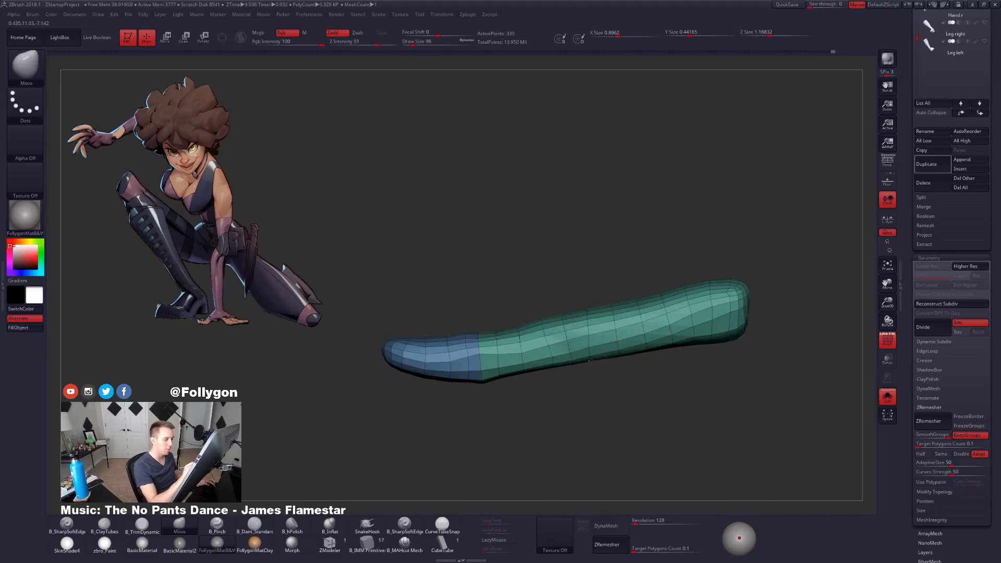
mouse_move(690, 342)
mouse_down()
mouse_move(677, 359)
mouse_move(686, 379)
mouse_move(687, 360)
mouse_move(667, 383)
mouse_move(677, 388)
mouse_move(637, 383)
mouse_move(637, 393)
mouse_move(668, 401)
mouse_move(661, 384)
mouse_move(656, 397)
mouse_move(710, 379)
mouse_move(718, 401)
mouse_move(683, 359)
mouse_move(674, 443)
mouse_move(700, 365)
mouse_up()
Step: Bring the whole hand back into view and mask the finger except for a band at the fingertip joint
key(d)
key(shift+f)
key(shift+d)
key(shift+f)
key(w)
right_drag(692, 386, 695, 389)
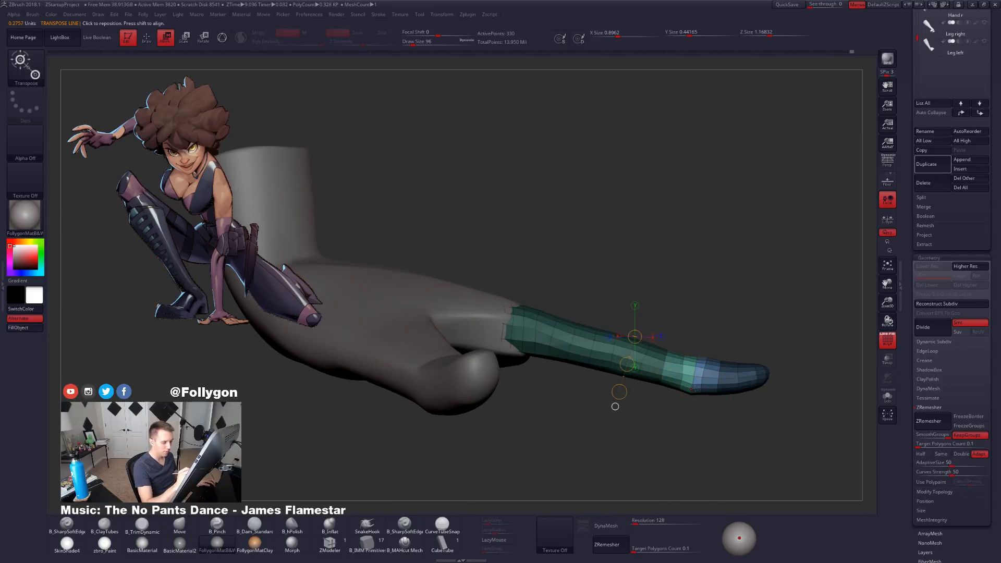
drag(692, 385, 809, 385)
Step: Clear the finger's mask and return to sculpting with the Move brush
key(q)
ctrl+drag(737, 344, 729, 323)
key(w)
key(q)
key(b)
key(m)
key(v)
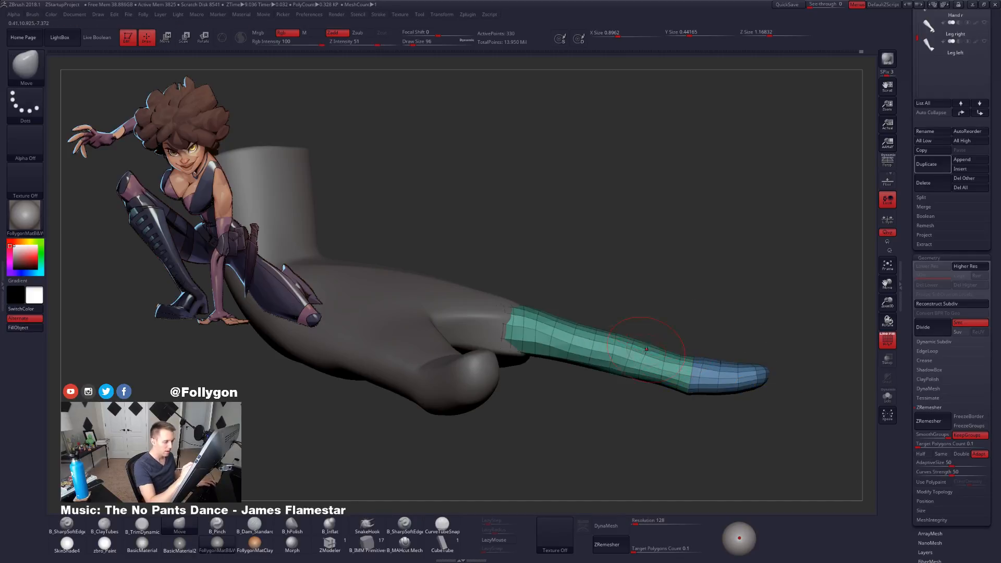
Step: Hide the polygroup wireframe and subdivide the finger three times to level 4
ctrl+right_drag(647, 348, 656, 291)
key(shift+f)
right_drag(802, 380, 727, 454)
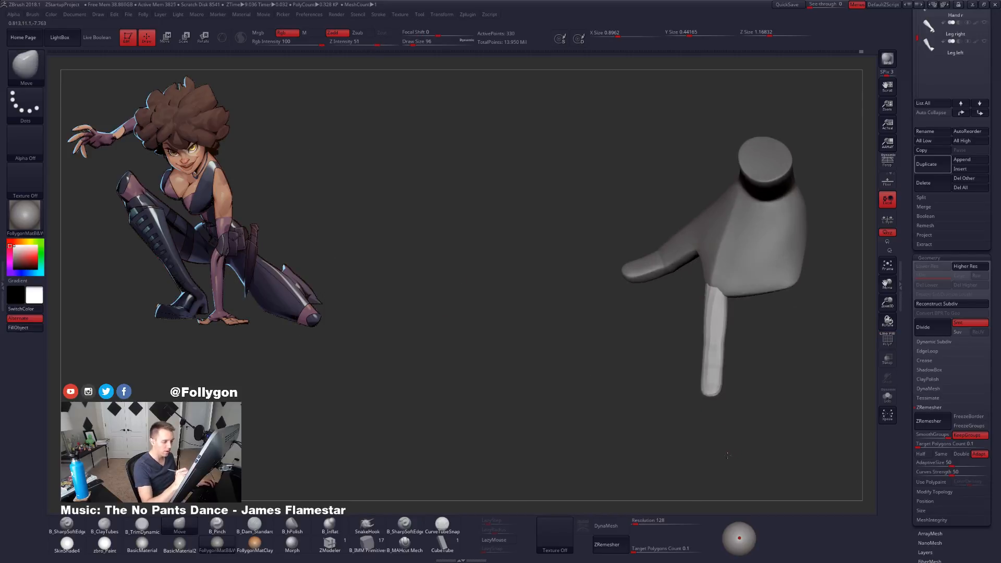
key(ctrl+d)
key(ctrl+d)
key(ctrl+d)
right_drag(719, 411, 647, 396)
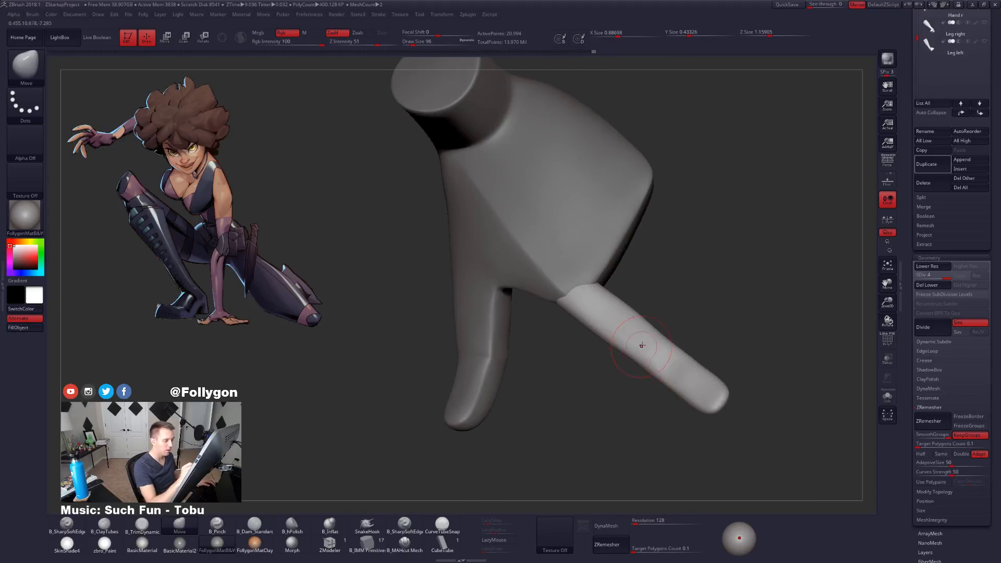
Step: Isolate the finger from the hand and check its polygroup wireframe, using a draw size of 54
key(alt+s)
ctrl+right_drag(637, 350, 647, 351)
key(shift+f)
key(shift+f)
key(shift+f)
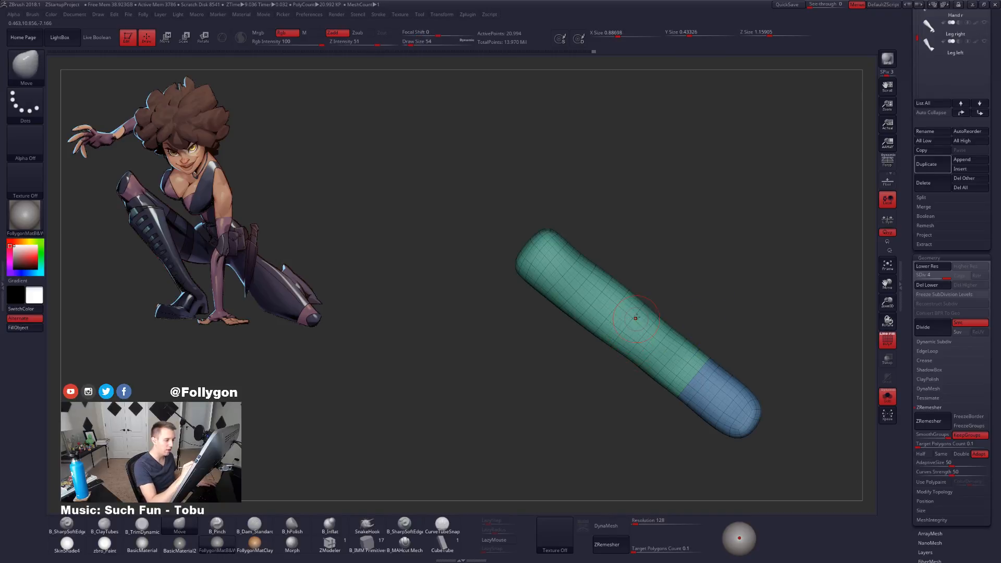
Step: Build up raised folds across the top of the middle knuckle with the B_ClayTubes brush and smooth them
key(b)
key(c)
key(t)
key(shift+f)
mouse_move(681, 357)
ctrl+right_down()
mouse_move(741, 364)
mouse_move(714, 372)
mouse_move(662, 343)
ctrl+right_up()
key(alt+s)
key(ctrl+z)
drag(642, 357, 640, 360)
mouse_move(658, 345)
right_down()
mouse_move(677, 333)
mouse_move(689, 344)
mouse_move(650, 318)
right_up()
key(alt+s)
mouse_move(650, 318)
shift+mouse_down()
mouse_move(670, 302)
mouse_move(652, 322)
mouse_move(663, 323)
shift+mouse_up()
Step: Subdivide the finger to level 5 and sharpen the knuckle folds with the B_Pinch brush
key(b)
key(p)
key(i)
key(space)
key(ctrl+d)
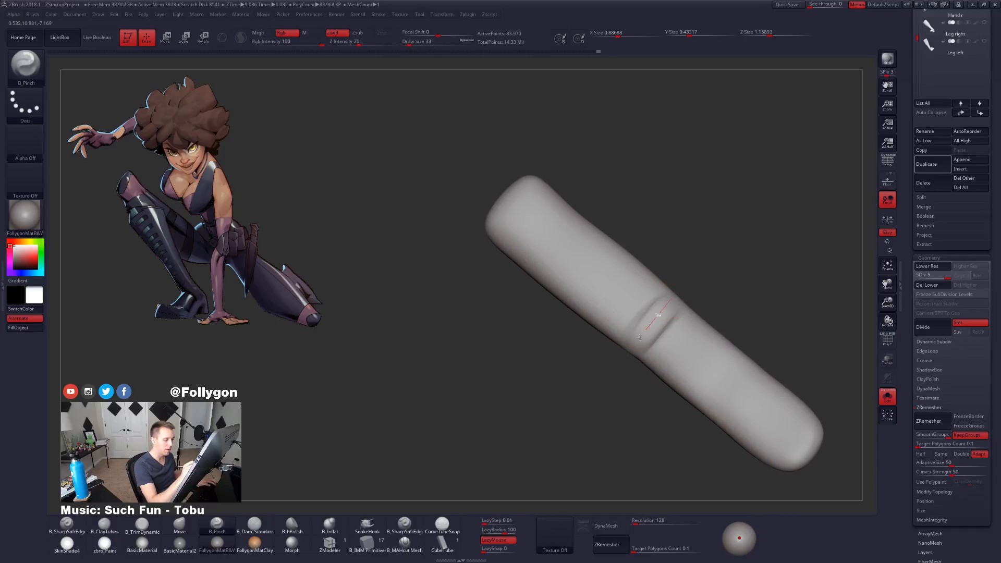
drag(685, 287, 669, 319)
key(space)
mouse_move(670, 319)
mouse_down()
mouse_move(678, 319)
mouse_move(657, 328)
mouse_up()
Step: Pinch the crease around the middle joint at draw size 38 and shift the scene light upward
mouse_move(672, 315)
right_down()
mouse_move(692, 352)
mouse_move(665, 388)
right_up()
key(space)
drag(660, 325, 651, 326)
right_drag(657, 344, 655, 318)
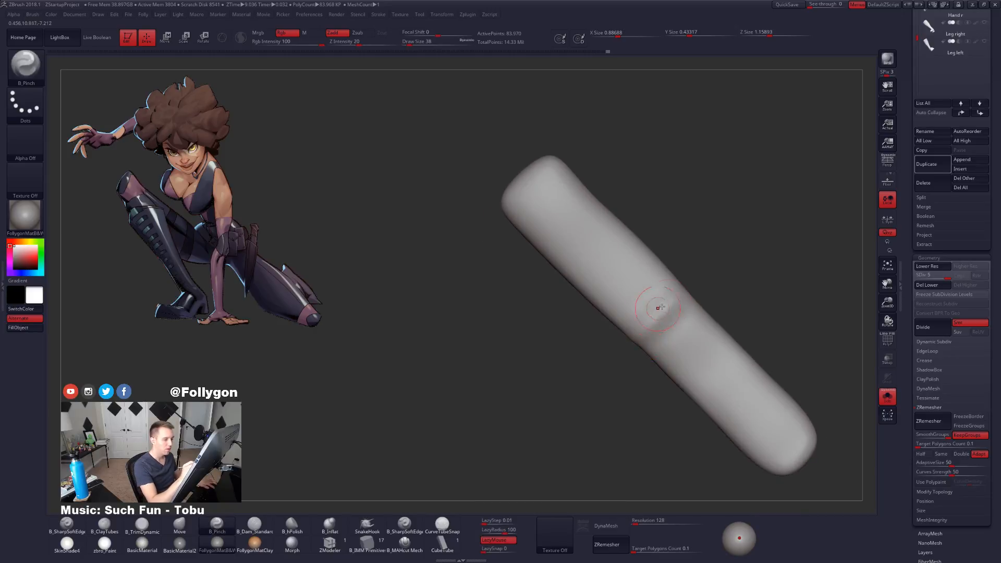
drag(736, 528, 738, 528)
right_drag(608, 372, 659, 353)
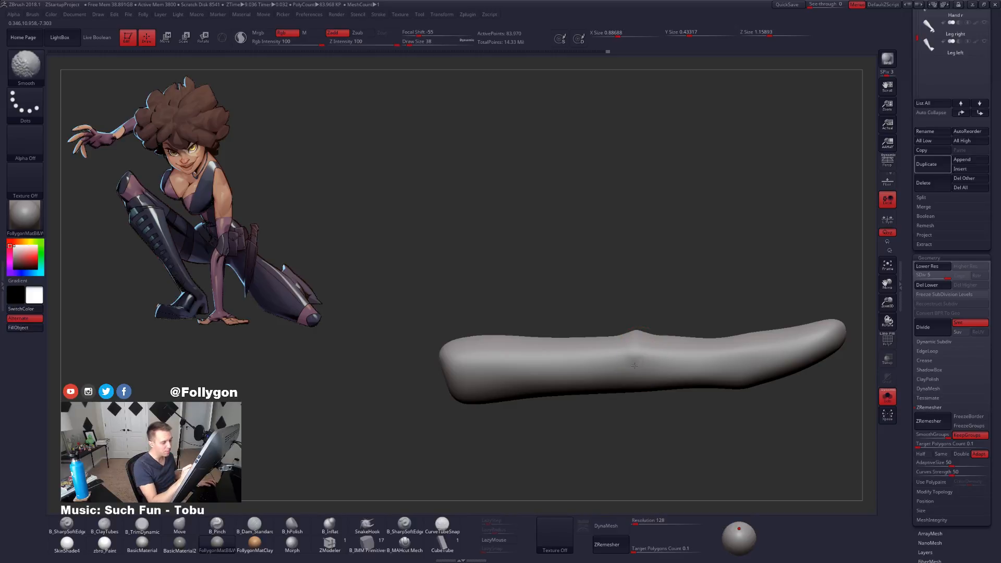
Step: Subdivide the finger to level 6 and flatten the raised knuckle ridge with the B_TrimDynamic brush
mouse_move(646, 357)
right_down()
mouse_move(657, 359)
mouse_move(617, 373)
mouse_move(638, 284)
right_up()
key(3)
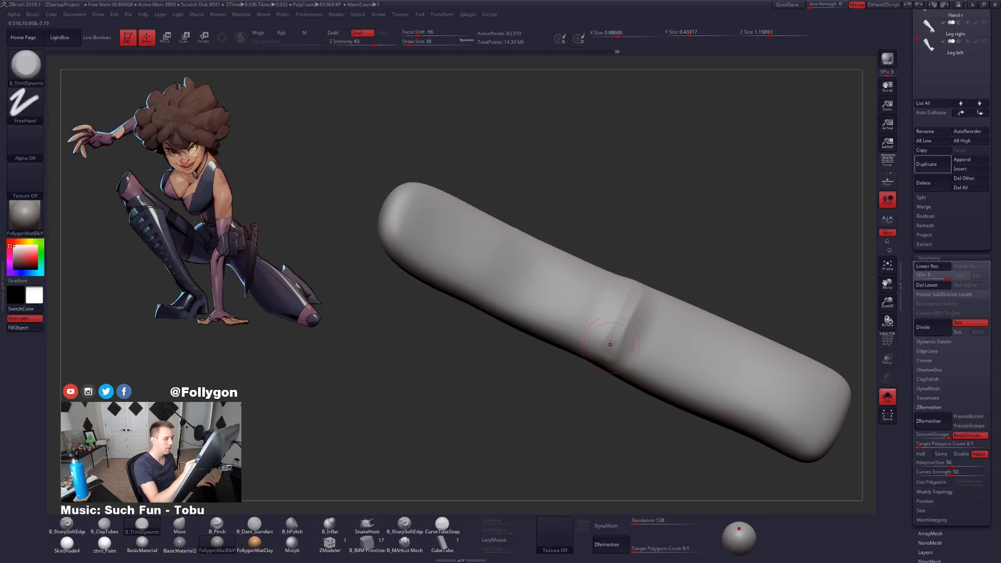
drag(627, 314, 635, 303)
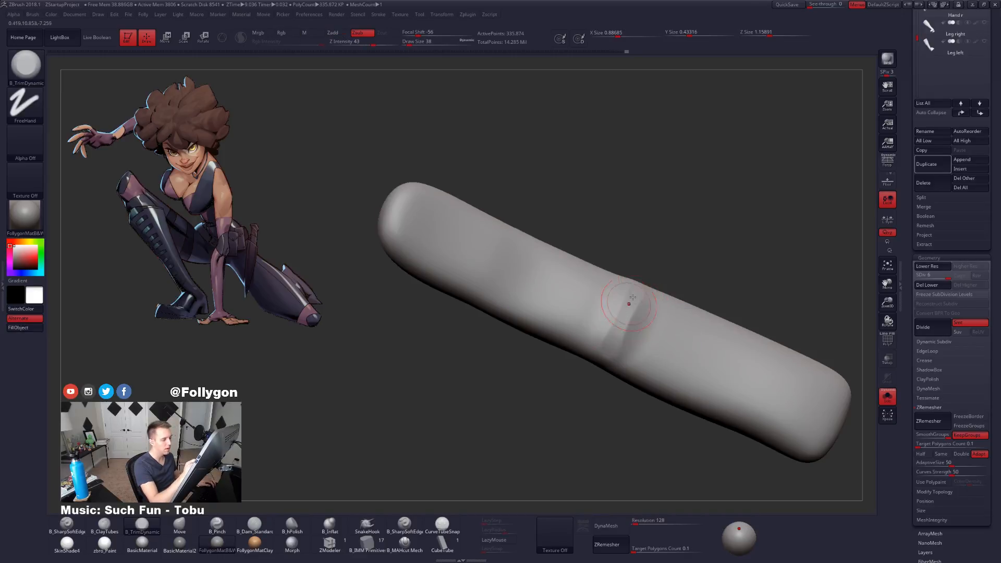
key(space)
mouse_move(637, 313)
right_down()
mouse_move(632, 318)
mouse_move(640, 314)
right_up()
Step: Pinch the knuckle folds tighter with the B_Pinch brush at draw size 21
key(5)
drag(650, 291, 620, 343)
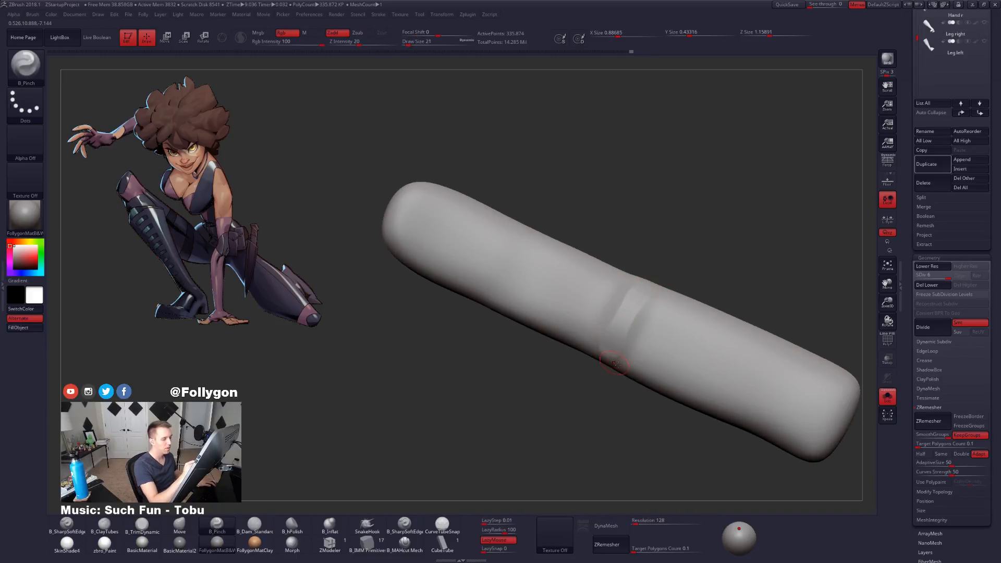
right_drag(614, 364, 611, 374)
key(space)
key(shift)
right_drag(604, 355, 633, 312)
Step: Flatten the knuckle folds with B_TrimDynamic at draw size 29 and smooth the surrounding surface
key(3)
mouse_move(637, 301)
mouse_down()
mouse_move(618, 333)
mouse_move(626, 319)
mouse_up()
mouse_move(624, 343)
right_down()
mouse_move(608, 383)
mouse_move(641, 324)
mouse_move(612, 371)
mouse_move(620, 355)
mouse_move(644, 351)
right_up()
key(space)
click(632, 359)
key(space)
click(620, 360)
key(shift)
shift+drag(645, 351, 637, 362)
right_drag(637, 361, 625, 373)
Step: Collapse the ZRemesher settings and step through the finger's subdivision levels, returning to the higher ones
key(shift+d)
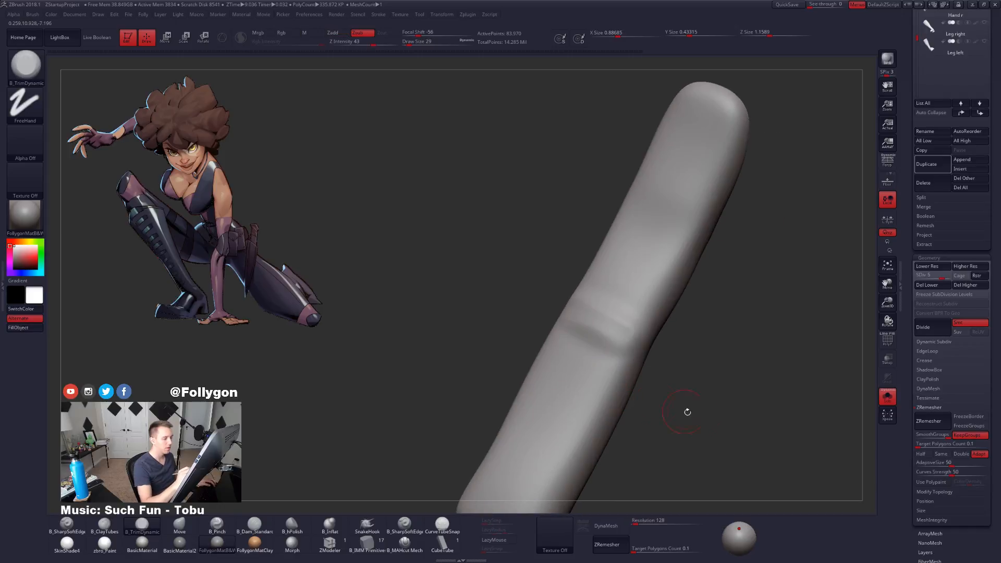
click(930, 408)
key(shift+d)
key(d)
key(d)
key(shift)
mouse_move(608, 325)
ctrl+right_down()
mouse_move(686, 344)
mouse_move(627, 372)
ctrl+right_up()
Step: Rework the middle knuckle at a lower subdivision level, then smooth it one level higher
key(shift+d)
key(shift+d)
key(space)
drag(627, 365, 645, 312)
key(d)
shift+drag(614, 359, 614, 337)
mouse_move(614, 338)
right_down()
mouse_move(647, 328)
mouse_move(674, 402)
mouse_move(702, 386)
mouse_move(691, 467)
right_up()
Step: Refine the finger's joint surface at a lower subdivision level and smooth it
key(space)
drag(712, 361, 702, 352)
alt+right_drag(702, 353, 690, 373)
key(shift+d)
key(space)
drag(694, 372, 696, 346)
right_drag(686, 386, 676, 368)
shift+drag(676, 369, 681, 375)
key(d)
right_drag(681, 375, 675, 391)
shift+drag(675, 391, 672, 332)
Step: Trim the finger's surface with B_TrimDynamic at subdivision level 6, then adjust its tip with the Move brush
key(b)
key(t)
key(d)
key(d)
mouse_move(704, 408)
right_down()
mouse_move(744, 396)
mouse_move(716, 390)
mouse_move(731, 405)
mouse_move(760, 380)
mouse_move(777, 389)
mouse_move(737, 380)
mouse_move(722, 386)
mouse_move(730, 395)
mouse_move(706, 366)
mouse_move(715, 373)
right_up()
key(alt+shift+s)
key(space)
drag(714, 373, 721, 371)
key(2)
key(f)
click(724, 365)
mouse_move(724, 365)
right_down()
mouse_move(733, 367)
mouse_move(722, 372)
mouse_move(736, 409)
mouse_move(737, 380)
mouse_move(670, 369)
right_up()
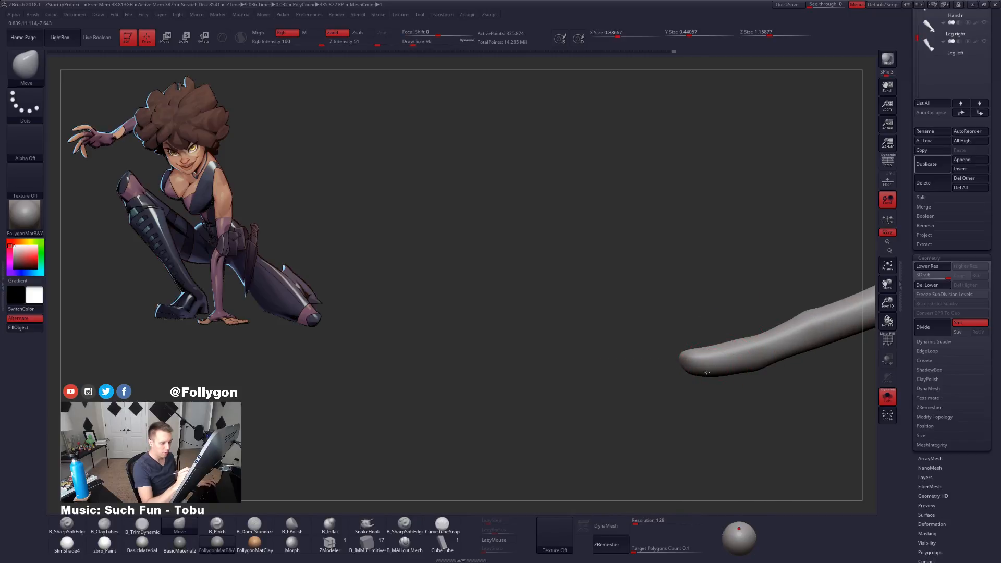
Step: Drop the finger to a lower subdivision level and reshape the fingertip with the Move brush
key(ctrl+f)
key(shift+d)
key(shift+d)
right_drag(734, 361, 712, 367)
key(space)
drag(727, 377, 726, 377)
key(shift+d)
mouse_move(724, 376)
right_down()
mouse_move(702, 379)
mouse_move(737, 393)
mouse_move(719, 376)
mouse_move(730, 421)
mouse_move(717, 396)
mouse_move(732, 358)
mouse_move(721, 390)
mouse_move(701, 399)
mouse_move(704, 373)
mouse_move(693, 375)
right_up()
Step: Return to subdivision level 6 and sharpen the fingertip joint with the B_Pinch brush at draw size 74
key(d)
key(d)
key(5)
key(space)
drag(715, 354, 712, 353)
mouse_move(704, 356)
right_down()
mouse_move(711, 349)
mouse_move(682, 409)
right_up()
key(space)
drag(708, 358, 713, 357)
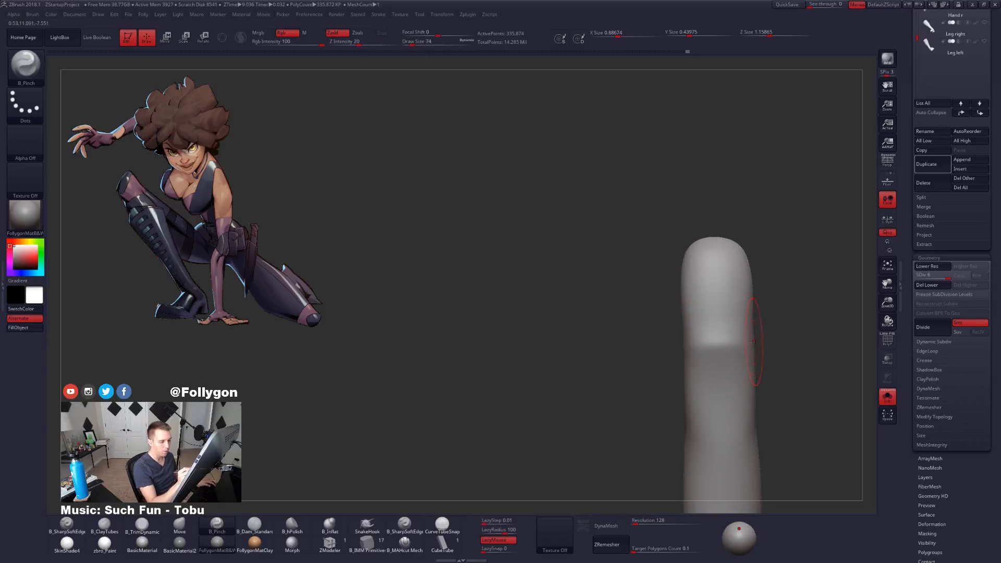
Step: Lower the finger to subdivision level 4 and adjust its side profile with the Move brush
mouse_move(712, 360)
shift+right_down()
mouse_move(713, 335)
mouse_move(751, 385)
shift+right_up()
key(b)
key(m)
key(v)
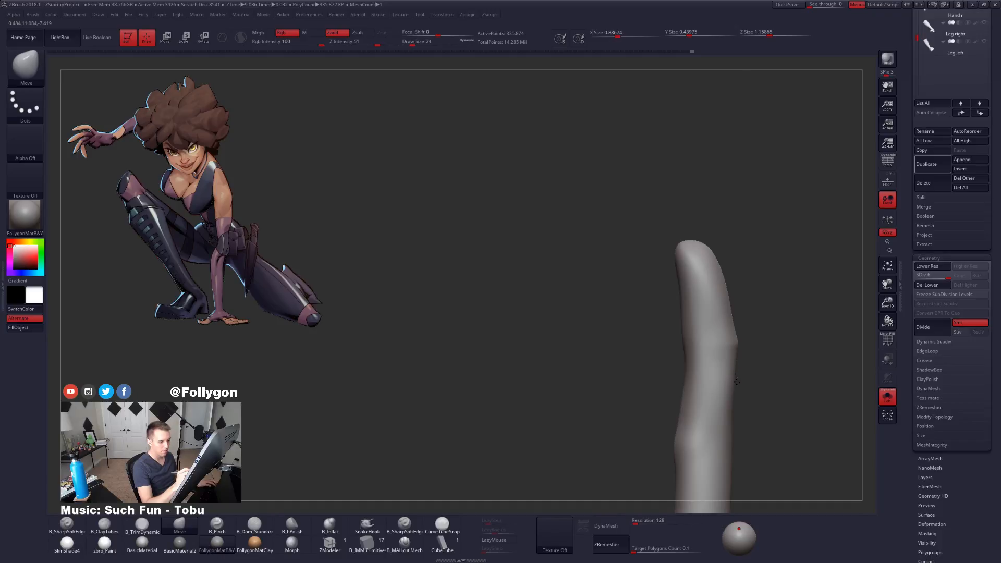
key(shift+d)
key(shift+d)
mouse_move(732, 316)
right_down()
mouse_move(739, 384)
mouse_move(748, 381)
right_up()
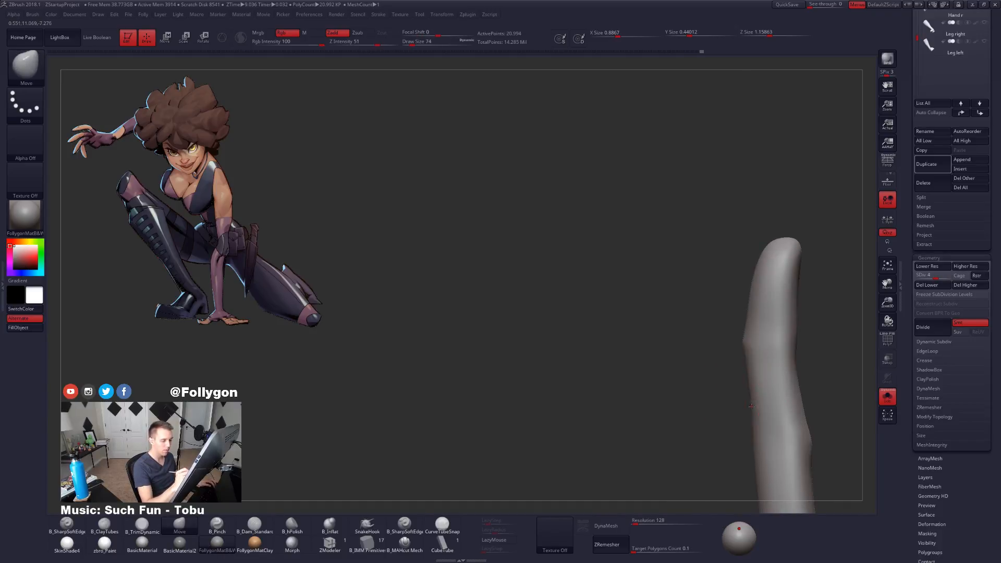
Step: Show the whole hand again and restore the finger to subdivision level 6
mouse_move(770, 336)
ctrl+right_down()
mouse_move(750, 397)
mouse_move(722, 378)
mouse_move(767, 392)
ctrl+right_up()
key(alt+shift+s)
key(d)
key(d)
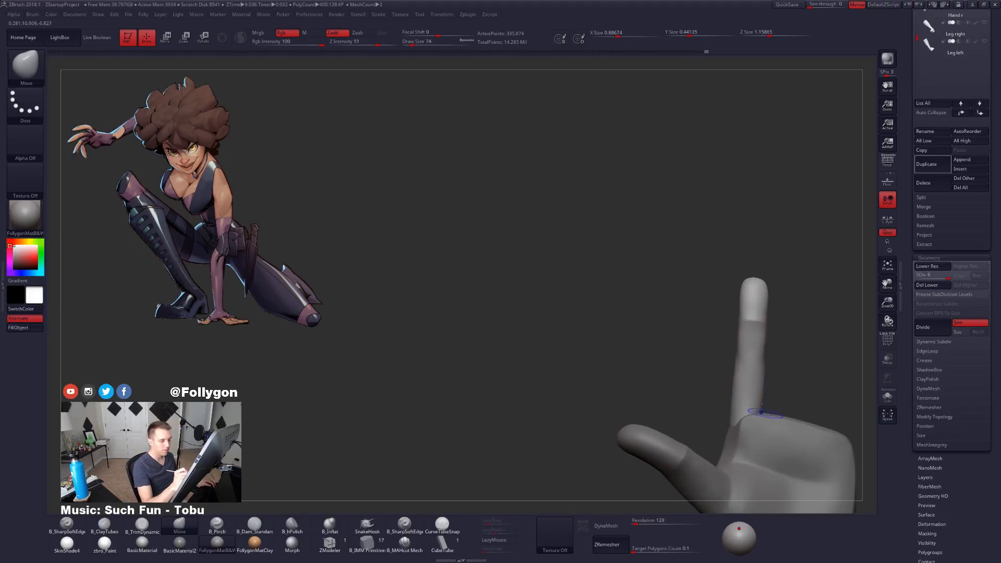
Step: Smooth the finger's joint area at subdivision level 4 and return the finger to its highest subdivision level
key(shift+d)
key(shift+d)
ctrl+right_drag(748, 302, 754, 329)
key(space)
drag(752, 319, 758, 304)
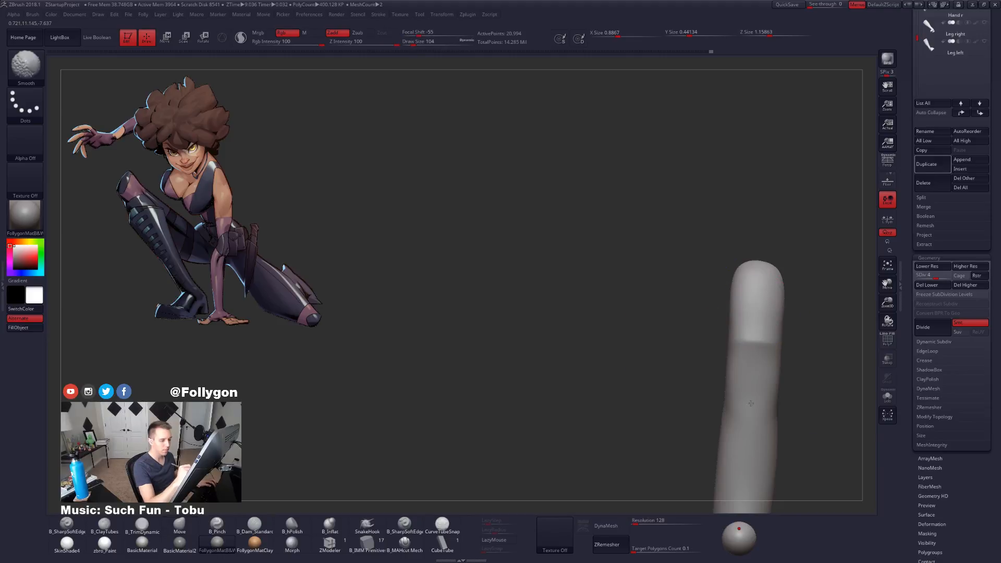
key(d)
Step: Lower the finger slightly with Transpose Move and check its tip against the thumb tip with a transpose line
right_drag(725, 374, 766, 448)
ctrl+right_drag(766, 449, 737, 411)
key(alt+shift+s)
key(alt+shift+s)
key(w)
drag(732, 348, 732, 414)
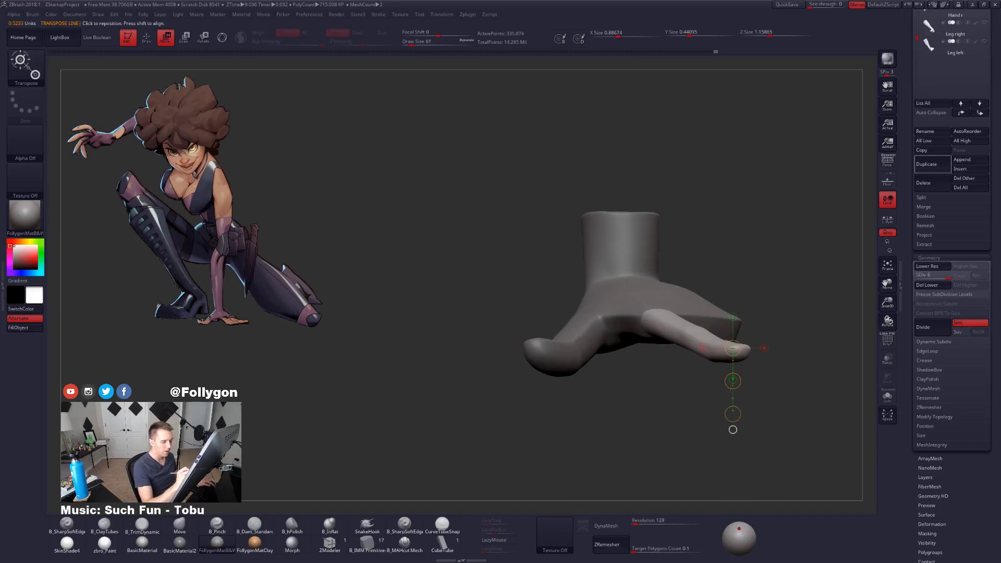
drag(562, 377, 575, 377)
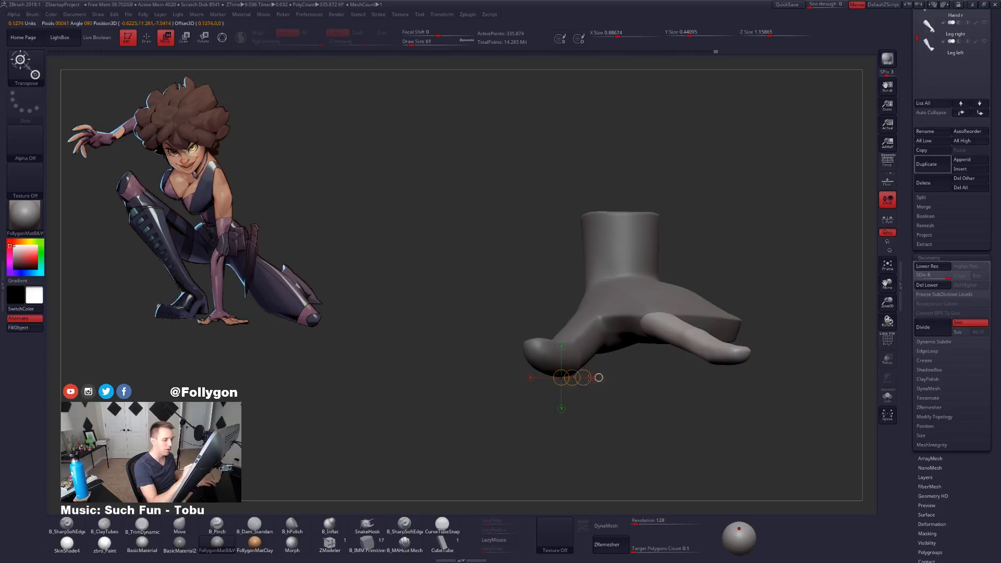
drag(732, 391, 740, 376)
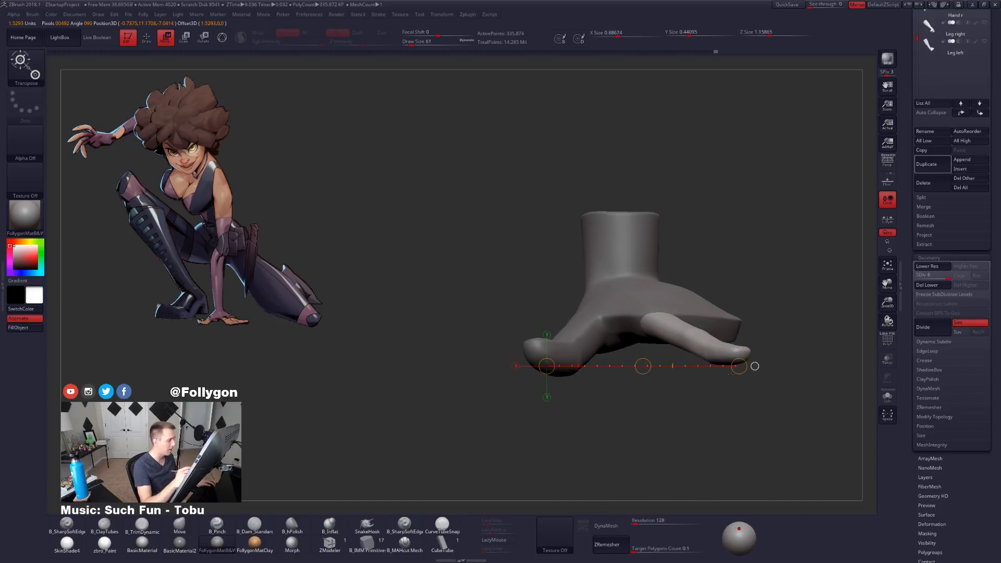
Step: Select the hand, mask around the thumb tip, drop the hand to subdivision level 1 and soften the mask edge
key(q)
alt+click(584, 361)
mouse_move(646, 387)
mouse_down()
mouse_move(556, 385)
mouse_move(568, 383)
mouse_move(558, 417)
mouse_up()
key(alt+s)
mouse_move(449, 366)
ctrl+mouse_down()
mouse_move(611, 409)
mouse_move(462, 453)
ctrl+mouse_up()
key(shift+d)
key(shift+d)
key(shift+d)
key(shift+d)
ctrl+click(540, 386)
ctrl+click(543, 407)
Step: Shift the unmasked thumb tip vertically with Transpose Move to match the fingertip's height
key(w)
alt+drag(547, 417, 580, 412)
drag(560, 369, 559, 439)
drag(560, 403, 560, 404)
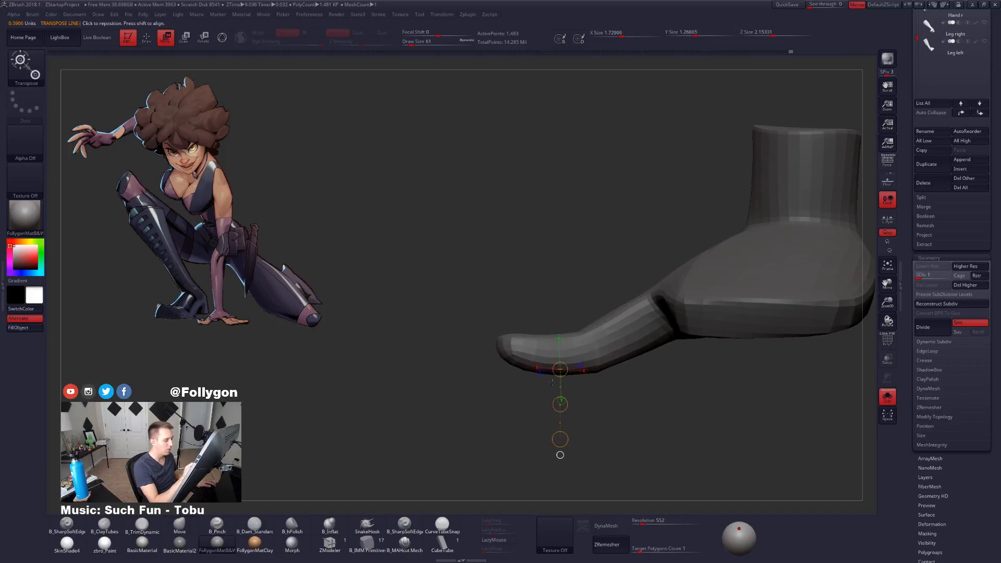
Step: Refine the thumb's side profile with the Move brush and raise the hand to subdivision level 2
key(q)
mouse_move(366, 343)
mouse_down()
mouse_move(615, 360)
mouse_move(628, 378)
mouse_move(671, 398)
mouse_move(670, 413)
mouse_move(689, 381)
mouse_move(701, 391)
mouse_up()
mouse_move(592, 387)
mouse_down()
mouse_move(673, 342)
mouse_move(728, 326)
mouse_up()
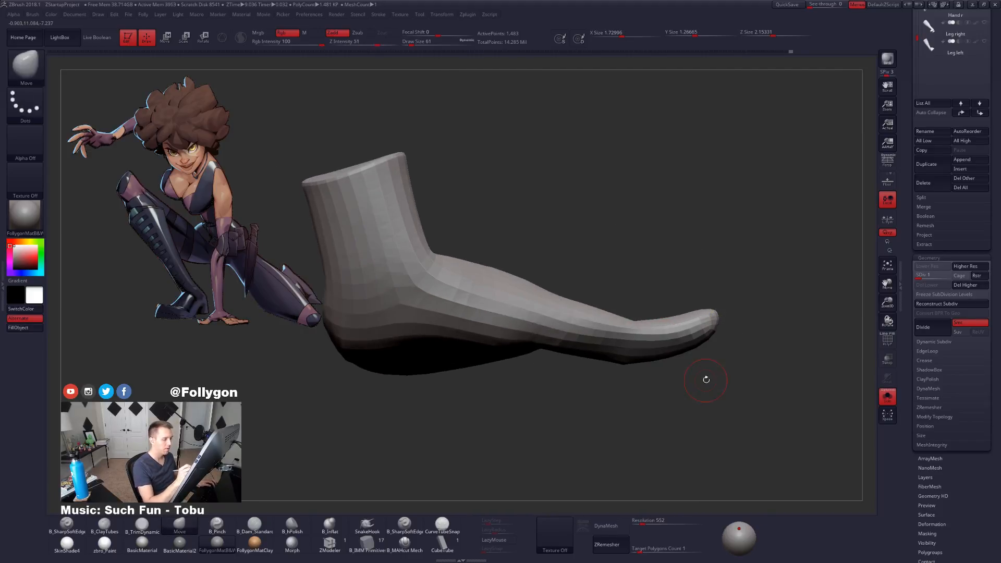
key(ctrl+d)
key(w)
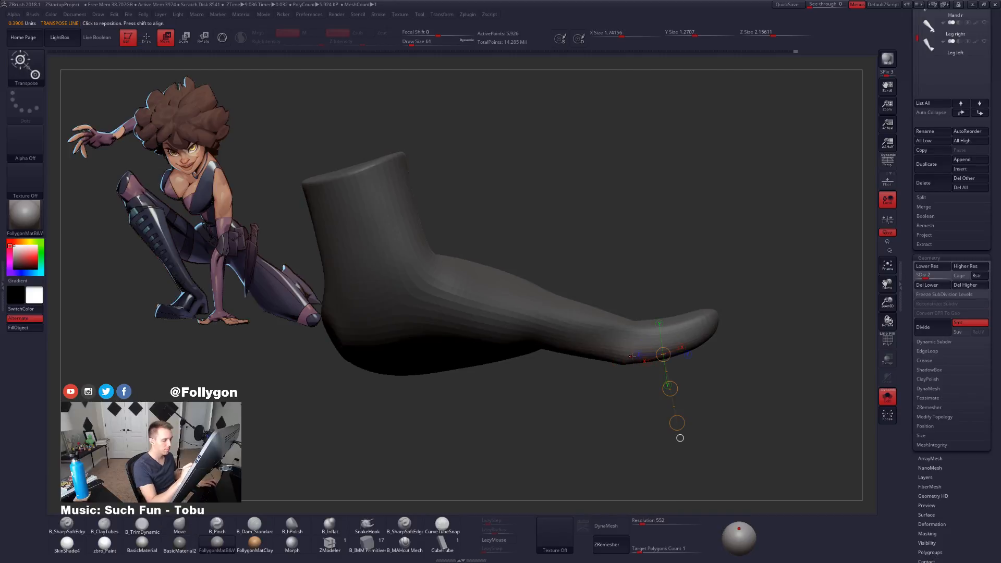
mouse_move(628, 340)
mouse_down()
mouse_move(619, 442)
mouse_move(668, 385)
mouse_move(670, 349)
mouse_move(625, 359)
mouse_move(632, 393)
mouse_up()
key(q)
Step: Raise the hand to subdivision level 5, sharpen the thumb joint with the B_Pinch brush and smooth around it at draw size 96
key(d)
key(d)
key(d)
key(b)
key(p)
key(i)
key(space)
drag(658, 331, 655, 330)
right_drag(661, 314, 657, 318)
drag(629, 373, 625, 379)
right_drag(636, 365, 627, 377)
drag(654, 331, 637, 365)
right_drag(647, 349, 637, 364)
key(space)
drag(653, 351, 657, 350)
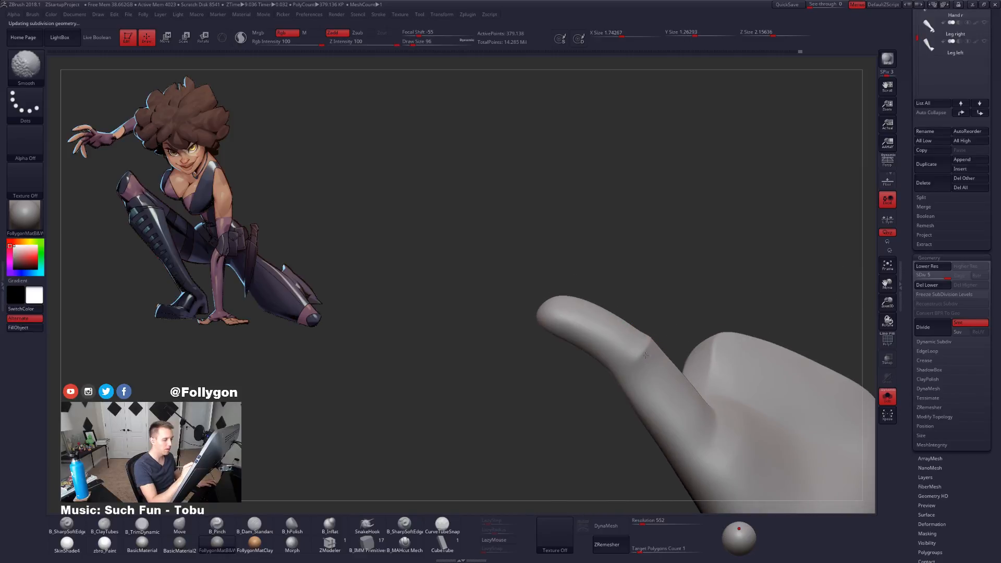
Step: Check the thumb and finger tips with a horizontal transpose line and rotate the finger downward from its base
right_drag(656, 350, 640, 399)
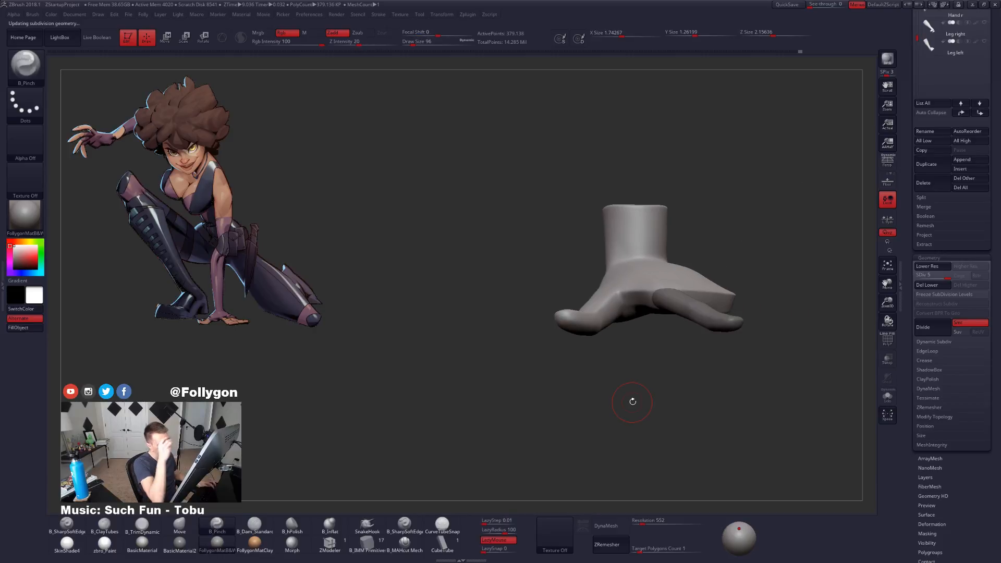
key(w)
drag(571, 333, 611, 333)
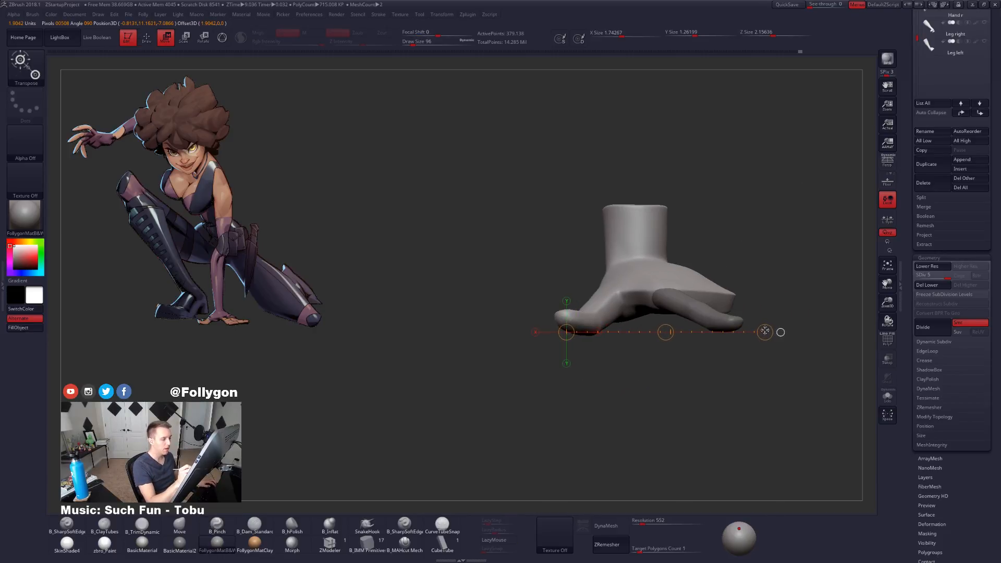
alt+click(665, 296)
right_drag(665, 296, 691, 307)
key(r)
drag(645, 287, 683, 302)
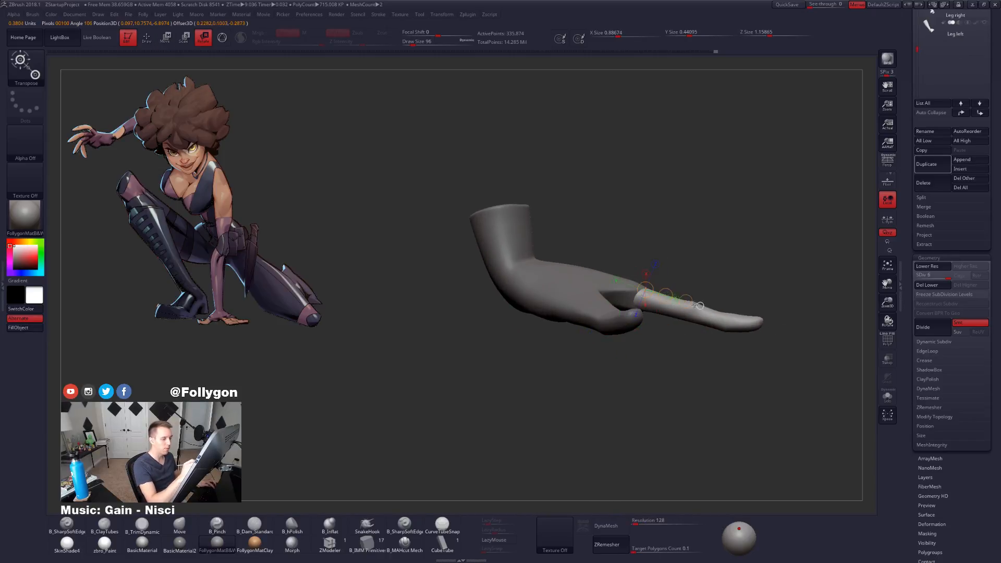
drag(806, 336, 807, 337)
drag(725, 311, 732, 329)
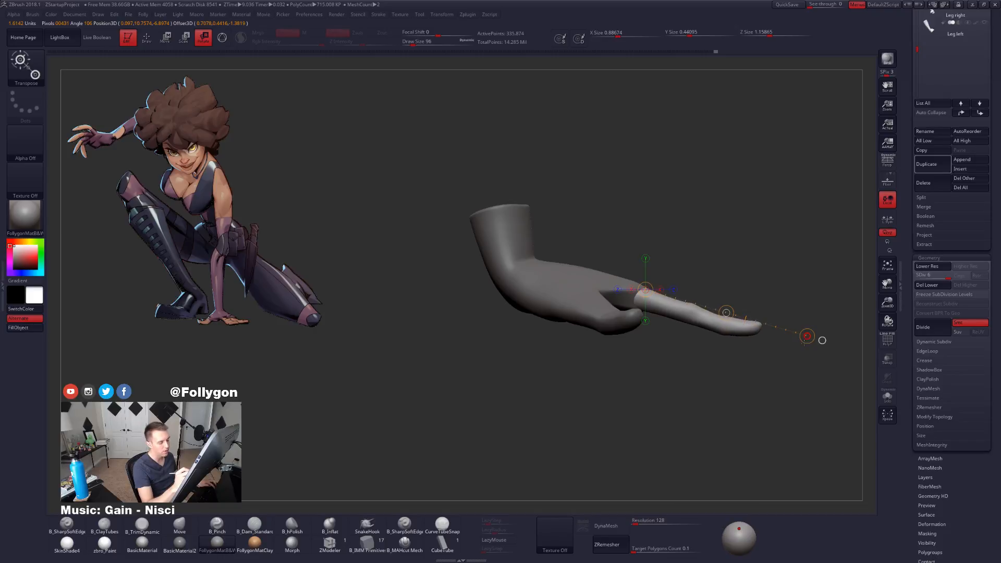
Step: Select the Hand left1 ground slab and move it down so it sits directly under the thumb and finger tips
right_drag(812, 356, 766, 366)
scroll(896, 357, up, 5)
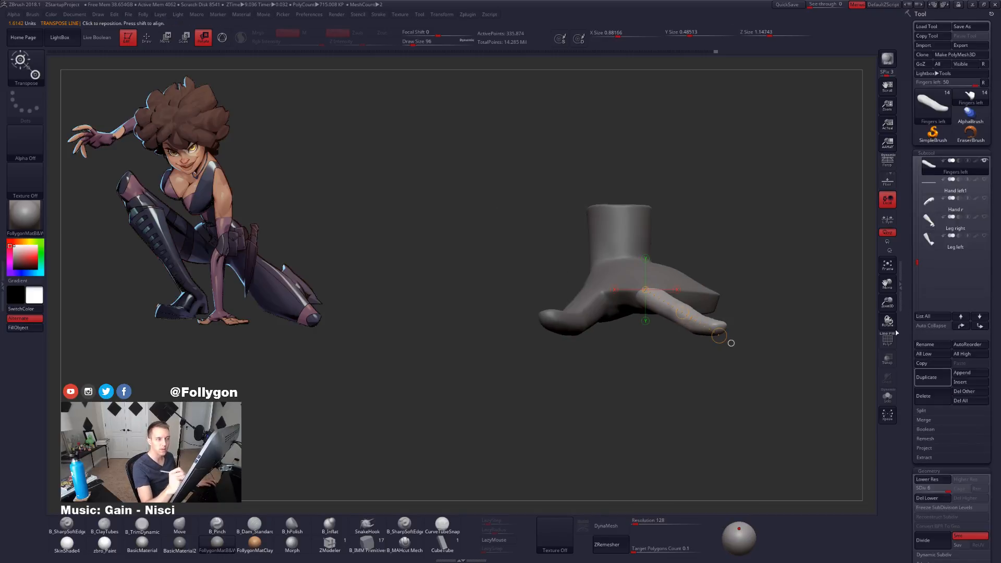
click(934, 191)
key(w)
drag(648, 334, 649, 420)
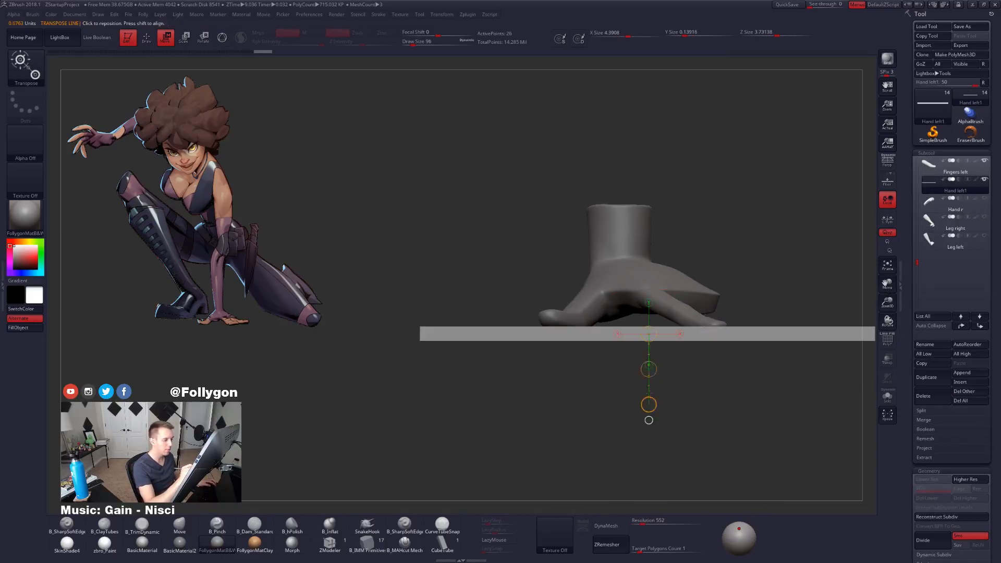
drag(648, 369, 664, 353)
key(q)
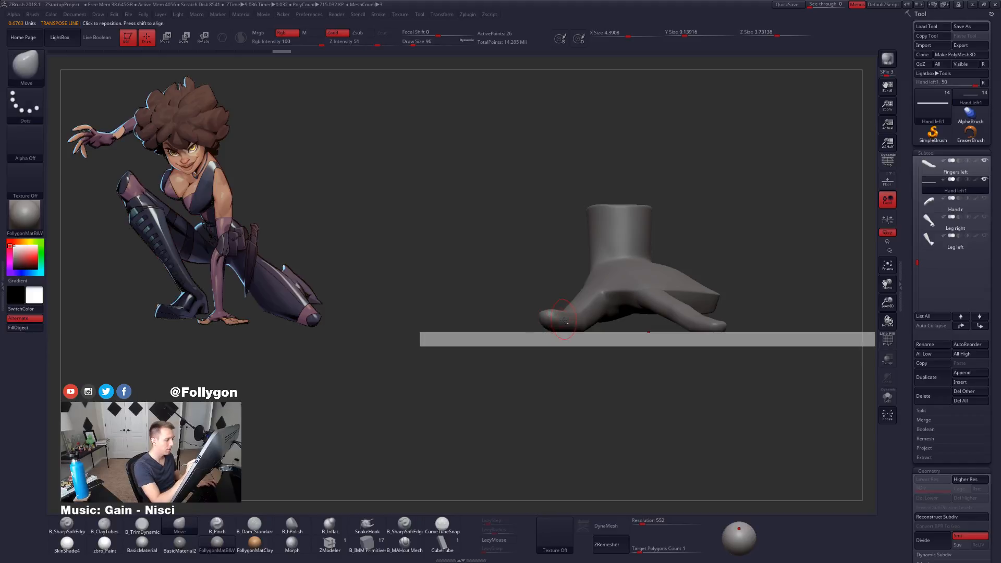
Step: Select the hand, set the draw size to 160 and mask everything except the thumb's end segment
alt+click(563, 319)
key(s)
drag(531, 371, 521, 376)
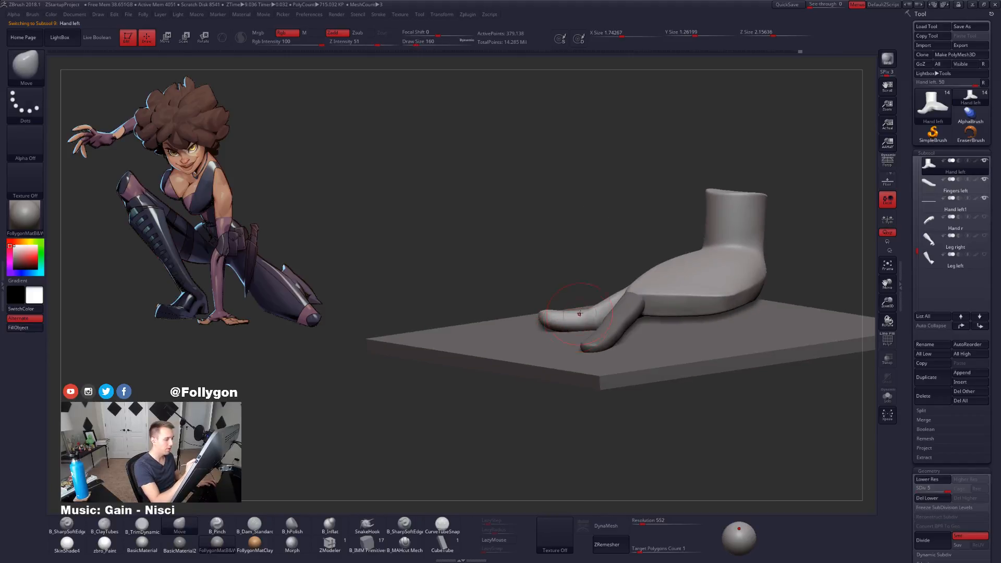
mouse_move(588, 298)
ctrl+alt+mouse_down()
mouse_move(498, 315)
mouse_move(526, 299)
ctrl+alt+mouse_up()
key(shift+s)
drag(574, 253, 579, 336)
mouse_move(583, 276)
ctrl+mouse_down()
mouse_move(579, 384)
mouse_move(467, 284)
ctrl+mouse_up()
ctrl+click(542, 353)
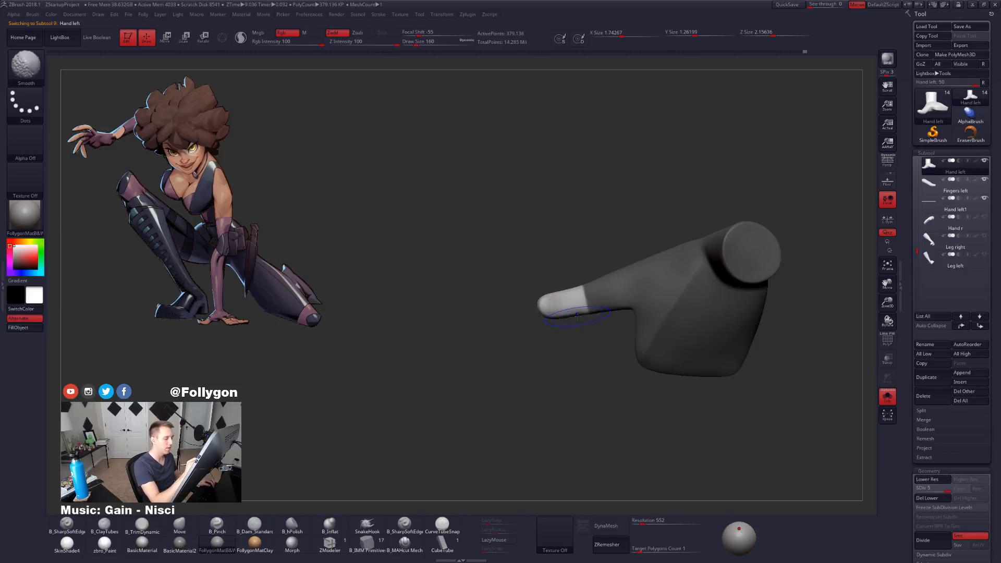
Step: Drop the hand to subdivision level 1, soften the mask and rotate the thumb end with Transpose Rotate
key(shift+d)
key(shift+d)
key(shift+d)
key(shift+d)
ctrl+click(590, 311)
drag(592, 360, 580, 256)
key(r)
key(shift+s)
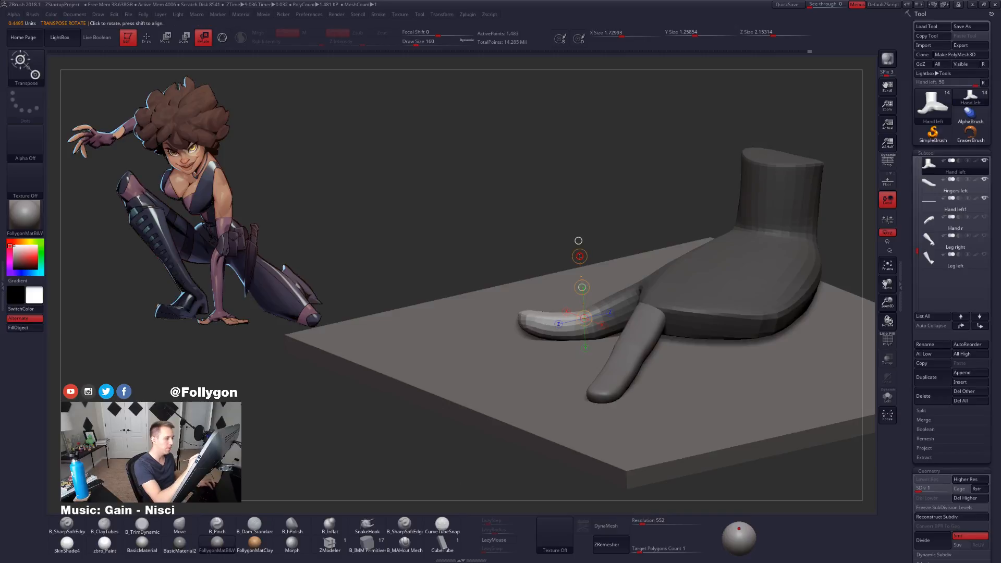
Step: Adjust the thumb's shape and remask the hand with a softened edge, leaving only the last thumb segment free
key(q)
mouse_move(469, 365)
mouse_down()
mouse_move(554, 331)
mouse_move(549, 324)
mouse_up()
right_drag(537, 332, 584, 386)
key(shift+s)
mouse_move(568, 253)
ctrl+alt+mouse_down()
mouse_move(555, 252)
mouse_move(627, 406)
ctrl+alt+mouse_up()
ctrl+click(564, 351)
ctrl+click(590, 343)
ctrl+click(567, 359)
ctrl+click(596, 348)
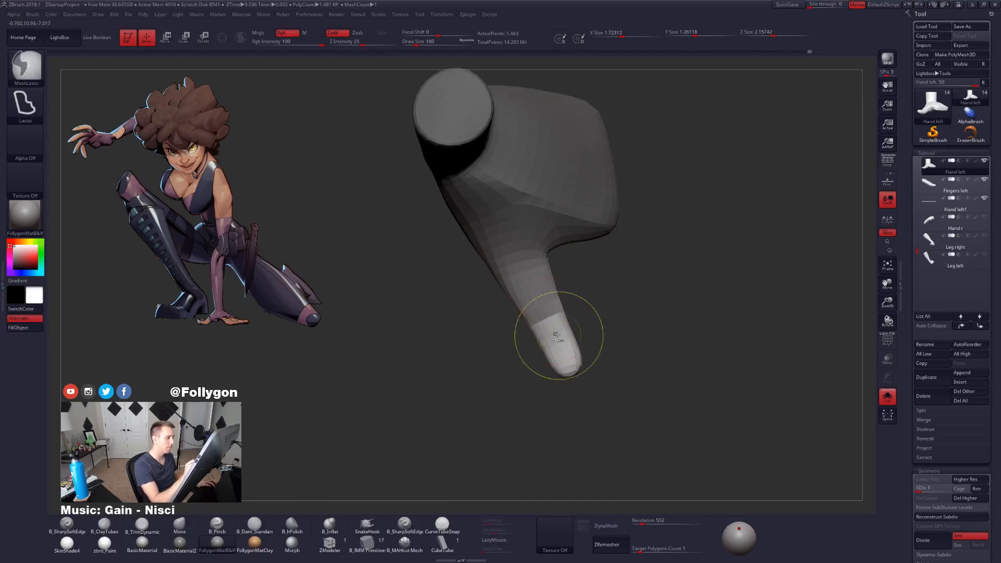
Step: Rotate the free thumb segment with Transpose Rotate so it rests flatter on the ground slab
key(r)
drag(511, 253, 594, 439)
right_drag(596, 401, 641, 325)
drag(618, 285, 620, 317)
right_drag(617, 325, 572, 361)
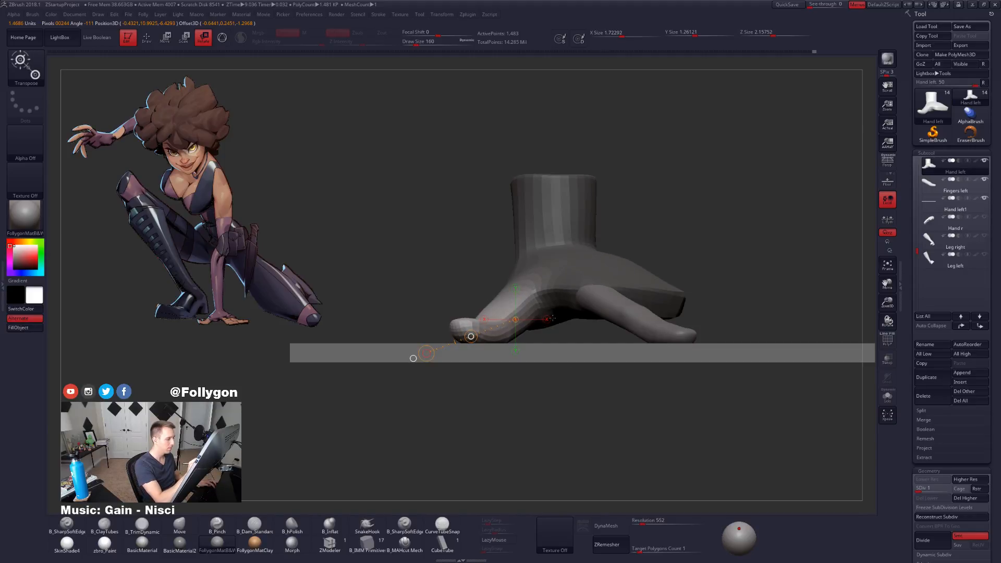
Step: Raise the hand to subdivision level 2 and refine the thumb at draw size 121
key(q)
mouse_move(565, 375)
right_down()
mouse_move(565, 406)
mouse_move(667, 398)
mouse_move(626, 383)
right_up()
key(d)
key(space)
drag(592, 338, 586, 338)
Step: Isolate the hand, mask the thumb, drop to subdivision level 1 and invert the mask
right_drag(576, 388, 599, 484)
key(alt+s)
mouse_move(548, 297)
ctrl+mouse_down()
mouse_move(474, 390)
mouse_move(477, 373)
ctrl+mouse_up()
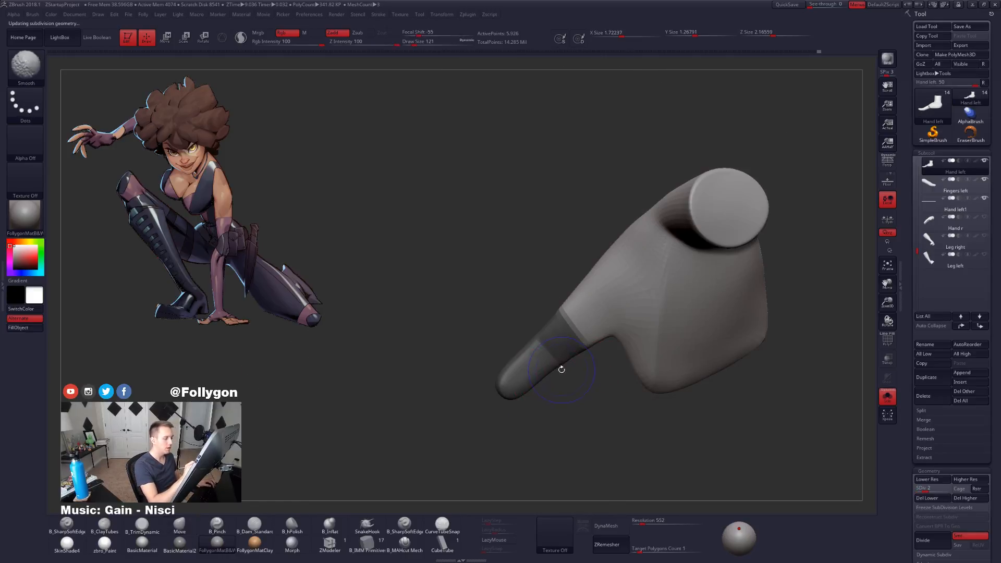
key(shift+d)
key(ctrl+i)
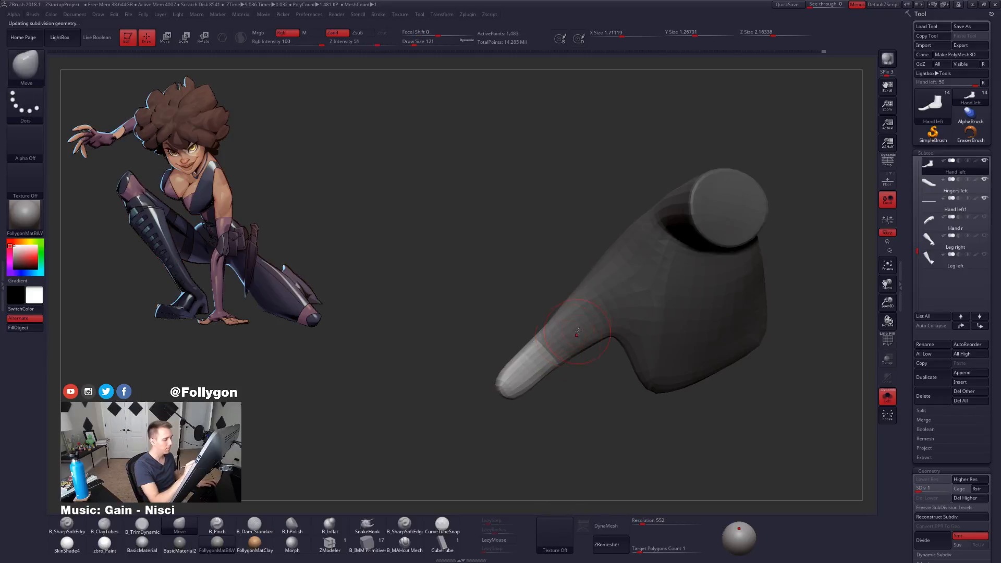
Step: Move the unmasked thumb tip along the thumb's length and compare the change with its previous state
key(w)
drag(598, 301, 443, 433)
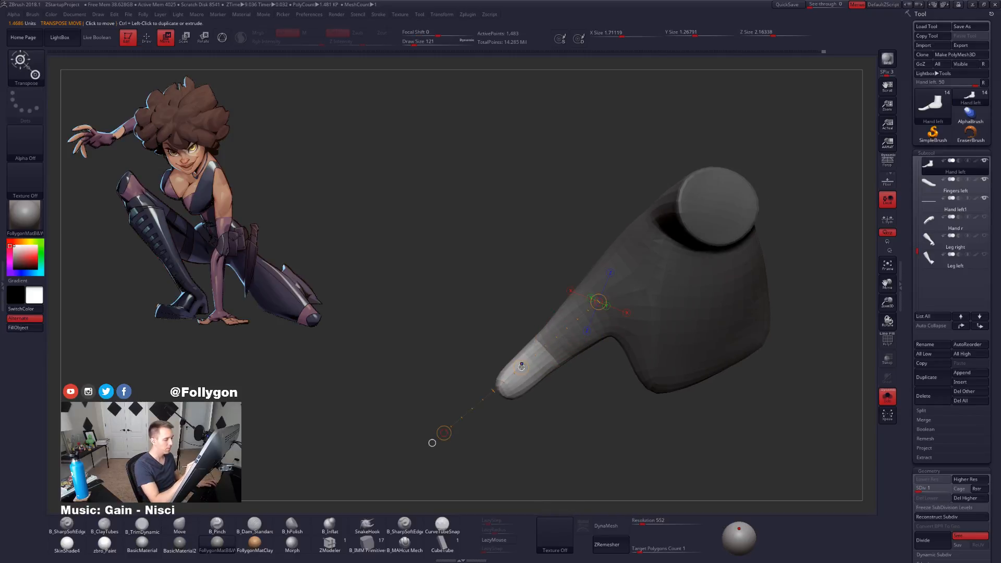
right_drag(431, 443, 503, 494)
mouse_move(644, 469)
right_down()
mouse_move(653, 419)
mouse_move(714, 388)
mouse_move(719, 350)
right_up()
key(ctrl+z)
key(ctrl+shift+z)
Step: Show the finger and ground slab again, turn on perspective and return the hand to subdivision level 5
key(shift+s)
key(q)
click(888, 158)
key(d)
key(d)
key(d)
key(d)
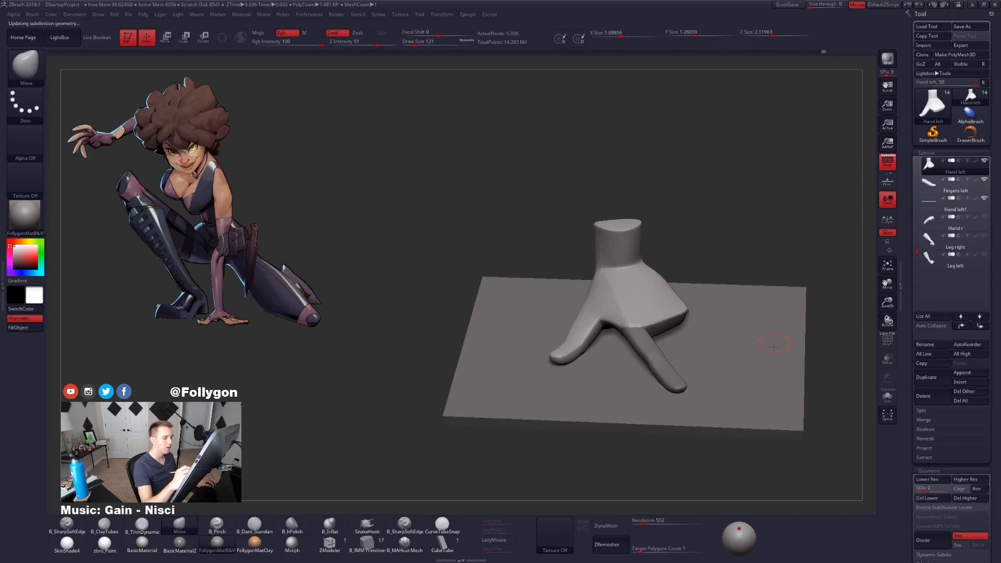
Step: Inspect the hand's contact with the ground slab and adjust the hand and thumb shape with the Move brush
mouse_move(781, 407)
right_down()
mouse_move(780, 378)
mouse_move(703, 396)
mouse_move(750, 407)
mouse_move(659, 339)
mouse_move(660, 354)
right_up()
right_click(659, 348)
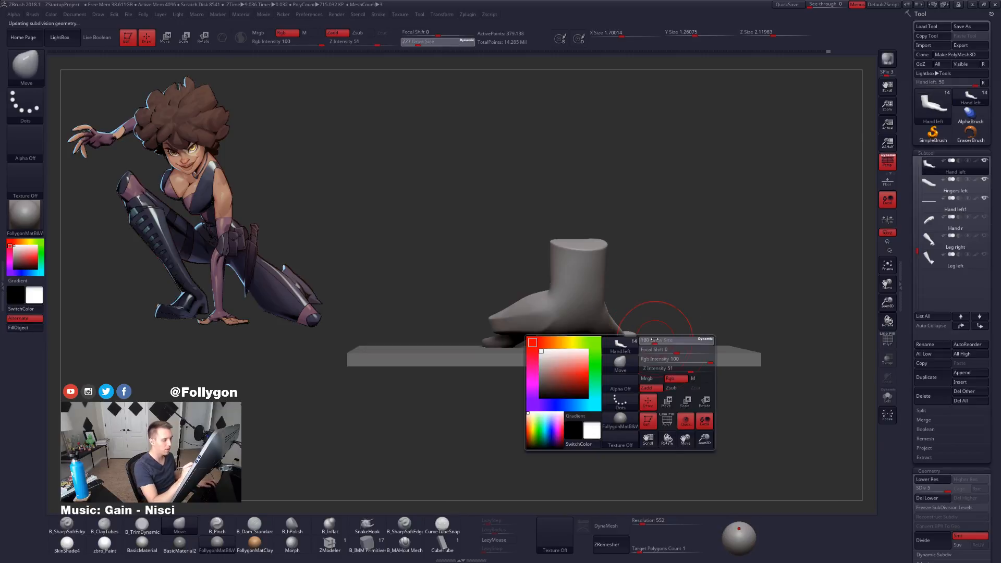
right_drag(552, 320, 667, 387)
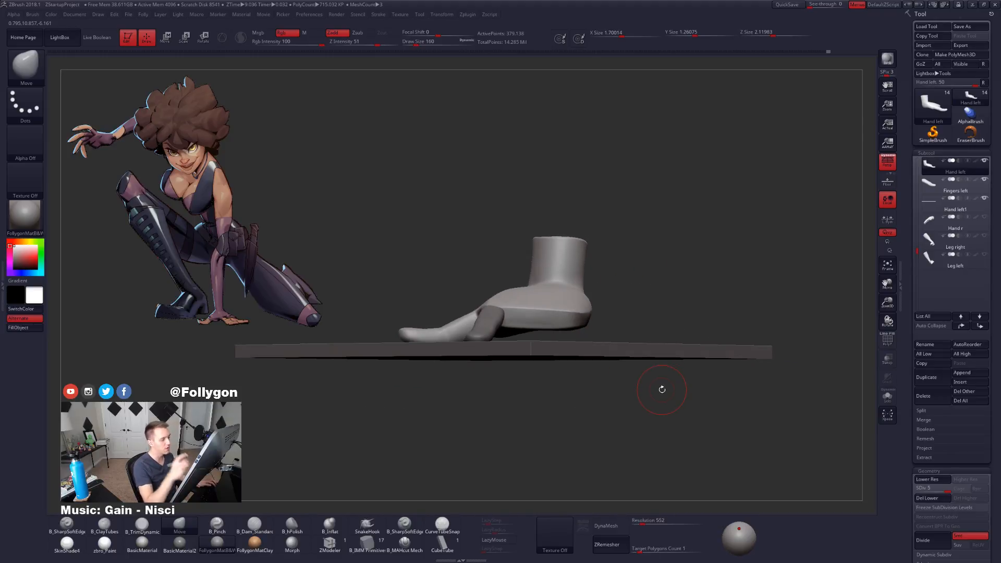
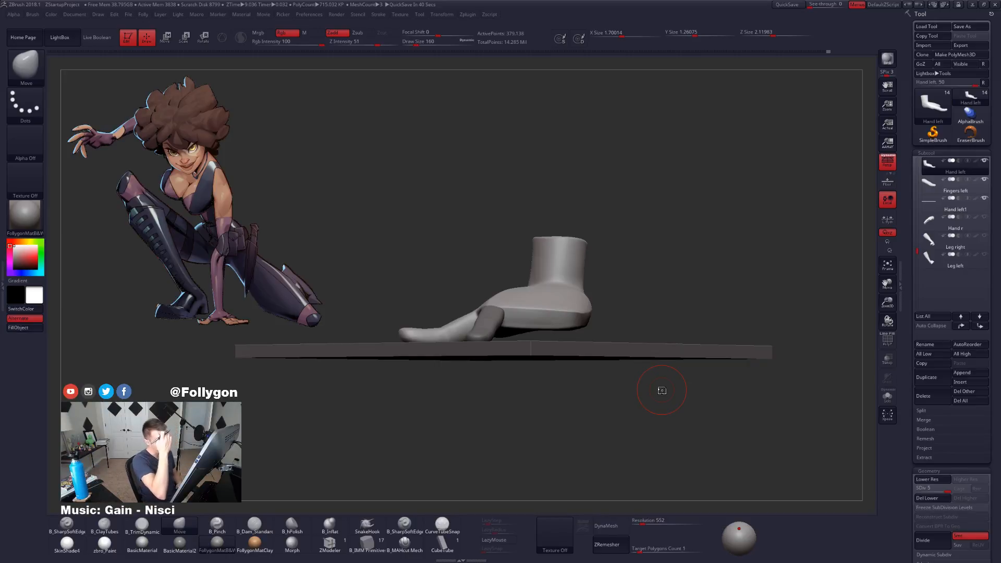
drag(568, 362, 608, 364)
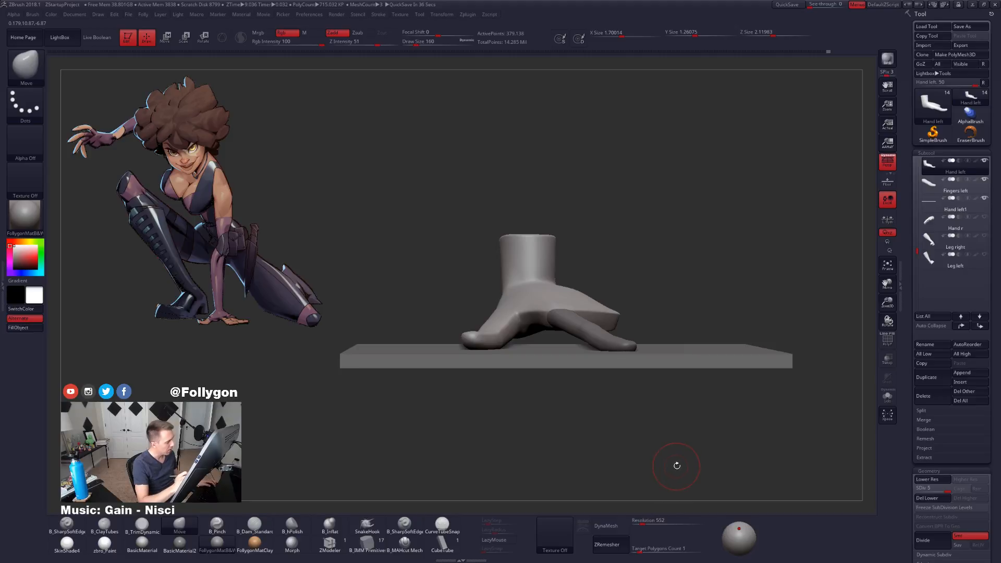
ctrl+right_drag(507, 321, 484, 391)
key(space)
drag(513, 340, 506, 340)
mouse_move(494, 358)
alt+right_down()
mouse_move(566, 358)
mouse_move(503, 356)
alt+right_up()
key(alt+s)
key(space)
drag(563, 367, 559, 367)
mouse_move(557, 355)
right_down()
mouse_move(548, 356)
mouse_move(569, 355)
mouse_move(526, 351)
mouse_move(625, 345)
mouse_move(658, 358)
mouse_move(674, 330)
mouse_move(627, 413)
right_up()
key(shift)
key(space)
Step: Drop the hand to subdivision level 1 and mask the front knuckle edge of the palm
key(shift+d)
key(shift+d)
key(shift+d)
key(shift+d)
key(ctrl+shift+s)
key(ctrl)
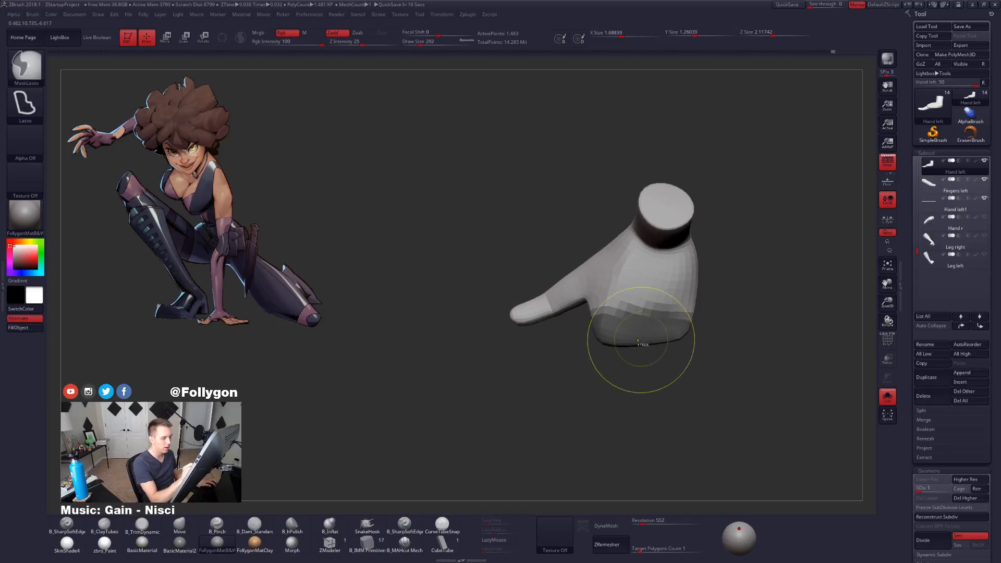
Step: Reshape the palm's knuckle edge with the Move brush, clear the mask and reduce the draw size to 150
mouse_move(651, 367)
right_down()
mouse_move(648, 346)
mouse_move(659, 345)
mouse_move(636, 361)
right_up()
key(space)
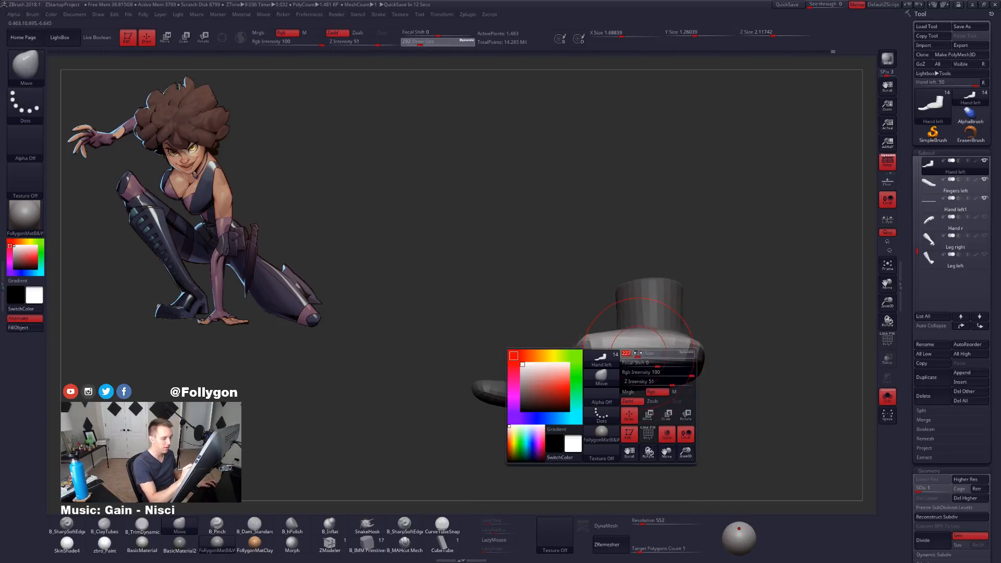
right_drag(644, 359, 741, 327)
mouse_move(740, 322)
ctrl+mouse_down()
mouse_move(607, 443)
mouse_move(604, 417)
ctrl+mouse_up()
mouse_move(680, 397)
right_down()
mouse_move(673, 352)
mouse_move(701, 347)
right_up()
right_drag(654, 376, 690, 370)
key(space)
drag(692, 366, 689, 365)
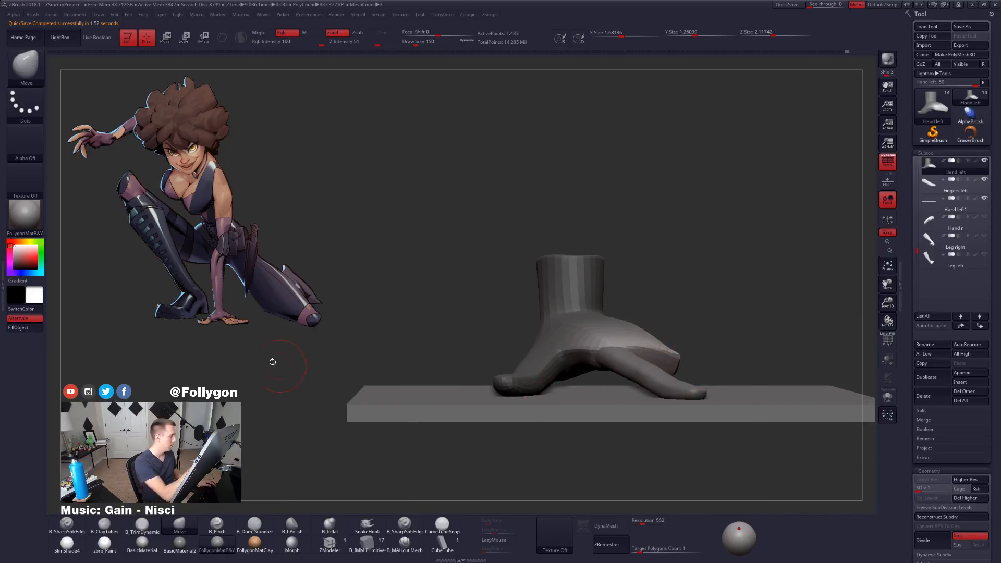
Step: Refine the palm's form with the Move brush at draw size 239 and return the hand to subdivision level 5
right_drag(728, 368, 555, 364)
mouse_move(536, 330)
right_down()
mouse_move(586, 357)
mouse_move(585, 391)
mouse_move(592, 375)
mouse_move(579, 351)
mouse_move(563, 366)
right_up()
key(space)
click(584, 369)
key(space)
click(574, 369)
right_drag(561, 374, 660, 324)
key(d)
key(d)
key(d)
key(d)
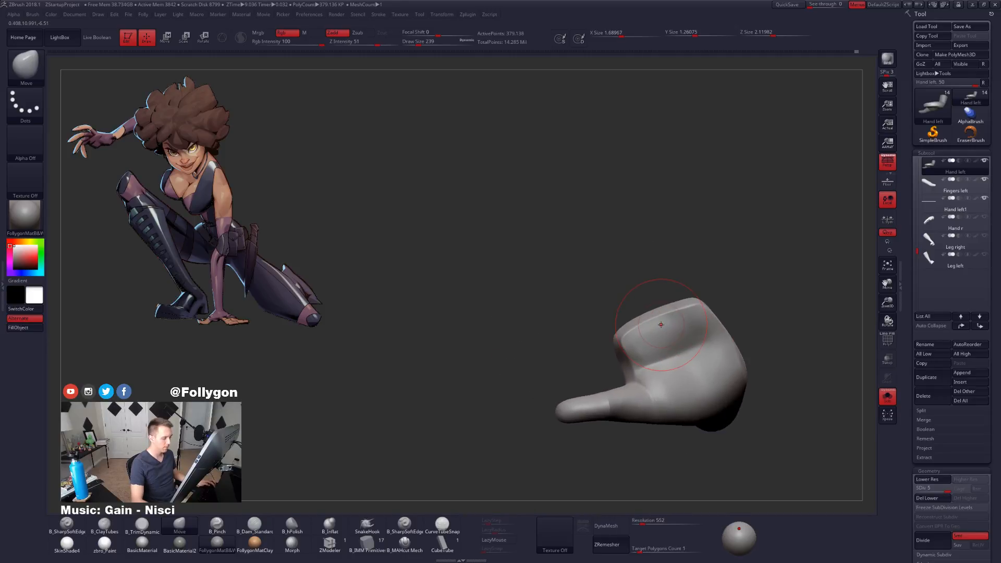
Step: Sharpen the palm's knuckle edge with the Pinch brush
key(b)
key(p)
key(i)
key(space)
drag(672, 315, 665, 312)
mouse_move(671, 337)
right_down()
mouse_move(691, 351)
mouse_move(688, 288)
right_up()
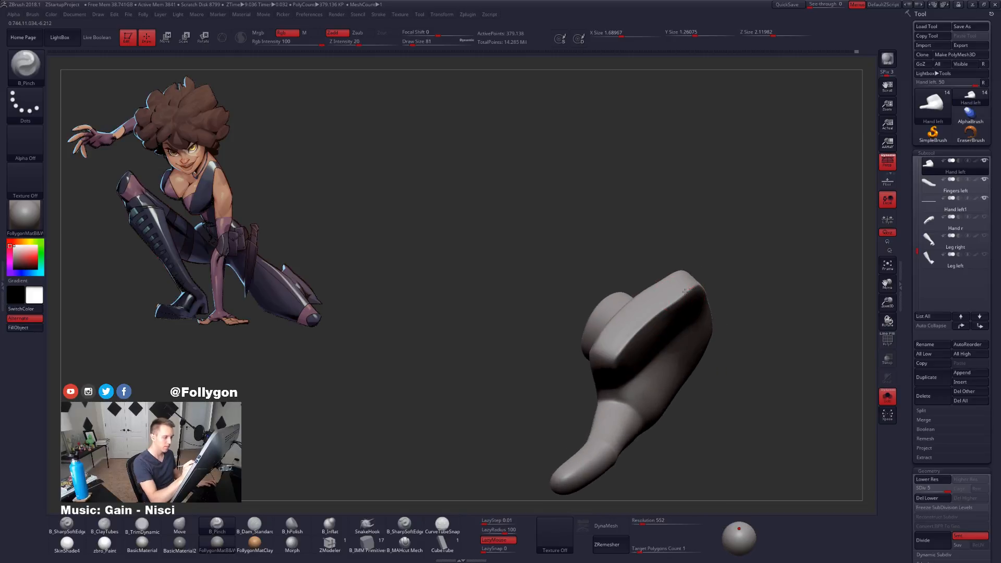
drag(624, 342, 622, 346)
Step: Adjust the palm's shape around the knuckle edge with the Move brush at draw size 121
key(b)
key(m)
key(v)
key(space)
mouse_move(625, 341)
right_down()
mouse_move(672, 321)
mouse_move(633, 333)
mouse_move(636, 352)
right_up()
key(space)
drag(652, 325, 659, 325)
mouse_move(659, 325)
right_down()
mouse_move(679, 346)
mouse_move(681, 306)
mouse_move(695, 343)
mouse_move(635, 357)
right_up()
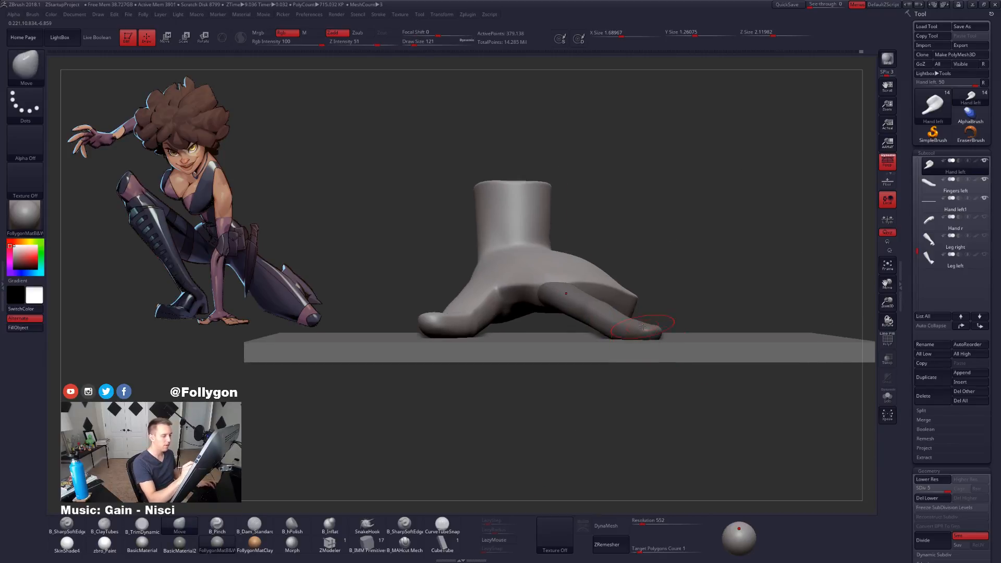
Step: Duplicate the index finger and move the copy sideways along the knuckle edge for the middle finger
alt+click(640, 325)
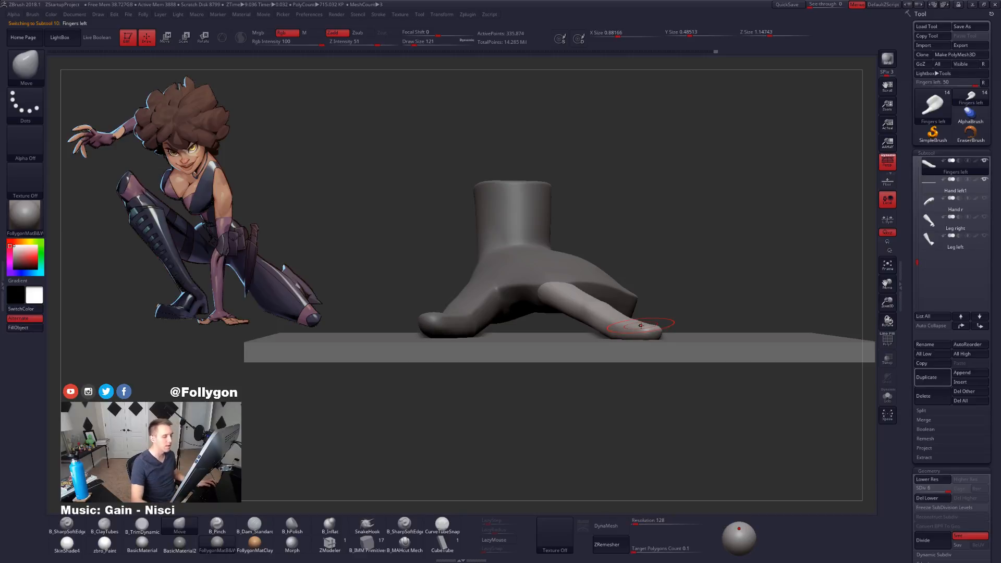
click(918, 383)
mouse_move(758, 263)
right_down()
mouse_move(759, 357)
mouse_move(748, 357)
right_up()
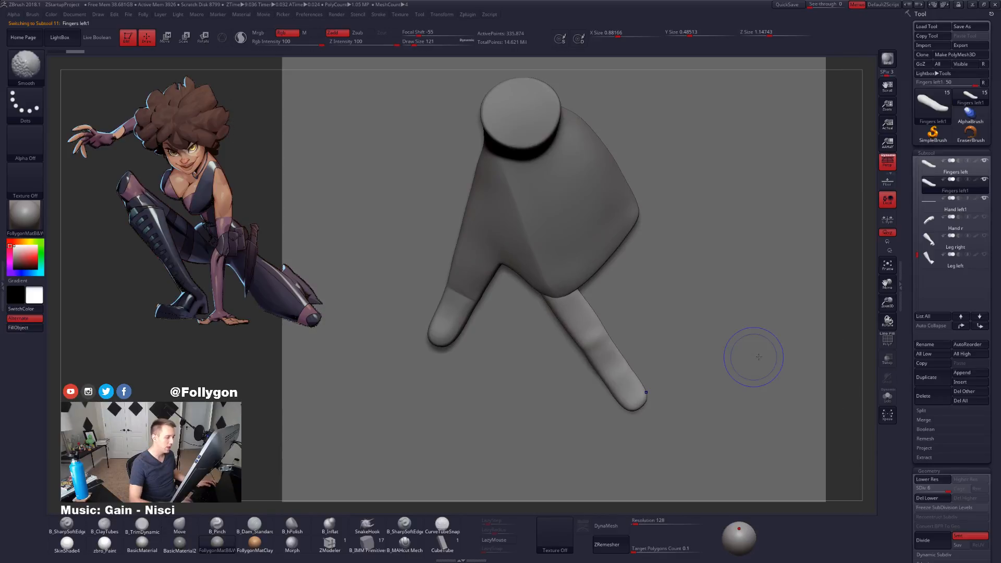
key(w)
drag(586, 343, 688, 242)
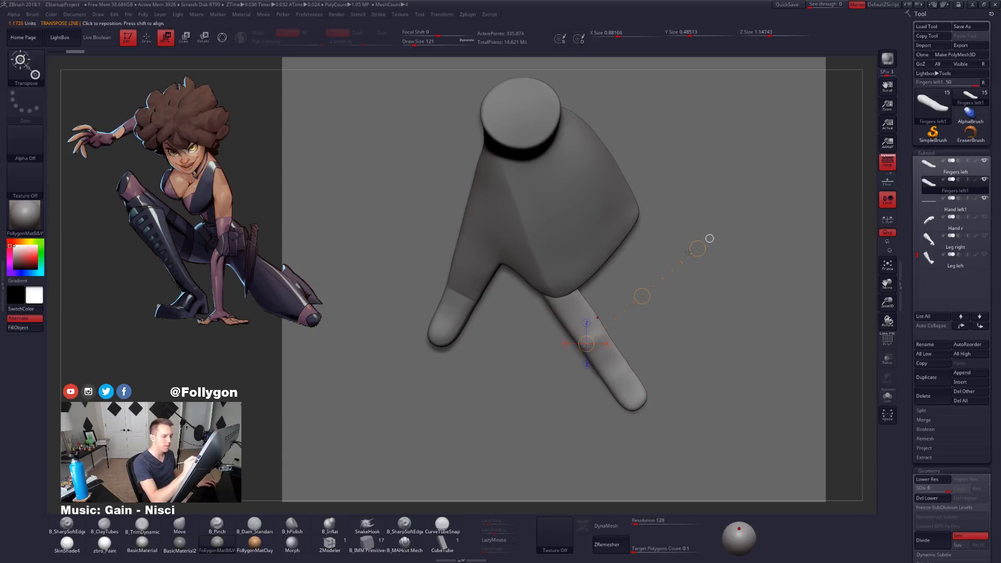
drag(637, 293, 671, 279)
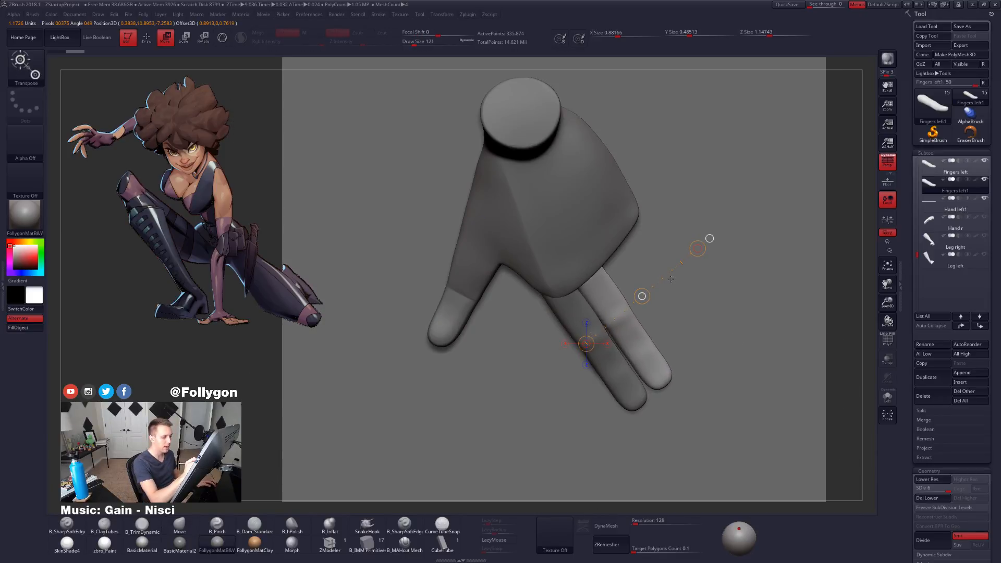
Step: Rotate the middle finger away from the index finger and shift it into place at the knuckle edge
key(r)
mouse_move(586, 276)
mouse_down()
mouse_move(696, 417)
mouse_move(699, 385)
mouse_up()
drag(604, 295, 680, 383)
drag(758, 444, 740, 429)
key(w)
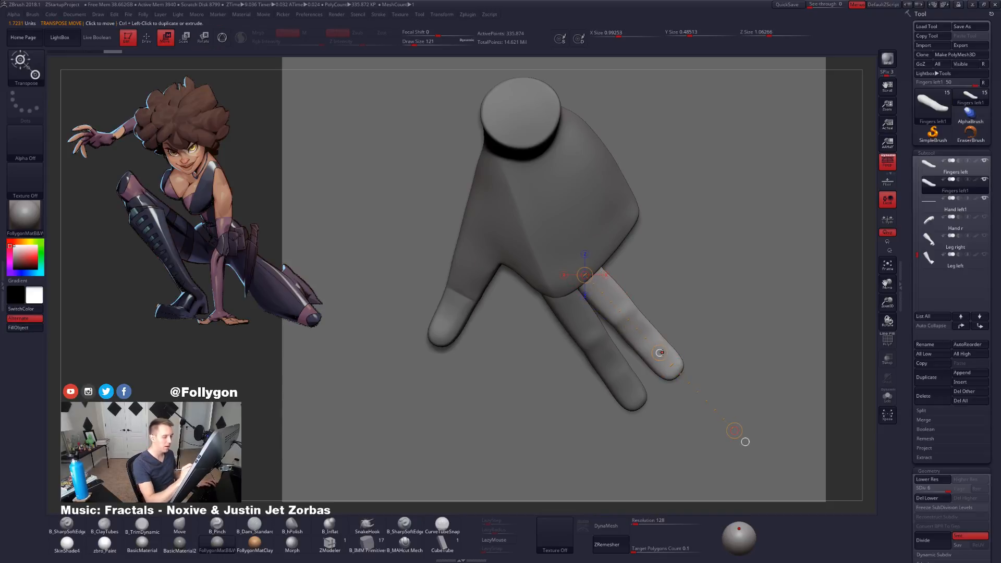
drag(659, 353, 664, 357)
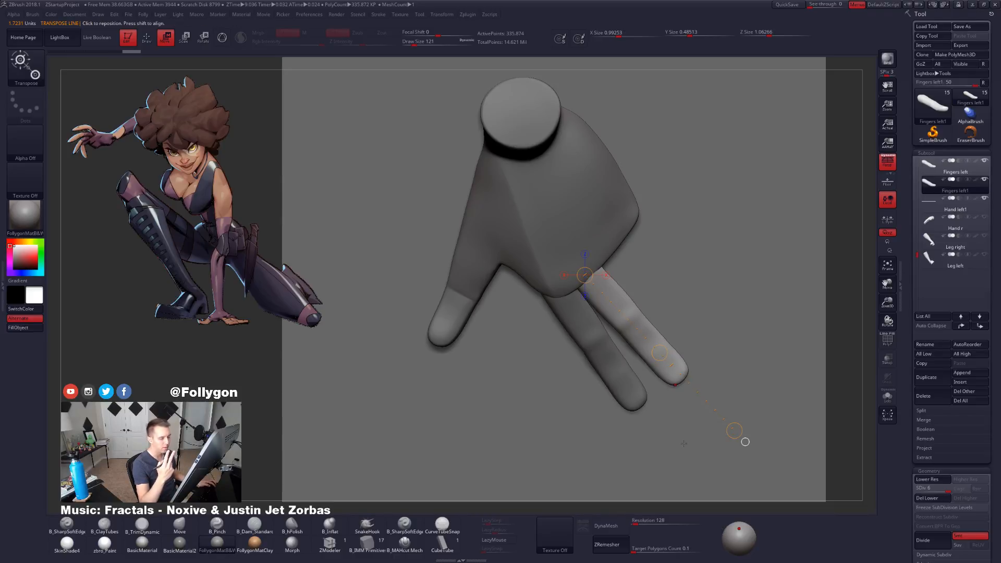
Step: Duplicate the middle finger and move the copy along the knuckle edge for the ring finger
drag(734, 397, 715, 339)
drag(813, 409, 705, 424)
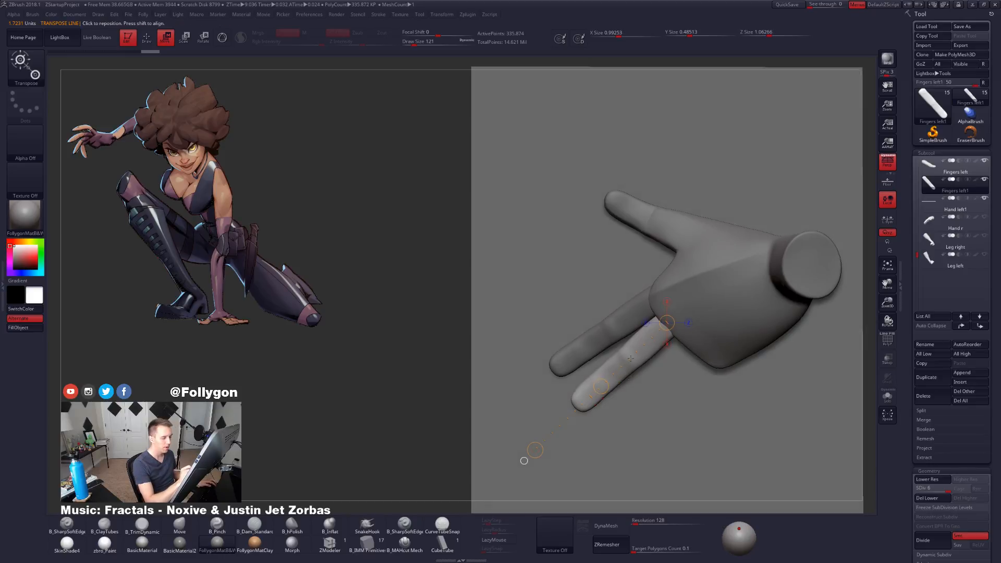
drag(525, 458, 522, 371)
alt+drag(699, 415, 668, 404)
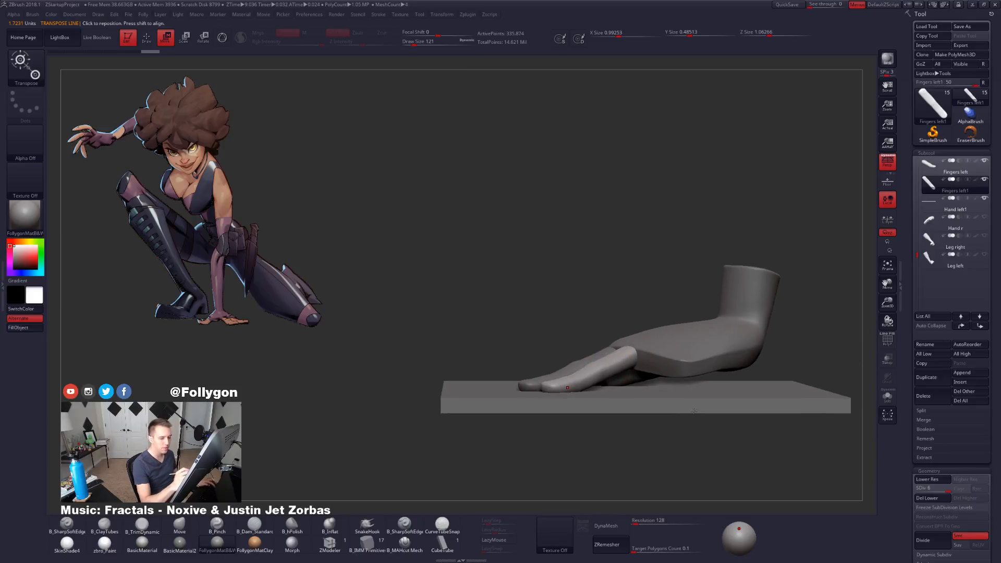
click(928, 382)
drag(834, 383, 649, 393)
mouse_move(615, 336)
mouse_down()
mouse_move(647, 391)
mouse_move(701, 439)
mouse_up()
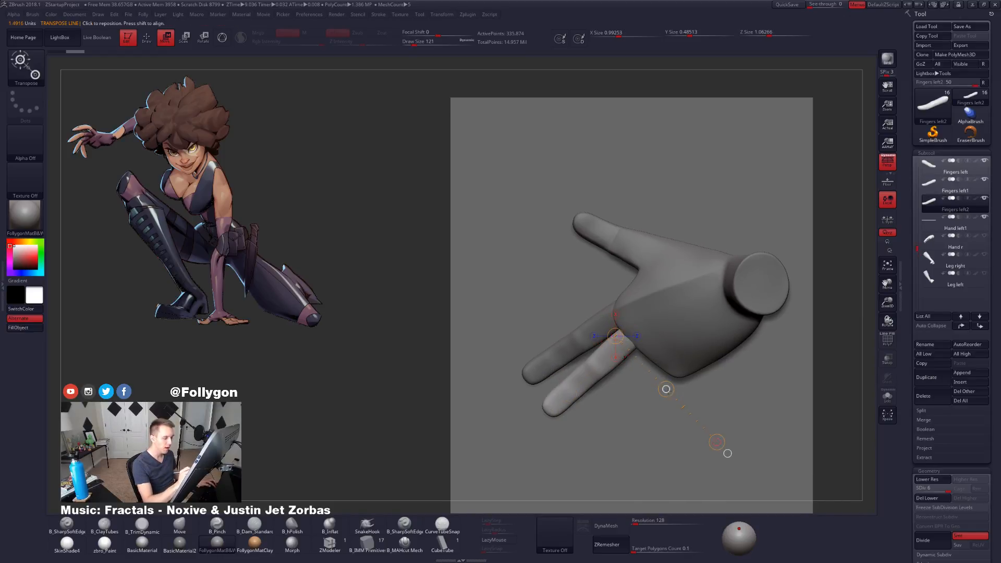
drag(666, 389, 683, 405)
Step: Rotate and scale down the ring finger, then fit its base against the palm's knuckle edge
key(r)
drag(650, 350, 555, 463)
shift+click(526, 467)
key(e)
drag(461, 390, 471, 394)
drag(649, 348, 549, 474)
key(w)
drag(600, 408, 604, 405)
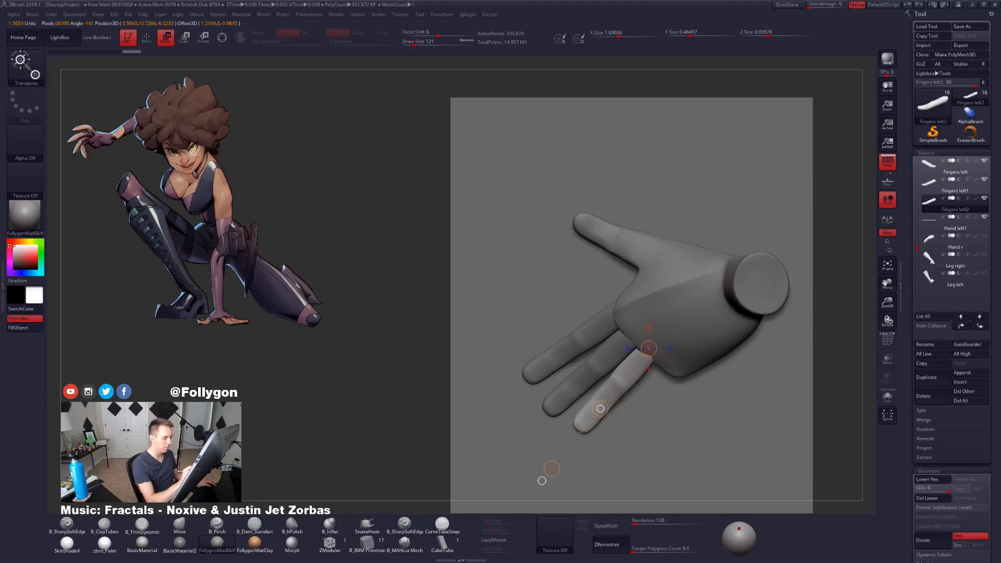
drag(600, 408, 601, 408)
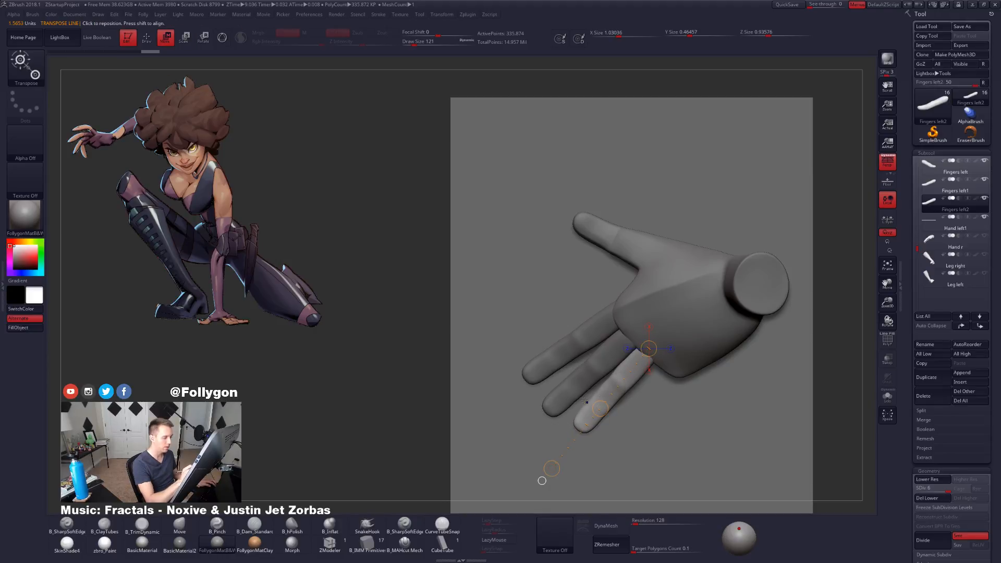
Step: Reposition the middle finger and the ring finger against the palm to balance their lengths and spacing
alt+click(571, 394)
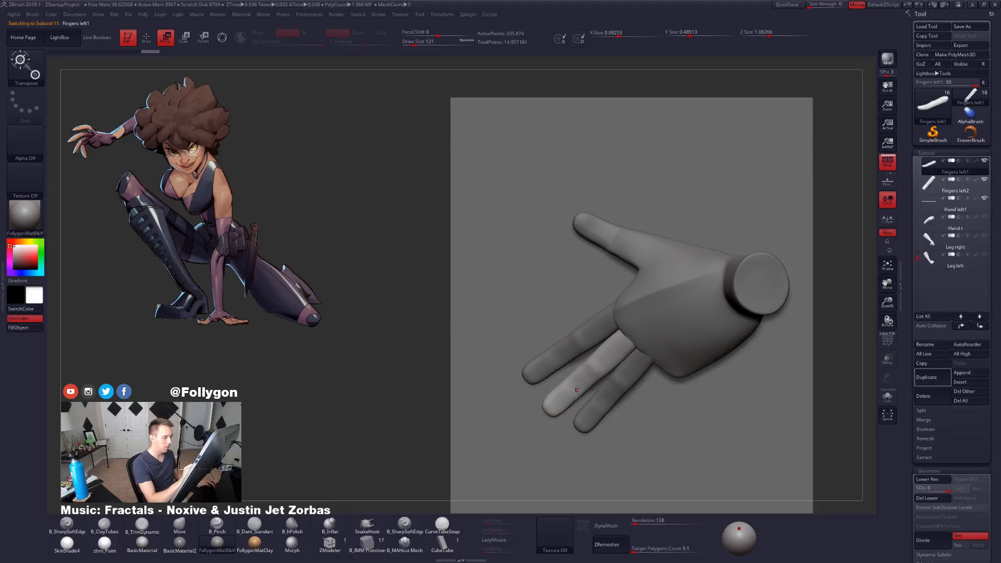
mouse_move(632, 333)
mouse_down()
mouse_move(508, 441)
mouse_move(552, 402)
mouse_up()
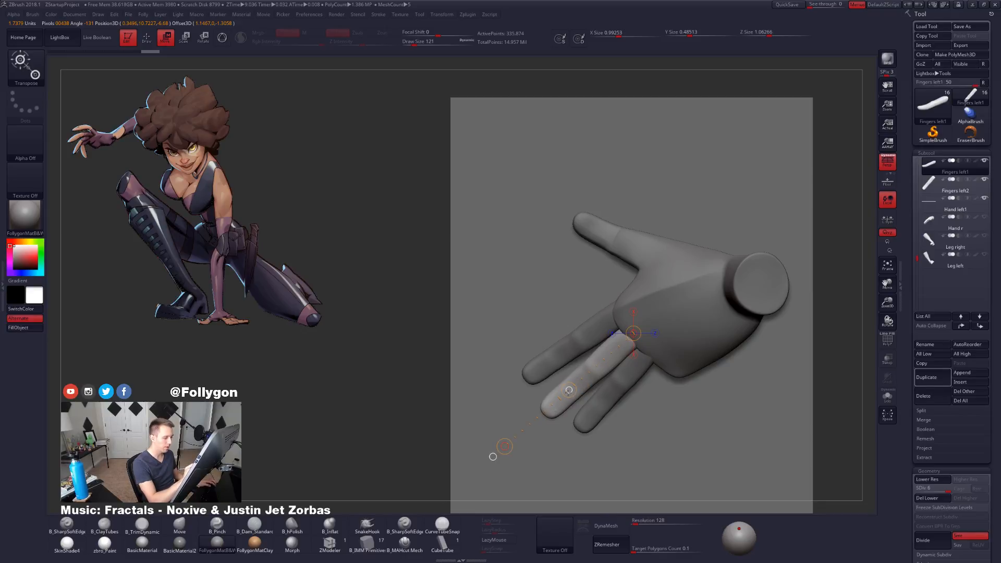
drag(611, 495, 628, 511)
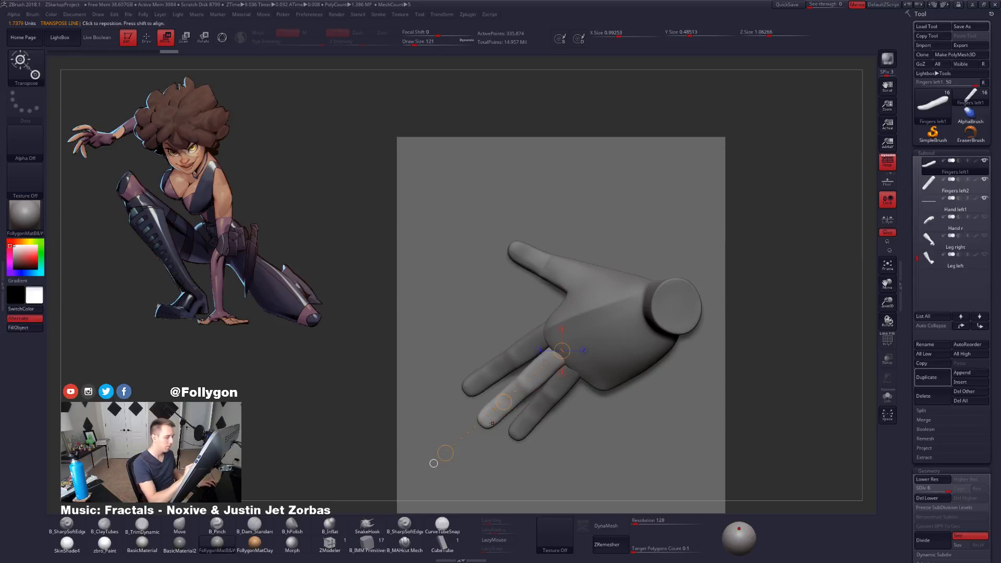
mouse_move(478, 424)
mouse_down()
mouse_move(539, 400)
mouse_move(667, 304)
mouse_move(641, 261)
mouse_move(668, 287)
mouse_move(656, 293)
mouse_move(669, 279)
mouse_move(658, 291)
mouse_move(646, 282)
mouse_move(468, 427)
mouse_up()
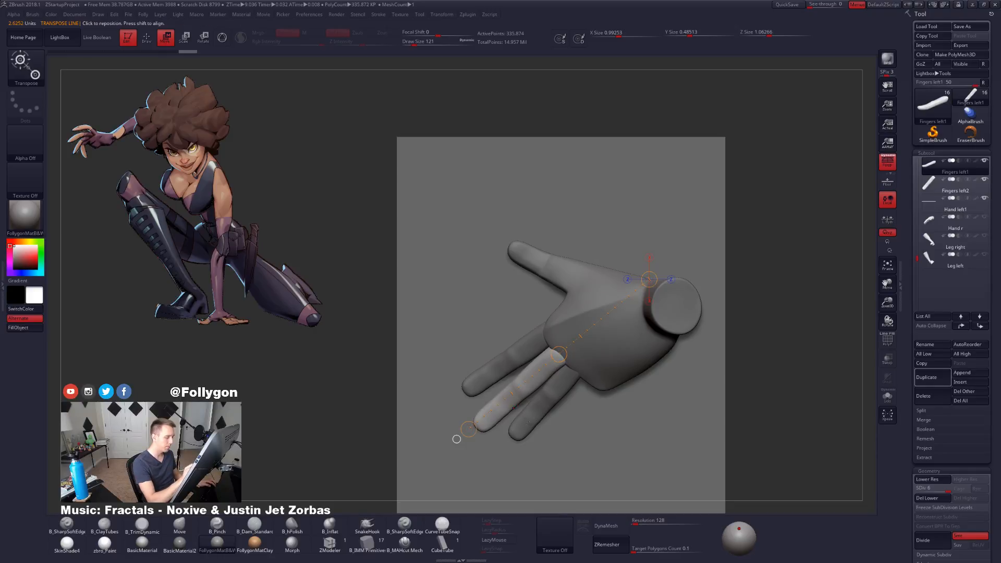
alt+click(568, 390)
shift+drag(565, 376, 610, 422)
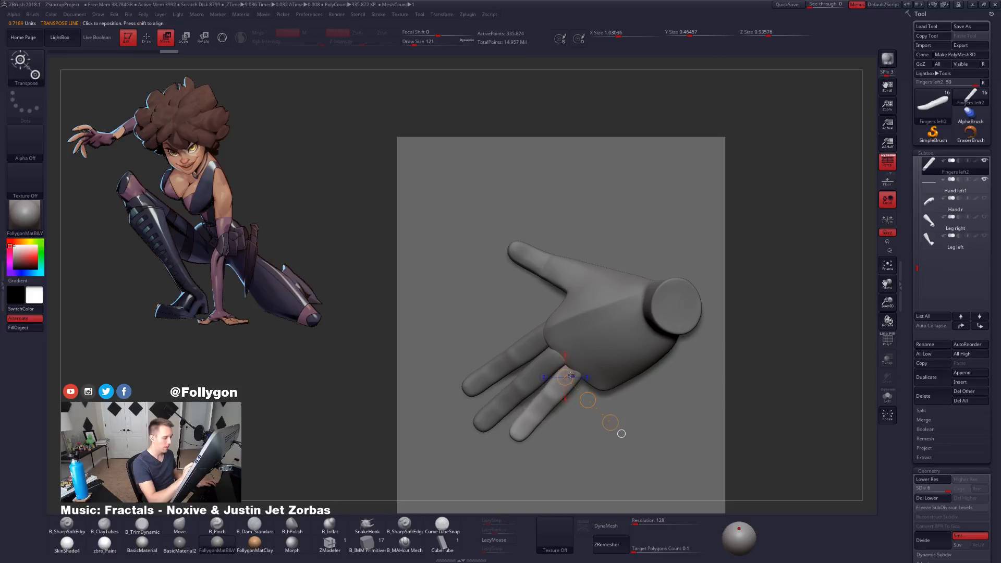
drag(576, 367, 491, 467)
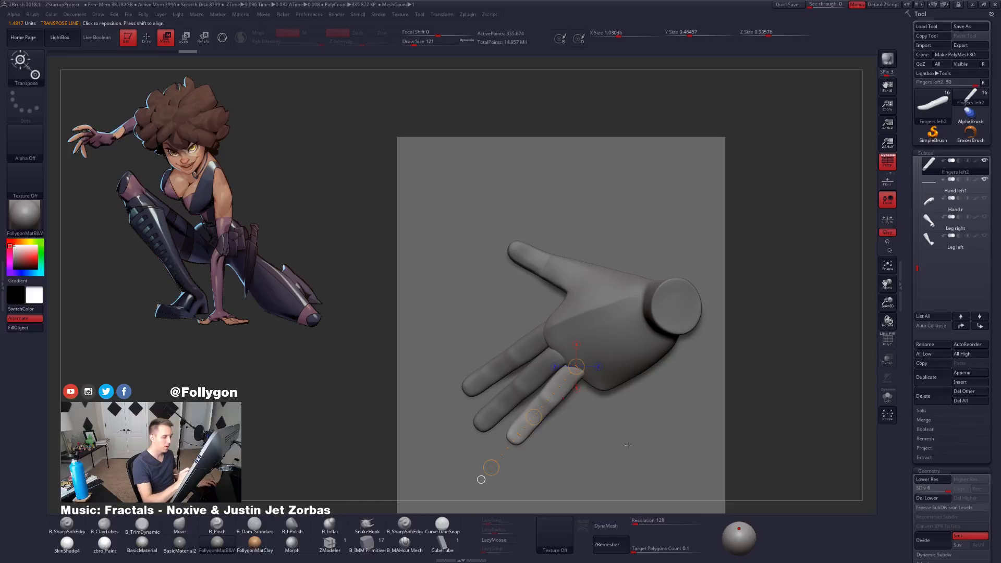
Step: Duplicate the ring finger and move the copy to the palm's outer edge for the little finger
click(929, 375)
drag(559, 375, 651, 463)
drag(599, 414, 618, 430)
mouse_move(575, 405)
mouse_down()
mouse_move(666, 444)
mouse_move(667, 433)
mouse_up()
Step: Rotate and scale down the little finger and attach its base to the outer edge of the palm
key(r)
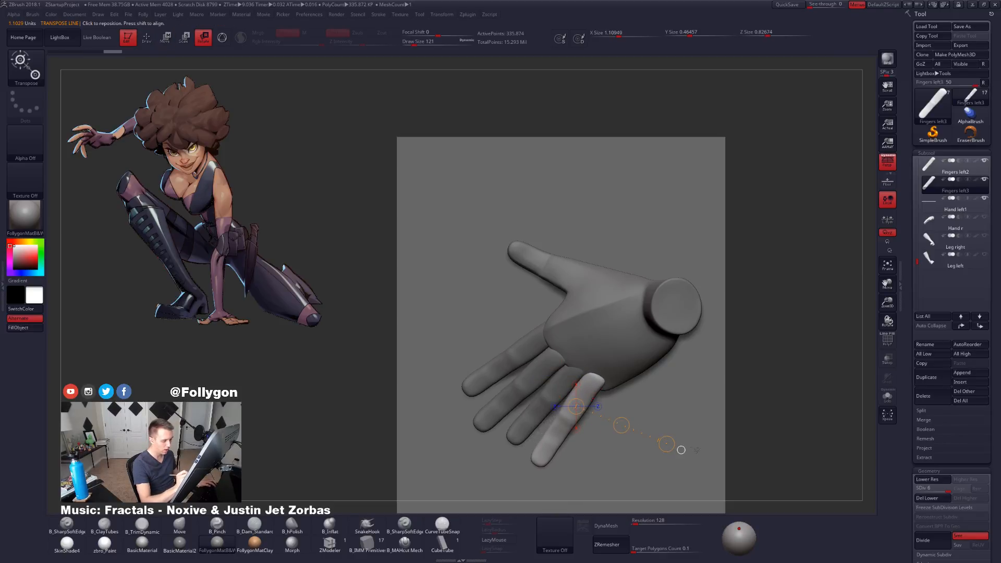
key(e)
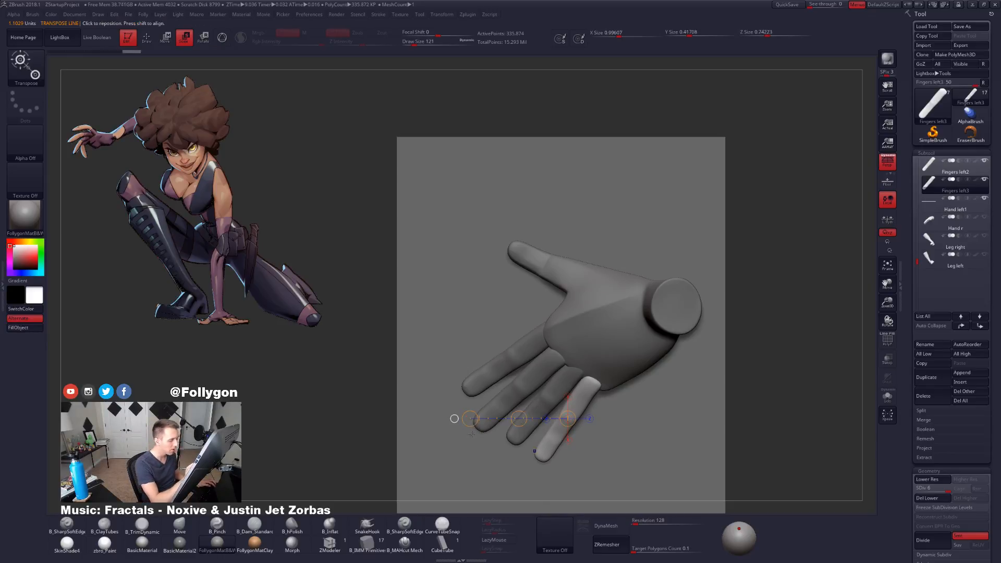
key(r)
mouse_move(593, 378)
mouse_down()
mouse_move(547, 487)
mouse_move(531, 477)
mouse_move(606, 368)
mouse_up()
drag(610, 415, 572, 418)
shift+drag(597, 465, 620, 481)
key(w)
click(527, 469)
drag(588, 376, 529, 468)
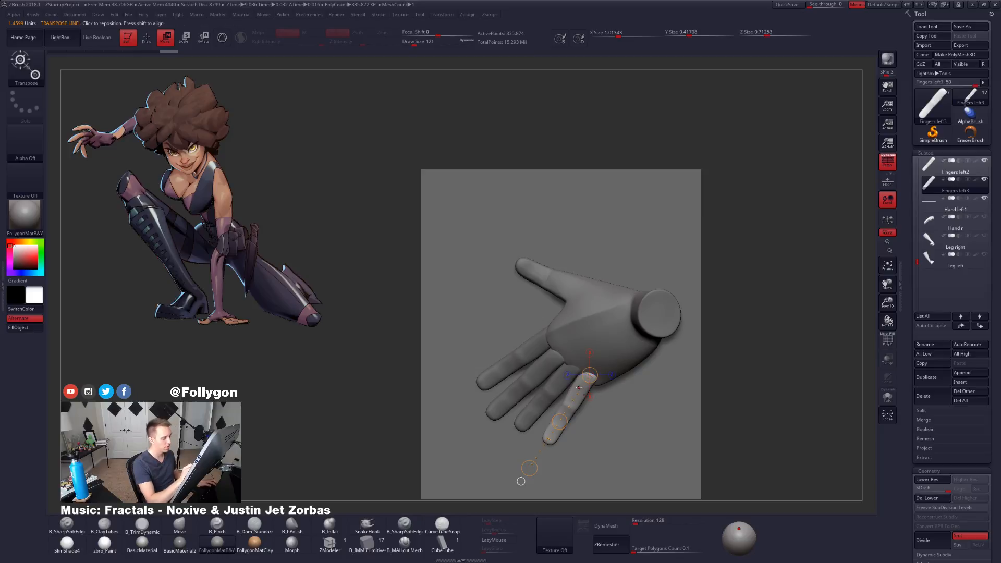
Step: Rotate the index finger about its knuckle to spread it away from the middle finger
alt+click(521, 360)
key(r)
drag(556, 335, 498, 365)
drag(457, 393, 453, 387)
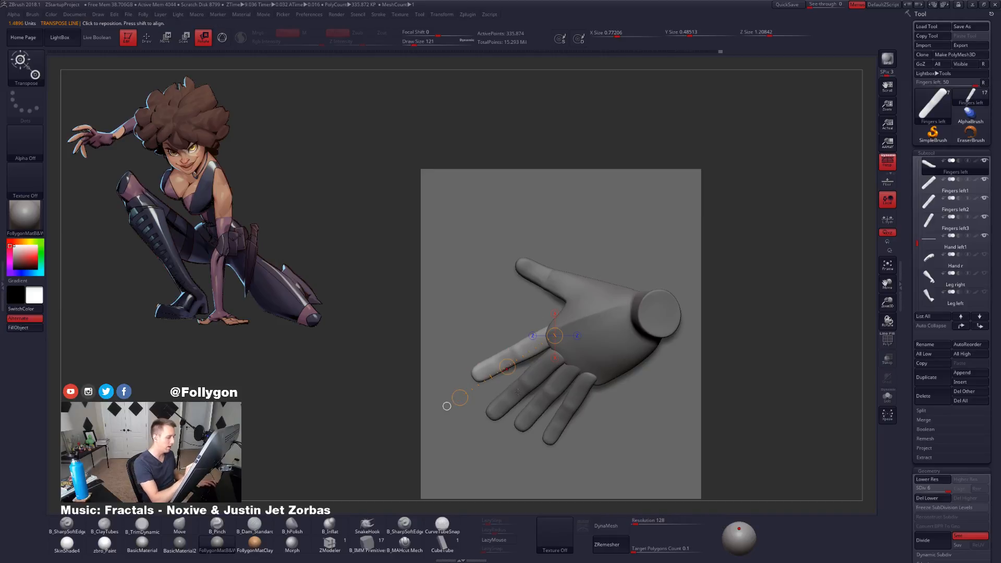
Step: Rotate the middle and ring fingers about their knuckles, bringing them closer to the little finger
alt+click(561, 356)
drag(561, 356, 543, 370)
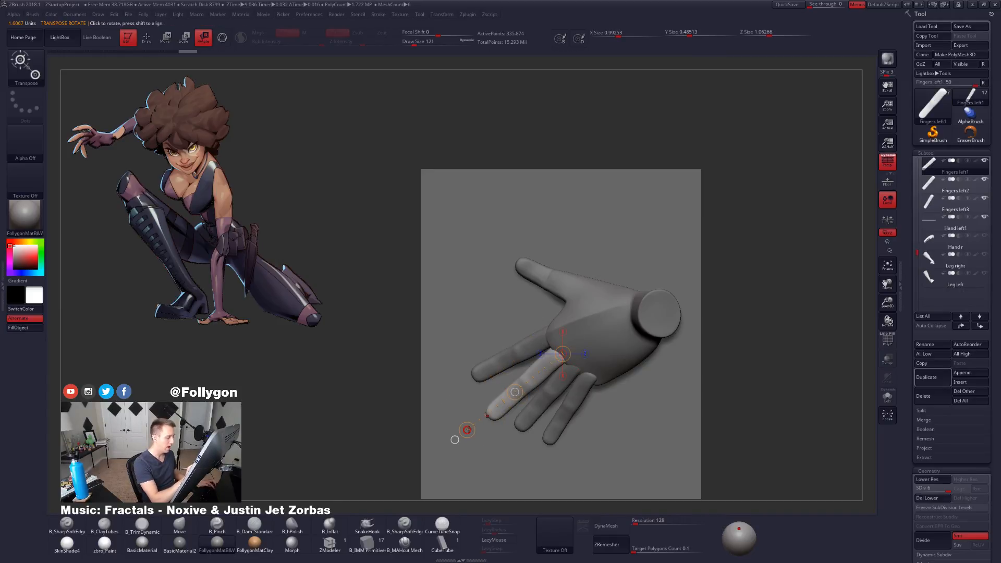
drag(468, 432, 475, 438)
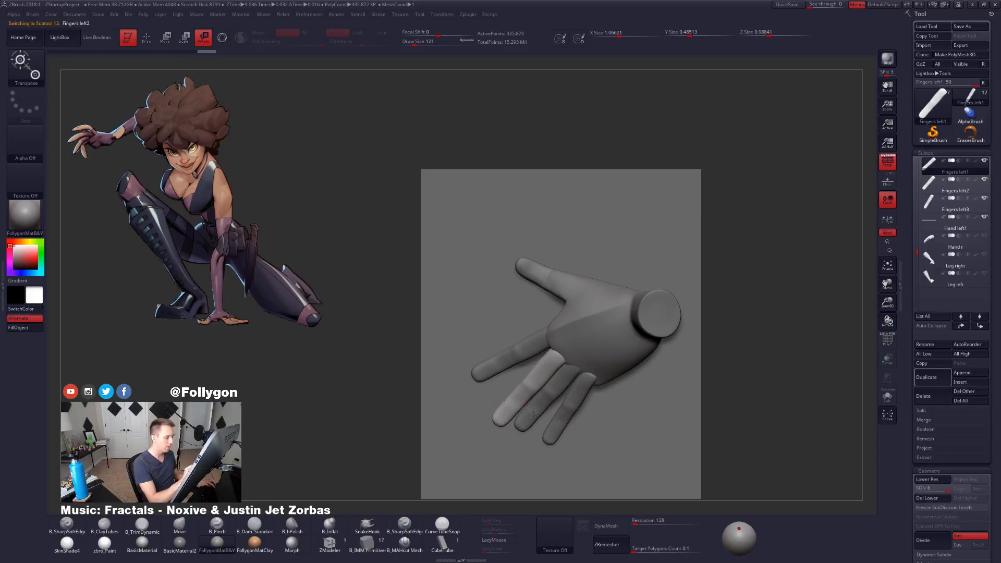
alt+click(533, 415)
drag(575, 361, 500, 437)
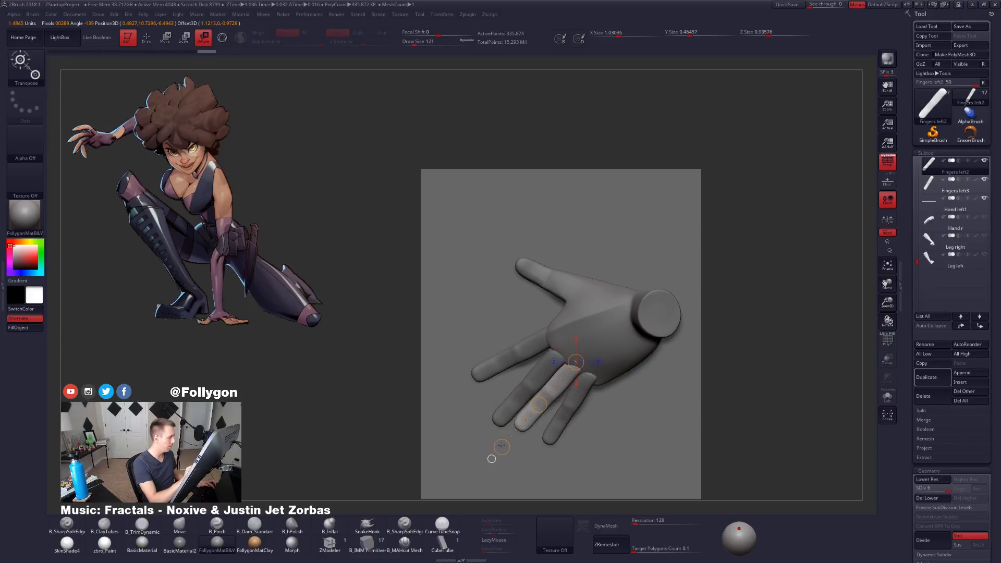
drag(502, 447, 514, 451)
Step: Select the little finger and shift its position along the palm's outer edge
key(q)
mouse_move(724, 487)
mouse_down()
mouse_move(656, 445)
mouse_move(690, 408)
mouse_move(666, 443)
mouse_move(662, 473)
mouse_move(652, 446)
mouse_up()
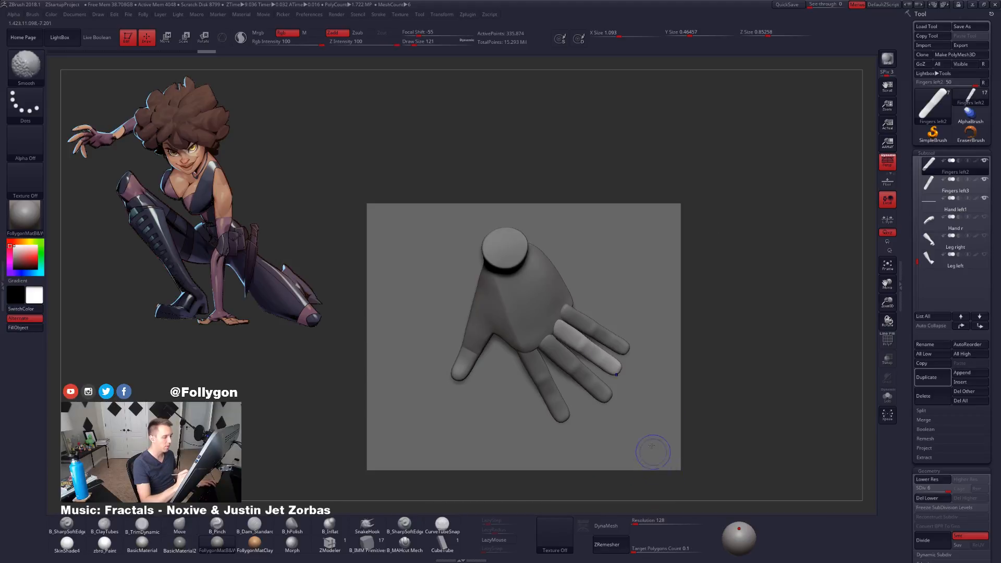
alt+click(591, 325)
alt+drag(654, 292, 657, 333)
key(w)
mouse_move(583, 325)
shift+mouse_down()
mouse_move(614, 273)
mouse_move(600, 297)
shift+mouse_up()
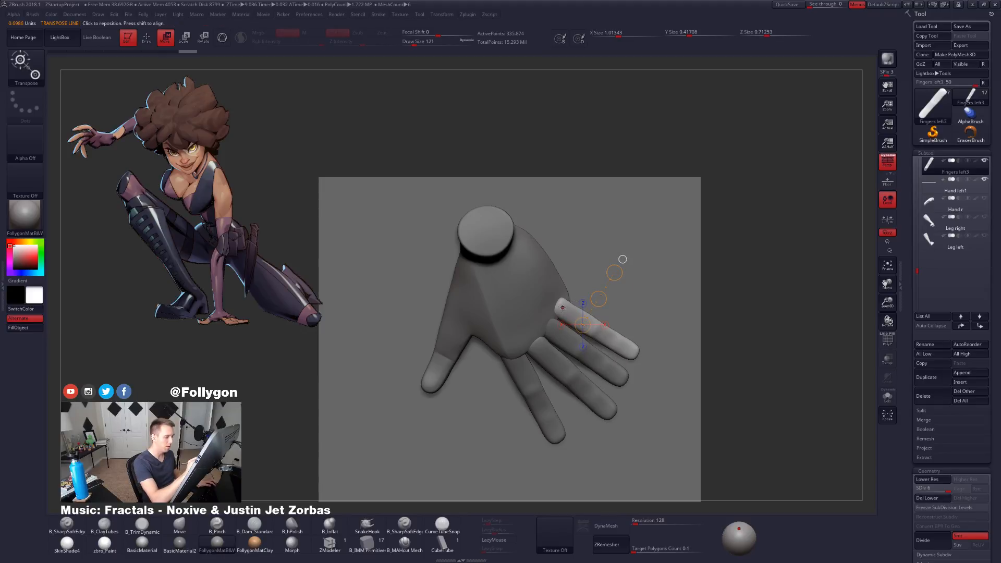
Step: Nudge and rotate the ring finger, and rotate the middle finger, to tighten their spacing beside the little finger
alt+click(563, 336)
drag(543, 324, 576, 345)
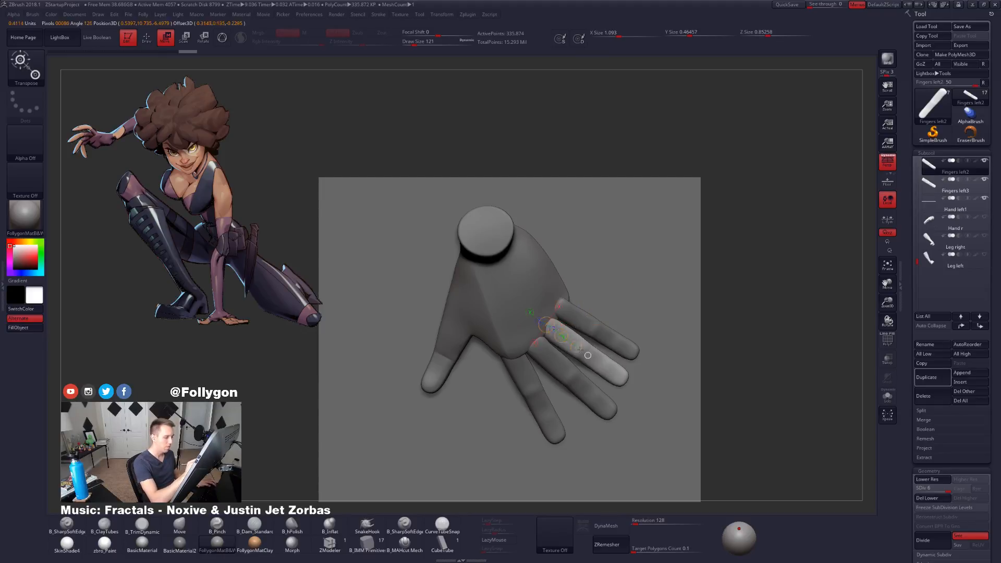
key(r)
drag(655, 398, 663, 393)
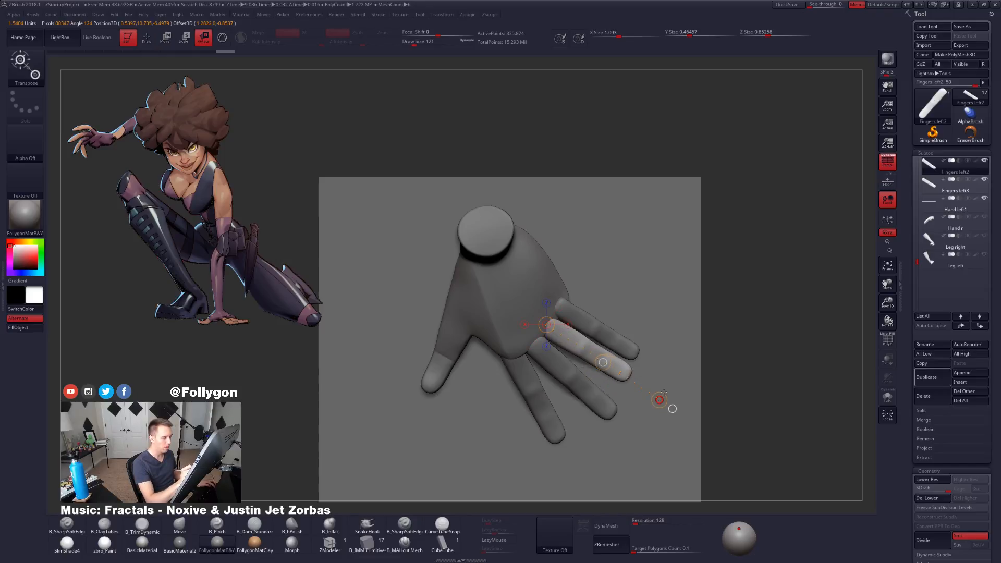
alt+click(586, 397)
drag(534, 341, 600, 397)
drag(639, 433, 650, 424)
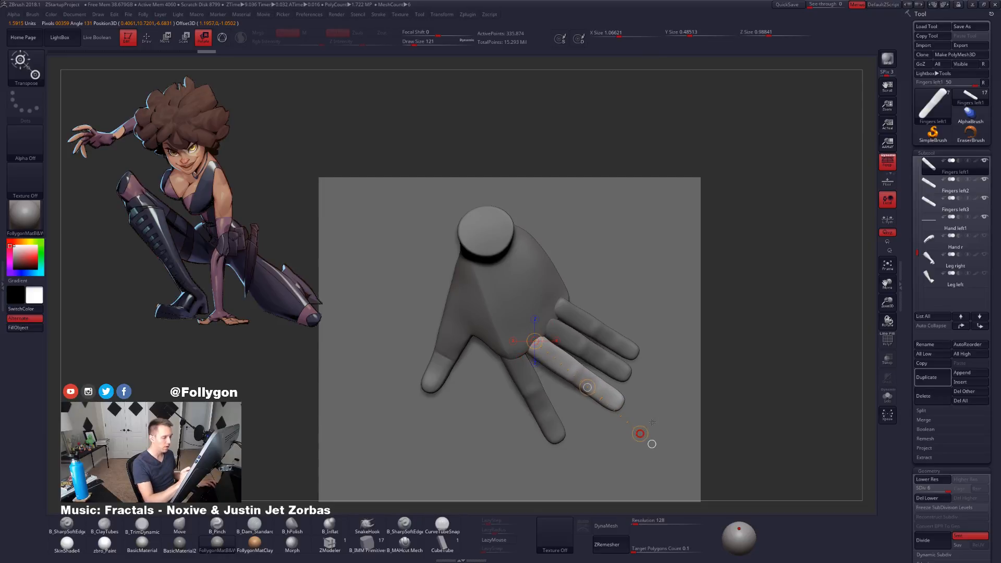
Step: Adjust the heights of the little and ring fingers so their tips rest on the ground slab
key(q)
mouse_move(729, 396)
shift+mouse_down()
mouse_move(641, 337)
mouse_move(600, 390)
mouse_move(641, 389)
shift+mouse_up()
mouse_move(740, 443)
mouse_down()
mouse_move(651, 443)
mouse_move(646, 396)
mouse_move(640, 433)
mouse_move(641, 403)
mouse_up()
alt+click(719, 385)
key(w)
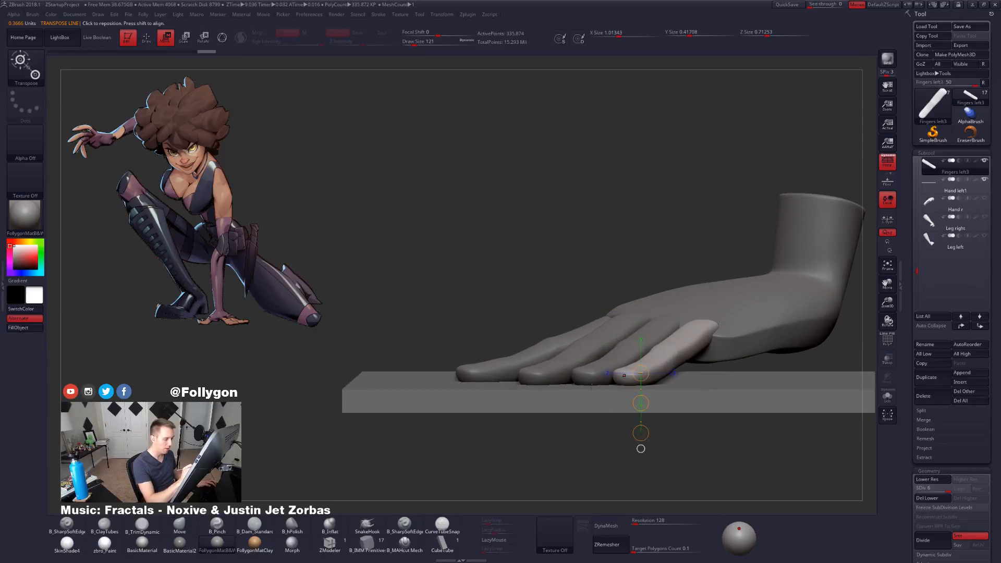
click(926, 377)
drag(698, 448, 594, 395)
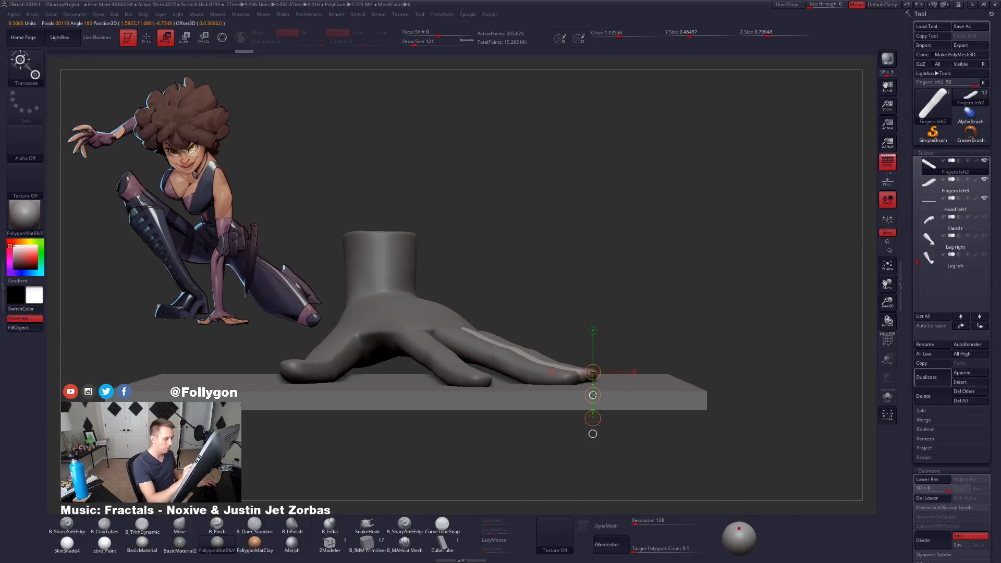
Step: Hide the ground slab and select the index finger subtool
key(q)
alt+drag(508, 431, 645, 416)
alt+click(626, 386)
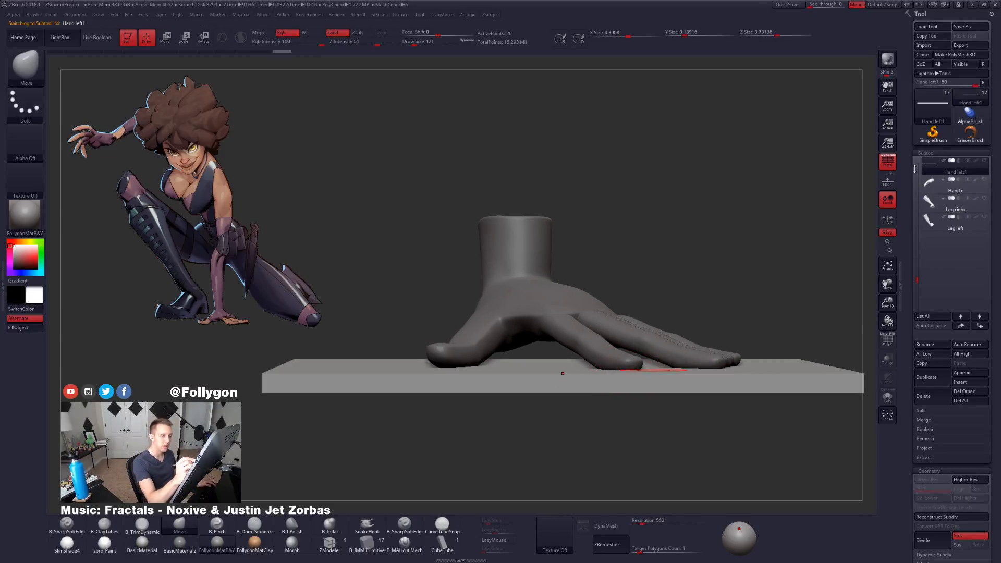
alt+click(621, 346)
click(933, 183)
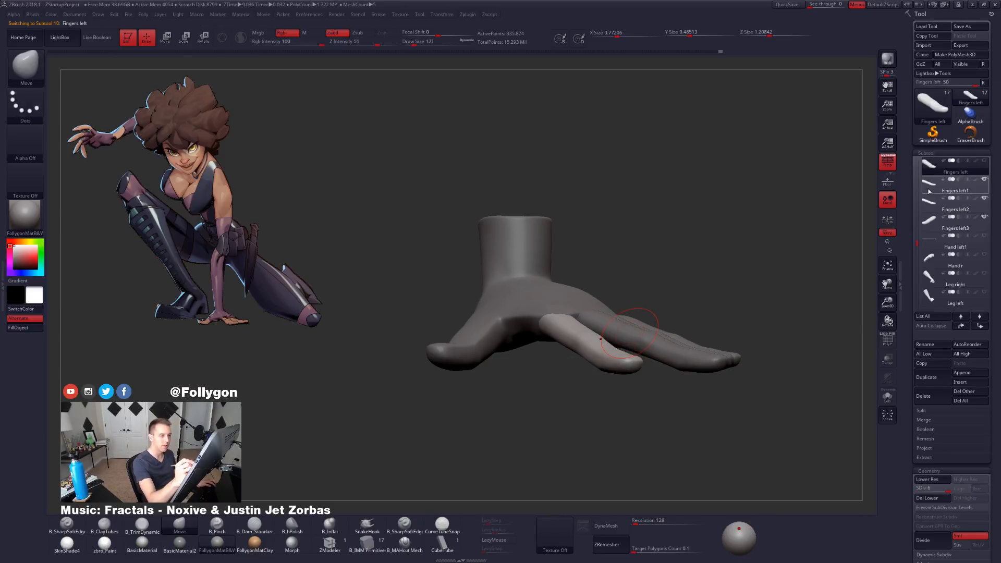
Step: Hide the index finger, select the middle finger subtool and set a Move transpose line near its tip
click(984, 161)
mouse_move(670, 343)
right_down()
mouse_move(708, 360)
mouse_move(674, 346)
mouse_move(677, 328)
right_up()
key(r)
drag(698, 348, 690, 235)
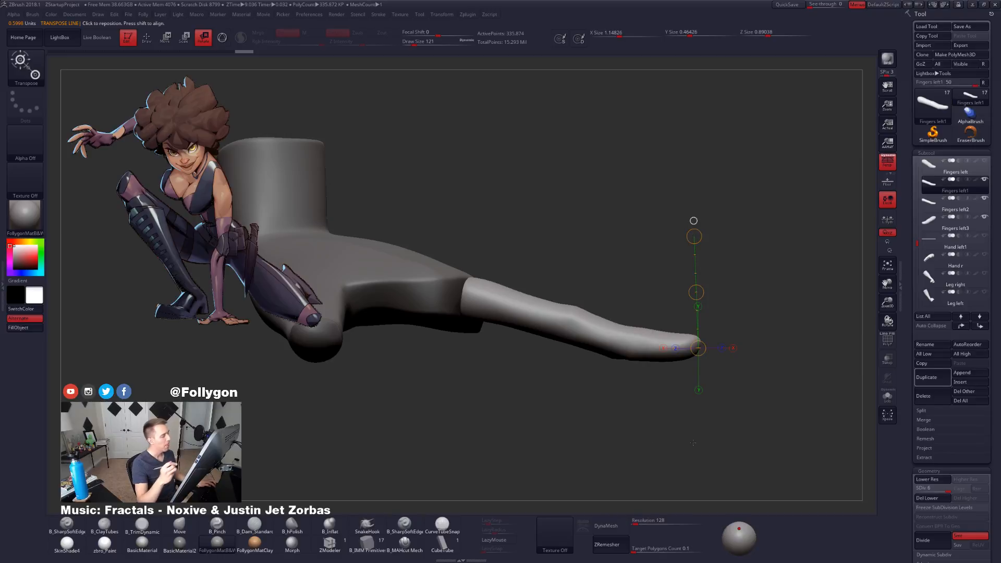
drag(737, 427, 728, 382)
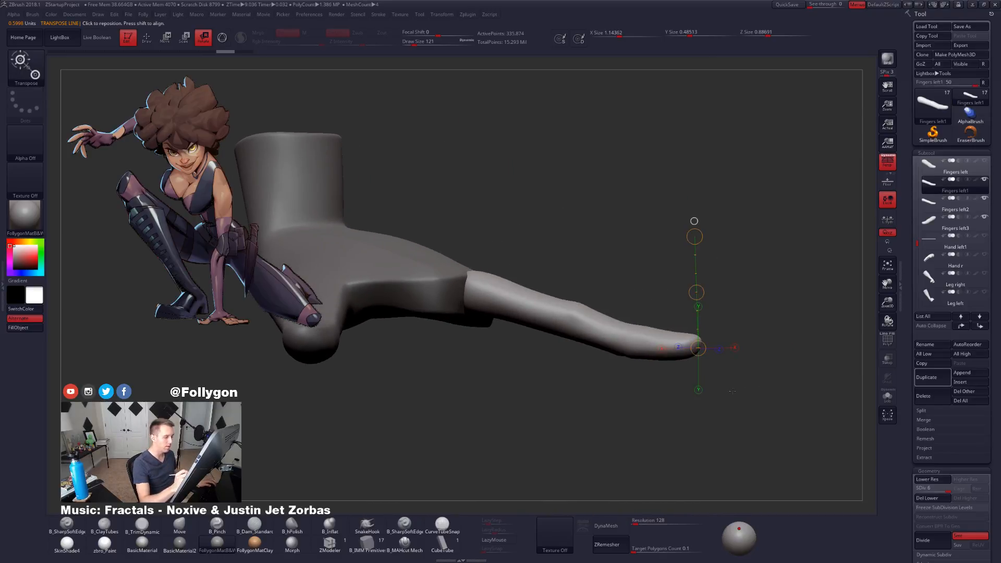
key(w)
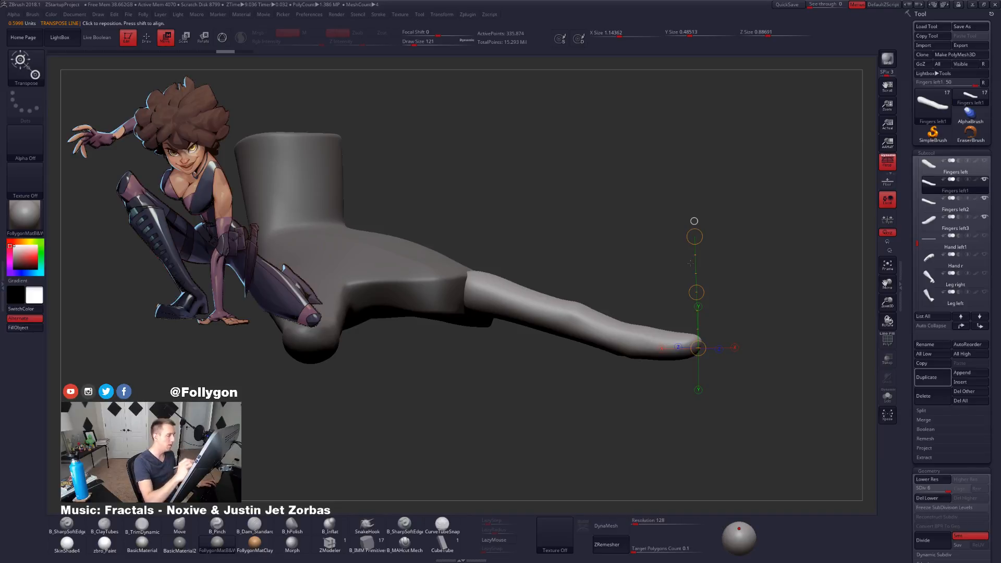
mouse_move(678, 312)
mouse_down()
mouse_move(658, 389)
mouse_move(666, 336)
mouse_move(605, 427)
mouse_up()
Step: Turn off perspective and slightly flatten the middle finger's height with the Move transpose line
key(alt+s)
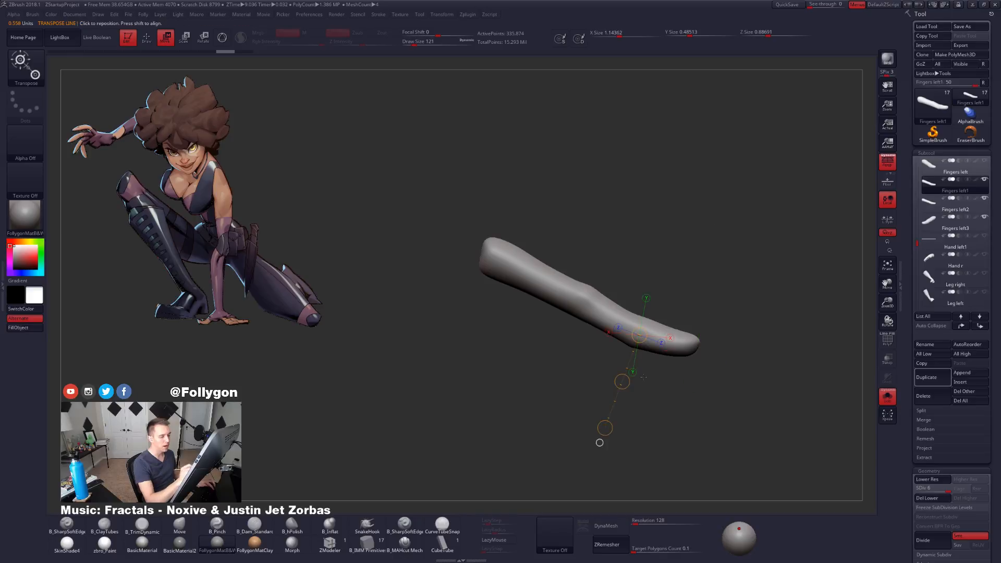
click(884, 168)
alt+drag(743, 365, 749, 411)
key(alt+s)
drag(660, 339, 767, 218)
key(ctrl+z)
drag(618, 255, 628, 309)
click(623, 335)
drag(689, 335, 461, 334)
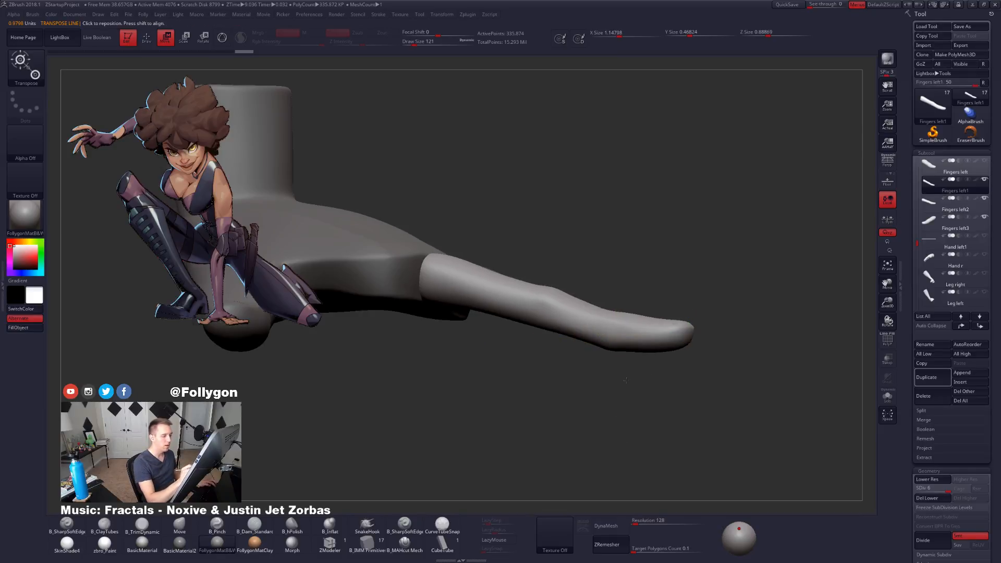
Step: Hide the middle finger, select the ring finger and squash its height with the Move transpose line
alt+drag(632, 381, 606, 374)
click(932, 203)
drag(632, 342, 632, 366)
mouse_move(575, 391)
mouse_down()
mouse_move(575, 432)
mouse_move(585, 391)
mouse_move(588, 399)
mouse_up()
drag(589, 338, 572, 409)
drag(652, 325, 449, 348)
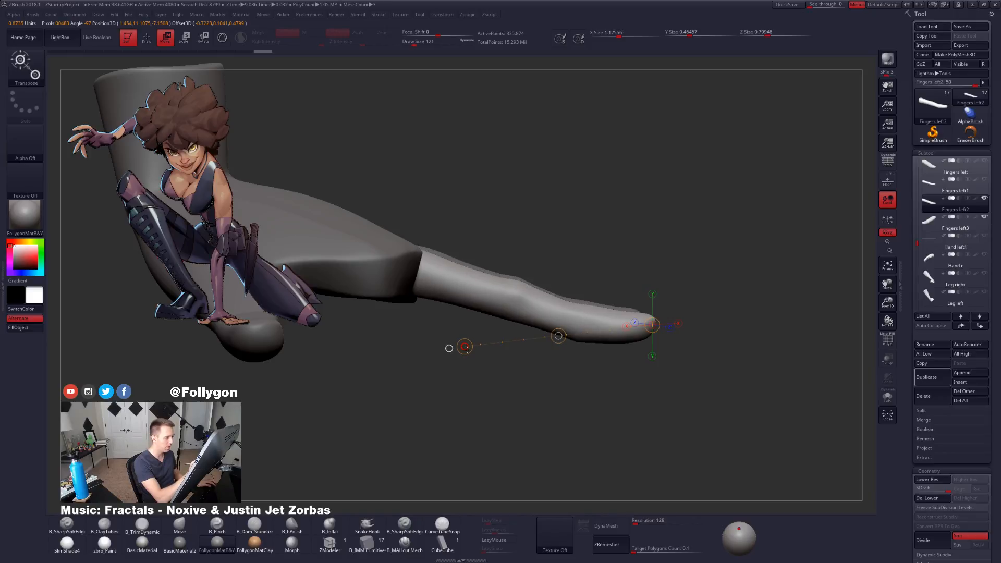
key(ctrl+z)
key(ctrl+shift+z)
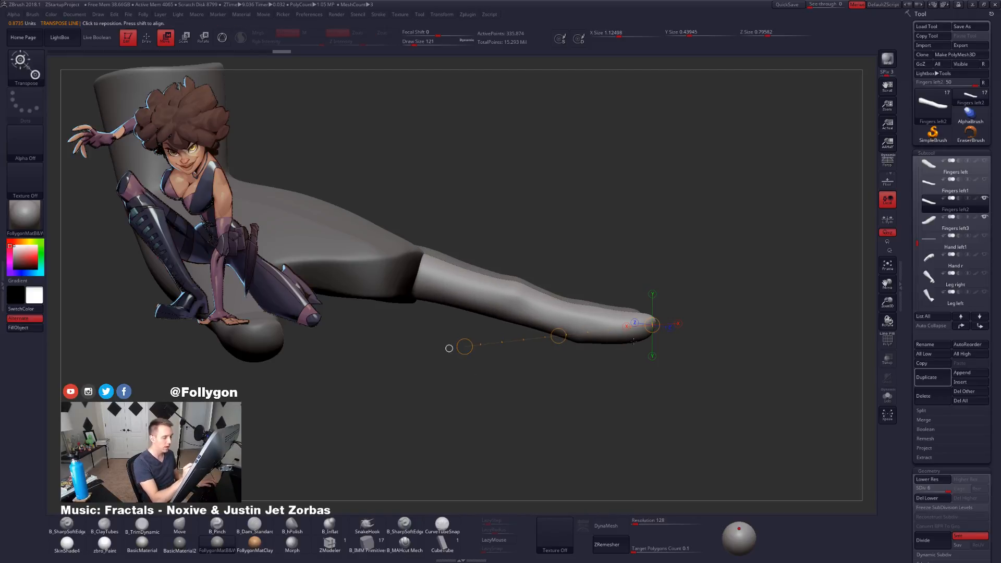
Step: Hide the ring finger, select the little finger and squash its height at the tip
click(933, 222)
mouse_move(640, 317)
mouse_down()
mouse_move(604, 403)
mouse_move(614, 413)
mouse_up()
right_drag(622, 379, 585, 382)
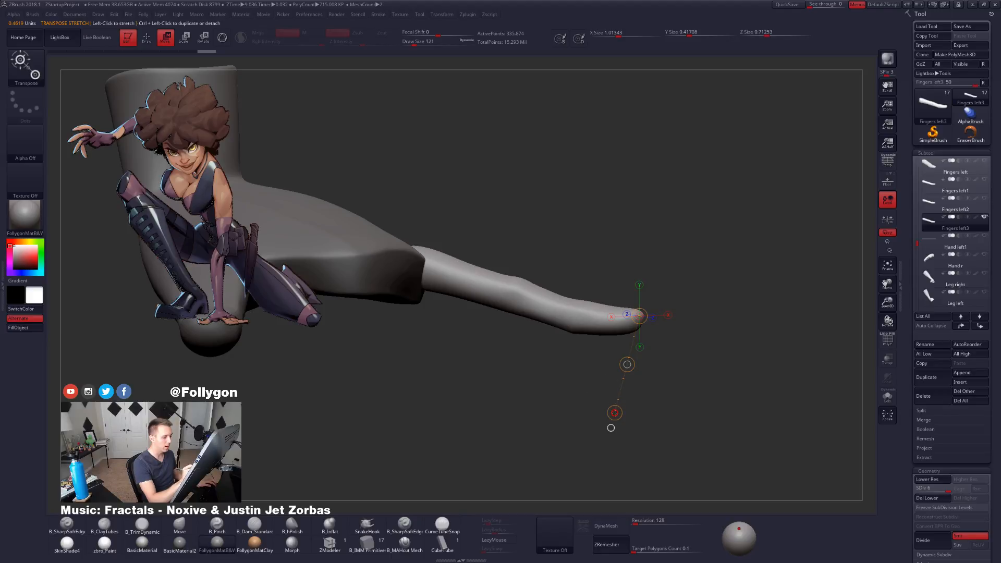
mouse_move(639, 316)
mouse_down()
mouse_move(446, 310)
mouse_move(451, 368)
mouse_move(538, 325)
mouse_move(562, 332)
mouse_move(592, 374)
mouse_up()
Step: Show the ring, middle and index fingers again alongside the little finger
key(q)
click(935, 204)
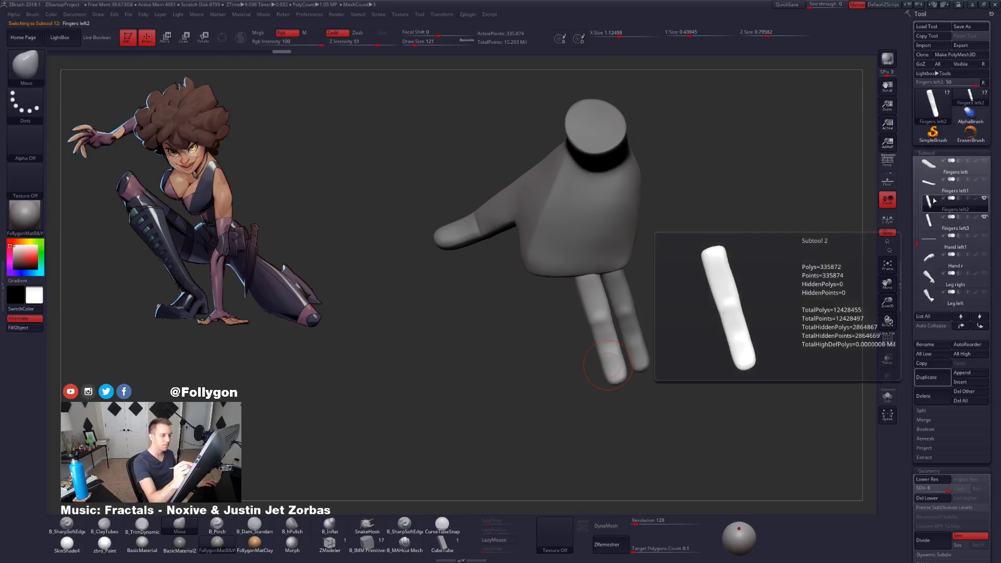
click(934, 188)
click(934, 174)
mouse_move(712, 373)
mouse_down()
mouse_move(714, 355)
mouse_move(711, 376)
mouse_up()
Step: Select the middle finger and rotate it about its base knuckle
alt+click(585, 388)
key(r)
mouse_move(558, 275)
mouse_down()
mouse_move(595, 436)
mouse_move(567, 438)
mouse_up()
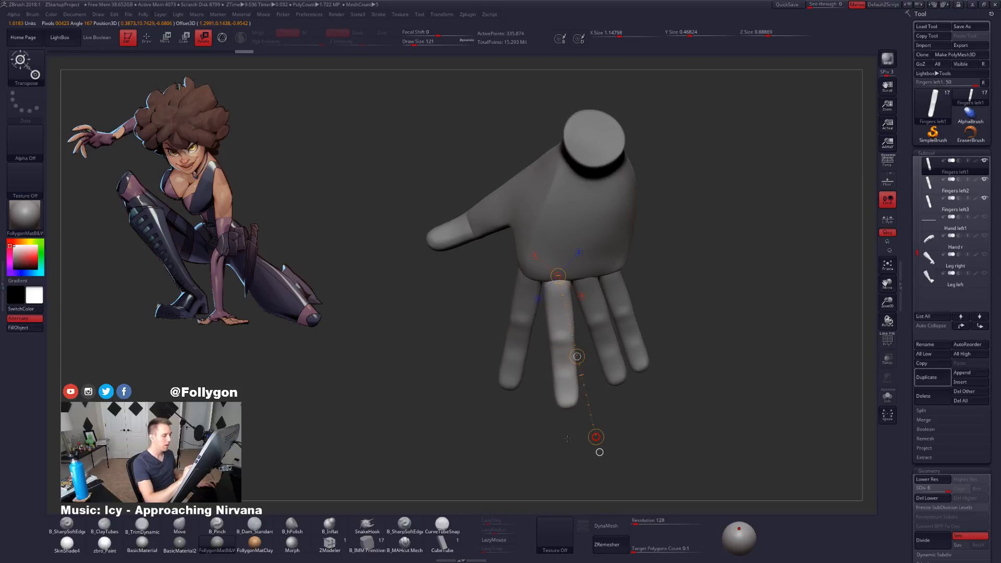
Step: Adjust the little finger's angle from its knuckle and rotate the ring finger to even their spread
alt+click(617, 312)
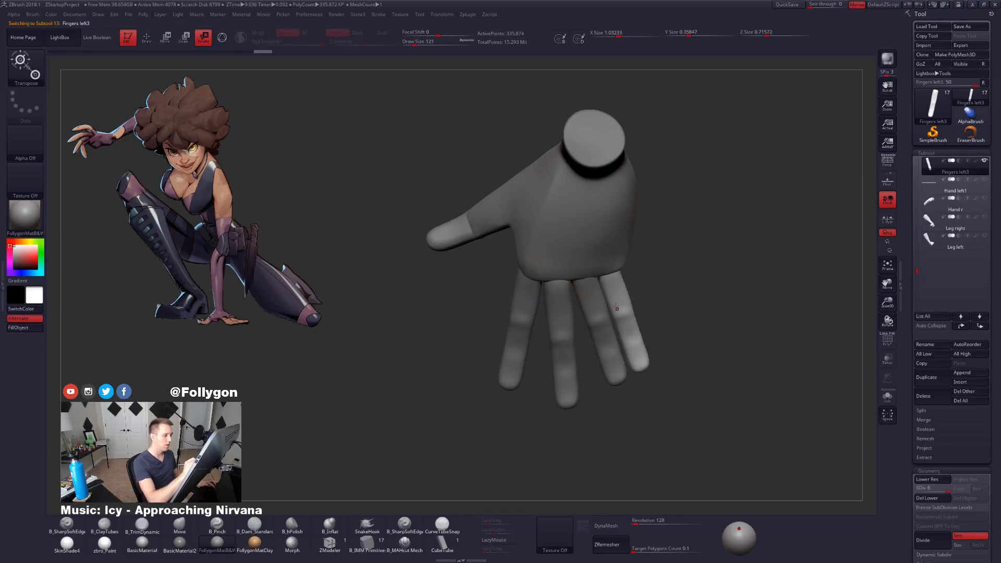
drag(612, 282, 654, 420)
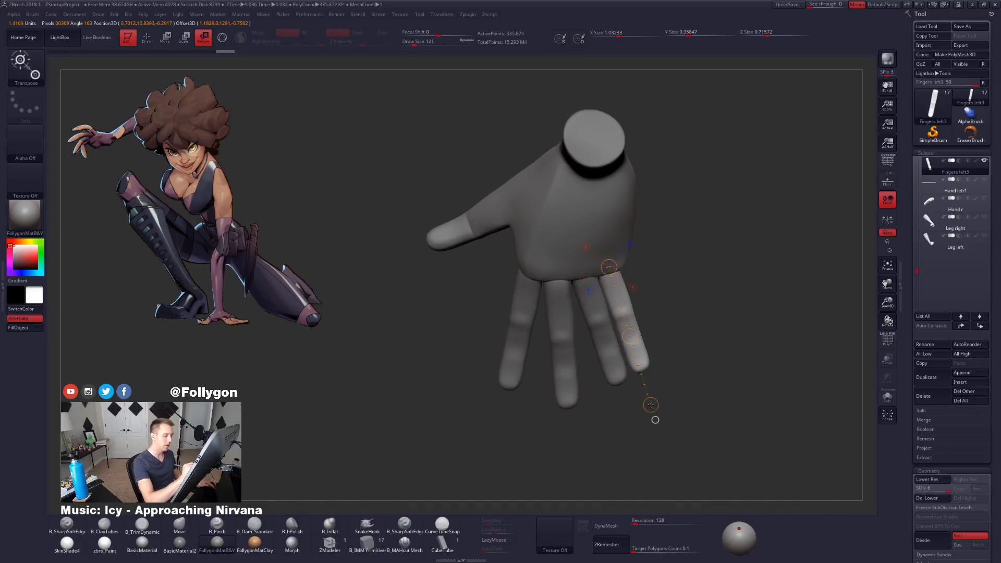
key(w)
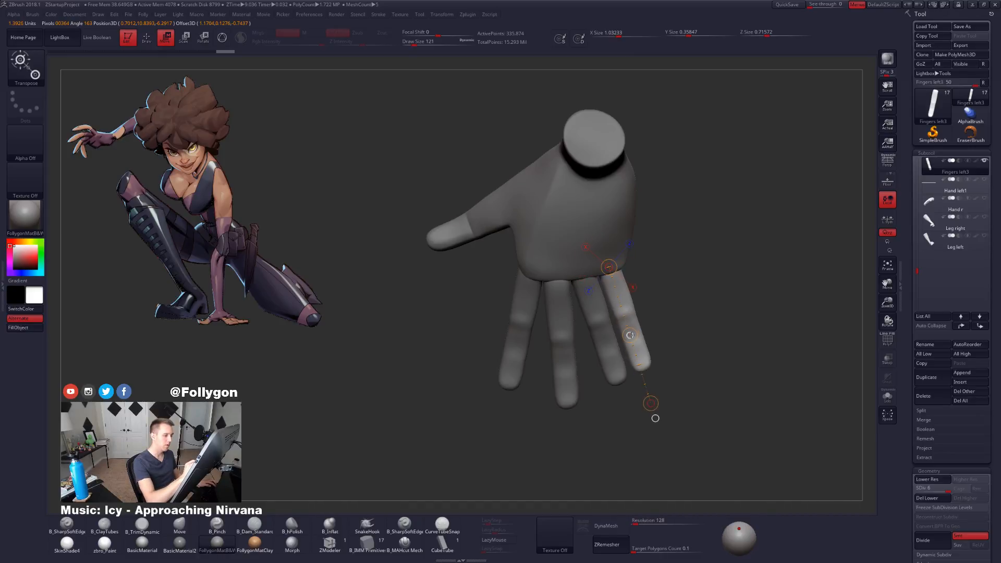
alt+click(606, 336)
key(r)
drag(600, 323, 626, 428)
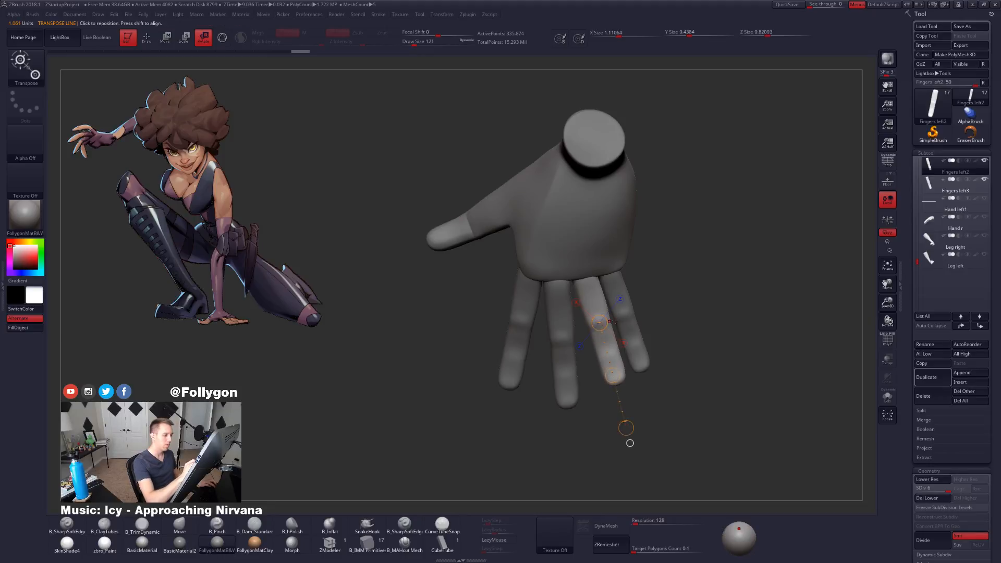
Step: Switch to the Move brush, select the palm subtool and lower it to subdivision level 1
drag(646, 386, 648, 217)
mouse_move(670, 401)
alt+mouse_down()
mouse_move(676, 350)
mouse_move(691, 470)
mouse_move(646, 360)
mouse_move(631, 386)
mouse_move(685, 473)
mouse_move(651, 332)
alt+mouse_up()
key(q)
key(space)
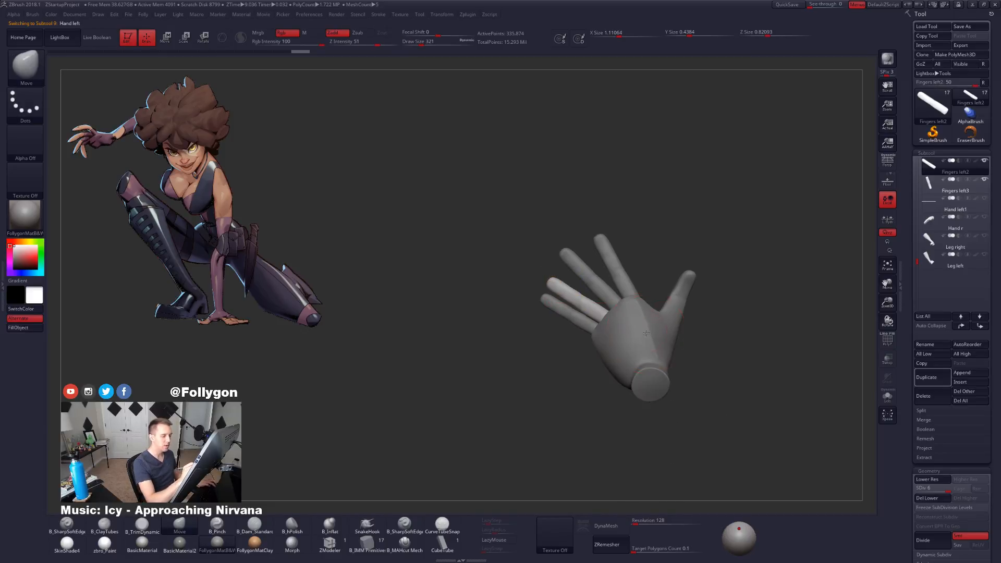
alt+click(608, 332)
alt+drag(576, 334, 584, 359)
key(shift+d)
key(shift+d)
key(shift+d)
key(shift+d)
Step: Set the brush size to 366 and reshape the palm's outer edge between the wrist and little finger
key(space)
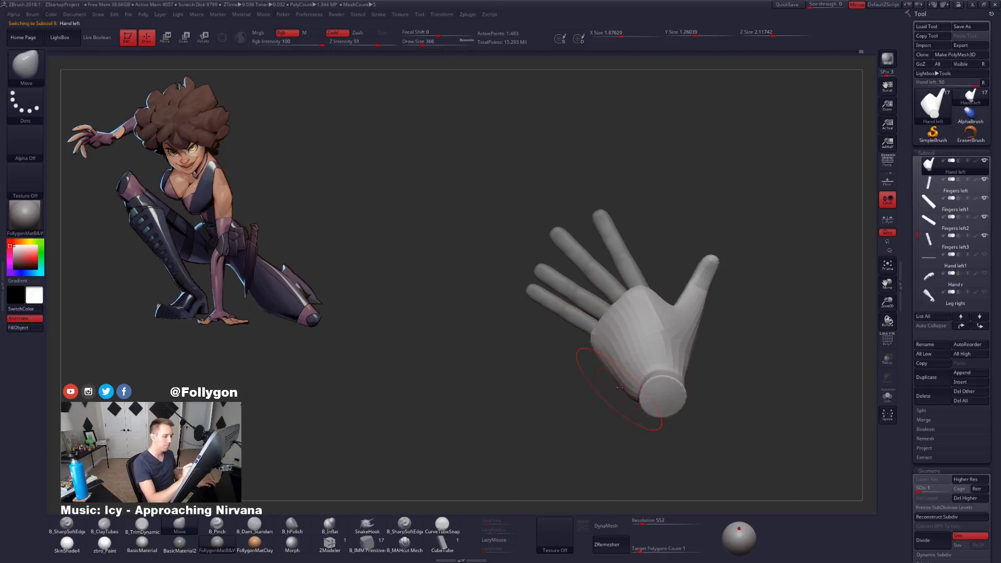
drag(626, 394, 631, 389)
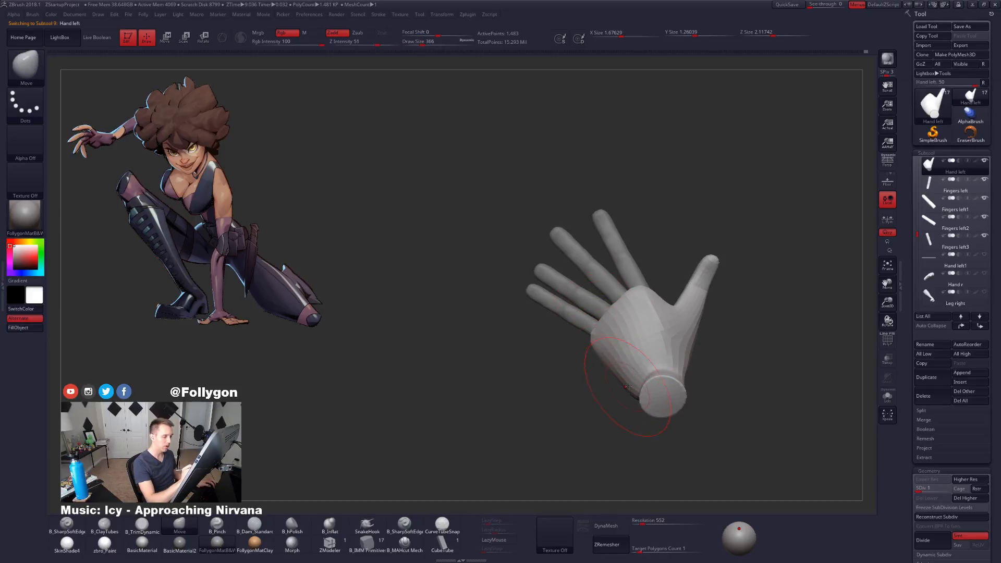
drag(572, 339, 583, 338)
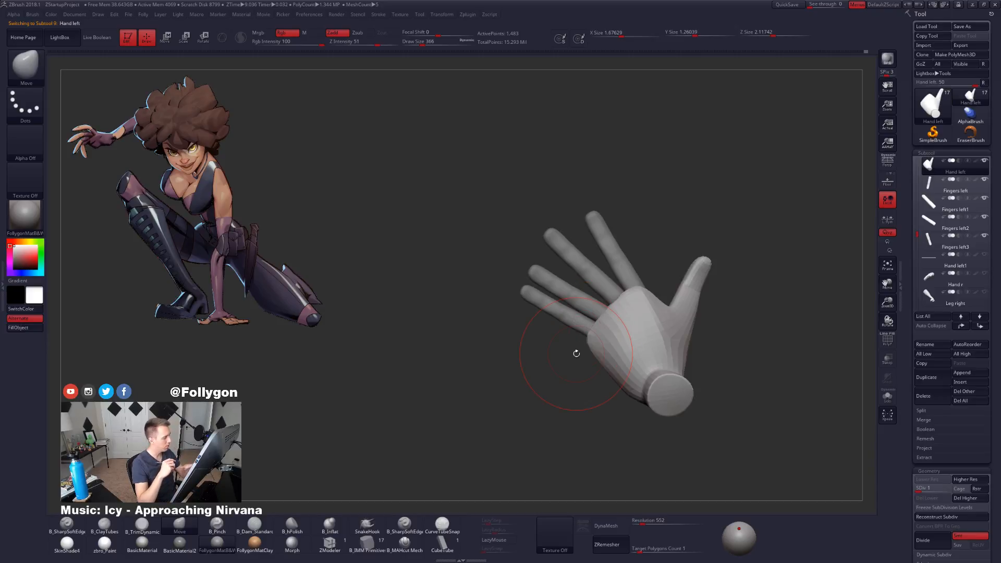
Step: Select the little finger and shift its base slightly along the palm's outer edge
ctrl+right_drag(589, 324, 588, 338)
alt+click(583, 326)
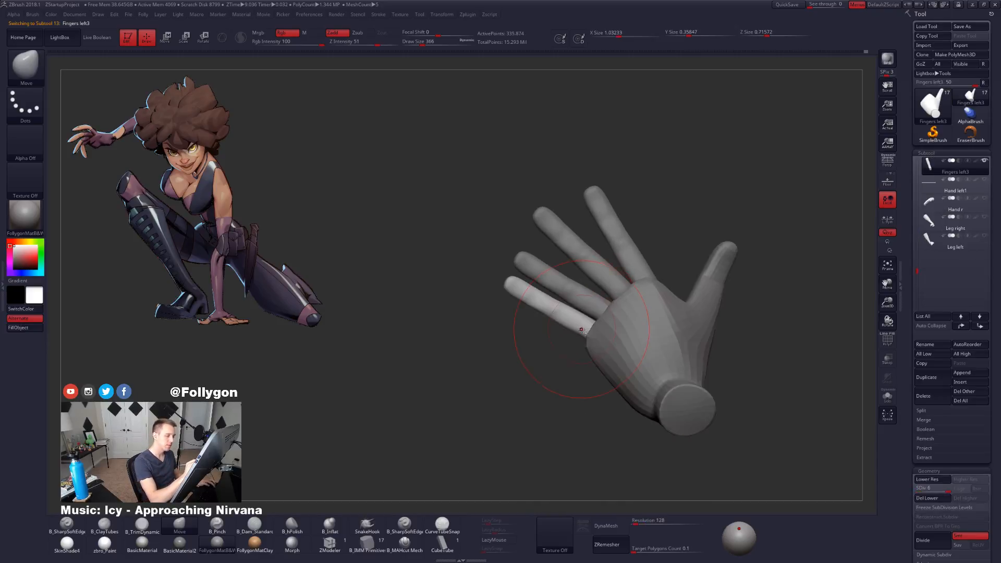
key(w)
drag(588, 319, 548, 389)
drag(572, 347, 570, 349)
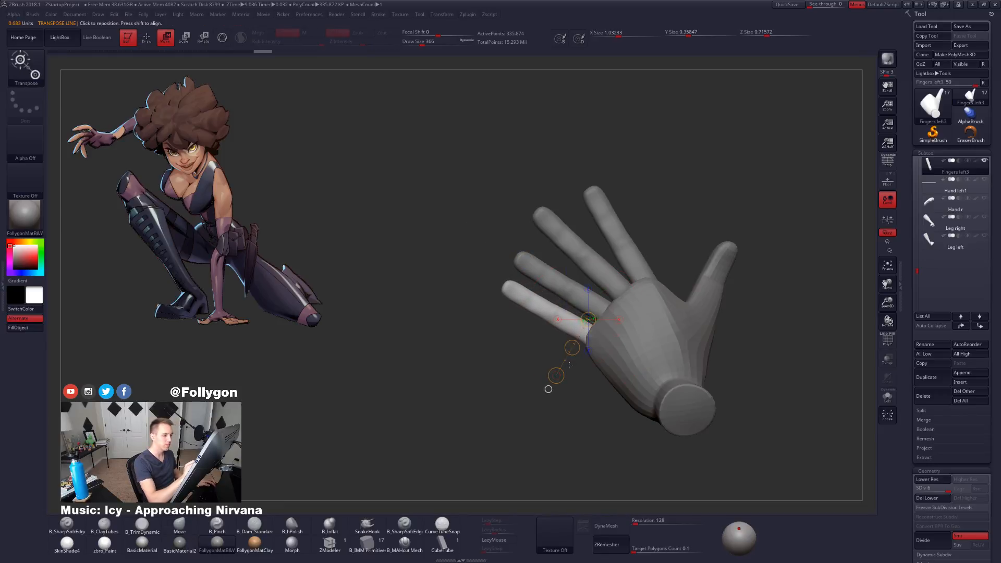
drag(730, 402, 725, 394)
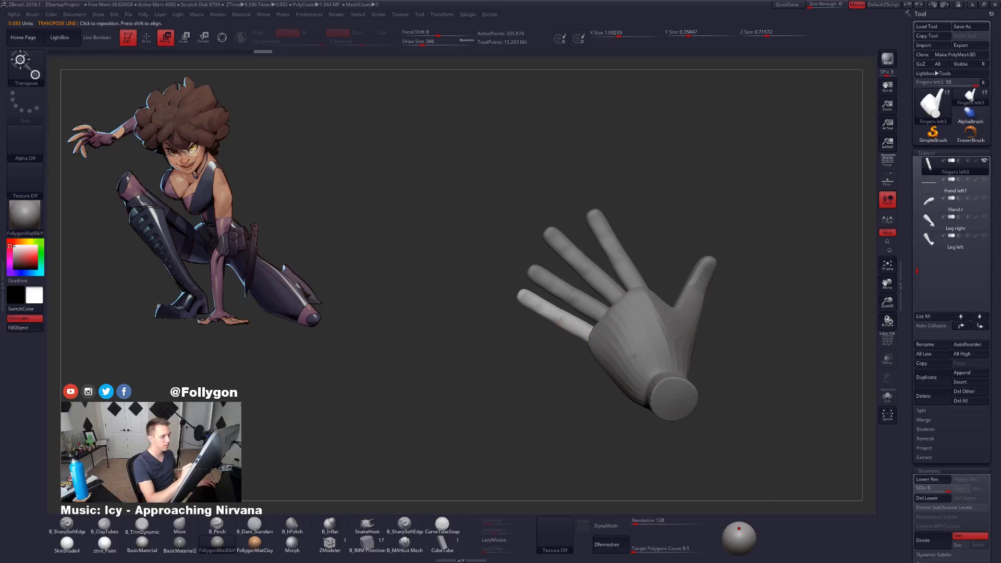
Step: Select the ring finger and rotate it to refine the gaps to its neighbouring fingers
alt+drag(632, 354, 630, 379)
alt+click(596, 304)
key(r)
mouse_move(565, 282)
shift+mouse_down()
mouse_move(683, 360)
mouse_move(679, 376)
shift+mouse_up()
key(q)
mouse_move(618, 404)
mouse_down()
mouse_move(625, 368)
mouse_move(626, 393)
mouse_up()
mouse_move(626, 393)
mouse_down()
mouse_move(636, 348)
mouse_move(666, 418)
mouse_move(654, 409)
mouse_up()
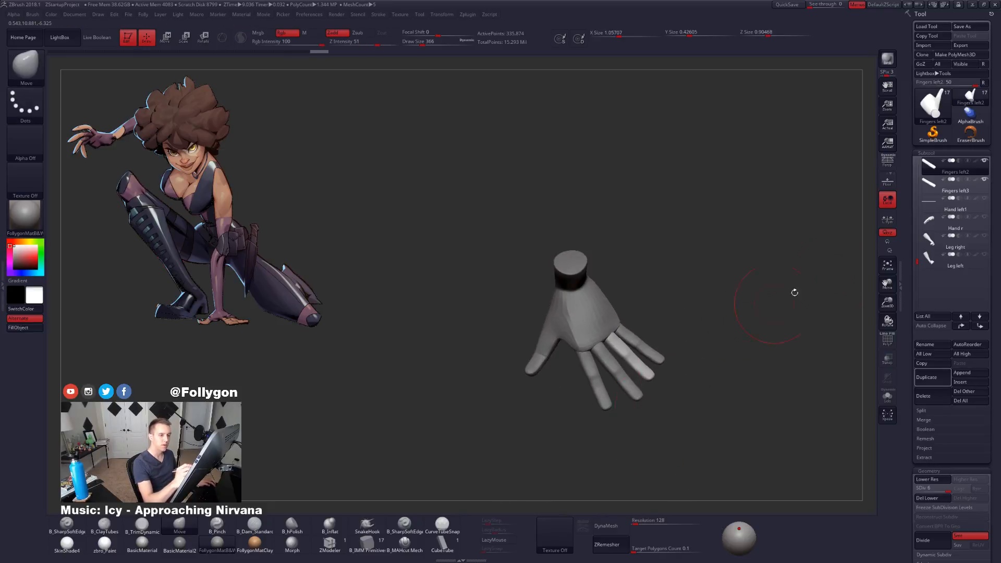
Step: Show the ground slab again and fine-tune the ring finger's rotation over it
click(955, 204)
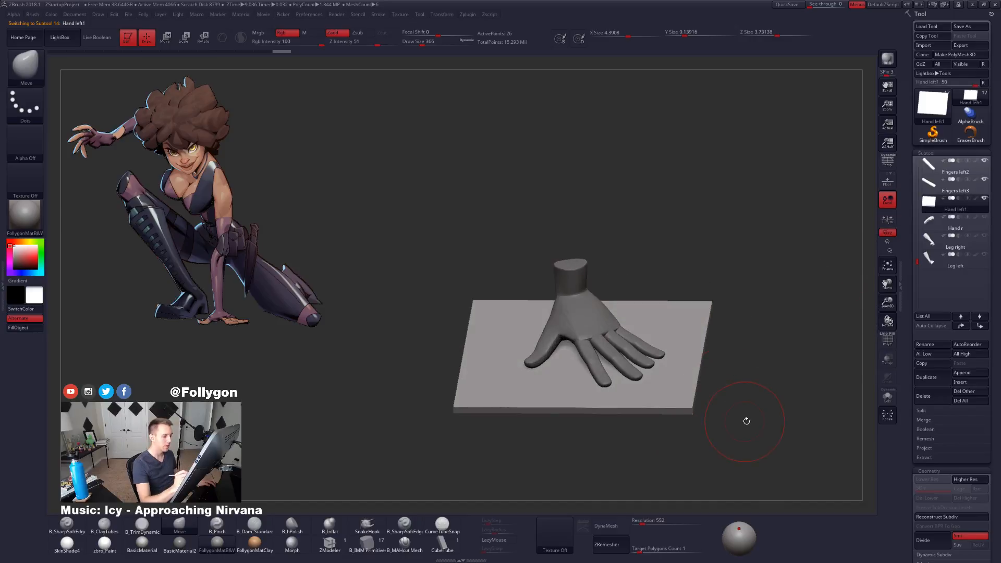
mouse_move(762, 419)
mouse_down()
mouse_move(739, 471)
mouse_move(728, 436)
mouse_move(627, 377)
mouse_move(604, 346)
mouse_move(599, 315)
mouse_move(744, 419)
mouse_up()
alt+click(628, 367)
key(r)
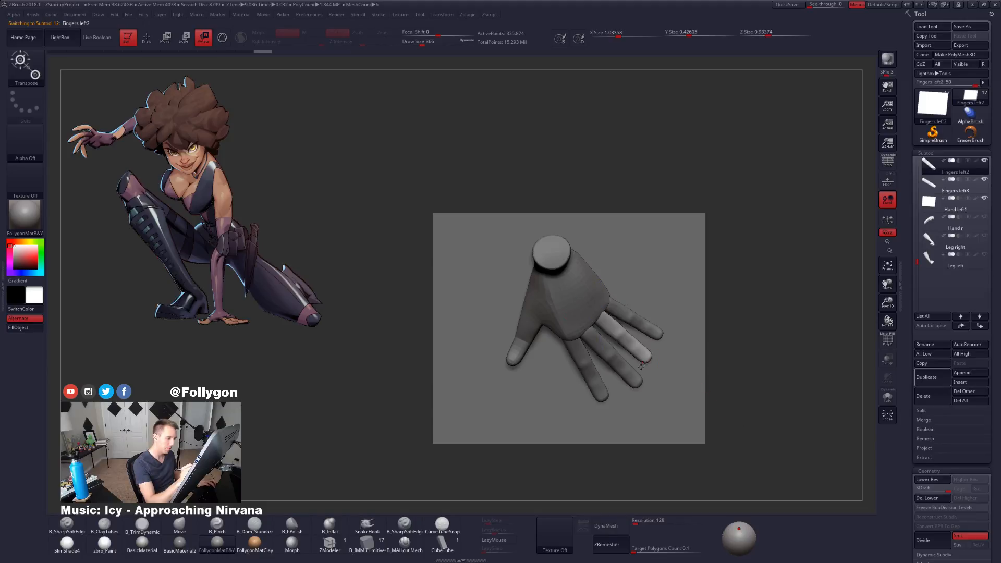
key(q)
Step: Select the little finger and reposition it at the palm's outer edge with the Move transpose line
mouse_move(710, 460)
mouse_down()
mouse_move(713, 394)
mouse_move(706, 407)
mouse_move(589, 368)
mouse_up()
alt+click(594, 356)
key(w)
drag(617, 319, 562, 401)
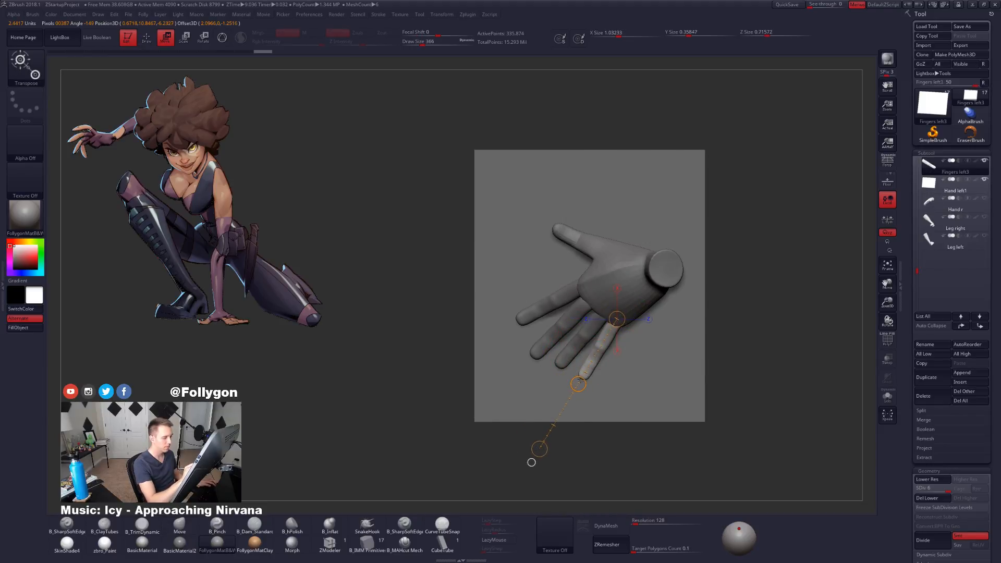
key(q)
mouse_move(532, 462)
mouse_down()
mouse_move(603, 371)
mouse_move(667, 429)
mouse_up()
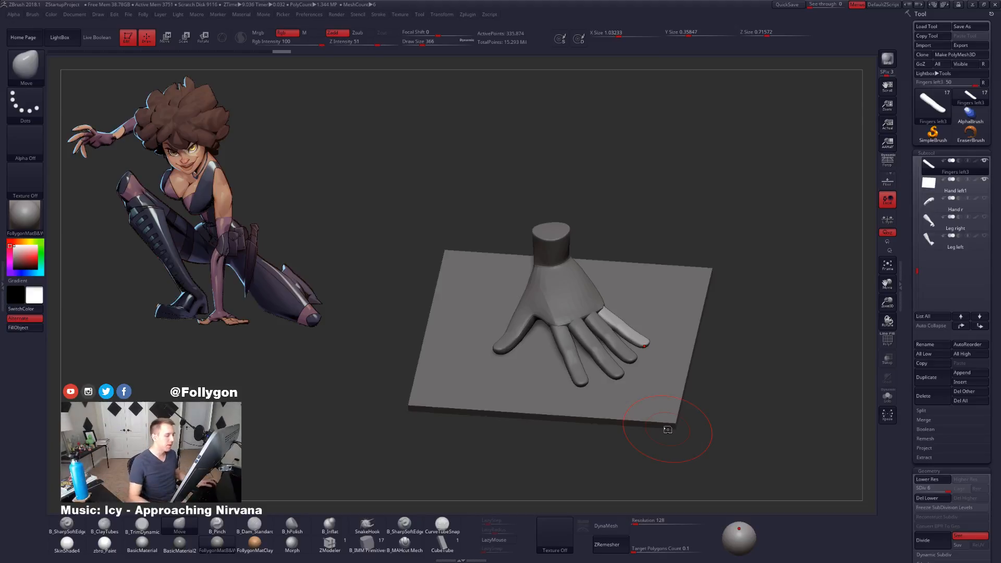
Step: Select the palm, reduce the Move brush size to 227 and reshape the palm's outer side above the slab
shift+right_drag(684, 344, 576, 325)
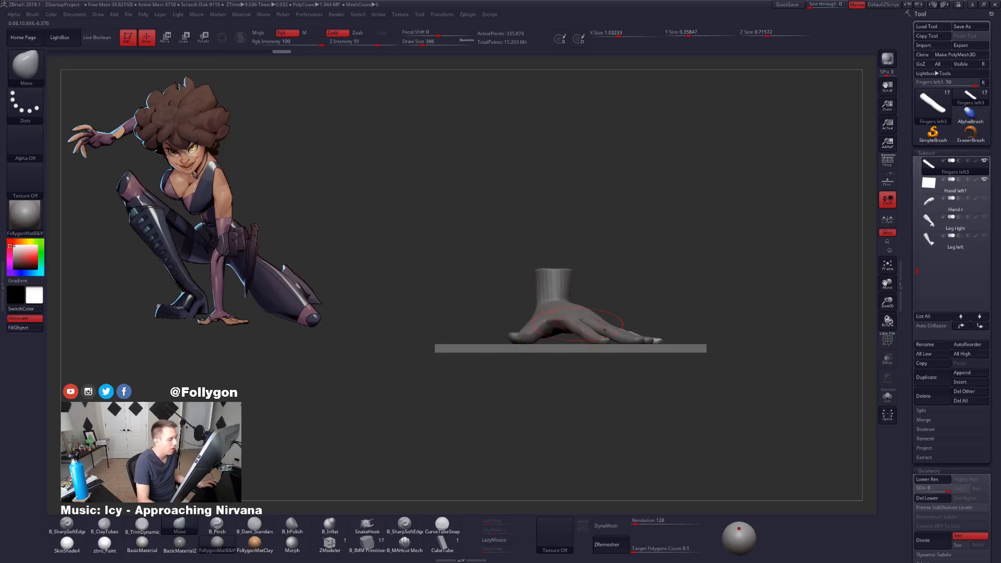
mouse_move(643, 329)
right_down()
mouse_move(569, 336)
mouse_move(636, 319)
right_up()
alt+click(648, 315)
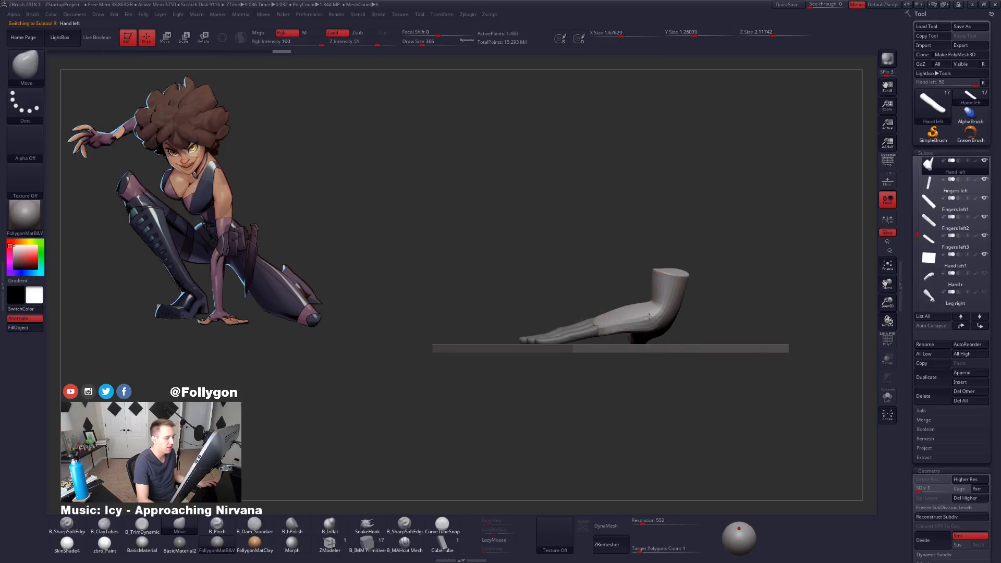
key(space)
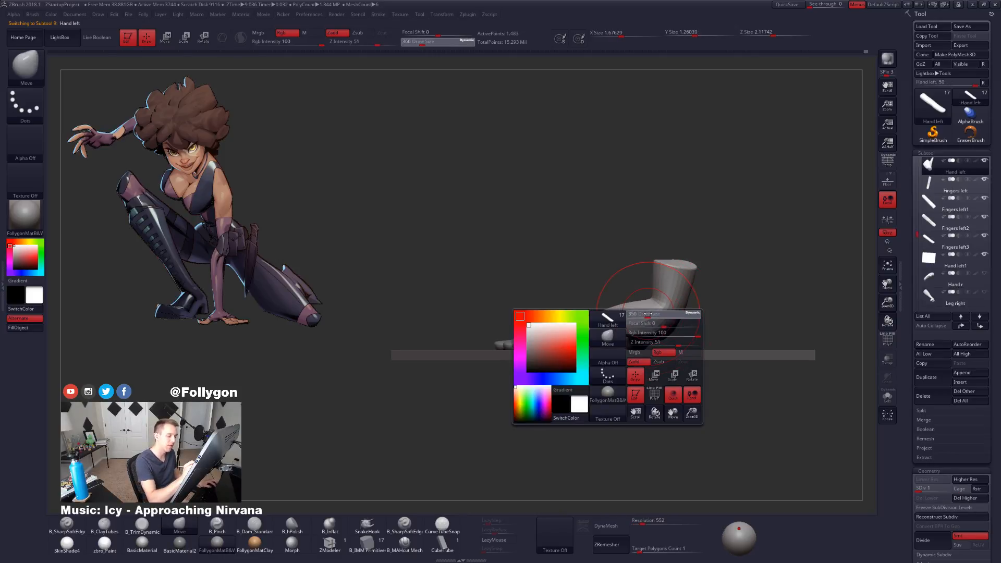
right_drag(647, 314, 654, 323)
key(space)
drag(654, 321, 627, 327)
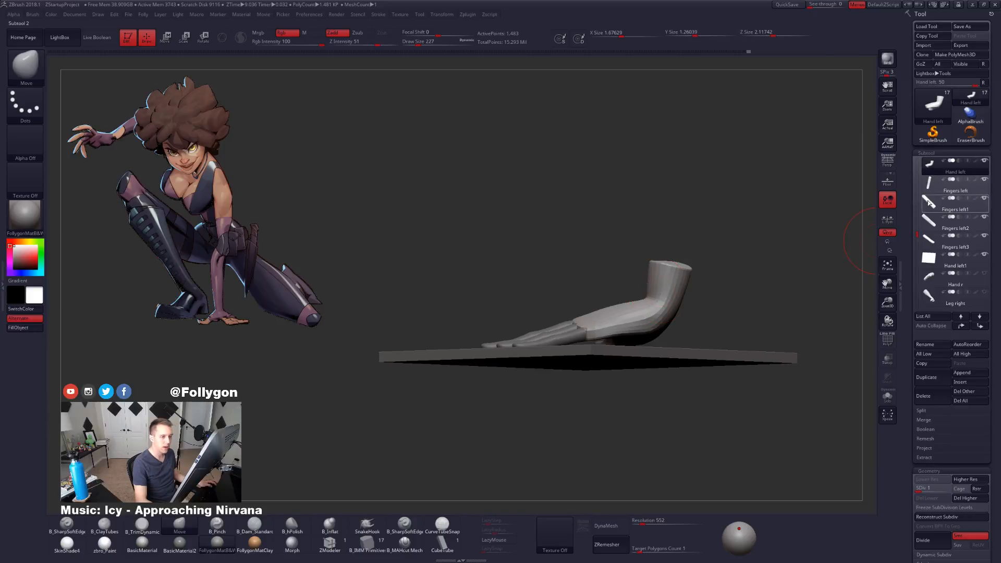
Step: Show the body subtool, reselect the left hand and frame the whole figure to compare with the reference
drag(918, 226, 925, 188)
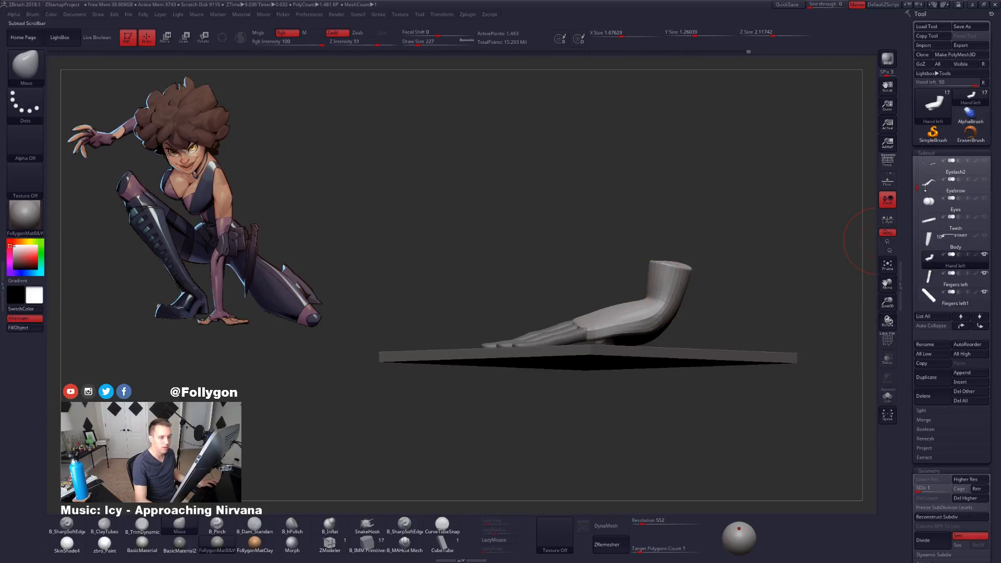
mouse_move(930, 247)
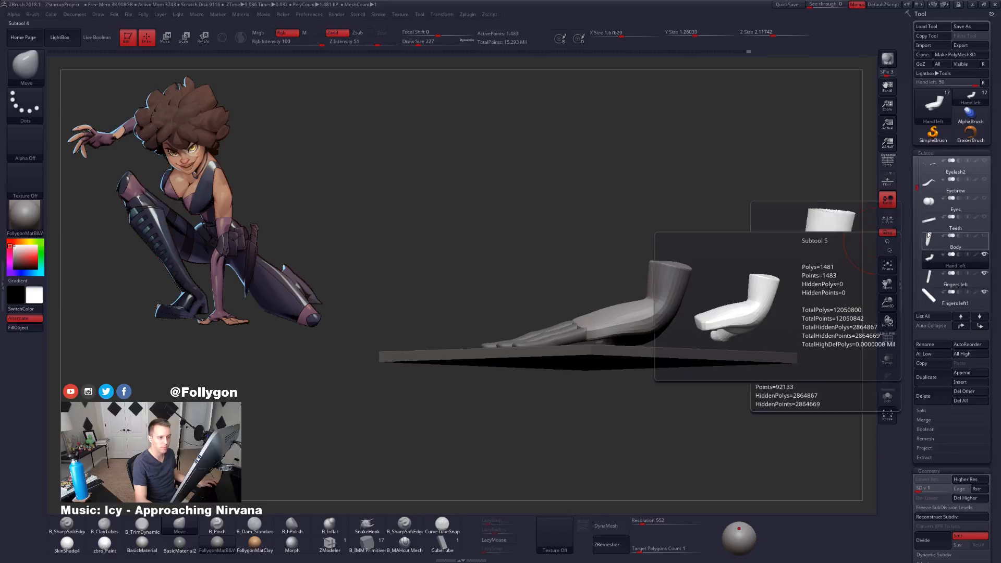
mouse_move(917, 187)
mouse_down()
mouse_move(916, 176)
mouse_move(923, 186)
mouse_up()
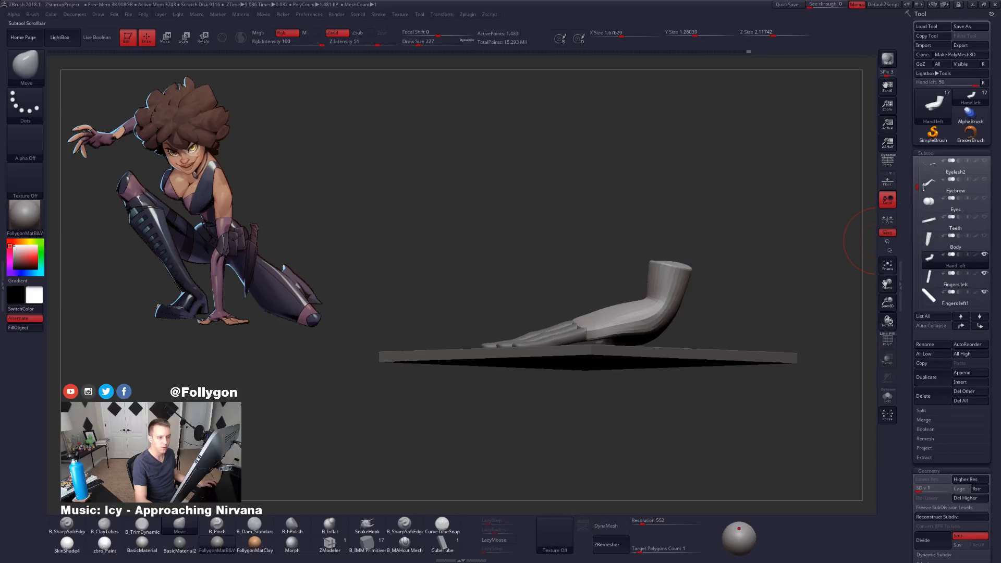
click(936, 245)
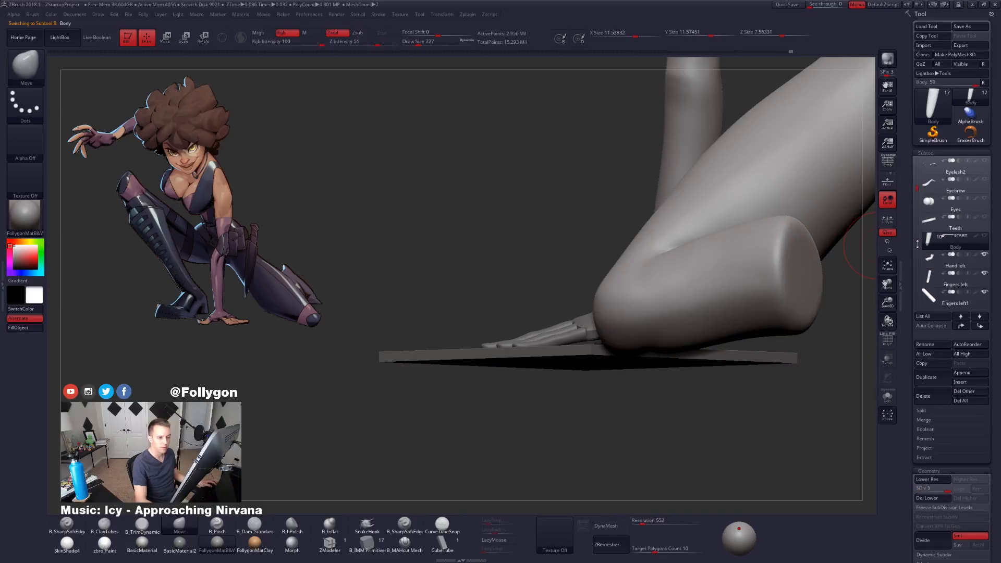
click(951, 251)
drag(831, 234, 570, 224)
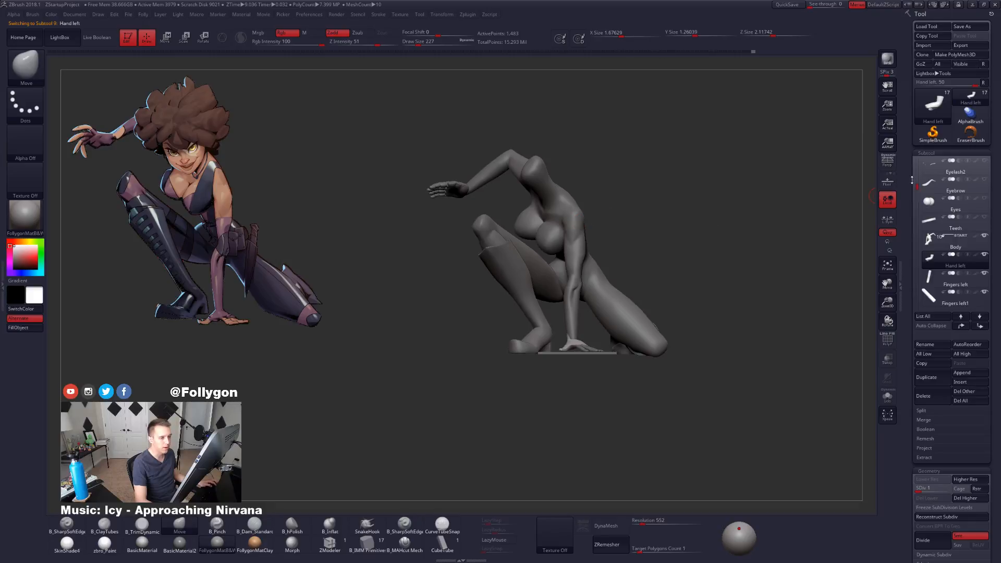
Step: Show the hair and head subtools in place of the body and view them in the zbro_Paint material
drag(916, 171, 924, 163)
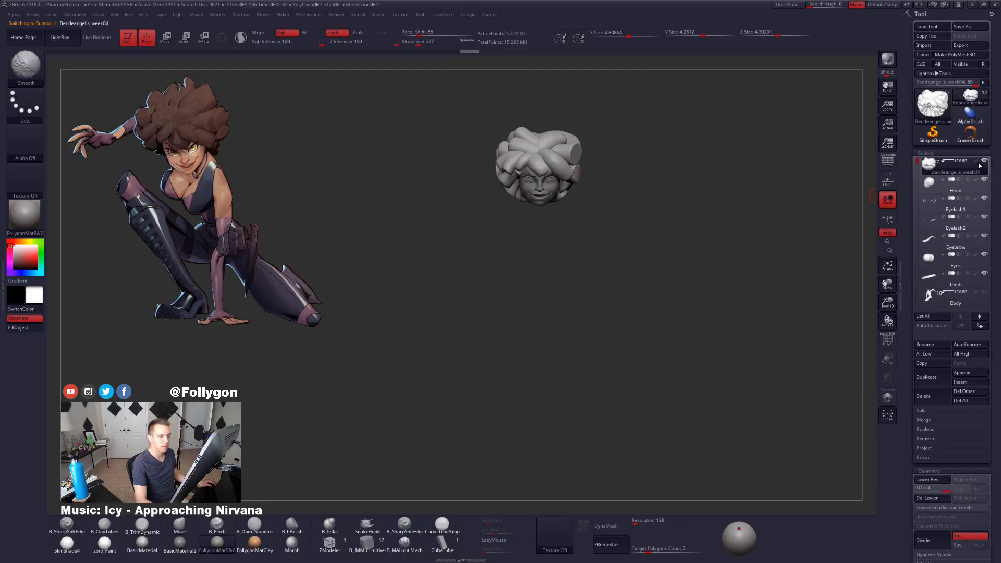
click(113, 541)
drag(524, 180, 613, 354)
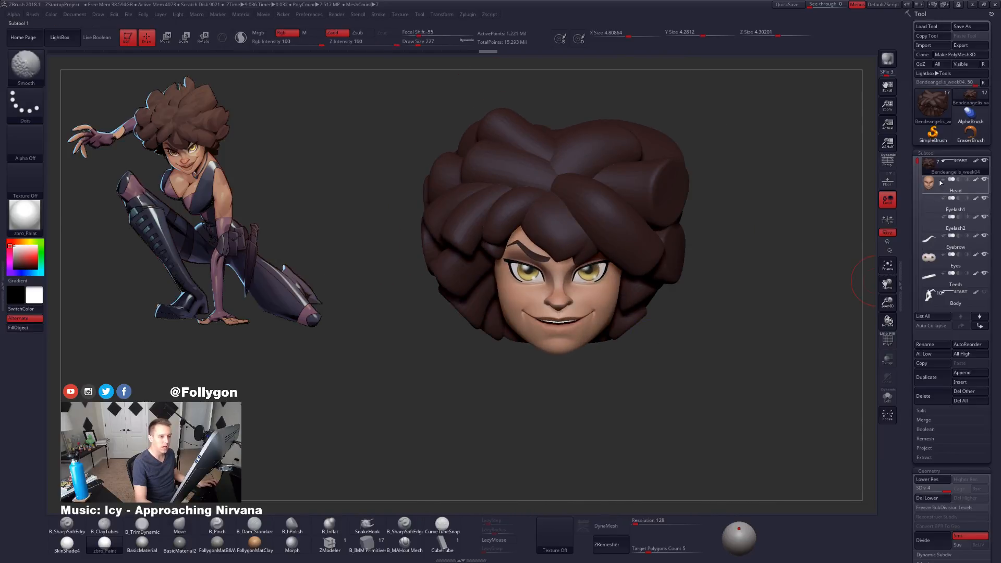
Step: Hide the hair and head, show and select the body, and switch the material back to FollygonMatB&P
shift+click(984, 161)
scroll(938, 198, down, 3)
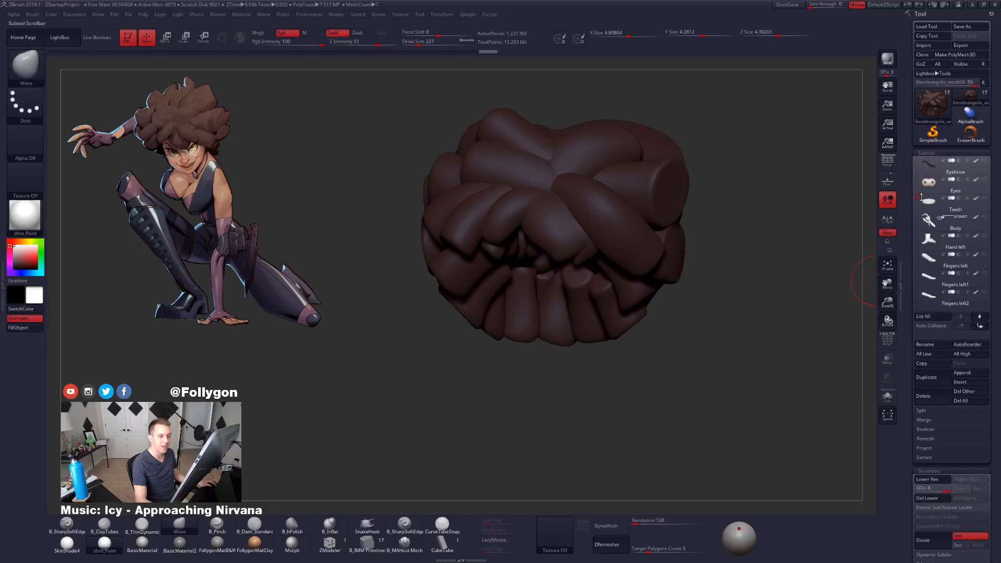
shift+click(984, 217)
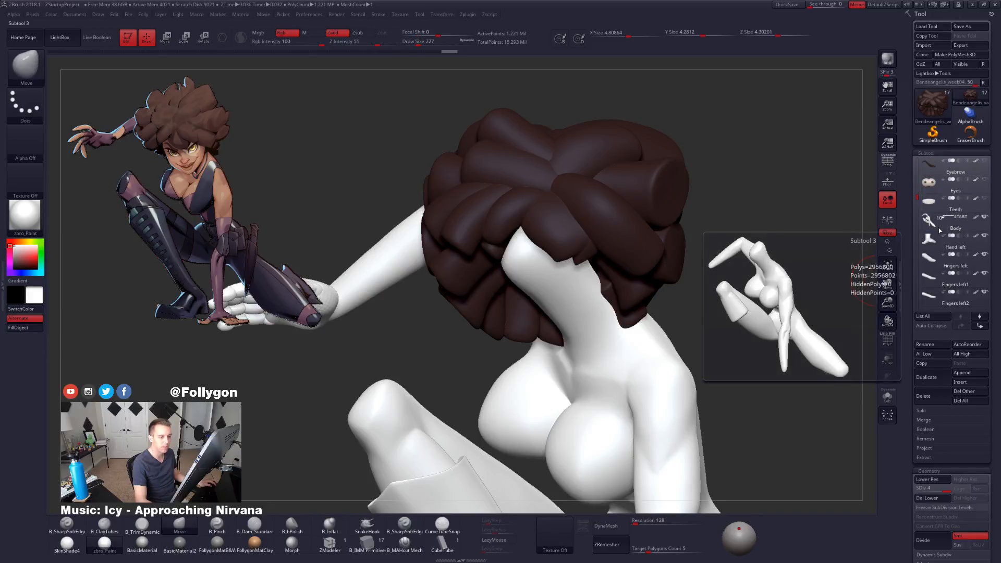
click(940, 230)
key(f)
drag(638, 250, 648, 255)
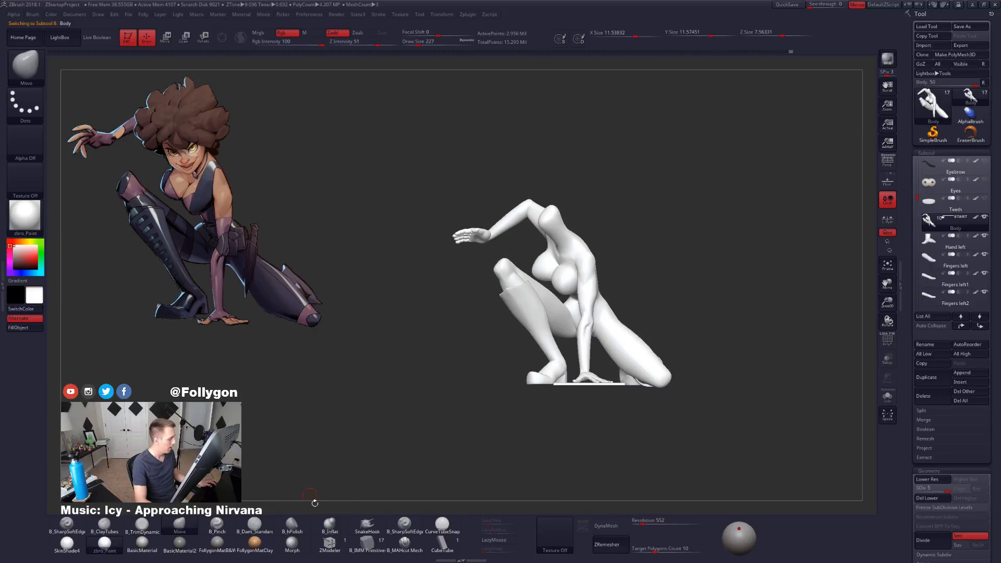
click(227, 549)
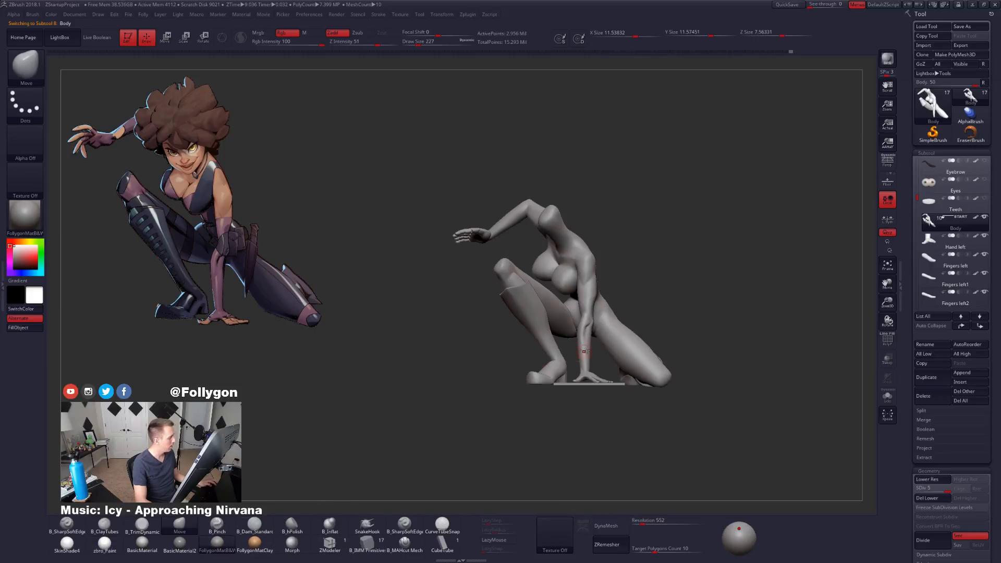
Step: Solo the body and try to slice across the left forearm with SliceCurve
ctrl+right_drag(593, 334, 601, 345)
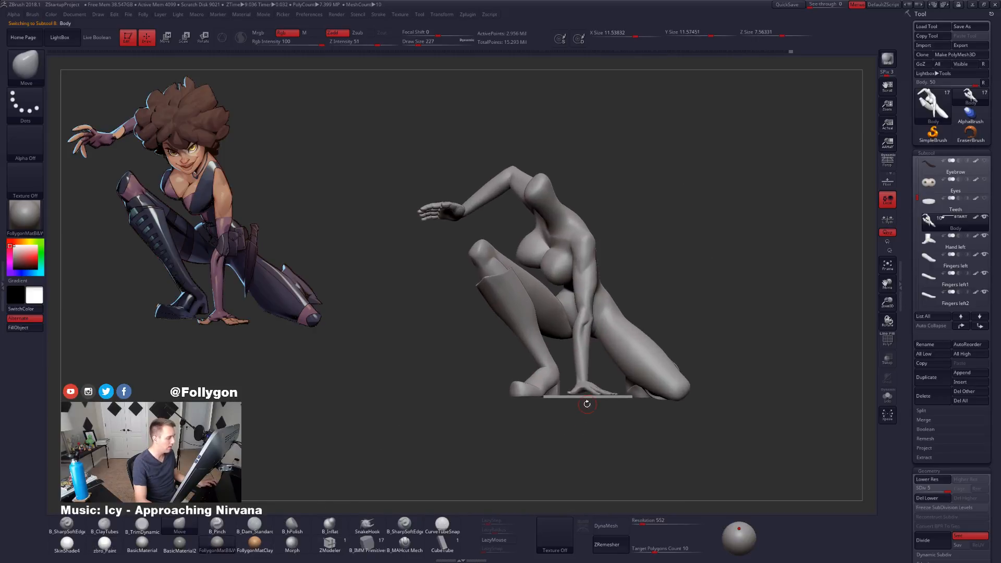
mouse_move(607, 386)
right_down()
mouse_move(598, 446)
mouse_move(592, 356)
mouse_move(575, 379)
mouse_move(597, 378)
mouse_move(596, 391)
right_up()
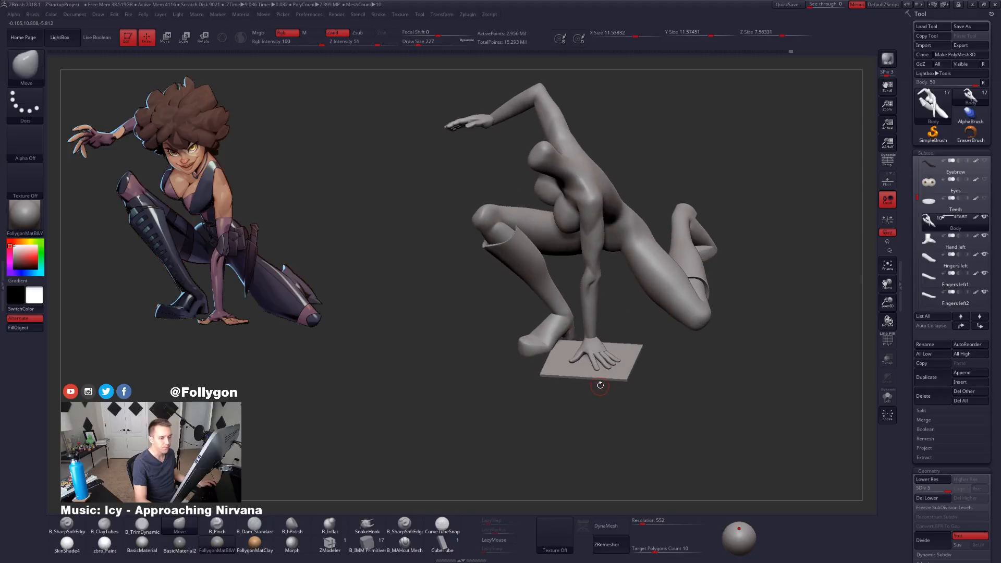
mouse_move(930, 225)
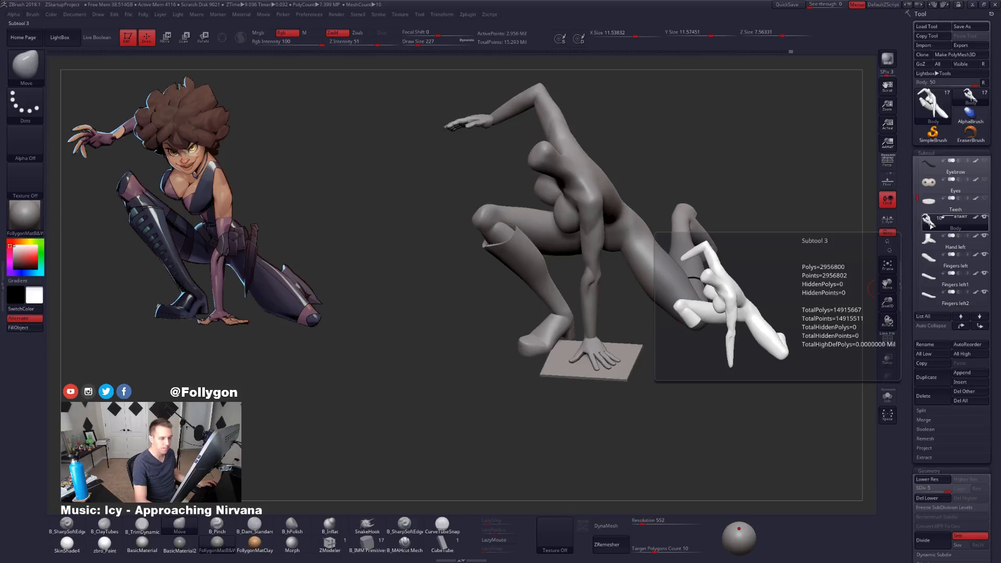
key(alt+s)
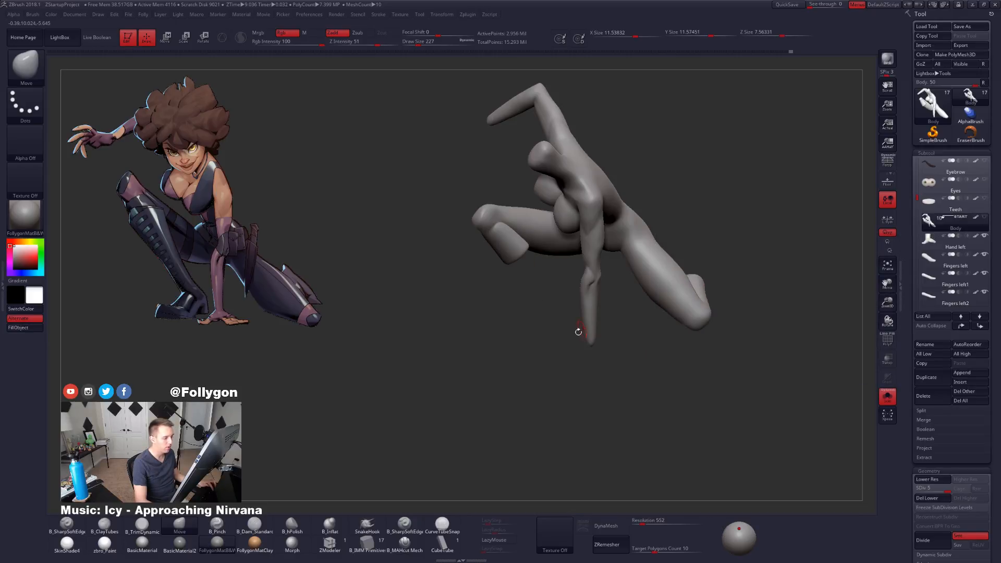
ctrl+right_drag(585, 306, 640, 349)
ctrl+shift+drag(661, 306, 503, 289)
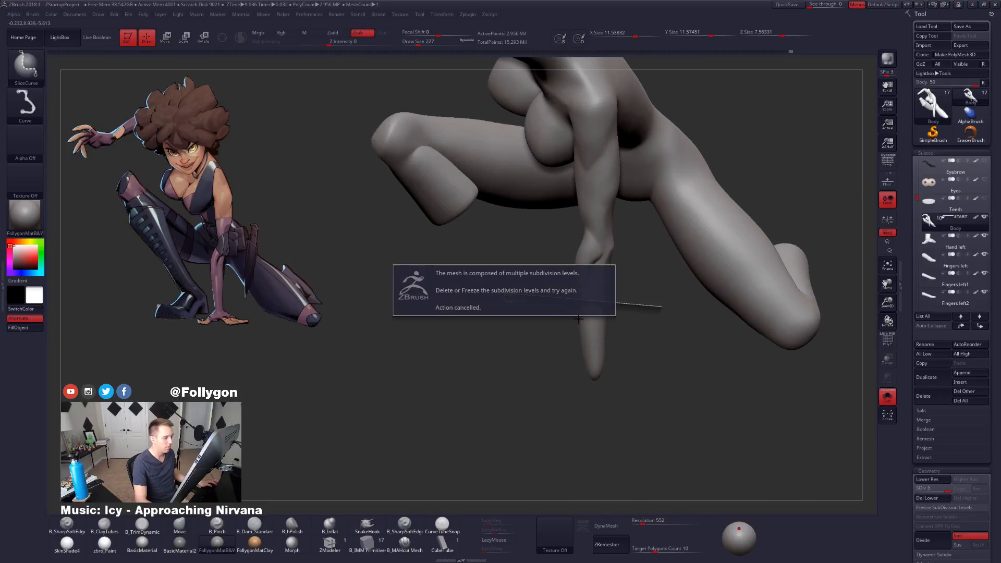
Step: Hide all of the body except the lower left forearm with a SelectLasso selection and leave solo display
key(ctrl+shift+f)
click(597, 475)
mouse_move(548, 302)
mouse_down()
mouse_move(547, 291)
mouse_move(537, 468)
mouse_move(653, 296)
mouse_up()
key(alt+s)
drag(662, 333, 484, 320)
Step: Hide the right and left leg subtools and reselect the isolated forearm
alt+click(545, 260)
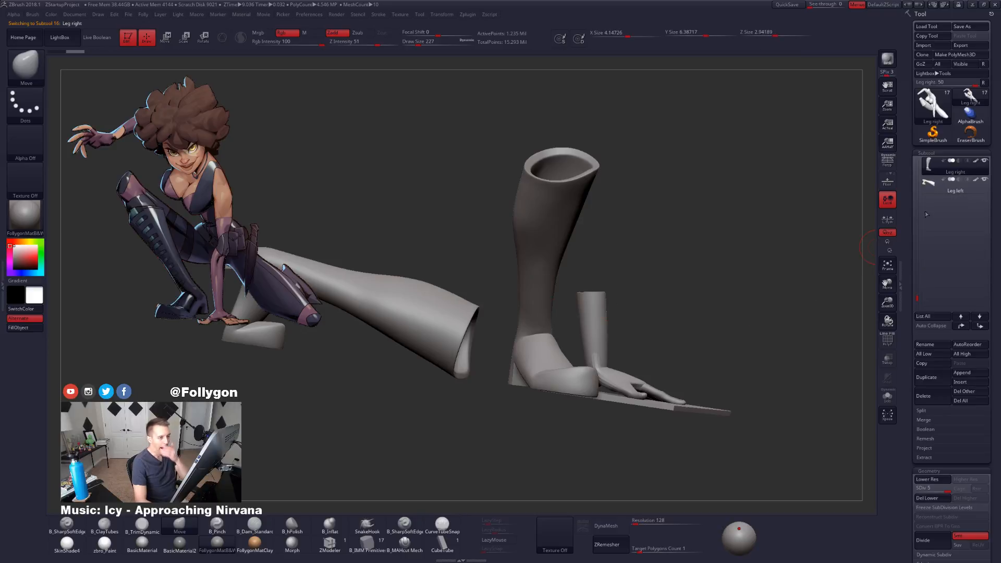
click(932, 191)
mouse_move(931, 191)
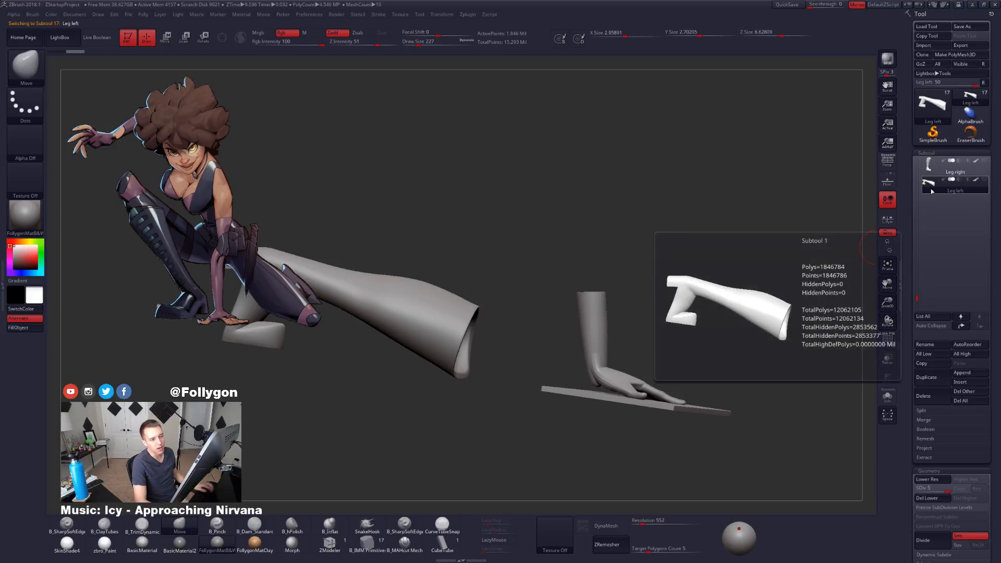
key(shift)
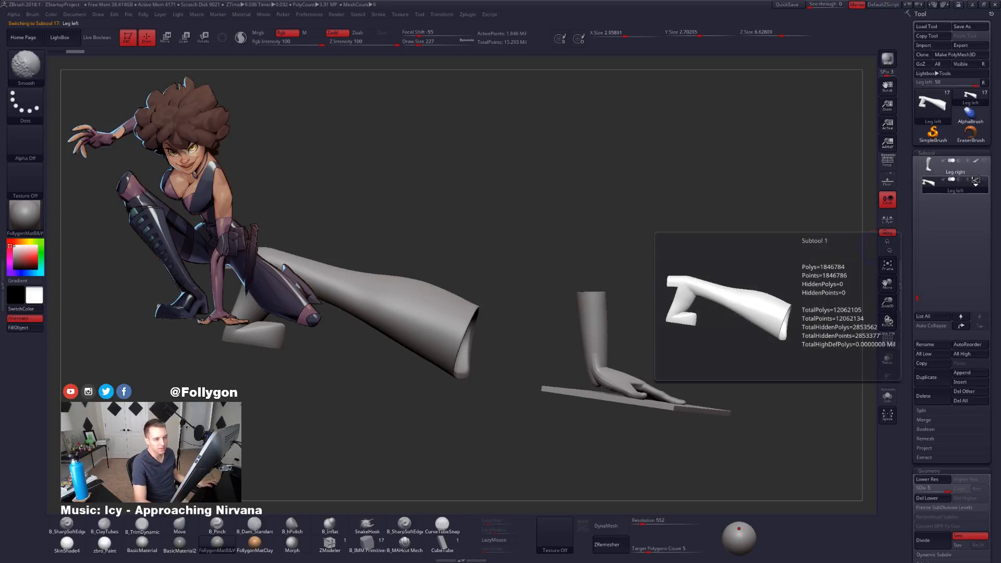
alt+click(604, 342)
mouse_move(669, 365)
mouse_down()
mouse_move(640, 348)
mouse_move(687, 376)
mouse_move(655, 369)
mouse_move(700, 313)
mouse_move(686, 342)
mouse_move(672, 333)
mouse_up()
Step: Hide the right hand subtool and select the left palm resting on the slab
right_click(675, 312)
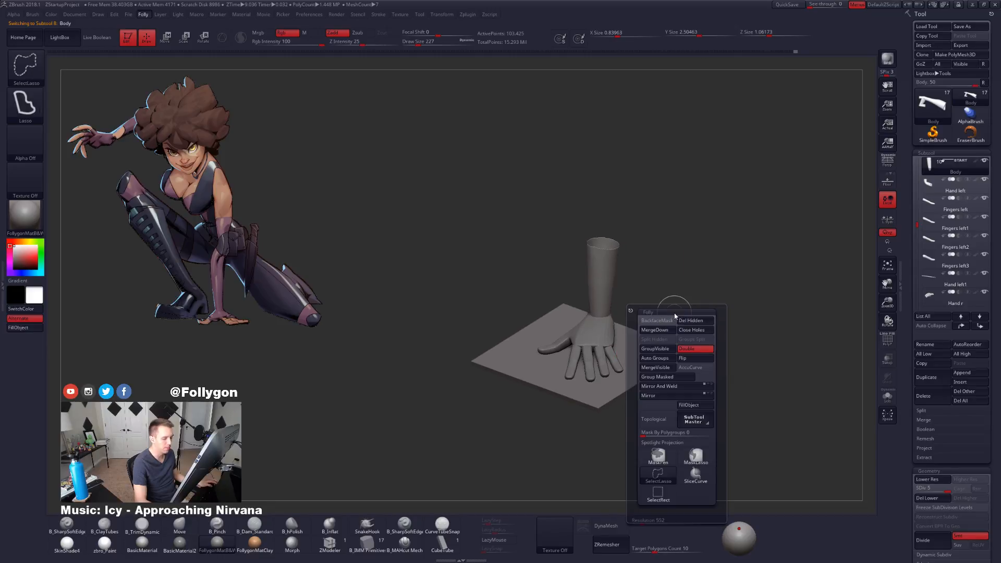
drag(683, 217, 787, 349)
alt+click(631, 344)
alt+click(788, 394)
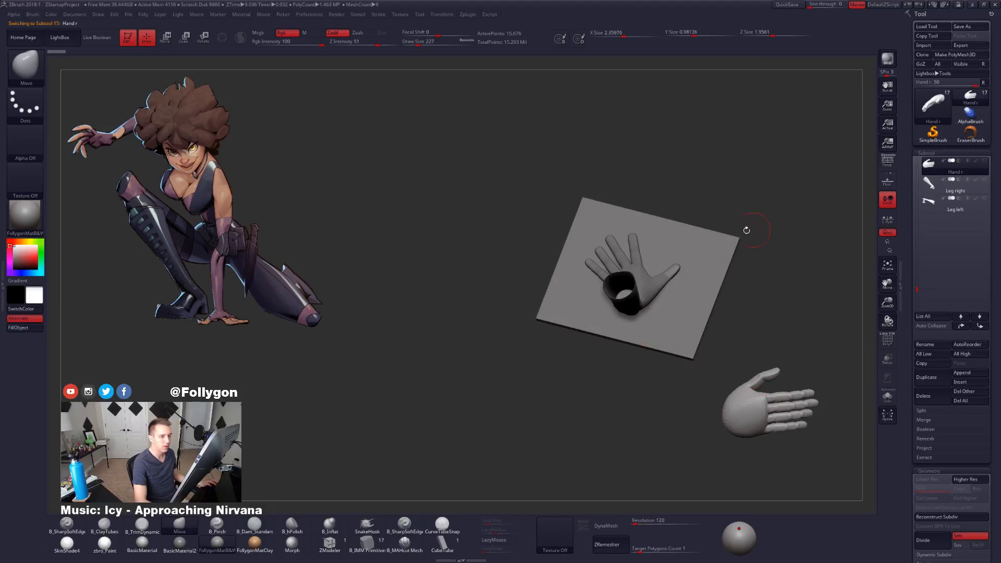
alt+click(643, 278)
drag(756, 313, 771, 282)
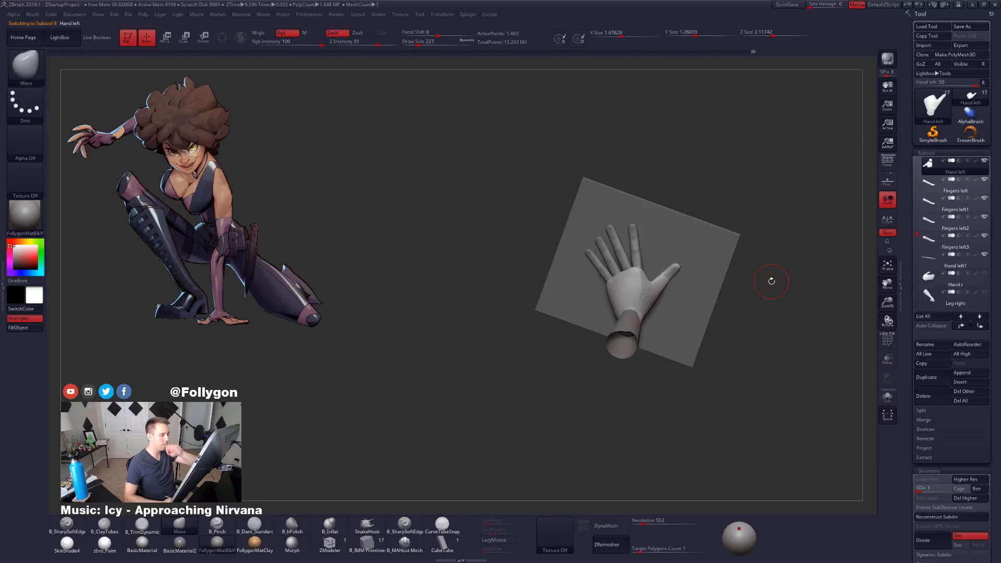
Step: Solo the left palm and reshape its back and sides with the Move brush
ctrl+right_drag(621, 289, 625, 285)
key(space)
drag(620, 286, 624, 287)
mouse_move(612, 287)
right_down()
mouse_move(602, 287)
mouse_move(662, 284)
mouse_move(643, 302)
right_up()
key(alt+s)
key(space)
drag(626, 290, 622, 290)
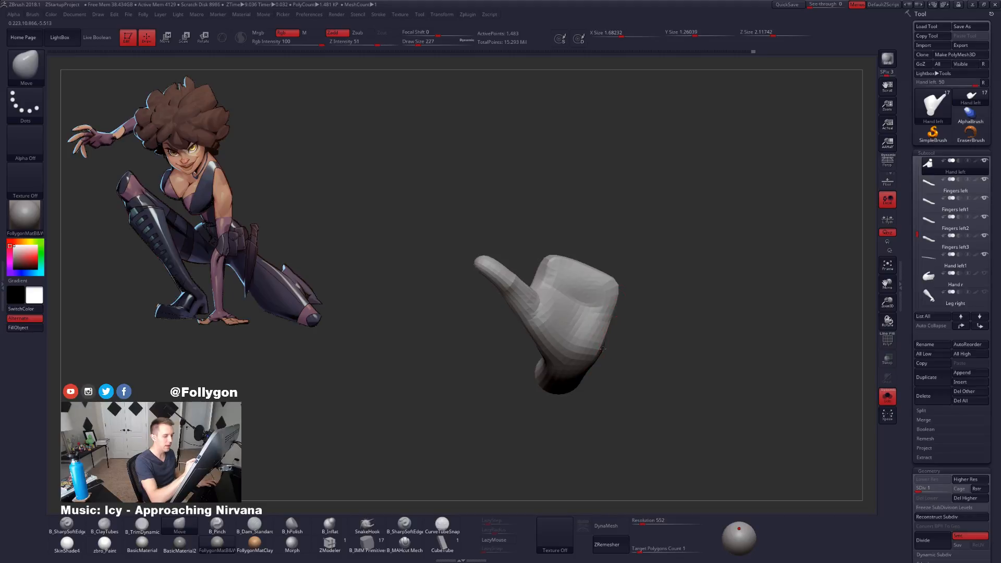
Step: Set the Move brush size to 192 and refine the outer side of the palm toward the wrist
mouse_move(602, 348)
right_down()
mouse_move(565, 329)
mouse_move(569, 319)
right_up()
mouse_move(605, 265)
ctrl+mouse_down()
mouse_move(588, 331)
mouse_move(667, 396)
mouse_move(641, 321)
ctrl+mouse_up()
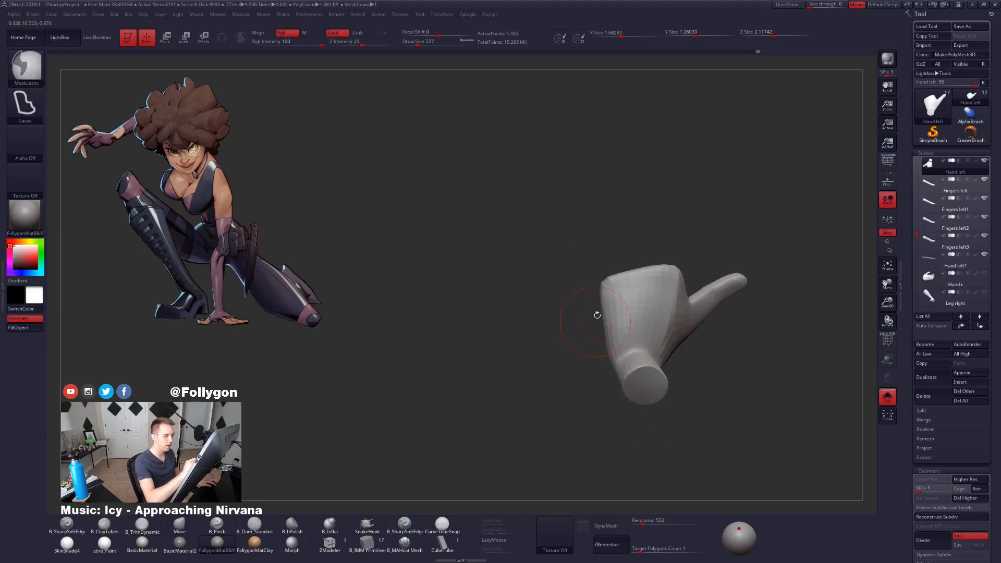
right_drag(592, 336, 580, 338)
key(space)
drag(579, 339, 575, 338)
ctrl+right_drag(609, 332, 615, 342)
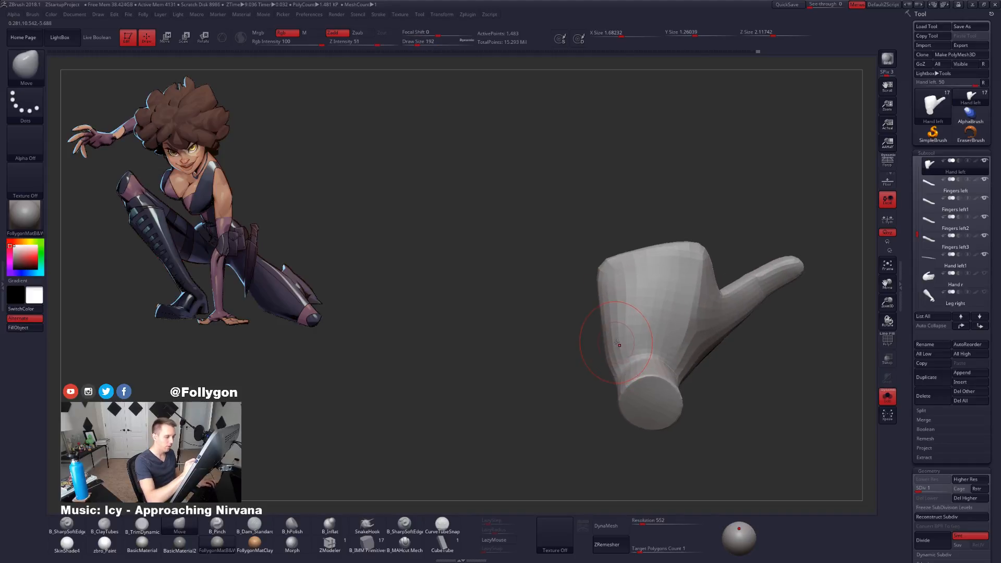
Step: Raise the palm to subdivision level 3 and flatten its outer side with the B_TrimDynamic brush
key(d)
key(d)
mouse_move(611, 355)
right_down()
mouse_move(611, 343)
mouse_move(562, 336)
right_up()
key(space)
drag(561, 337, 558, 337)
key(3)
mouse_move(580, 330)
right_down()
mouse_move(606, 331)
mouse_move(585, 293)
right_up()
mouse_move(593, 344)
right_down()
mouse_move(602, 339)
mouse_move(553, 335)
right_up()
key(space)
drag(601, 313, 605, 313)
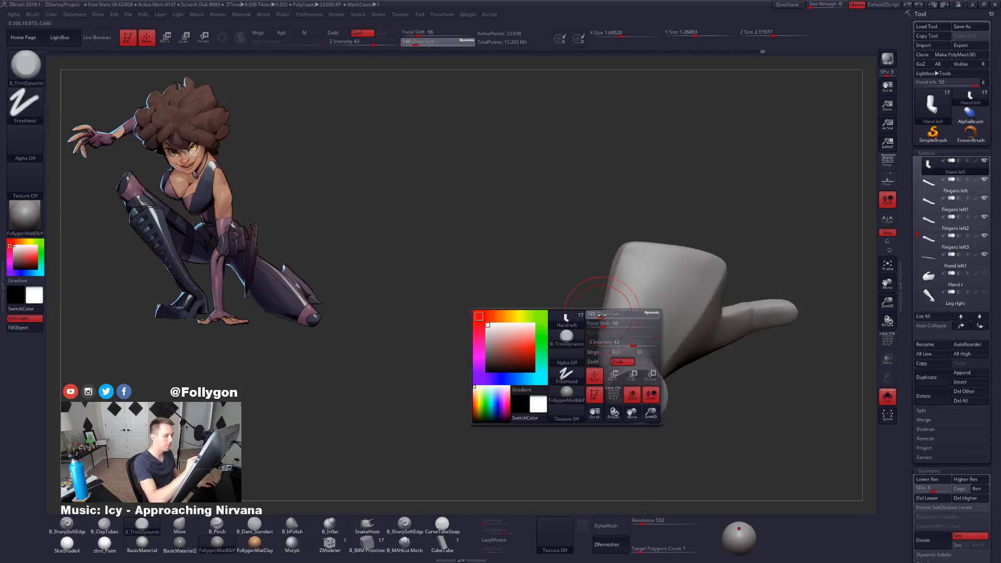
Step: Switch back to the Move brush, set its size to 150 and adjust the palm's outer side profile
key(4)
key(space)
click(603, 322)
mouse_move(602, 322)
right_down()
mouse_move(602, 330)
mouse_move(618, 315)
mouse_move(662, 317)
right_up()
key(space)
click(602, 315)
key(space)
click(598, 316)
right_drag(599, 314, 622, 296)
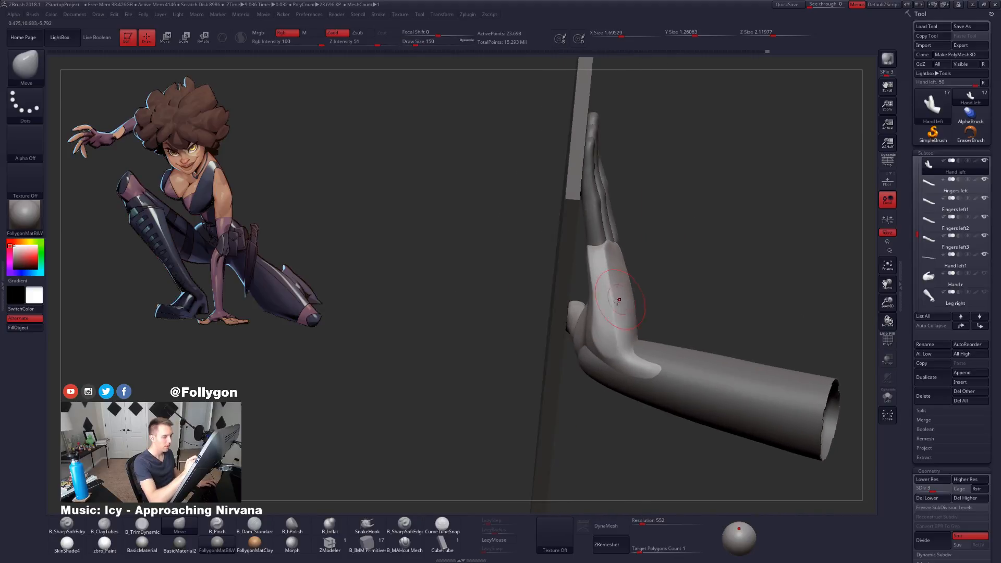
Step: Solo the palm and refine its side plane above the wrist with the Move brush at size 140
key(alt+s)
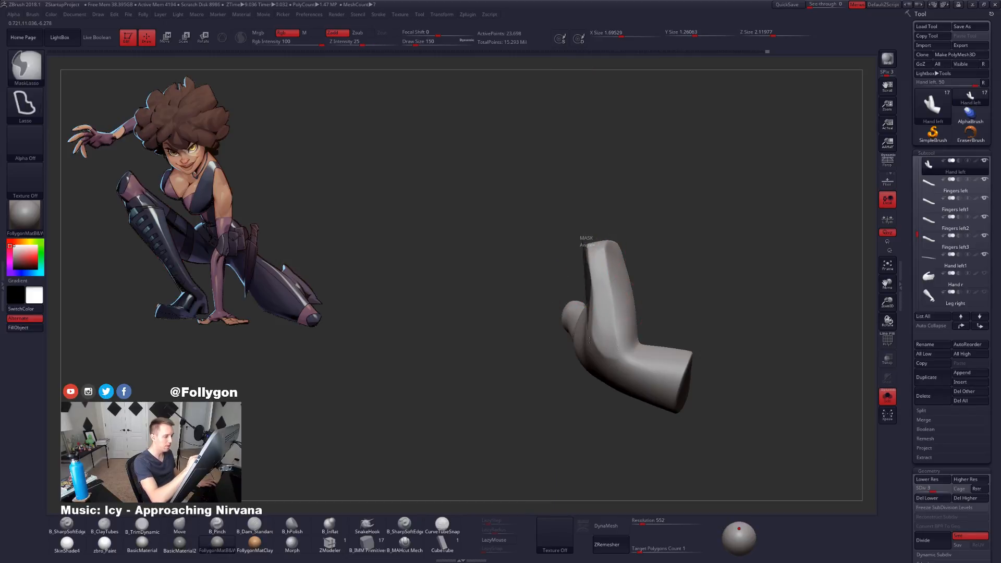
ctrl+drag(665, 399, 667, 387)
ctrl+drag(684, 298, 700, 313)
mouse_move(618, 347)
right_down()
mouse_move(652, 348)
mouse_move(631, 348)
mouse_move(602, 307)
mouse_move(612, 308)
right_up()
key(space)
drag(609, 295, 606, 295)
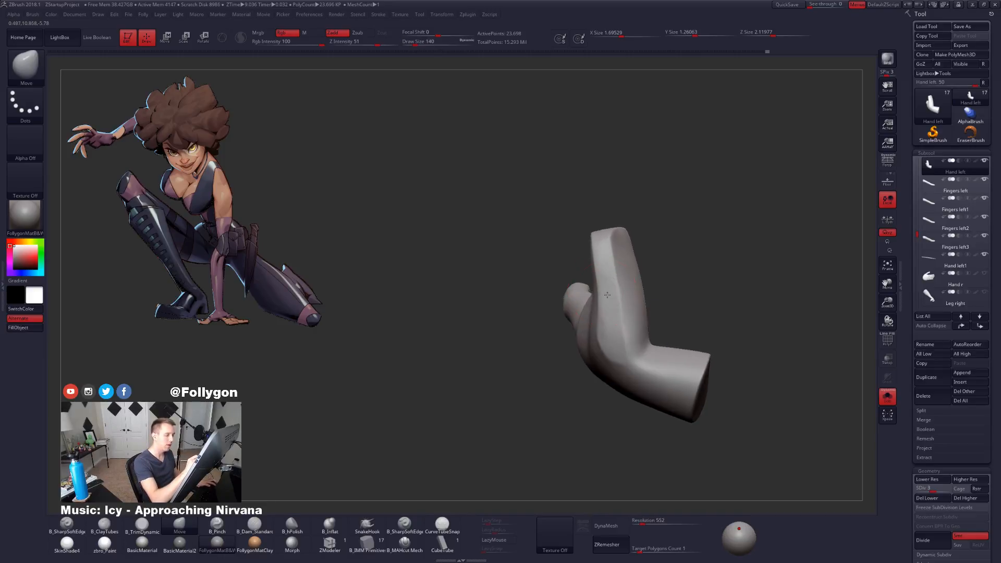
right_drag(602, 281, 604, 300)
Step: Check the palm at subdivision level 5, step down and smooth the outer side near the heel
key(d)
key(d)
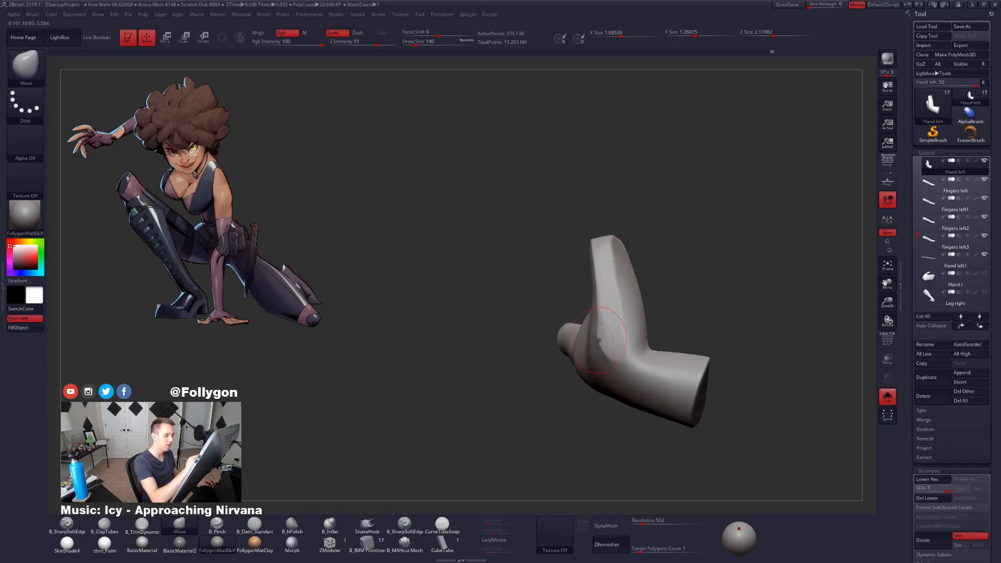
right_drag(598, 335, 607, 337)
key(shift+d)
shift+drag(601, 312, 600, 302)
Step: Sharpen the palm's outer edge with the B_Pinch brush at size 96 and return to subdivision level 5
key(5)
key(space)
drag(586, 266, 582, 266)
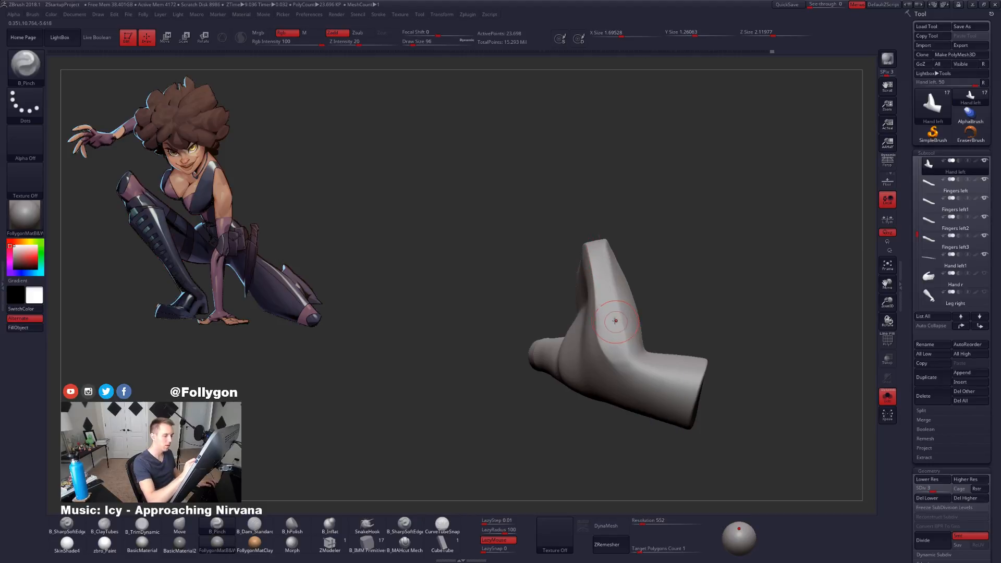
key(d)
key(d)
key(shift)
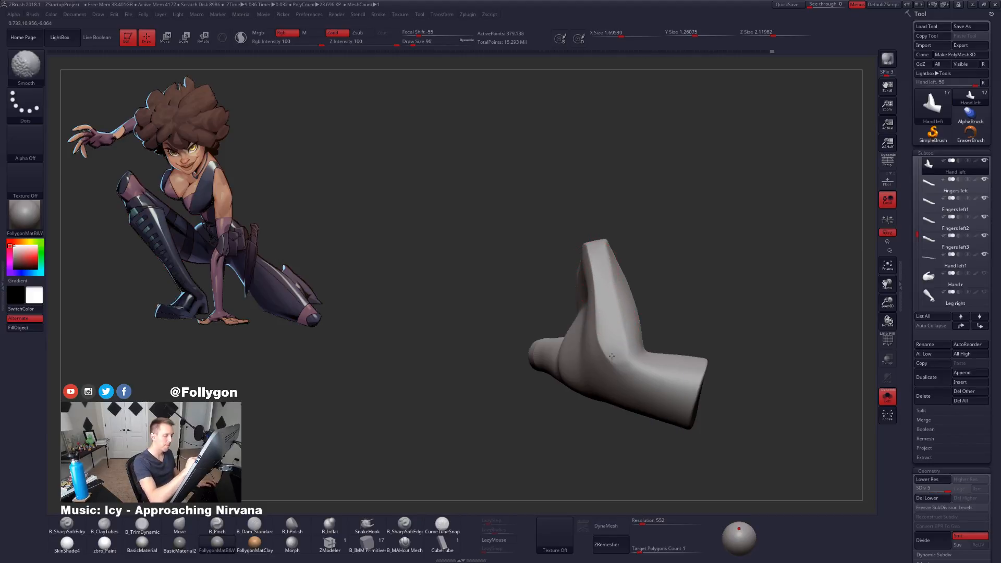
Step: Leave solo display, hide the ground slab and reselect the palm to examine it from the underside
mouse_move(614, 370)
right_down()
mouse_move(623, 337)
mouse_move(632, 453)
mouse_move(624, 400)
mouse_move(608, 388)
right_up()
key(alt+s)
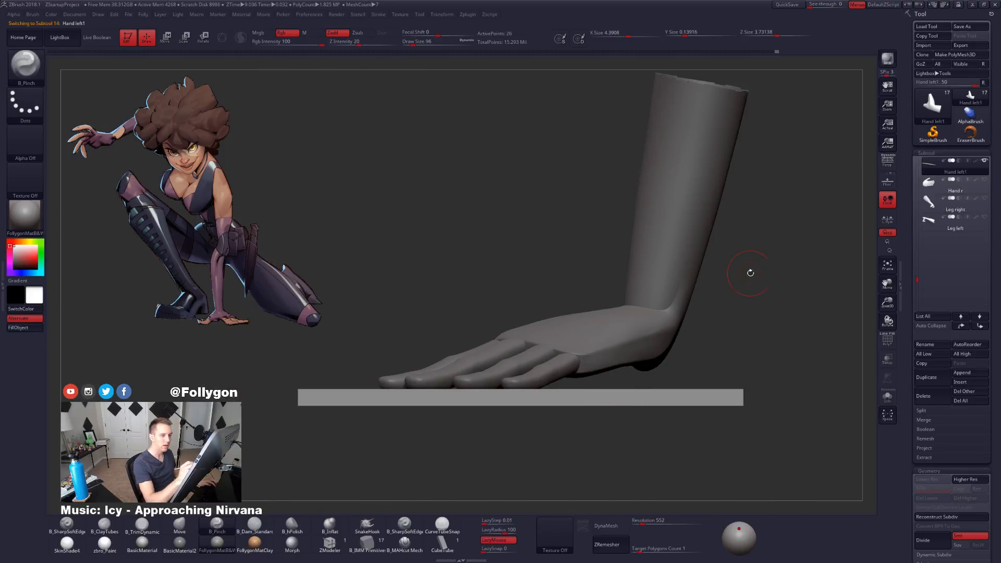
alt+click(634, 346)
drag(636, 396, 704, 390)
alt+click(634, 371)
drag(693, 426, 678, 383)
alt+click(673, 332)
drag(674, 332, 632, 355)
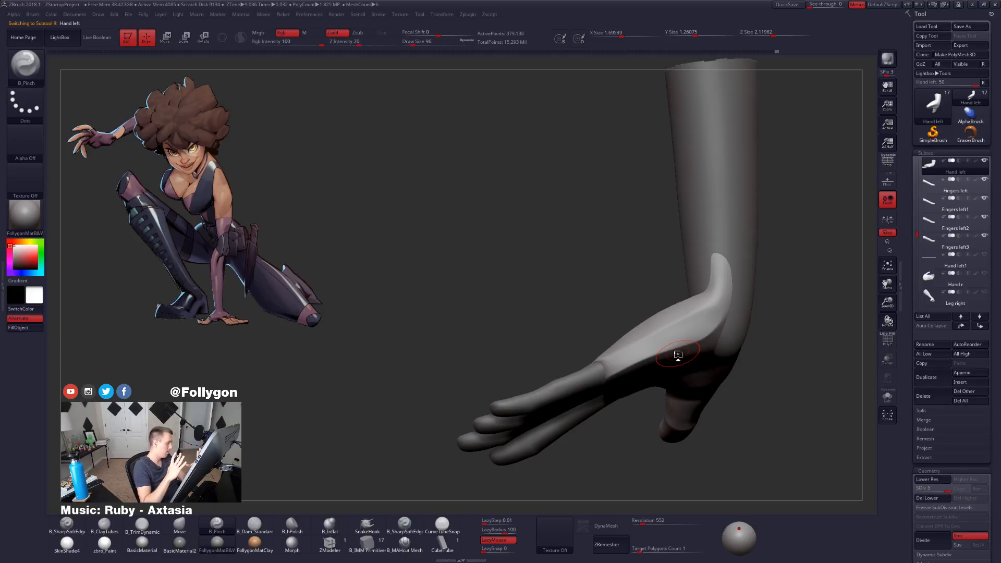
Step: Solo the palm at subdivision level 1 and work on its outer edge with the Move brush at size 321
mouse_move(643, 339)
right_down()
mouse_move(650, 411)
mouse_move(647, 376)
right_up()
key(space)
mouse_move(648, 375)
mouse_down()
mouse_move(659, 375)
mouse_move(624, 382)
mouse_up()
key(shift+d)
key(shift+d)
key(shift+d)
key(shift+d)
key(b)
key(m)
key(v)
key(space)
key(alt+shift+s)
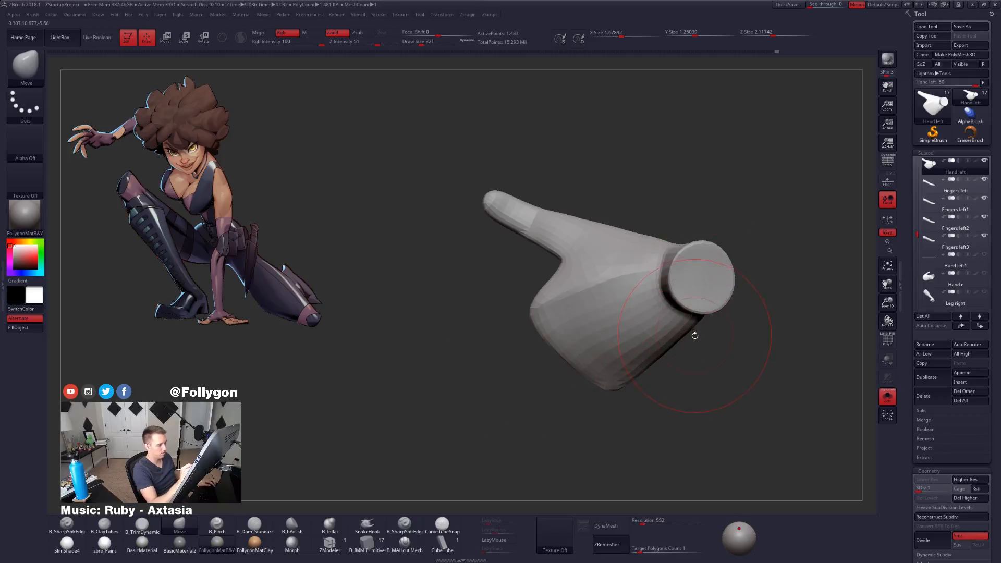
right_drag(695, 339, 710, 296)
right_drag(652, 373, 641, 379)
Step: Swing the palm's outer edge outward with a masked Rotate transpose line and step its subdivision level back up
key(r)
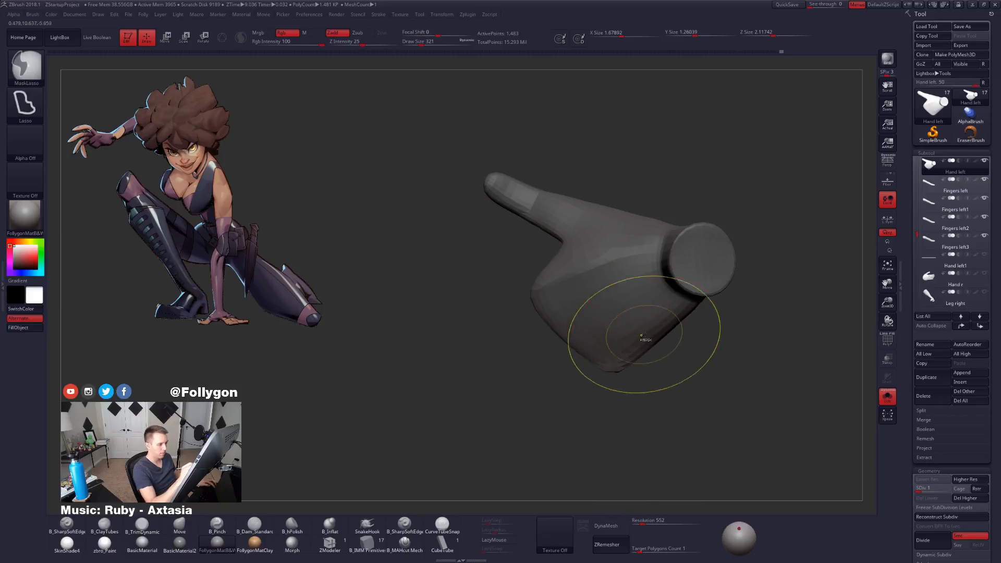
drag(610, 357, 535, 482)
drag(698, 299, 578, 402)
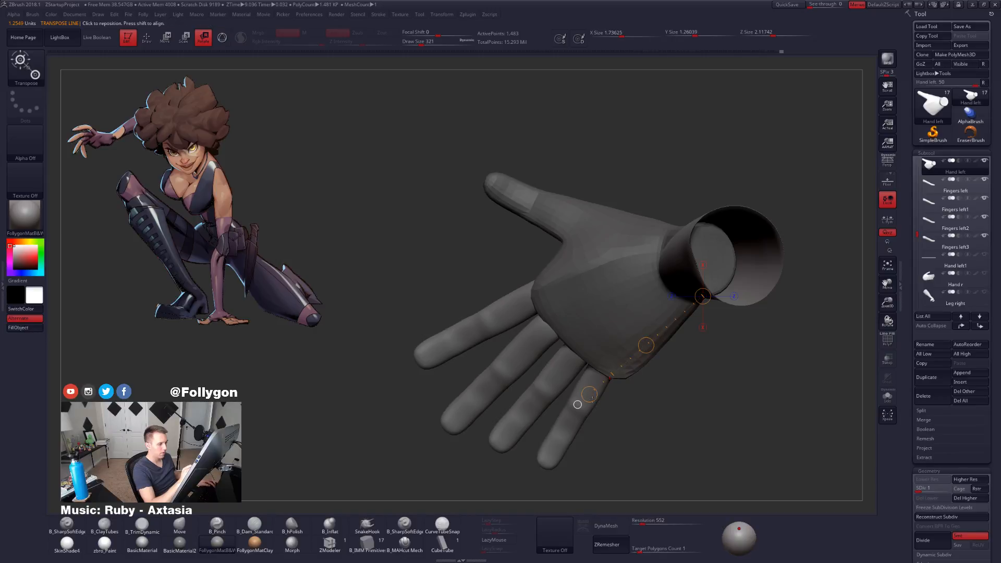
alt+drag(626, 425, 641, 398)
key(q)
key(d)
key(d)
key(d)
key(d)
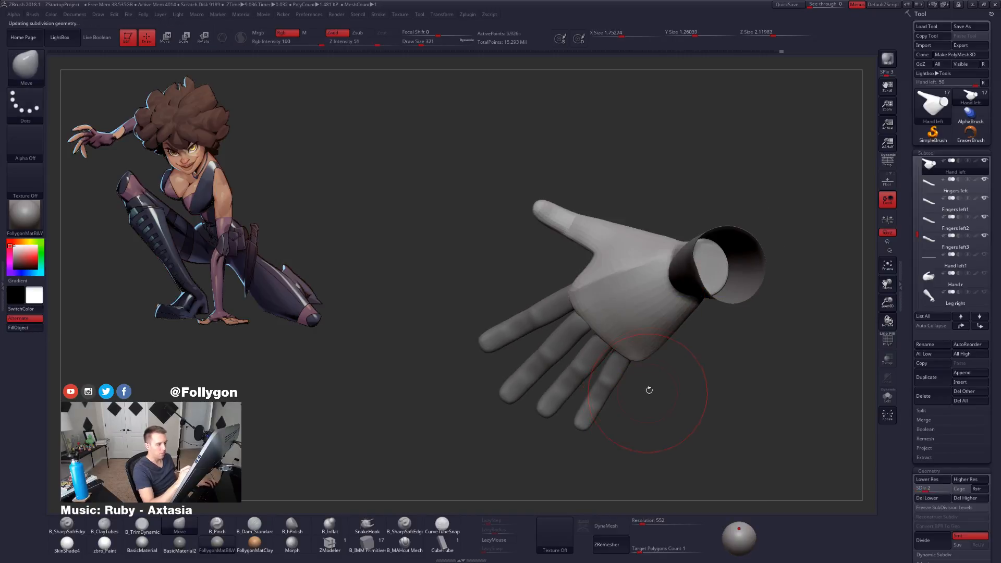
Step: Select the little finger and reposition and rotate it onto the palm's widened outer edge with the transpose line
alt+click(612, 383)
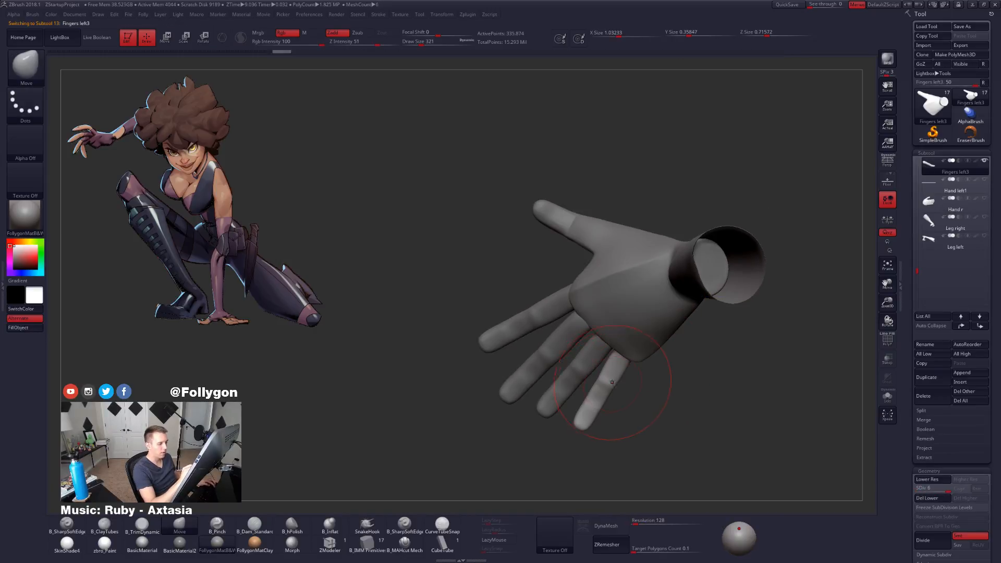
key(w)
mouse_move(616, 356)
mouse_down()
mouse_move(676, 404)
mouse_move(648, 382)
mouse_move(592, 448)
mouse_move(580, 446)
mouse_move(594, 452)
mouse_move(660, 329)
mouse_move(621, 394)
mouse_up()
key(r)
key(q)
ctrl+click(587, 466)
Step: Select the ring finger and rotate it with the transpose line to spread it toward the little finger
alt+click(612, 369)
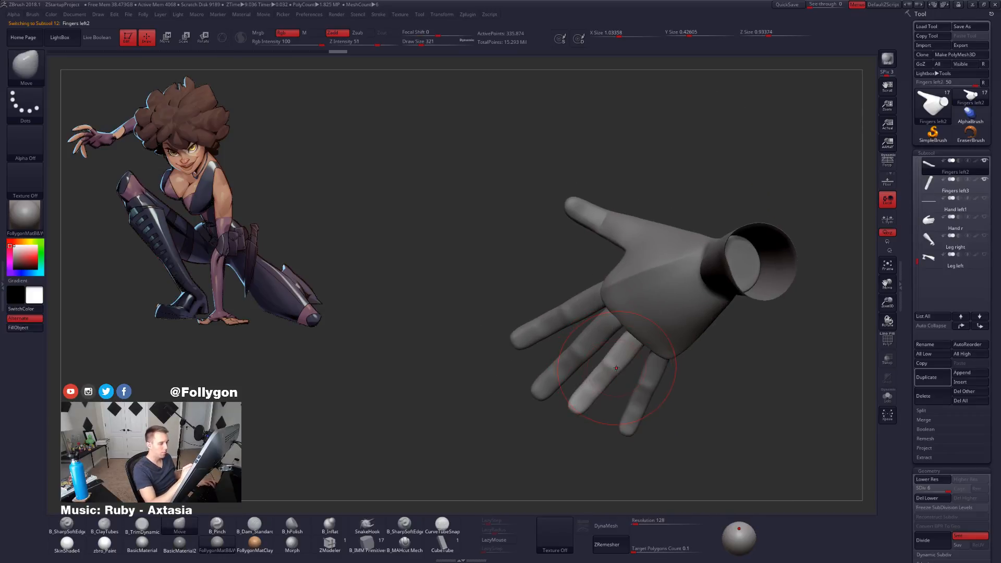
key(r)
drag(639, 332, 545, 446)
key(alt+s)
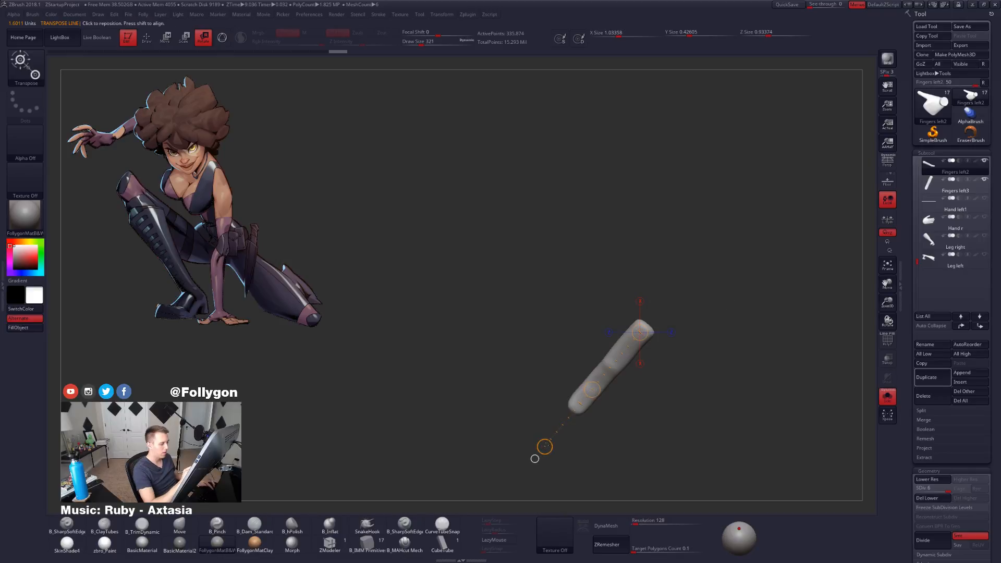
key(alt+s)
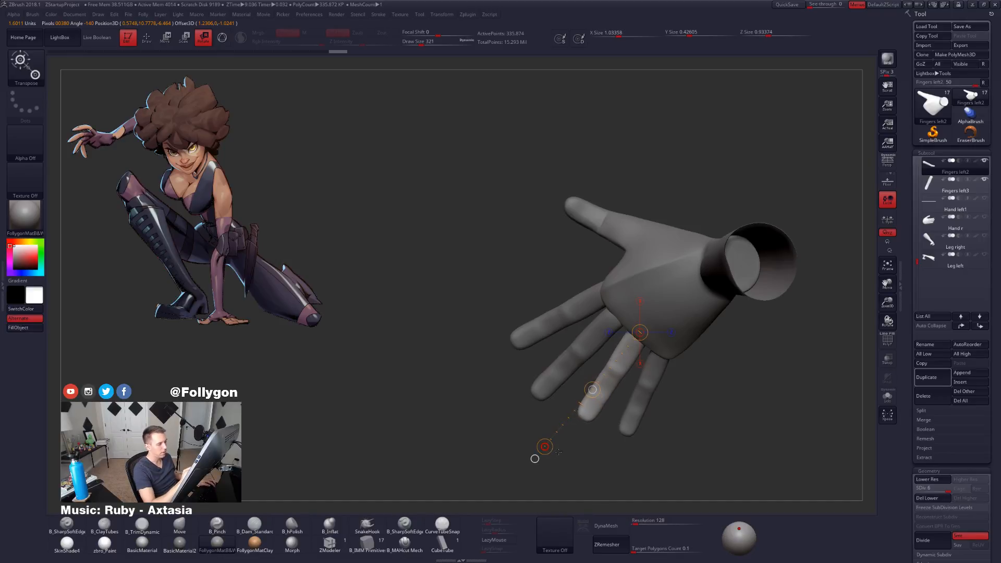
Step: Select the middle finger and rotate it with the transpose line to even out the finger spread
alt+click(553, 385)
drag(537, 395, 632, 296)
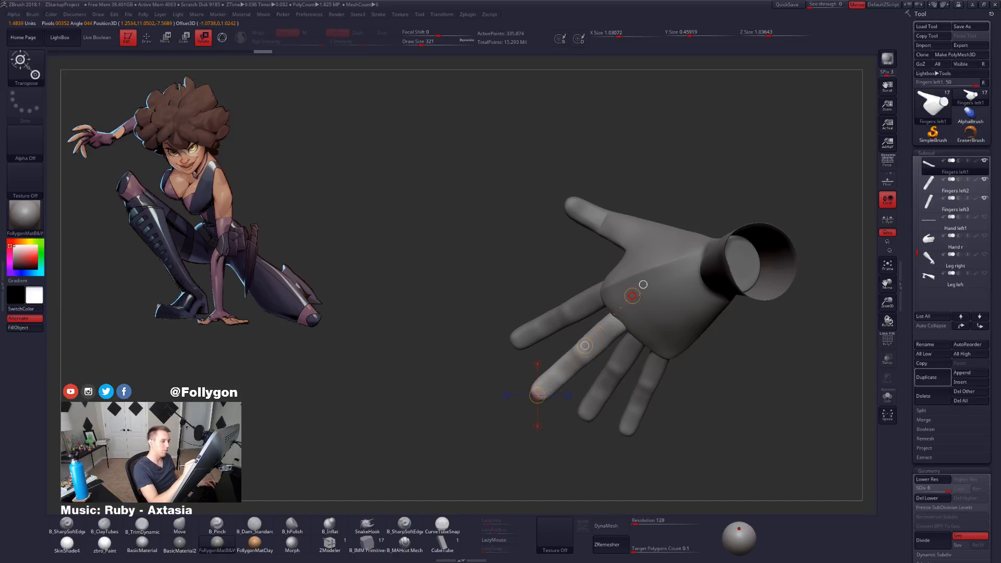
key(q)
mouse_move(672, 360)
shift+mouse_down()
mouse_move(701, 390)
mouse_move(716, 384)
shift+mouse_up()
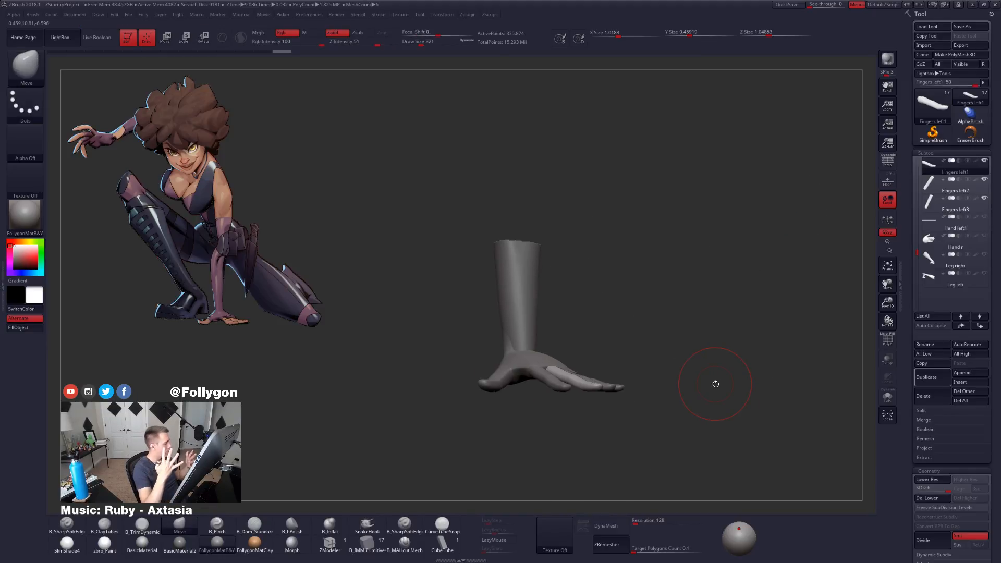
Step: Reduce the Move brush size to 203 while examining the finger spread from several angles
mouse_move(680, 402)
mouse_down()
mouse_move(660, 433)
mouse_move(667, 424)
mouse_move(631, 403)
mouse_move(658, 421)
mouse_up()
key(space)
click(710, 370)
mouse_move(709, 370)
mouse_down()
mouse_move(670, 392)
mouse_move(651, 433)
mouse_up()
key(space)
click(710, 374)
mouse_move(709, 373)
mouse_down()
mouse_move(677, 396)
mouse_move(654, 388)
mouse_move(694, 369)
mouse_move(697, 397)
mouse_up()
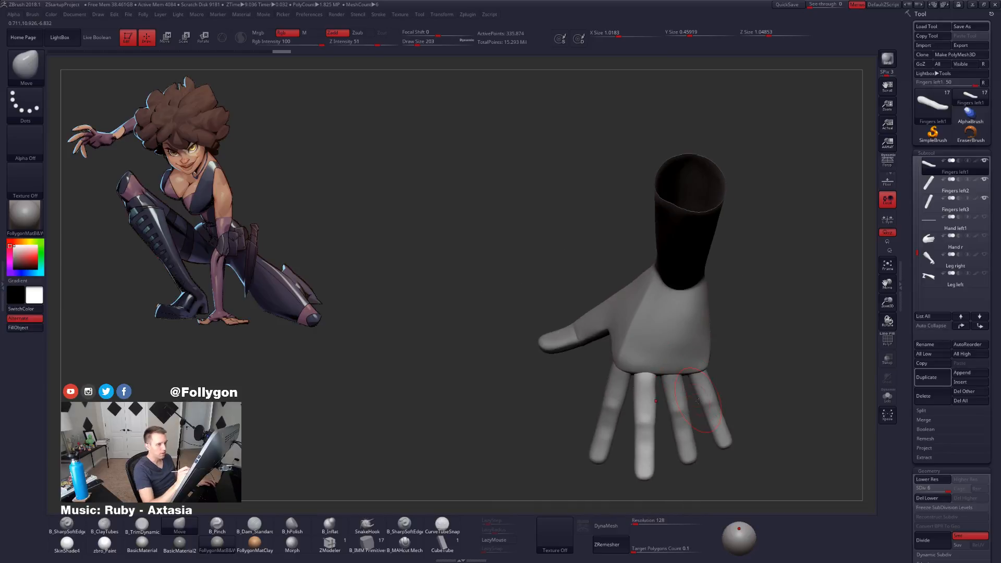
Step: Select the palm, show it alone in solo display and switch to the TrimDynamic brush at size 121
alt+click(675, 337)
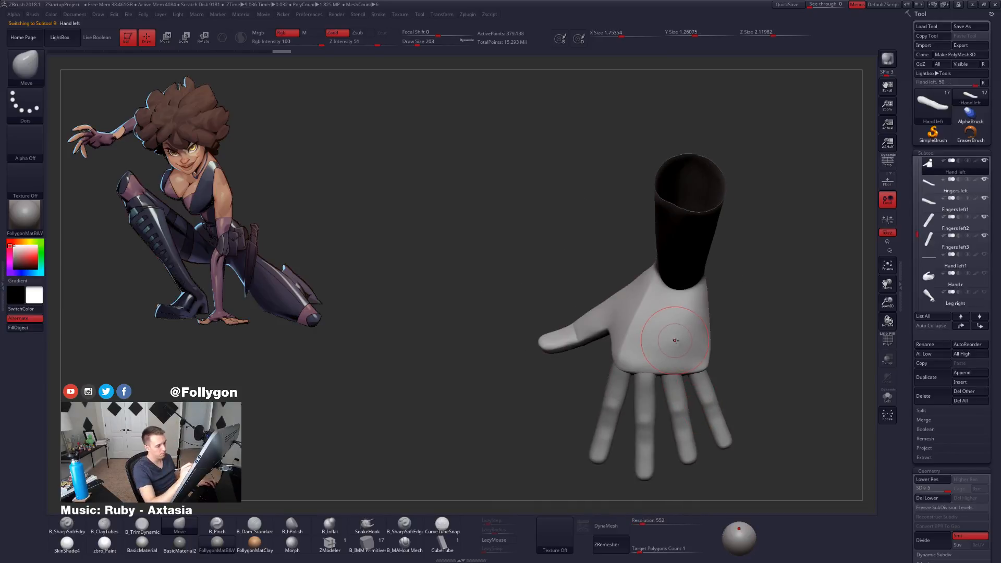
key(shift+s)
mouse_move(676, 334)
right_down()
mouse_move(650, 351)
mouse_move(676, 341)
mouse_move(657, 392)
mouse_move(616, 416)
right_up()
key(space)
drag(675, 371, 670, 372)
right_drag(646, 398, 637, 416)
key(3)
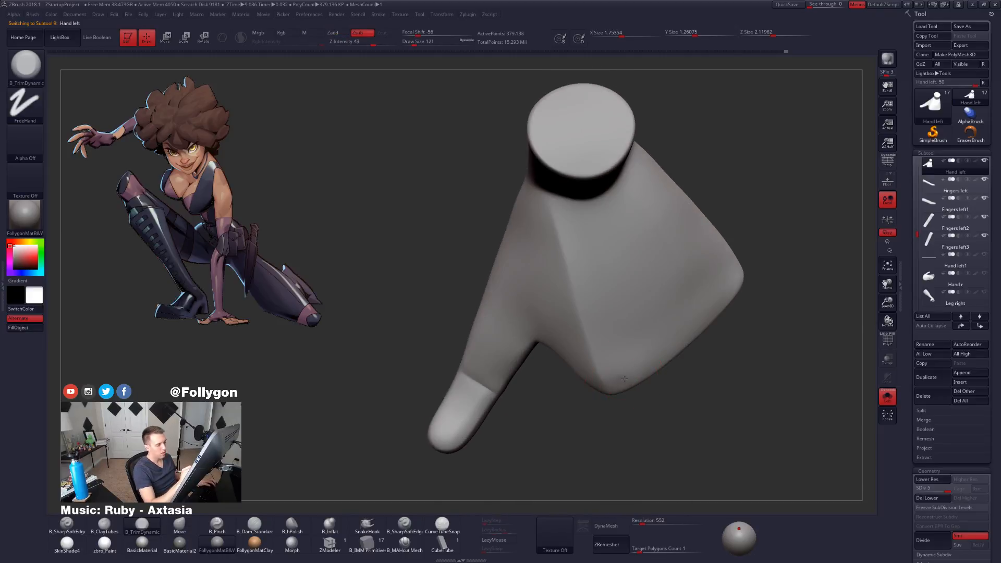
Step: Clear the stray mask on the palm and switch the material to BasicMaterial for reading its surface planes
mouse_move(692, 328)
right_down()
mouse_move(673, 400)
mouse_move(680, 394)
mouse_move(657, 377)
right_up()
key(ctrl)
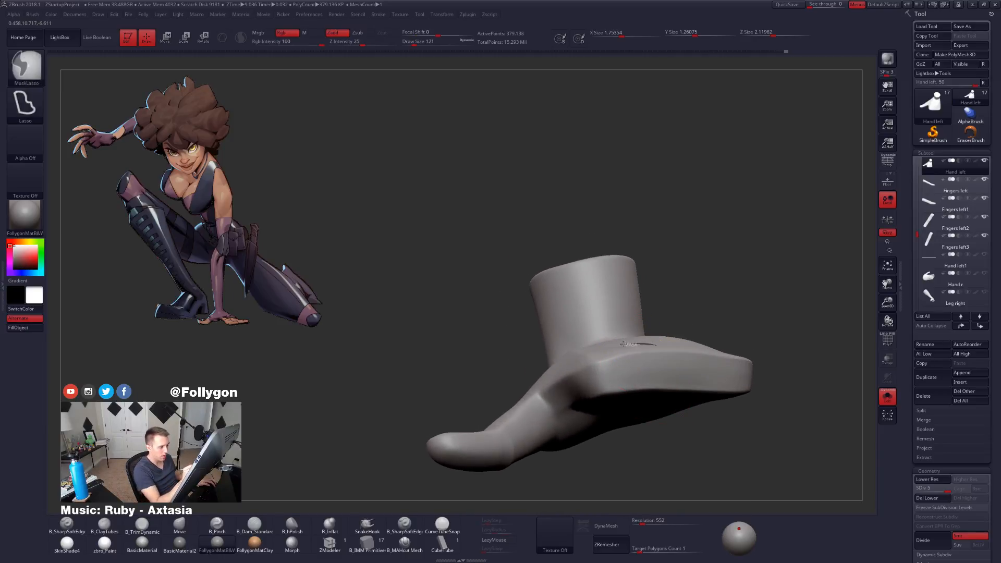
ctrl+click(815, 306)
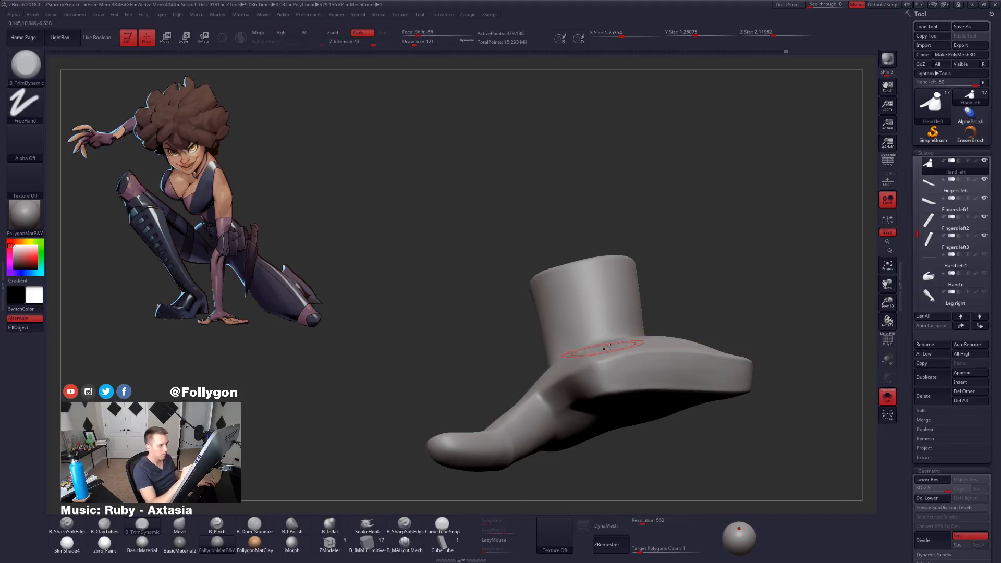
right_drag(686, 380, 676, 389)
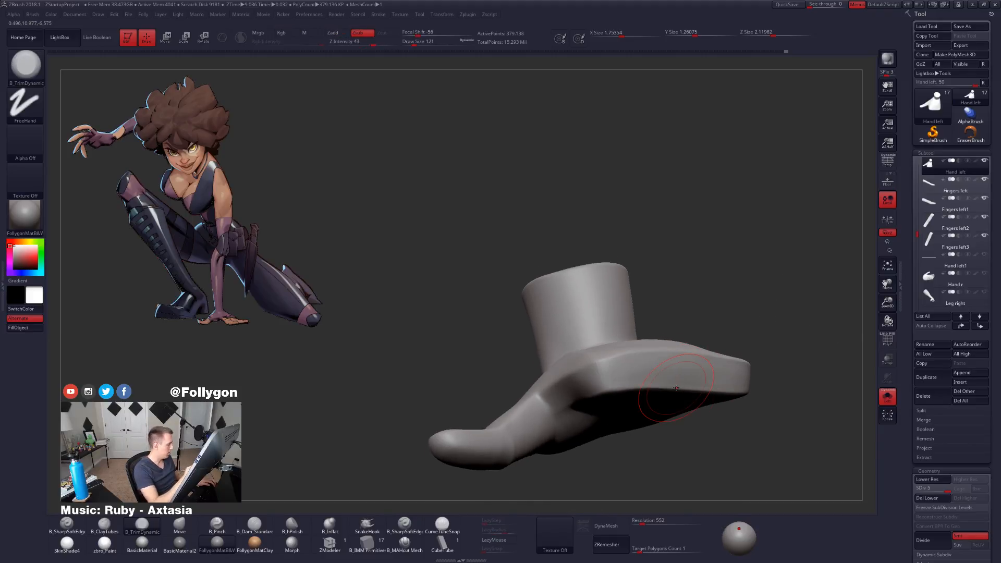
click(149, 544)
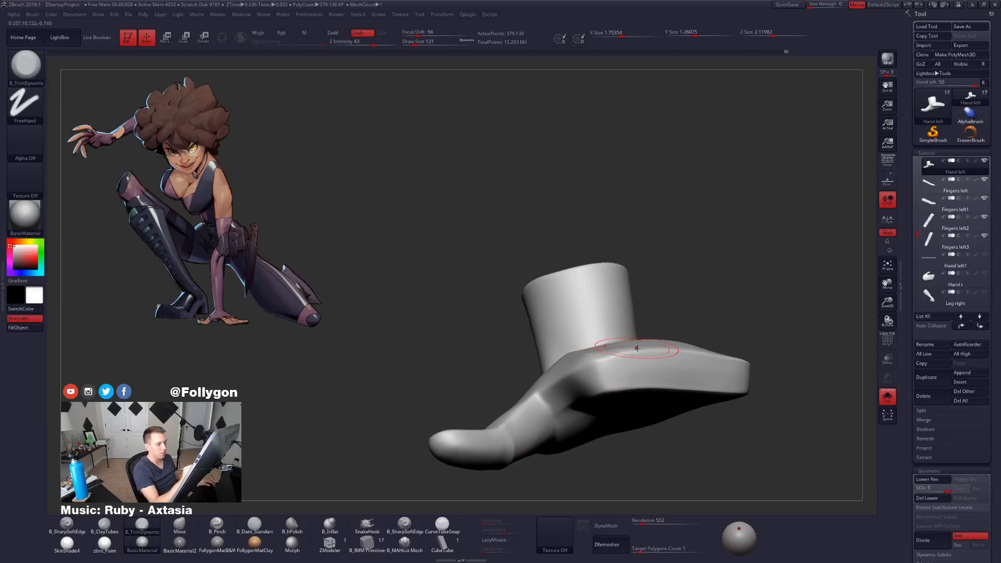
Step: Set the TrimDynamic size to 104 and check the back of the hand and its polygon frame
right_drag(667, 381, 661, 420)
key(space)
drag(648, 390, 646, 390)
mouse_move(648, 404)
right_down()
mouse_move(630, 443)
mouse_move(644, 416)
right_up()
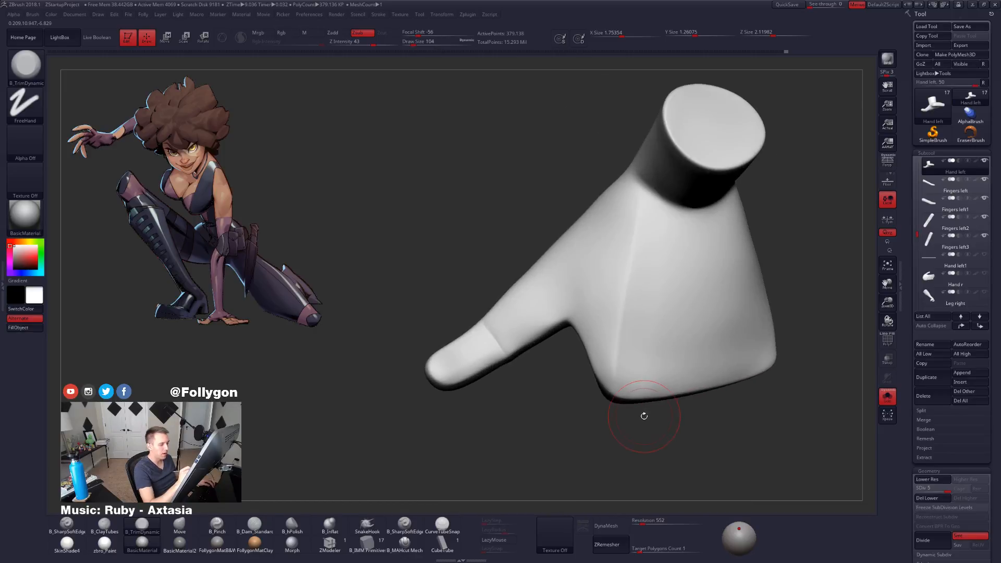
key(shift+f)
key(shift+f)
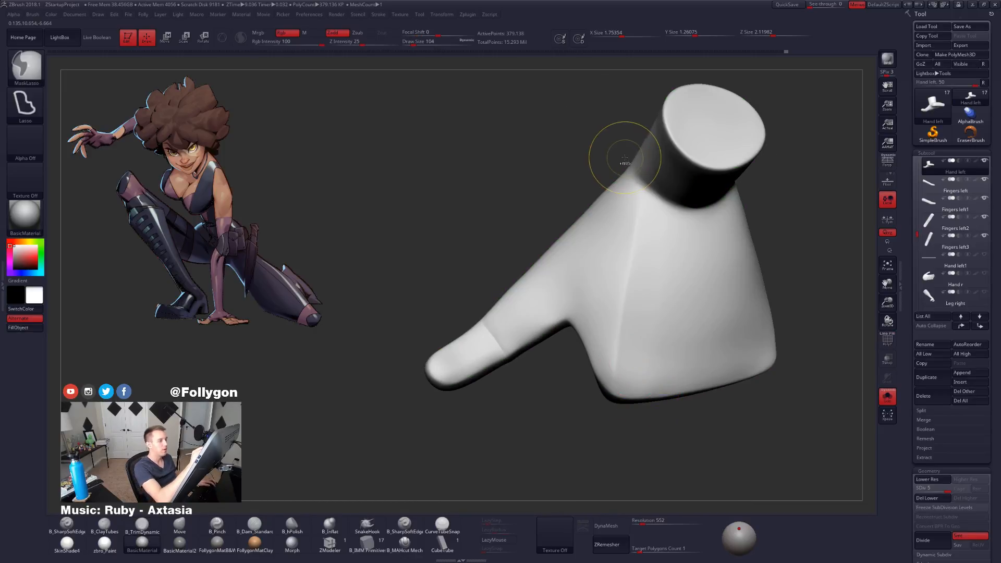
Step: Lasso-mask the thumb side of the hand along the crease and turn the masked area into a polygroup
ctrl+drag(640, 205, 621, 327)
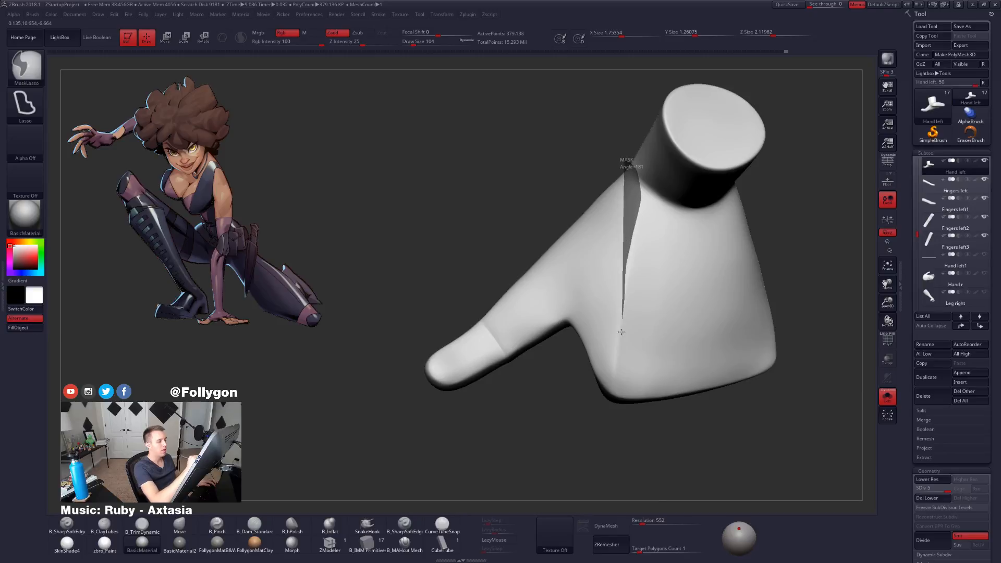
ctrl+drag(613, 401, 459, 422)
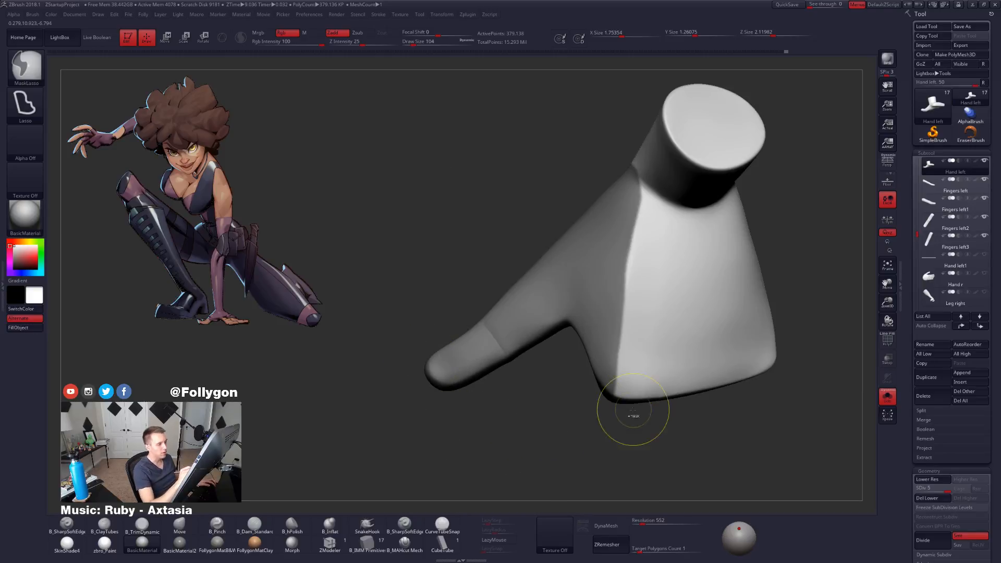
key(ctrl+w)
ctrl+right_drag(642, 425, 635, 357)
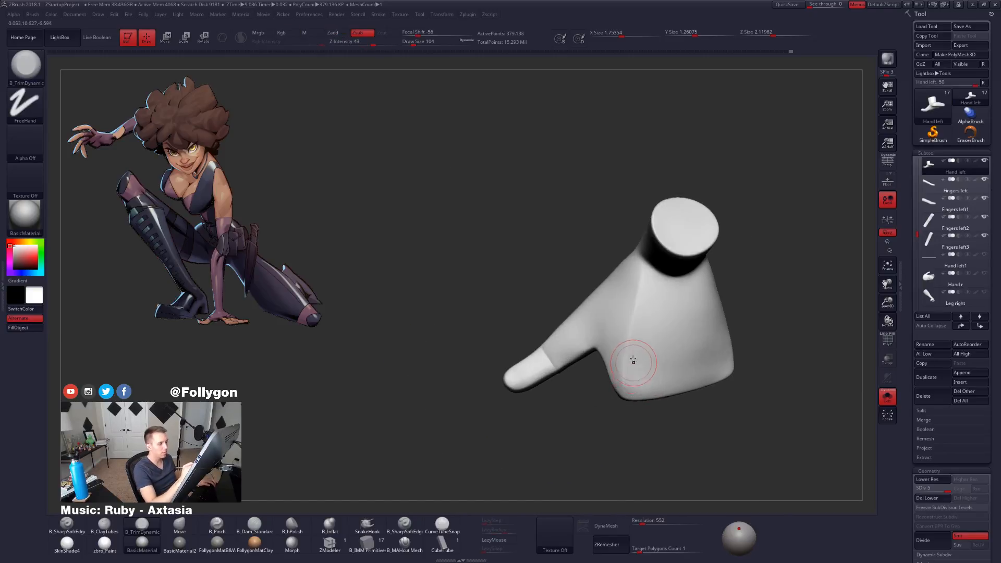
Step: Adjust the crease on the back of the hand with the Move brush two subdivision levels down, returning to the top level
key(space)
mouse_move(639, 278)
mouse_down()
mouse_move(644, 315)
mouse_move(637, 296)
mouse_up()
key(b)
key(m)
key(v)
key(space)
key(shift+d)
key(shift+d)
key(d)
key(d)
key(space)
Step: Sharpen the crease between the thumb side and the back of the hand with the Pinch brush at size 43
key(b)
key(p)
key(i)
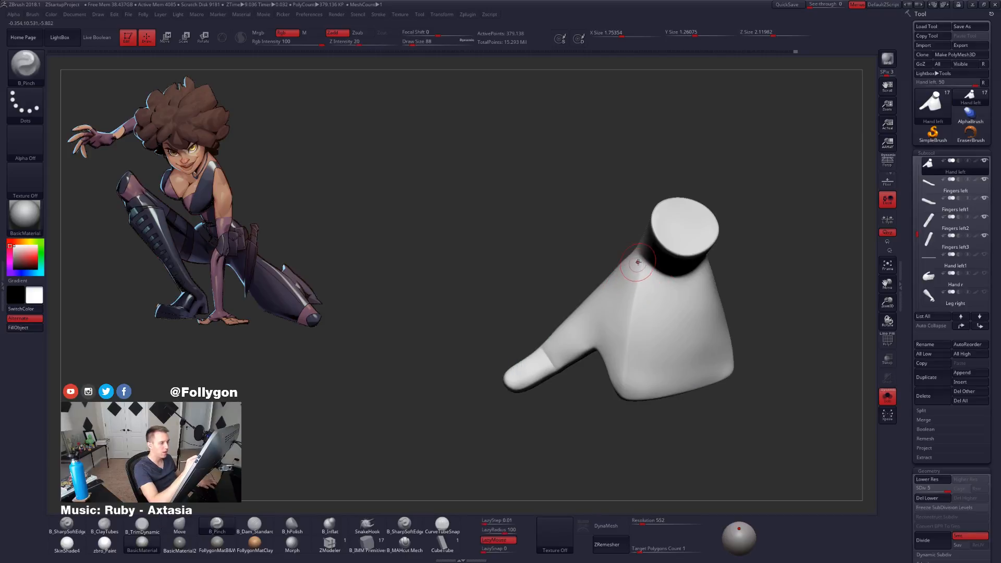
mouse_move(616, 405)
right_down()
mouse_move(631, 374)
mouse_move(617, 392)
mouse_move(617, 382)
mouse_move(624, 394)
right_up()
key(space)
drag(625, 393, 619, 402)
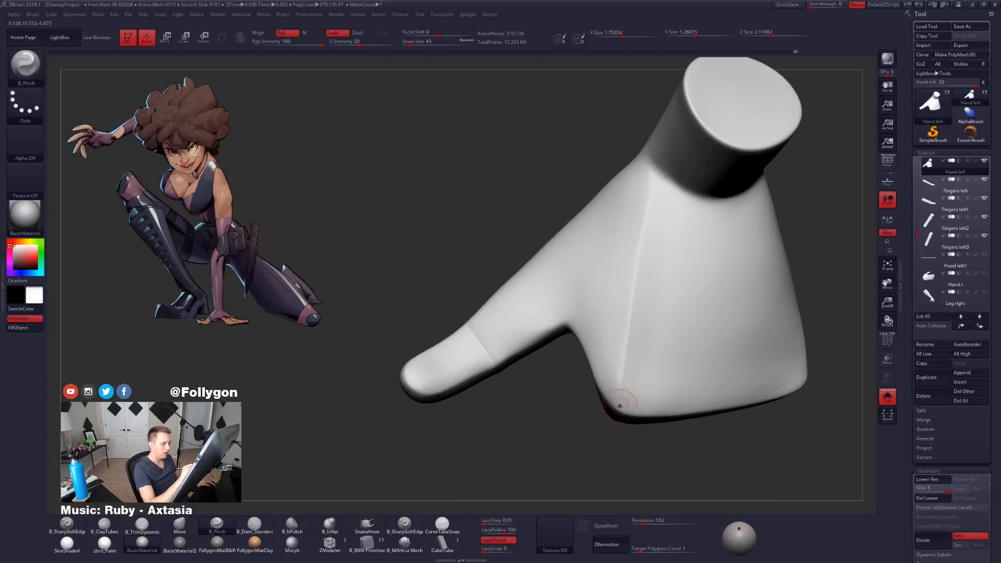
right_drag(637, 365, 642, 392)
key(space)
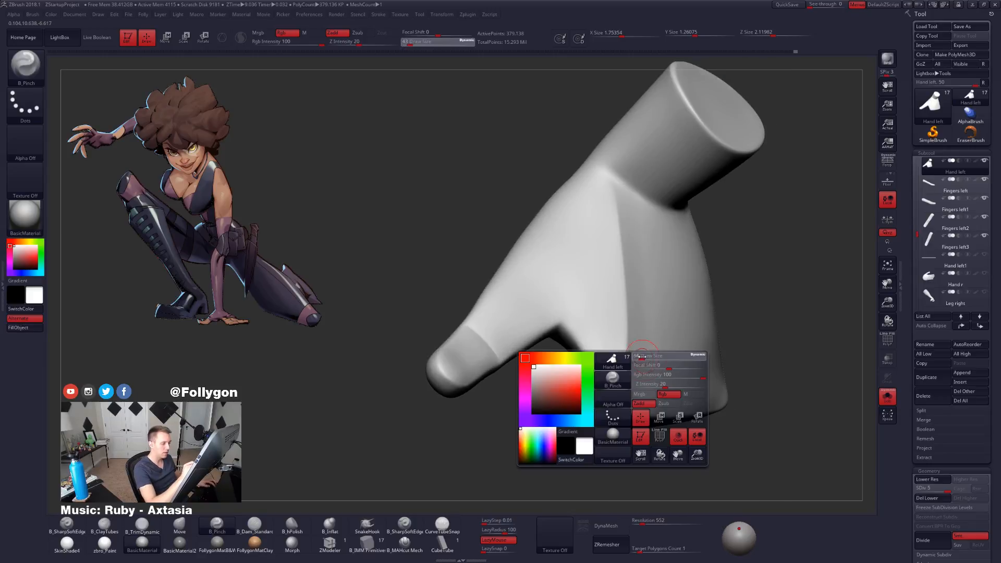
drag(642, 392, 644, 393)
right_drag(645, 393, 634, 368)
key(space)
drag(632, 385, 636, 385)
Step: Switch to the Move brush and lower the palm to subdivision level 2
key(b)
key(m)
key(v)
right_drag(634, 362, 644, 362)
key(space)
drag(645, 363, 643, 360)
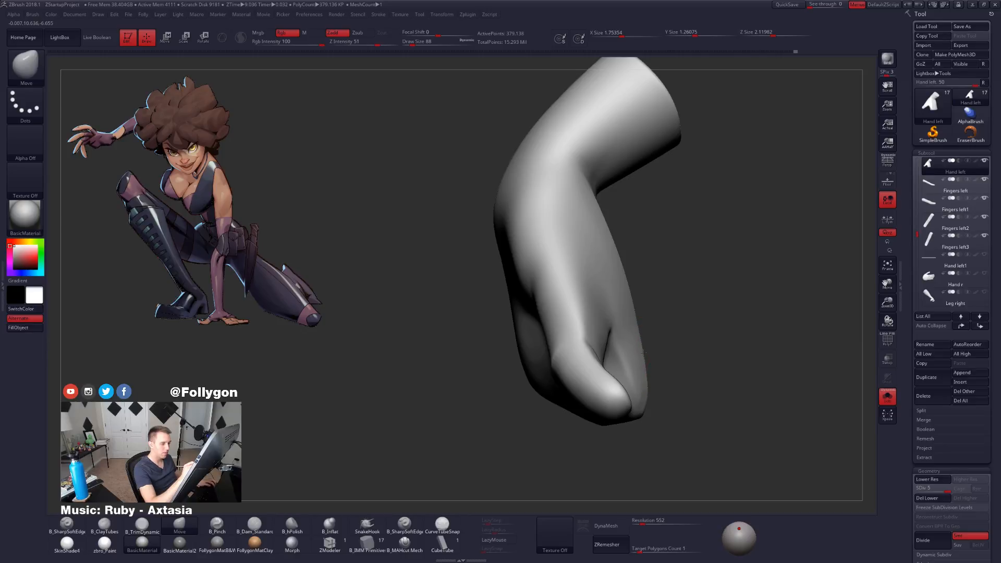
key(shift+d)
key(shift+d)
key(shift+d)
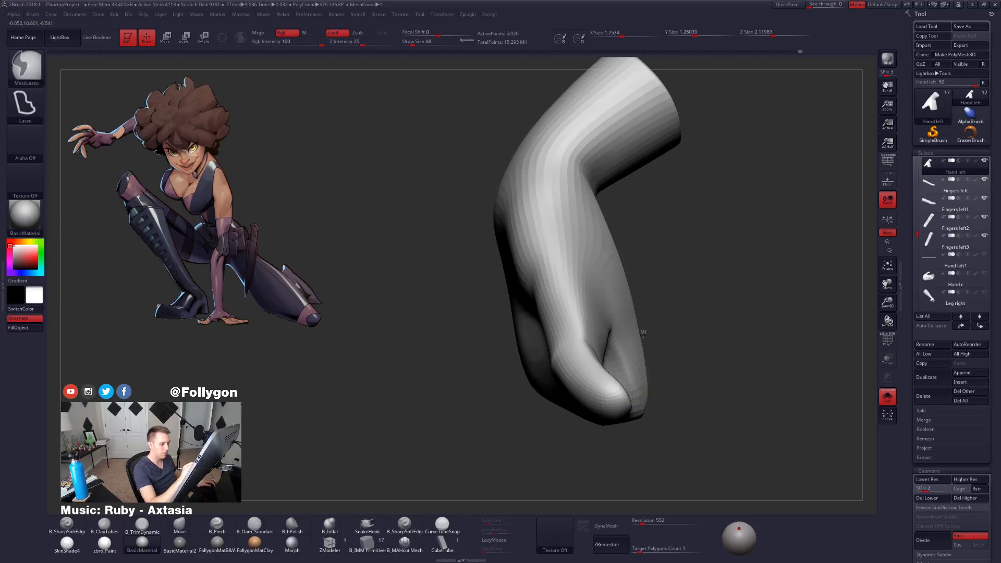
Step: Mask the palm's knuckle corner at the end of the crease and invert the mask to isolate it
right_drag(663, 398, 690, 408)
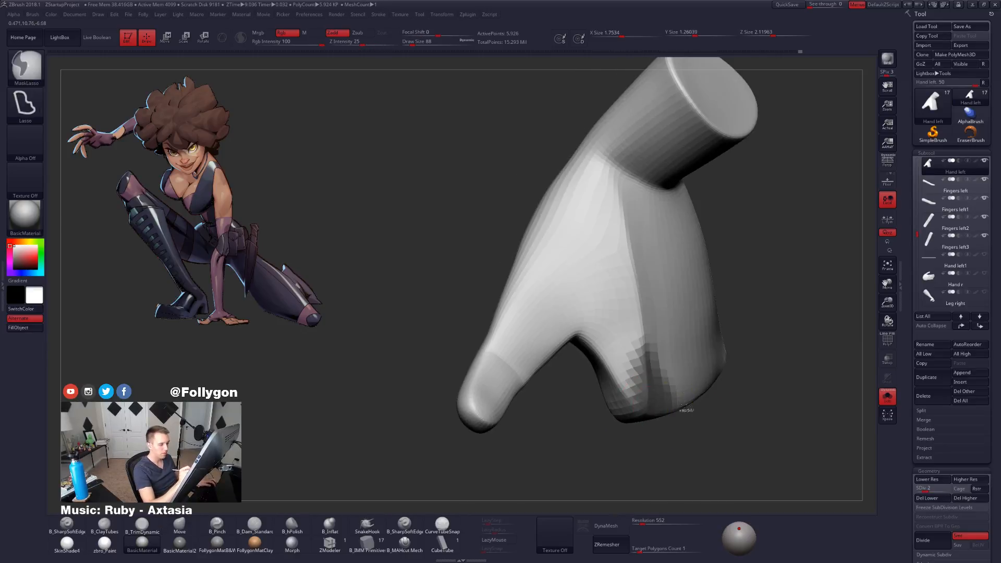
ctrl+click(690, 408)
ctrl+drag(673, 423, 690, 432)
mouse_move(690, 425)
right_down()
mouse_move(629, 431)
mouse_move(623, 412)
mouse_move(614, 424)
right_up()
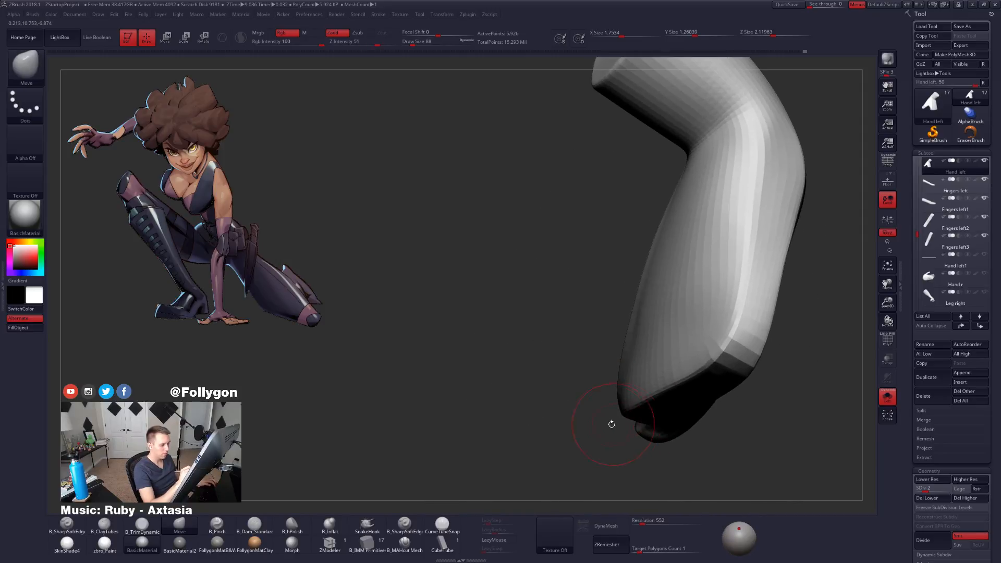
ctrl+click(614, 424)
Step: Shift the isolated knuckle corner with a Move transpose line, then return to draw mode
key(w)
mouse_move(622, 401)
mouse_down()
mouse_move(611, 382)
mouse_move(569, 392)
mouse_up()
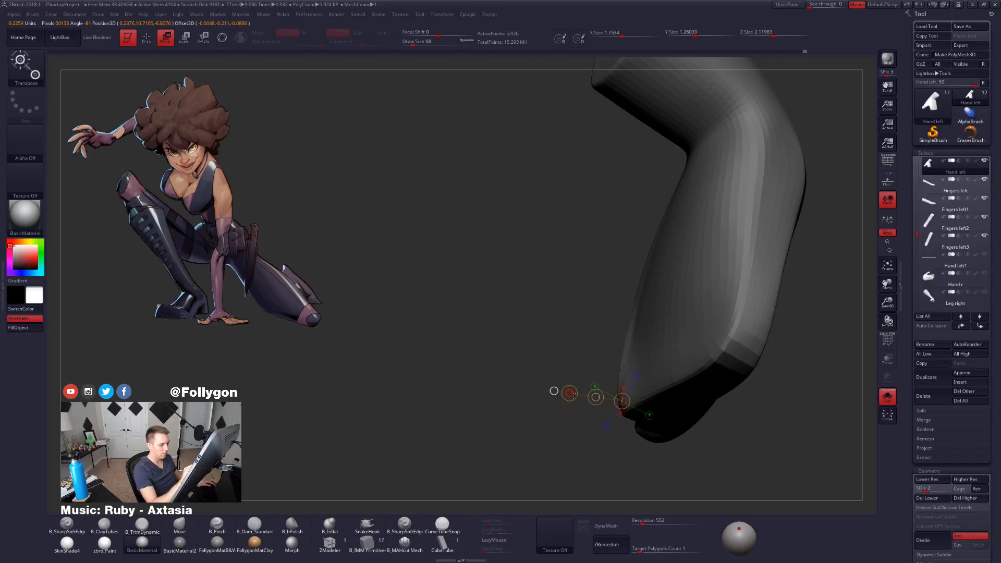
key(q)
ctrl+click(601, 348)
key(w)
mouse_move(601, 348)
right_down()
mouse_move(630, 404)
mouse_move(632, 353)
mouse_move(635, 389)
mouse_move(685, 400)
mouse_move(655, 403)
right_up()
key(q)
Step: Raise the palm back to subdivision level 5 and refine its back plane with the TrimDynamic brush
key([)
key(d)
key(d)
key(d)
key(b)
key(t)
key(d)
key(space)
drag(655, 403, 657, 402)
Step: Switch the material back to the Follygon material
right_drag(656, 403, 642, 393)
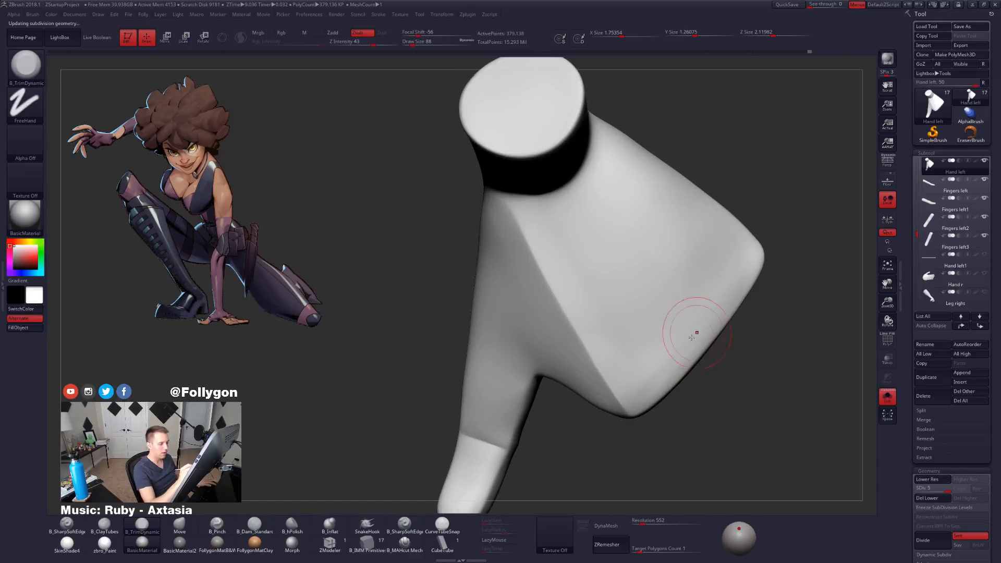
right_drag(700, 330, 651, 391)
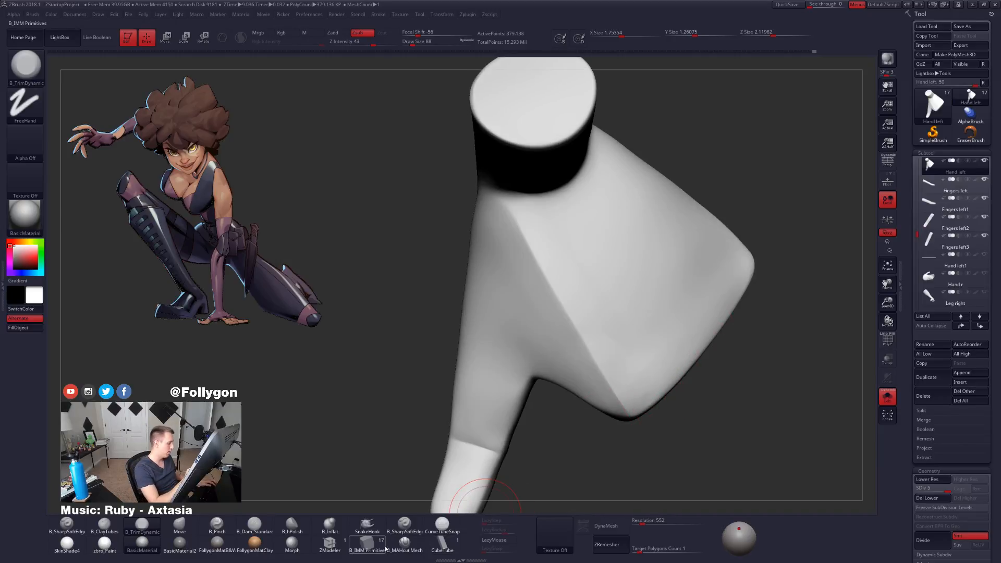
click(216, 547)
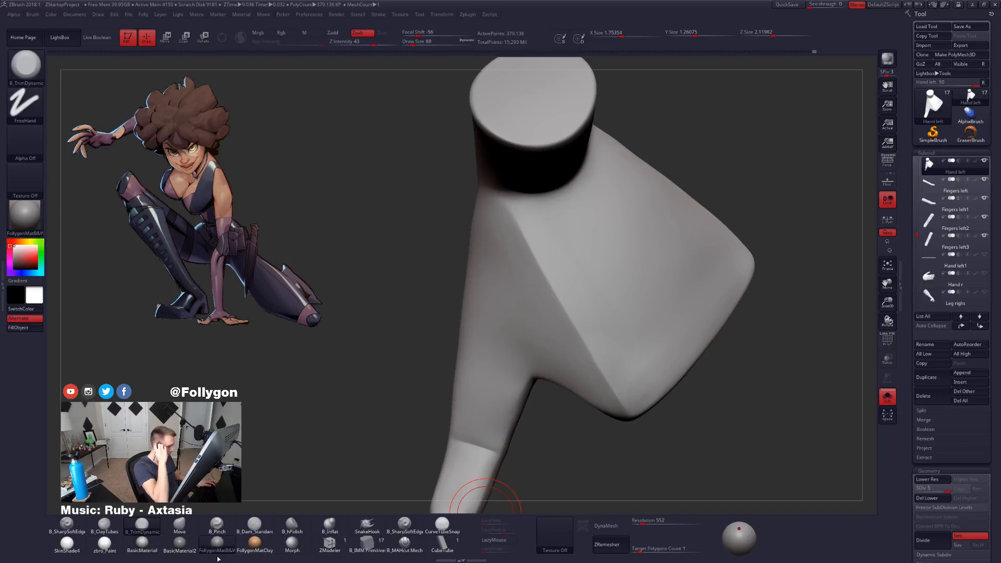
Step: Try a lasso mask along the far edge of the back of the hand and undo it
mouse_move(637, 352)
right_down()
mouse_move(662, 397)
mouse_move(672, 395)
right_up()
key(ctrl)
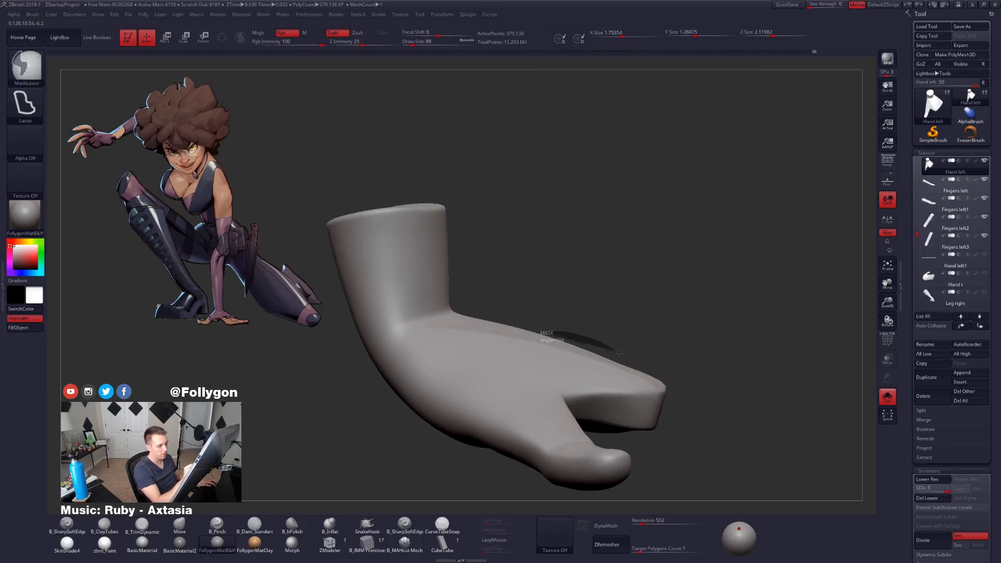
ctrl+drag(715, 359, 799, 461)
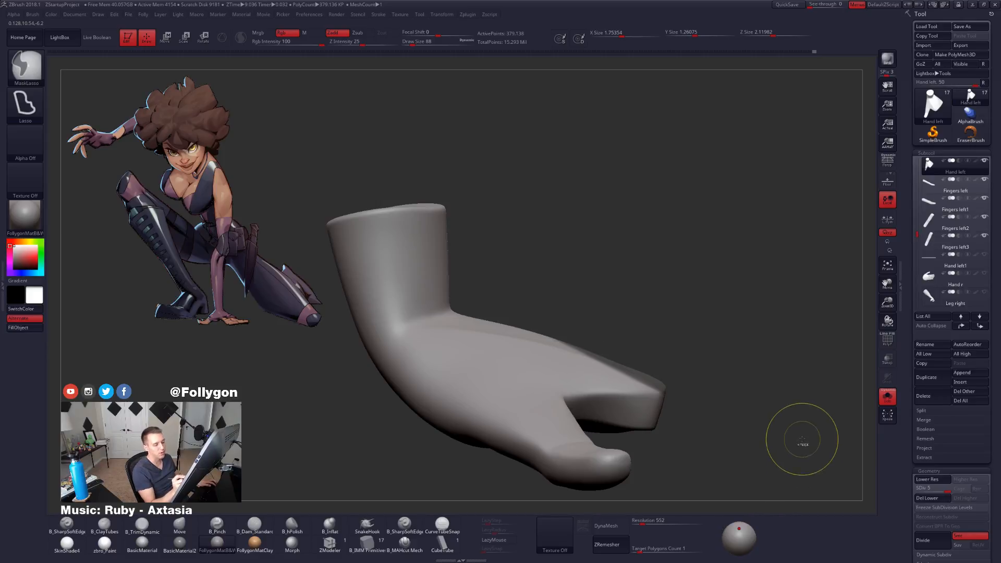
key(ctrl+z)
Step: Flatten the back-of-hand plane beside the crease and toward the knuckle edge with a slightly larger TrimDynamic brush
mouse_move(670, 399)
right_down()
mouse_move(536, 404)
mouse_move(513, 464)
mouse_move(544, 461)
right_up()
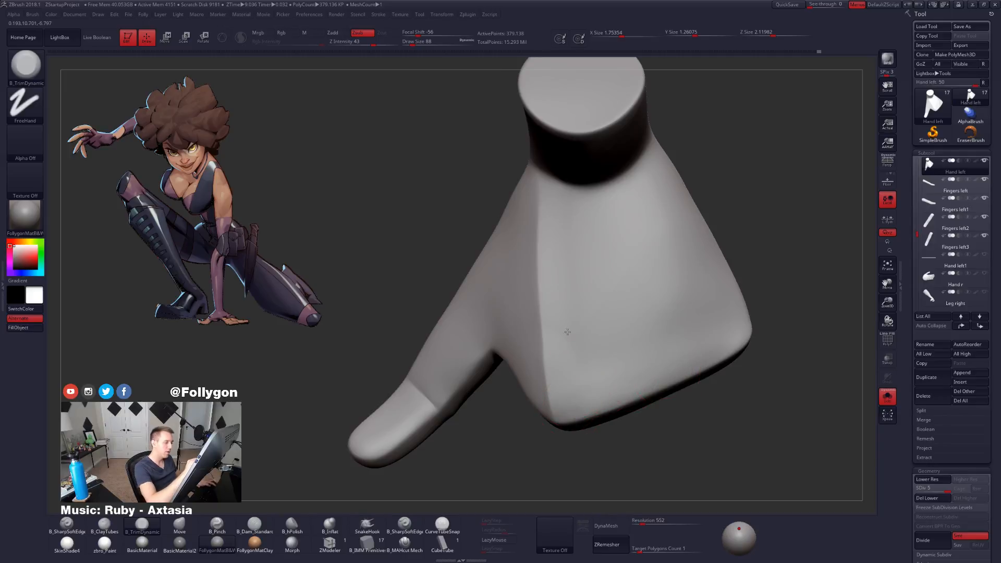
right_drag(584, 351, 570, 401)
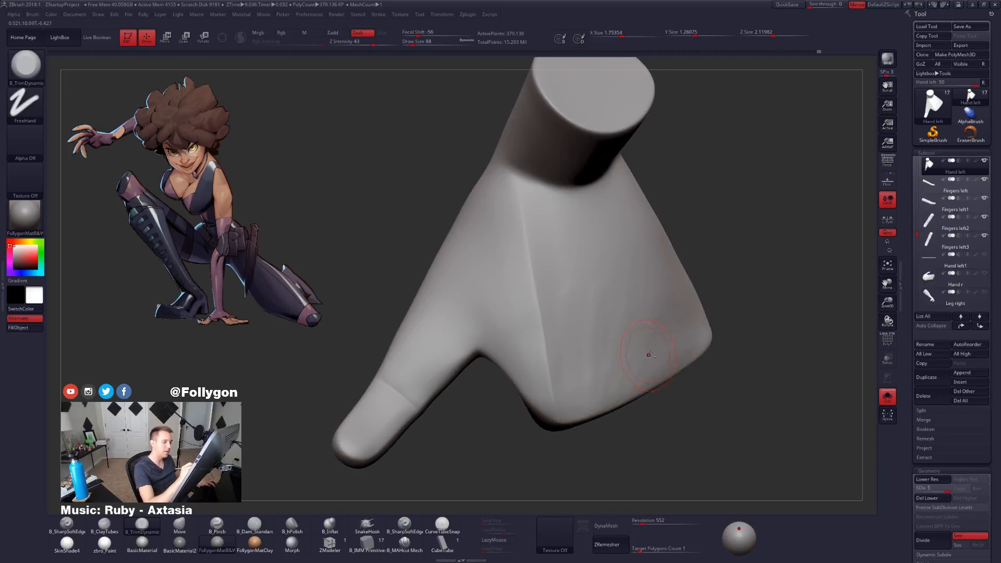
key(])
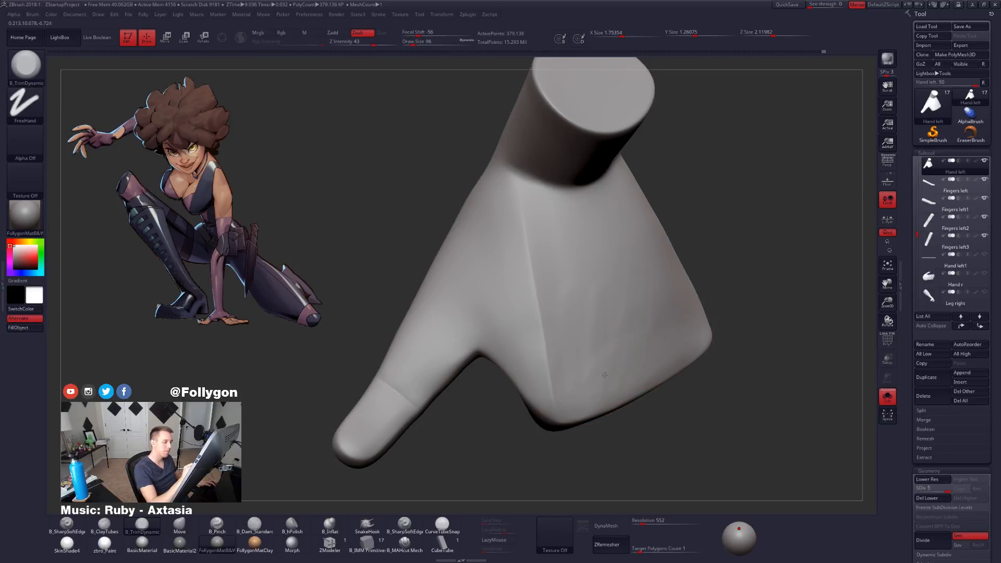
mouse_move(646, 373)
right_down()
mouse_move(587, 382)
mouse_move(607, 391)
right_up()
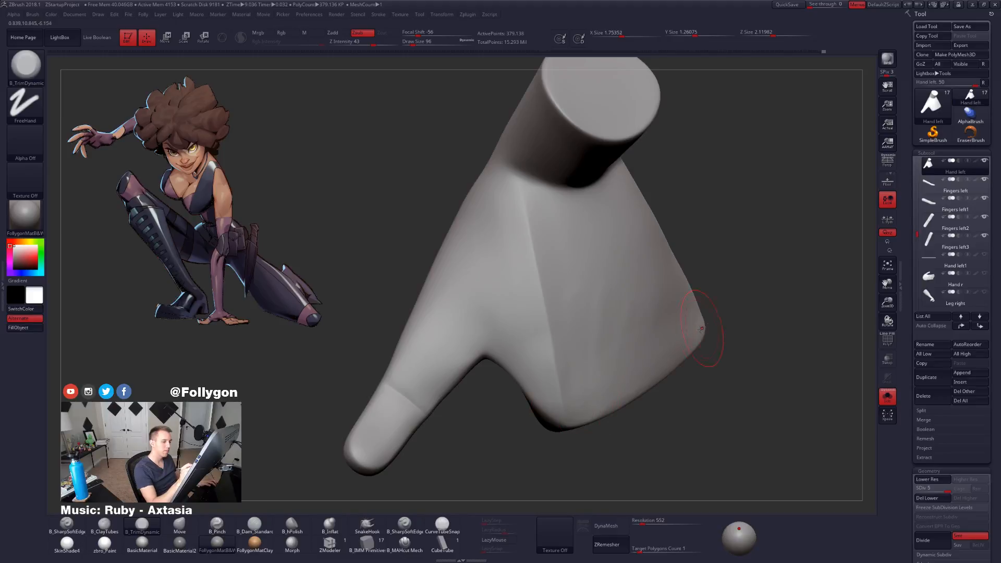
mouse_move(645, 369)
right_down()
mouse_move(596, 386)
mouse_move(578, 338)
mouse_move(615, 355)
mouse_move(589, 345)
right_up()
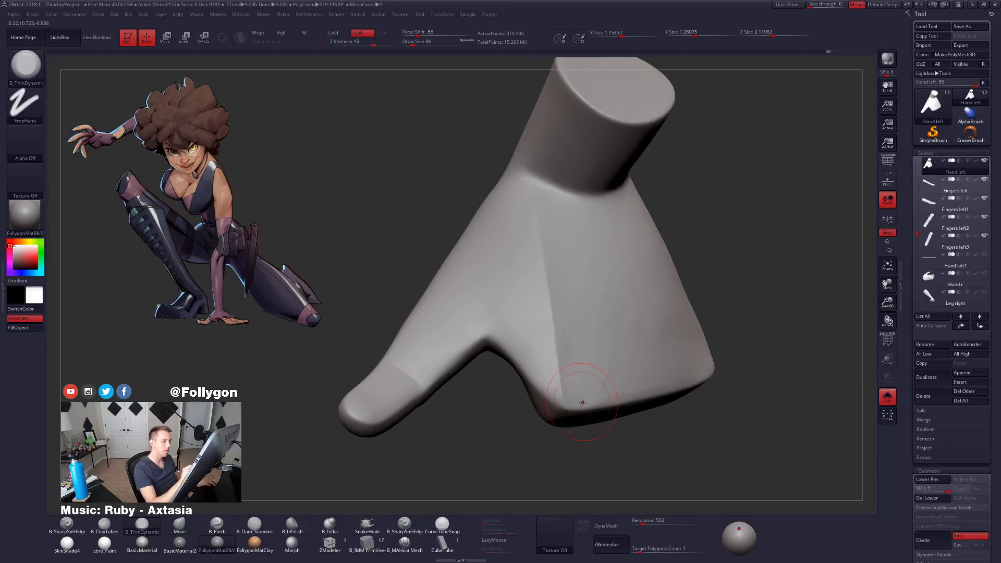
Step: Mask along the knuckle edge of the hand and soften the mask at subdivision level 2
right_drag(696, 371, 599, 399)
mouse_move(684, 359)
right_down()
mouse_move(599, 409)
mouse_move(658, 361)
mouse_move(636, 343)
mouse_move(648, 409)
mouse_move(677, 373)
mouse_move(693, 385)
mouse_move(691, 398)
mouse_move(699, 394)
right_up()
drag(740, 373, 724, 380)
ctrl+drag(502, 404, 503, 404)
key(shift+d)
key(shift+d)
ctrl+click(695, 372)
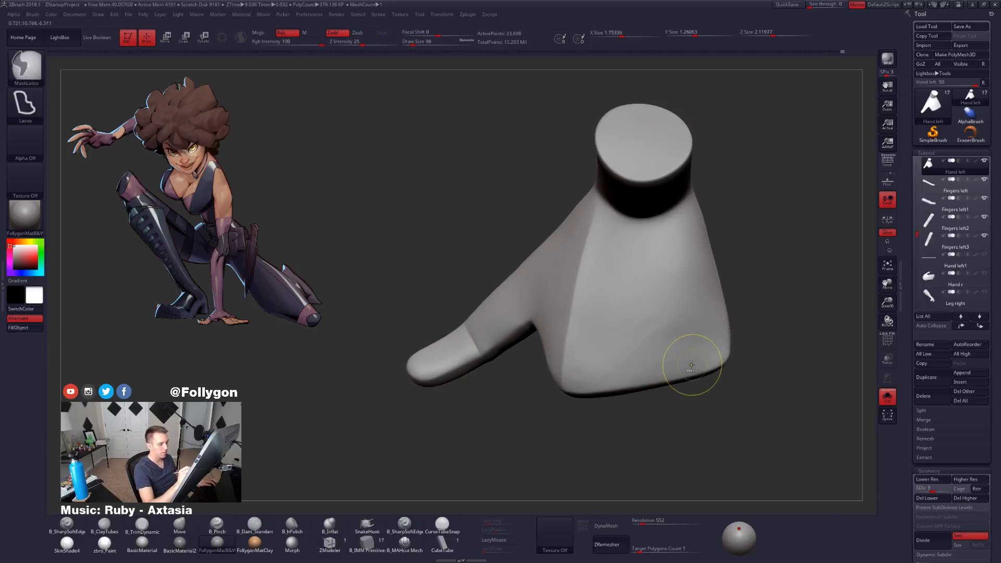
key(shift+d)
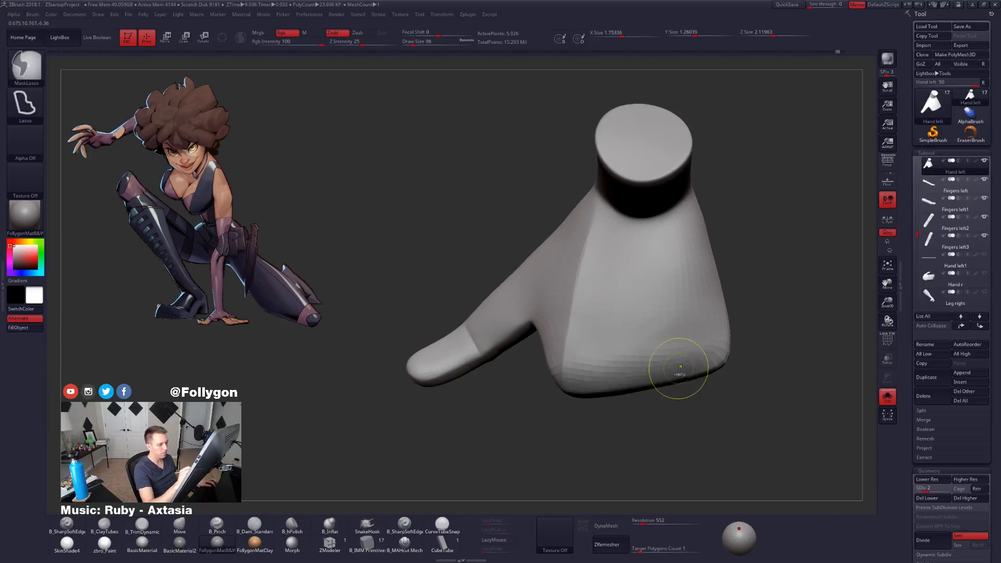
ctrl+click(682, 371)
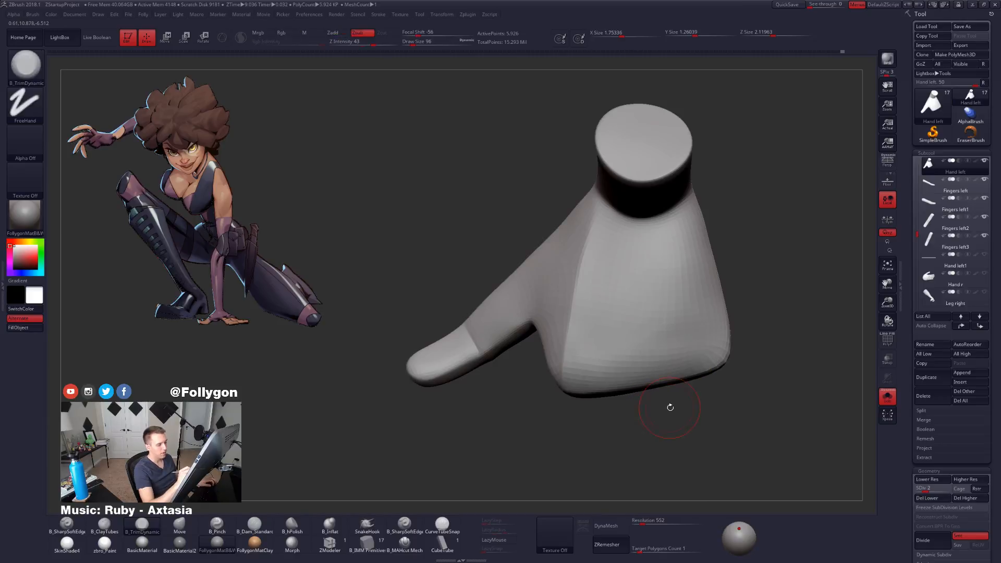
ctrl+click(669, 386)
ctrl+click(680, 375)
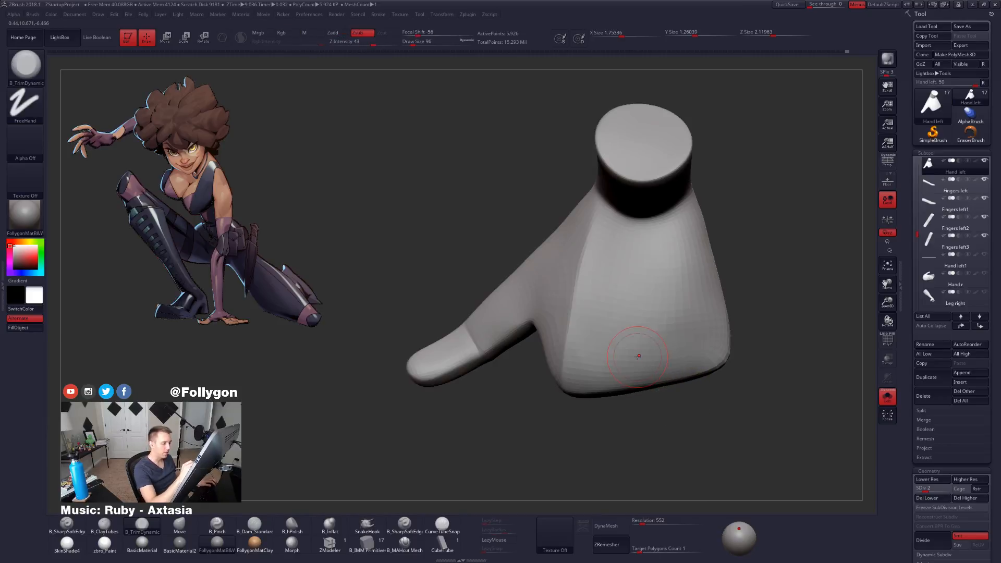
Step: Trim and smooth the back of the hand toward the knuckles, raising the mesh from subdivision level 2 to 5
right_drag(598, 339, 584, 344)
key(space)
key(shift)
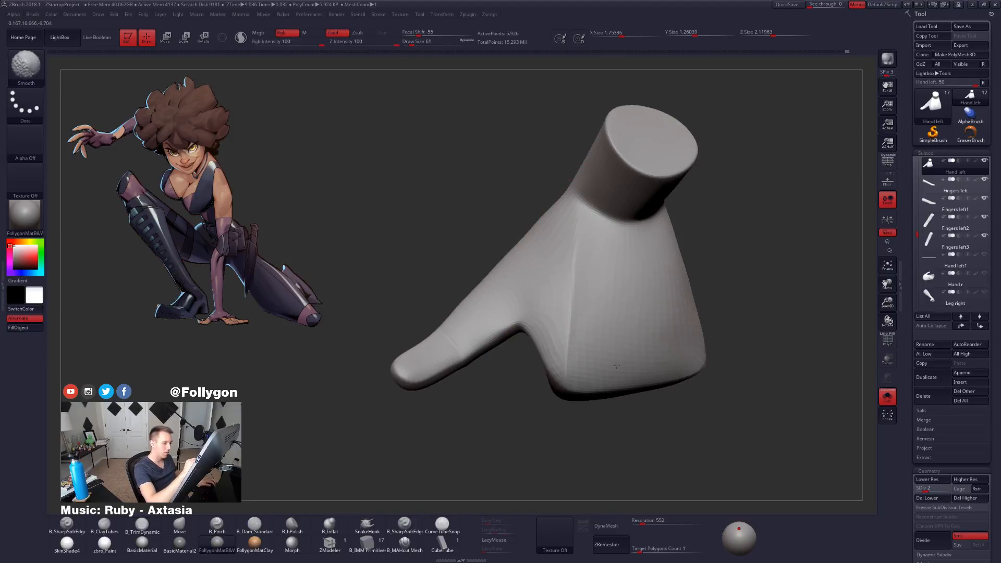
right_drag(657, 350, 678, 339)
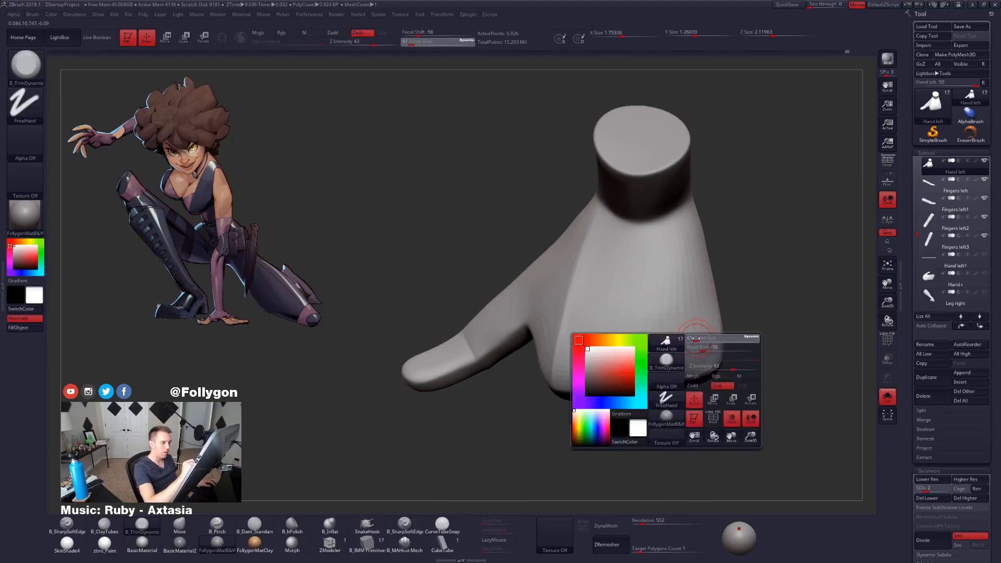
mouse_move(660, 330)
right_down()
mouse_move(603, 351)
mouse_move(591, 340)
mouse_move(602, 357)
mouse_move(705, 329)
mouse_move(616, 355)
right_up()
key(d)
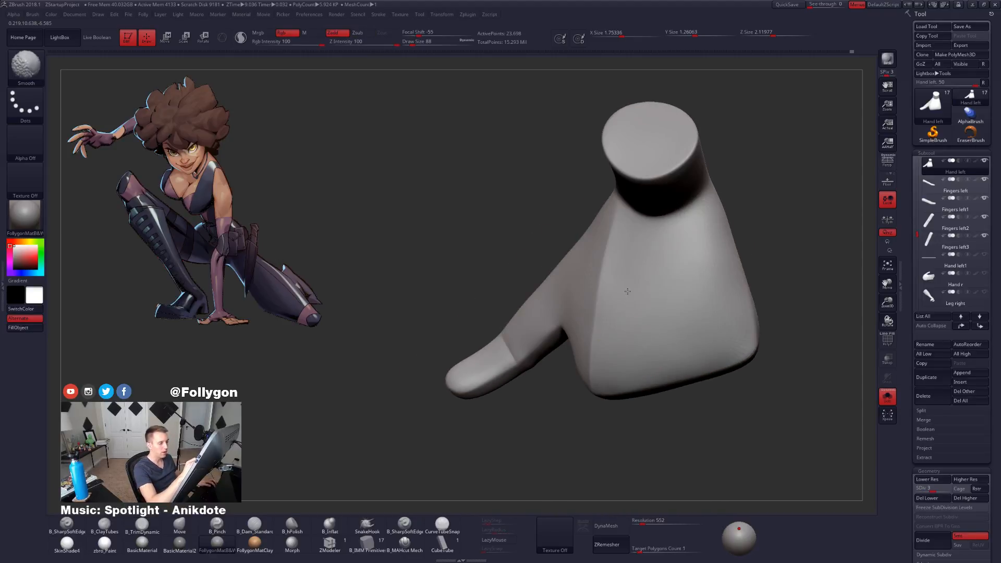
key(d)
mouse_move(627, 293)
right_down()
mouse_move(648, 315)
mouse_move(631, 363)
mouse_move(669, 417)
mouse_move(680, 377)
right_up()
key(d)
Step: Sharpen the edge between the back of the hand and the knuckle face with the Pinch brush
key(shift)
key(b)
key(p)
key(i)
key(space)
drag(711, 364, 695, 364)
mouse_move(696, 364)
right_down()
mouse_move(688, 376)
mouse_move(711, 365)
right_up()
key(space)
drag(717, 361, 708, 362)
right_drag(709, 361, 728, 345)
key(space)
right_drag(654, 371, 664, 367)
key(space)
drag(664, 368, 695, 368)
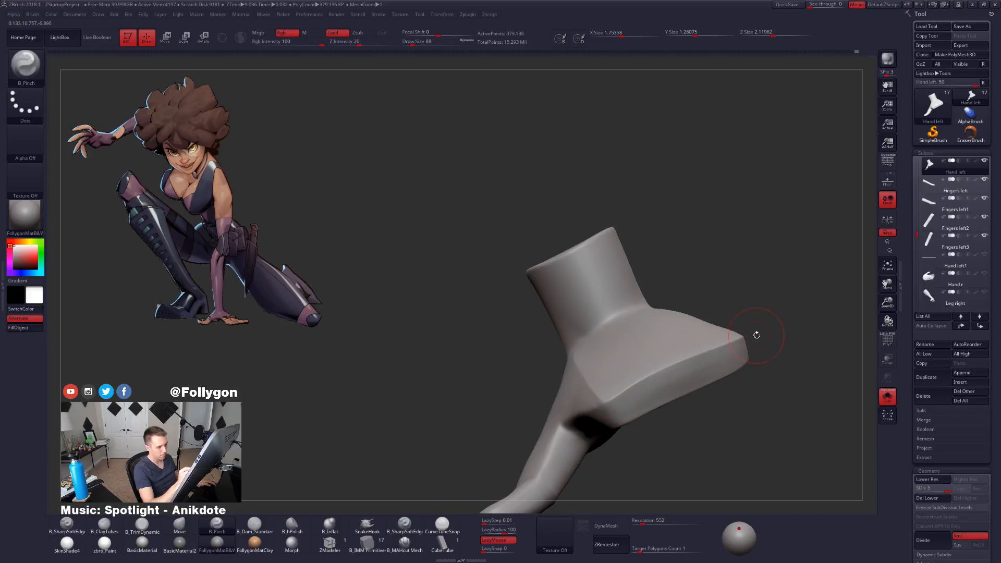
Step: Switch to the TrimDynamic brush and show the fingers and forearm together with the palm again
key(b)
key(t)
key(d)
right_drag(627, 409, 662, 412)
key(shift+f)
key(shift+f)
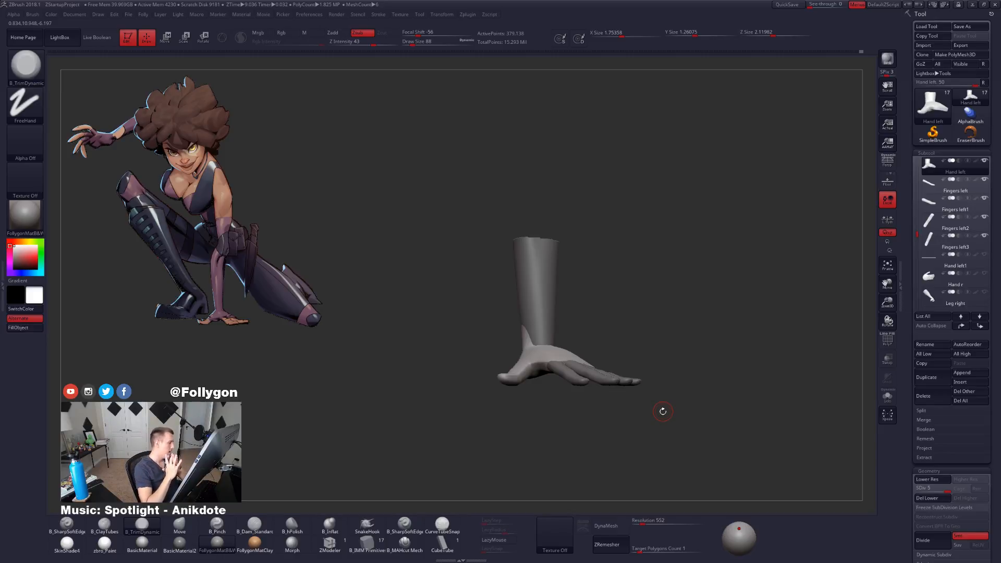
right_drag(662, 411, 731, 408)
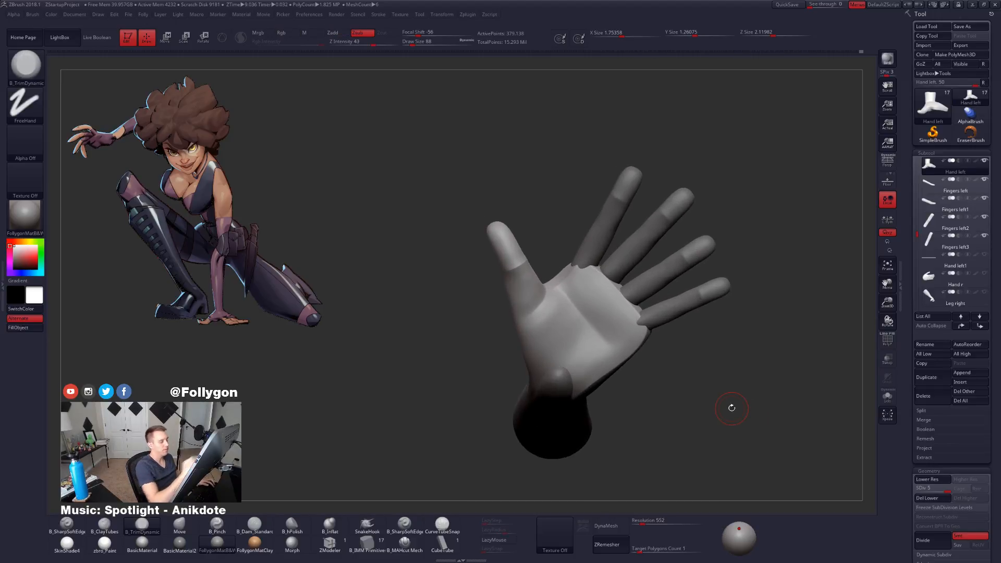
right_drag(678, 381, 697, 388)
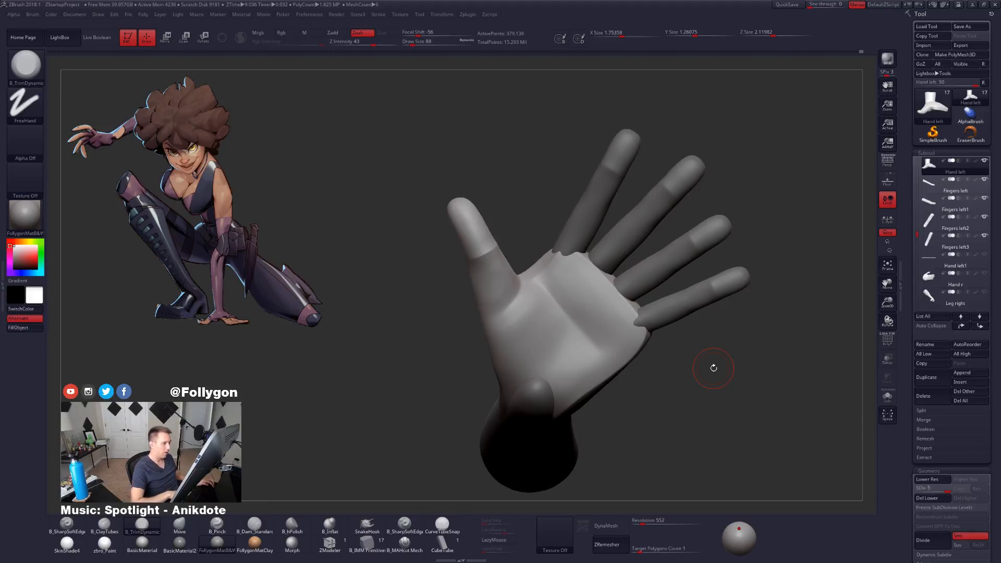
Step: Select the Hand left subtool and adjust the thumb's shape with the Move brush at subdivision level 2
key(b)
key(m)
key(v)
key(space)
right_drag(636, 214, 669, 220)
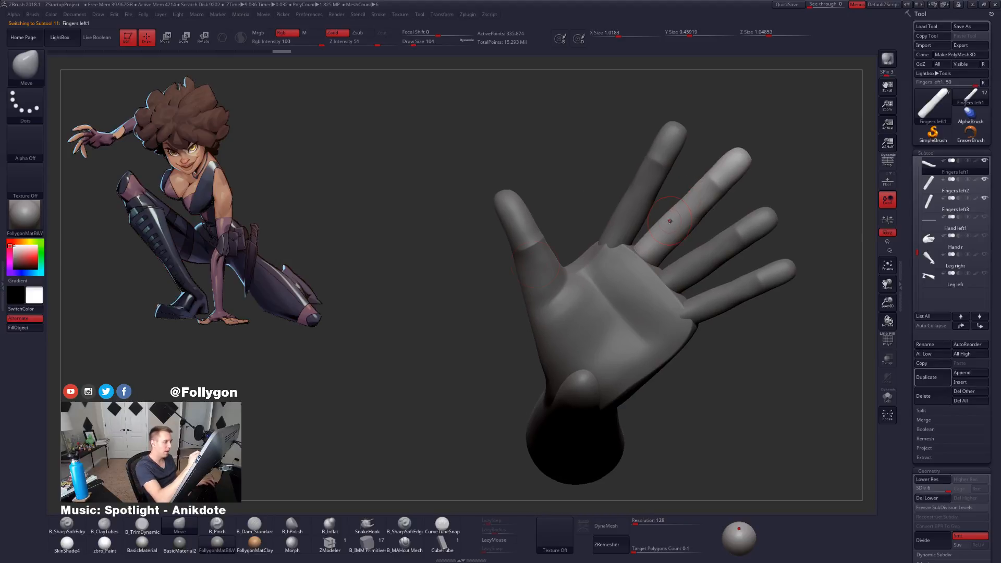
alt+click(542, 276)
key(space)
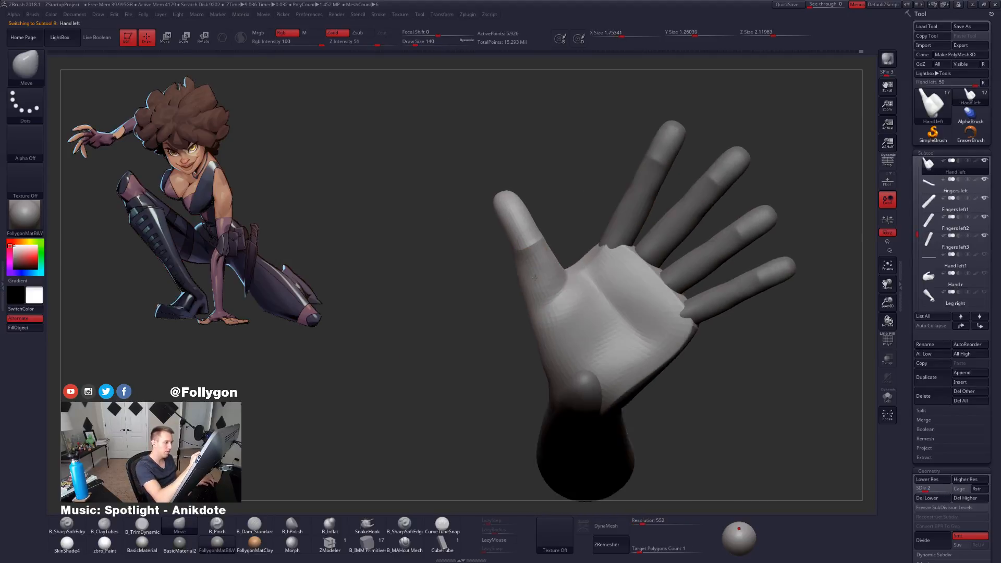
right_drag(541, 276, 498, 328)
key(space)
drag(547, 275, 529, 269)
mouse_move(529, 269)
right_down()
mouse_move(547, 280)
mouse_move(520, 284)
right_up()
Step: Flatten the thumb's outer side with the TrimDynamic brush at draw size 104 and raise the hand to subdivision level 3
key(b)
key(t)
key(d)
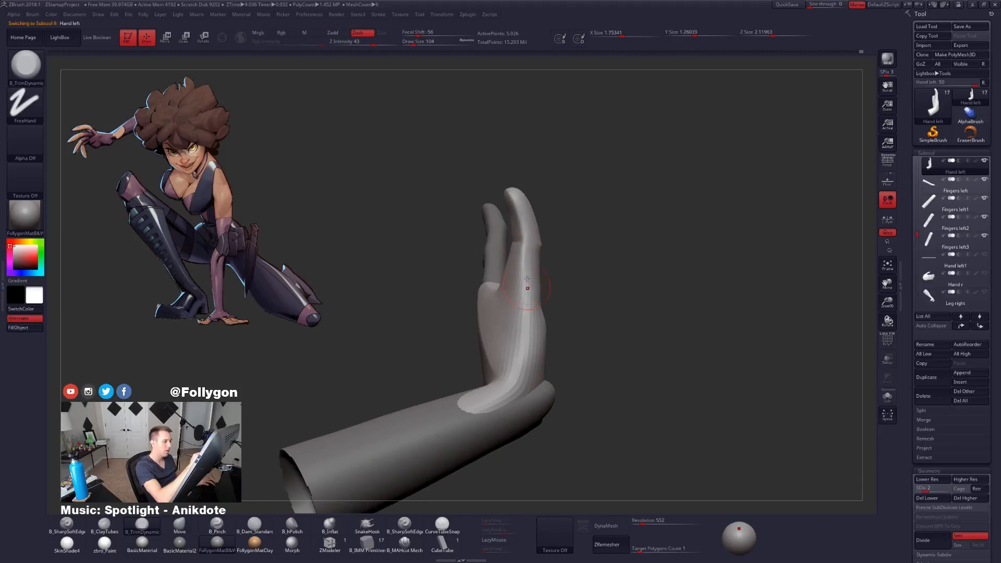
right_drag(526, 329, 532, 264)
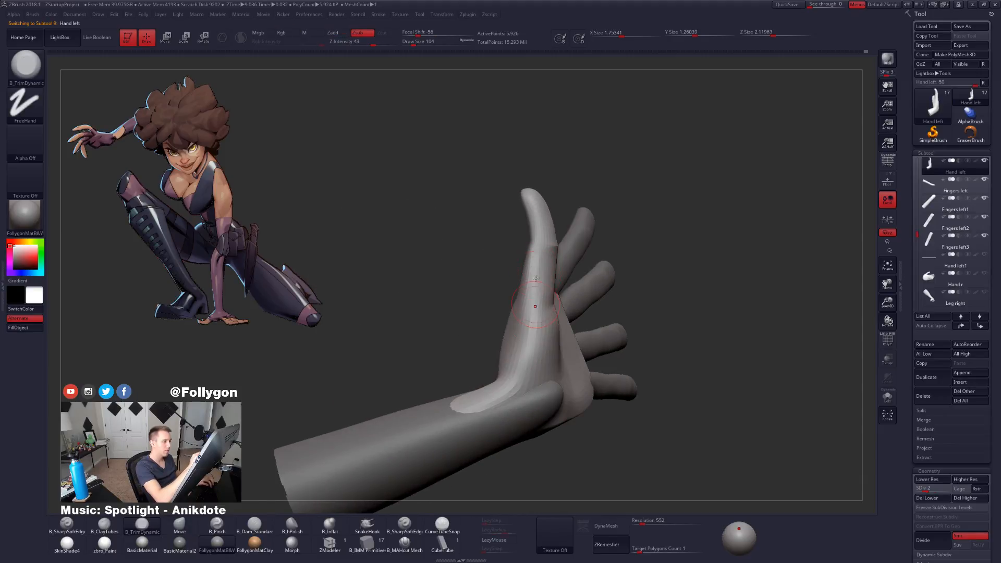
right_drag(535, 329, 536, 338)
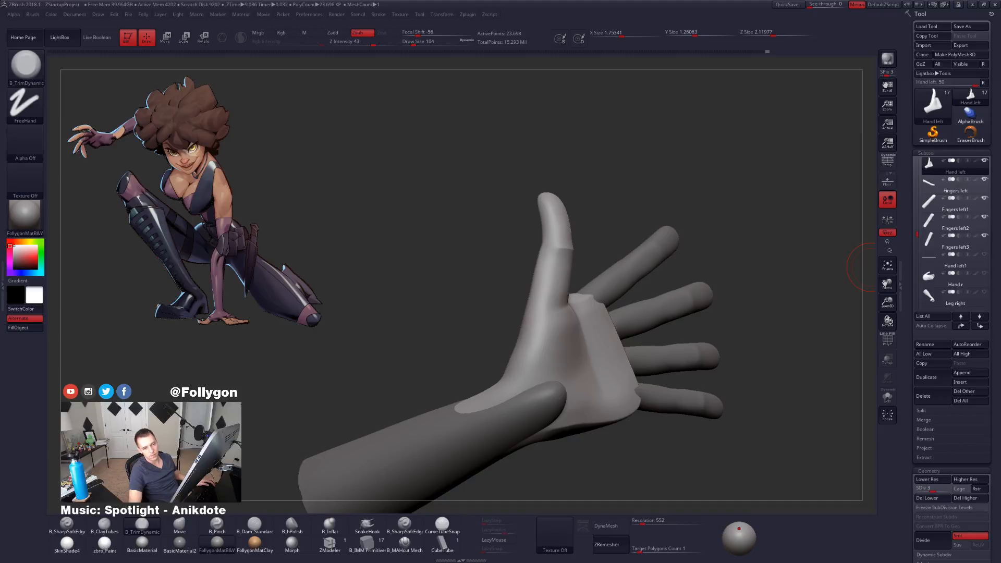
Step: Sharpen the crease across the thumb joint with the Pinch brush at subdivision level 4, using draw size 61
mouse_move(554, 288)
right_down()
mouse_move(544, 270)
mouse_move(547, 281)
mouse_move(555, 255)
right_up()
key(5)
key(s)
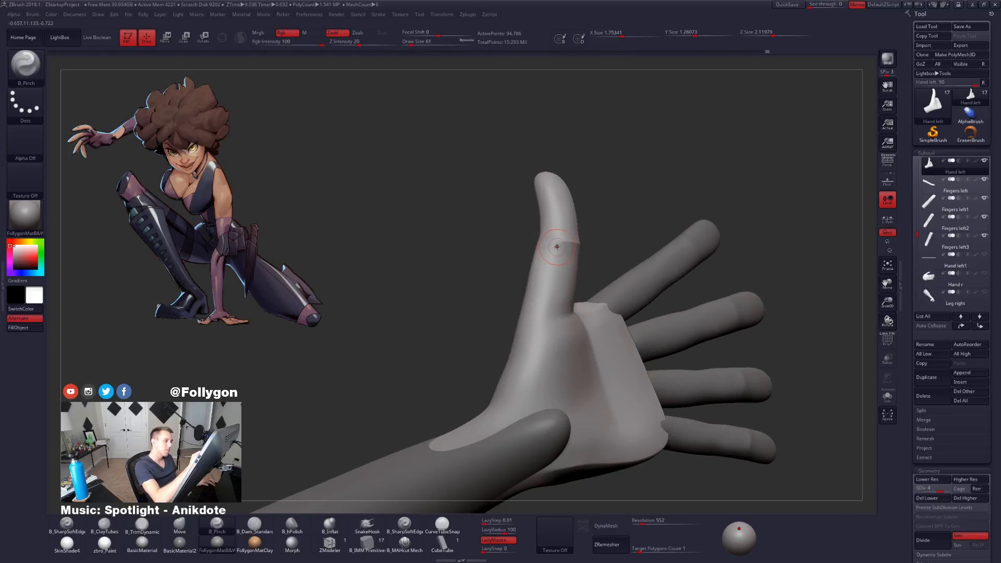
mouse_move(541, 331)
right_down()
mouse_move(542, 279)
mouse_move(573, 259)
mouse_move(552, 285)
mouse_move(578, 277)
mouse_move(594, 284)
right_up()
Step: Isolate a section of the thumb side of the hand by hiding the rest of the mesh
key(b)
key(m)
key(v)
ctrl+shift+drag(609, 174, 599, 200)
mouse_move(510, 345)
ctrl+shift+mouse_down()
mouse_move(490, 208)
mouse_move(599, 151)
ctrl+shift+mouse_up()
mouse_move(554, 295)
right_down()
mouse_move(572, 293)
mouse_move(577, 308)
mouse_move(581, 290)
mouse_move(604, 380)
mouse_move(656, 365)
right_up()
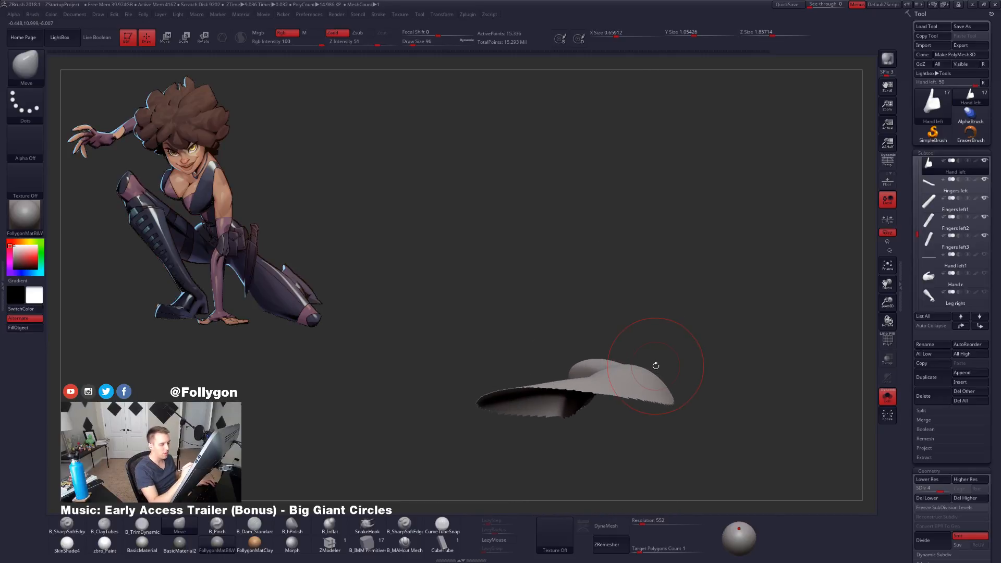
Step: Lasso-mask part of the isolated section, adjust the unmasked area with the Move brush, and unhide the full hand
mouse_move(542, 346)
ctrl+mouse_down()
mouse_move(581, 291)
mouse_move(646, 319)
ctrl+mouse_up()
mouse_move(547, 362)
ctrl+mouse_down()
mouse_move(553, 284)
mouse_move(658, 308)
mouse_move(642, 460)
ctrl+mouse_up()
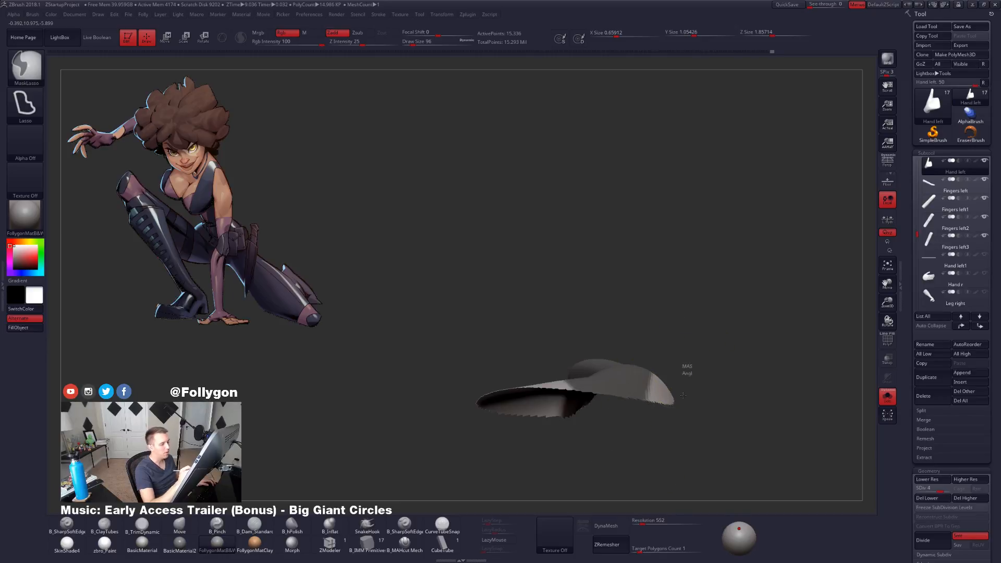
mouse_move(569, 350)
ctrl+mouse_down()
mouse_move(630, 272)
mouse_move(644, 399)
ctrl+mouse_up()
ctrl+drag(677, 334, 680, 349)
drag(680, 349, 657, 422)
mouse_move(698, 388)
alt+mouse_down()
mouse_move(676, 379)
mouse_move(659, 386)
alt+mouse_up()
ctrl+shift+click(659, 386)
Step: Tighten the thumb joint crease from the side with the Pinch brush
key(b)
key(p)
key(i)
key(space)
right_drag(667, 283, 669, 287)
key(space)
drag(668, 288, 666, 288)
mouse_move(667, 288)
right_down()
mouse_move(687, 307)
mouse_move(669, 307)
right_up()
Step: Lasso-mask around the thumb tip and soften the mask at subdivision level 2
mouse_move(655, 195)
ctrl+mouse_down()
mouse_move(659, 478)
mouse_move(809, 190)
mouse_move(782, 176)
ctrl+mouse_up()
key(shift+d)
key(shift+d)
ctrl+click(663, 384)
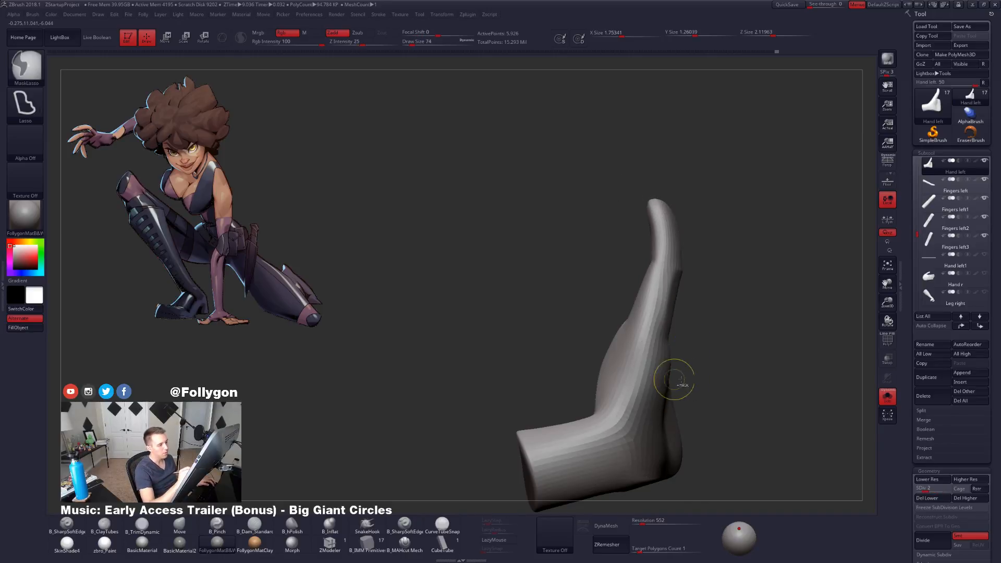
ctrl+click(684, 386)
Step: Reshape the thumb and its base with the Move brush at subdivision level 1, using draw size 203
key(space)
drag(691, 298, 699, 297)
mouse_move(621, 292)
right_down()
mouse_move(658, 284)
mouse_move(698, 249)
right_up()
key(b)
key(m)
key(v)
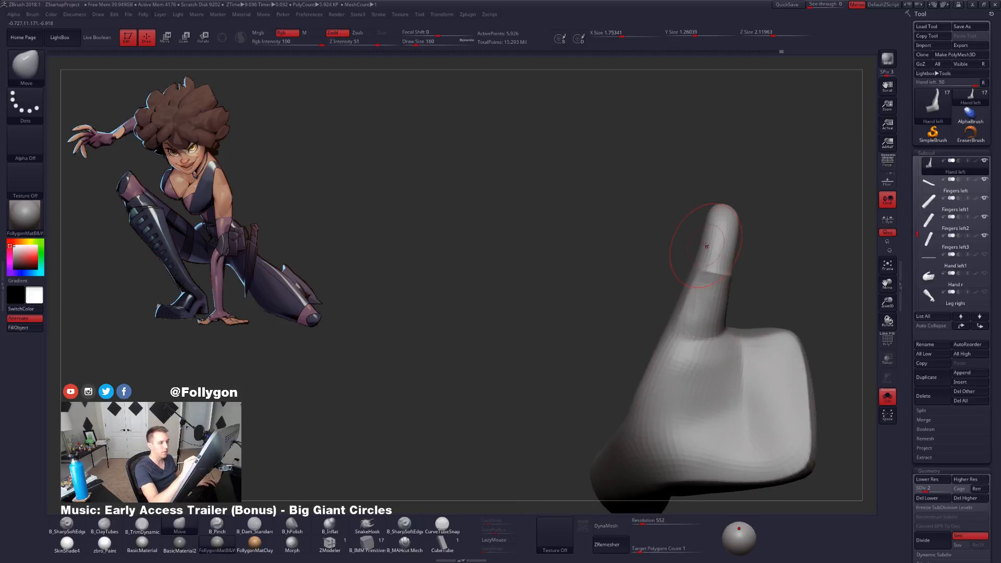
key(shift+d)
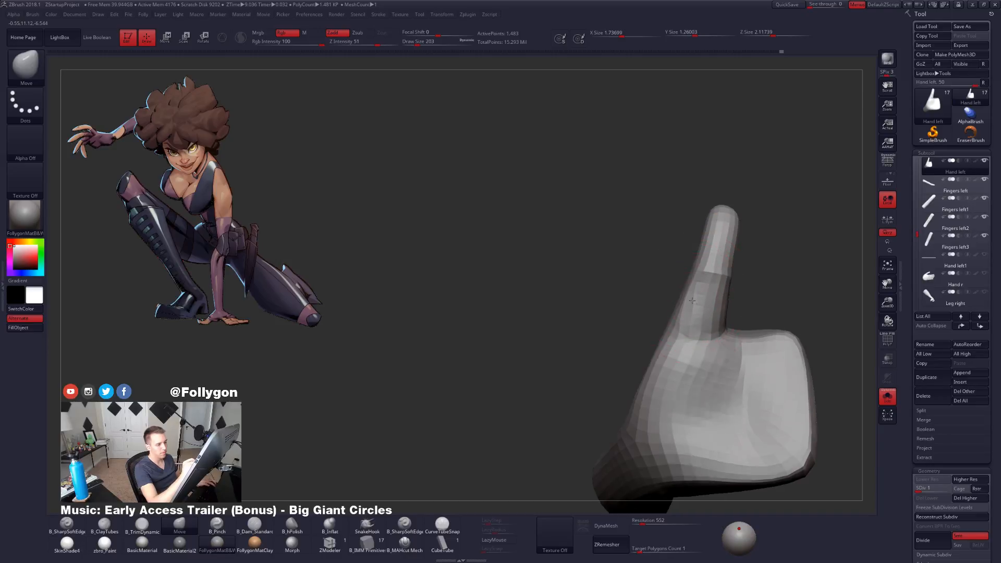
right_drag(694, 303, 685, 319)
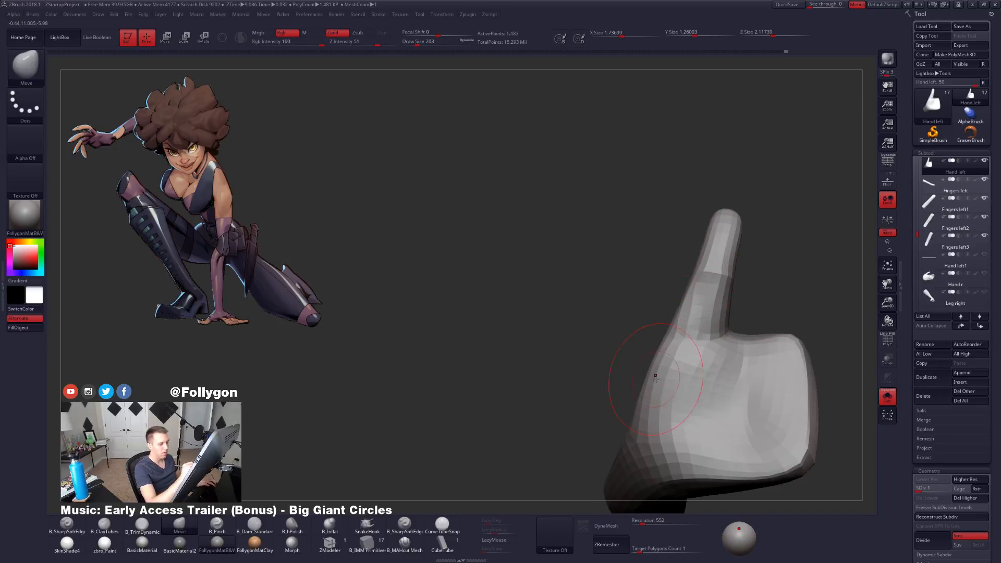
right_drag(648, 405, 765, 343)
ctrl+drag(766, 343, 755, 361)
Step: Smooth the thumb's lower segment at draw size 74 while raising the hand to subdivision level 3
key(space)
drag(741, 344, 734, 343)
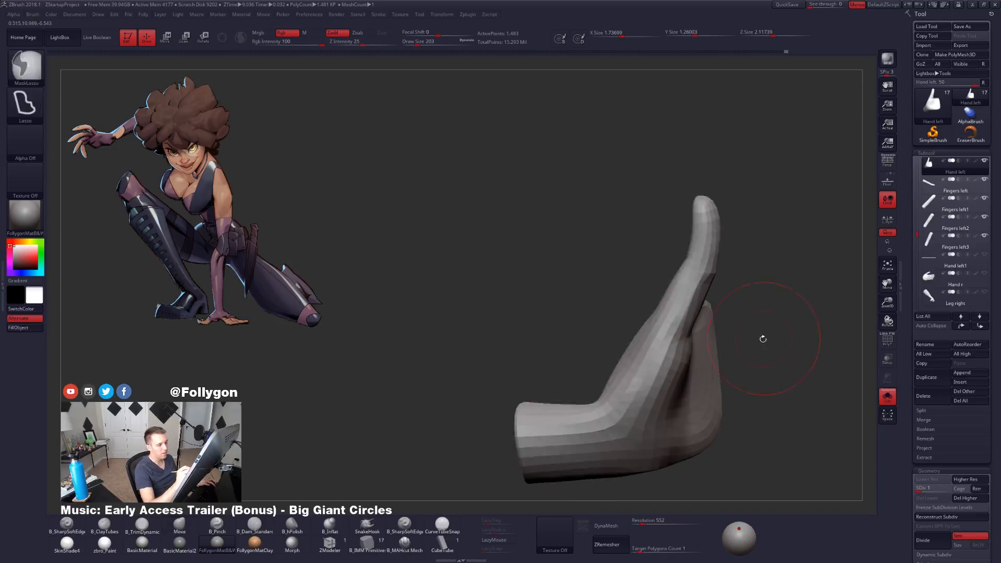
key(d)
right_drag(733, 343, 696, 328)
right_drag(695, 284, 709, 290)
shift+drag(687, 286, 673, 311)
key(d)
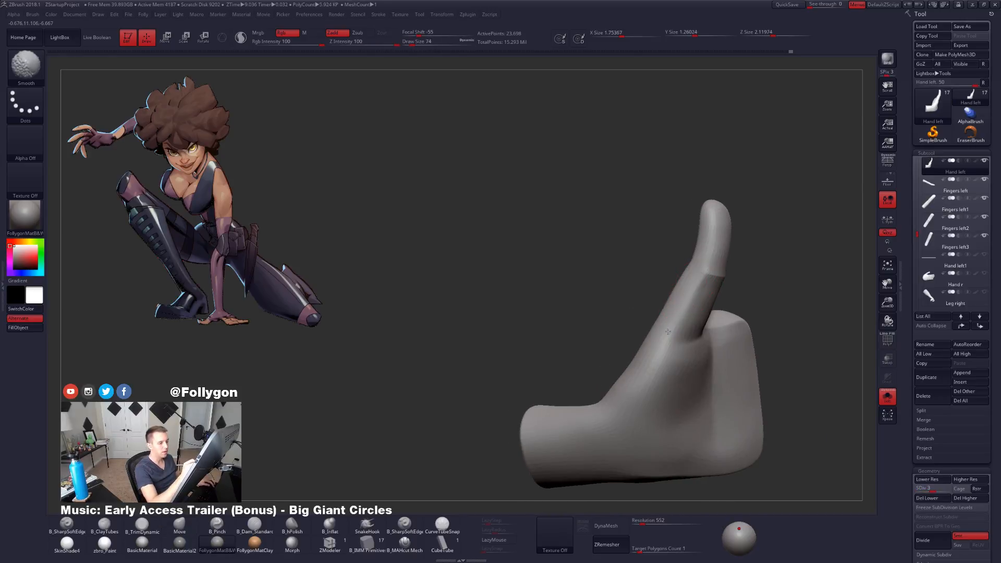
Step: Refine and smooth the thumb below its joint while raising the hand to subdivision level 5
right_drag(674, 352, 696, 349)
mouse_move(672, 305)
shift+mouse_down()
mouse_move(663, 326)
mouse_move(670, 297)
shift+mouse_up()
key(d)
mouse_move(707, 302)
right_down()
mouse_move(674, 298)
mouse_move(661, 348)
right_up()
key(space)
drag(689, 313, 692, 313)
mouse_move(677, 334)
right_down()
mouse_move(711, 386)
mouse_move(667, 433)
mouse_move(682, 363)
mouse_move(664, 365)
right_up()
key(d)
Step: Reshape the web between thumb and palm with the Move brush at subdivision level 2, using draw size 150
key(shift+d)
key(shift+d)
key(shift+d)
key(space)
drag(653, 339, 659, 339)
right_drag(660, 340, 643, 314)
key(space)
drag(646, 354, 652, 355)
right_drag(652, 355, 623, 339)
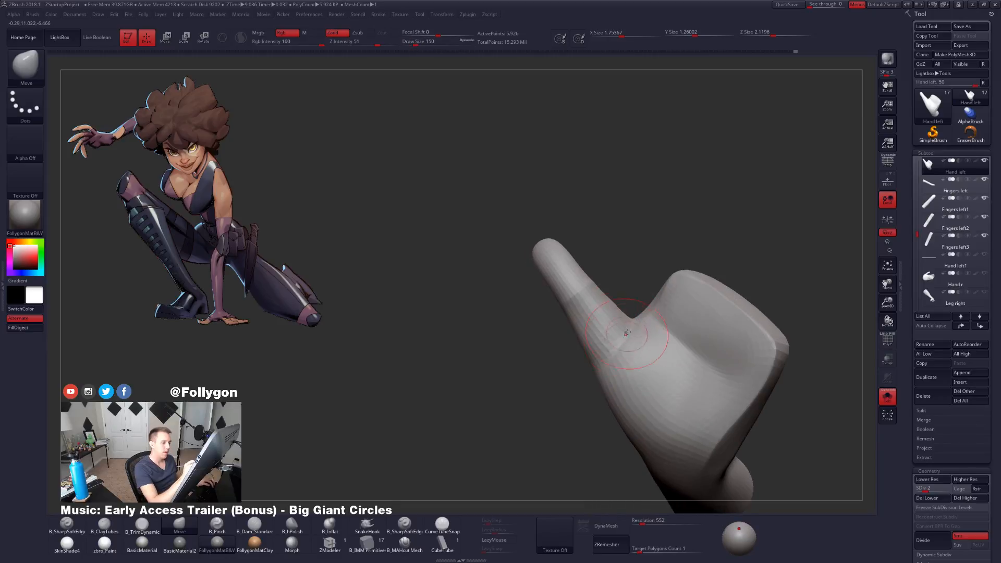
Step: Mask the palm so only the thumb stays editable, softening the mask at subdivision level 1
ctrl+drag(634, 303, 560, 161)
key(shift+d)
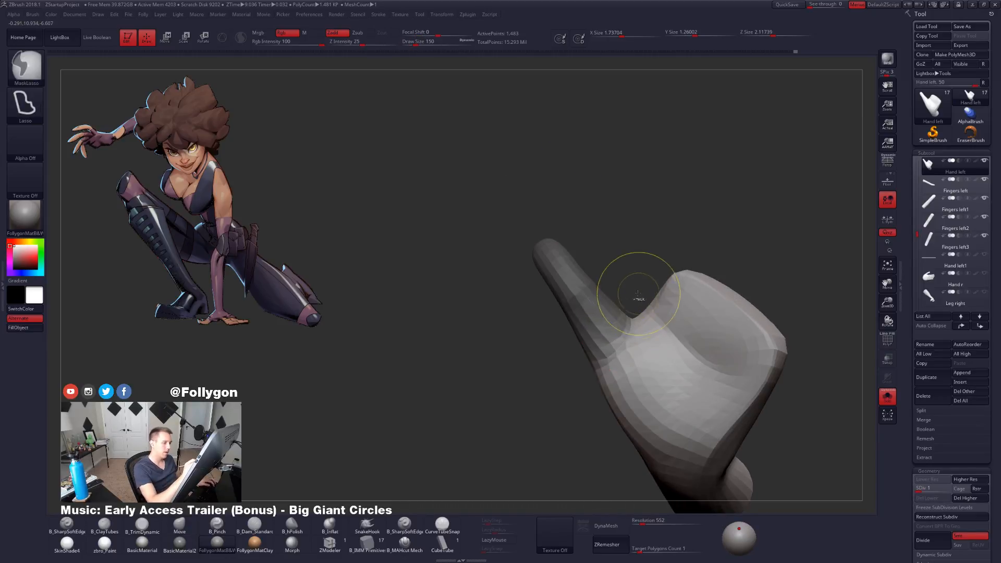
ctrl+click(632, 308)
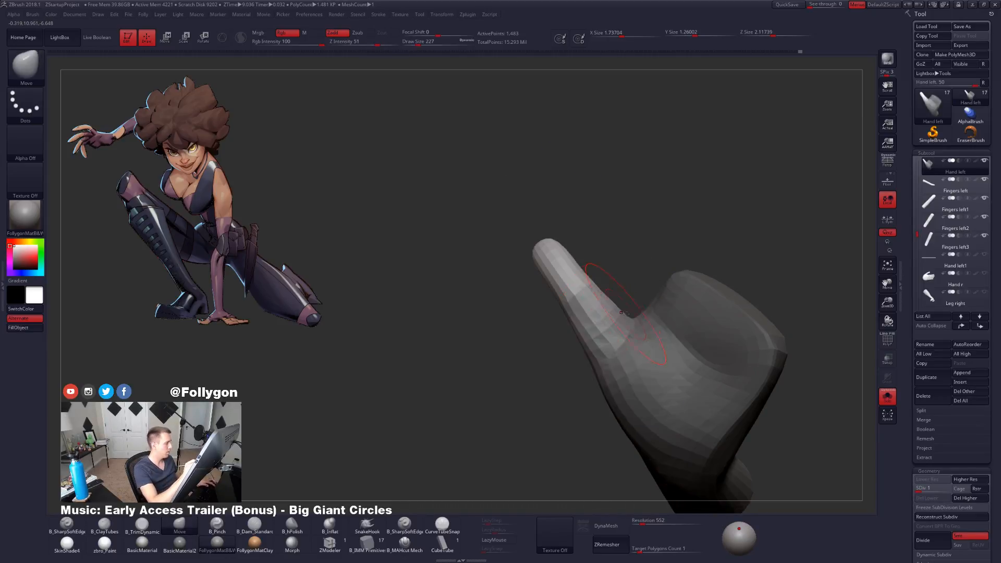
key(ctrl)
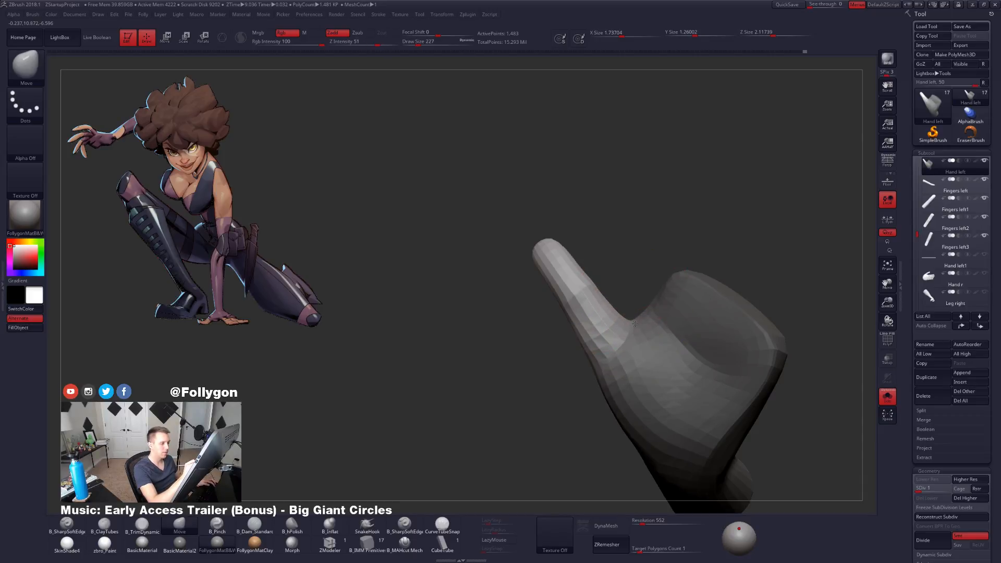
Step: Adjust the thumb's contour above the web with the Move brush at draw size 252
key(space)
drag(632, 321, 628, 321)
key(space)
drag(589, 363, 593, 362)
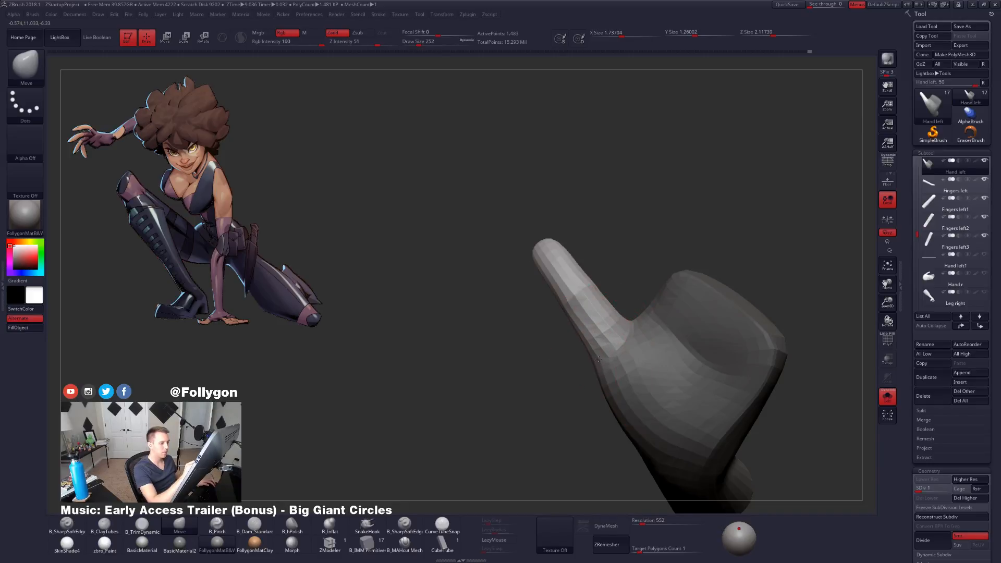
mouse_move(613, 358)
right_down()
mouse_move(730, 350)
mouse_move(714, 344)
right_up()
Step: Shape the thumb from the back of the hand with the Move brush at draw size 130 and clear the mask
key(space)
drag(636, 335, 609, 308)
key(space)
key(space)
alt+right_drag(610, 302, 610, 343)
key(space)
drag(611, 336, 613, 336)
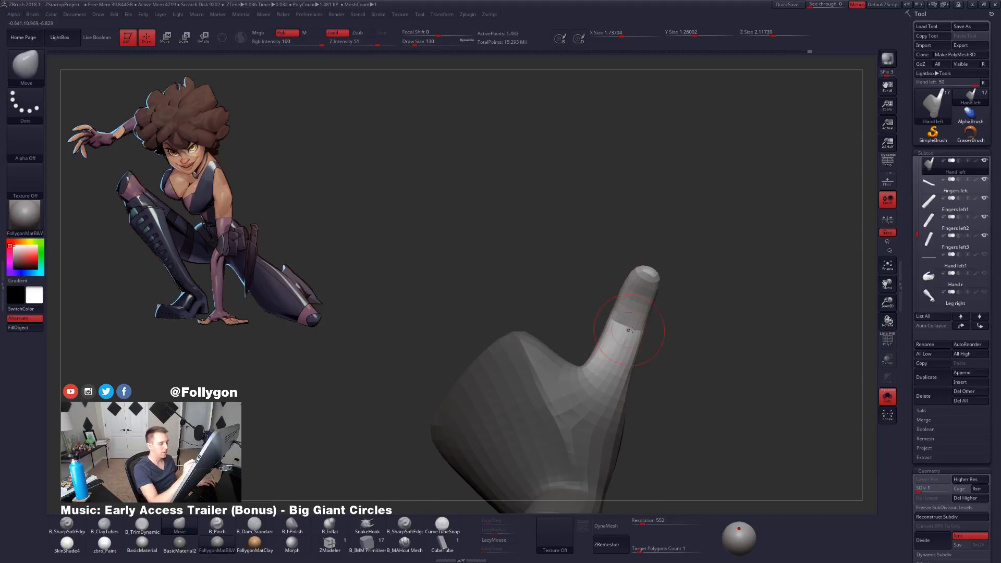
mouse_move(670, 393)
right_down()
mouse_move(711, 384)
mouse_move(673, 393)
right_up()
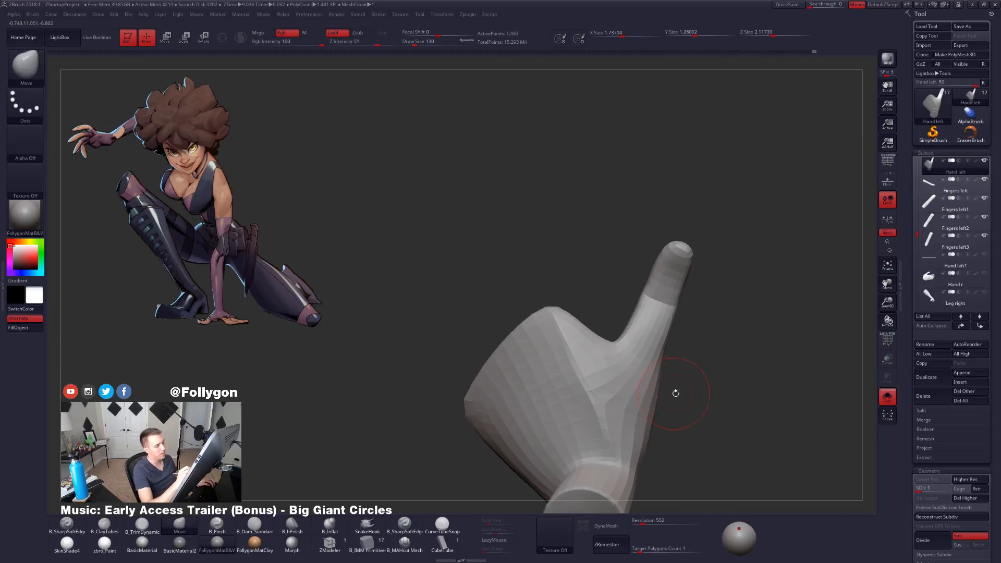
Step: Raise the hand to subdivision level 5 and refine the thumb web with a brush at draw size 74
key(d)
key(d)
key(d)
key(d)
key(space)
drag(620, 343, 617, 343)
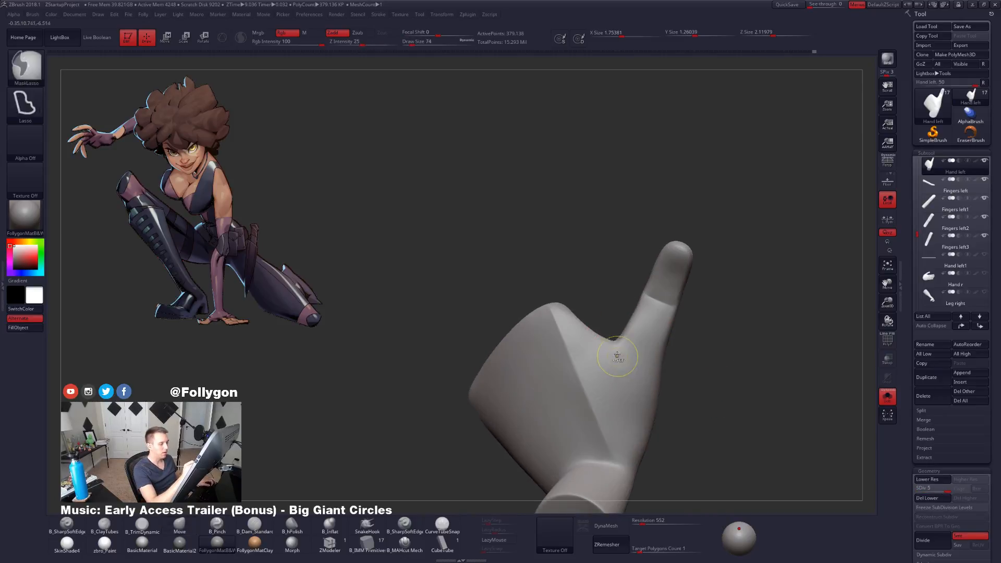
right_drag(619, 345, 605, 313)
Step: Lasso-mask the thumb, lower the hand to subdivision level 2, and invert the mask to protect the palm
key(ctrl)
mouse_move(639, 411)
ctrl+mouse_down()
mouse_move(614, 210)
mouse_move(612, 218)
ctrl+mouse_up()
key(shift+d)
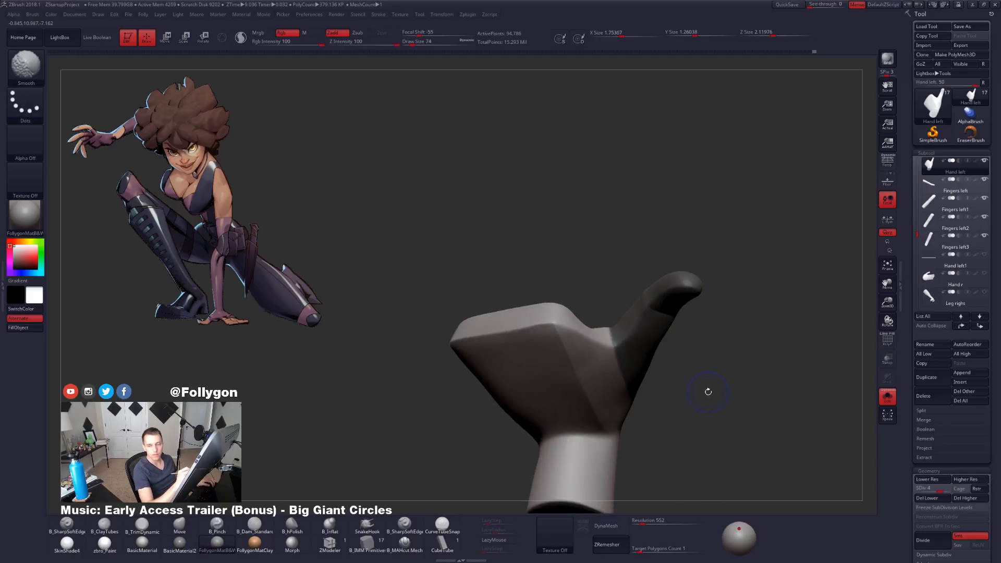
mouse_move(705, 393)
mouse_down()
mouse_move(688, 387)
mouse_move(705, 412)
mouse_move(682, 397)
mouse_up()
ctrl+click(658, 406)
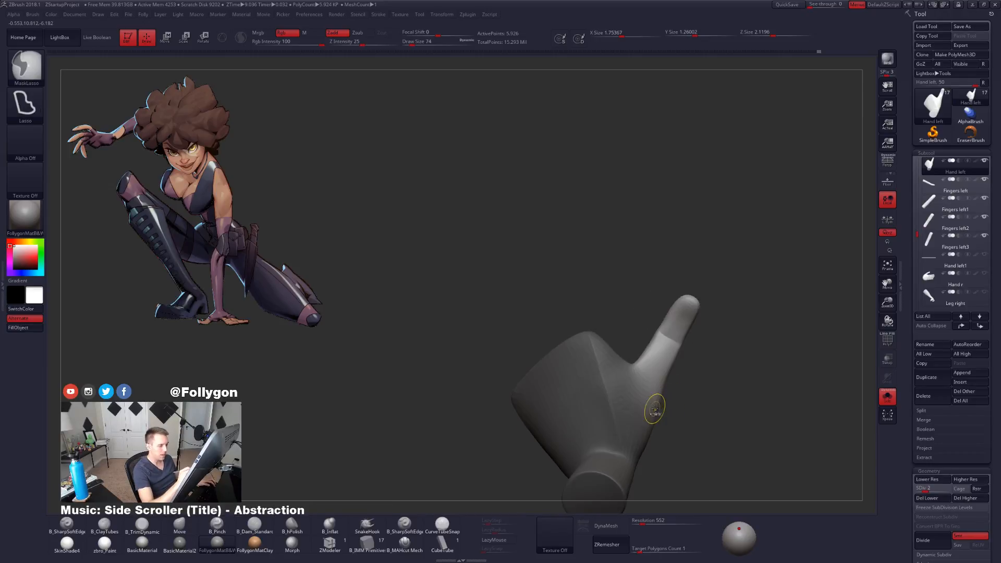
Step: Lower the hand to subdivision level 1 and reshape the thumb's base with the Move brush at draw size 192
key(shift+d)
key(space)
mouse_move(679, 383)
mouse_down()
mouse_move(692, 408)
mouse_move(655, 392)
mouse_up()
key(space)
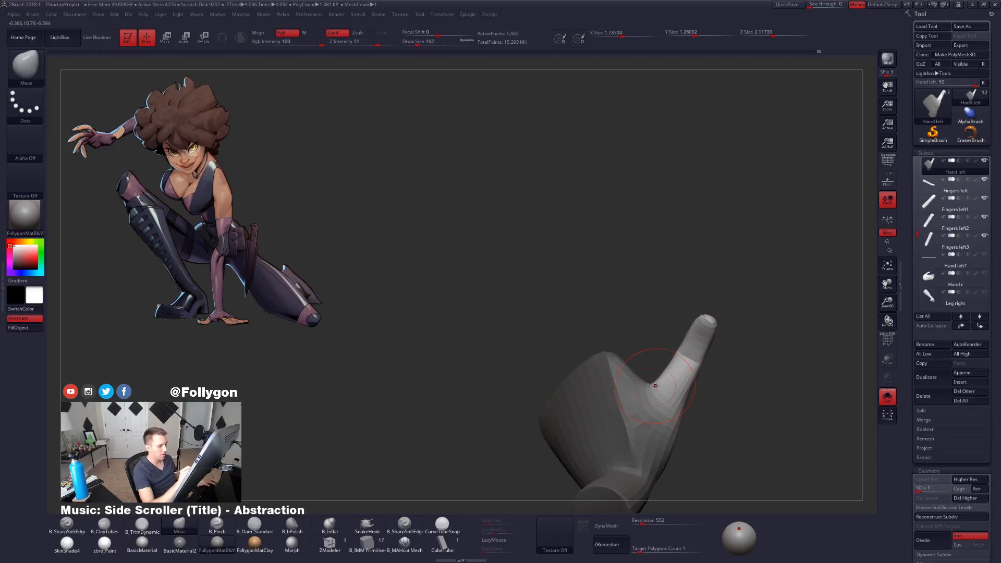
key(ctrl+shift+f)
drag(781, 320, 745, 334)
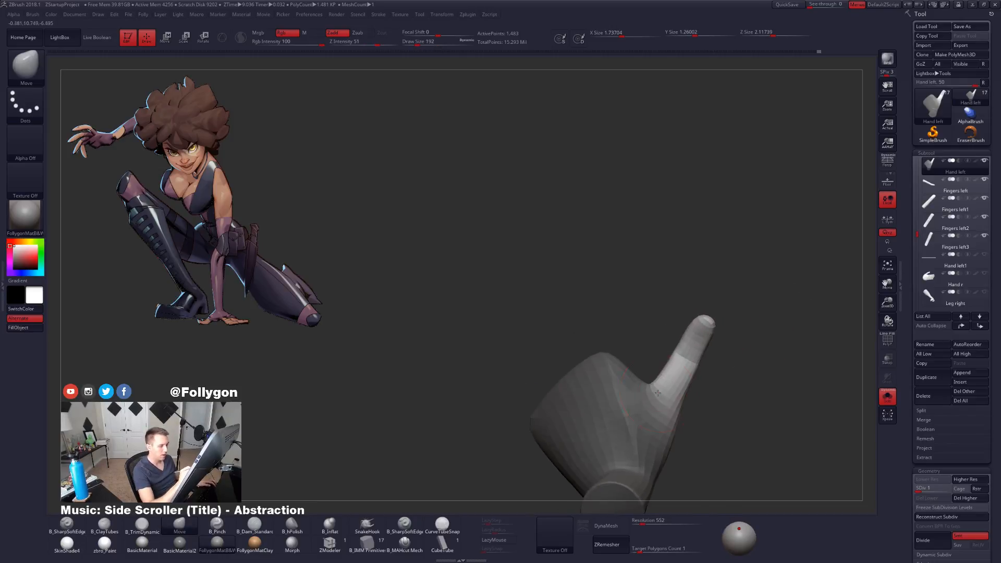
Step: Clear the mask, adjust the thumb's profile with the Move brush at draw sizes 150 and 121, and return to subdivision level 5
key(bracketleft)
ctrl+drag(714, 382, 723, 391)
mouse_move(652, 392)
right_down()
mouse_move(677, 395)
mouse_move(673, 386)
right_up()
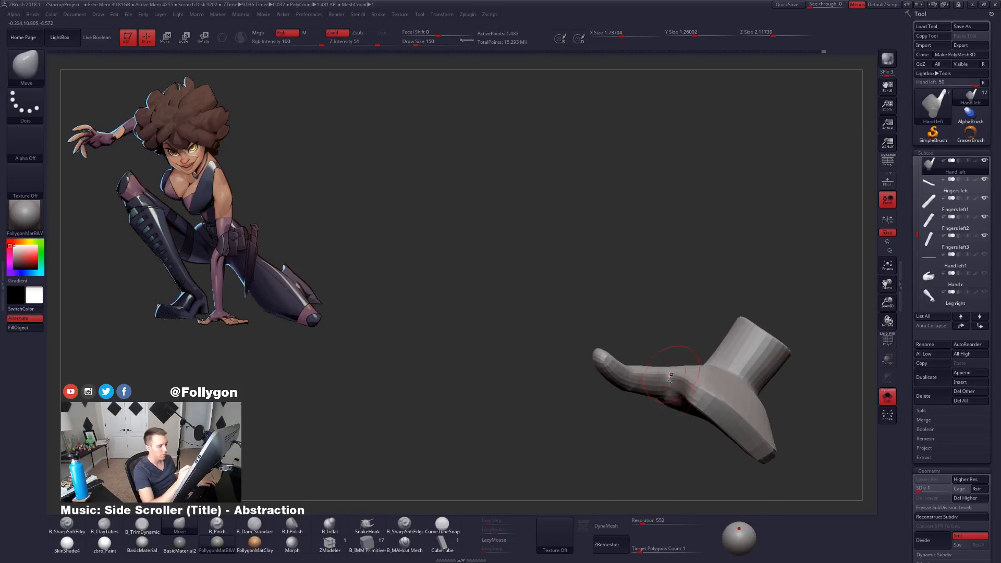
key(space)
drag(687, 406, 683, 406)
right_drag(684, 388, 680, 384)
key(d)
key(d)
key(d)
key(d)
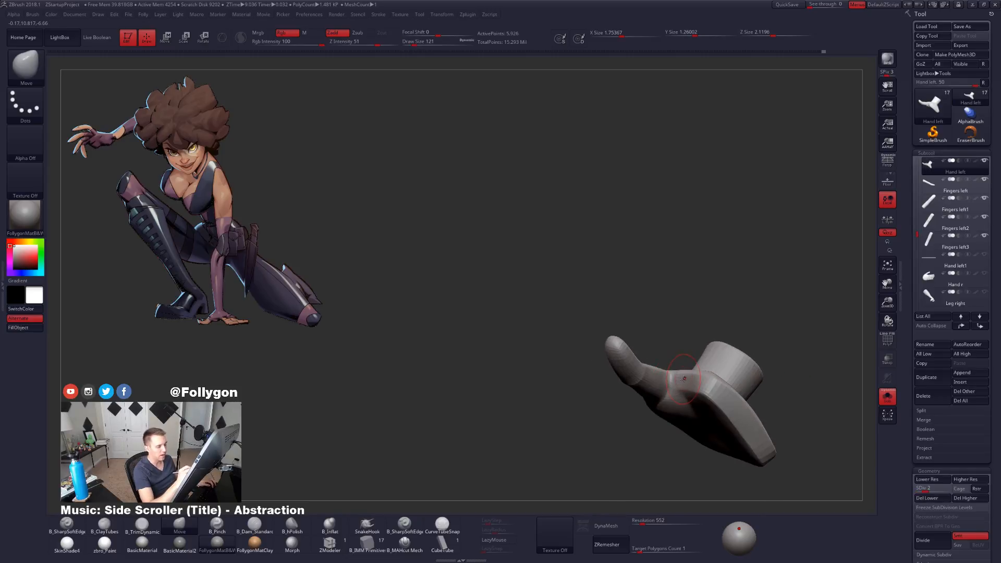
Step: Cut a crease at the thumb web with the B_MAHcut Mech brush at draw size 61
key(alt+f)
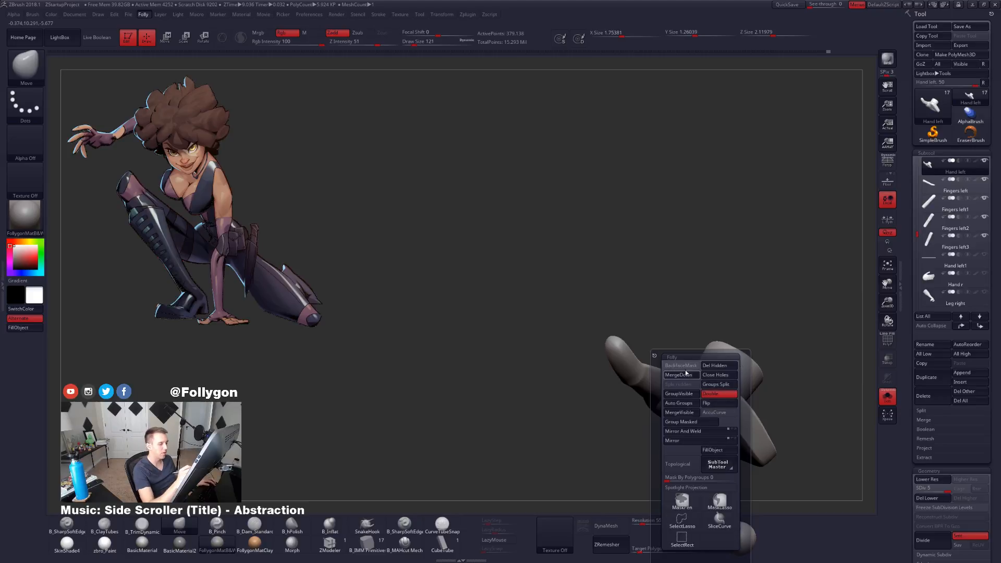
right_drag(608, 410, 688, 381)
click(405, 542)
key(space)
drag(688, 380, 683, 381)
right_drag(683, 381, 711, 364)
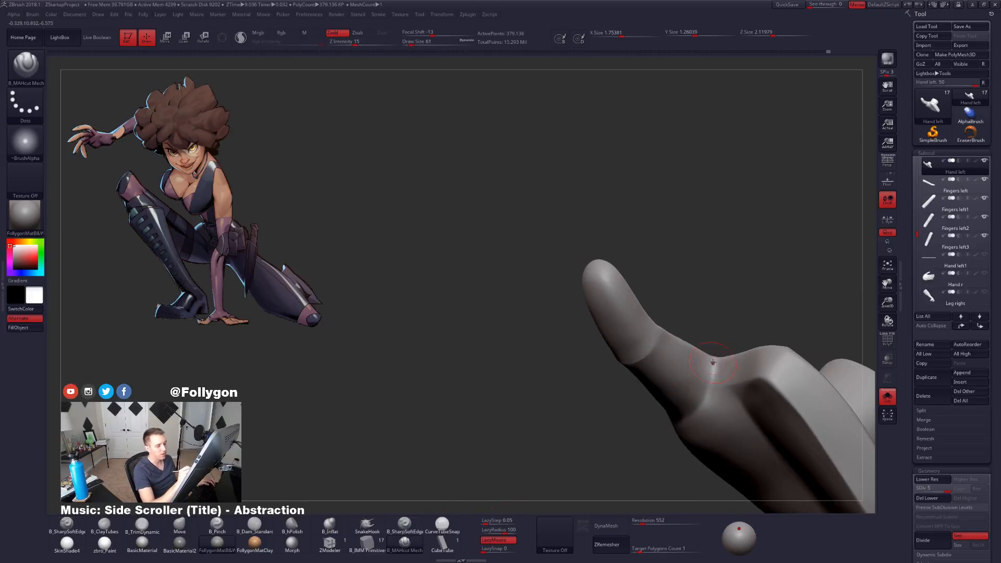
drag(712, 378, 698, 411)
right_drag(698, 412, 714, 375)
Step: Deepen the crease from the web down around the base of the thumb with the B_MAHcut Mech brush
mouse_move(715, 365)
mouse_down()
mouse_move(714, 384)
mouse_move(663, 441)
mouse_up()
right_drag(663, 441, 712, 352)
mouse_move(711, 353)
mouse_down()
mouse_move(686, 385)
mouse_move(652, 401)
mouse_up()
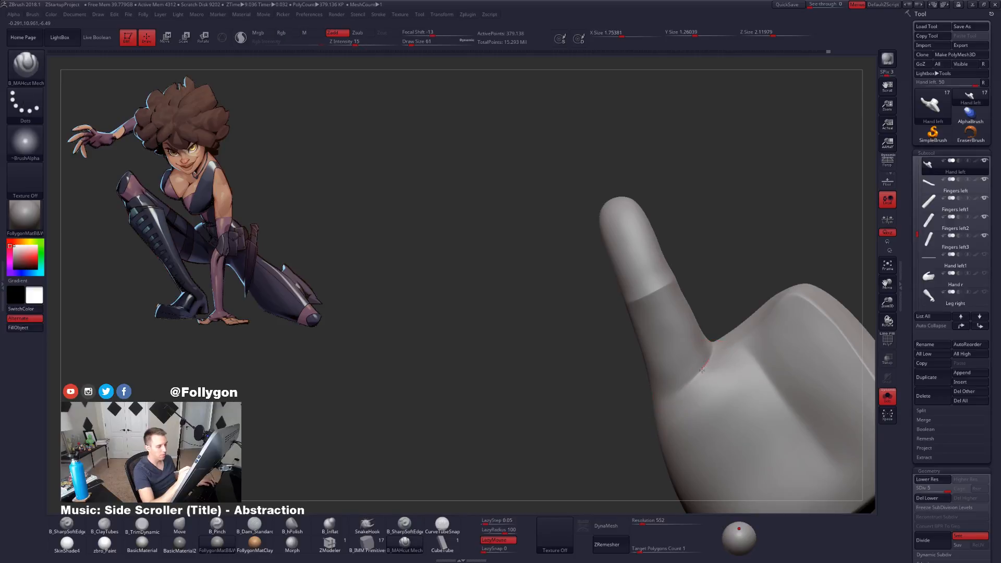
drag(698, 373, 701, 376)
mouse_move(700, 375)
right_down()
mouse_move(711, 395)
mouse_move(699, 399)
mouse_move(693, 376)
right_up()
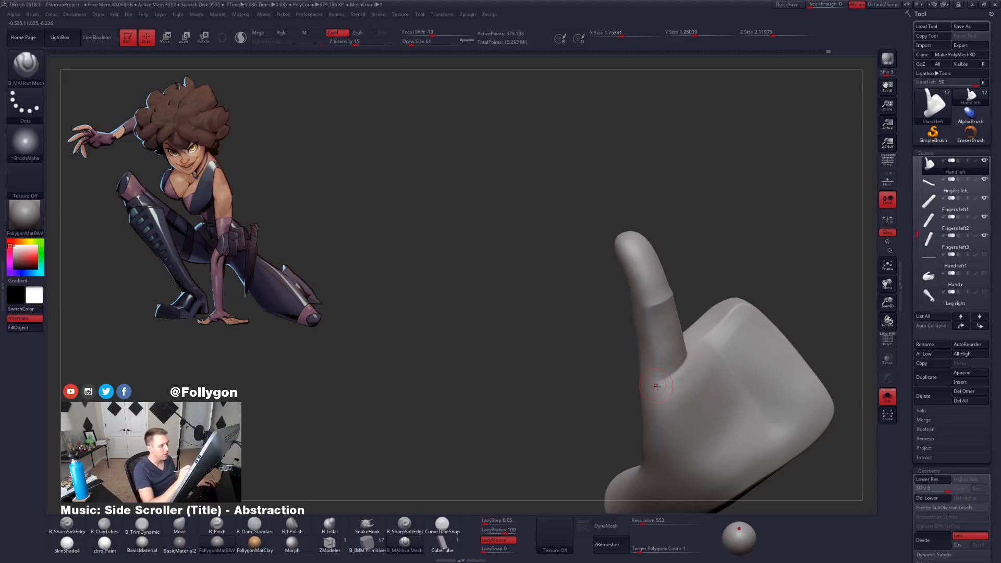
drag(485, 308, 699, 364)
right_drag(699, 364, 665, 374)
Step: Adjust the thumb's side silhouette below the joint with the Move brush at draw size 113
key(space)
drag(675, 370, 679, 370)
right_drag(669, 377, 679, 368)
key(b)
key(m)
key(v)
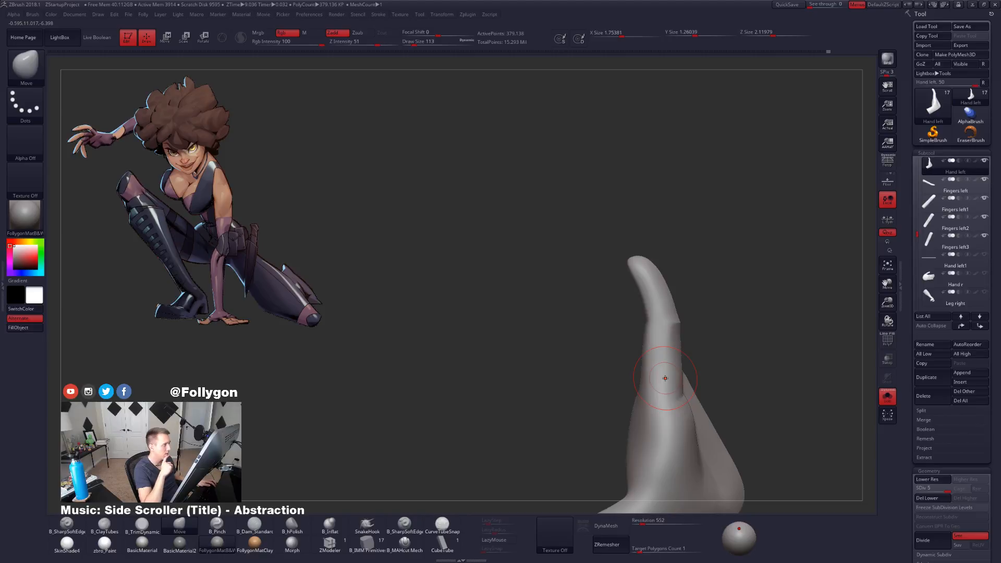
mouse_move(694, 365)
right_down()
mouse_move(717, 384)
mouse_move(703, 390)
mouse_move(705, 381)
right_up()
key(space)
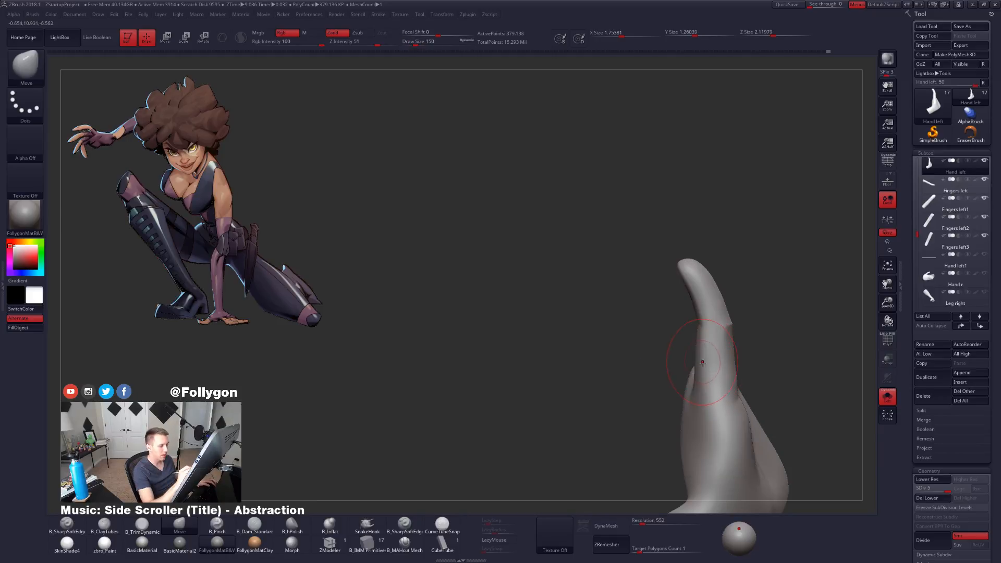
Step: Reshape the thumb three subdivision levels lower with the Move brush at draw size 150, and return to level 5
key(shift+d)
key(shift+d)
key(shift+d)
mouse_move(699, 356)
right_down()
mouse_move(670, 402)
mouse_move(692, 409)
mouse_move(693, 367)
right_up()
key(d)
key(d)
key(d)
key(space)
key(space)
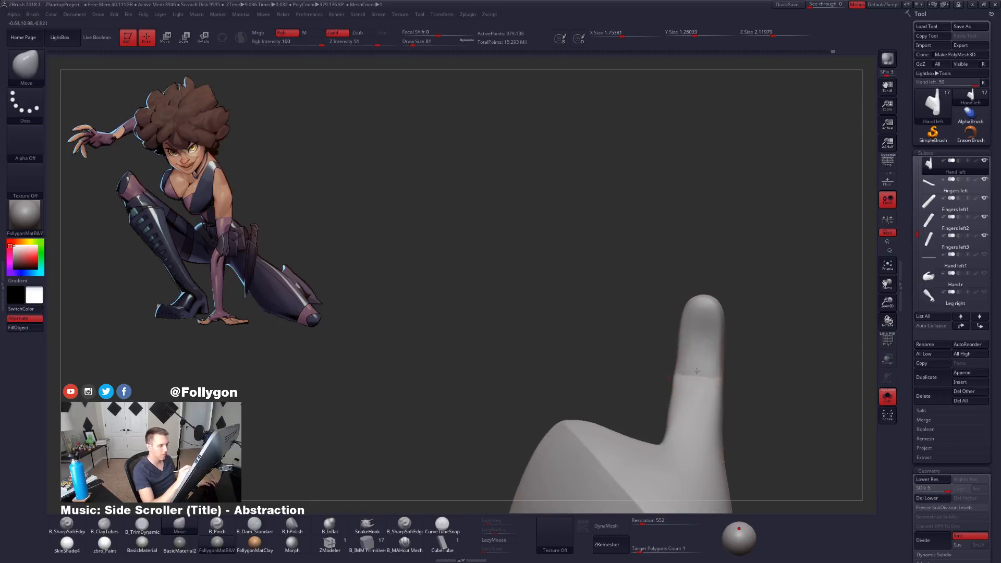
Step: Flatten the thumb's inner side around the joint with the B_TrimDynamic brush at draw size 61
key(b)
key(t)
key(d)
key(space)
drag(698, 336, 686, 348)
key(space)
key(space)
click(686, 356)
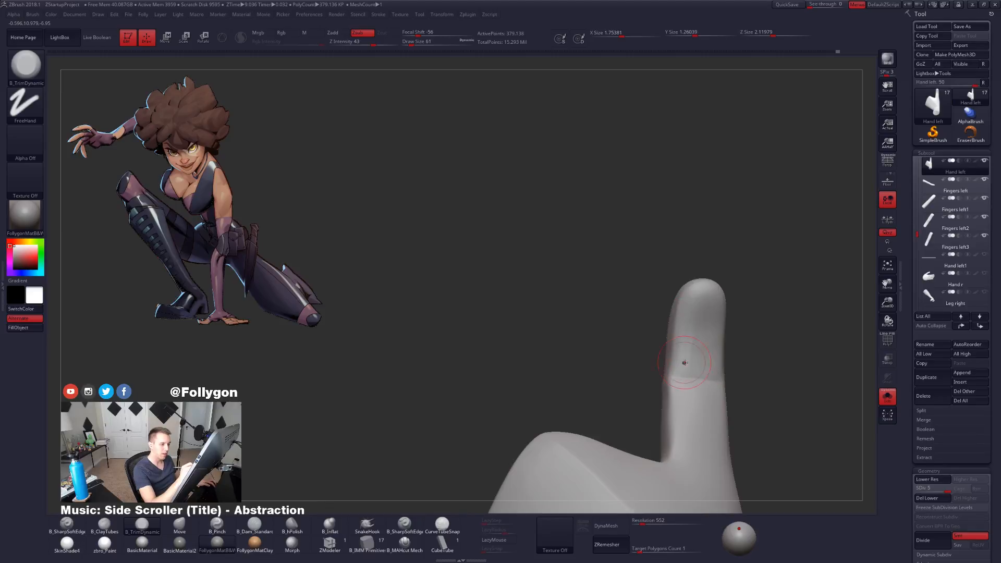
right_drag(684, 363, 677, 358)
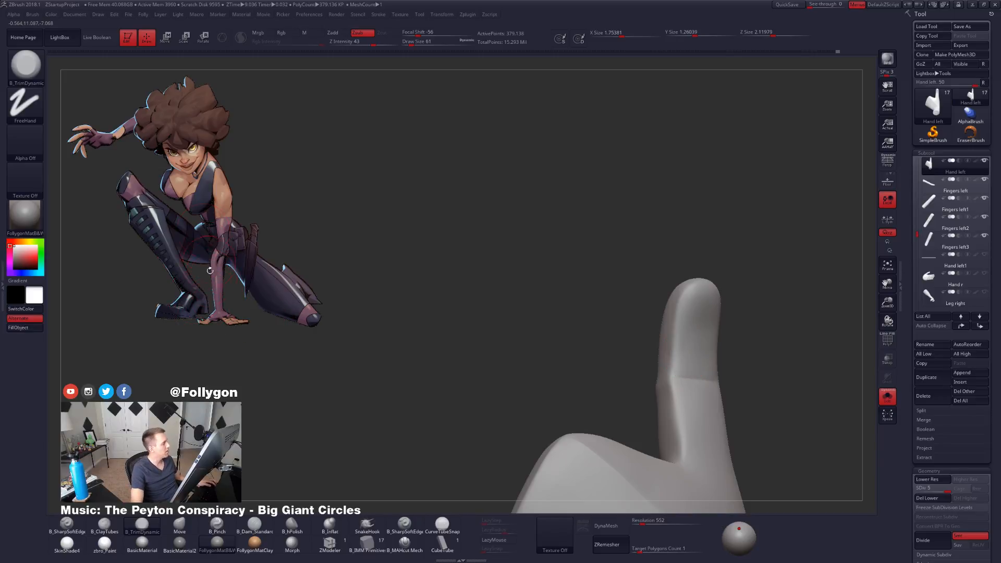
Step: Measure the reference character's height from the planted hand to the top of the hair with the Transpose line
key(w)
right_drag(209, 253, 215, 253)
right_drag(560, 430, 559, 435)
drag(609, 464, 609, 362)
drag(611, 413, 197, 271)
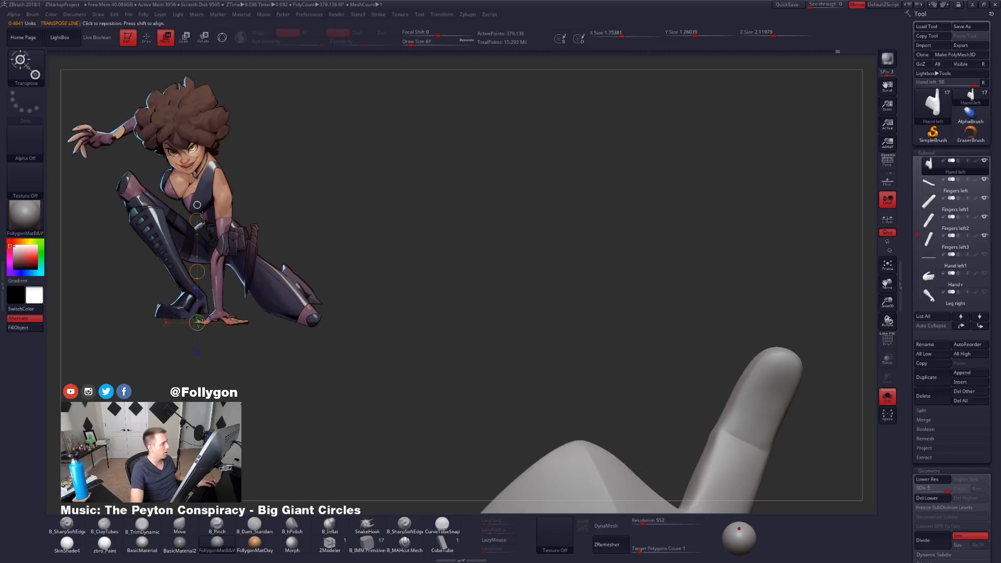
drag(197, 205, 197, 73)
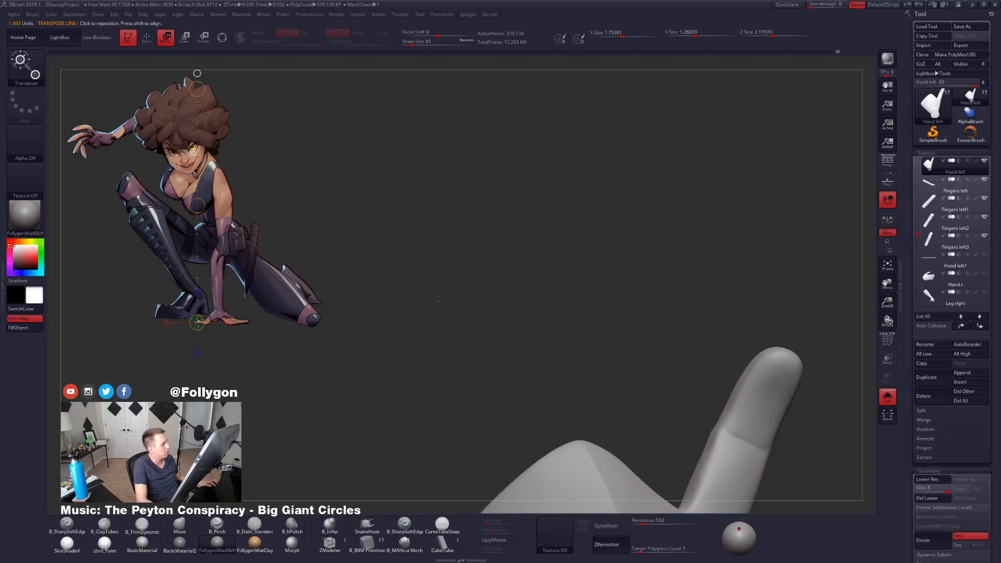
key(q)
Step: Sharpen the edge running along the thumb between joint and web with the B_Pinch brush at draw size 49
mouse_move(471, 300)
mouse_down()
mouse_move(525, 371)
mouse_move(424, 322)
mouse_move(527, 326)
mouse_move(513, 319)
mouse_move(581, 386)
mouse_up()
key(b)
key(p)
key(i)
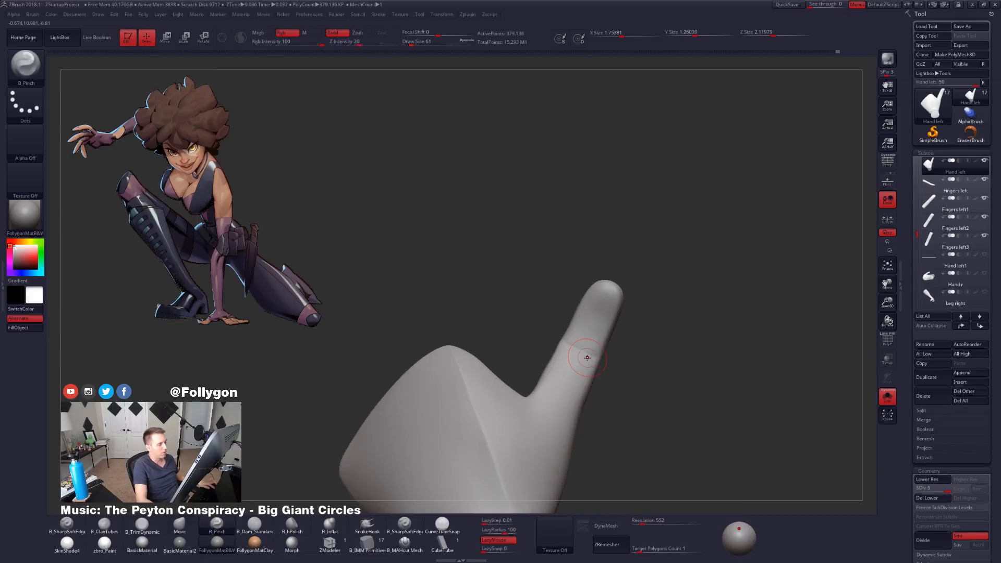
mouse_move(567, 365)
alt+right_down()
mouse_move(628, 344)
mouse_move(592, 373)
alt+right_up()
key(space)
drag(628, 333, 625, 333)
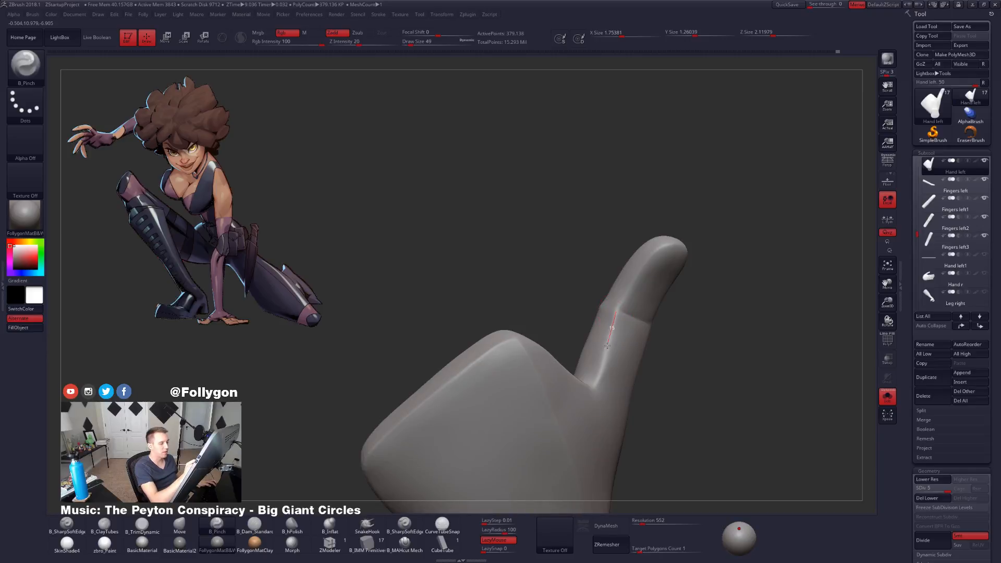
drag(595, 398, 593, 411)
right_drag(594, 396, 613, 388)
key(space)
drag(613, 357, 616, 357)
right_drag(616, 360, 628, 362)
Step: Lower the hand to subdivision level 3 and adjust the thumb between web and joint with the Move brush
key(b)
key(m)
key(v)
key(space)
drag(609, 367, 611, 361)
key(space)
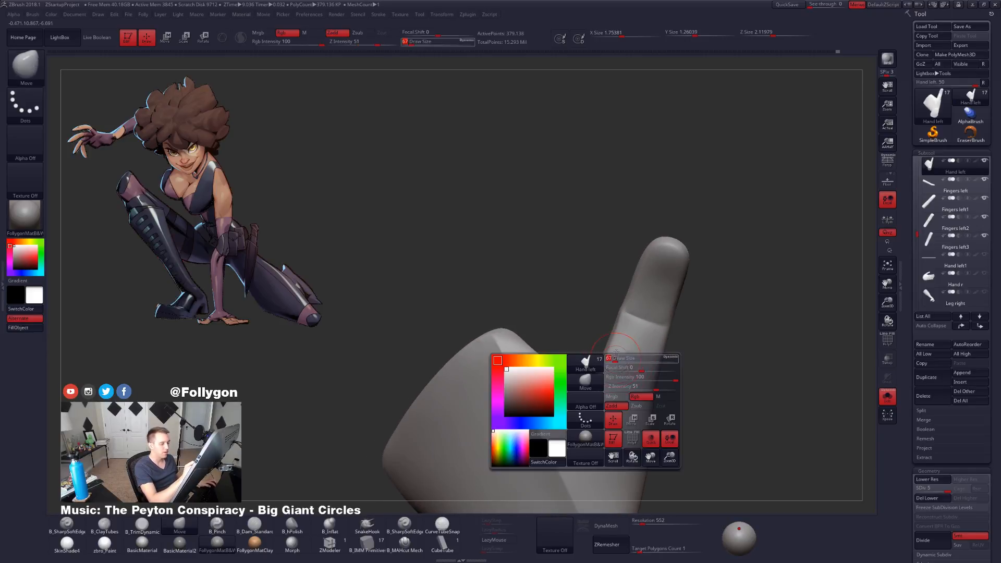
key(shift+d)
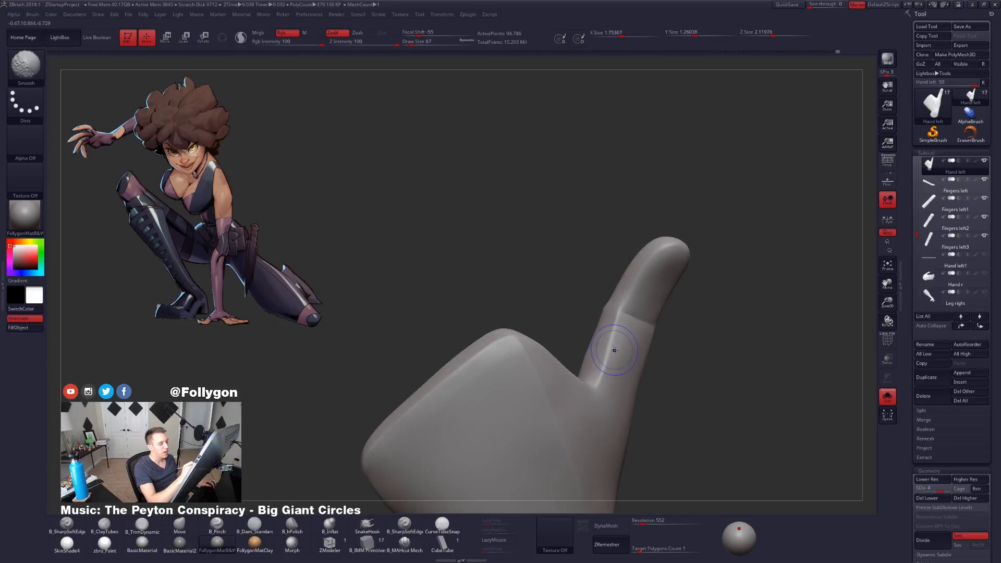
key(shift+d)
key(space)
drag(614, 356, 618, 356)
Step: Plane the thumb's surfaces with the B_TrimDynamic brush at draw sizes 74 and 54, returning the hand to subdivision level 5
key(b)
key(t)
key(d)
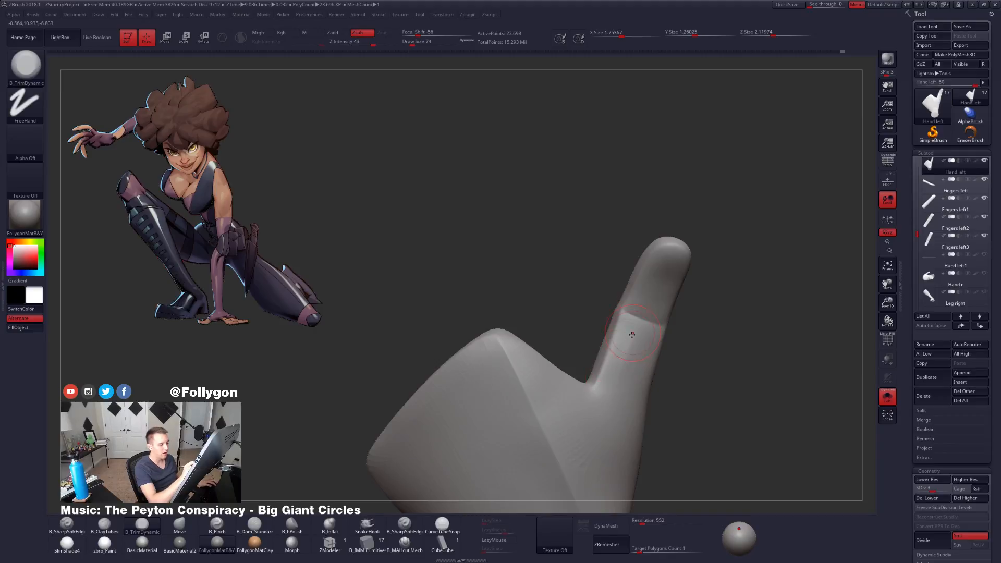
key(d)
key(d)
mouse_move(485, 307)
mouse_down()
mouse_move(610, 323)
mouse_move(615, 364)
mouse_up()
mouse_move(558, 328)
mouse_down()
mouse_move(485, 333)
mouse_move(489, 313)
mouse_move(558, 341)
mouse_move(495, 365)
mouse_move(579, 341)
mouse_up()
key(space)
key(space)
drag(646, 334, 642, 334)
mouse_move(558, 343)
mouse_down()
mouse_move(578, 344)
mouse_move(522, 344)
mouse_up()
key(shift+d)
key(shift+d)
mouse_move(589, 347)
mouse_down()
mouse_move(651, 349)
mouse_move(645, 330)
mouse_move(608, 355)
mouse_move(615, 393)
mouse_up()
key(space)
key(ctrl+z)
key(d)
key(d)
Step: Turn off solo mode to view the hand together with its fingers and forearm from the front
mouse_move(627, 375)
right_down()
mouse_move(615, 371)
mouse_move(615, 352)
mouse_move(625, 436)
mouse_move(651, 400)
right_up()
alt+right_drag(651, 400, 588, 454)
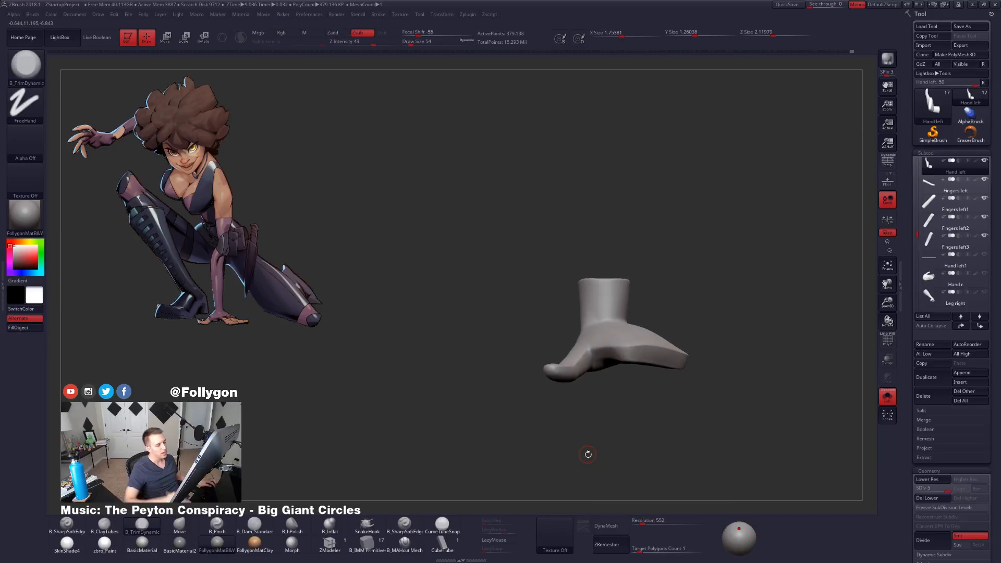
key(ctrl+shift+s)
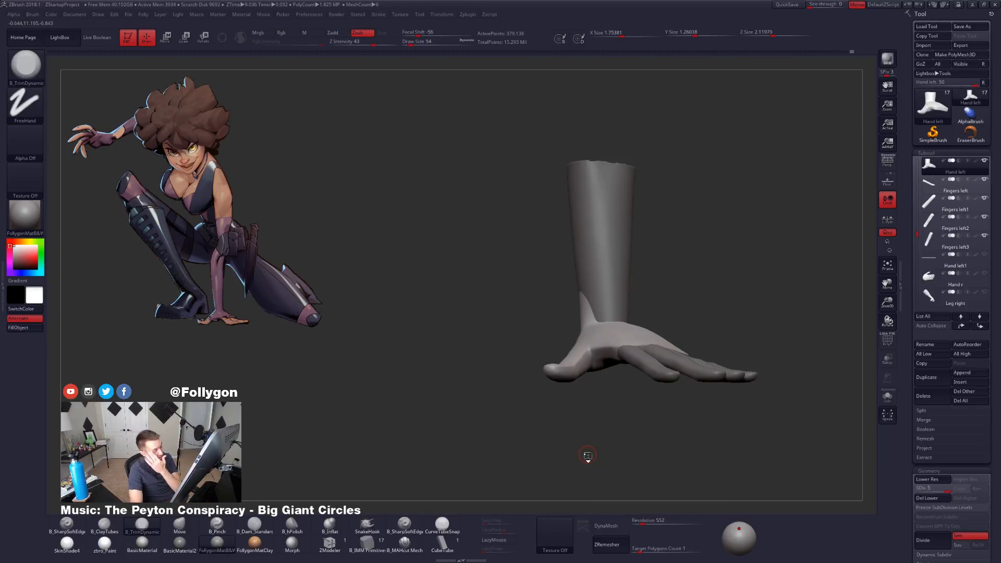
ctrl+right_drag(585, 361, 566, 442)
Step: Adjust the thumb's profile and web in relation to the fingers with the Move brush
key(b)
key(m)
key(v)
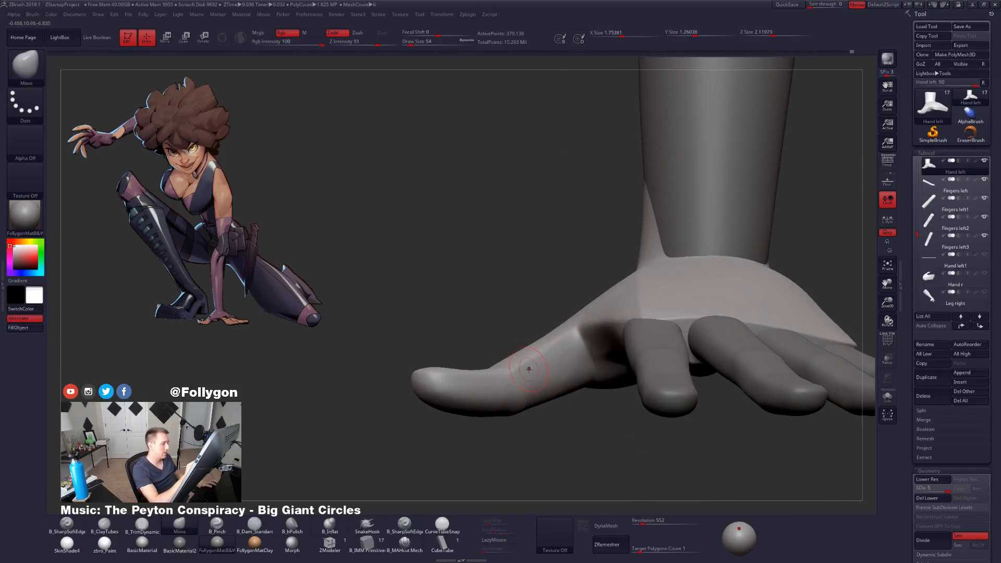
right_drag(528, 367, 523, 373)
key(space)
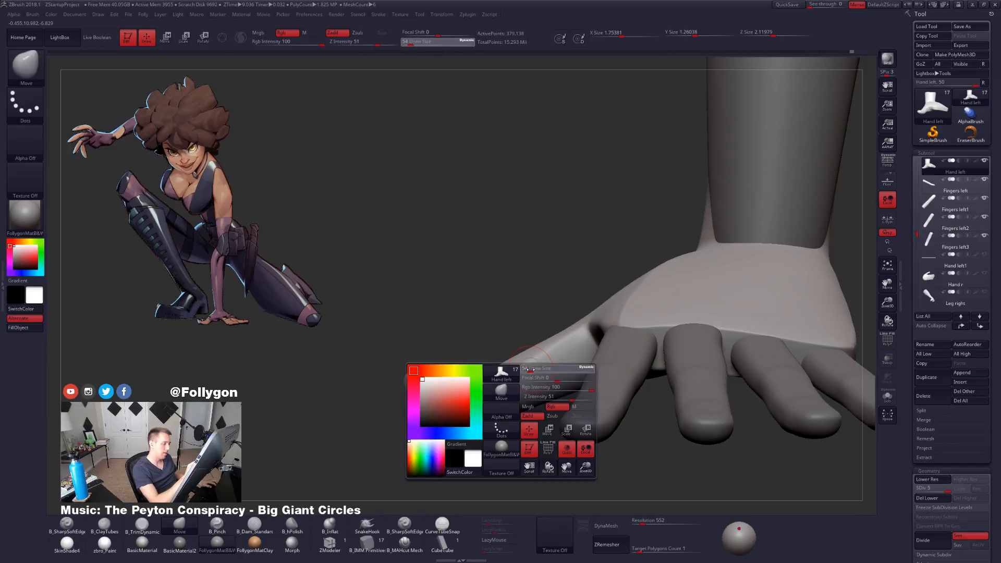
drag(528, 370, 531, 370)
key(space)
drag(570, 344, 568, 344)
key(space)
mouse_move(559, 358)
right_down()
mouse_move(581, 367)
mouse_move(563, 341)
mouse_move(604, 359)
mouse_move(583, 364)
mouse_move(574, 354)
right_up()
Step: Sharpen the ridge along the thumb and through the web toward the palm's edge with the B_Pinch brush at draw size 43
key(5)
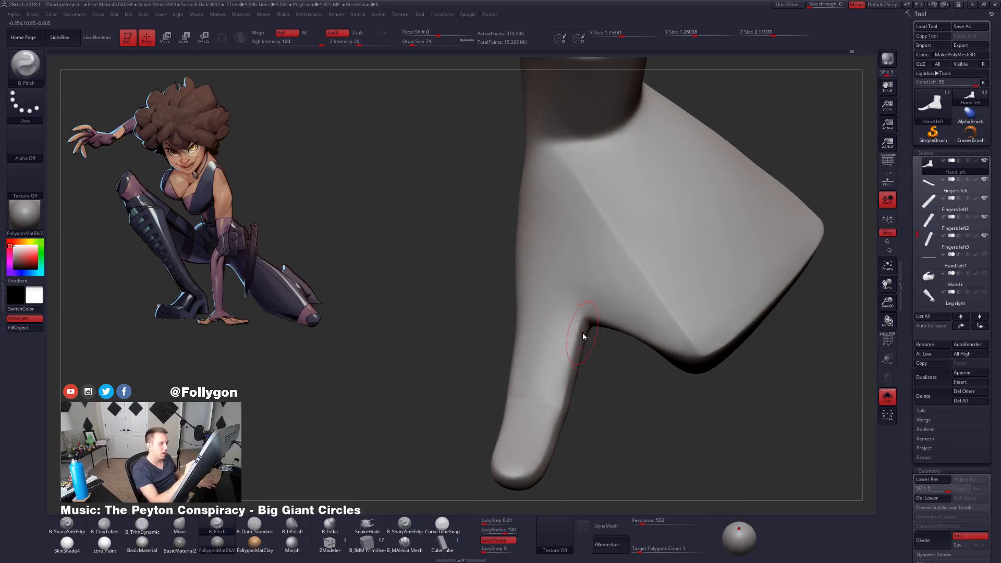
key(space)
drag(572, 344, 567, 344)
right_drag(579, 341, 554, 383)
drag(527, 421, 564, 360)
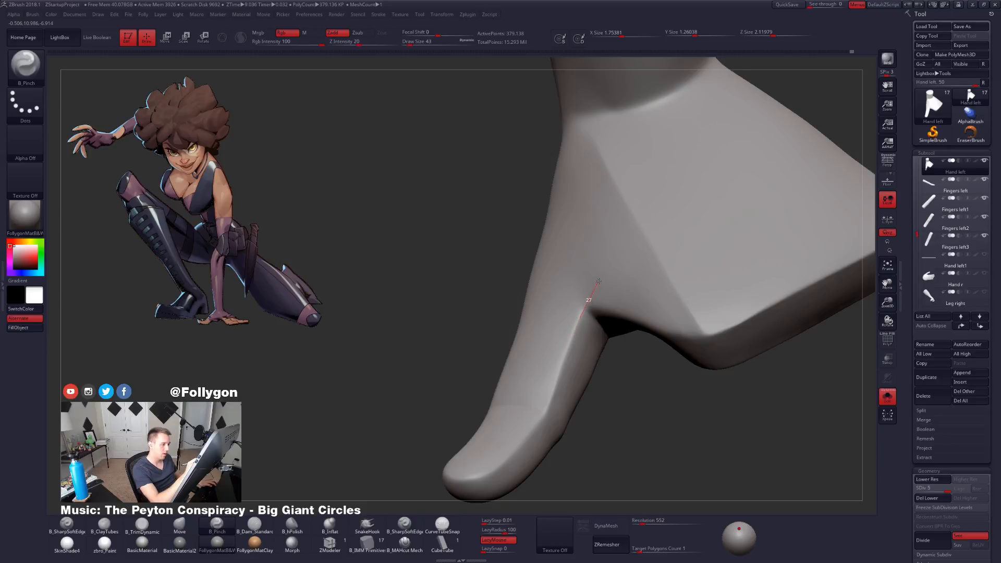
mouse_move(599, 286)
right_down()
mouse_move(599, 382)
mouse_move(565, 360)
right_up()
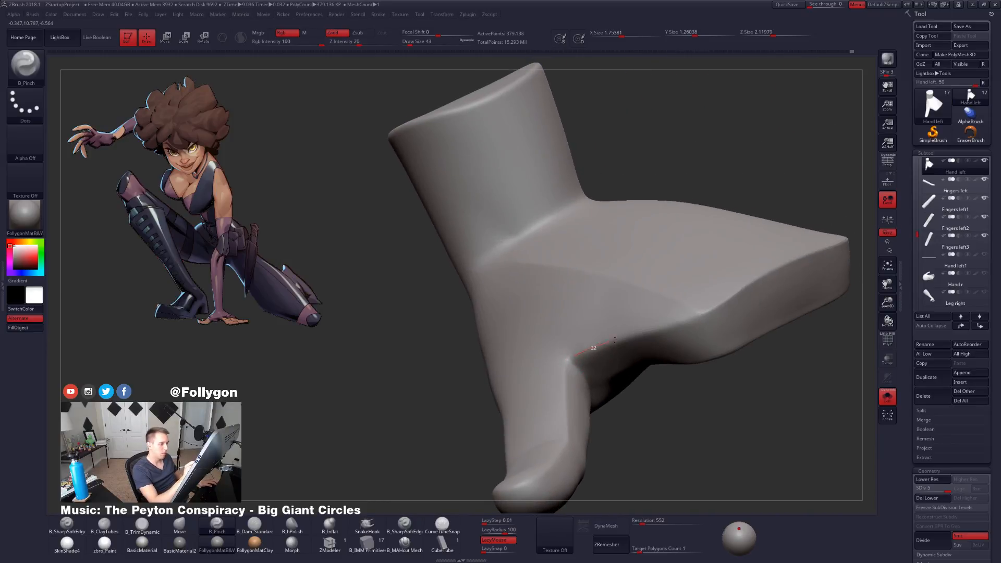
drag(730, 306, 740, 301)
mouse_move(734, 278)
right_down()
mouse_move(664, 371)
mouse_move(599, 342)
mouse_move(660, 363)
mouse_move(632, 347)
right_up()
Step: Tighten the palm edge beside the thumb web with the B_Pinch brush at draw size 74
key(space)
drag(648, 304, 654, 301)
key(space)
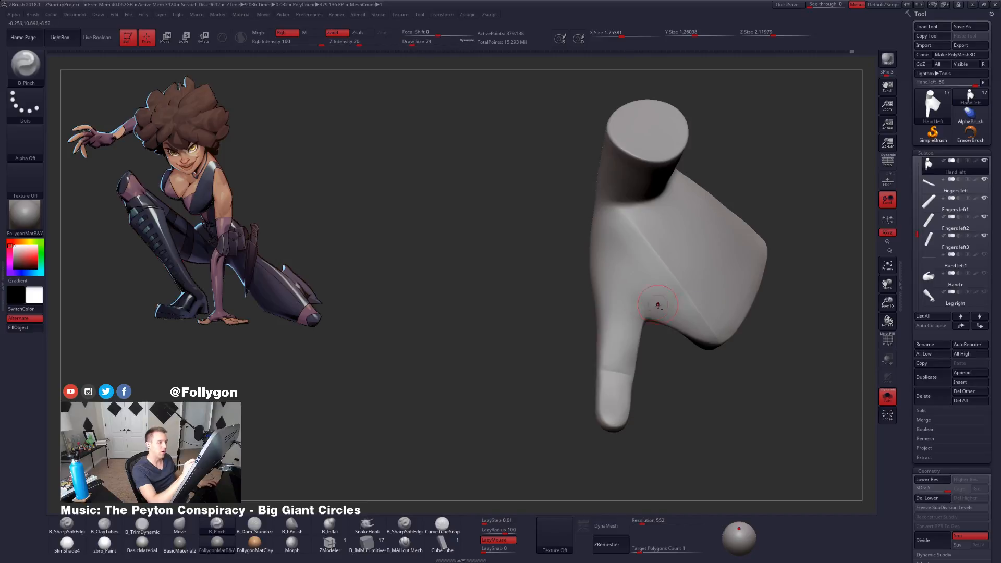
alt+right_drag(654, 301, 654, 341)
Step: Flatten and smooth the plane from the thumb's base to the wrist with the B_TrimDynamic brush at draw size 104
key(space)
drag(649, 324, 652, 326)
ctrl+right_drag(652, 326, 646, 344)
key(3)
drag(616, 282, 622, 310)
right_drag(633, 330, 614, 270)
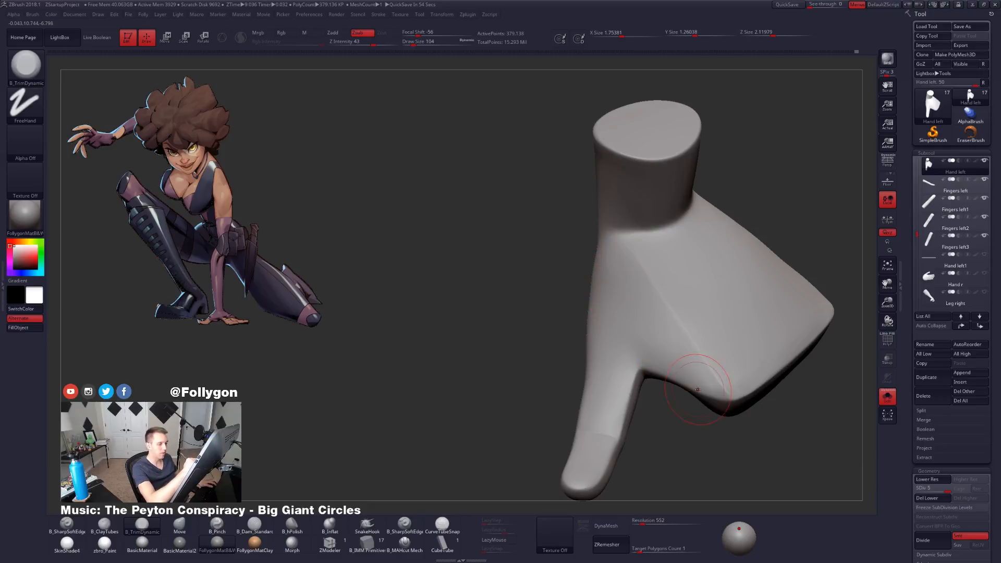
right_drag(713, 393, 672, 351)
key(shift)
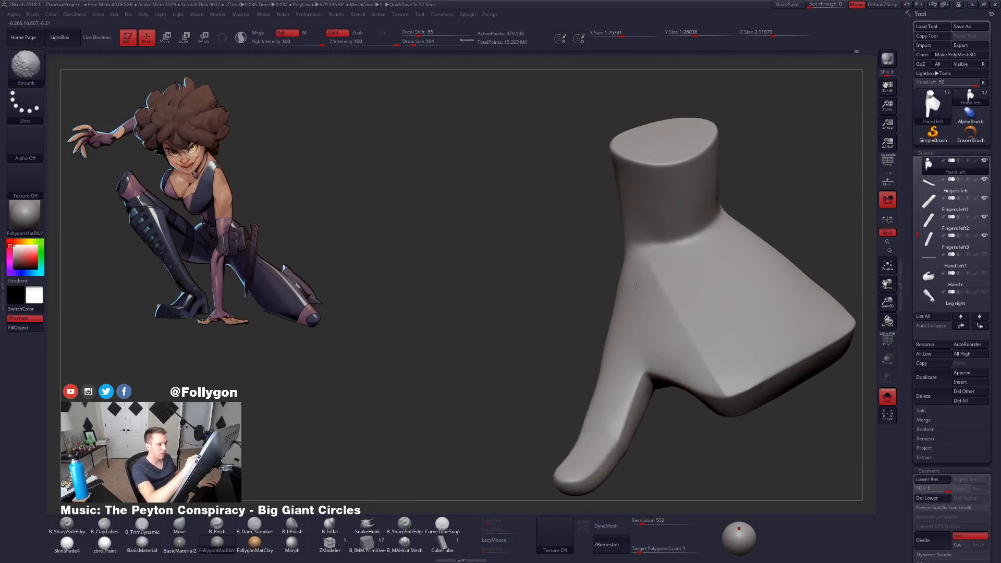
mouse_move(641, 313)
right_down()
mouse_move(710, 404)
mouse_move(648, 430)
mouse_move(703, 383)
mouse_move(766, 374)
mouse_move(714, 393)
right_up()
Step: Review the hand with the other parts visible and switch to the forearm's Body subtool
key(alt+s)
key(alt+s)
right_drag(753, 354, 728, 371)
right_drag(759, 337, 686, 369)
right_drag(665, 423, 687, 362)
mouse_move(648, 410)
right_down()
mouse_move(715, 392)
mouse_move(737, 433)
mouse_move(719, 413)
mouse_move(684, 405)
mouse_move(702, 385)
right_up()
alt+click(702, 388)
ctrl+shift+click(714, 417)
ctrl+shift+drag(697, 379, 716, 410)
mouse_move(691, 412)
right_down()
mouse_move(669, 429)
mouse_move(646, 406)
right_up()
Step: Mask the forearm's wrist end at the lowest subdivision level and soften the mask
alt+drag(662, 365, 573, 401)
key(shift+d)
key(shift+d)
key(space)
drag(640, 333, 649, 333)
mouse_move(599, 277)
ctrl+mouse_down()
mouse_move(612, 463)
mouse_move(745, 333)
ctrl+mouse_up()
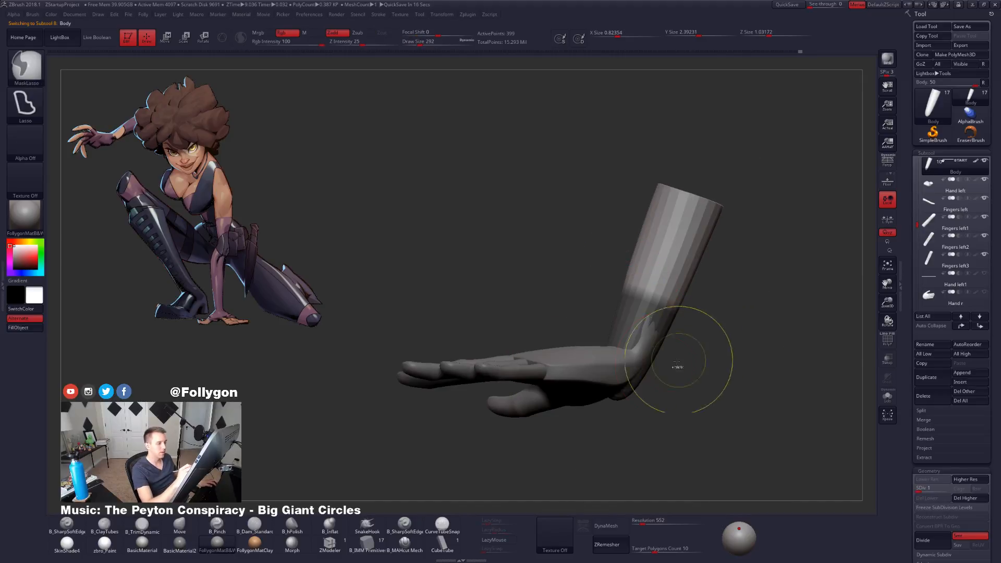
alt+drag(686, 361, 715, 390)
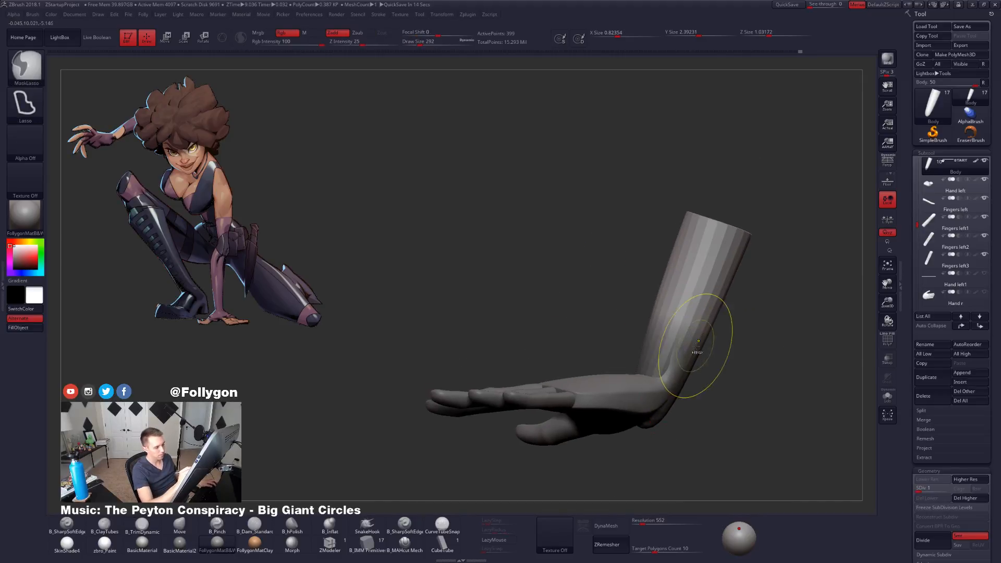
ctrl+click(716, 361)
ctrl+click(693, 348)
Step: Pull and smooth the forearm's lower end so it fits around the hand's wrist
drag(701, 384, 781, 390)
key(shift)
mouse_move(680, 400)
shift+mouse_down()
mouse_move(689, 380)
mouse_move(717, 374)
shift+mouse_up()
shift+drag(687, 397, 693, 385)
mouse_move(740, 417)
mouse_down()
mouse_move(722, 404)
mouse_move(772, 409)
mouse_move(787, 428)
mouse_move(747, 406)
mouse_move(753, 432)
mouse_up()
mouse_move(689, 401)
mouse_down()
mouse_move(740, 362)
mouse_move(753, 367)
mouse_up()
key(space)
key(ctrl)
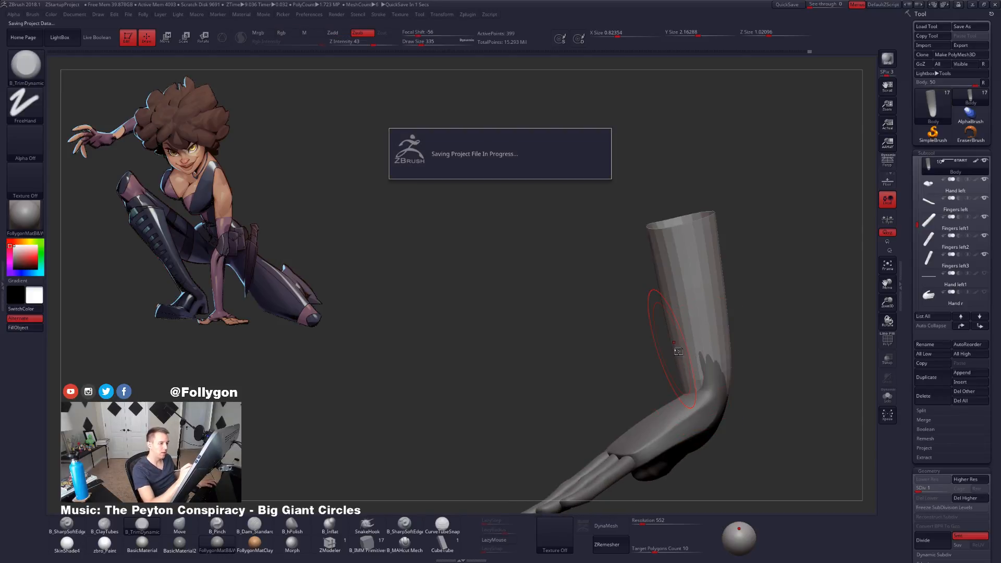
Step: Raise the forearm to subdivision level 5 and check its fit around the wrist
ctrl+shift+click(749, 358)
drag(641, 404, 732, 374)
ctrl+shift+click(681, 376)
key(d)
key(d)
key(d)
key(d)
mouse_move(607, 385)
mouse_down()
mouse_move(679, 419)
mouse_move(682, 433)
mouse_up()
key(space)
drag(690, 394, 686, 395)
drag(628, 354, 702, 395)
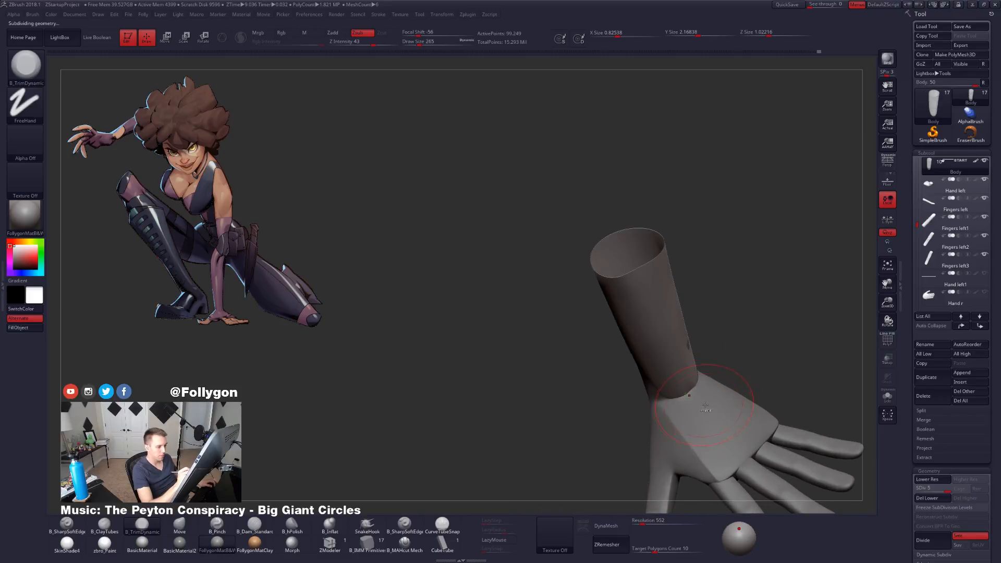
Step: Refine the forearm's wrist end with the Move brush at subdivision levels 2 and 1, and restore the higher subdivision level
key(shift)
key(shift+d)
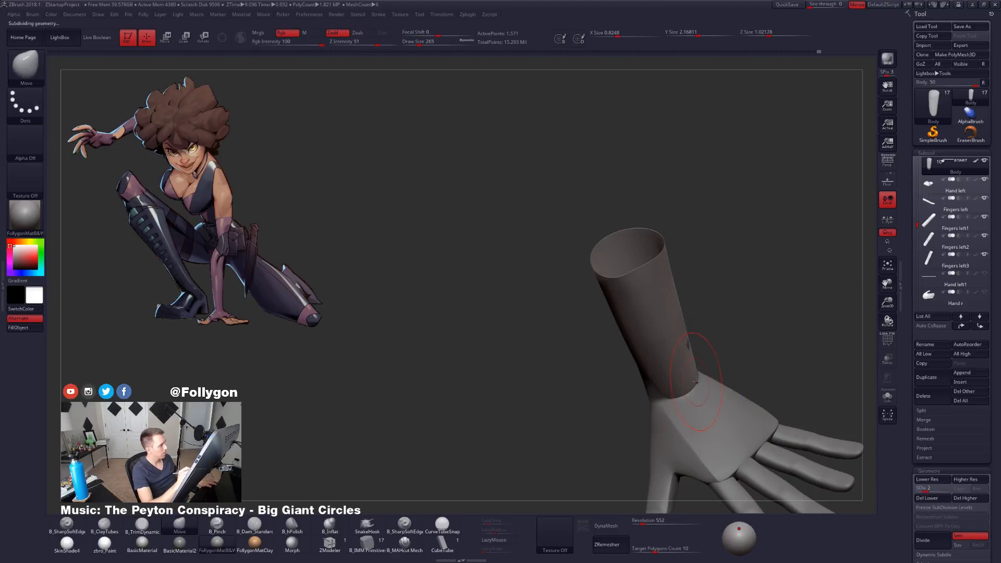
key(bracketright)
mouse_move(695, 397)
mouse_down()
mouse_move(707, 395)
mouse_move(699, 379)
mouse_up()
key(shift+d)
key(space)
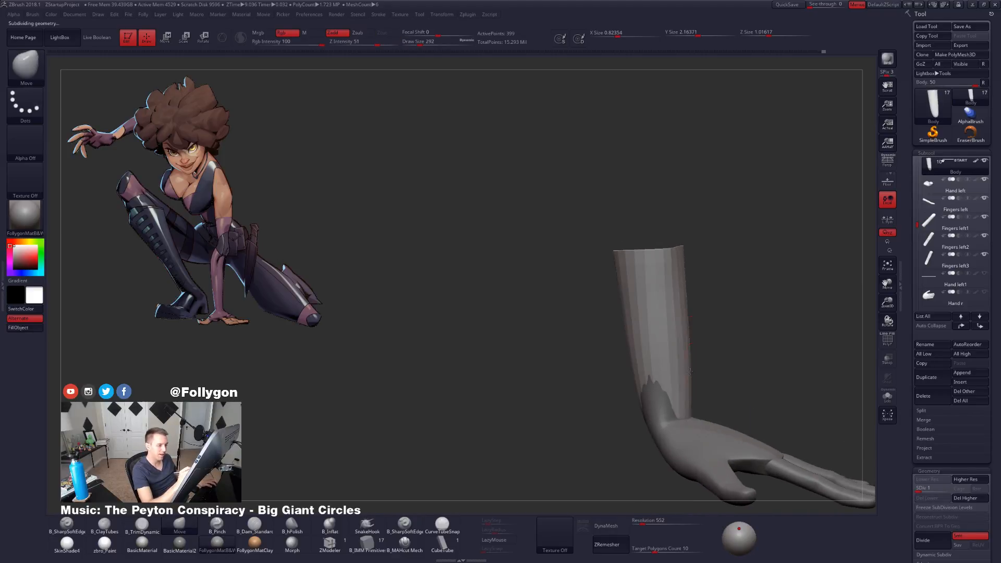
right_drag(688, 371, 865, 283)
key(d)
Step: Switch to the Hand left subtool, show the ground slab and turn on perspective
alt+click(691, 398)
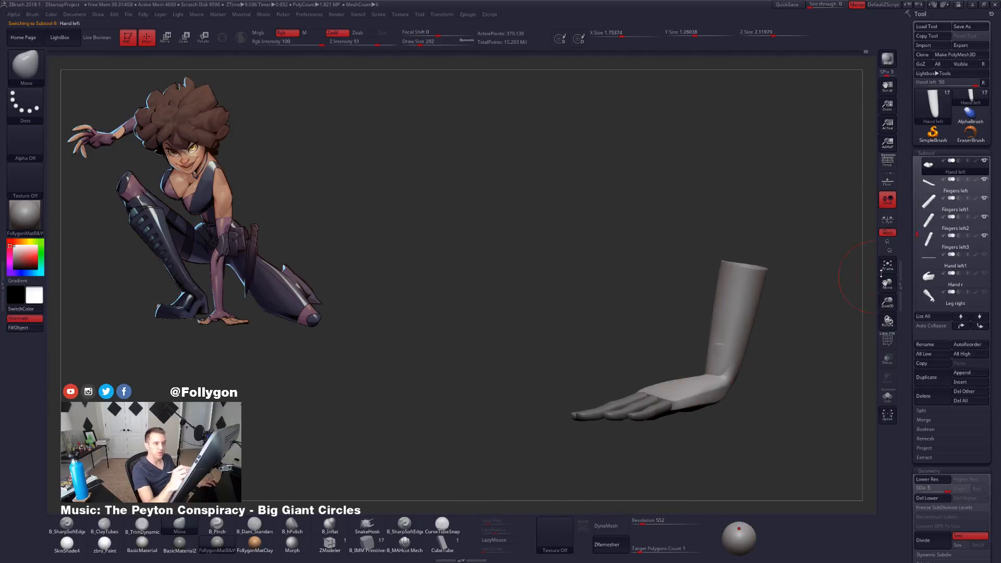
click(934, 265)
right_drag(828, 318, 747, 412)
alt+right_drag(748, 412, 717, 388)
alt+click(718, 388)
mouse_move(817, 392)
alt+right_down()
mouse_move(727, 388)
mouse_move(764, 376)
mouse_move(769, 350)
mouse_move(763, 403)
mouse_move(722, 393)
mouse_move(743, 395)
mouse_move(710, 405)
mouse_move(767, 400)
mouse_move(743, 398)
alt+right_up()
click(887, 162)
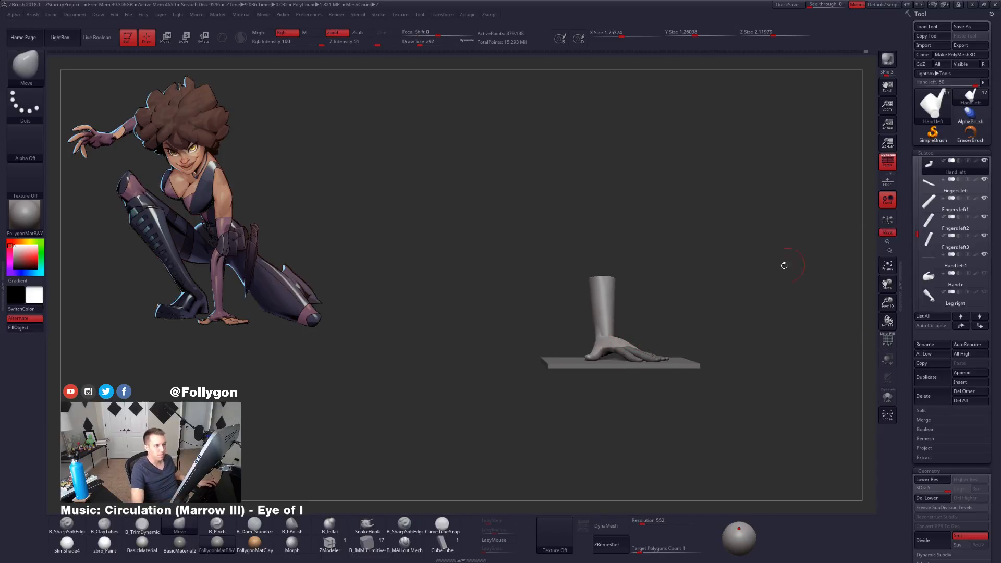
Step: Examine how the hand and forearm rest on the ground slab, keeping Hand left as the active subtool
right_drag(610, 293, 850, 262)
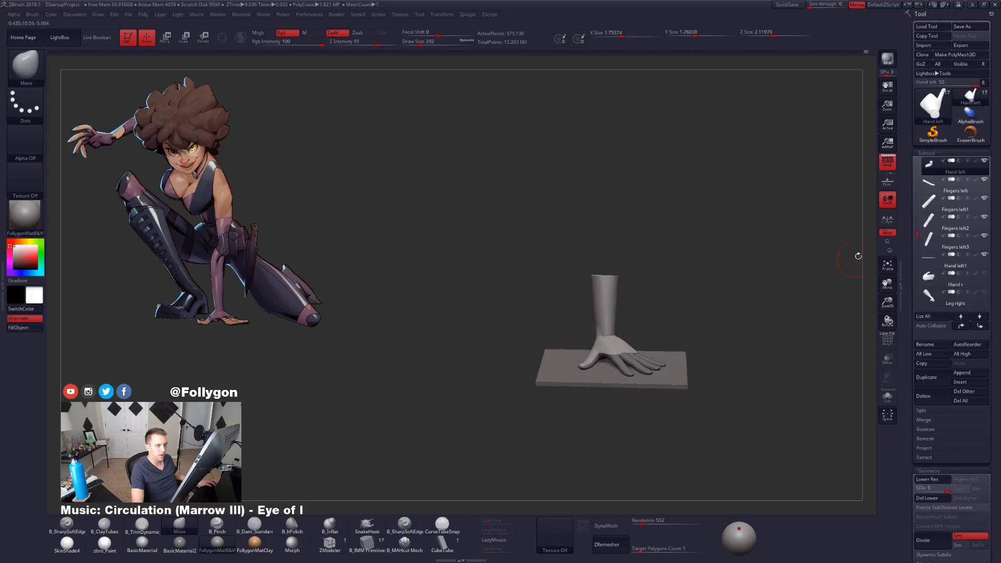
ctrl+right_drag(618, 291, 619, 313)
alt+click(606, 311)
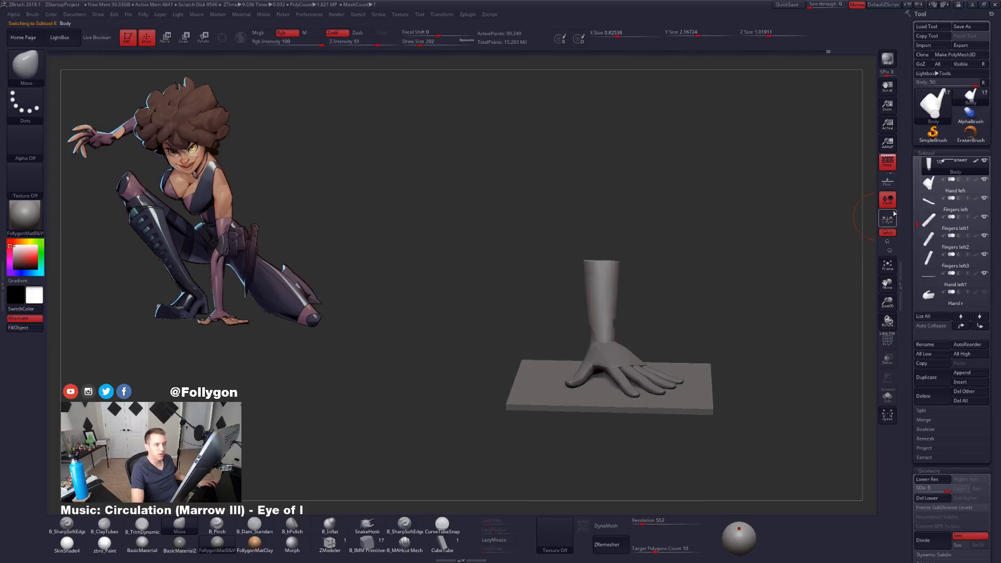
click(954, 183)
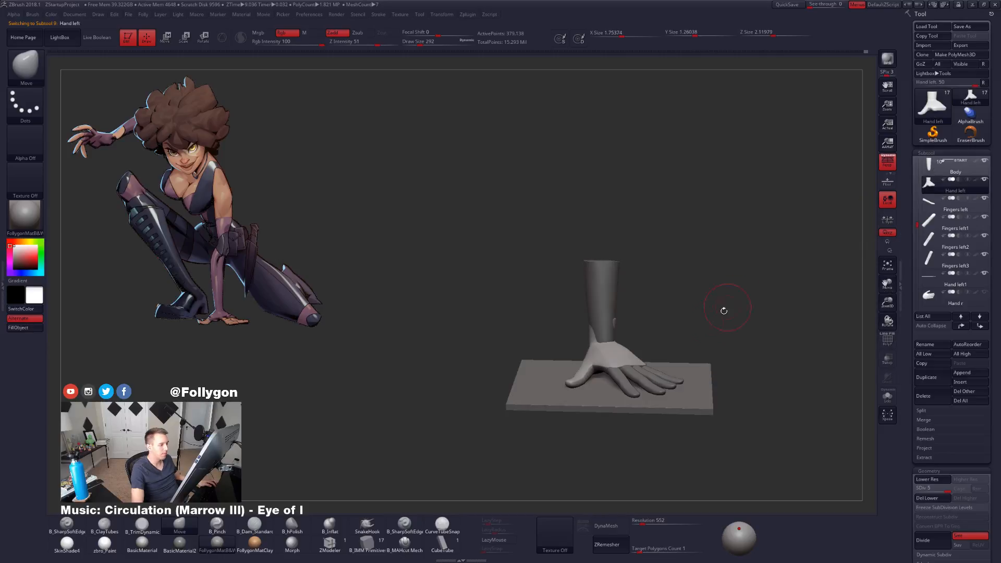
alt+right_drag(697, 332, 705, 297)
right_drag(659, 377, 645, 351)
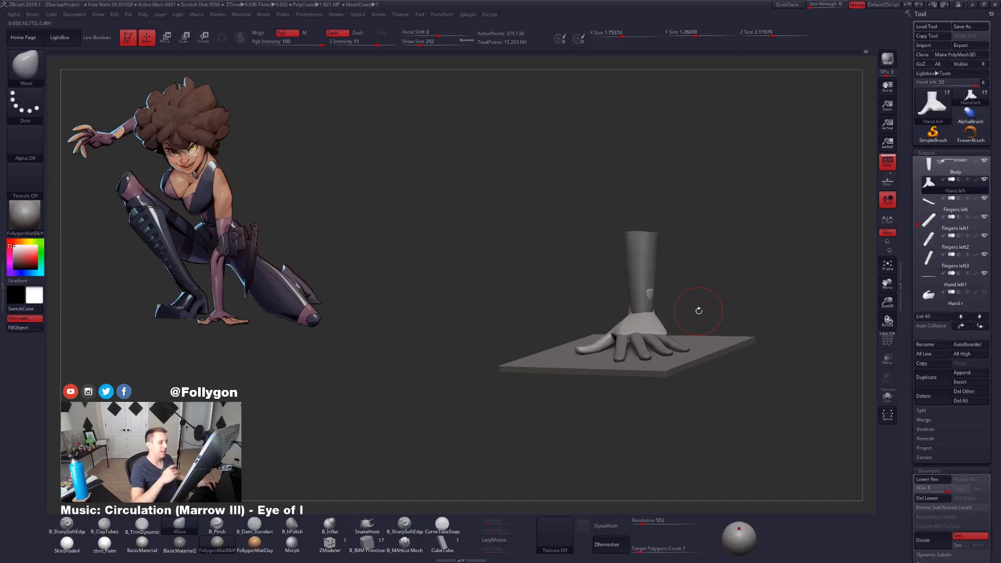
Step: Isolate the hand and nudge the palm's knuckle edge at subdivision level 1 with the Move brush at draw size 192
key(alt+s)
ctrl+right_drag(647, 342, 641, 360)
key(shift+d)
key(shift+d)
key(shift+d)
key(space)
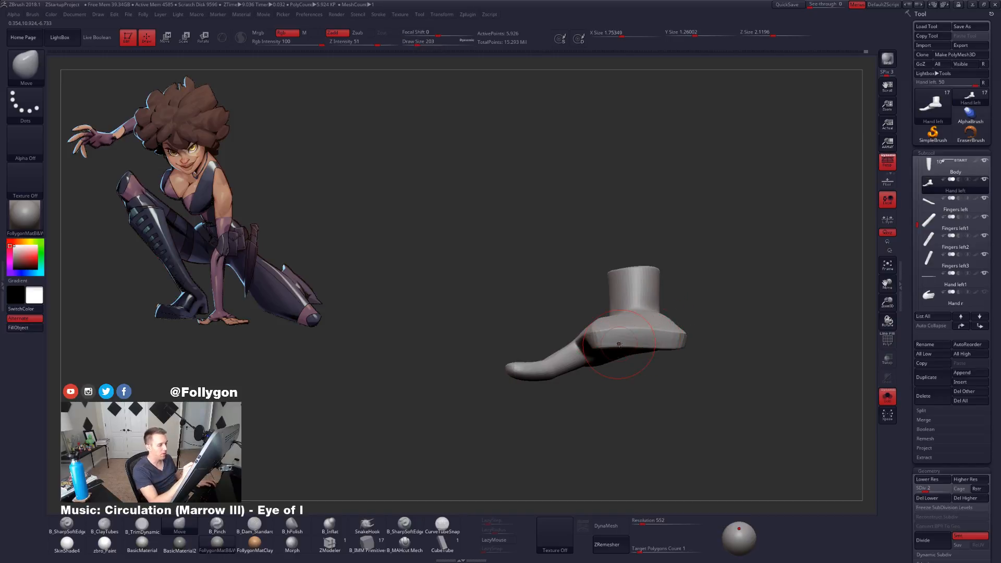
key(shift+d)
key(space)
drag(622, 336, 624, 337)
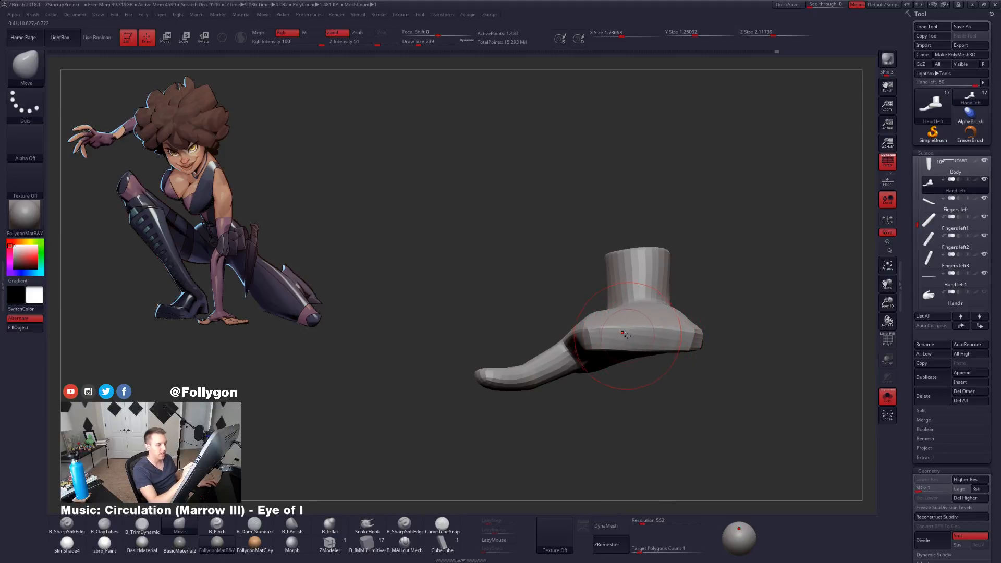
key(space)
key(space)
drag(645, 341, 642, 341)
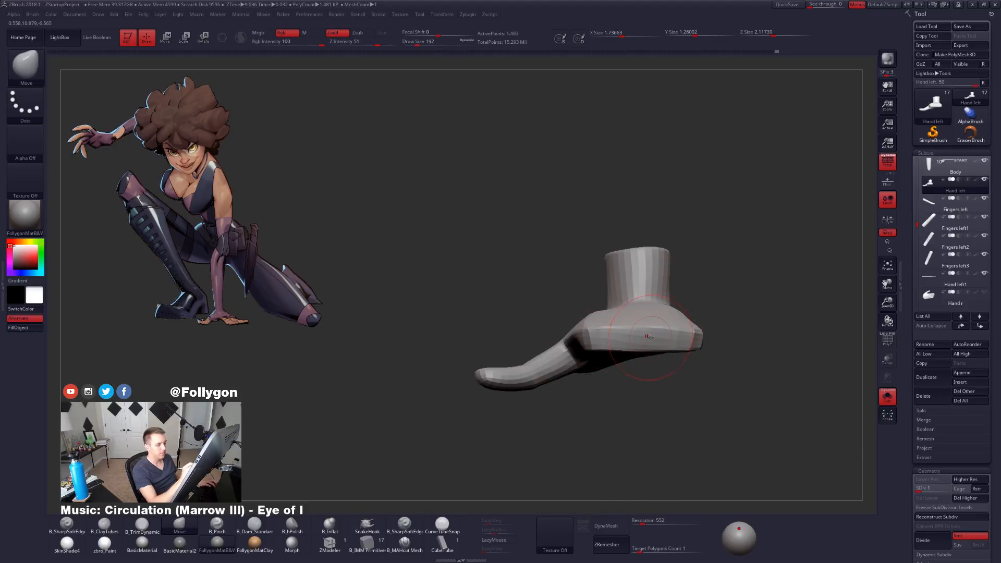
Step: Lasso-mask the hand's wrist so the palm stays free, and soften the mask's edge
key(alt+s)
shift+drag(722, 372, 687, 410)
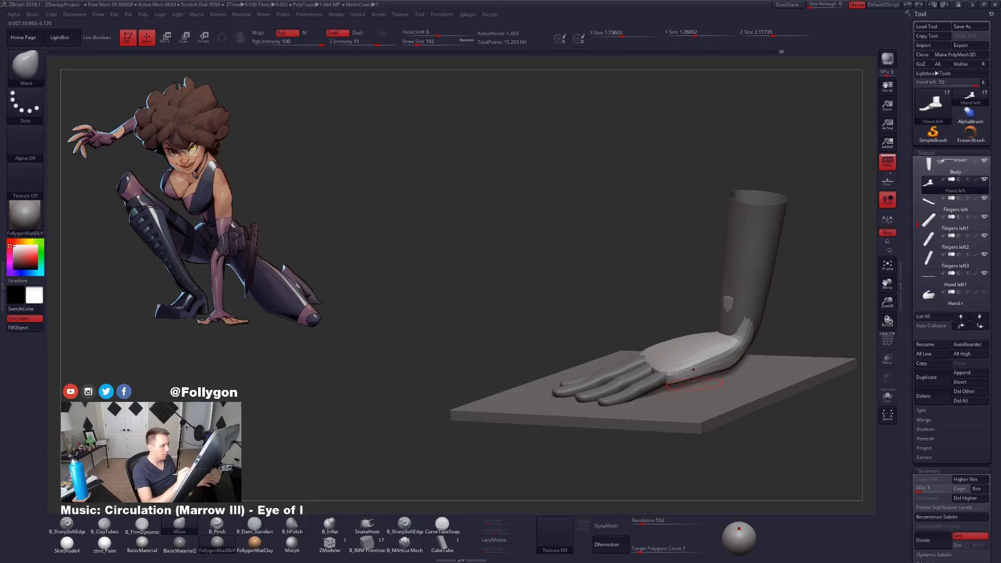
right_drag(693, 384, 691, 371)
key(alt+s)
right_drag(691, 412, 688, 395)
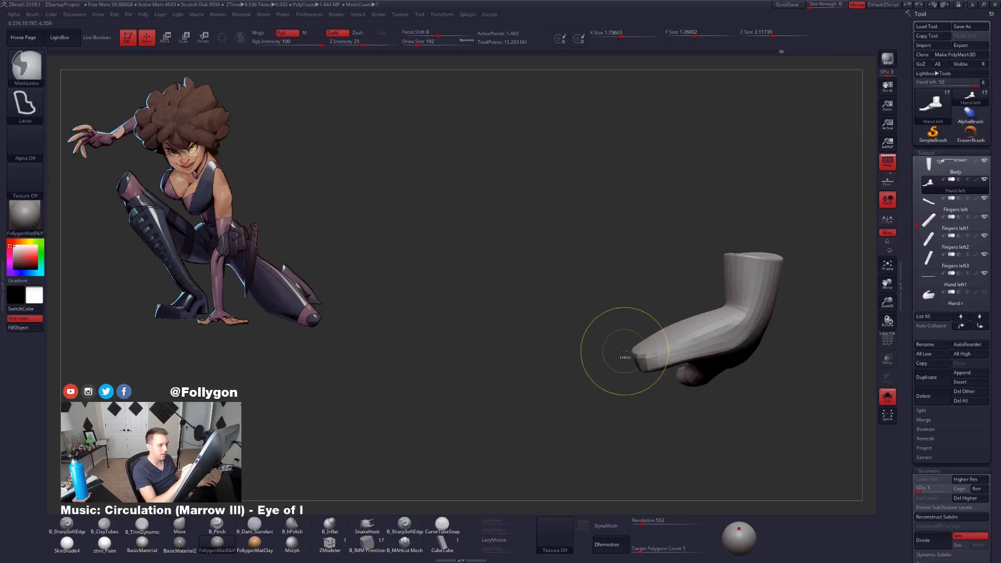
mouse_move(751, 312)
ctrl+mouse_down()
mouse_move(724, 449)
mouse_move(646, 402)
ctrl+mouse_up()
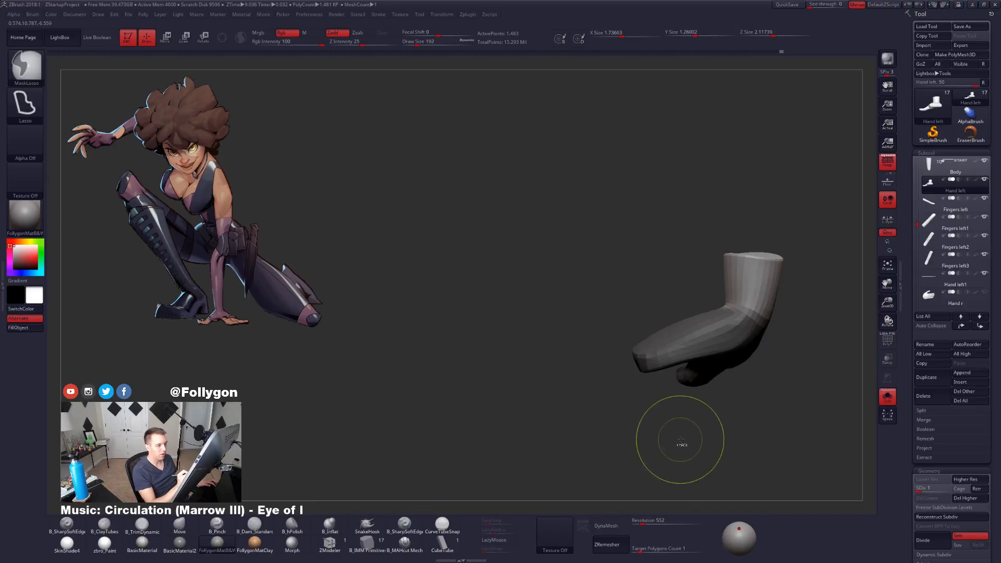
right_drag(680, 326, 671, 283)
key(ctrl)
ctrl+drag(592, 292, 693, 219)
mouse_move(746, 268)
right_down()
mouse_move(742, 354)
mouse_move(718, 381)
mouse_move(671, 372)
mouse_move(691, 404)
right_up()
key(alt+s)
key(alt+s)
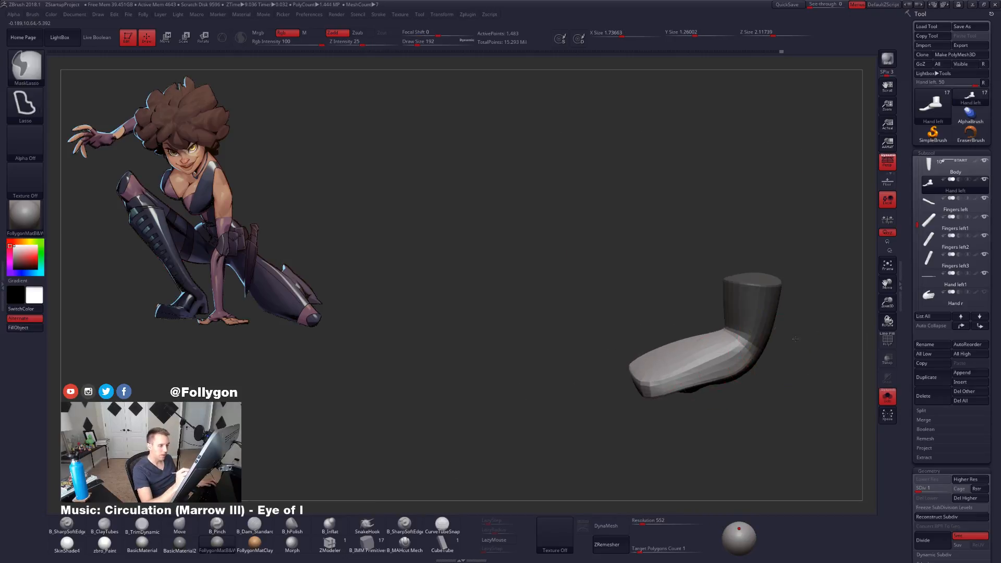
ctrl+click(796, 344)
ctrl+click(770, 361)
Step: Reshape the unmasked back of the palm with the Move brush at subdivision level 1, and return to level 5
right_drag(731, 362, 683, 385)
key(space)
drag(669, 346, 670, 346)
right_drag(670, 346, 681, 390)
mouse_move(660, 341)
right_down()
mouse_move(672, 348)
mouse_move(659, 347)
right_up()
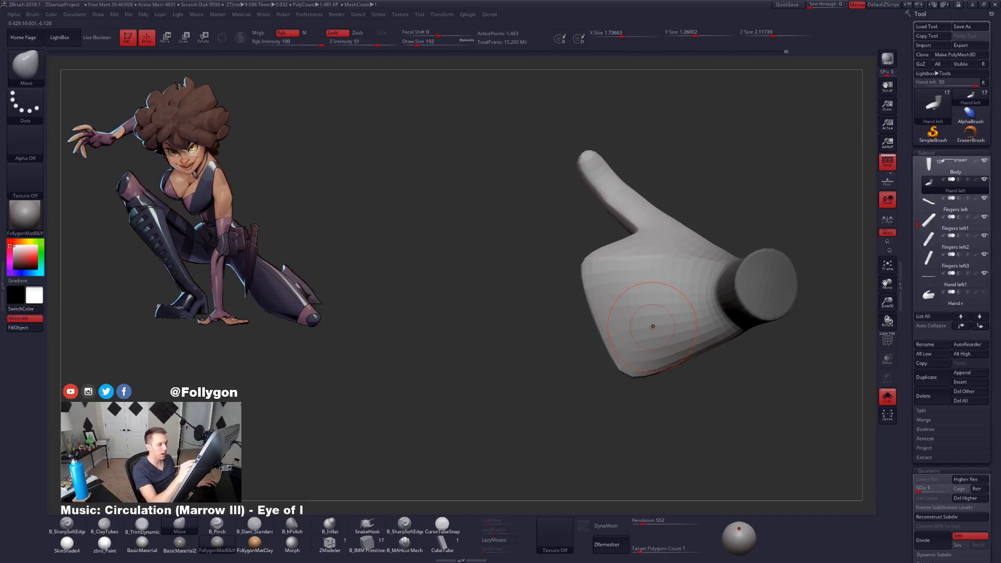
key(space)
drag(674, 323, 673, 323)
mouse_move(659, 324)
right_down()
mouse_move(667, 345)
mouse_move(637, 324)
right_up()
key(d)
key(space)
drag(657, 326, 655, 327)
mouse_move(656, 326)
right_down()
mouse_move(680, 314)
mouse_move(651, 328)
mouse_move(684, 348)
mouse_move(705, 324)
mouse_move(738, 312)
right_up()
mouse_move(613, 400)
right_down()
mouse_move(732, 369)
mouse_move(704, 355)
mouse_move(675, 356)
right_up()
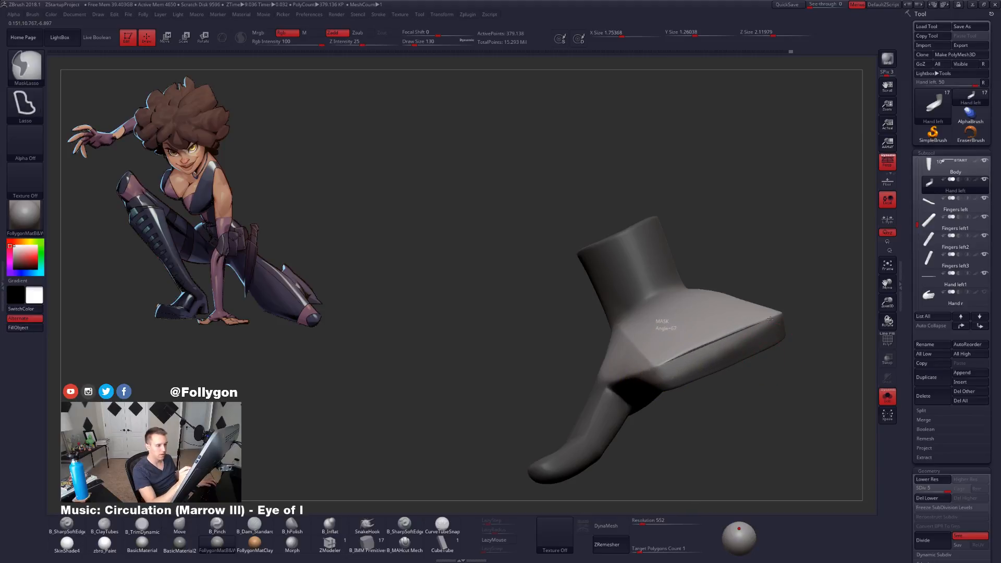
Step: Extend the mask over the knuckle edge and the thumb side of the palm, and invert it
ctrl+drag(820, 334, 660, 413)
mouse_move(639, 421)
right_down()
mouse_move(733, 371)
mouse_move(652, 359)
mouse_move(693, 402)
right_up()
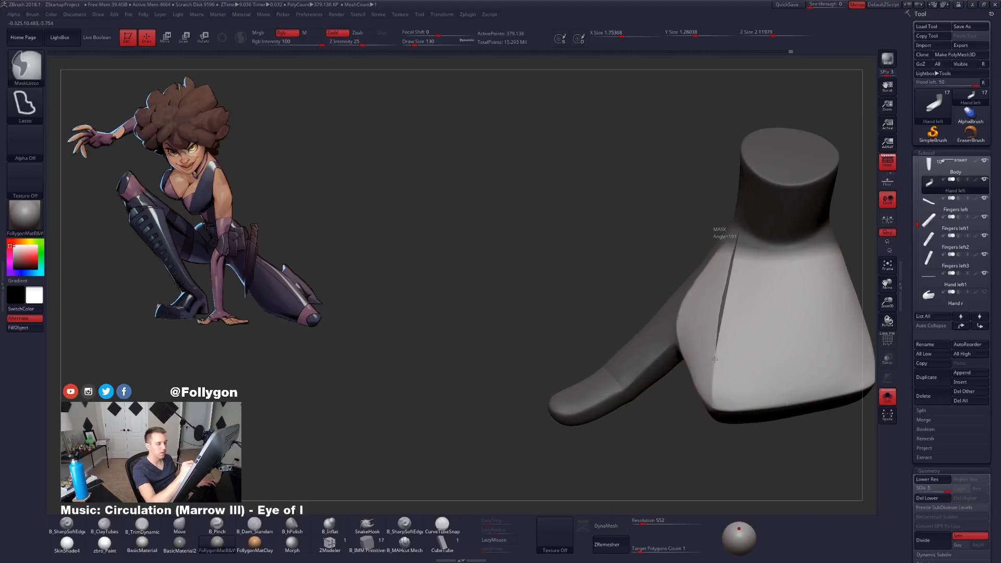
mouse_move(714, 405)
ctrl+mouse_down()
mouse_move(643, 483)
mouse_move(732, 186)
ctrl+mouse_up()
mouse_move(734, 393)
right_down()
mouse_move(700, 416)
mouse_move(764, 401)
mouse_move(711, 456)
mouse_move(745, 428)
mouse_move(742, 398)
right_up()
ctrl+click(696, 429)
Step: Set the hand to subdivision level 3 and adjust the mask so that only the back-of-hand plane is free
key(shift+d)
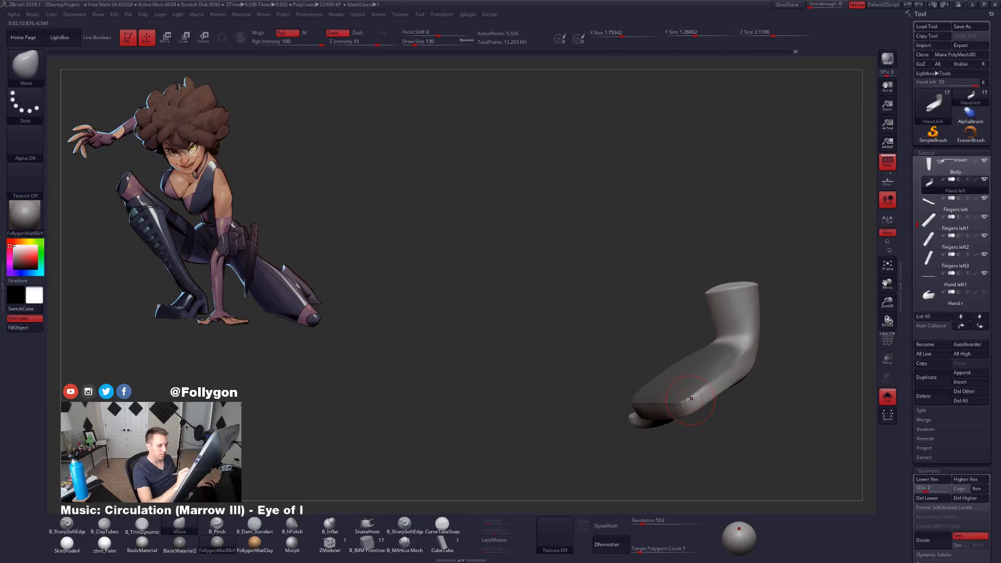
key(shift+d)
key(ctrl)
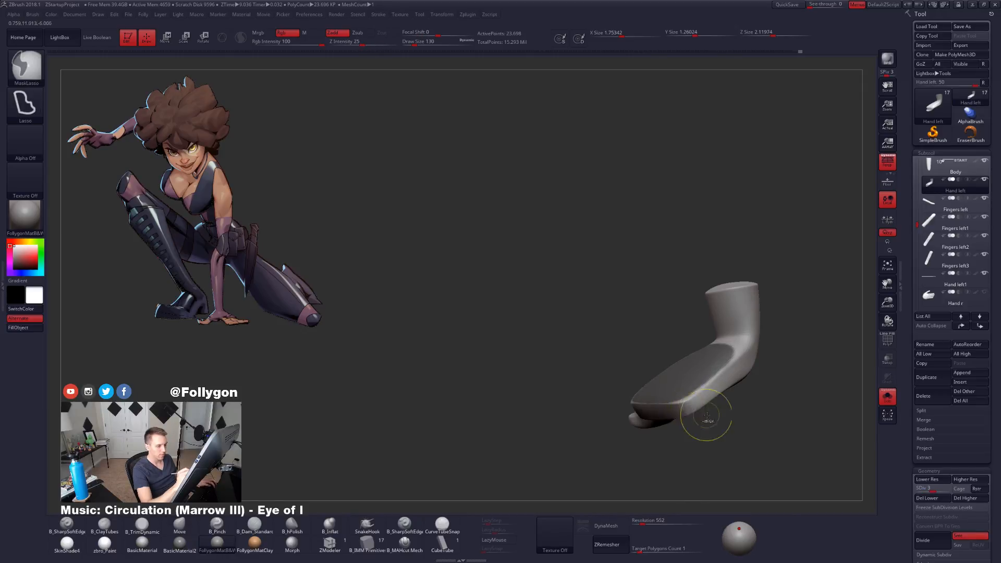
key(d)
key(d)
ctrl+click(708, 419)
right_drag(707, 415, 704, 443)
key(shift+d)
key(shift+d)
key(ctrl)
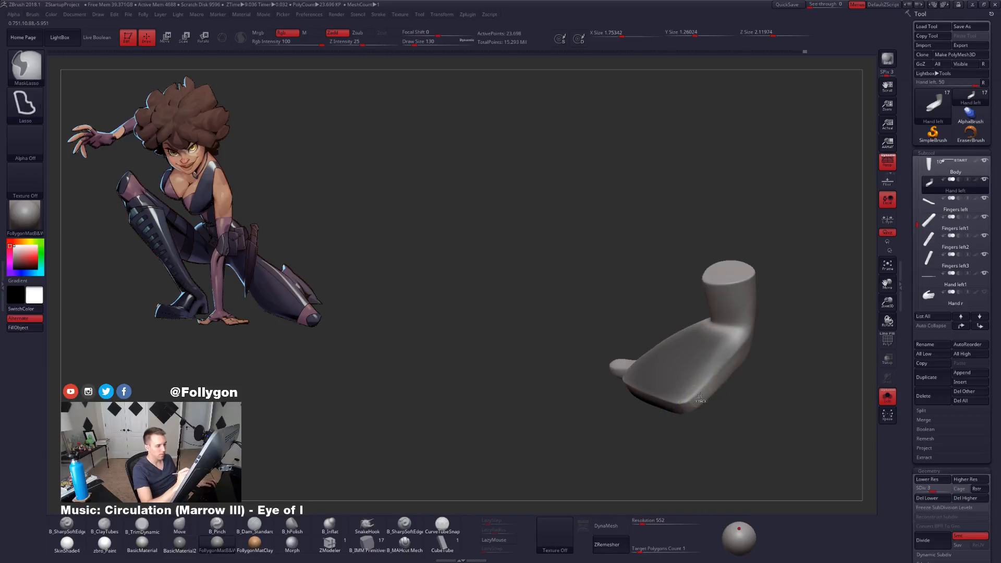
ctrl+click(720, 421)
Step: Flatten the back of the hand near the wrist with the B_TrimDynamic brush at draw size 130
right_drag(701, 400, 714, 412)
key(s)
drag(714, 411, 718, 411)
mouse_move(715, 408)
right_down()
mouse_move(696, 395)
mouse_move(694, 411)
right_up()
key(3)
right_drag(688, 351, 669, 387)
drag(717, 316, 682, 383)
mouse_move(682, 383)
right_down()
mouse_move(672, 362)
mouse_move(686, 374)
mouse_move(646, 354)
mouse_move(648, 297)
right_up()
key(ctrl)
ctrl+drag(736, 341, 637, 461)
key(ctrl+z)
Step: Trim the middle of the back-of-hand plane further with the B_TrimDynamic brush
key(ctrl+space)
key(space)
key(space)
right_drag(693, 326, 686, 349)
drag(683, 328, 662, 358)
key(space)
right_drag(648, 352, 635, 257)
Step: Mask the thumb side of the palm again, and trim and smooth the plane along the mask's boundary
mouse_move(642, 253)
ctrl+mouse_down()
mouse_move(516, 415)
mouse_move(560, 459)
ctrl+mouse_up()
ctrl+drag(558, 424, 539, 435)
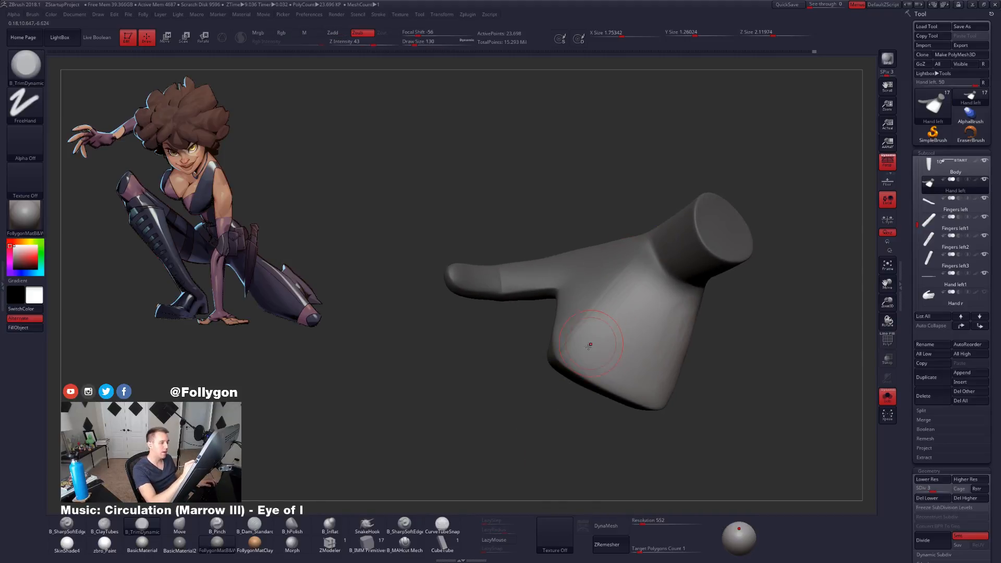
drag(604, 364, 597, 330)
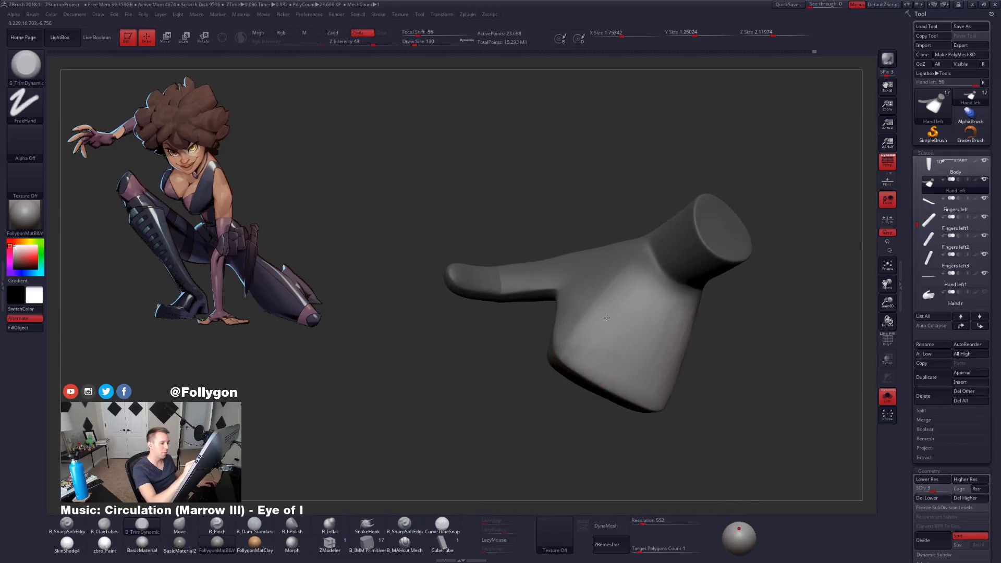
mouse_move(594, 350)
right_down()
mouse_move(602, 339)
mouse_move(596, 361)
mouse_move(600, 334)
mouse_move(619, 328)
right_up()
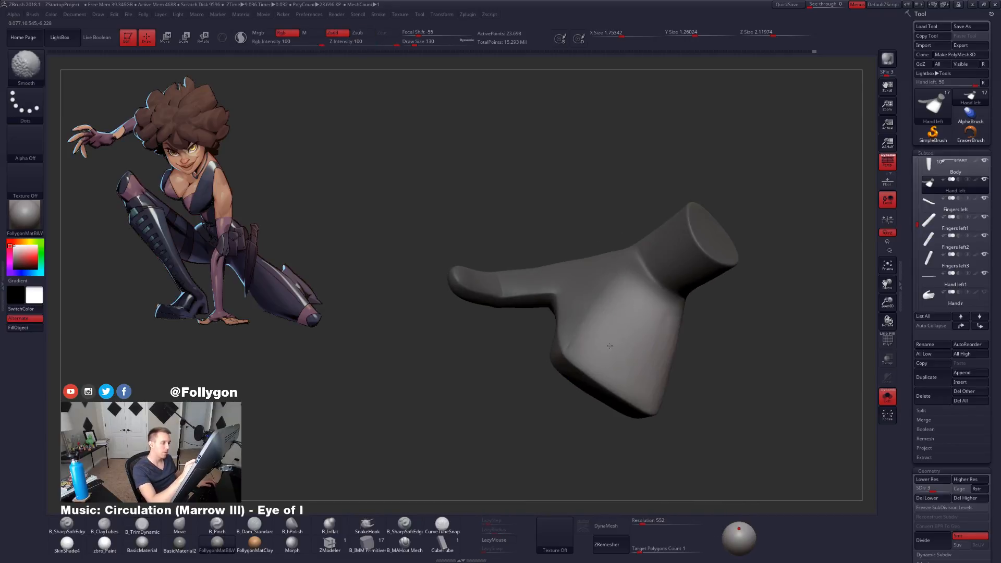
mouse_move(629, 367)
right_down()
mouse_move(660, 324)
mouse_move(648, 361)
mouse_move(673, 396)
mouse_move(668, 386)
right_up()
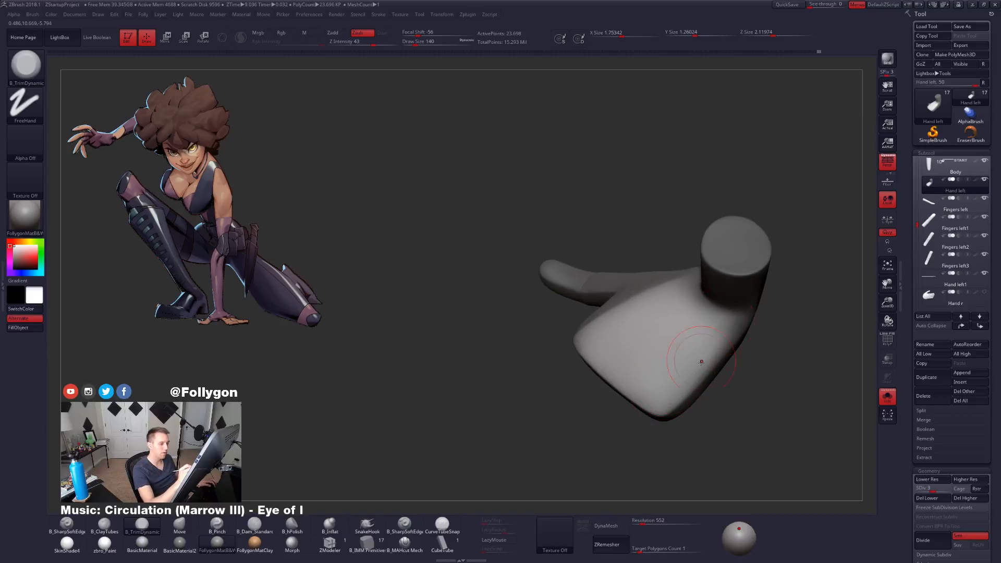
Step: Flatten the back of the hand toward the little-finger side with a larger B_TrimDynamic brush
right_drag(703, 346, 684, 368)
key(space)
drag(685, 368, 688, 367)
drag(727, 319, 681, 379)
mouse_move(680, 379)
right_down()
mouse_move(670, 385)
mouse_move(681, 360)
mouse_move(614, 340)
mouse_move(646, 353)
mouse_move(636, 363)
mouse_move(675, 363)
right_up()
Step: Lower the hand to subdivision level 2 and smooth the back-of-hand plane
mouse_move(719, 321)
right_down()
mouse_move(678, 351)
mouse_move(640, 334)
mouse_move(639, 319)
right_up()
key(shift)
key(shift+d)
mouse_move(654, 368)
right_down()
mouse_move(731, 391)
mouse_move(739, 376)
right_up()
mouse_move(681, 364)
shift+mouse_down()
mouse_move(703, 350)
mouse_move(642, 370)
shift+mouse_up()
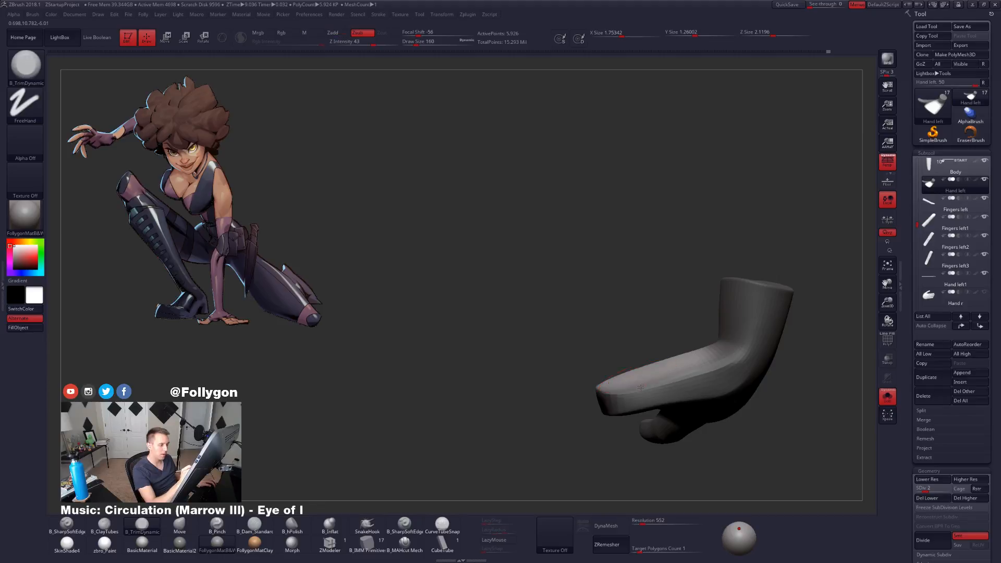
right_drag(633, 372, 645, 375)
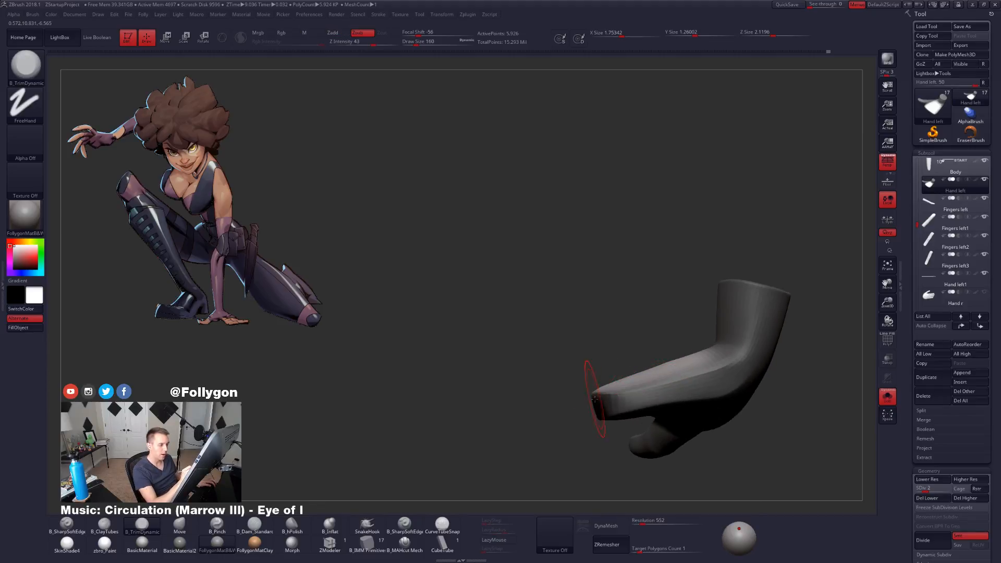
Step: Check the back-of-hand profile with a transpose line, and nudge and smooth it with the Move brush at draw size 160
key(w)
drag(594, 393, 727, 339)
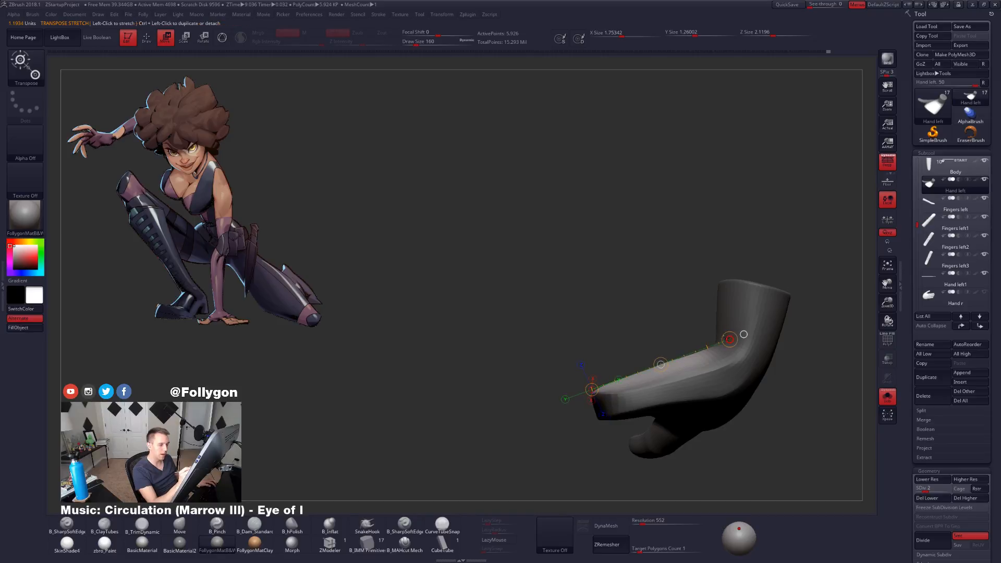
key(b)
key(m)
key(v)
ctrl+click(665, 333)
ctrl+click(670, 346)
drag(670, 344, 666, 352)
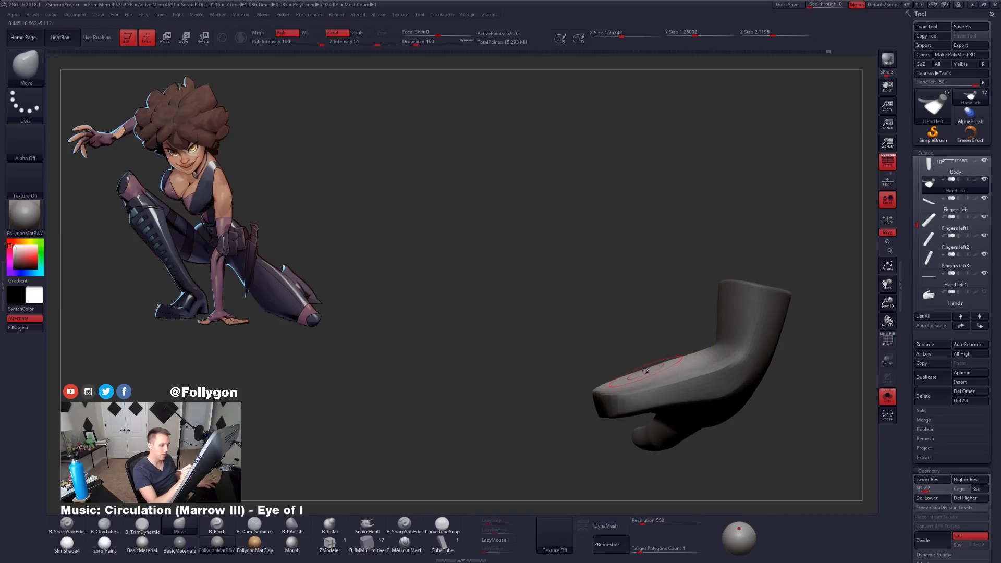
right_drag(646, 372, 625, 357)
shift+drag(625, 357, 619, 333)
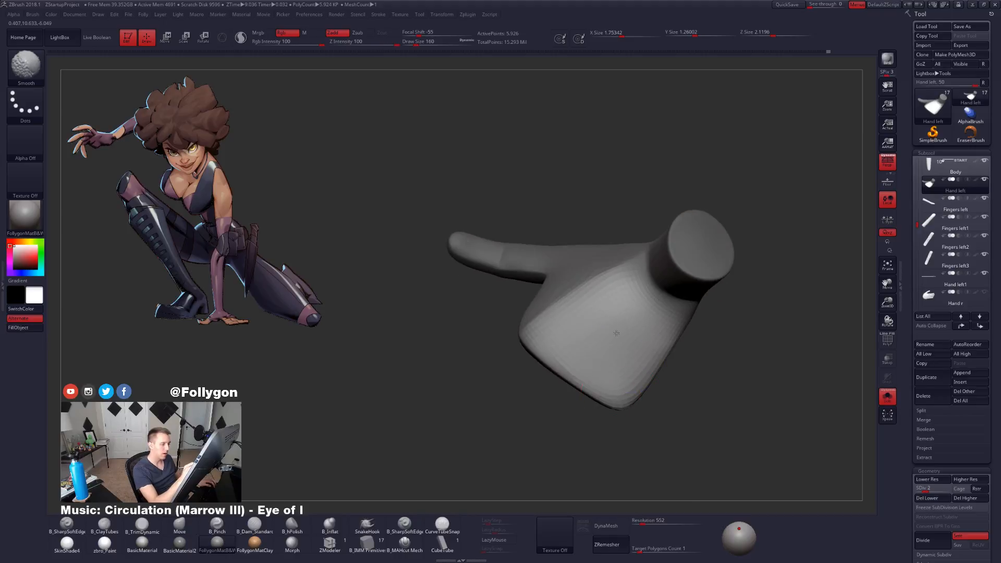
Step: Smooth the back-of-hand plane from several angles and raise the hand to subdivision level 5
right_drag(619, 333, 617, 367)
shift+drag(617, 367, 585, 346)
right_drag(591, 350, 577, 353)
shift+drag(576, 353, 574, 322)
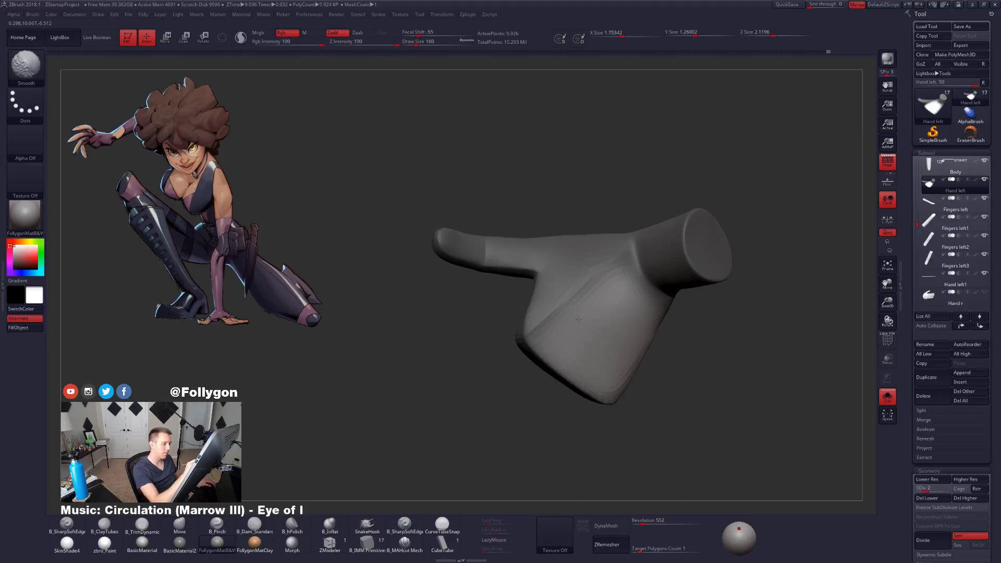
key(d)
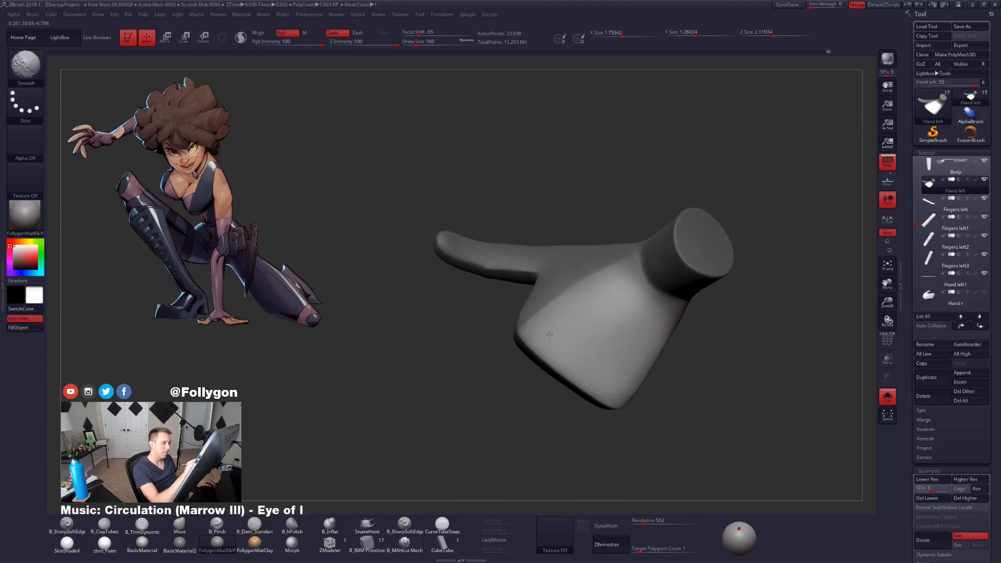
mouse_move(616, 389)
right_down()
mouse_move(695, 397)
mouse_move(720, 412)
mouse_move(746, 391)
mouse_move(725, 382)
mouse_move(748, 377)
mouse_move(784, 407)
mouse_move(737, 378)
mouse_move(774, 409)
mouse_move(813, 417)
mouse_move(715, 411)
right_up()
key(d)
key(d)
Step: Show the other parts again and hide the floor slab to check the hand from the back and the palm side
key(alt+s)
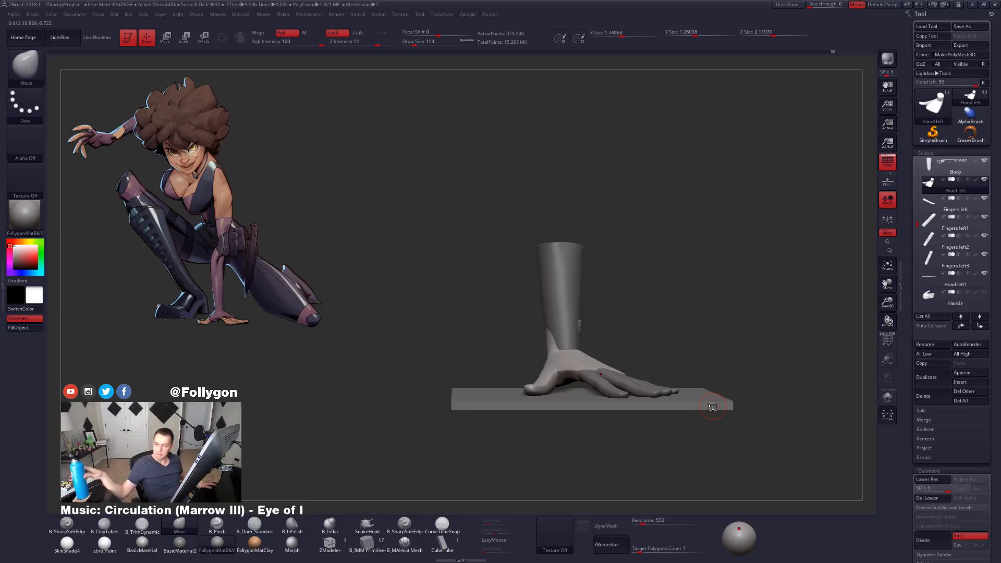
mouse_move(572, 345)
right_down()
mouse_move(673, 453)
mouse_move(656, 390)
right_up()
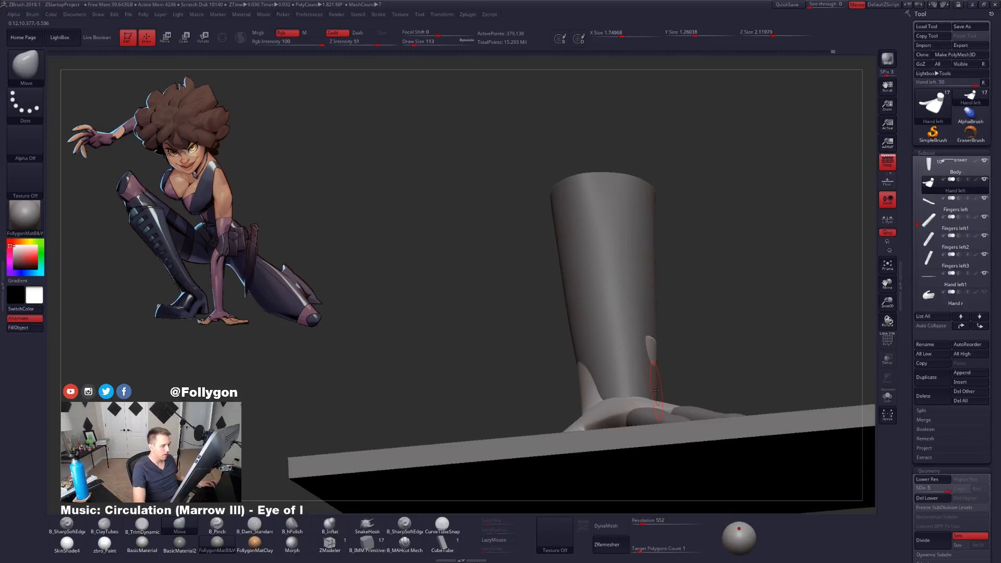
click(984, 273)
right_drag(682, 342, 670, 397)
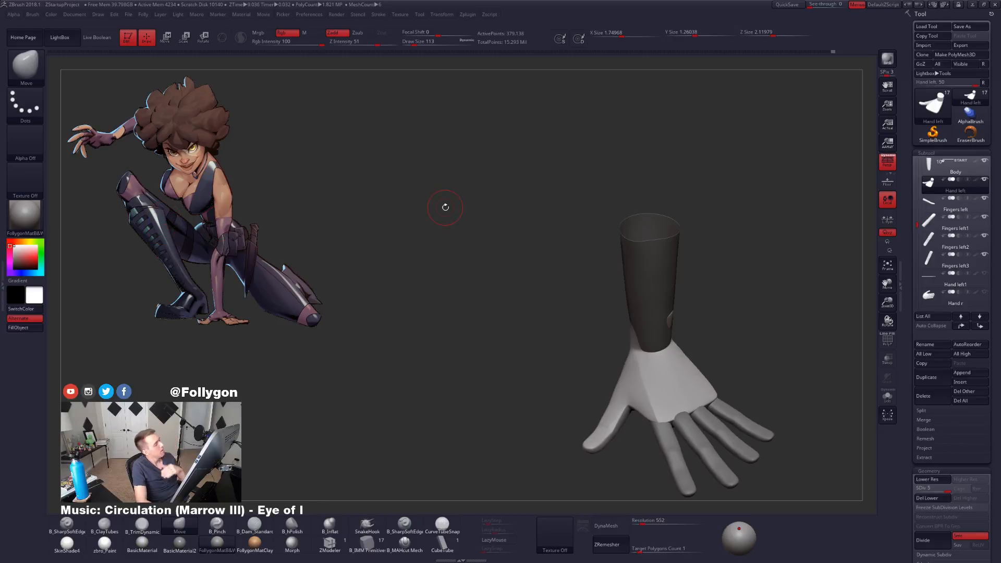
drag(615, 344, 662, 388)
mouse_move(661, 388)
right_down()
mouse_move(670, 250)
mouse_move(682, 261)
right_up()
mouse_move(683, 339)
ctrl+right_down()
mouse_move(683, 417)
mouse_move(652, 460)
ctrl+right_up()
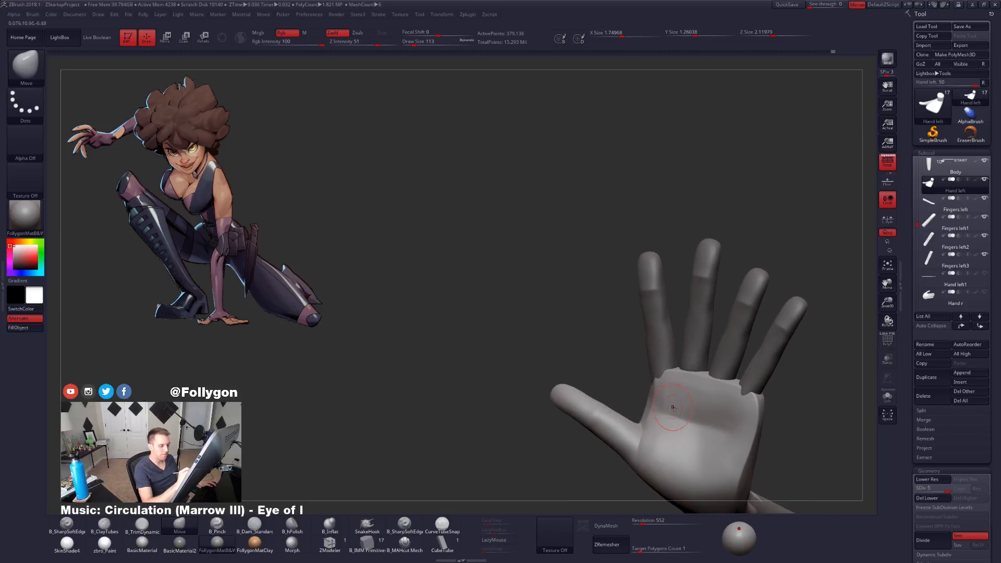
Step: Isolate the hand, and trim and smooth the finger end of the palm with the B_TrimDynamic brush at draw size 96
ctrl+right_drag(670, 365, 671, 395)
key(3)
key(space)
key(alt+s)
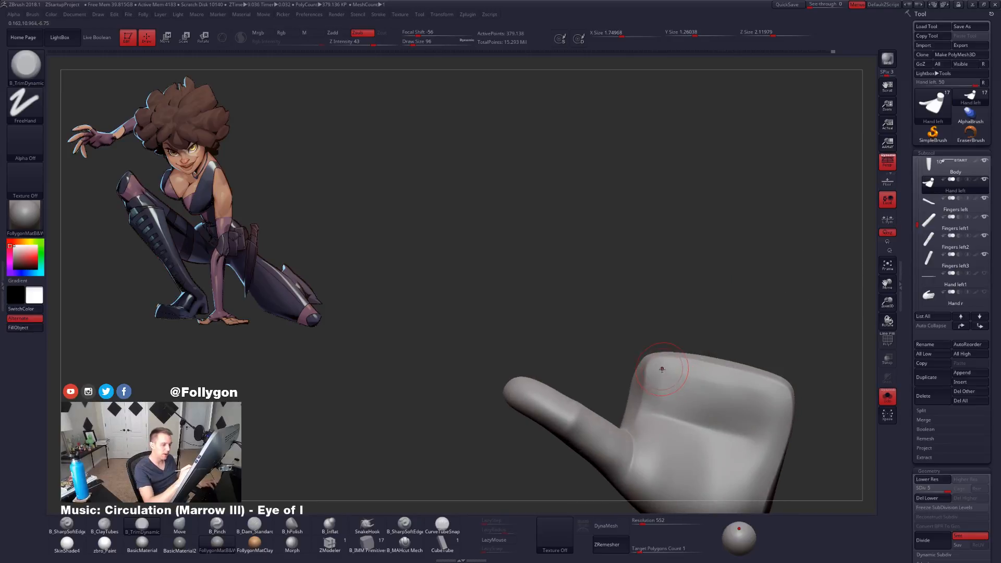
mouse_move(667, 391)
right_down()
mouse_move(662, 399)
mouse_move(724, 399)
mouse_move(660, 393)
mouse_move(721, 414)
mouse_move(710, 425)
mouse_move(705, 401)
right_up()
key(shift)
key(alt+s)
key(alt+s)
Step: Lower the hand to subdivision level 1 and mask everything except the knuckle end of the palm
key(ctrl)
ctrl+drag(759, 388, 753, 383)
mouse_move(750, 388)
right_down()
mouse_move(693, 394)
mouse_move(725, 407)
mouse_move(716, 394)
right_up()
key(shift+d)
key(shift+d)
key(shift+d)
key(shift+d)
mouse_move(629, 376)
ctrl+alt+mouse_down()
mouse_move(772, 385)
mouse_move(751, 381)
ctrl+alt+mouse_up()
mouse_move(745, 380)
right_down()
mouse_move(770, 392)
mouse_move(713, 385)
right_up()
ctrl+click(756, 377)
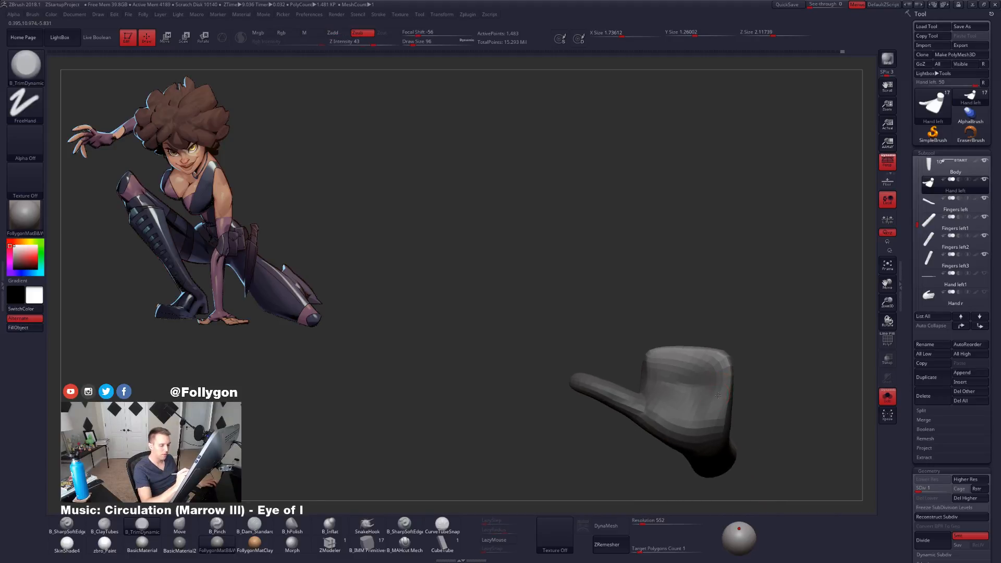
Step: Adjust the unmasked knuckle end with a transpose line along the palm and turn off perspective
key(w)
drag(683, 349, 683, 471)
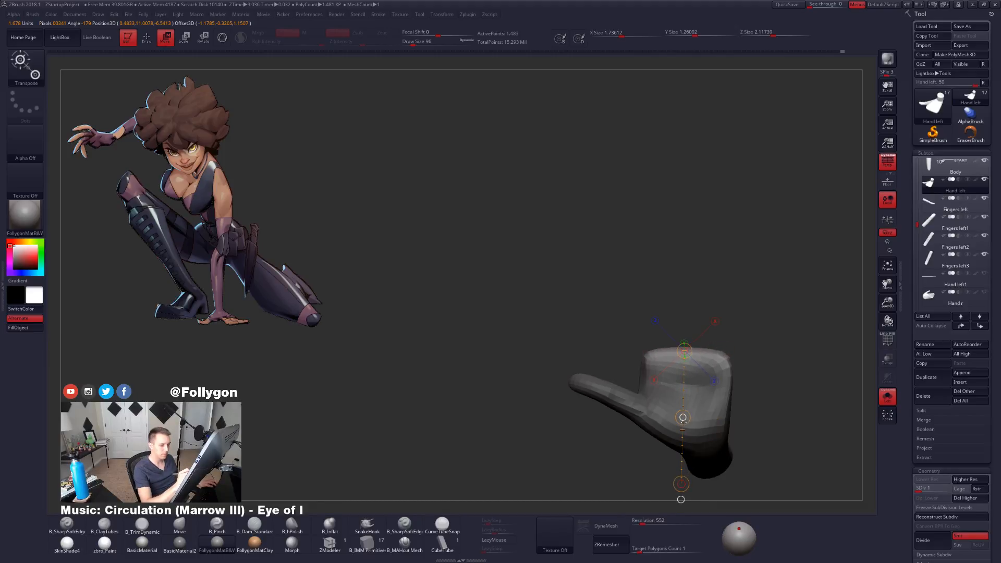
key(shift+s)
right_drag(683, 423, 826, 406)
key(shift+s)
mouse_move(688, 409)
right_down()
mouse_move(758, 403)
mouse_move(769, 354)
mouse_move(767, 402)
mouse_move(700, 405)
right_up()
click(892, 168)
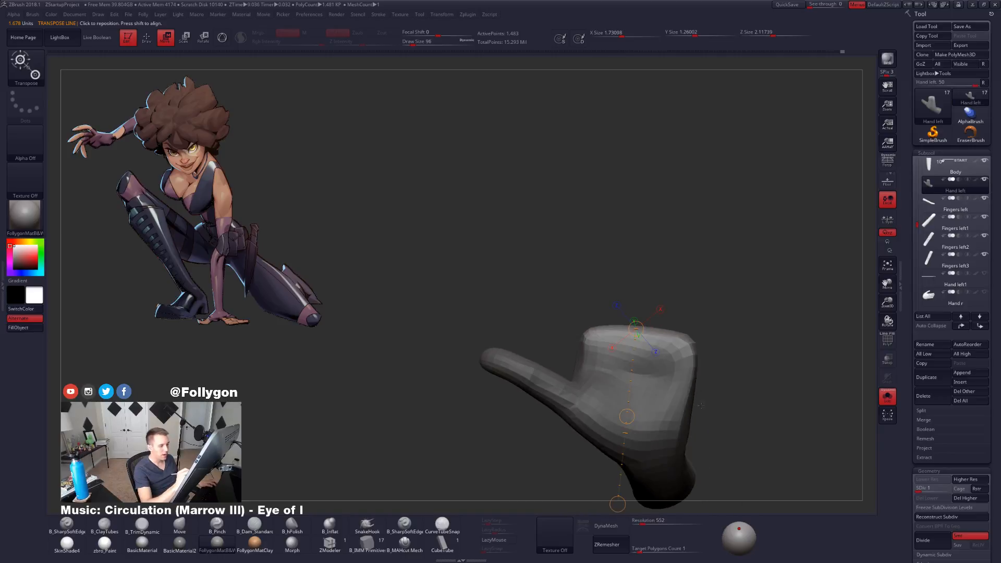
Step: Return to sculpting with the Move brush and raise the hand to subdivision level 5
key(q)
key(d)
key(d)
key(d)
key(d)
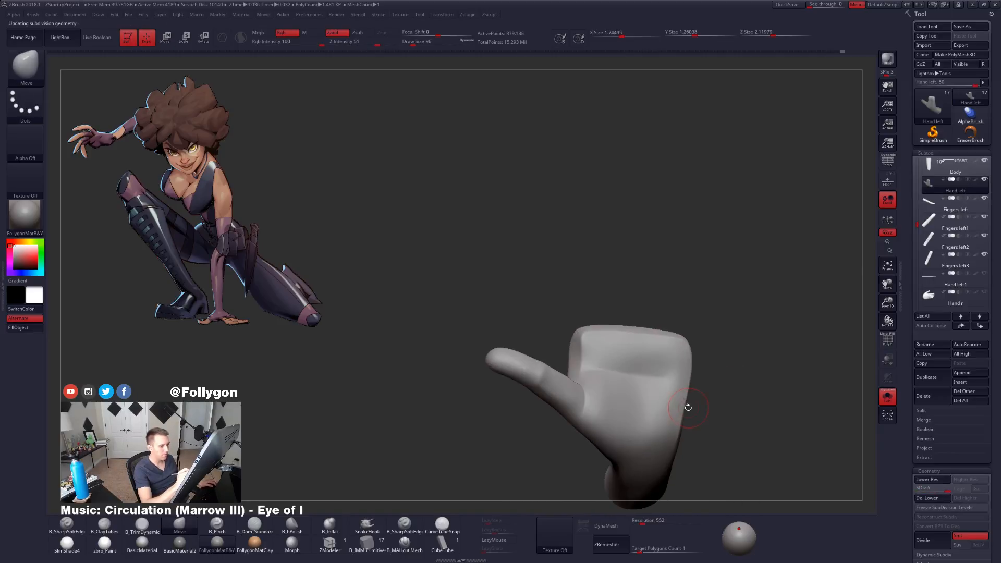
Step: Reshape the thumb-side edge of the palm with the Move brush at subdivision level 2, and restore level 5
mouse_move(685, 406)
right_down()
mouse_move(657, 400)
mouse_move(652, 424)
right_up()
key(shift+d)
key(shift+d)
key(shift+d)
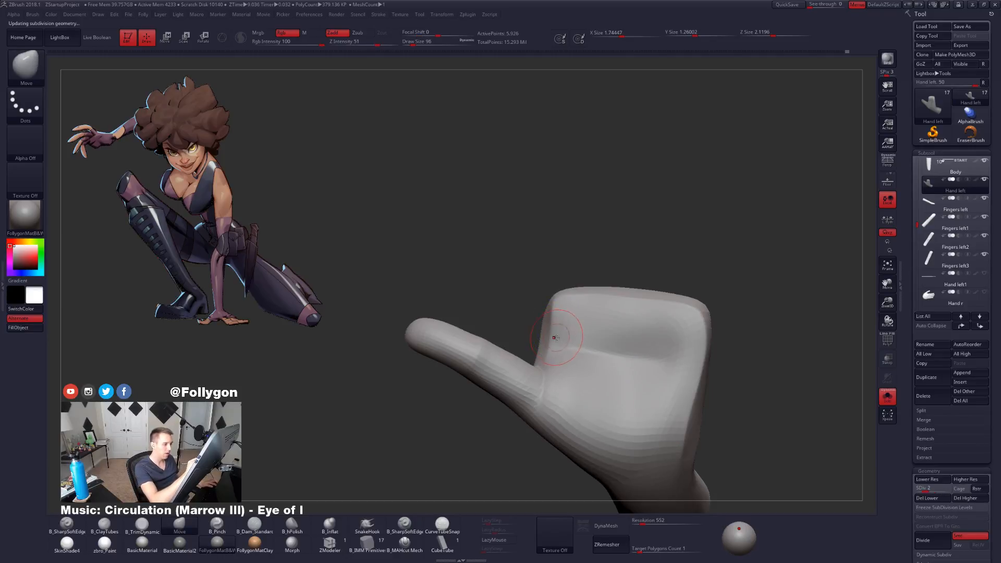
right_drag(556, 339, 579, 336)
key(space)
drag(579, 338, 567, 338)
key(d)
mouse_move(552, 336)
right_down()
mouse_move(564, 333)
mouse_move(548, 303)
right_up()
key(d)
key(d)
Step: Refine the web between thumb and palm, and nudge the palm's thumb-side corner with the Move brush
key(5)
drag(548, 361, 548, 367)
mouse_move(565, 337)
right_down()
mouse_move(553, 316)
mouse_move(571, 323)
right_up()
key(4)
key(space)
drag(559, 337, 564, 337)
mouse_move(564, 316)
right_down()
mouse_move(556, 313)
mouse_move(559, 329)
mouse_move(571, 311)
right_up()
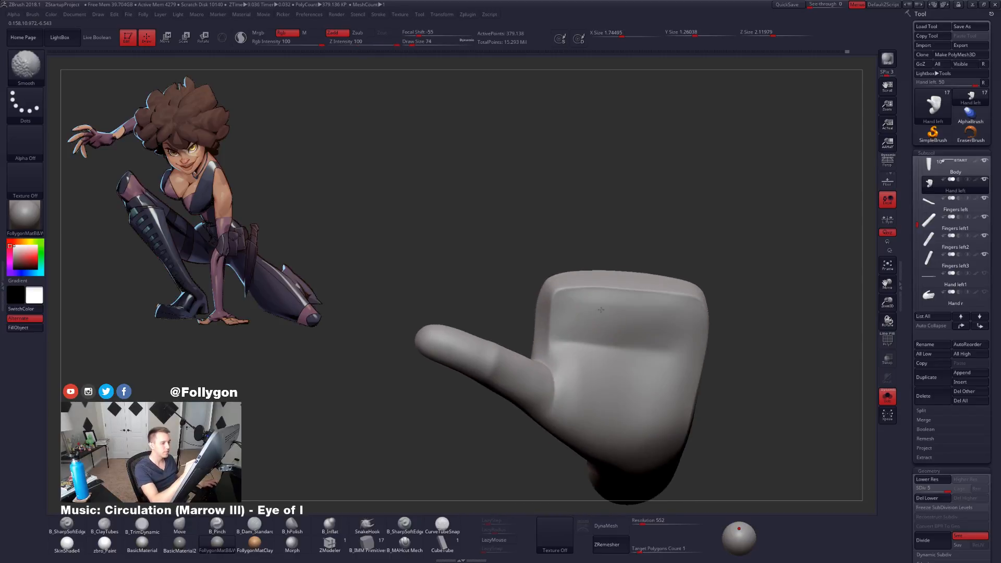
Step: Smooth the palm below the knuckle edge and adjust its shape with the Move brush at draw sizes 121 and 96
shift+drag(648, 316, 642, 317)
mouse_move(644, 318)
right_down()
mouse_move(676, 322)
mouse_move(638, 326)
right_up()
key(space)
drag(636, 328, 641, 327)
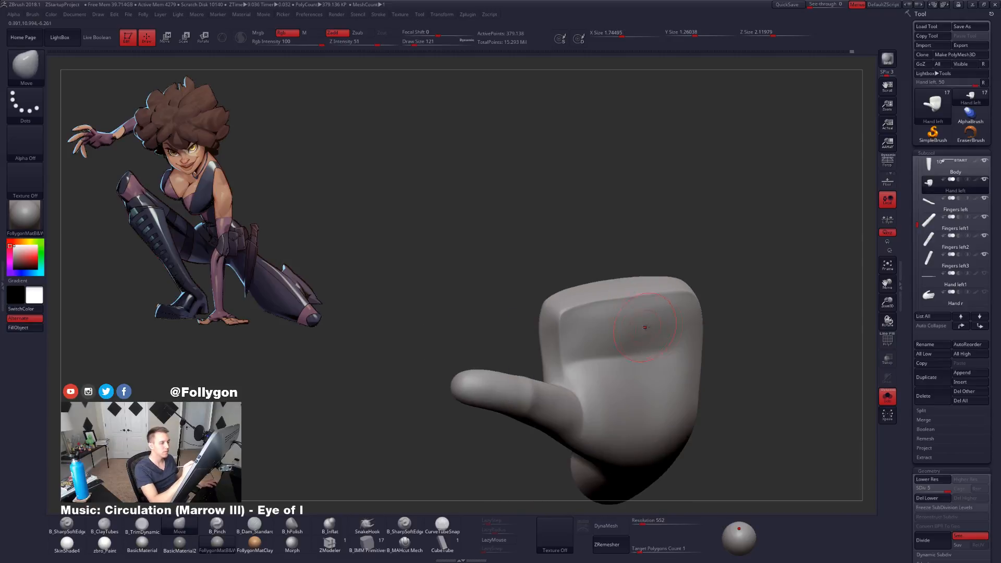
right_drag(640, 323, 632, 329)
right_drag(611, 294, 610, 315)
key(space)
drag(610, 314, 607, 314)
right_drag(607, 313, 625, 297)
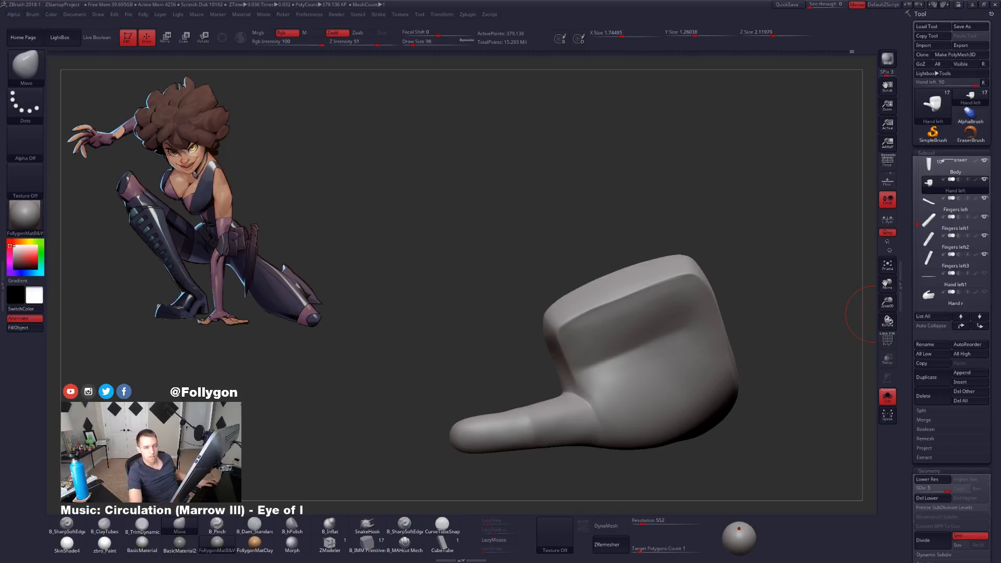
Step: Shape the knuckle edge at subdivision level 2 with the Move brush at draw size 104
drag(729, 220, 722, 304)
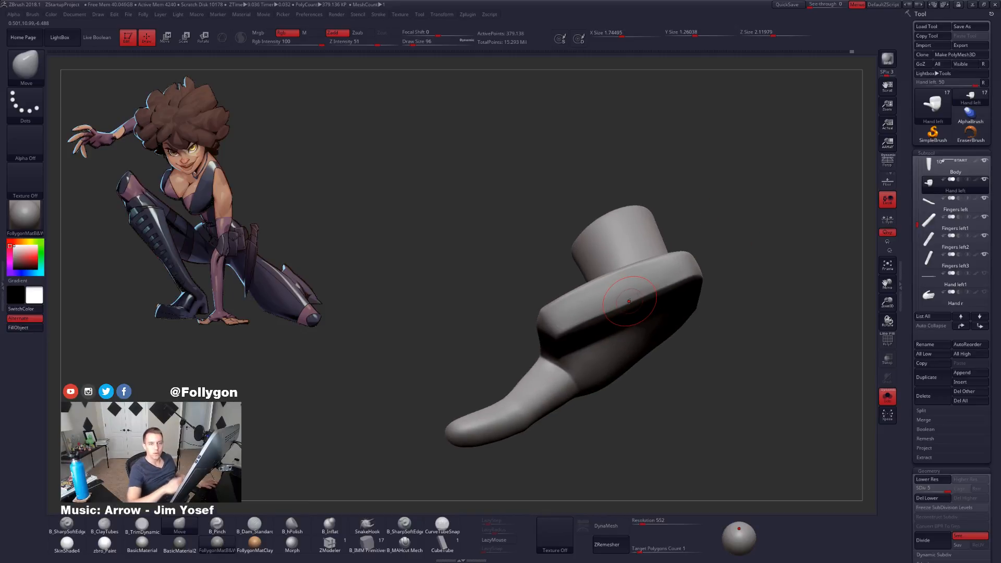
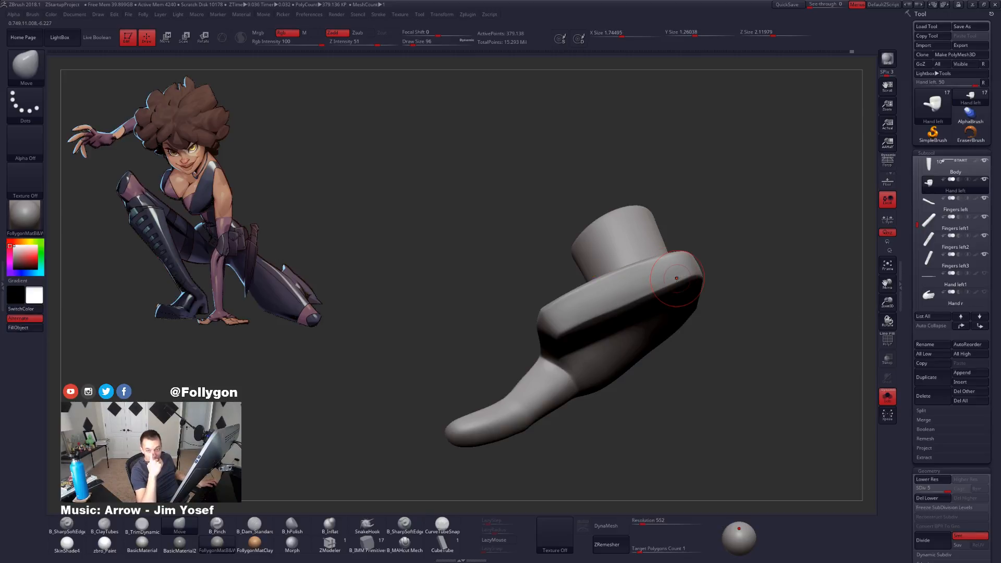
alt+drag(635, 357, 682, 378)
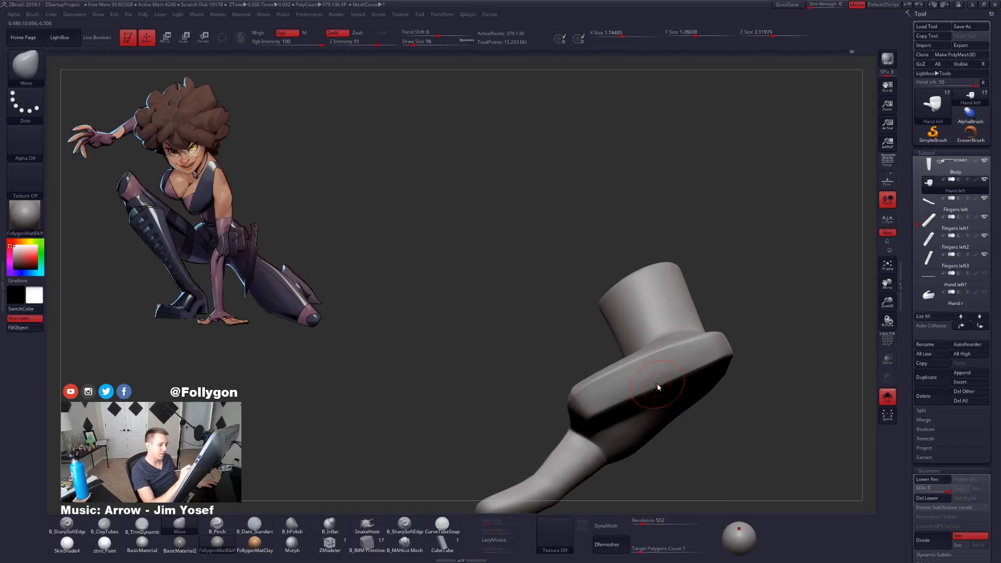
key(shift+d)
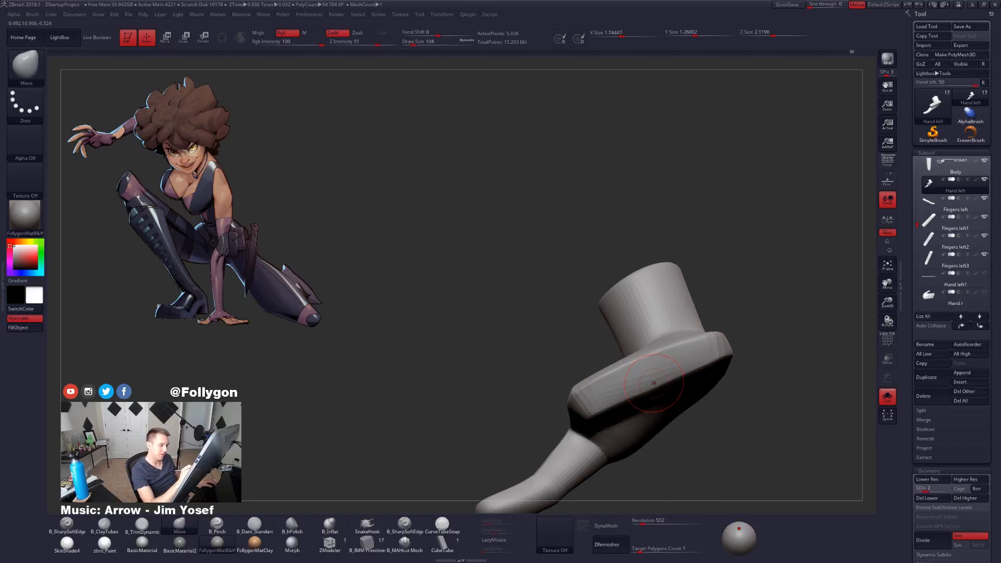
right_drag(654, 382, 625, 396)
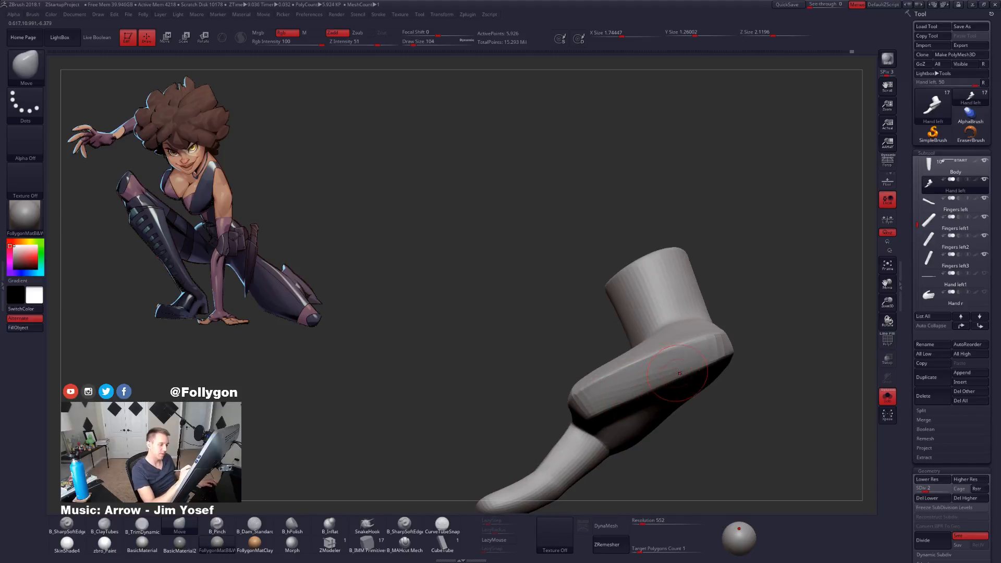
mouse_move(689, 370)
right_down()
mouse_move(705, 373)
mouse_move(652, 385)
right_up()
Step: Raise the hand to subdivision level 5, and trim and smooth the knuckle edge with the B_TrimDynamic brush
key(d)
key(b)
key(t)
key(d)
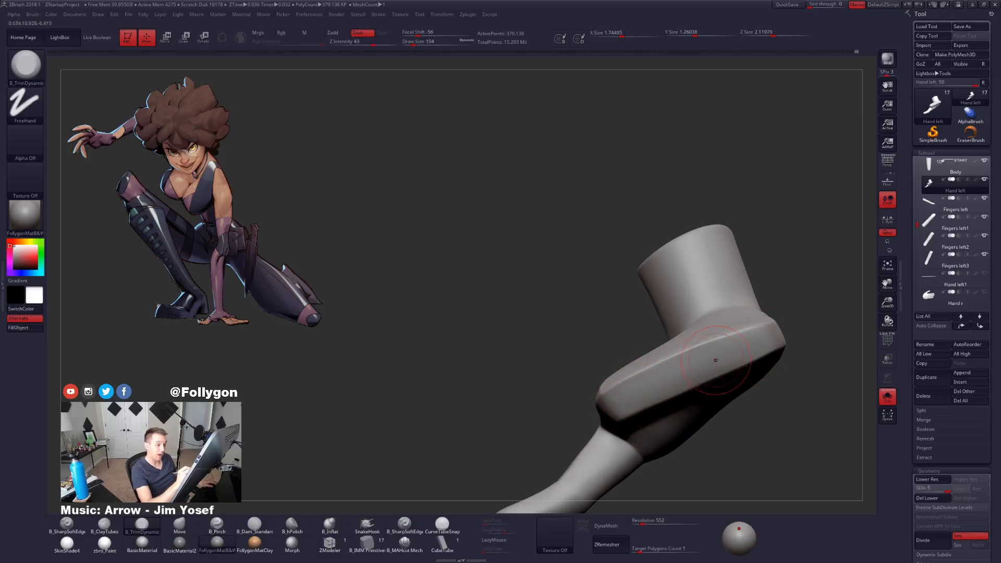
mouse_move(726, 351)
right_down()
mouse_move(640, 393)
mouse_move(617, 373)
right_up()
key(shift)
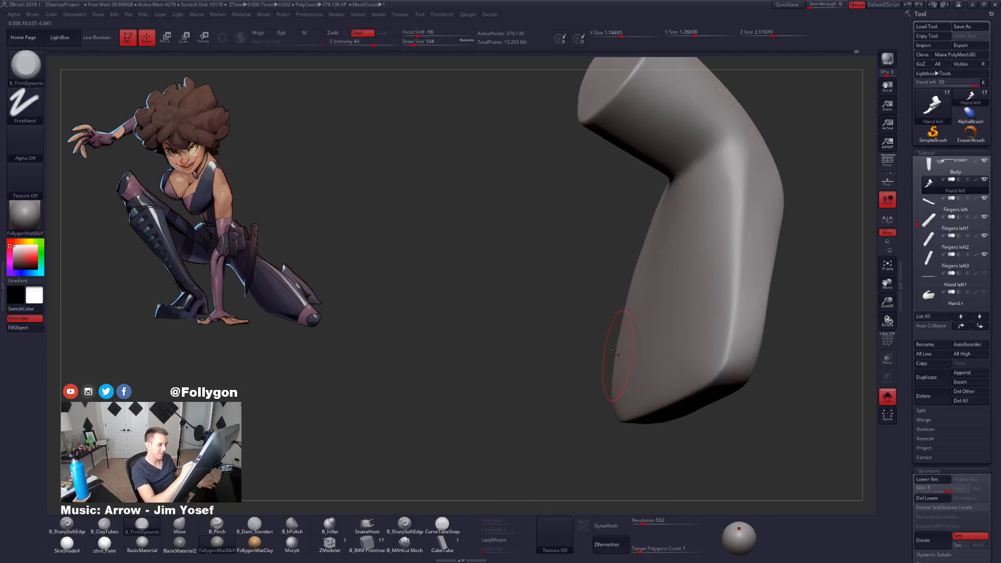
Step: Nudge the hand's side profile with the Move brush at draw size 113 and mask the back-of-hand plane at subdivision level 3
key(b)
key(m)
key(v)
key(space)
drag(620, 350, 625, 350)
right_drag(787, 339, 661, 332)
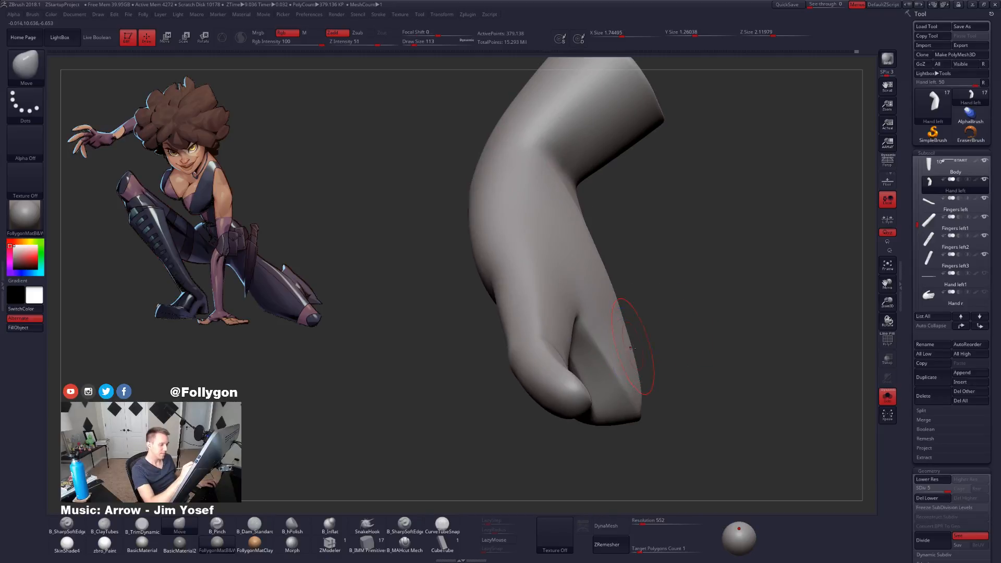
key(shift+d)
key(shift+d)
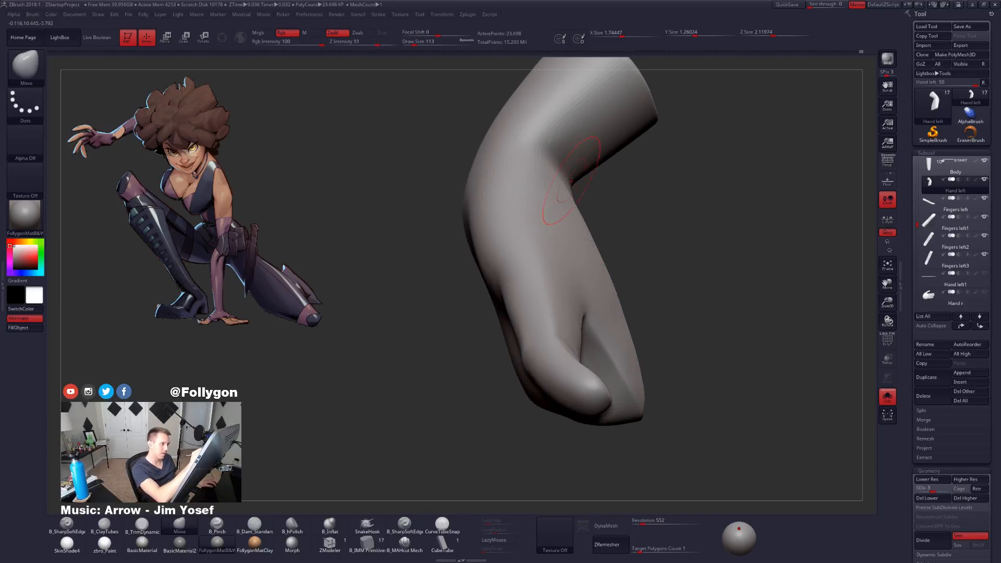
mouse_move(552, 166)
ctrl+mouse_down()
mouse_move(701, 286)
mouse_move(679, 427)
mouse_move(649, 438)
ctrl+mouse_up()
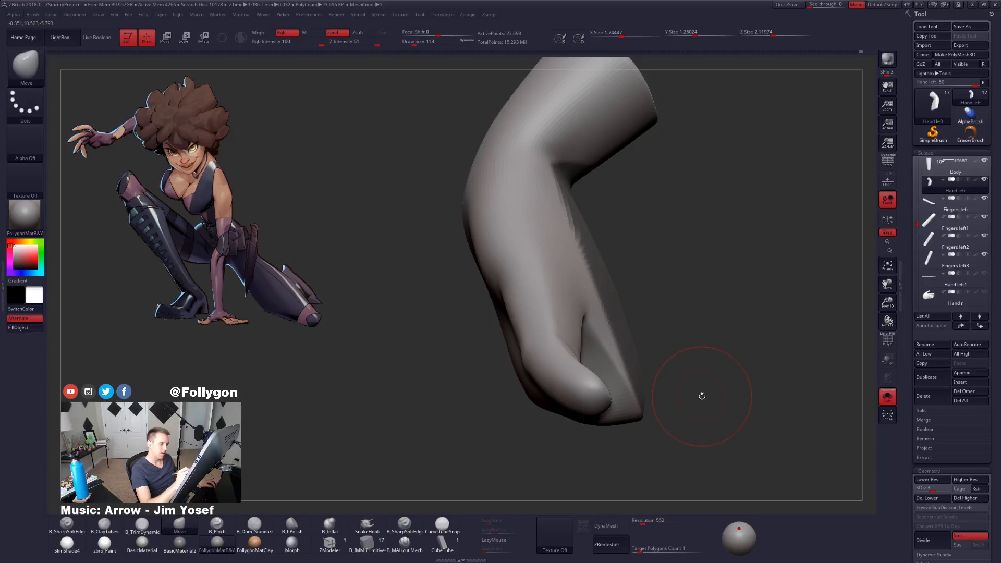
Step: Invert and soften the mask at subdivision level 1, and reshape the back-of-hand plane with a resized Move brush
key(shift+d)
key(shift+d)
mouse_move(669, 384)
mouse_down()
mouse_move(653, 410)
mouse_move(704, 427)
mouse_move(683, 408)
mouse_up()
key(ctrl+i)
ctrl+click(671, 409)
key(space)
drag(688, 404, 724, 387)
key(space)
drag(662, 339, 666, 337)
mouse_move(681, 300)
alt+mouse_down()
mouse_move(692, 290)
mouse_move(722, 341)
mouse_move(754, 360)
mouse_move(681, 408)
mouse_move(640, 410)
mouse_move(625, 396)
alt+mouse_up()
Step: Raise the hand to subdivision level 5 and smooth the back-of-hand surface
key(d)
key(d)
key(d)
key(d)
key(space)
key(space)
key(shift)
mouse_move(614, 403)
right_down()
mouse_move(648, 409)
mouse_move(625, 369)
right_up()
Step: Sharpen the ridge along the back of the hand with the B_Pinch brush at draw size 67, and show the other parts
key(b)
key(p)
key(i)
key(space)
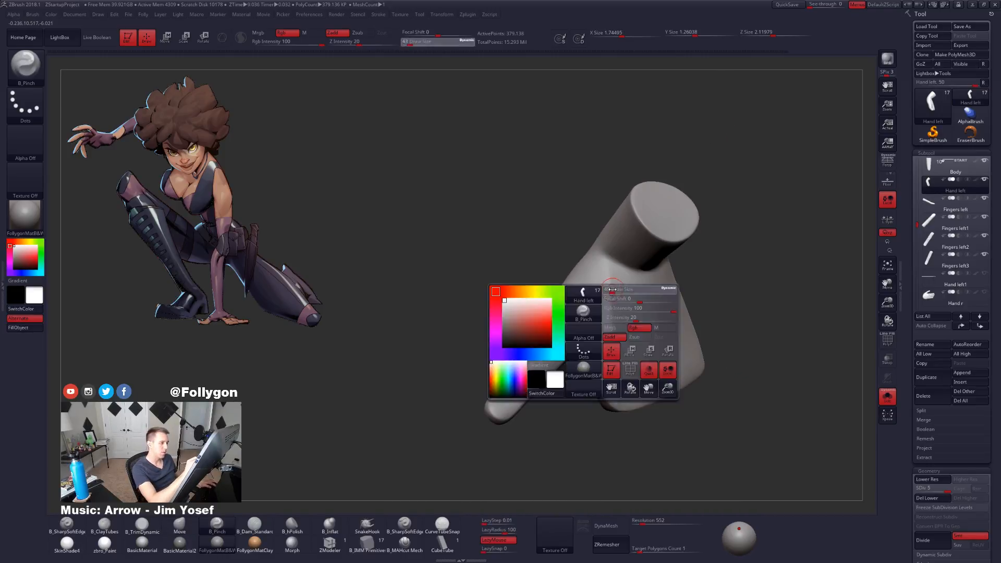
key(space)
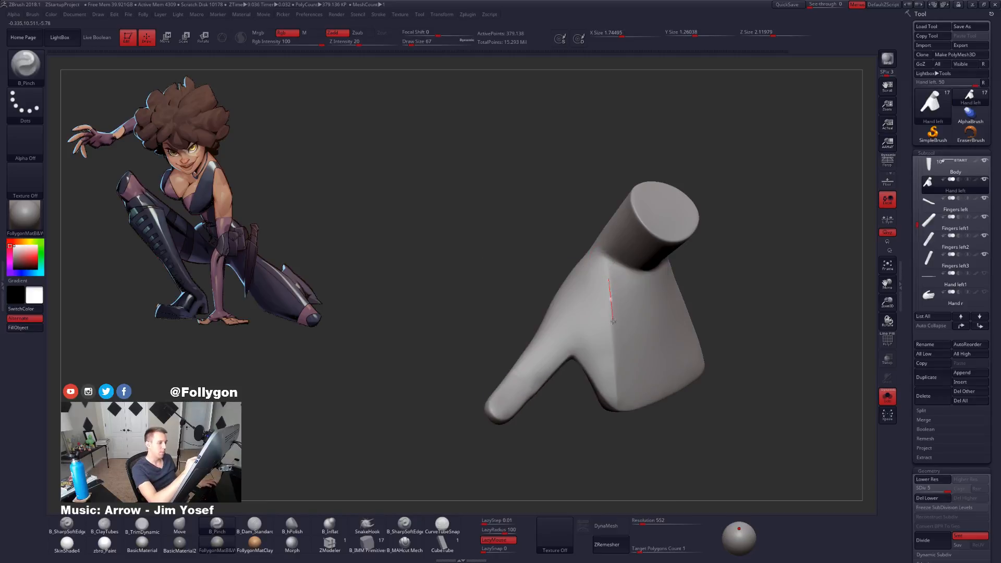
mouse_move(613, 428)
mouse_down()
mouse_move(676, 413)
mouse_move(623, 417)
mouse_up()
key(alt+s)
drag(669, 451, 699, 381)
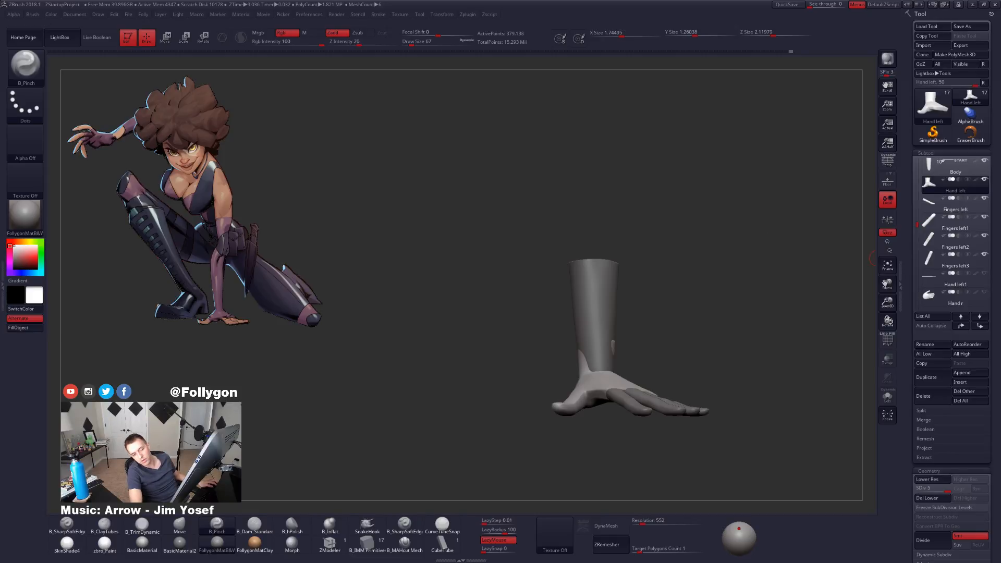
Step: Switch to the browser to view the Gumroad page and the Domino artwork on ArtStation, and return to ZBrush
key(alt+Tab)
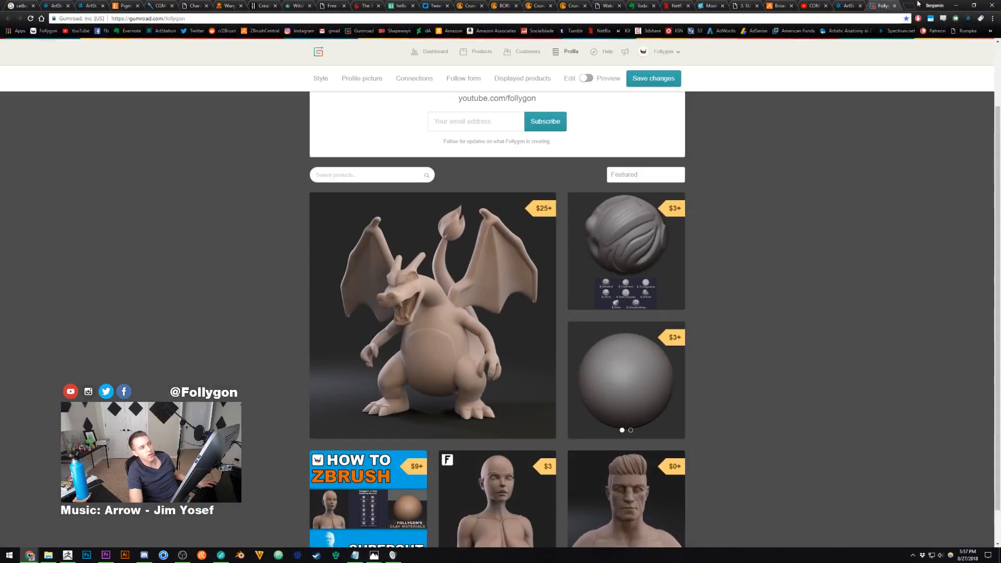
click(853, 6)
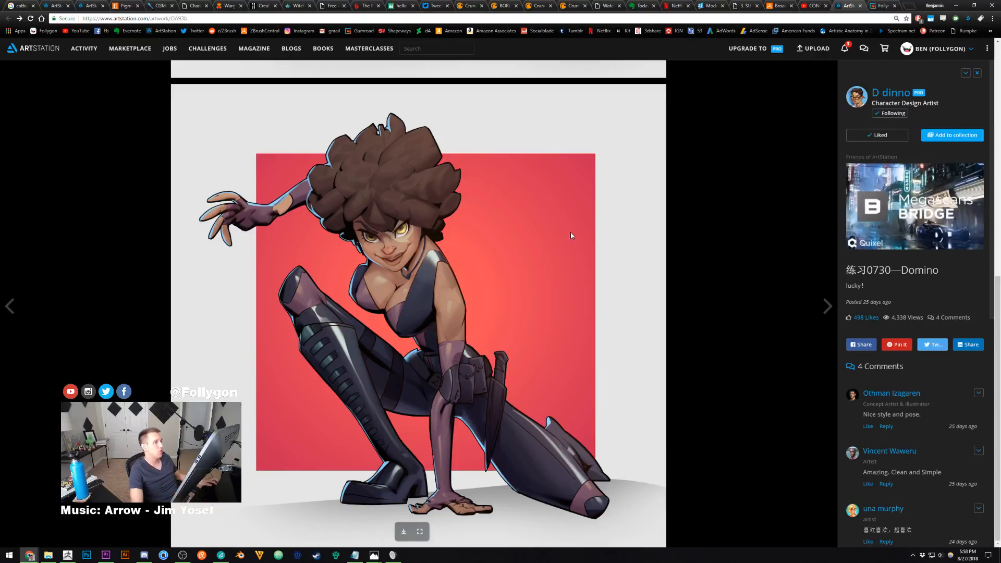
click(885, 5)
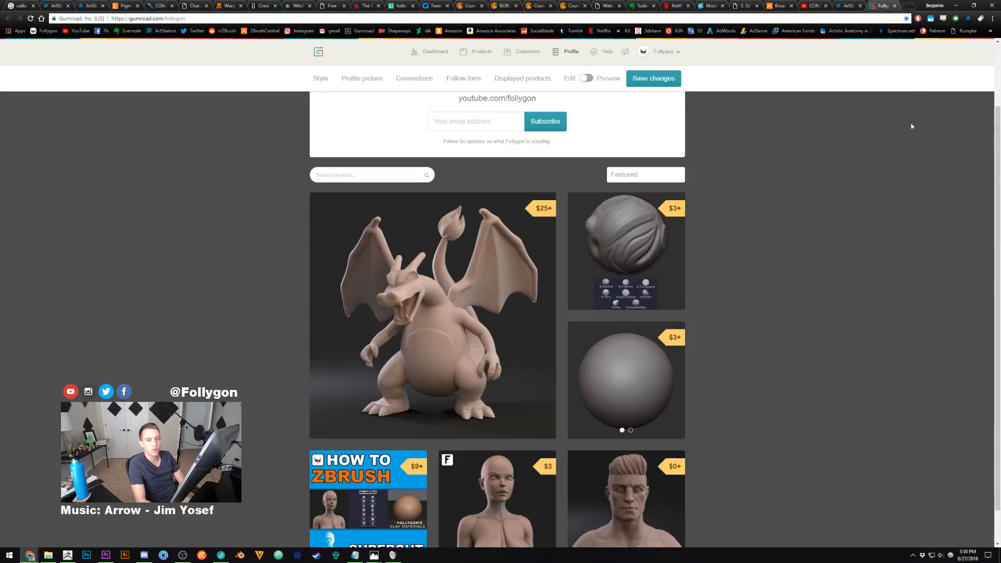
click(955, 4)
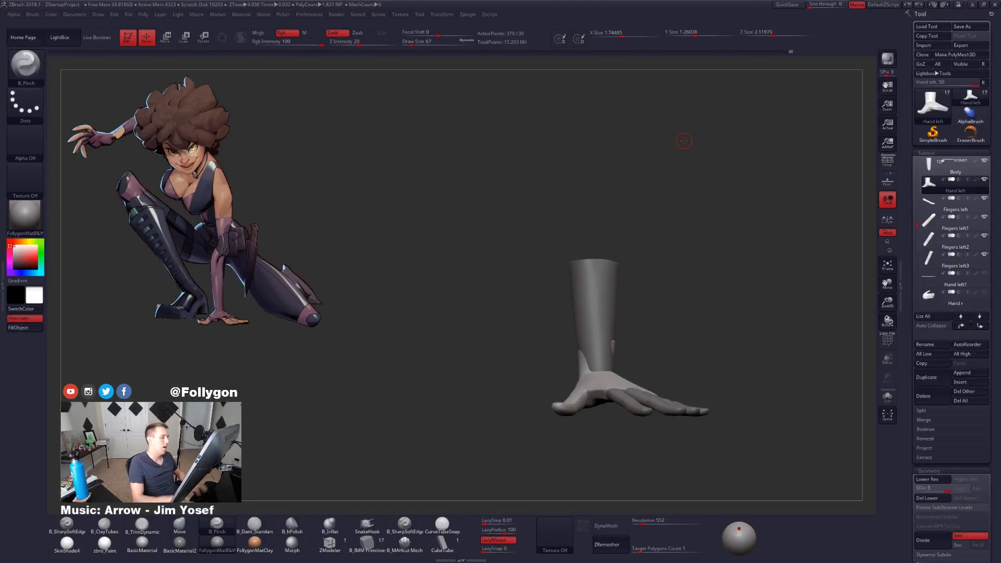
Step: Isolate the hand at subdivision level 2, and smooth the area at the base of the thumb
right_drag(615, 343, 675, 344)
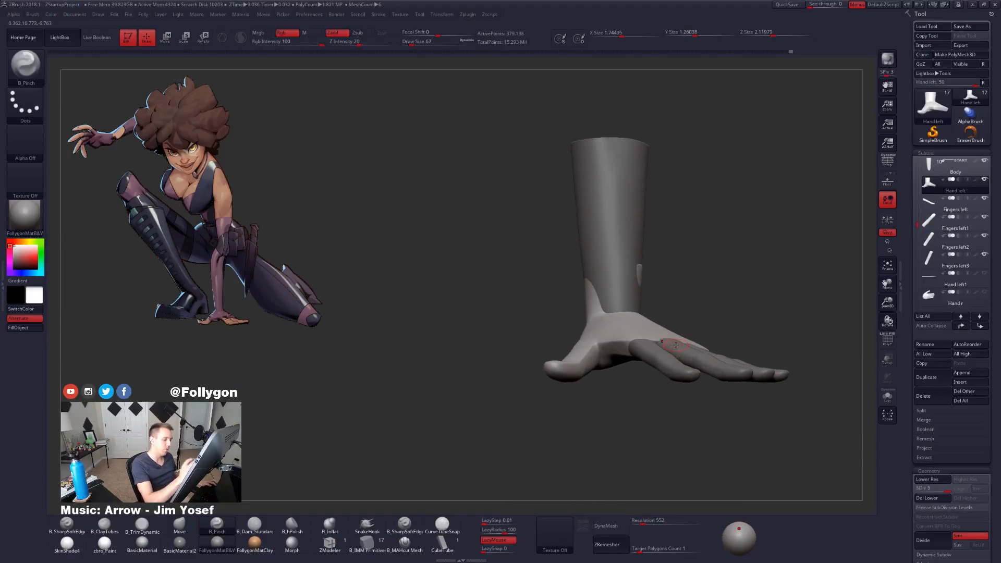
mouse_move(608, 350)
ctrl+right_down()
mouse_move(591, 375)
mouse_move(621, 336)
ctrl+right_up()
key(shift+d)
key(shift+d)
key(alt+s)
key(shift+d)
key(space)
drag(628, 342, 626, 341)
mouse_move(611, 342)
ctrl+right_down()
mouse_move(617, 352)
mouse_move(667, 311)
mouse_move(621, 331)
ctrl+right_up()
key(d)
shift+drag(623, 334, 622, 356)
Step: Lower the subdivision level by two, and shape and smooth the thumb with the Move brush
mouse_move(628, 360)
right_down()
mouse_move(599, 351)
mouse_move(601, 299)
right_up()
key(d)
right_drag(580, 343, 599, 311)
right_drag(572, 348, 568, 349)
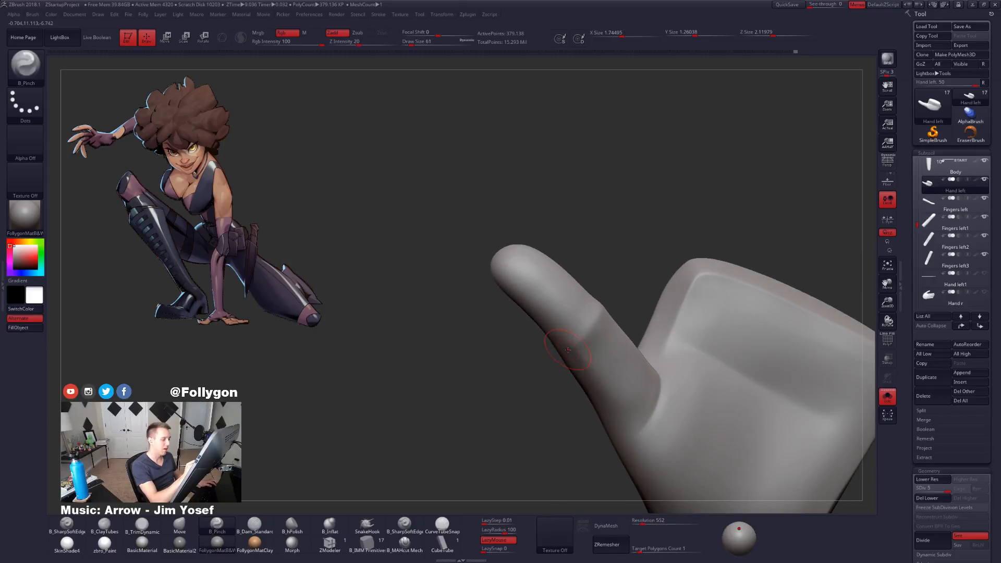
mouse_move(618, 290)
right_down()
mouse_move(592, 345)
mouse_move(587, 338)
mouse_move(608, 302)
right_up()
key(shift+d)
key(shift+d)
key(b)
key(m)
key(v)
key(d)
key(shift)
mouse_move(578, 332)
right_down()
mouse_move(611, 311)
mouse_move(605, 317)
right_up()
Step: Refine the thumb's joint crease with B_Pinch, and adjust the upper thumb with the Move brush at draw size 81
key(space)
drag(606, 316, 612, 321)
mouse_move(611, 321)
right_down()
mouse_move(584, 336)
mouse_move(613, 343)
mouse_move(595, 322)
mouse_move(635, 319)
mouse_move(654, 341)
mouse_move(639, 338)
mouse_move(626, 271)
mouse_move(605, 292)
mouse_move(635, 281)
mouse_move(573, 265)
right_up()
key(d)
key(3)
key(4)
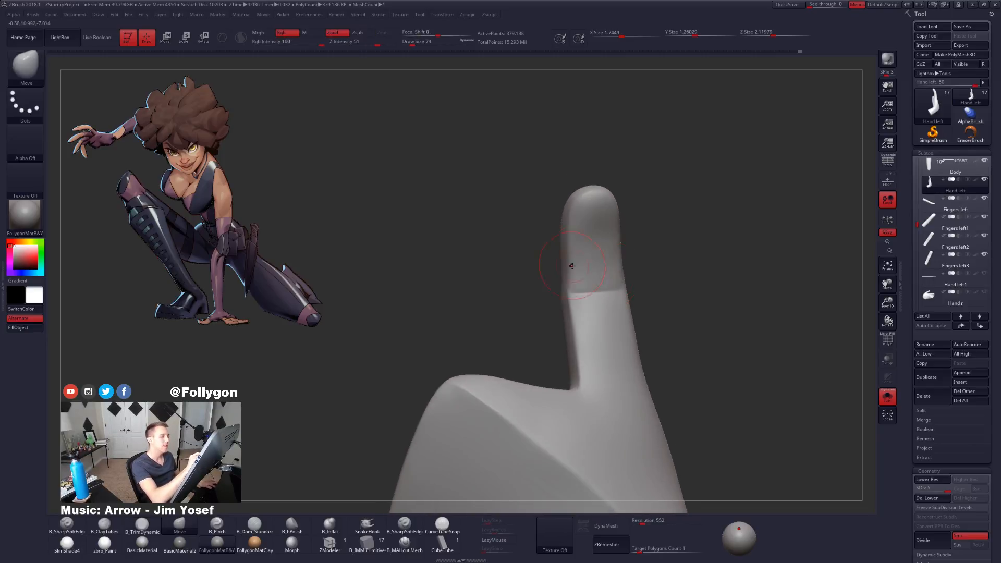
key(space)
drag(574, 264, 574, 264)
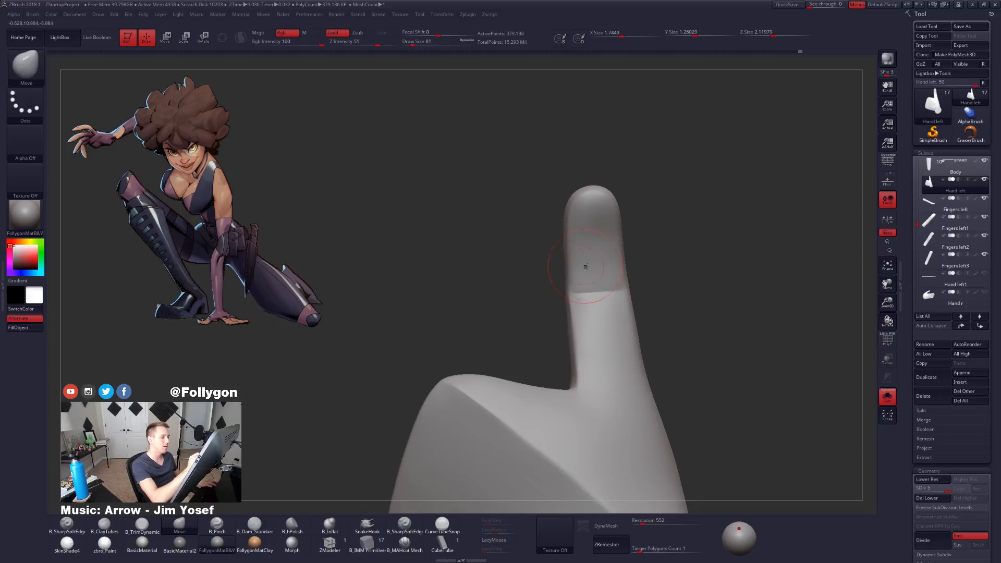
mouse_move(579, 266)
right_down()
mouse_move(612, 313)
mouse_move(631, 316)
mouse_move(637, 350)
mouse_move(623, 346)
mouse_move(680, 393)
right_up()
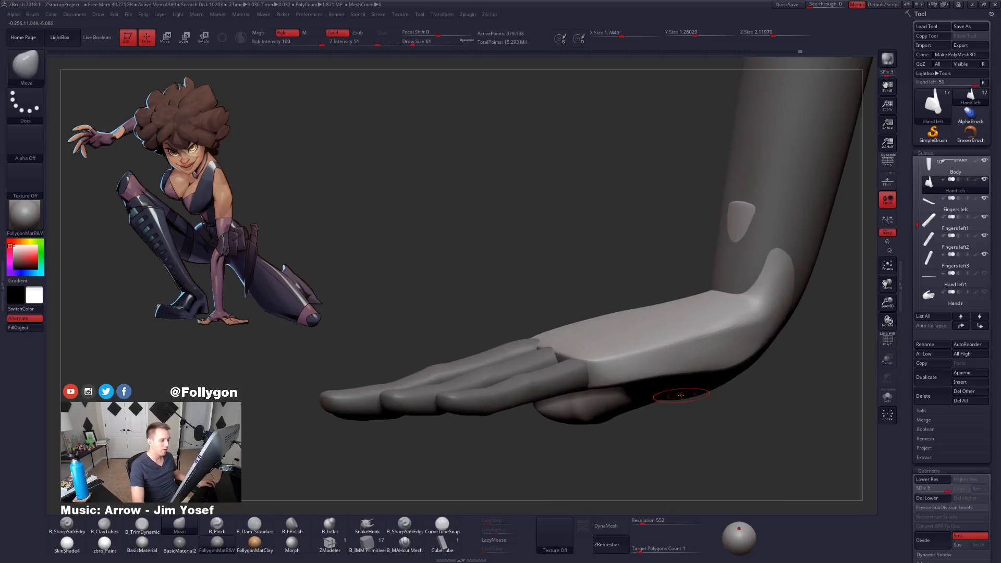
Step: Set the draw size to 170, step the hand down to subdivision level 1, and return it to level 5
key(shift+d)
key(shift+d)
key(shift+d)
key(space)
drag(654, 303, 658, 304)
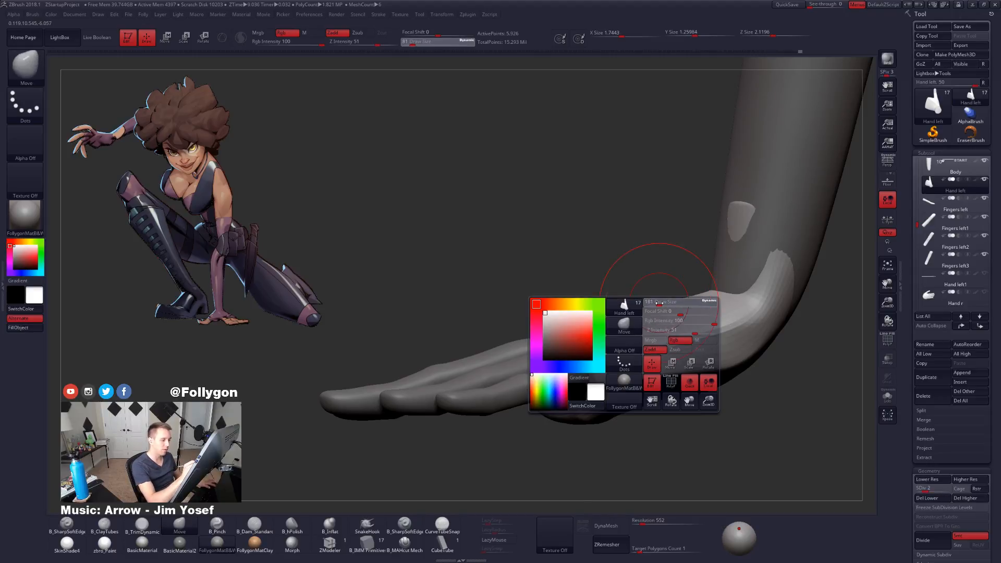
key(shift+d)
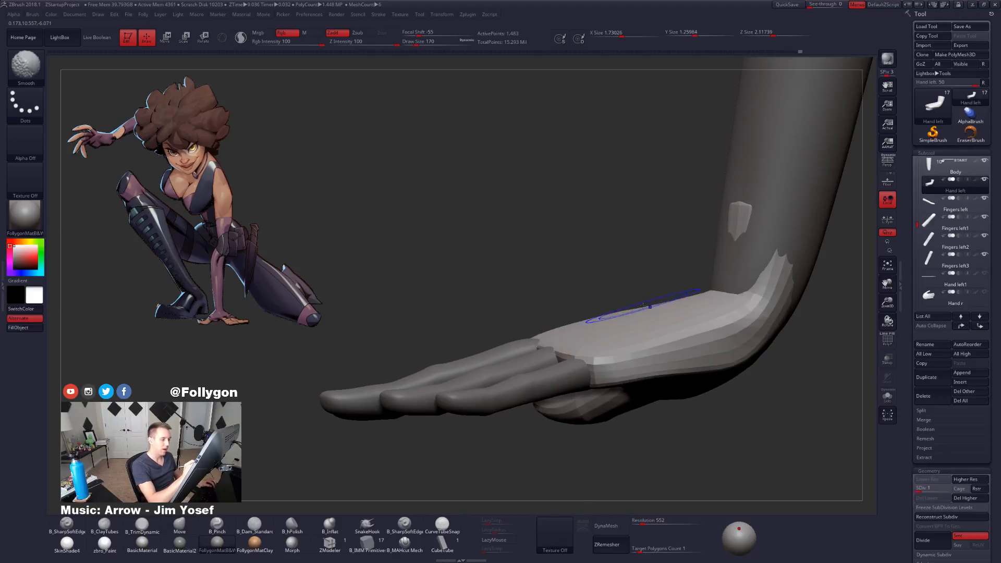
key(d)
key(d)
key(d)
key(d)
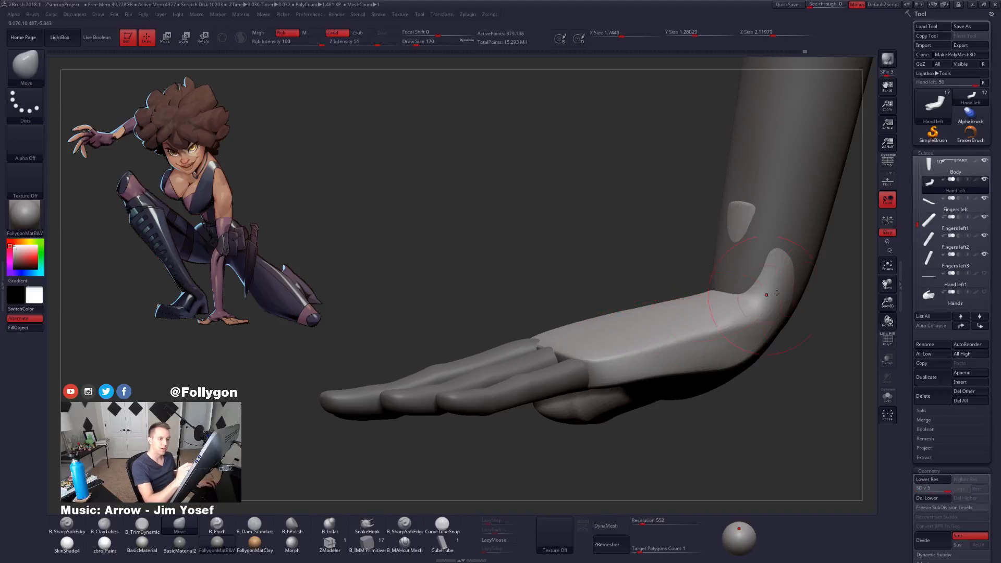
Step: Examine the hand's profile and finger spread from the side and above, selecting a finger and reselecting the hand
drag(815, 328, 687, 373)
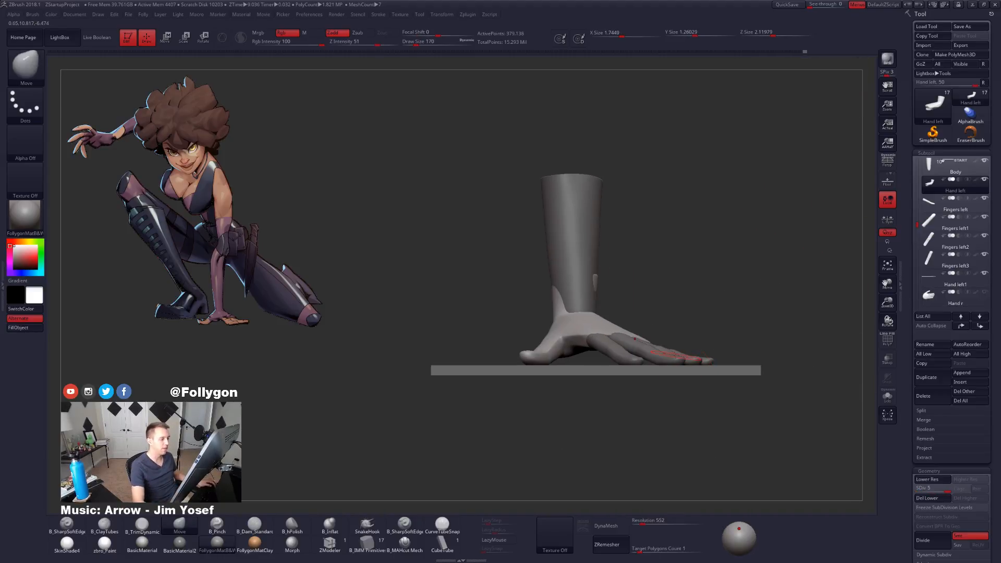
drag(716, 306, 719, 379)
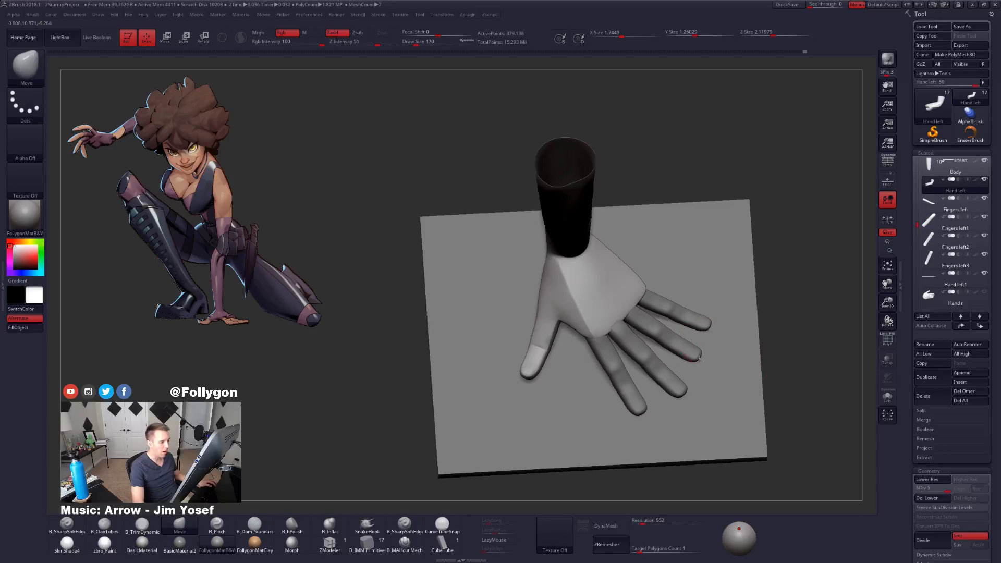
shift+drag(700, 356, 695, 351)
alt+click(685, 350)
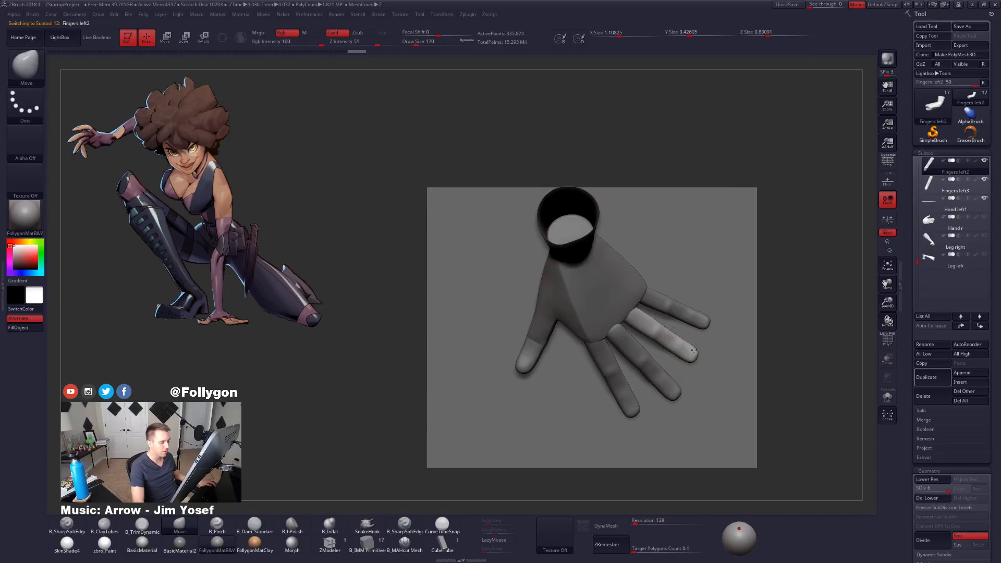
ctrl+right_drag(694, 350, 696, 357)
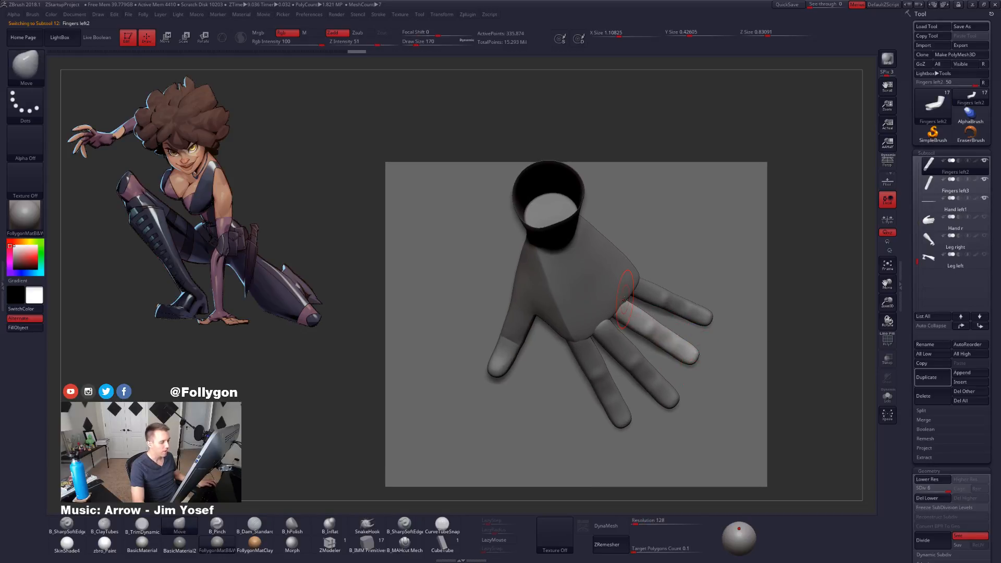
alt+click(607, 322)
mouse_move(607, 322)
right_down()
mouse_move(619, 306)
mouse_move(593, 293)
mouse_move(615, 323)
right_up()
alt+click(615, 308)
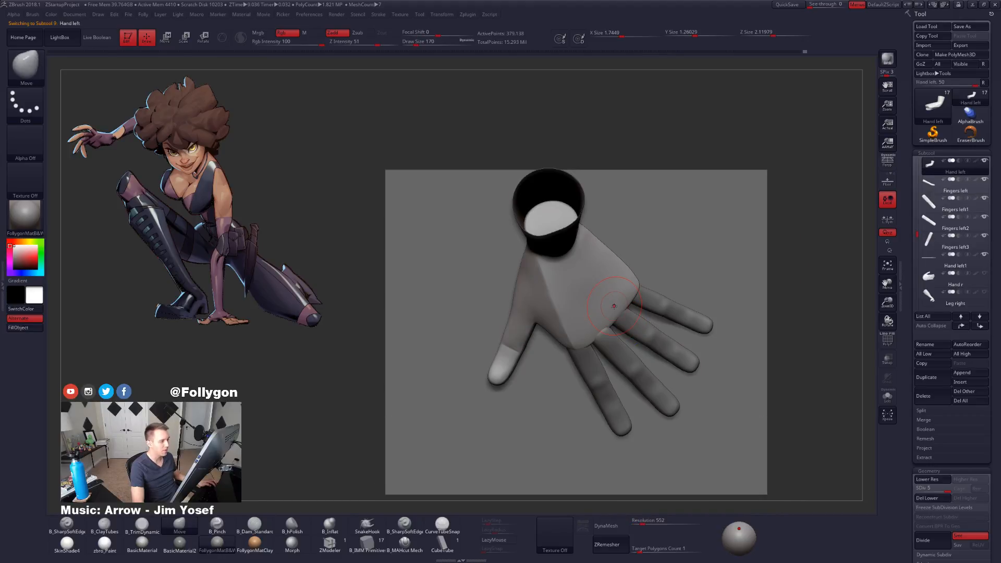
Step: Isolate the hand at subdivision level 1, mask everything except the back of the hand toward the knuckles, and soften the mask
key(alt+shift+s)
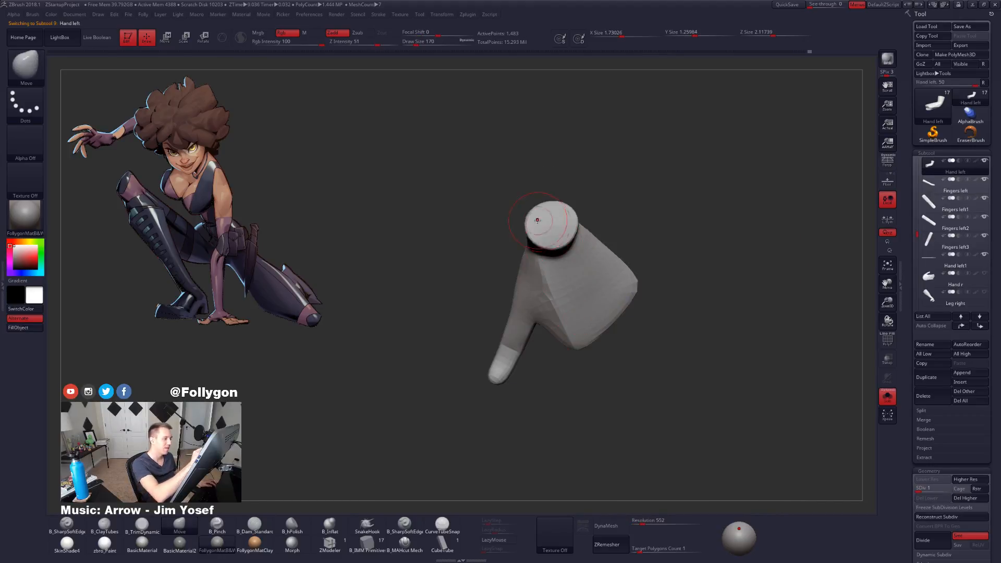
right_drag(577, 297, 578, 244)
mouse_move(586, 239)
ctrl+mouse_down()
mouse_move(555, 253)
mouse_move(554, 295)
mouse_move(595, 354)
mouse_move(729, 250)
ctrl+mouse_up()
mouse_move(614, 291)
right_down()
mouse_move(620, 339)
mouse_move(633, 341)
mouse_move(582, 328)
mouse_move(589, 298)
mouse_move(636, 279)
right_up()
ctrl+click(627, 287)
ctrl+click(645, 282)
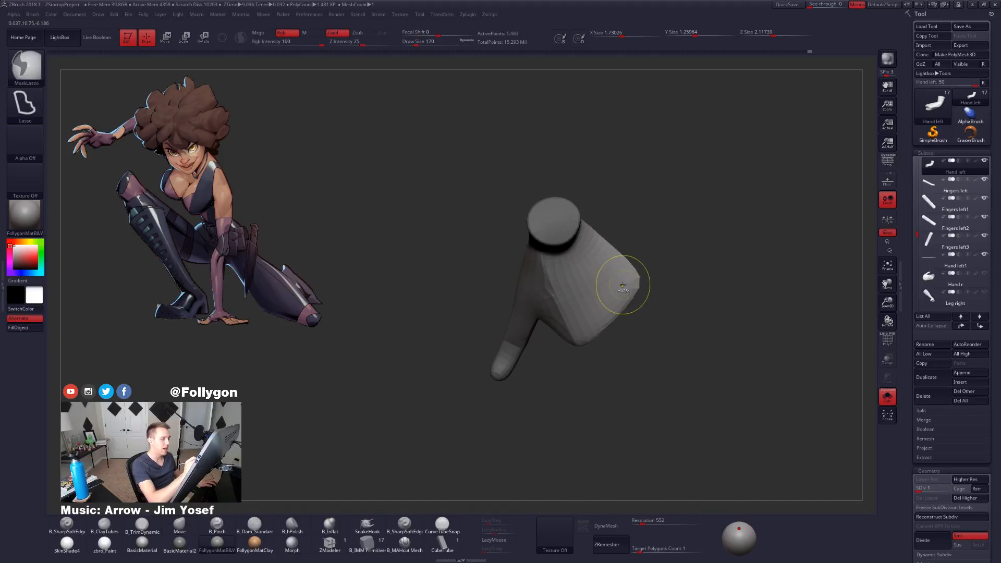
Step: Shift the unmasked knuckle side inward using a Transpose move line across the knuckles, and return to the Move brush
key(w)
drag(576, 342, 686, 231)
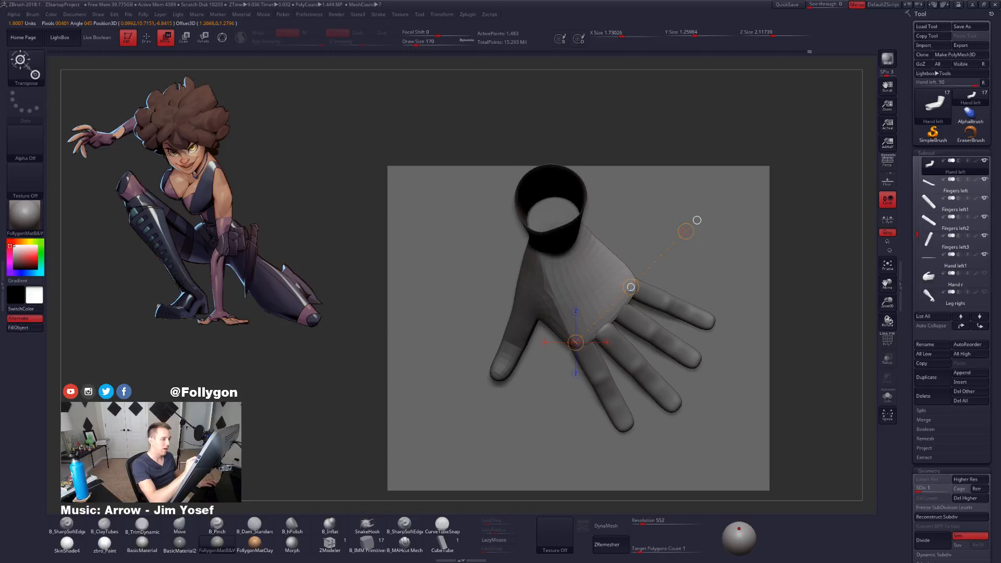
key(alt+s)
key(q)
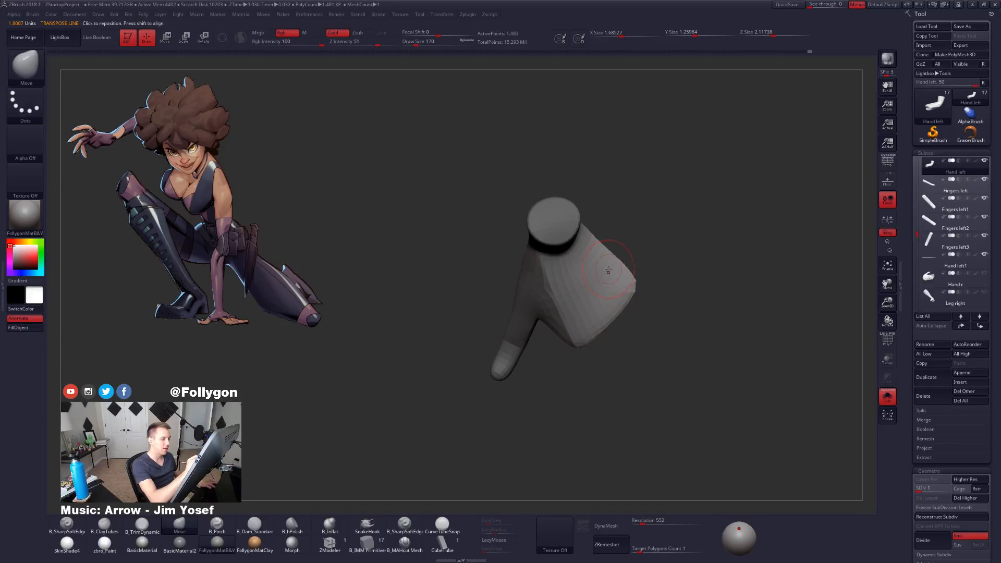
Step: Adjust the knuckle side with the Move brush at draw size 227 and a Transpose line, and show the other parts
key(space)
click(611, 266)
mouse_move(612, 267)
mouse_down()
mouse_move(663, 290)
mouse_move(677, 319)
mouse_up()
key(w)
drag(376, 330, 642, 333)
key(alt+s)
key(q)
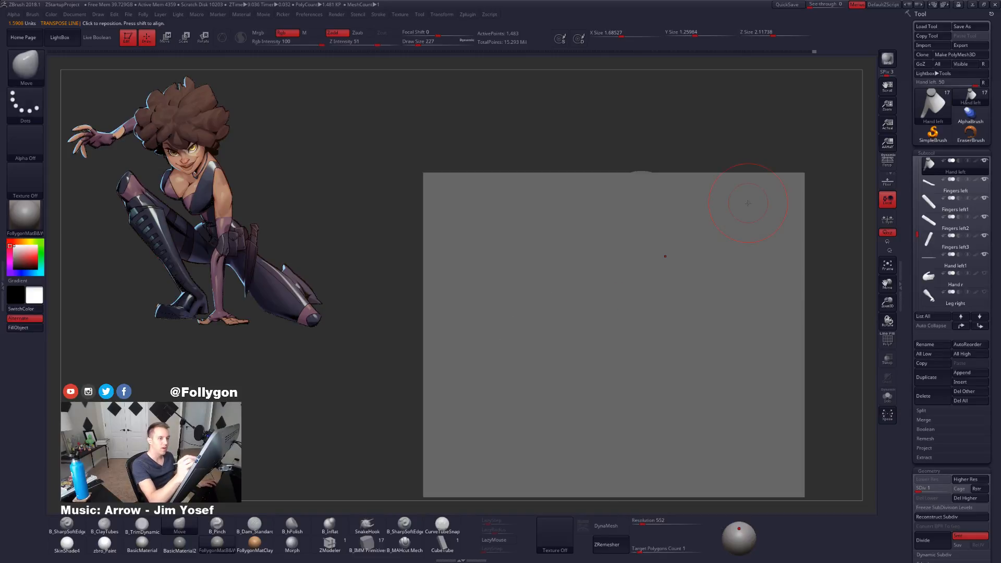
Step: Narrow the hand on the little-finger side from the palm view with the Move brush at draw size 366, and isolate it
right_drag(618, 299, 617, 292)
key(space)
drag(615, 284, 621, 281)
right_drag(621, 267, 610, 284)
key(space)
drag(600, 285, 603, 284)
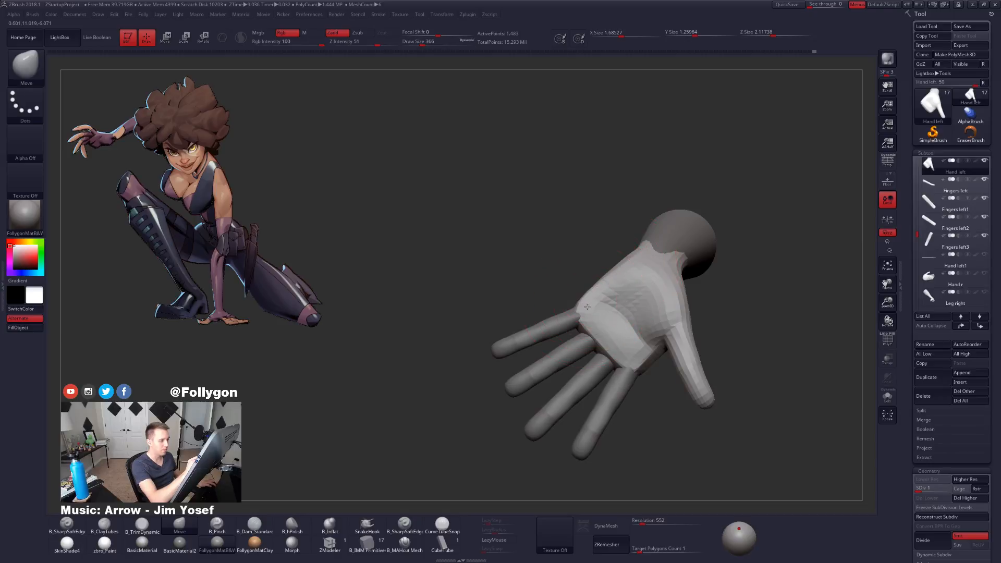
key(alt+s)
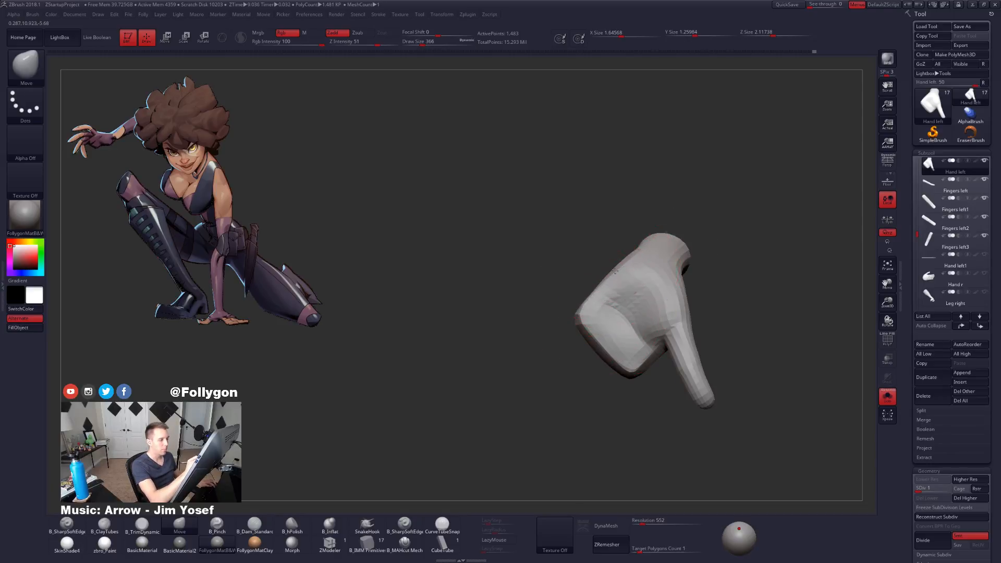
Step: Show the fingers again and raise the hand back to subdivision level 5
right_drag(613, 270, 641, 366)
key(alt+s)
key(d)
key(d)
key(d)
Step: Select the little finger and move it inward with Transpose to fit the narrowed hand
alt+click(639, 371)
key(w)
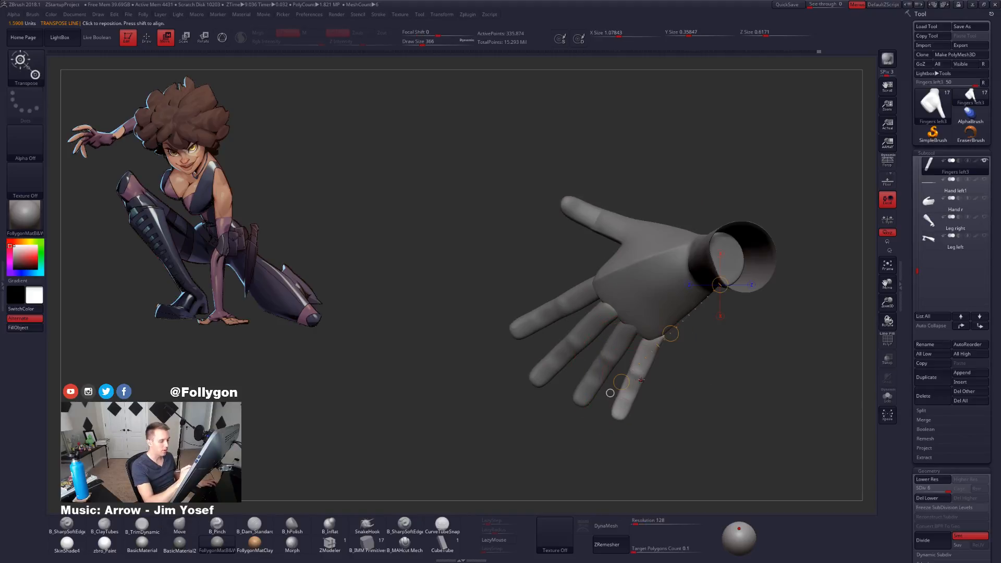
drag(680, 390, 671, 385)
Step: Reposition the ring finger with Transpose and rotate it about its knuckle toward the little finger
mouse_move(605, 359)
mouse_down()
mouse_move(727, 409)
mouse_move(687, 419)
mouse_move(694, 421)
mouse_up()
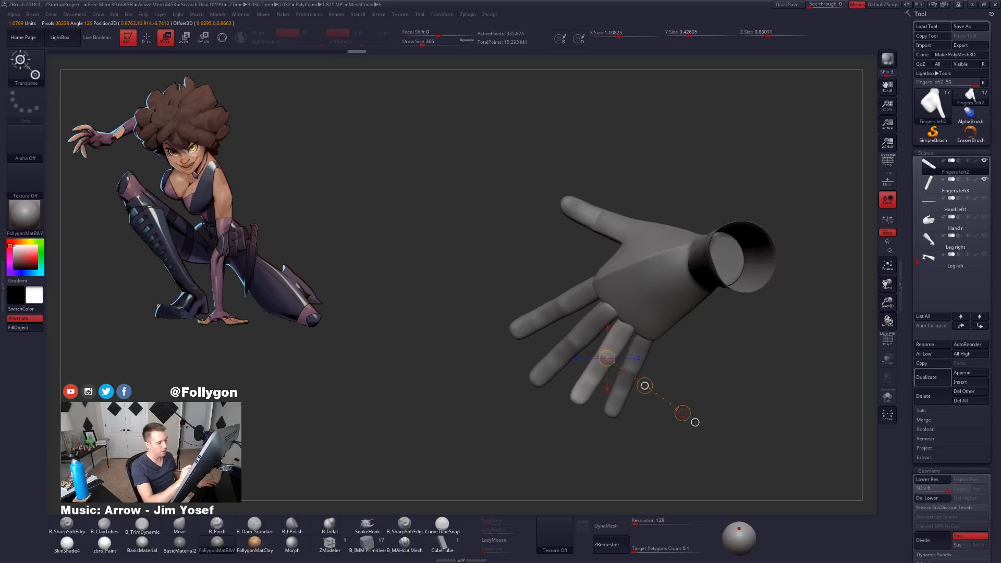
right_drag(694, 417, 673, 296)
mouse_move(628, 346)
right_down()
mouse_move(649, 328)
mouse_move(621, 350)
right_up()
alt+click(599, 289)
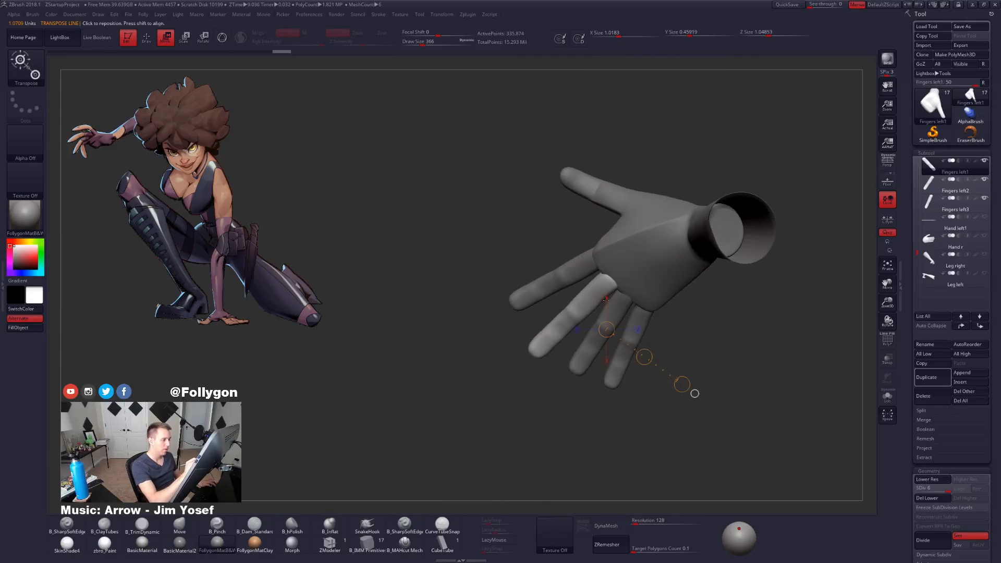
drag(606, 330, 681, 384)
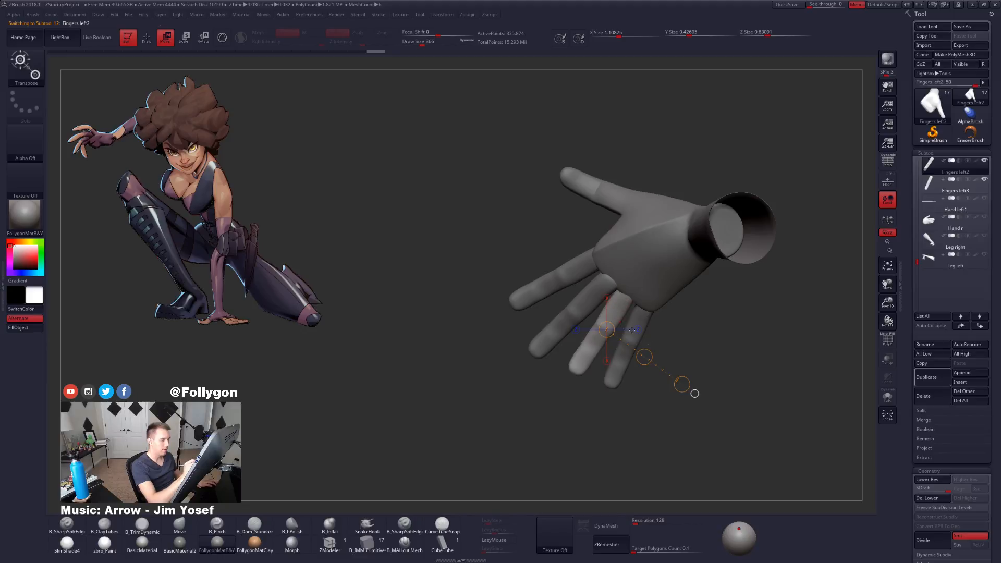
key(r)
drag(627, 292, 557, 359)
Step: Fine-tune the ring and little fingers' placement at the knuckle edge with the Move brush and Transpose
alt+click(565, 332)
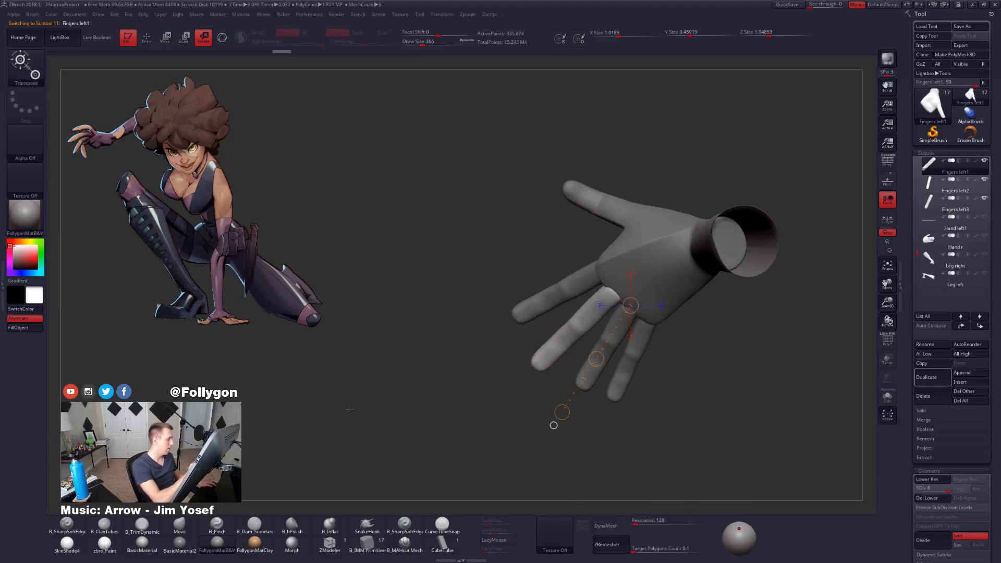
key(w)
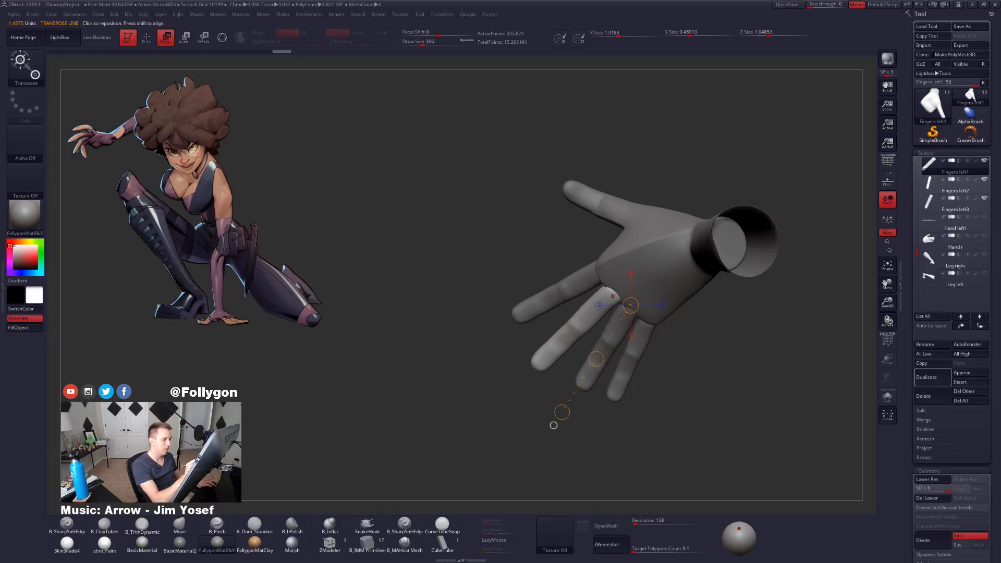
alt+click(617, 338)
key(q)
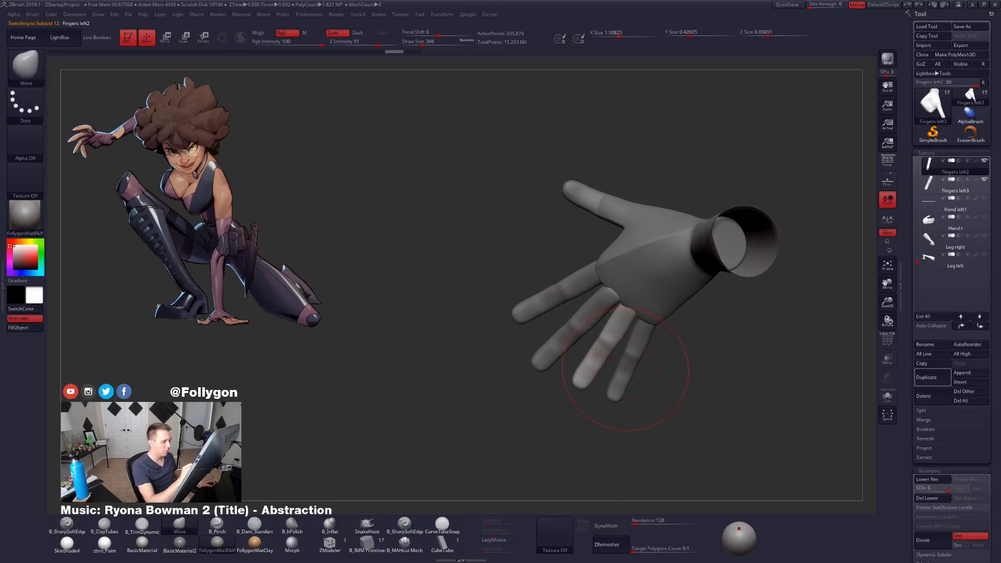
alt+click(625, 373)
key(w)
drag(648, 319, 602, 428)
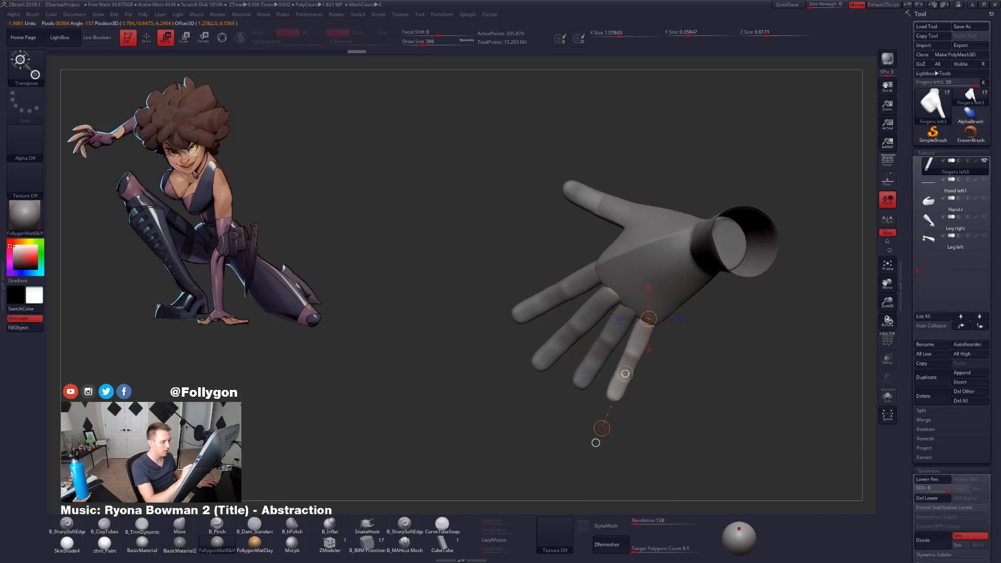
key(q)
mouse_move(599, 429)
mouse_down()
mouse_move(668, 367)
mouse_move(690, 409)
mouse_up()
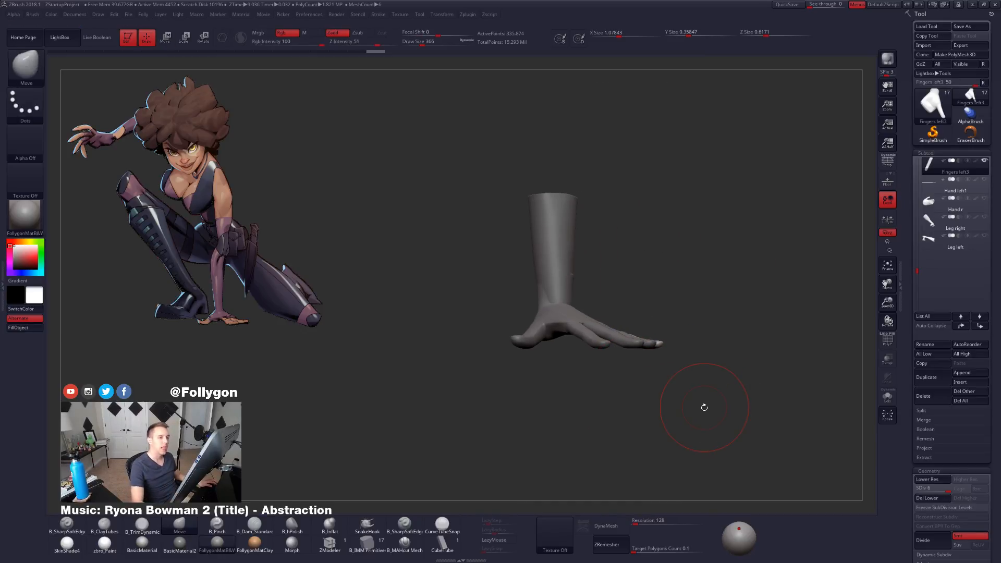
Step: Select the hand, set the draw size to 150, and delete the hand's lower subdivision levels
alt+click(520, 326)
right_click(687, 277)
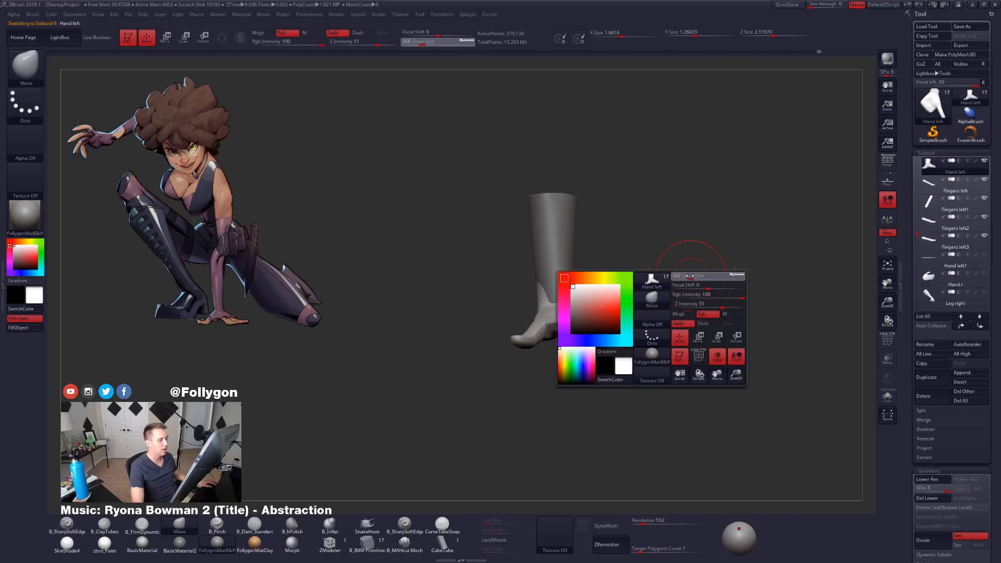
click(925, 182)
drag(911, 315, 911, 308)
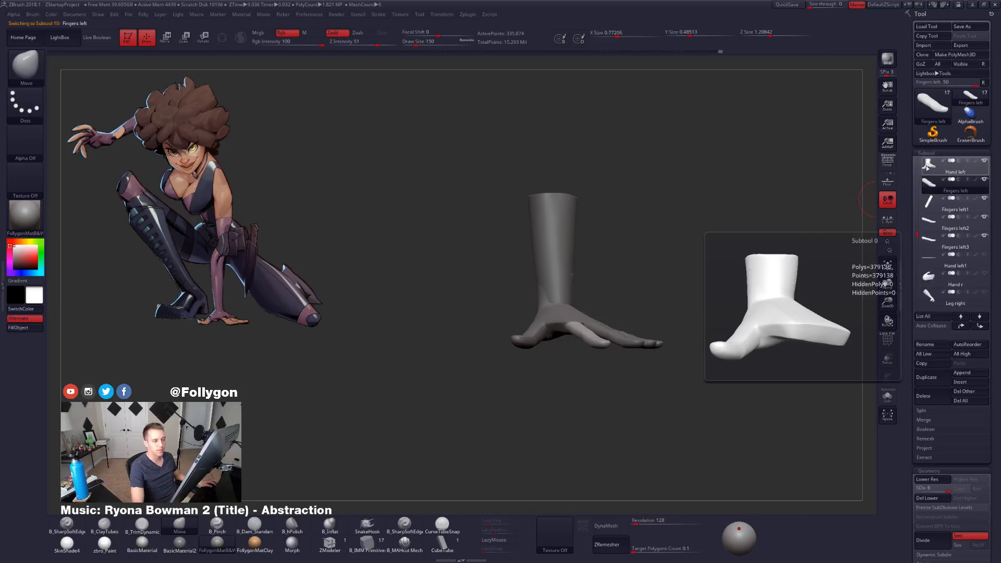
click(925, 498)
Step: Merge the four left finger subtools into the hand subtool one after another with MergeDown, accepting each confirmation
key(space)
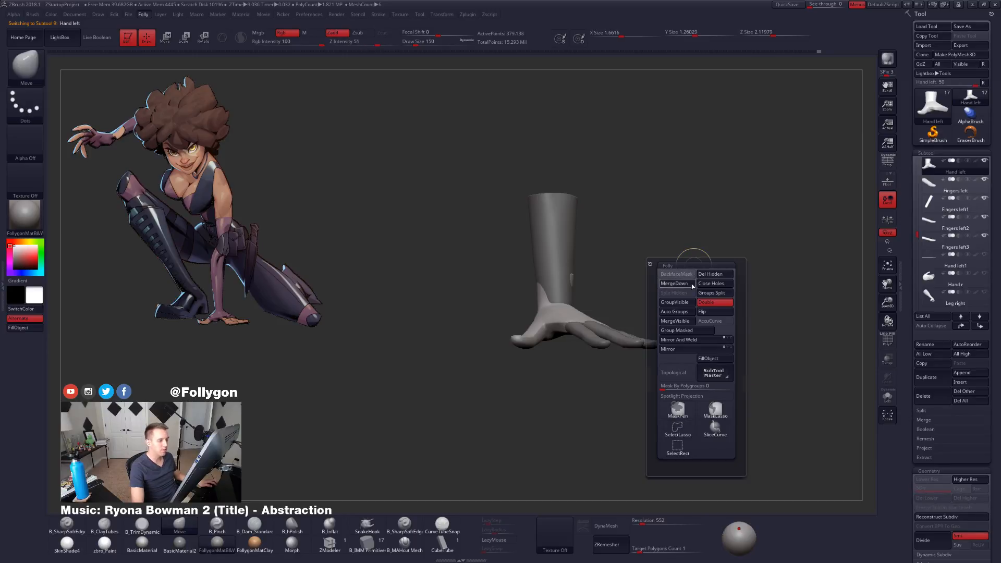
click(674, 283)
click(662, 300)
key(space)
click(746, 270)
click(718, 285)
key(space)
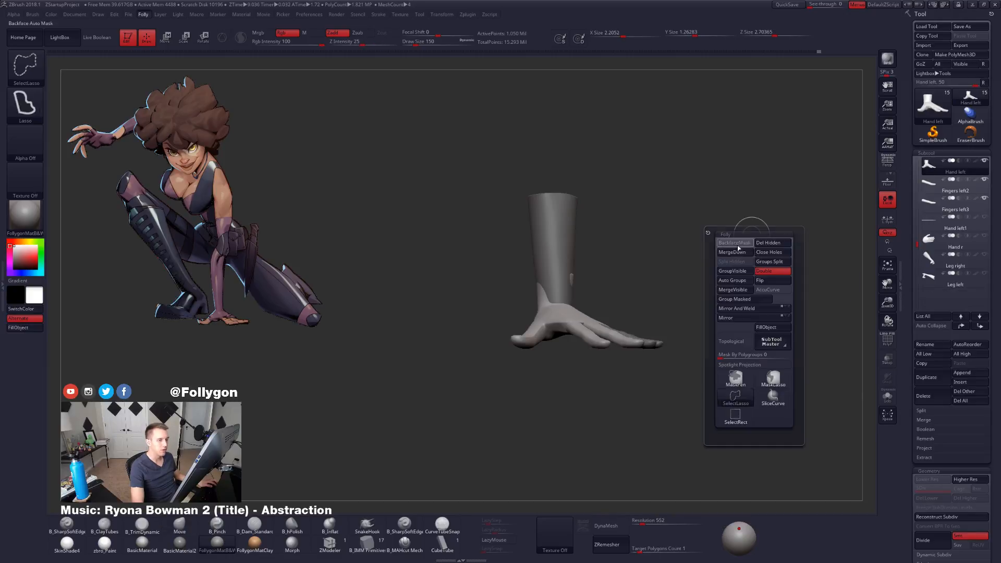
click(721, 272)
click(702, 273)
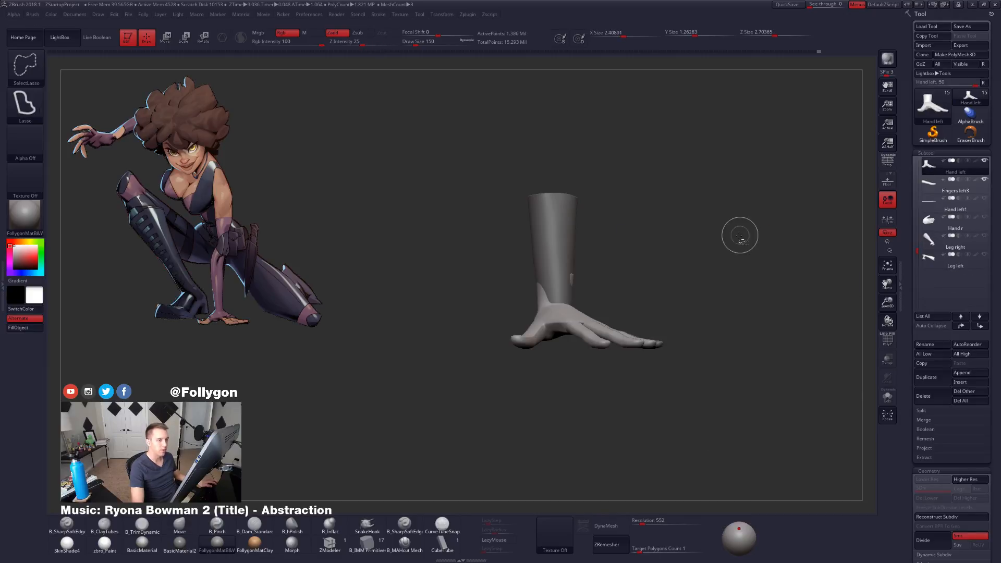
key(space)
click(704, 260)
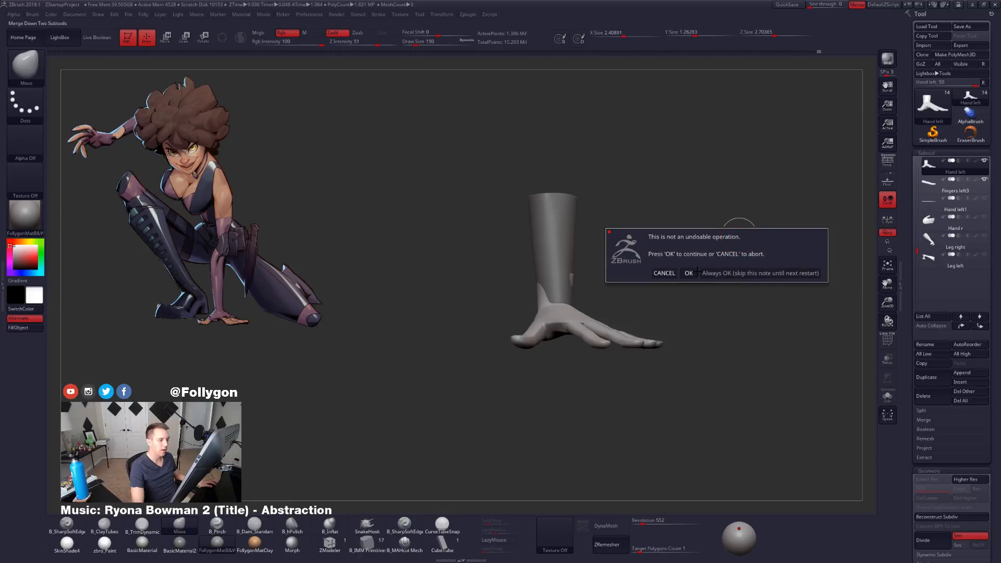
click(688, 273)
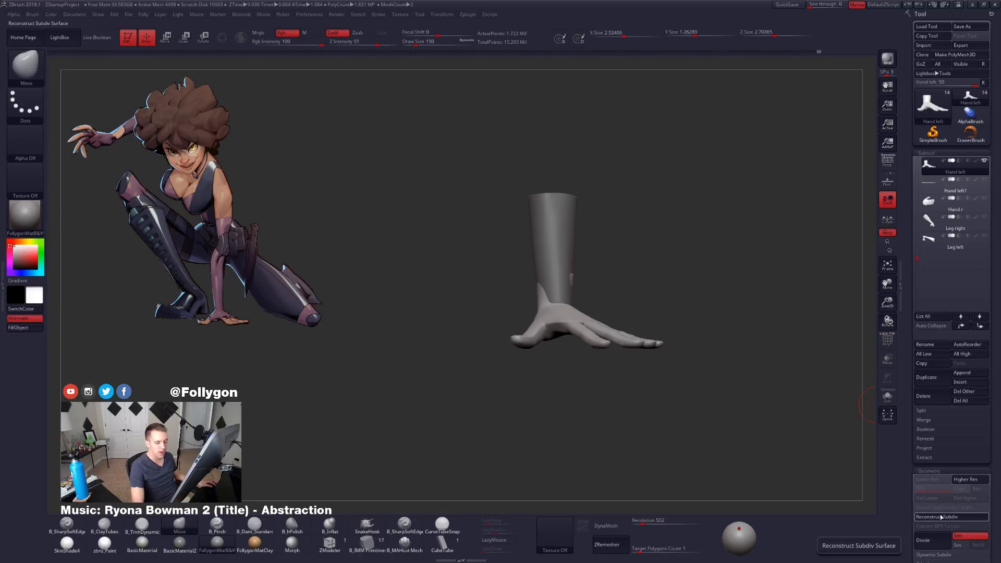
drag(730, 351, 609, 394)
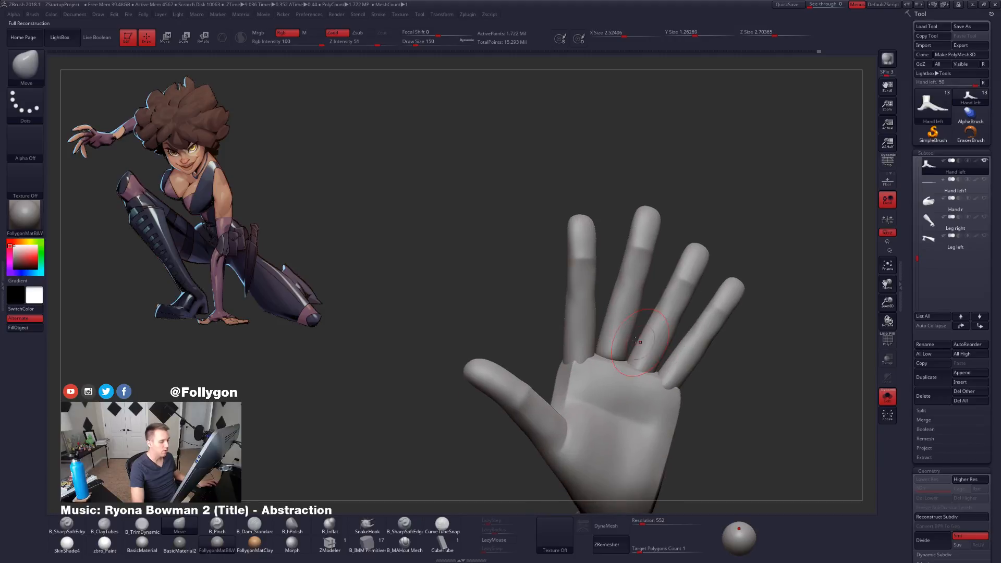
Step: With the rest of the hand masked, adjust the middle finger's fit against the palm using the Move brush and Transpose
key(w)
ctrl+click(623, 330)
key(q)
key(space)
mouse_move(623, 340)
mouse_down()
mouse_move(608, 336)
mouse_move(613, 351)
mouse_up()
key(space)
mouse_move(619, 385)
right_down()
mouse_move(688, 380)
mouse_move(690, 358)
mouse_move(712, 341)
right_up()
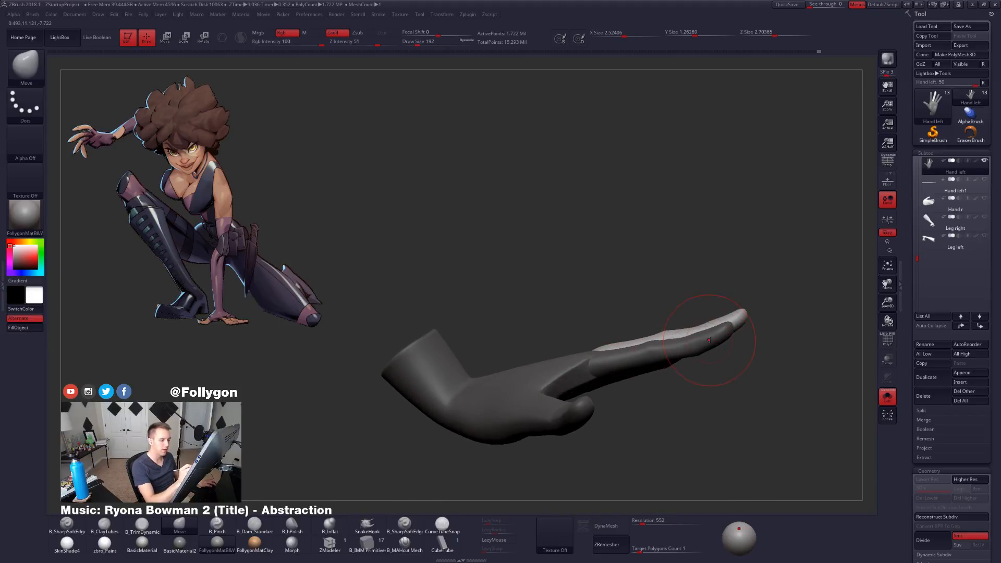
key(w)
drag(746, 314, 612, 403)
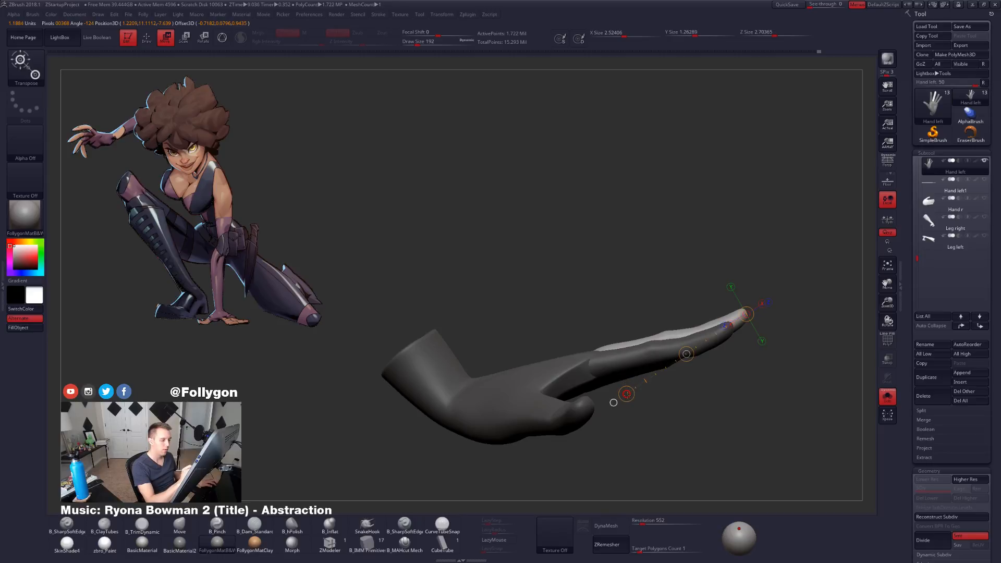
mouse_move(613, 402)
right_down()
mouse_move(656, 392)
mouse_move(631, 344)
right_up()
key(q)
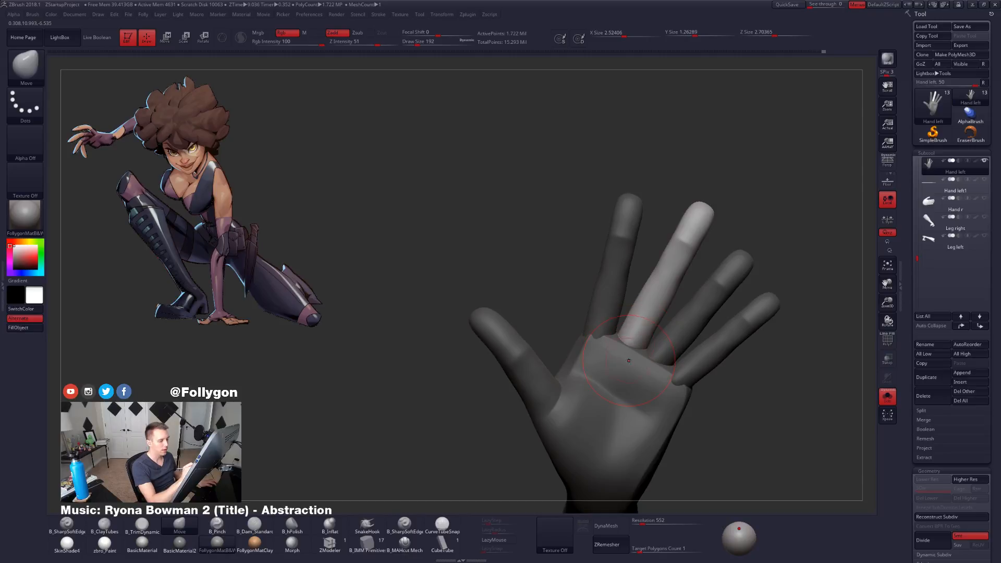
ctrl+drag(723, 396, 729, 399)
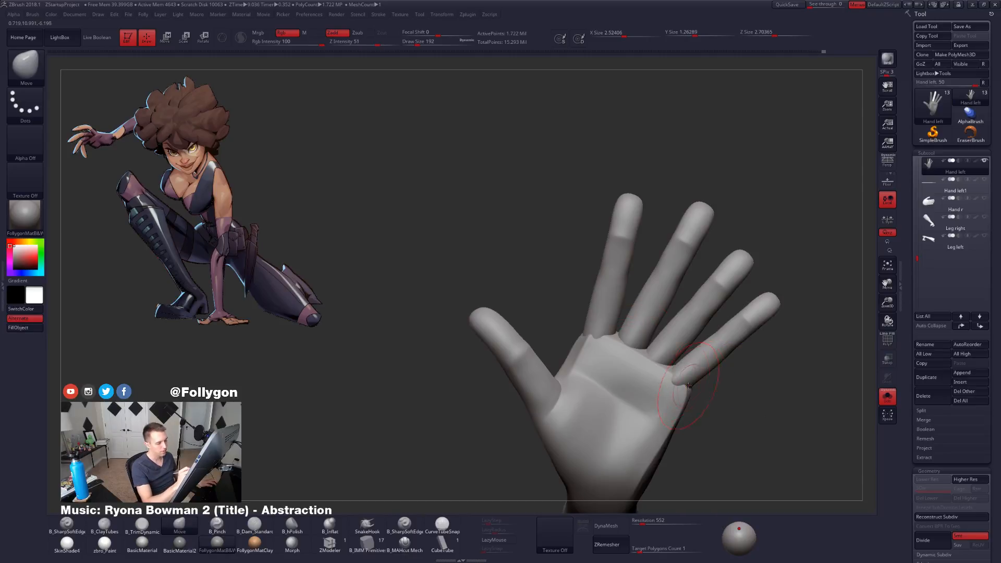
Step: Refine the little finger's placement at the palm edge with Transpose and the Move brush, masking the rest of the hand
key(w)
ctrl+drag(700, 365, 639, 422)
key(q)
right_drag(638, 422, 686, 394)
key(space)
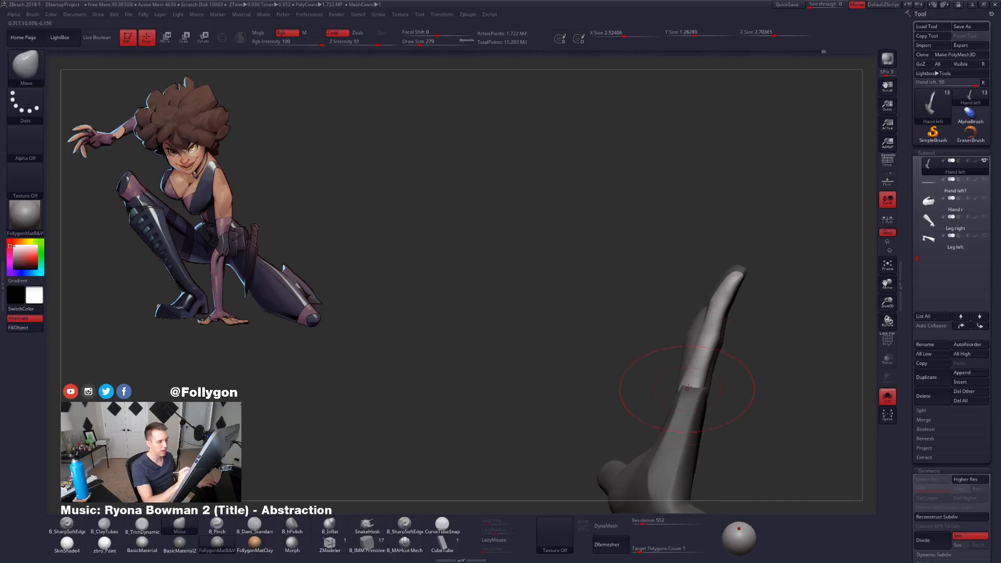
key(w)
mouse_move(738, 273)
mouse_down()
mouse_move(728, 430)
mouse_move(732, 413)
mouse_up()
key(q)
right_drag(687, 398, 761, 409)
key(space)
drag(703, 383, 682, 377)
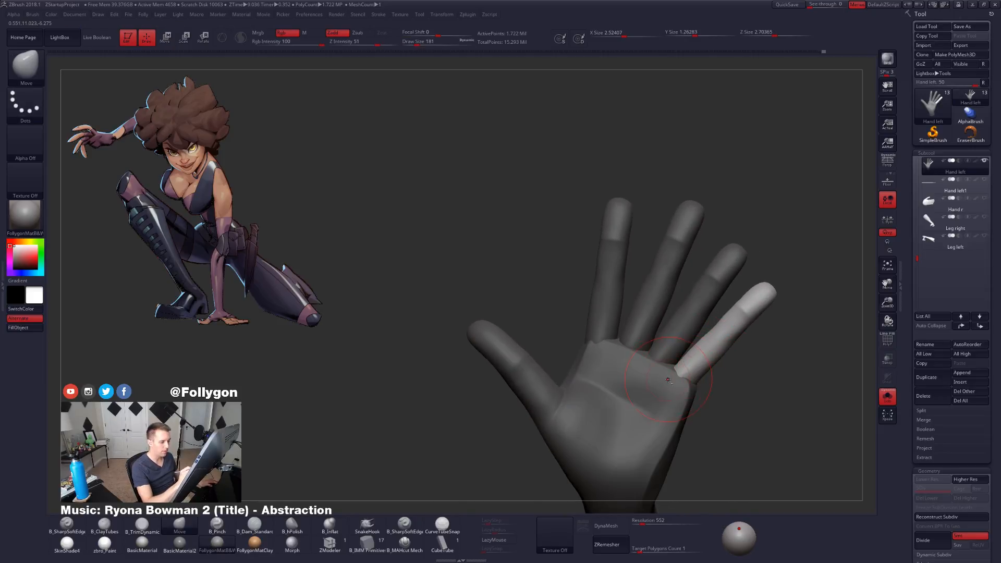
right_drag(667, 379, 631, 344)
key(w)
ctrl+drag(620, 344, 630, 406)
key(q)
Step: Try to fuse the fingers and palm with DynaMesh at resolution 552, inspect the finger joints, and undo it
mouse_move(672, 386)
right_down()
mouse_move(627, 375)
mouse_move(633, 391)
mouse_move(645, 376)
mouse_move(628, 370)
mouse_move(641, 396)
mouse_move(630, 438)
mouse_move(694, 398)
mouse_move(712, 404)
mouse_move(719, 391)
mouse_move(729, 445)
mouse_move(732, 430)
right_up()
click(620, 522)
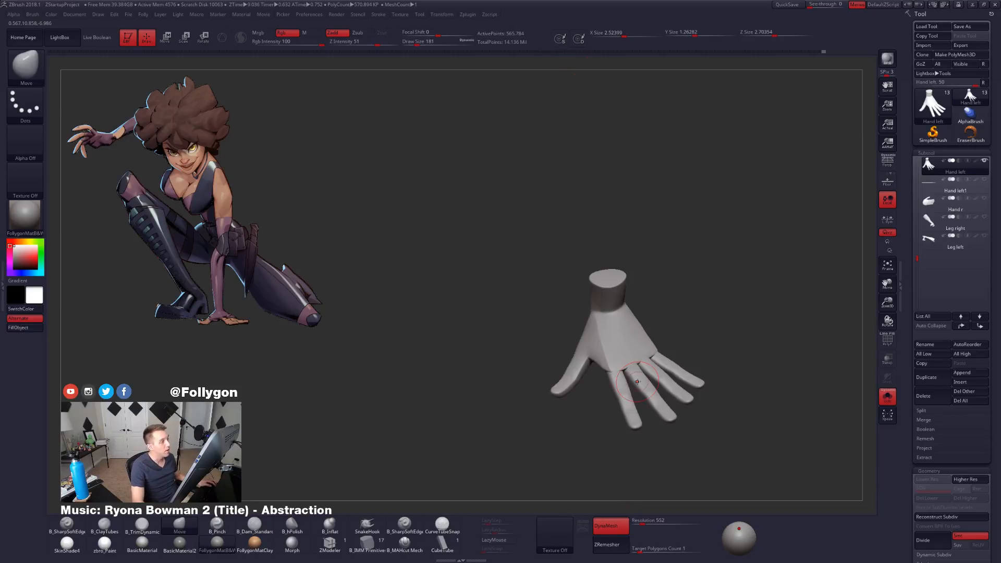
mouse_move(663, 410)
right_down()
mouse_move(630, 151)
mouse_move(694, 388)
right_up()
key(shift+f)
key(shift+f)
key(space)
drag(594, 299, 587, 299)
mouse_move(586, 299)
right_down()
mouse_move(646, 334)
mouse_move(641, 359)
mouse_move(666, 334)
right_up()
mouse_move(606, 387)
right_down()
mouse_move(558, 310)
mouse_move(568, 304)
mouse_move(572, 324)
mouse_move(602, 347)
mouse_move(583, 338)
mouse_move(586, 372)
right_up()
key(shift+f)
key(shift+f)
key(ctrl+z)
Step: Regroup the hand's polygroups so each whole finger is one group and the palm with the thumb is another
key(shift+f)
alt+right_drag(641, 345, 657, 319)
key(ctrl+shift+f)
click(647, 364)
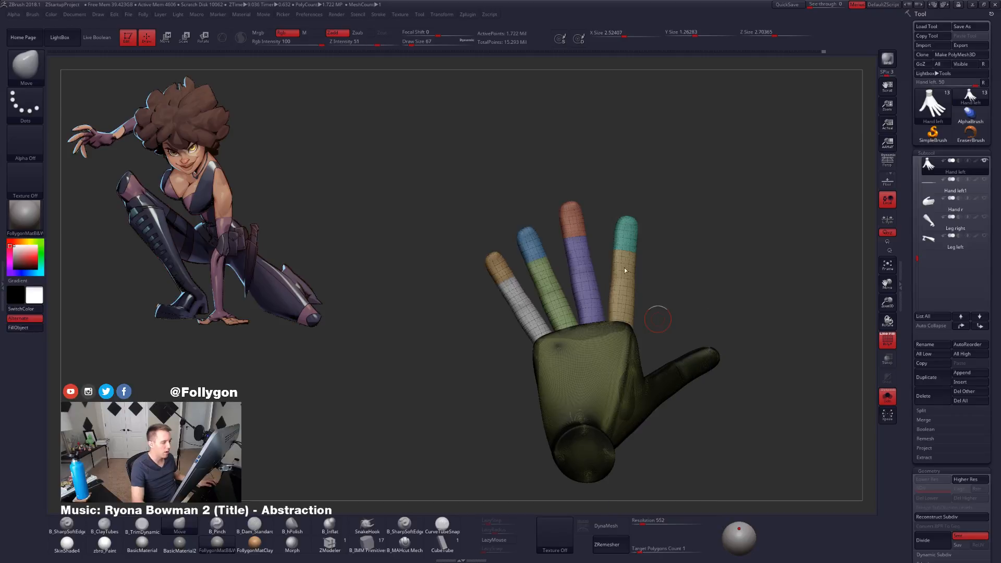
mouse_move(590, 333)
right_down()
mouse_move(560, 336)
mouse_move(615, 336)
mouse_move(578, 342)
right_up()
Step: Set the DynaMesh resolution to 776 and DynaMesh the hand into one mesh
click(636, 522)
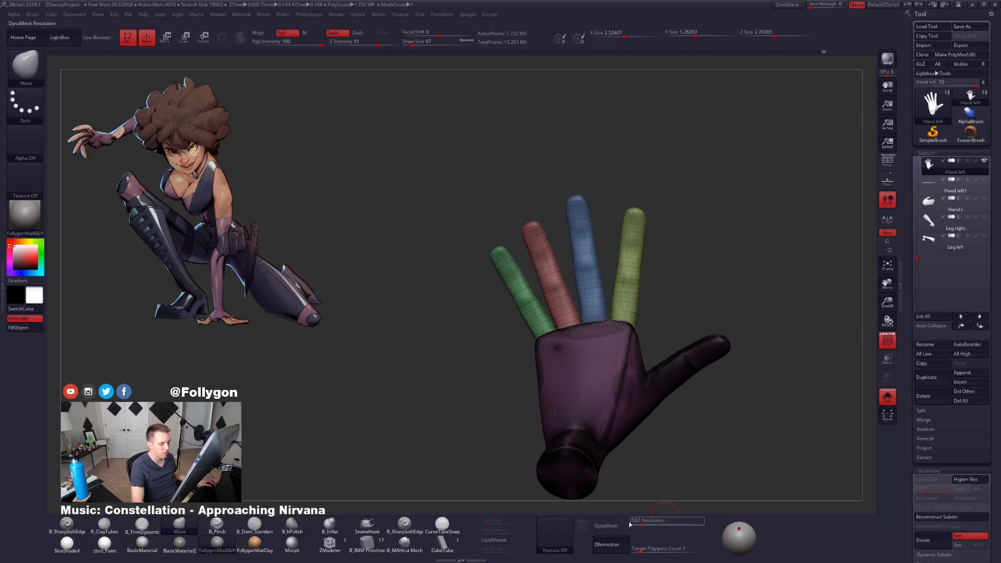
text(776)
key(Return)
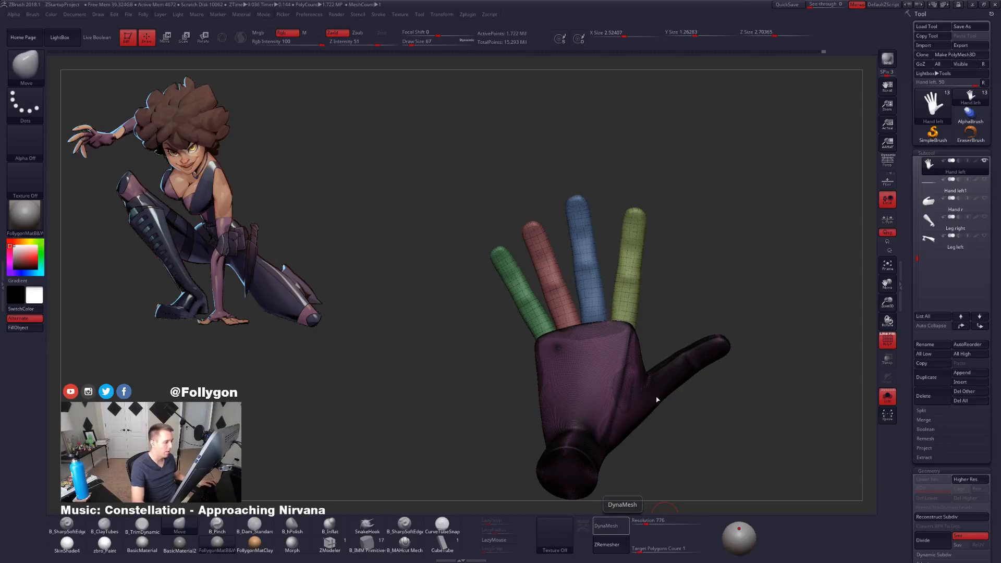
key(shift+f)
alt+right_drag(627, 327, 651, 359)
Step: Smooth the seams where the fingers join the palm
mouse_move(558, 353)
right_down()
mouse_move(674, 367)
mouse_move(609, 353)
right_up()
shift+drag(613, 346, 619, 359)
mouse_move(611, 360)
right_down()
mouse_move(629, 360)
mouse_move(627, 377)
mouse_move(650, 331)
mouse_move(674, 325)
right_up()
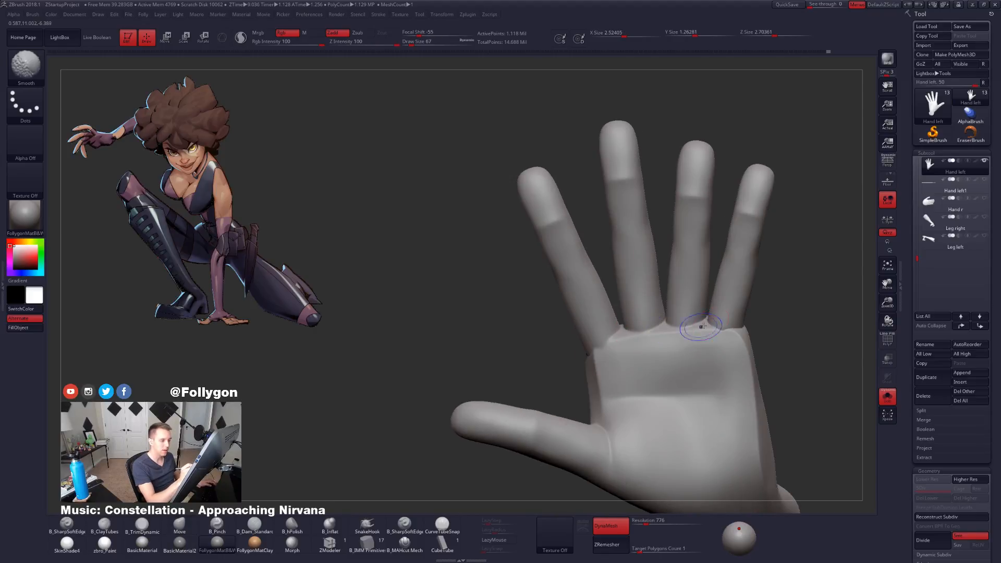
shift+drag(731, 328, 724, 330)
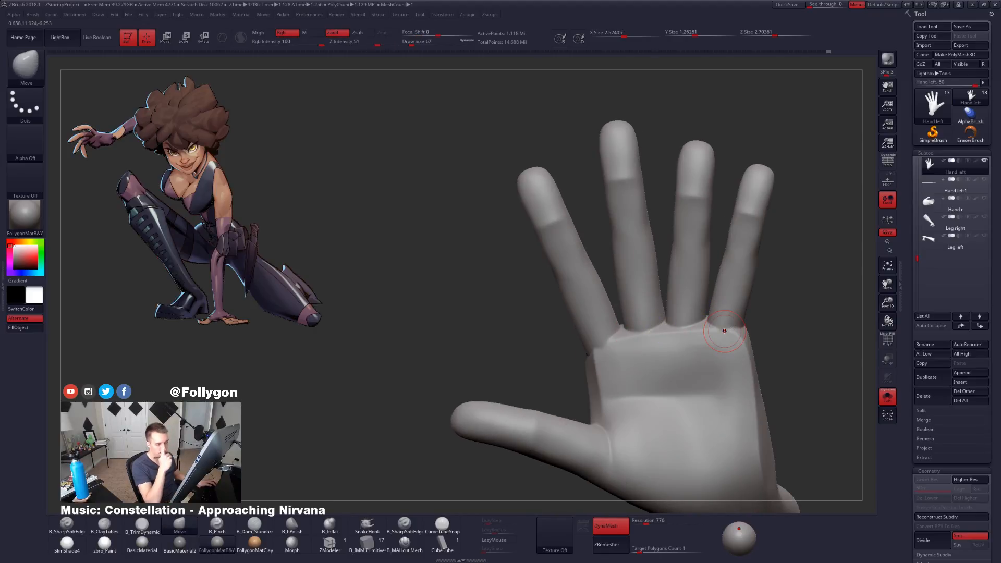
Step: Check the hand's polygroups with the polyframe display and try a ZRemesher pass with KeepGroups enabled
right_drag(720, 374, 773, 407)
key(shift+f)
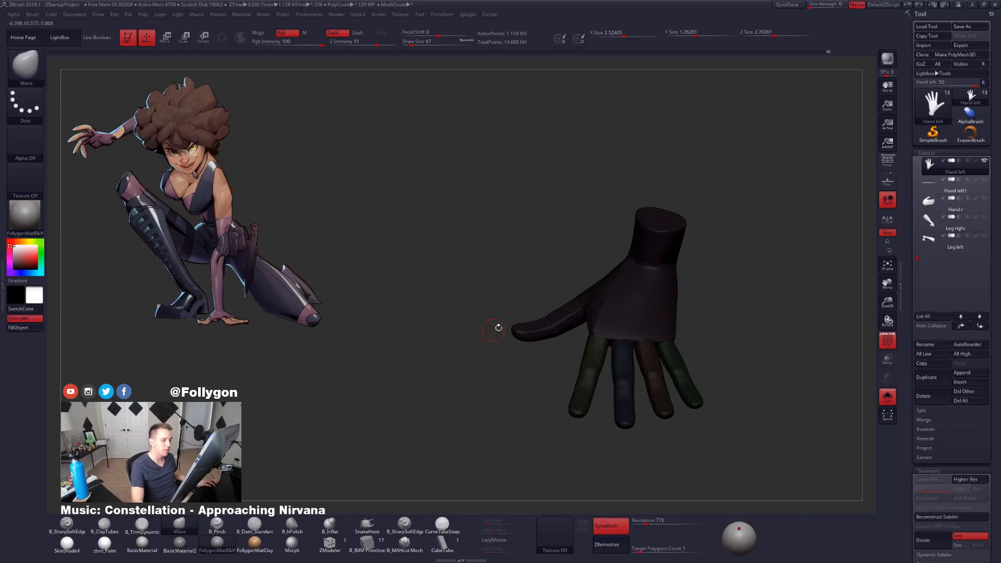
click(883, 334)
right_drag(599, 307, 596, 351)
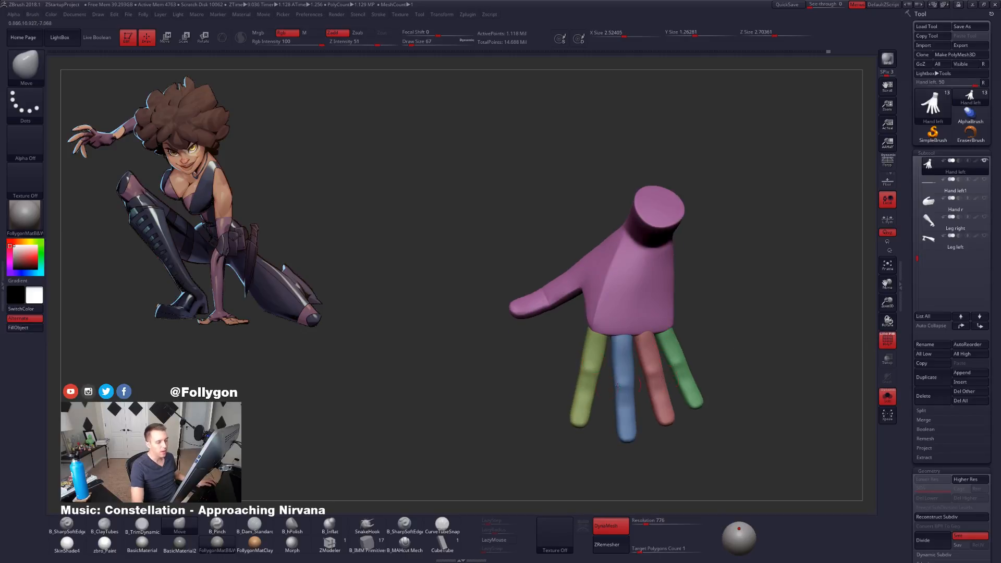
click(887, 341)
scroll(907, 387, down, 5)
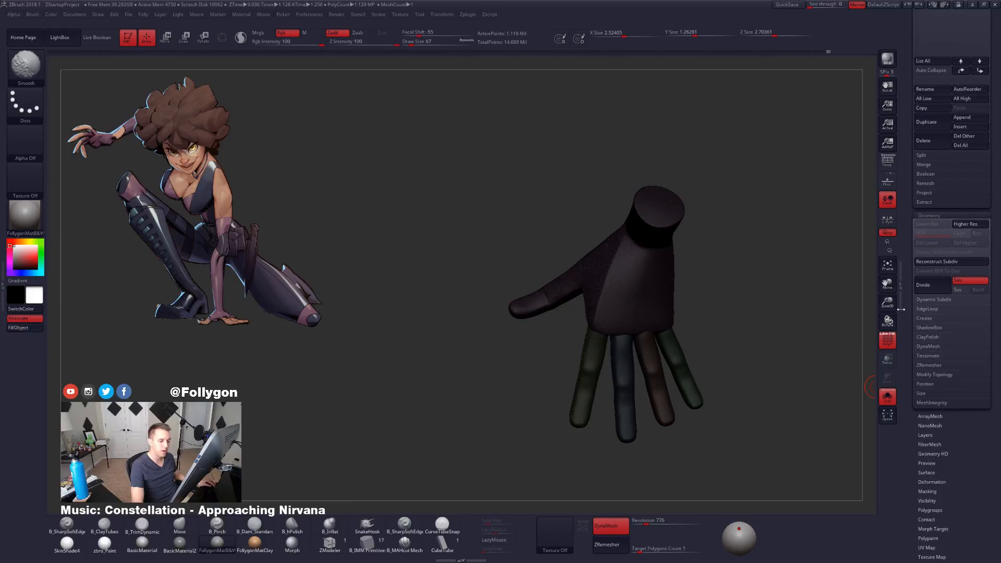
key(shift+f)
click(932, 365)
click(963, 392)
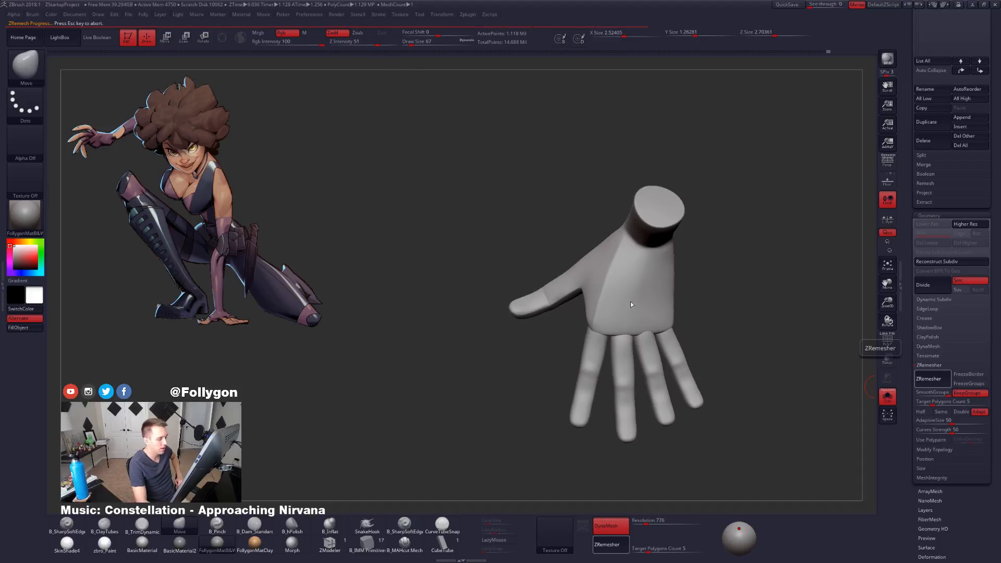
Step: Inspect the remeshed topology around the finger bases, compare it with the previous mesh, and undo the ZRemesher pass
right_drag(639, 337, 610, 261)
key(shift+f)
alt+right_drag(609, 260, 614, 334)
key(ctrl+z)
key(ctrl+shift+z)
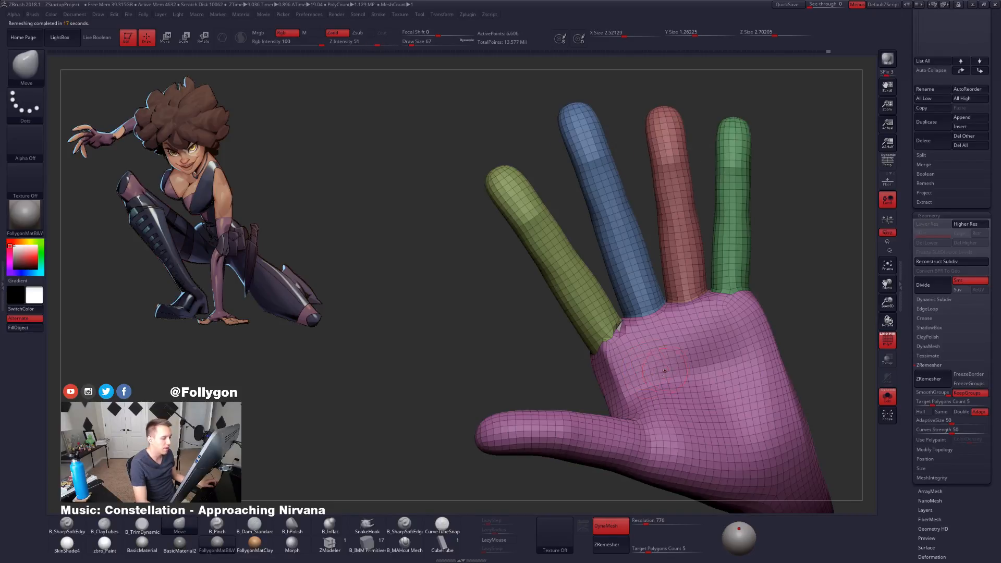
right_drag(721, 321, 750, 345)
key(ctrl+z)
key(shift+f)
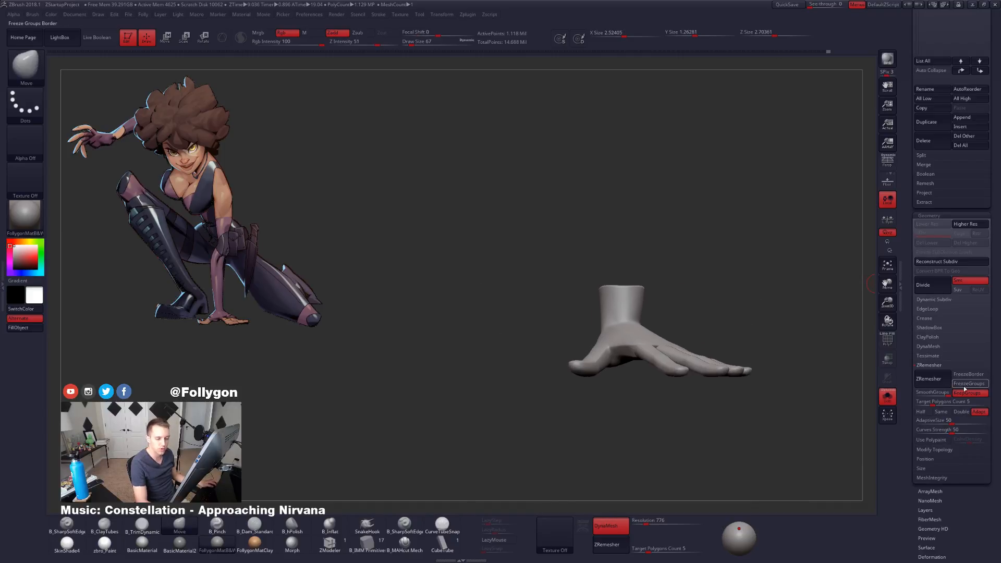
Step: Leave solo mode to show the left hand with the ground plane and forearm, and turn on perspective
drag(994, 260, 994, 516)
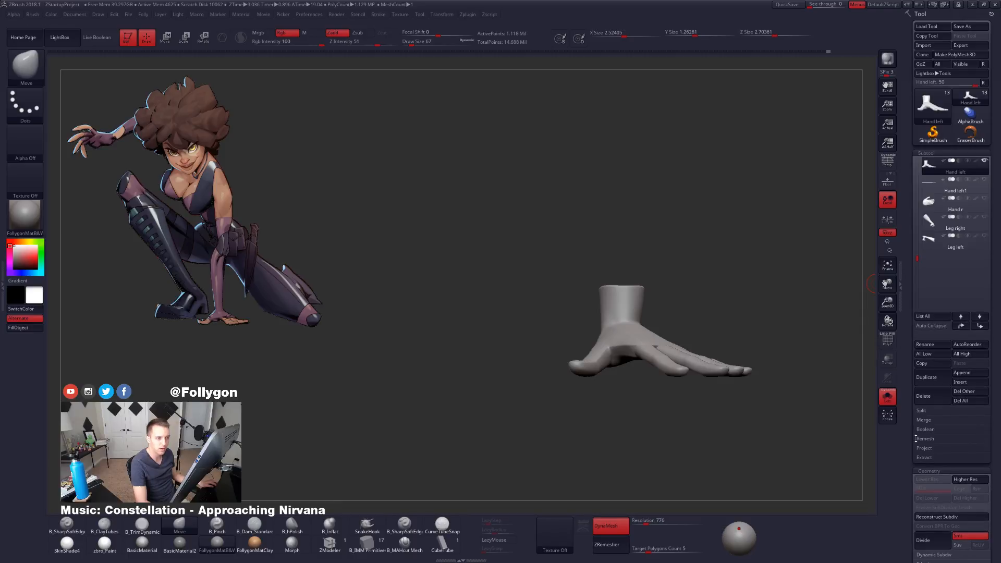
click(949, 186)
click(949, 167)
key(alt+s)
alt+drag(810, 273, 741, 278)
click(887, 162)
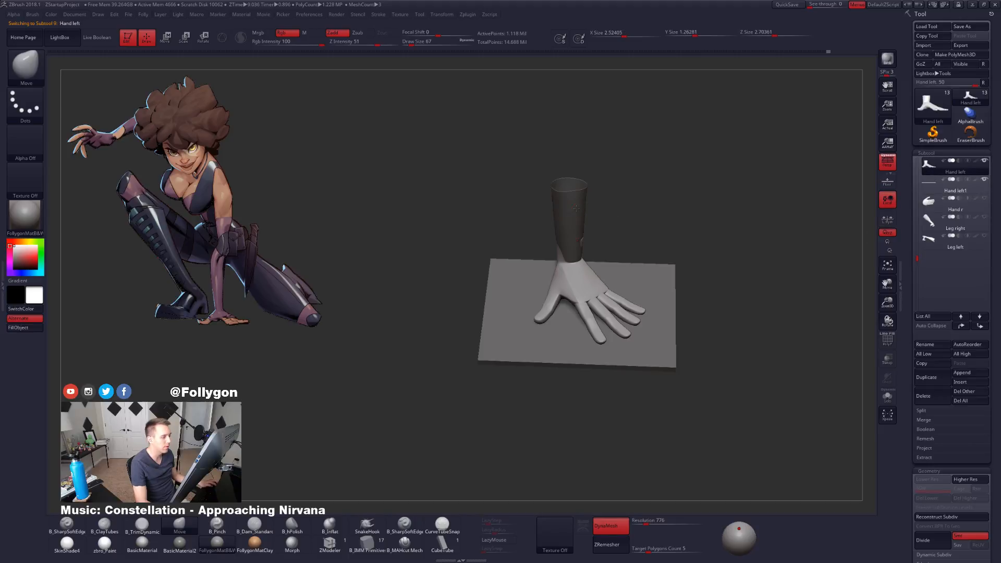
Step: Unhide the rest of the body mesh and reselect the left hand with all the figure's subtools displayed
alt+click(601, 215)
ctrl+shift+click(709, 238)
mouse_move(722, 284)
alt+mouse_down()
mouse_move(711, 250)
mouse_move(714, 298)
alt+mouse_up()
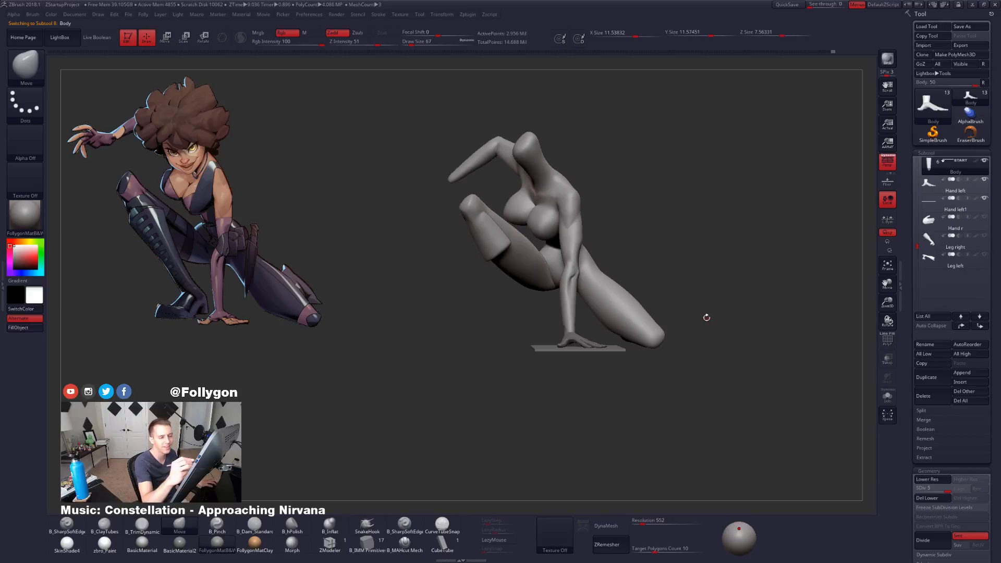
click(958, 187)
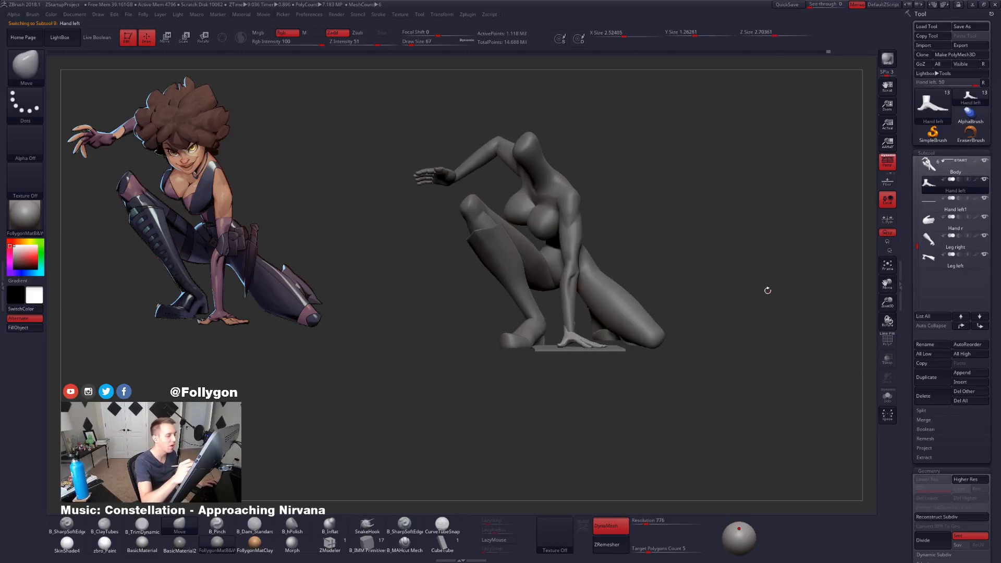
alt+drag(771, 304, 760, 319)
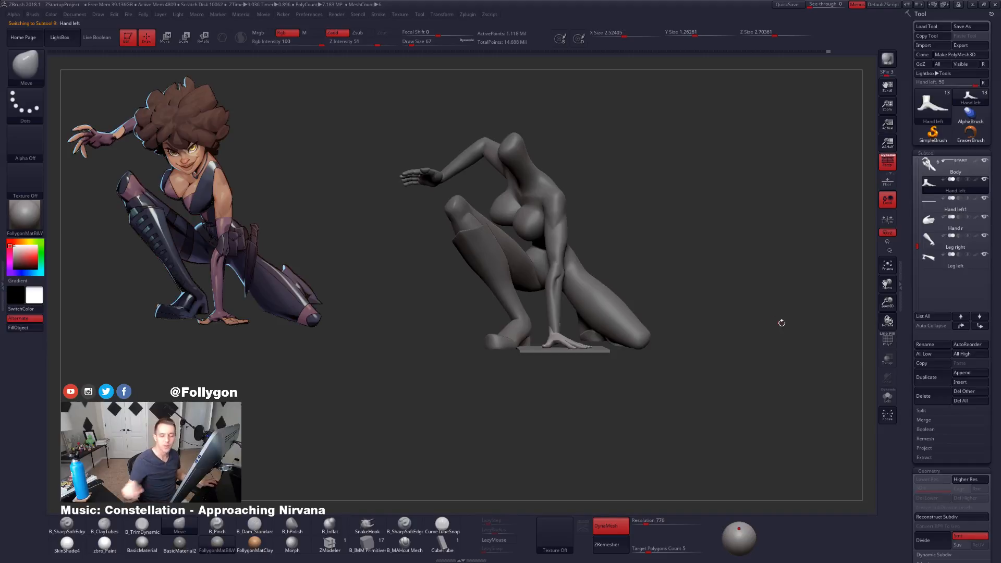